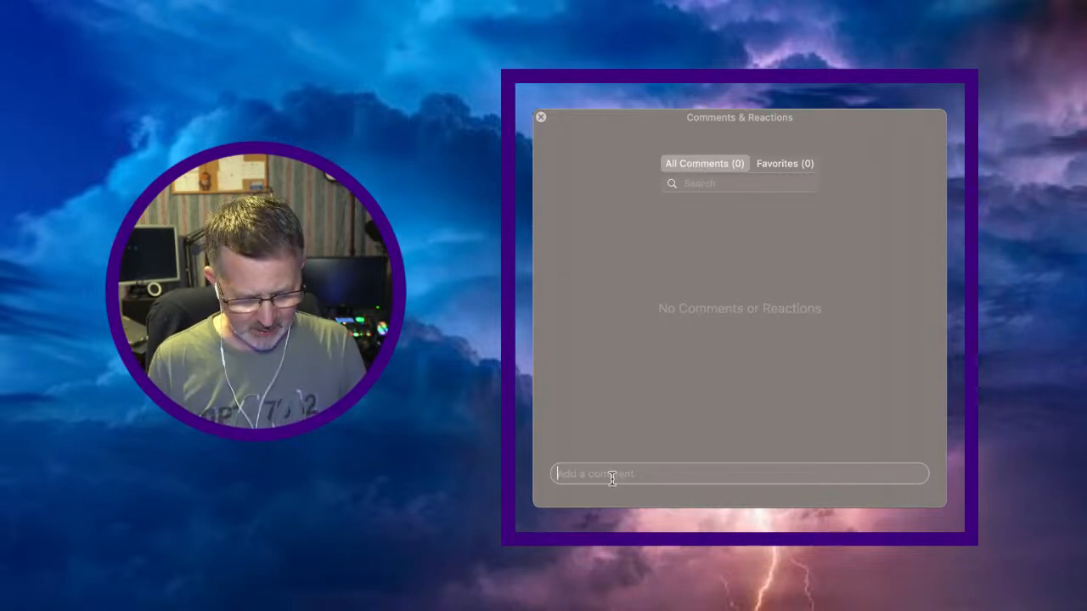
Enter a 'test' comment in the Comments & Reactions field, then clear it
{"action": "type", "text": "test"}
{"action": "key", "text": "Return"}
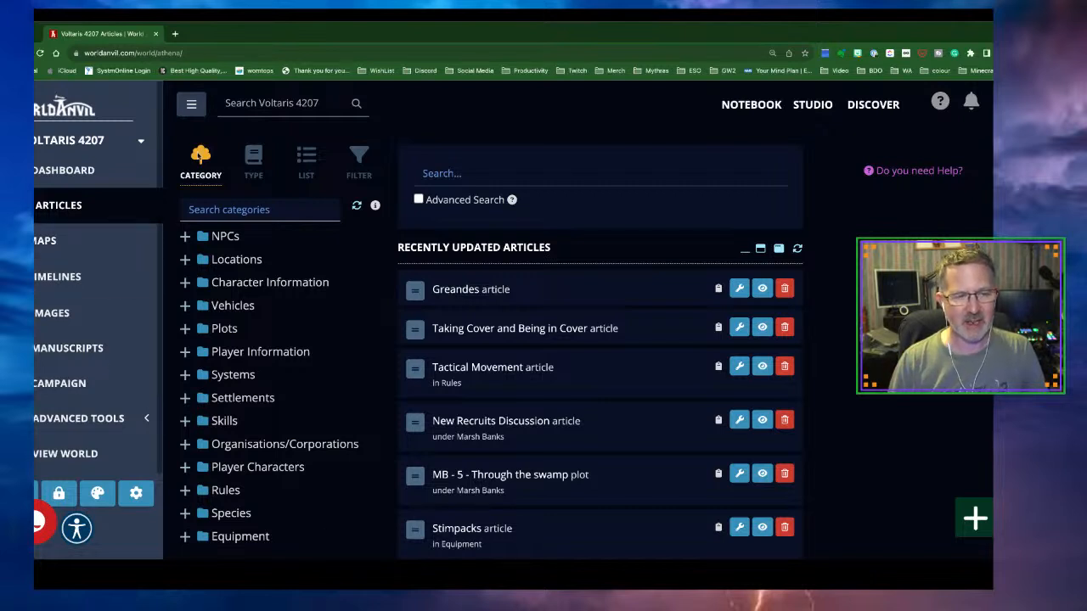
Collapse the sidebar, expand the Stimpacks row, and open that article in the editor
{"action": "left_click", "coordinate": [190, 103]}
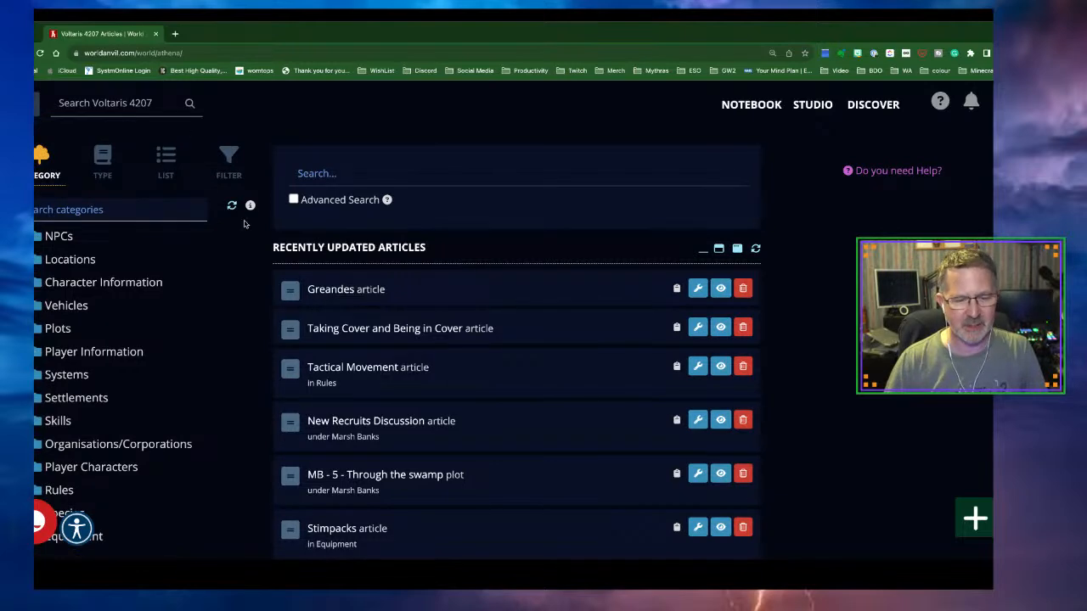
{"action": "scroll", "coordinate": [435, 312], "scroll_direction": "down", "scroll_amount": 2}
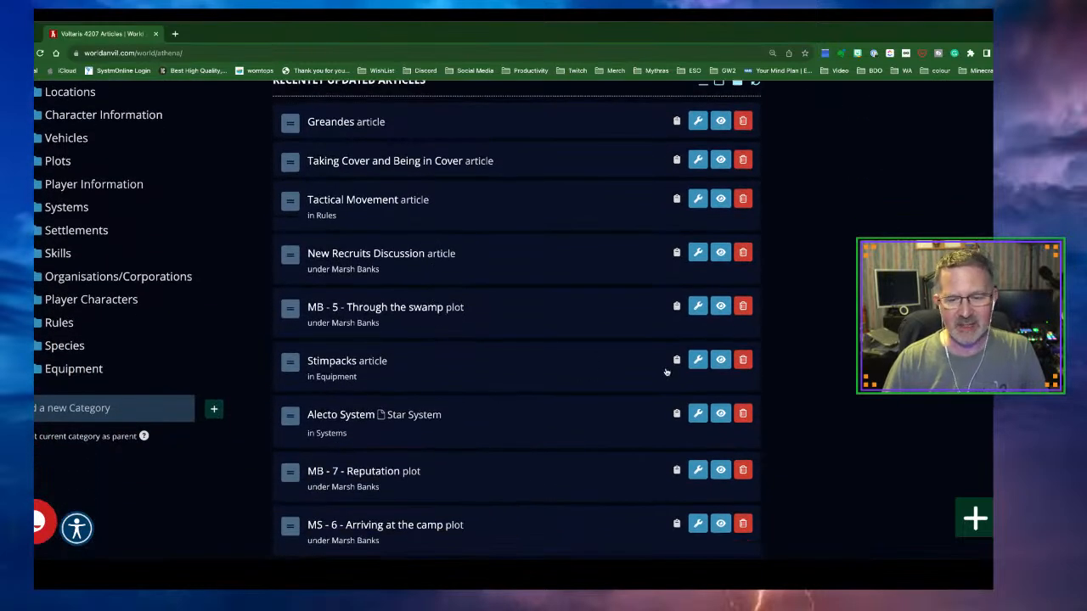
{"action": "left_click", "coordinate": [377, 364]}
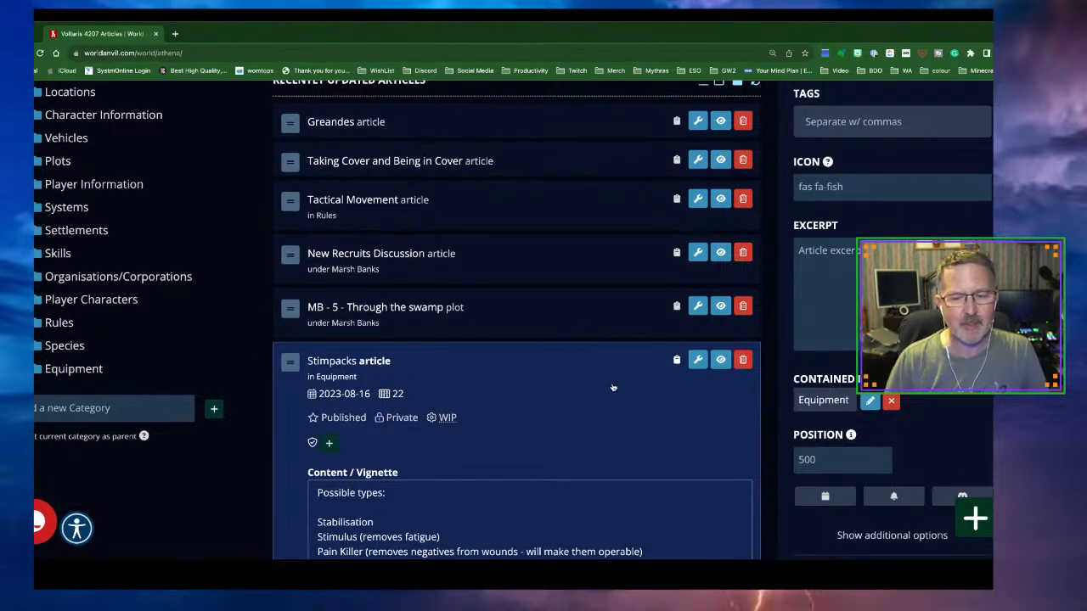
{"action": "left_click", "coordinate": [695, 364]}
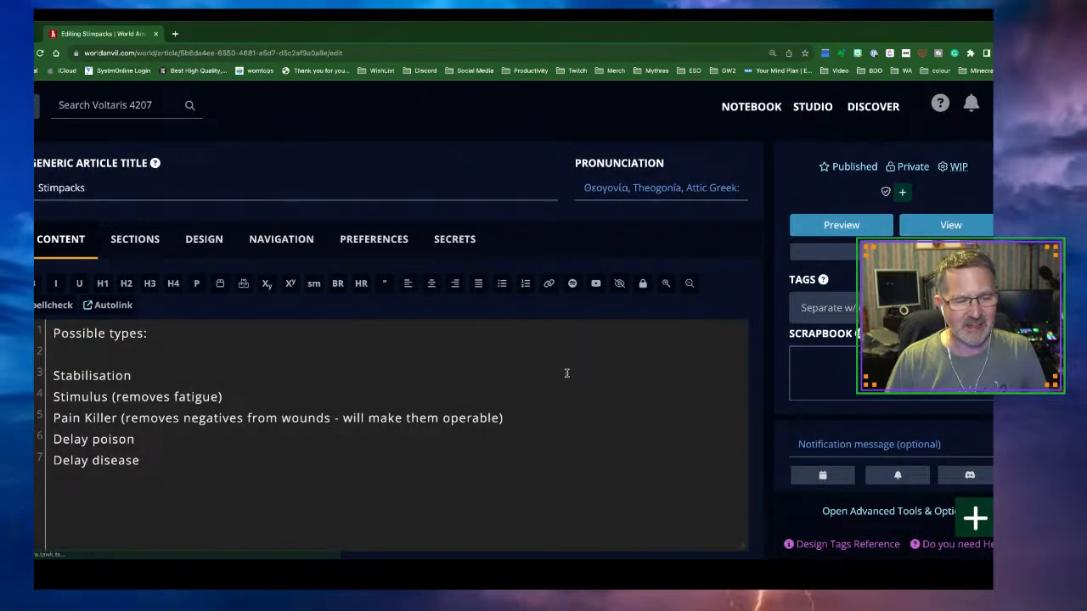
Add a new blank line after 'Delay disease' in the Stimpacks content
{"action": "scroll", "coordinate": [564, 371], "scroll_direction": "down", "scroll_amount": 2}
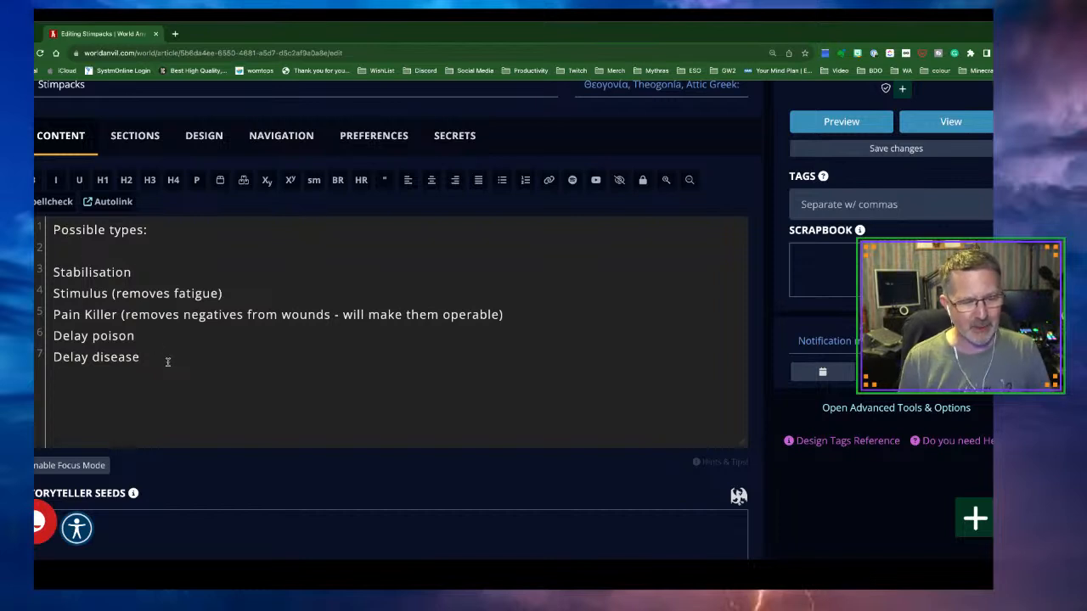
{"action": "key", "text": "Return"}
{"action": "key", "text": "Return"}
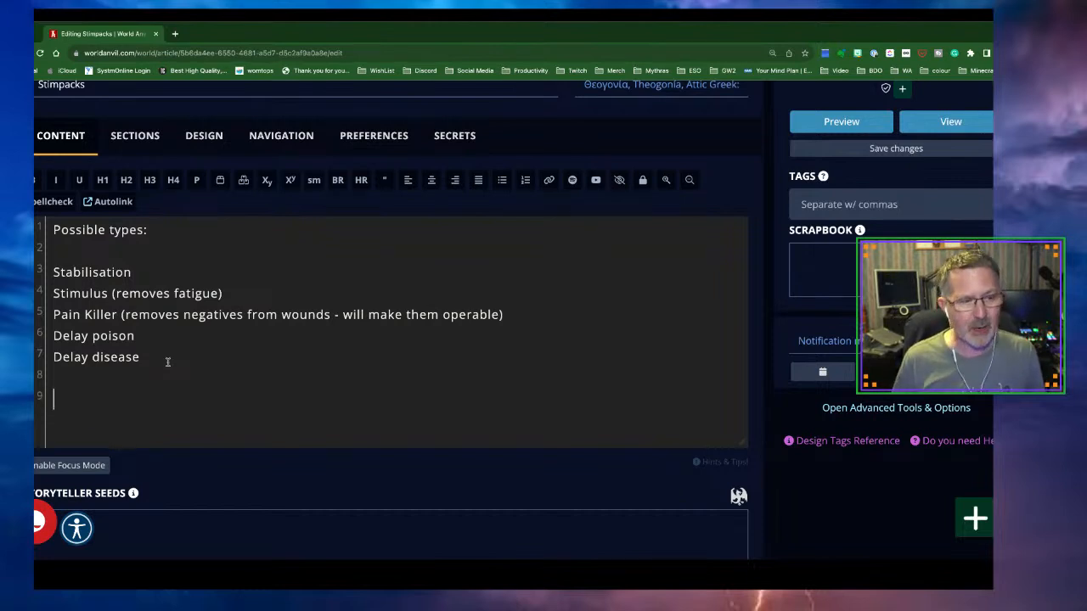
Move 'Stabilisation' below 'Delay disease' onto its own line
{"action": "left_click_drag", "start_coordinate": [133, 272], "coordinate": [53, 272]}
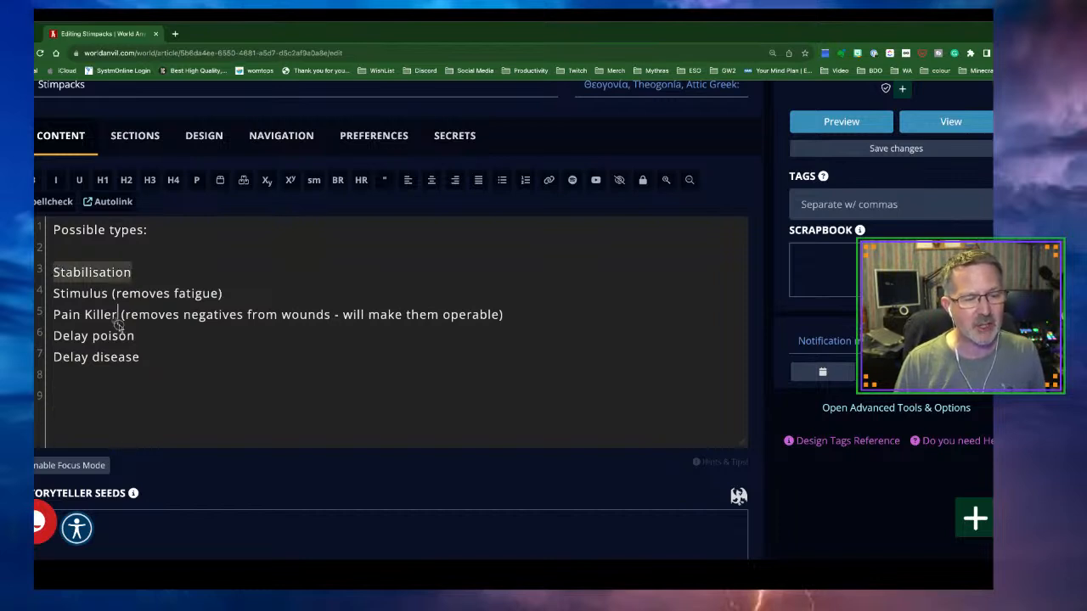
{"action": "mouse_move", "coordinate": [135, 355]}
{"action": "left_mouse_down"}
{"action": "mouse_move", "coordinate": [150, 360]}
{"action": "mouse_move", "coordinate": [141, 357]}
{"action": "left_mouse_up"}
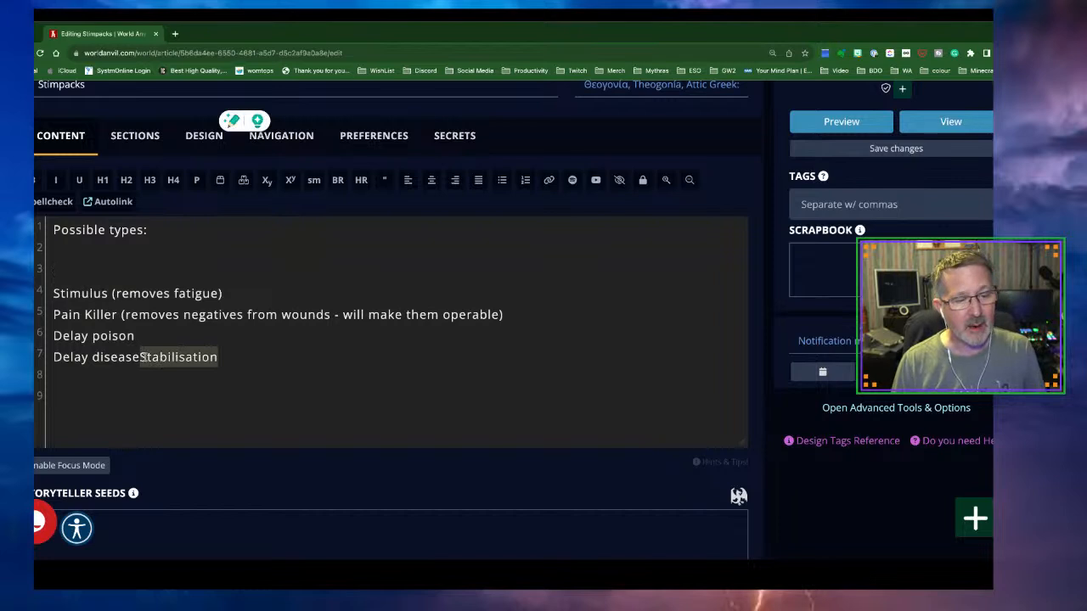
{"action": "left_click", "coordinate": [140, 356]}
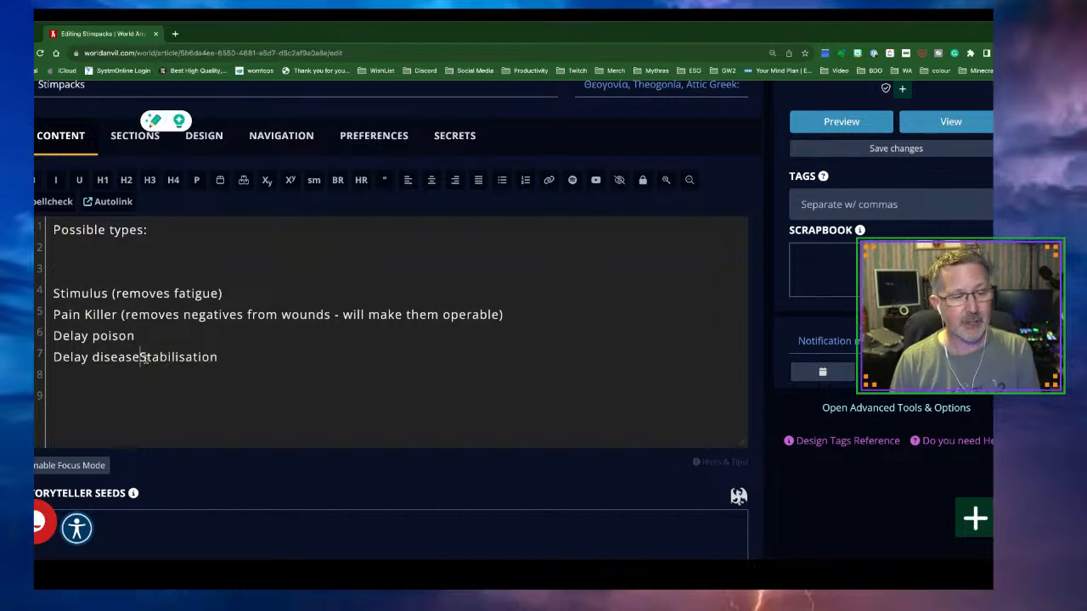
{"action": "key", "text": "Return"}
Remove the empty lines so Stimulus sits directly under 'Possible types:', then select that line
{"action": "left_click", "coordinate": [226, 294]}
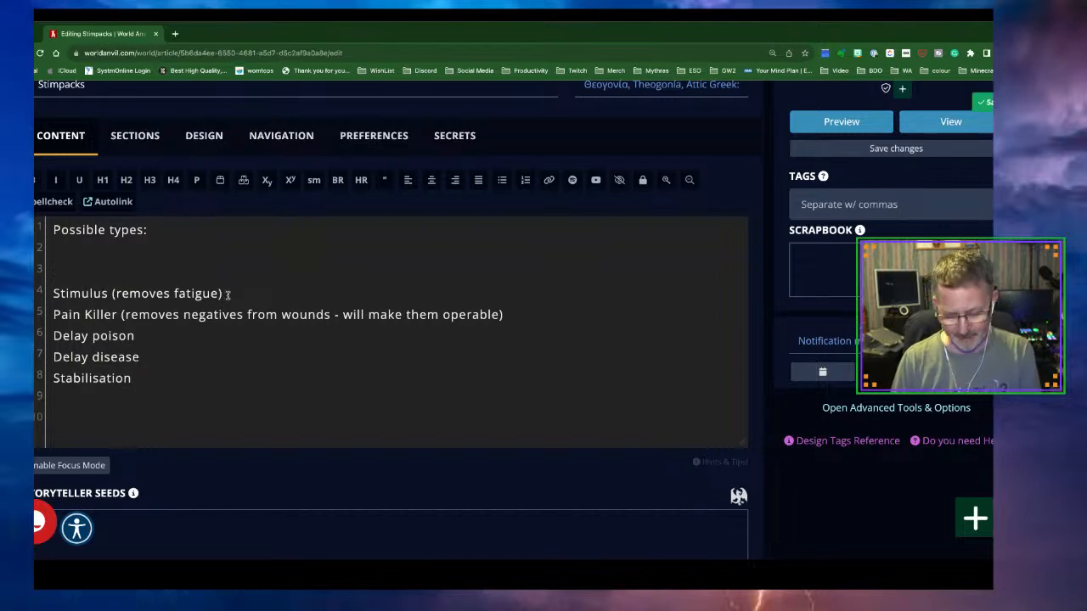
{"action": "key", "text": "Return"}
{"action": "left_click", "coordinate": [60, 268]}
{"action": "key", "text": "BackSpace"}
{"action": "key", "text": "BackSpace"}
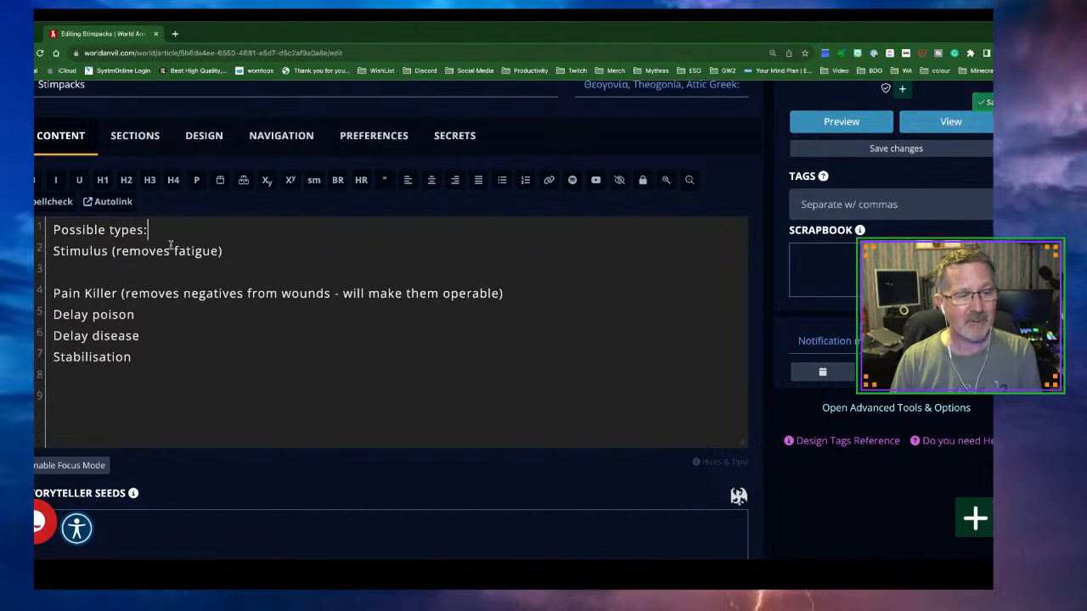
{"action": "left_click_drag", "start_coordinate": [160, 233], "coordinate": [50, 226]}
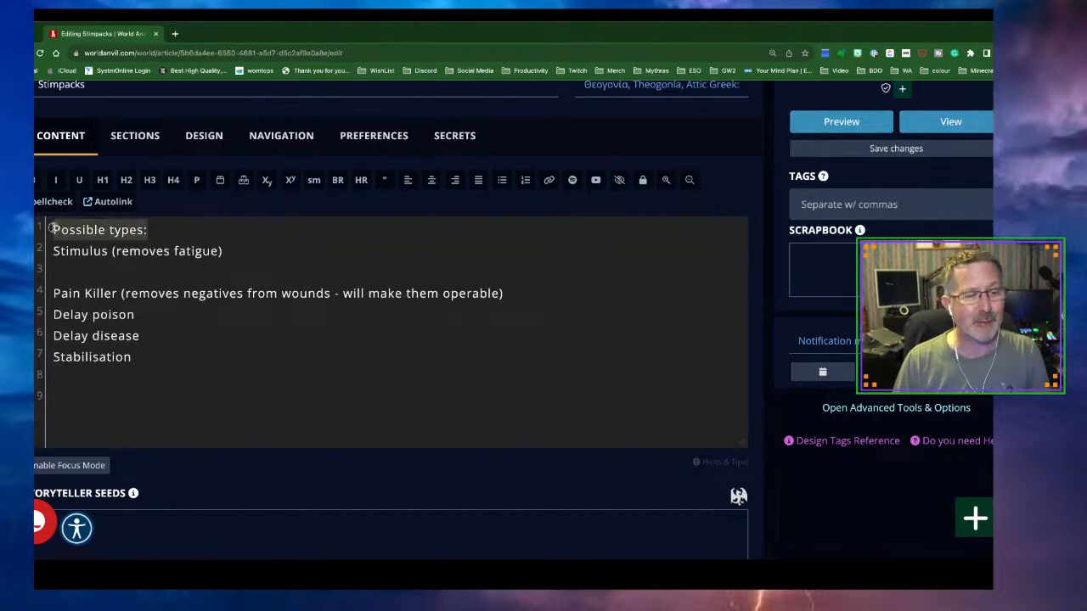
Format 'Possible types:' as H1 and 'Stimulus (removes fatigue)' as H3, with a blank line after
{"action": "left_click", "coordinate": [102, 180]}
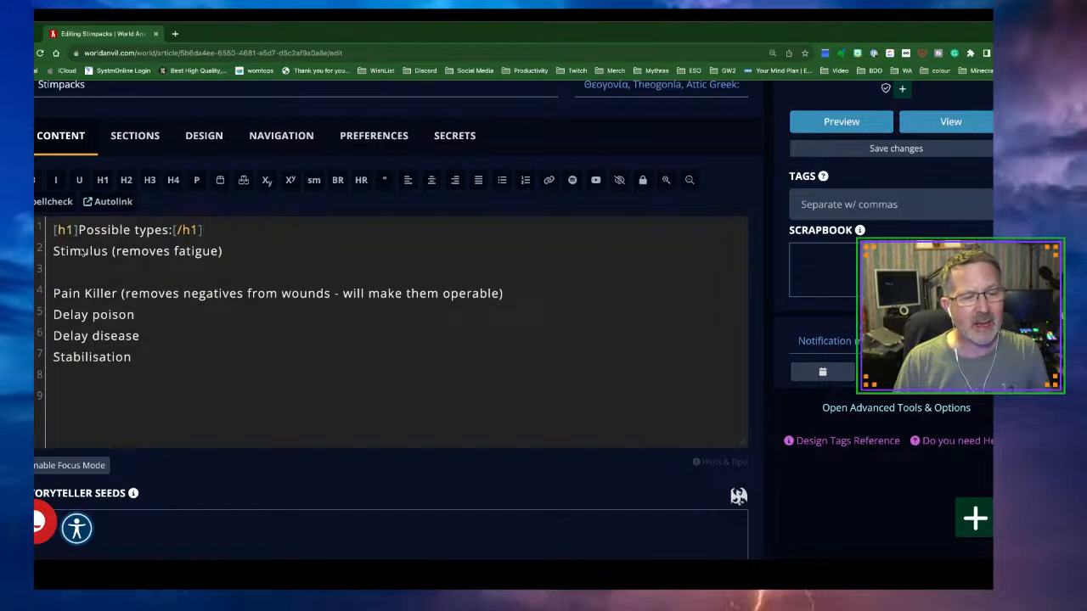
{"action": "left_click_drag", "start_coordinate": [224, 251], "coordinate": [54, 248]}
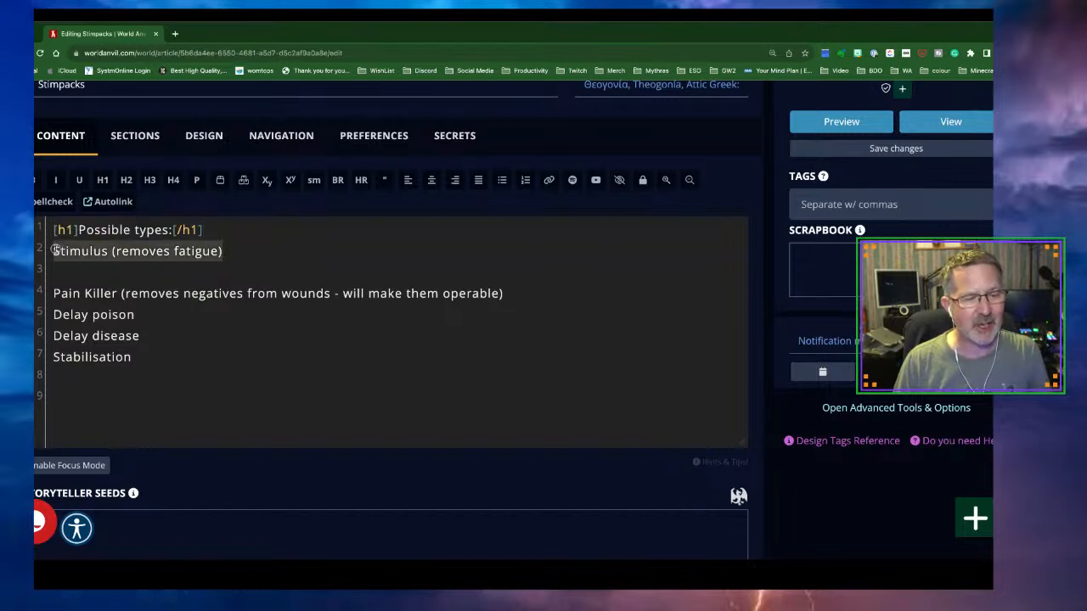
{"action": "left_click", "coordinate": [150, 180]}
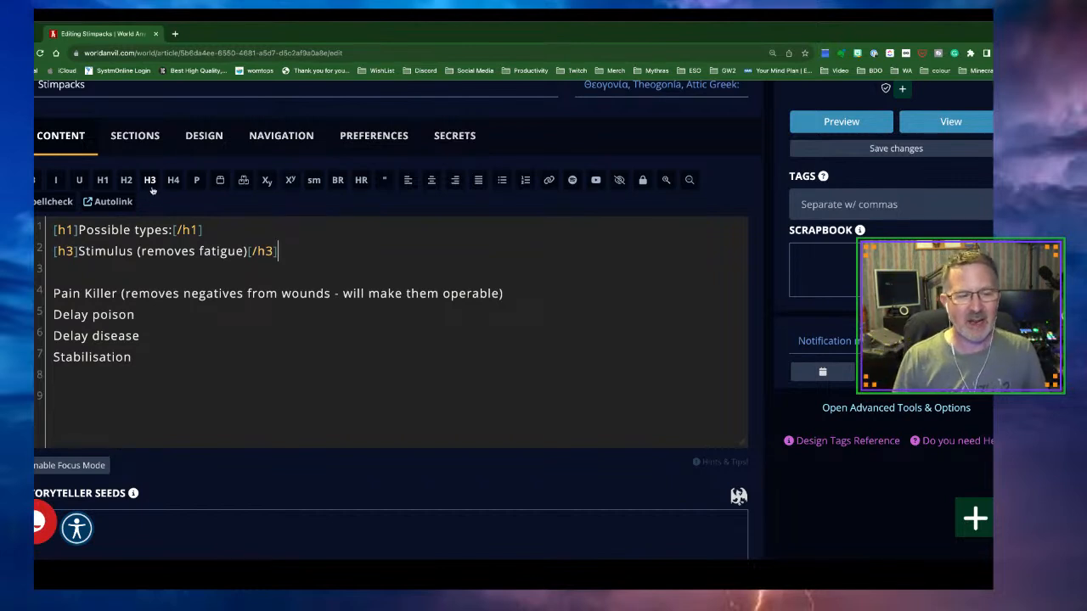
{"action": "key", "text": "Return"}
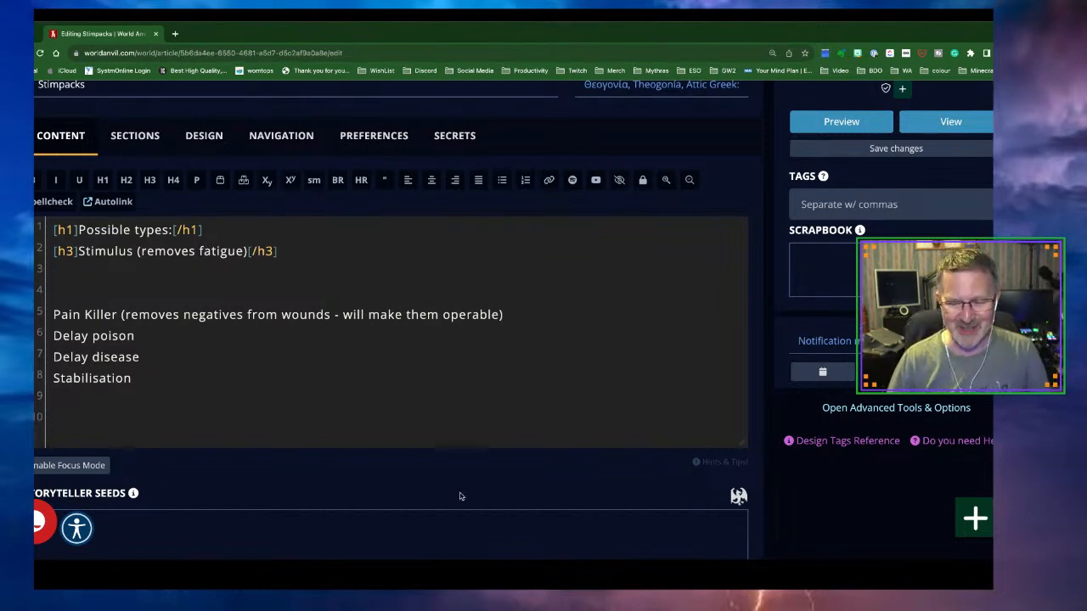
Switch away from the browser window
{"action": "left_click", "coordinate": [744, 578]}
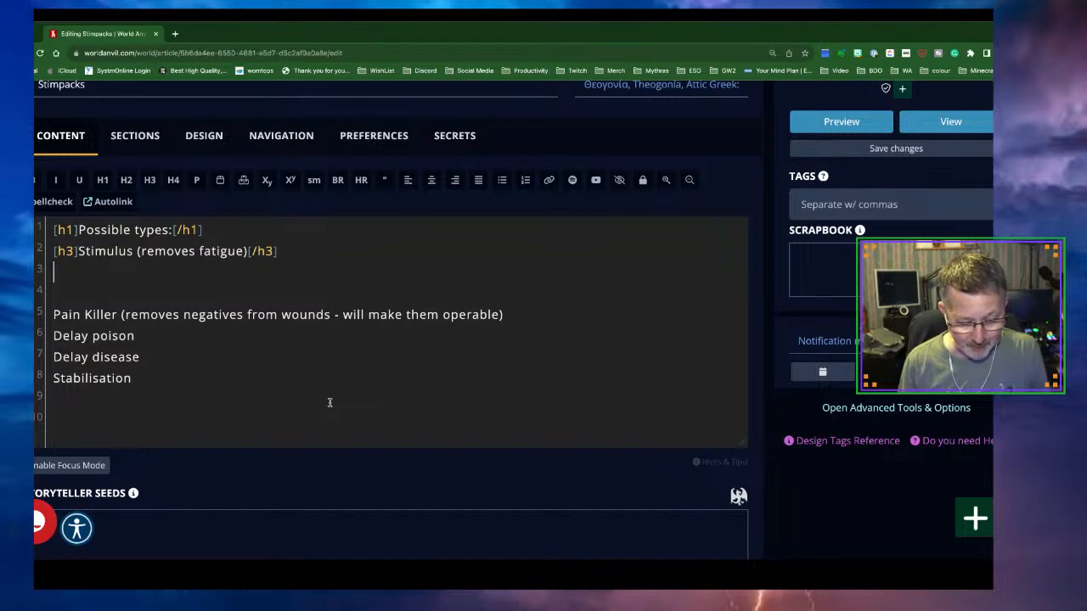
Add the line 'Stim patches come in ratings - 1 to 6.'
{"action": "type", "text": "Stim"}
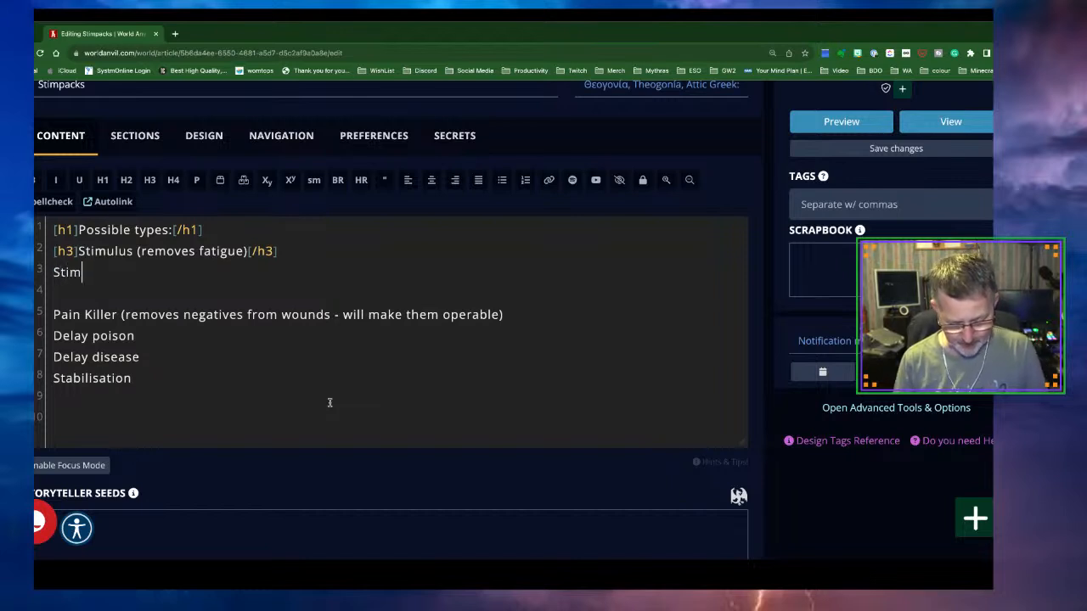
{"action": "type", "text": " patche"}
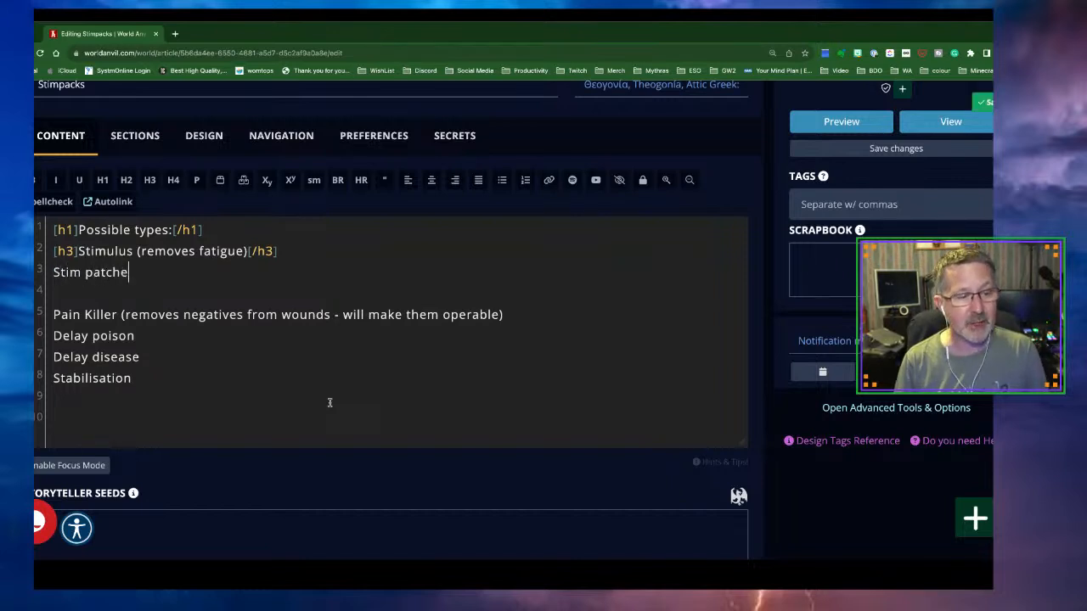
{"action": "type", "text": "s come in "}
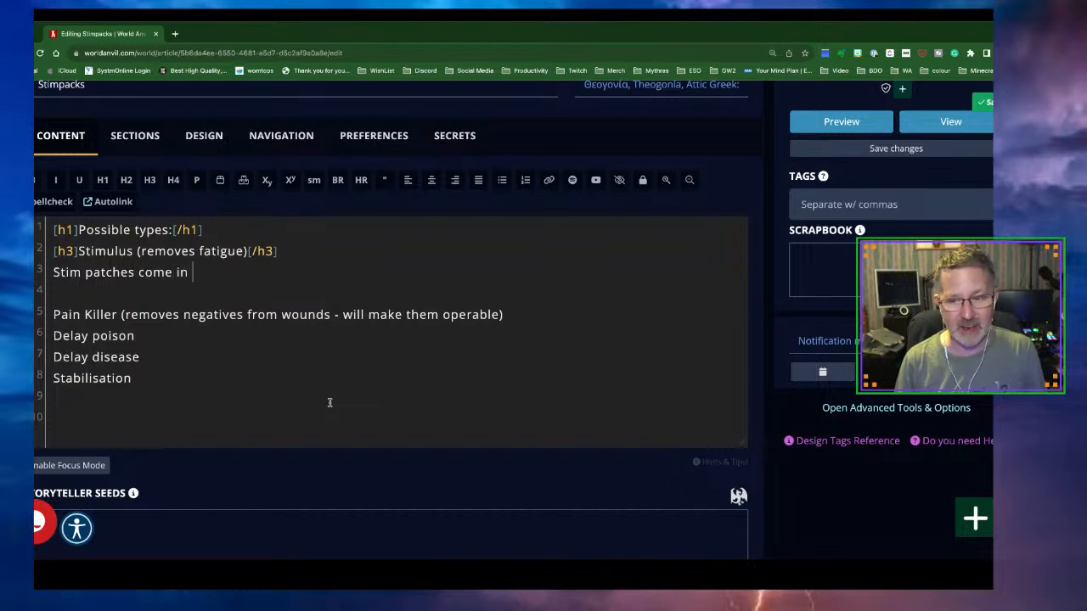
{"action": "type", "text": "rating"}
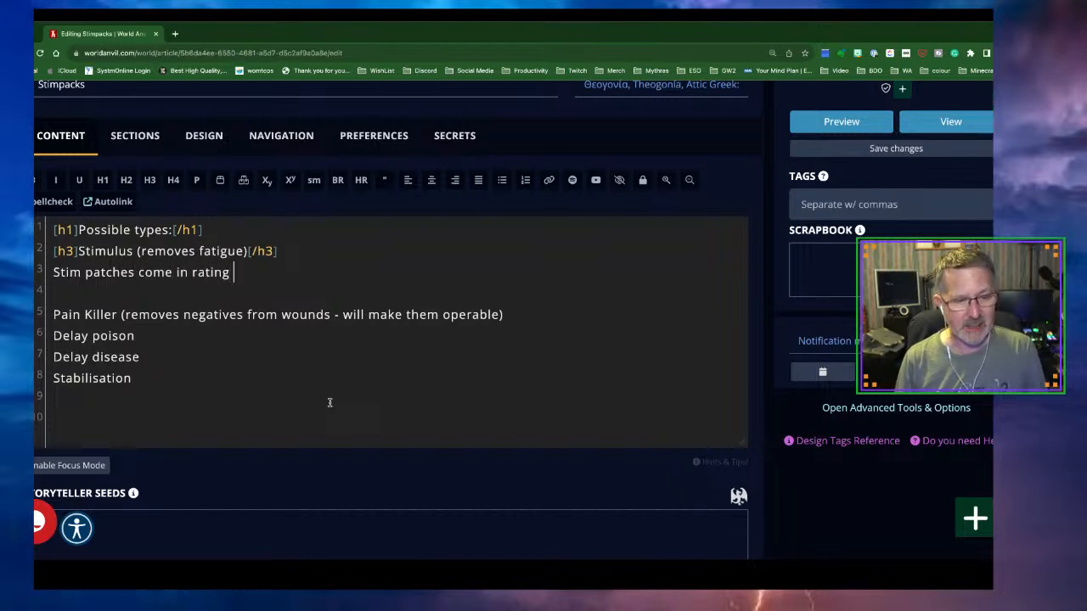
{"action": "key", "text": "BackSpace"}
{"action": "type", "text": "s"}
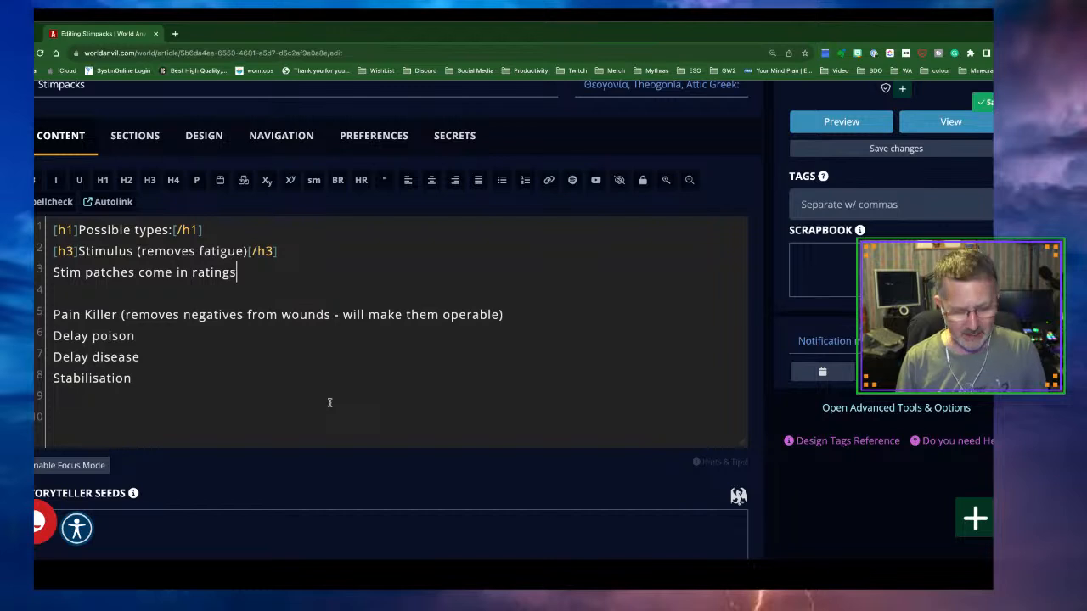
{"action": "type", "text": " - 1 t"}
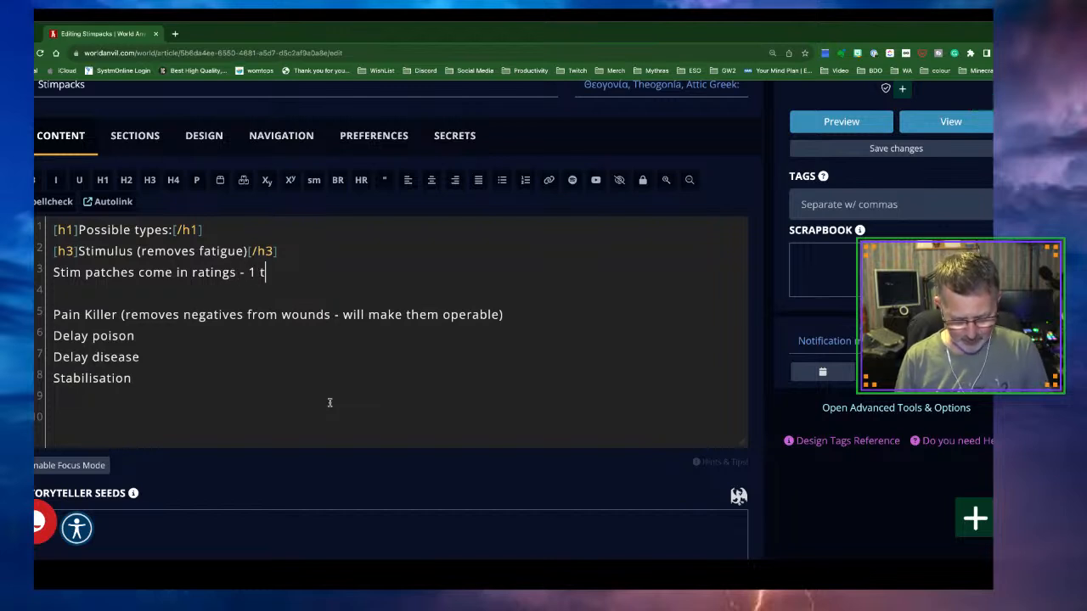
{"action": "type", "text": "o 6."}
{"action": "key", "text": "Return"}
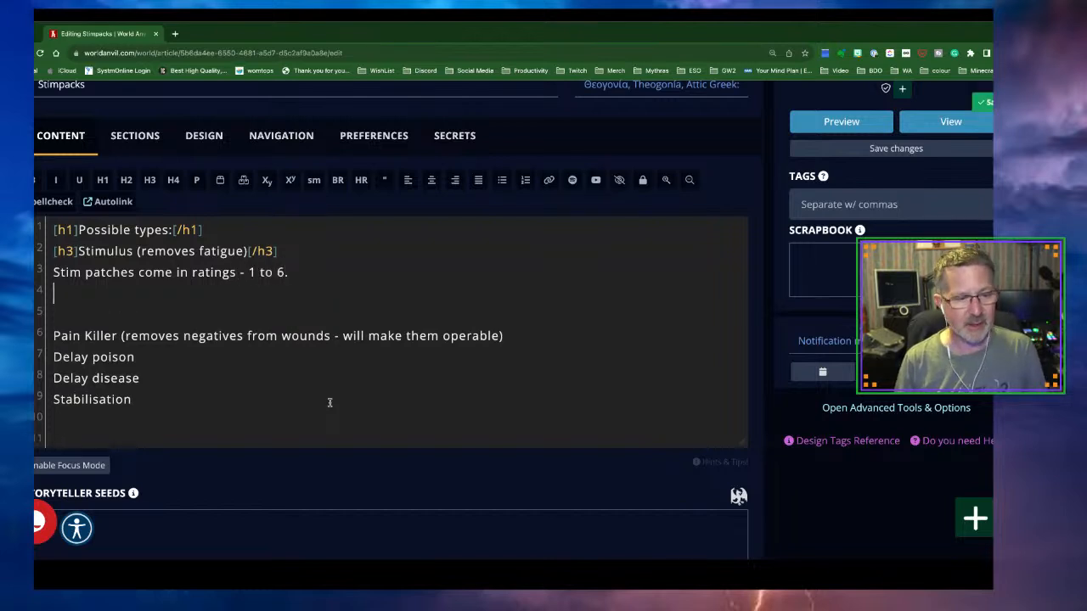
Add 'Each rating removes one level of fatigue, in roughly 5 seconds = 1 combat round'
{"action": "type", "text": "Eac"}
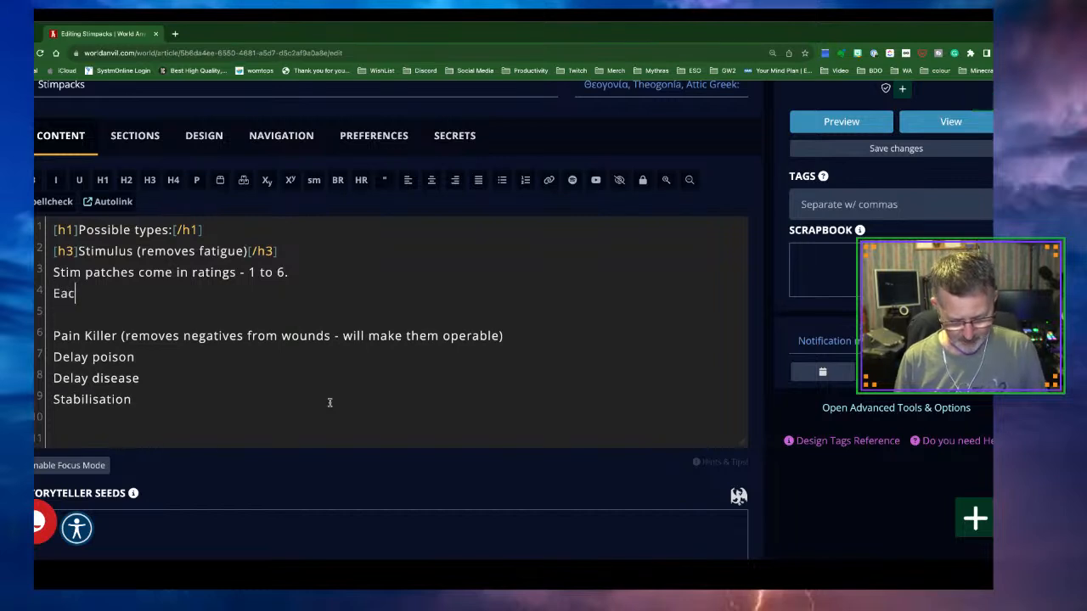
{"action": "type", "text": "h rating rem"}
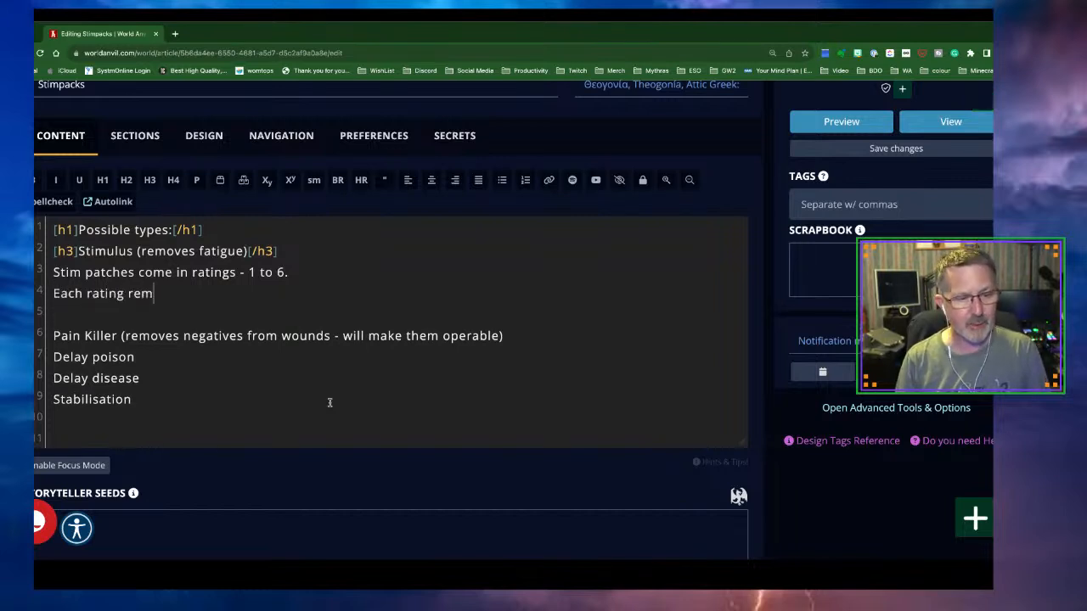
{"action": "type", "text": "oves one l"}
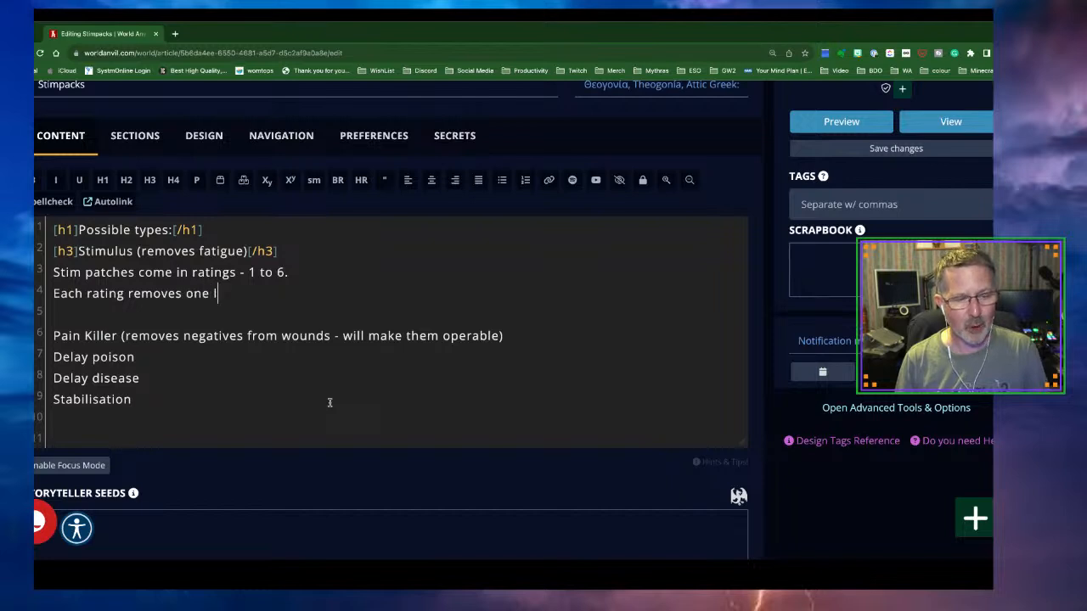
{"action": "type", "text": "evel of "}
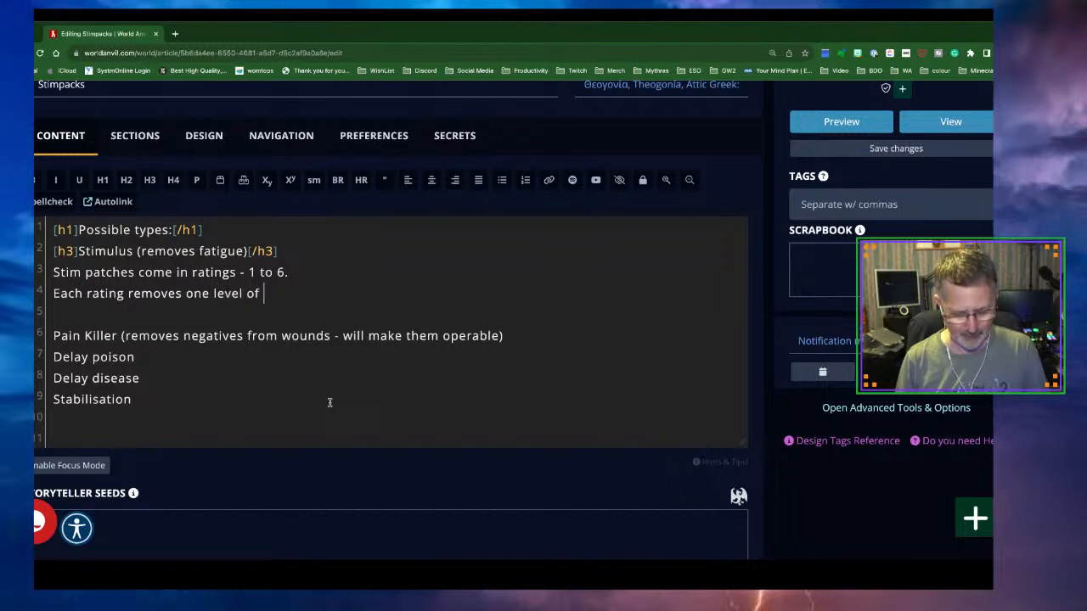
{"action": "type", "text": "fatigue."}
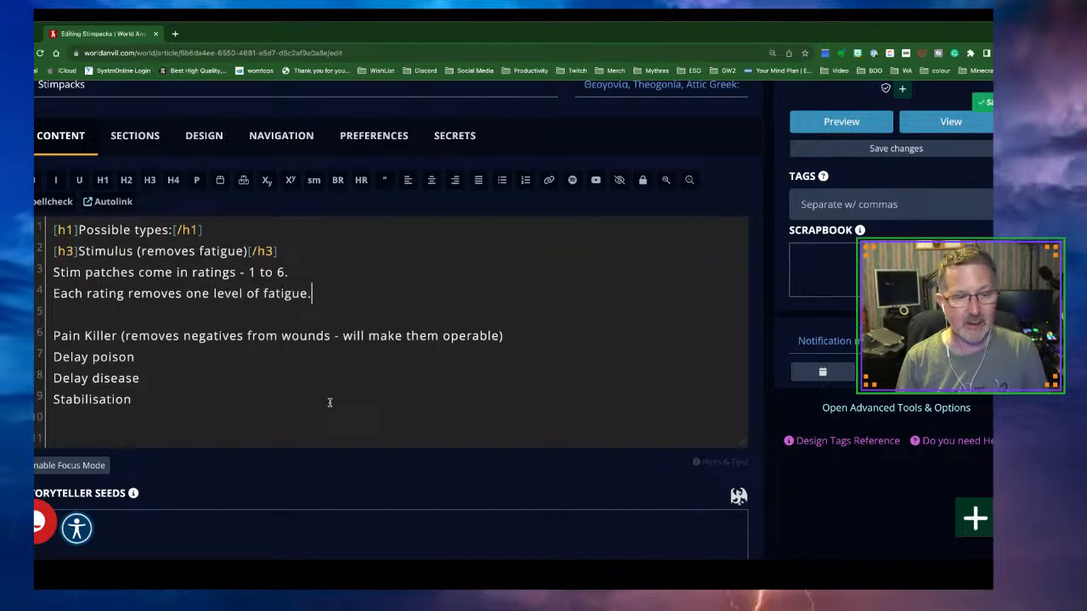
{"action": "key", "text": "BackSpace"}
{"action": "type", "text": ", in "}
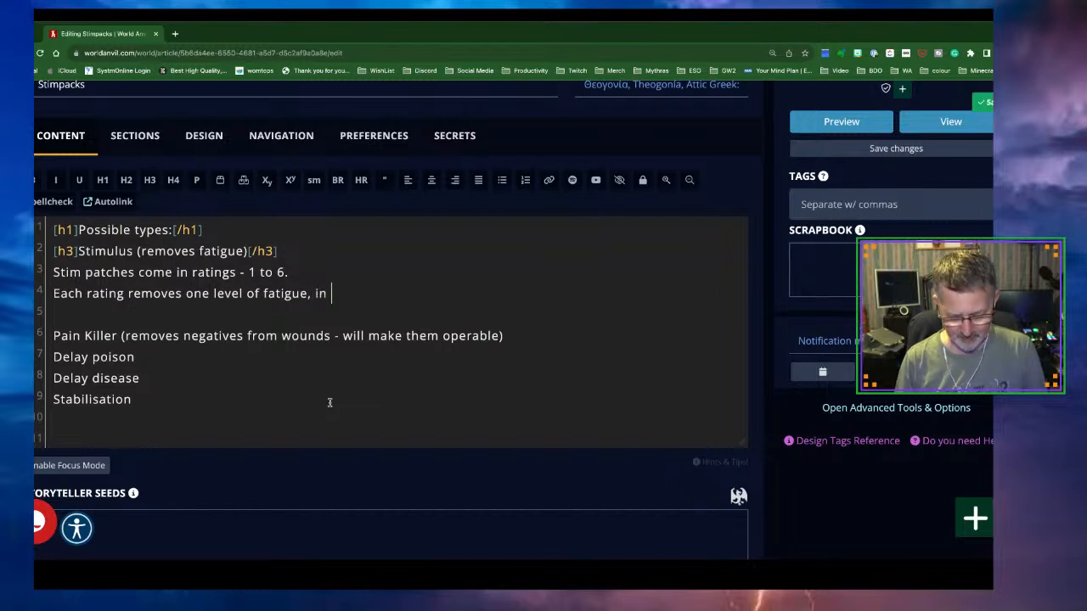
{"action": "type", "text": "roughlt"}
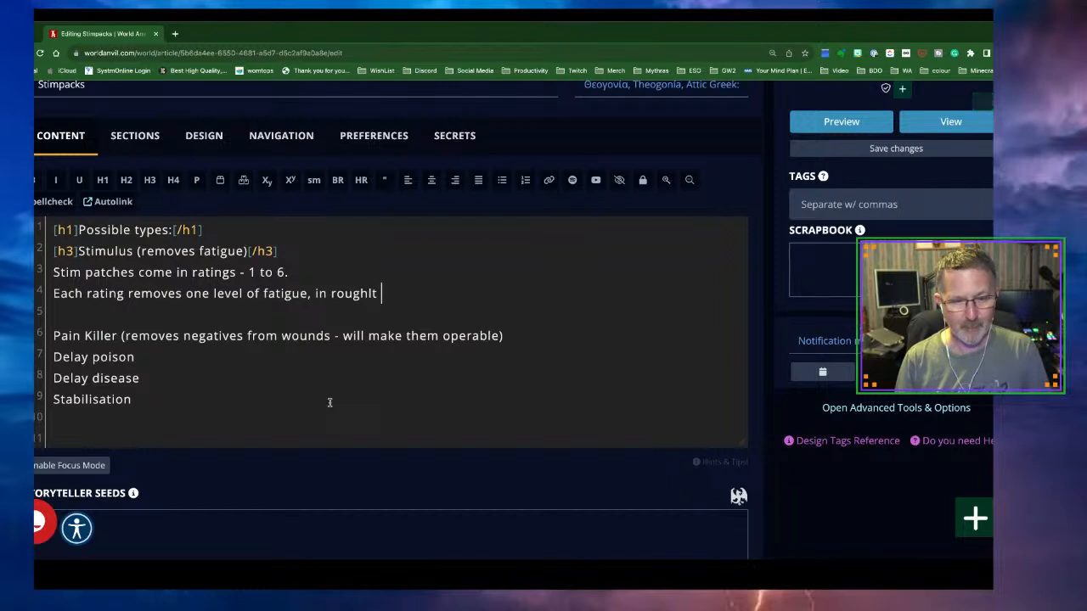
{"action": "key", "text": "BackSpace"}
{"action": "key", "text": "BackSpace"}
{"action": "key", "text": "BackSpace"}
{"action": "type", "text": "ly 5"}
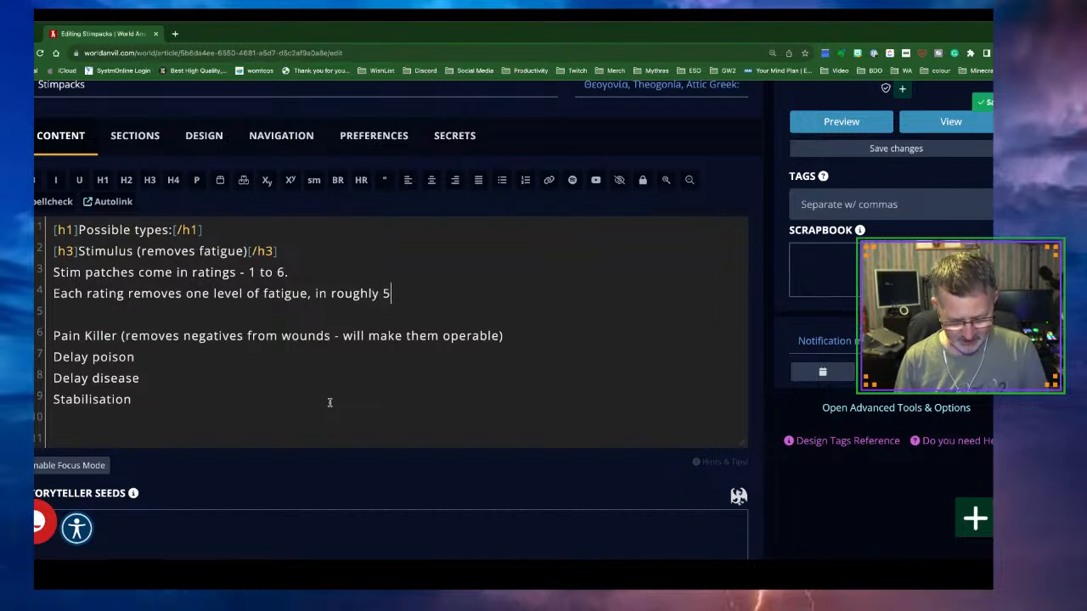
{"action": "type", "text": " seconds "}
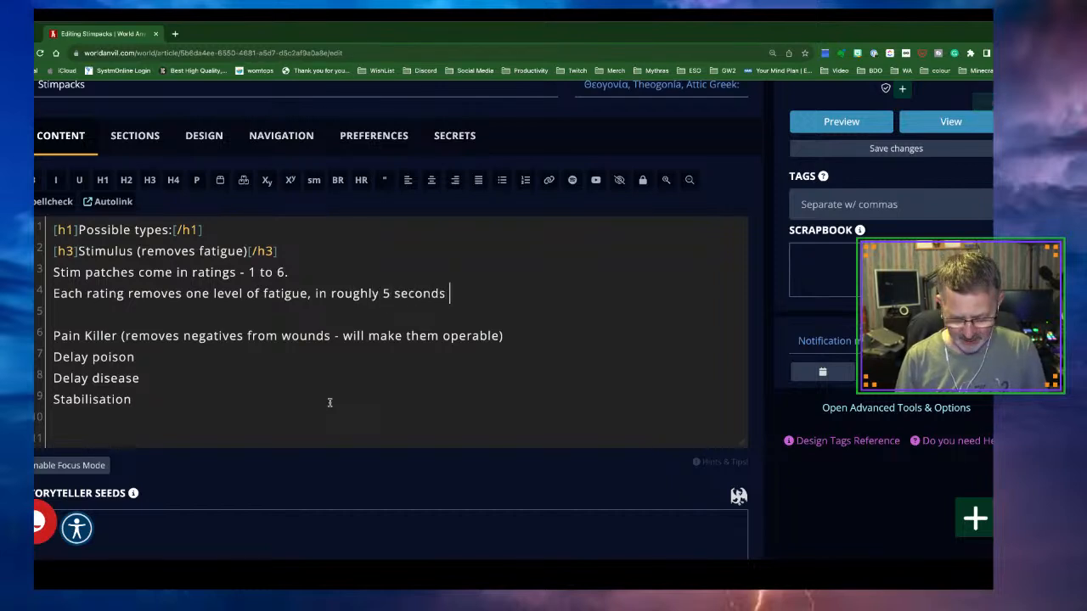
{"action": "type", "text": "= 1 com"}
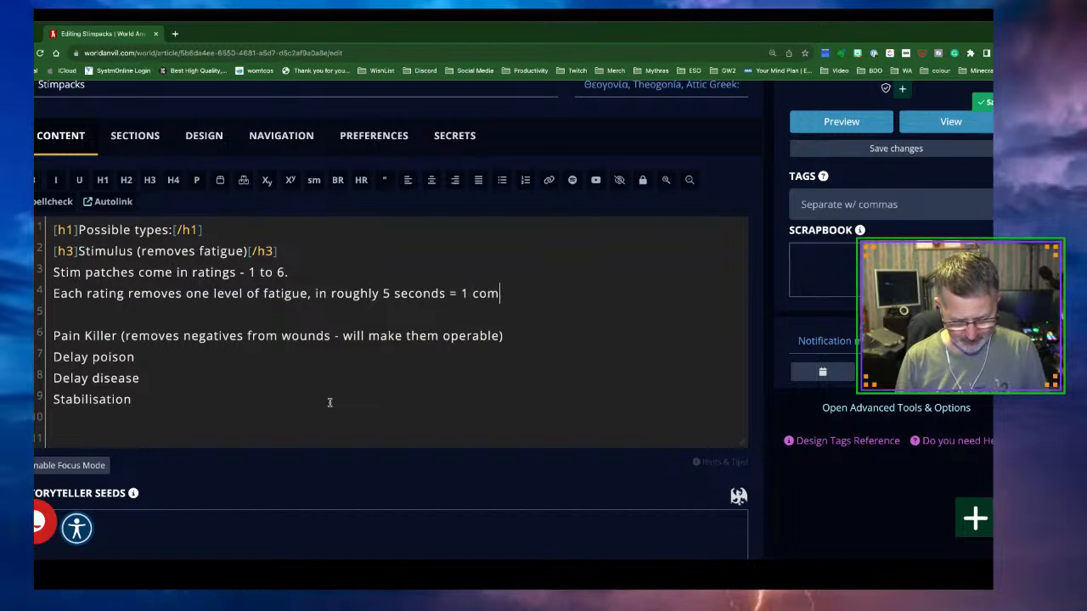
{"action": "type", "text": "bat round"}
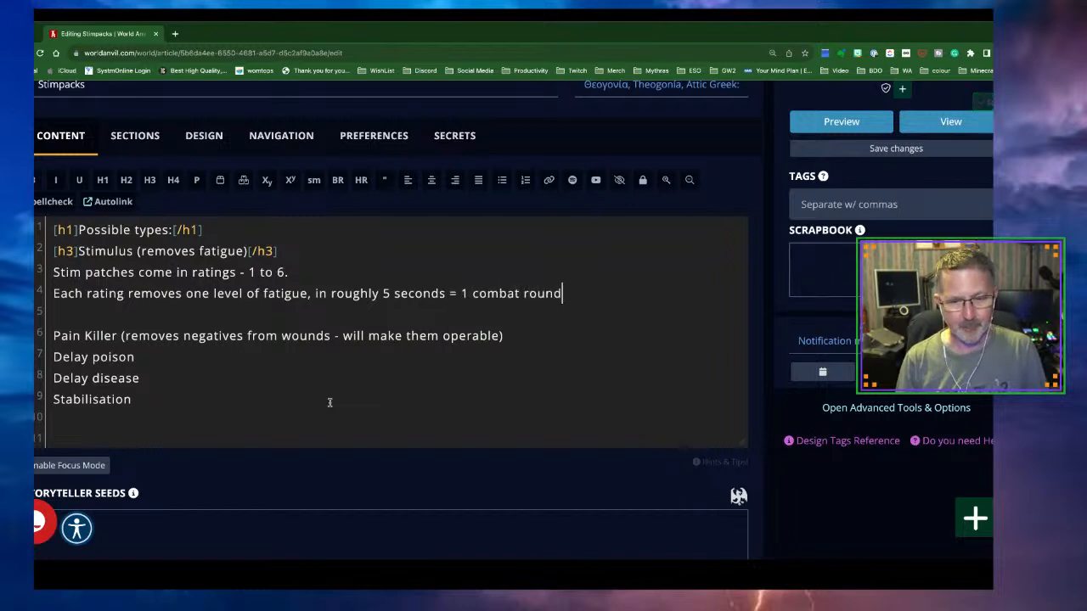
{"action": "key", "text": "Return"}
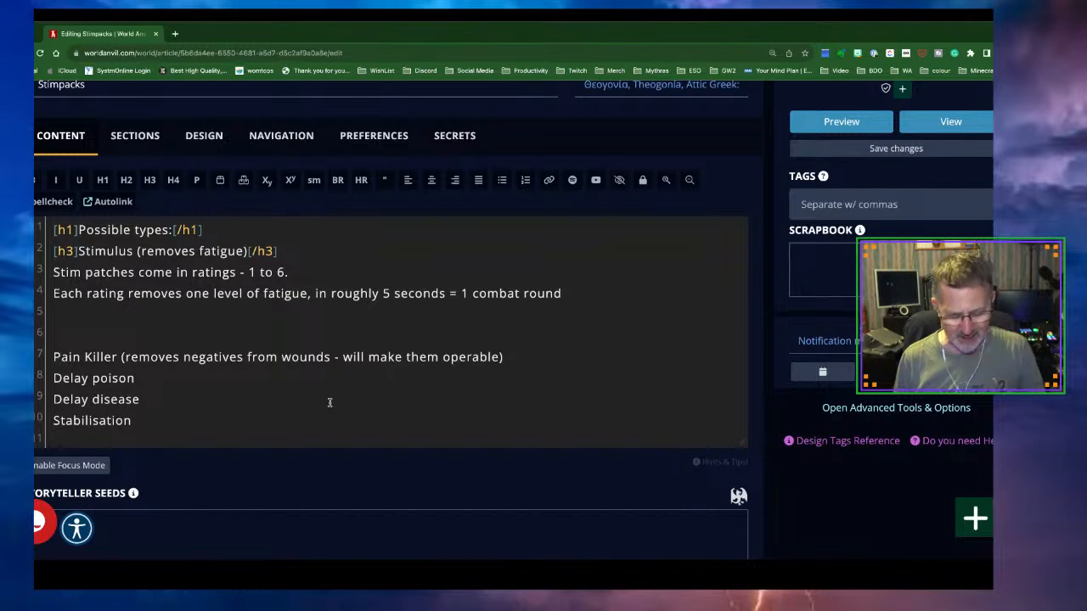
Add a 'Possible addication' line under the fatigue sentence
{"action": "type", "text": "Addictio"}
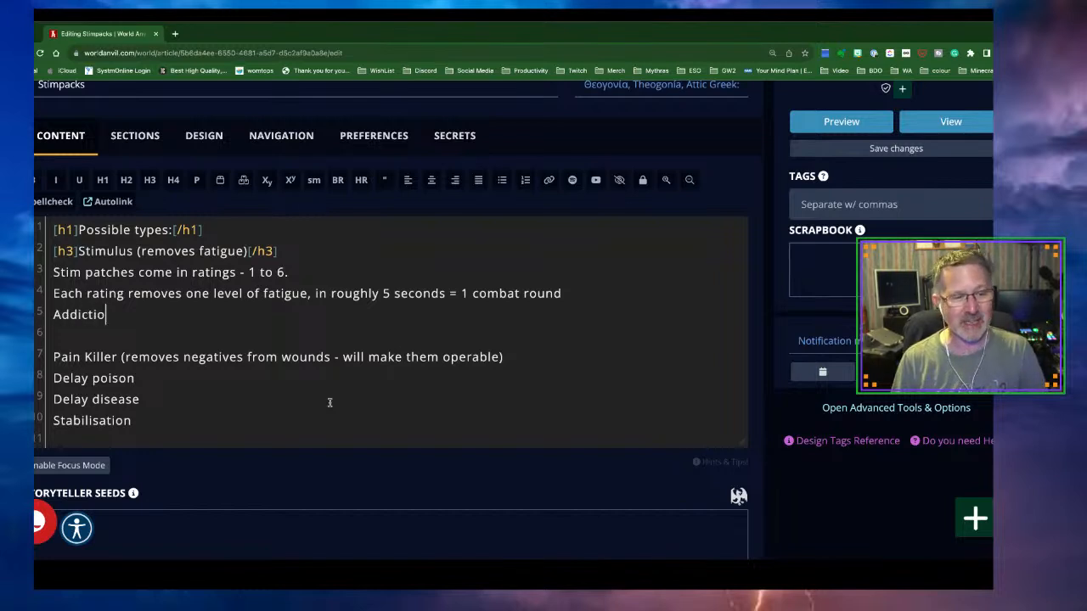
{"action": "key", "text": "BackSpace"}
{"action": "key", "text": "BackSpace"}
{"action": "key", "text": "BackSpace"}
{"action": "key", "text": "BackSpace"}
{"action": "key", "text": "BackSpace"}
{"action": "key", "text": "BackSpace"}
{"action": "key", "text": "BackSpace"}
{"action": "key", "text": "BackSpace"}
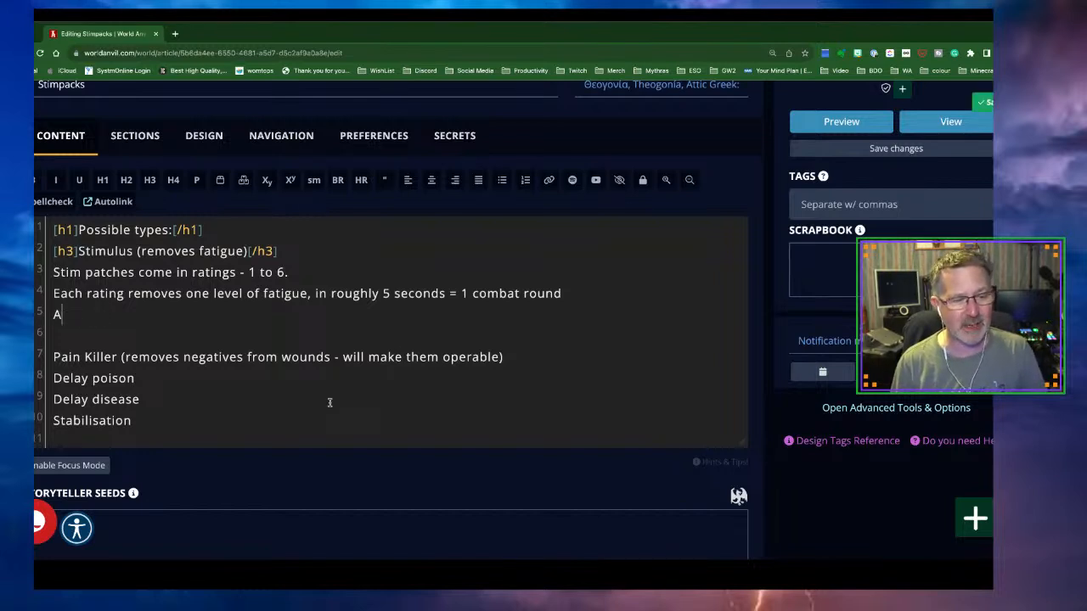
{"action": "type", "text": "Possible"}
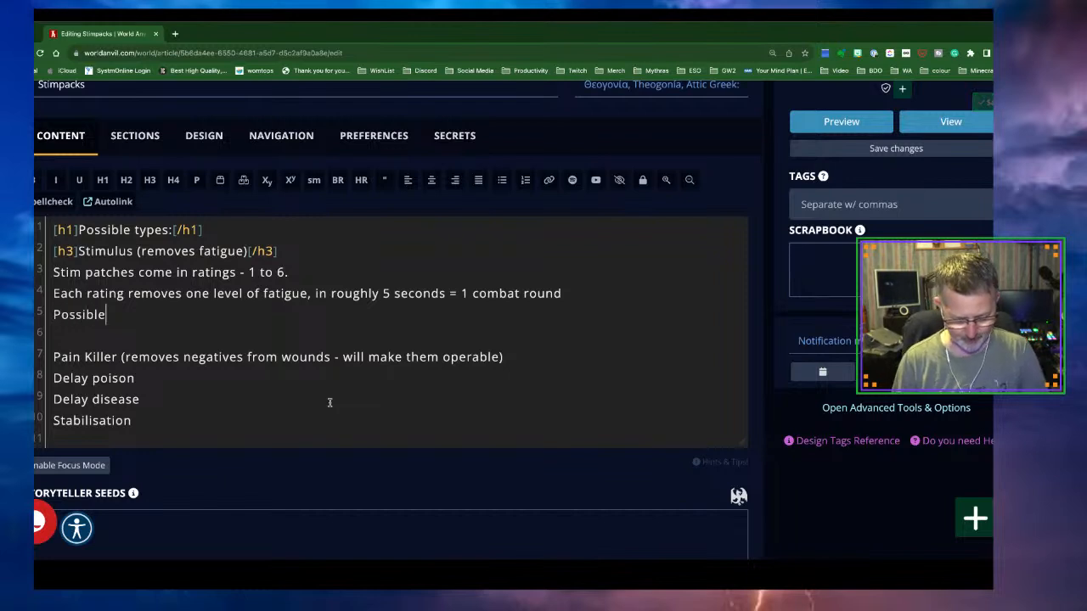
{"action": "type", "text": " addica"}
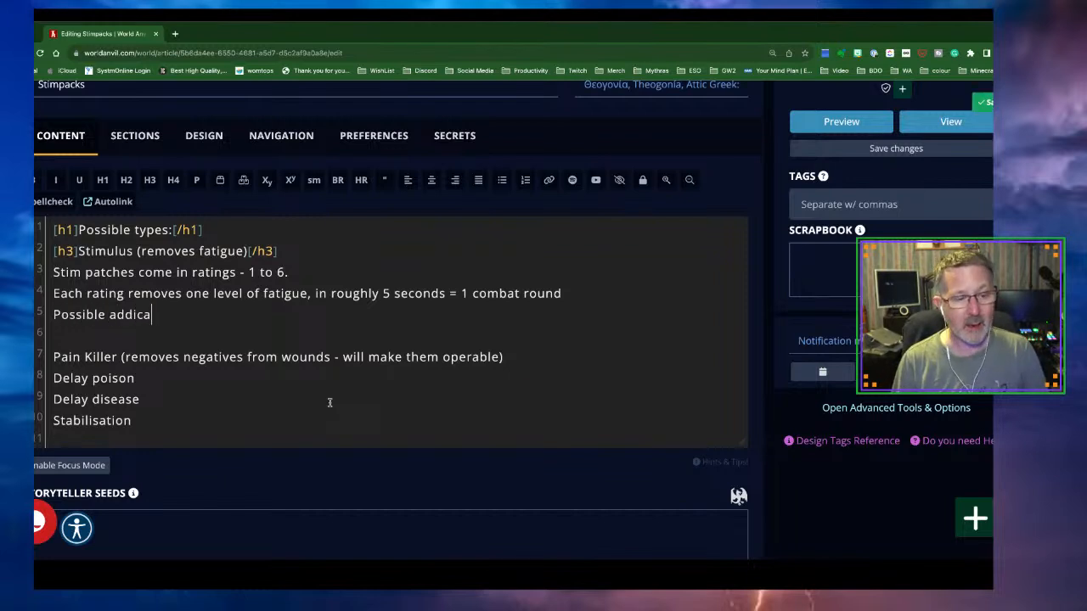
{"action": "type", "text": "tion"}
{"action": "key", "text": "Return"}
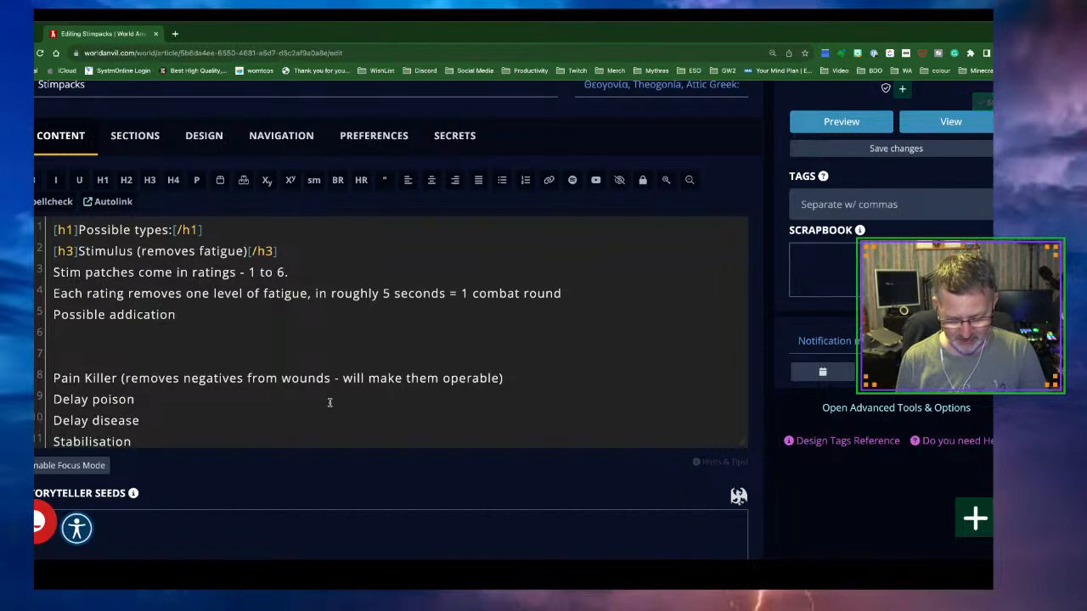
Below it, add '-Opposed roll WILLPOWER vs Rating x 10 %'
{"action": "type", "text": "-O"}
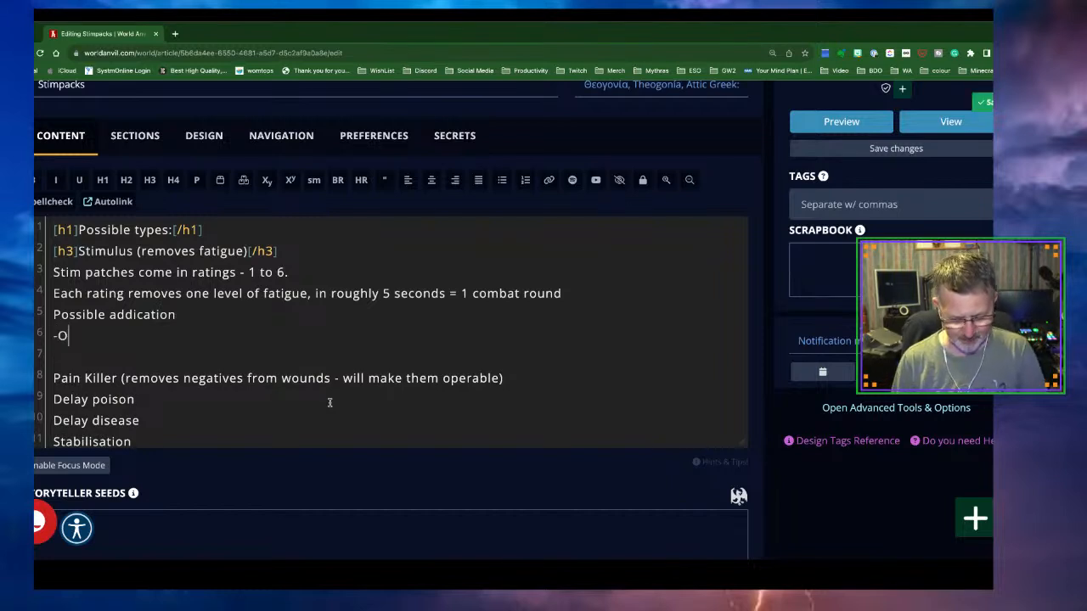
{"action": "type", "text": "pposed to"}
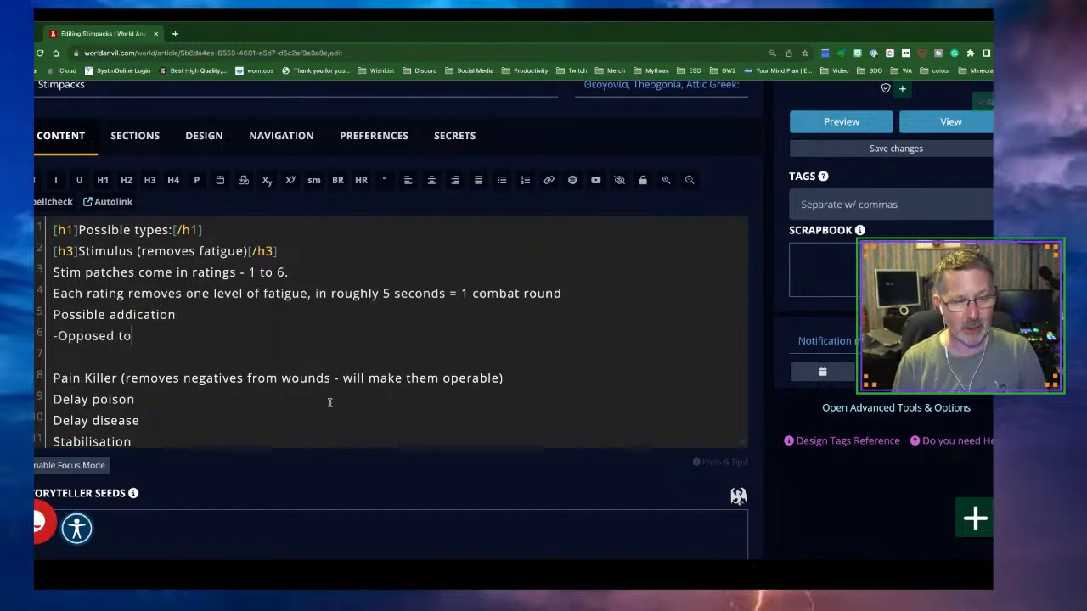
{"action": "key", "text": "BackSpace"}
{"action": "key", "text": "BackSpace"}
{"action": "type", "text": "roll "}
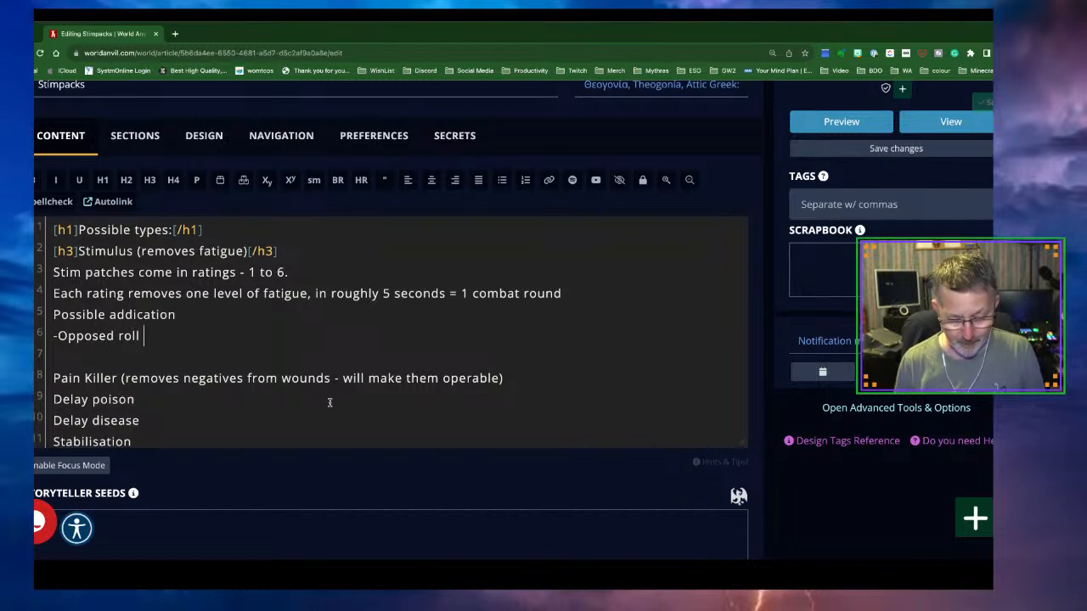
{"action": "type", "text": "WILLPOS"}
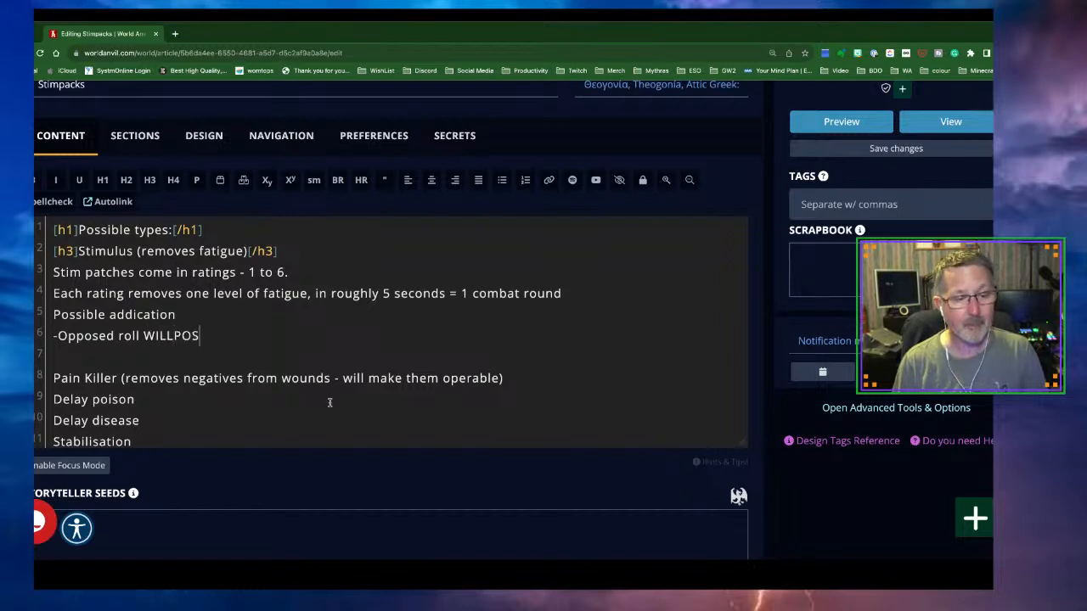
{"action": "key", "text": "BackSpace"}
{"action": "type", "text": "WER"}
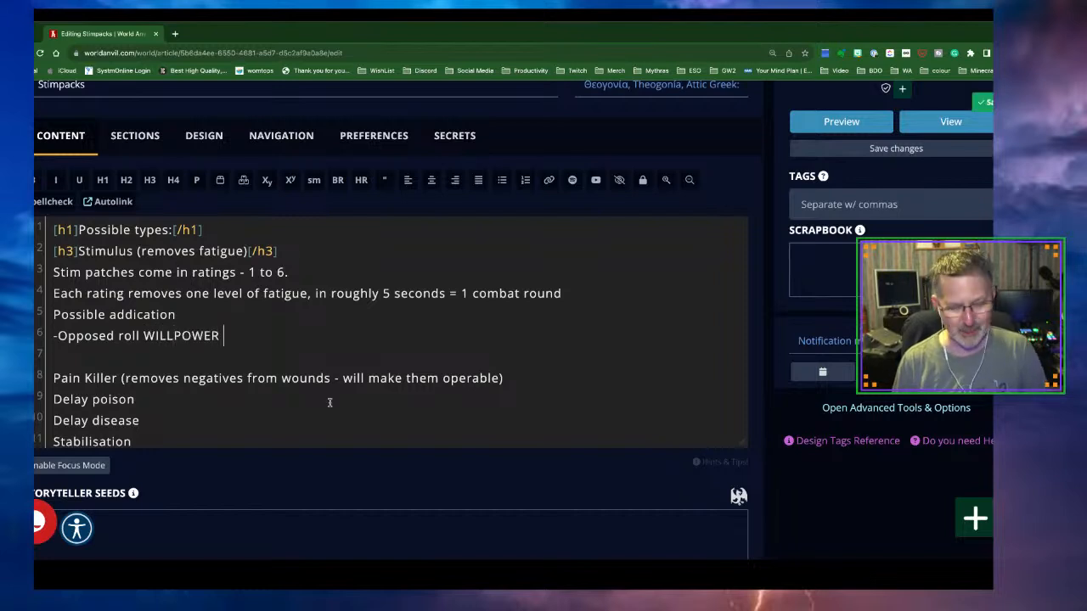
{"action": "type", "text": " vs"}
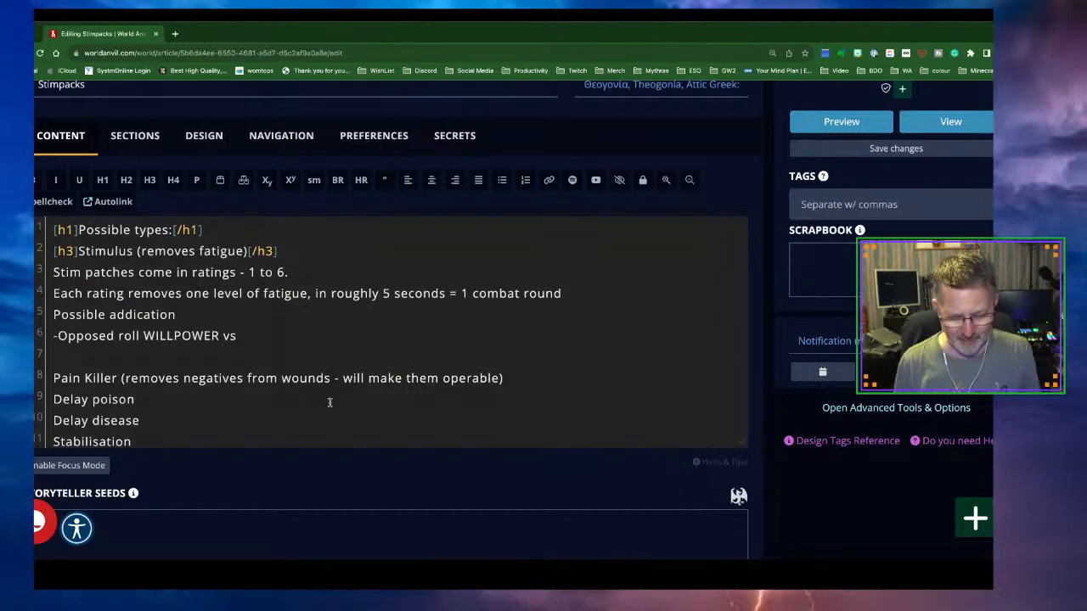
{"action": "type", "text": "Ratin"}
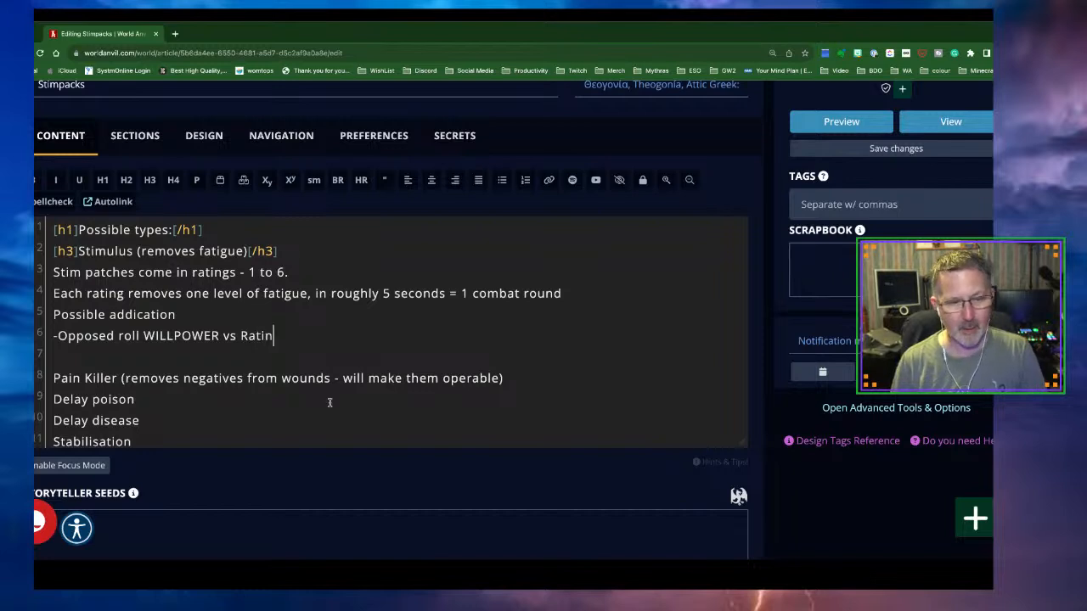
{"action": "type", "text": "g x 10"}
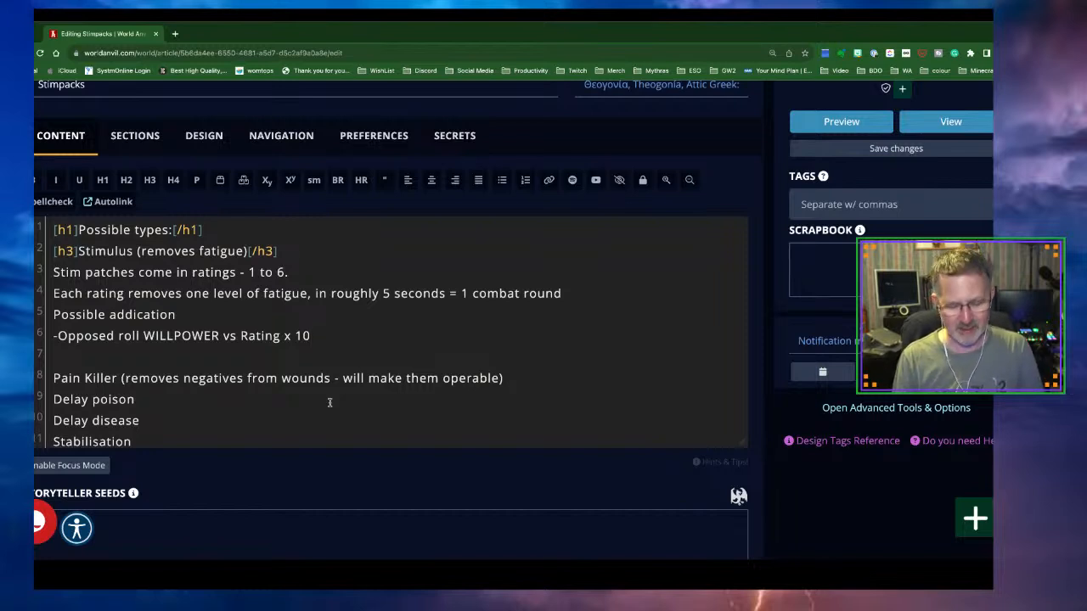
{"action": "type", "text": "%"}
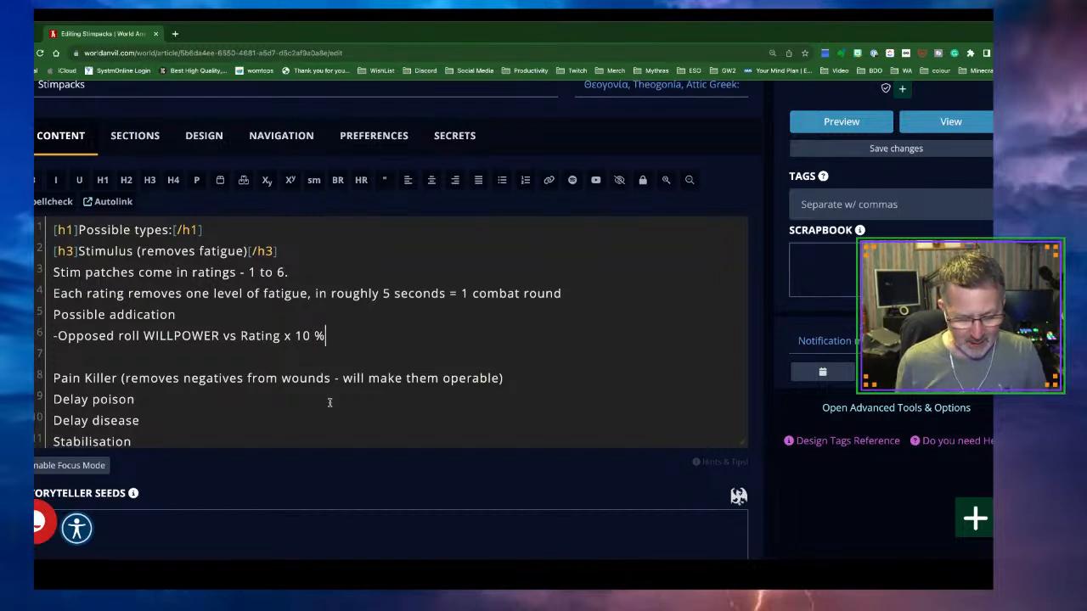
Add a new line 'If repeated in some adventure - 2 x (Ratining x 10%)'
{"action": "key", "text": "Return"}
{"action": "type", "text": "If repeated"}
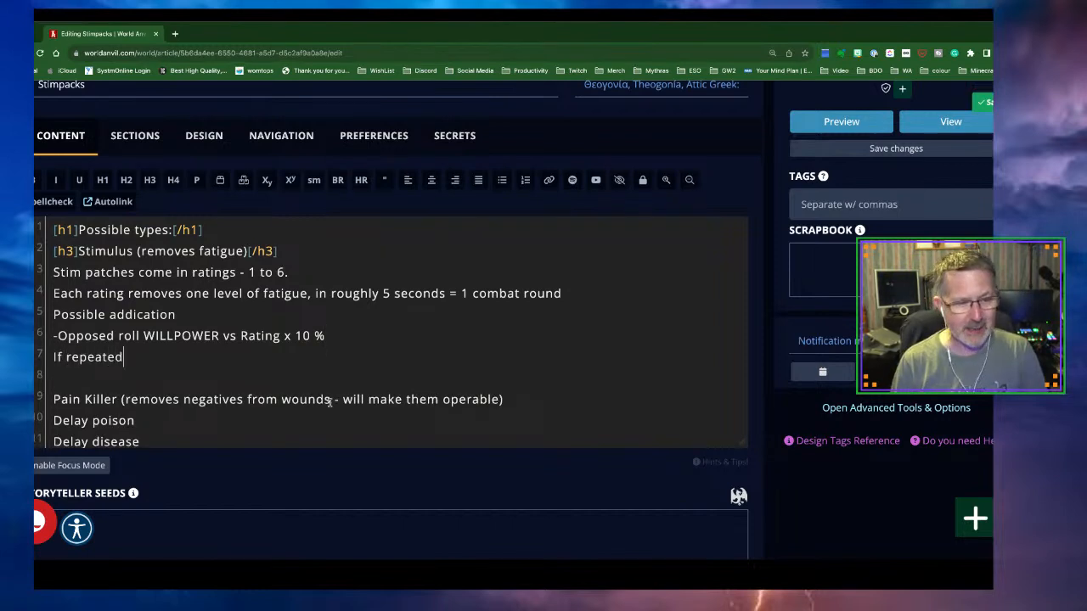
{"action": "type", "text": " in some "}
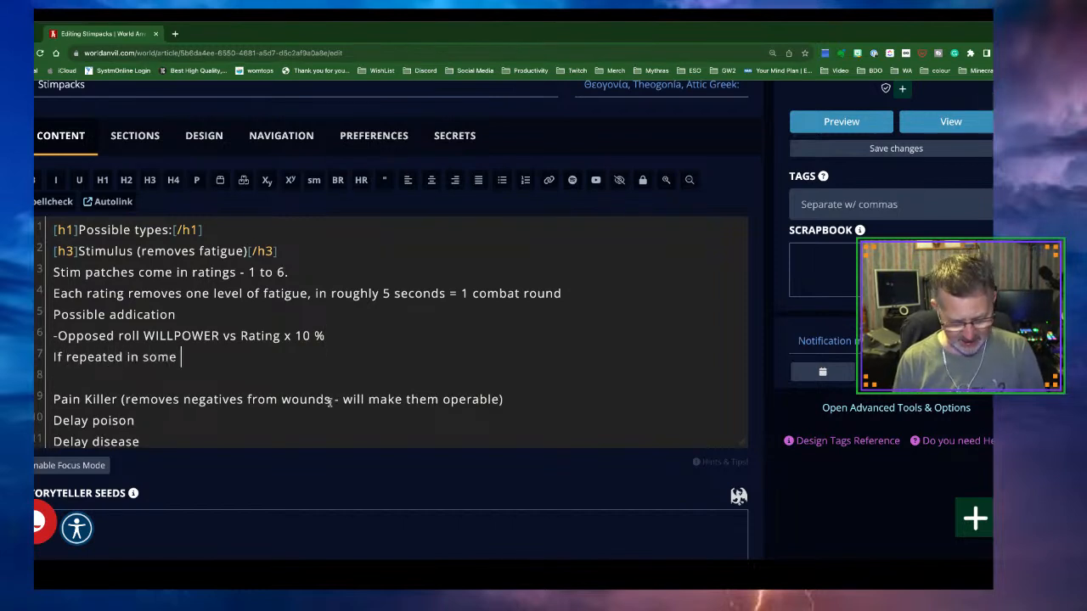
{"action": "type", "text": "adventu"}
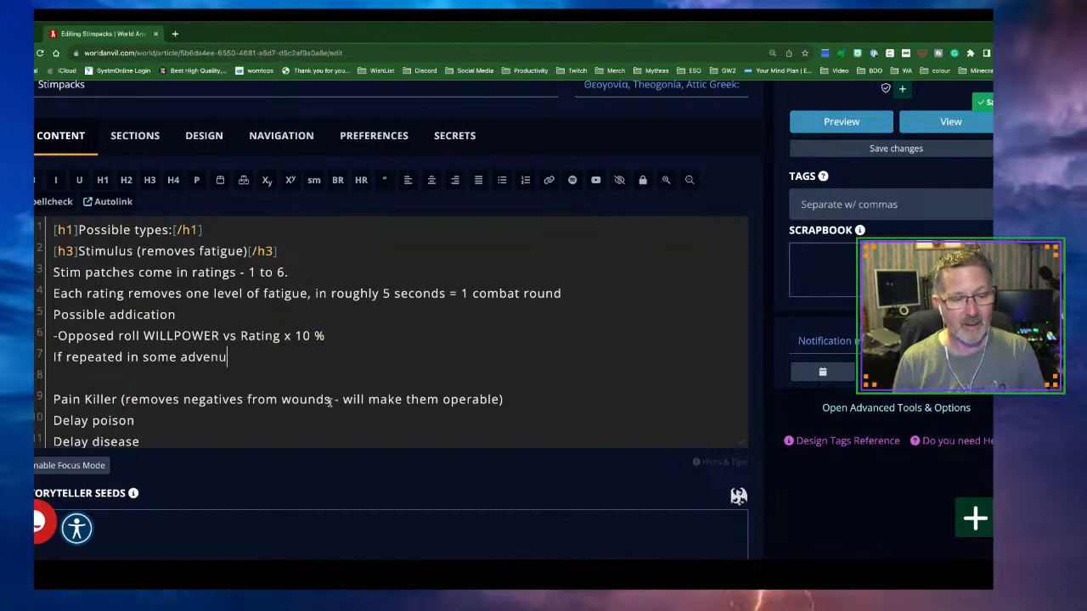
{"action": "key", "text": "BackSpace"}
{"action": "type", "text": "ure - "}
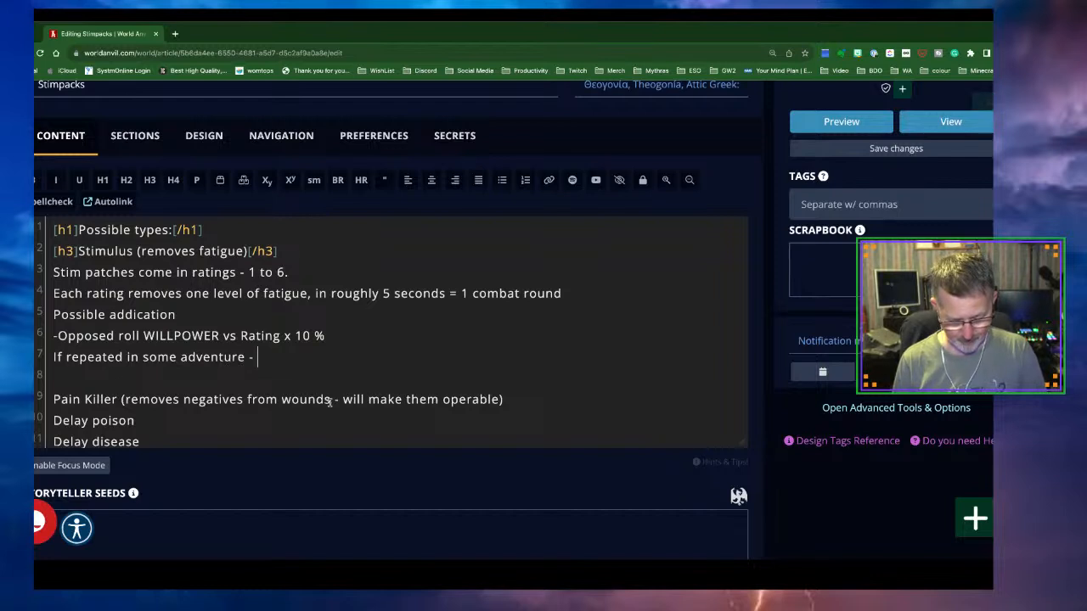
{"action": "type", "text": "double the"}
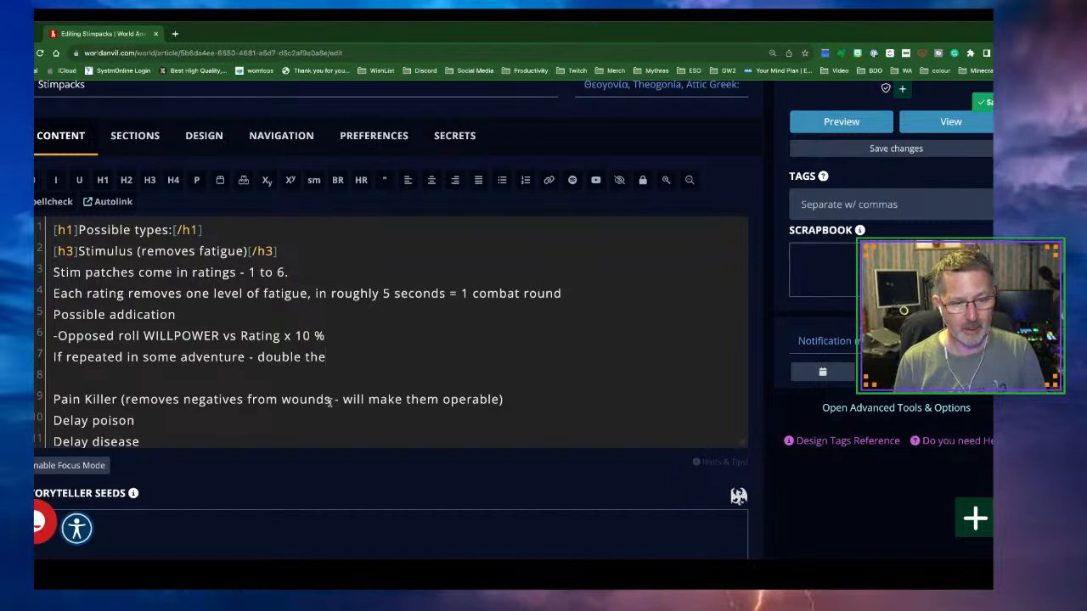
{"action": "type", "text": "ro"}
{"action": "key", "text": "BackSpace"}
{"action": "key", "text": "BackSpace"}
{"action": "key", "text": "BackSpace"}
{"action": "key", "text": "BackSpace"}
{"action": "key", "text": "BackSpace"}
{"action": "key", "text": "BackSpace"}
{"action": "key", "text": "BackSpace"}
{"action": "key", "text": "BackSpace"}
{"action": "key", "text": "BackSpace"}
{"action": "key", "text": "BackSpace"}
{"action": "key", "text": "BackSpace"}
{"action": "key", "text": "BackSpace"}
{"action": "key", "text": "BackSpace"}
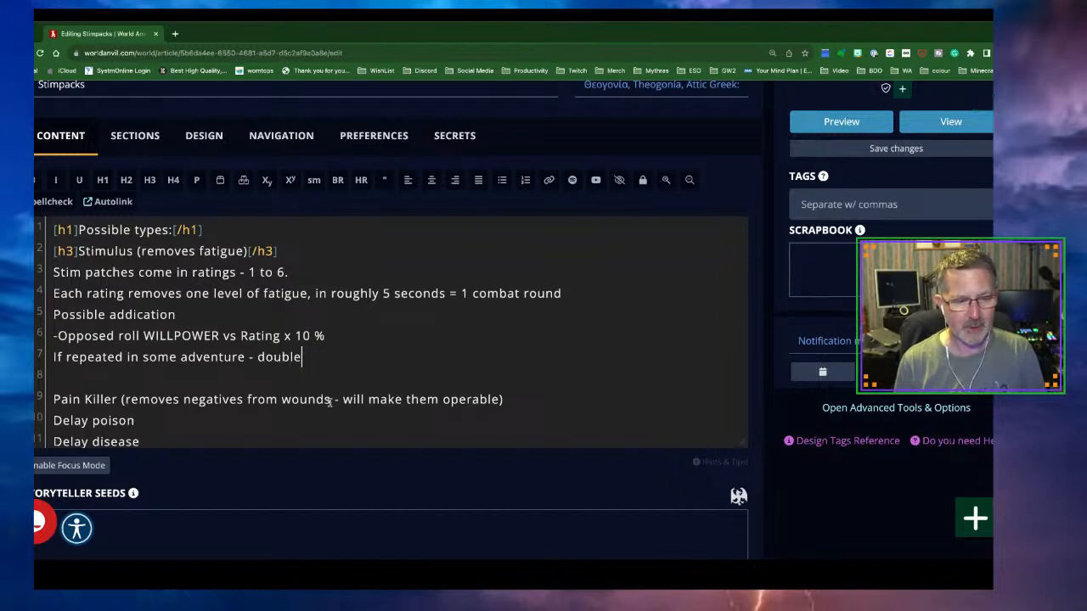
{"action": "type", "text": "2 x (Ratining"}
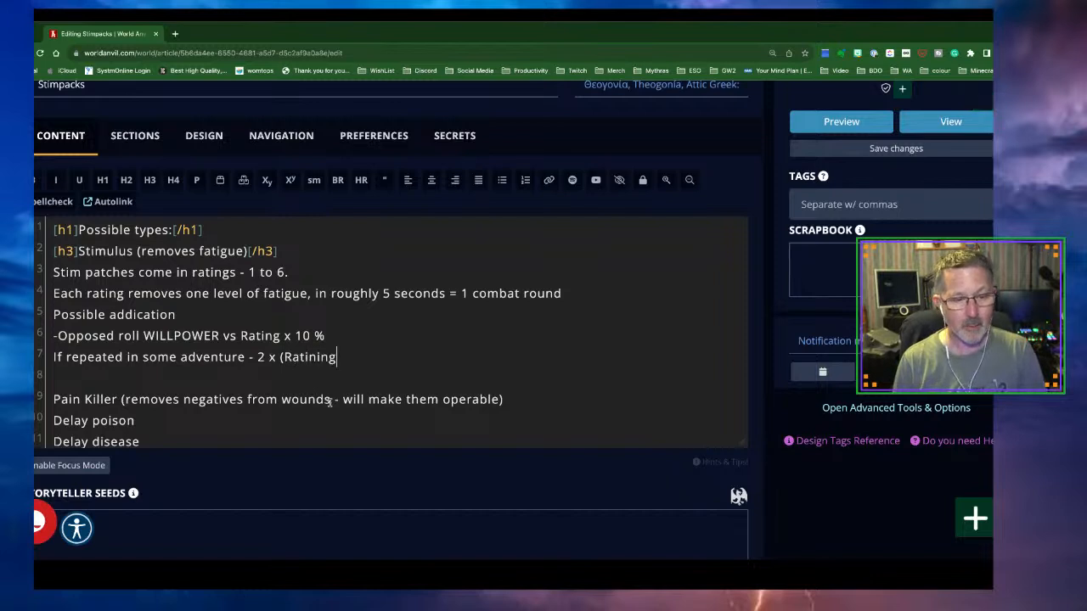
{"action": "type", "text": " x 10%)"}
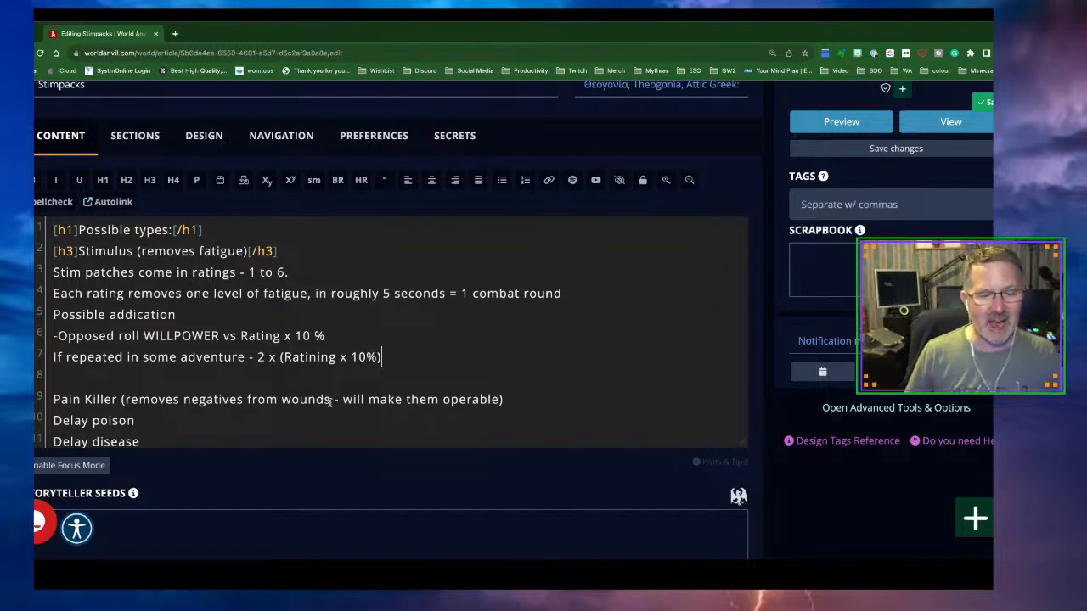
Correct 'Ratining' to 'Rating' in the repeat line and return to its end
{"action": "left_click", "coordinate": [316, 360]}
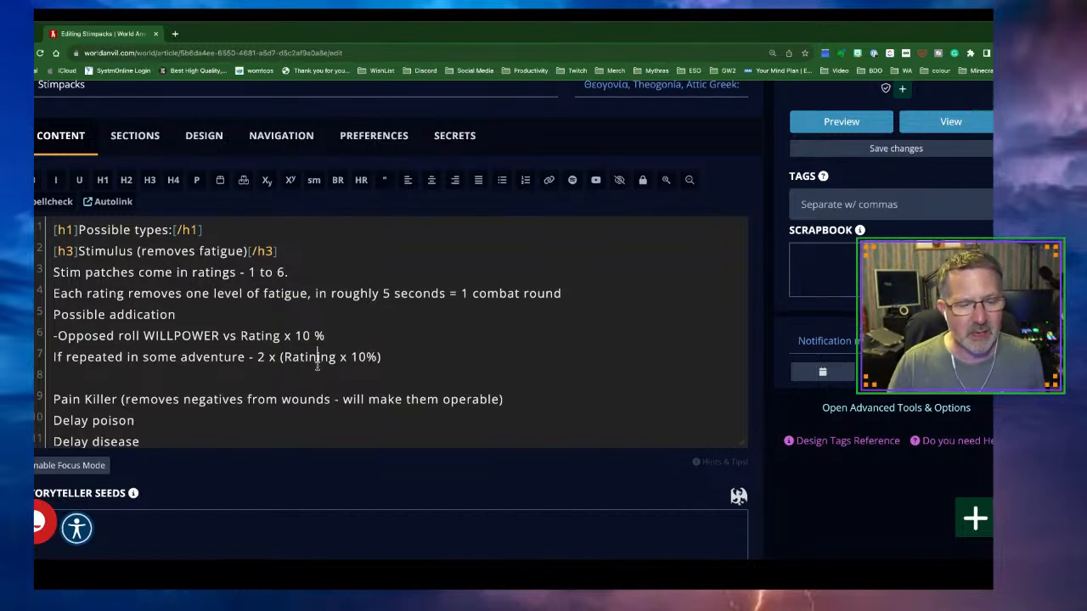
{"action": "key", "text": "BackSpace"}
{"action": "key", "text": "BackSpace"}
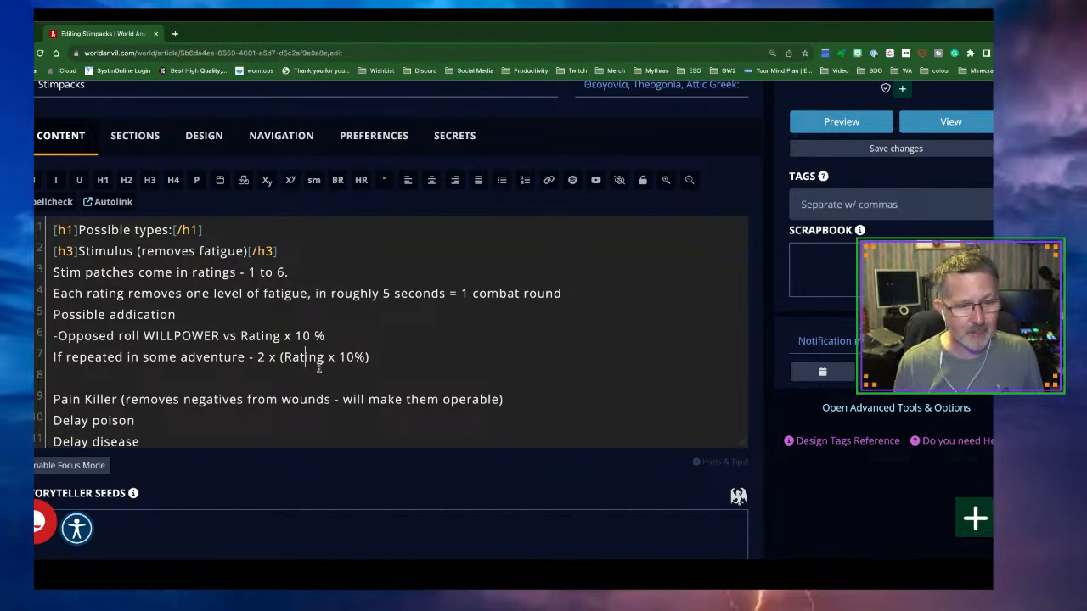
{"action": "left_click", "coordinate": [380, 360]}
Add the lines 'each fail = 1 level of addiction' and 'Each level of addiction = -1% wealth'
{"action": "key", "text": "Return"}
{"action": "key", "text": "Return"}
{"action": "type", "text": "each fail "}
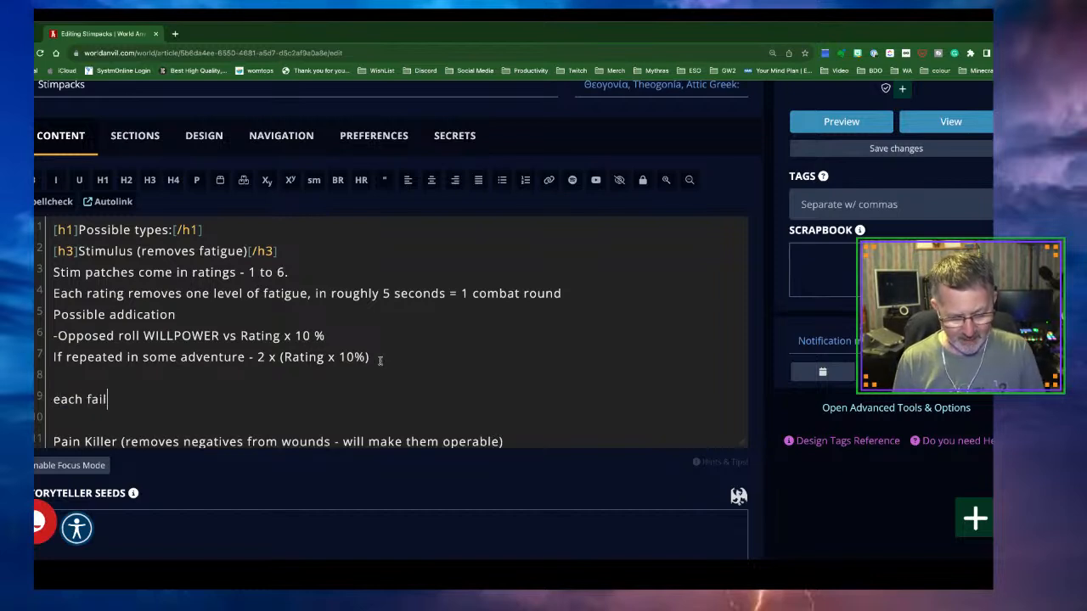
{"action": "type", "text": "= 1 "}
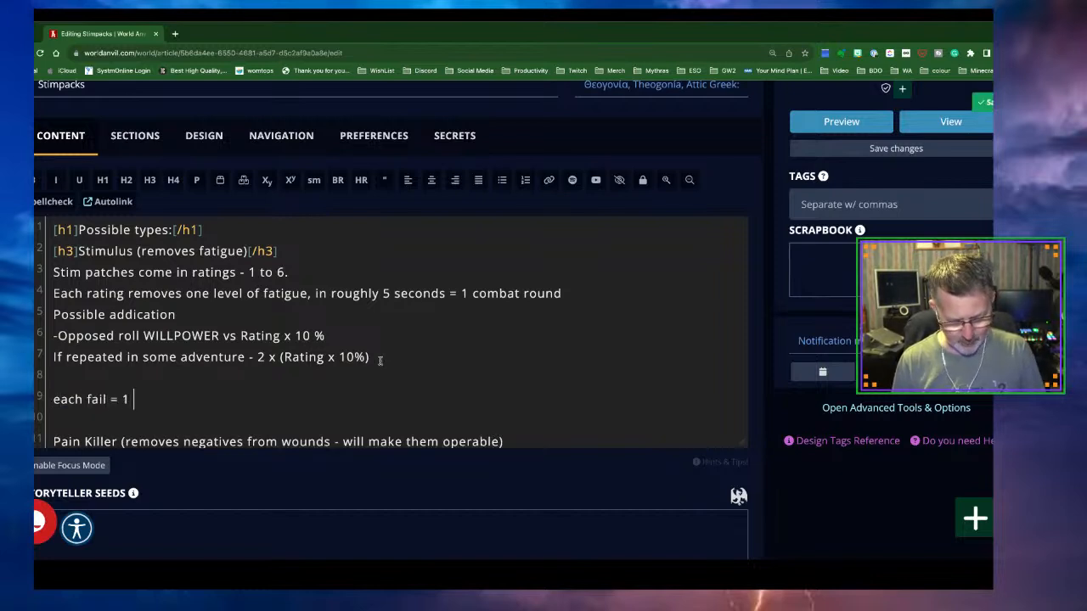
{"action": "type", "text": "level of a"}
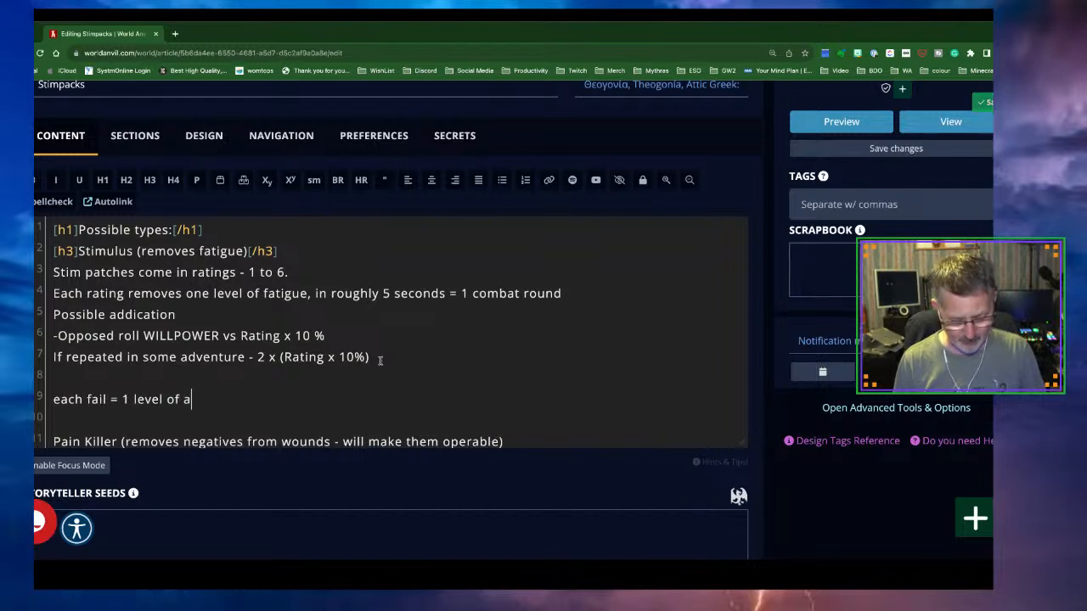
{"action": "type", "text": "ddiction"}
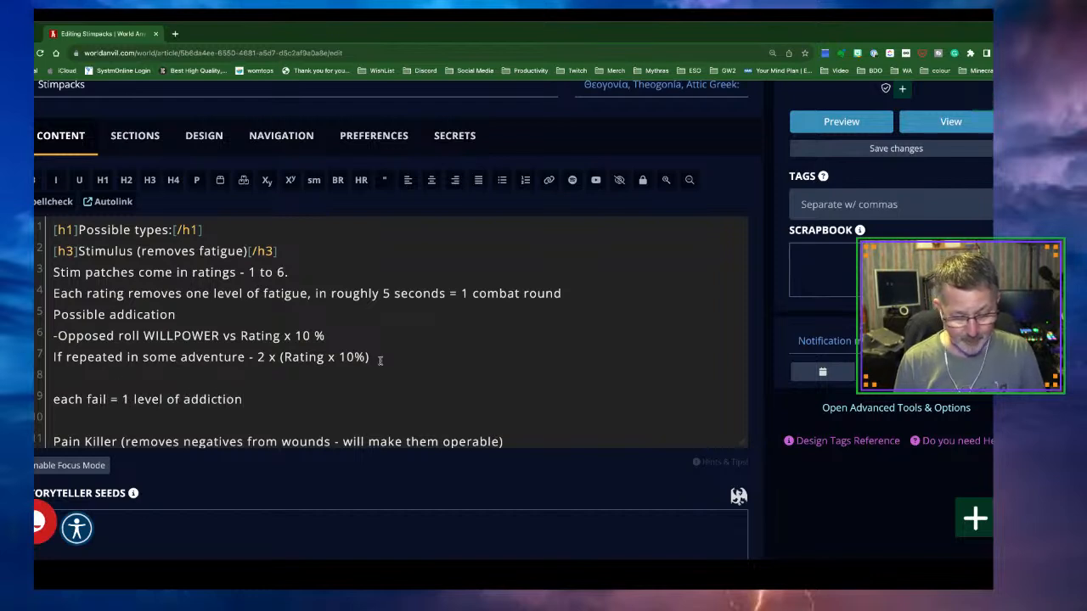
{"action": "key", "text": "Return"}
{"action": "type", "text": "Each level of"}
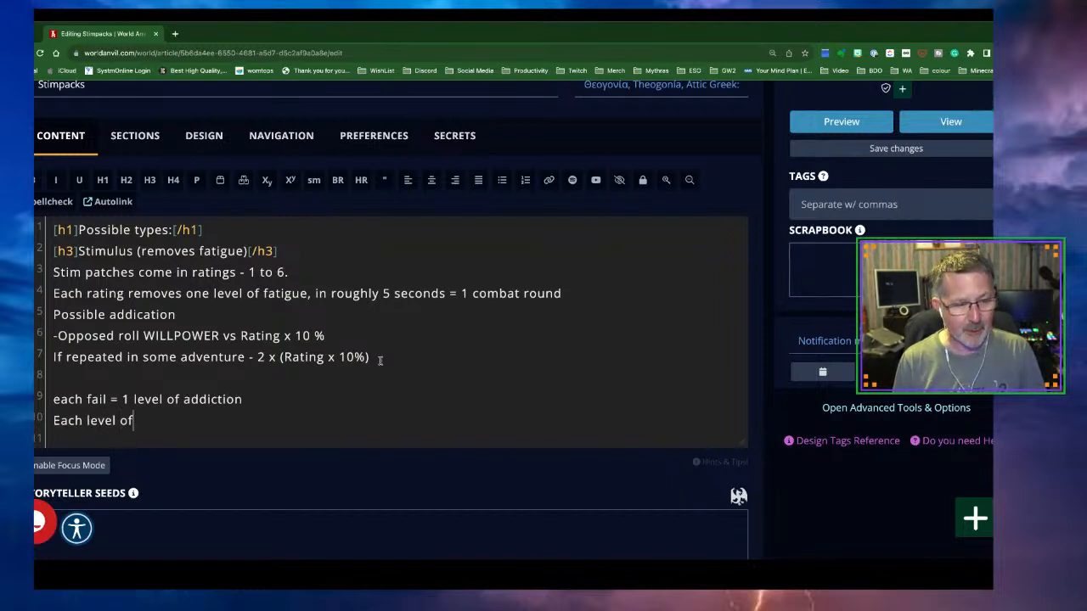
{"action": "type", "text": " addiction = "}
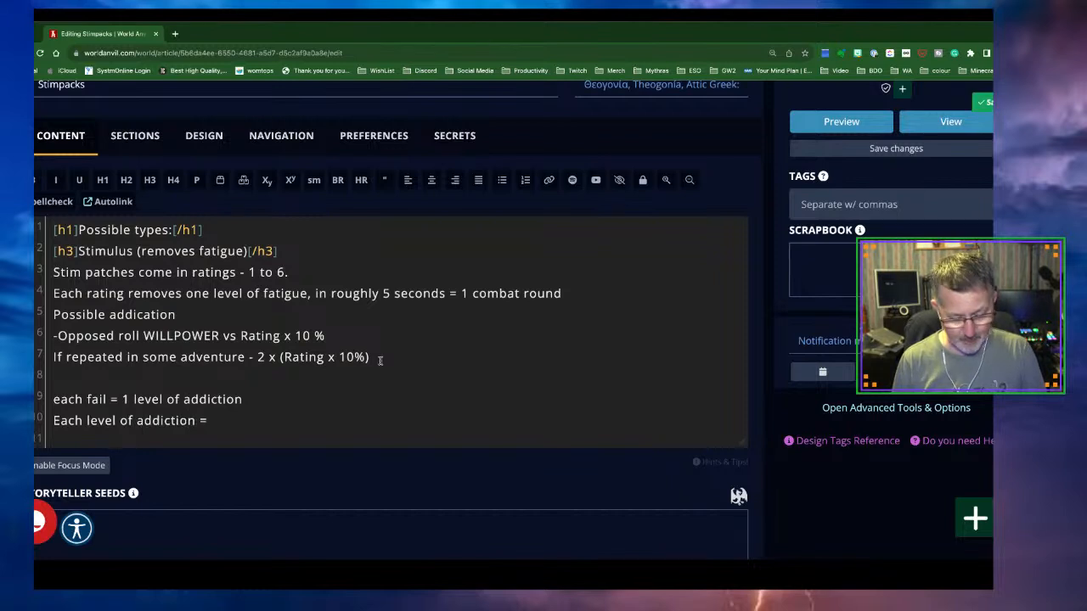
{"action": "type", "text": "-1"}
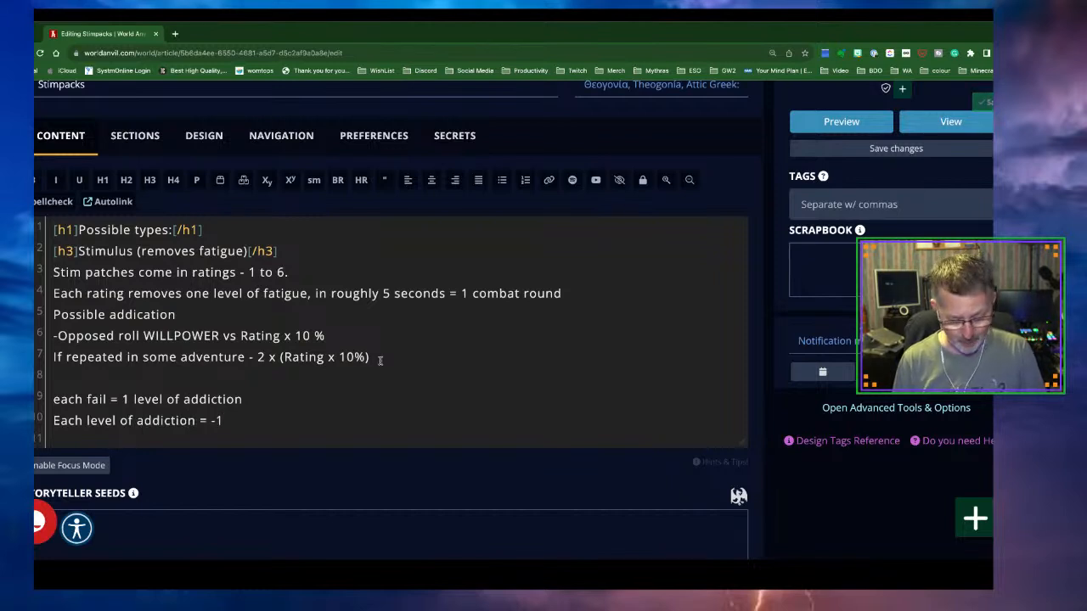
{"action": "type", "text": "%"}
{"action": "type", "text": "ath"}
{"action": "key", "text": "BackSpace"}
{"action": "key", "text": "BackSpace"}
{"action": "type", "text": "lth"}
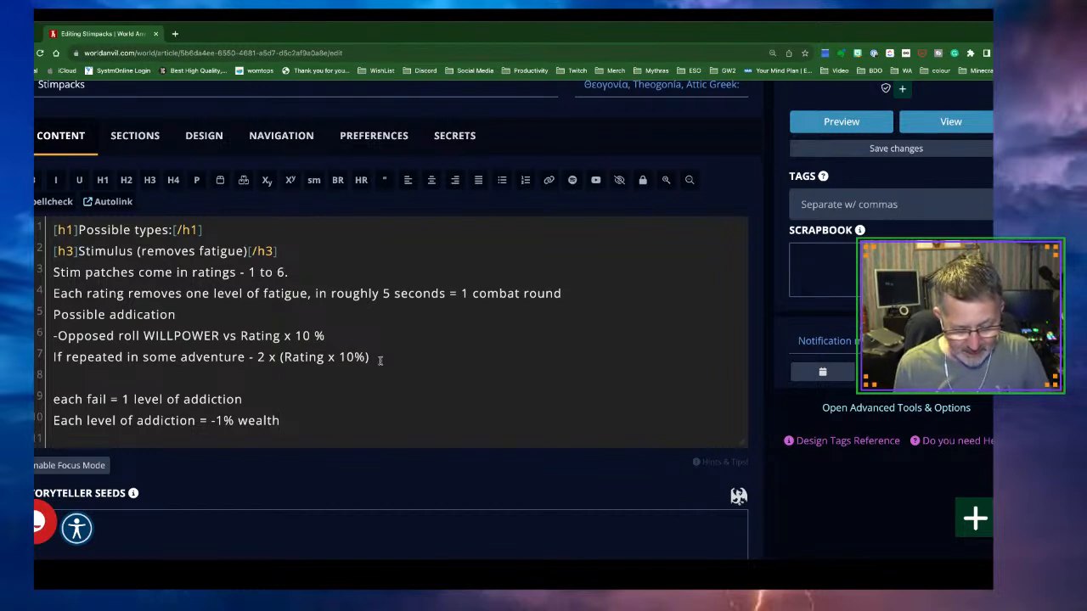
Type 'Each level x 10 = % passion of criminal activity' on a new line below the wealth rule
{"action": "key", "text": "Return"}
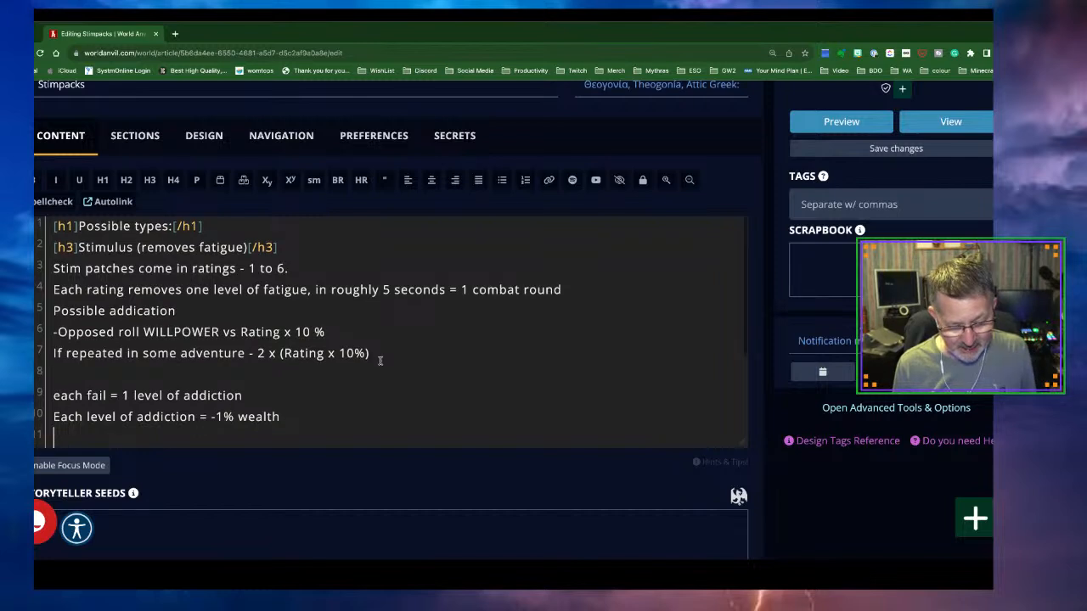
{"action": "type", "text": "Each lev"}
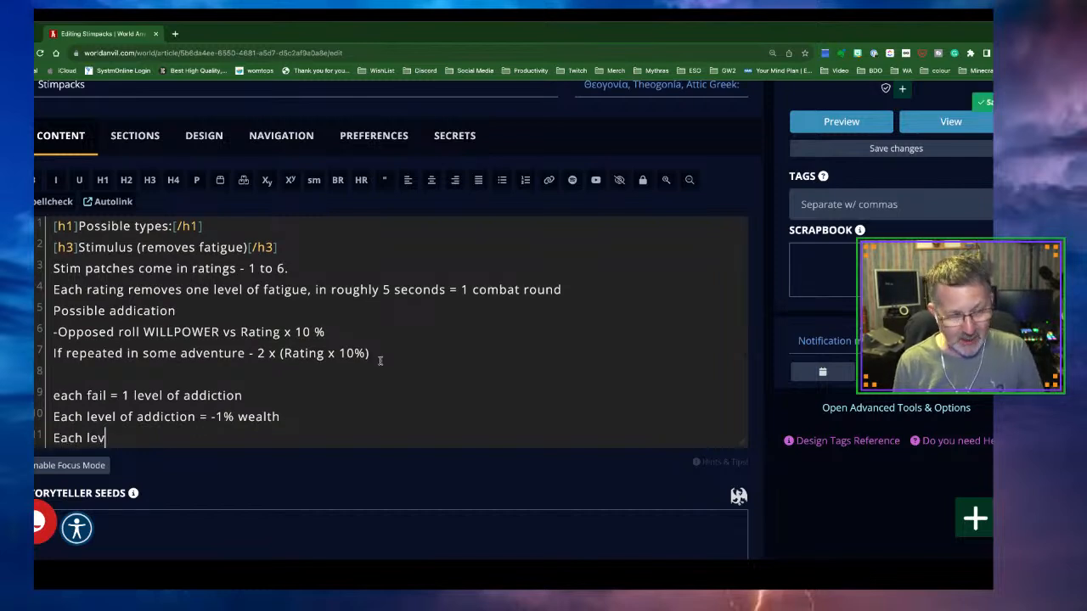
{"action": "type", "text": "el x 1"}
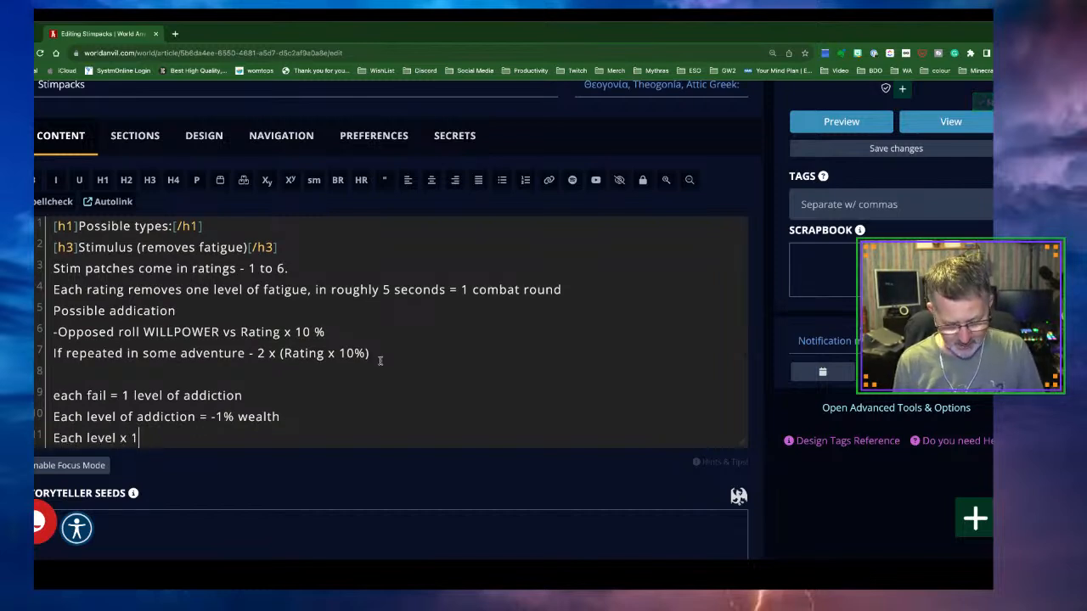
{"action": "type", "text": "0 = "}
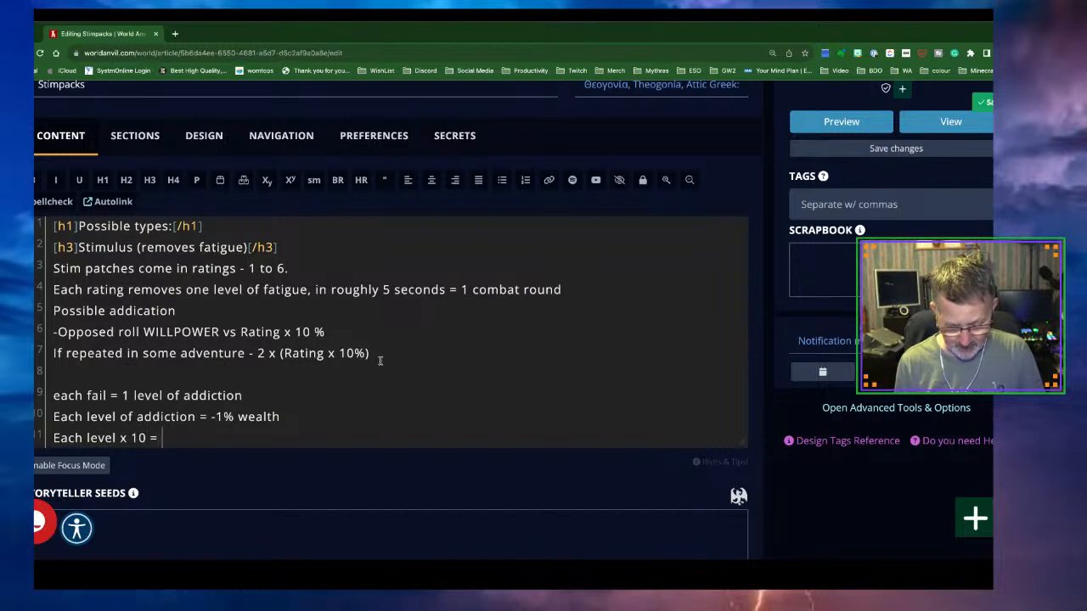
{"action": "type", "text": "% s"}
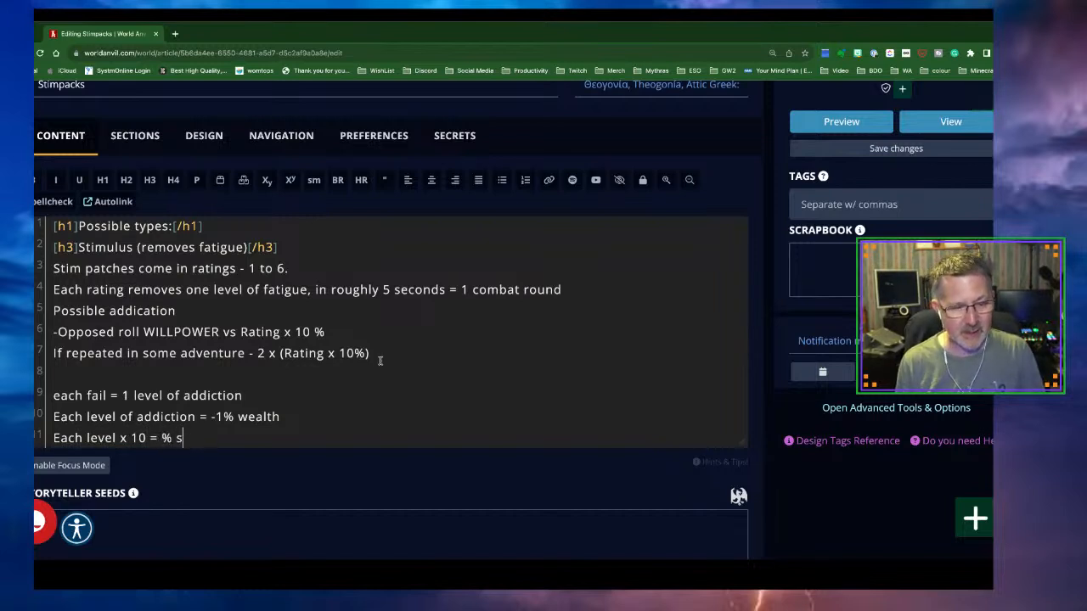
{"action": "key", "text": "BackSpace"}
{"action": "type", "text": "passo"}
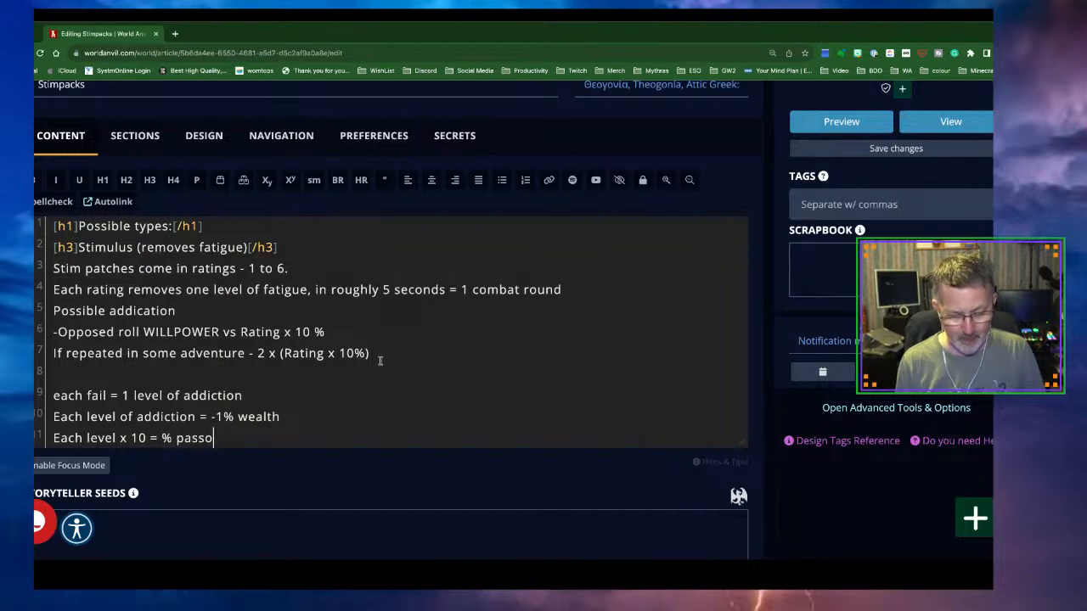
{"action": "key", "text": "BackSpace"}
{"action": "type", "text": "ion og"}
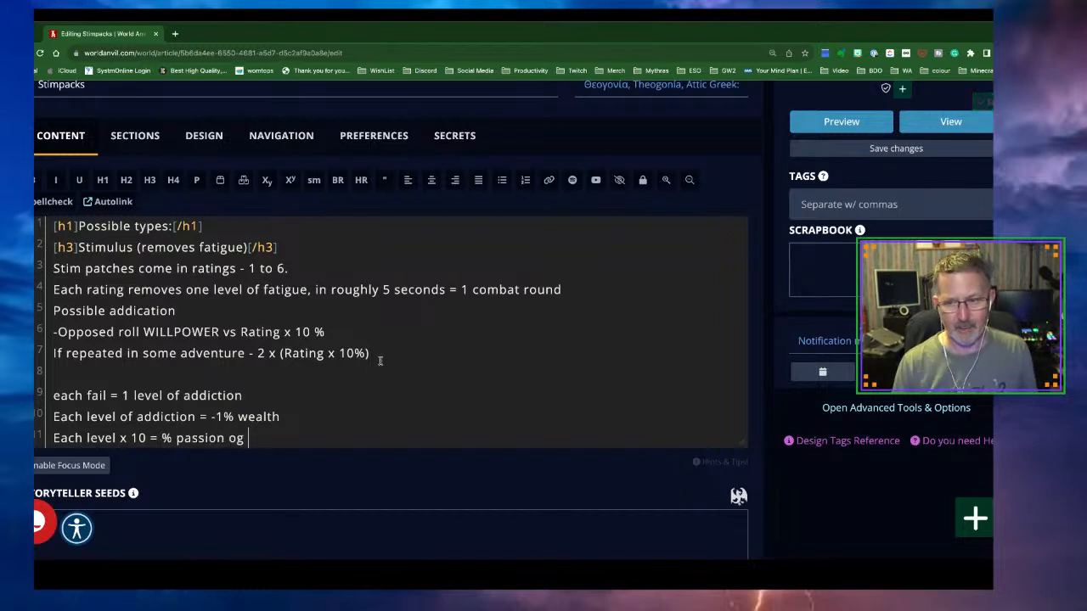
{"action": "scroll", "coordinate": [343, 412], "scroll_direction": "down", "scroll_amount": 1}
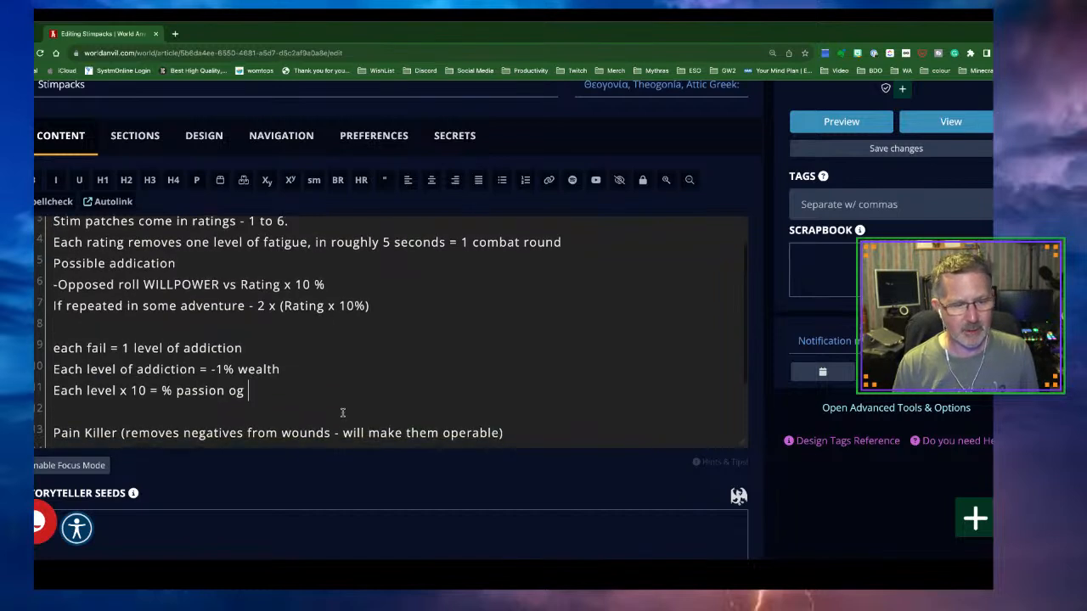
{"action": "key", "text": "BackSpace"}
{"action": "key", "text": "BackSpace"}
{"action": "type", "text": "f crimi"}
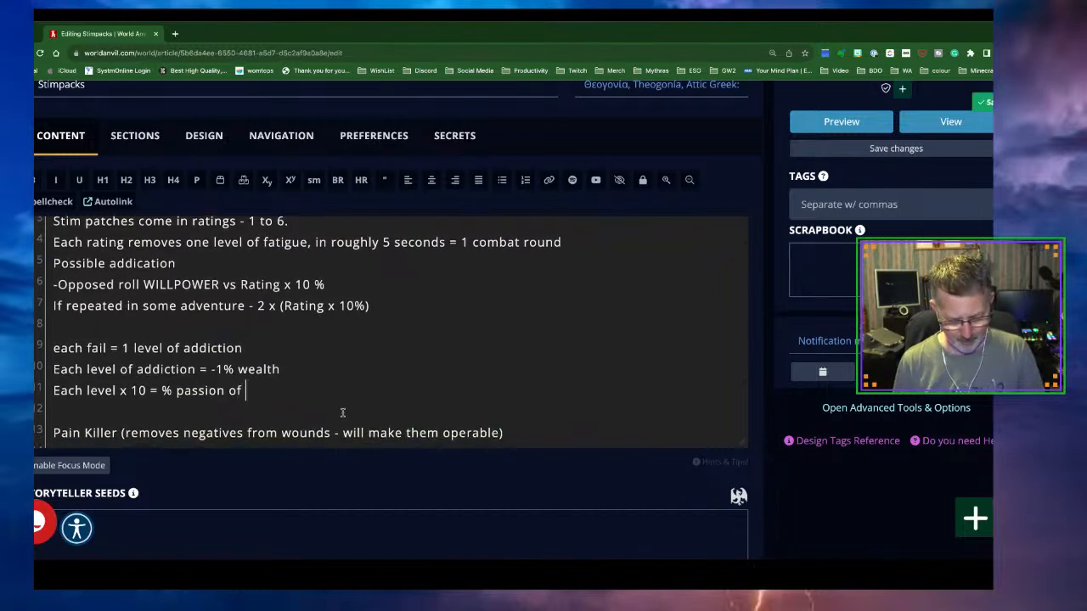
{"action": "key", "text": "BackSpace"}
{"action": "key", "text": "BackSpace"}
{"action": "type", "text": "minal activity"}
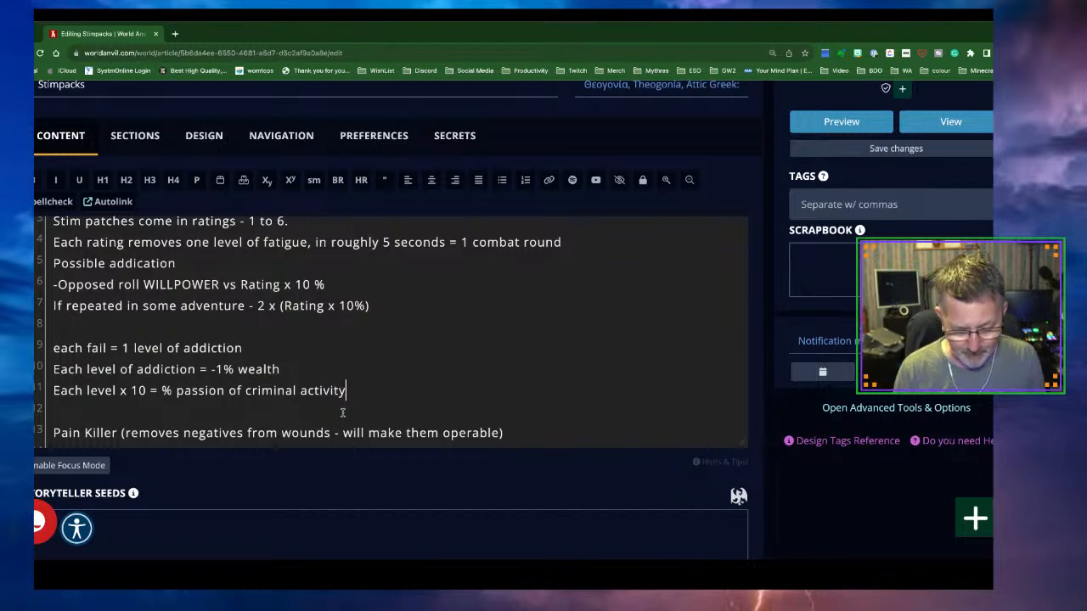
{"action": "scroll", "coordinate": [343, 394], "scroll_direction": "up", "scroll_amount": 1}
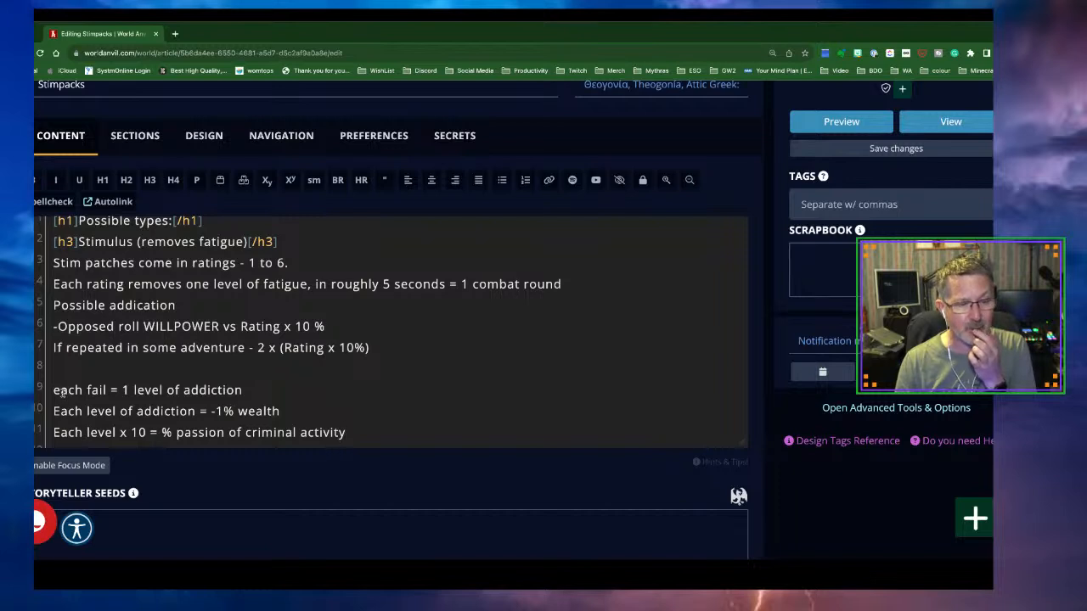
Capitalize the fail rule's first letter and replace the word 'fail' with 'Time'
{"action": "key", "text": "BackSpace"}
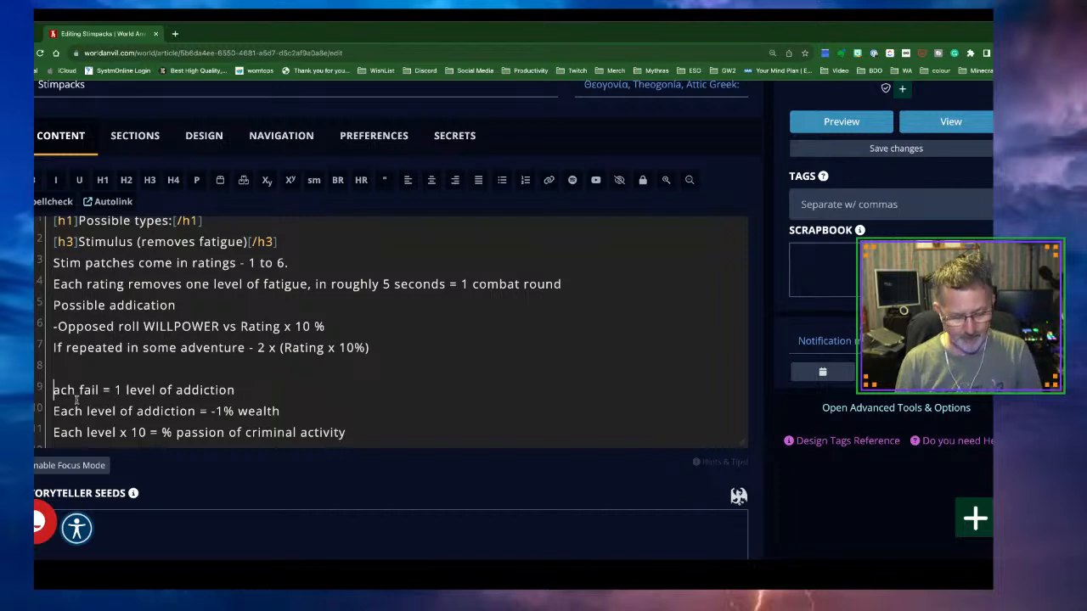
{"action": "type", "text": "E"}
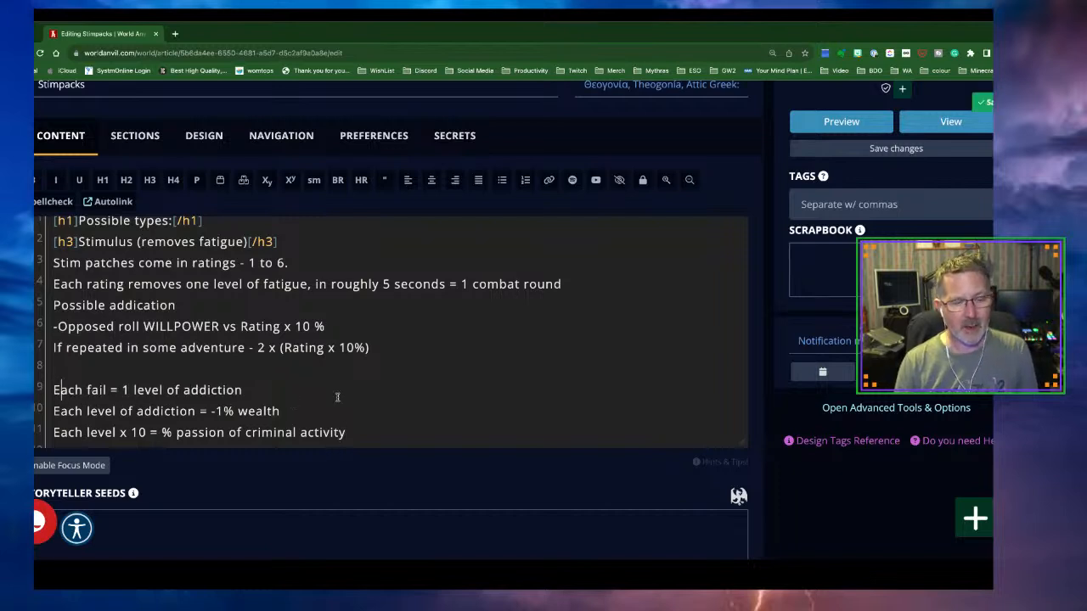
{"action": "left_click", "coordinate": [396, 349]}
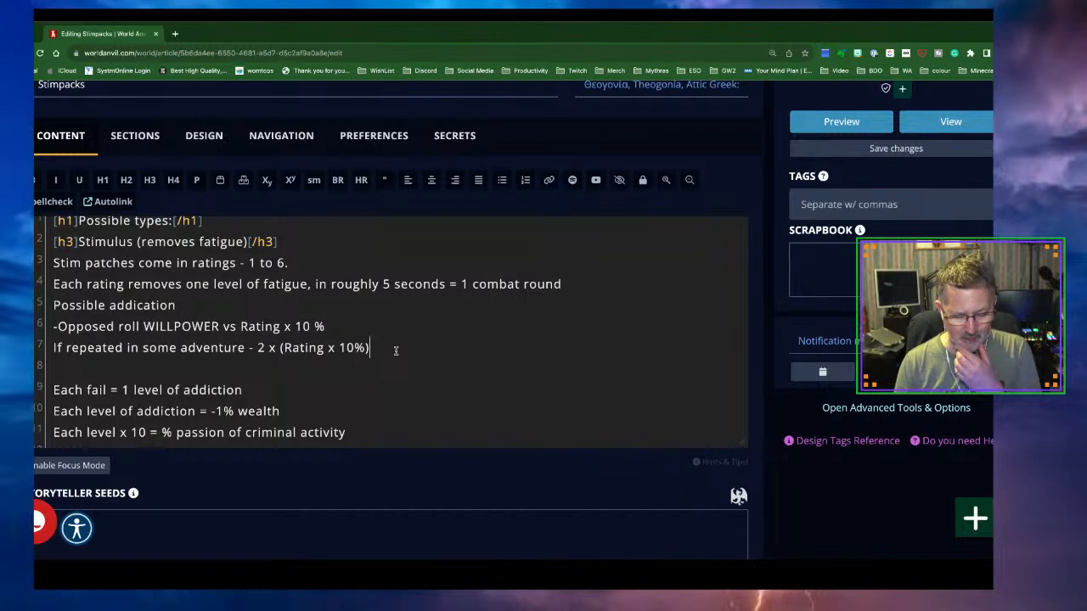
{"action": "left_click", "coordinate": [108, 389]}
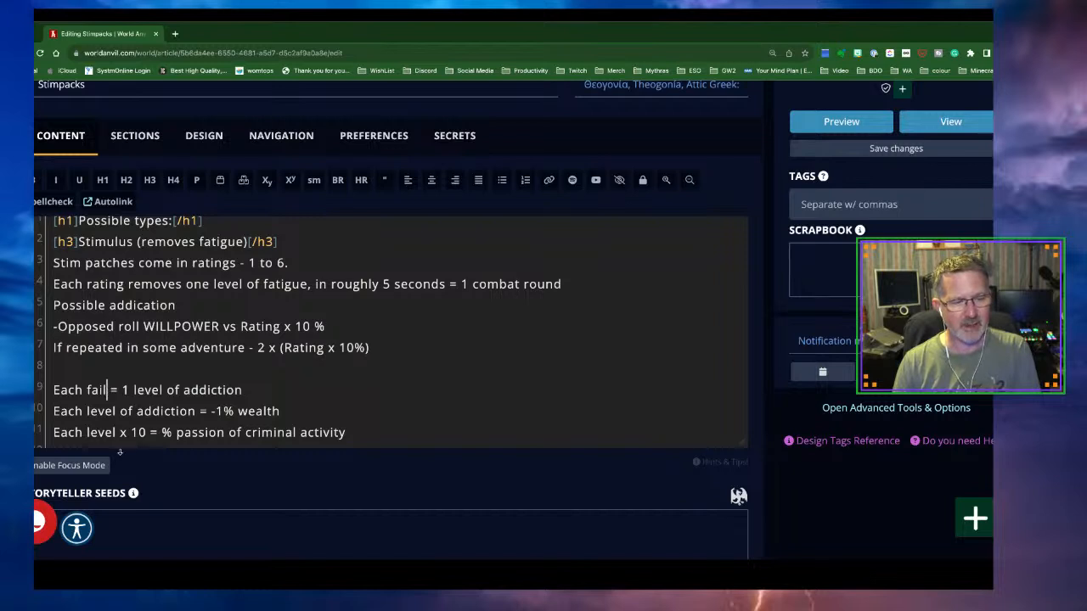
{"action": "key", "text": "BackSpace"}
{"action": "key", "text": "BackSpace"}
{"action": "key", "text": "BackSpace"}
{"action": "key", "text": "BackSpace"}
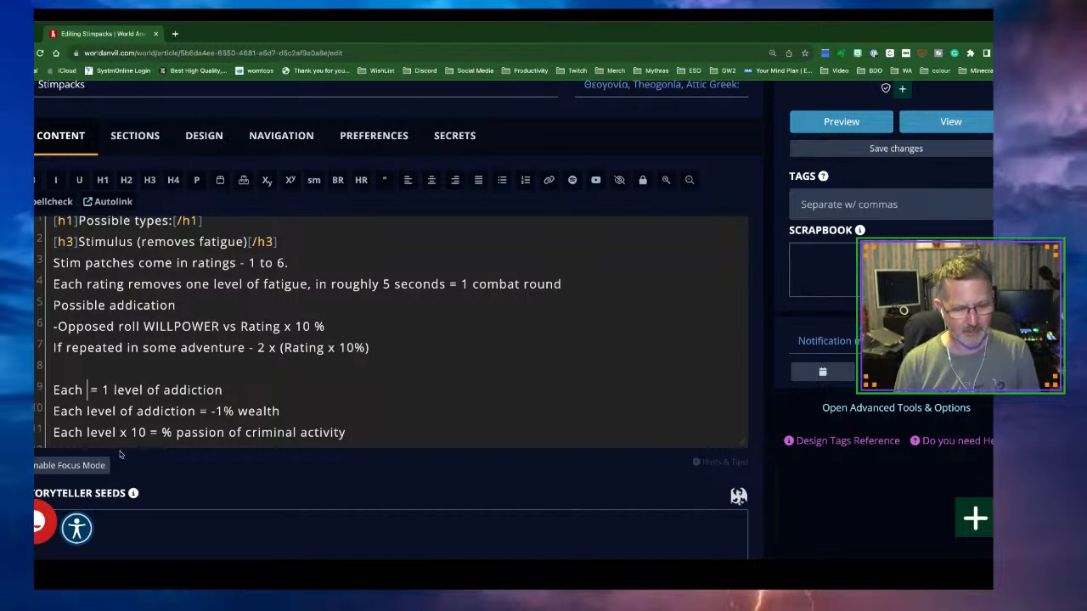
{"action": "type", "text": "Time"}
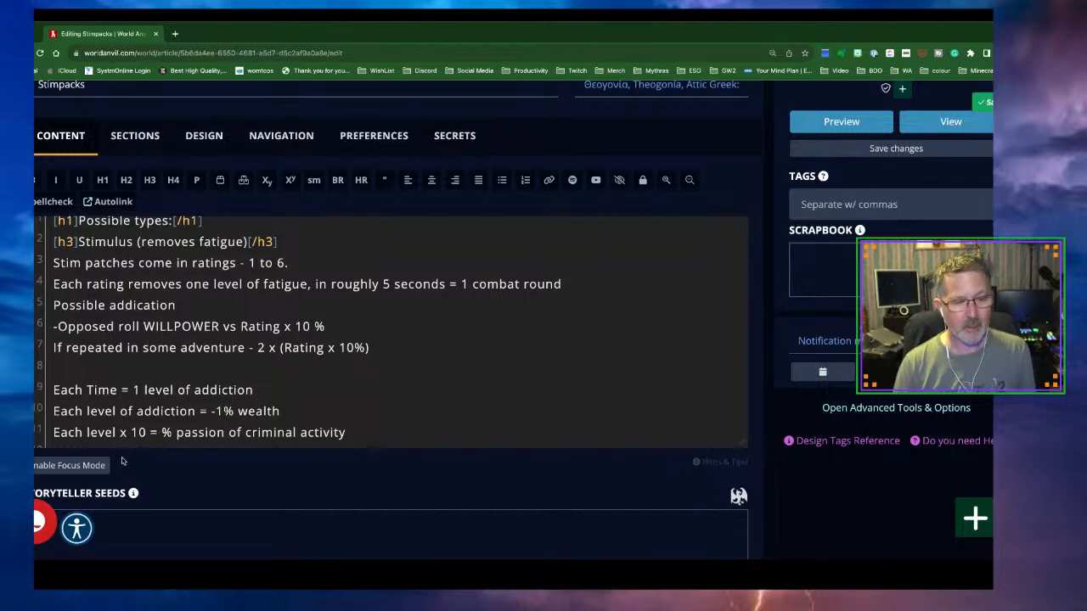
Insert 'chance of' before the 1 and append '- chance = Rating x 10%' to the line
{"action": "left_click", "coordinate": [135, 391]}
{"action": "type", "text": "chance of"}
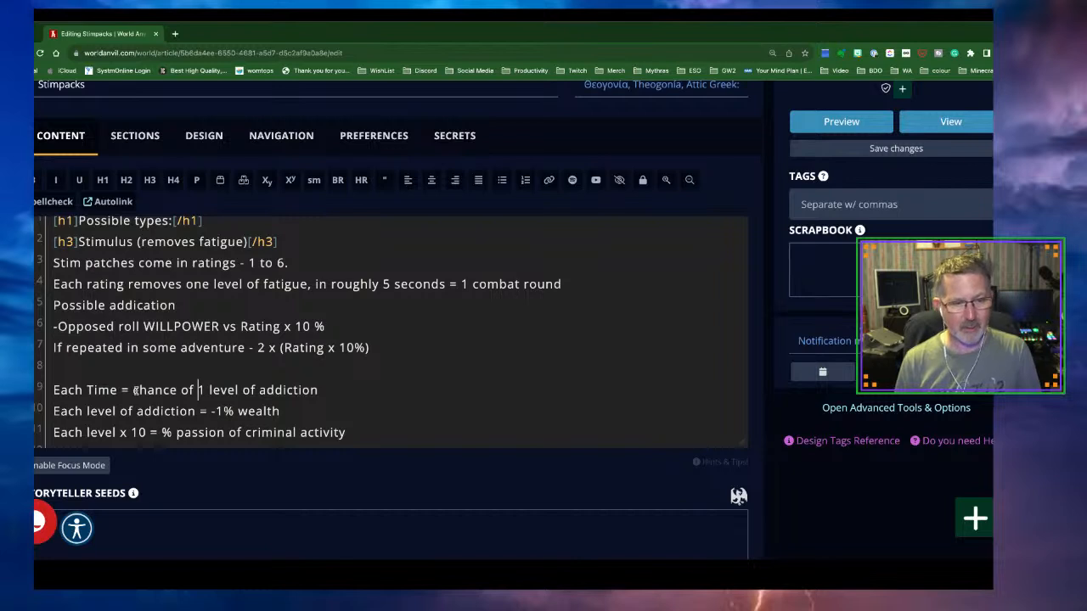
{"action": "key", "text": "Right"}
{"action": "key", "text": "Right"}
{"action": "key", "text": "Right"}
{"action": "key", "text": "Right"}
{"action": "key", "text": "Right"}
{"action": "key", "text": "Right"}
{"action": "key", "text": "Right"}
{"action": "key", "text": "Right"}
{"action": "key", "text": "Right"}
{"action": "key", "text": "Right"}
{"action": "key", "text": "Right"}
{"action": "key", "text": "Right"}
{"action": "key", "text": "Right"}
{"action": "key", "text": "Right"}
{"action": "key", "text": "Right"}
{"action": "key", "text": "Right"}
{"action": "key", "text": "Right"}
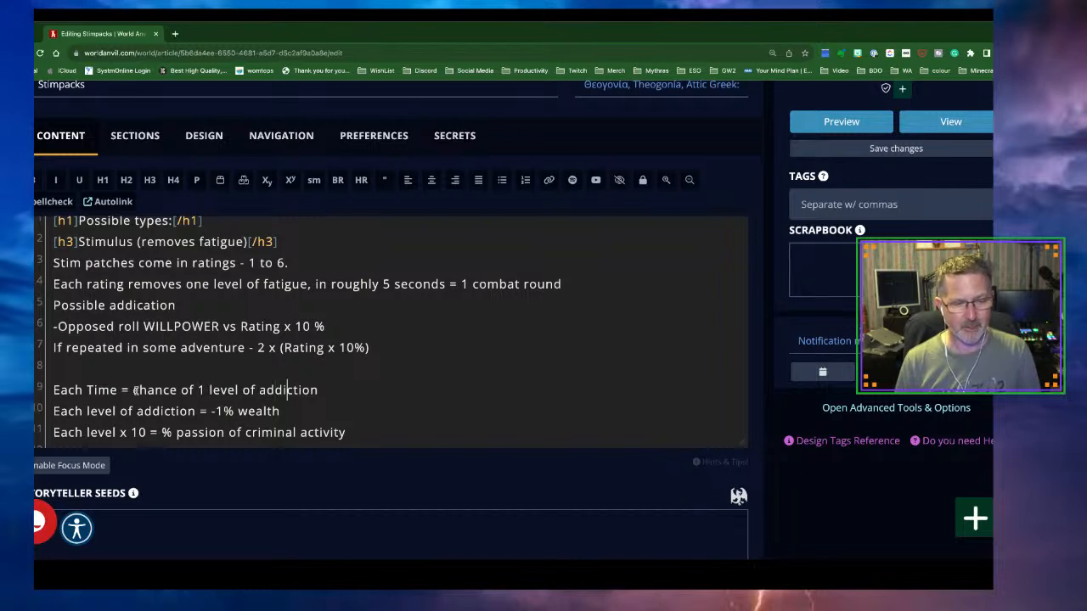
{"action": "key", "text": "Right"}
{"action": "key", "text": "Right"}
{"action": "type", "text": "- chance "}
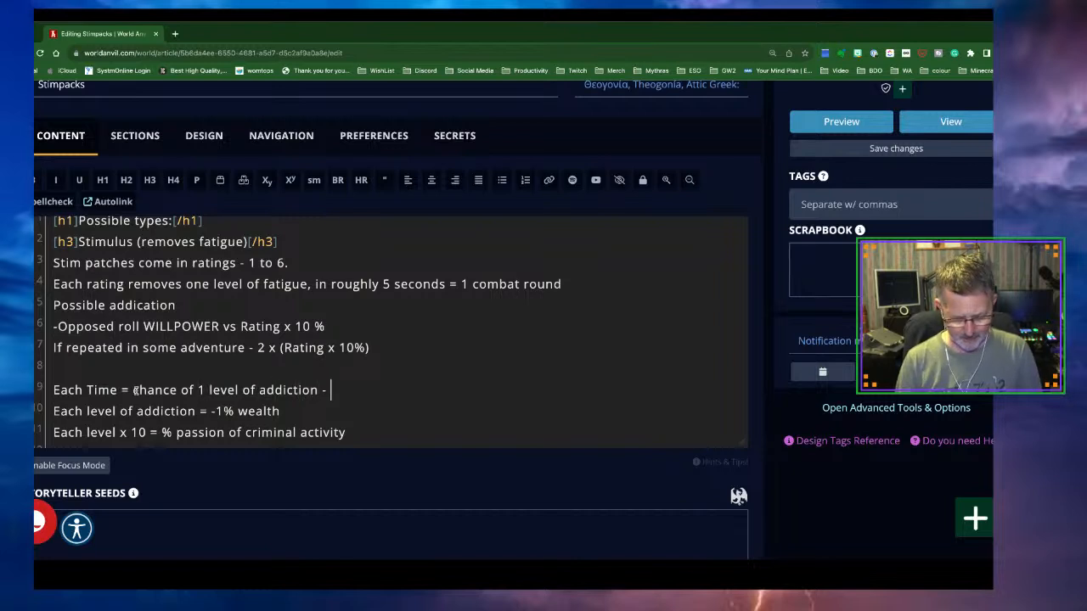
{"action": "type", "text": "="}
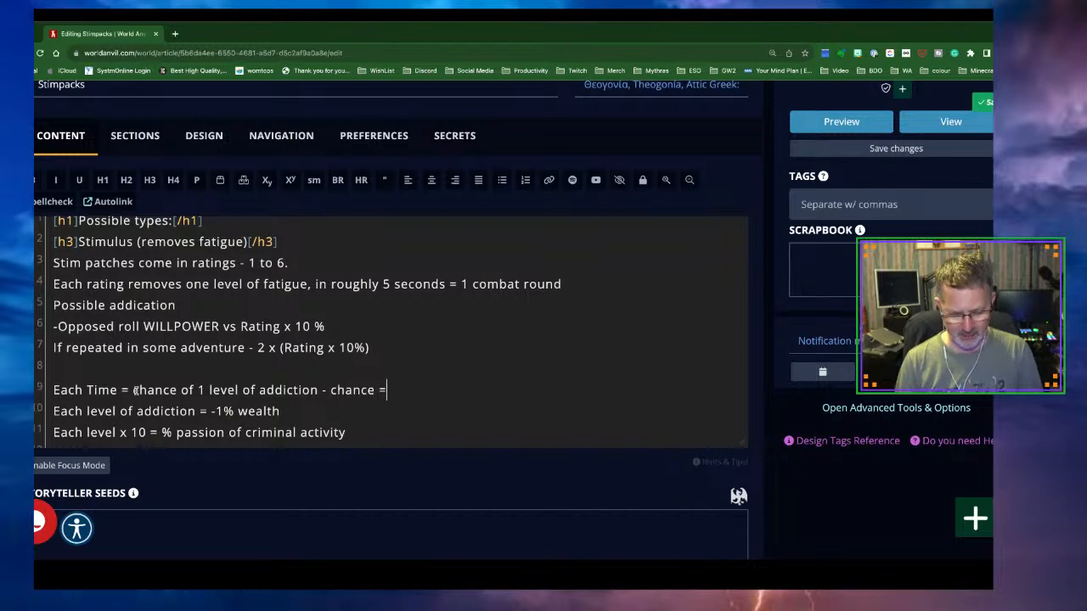
{"action": "type", "text": " Rating x 10"}
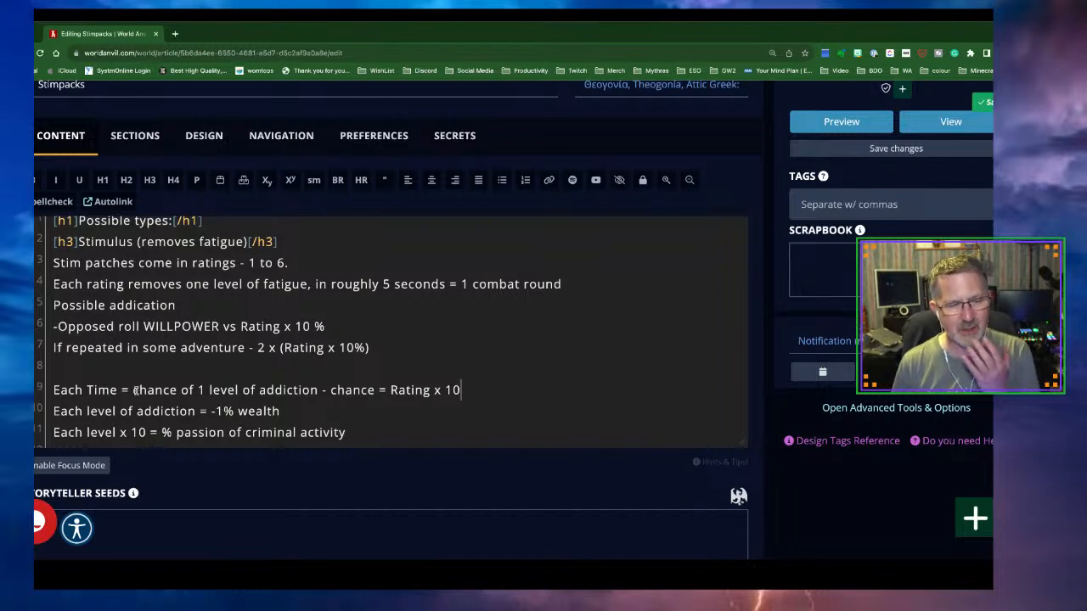
{"action": "type", "text": "%"}
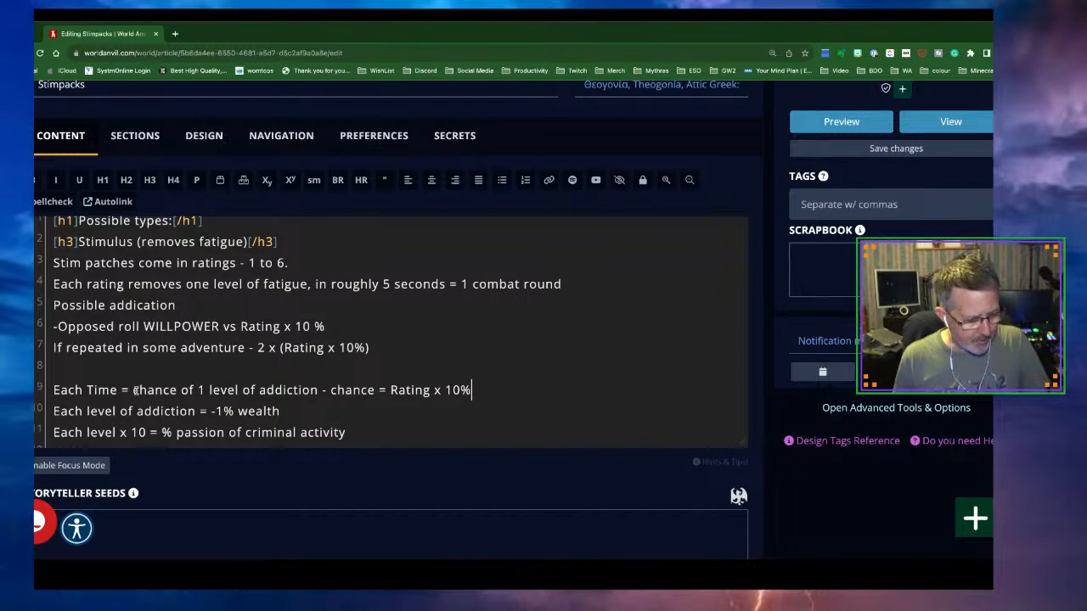
{"action": "scroll", "coordinate": [263, 376], "scroll_direction": "down", "scroll_amount": 2}
Add a line: after 10 minutes the stim patch is removed, doubling initial fatigue for 6 hours
{"action": "left_click", "coordinate": [367, 321]}
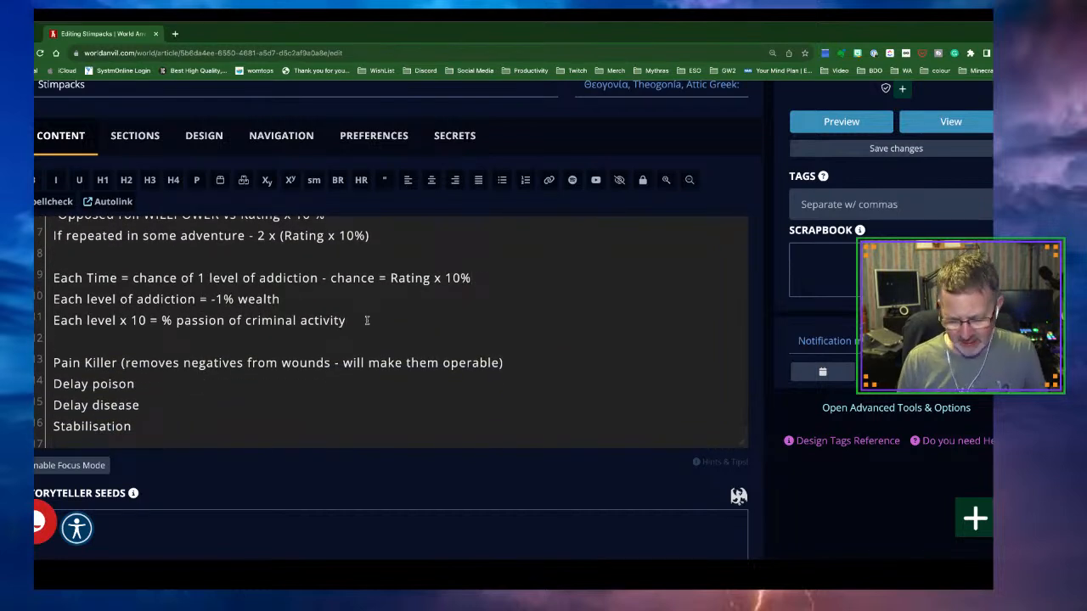
{"action": "key", "text": "Return"}
{"action": "key", "text": "Return"}
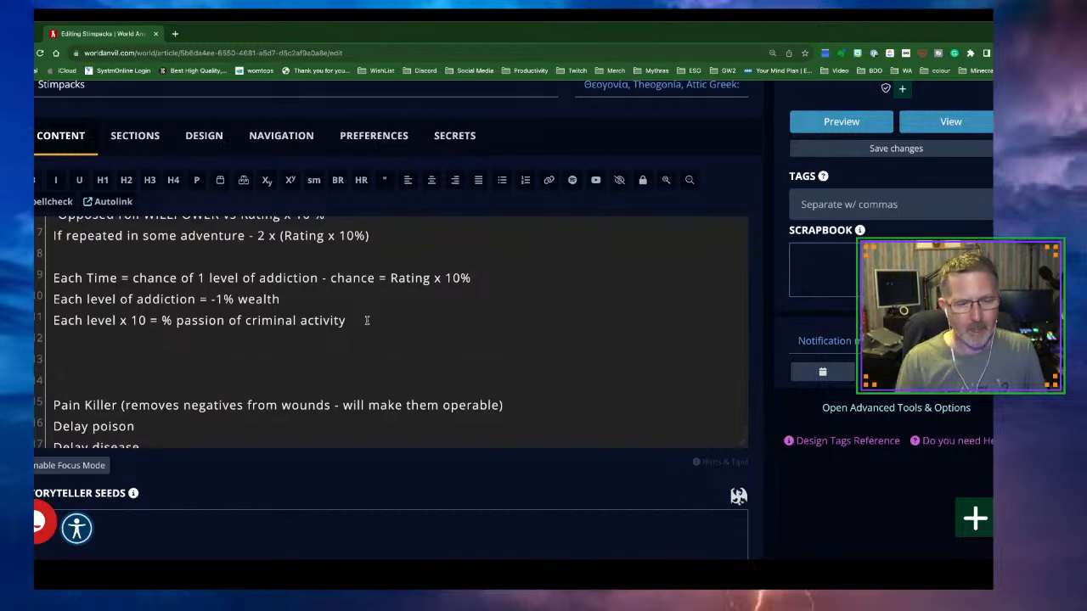
{"action": "scroll", "coordinate": [367, 386], "scroll_direction": "down", "scroll_amount": 1}
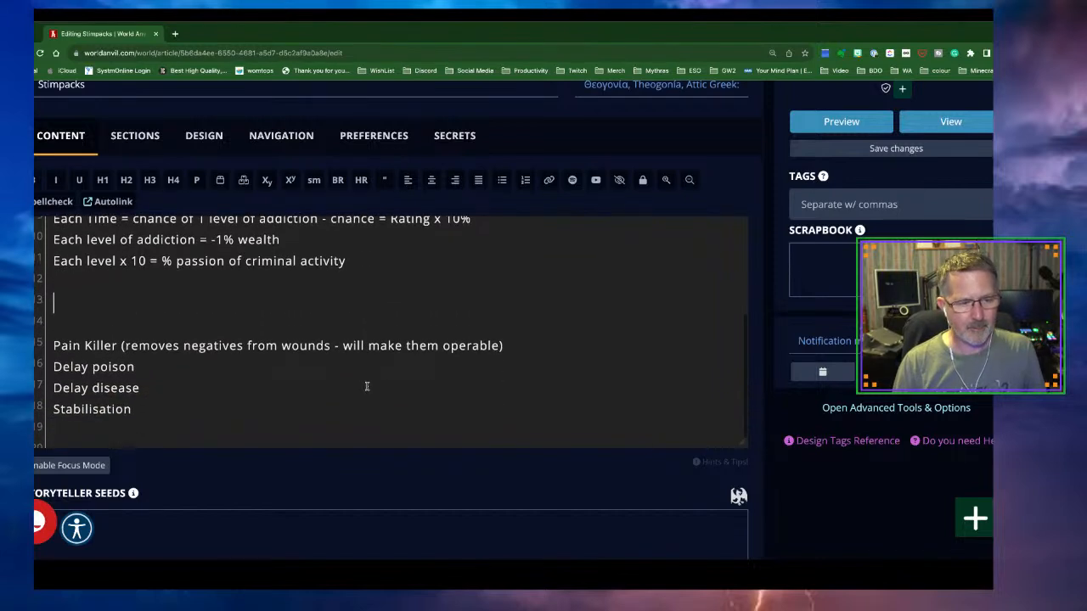
{"action": "type", "text": "After the"}
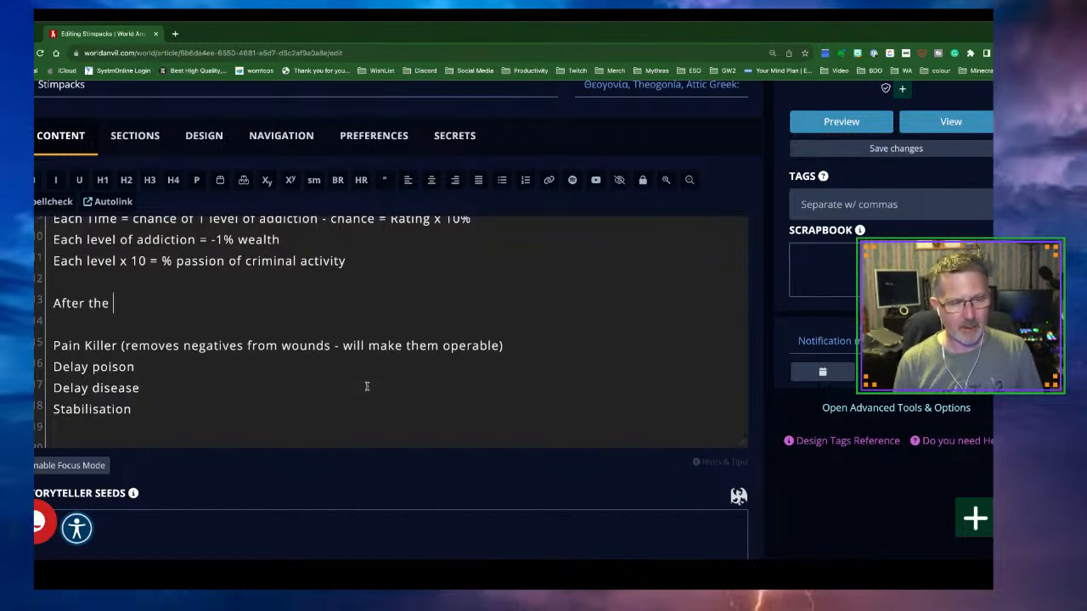
{"action": "key", "text": "BackSpace"}
{"action": "key", "text": "BackSpace"}
{"action": "key", "text": "BackSpace"}
{"action": "key", "text": "BackSpace"}
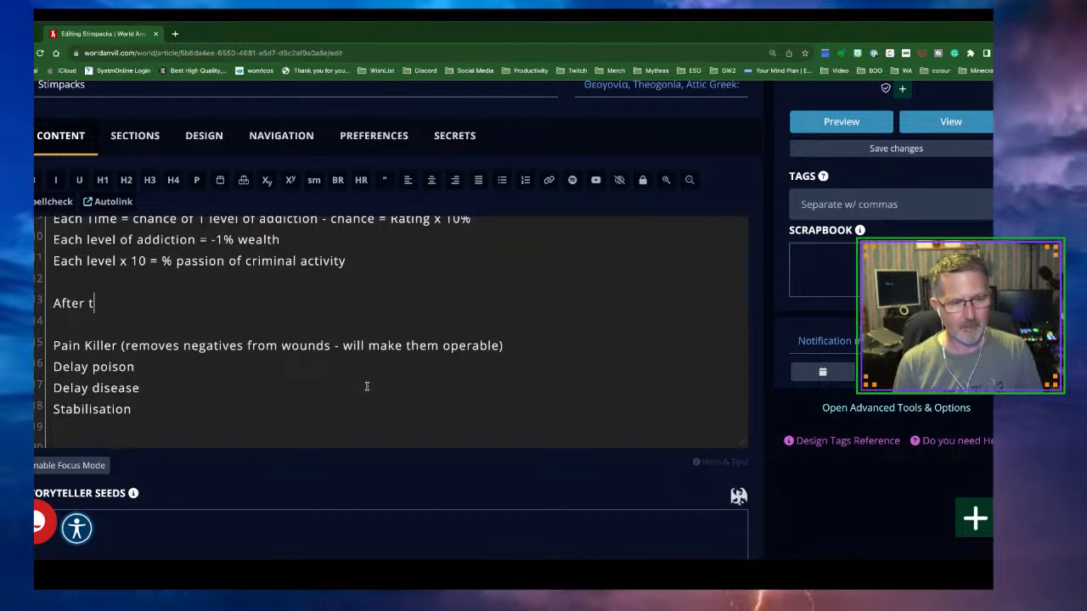
{"action": "type", "text": "10 minutes, the"}
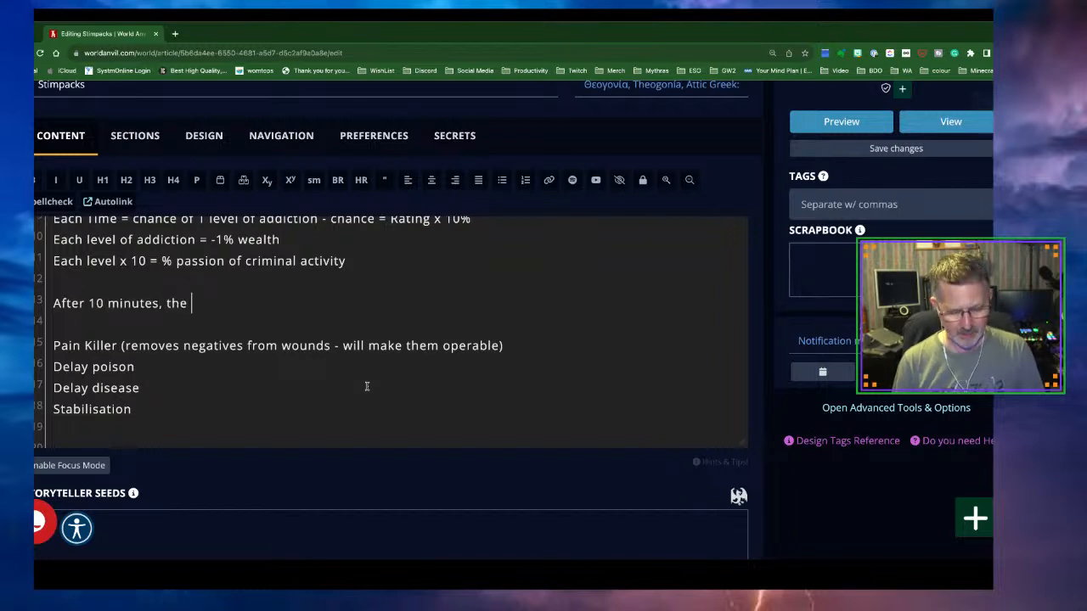
{"action": "type", "text": " stim pa"}
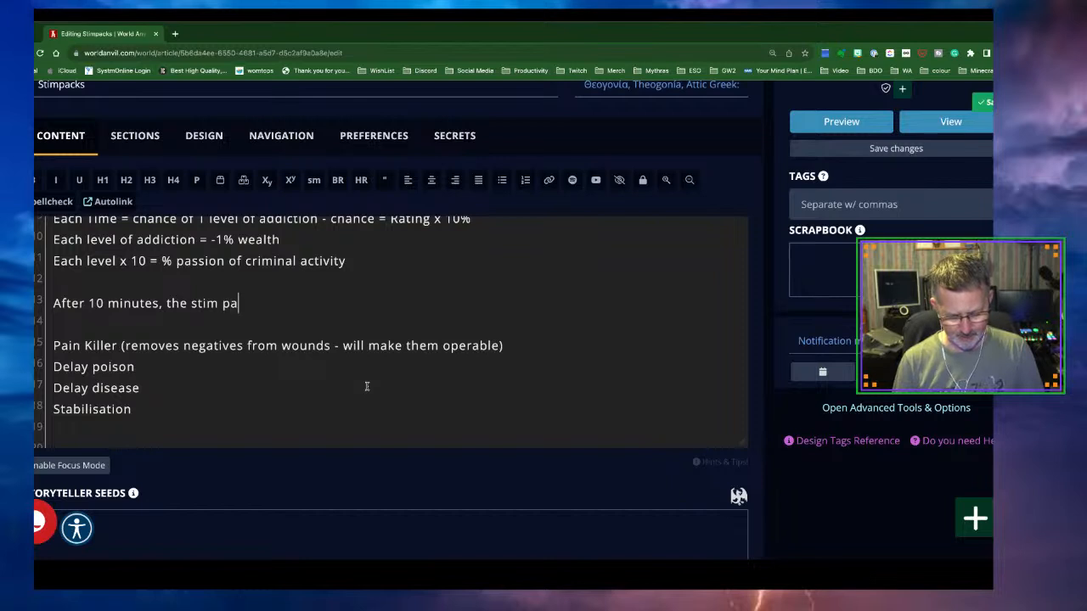
{"action": "type", "text": "tch effect ois"}
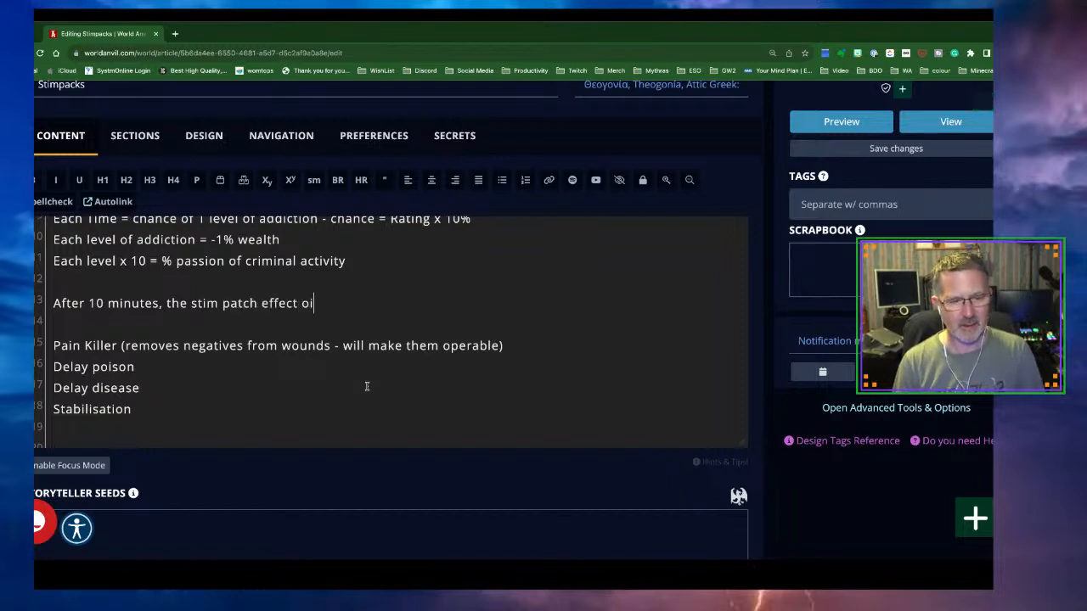
{"action": "key", "text": "BackSpace"}
{"action": "key", "text": "BackSpace"}
{"action": "key", "text": "BackSpace"}
{"action": "type", "text": "is"}
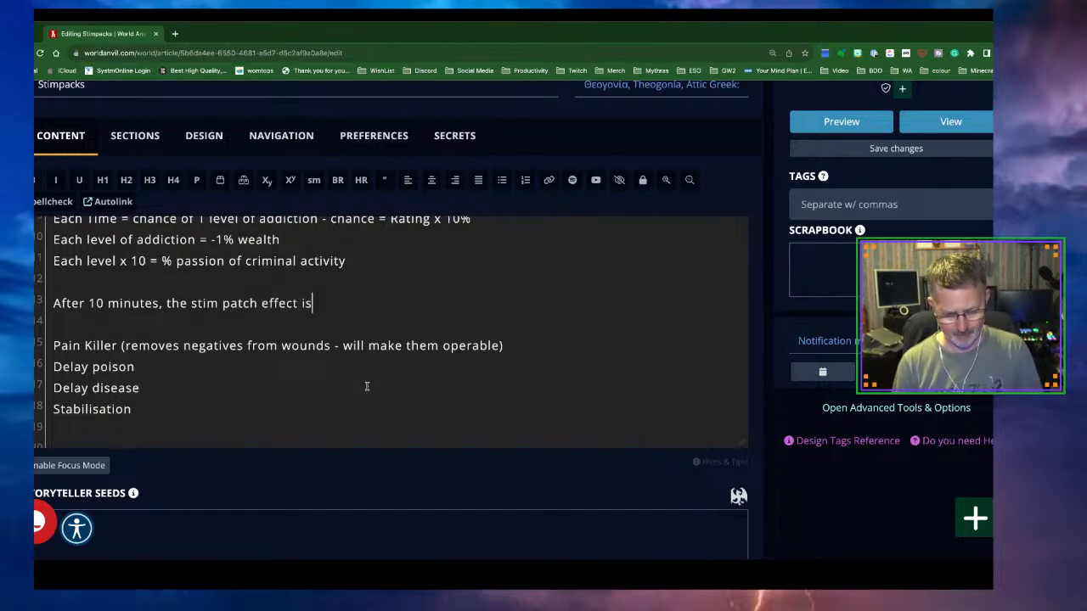
{"action": "type", "text": " removed and then"}
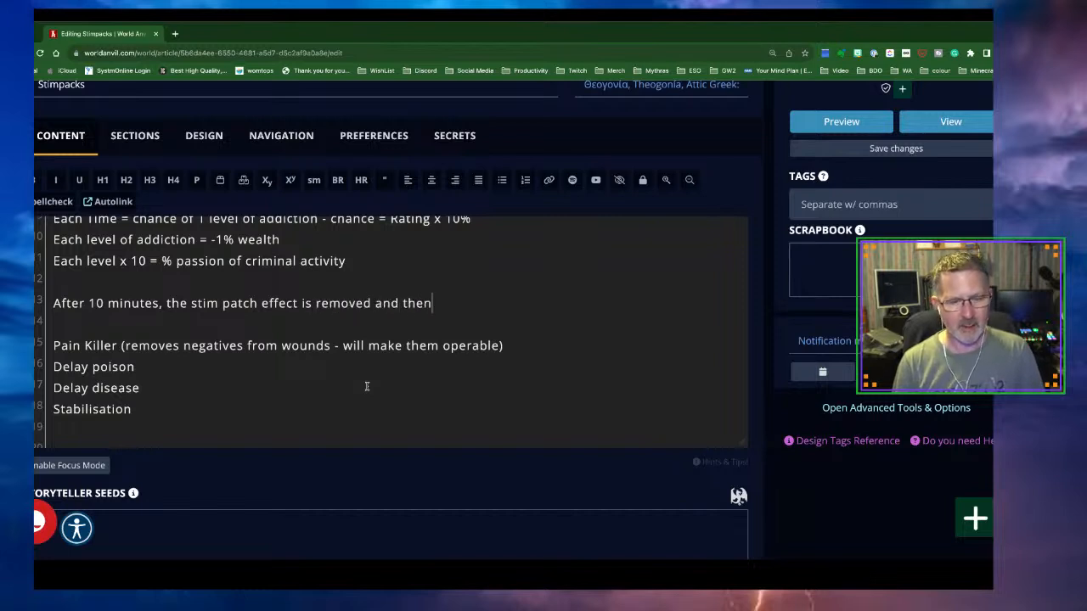
{"action": "key", "text": "BackSpace"}
{"action": "type", "text": "character will"}
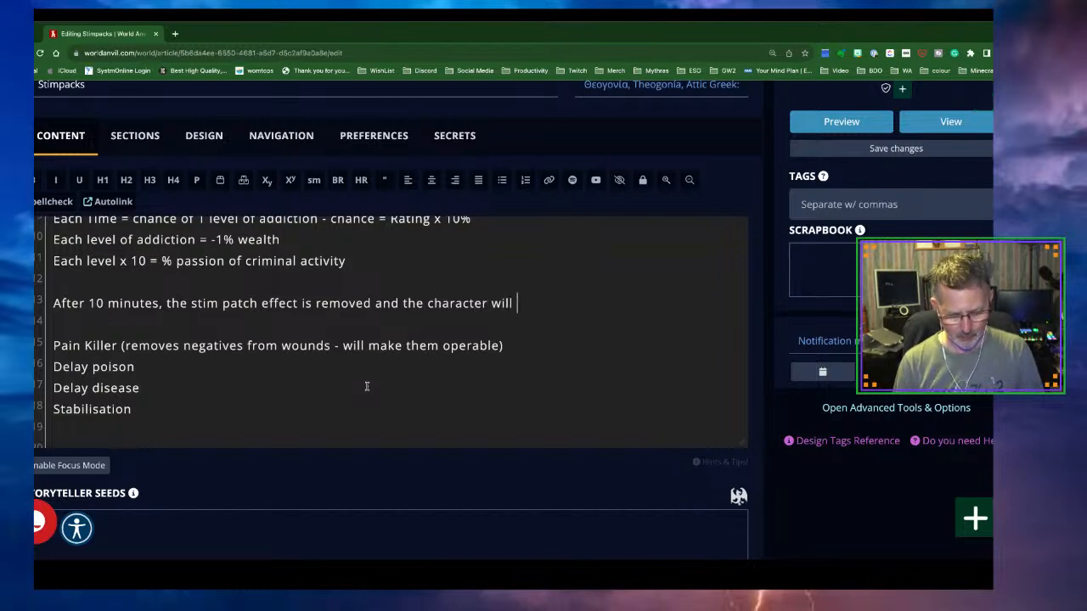
{"action": "type", "text": " receive"}
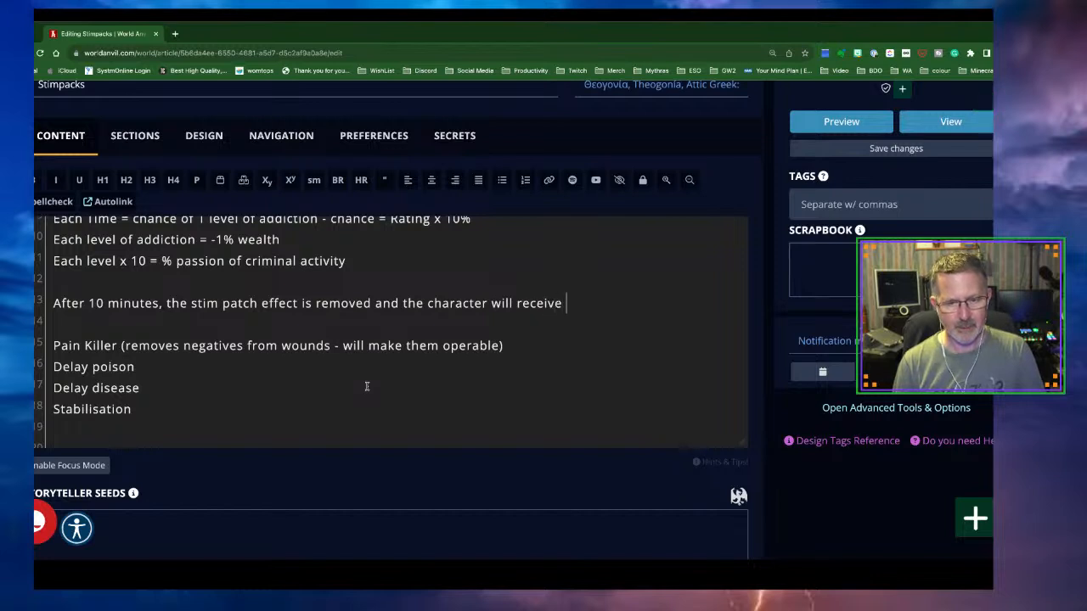
{"action": "type", "text": " dou"}
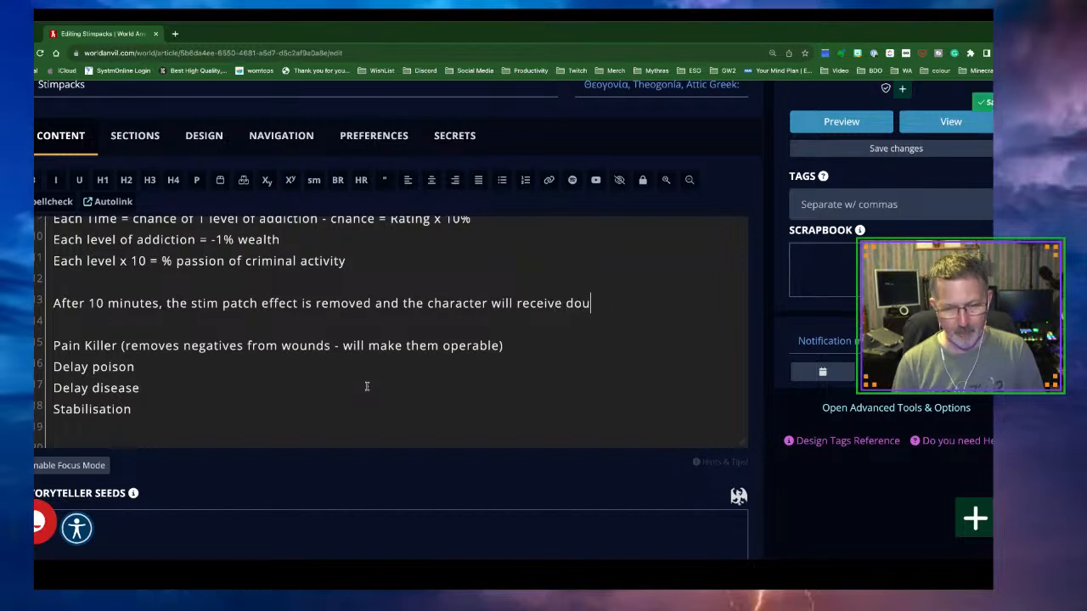
{"action": "type", "text": "ble the "}
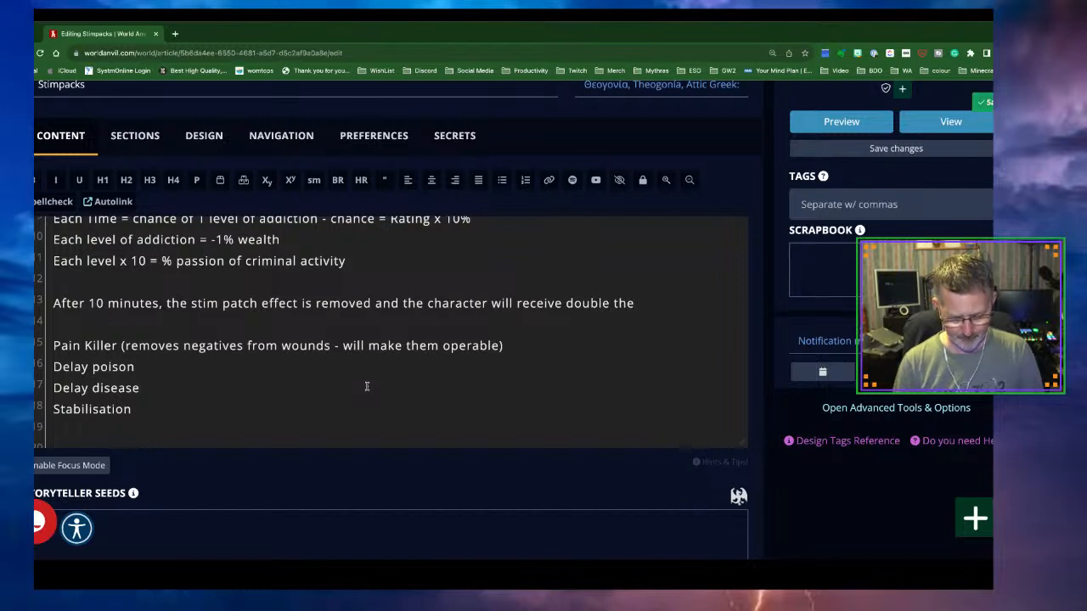
{"action": "type", "text": "initia"}
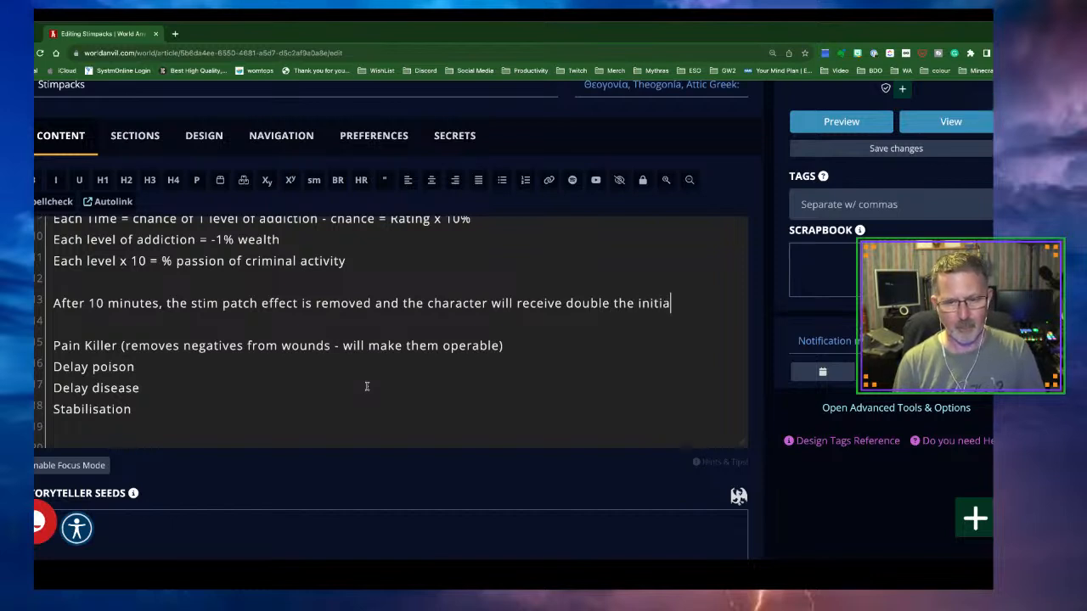
{"action": "type", "text": "l fatigu"}
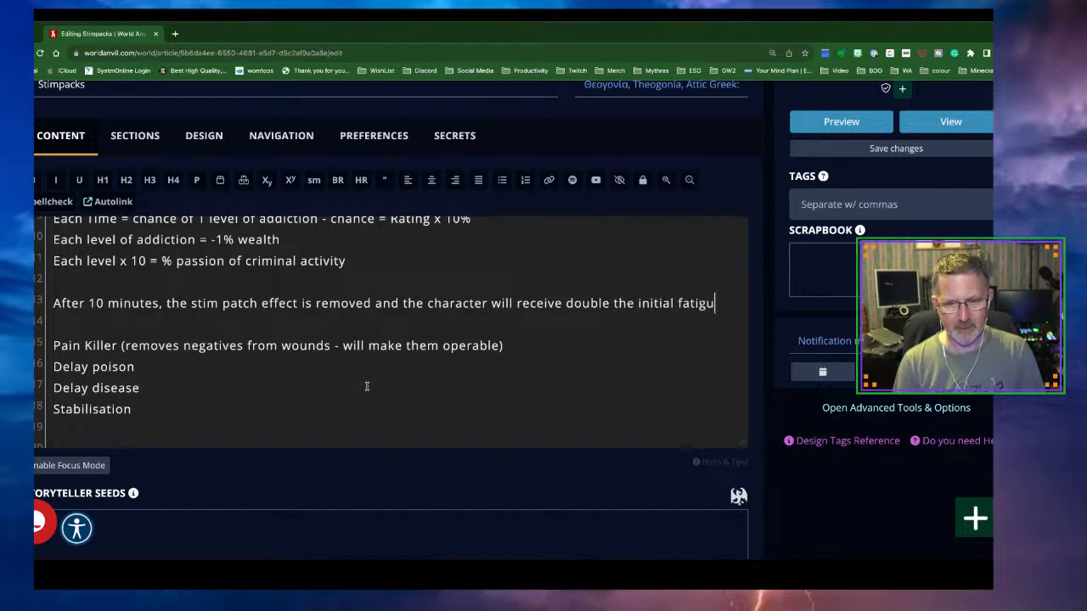
{"action": "type", "text": "e level for "}
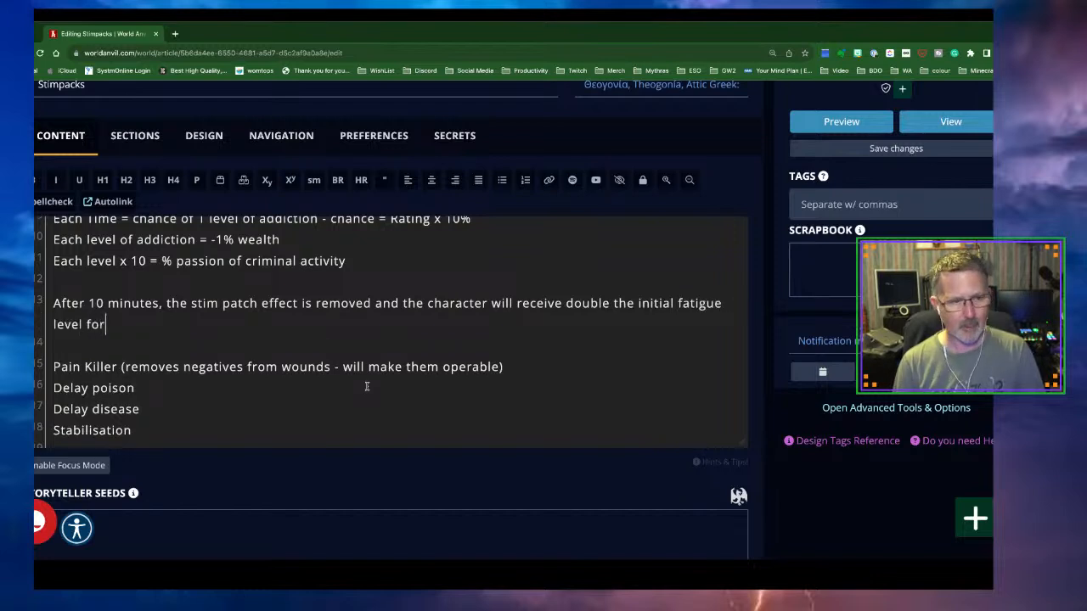
{"action": "type", "text": "6 hours."}
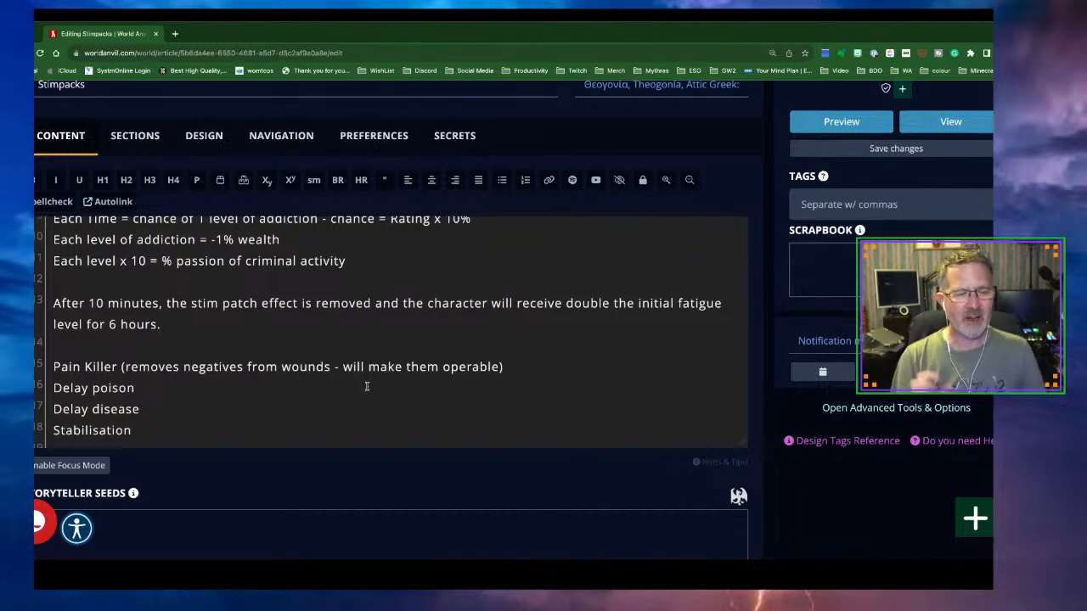
Add the sentence 'This can not go above incapacitated.' and scroll back to the top
{"action": "type", "text": "Th"}
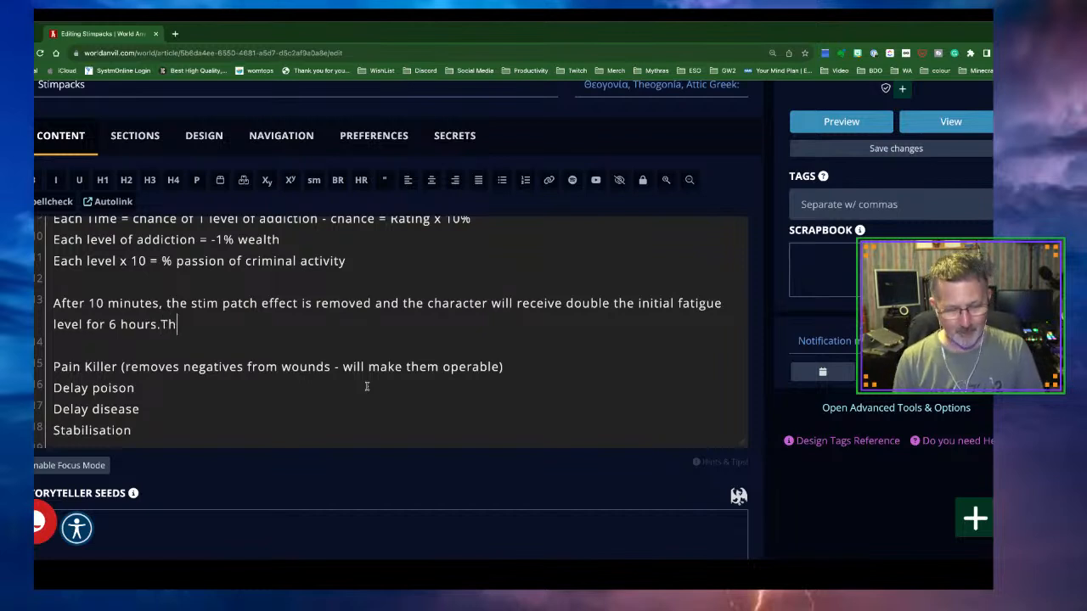
{"action": "type", "text": "is can  not g"}
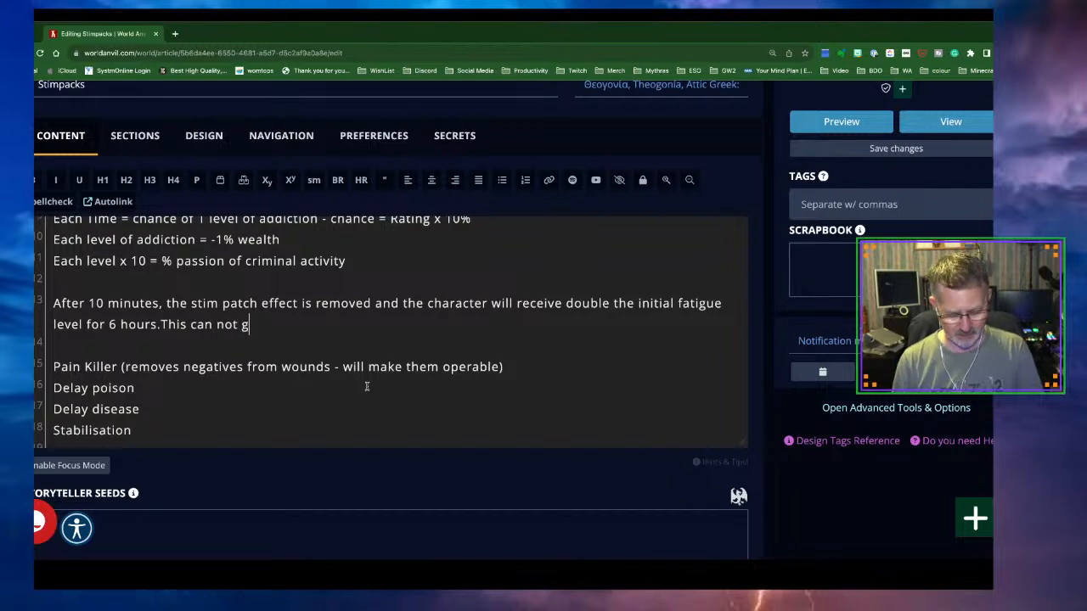
{"action": "type", "text": "o above incapacitated"}
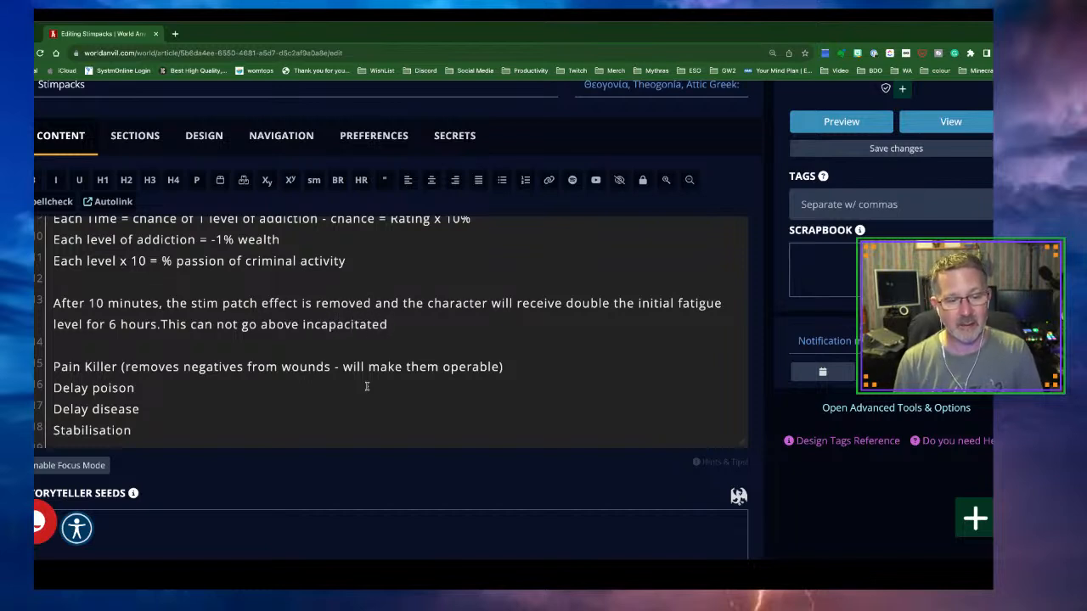
{"action": "type", "text": "."}
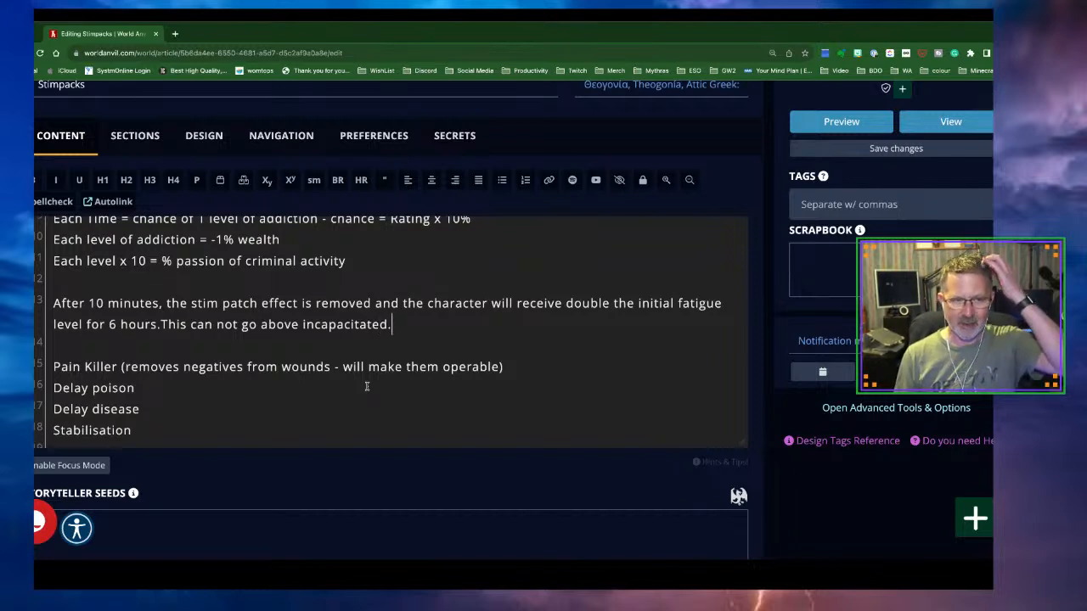
{"action": "scroll", "coordinate": [370, 395], "scroll_direction": "up", "scroll_amount": 1}
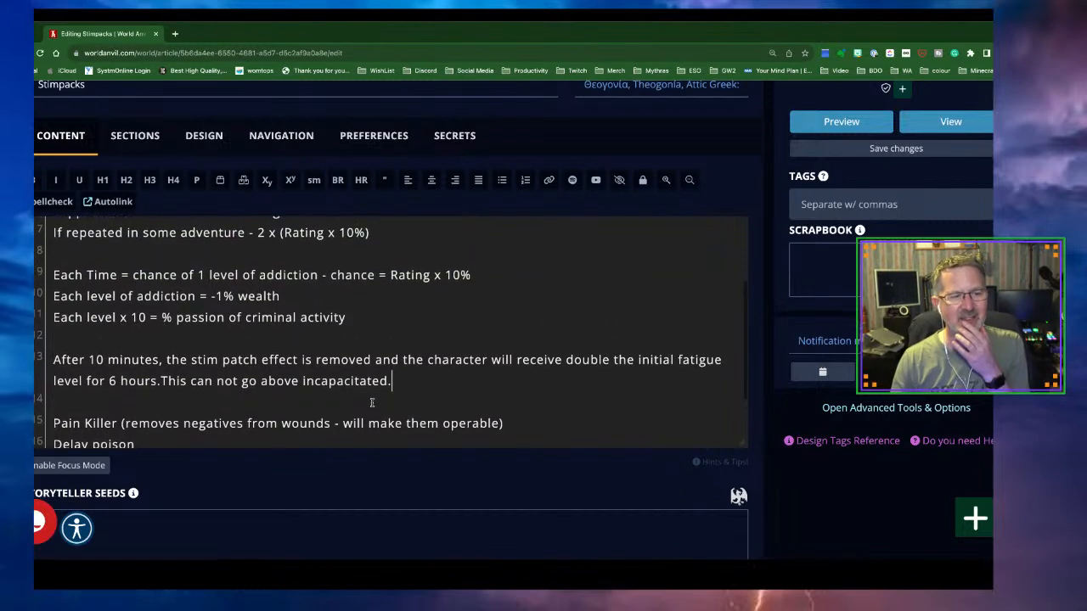
{"action": "scroll", "coordinate": [362, 322], "scroll_direction": "up", "scroll_amount": 2}
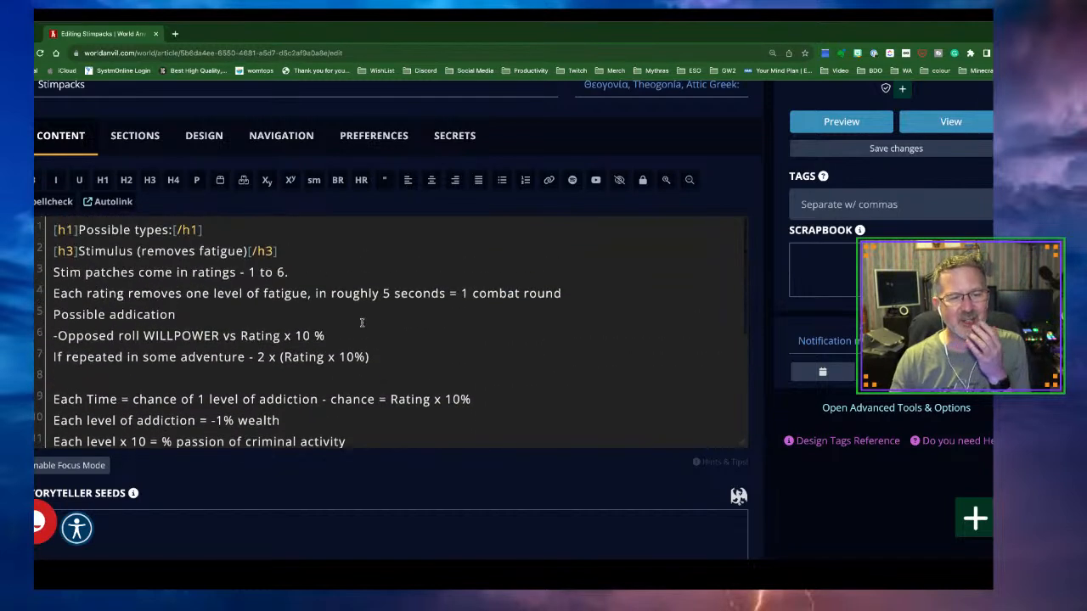
Make the ratings, fatigue, WILLPOWER and 'If repeated' lines paragraphs, and 'Possible addication' an H3 subheading
{"action": "left_click", "coordinate": [289, 253]}
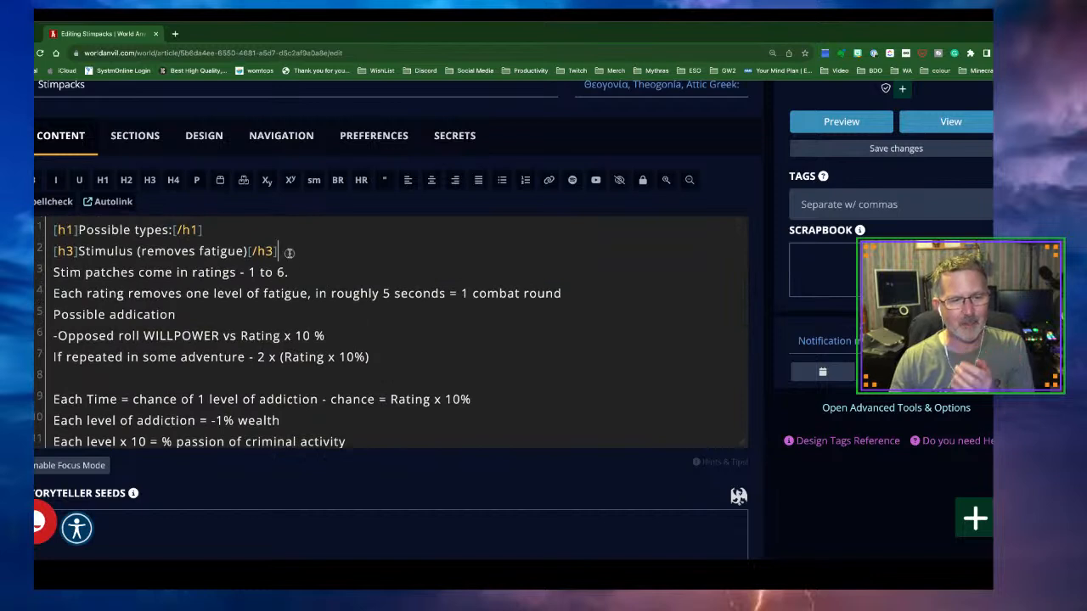
{"action": "key", "text": "Return"}
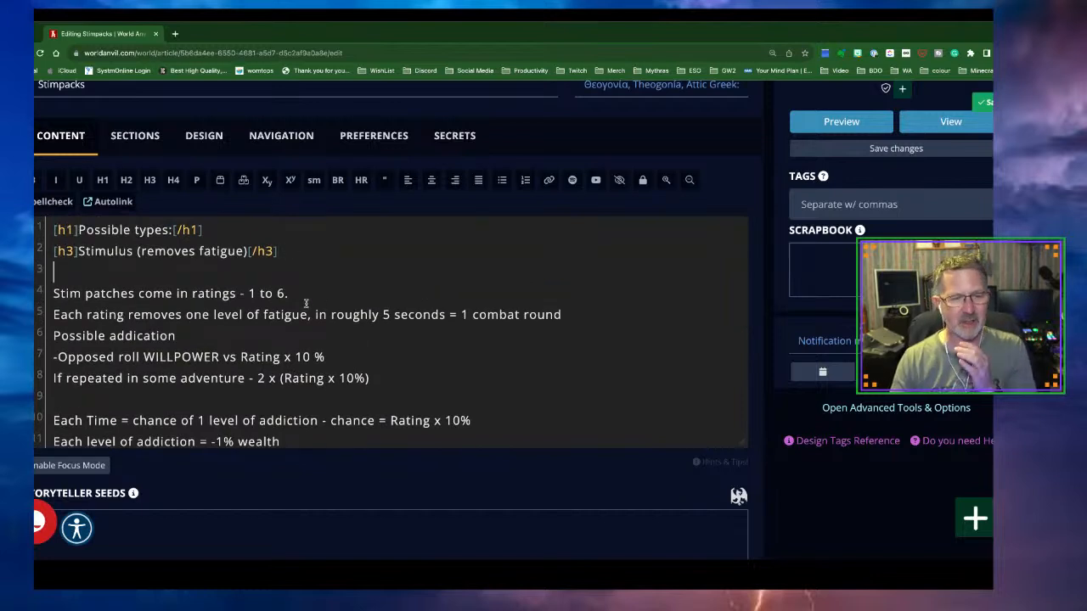
{"action": "left_click_drag", "start_coordinate": [289, 294], "coordinate": [53, 294]}
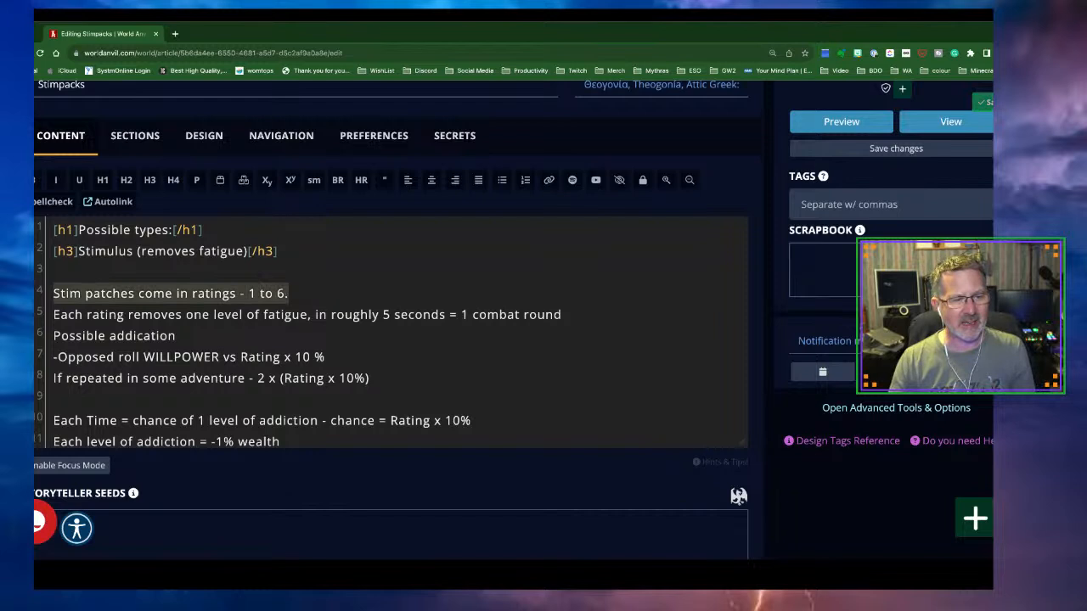
{"action": "left_click", "coordinate": [197, 180]}
{"action": "left_click_drag", "start_coordinate": [571, 315], "coordinate": [53, 315]}
{"action": "left_click", "coordinate": [197, 180]}
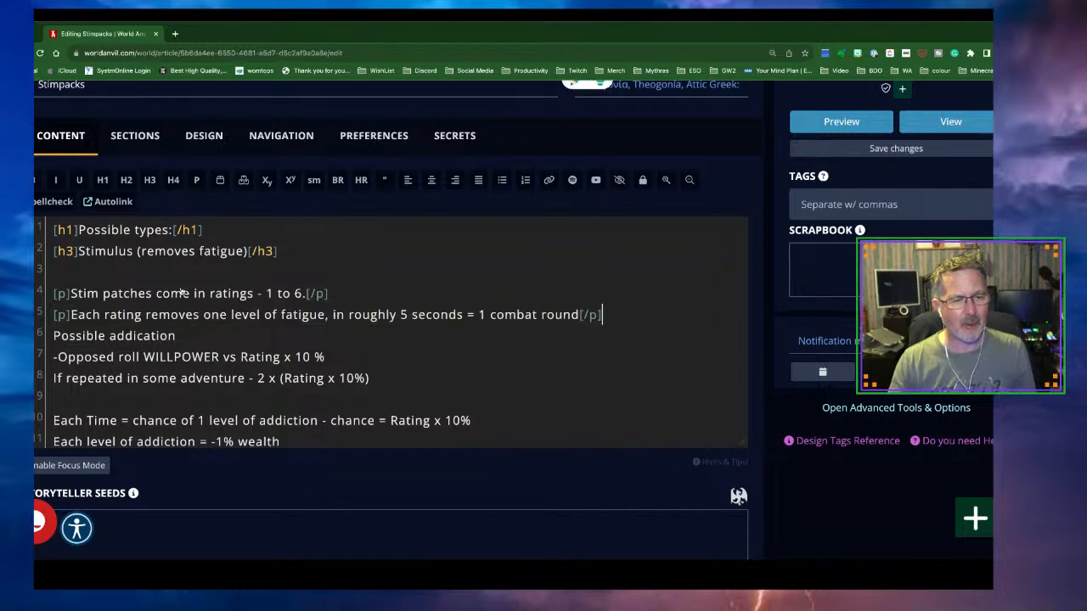
{"action": "left_click_drag", "start_coordinate": [187, 338], "coordinate": [51, 337]}
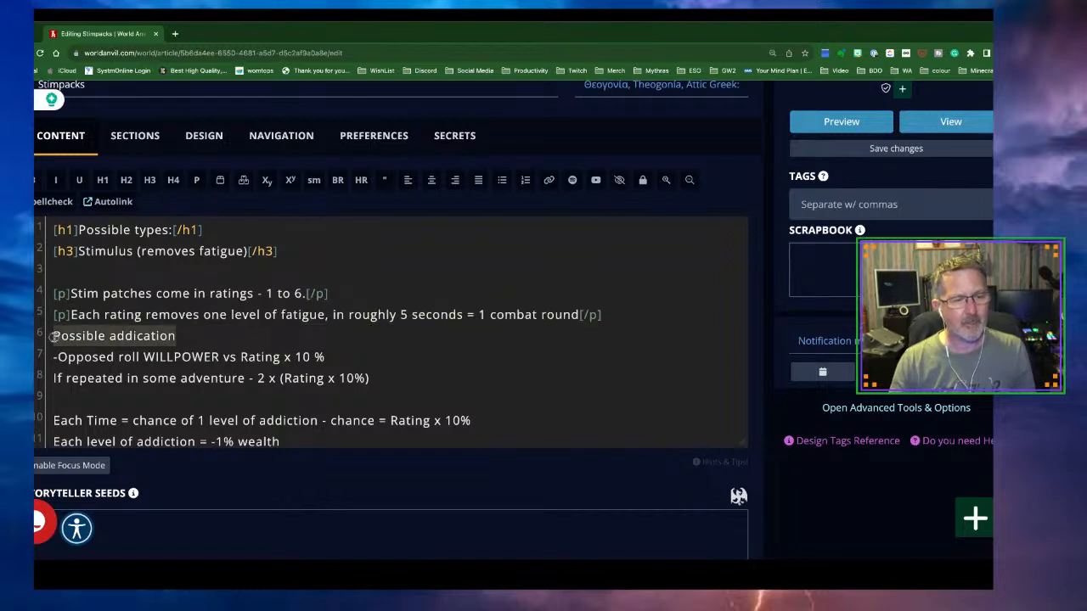
{"action": "left_click", "coordinate": [151, 181]}
{"action": "left_click_drag", "start_coordinate": [342, 358], "coordinate": [53, 357]}
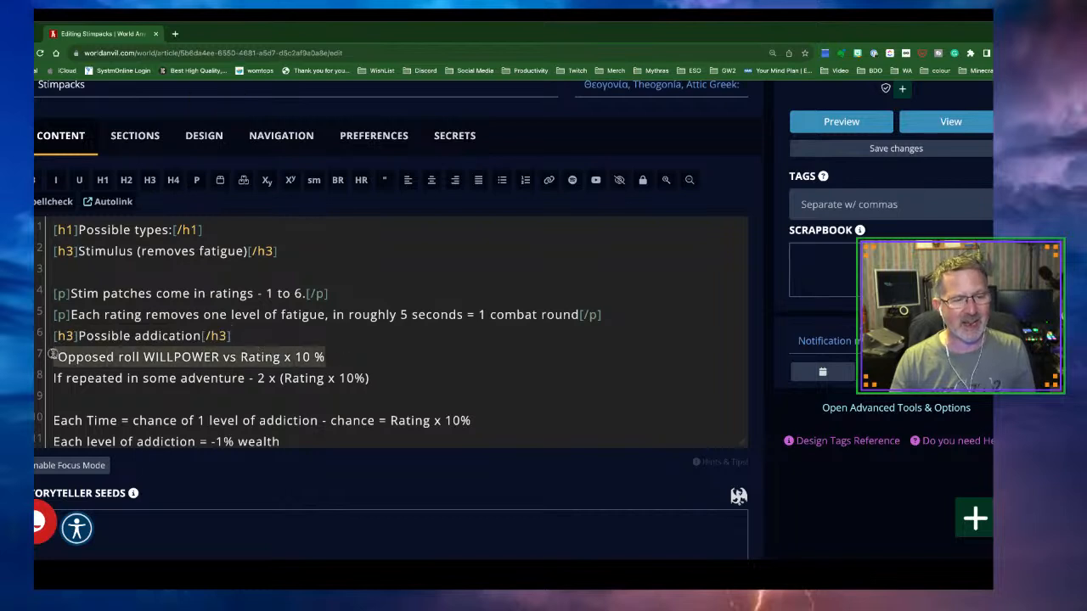
{"action": "left_click", "coordinate": [194, 187]}
{"action": "left_click_drag", "start_coordinate": [379, 378], "coordinate": [51, 379]}
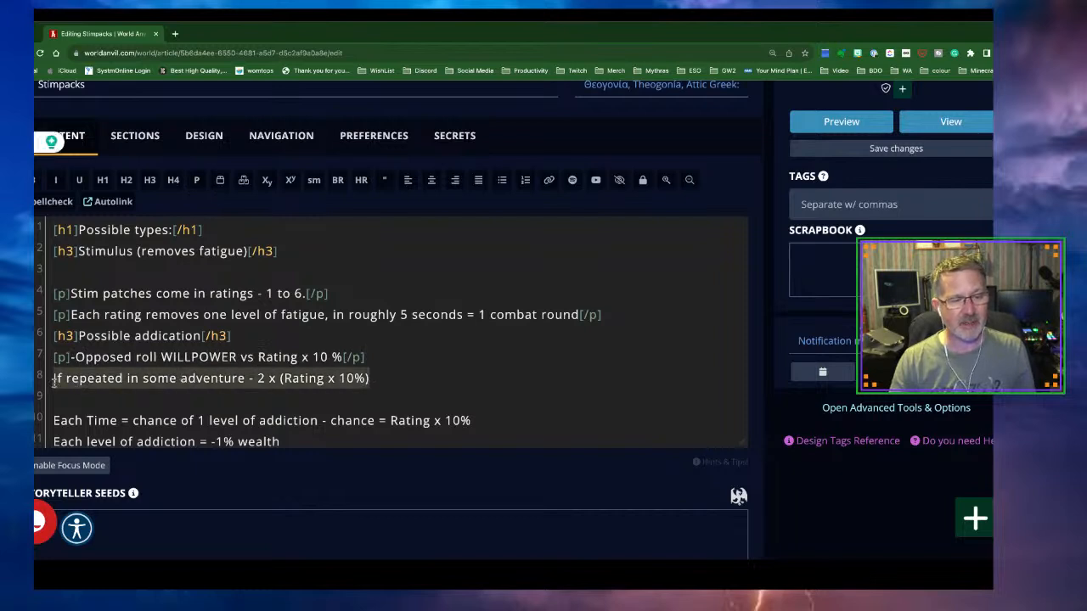
{"action": "left_click", "coordinate": [196, 181]}
Make the Each Time, -1% wealth, criminal activity and After 10 minutes lines paragraphs, then save
{"action": "scroll", "coordinate": [419, 332], "scroll_direction": "down", "scroll_amount": 1}
{"action": "scroll", "coordinate": [419, 332], "scroll_direction": "down", "scroll_amount": 2}
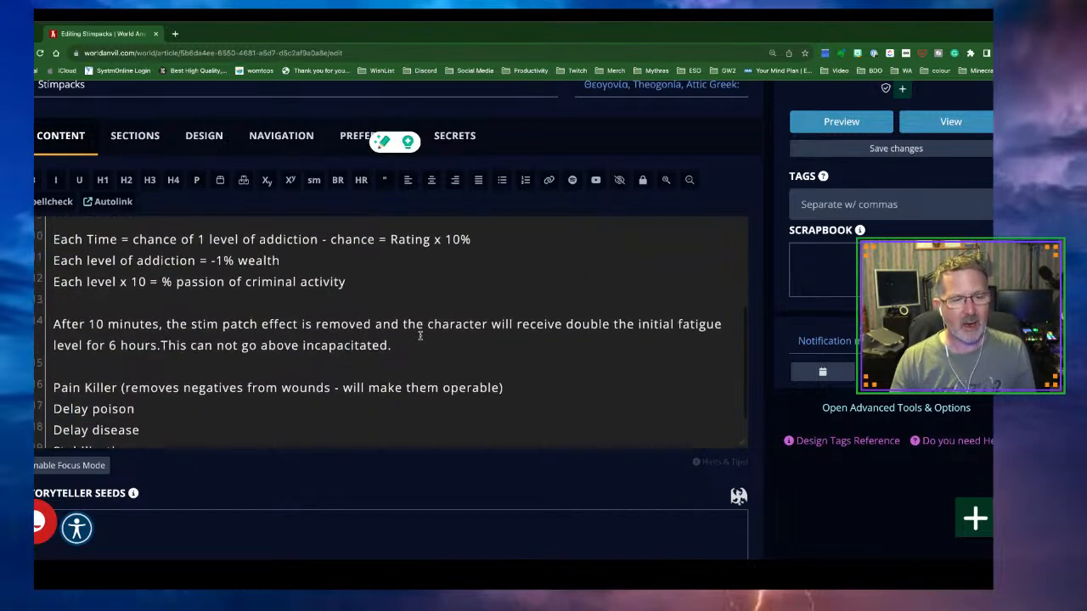
{"action": "scroll", "coordinate": [512, 343], "scroll_direction": "up", "scroll_amount": 1}
{"action": "left_click_drag", "start_coordinate": [507, 276], "coordinate": [51, 281]}
{"action": "left_click", "coordinate": [196, 181]}
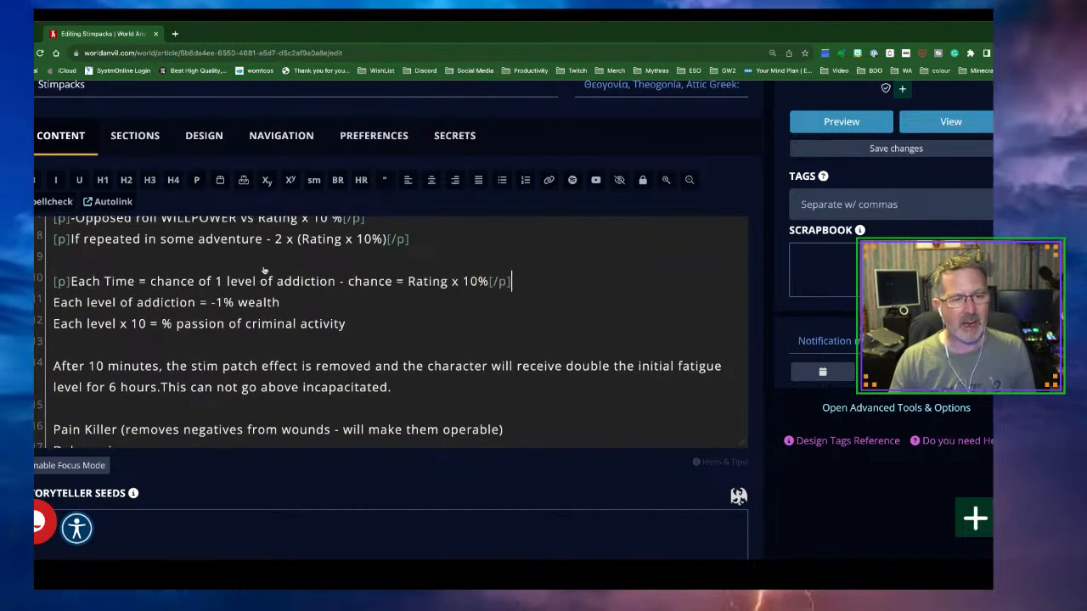
{"action": "left_click_drag", "start_coordinate": [282, 303], "coordinate": [54, 303]}
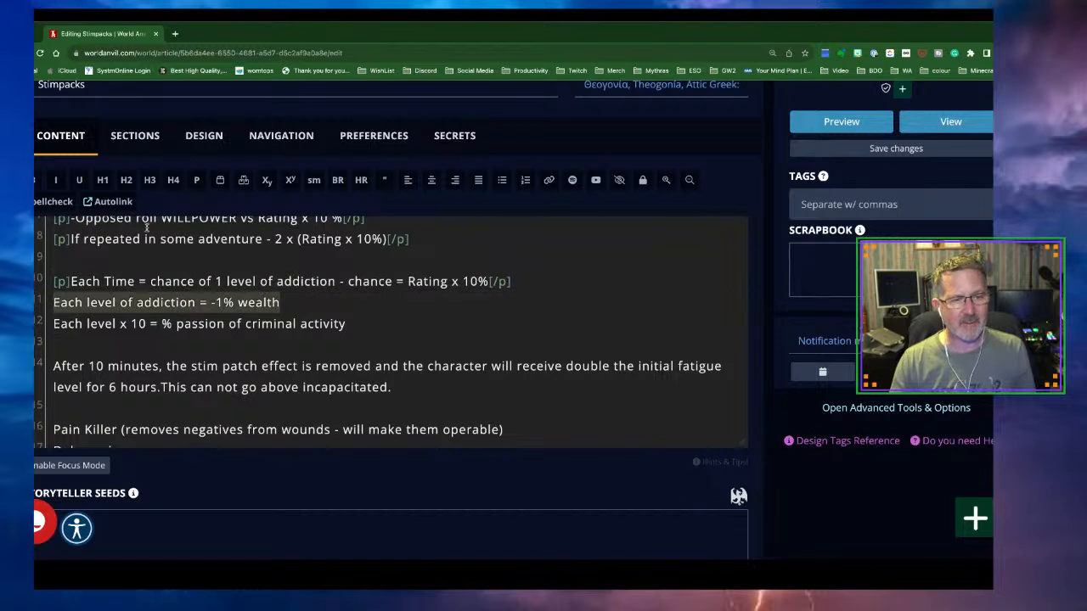
{"action": "left_click", "coordinate": [196, 181]}
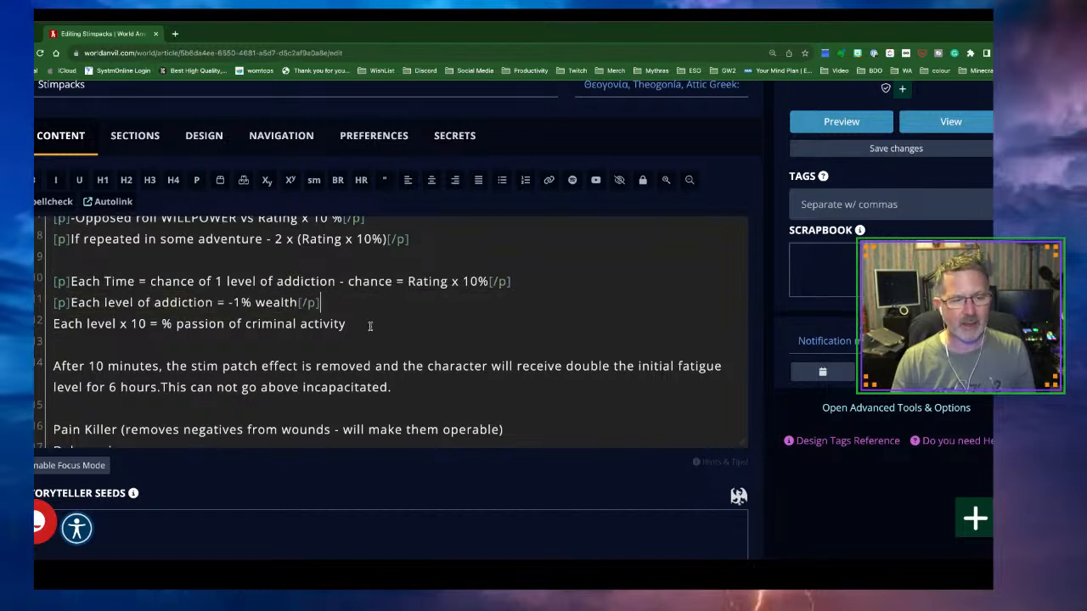
{"action": "left_click_drag", "start_coordinate": [352, 325], "coordinate": [52, 327]}
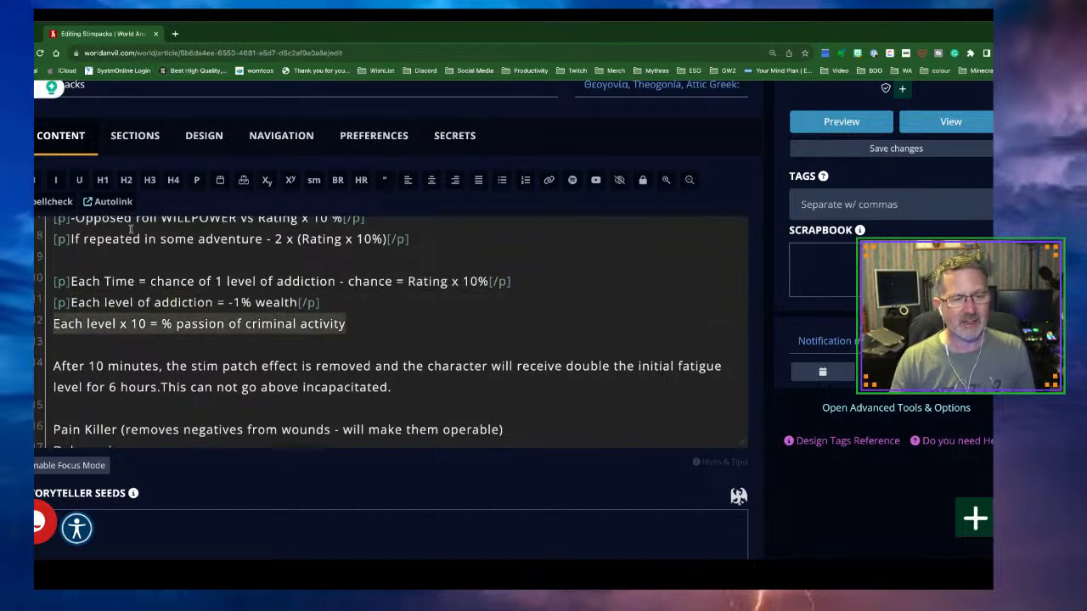
{"action": "left_click", "coordinate": [196, 181]}
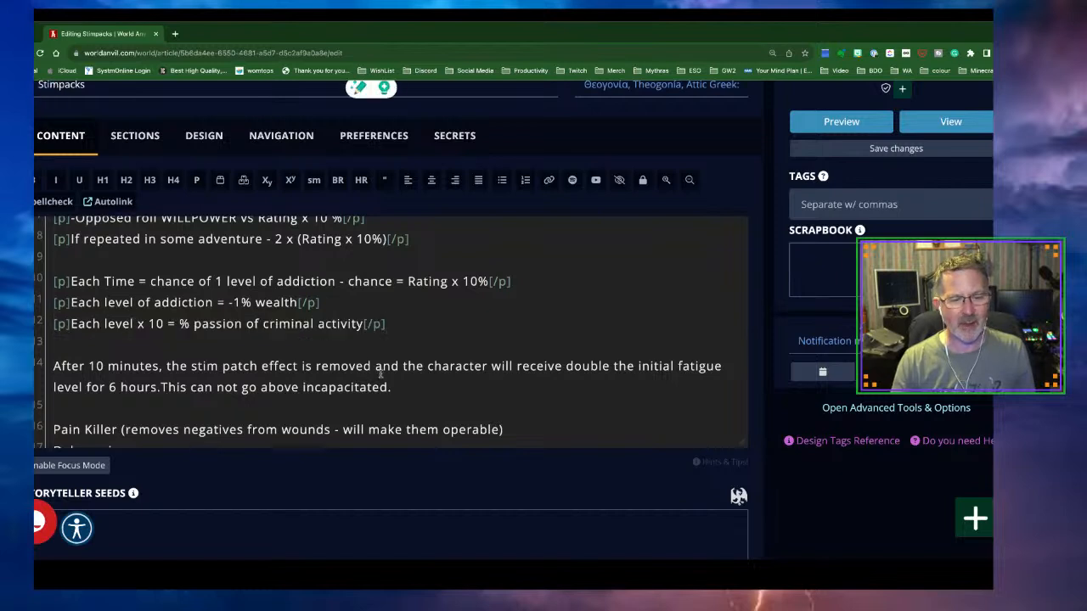
{"action": "left_click_drag", "start_coordinate": [395, 388], "coordinate": [55, 366]}
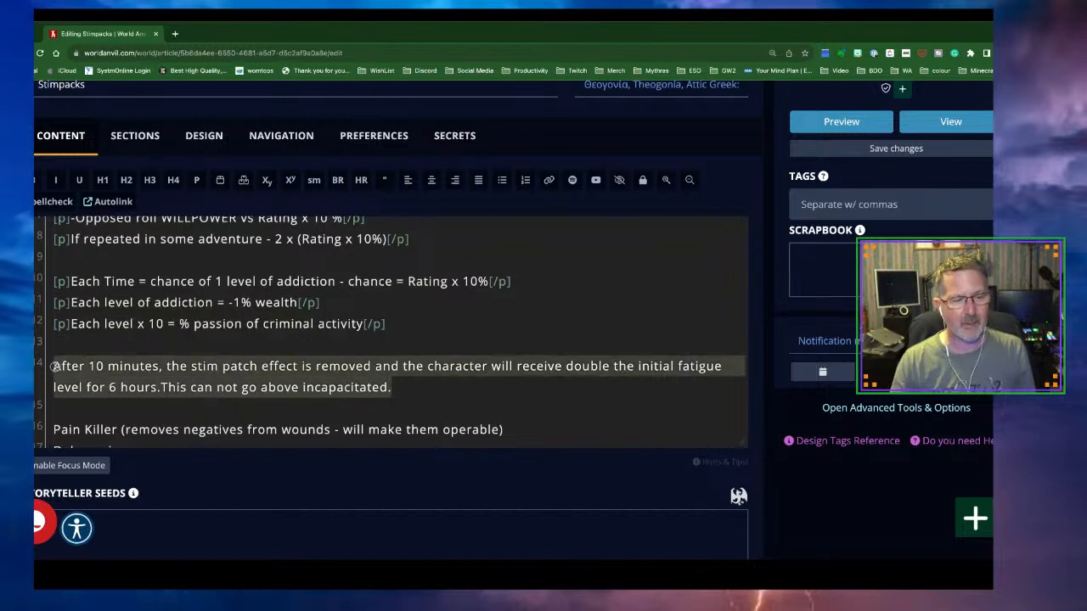
{"action": "left_click", "coordinate": [198, 188]}
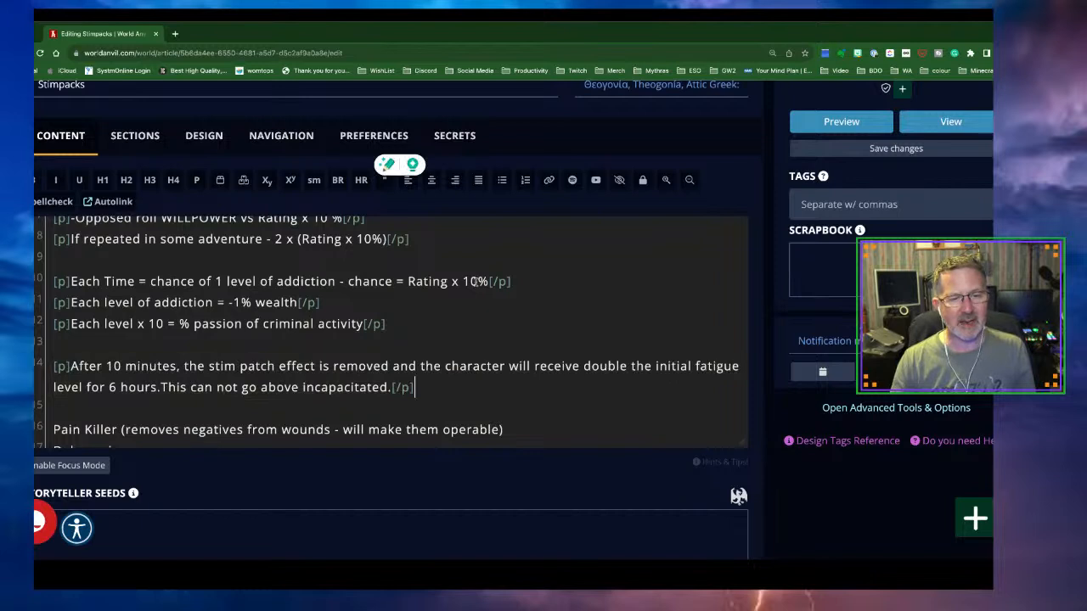
{"action": "left_click", "coordinate": [895, 149]}
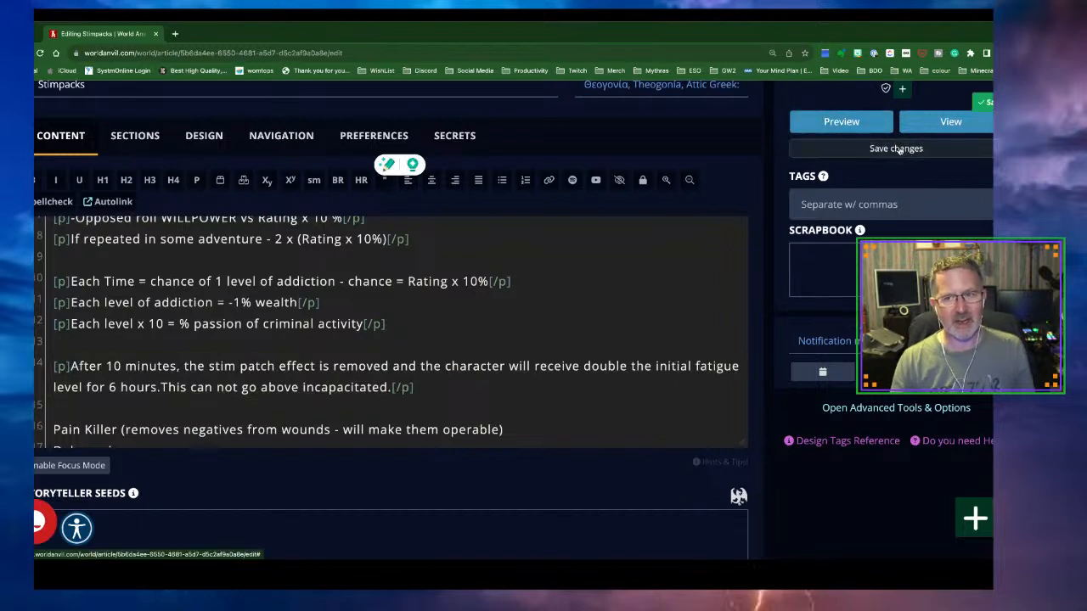
Open the Stimpacks reader view in a new tab, scroll through it, and return to the editor
{"action": "right_click", "coordinate": [938, 129]}
{"action": "left_click", "coordinate": [841, 131]}
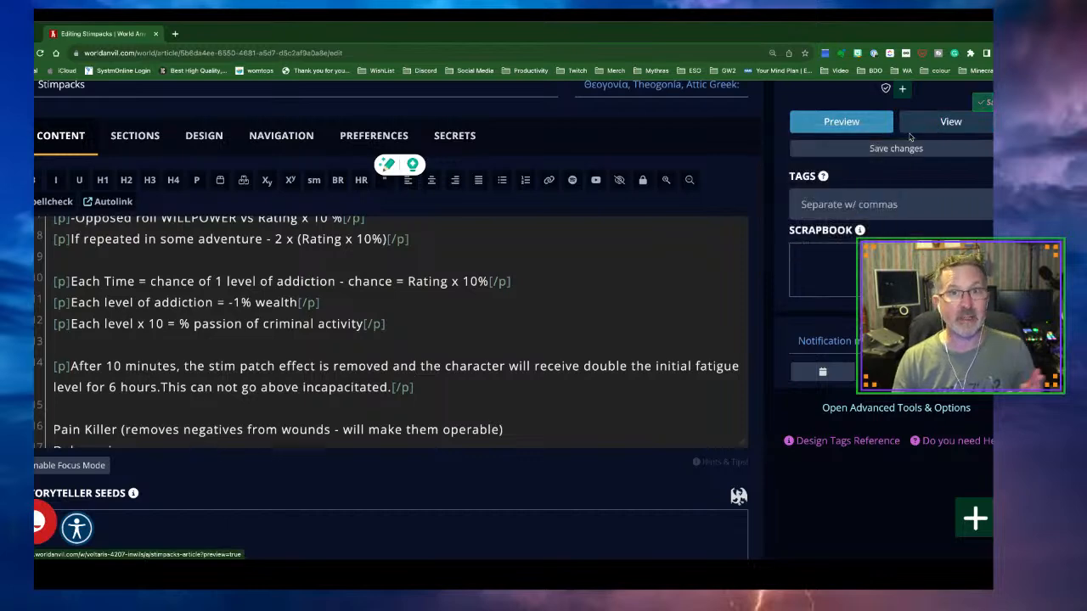
{"action": "left_click", "coordinate": [221, 34]}
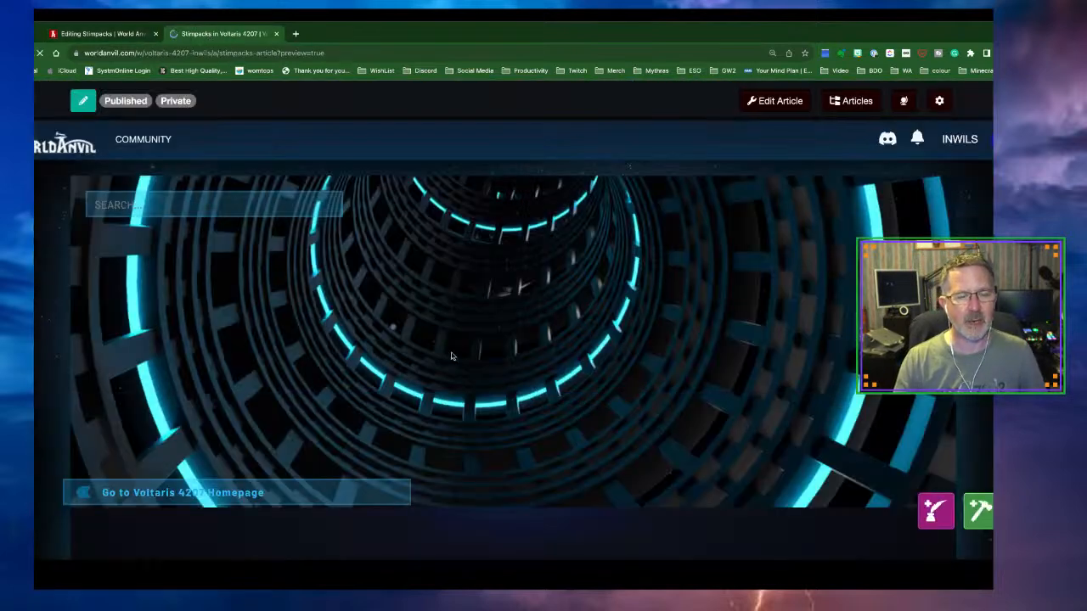
{"action": "scroll", "coordinate": [459, 359], "scroll_direction": "down", "scroll_amount": 6}
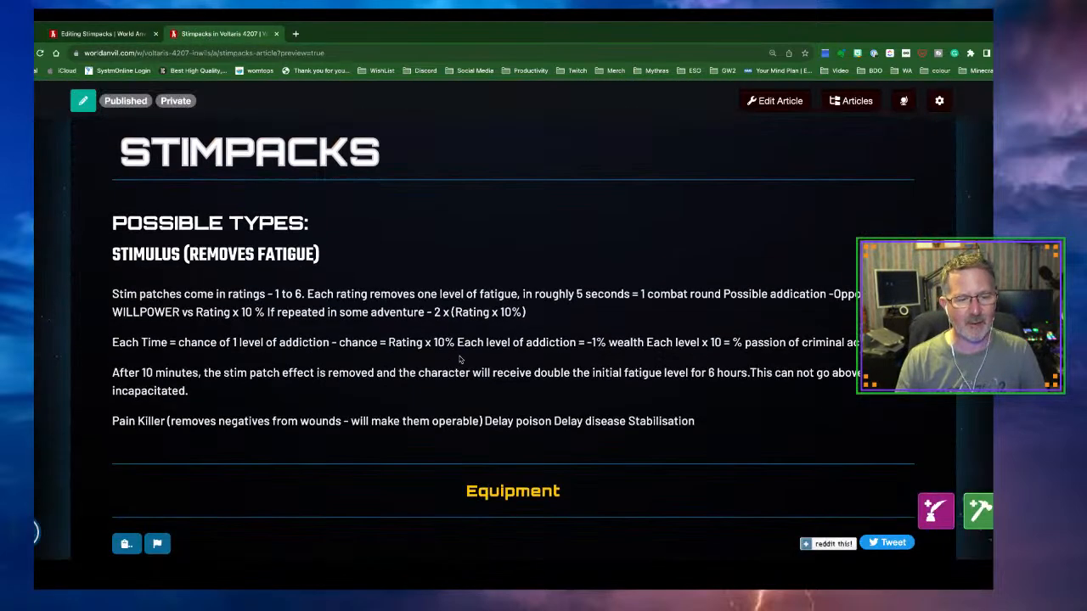
{"action": "scroll", "coordinate": [459, 359], "scroll_direction": "down", "scroll_amount": 1}
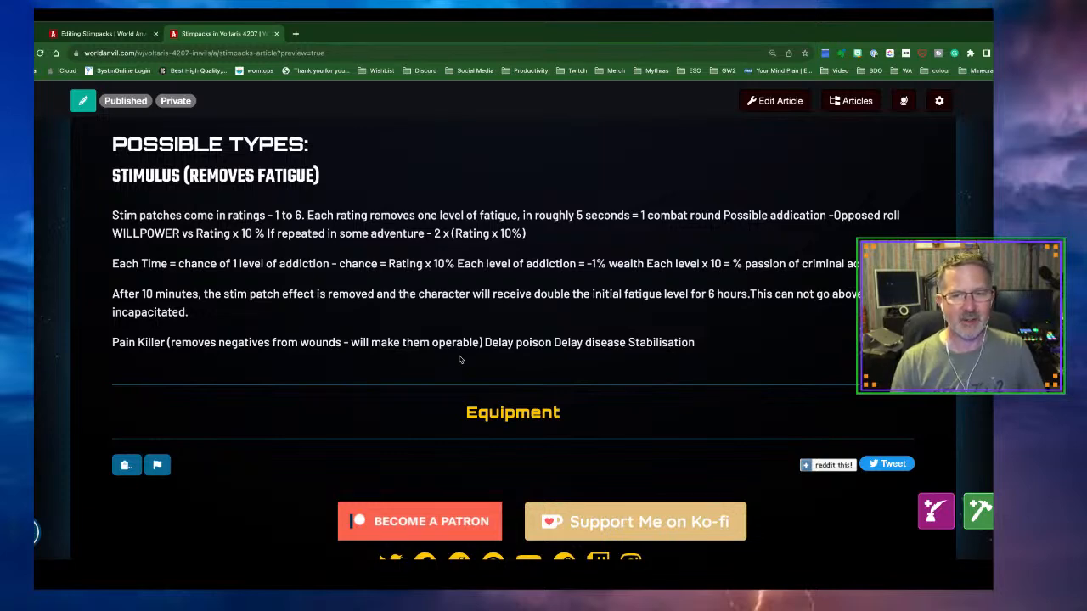
{"action": "left_click", "coordinate": [95, 34]}
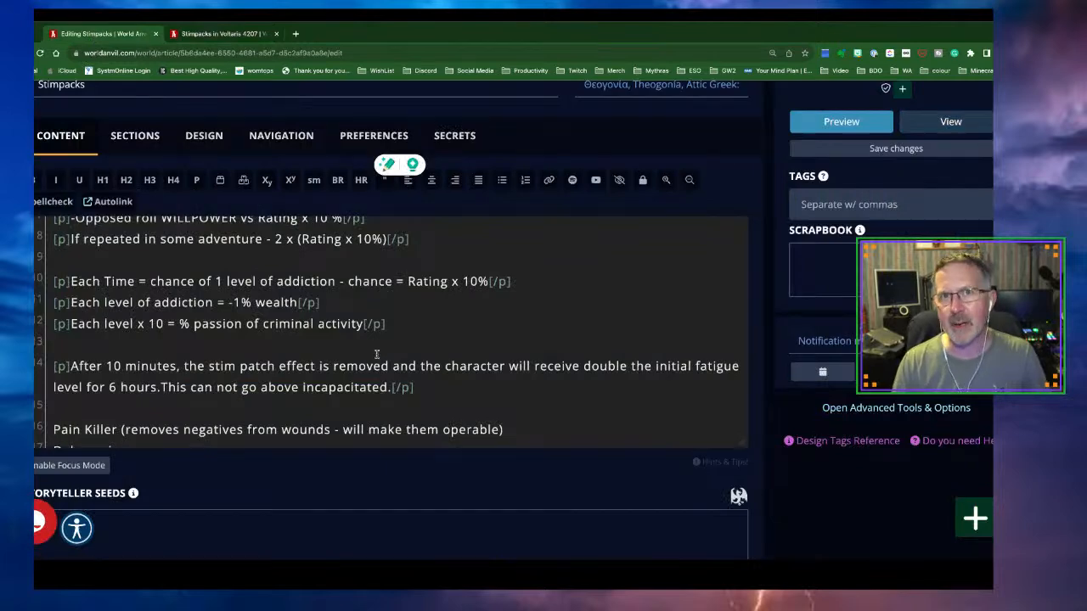
Scroll to the top of the Stimpacks editor and open the left navigation sidebar
{"action": "scroll", "coordinate": [376, 354], "scroll_direction": "up", "scroll_amount": 3}
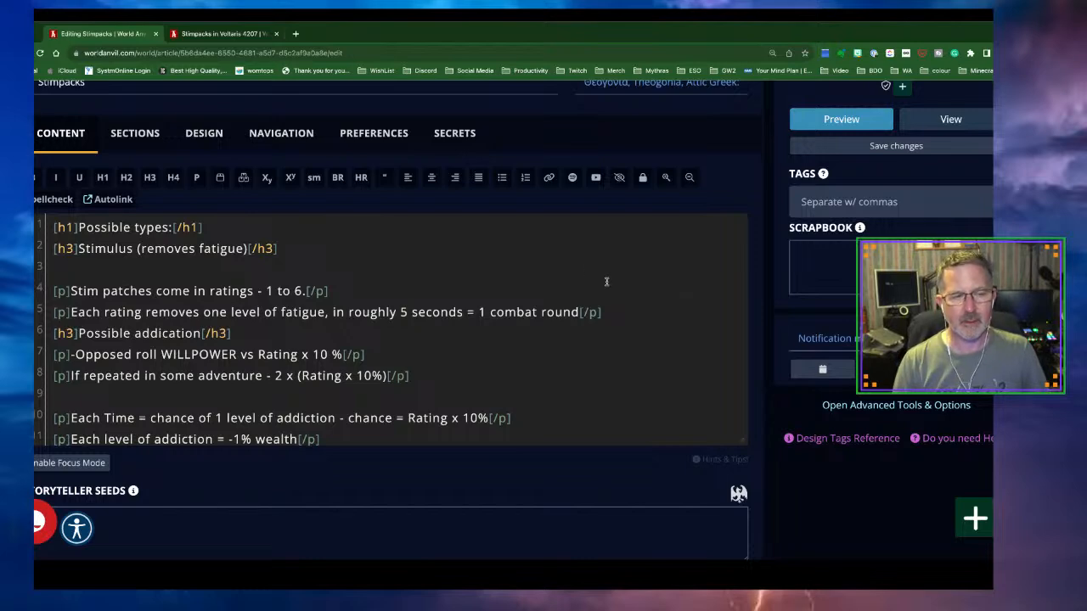
{"action": "scroll", "coordinate": [580, 269], "scroll_direction": "up", "scroll_amount": 2}
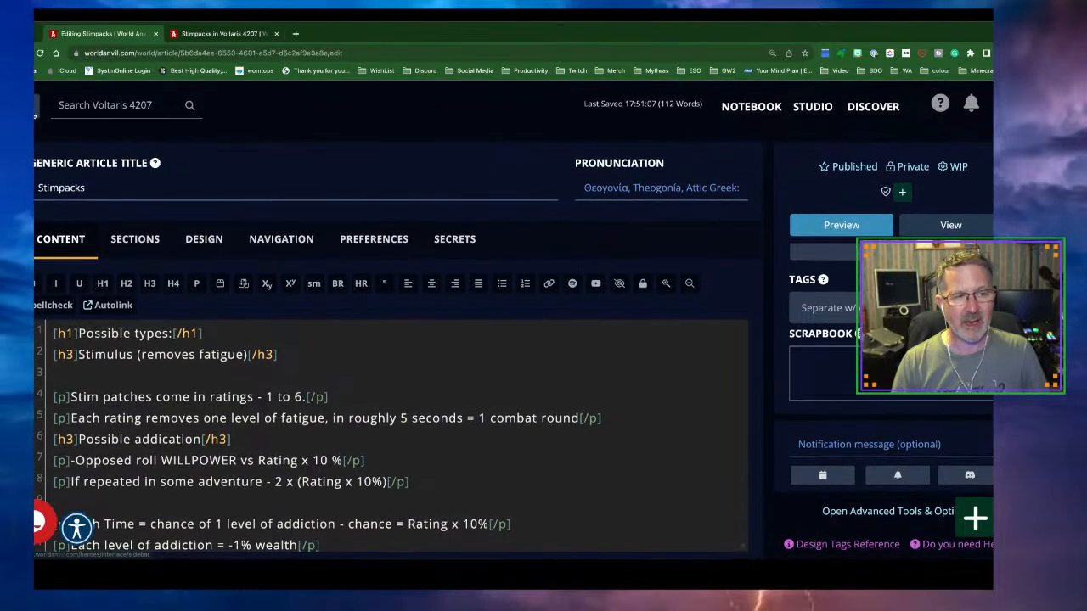
{"action": "left_click", "coordinate": [35, 106]}
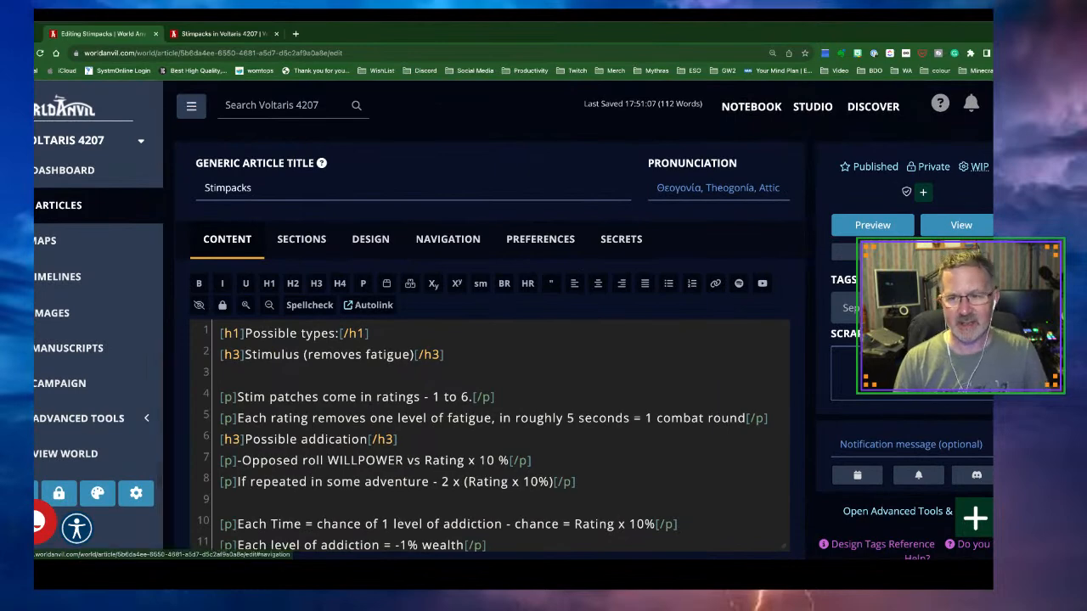
Add the Voltaris 4201 Players group to the Stimpacks article, then go to the articles list
{"action": "left_click", "coordinate": [924, 192]}
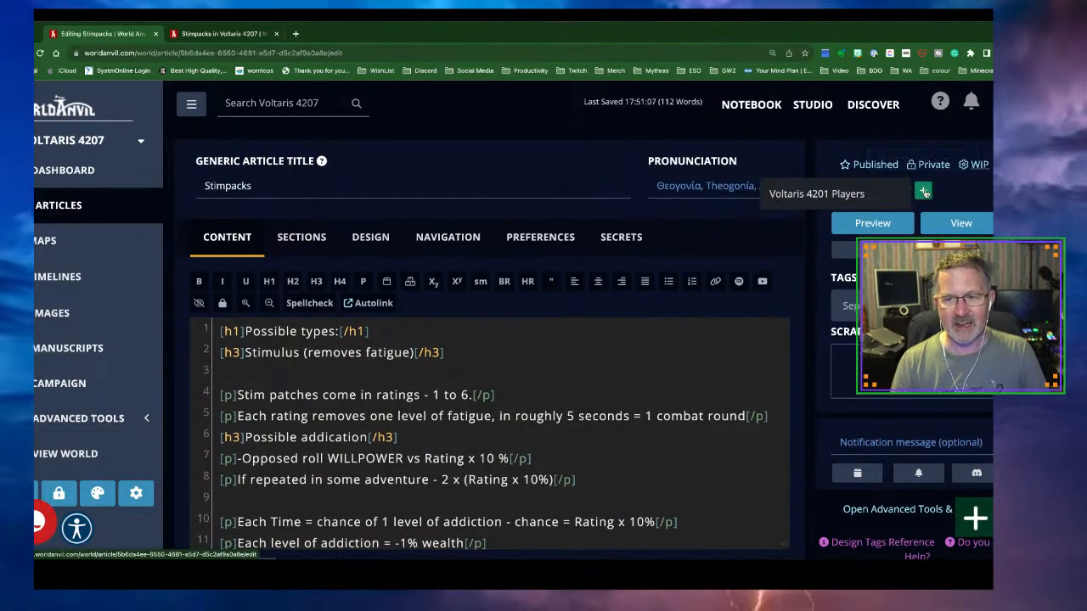
{"action": "scroll", "coordinate": [816, 202], "scroll_direction": "down", "scroll_amount": 1}
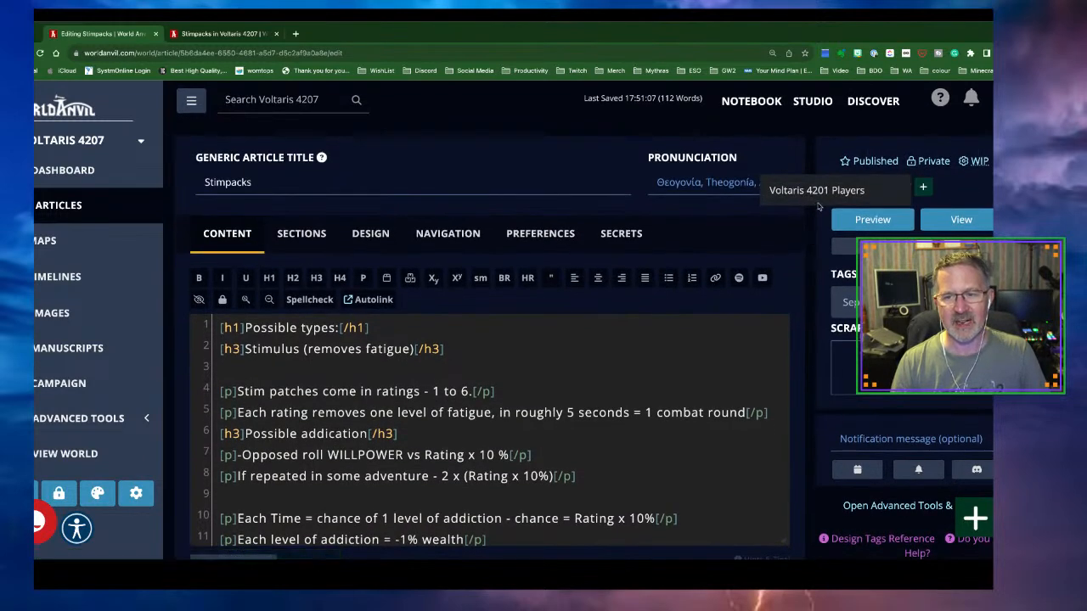
{"action": "scroll", "coordinate": [813, 195], "scroll_direction": "up", "scroll_amount": 1}
{"action": "left_click", "coordinate": [813, 195]}
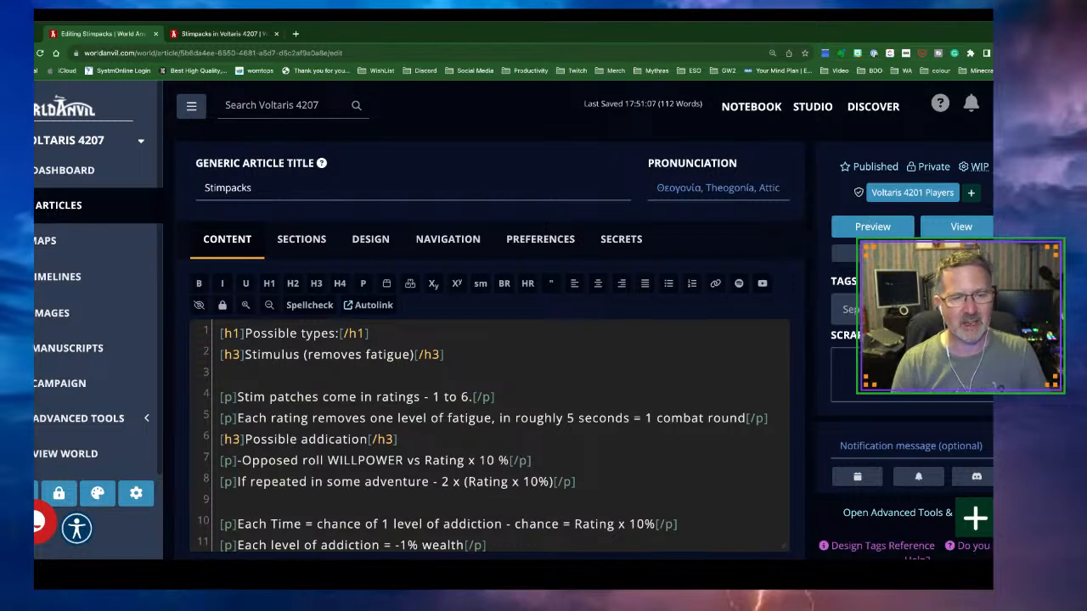
{"action": "left_click", "coordinate": [59, 210]}
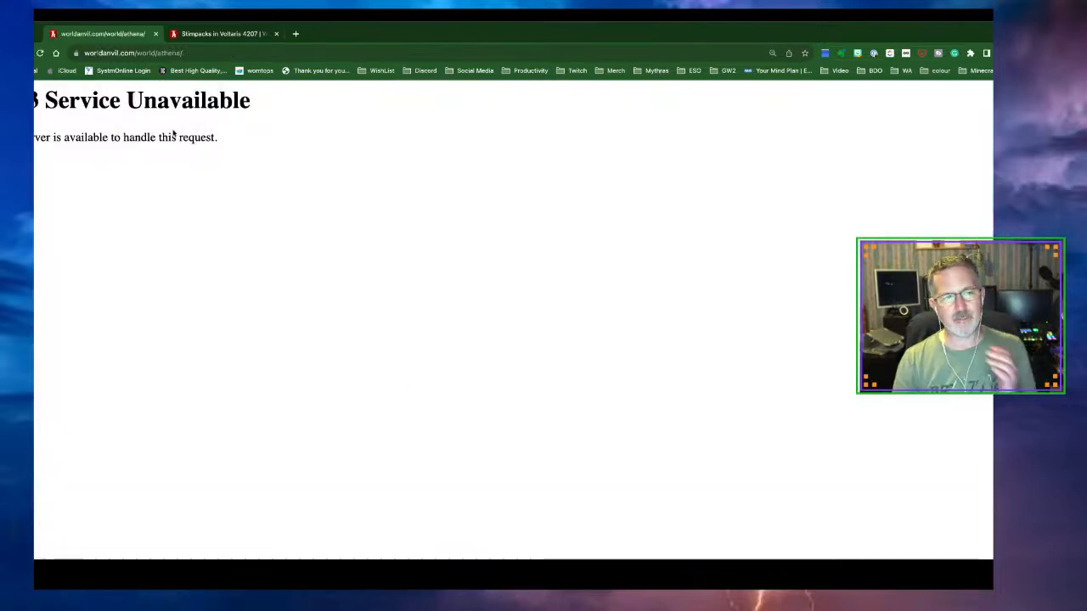
{"action": "key", "text": "super+bracketleft"}
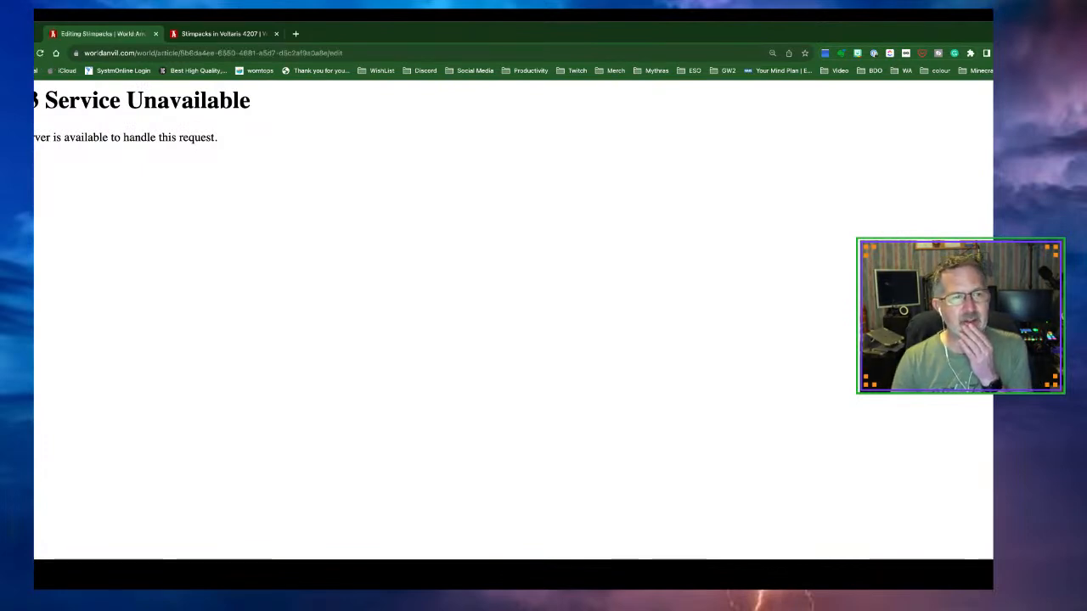
{"action": "left_click", "coordinate": [39, 53]}
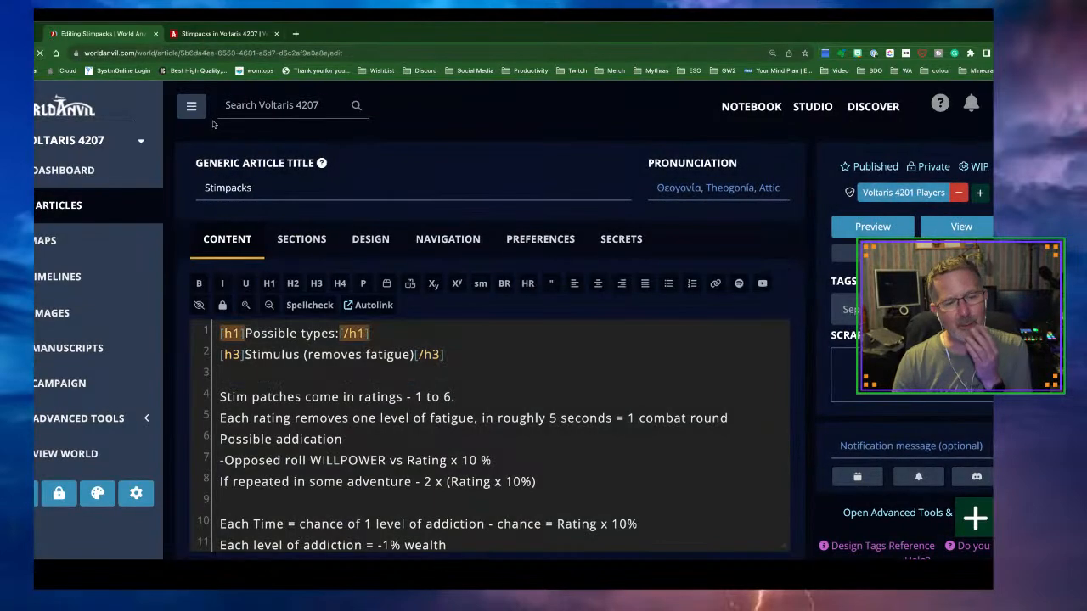
Browse the Voltaris 4207 articles list, close the reader-view tab, and show the world switcher list
{"action": "left_click", "coordinate": [53, 214]}
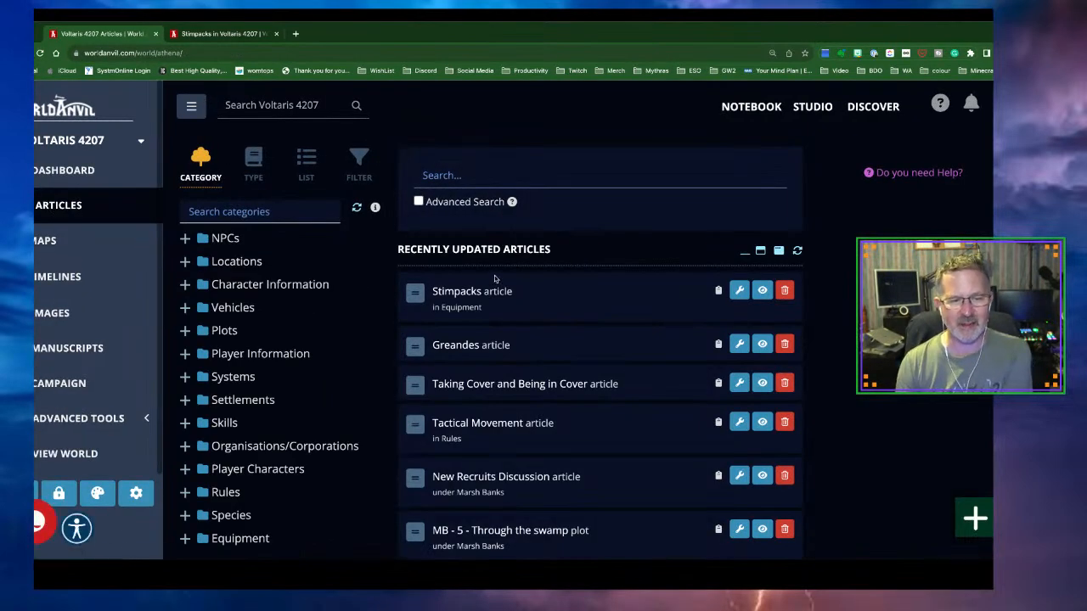
{"action": "scroll", "coordinate": [496, 277], "scroll_direction": "down", "scroll_amount": 2}
{"action": "scroll", "coordinate": [496, 278], "scroll_direction": "down", "scroll_amount": 6}
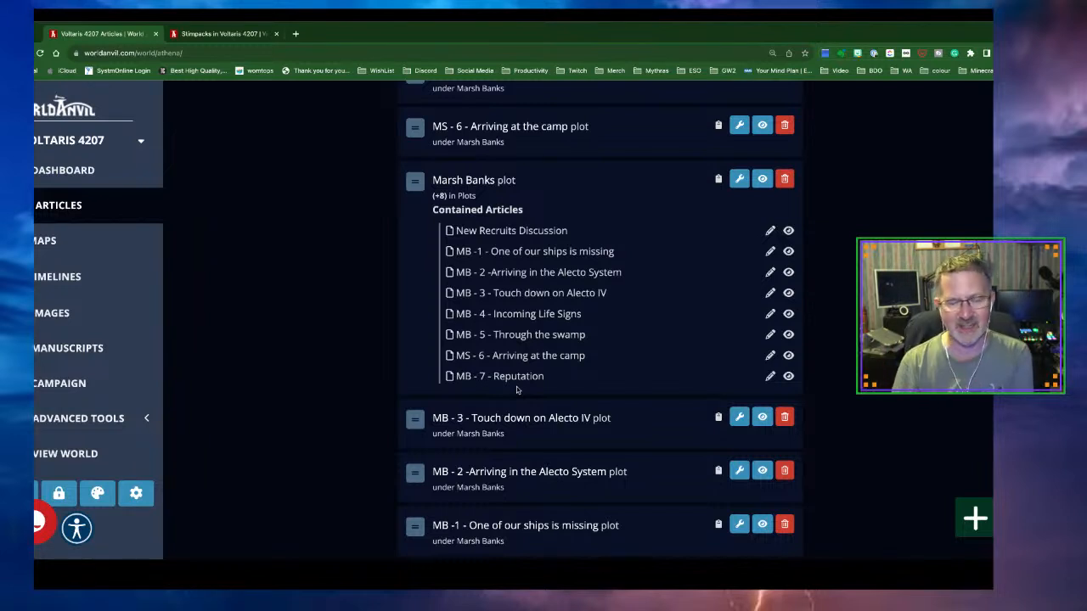
{"action": "left_click", "coordinate": [277, 34]}
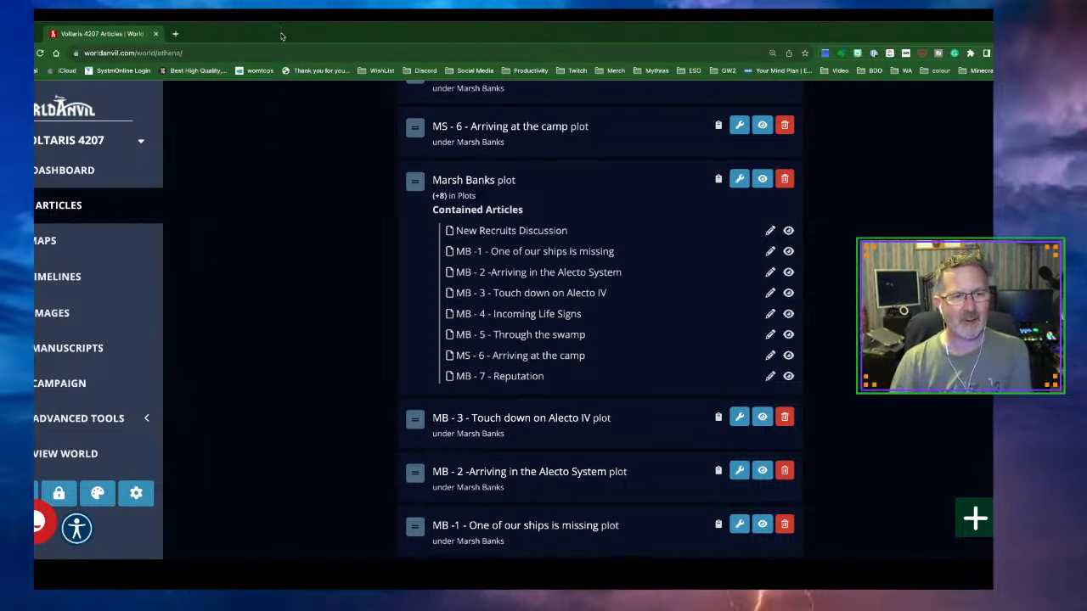
{"action": "left_click", "coordinate": [140, 144]}
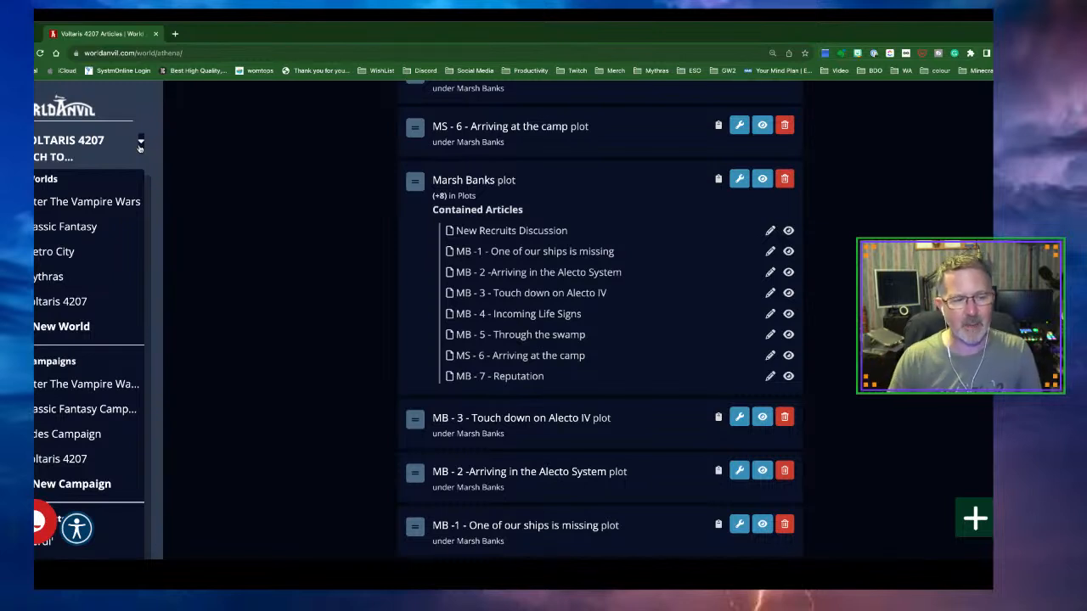
Switch to the Classic Fantasy world and collapse the navigation sidebar
{"action": "left_click", "coordinate": [80, 228]}
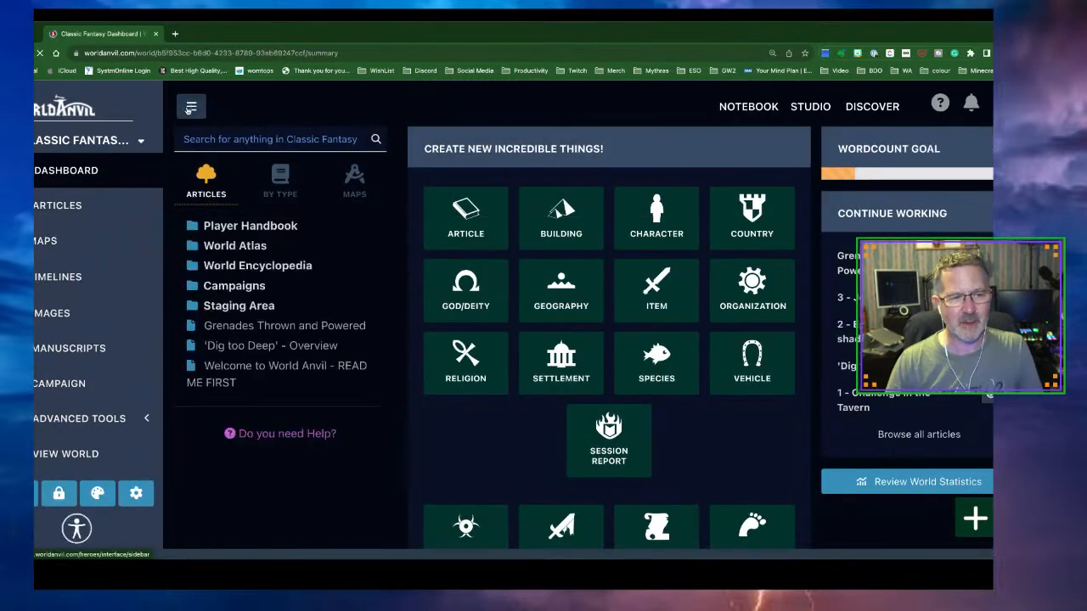
{"action": "left_click", "coordinate": [188, 109]}
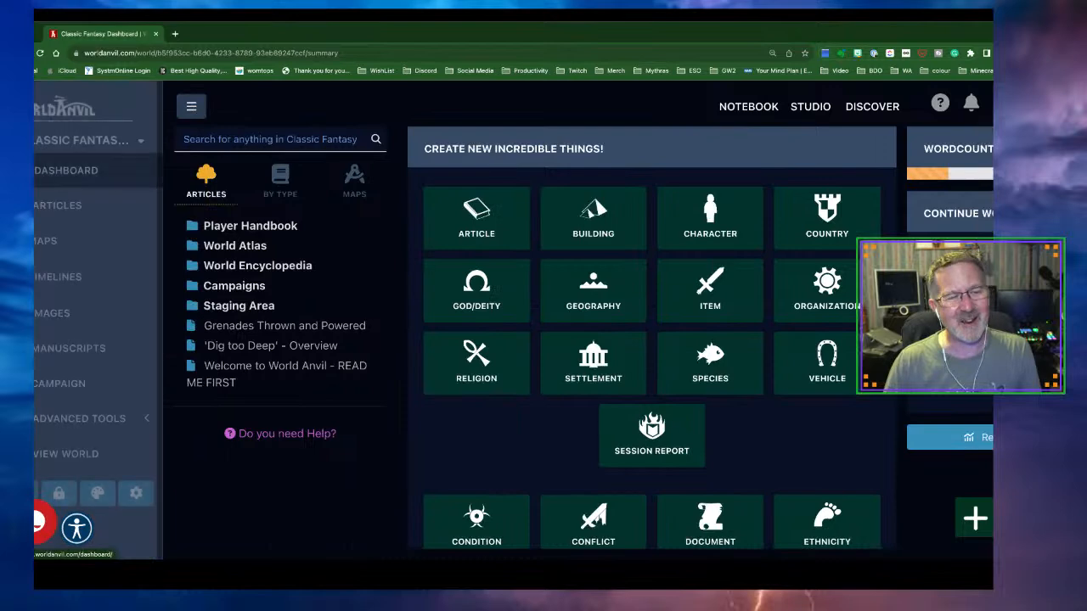
Open the Classic Fantasy articles list and hide the navigation panel to widen it
{"action": "left_click", "coordinate": [64, 204]}
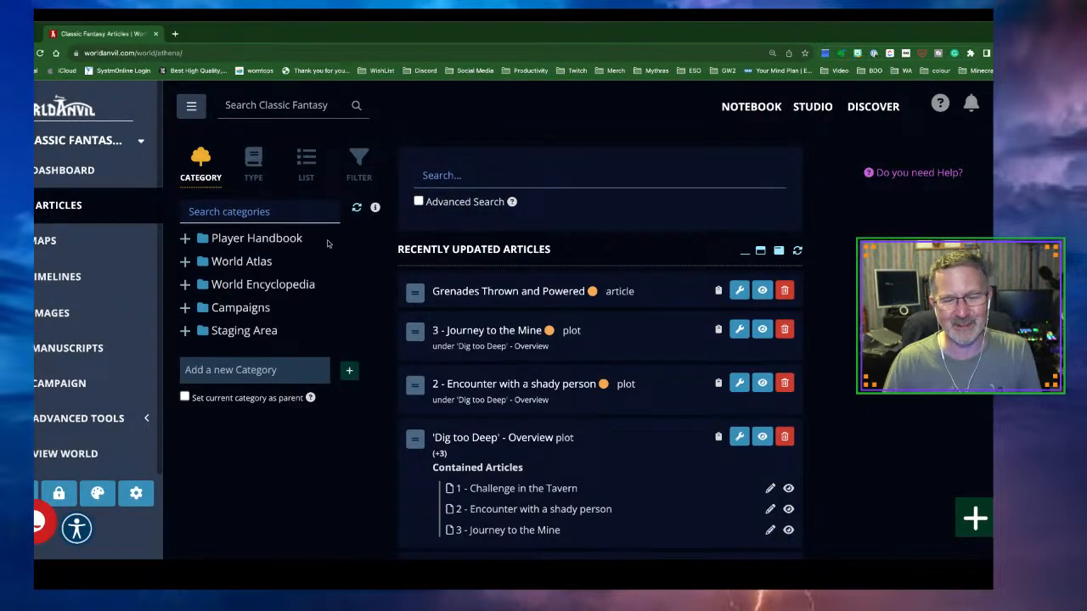
{"action": "scroll", "coordinate": [555, 306], "scroll_direction": "down", "scroll_amount": 3}
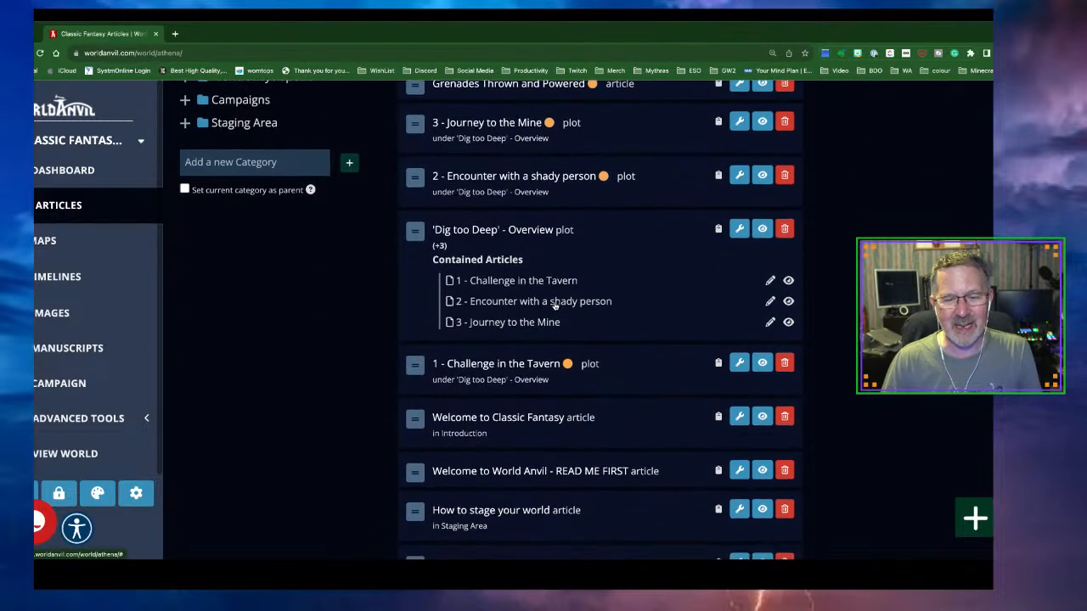
{"action": "scroll", "coordinate": [555, 306], "scroll_direction": "down", "scroll_amount": 1}
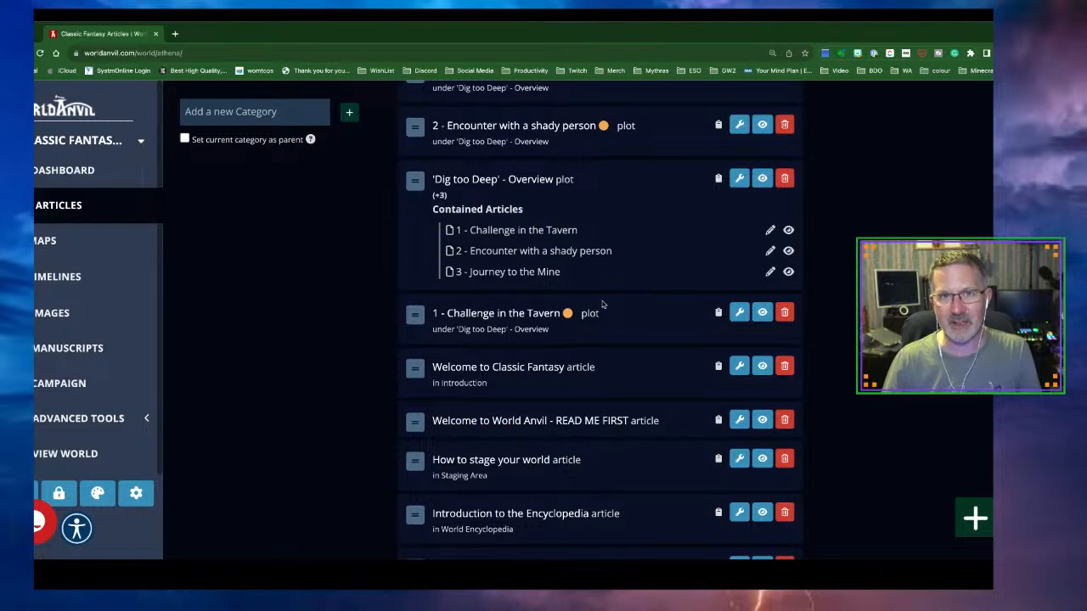
{"action": "scroll", "coordinate": [603, 304], "scroll_direction": "up", "scroll_amount": 3}
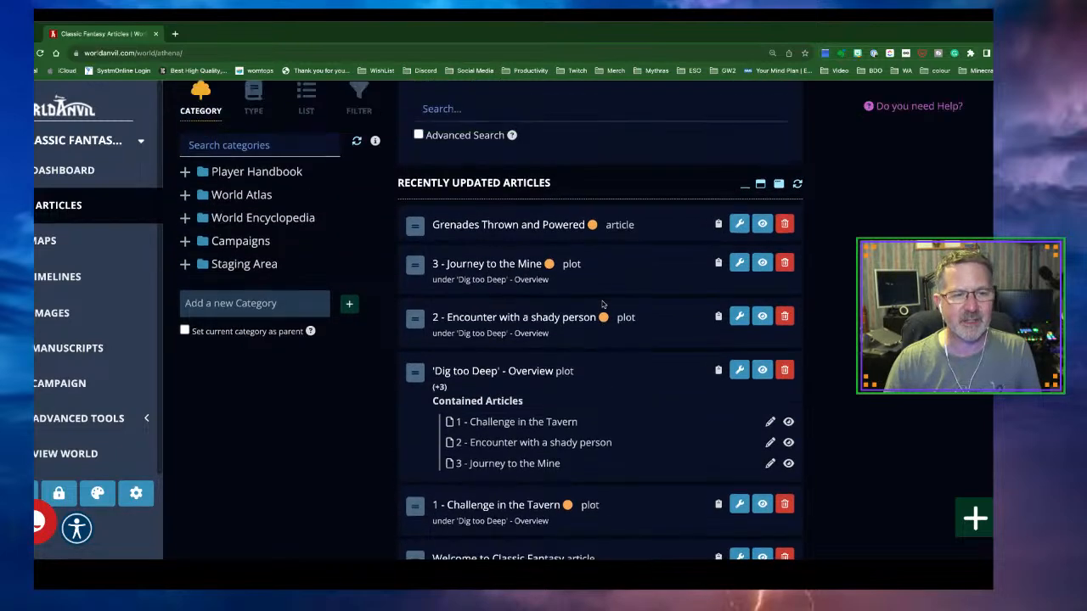
{"action": "left_click", "coordinate": [192, 106]}
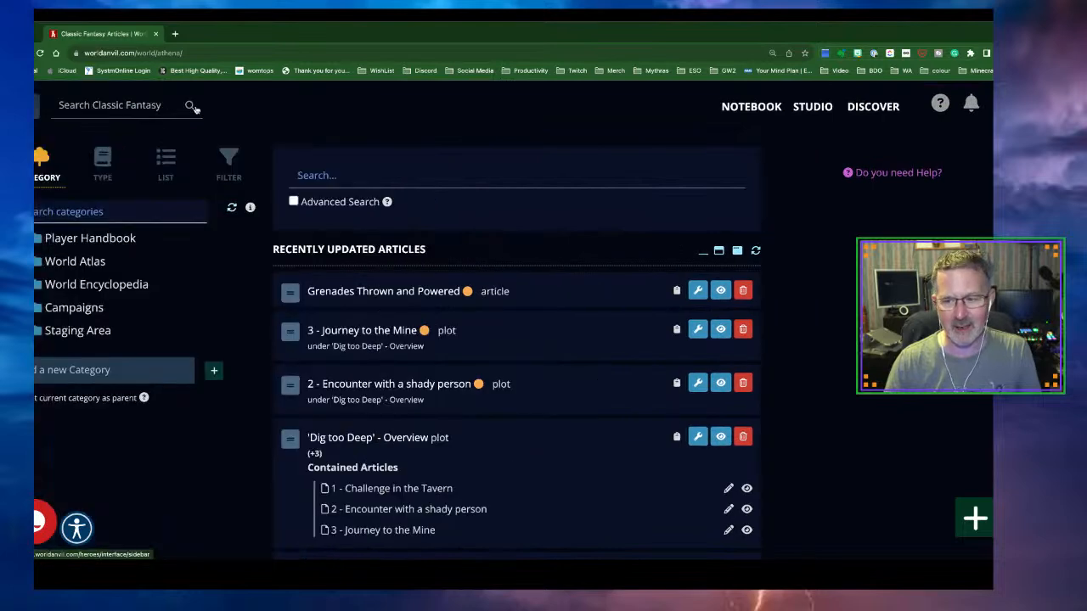
{"action": "scroll", "coordinate": [528, 323], "scroll_direction": "down", "scroll_amount": 3}
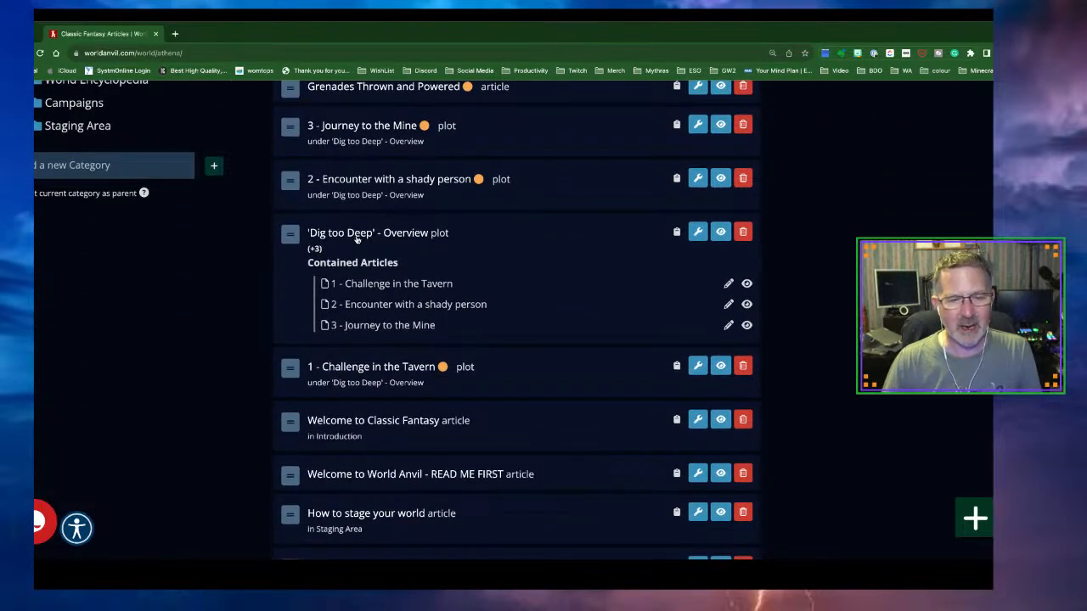
Open the 'Dig too Deep' - Overview plot in a new tab and switch to it
{"action": "right_click", "coordinate": [723, 241]}
{"action": "left_click", "coordinate": [761, 240]}
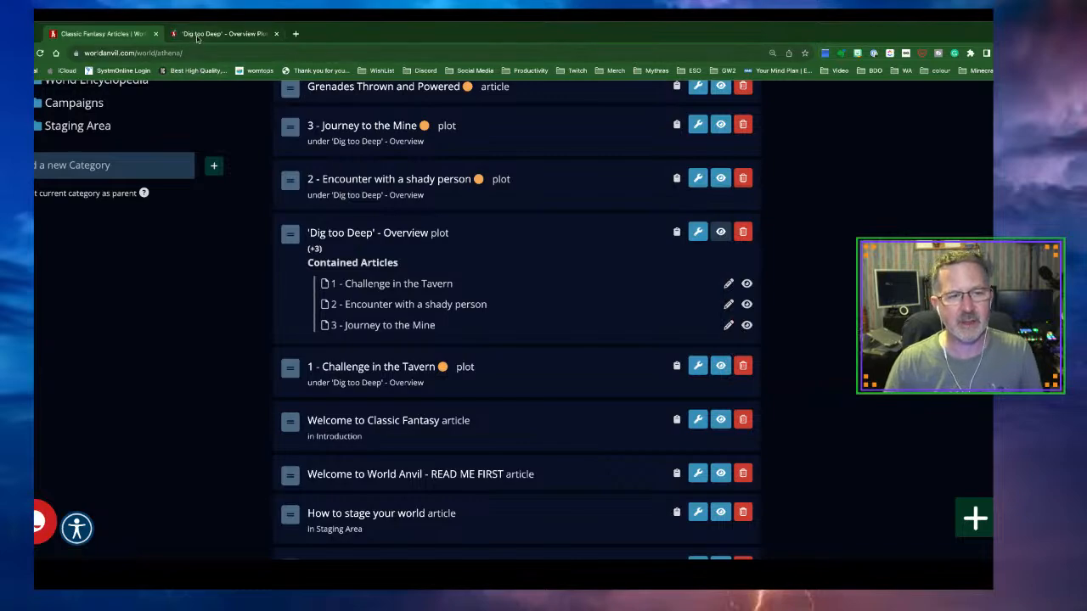
{"action": "key", "text": "ctrl+Tab"}
{"action": "scroll", "coordinate": [454, 343], "scroll_direction": "down", "scroll_amount": 10}
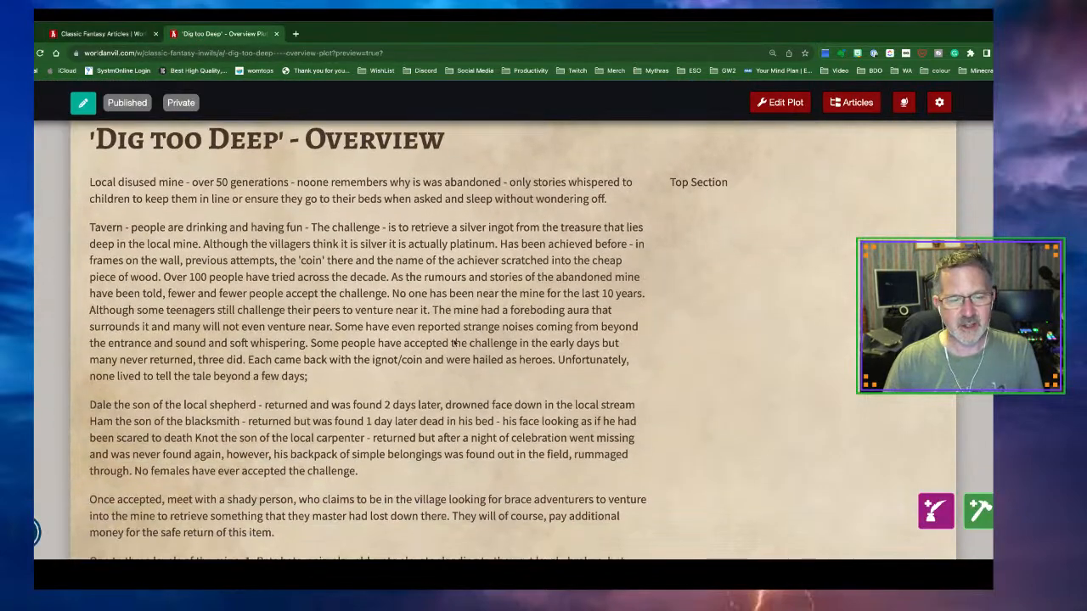
{"action": "scroll", "coordinate": [454, 343], "scroll_direction": "down", "scroll_amount": 10}
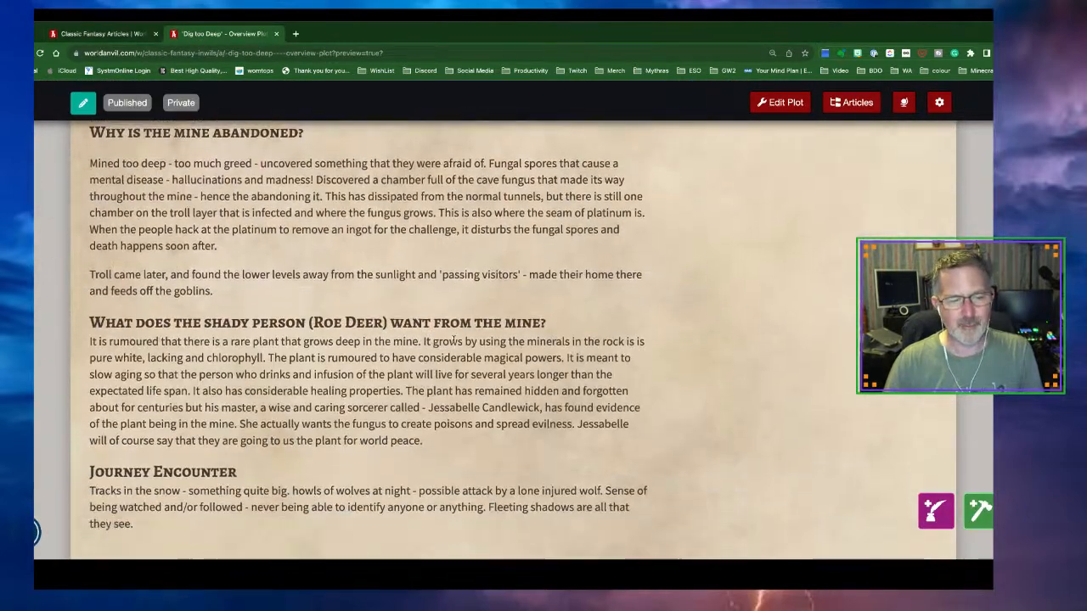
{"action": "scroll", "coordinate": [455, 343], "scroll_direction": "up", "scroll_amount": 15}
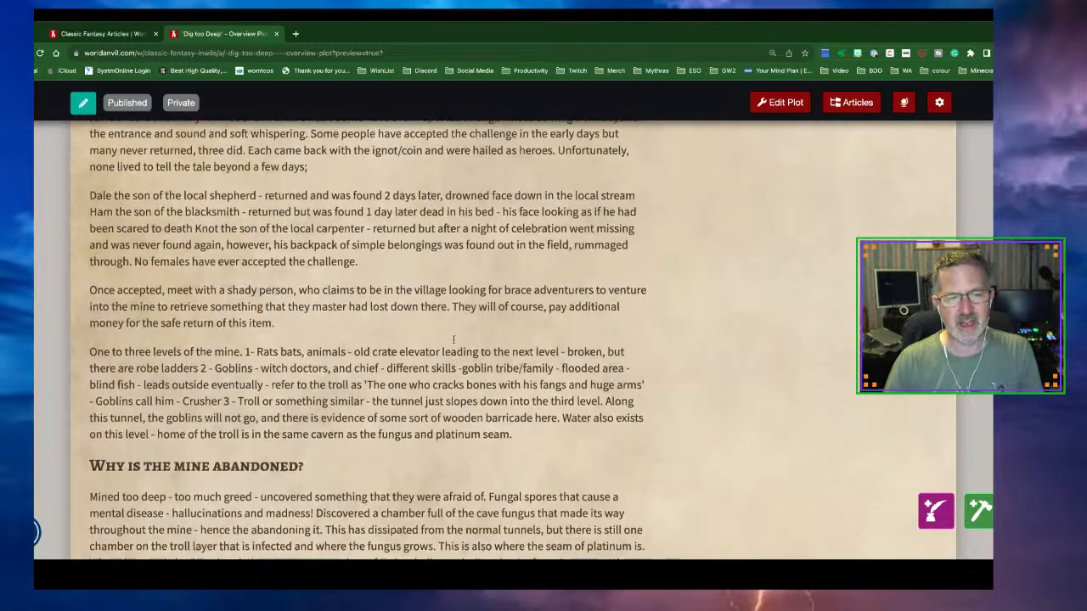
{"action": "scroll", "coordinate": [455, 343], "scroll_direction": "up", "scroll_amount": 2}
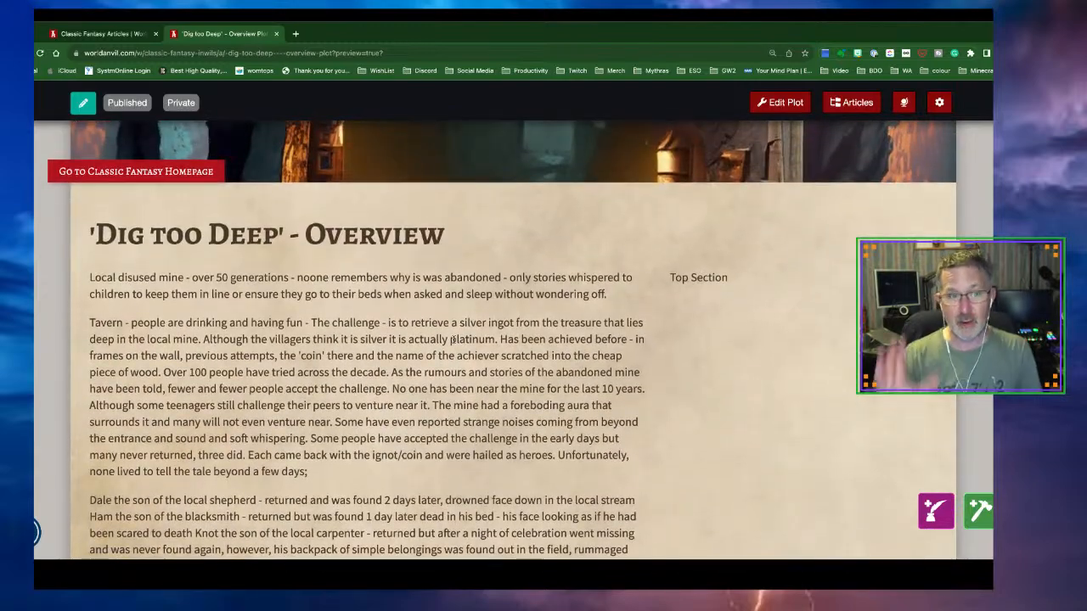
{"action": "scroll", "coordinate": [455, 340], "scroll_direction": "down", "scroll_amount": 4}
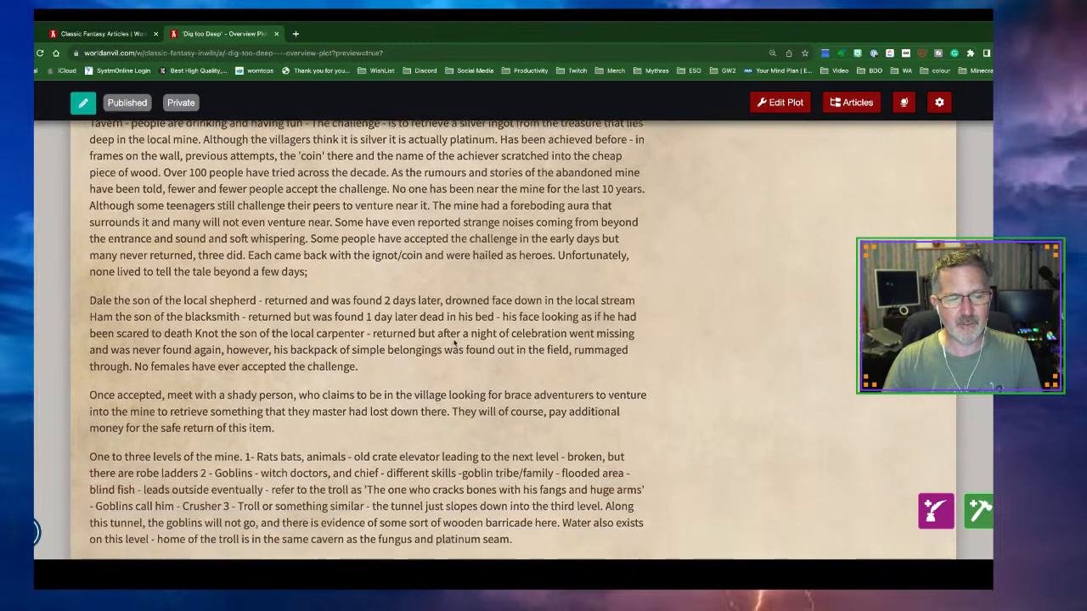
{"action": "scroll", "coordinate": [455, 341], "scroll_direction": "down", "scroll_amount": 1}
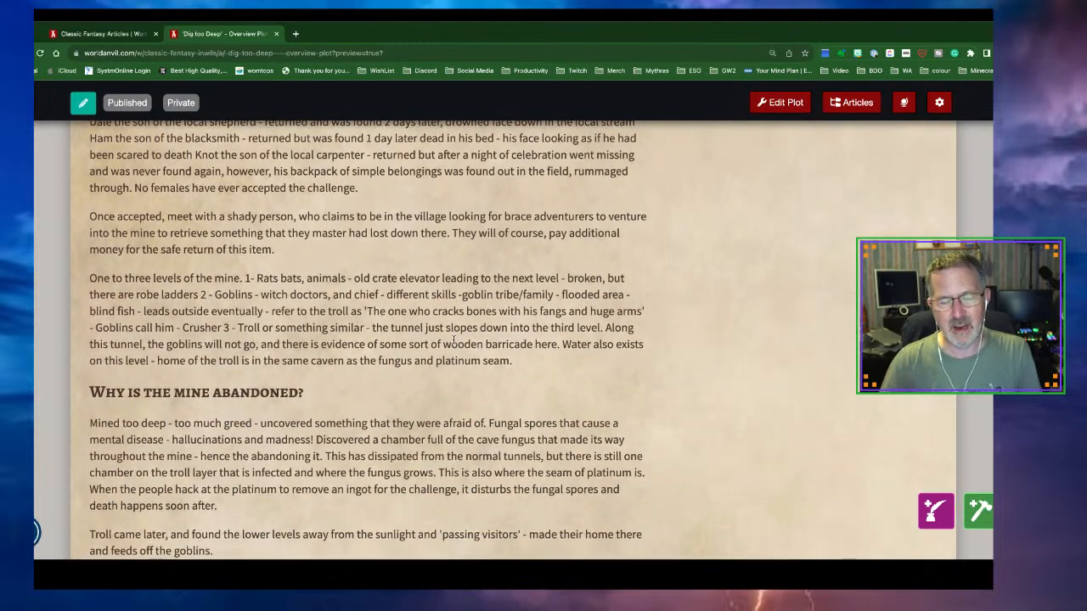
{"action": "scroll", "coordinate": [454, 339], "scroll_direction": "down", "scroll_amount": 4}
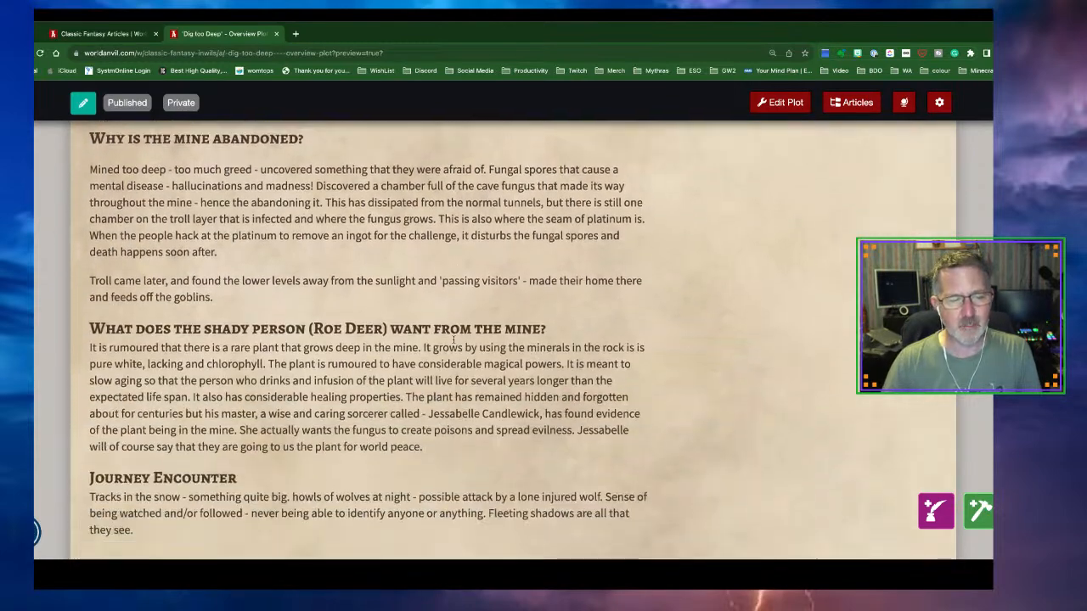
{"action": "scroll", "coordinate": [455, 339], "scroll_direction": "down", "scroll_amount": 1}
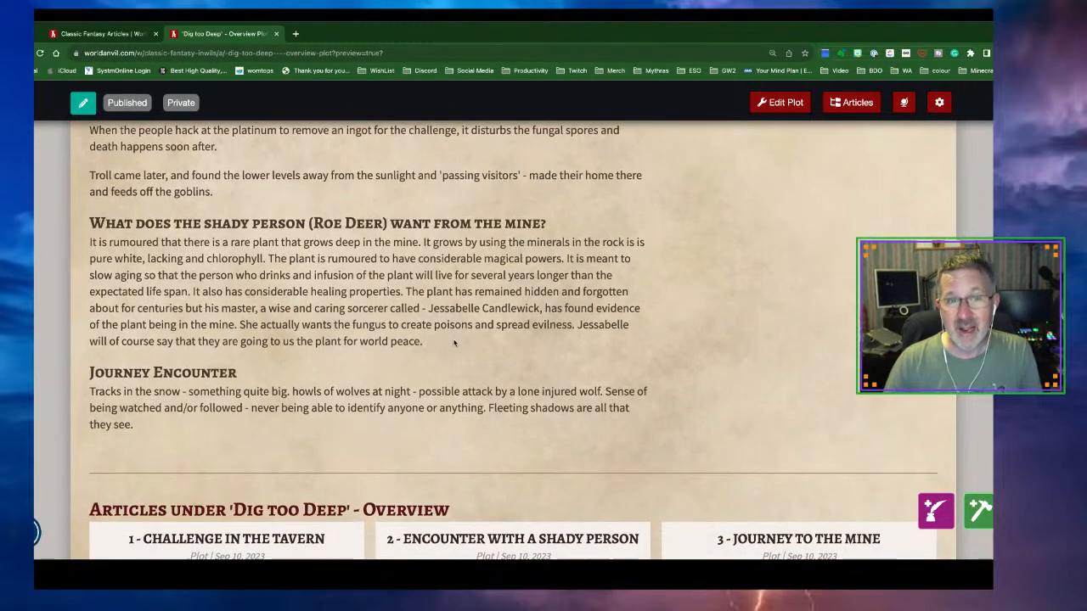
{"action": "scroll", "coordinate": [454, 343], "scroll_direction": "down", "scroll_amount": 1}
{"action": "scroll", "coordinate": [456, 343], "scroll_direction": "up", "scroll_amount": 2}
{"action": "scroll", "coordinate": [454, 343], "scroll_direction": "up", "scroll_amount": 5}
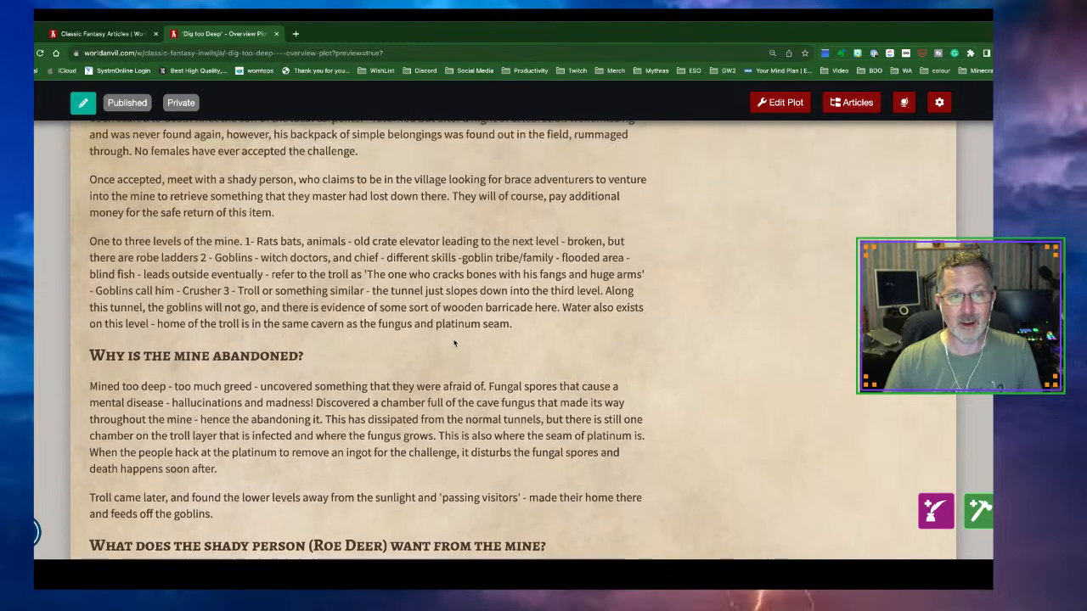
{"action": "scroll", "coordinate": [455, 342], "scroll_direction": "up", "scroll_amount": 1}
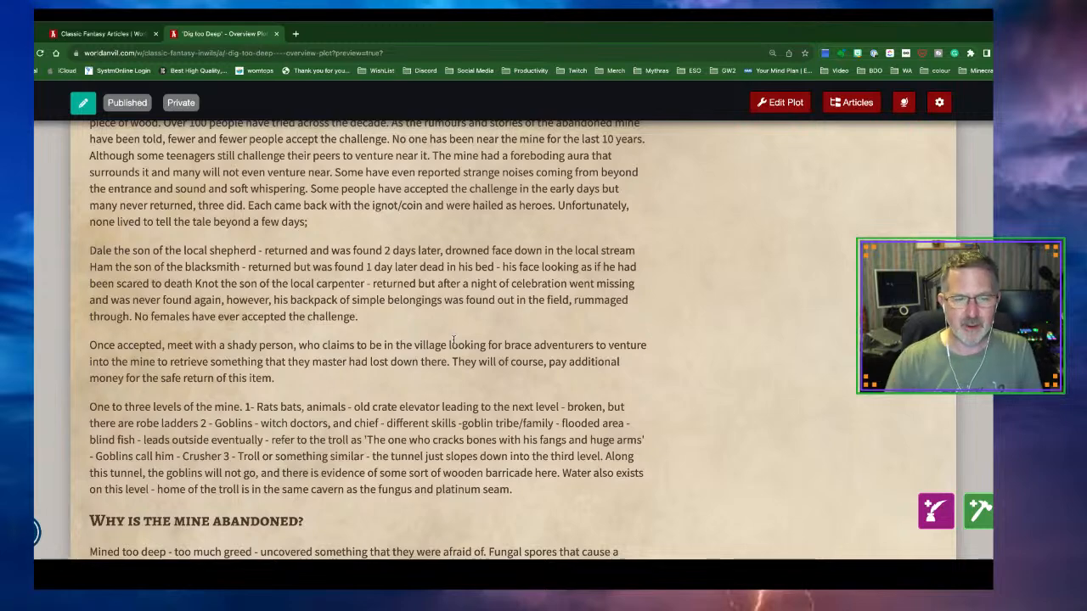
{"action": "scroll", "coordinate": [455, 341], "scroll_direction": "down", "scroll_amount": 5}
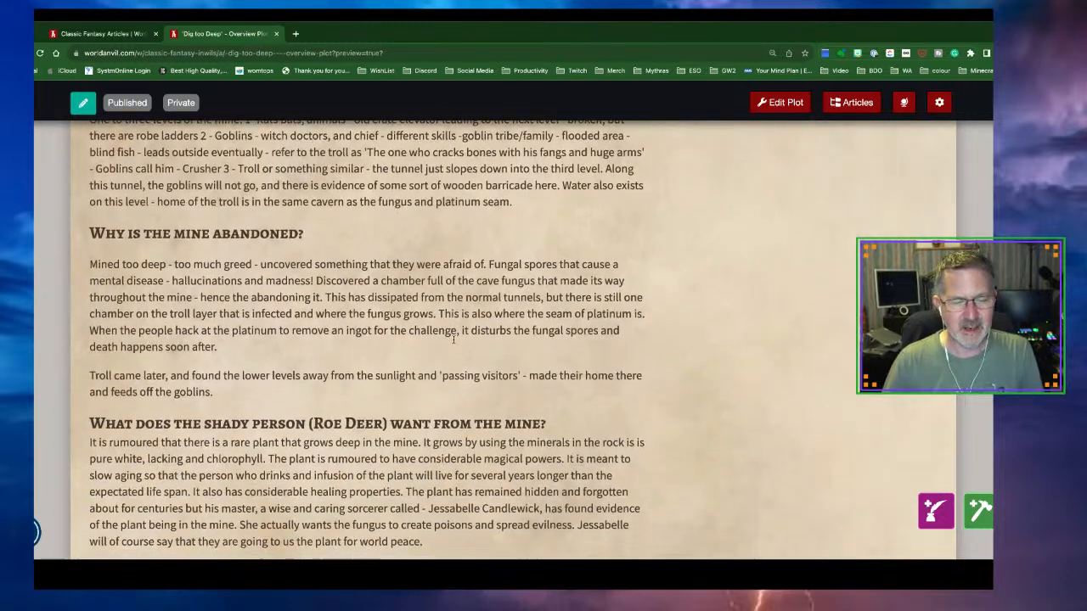
{"action": "scroll", "coordinate": [454, 339], "scroll_direction": "down", "scroll_amount": 3}
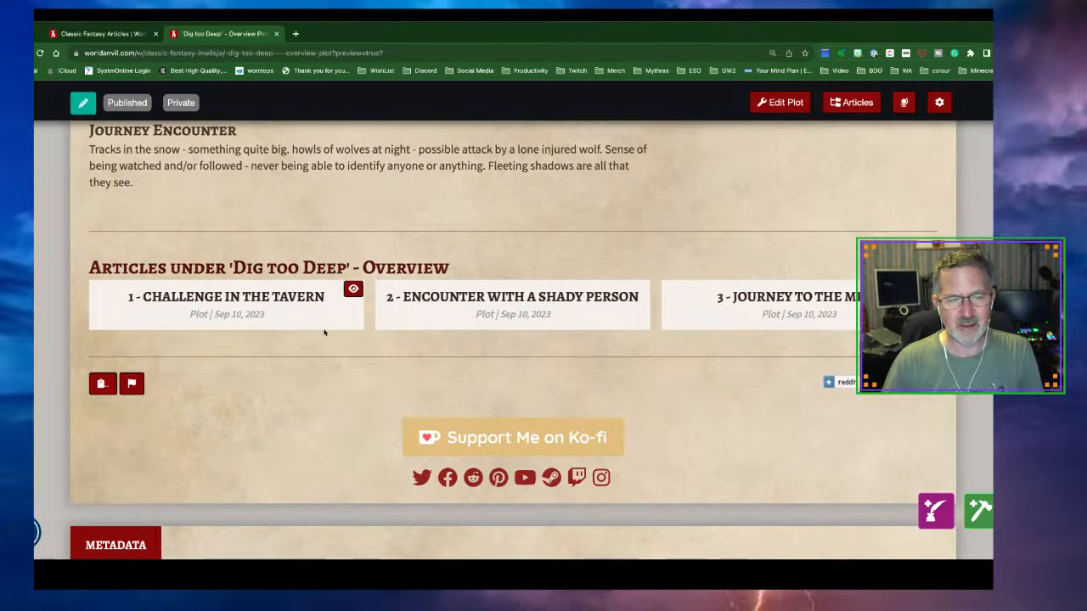
{"action": "scroll", "coordinate": [371, 340], "scroll_direction": "down", "scroll_amount": 1}
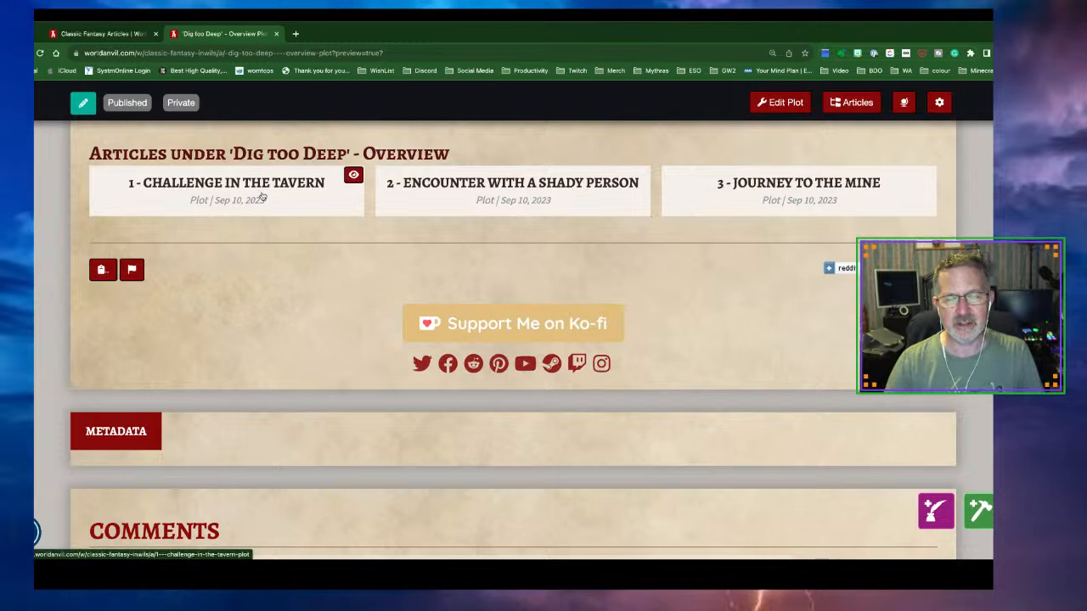
{"action": "left_click", "coordinate": [215, 191]}
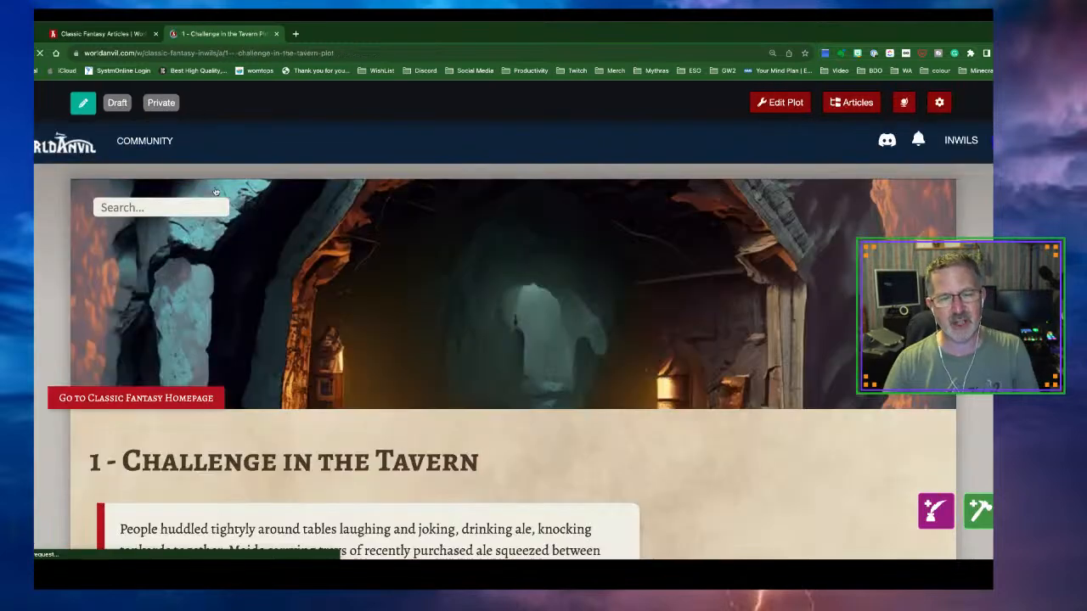
{"action": "scroll", "coordinate": [454, 303], "scroll_direction": "down", "scroll_amount": 5}
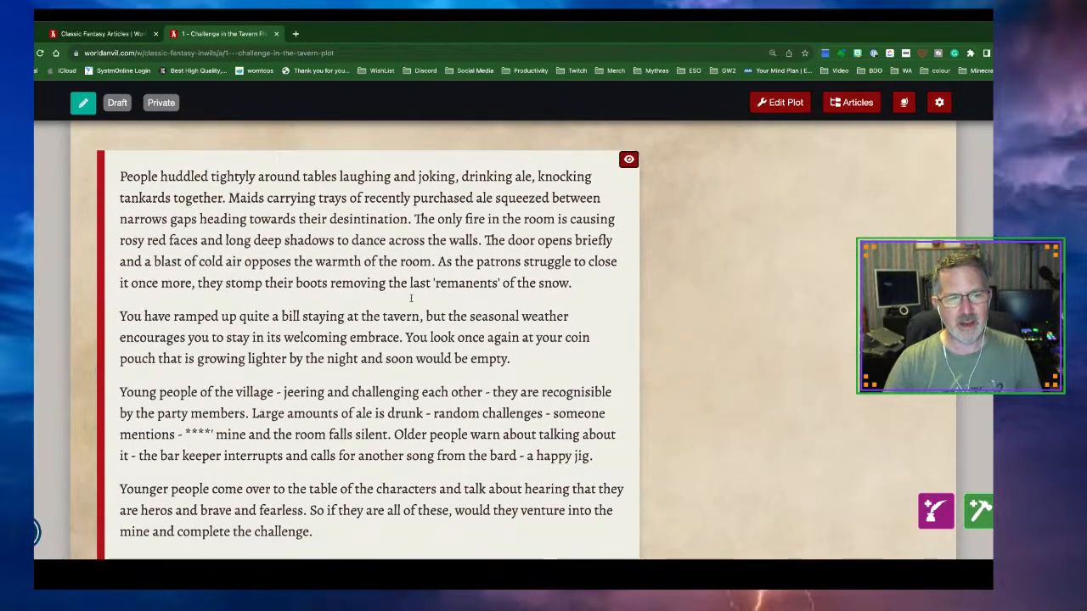
{"action": "scroll", "coordinate": [443, 393], "scroll_direction": "down", "scroll_amount": 3}
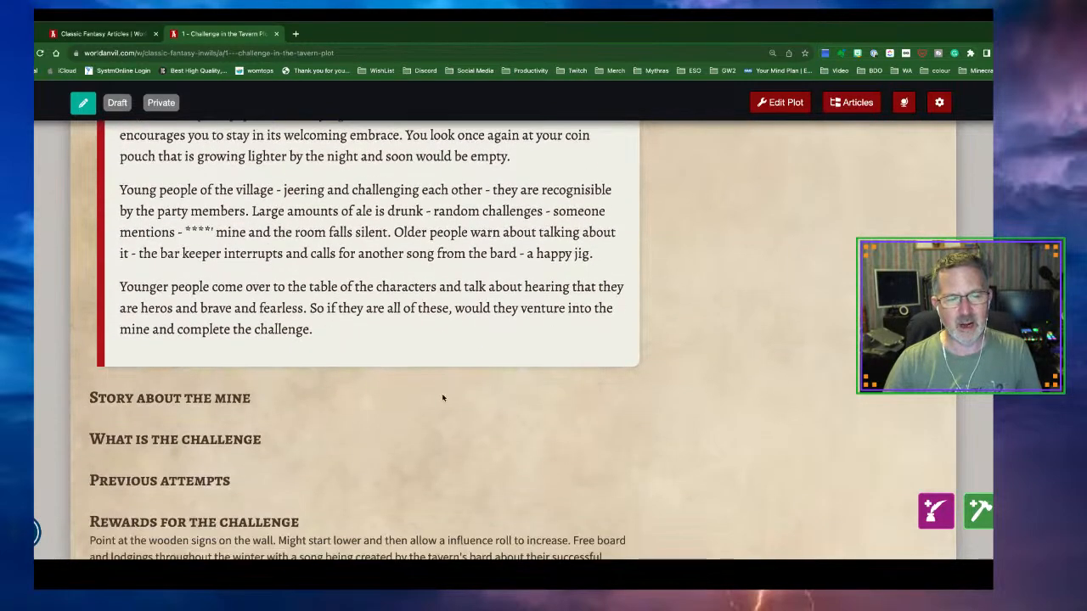
{"action": "scroll", "coordinate": [441, 397], "scroll_direction": "down", "scroll_amount": 5}
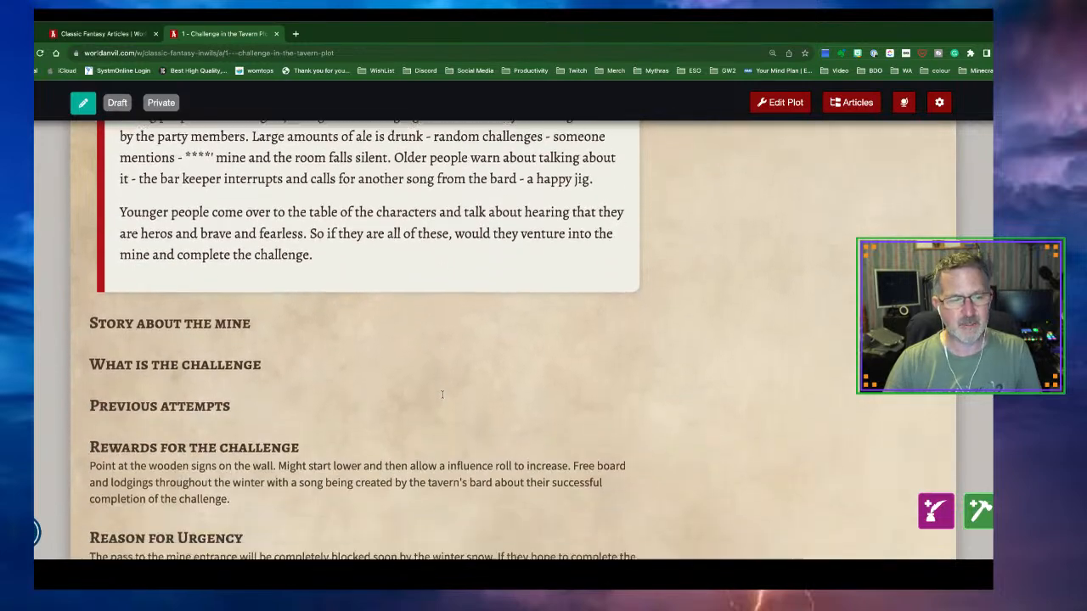
{"action": "scroll", "coordinate": [441, 396], "scroll_direction": "down", "scroll_amount": 1}
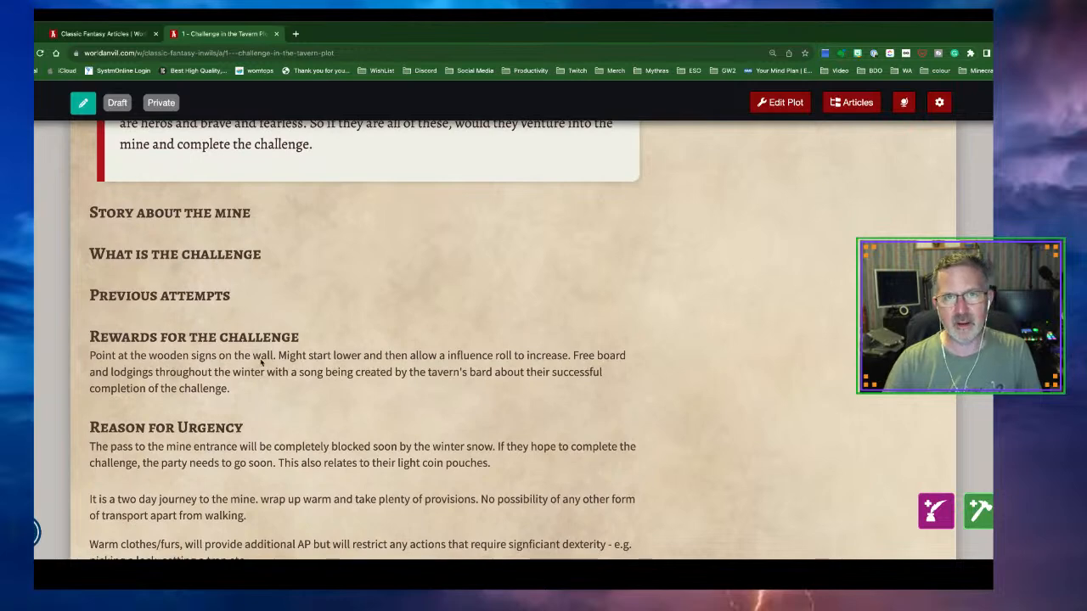
{"action": "scroll", "coordinate": [252, 371], "scroll_direction": "down", "scroll_amount": 3}
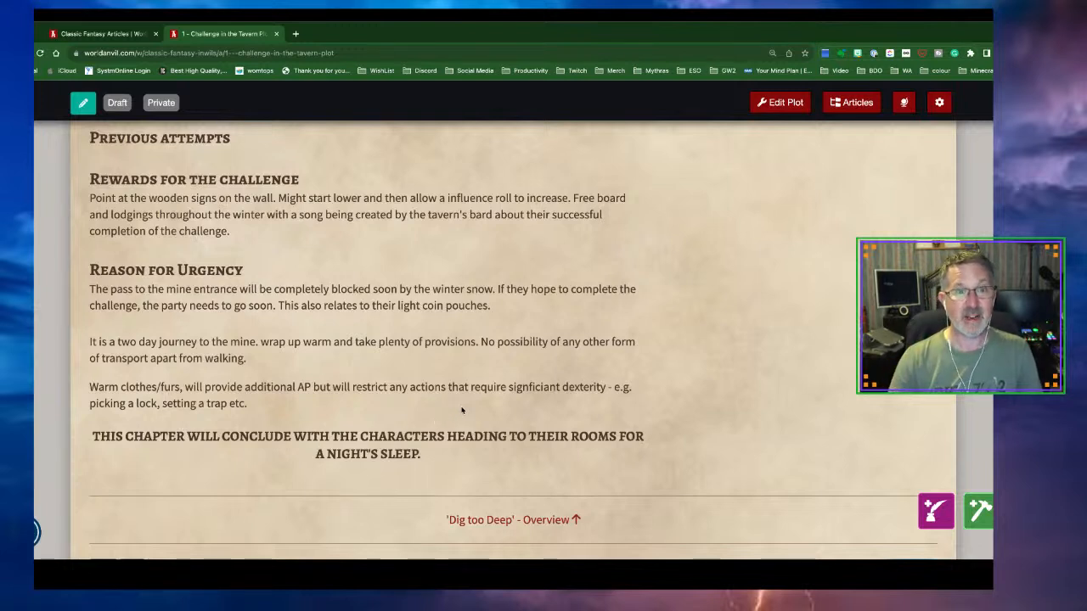
{"action": "left_click", "coordinate": [548, 522]}
{"action": "scroll", "coordinate": [547, 509], "scroll_direction": "down", "scroll_amount": 1}
{"action": "scroll", "coordinate": [548, 495], "scroll_direction": "down", "scroll_amount": 15}
{"action": "scroll", "coordinate": [547, 492], "scroll_direction": "down", "scroll_amount": 2}
Open the '2 - Encounter with a shady person' plot and read through it
{"action": "left_click", "coordinate": [466, 196]}
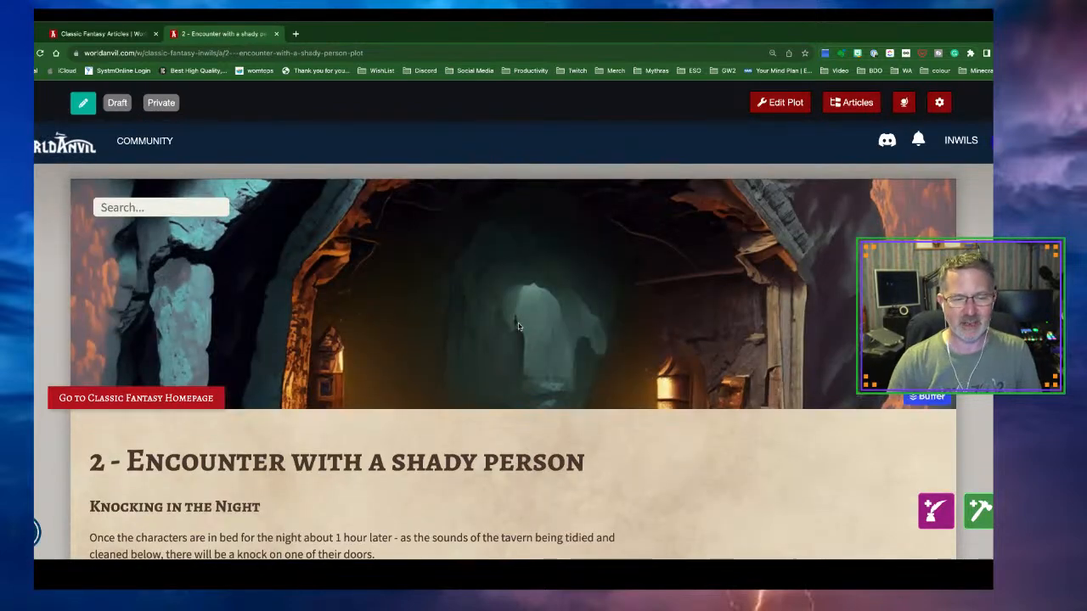
{"action": "scroll", "coordinate": [518, 326], "scroll_direction": "down", "scroll_amount": 5}
{"action": "scroll", "coordinate": [518, 326], "scroll_direction": "down", "scroll_amount": 2}
{"action": "scroll", "coordinate": [518, 326], "scroll_direction": "up", "scroll_amount": 3}
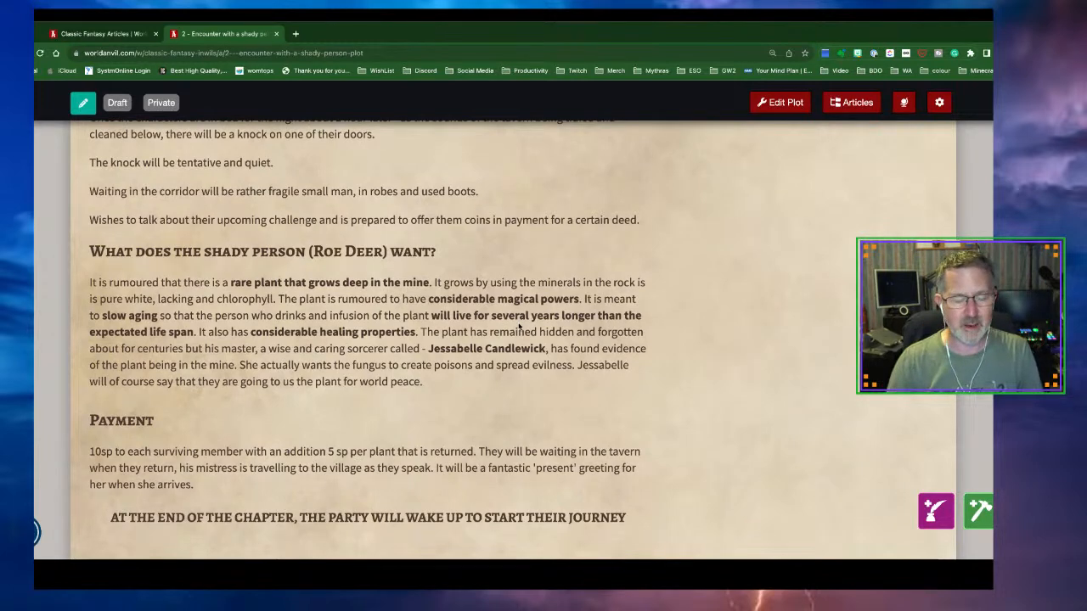
{"action": "scroll", "coordinate": [520, 326], "scroll_direction": "down", "scroll_amount": 3}
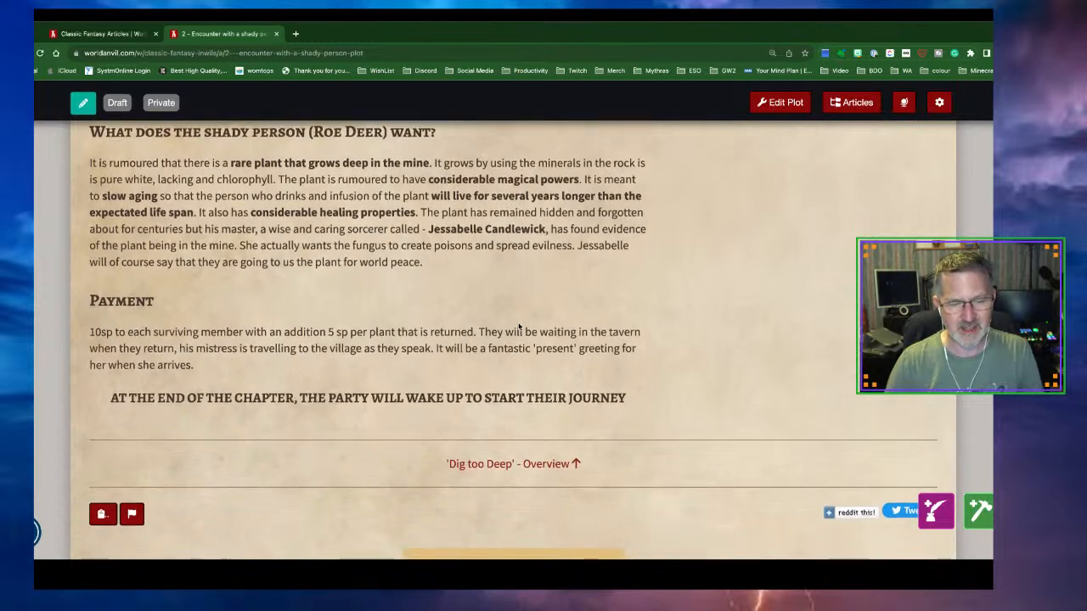
Go from the 'Dig too Deep' overview to '3 - Journey to the Mine', then back to the articles list
{"action": "left_click", "coordinate": [507, 451]}
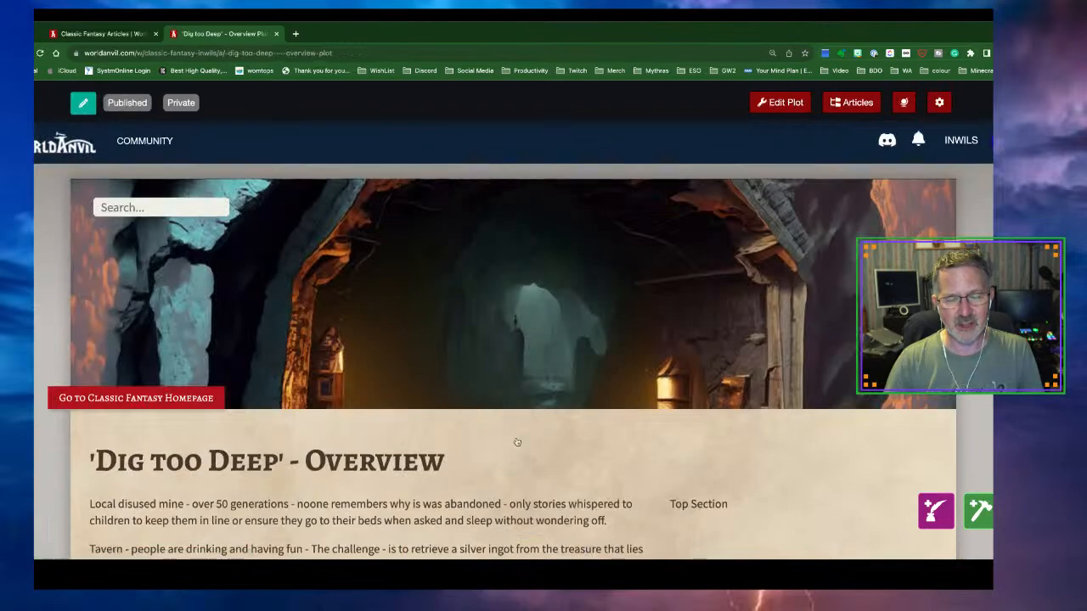
{"action": "scroll", "coordinate": [517, 437], "scroll_direction": "down", "scroll_amount": 15}
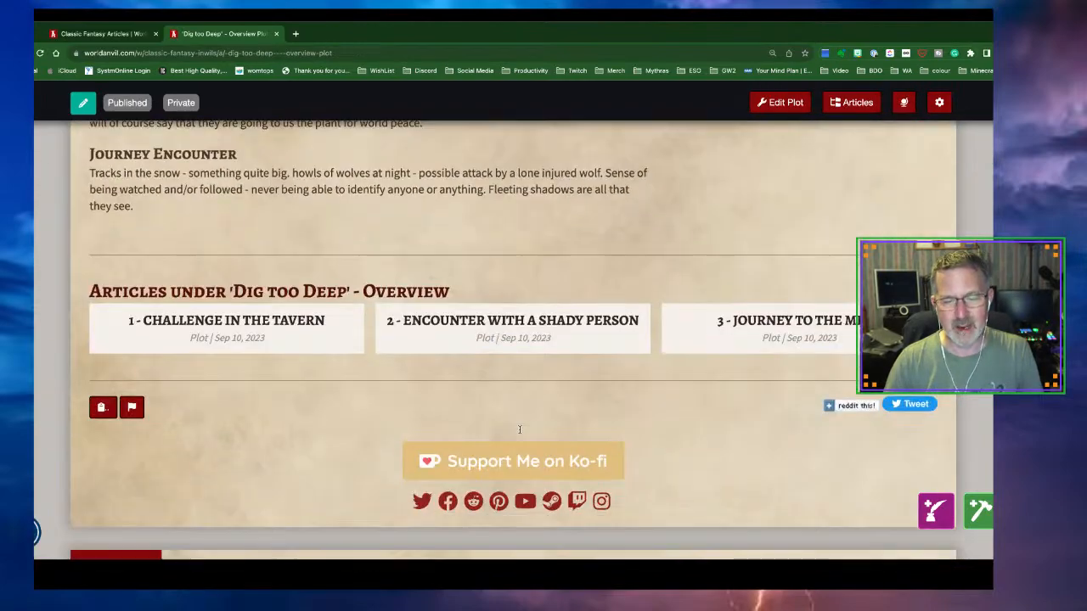
{"action": "left_click", "coordinate": [802, 333]}
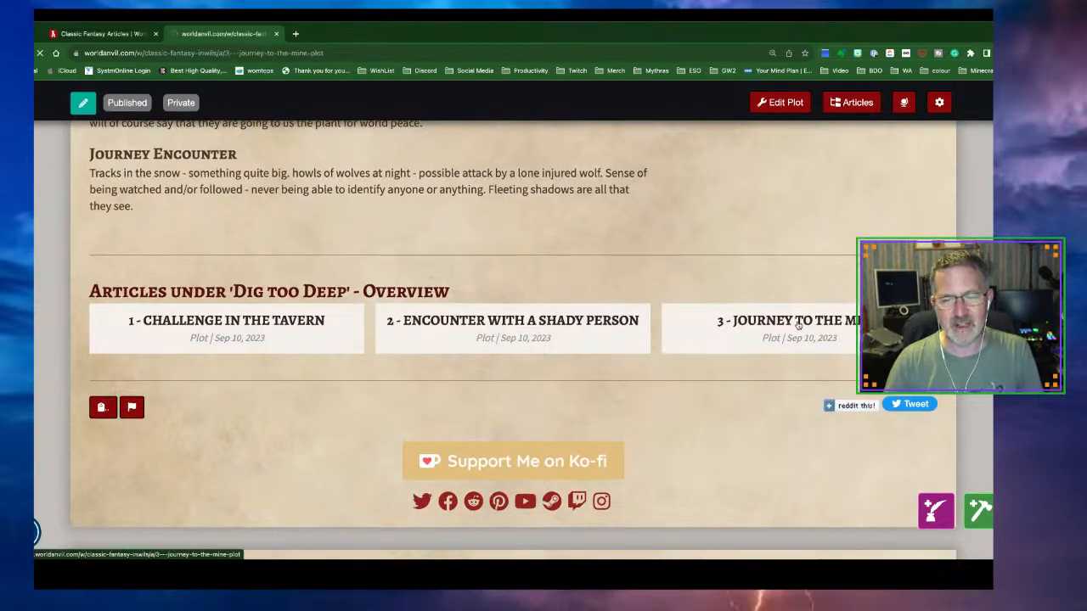
{"action": "scroll", "coordinate": [748, 357], "scroll_direction": "down", "scroll_amount": 3}
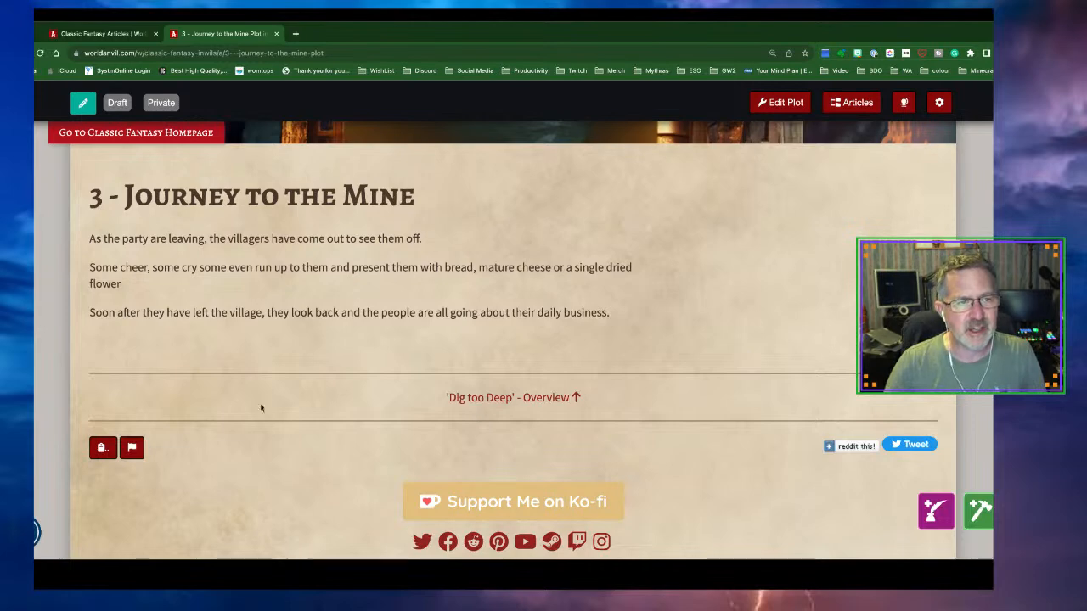
{"action": "left_click", "coordinate": [95, 38]}
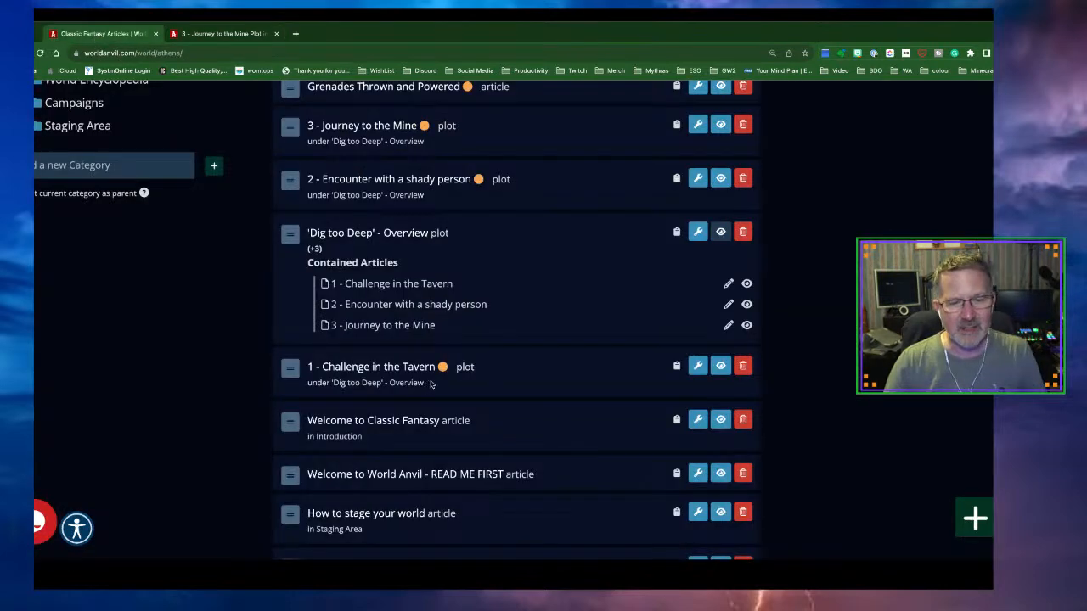
Open the overview's editor in a new tab, moving the Journey to the Mine tab after it
{"action": "right_click", "coordinate": [369, 239]}
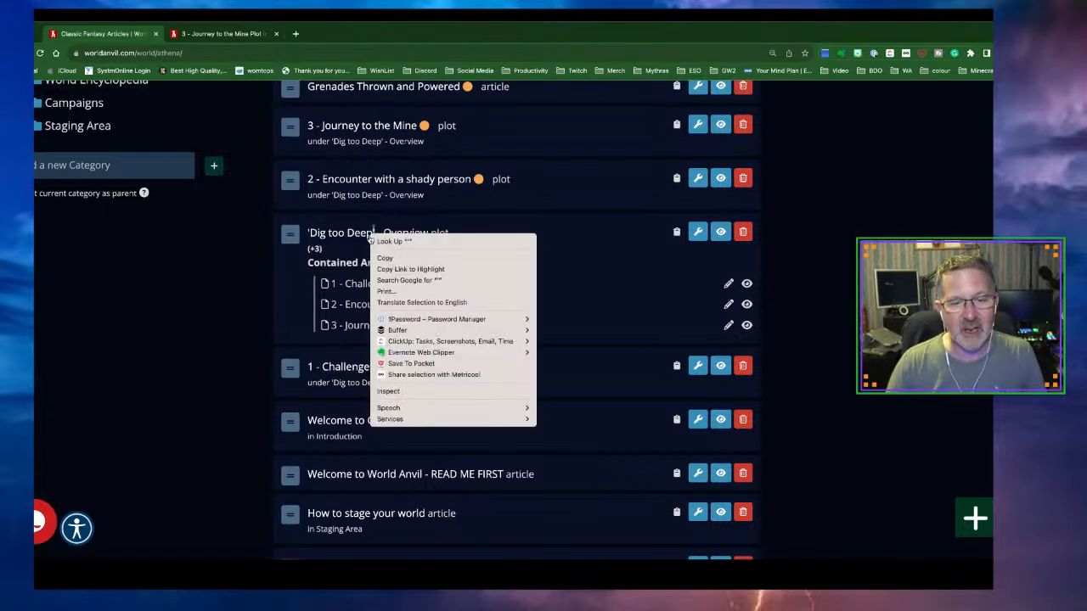
{"action": "left_click", "coordinate": [590, 273]}
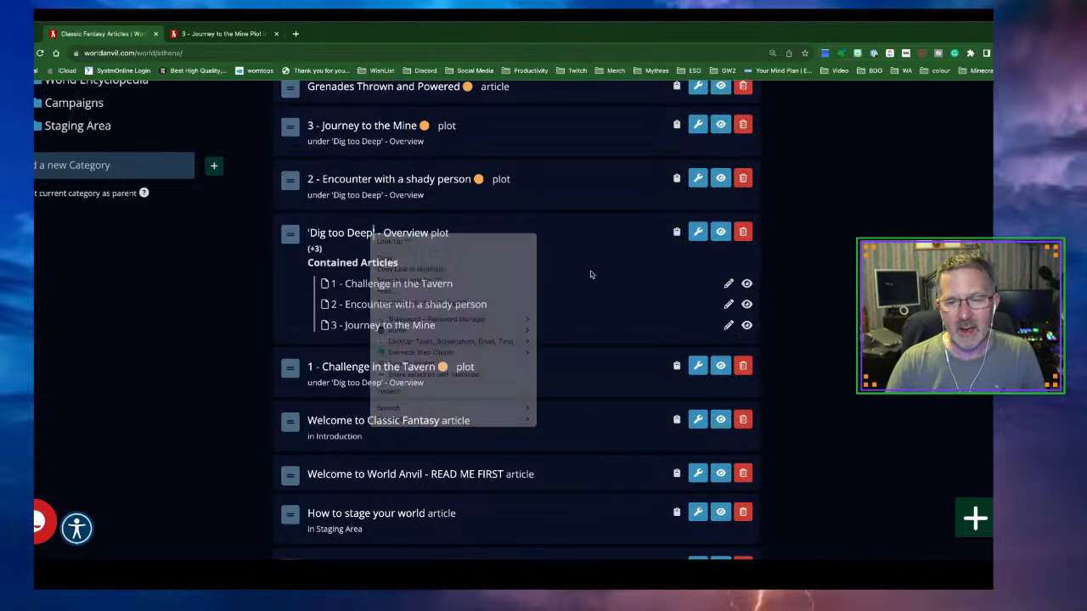
{"action": "right_click", "coordinate": [695, 237]}
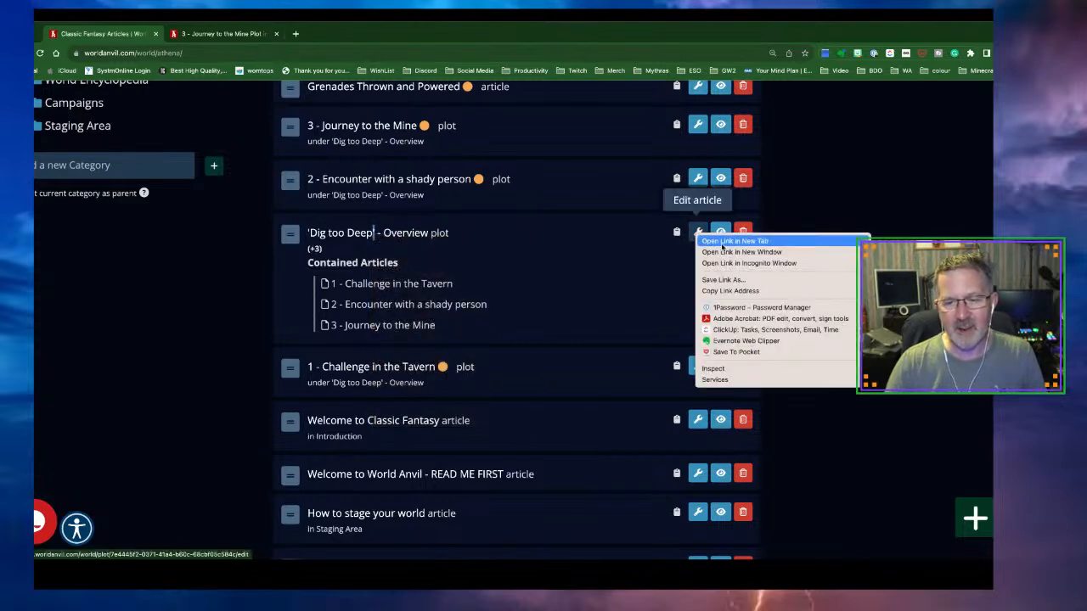
{"action": "left_click", "coordinate": [722, 244]}
{"action": "left_click_drag", "start_coordinate": [222, 33], "coordinate": [391, 41]}
Look over the 'Dig too Deep' overview editor, then return to the articles list
{"action": "left_click", "coordinate": [221, 33]}
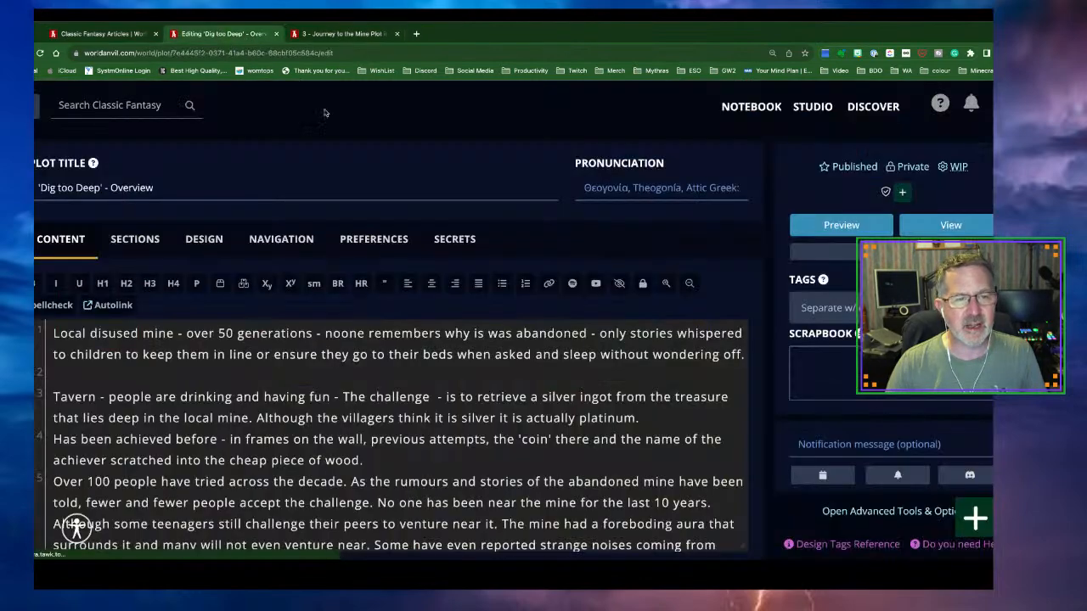
{"action": "scroll", "coordinate": [452, 320], "scroll_direction": "down", "scroll_amount": 2}
{"action": "scroll", "coordinate": [453, 320], "scroll_direction": "down", "scroll_amount": 5}
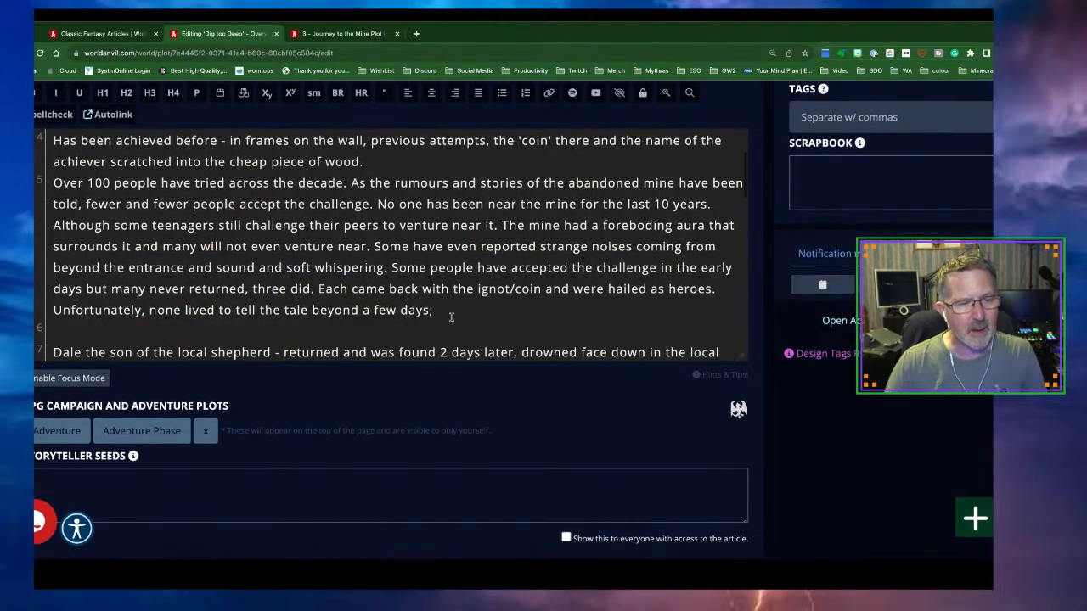
{"action": "scroll", "coordinate": [452, 317], "scroll_direction": "down", "scroll_amount": 6}
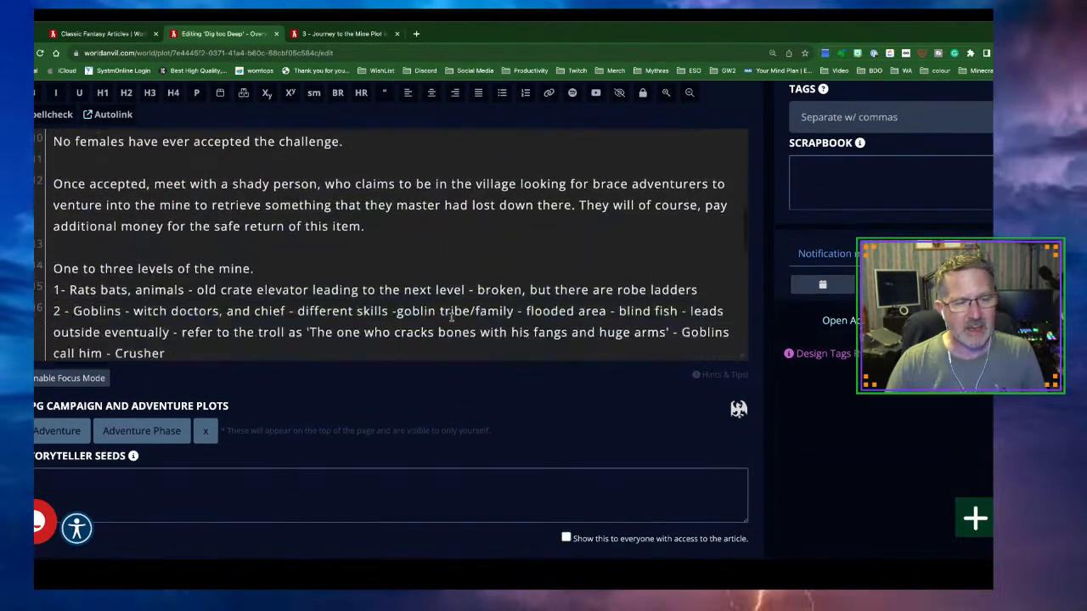
{"action": "scroll", "coordinate": [452, 317], "scroll_direction": "down", "scroll_amount": 5}
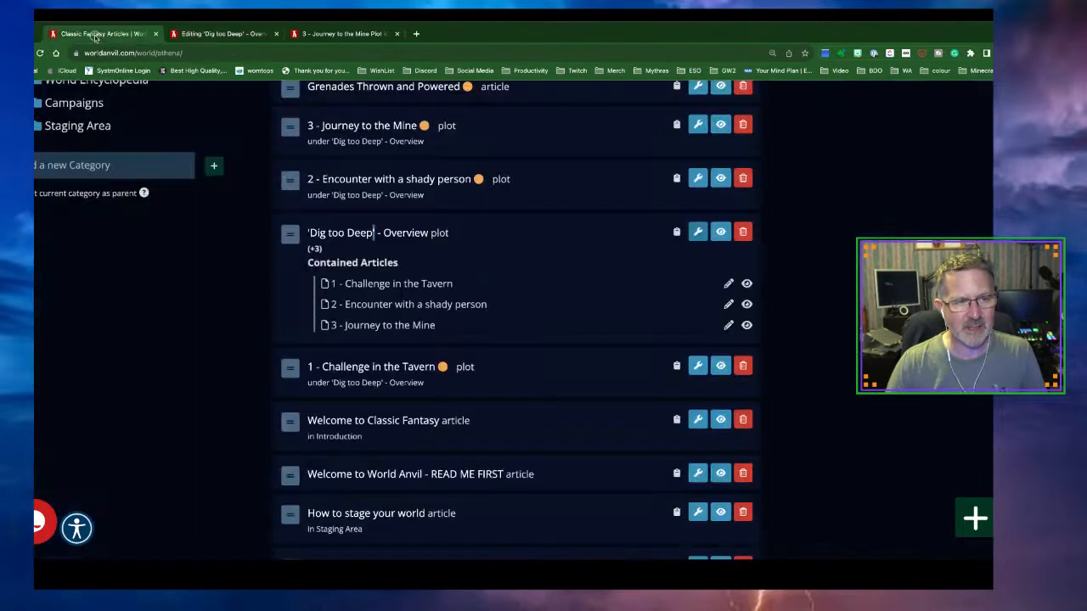
{"action": "left_click", "coordinate": [98, 36]}
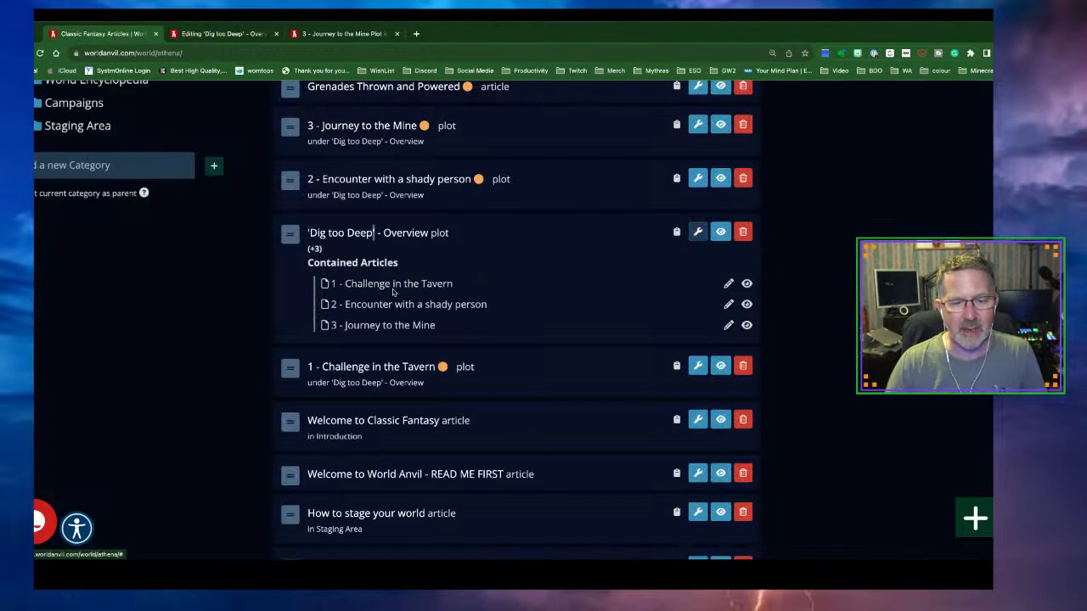
Open the '1 - Challenge in the Tavern' editor in a new tab and scroll through it
{"action": "right_click", "coordinate": [728, 286]}
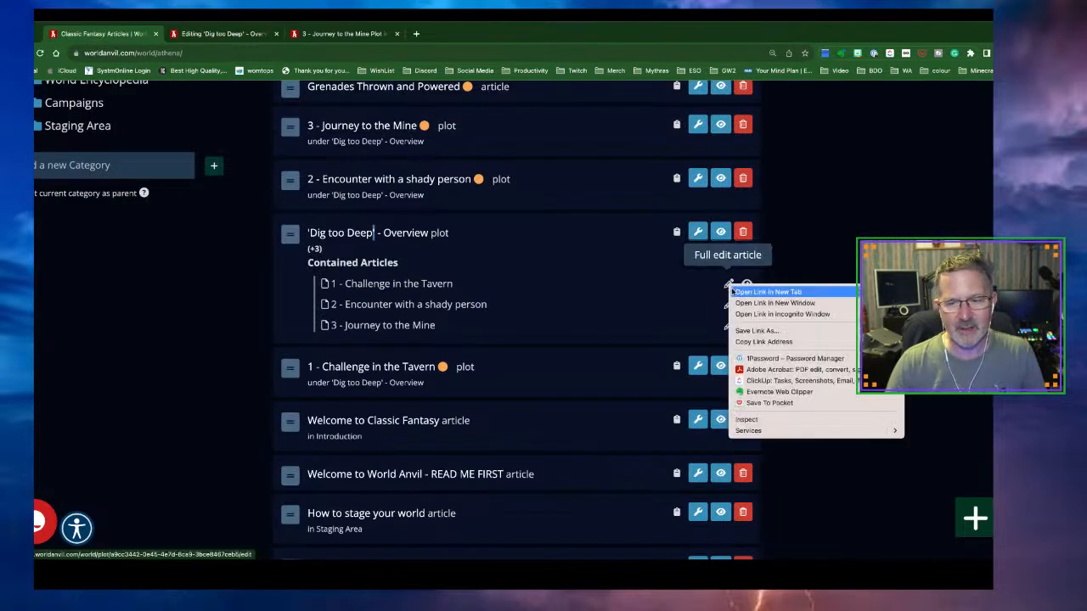
{"action": "left_click", "coordinate": [735, 290]}
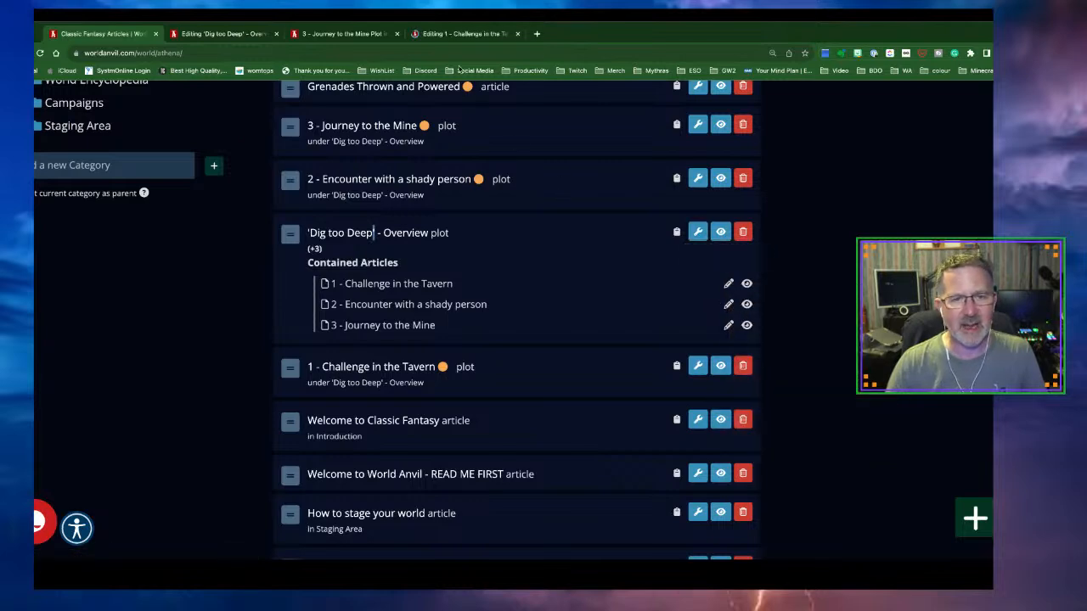
{"action": "left_click", "coordinate": [442, 35]}
{"action": "scroll", "coordinate": [475, 331], "scroll_direction": "down", "scroll_amount": 3}
{"action": "scroll", "coordinate": [475, 330], "scroll_direction": "down", "scroll_amount": 8}
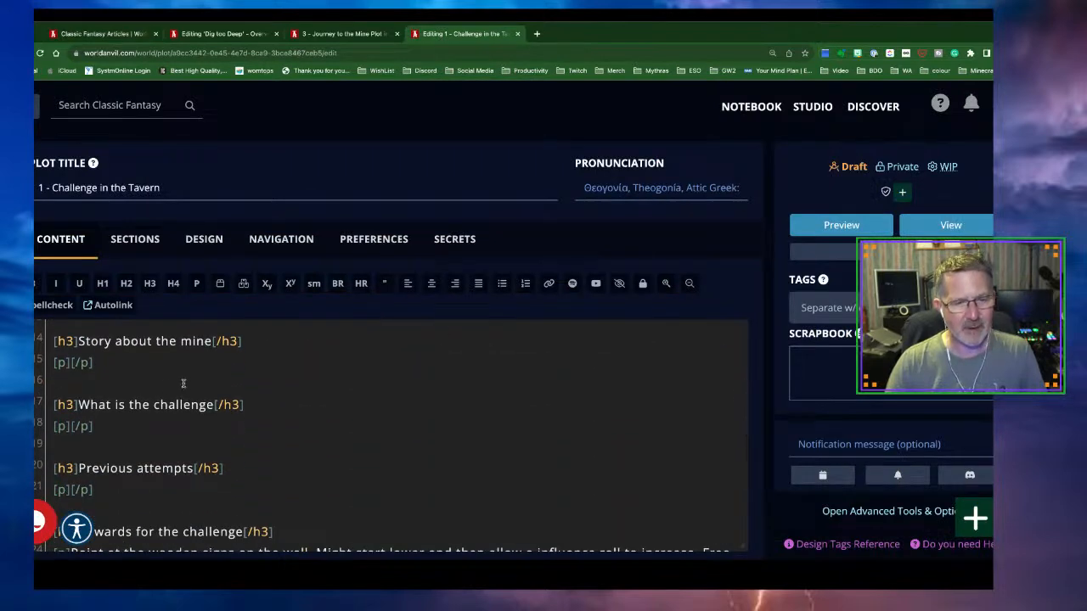
{"action": "scroll", "coordinate": [186, 385], "scroll_direction": "down", "scroll_amount": 1}
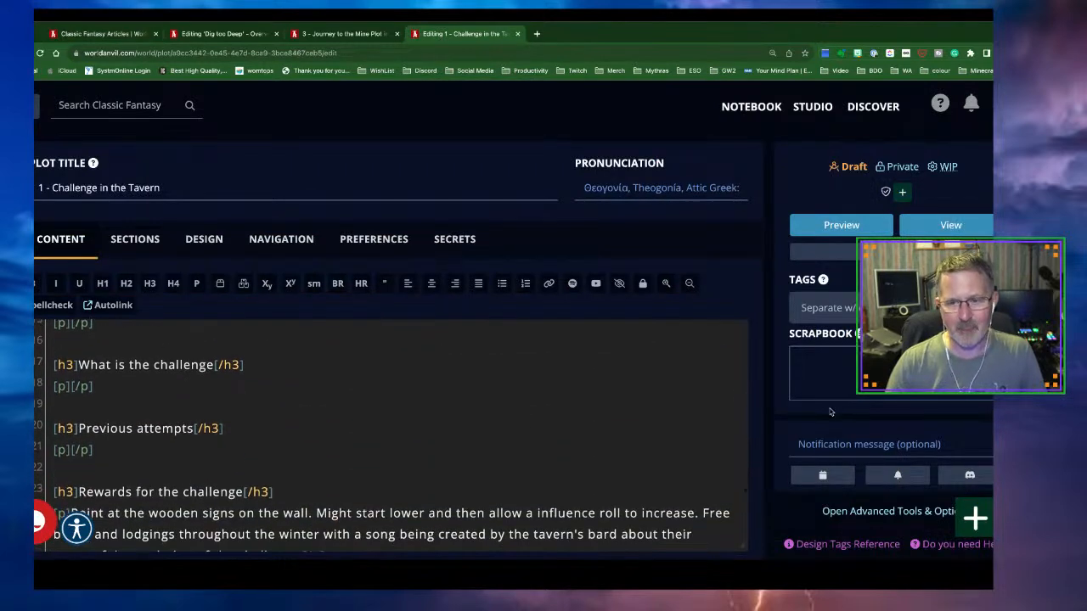
{"action": "scroll", "coordinate": [831, 412], "scroll_direction": "down", "scroll_amount": 3}
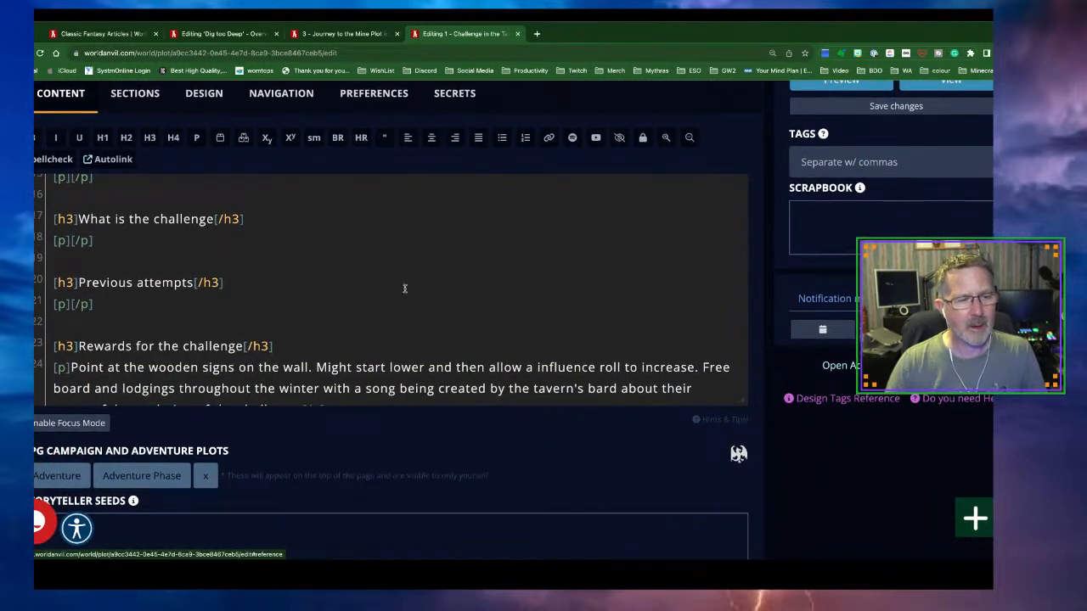
{"action": "scroll", "coordinate": [379, 277], "scroll_direction": "up", "scroll_amount": 2}
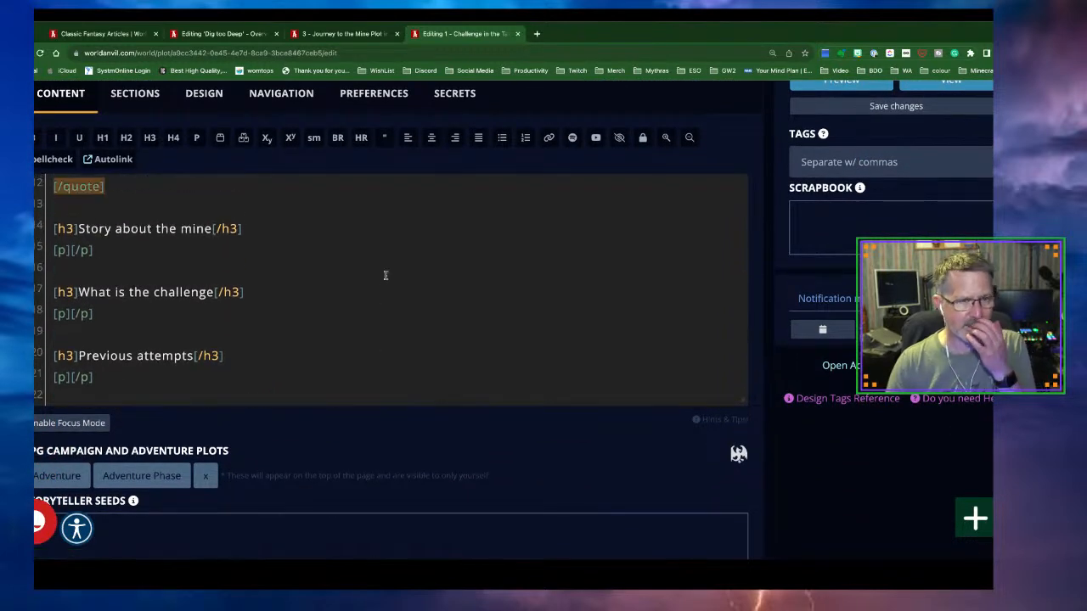
In the overview editor, select the paragraph about over 100 past attempts
{"action": "left_click", "coordinate": [225, 35]}
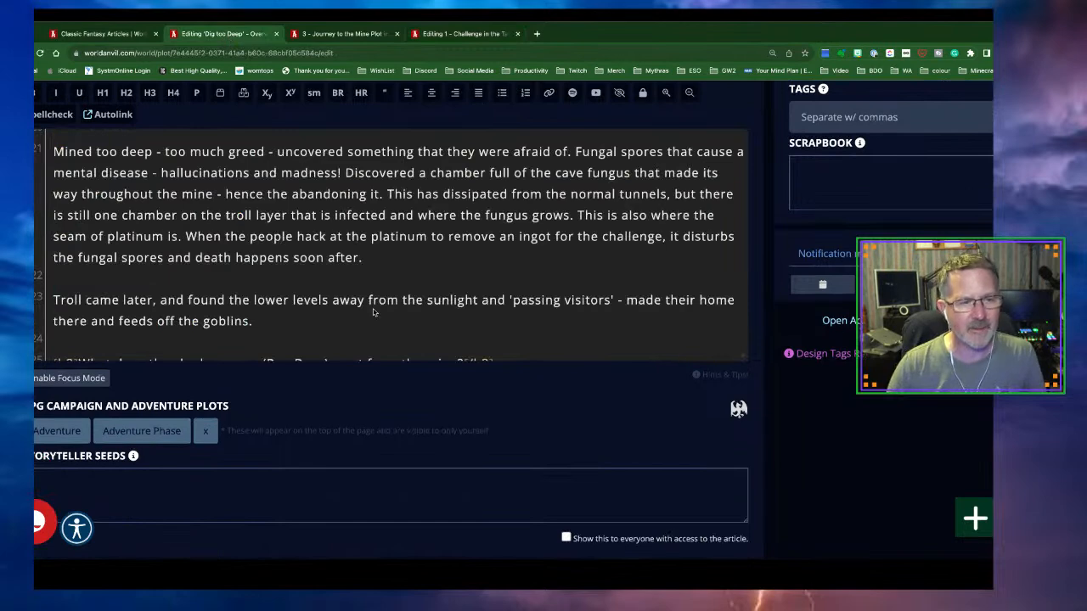
{"action": "scroll", "coordinate": [328, 277], "scroll_direction": "up", "scroll_amount": 2}
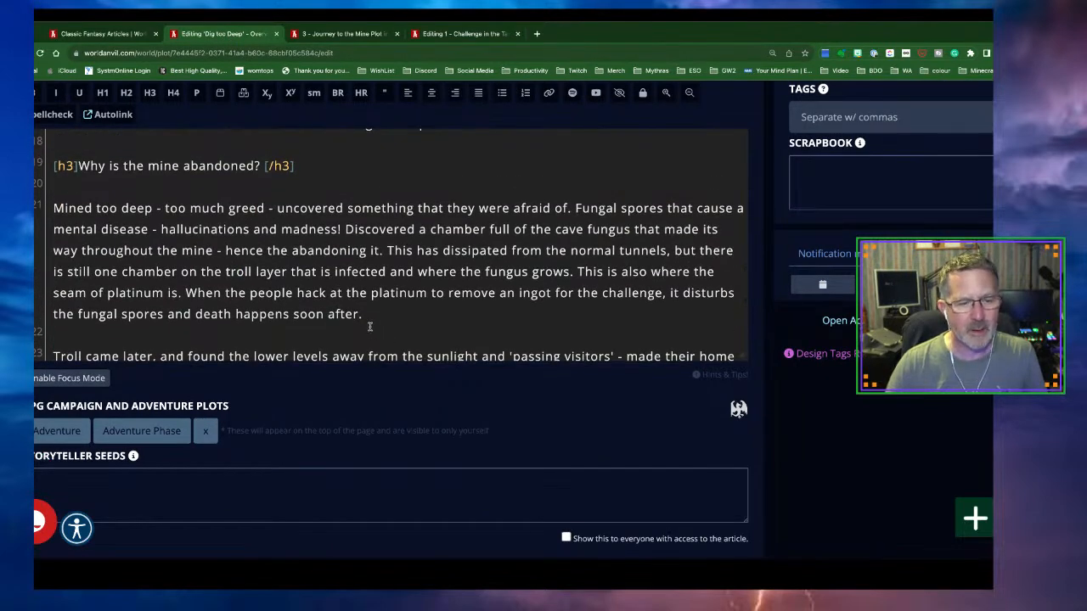
{"action": "scroll", "coordinate": [369, 327], "scroll_direction": "down", "scroll_amount": 5}
{"action": "scroll", "coordinate": [369, 327], "scroll_direction": "down", "scroll_amount": 2}
{"action": "scroll", "coordinate": [370, 327], "scroll_direction": "up", "scroll_amount": 5}
{"action": "scroll", "coordinate": [372, 327], "scroll_direction": "up", "scroll_amount": 8}
{"action": "scroll", "coordinate": [370, 327], "scroll_direction": "up", "scroll_amount": 8}
{"action": "scroll", "coordinate": [369, 327], "scroll_direction": "up", "scroll_amount": 8}
{"action": "scroll", "coordinate": [370, 327], "scroll_direction": "up", "scroll_amount": 2}
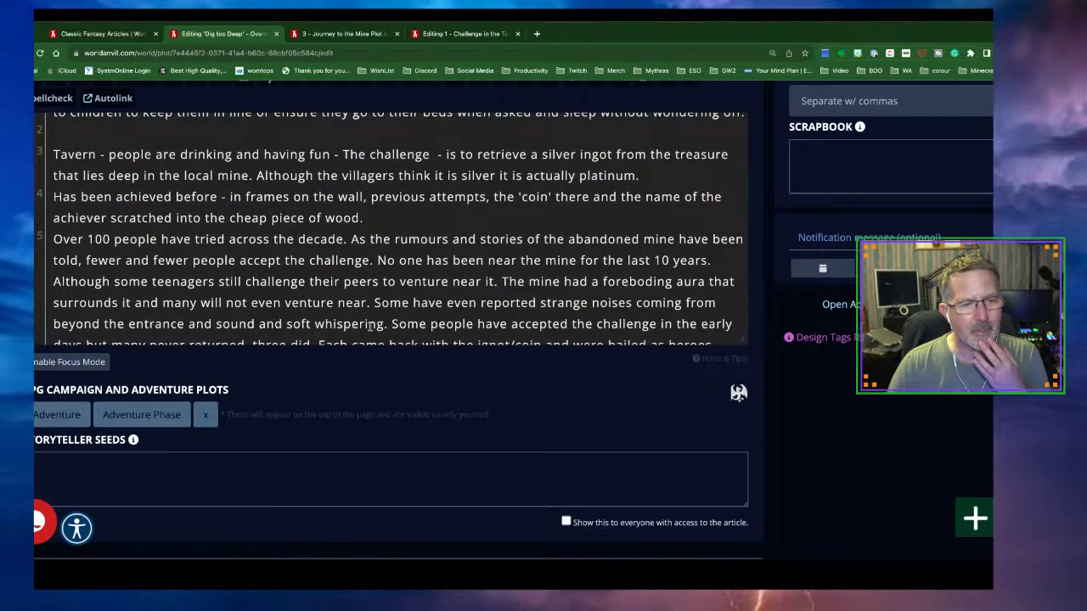
{"action": "scroll", "coordinate": [369, 327], "scroll_direction": "down", "scroll_amount": 3}
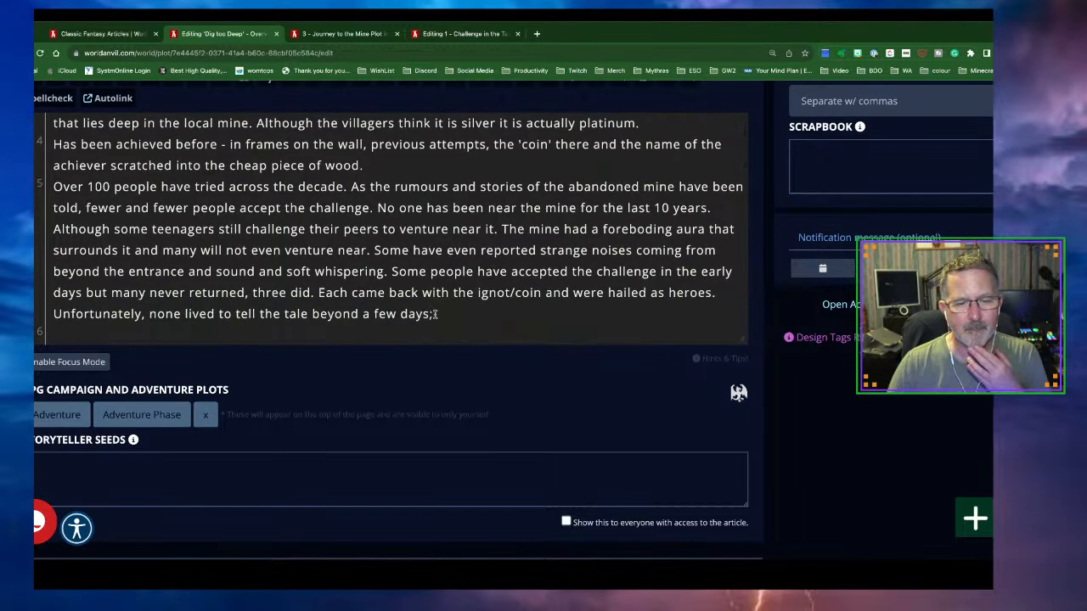
{"action": "scroll", "coordinate": [436, 314], "scroll_direction": "down", "scroll_amount": 2}
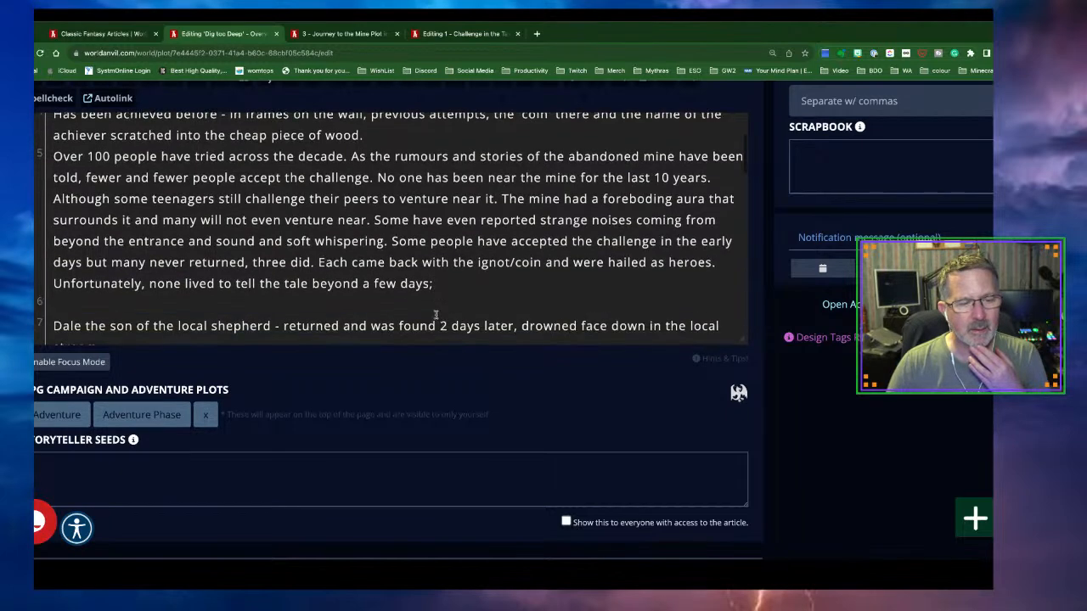
{"action": "left_click_drag", "start_coordinate": [434, 283], "coordinate": [51, 156]}
{"action": "key", "text": "ctrl+c"}
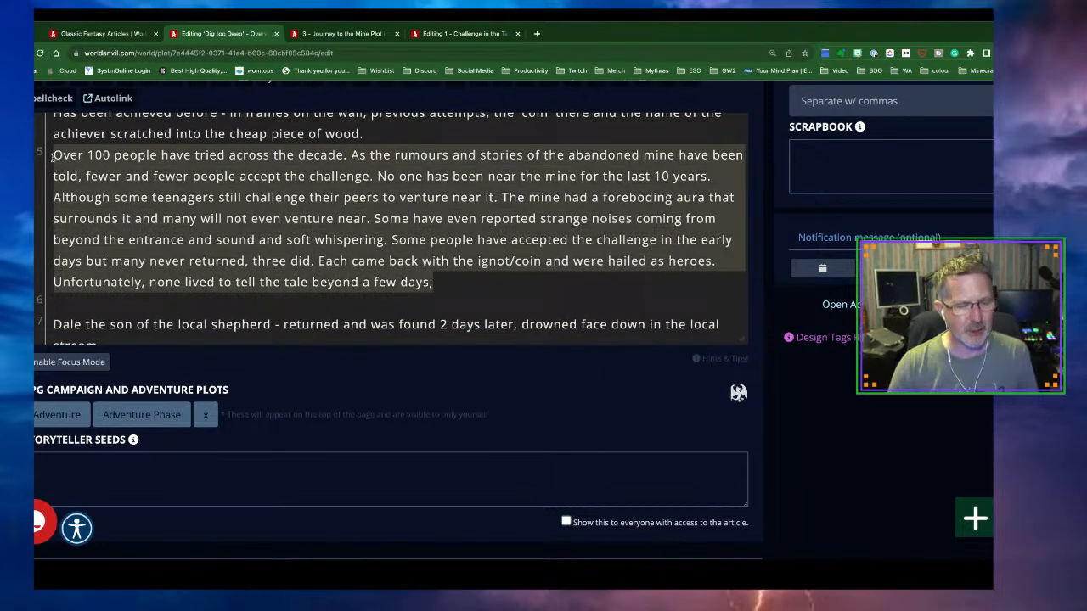
{"action": "scroll", "coordinate": [53, 157], "scroll_direction": "up", "scroll_amount": 1}
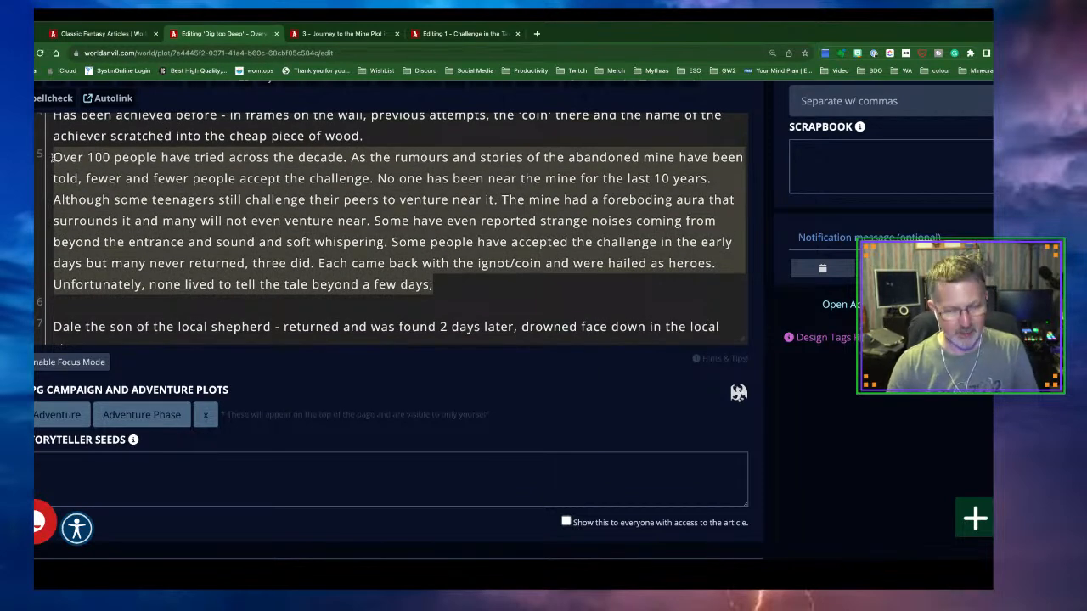
{"action": "scroll", "coordinate": [53, 157], "scroll_direction": "down", "scroll_amount": 1}
Paste the copied paragraph under 'What is the challenge' in the tavern plot
{"action": "left_click", "coordinate": [443, 36]}
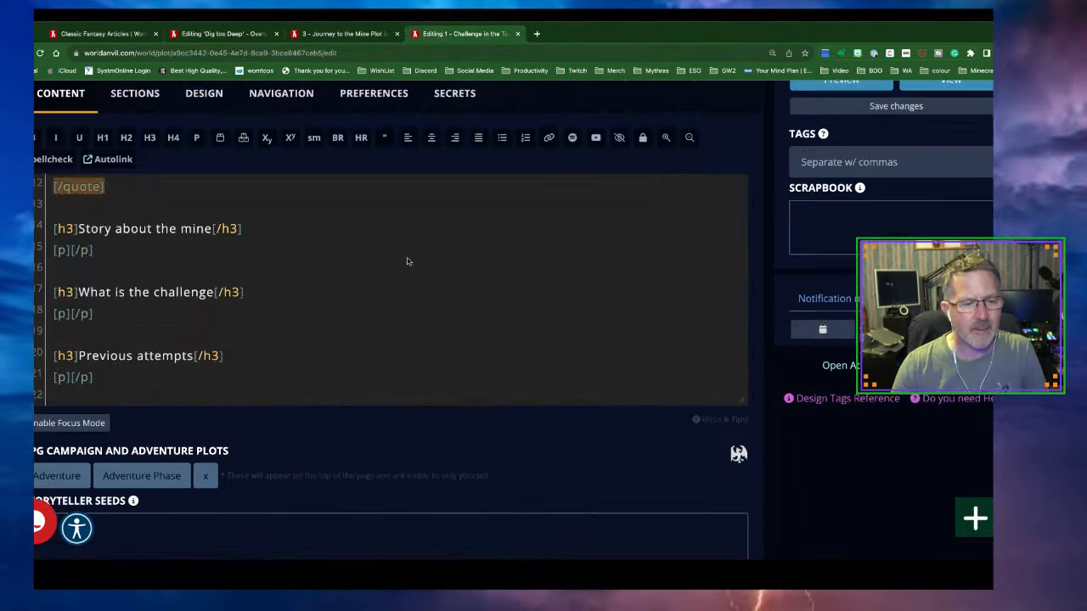
{"action": "left_click", "coordinate": [69, 313]}
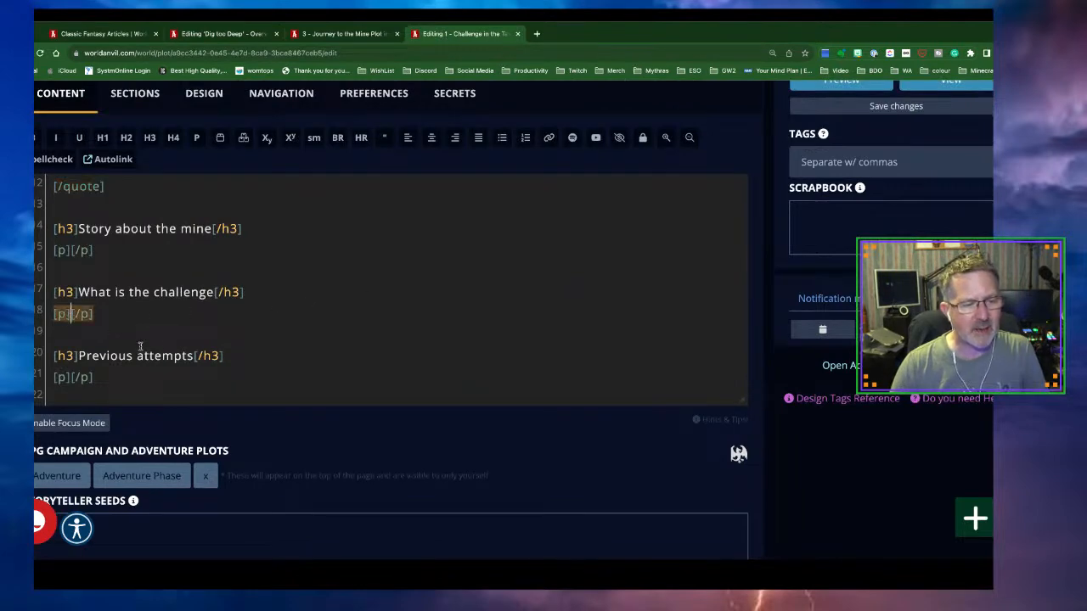
{"action": "key", "text": "ctrl+v"}
{"action": "scroll", "coordinate": [264, 350], "scroll_direction": "down", "scroll_amount": 1}
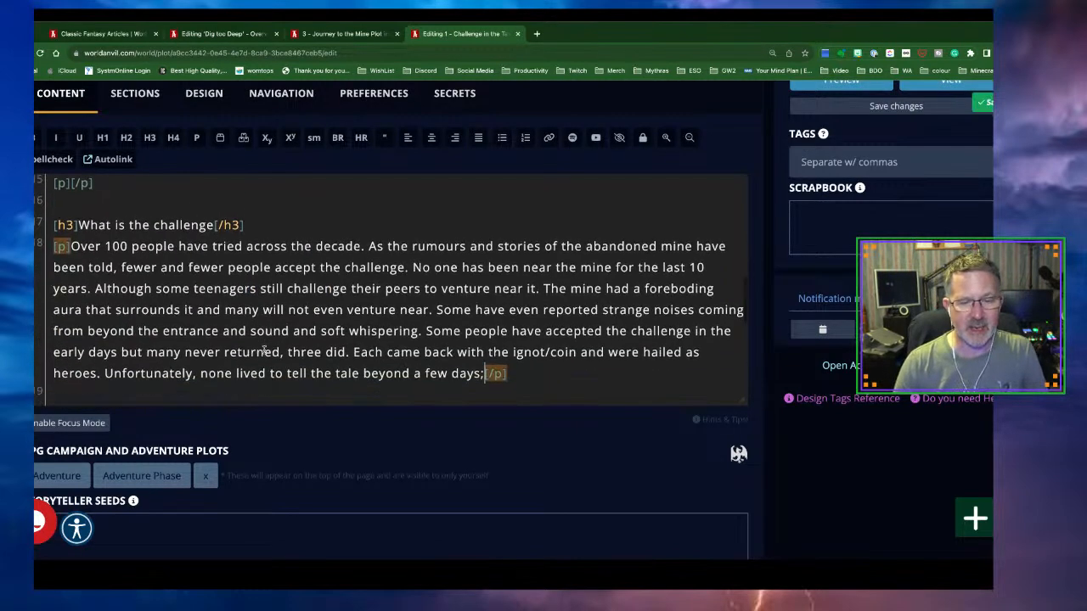
{"action": "scroll", "coordinate": [268, 310], "scroll_direction": "up", "scroll_amount": 1}
Select the whole 'Mined too deep' paragraph in the overview editor
{"action": "left_click", "coordinate": [194, 36]}
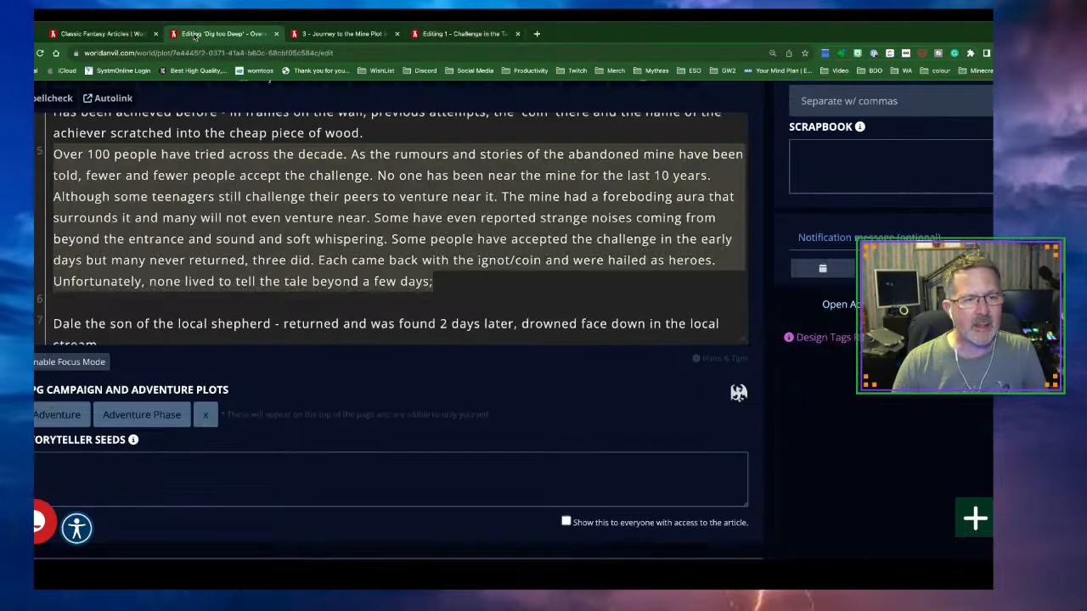
{"action": "scroll", "coordinate": [355, 277], "scroll_direction": "up", "scroll_amount": 1}
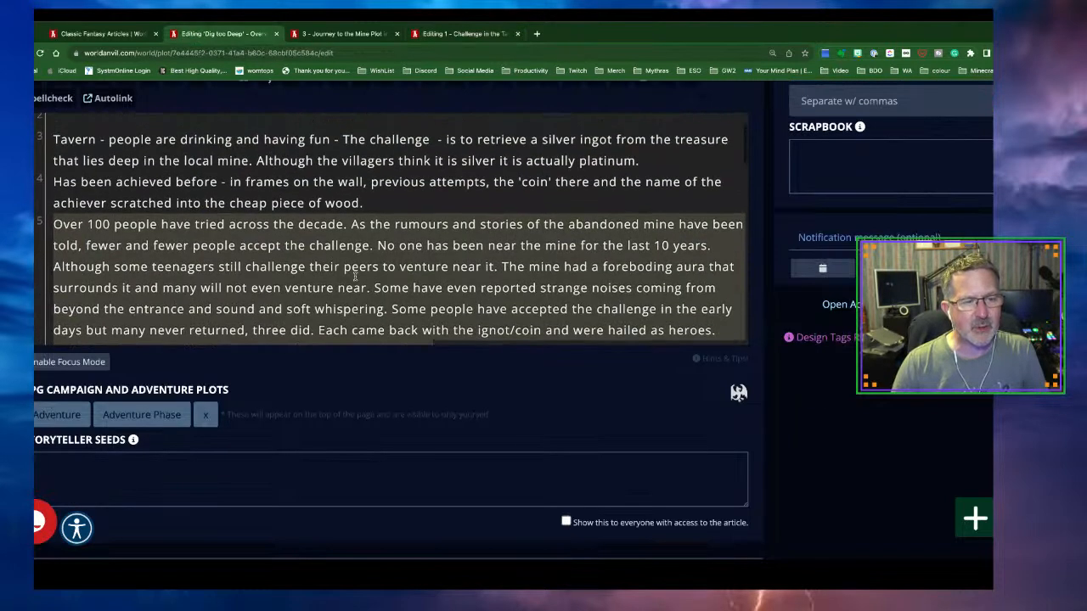
{"action": "scroll", "coordinate": [355, 277], "scroll_direction": "down", "scroll_amount": 8}
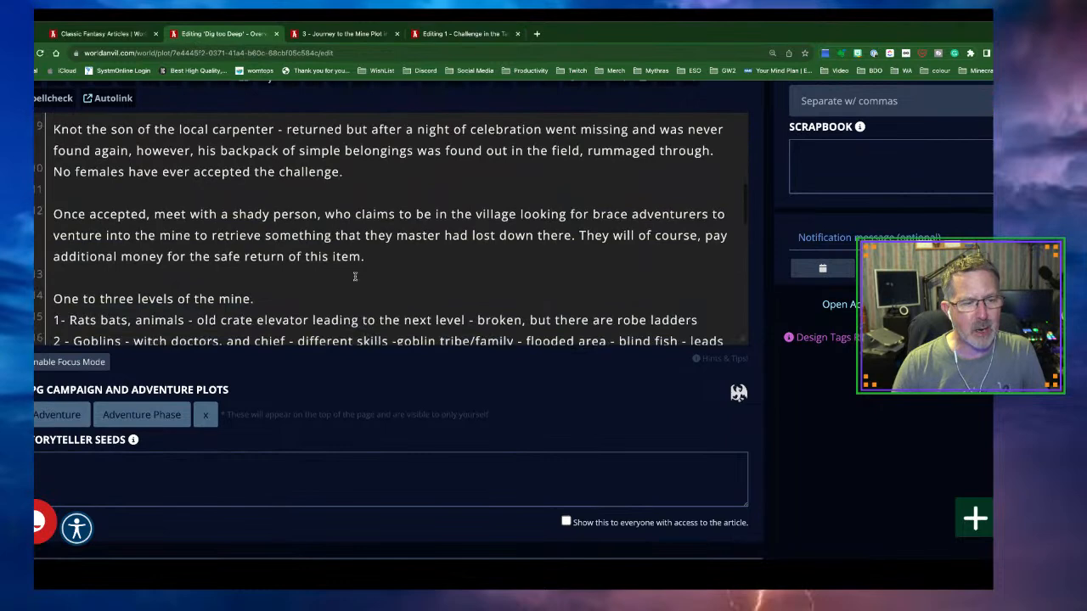
{"action": "scroll", "coordinate": [355, 277], "scroll_direction": "down", "scroll_amount": 1}
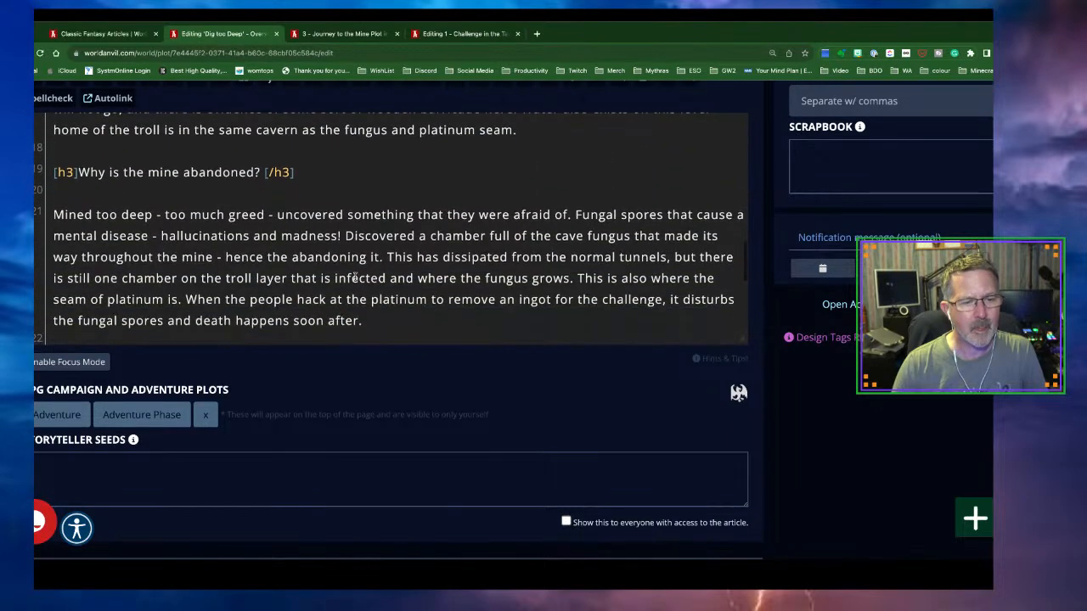
{"action": "scroll", "coordinate": [355, 277], "scroll_direction": "down", "scroll_amount": 1}
{"action": "scroll", "coordinate": [355, 276], "scroll_direction": "down", "scroll_amount": 1}
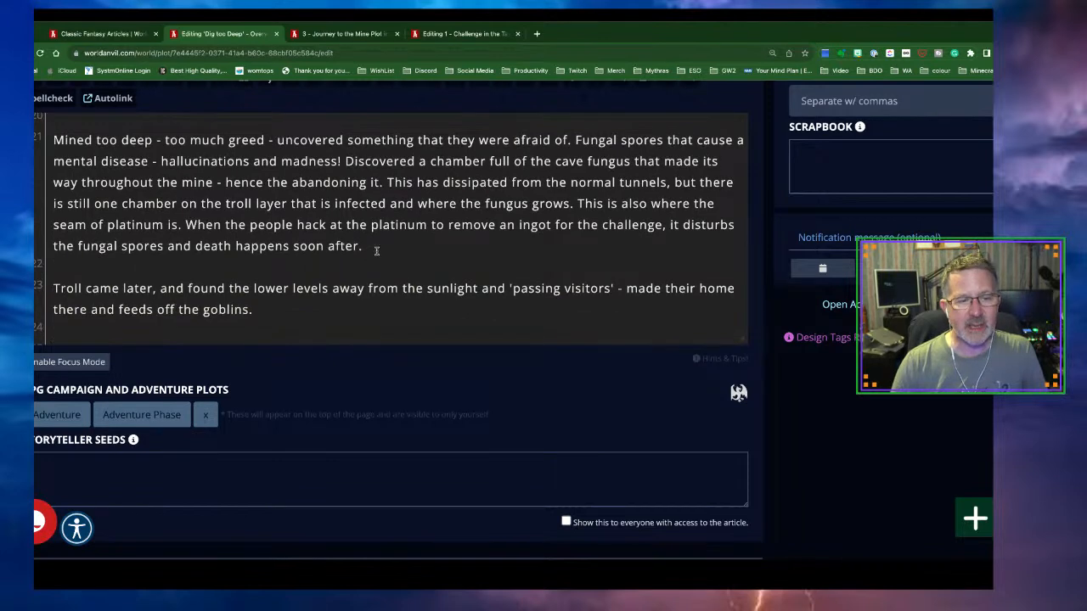
{"action": "left_click_drag", "start_coordinate": [365, 246], "coordinate": [58, 146]}
{"action": "key", "text": "ctrl+c"}
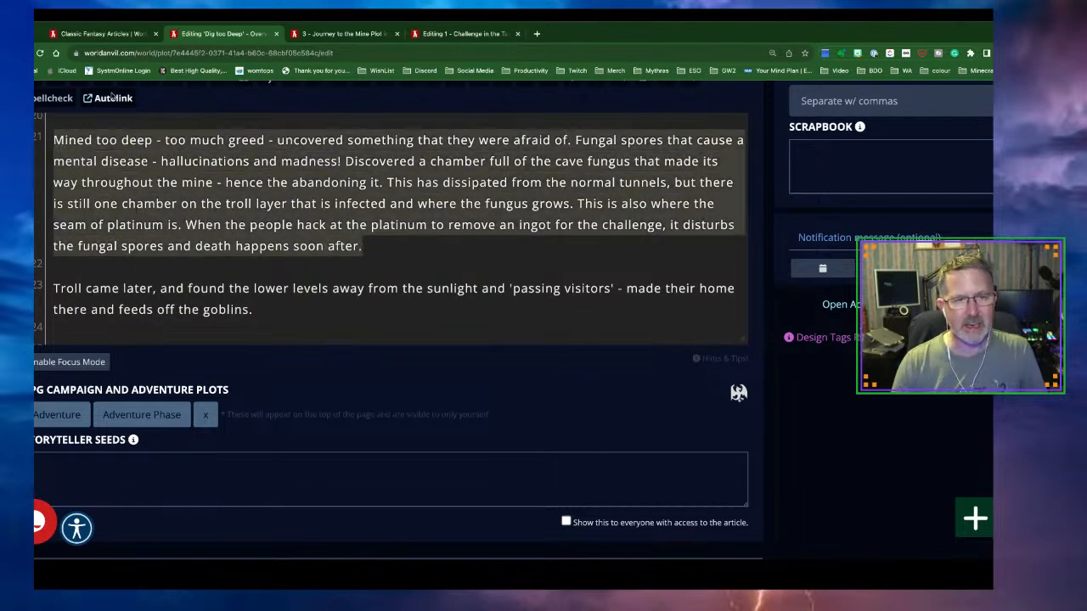
Paste the mine-abandonment paragraph into the empty 'Story about the mine' paragraph
{"action": "left_click", "coordinate": [495, 33]}
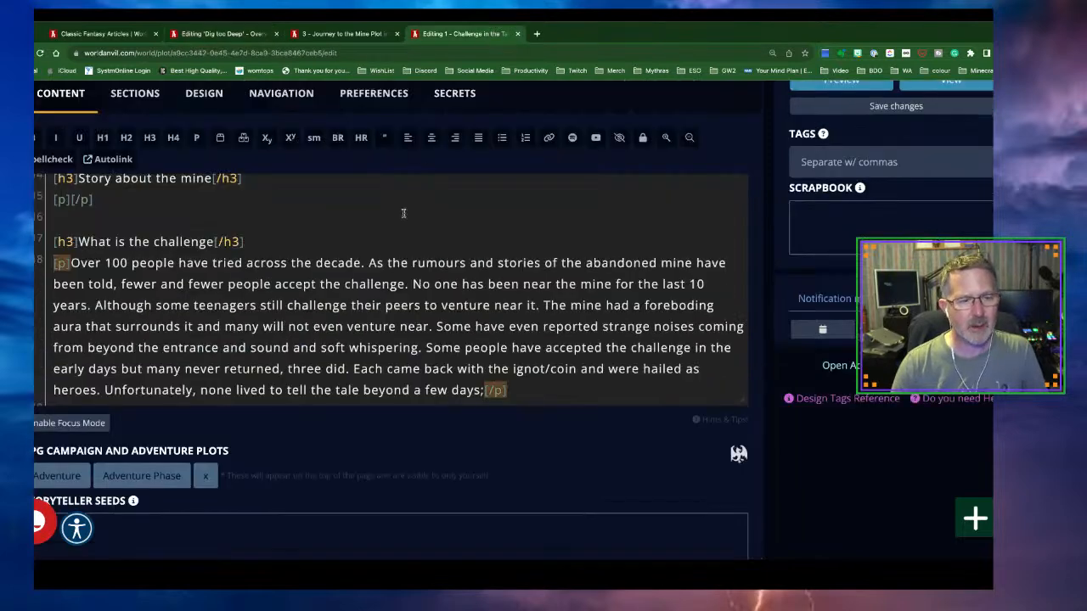
{"action": "scroll", "coordinate": [158, 324], "scroll_direction": "down", "scroll_amount": 3}
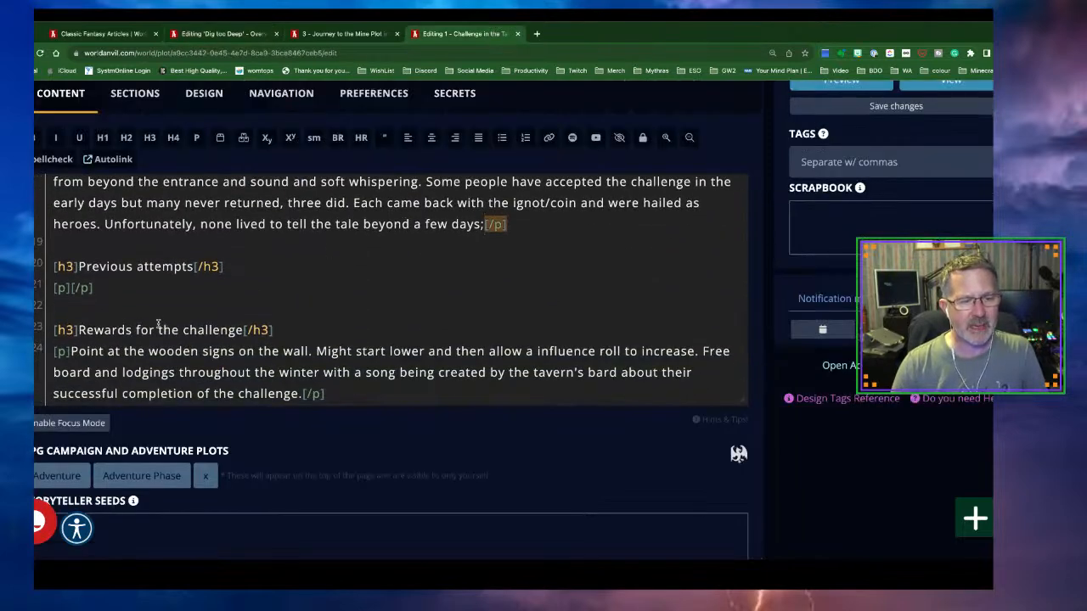
{"action": "scroll", "coordinate": [158, 324], "scroll_direction": "up", "scroll_amount": 4}
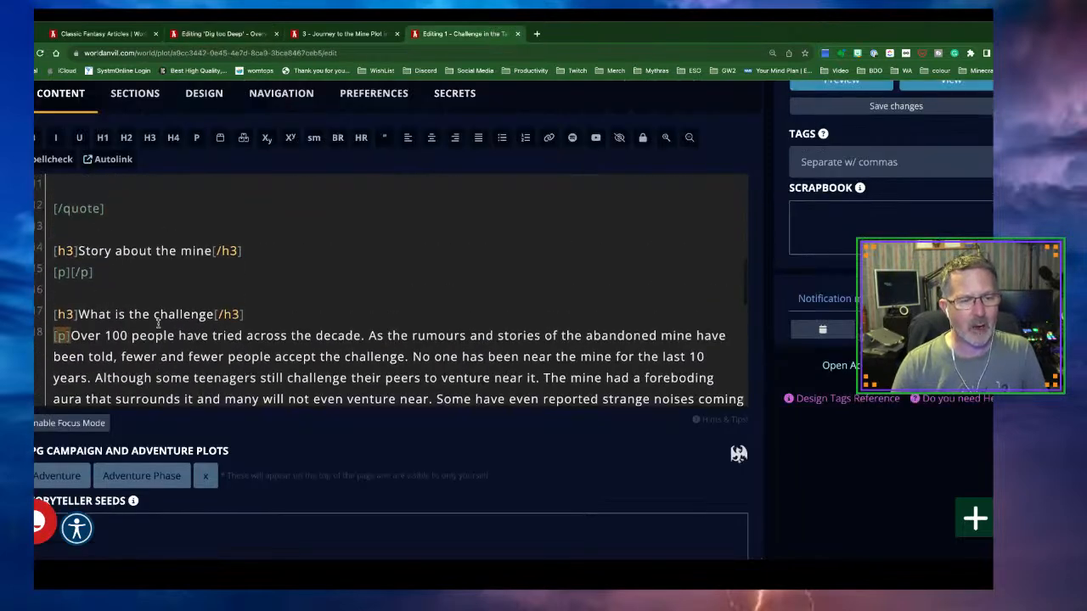
{"action": "left_click", "coordinate": [68, 271]}
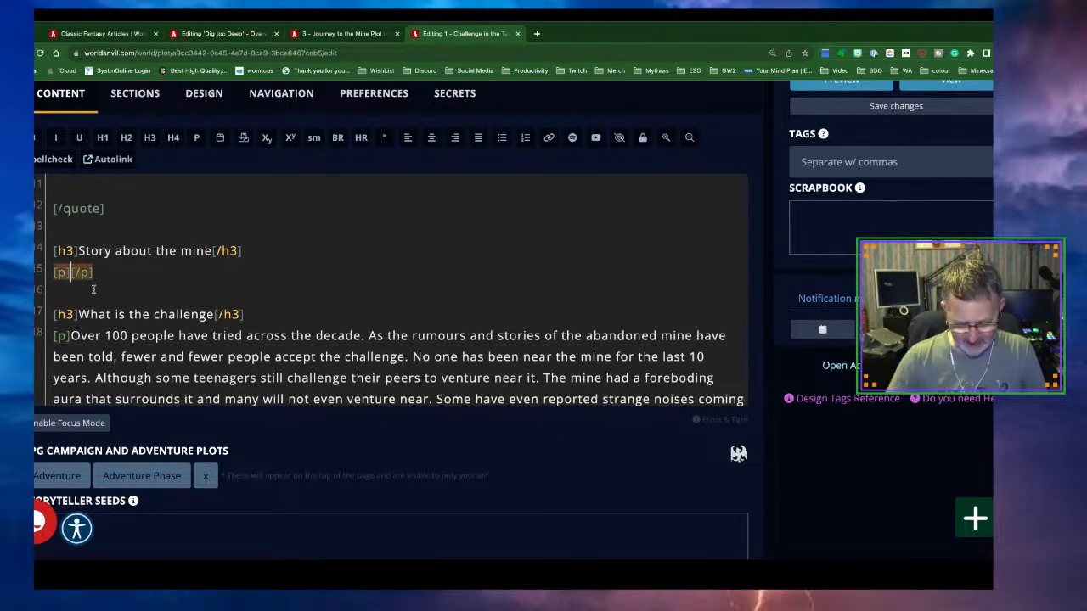
{"action": "key", "text": "ctrl+v"}
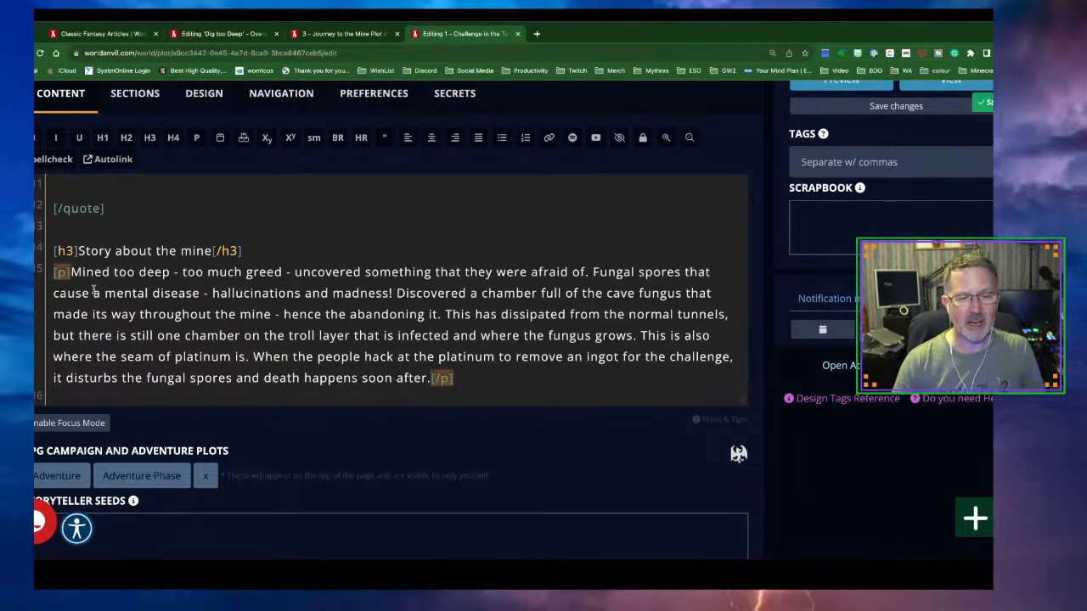
{"action": "scroll", "coordinate": [237, 342], "scroll_direction": "down", "scroll_amount": 3}
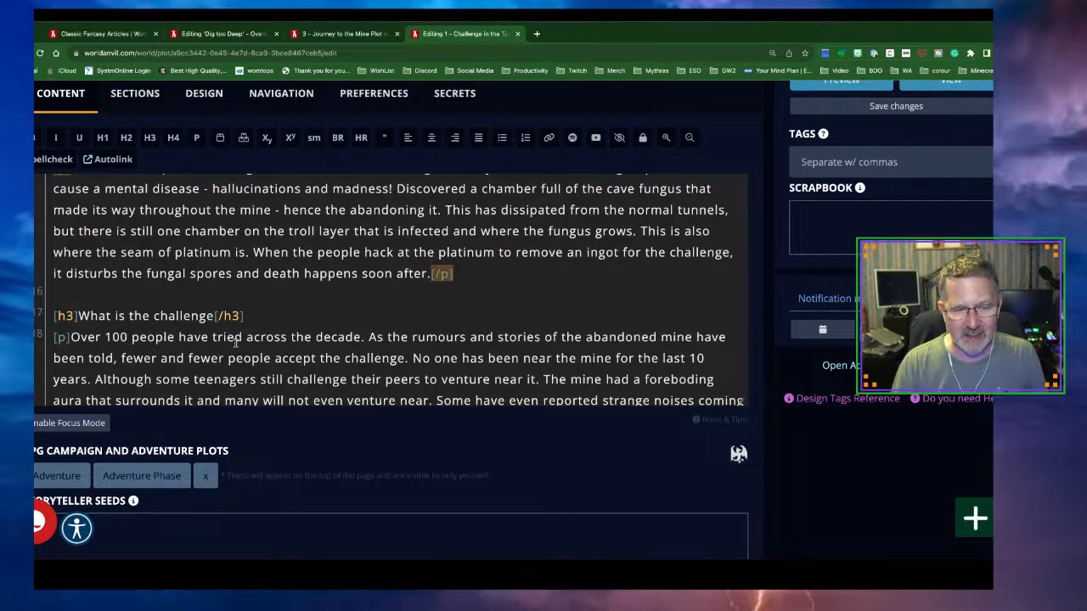
{"action": "scroll", "coordinate": [236, 342], "scroll_direction": "down", "scroll_amount": 3}
{"action": "scroll", "coordinate": [237, 342], "scroll_direction": "down", "scroll_amount": 2}
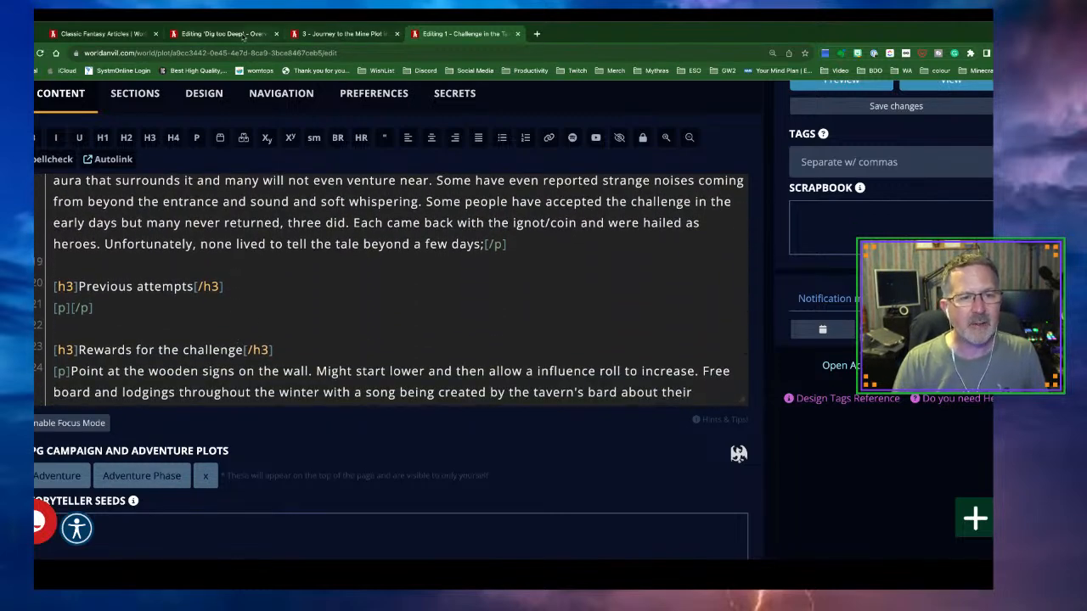
Select the Dale, Ham, Knot and no-females lines in the overview editor
{"action": "left_click", "coordinate": [214, 35]}
{"action": "scroll", "coordinate": [349, 226], "scroll_direction": "up", "scroll_amount": 4}
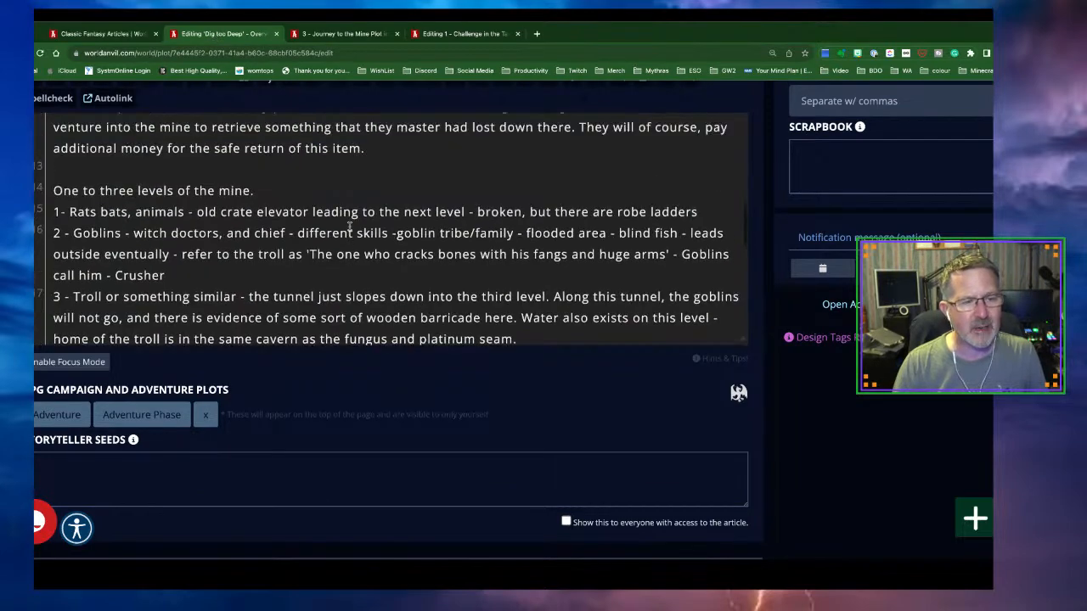
{"action": "scroll", "coordinate": [349, 226], "scroll_direction": "up", "scroll_amount": 6}
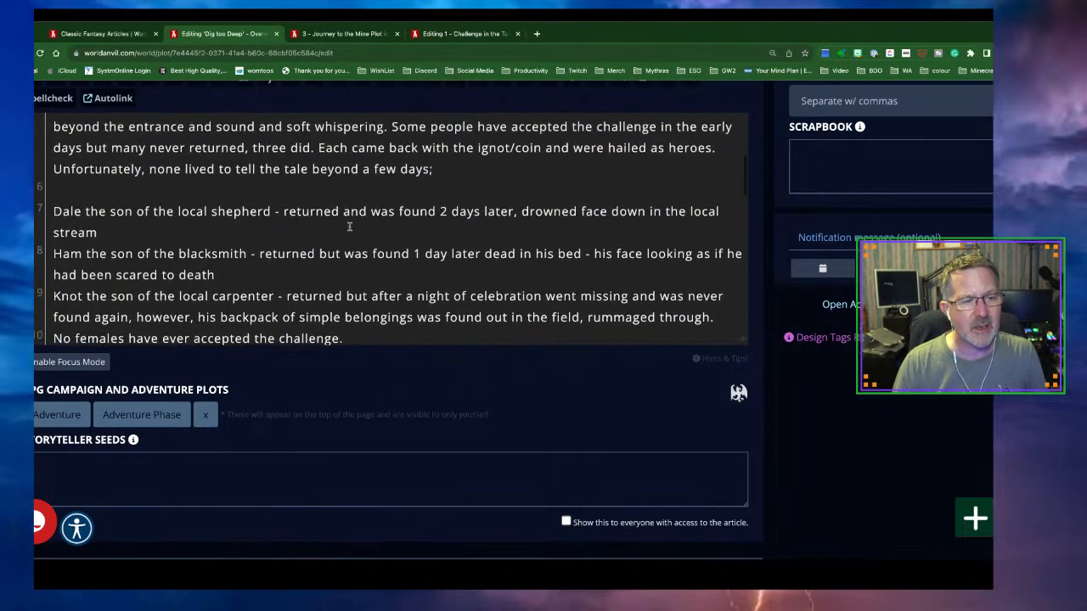
{"action": "scroll", "coordinate": [349, 226], "scroll_direction": "up", "scroll_amount": 2}
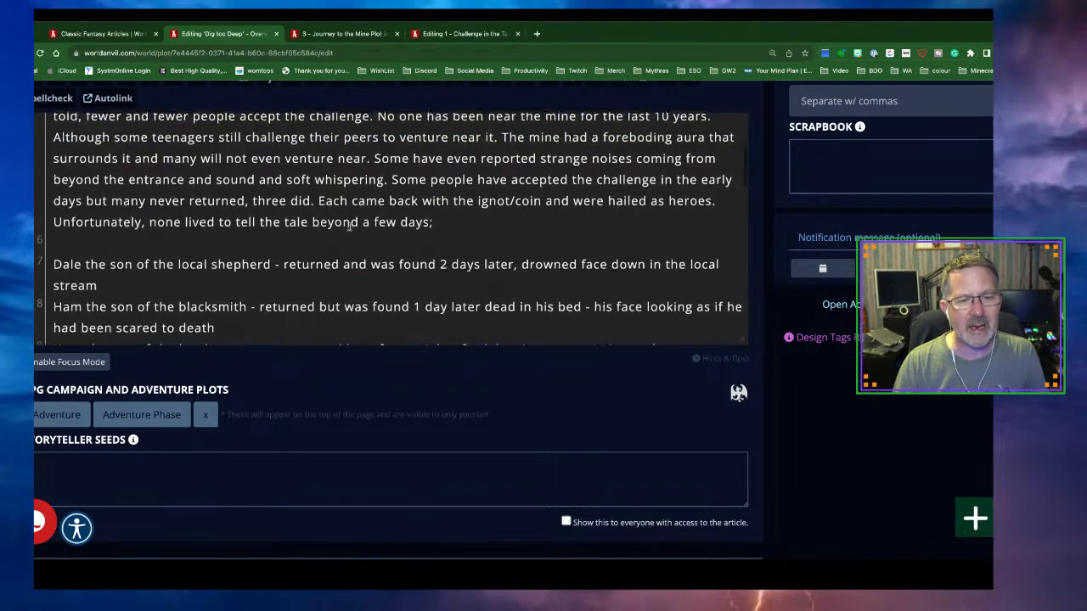
{"action": "scroll", "coordinate": [349, 226], "scroll_direction": "up", "scroll_amount": 1}
{"action": "scroll", "coordinate": [349, 226], "scroll_direction": "up", "scroll_amount": 1}
{"action": "scroll", "coordinate": [349, 225], "scroll_direction": "down", "scroll_amount": 1}
{"action": "scroll", "coordinate": [349, 226], "scroll_direction": "down", "scroll_amount": 1}
{"action": "left_click_drag", "start_coordinate": [348, 226], "coordinate": [342, 301]}
{"action": "left_click_drag", "start_coordinate": [168, 219], "coordinate": [47, 179]}
{"action": "key", "text": "ctrl+c"}
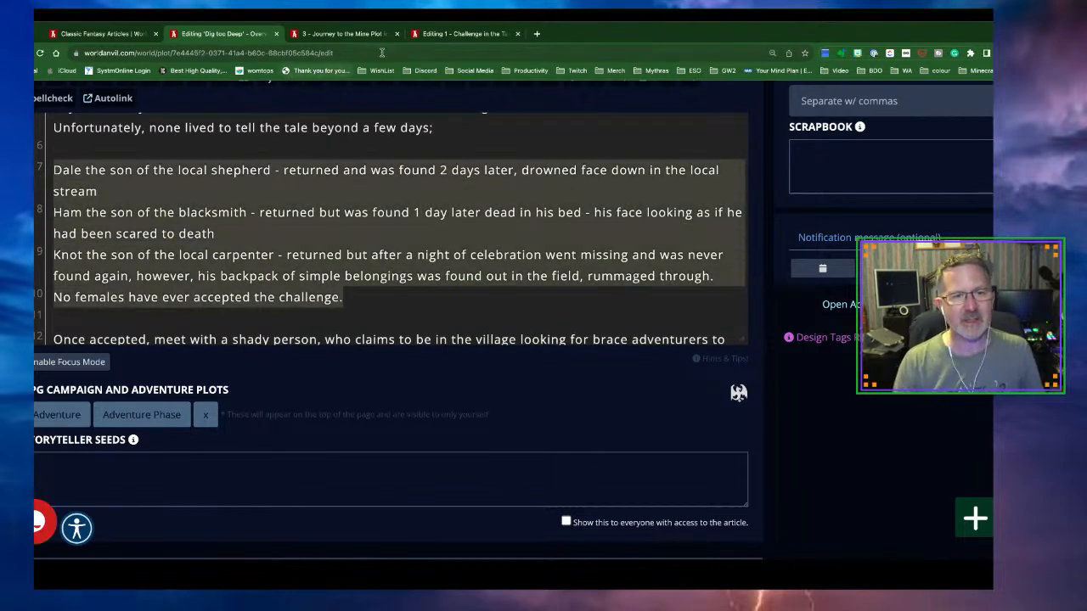
Paste those lines under 'Previous attempts' in the tavern plot
{"action": "left_click", "coordinate": [445, 38]}
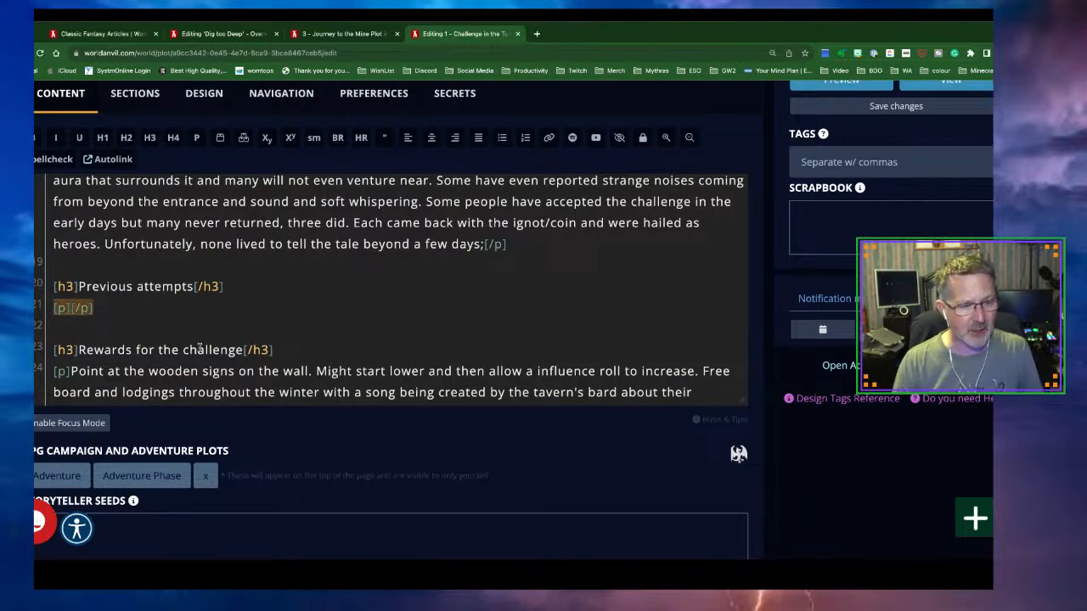
{"action": "key", "text": "ctrl+v"}
{"action": "scroll", "coordinate": [310, 344], "scroll_direction": "down", "scroll_amount": 6}
{"action": "scroll", "coordinate": [310, 344], "scroll_direction": "down", "scroll_amount": 1}
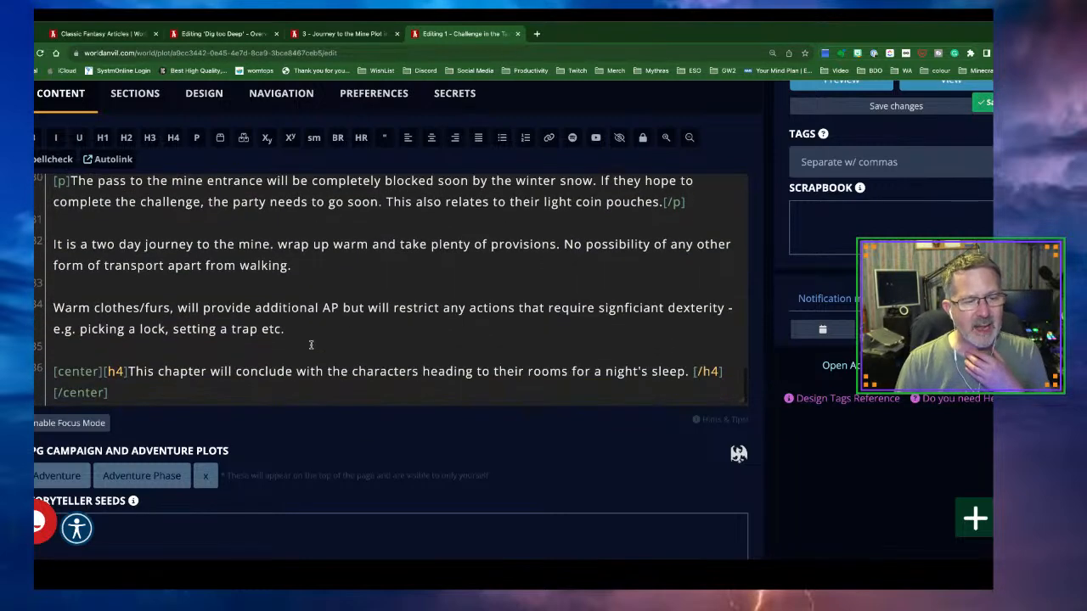
{"action": "scroll", "coordinate": [828, 187], "scroll_direction": "up", "scroll_amount": 2}
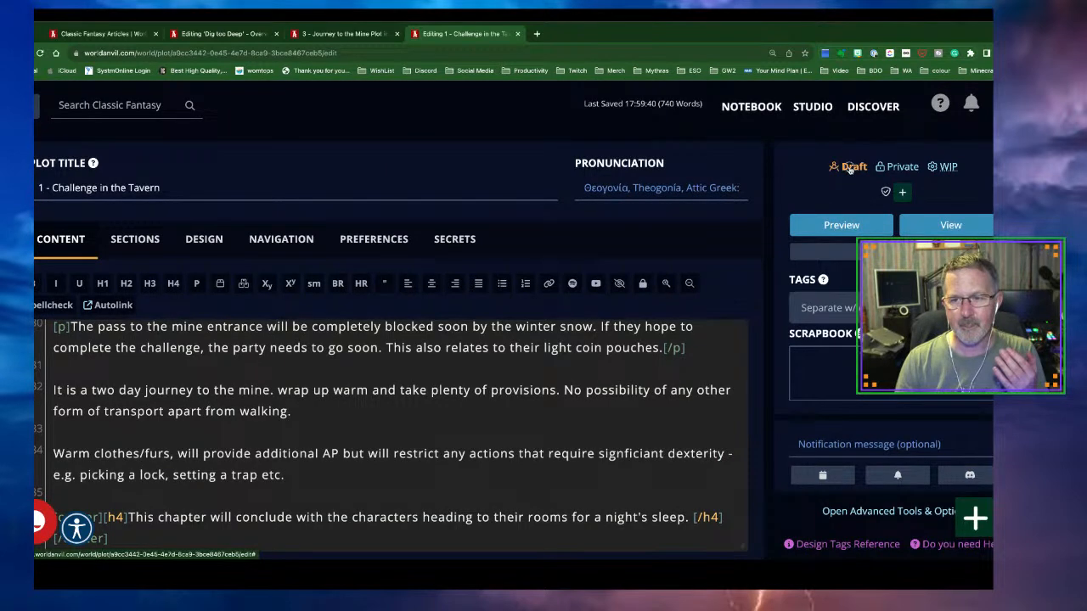
Publish the Challenge in the Tavern plot and close both editor tabs
{"action": "left_click", "coordinate": [850, 167]}
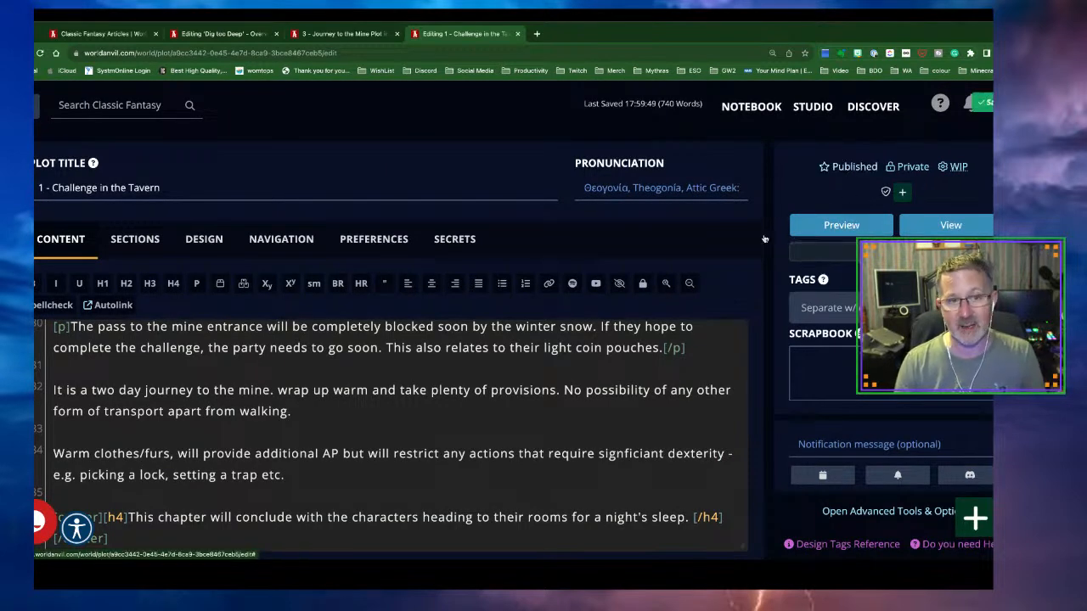
{"action": "left_click", "coordinate": [202, 35]}
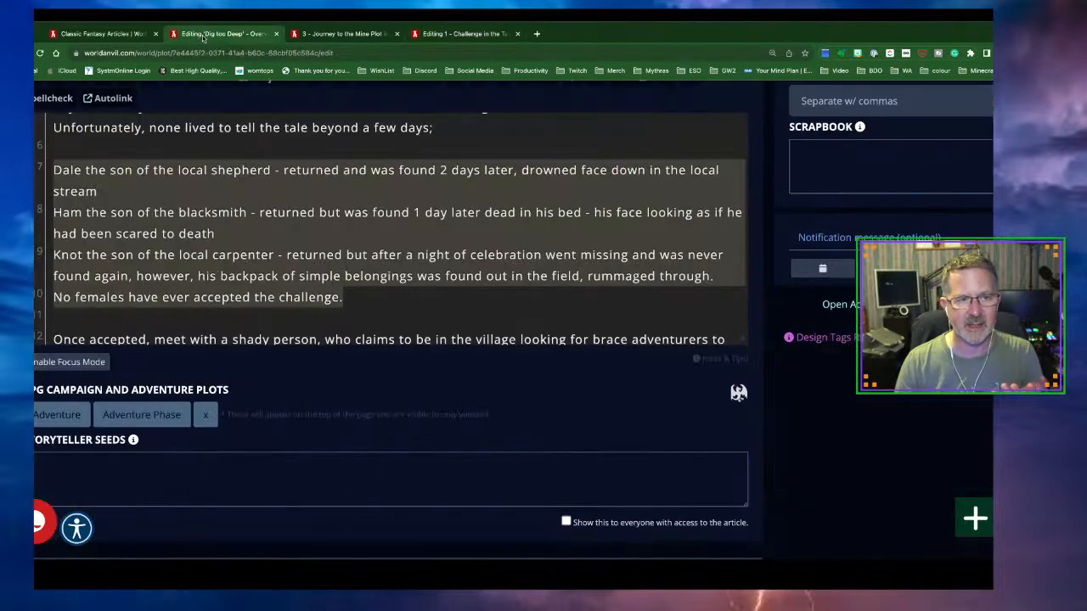
{"action": "left_click", "coordinate": [276, 34]}
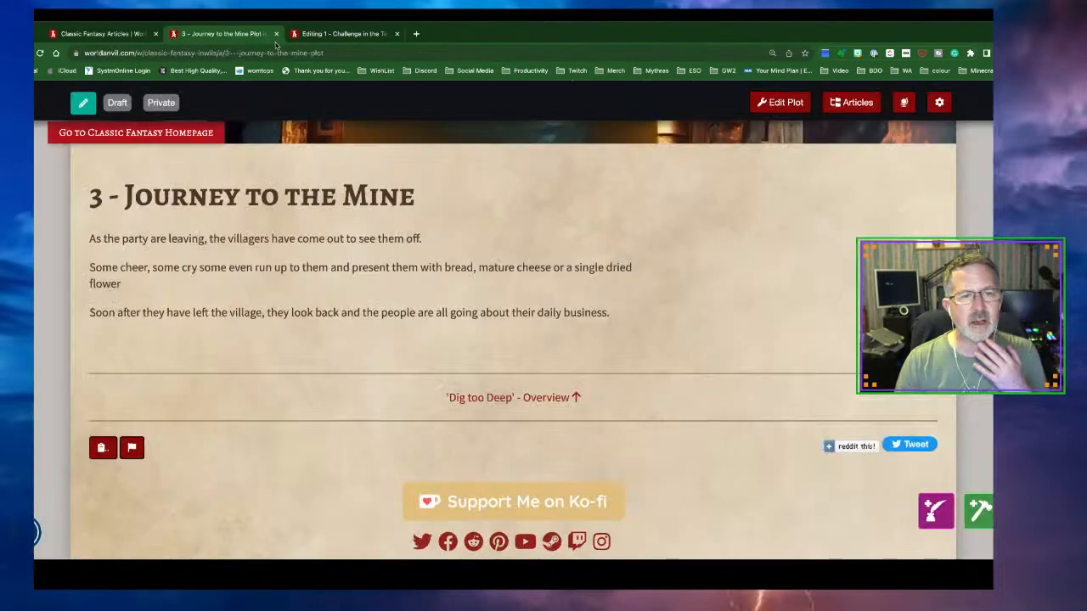
{"action": "left_click", "coordinate": [316, 34]}
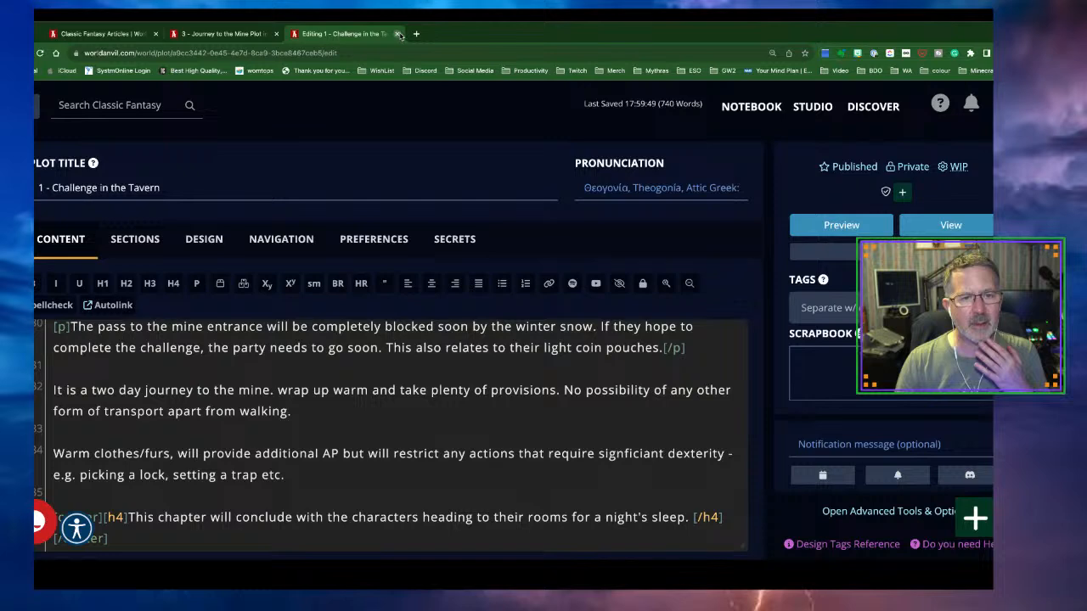
{"action": "left_click", "coordinate": [399, 34]}
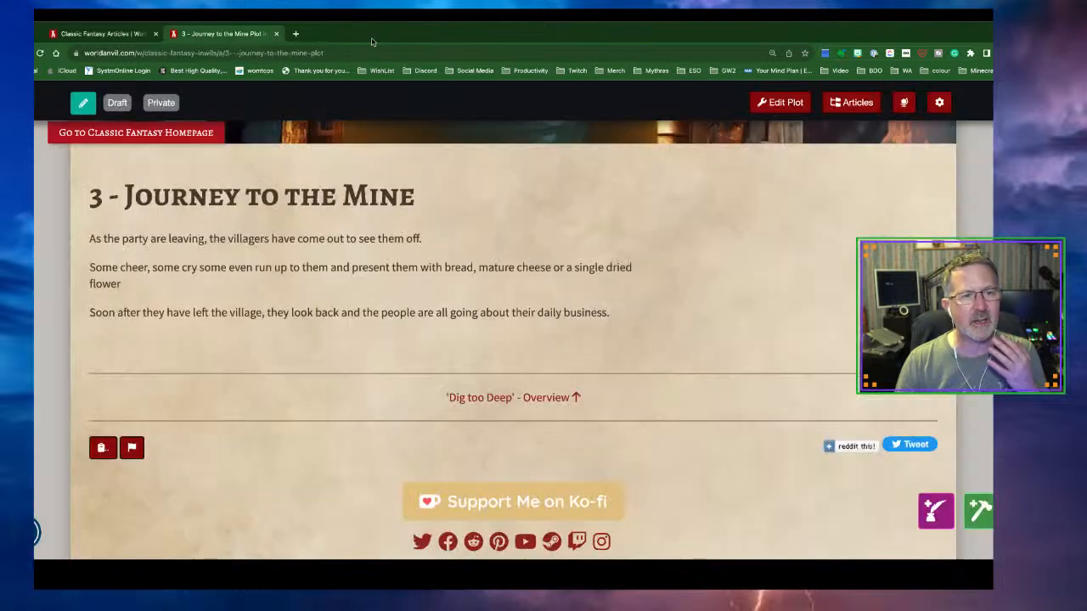
Remove the blank sixth line from 'Journey to the Mine', then return to the articles list
{"action": "left_click", "coordinate": [777, 103]}
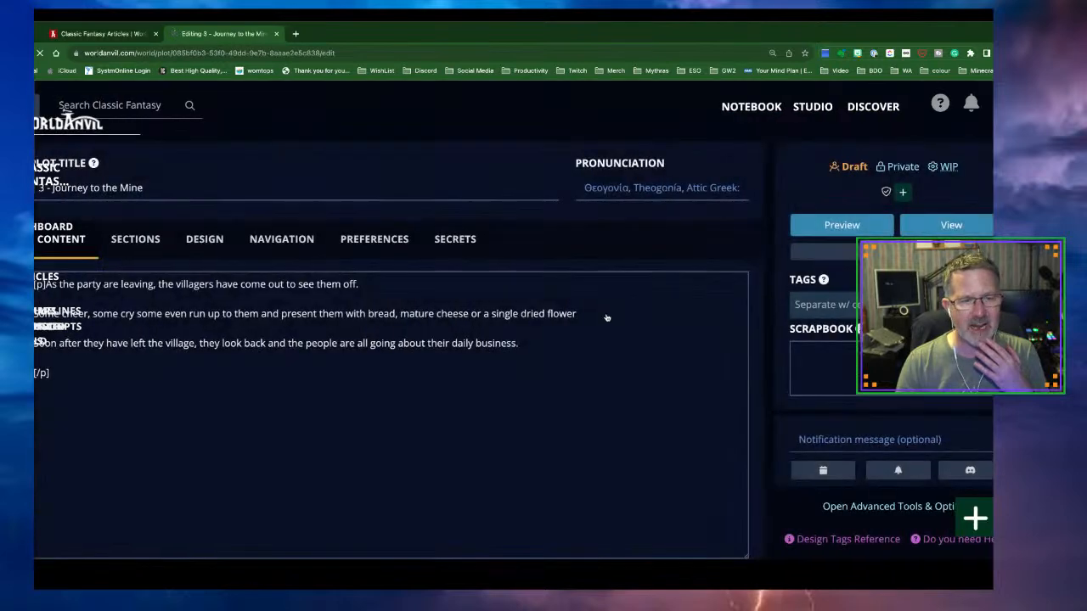
{"action": "scroll", "coordinate": [599, 371], "scroll_direction": "down", "scroll_amount": 2}
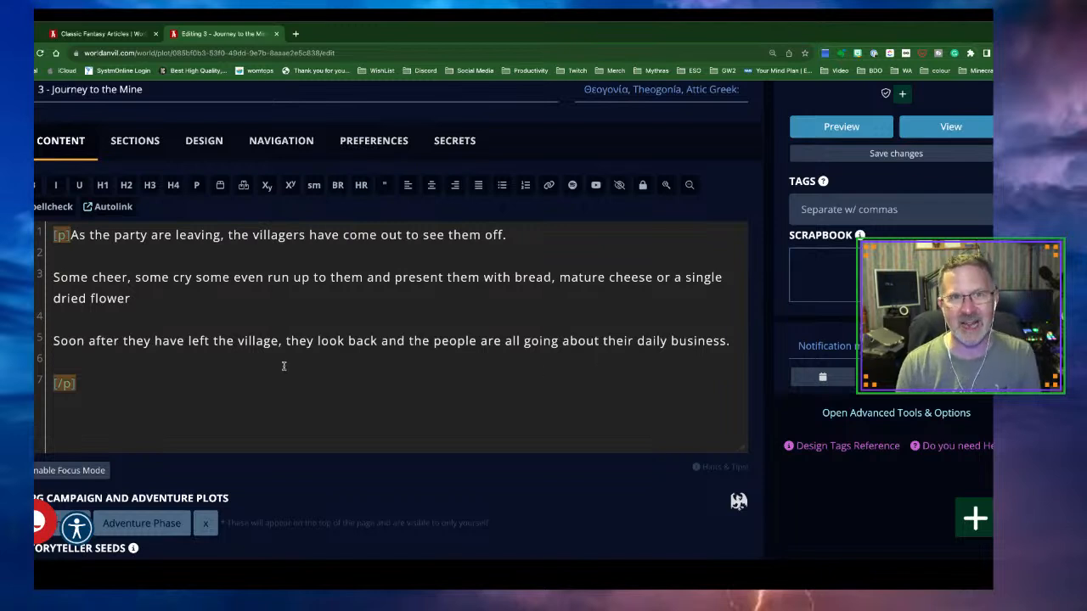
{"action": "left_click", "coordinate": [63, 358]}
{"action": "key", "text": "BackSpace"}
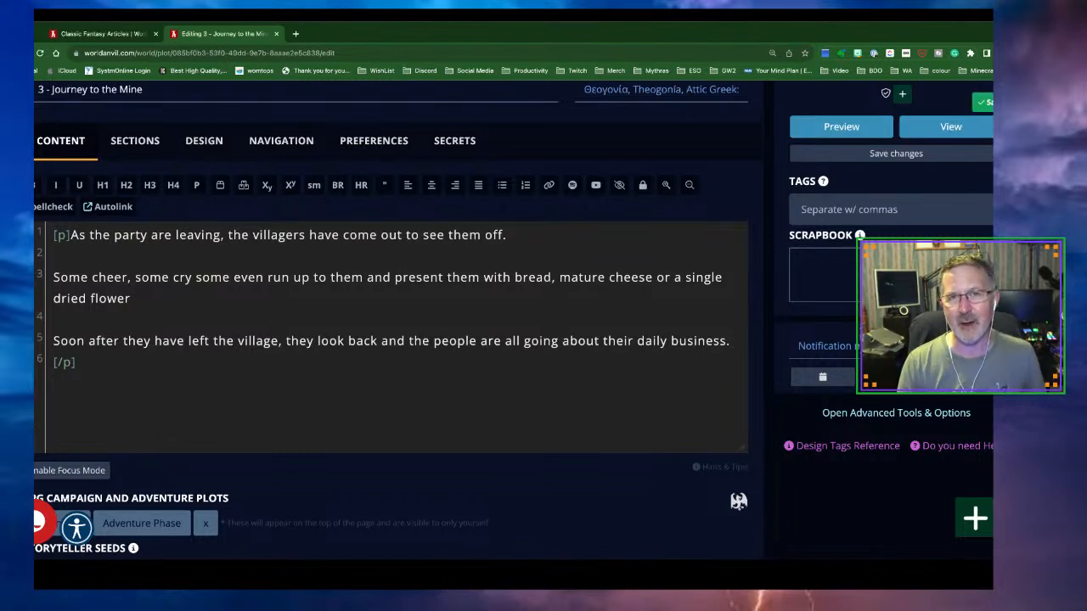
{"action": "left_click", "coordinate": [105, 34]}
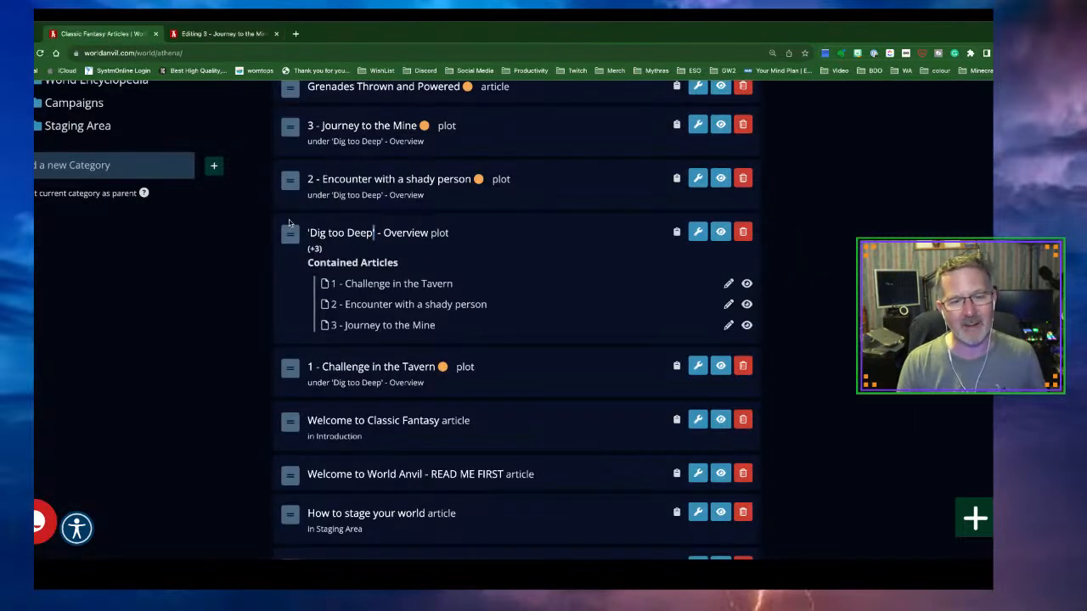
Read the 'Dig too Deep' overview covering the mine's three levels and its abandonment
{"action": "left_click", "coordinate": [695, 239]}
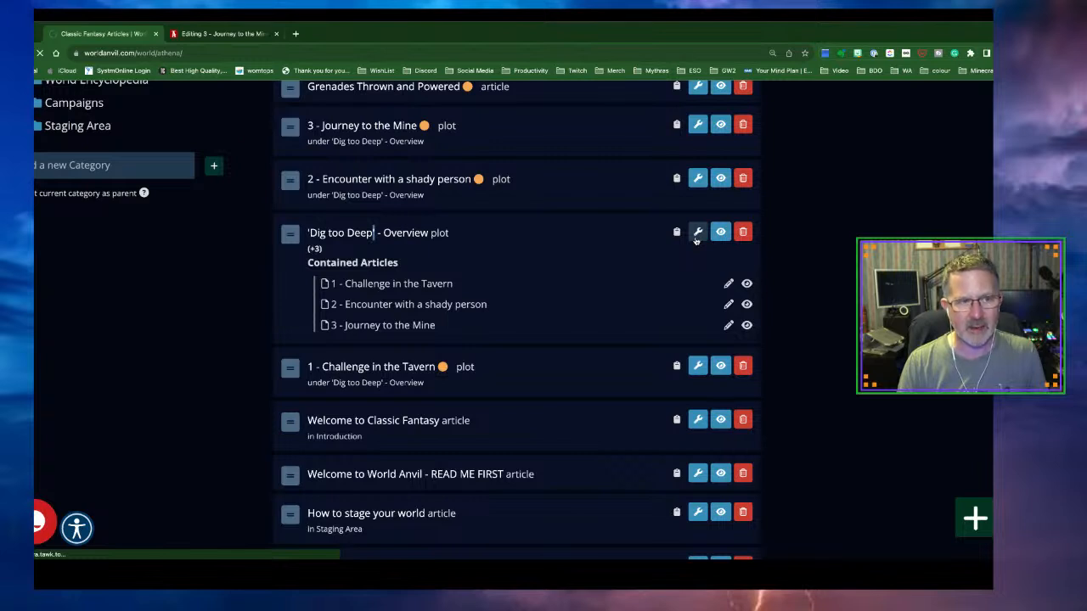
{"action": "left_click", "coordinate": [431, 241]}
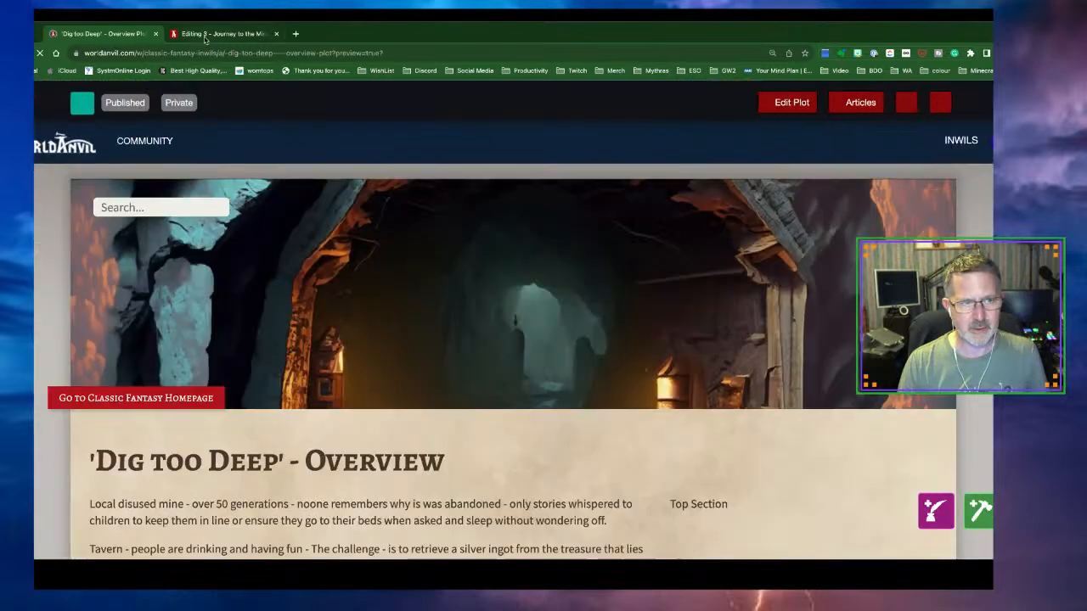
{"action": "scroll", "coordinate": [470, 338], "scroll_direction": "down", "scroll_amount": 1}
{"action": "scroll", "coordinate": [468, 341], "scroll_direction": "down", "scroll_amount": 12}
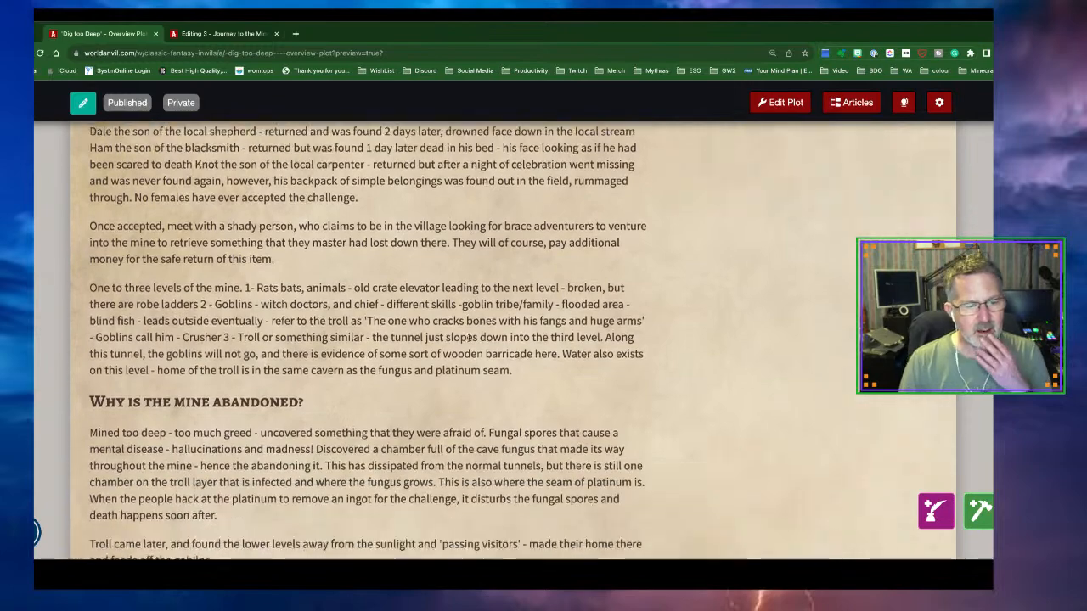
{"action": "scroll", "coordinate": [469, 341], "scroll_direction": "down", "scroll_amount": 3}
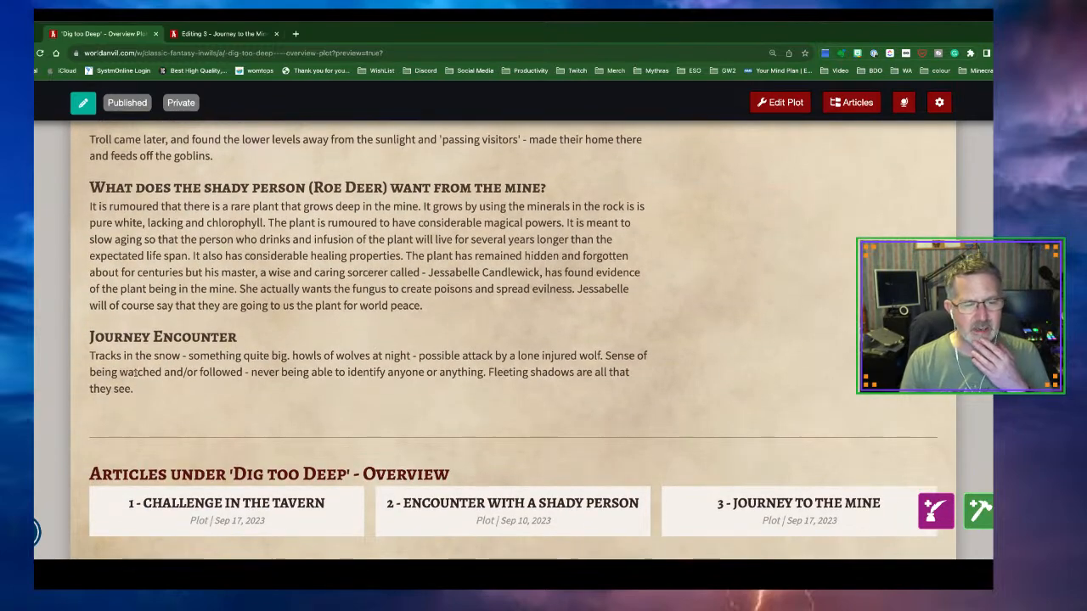
{"action": "scroll", "coordinate": [144, 368], "scroll_direction": "down", "scroll_amount": 1}
{"action": "scroll", "coordinate": [149, 367], "scroll_direction": "down", "scroll_amount": 1}
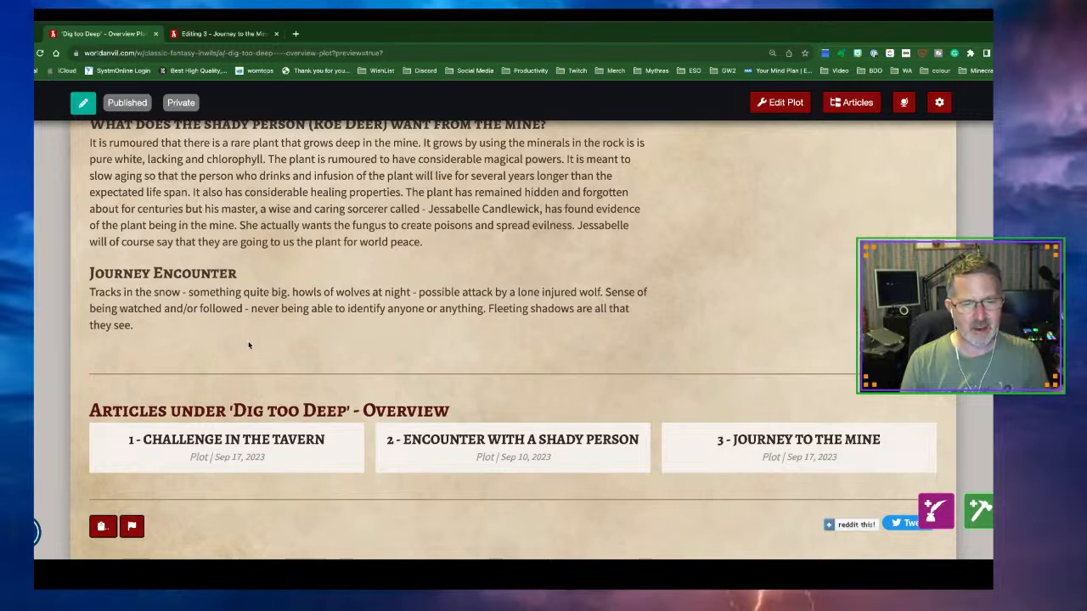
{"action": "scroll", "coordinate": [249, 345], "scroll_direction": "up", "scroll_amount": 3}
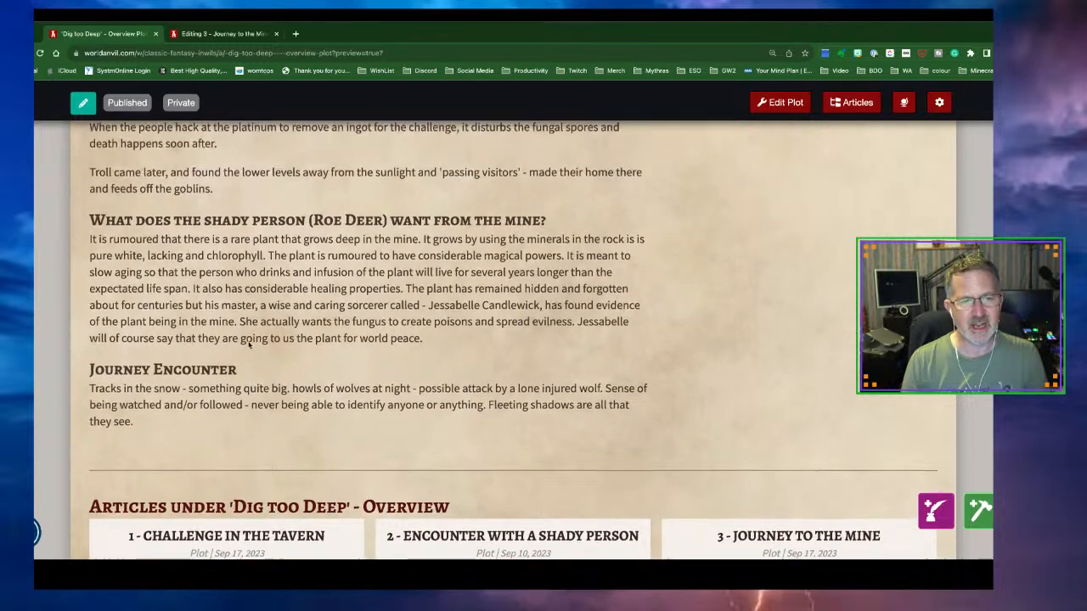
{"action": "scroll", "coordinate": [249, 342], "scroll_direction": "up", "scroll_amount": 3}
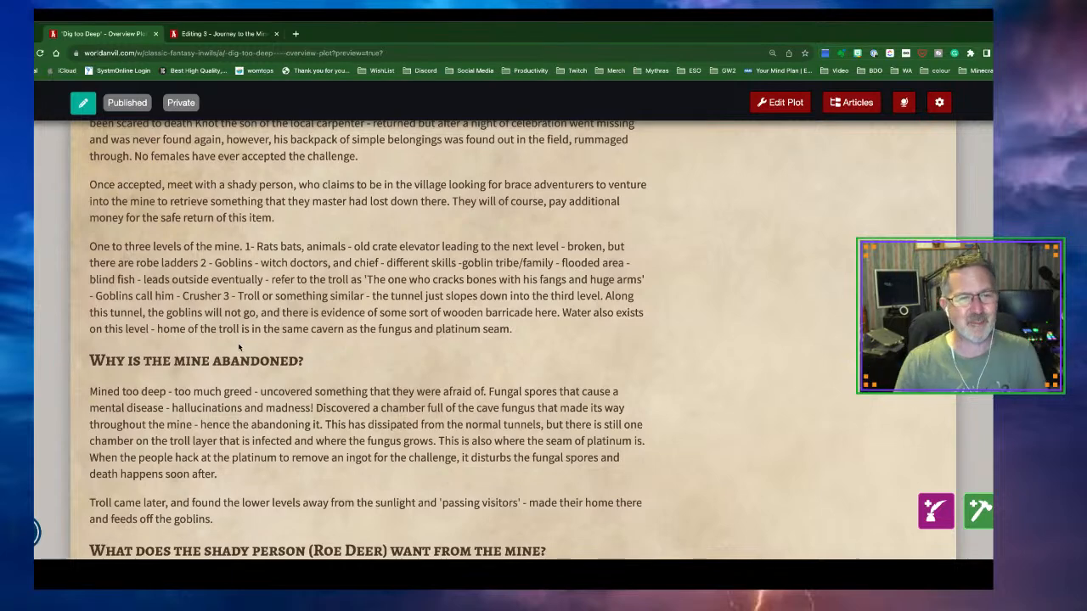
Add an 'As they travel' H3 heading below the last paragraph of Journey to the Mine
{"action": "left_click", "coordinate": [217, 36]}
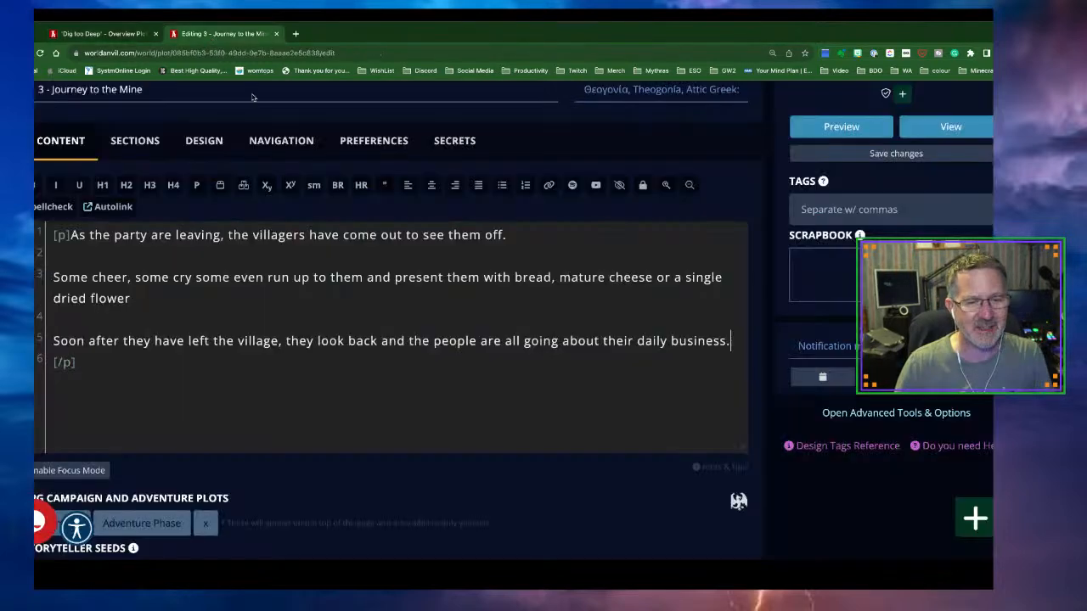
{"action": "left_click", "coordinate": [115, 368]}
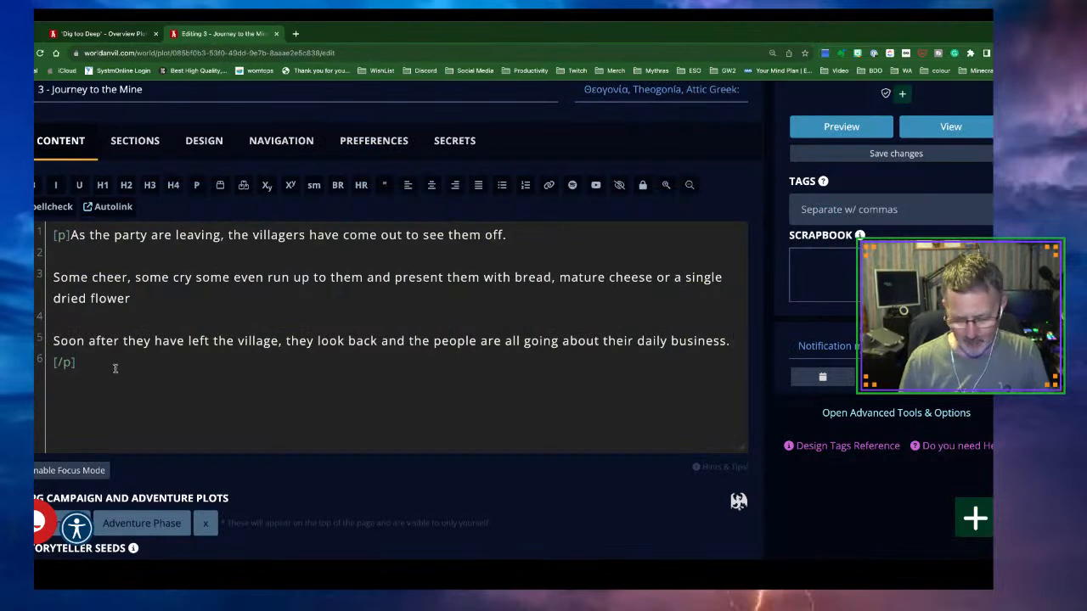
{"action": "key", "text": "Return"}
{"action": "key", "text": "Return"}
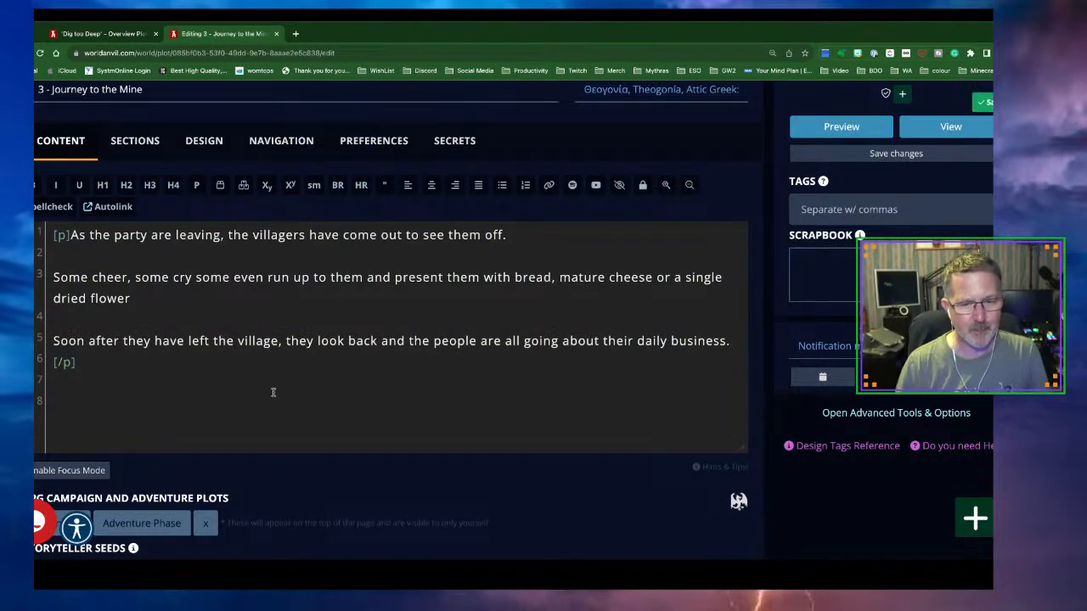
{"action": "scroll", "coordinate": [281, 391], "scroll_direction": "down", "scroll_amount": 2}
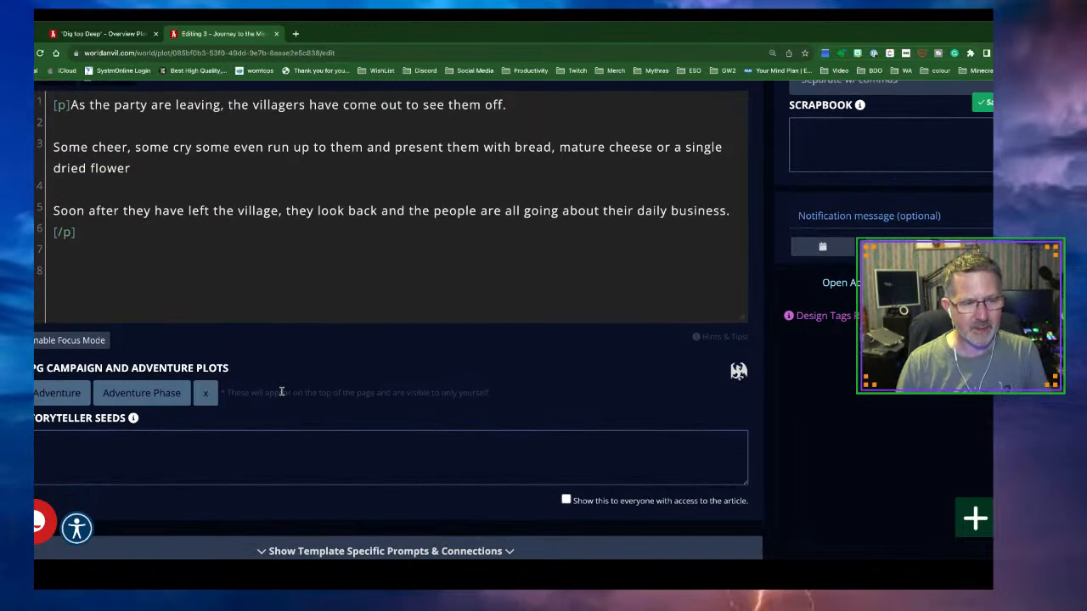
{"action": "scroll", "coordinate": [281, 392], "scroll_direction": "up", "scroll_amount": 2}
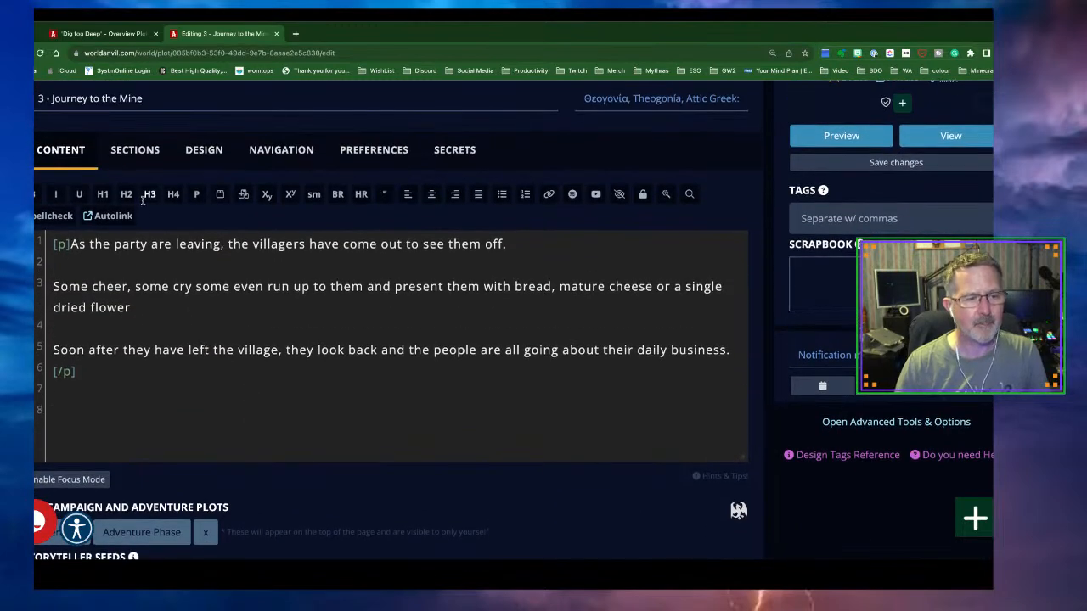
{"action": "left_click", "coordinate": [149, 195]}
{"action": "type", "text": "As they travel[/h3"}
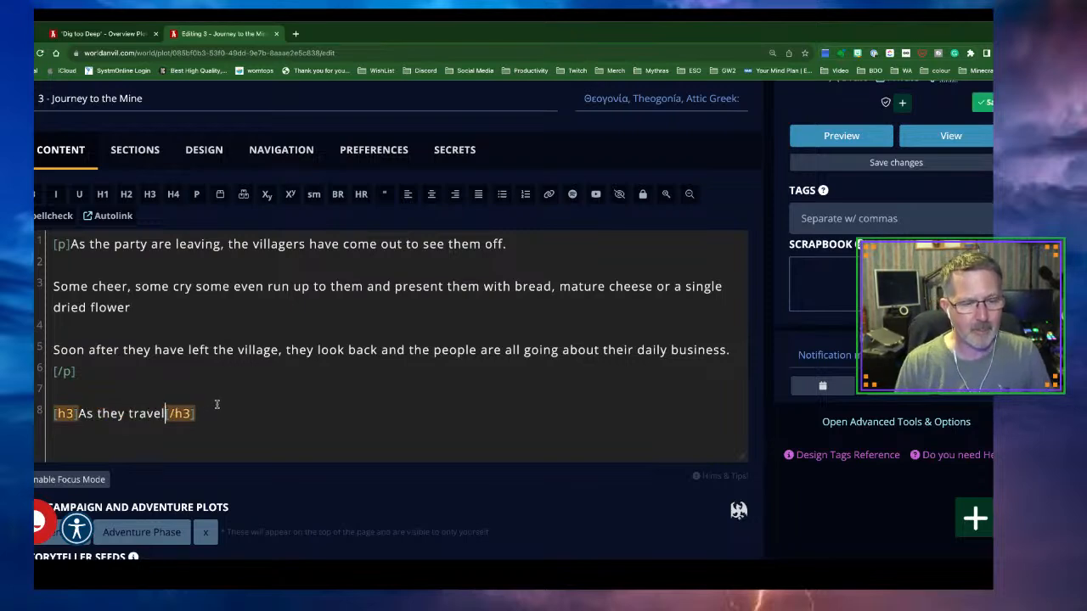
{"action": "scroll", "coordinate": [215, 406], "scroll_direction": "down", "scroll_amount": 2}
Add an empty paragraph under the heading, removing the stray word 'Journey'
{"action": "left_click", "coordinate": [215, 284]}
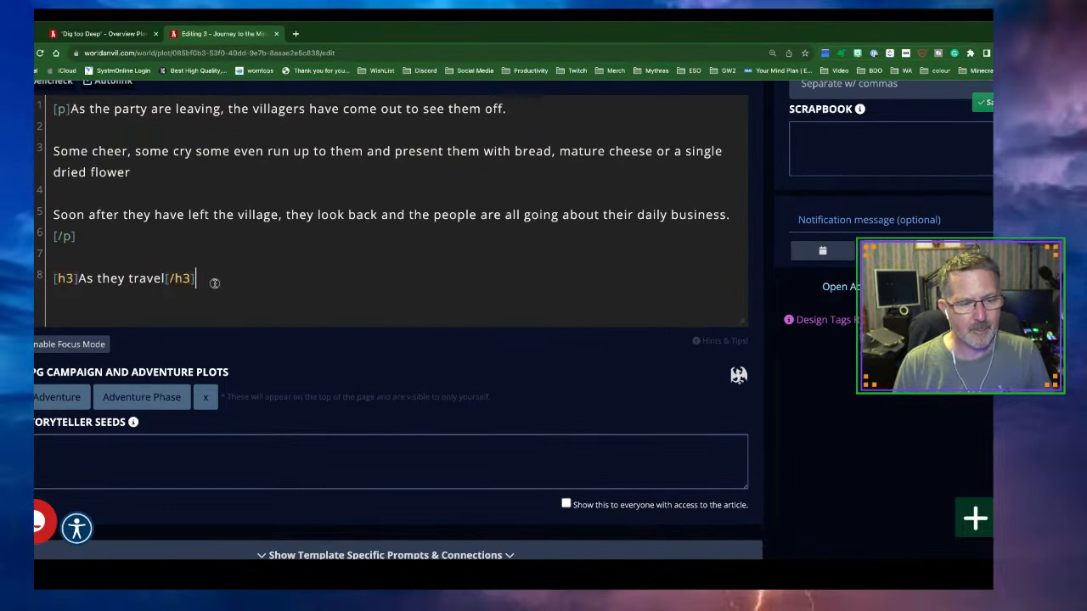
{"action": "key", "text": "Return"}
{"action": "type", "text": "Journey"}
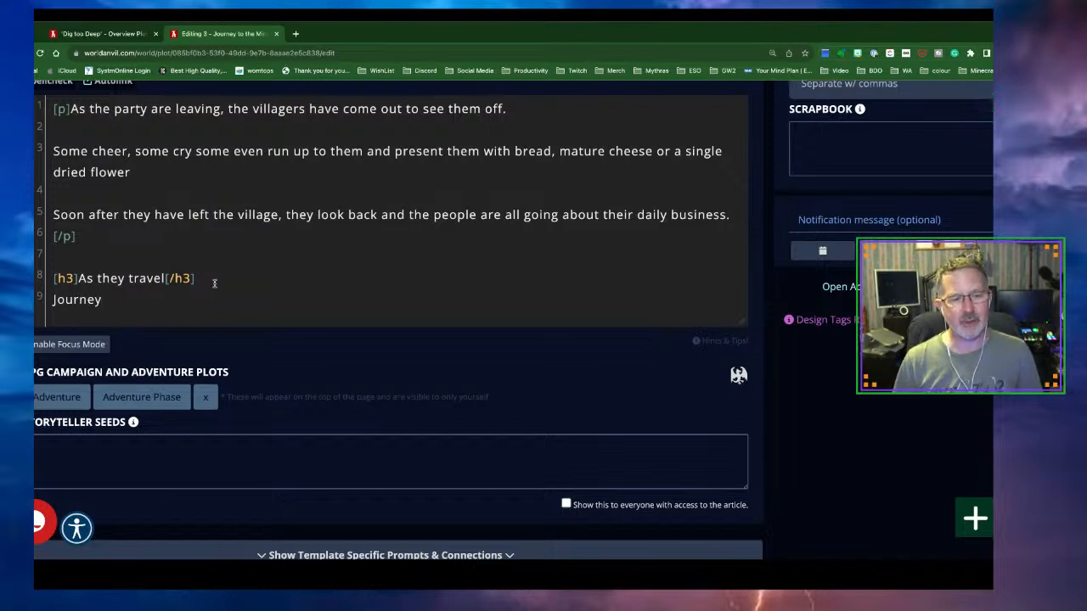
{"action": "scroll", "coordinate": [122, 302], "scroll_direction": "up", "scroll_amount": 1}
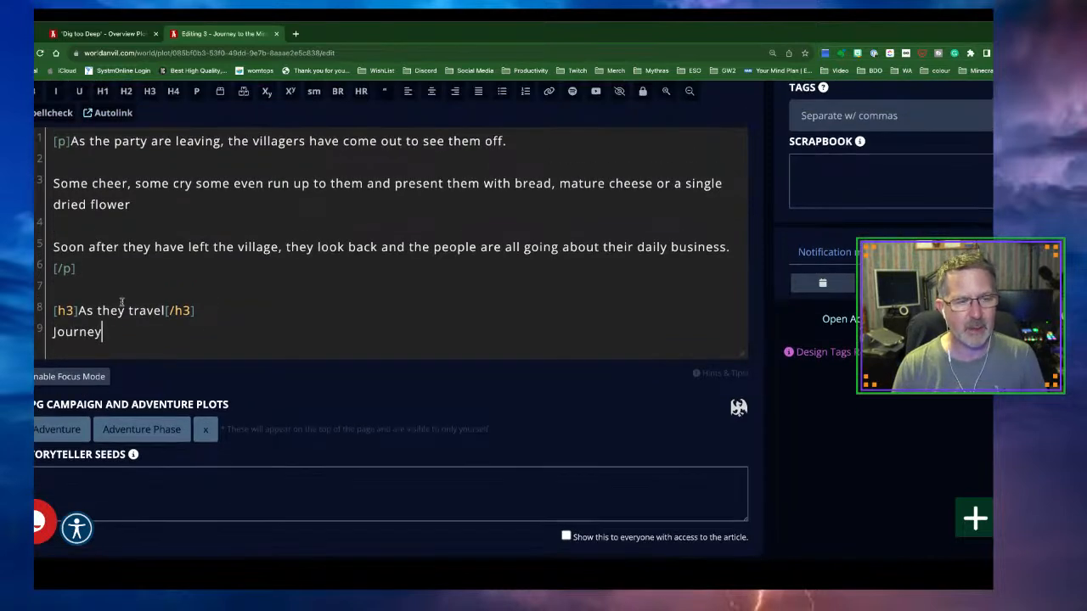
{"action": "left_click", "coordinate": [196, 90]}
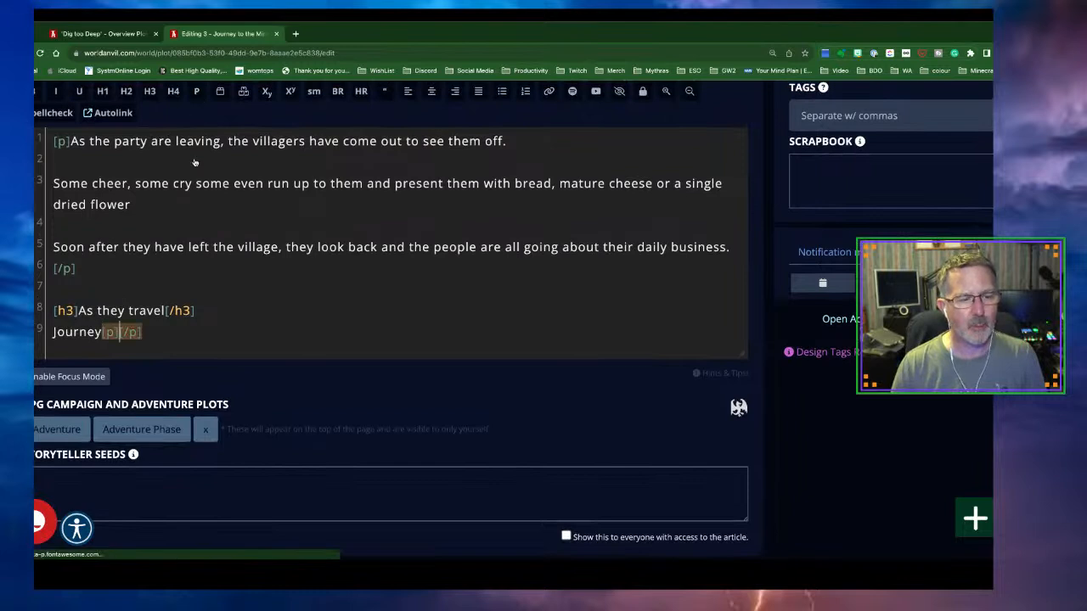
{"action": "left_click_drag", "start_coordinate": [101, 332], "coordinate": [52, 333]}
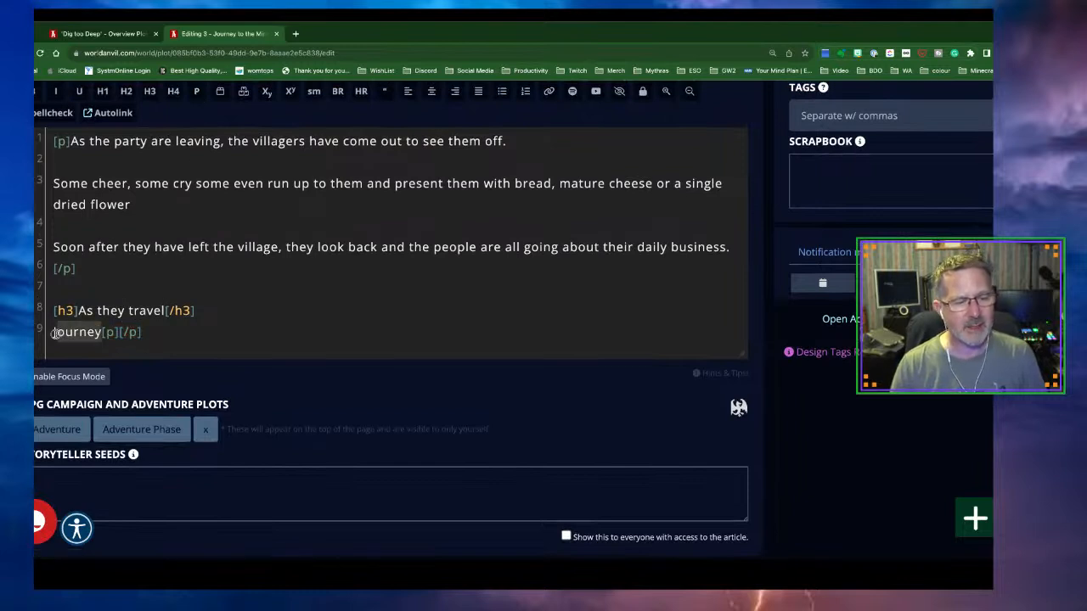
{"action": "key", "text": "ctrl+x"}
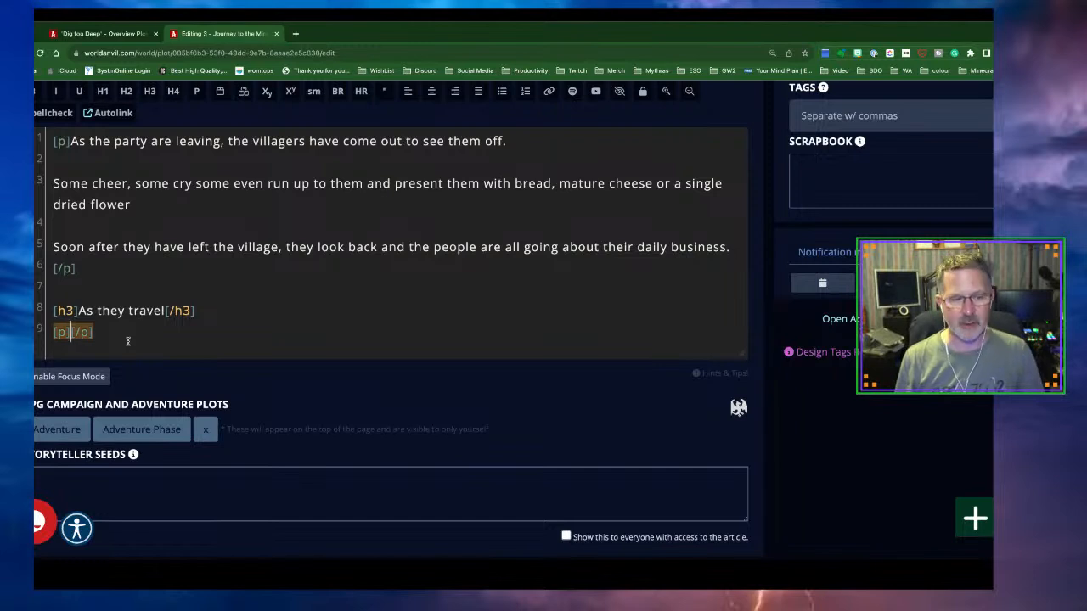
Write 'Emphasise the weather - cold, snowy, frosty, limited visibility' and start a new line
{"action": "type", "text": "Empasi"}
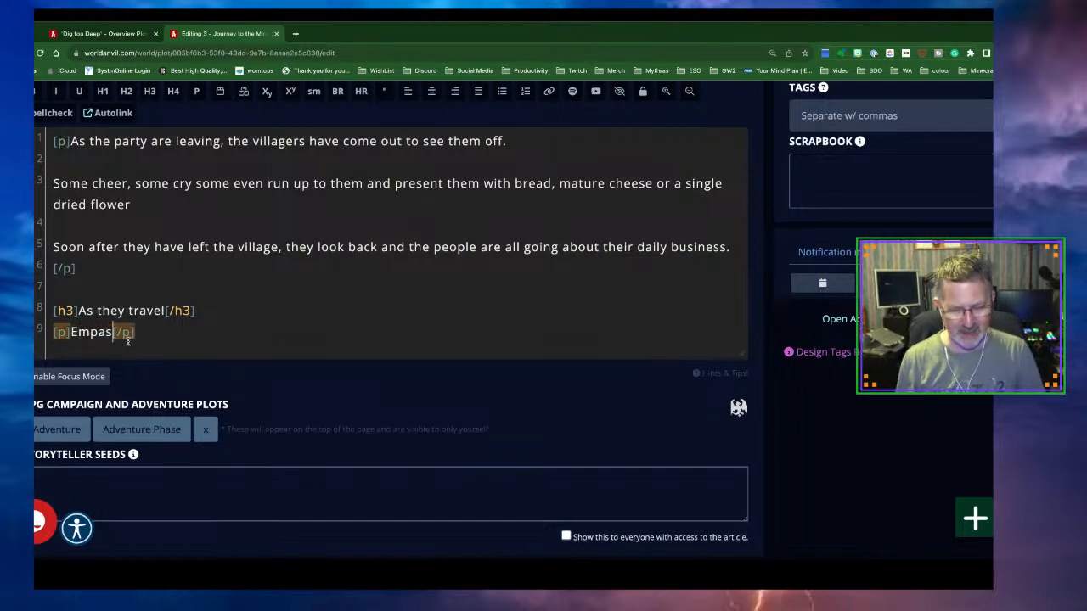
{"action": "key", "text": "BackSpace"}
{"action": "key", "text": "BackSpace"}
{"action": "key", "text": "BackSpace"}
{"action": "type", "text": "hasi"}
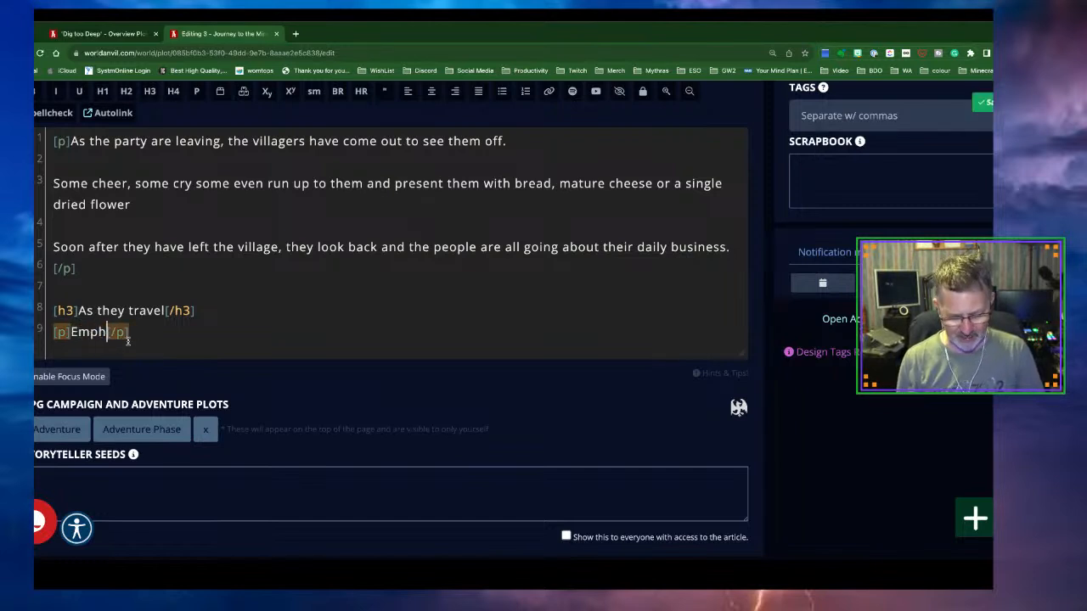
{"action": "type", "text": "se t"}
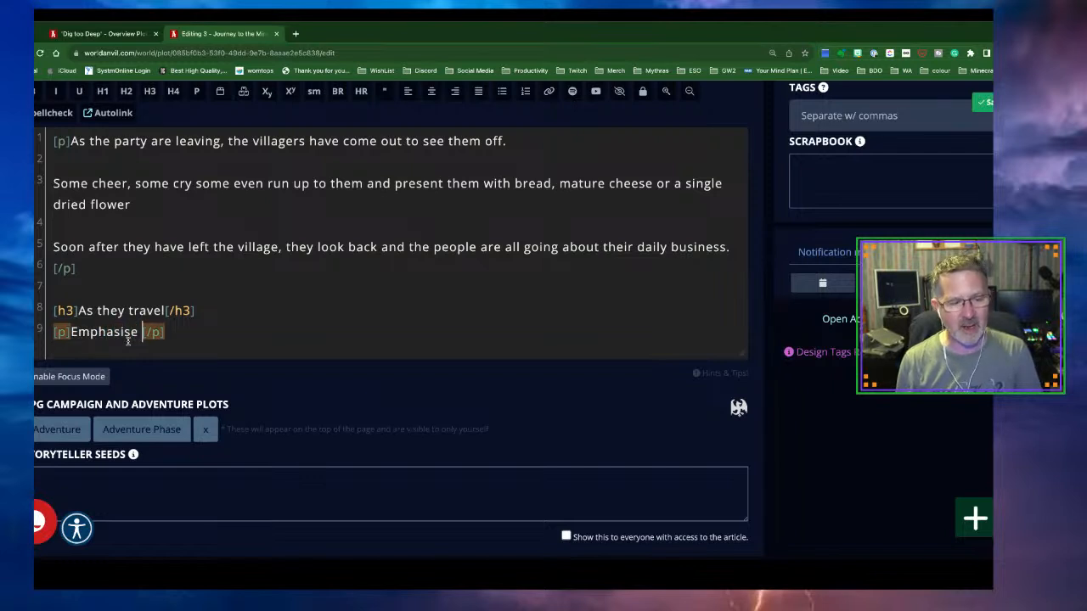
{"action": "type", "text": "he weather"}
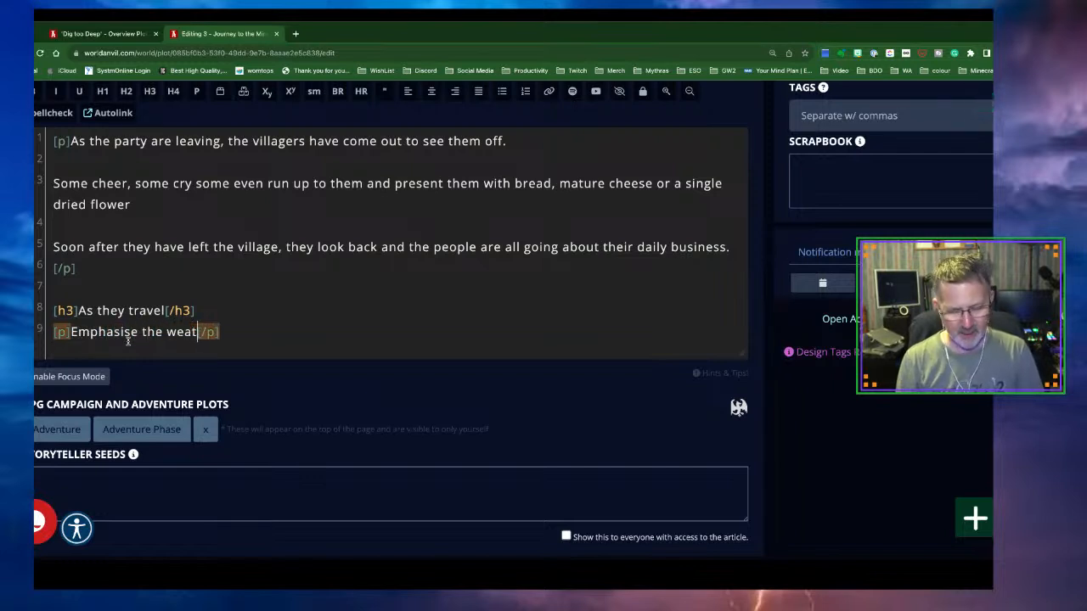
{"action": "type", "text": " - cold"}
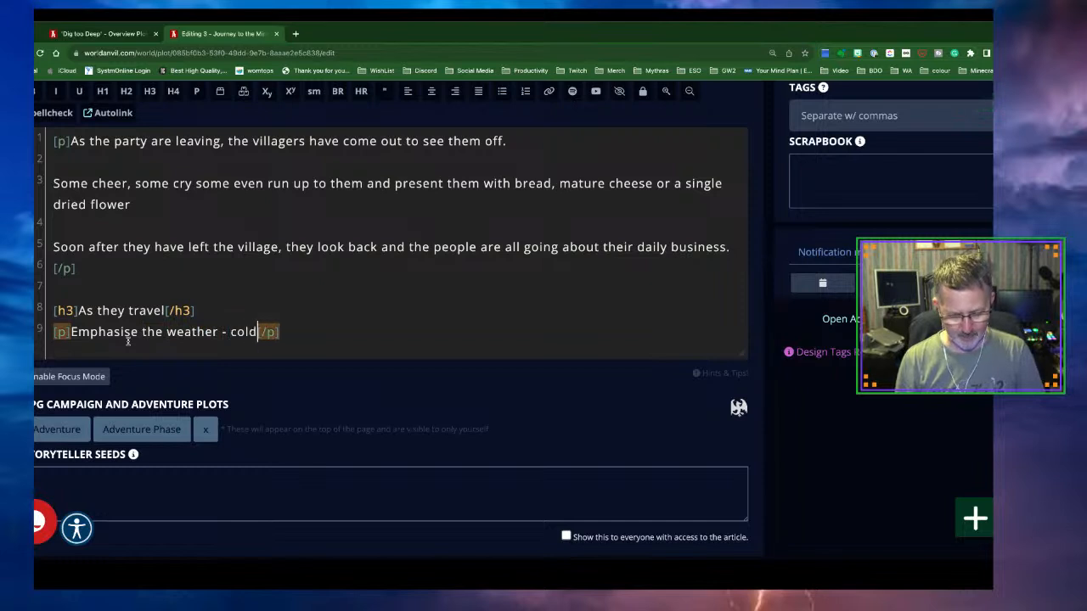
{"action": "type", "text": ", snowy"}
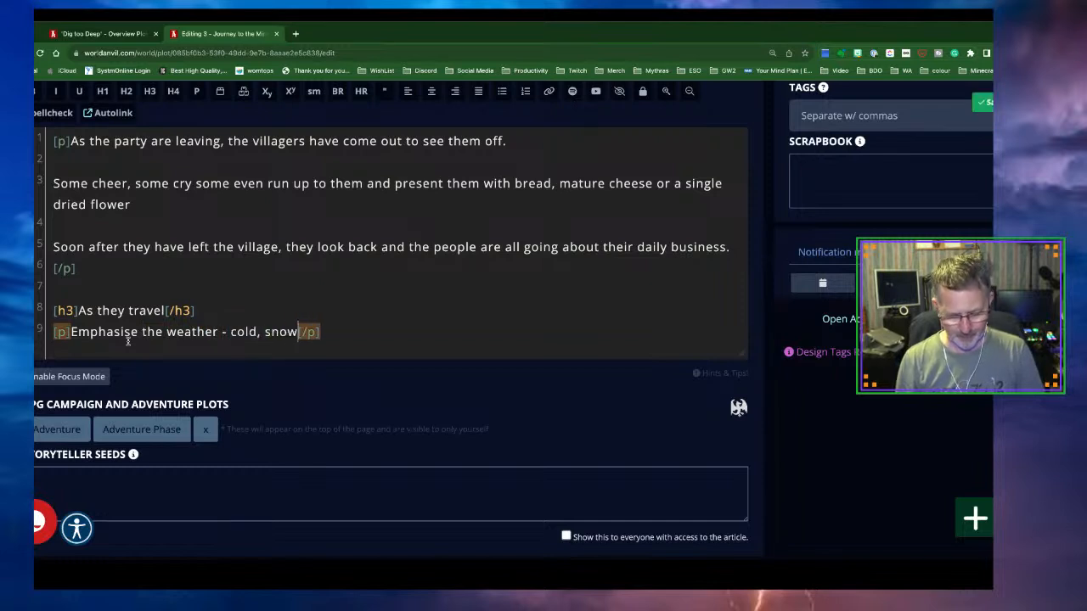
{"action": "type", "text": ", frost"}
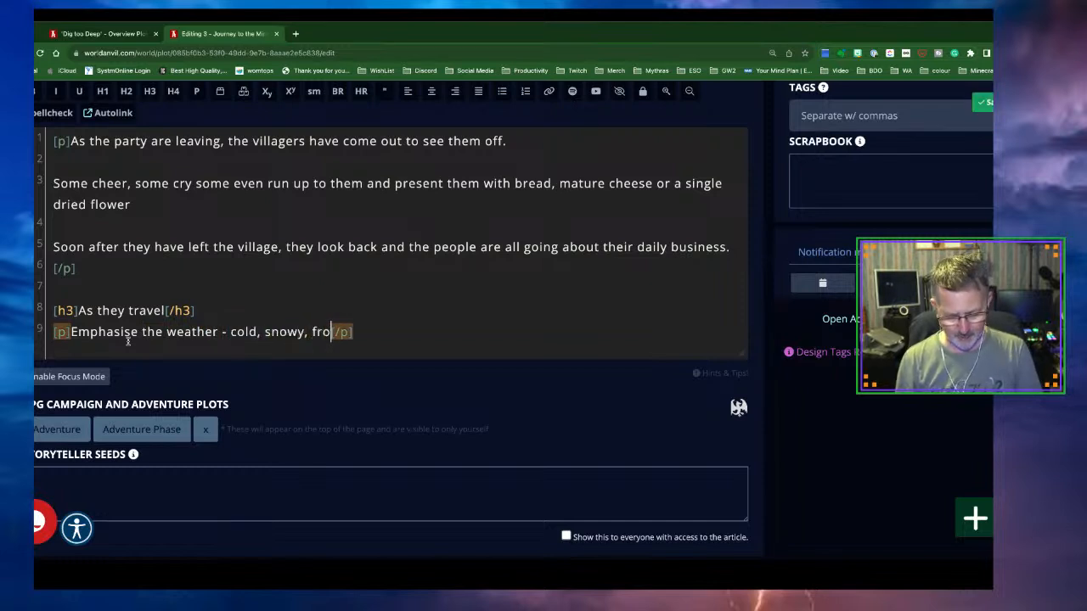
{"action": "type", "text": "y"}
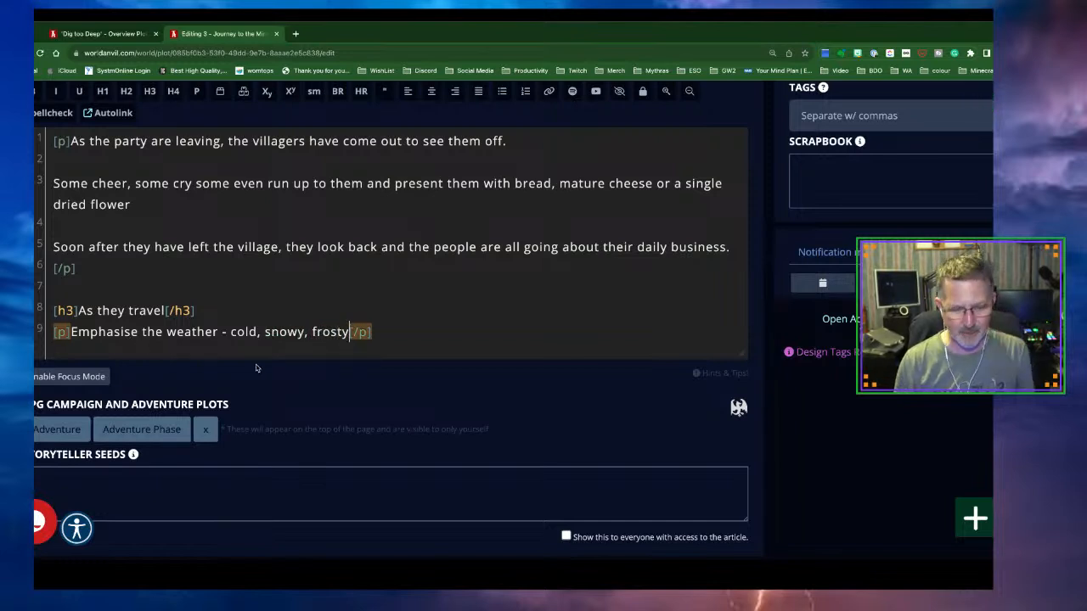
{"action": "type", "text": ", limited visibility"}
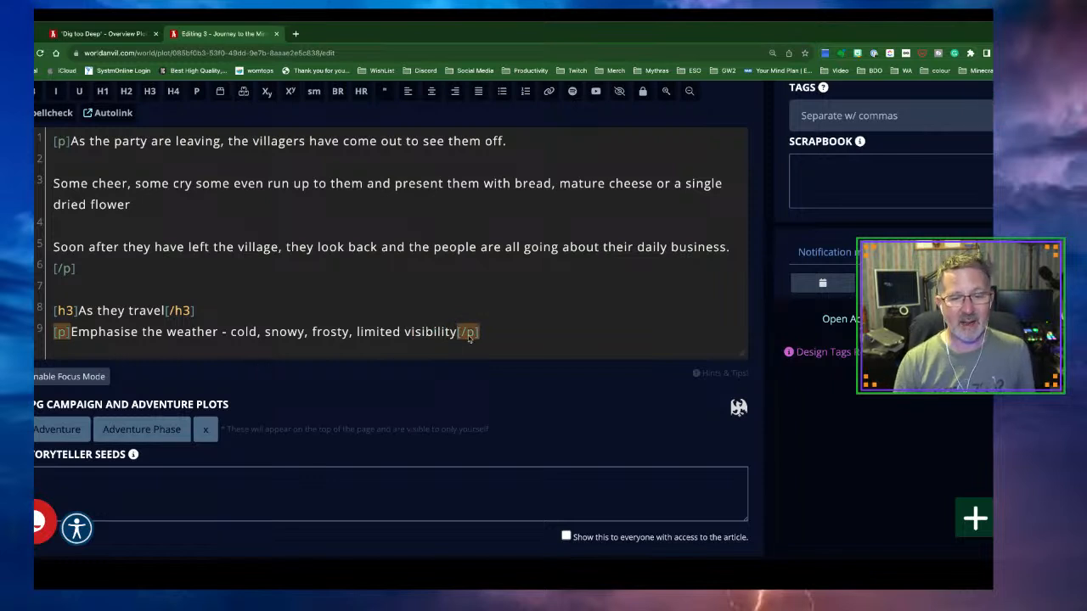
{"action": "left_click", "coordinate": [488, 332]}
{"action": "key", "text": "Return"}
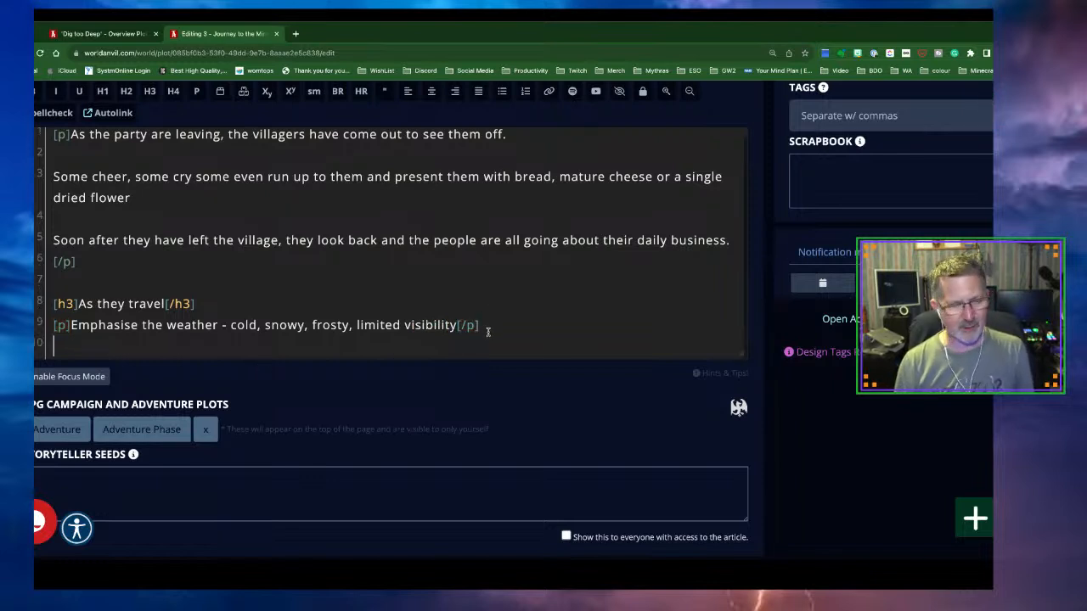
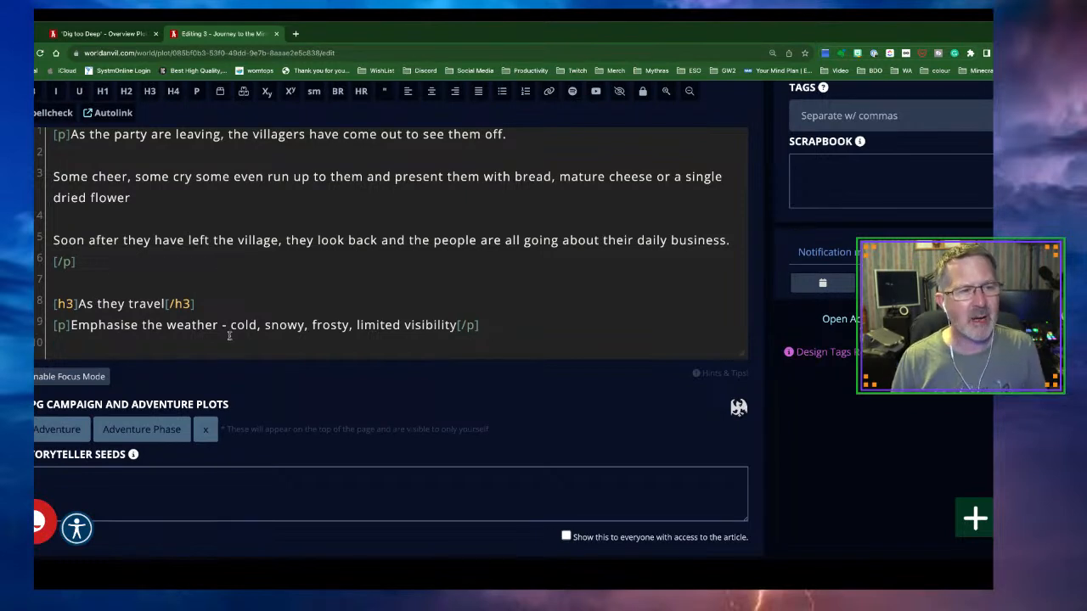
Add an italic note: numb fingers and toes, ice crystals on beards, biting wind, swirling snow
{"action": "left_click", "coordinate": [55, 94]}
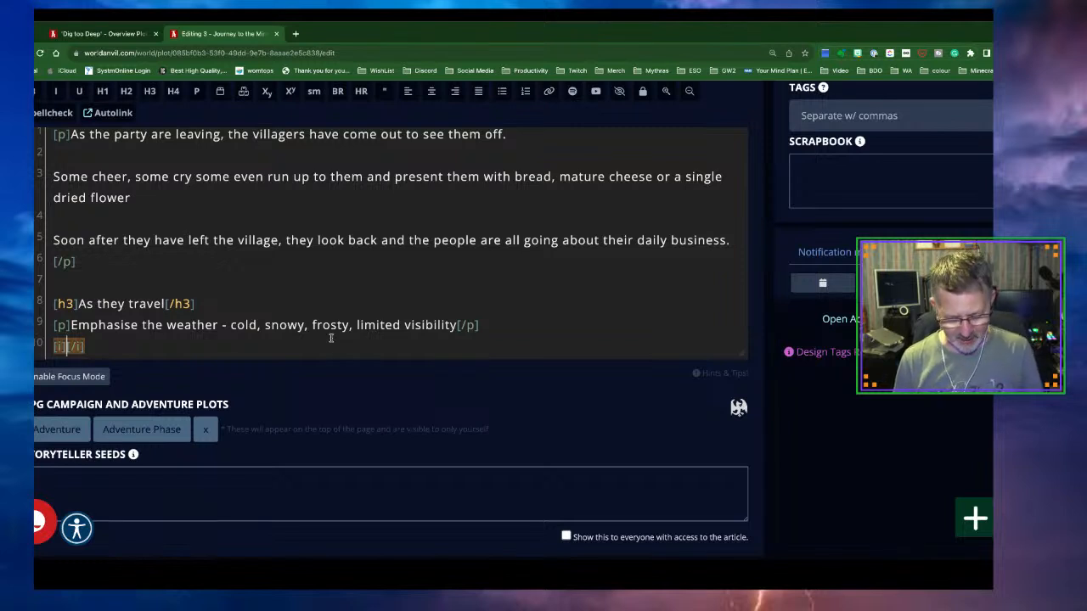
{"action": "type", "text": "Numb"}
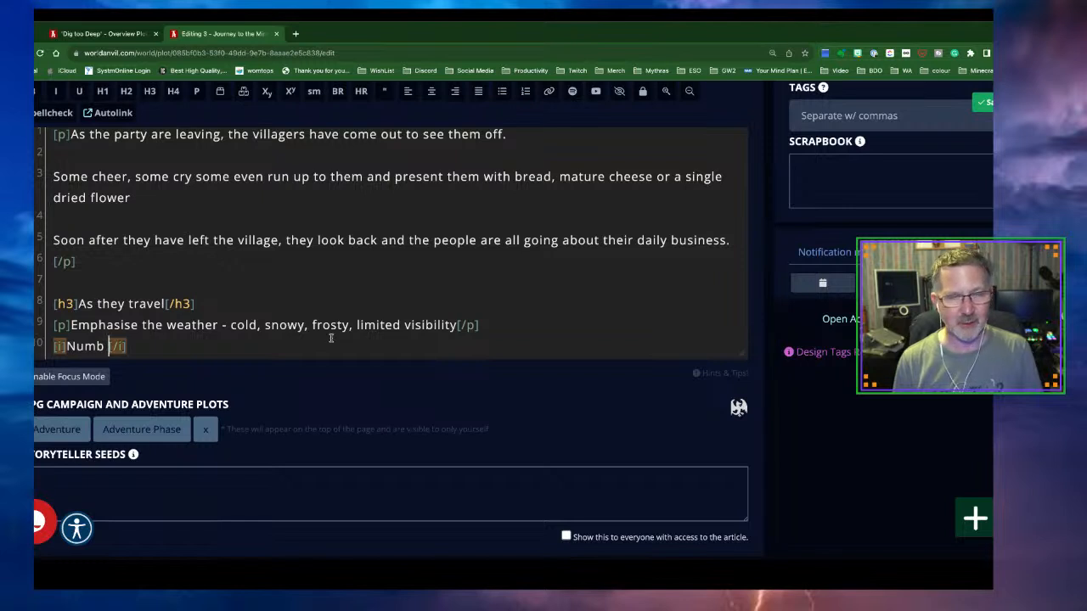
{"action": "type", "text": " fingers and toes - cant"}
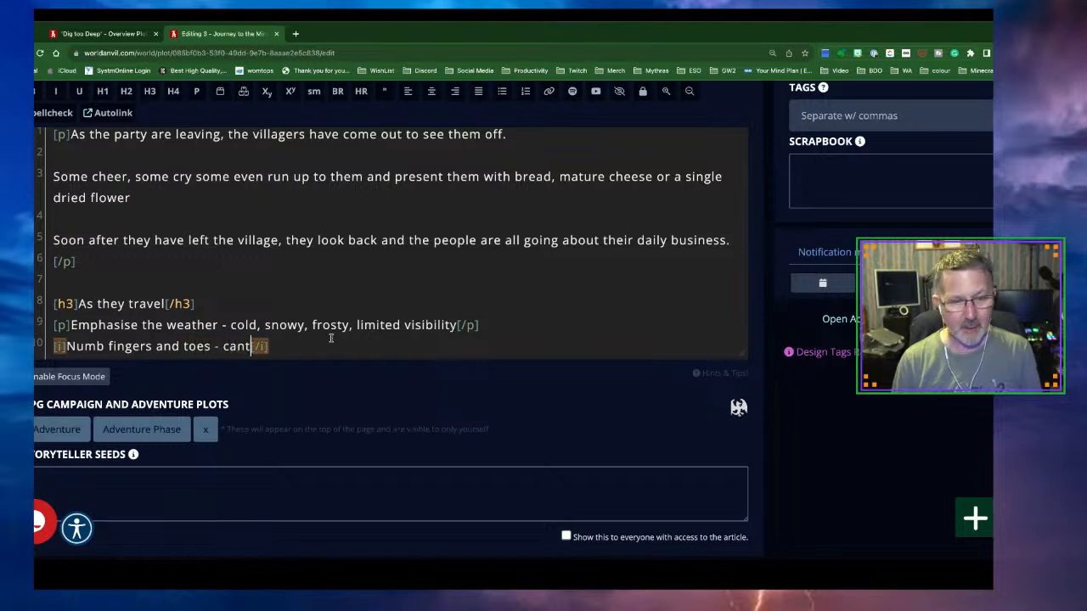
{"action": "key", "text": "BackSpace"}
{"action": "type", "text": "'t feel"}
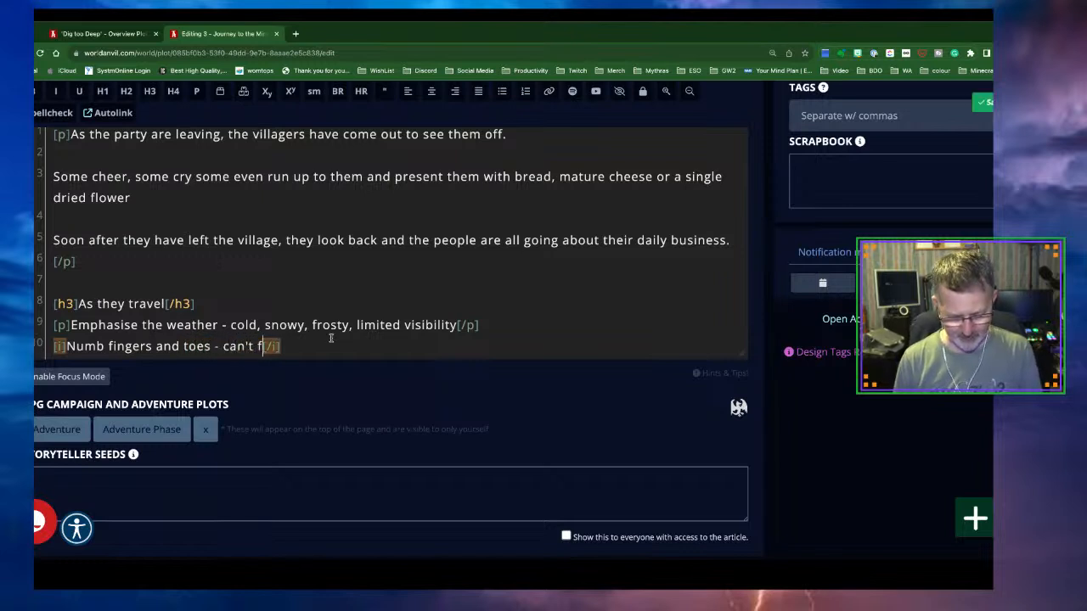
{"action": "type", "text": " them. "}
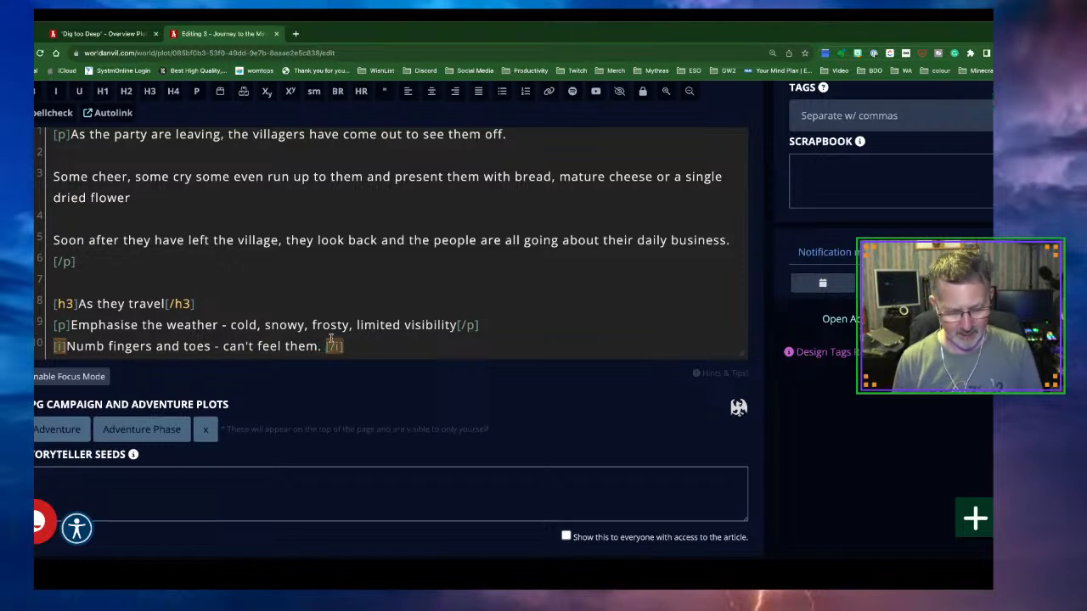
{"action": "type", "text": "Icy"}
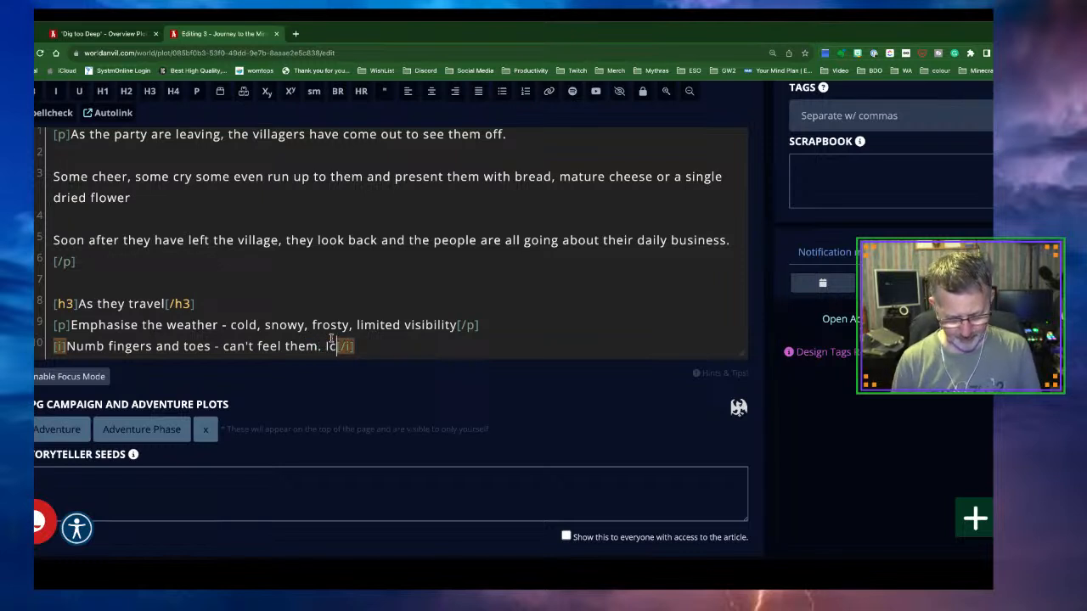
{"action": "key", "text": "BackSpace"}
{"action": "key", "text": "BackSpace"}
{"action": "key", "text": "BackSpace"}
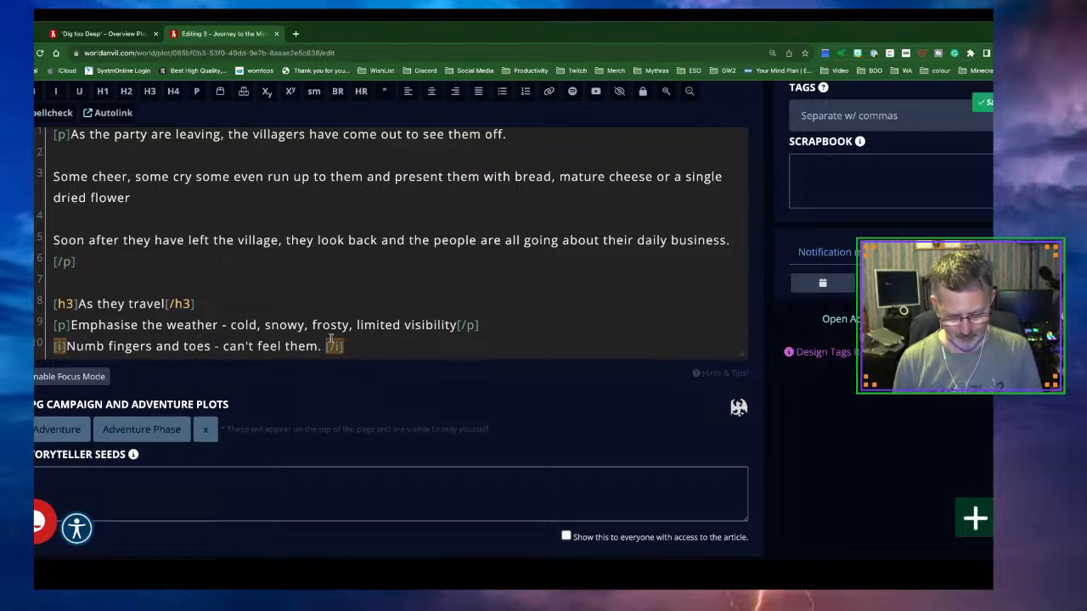
{"action": "type", "text": "snow"}
{"action": "type", "text": " or ice "}
{"action": "type", "text": "crus"}
{"action": "key", "text": "BackSpace"}
{"action": "key", "text": "BackSpace"}
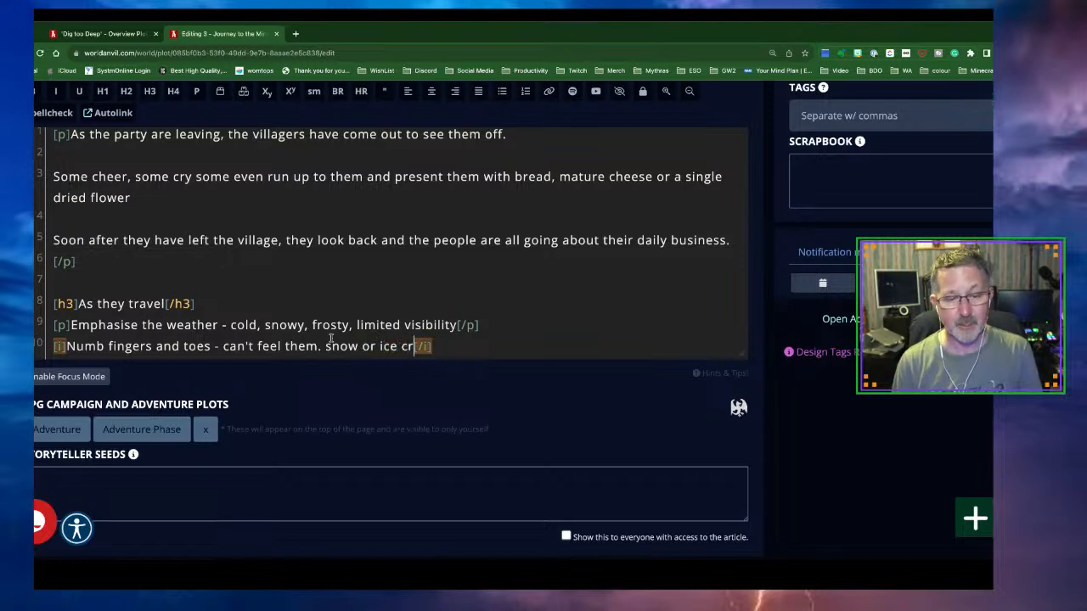
{"action": "type", "text": "ystals form"}
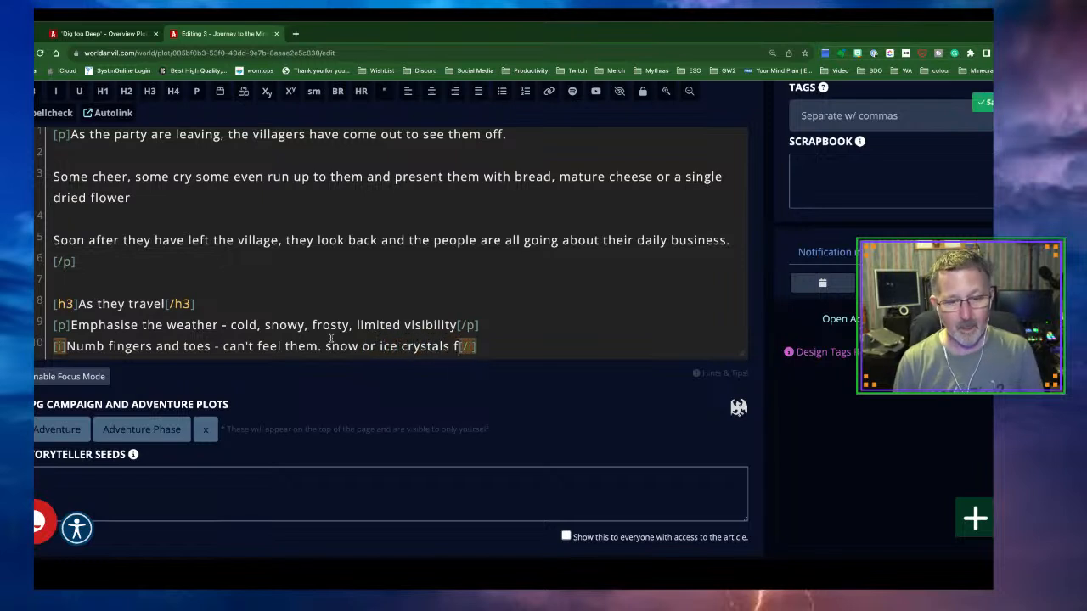
{"action": "type", "text": "ing on bea"}
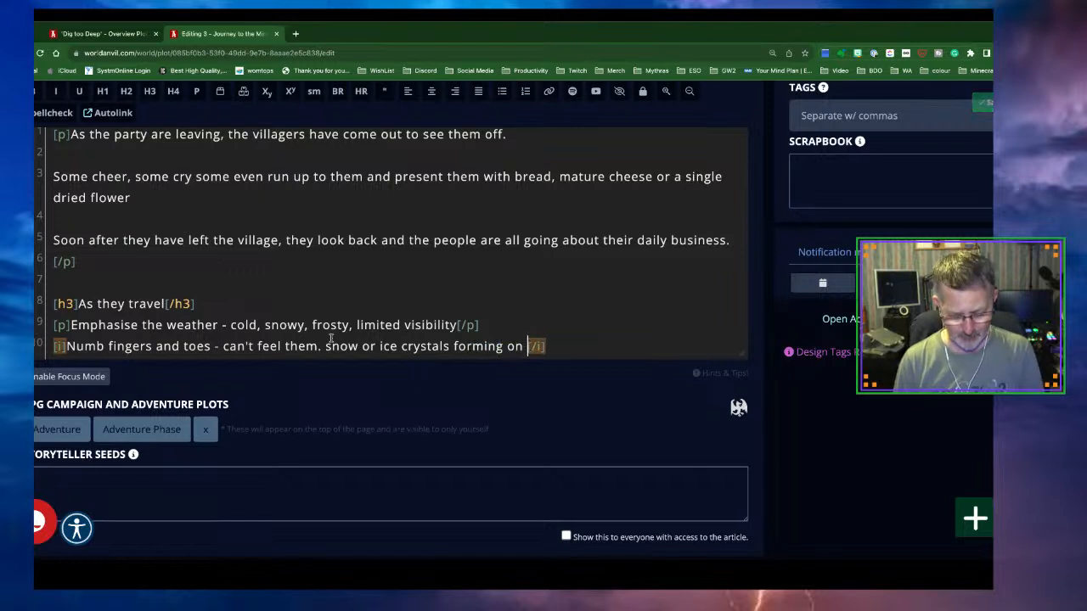
{"action": "type", "text": "rds and exp"}
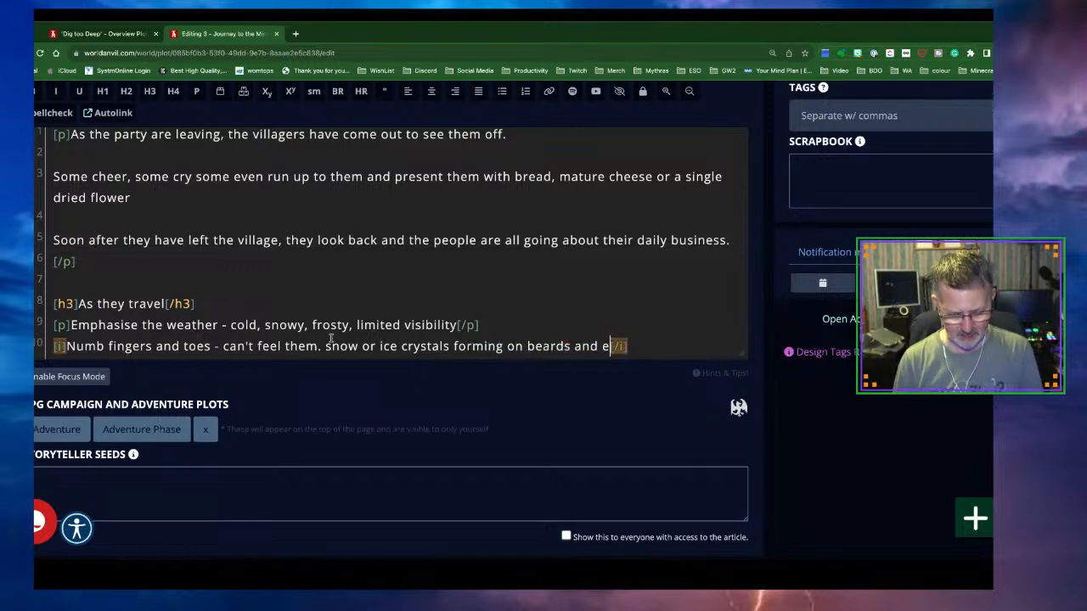
{"action": "type", "text": "osed "}
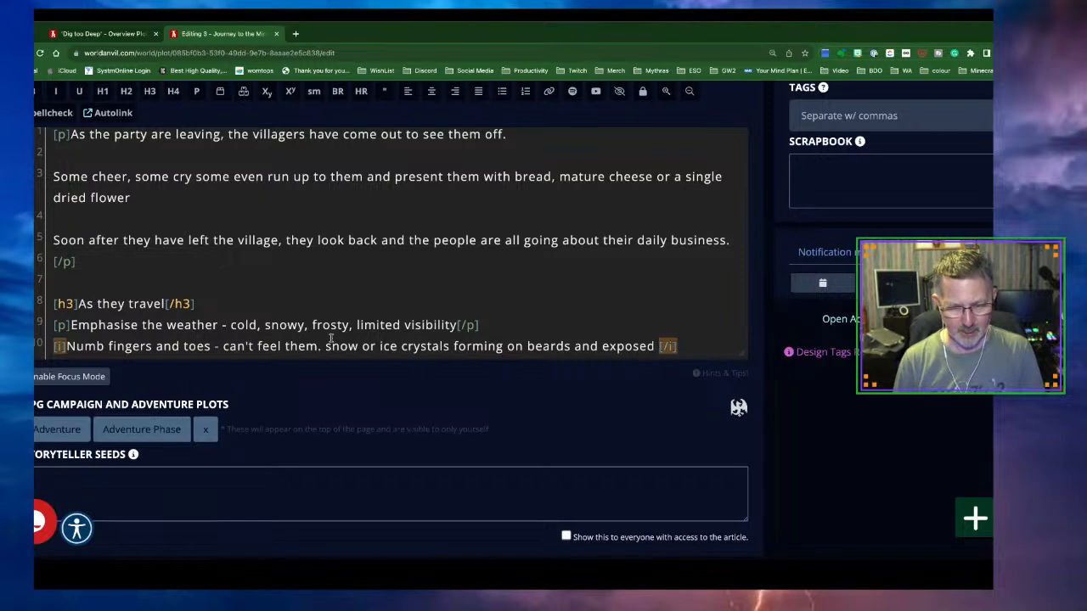
{"action": "type", "text": "hair. "}
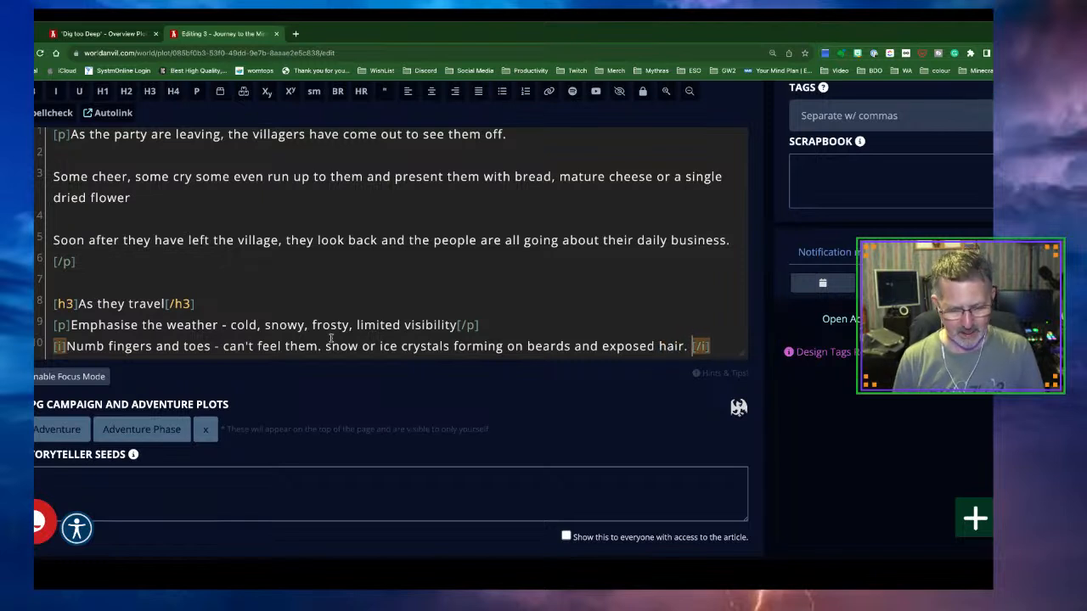
{"action": "type", "text": "Face and o"}
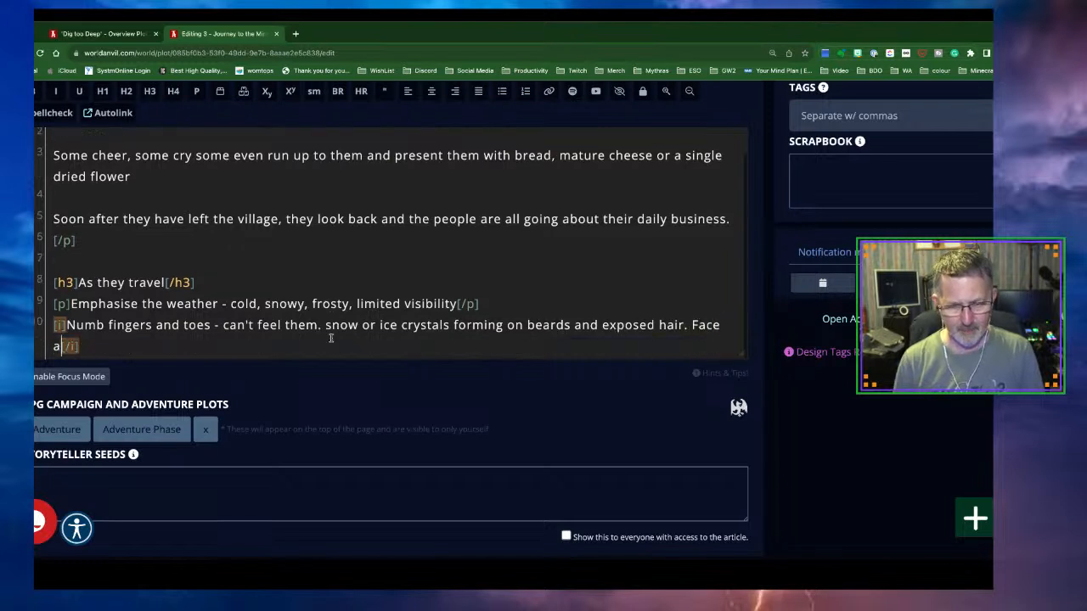
{"action": "key", "text": "BackSpace"}
{"action": "type", "text": "any other"}
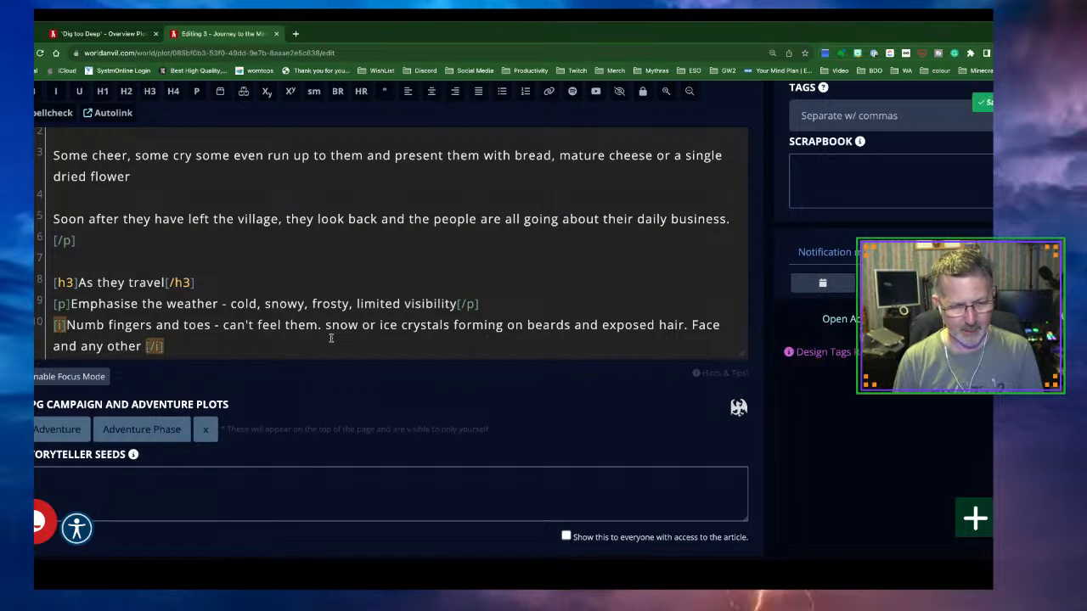
{"action": "type", "text": " exposed ski"}
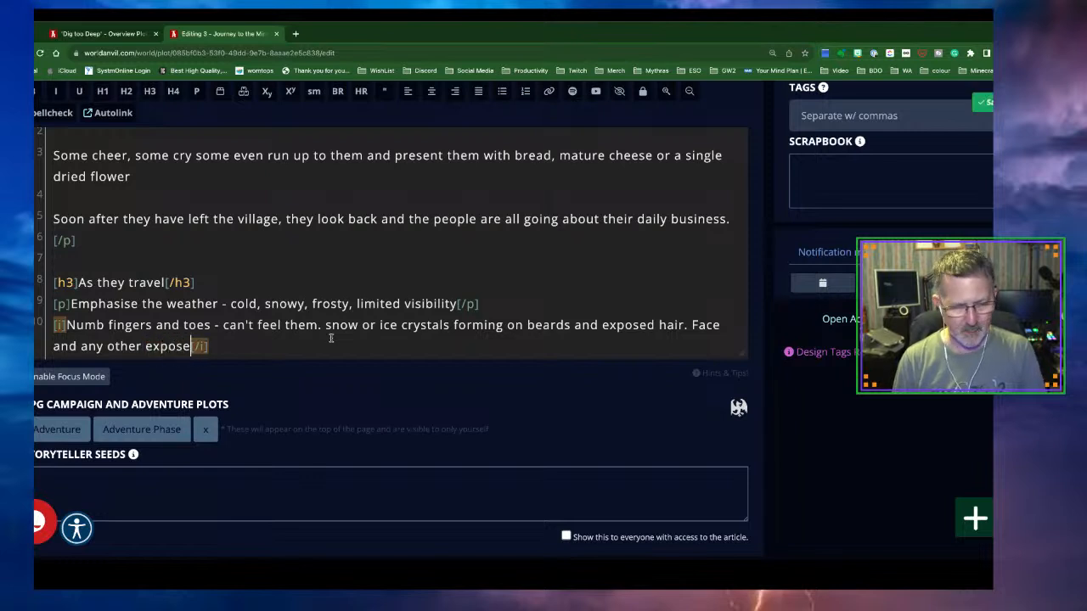
{"action": "type", "text": "n, biting"}
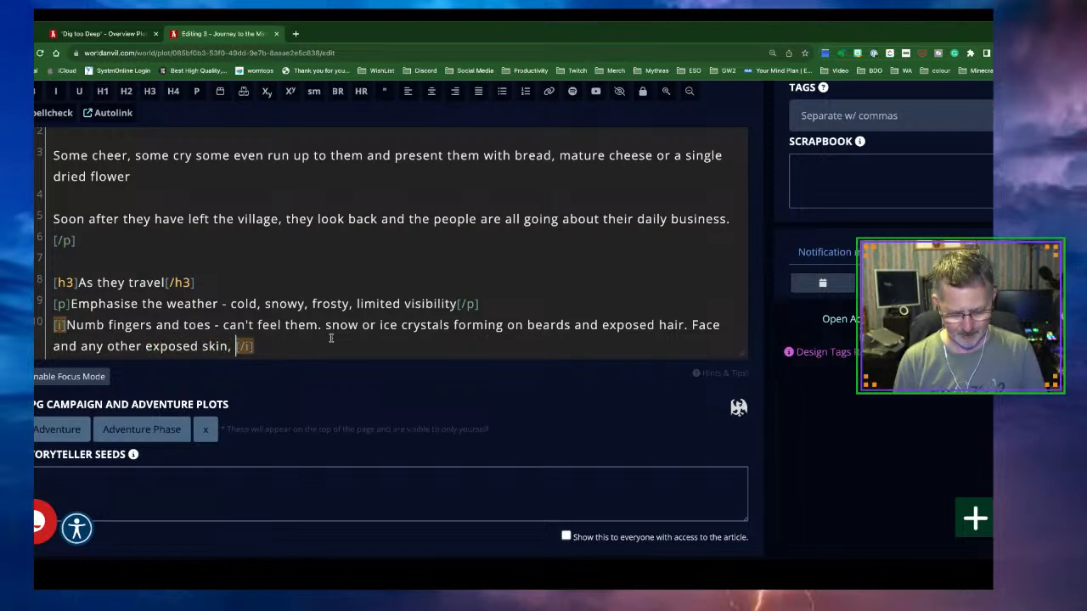
{"action": "type", "text": " cold "}
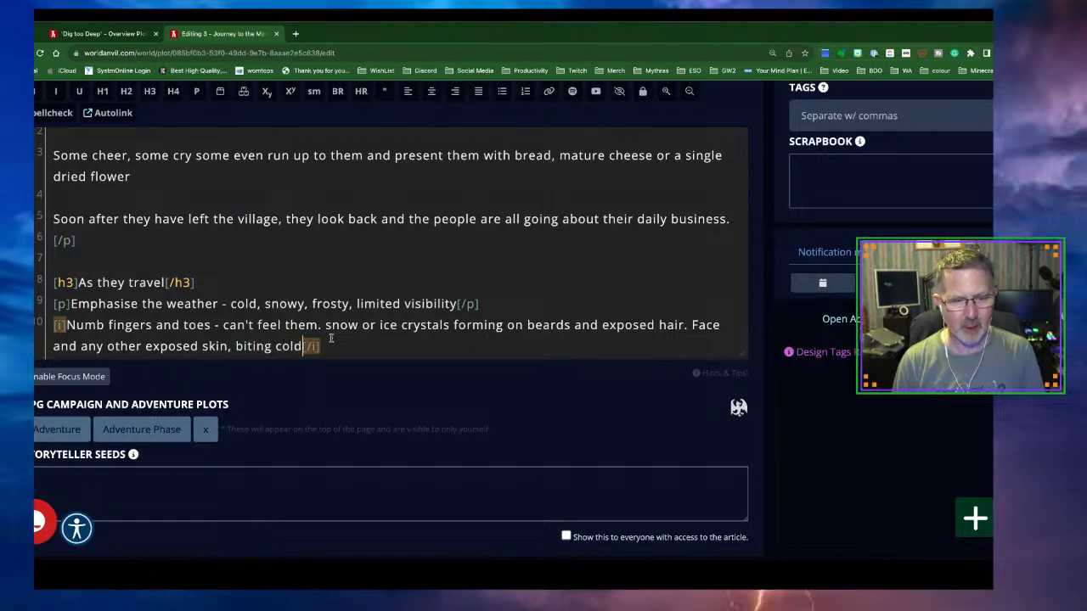
{"action": "type", "text": "wind"}
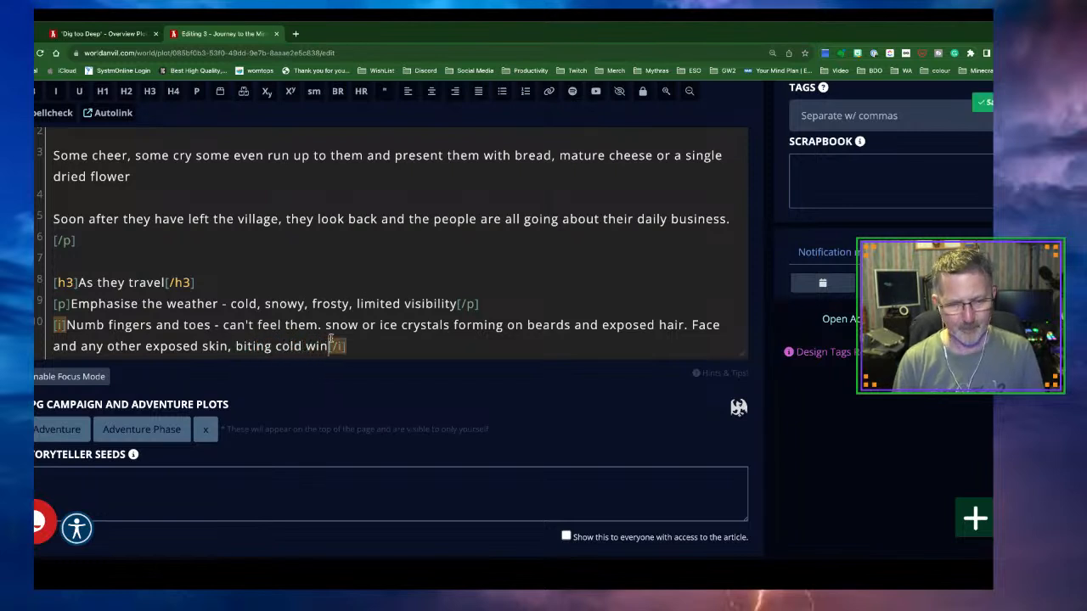
{"action": "type", "text": ", "}
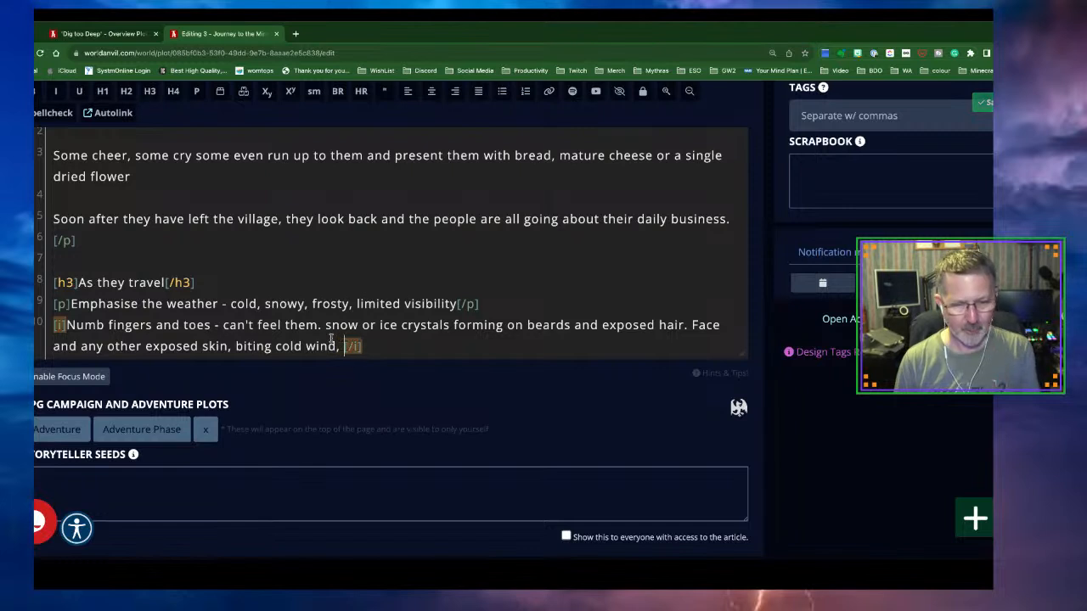
{"action": "type", "text": "swirls of"}
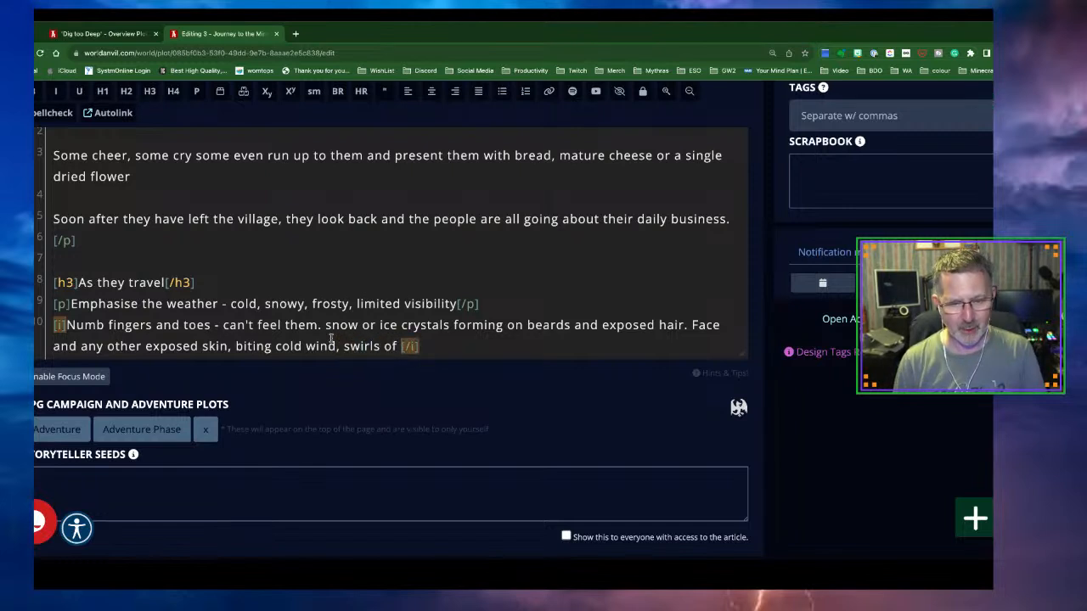
{"action": "type", "text": " falling "}
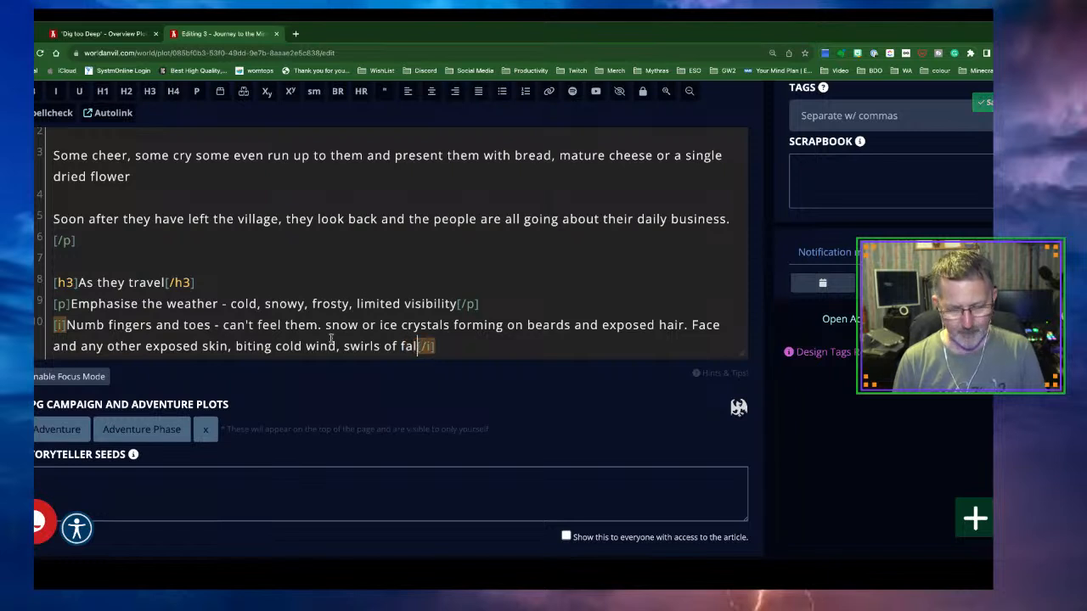
{"action": "type", "text": "and whipped "}
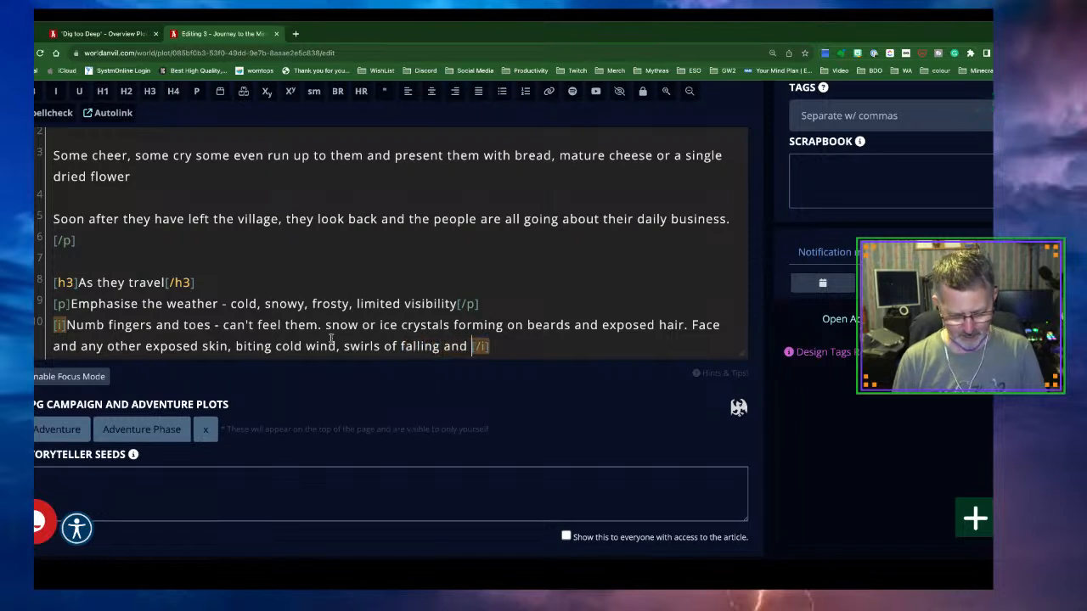
{"action": "type", "text": "up snow"}
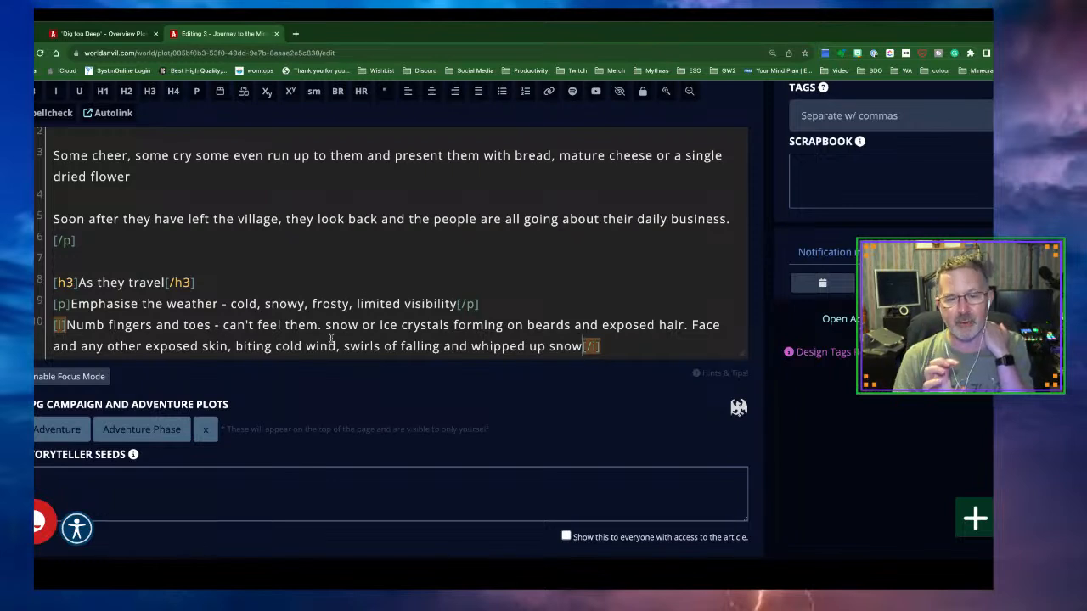
{"action": "type", "text": "."}
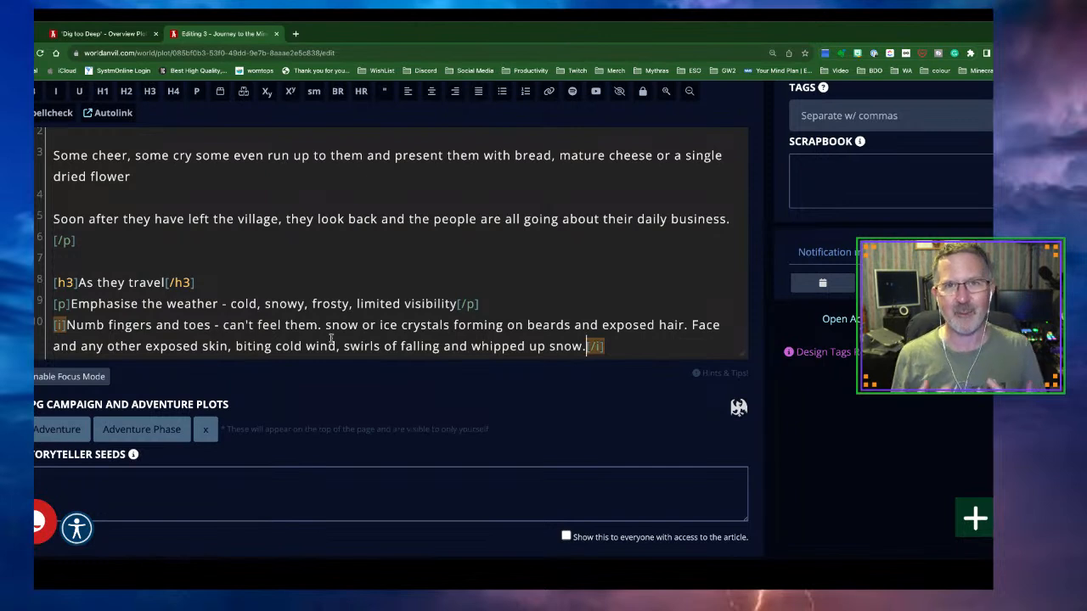
Add blank lines after the italic note and insert an empty paragraph on line 12
{"action": "scroll", "coordinate": [331, 338], "scroll_direction": "down", "scroll_amount": 1}
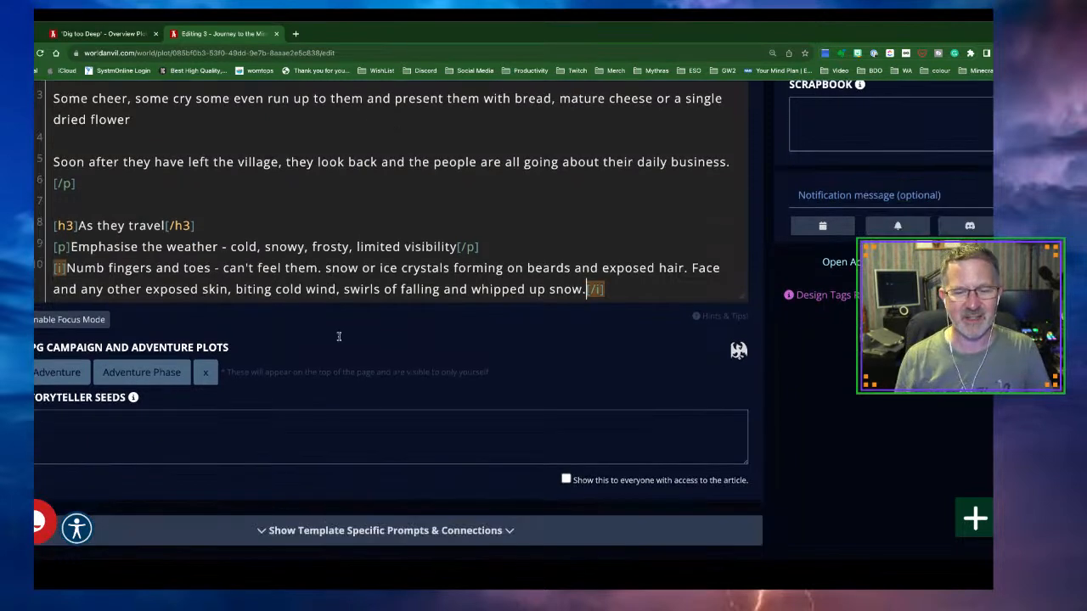
{"action": "left_click", "coordinate": [623, 283]}
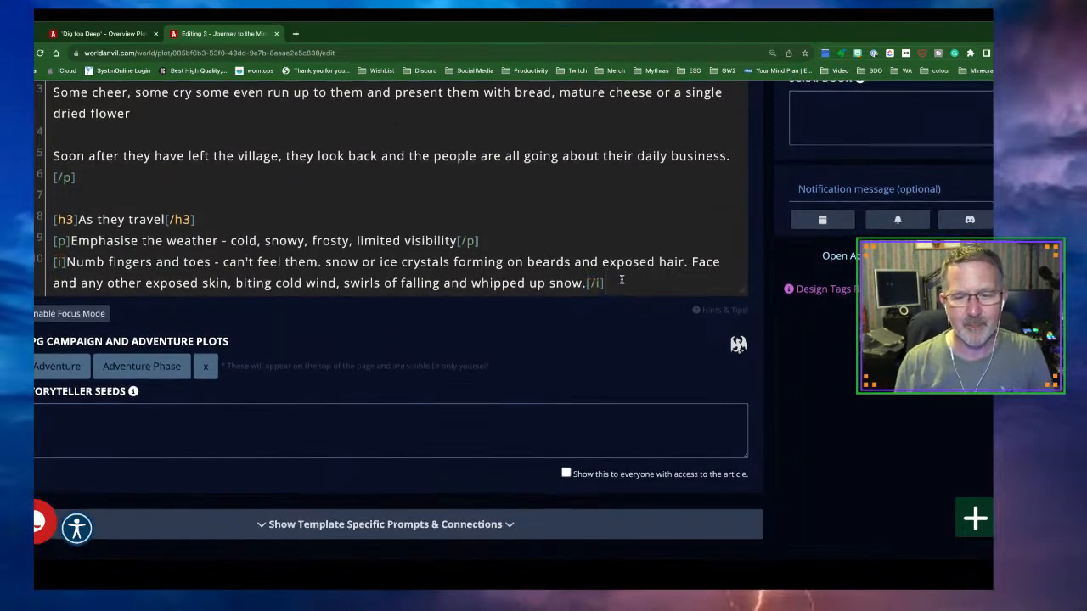
{"action": "key", "text": "Return"}
{"action": "key", "text": "Return"}
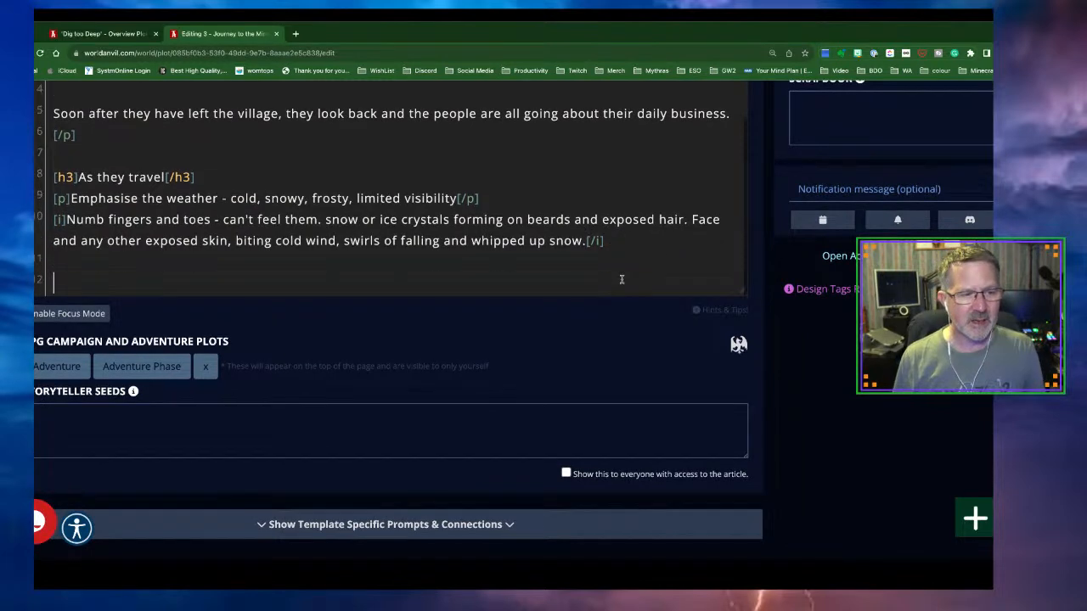
{"action": "scroll", "coordinate": [616, 283], "scroll_direction": "down", "scroll_amount": 1}
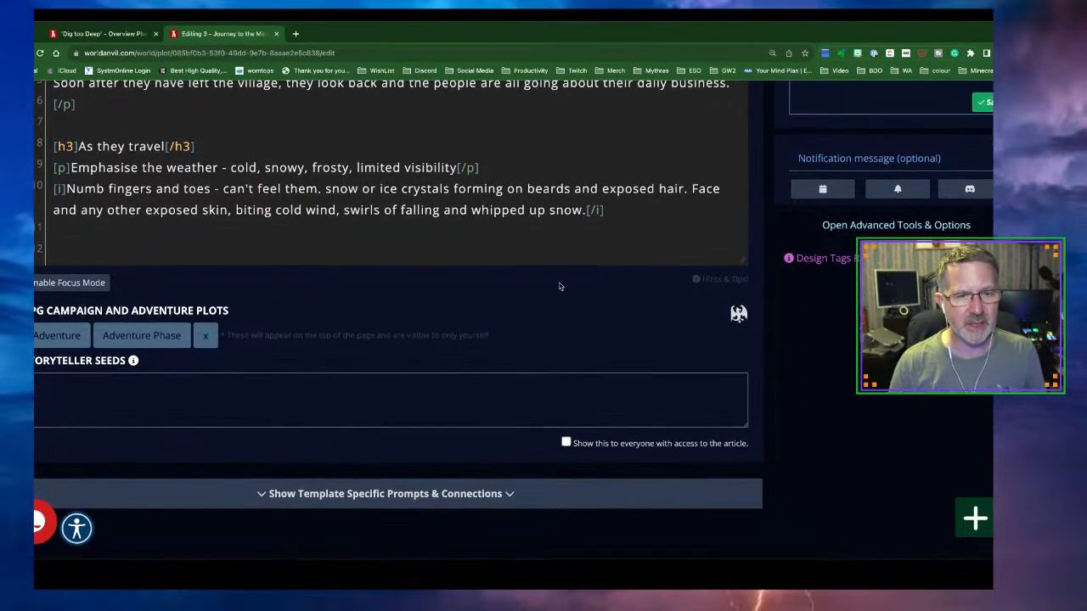
{"action": "scroll", "coordinate": [343, 219], "scroll_direction": "up", "scroll_amount": 1}
{"action": "scroll", "coordinate": [343, 220], "scroll_direction": "down", "scroll_amount": 1}
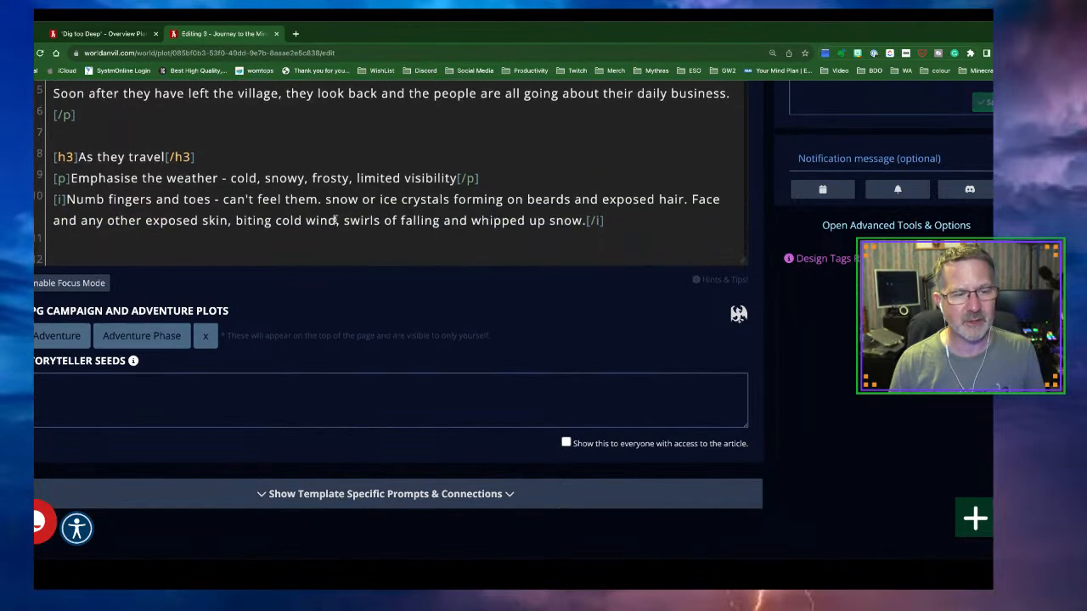
{"action": "scroll", "coordinate": [658, 315], "scroll_direction": "up", "scroll_amount": 4}
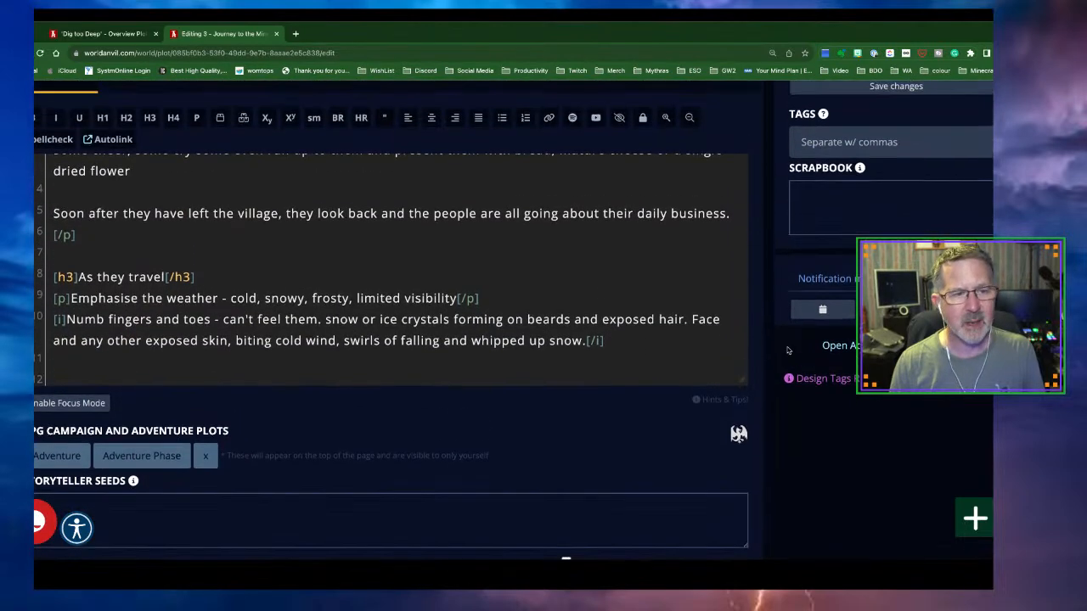
{"action": "left_click", "coordinate": [196, 120]}
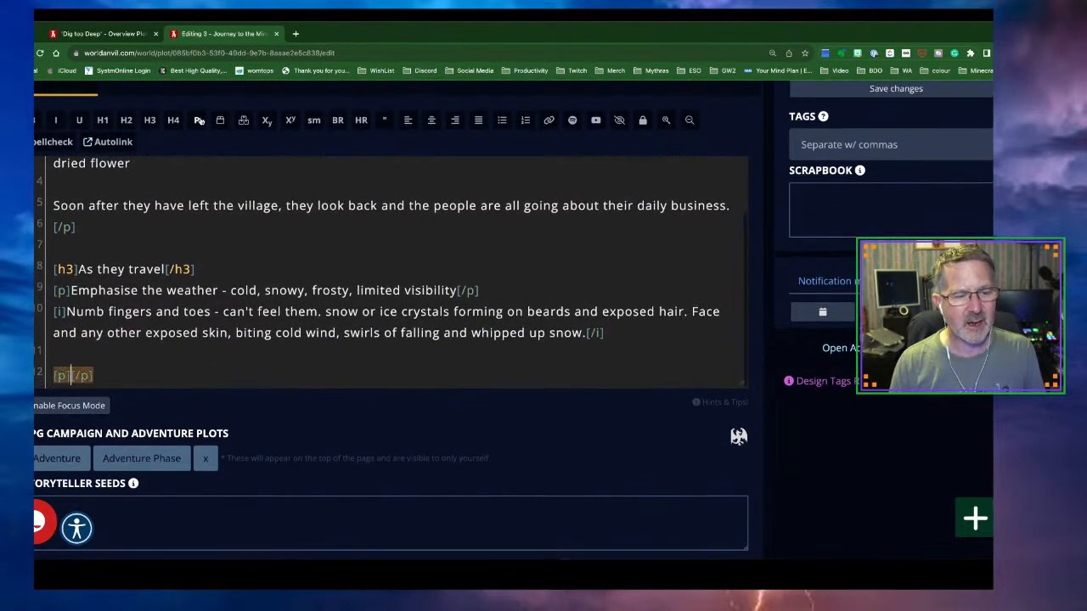
Insert an empty H3 heading on line 11, then select the italic numb-fingers note
{"action": "scroll", "coordinate": [275, 238], "scroll_direction": "down", "scroll_amount": 1}
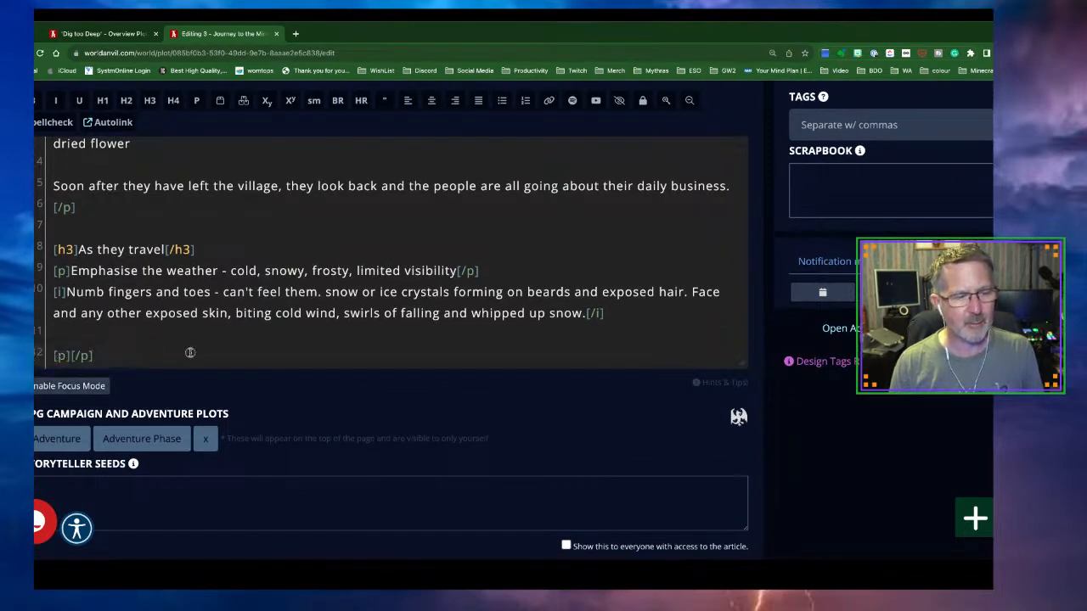
{"action": "left_click", "coordinate": [59, 336]}
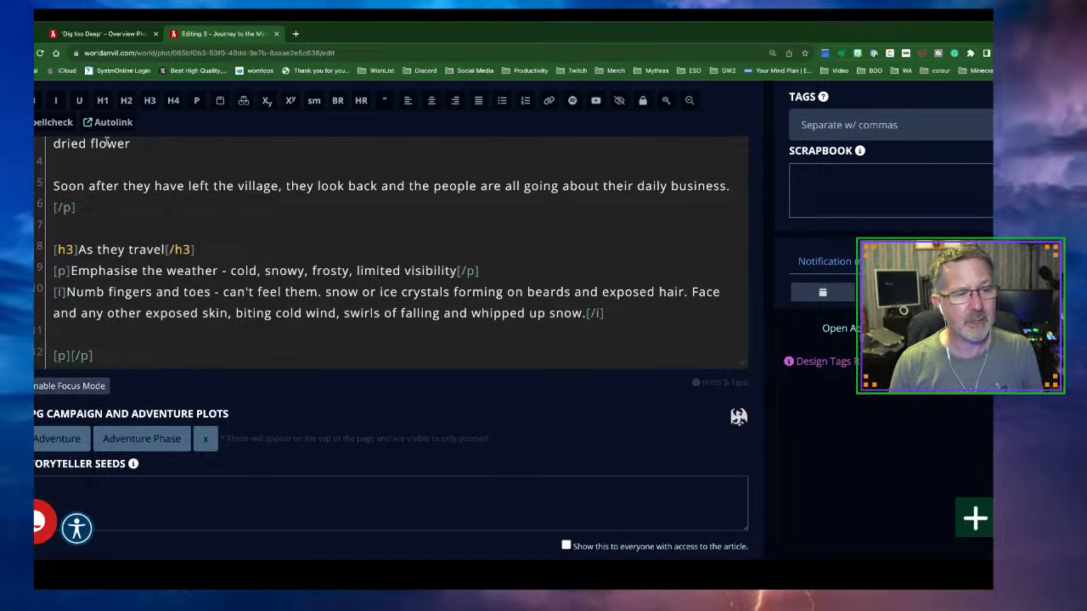
{"action": "left_click", "coordinate": [149, 101]}
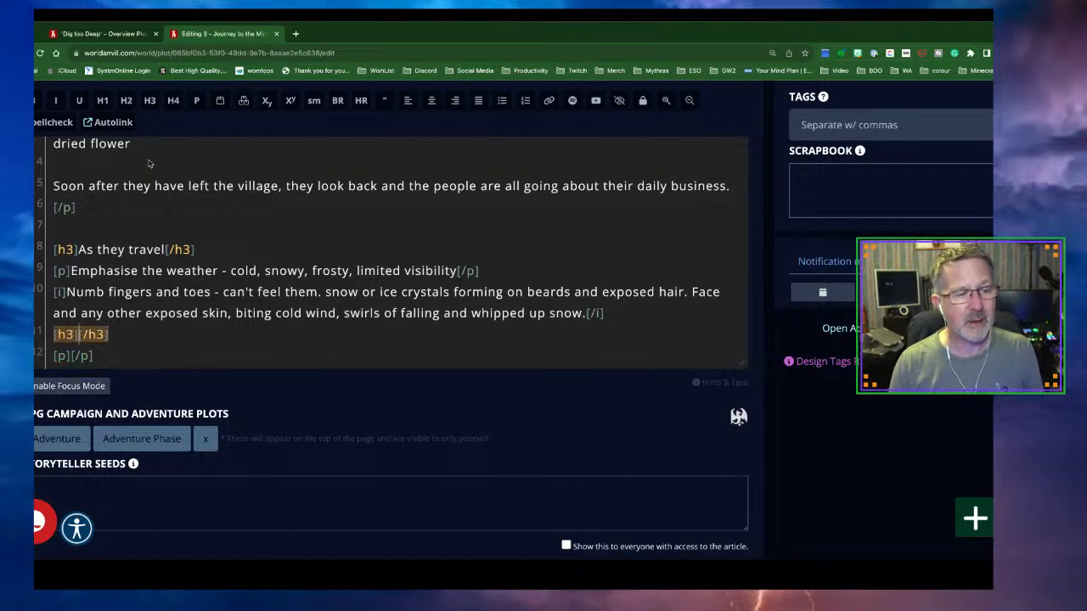
{"action": "left_click", "coordinate": [613, 316]}
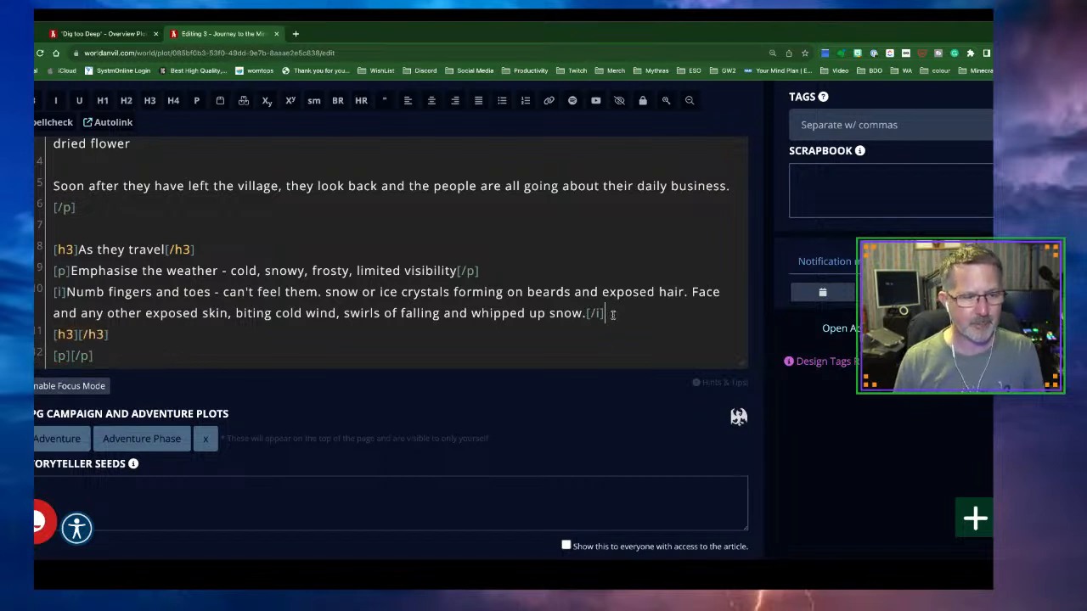
{"action": "key", "text": "Return"}
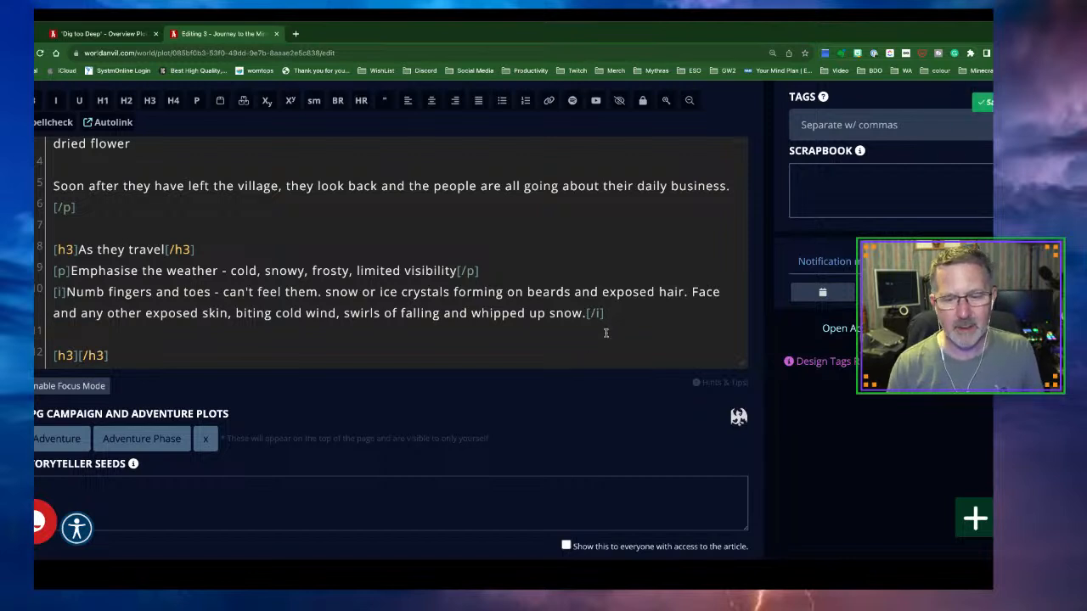
{"action": "left_click_drag", "start_coordinate": [609, 313], "coordinate": [53, 293]}
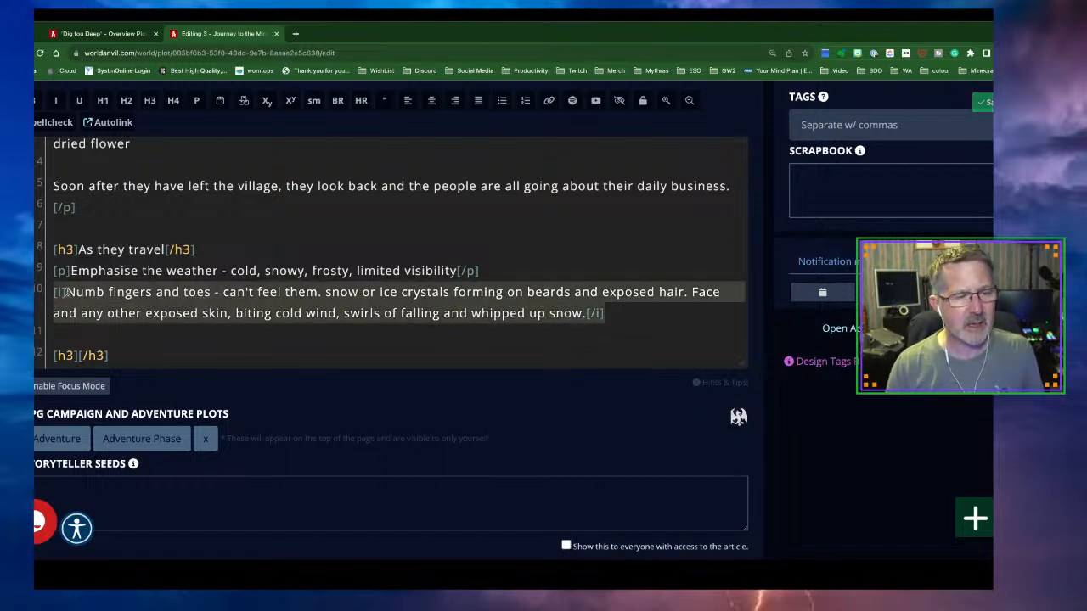
Wrap the numb-fingers note in a paragraph and title the new heading 'Howls of wolves'
{"action": "left_click", "coordinate": [196, 100]}
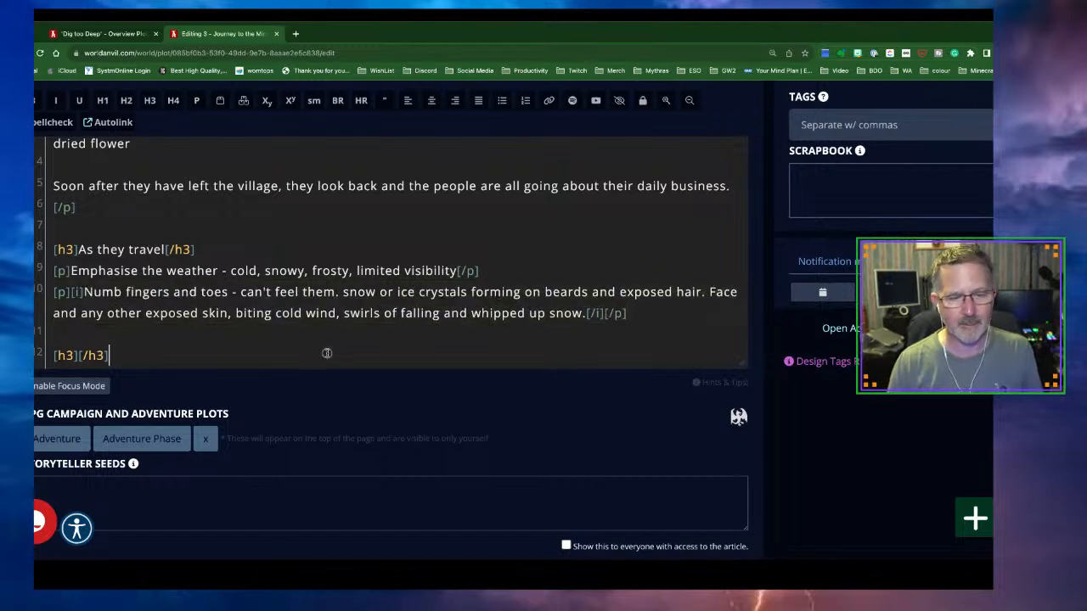
{"action": "left_click", "coordinate": [78, 355]}
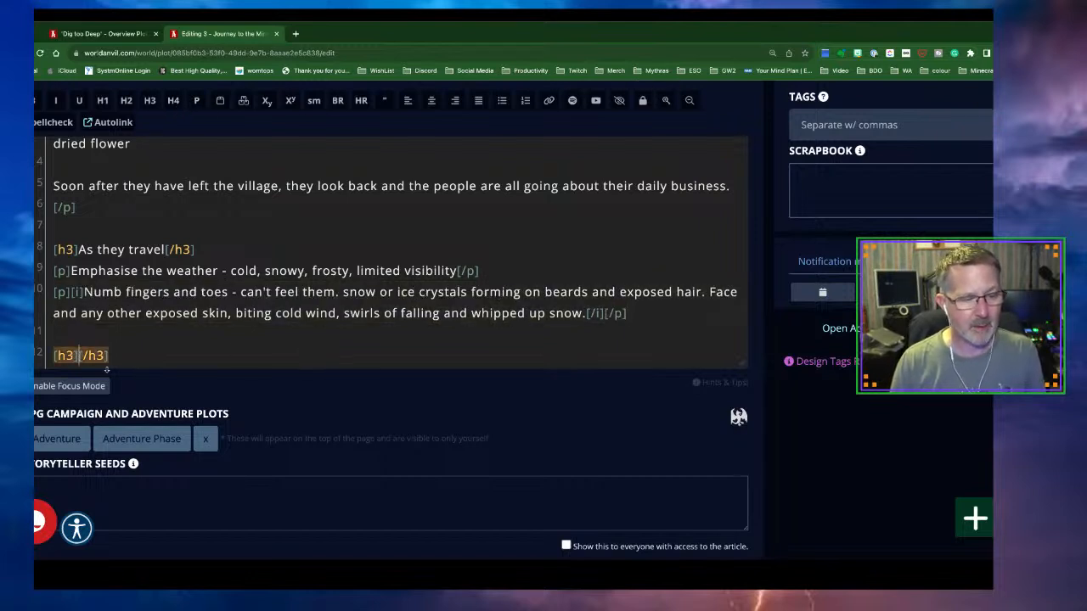
{"action": "type", "text": "Hoqls"}
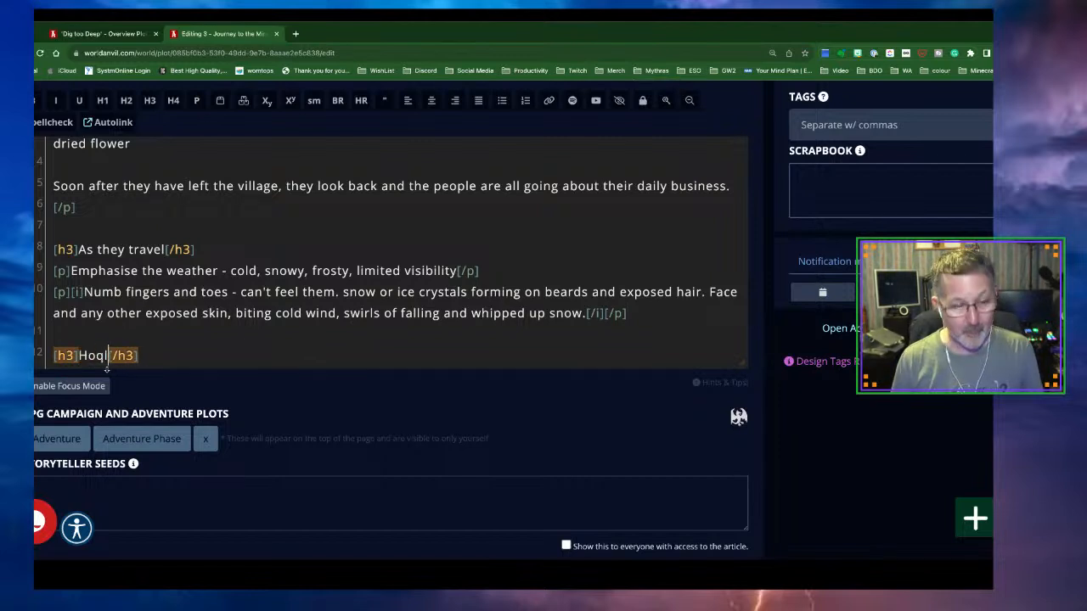
{"action": "key", "text": "BackSpace"}
{"action": "key", "text": "BackSpace"}
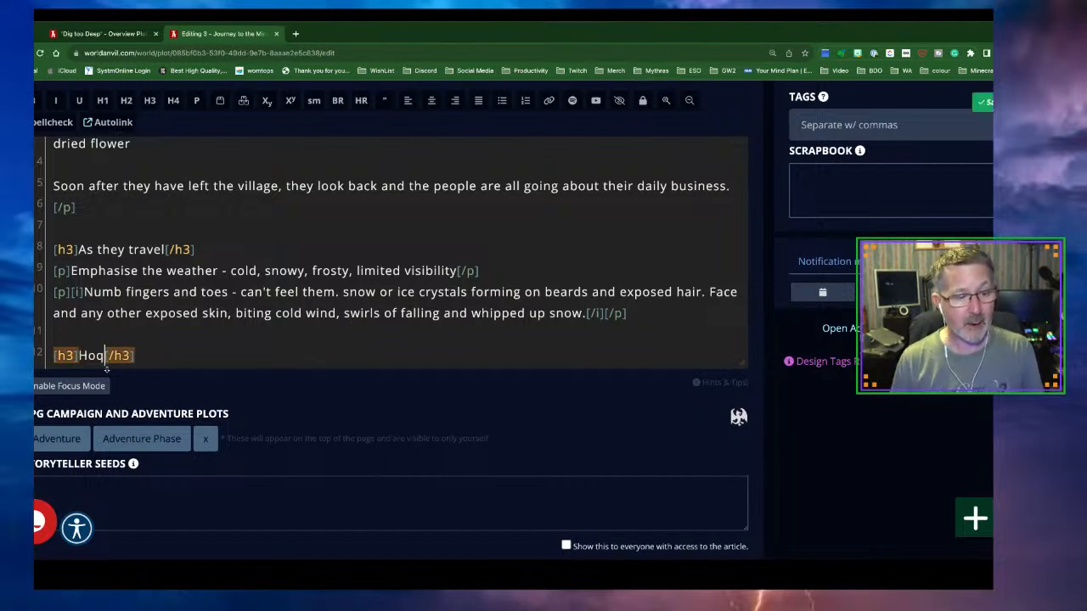
{"action": "key", "text": "BackSpace"}
{"action": "type", "text": "wls of w"}
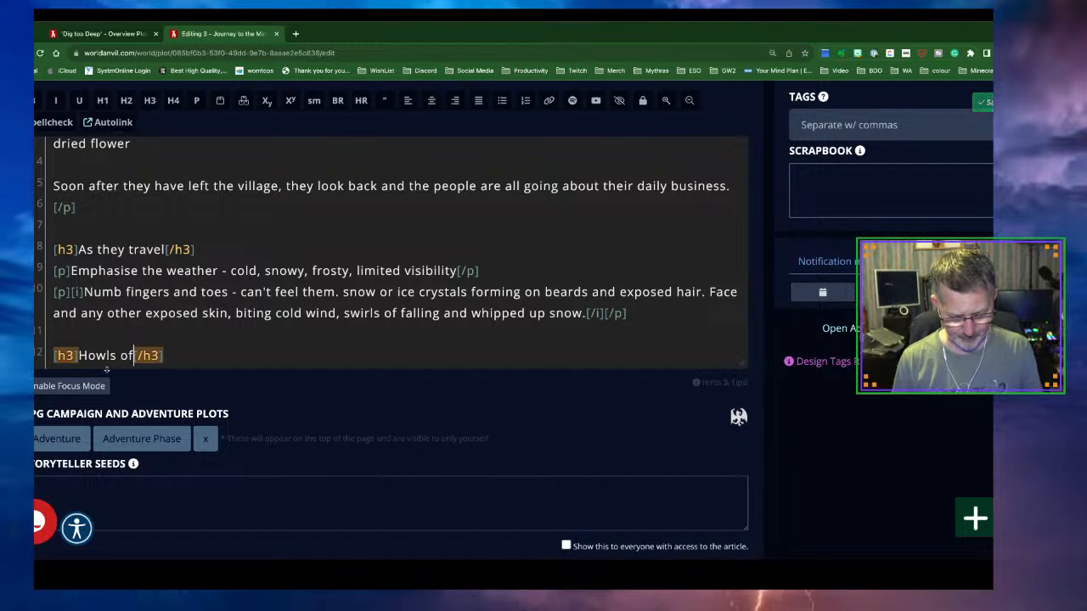
{"action": "type", "text": "olves"}
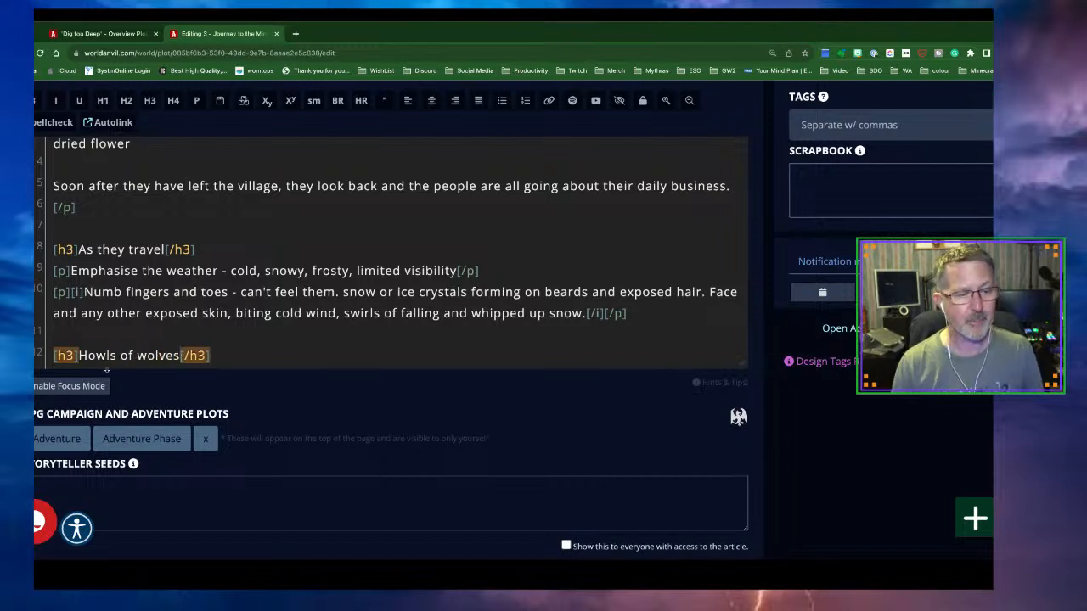
{"action": "left_click", "coordinate": [230, 352]}
{"action": "scroll", "coordinate": [230, 352], "scroll_direction": "down", "scroll_amount": 1}
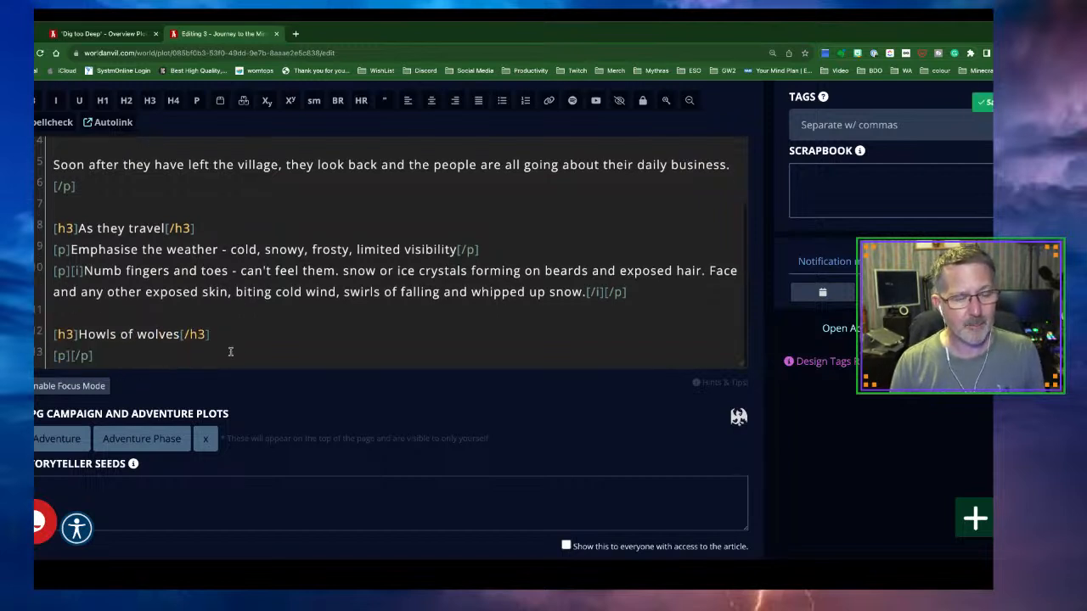
{"action": "triple_click", "coordinate": [74, 357]}
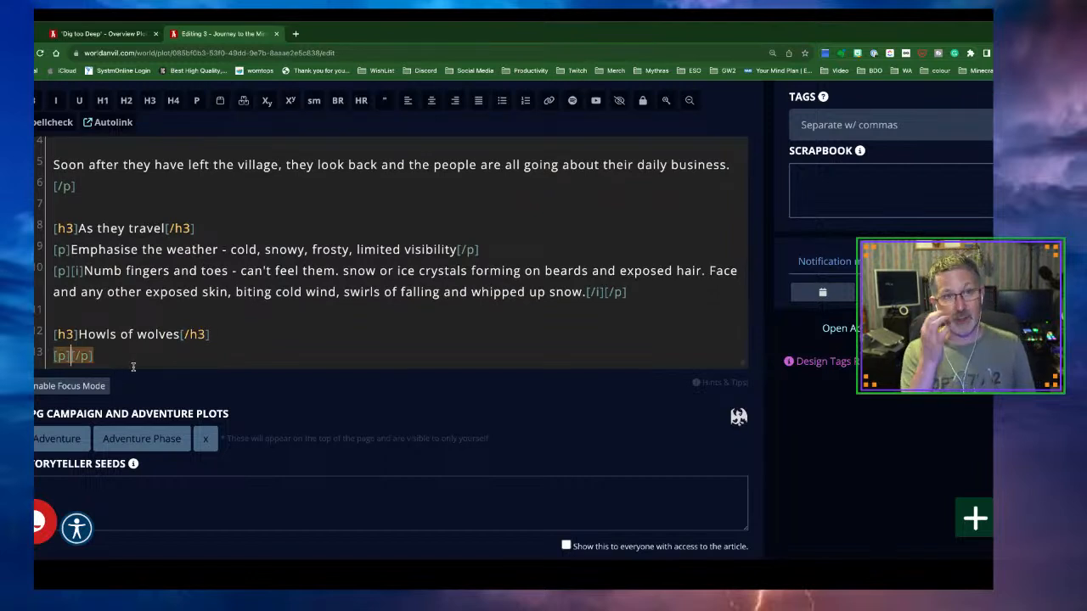
Go to the Dig too Deep overview and open the world's articles list
{"action": "left_click", "coordinate": [87, 34]}
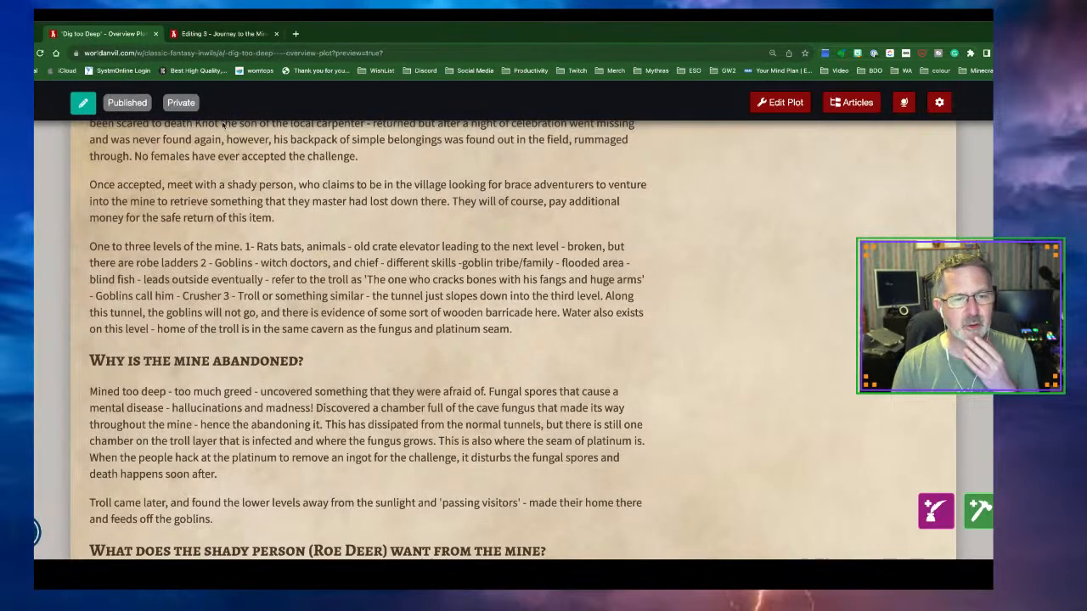
{"action": "scroll", "coordinate": [322, 220], "scroll_direction": "up", "scroll_amount": 2}
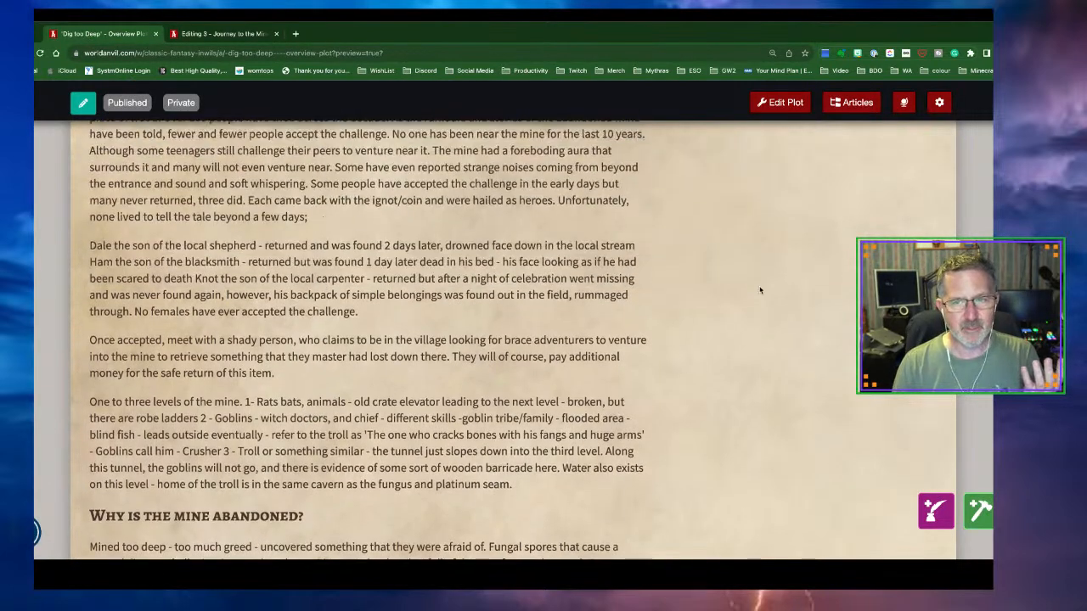
{"action": "left_click", "coordinate": [862, 110]}
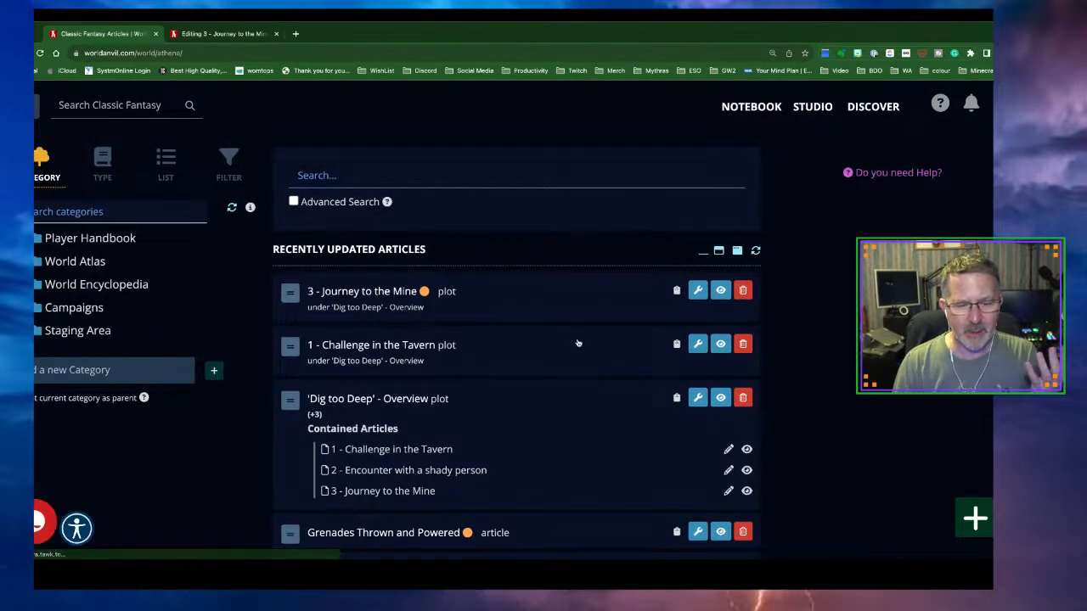
Open '1 - Challenge in the Tavern' from Recently Updated Articles in the full editor
{"action": "scroll", "coordinate": [579, 340], "scroll_direction": "down", "scroll_amount": 2}
{"action": "scroll", "coordinate": [577, 342], "scroll_direction": "down", "scroll_amount": 1}
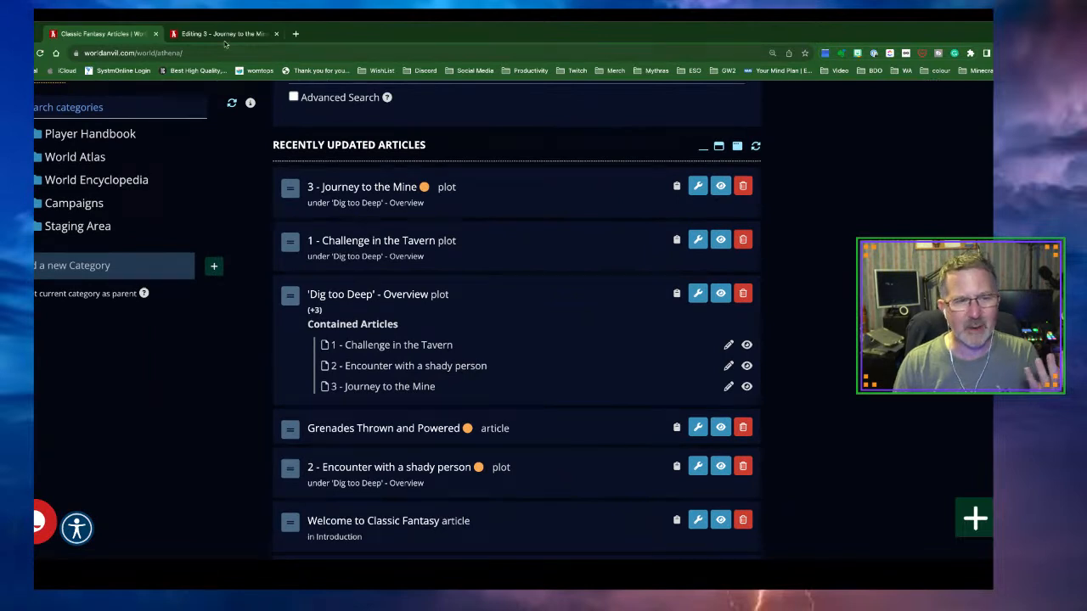
{"action": "left_click", "coordinate": [420, 349]}
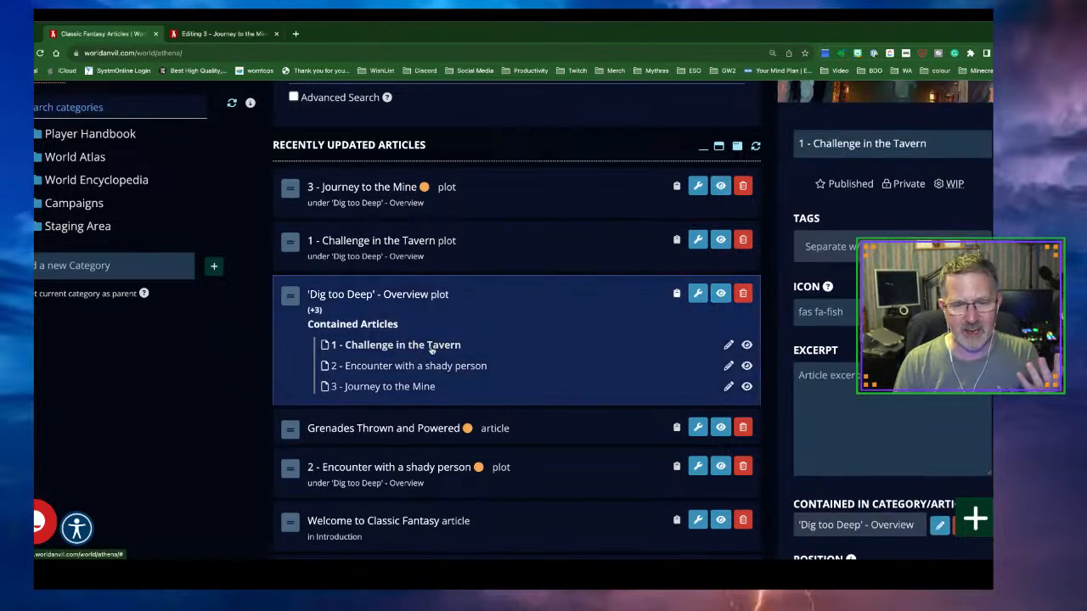
{"action": "left_click", "coordinate": [727, 346]}
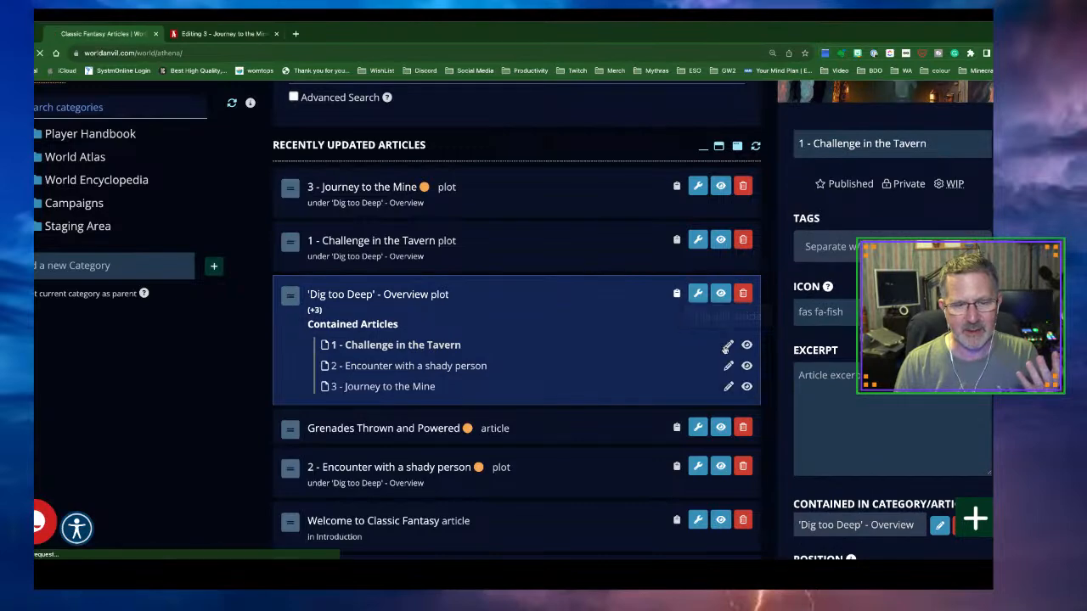
{"action": "scroll", "coordinate": [552, 393], "scroll_direction": "down", "scroll_amount": 10}
{"action": "scroll", "coordinate": [552, 389], "scroll_direction": "down", "scroll_amount": 5}
{"action": "scroll", "coordinate": [552, 389], "scroll_direction": "down", "scroll_amount": 3}
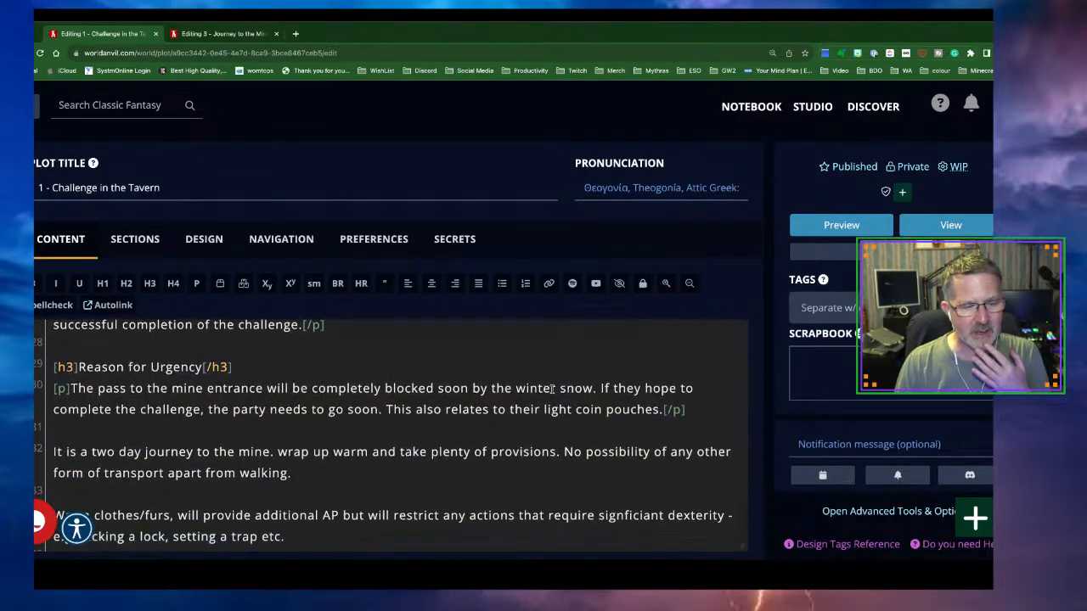
Add blank lines after the trap sentence in the Content editor
{"action": "scroll", "coordinate": [552, 389], "scroll_direction": "down", "scroll_amount": 1}
{"action": "scroll", "coordinate": [506, 440], "scroll_direction": "down", "scroll_amount": 1}
{"action": "scroll", "coordinate": [507, 440], "scroll_direction": "down", "scroll_amount": 1}
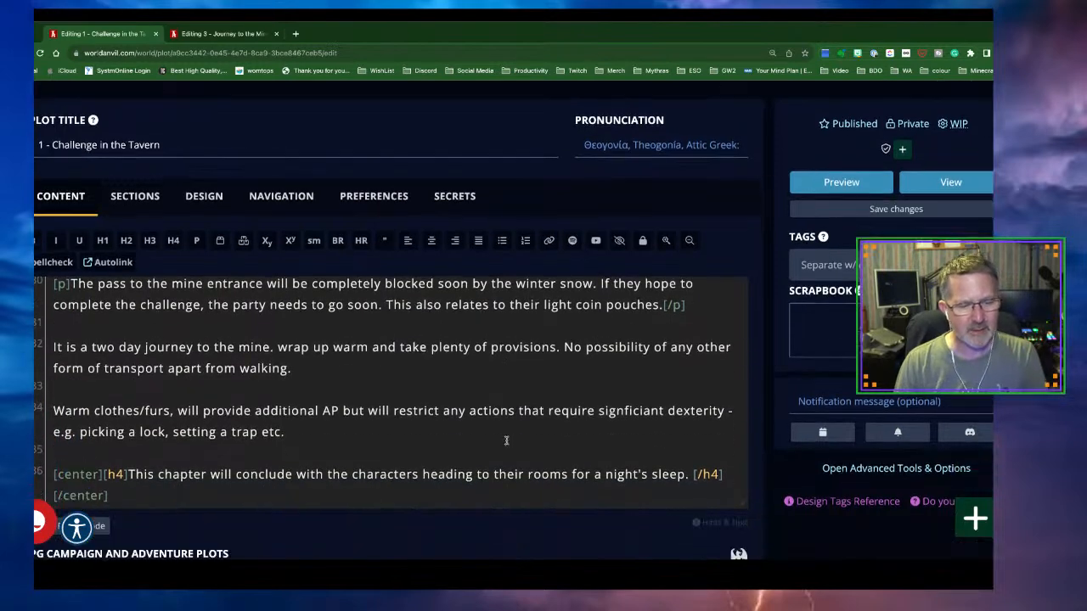
{"action": "left_click", "coordinate": [319, 436]}
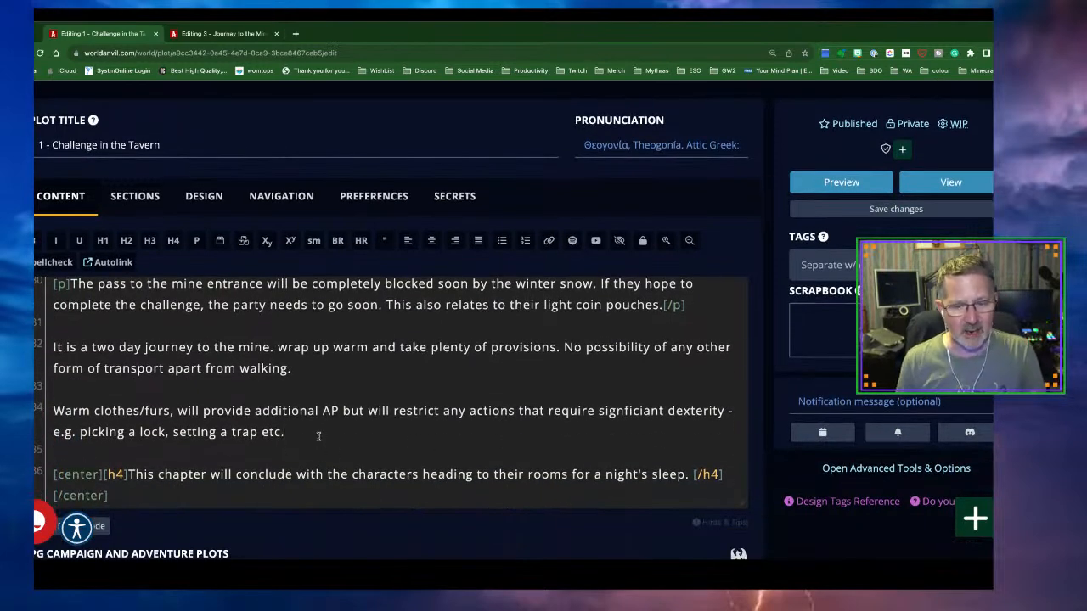
{"action": "key", "text": "Return"}
{"action": "key", "text": "Return"}
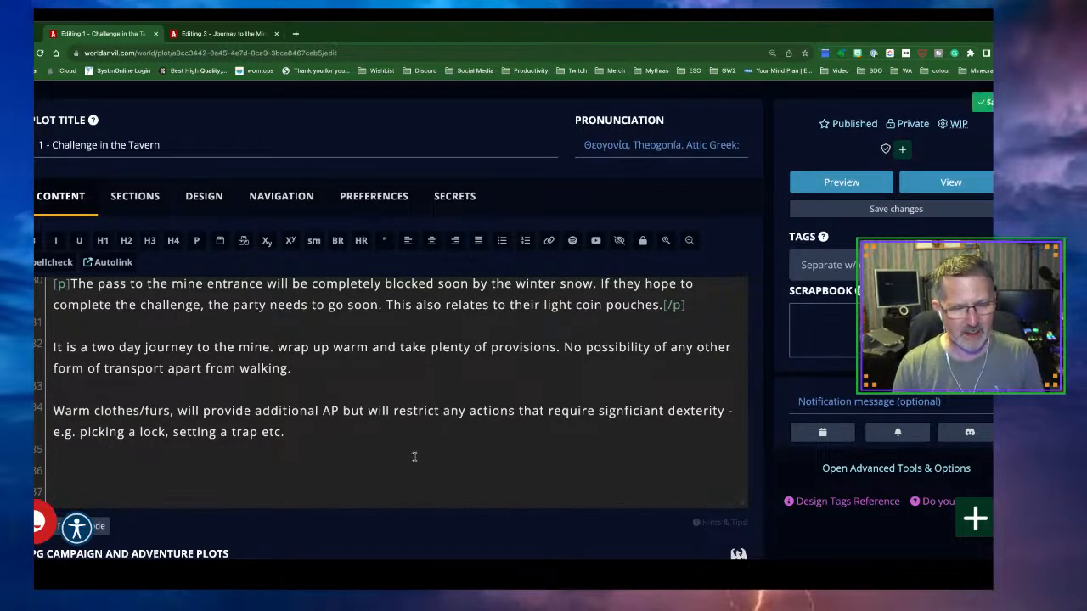
{"action": "scroll", "coordinate": [412, 455], "scroll_direction": "down", "scroll_amount": 1}
Write that the cold weather has brought wolf packs down towards the lower mountains and hills
{"action": "type", "text": "The cold wwa"}
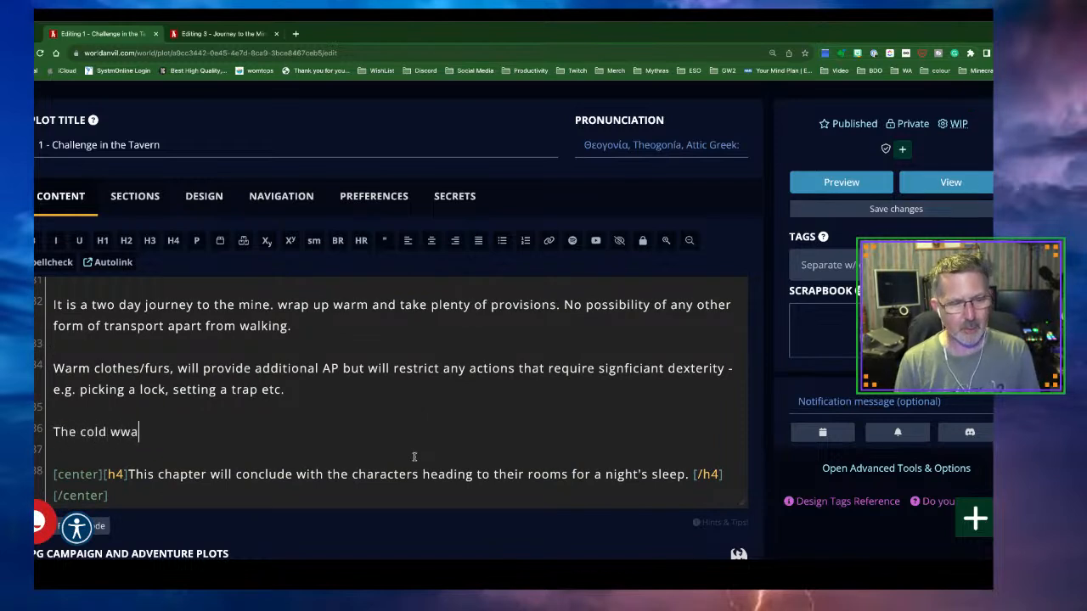
{"action": "key", "text": "BackSpace"}
{"action": "key", "text": "BackSpace"}
{"action": "type", "text": "ea"}
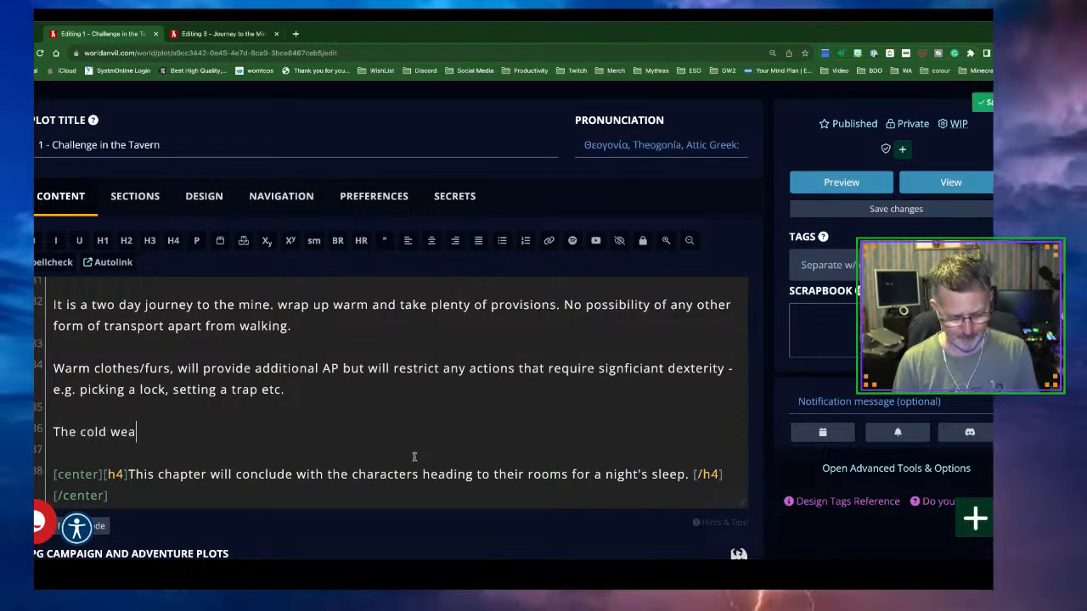
{"action": "type", "text": "ther have"}
{"action": "key", "text": "BackSpace"}
{"action": "key", "text": "BackSpace"}
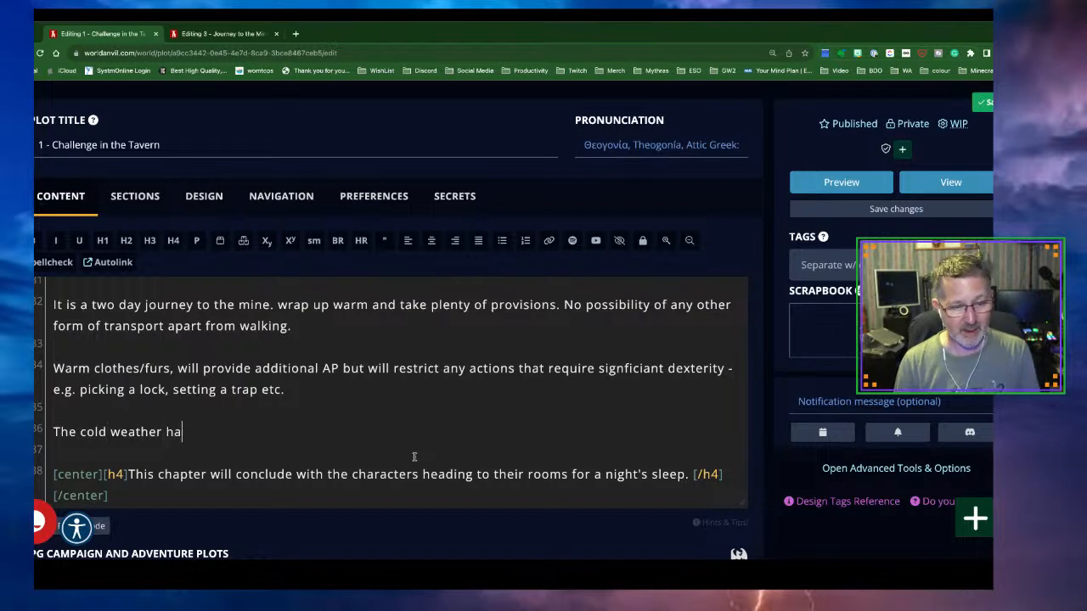
{"action": "type", "text": "s brought "}
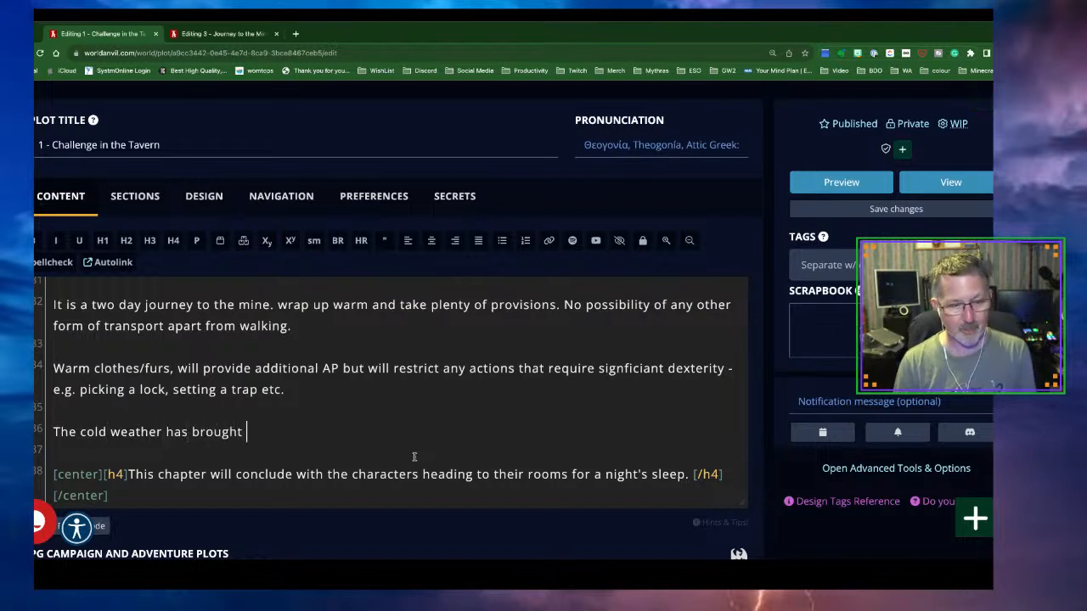
{"action": "type", "text": "packs of wo"}
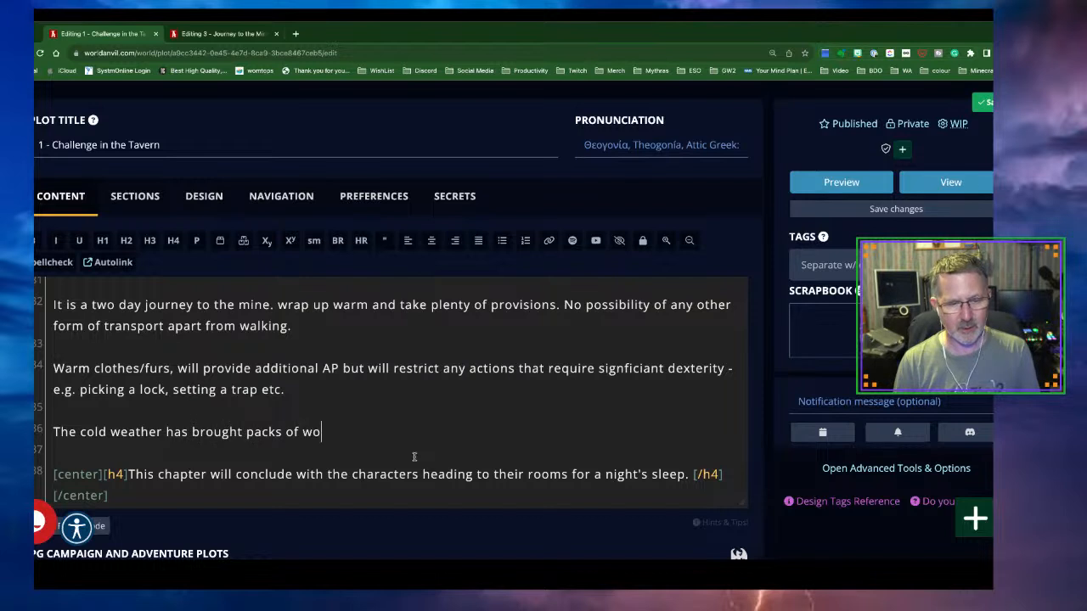
{"action": "type", "text": "lves down towar"}
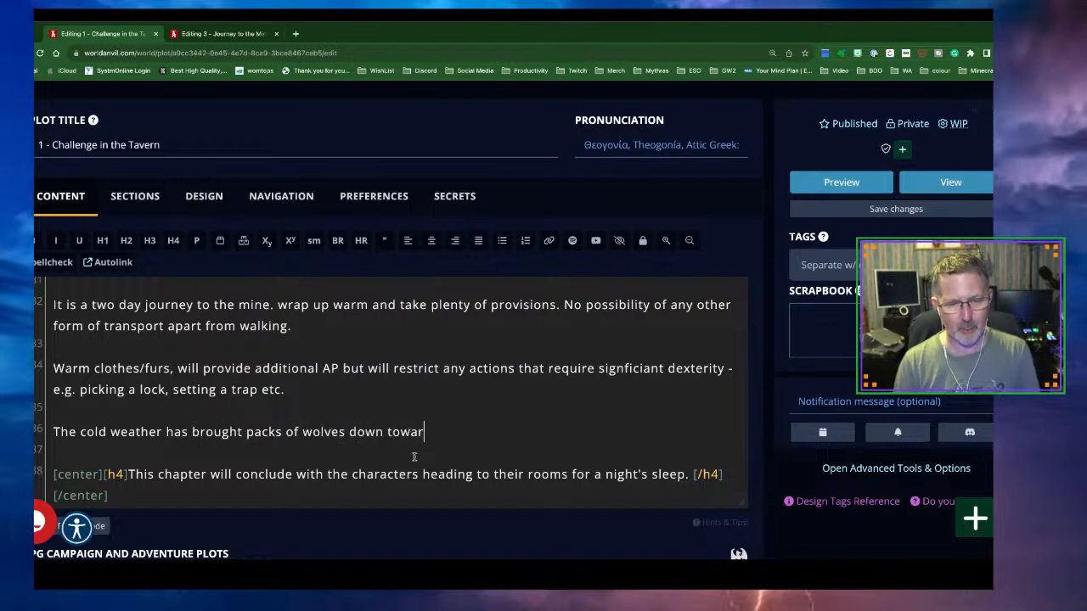
{"action": "type", "text": "ds to the lo"}
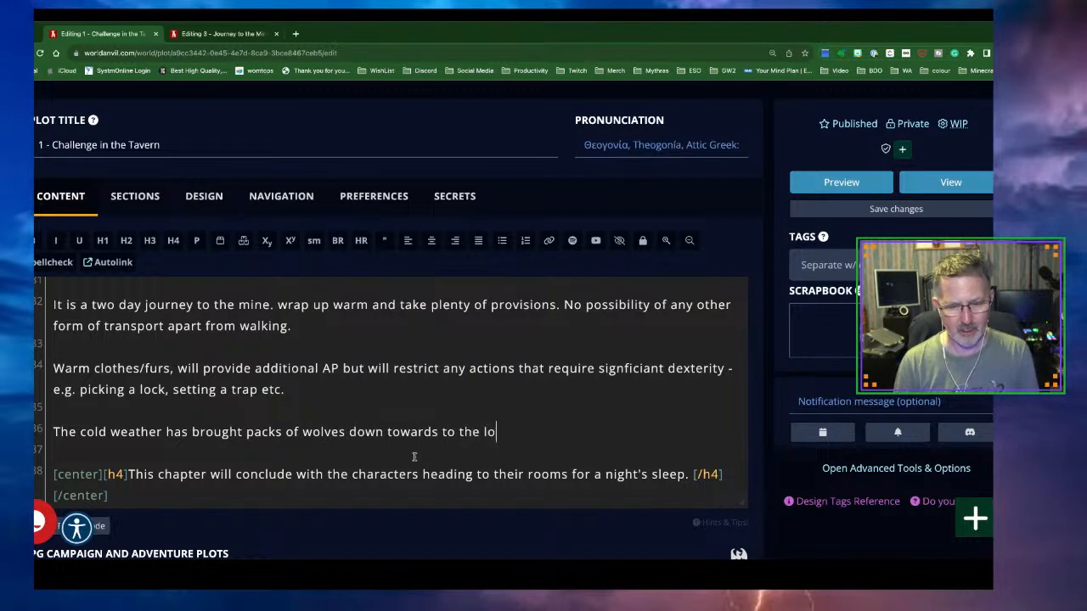
{"action": "type", "text": "wer mount"}
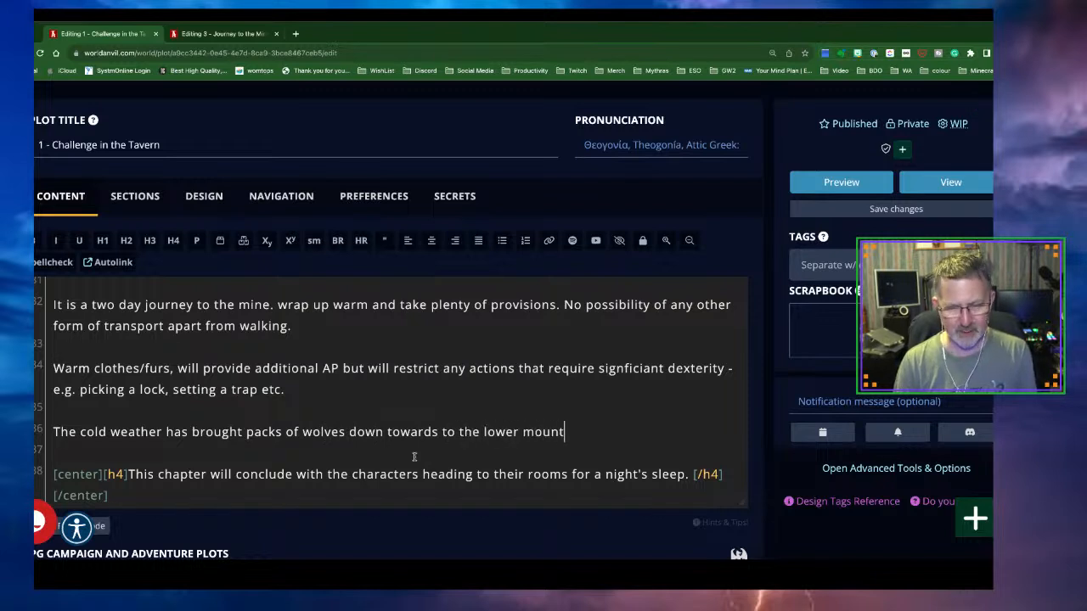
{"action": "type", "text": "ains and hills"}
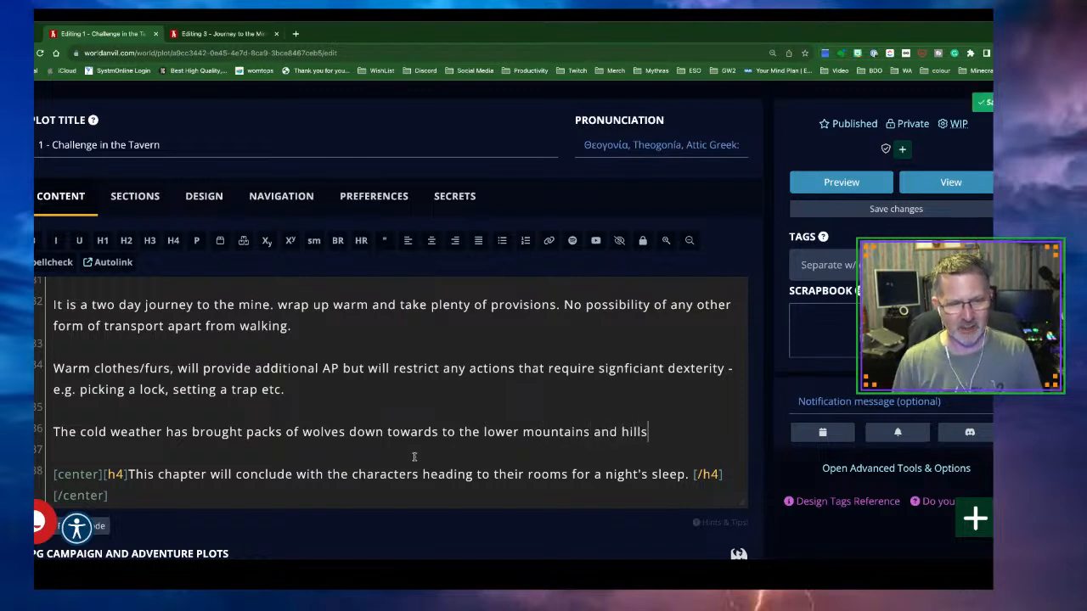
Wrap the wolves sentence in paragraph tags and return to the Journey to the Mine editor
{"action": "left_click_drag", "start_coordinate": [643, 432], "coordinate": [51, 433]}
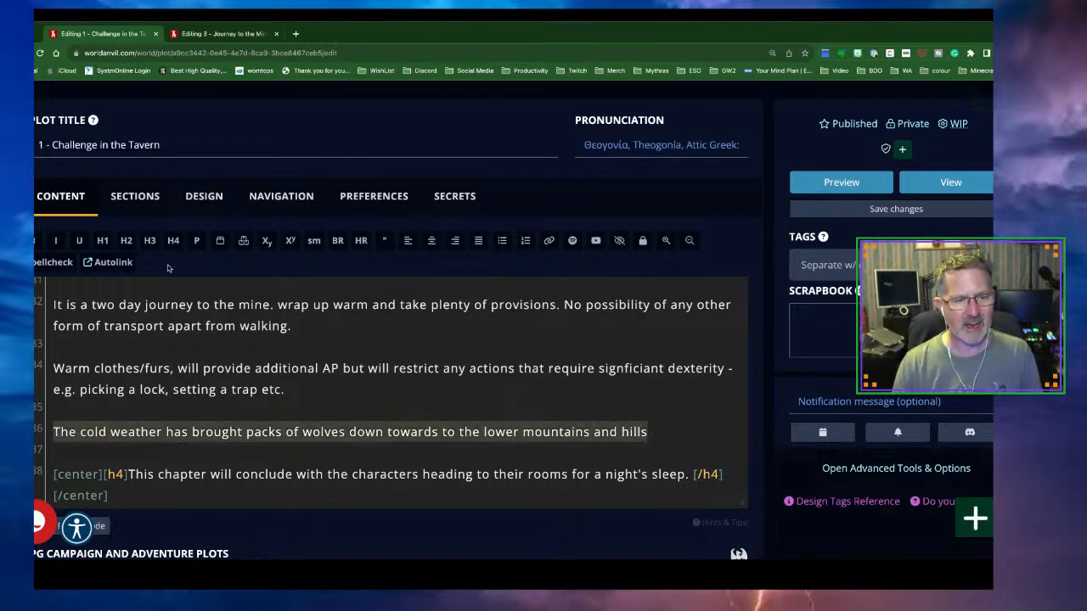
{"action": "left_click", "coordinate": [197, 244]}
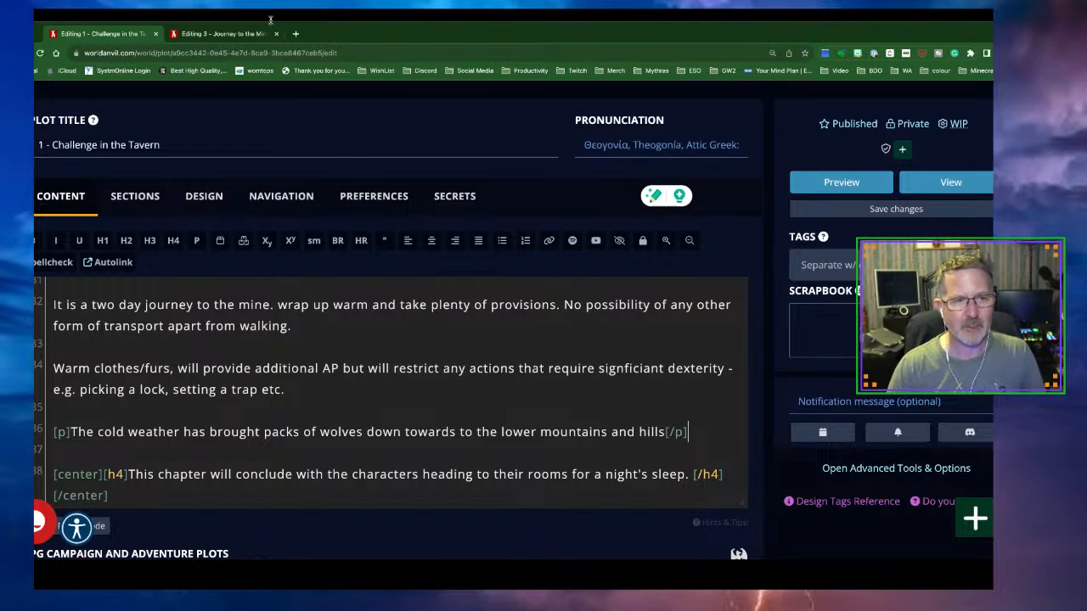
{"action": "left_click", "coordinate": [231, 36]}
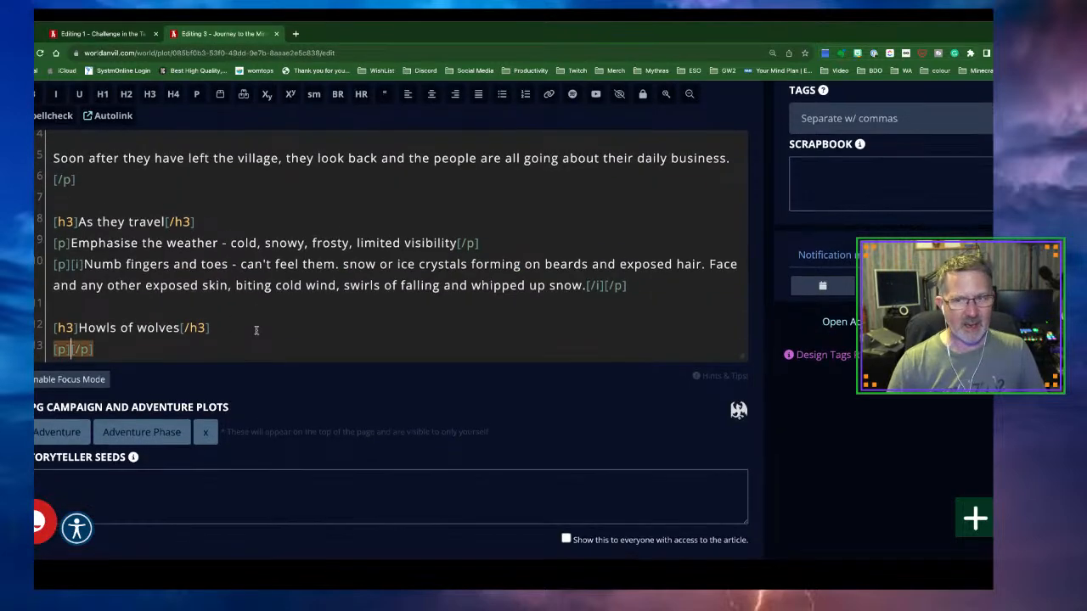
Write 'Distant howls, some tracks in the snow - can be detected by anyone with a suitable skill'
{"action": "scroll", "coordinate": [256, 330], "scroll_direction": "down", "scroll_amount": 1}
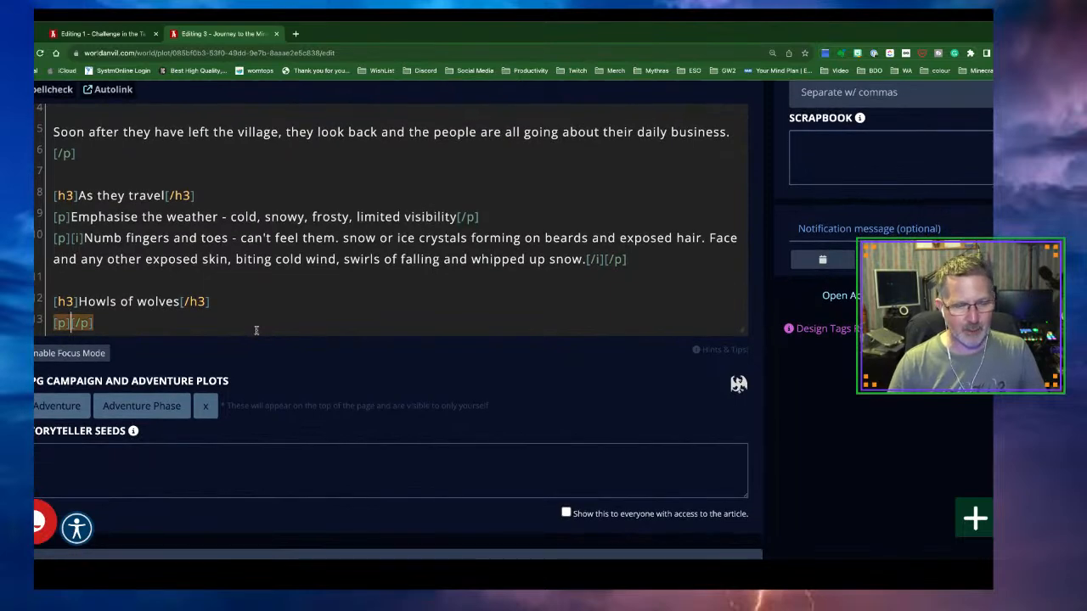
{"action": "type", "text": "Distant "}
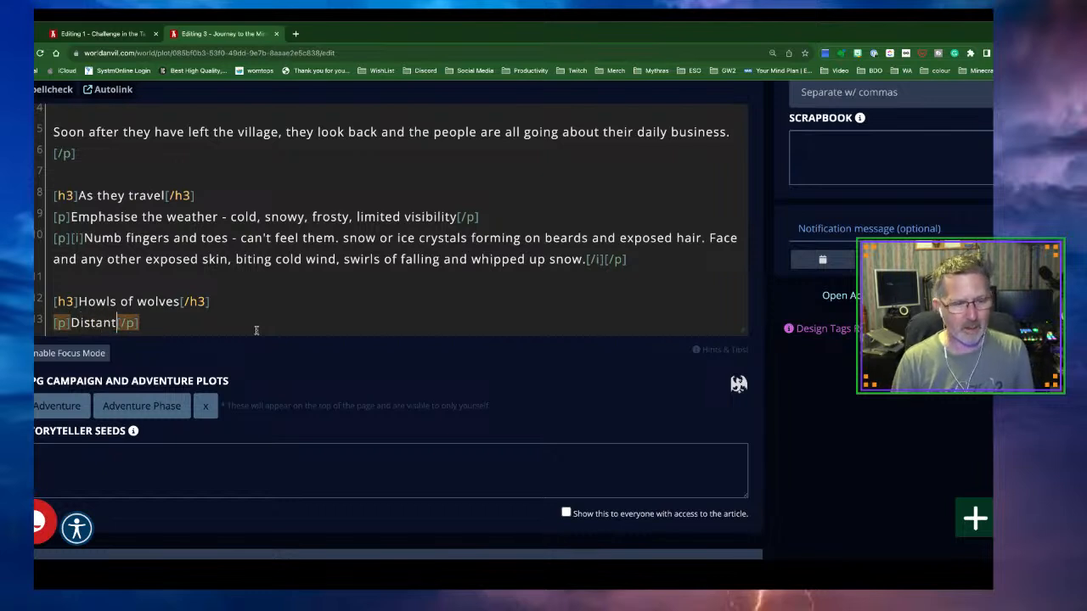
{"action": "type", "text": "howls, "}
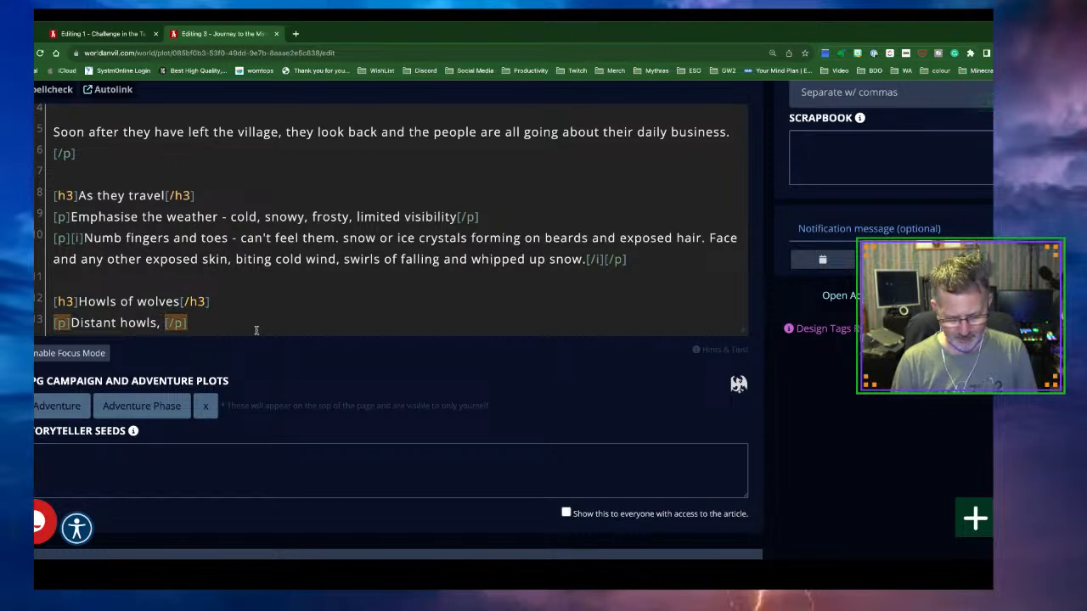
{"action": "type", "text": "some tracks"}
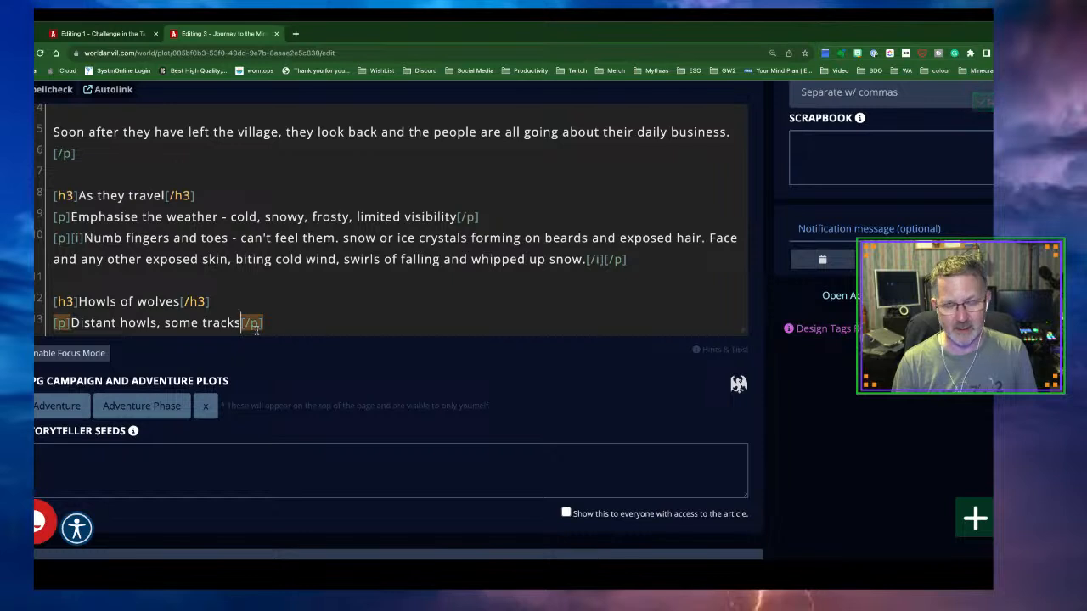
{"action": "type", "text": " in the snow"}
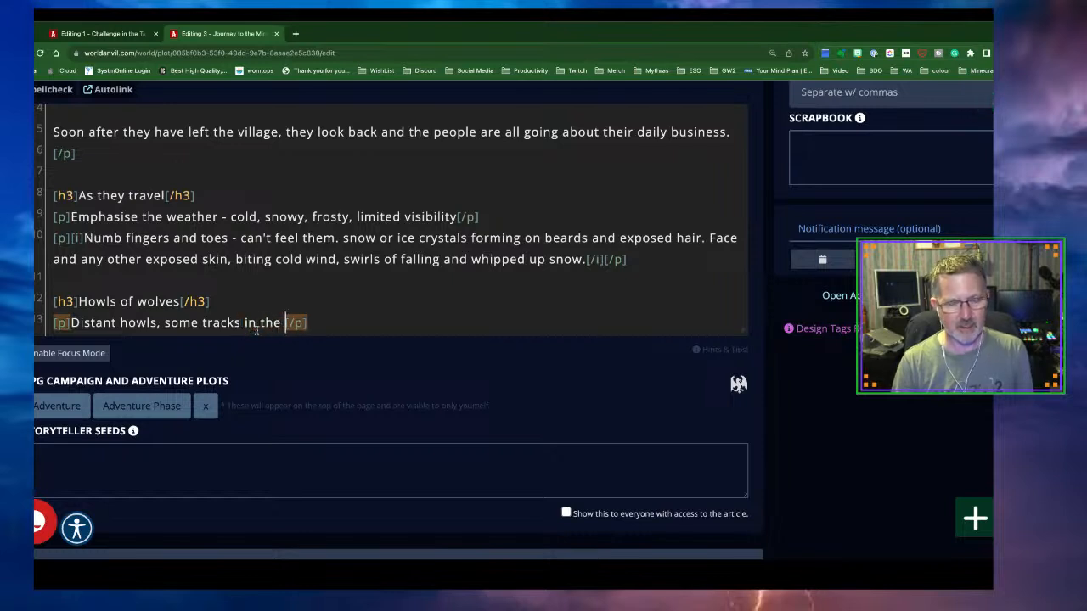
{"action": "type", "text": " - can be t"}
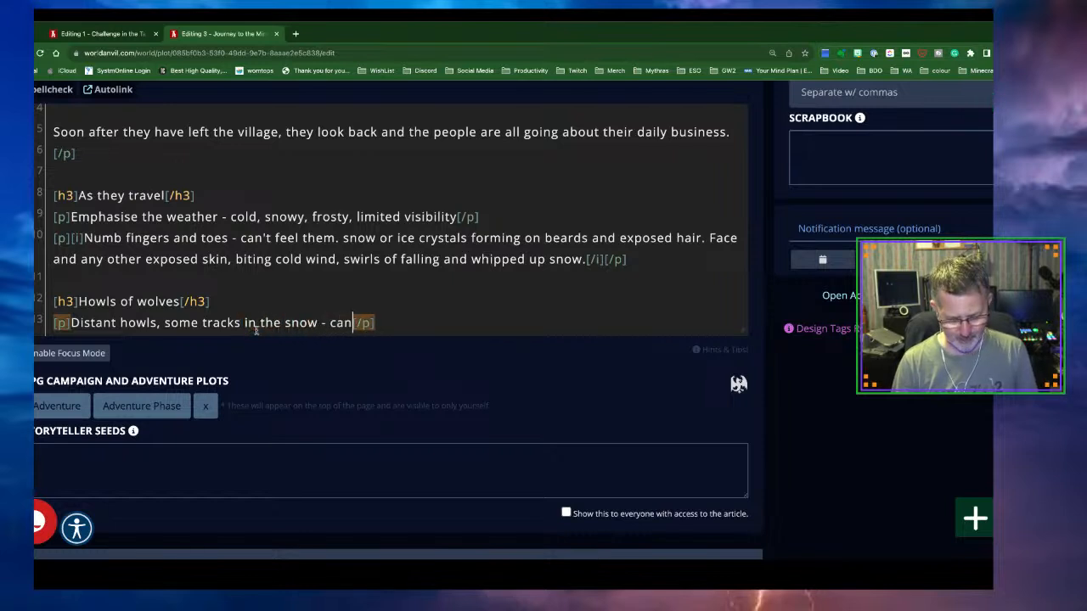
{"action": "key", "text": "BackSpace"}
{"action": "type", "text": "detected"}
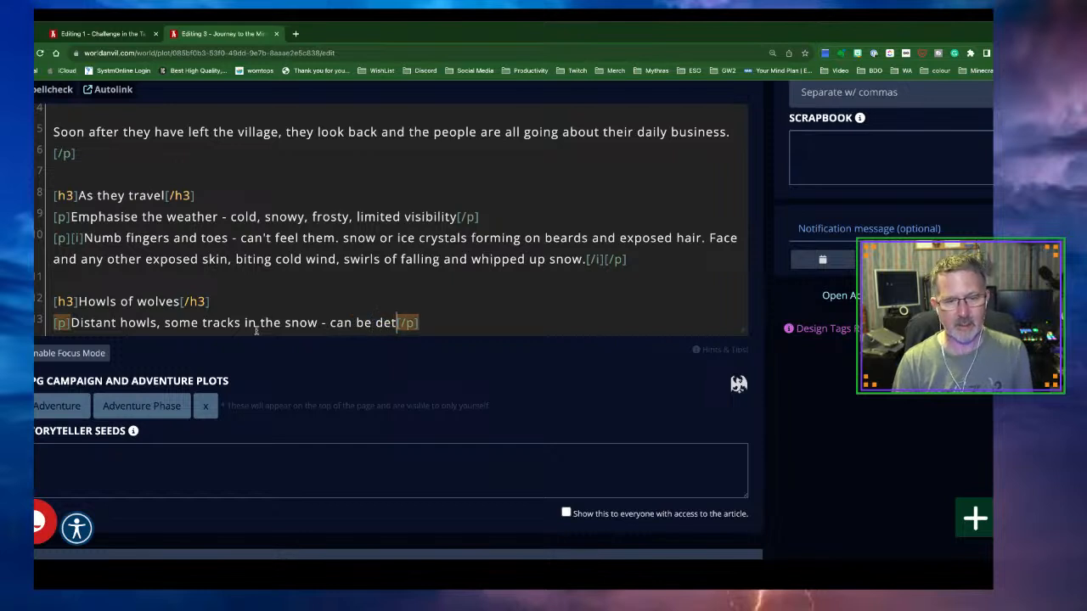
{"action": "type", "text": " by an"}
{"action": "type", "text": "yone with a s"}
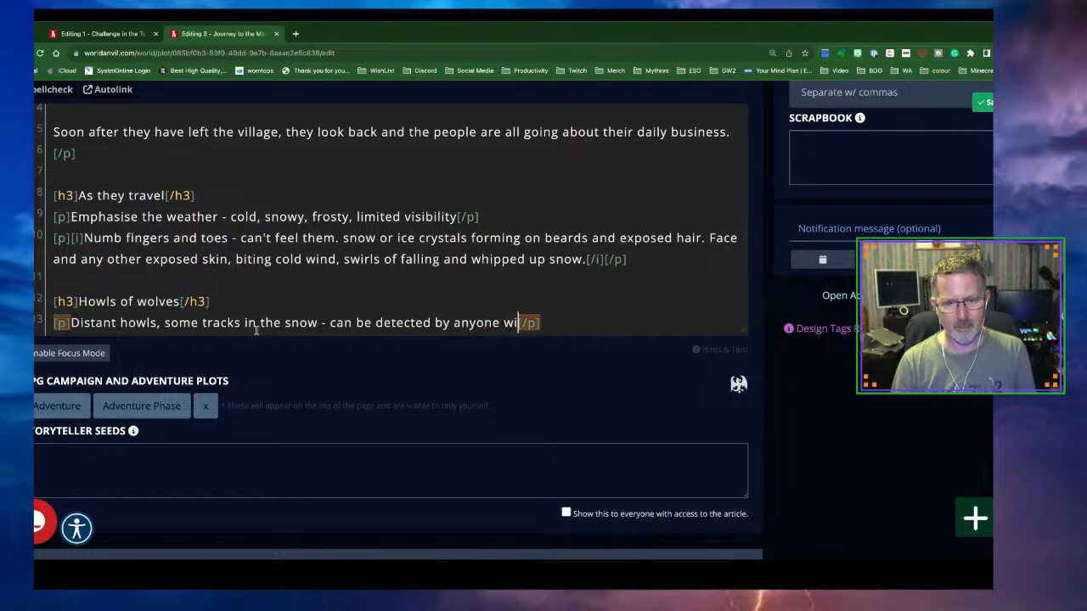
{"action": "type", "text": "uitable "}
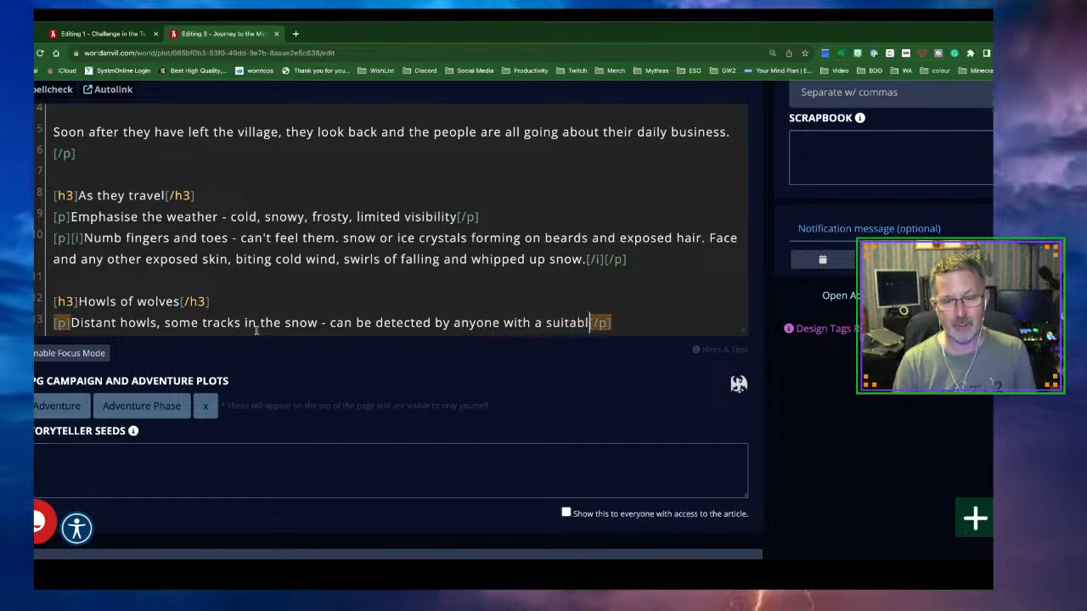
{"action": "type", "text": "skill"}
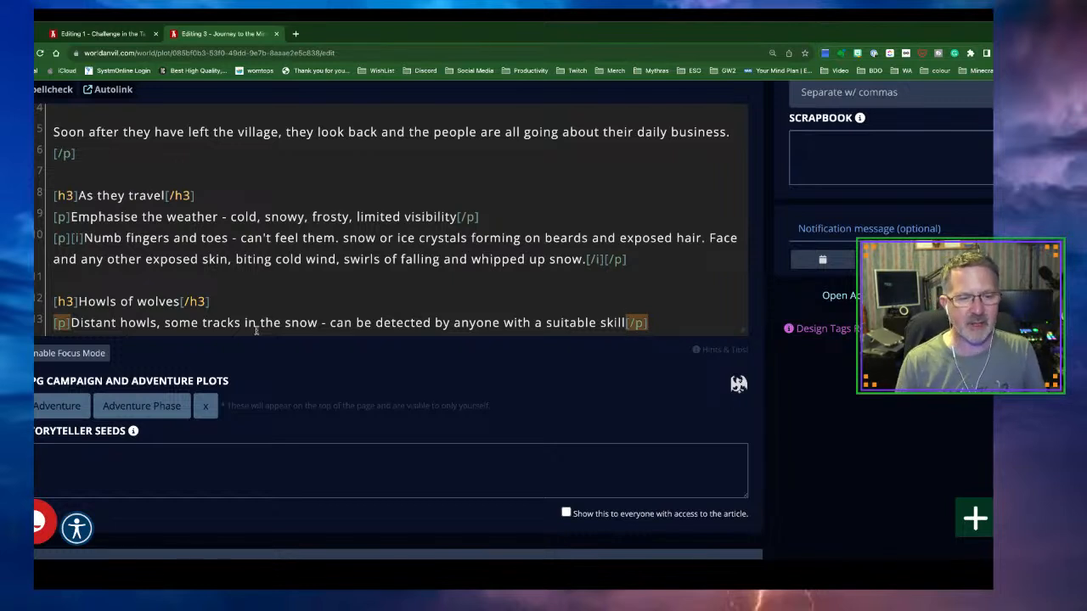
Start a new paragraph: the party comes across an area of blood-stained snow
{"action": "scroll", "coordinate": [340, 268], "scroll_direction": "down", "scroll_amount": 1}
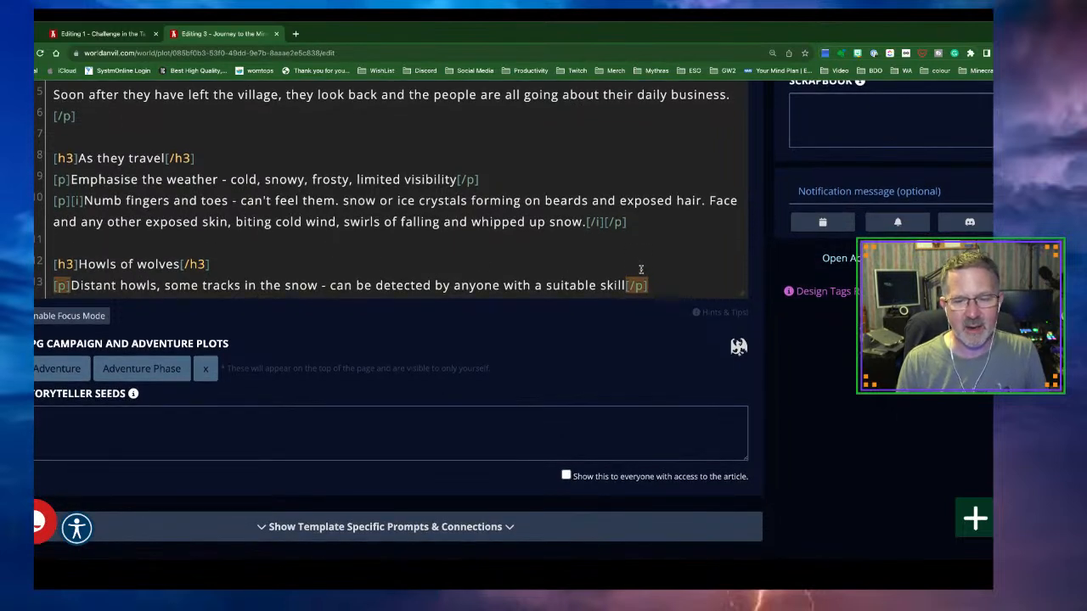
{"action": "left_click", "coordinate": [662, 284]}
{"action": "key", "text": "Return"}
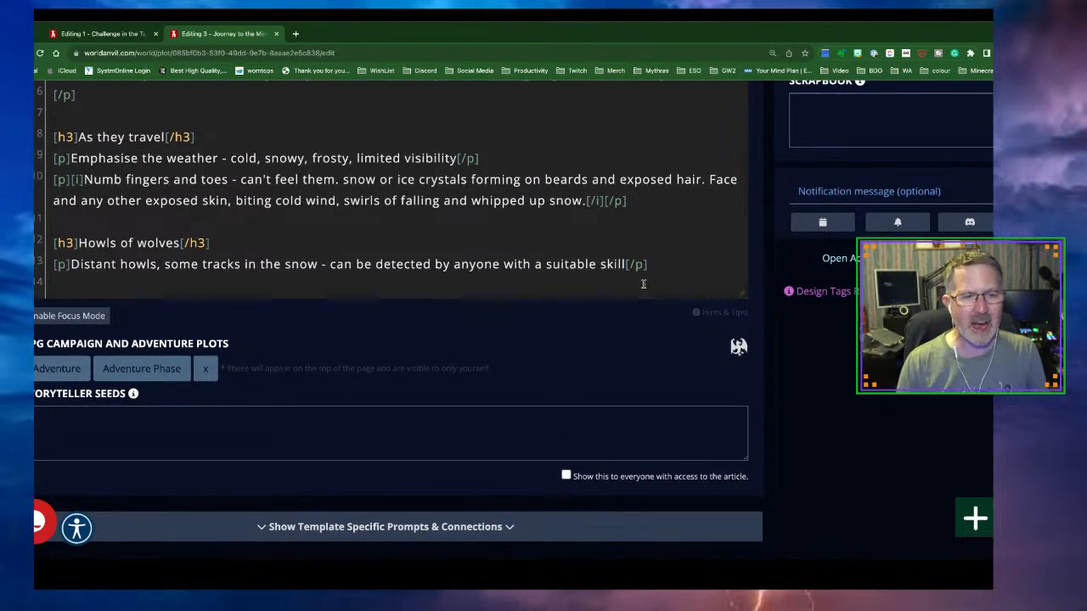
{"action": "type", "text": "[p]"}
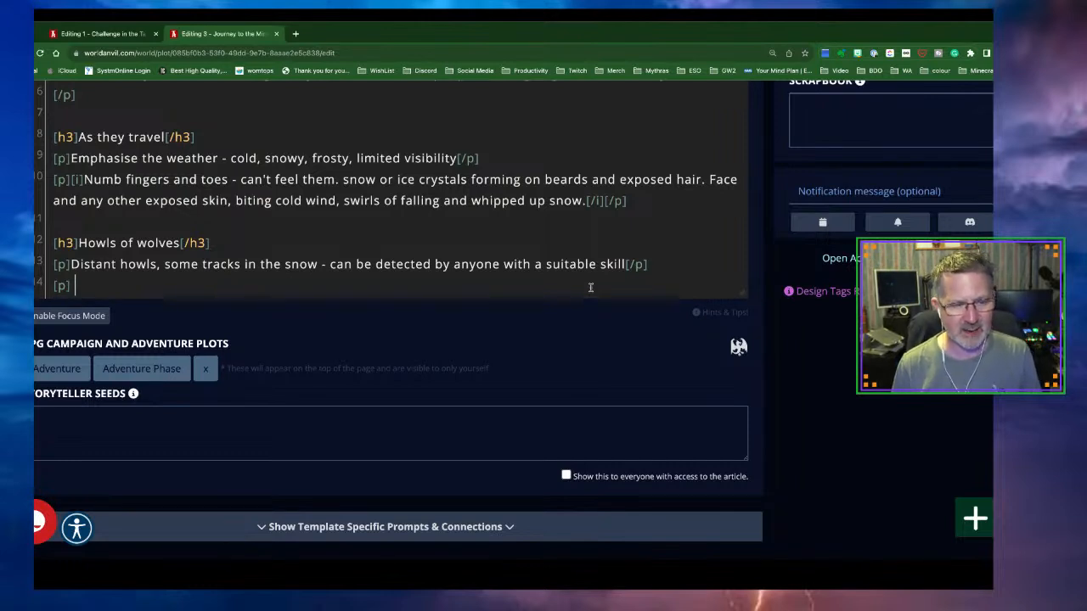
{"action": "key", "text": "BackSpace"}
{"action": "type", "text": "The party wil"}
{"action": "type", "text": "l come across"}
{"action": "type", "text": " a"}
{"action": "type", "text": " area of bl"}
{"action": "type", "text": "oo"}
{"action": "key", "text": "BackSpace"}
{"action": "key", "text": "BackSpace"}
{"action": "key", "text": "BackSpace"}
{"action": "key", "text": "BackSpace"}
{"action": "key", "text": "BackSpace"}
{"action": "key", "text": "BackSpace"}
{"action": "key", "text": "BackSpace"}
{"action": "key", "text": "BackSpace"}
{"action": "key", "text": "BackSpace"}
{"action": "key", "text": "BackSpace"}
{"action": "key", "text": "BackSpace"}
{"action": "key", "text": "BackSpace"}
{"action": "key", "text": "BackSpace"}
{"action": "type", "text": "n area of "}
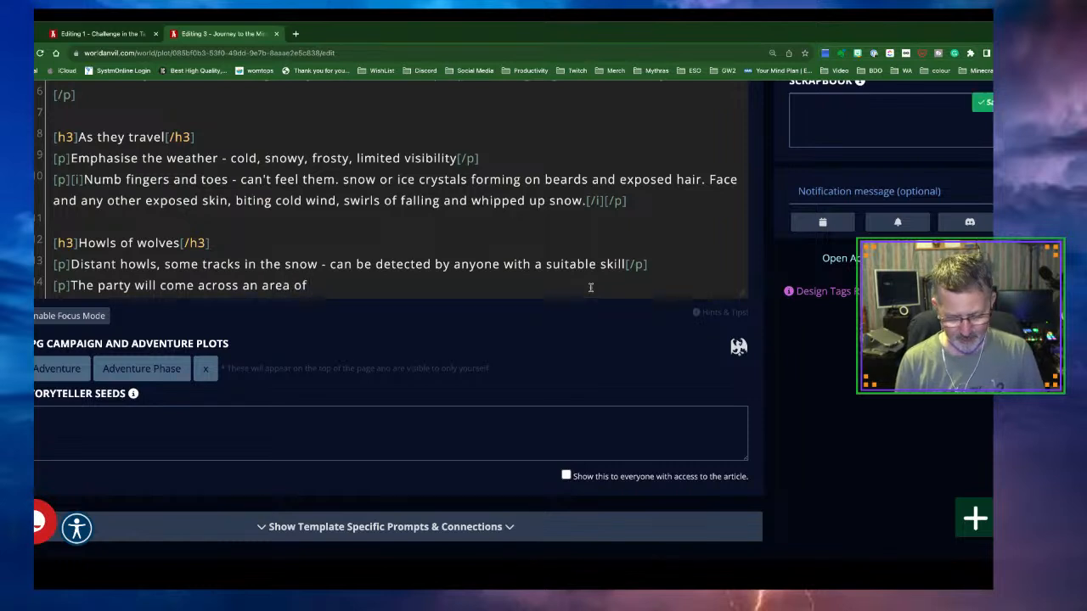
{"action": "type", "text": "bloo"}
{"action": "type", "text": "d soaked"}
{"action": "key", "text": "BackSpace"}
{"action": "key", "text": "BackSpace"}
{"action": "key", "text": "BackSpace"}
{"action": "key", "text": "BackSpace"}
{"action": "key", "text": "BackSpace"}
{"action": "key", "text": "BackSpace"}
{"action": "key", "text": "BackSpace"}
{"action": "type", "text": "stained s"}
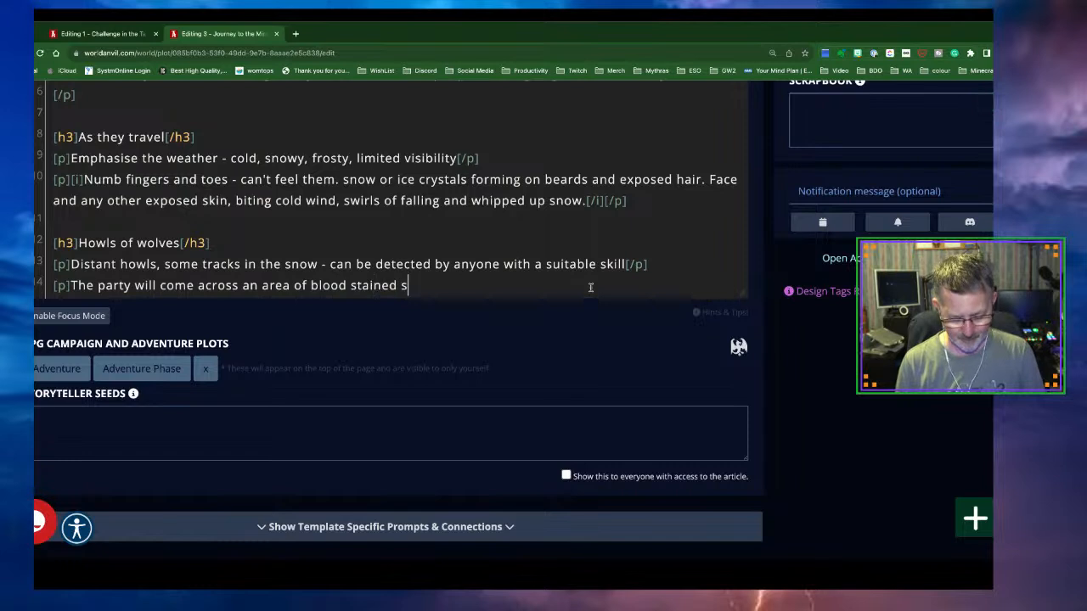
{"action": "type", "text": "now. This was the"}
{"action": "key", "text": "BackSpace"}
{"action": "key", "text": "BackSpace"}
{"action": "key", "text": "BackSpace"}
{"action": "key", "text": "BackSpace"}
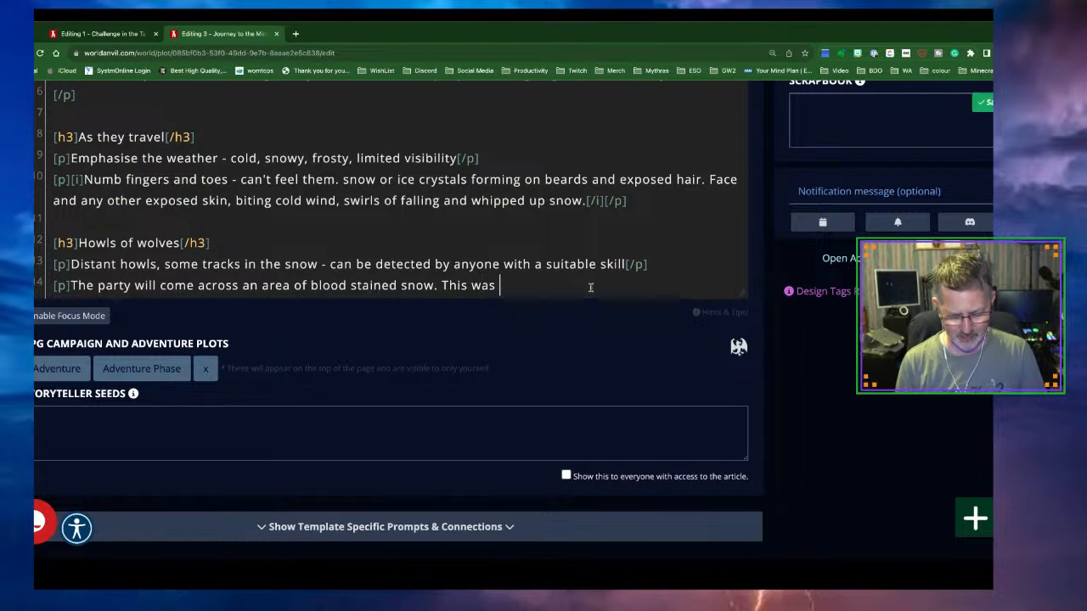
{"action": "type", "text": "a place "}
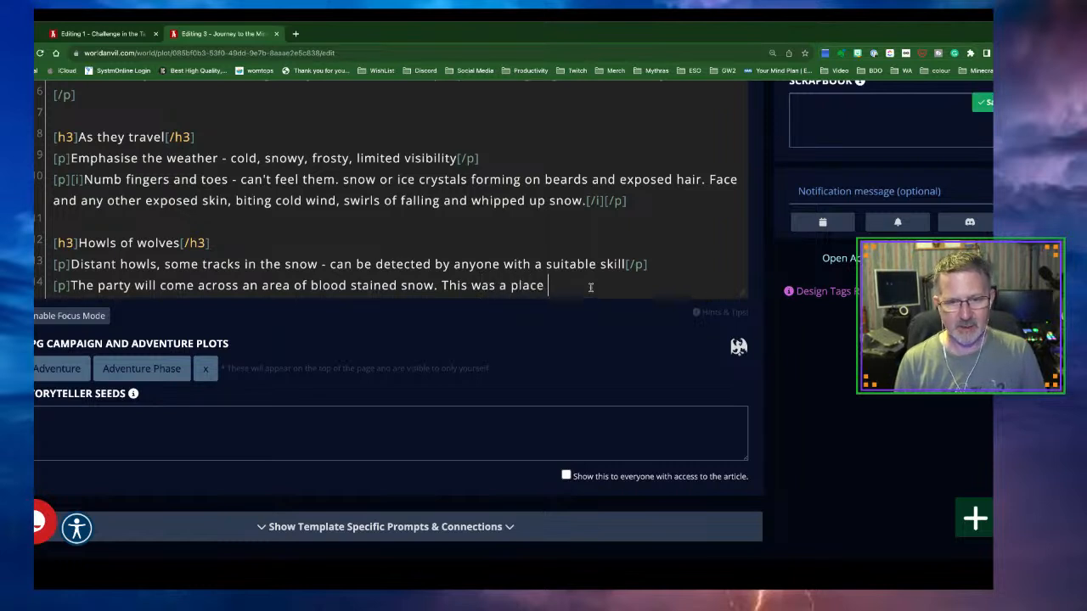
{"action": "type", "text": "where a"}
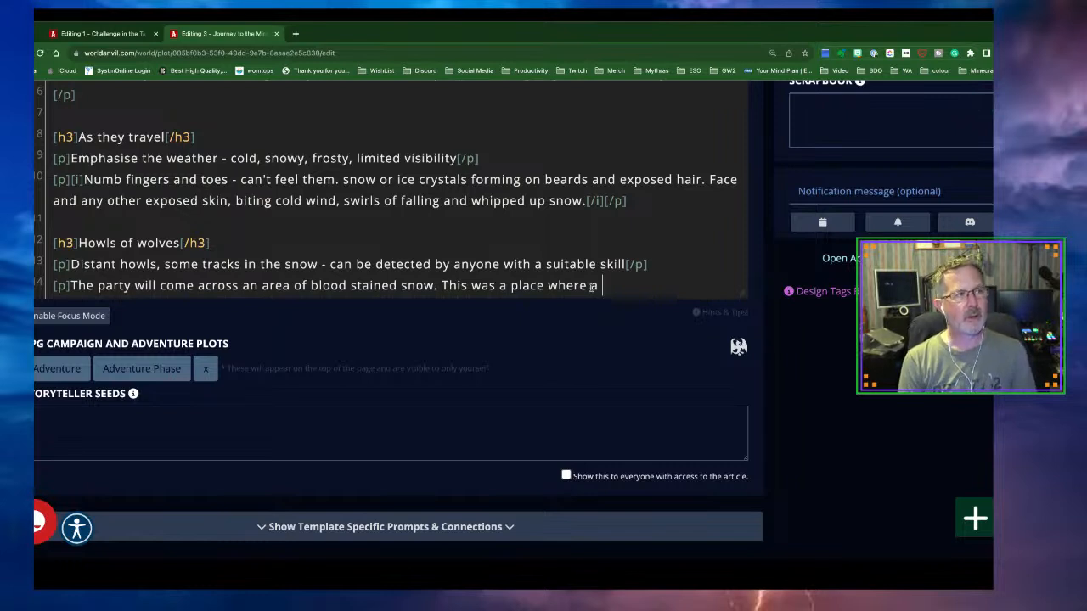
Add that a small wolf pack took down a female deer, and an injured wolf lurks nearby
{"action": "type", "text": "fema"}
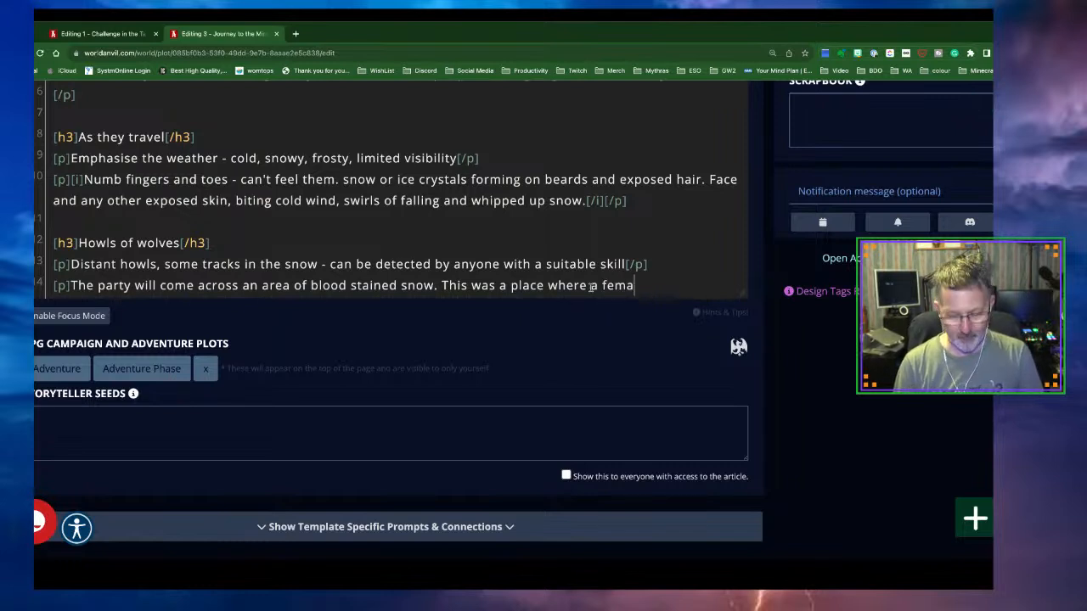
{"action": "type", "text": "le deer wa"}
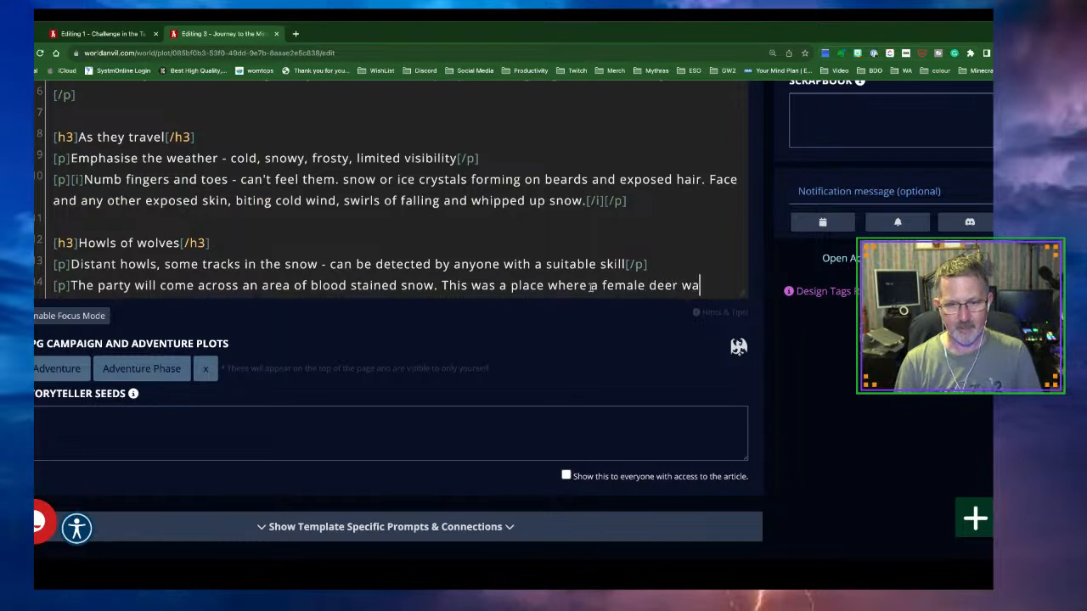
{"action": "type", "text": "s taken d"}
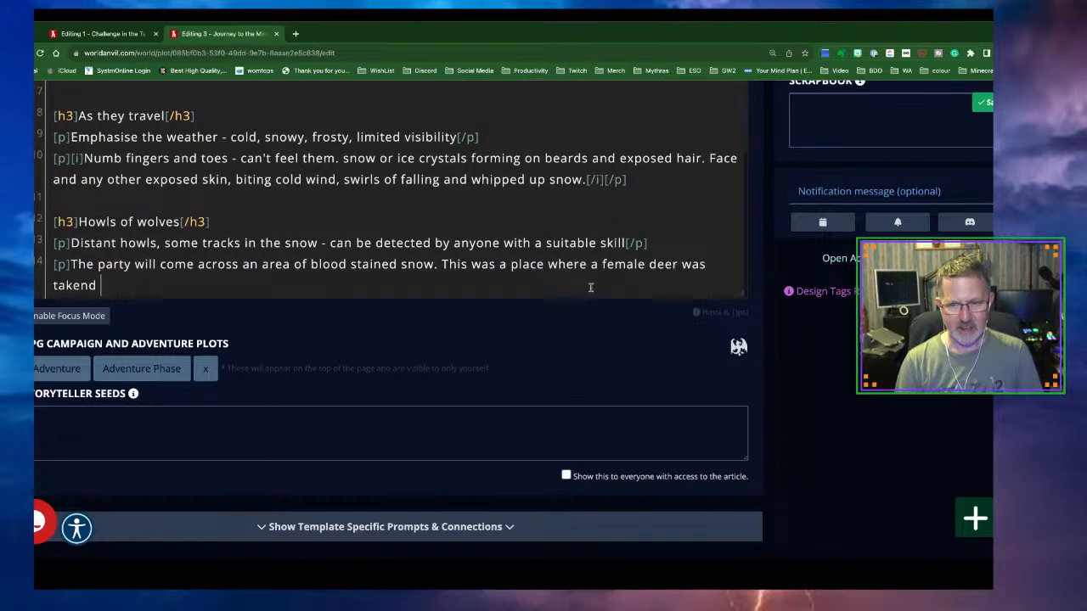
{"action": "type", "text": "own bu t"}
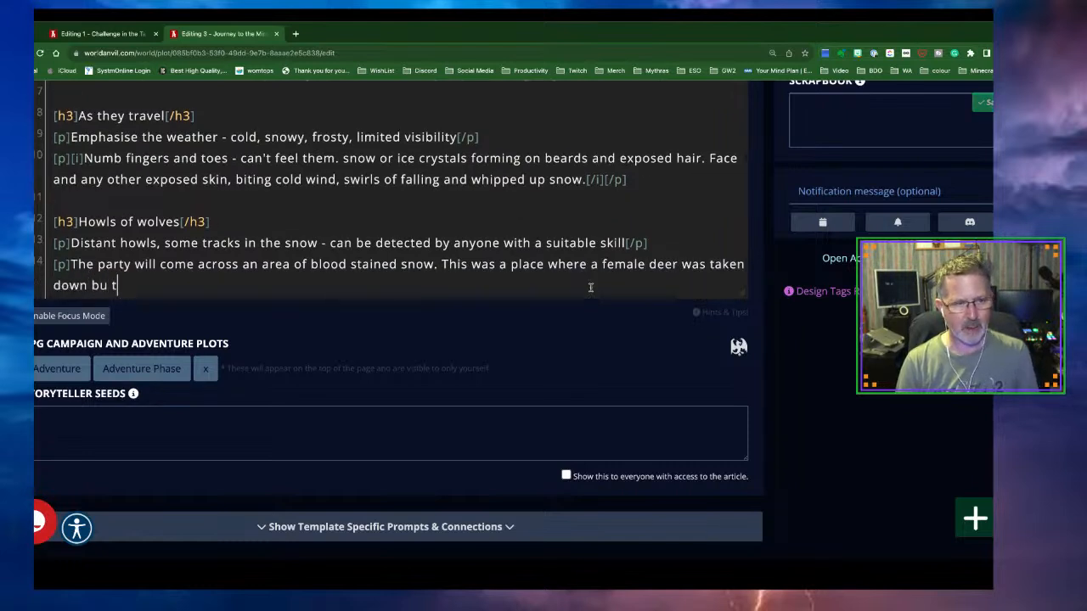
{"action": "key", "text": "BackSpace"}
{"action": "key", "text": "BackSpace"}
{"action": "key", "text": "BackSpace"}
{"action": "type", "text": "y "}
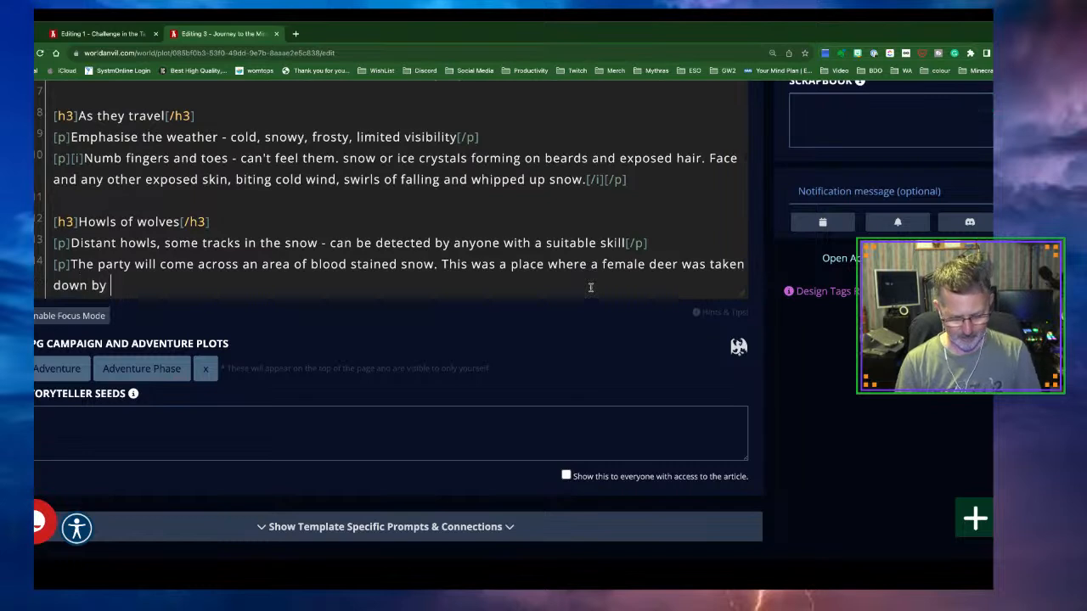
{"action": "type", "text": "a smnal"}
{"action": "key", "text": "BackSpace"}
{"action": "key", "text": "BackSpace"}
{"action": "key", "text": "BackSpace"}
{"action": "type", "text": "all pack of "}
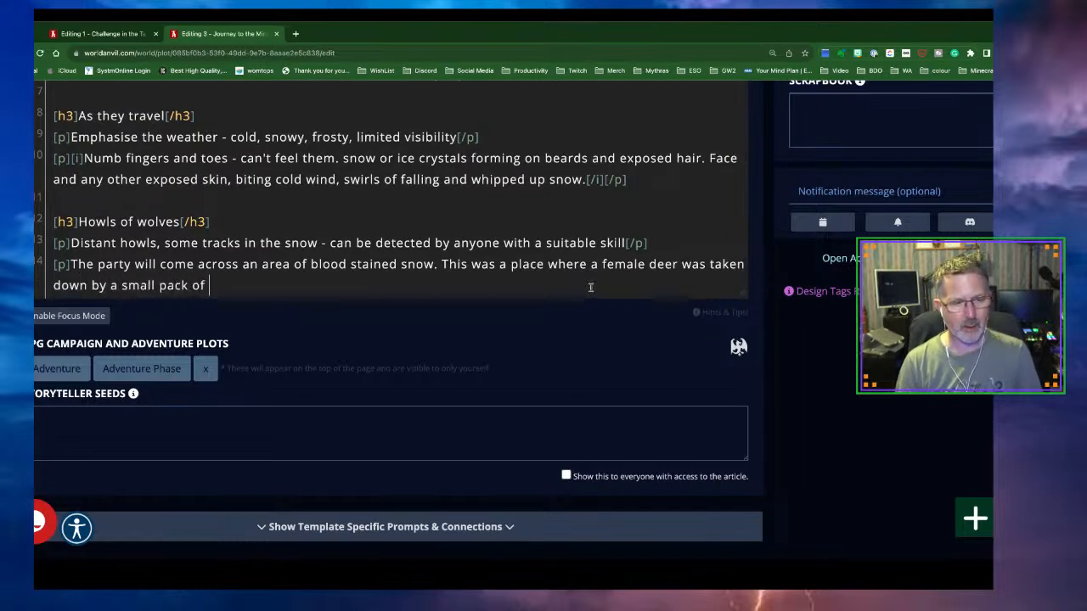
{"action": "type", "text": "wolves. H"}
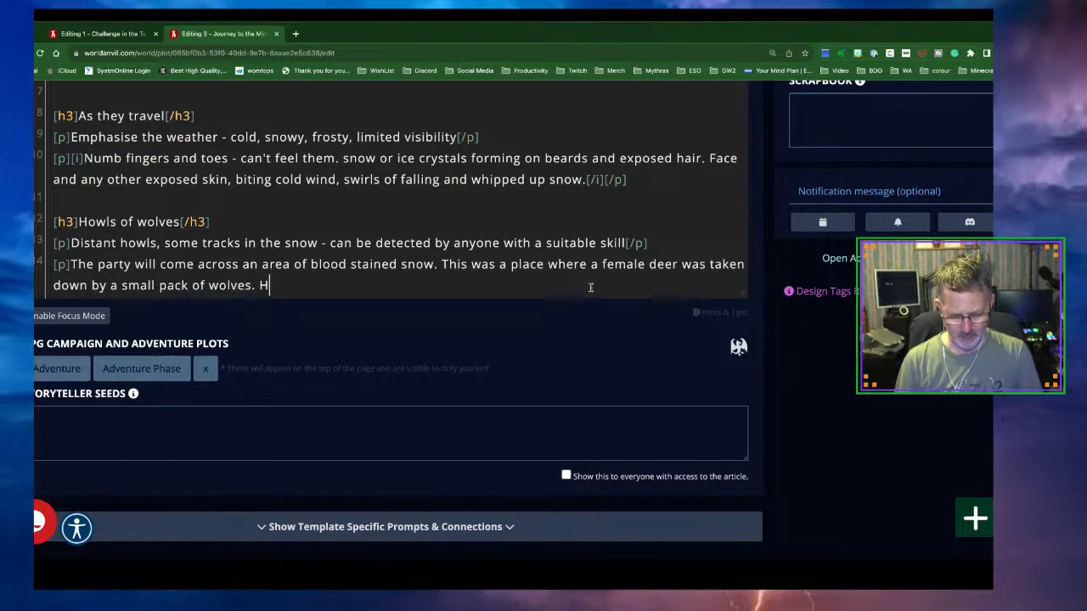
{"action": "type", "text": "owever, one "}
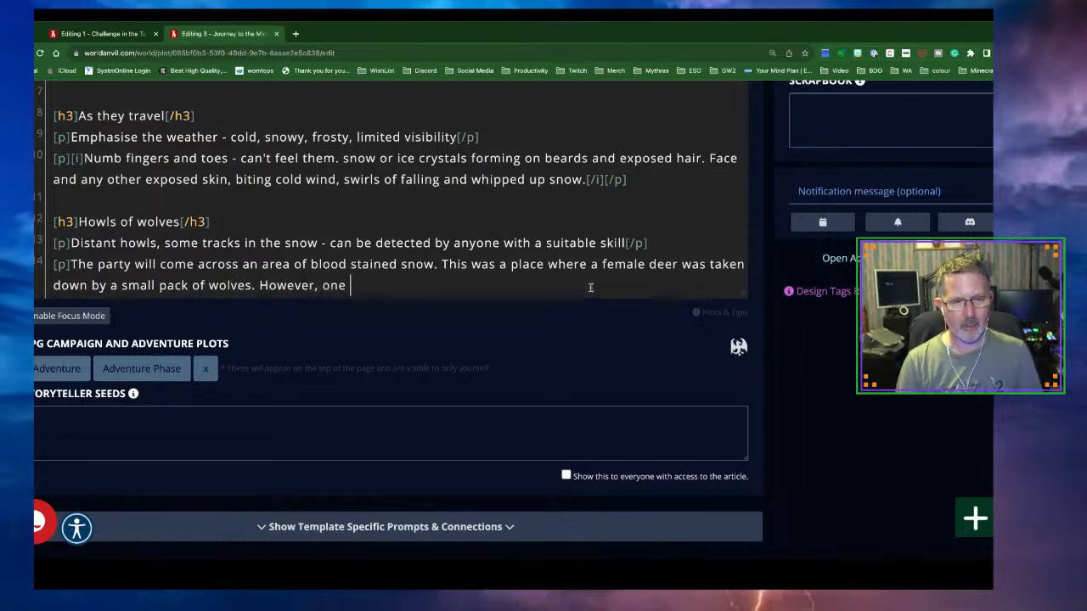
{"action": "type", "text": "of the wovles"}
{"action": "key", "text": "BackSpace"}
{"action": "key", "text": "BackSpace"}
{"action": "key", "text": "BackSpace"}
{"action": "key", "text": "BackSpace"}
{"action": "type", "text": "lve"}
{"action": "key", "text": "BackSpace"}
{"action": "key", "text": "BackSpace"}
{"action": "key", "text": "BackSpace"}
{"action": "type", "text": "lves go "}
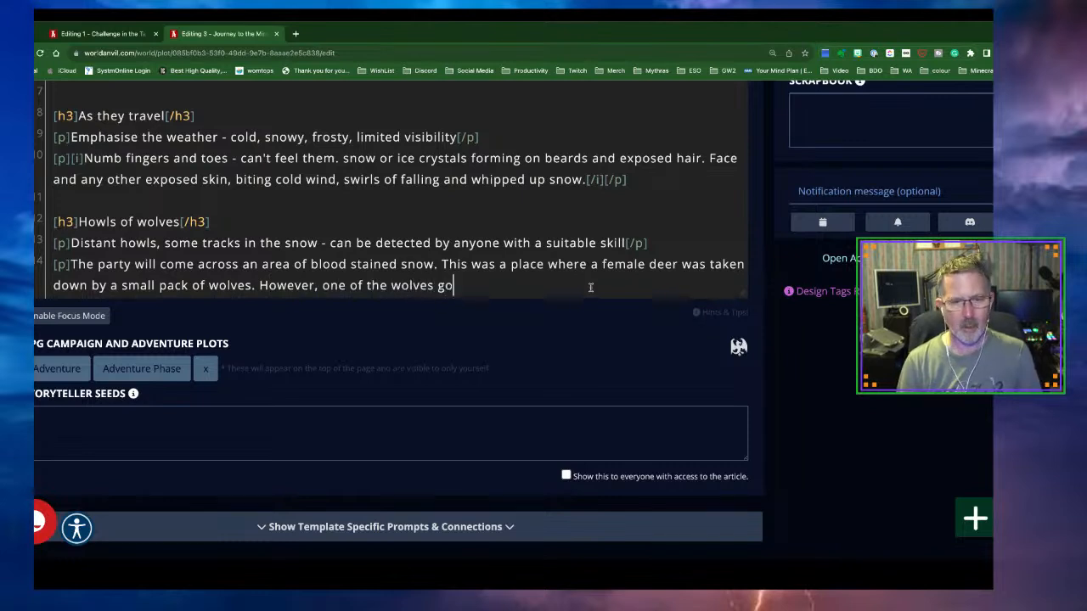
{"action": "type", "text": "t in"}
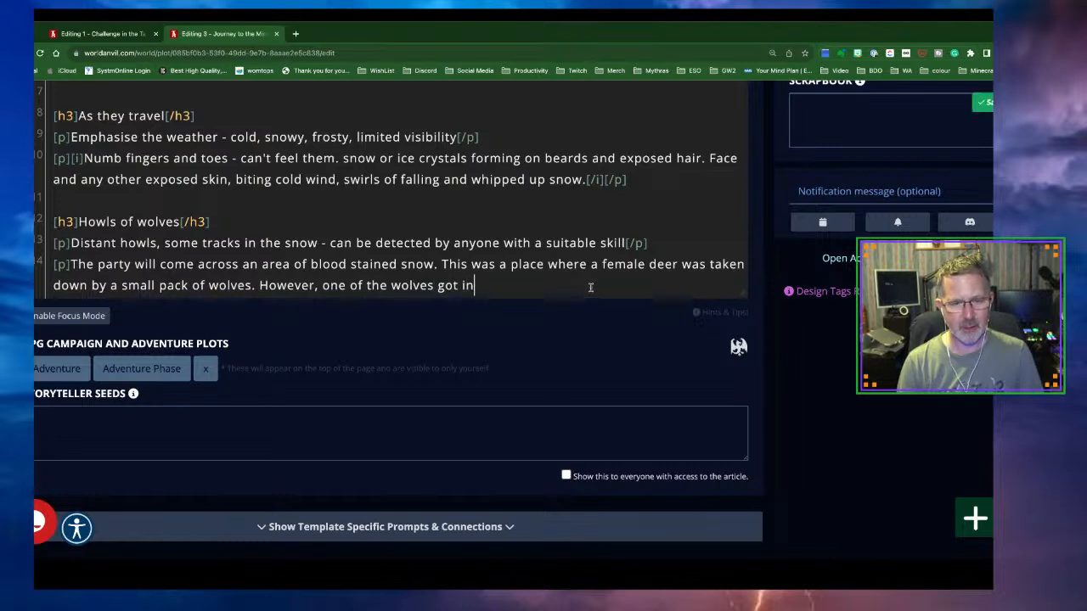
{"action": "type", "text": "juryed an"}
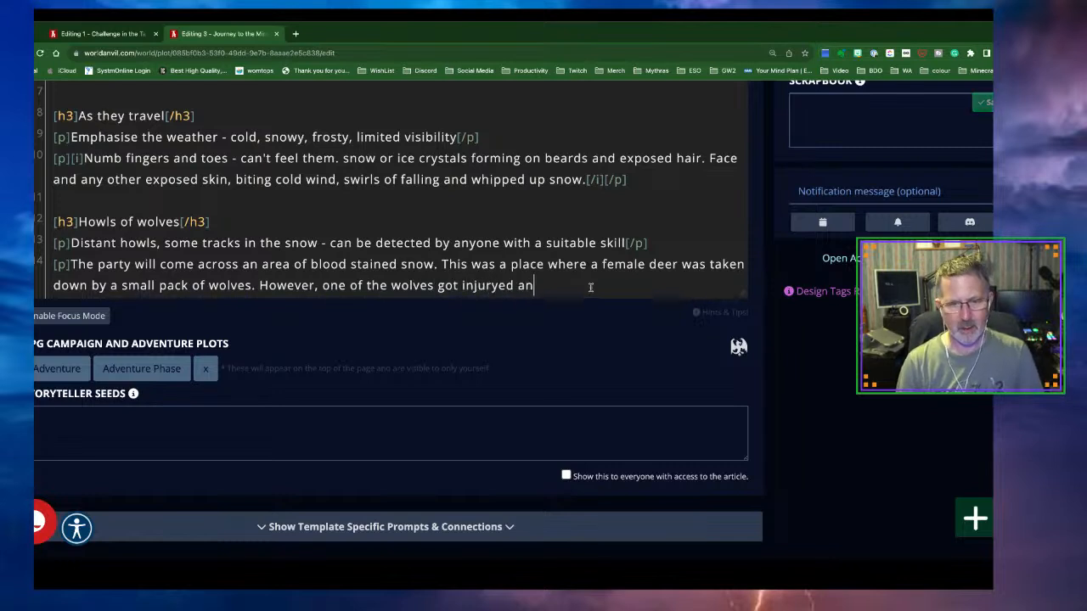
{"action": "type", "text": "d is lurki"}
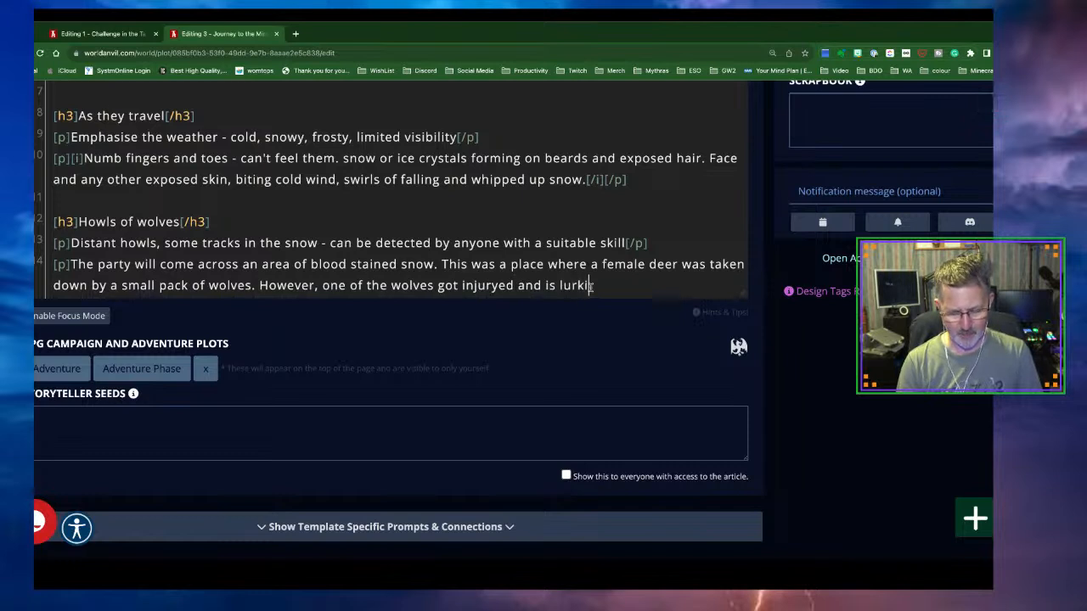
{"action": "type", "text": "ng nearby."}
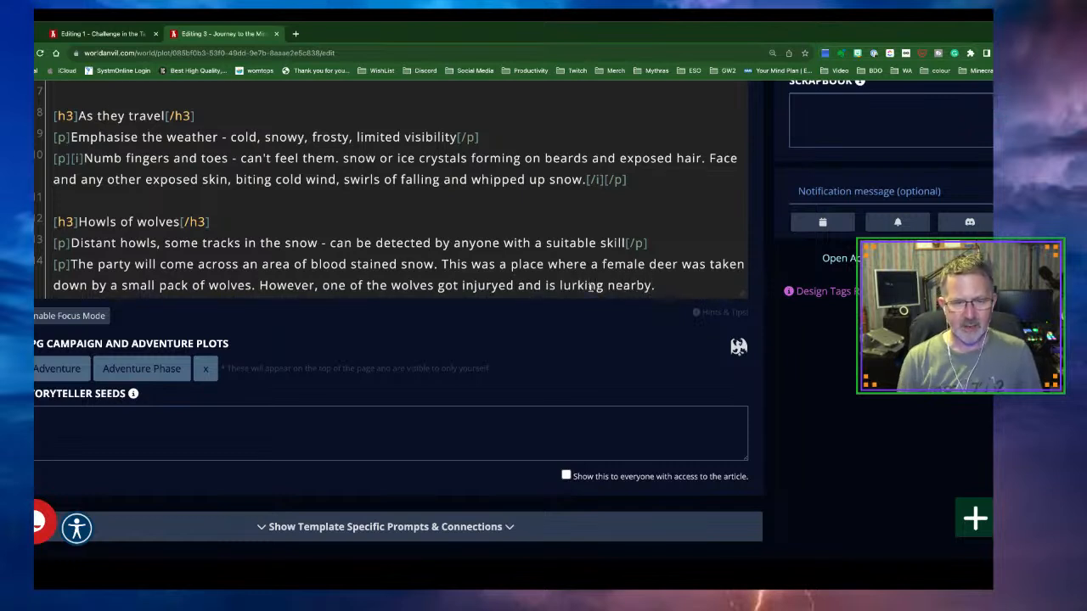
{"action": "type", "text": "[/p]"}
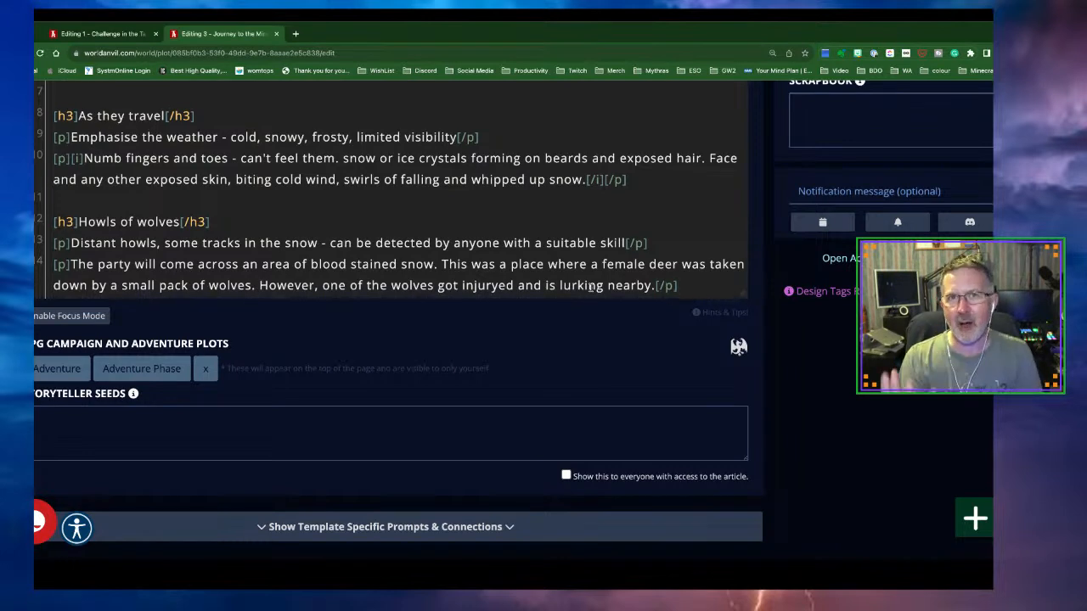
Add that the wolf is in pain but hungry, and more wolves may appear if needed
{"action": "left_click", "coordinate": [655, 287]}
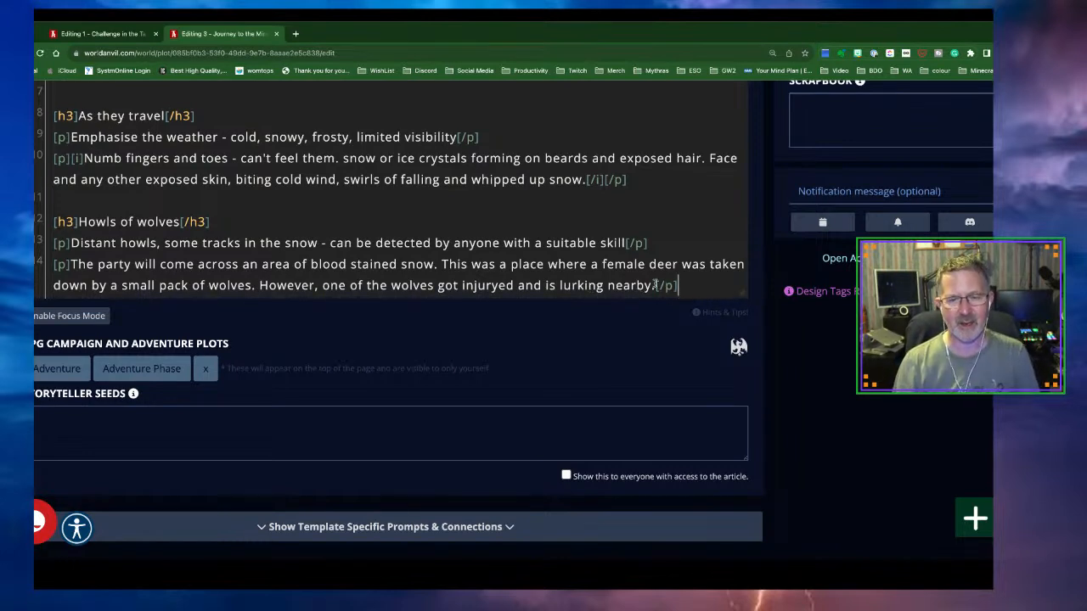
{"action": "type", "text": "The wolf is"}
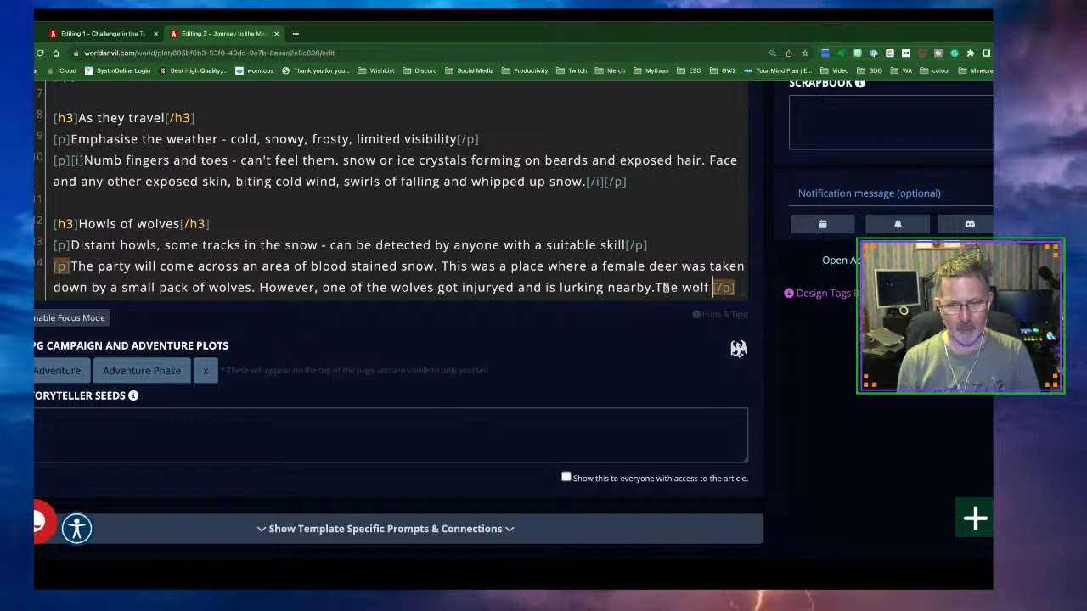
{"action": "type", "text": " in"}
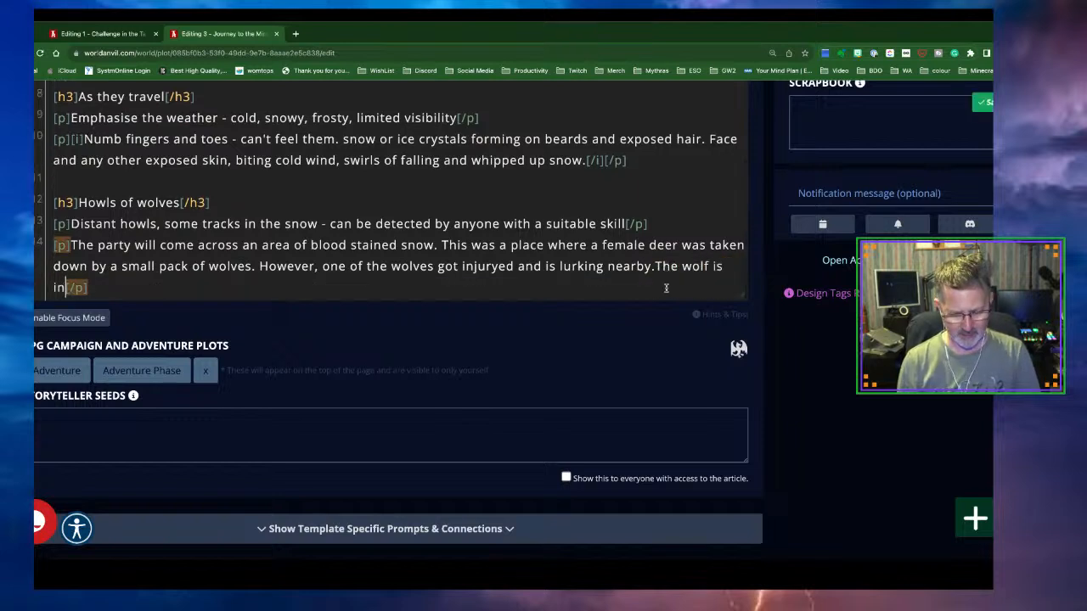
{"action": "type", "text": " pain b"}
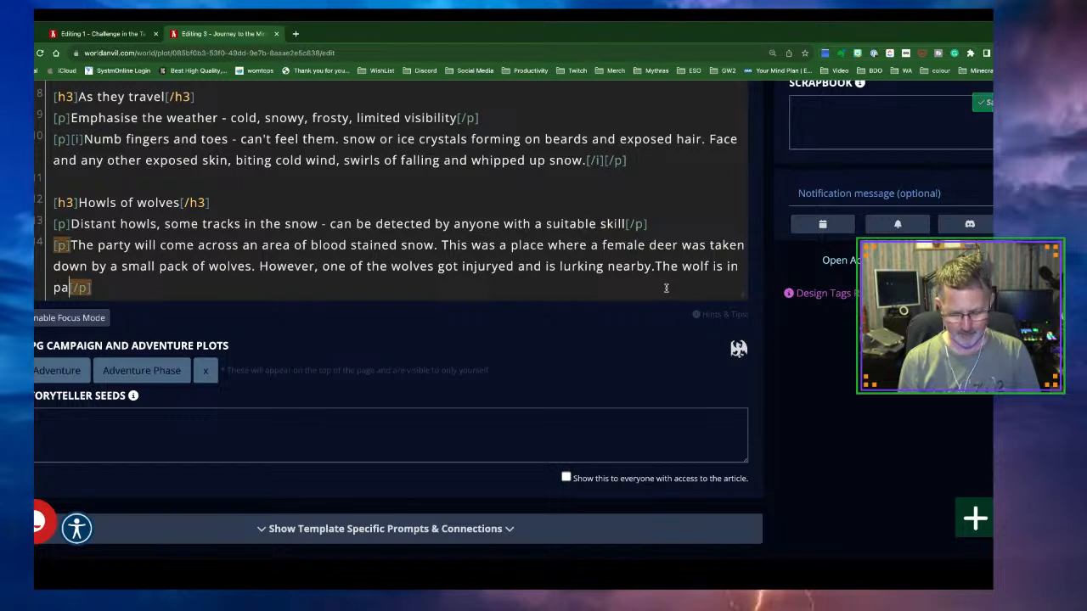
{"action": "type", "text": "ut hungry an"}
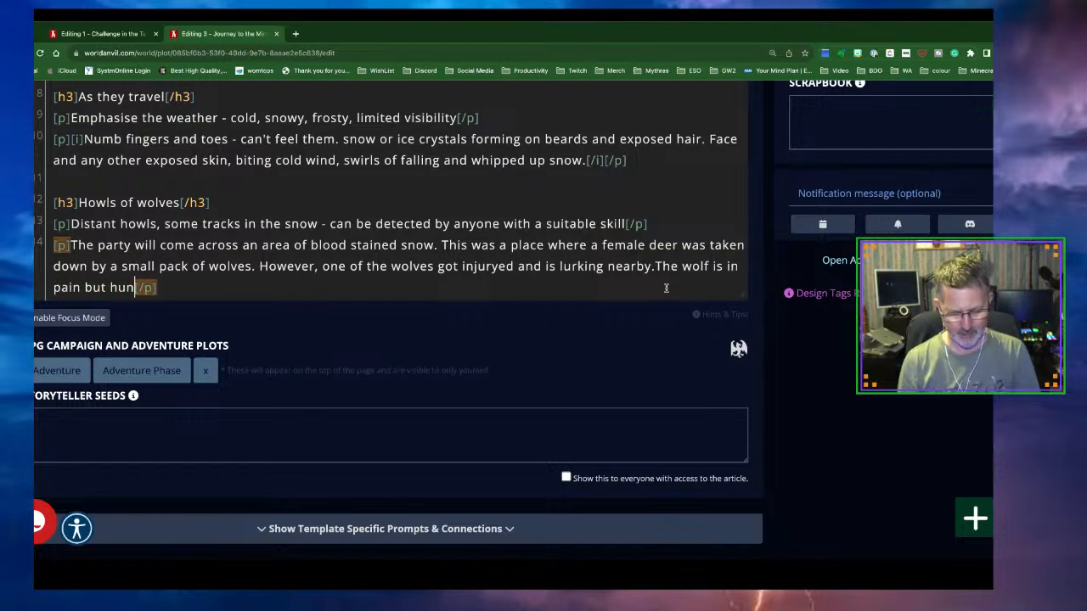
{"action": "type", "text": "d is wil"}
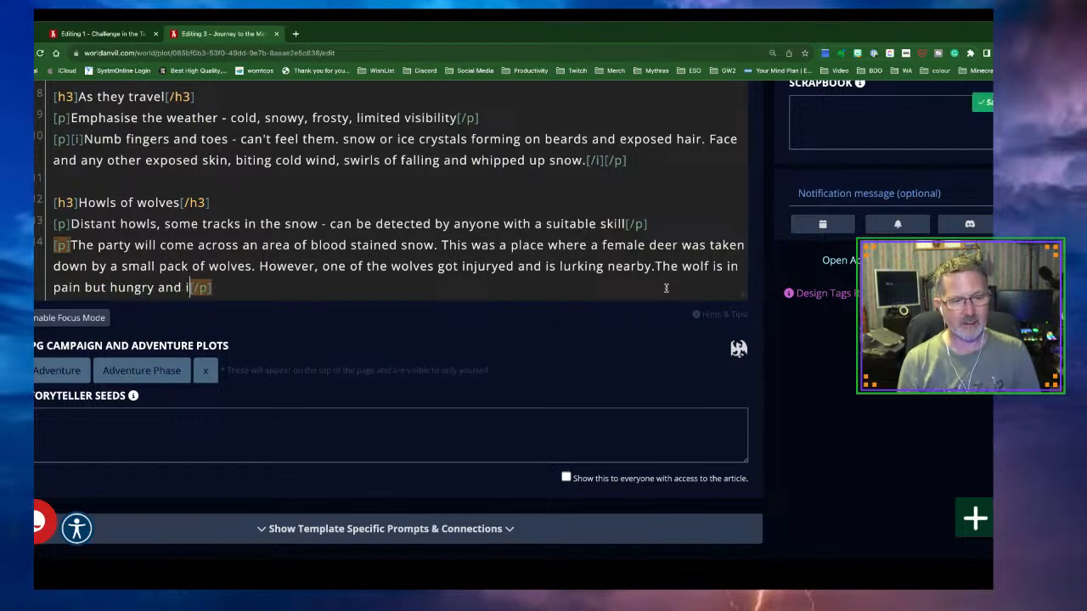
{"action": "type", "text": "ling to t"}
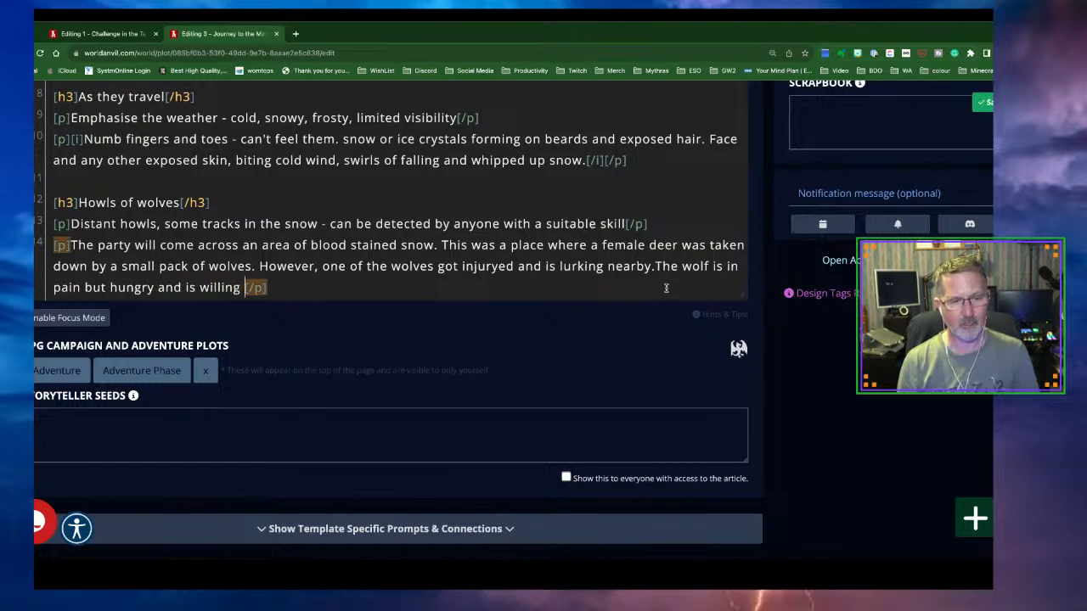
{"action": "type", "text": "ake a chance."}
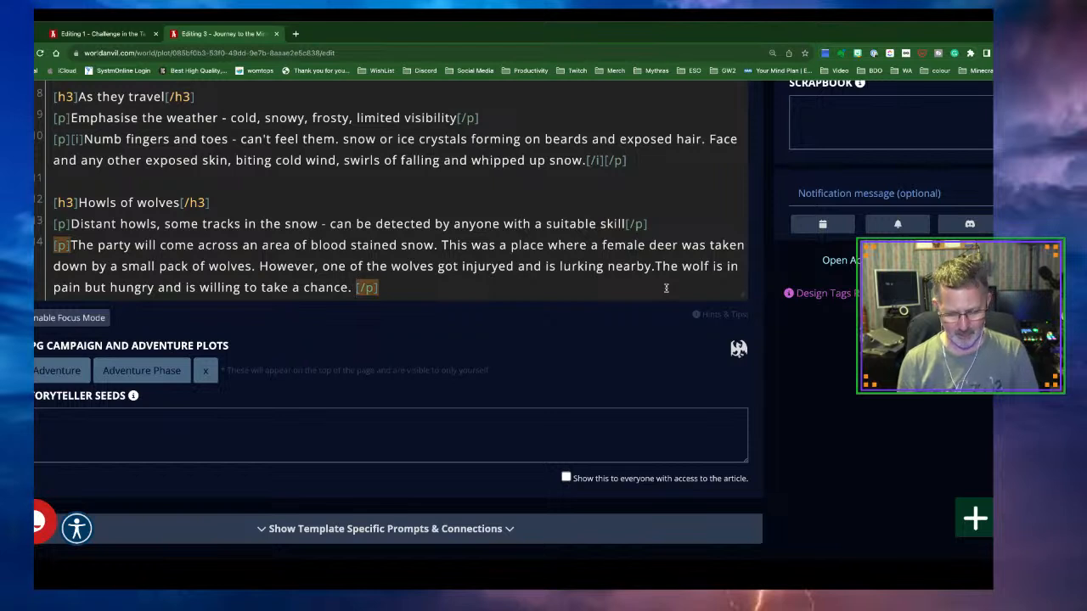
{"action": "type", "text": " There i"}
{"action": "type", "text": "s the possibi"}
{"action": "type", "text": "lity of "}
{"action": "type", "text": "futher"}
{"action": "key", "text": "BackSpace"}
{"action": "key", "text": "BackSpace"}
{"action": "key", "text": "BackSpace"}
{"action": "key", "text": "BackSpace"}
{"action": "key", "text": "BackSpace"}
{"action": "key", "text": "BackSpace"}
{"action": "type", "text": "more wolve"}
{"action": "type", "text": "s "}
{"action": "type", "text": "appearing"}
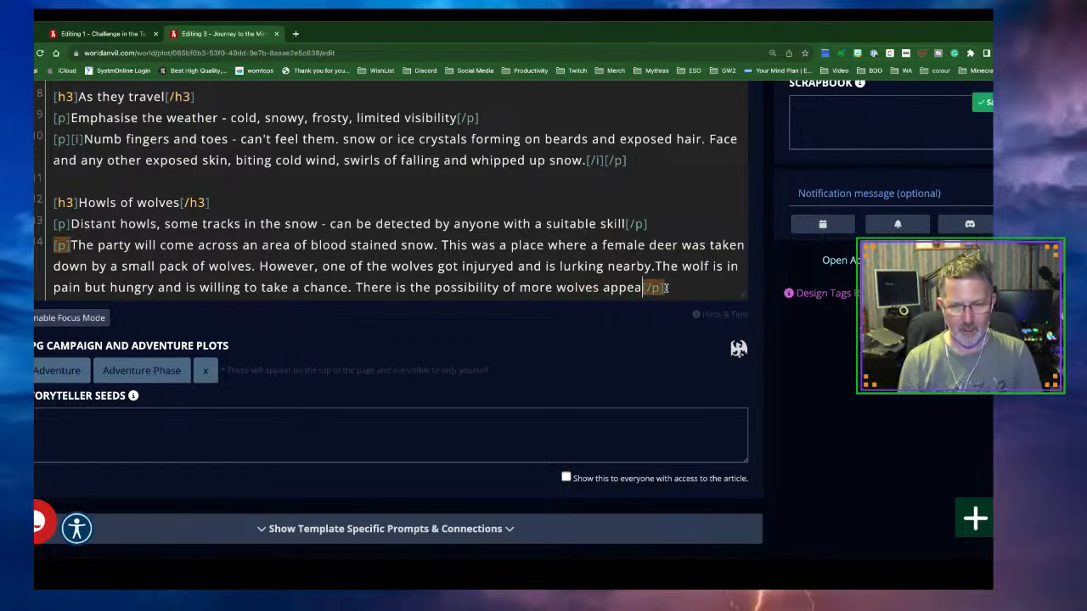
{"action": "type", "text": " if nee"}
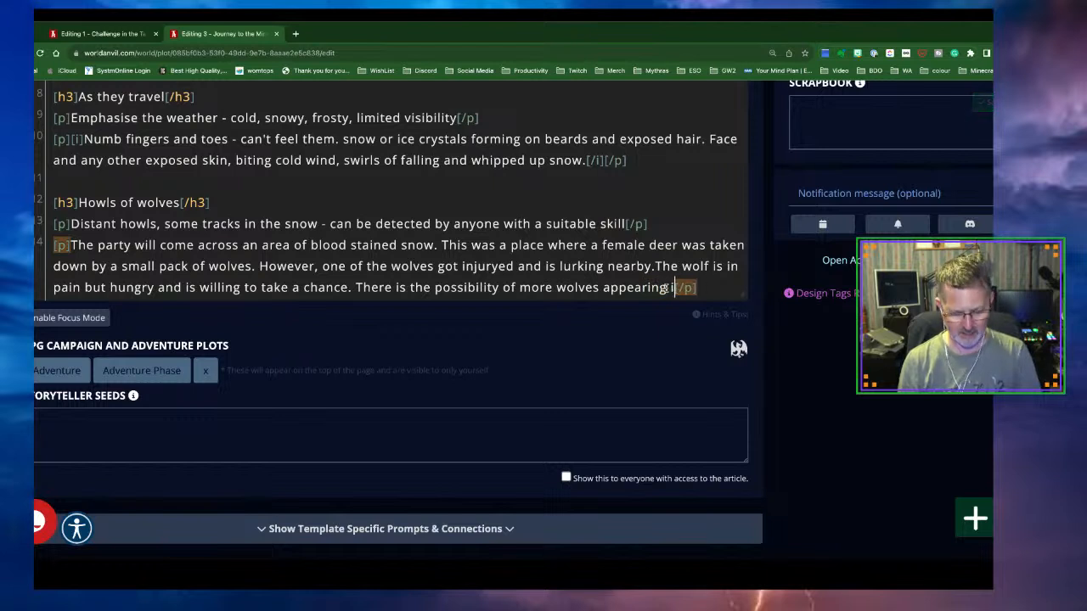
{"action": "type", "text": "d."}
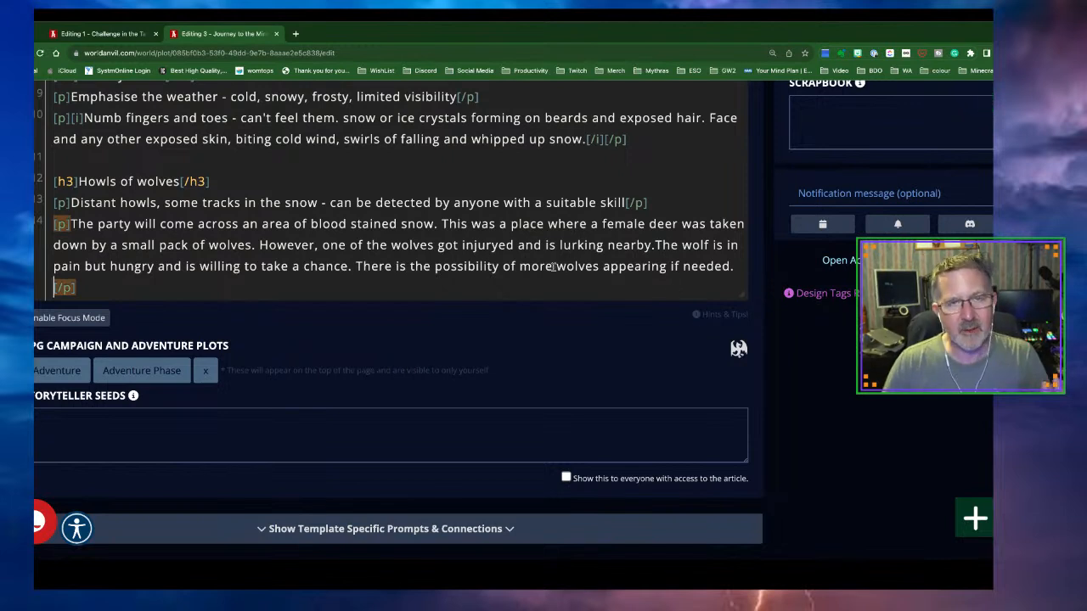
{"action": "scroll", "coordinate": [553, 267], "scroll_direction": "down", "scroll_amount": 1}
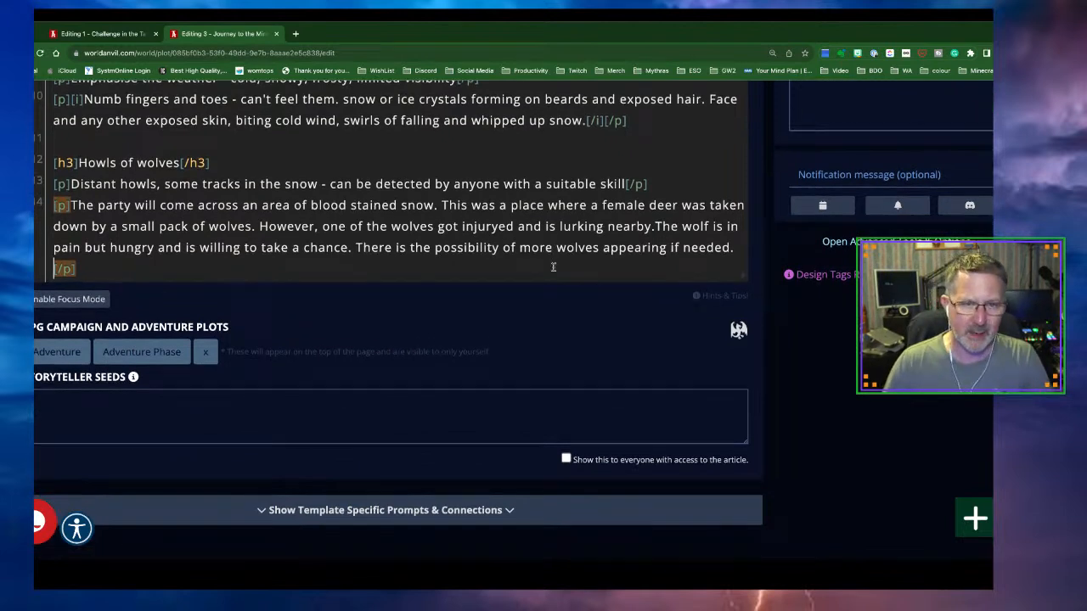
Go to the Roll20 website in a new tab and open its sign-in form
{"action": "left_click", "coordinate": [298, 35]}
{"action": "type", "text": "roll20"}
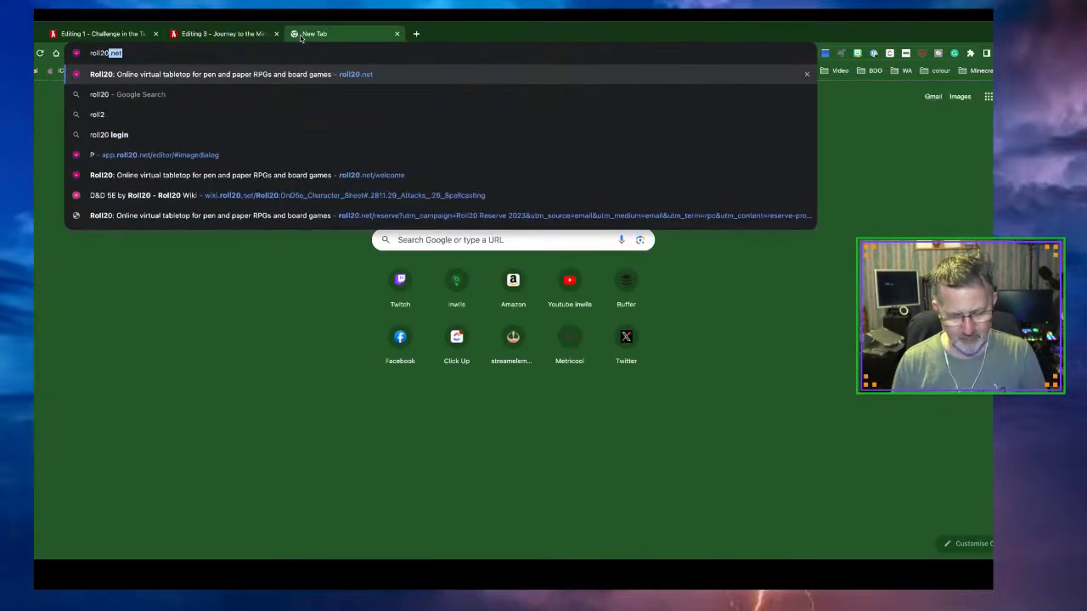
{"action": "key", "text": "Return"}
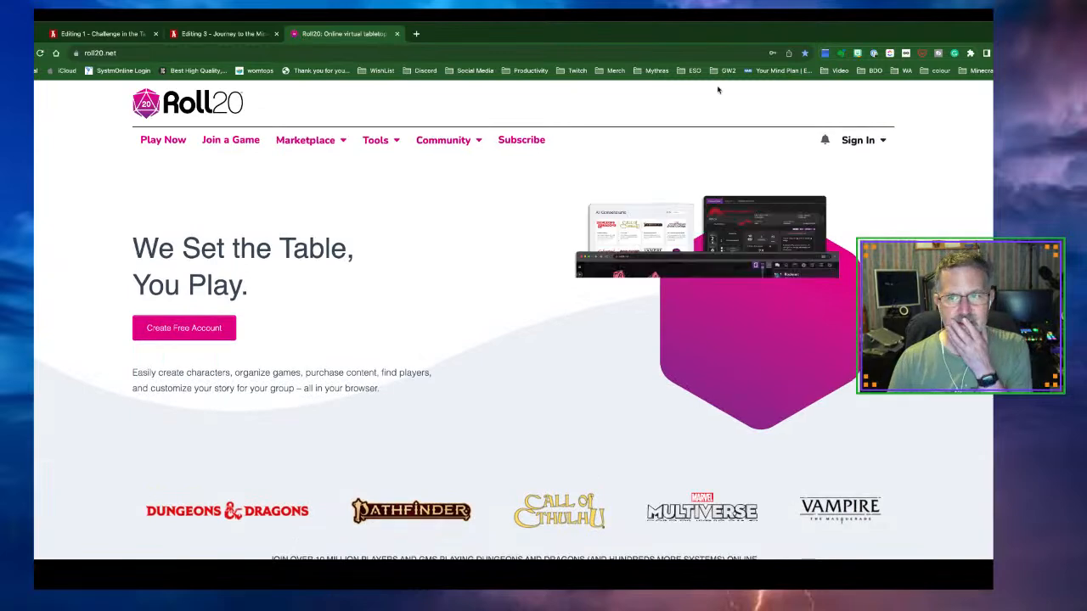
{"action": "left_click", "coordinate": [857, 141]}
{"action": "left_click", "coordinate": [815, 188]}
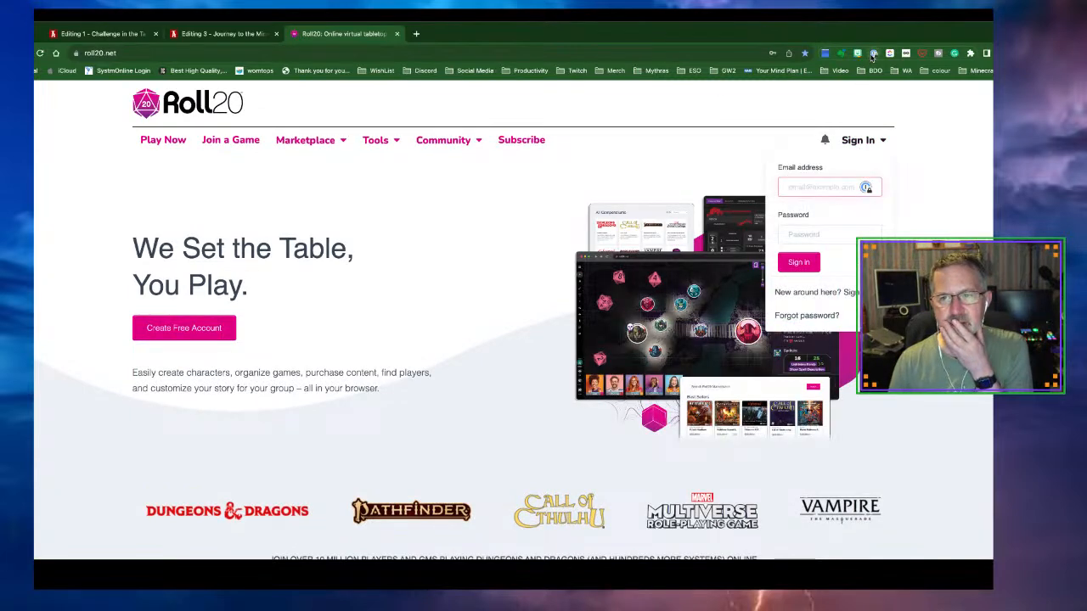
Unlock the 1Password password manager with the master password
{"action": "left_click", "coordinate": [873, 54]}
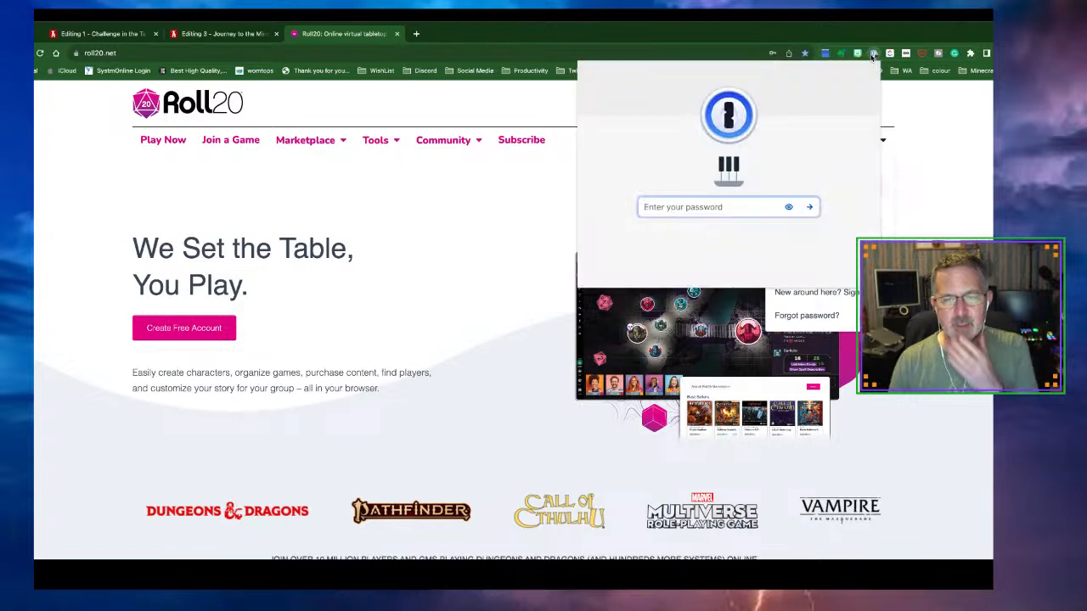
{"action": "type", "text": "•••••••••••"}
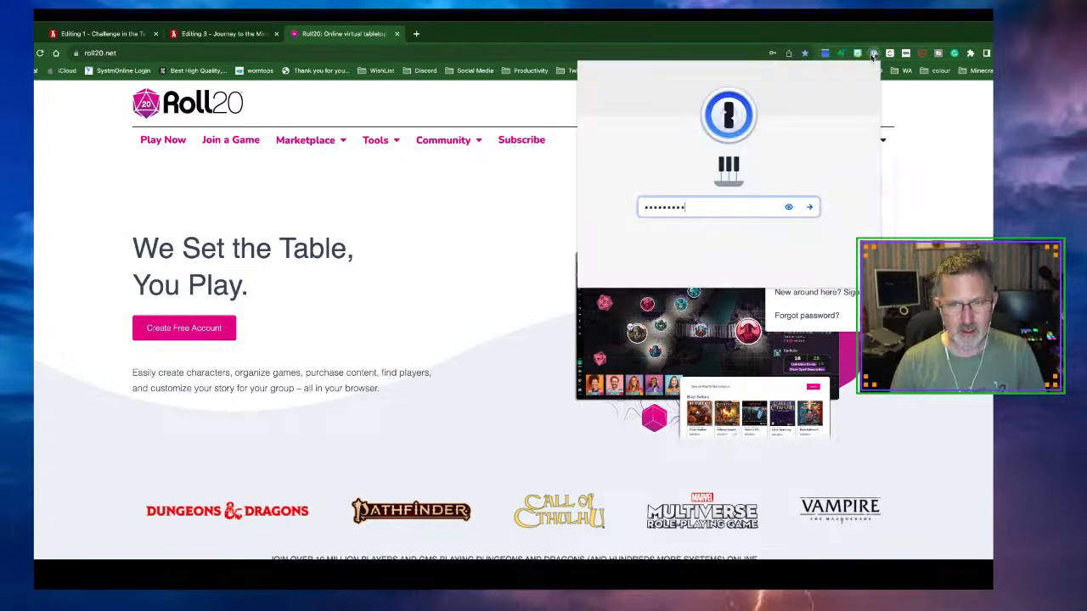
{"action": "key", "text": "Return"}
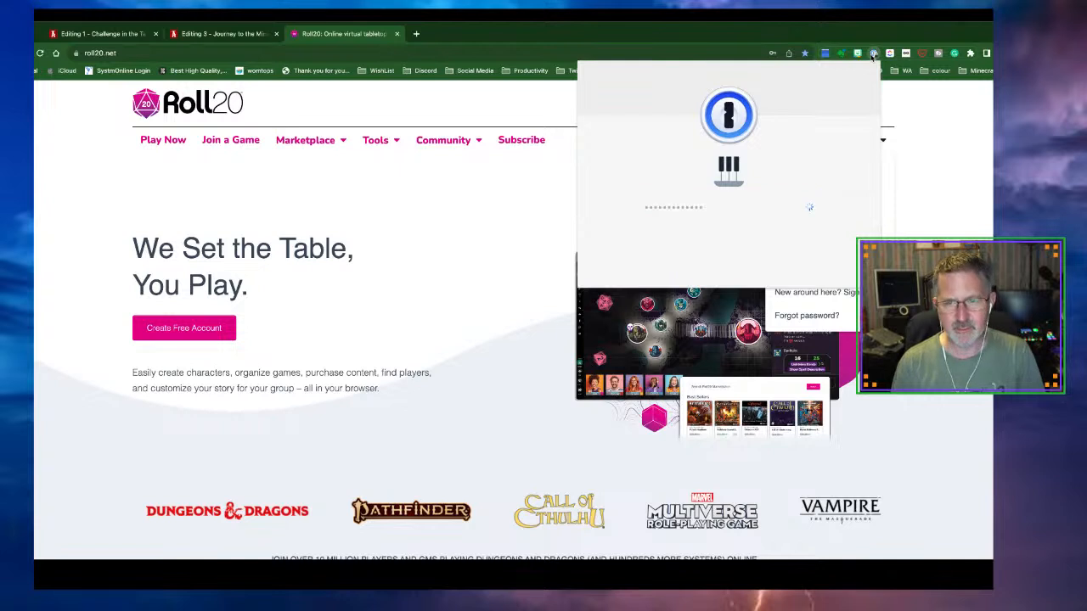
{"action": "key", "text": "BackSpace"}
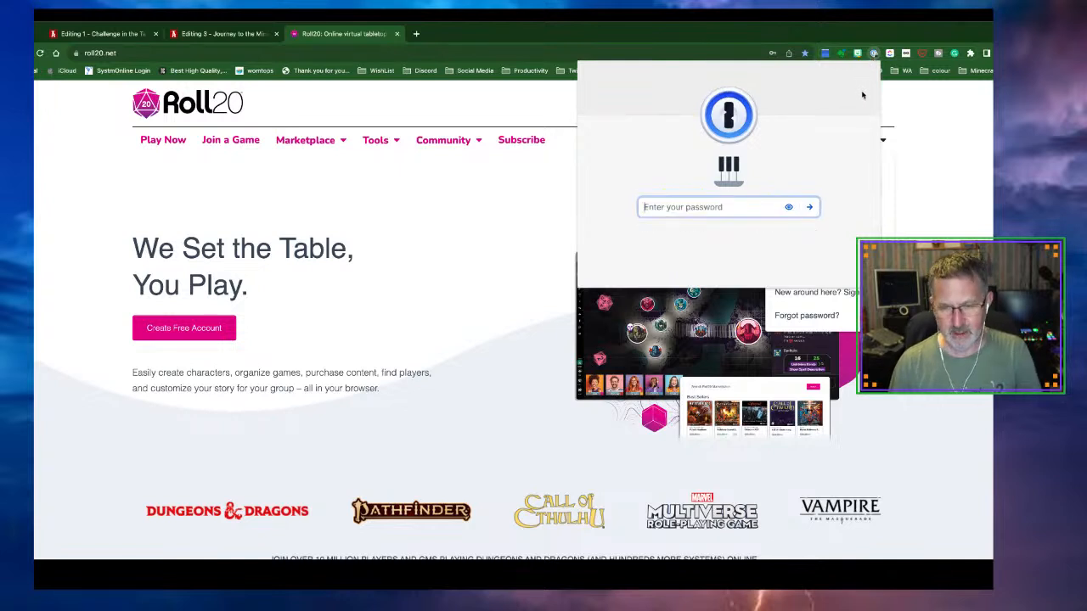
{"action": "type", "text": "••••••••"}
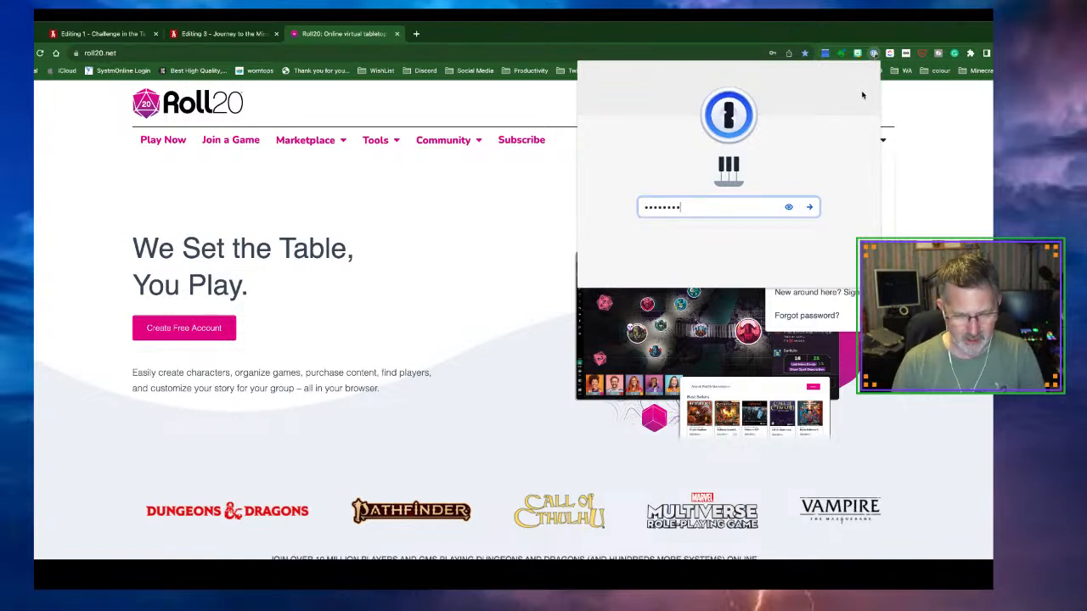
{"action": "key", "text": "Return"}
{"action": "left_click", "coordinate": [919, 118]}
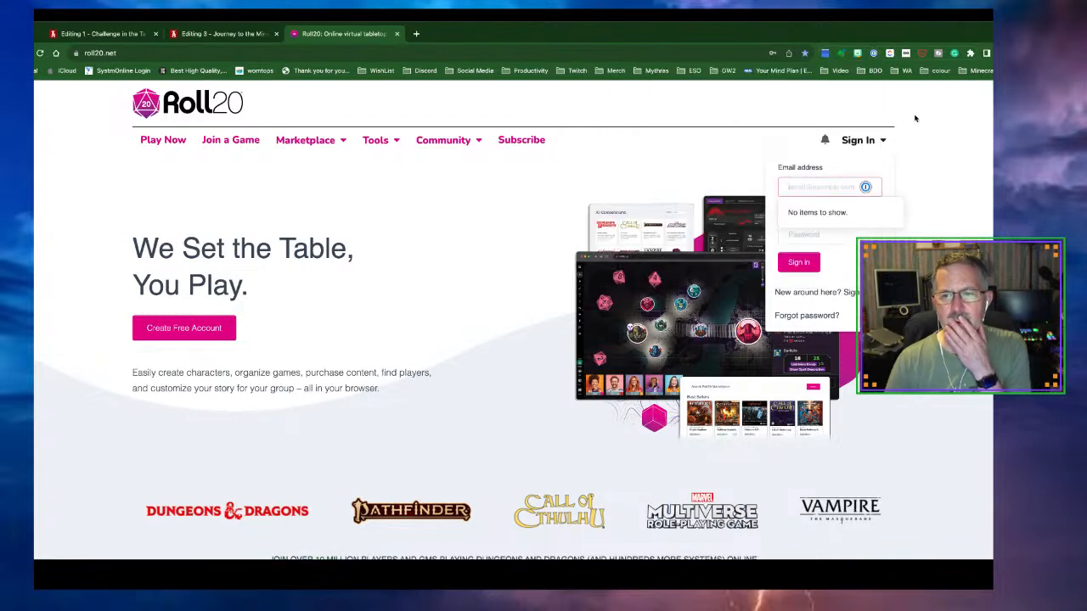
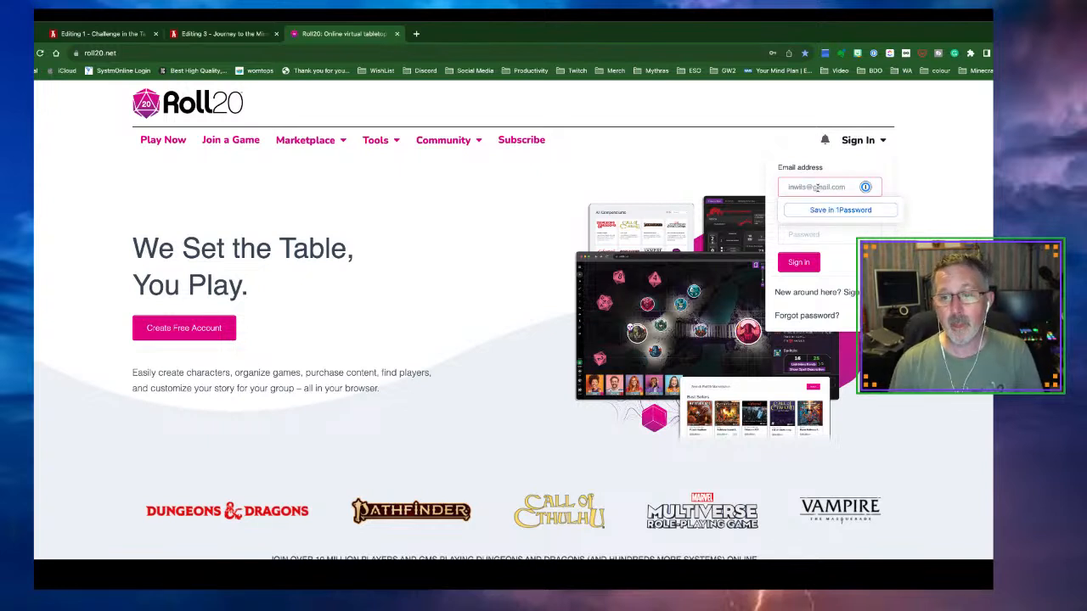
Enter the account email and password, save the login in 1Password, and sign in
{"action": "left_click", "coordinate": [838, 233]}
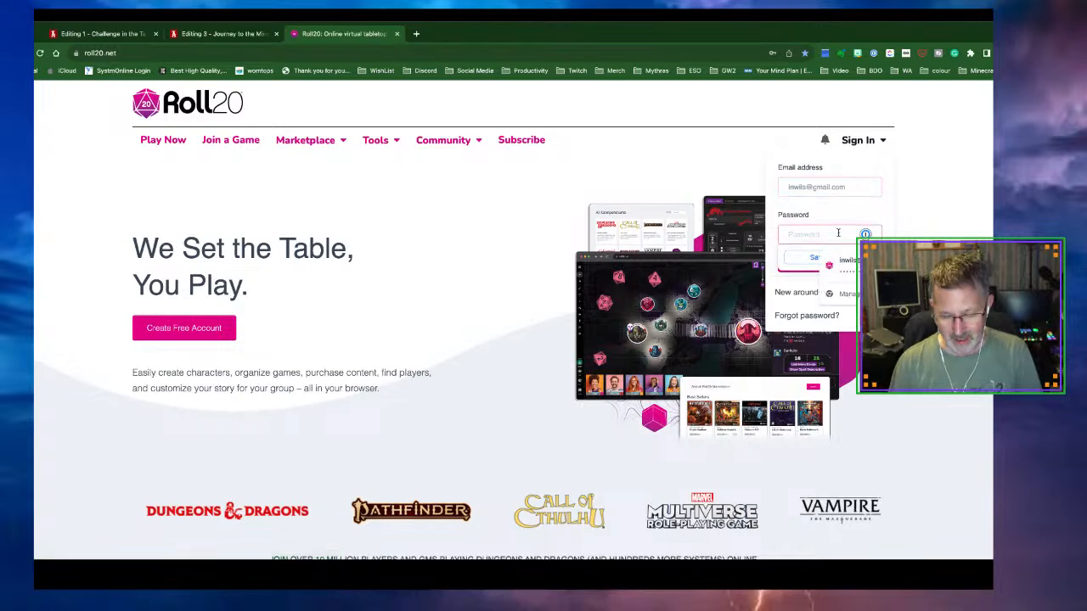
{"action": "key", "text": "ctrl+v"}
{"action": "left_click", "coordinate": [823, 258]}
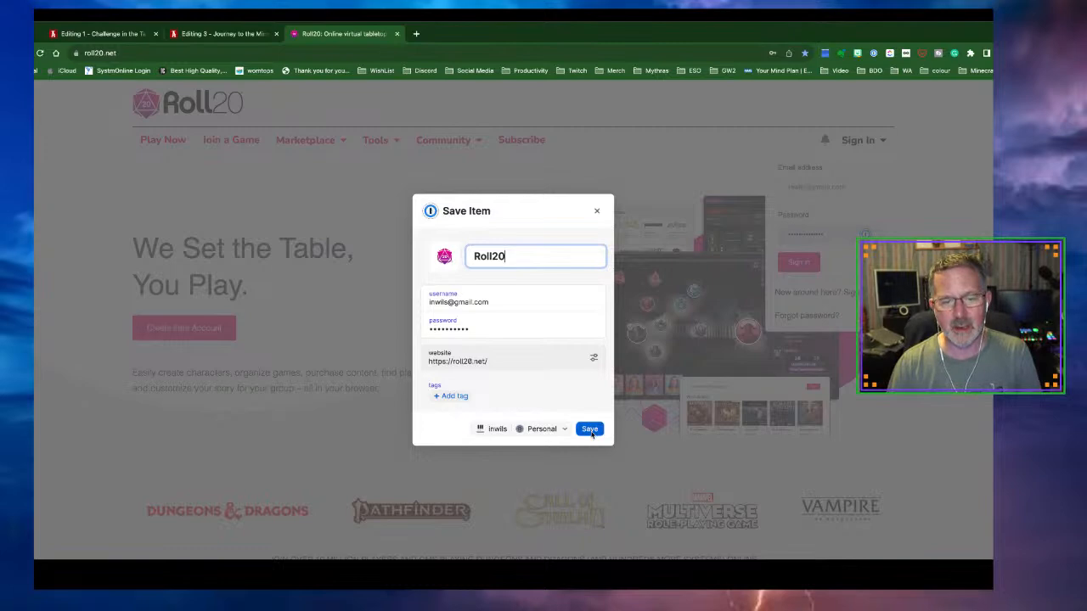
{"action": "left_click", "coordinate": [591, 431]}
{"action": "left_click", "coordinate": [796, 264]}
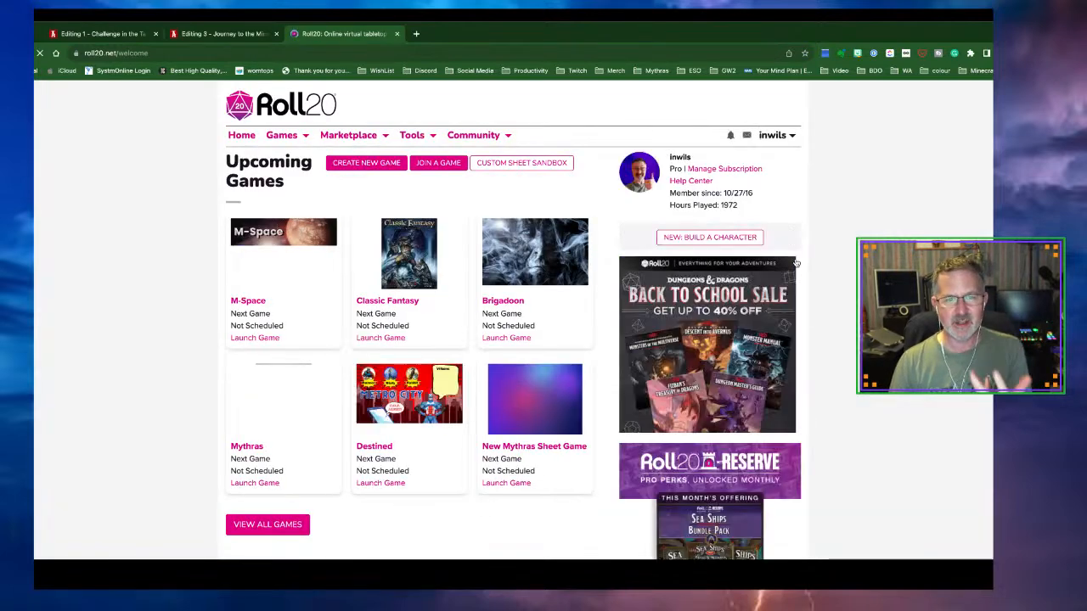
Open the M-Space campaign, launch the game, and bring up its list of pages
{"action": "left_click", "coordinate": [259, 304]}
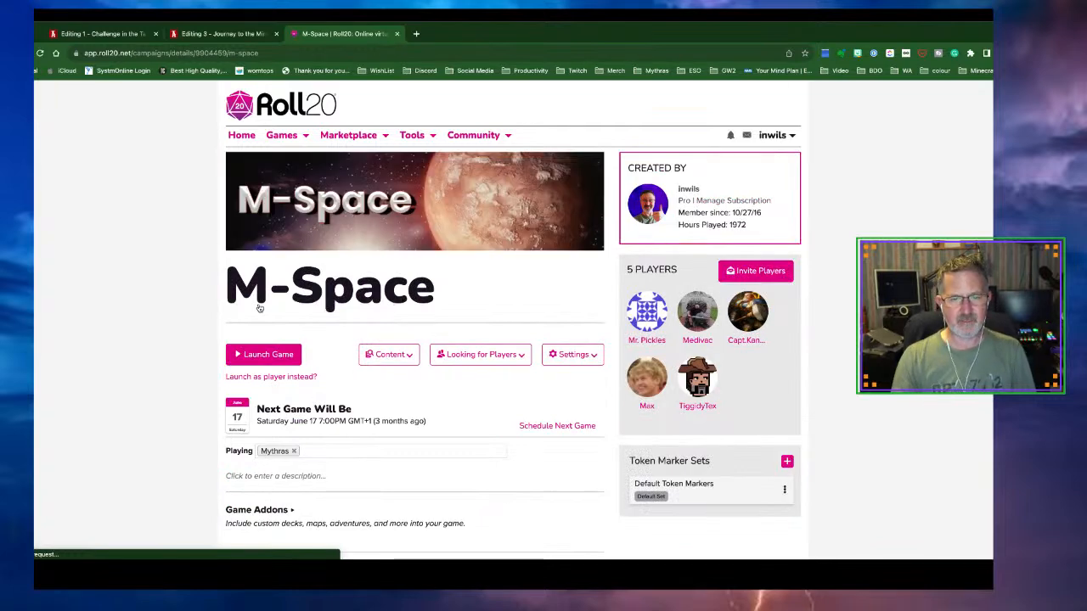
{"action": "left_click", "coordinate": [267, 355]}
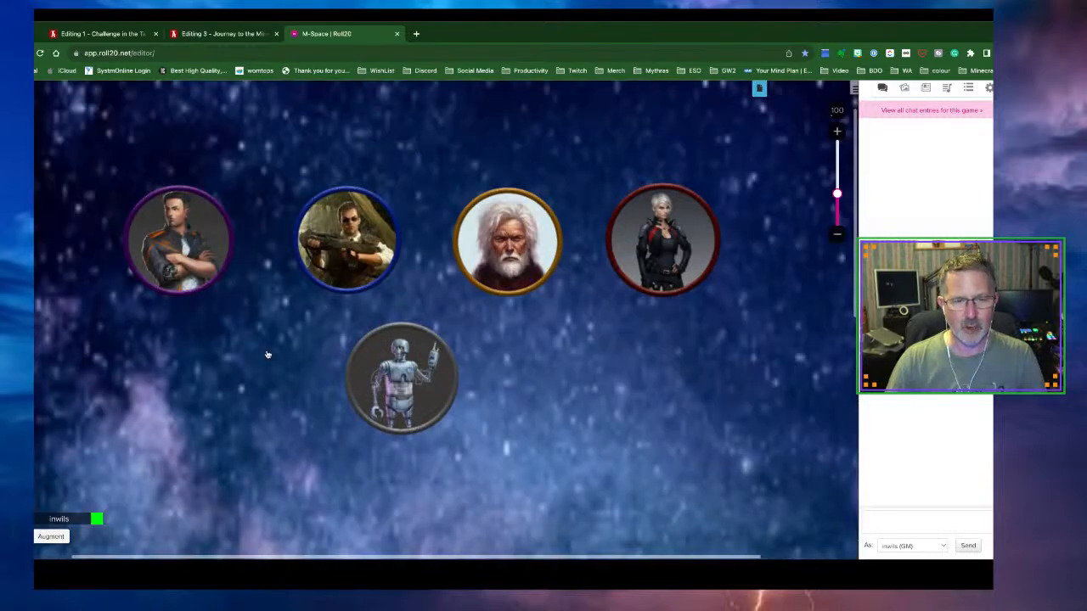
{"action": "left_click", "coordinate": [760, 90]}
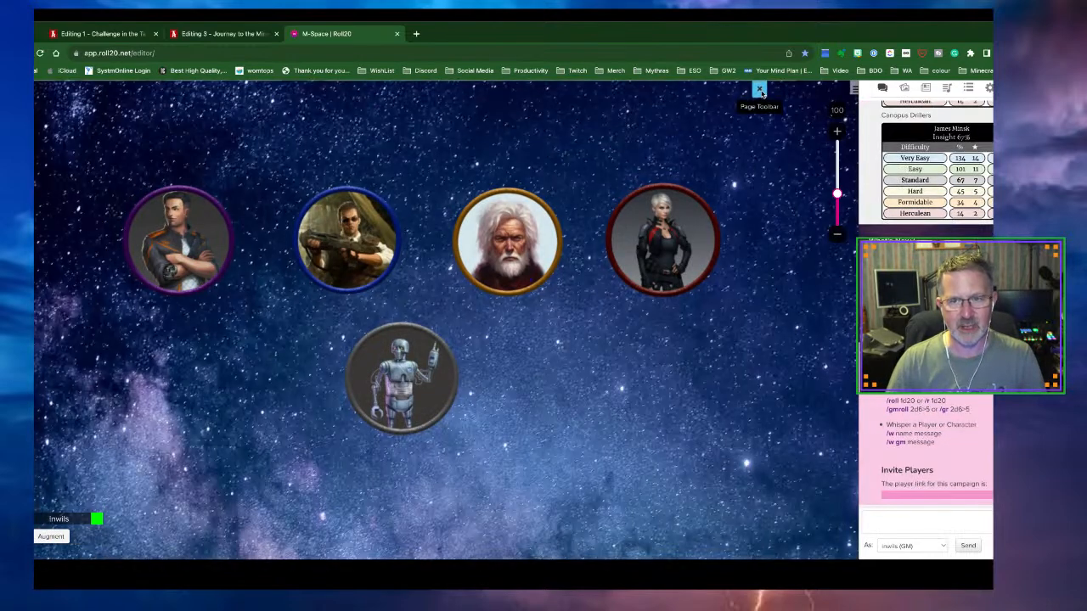
{"action": "scroll", "coordinate": [450, 209], "scroll_direction": "down", "scroll_amount": 1}
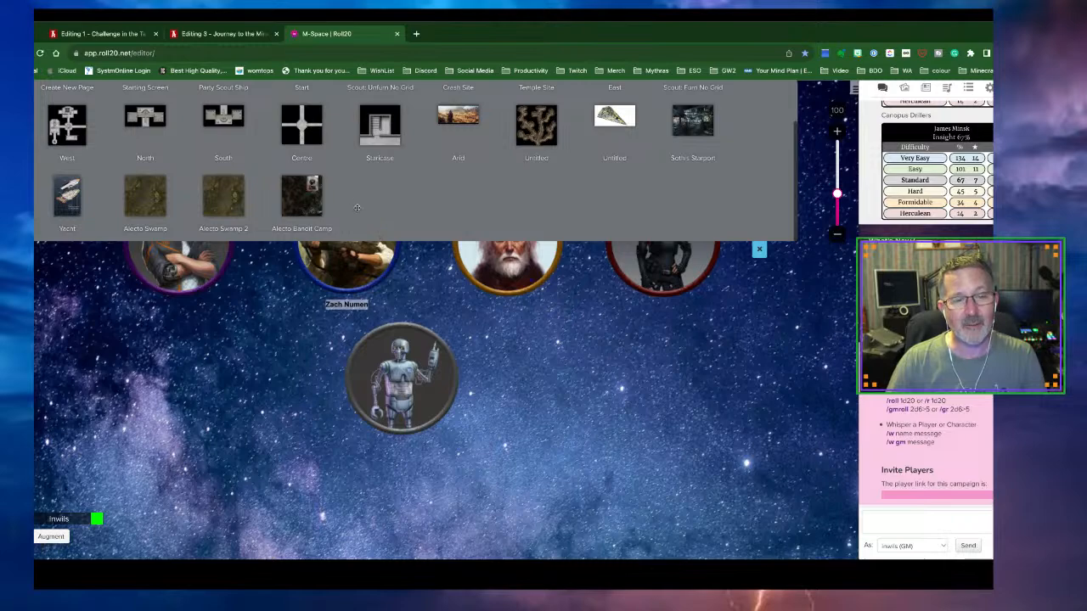
Switch to the Alecto Bandit Camp page and reload it from the page list
{"action": "left_click", "coordinate": [302, 194]}
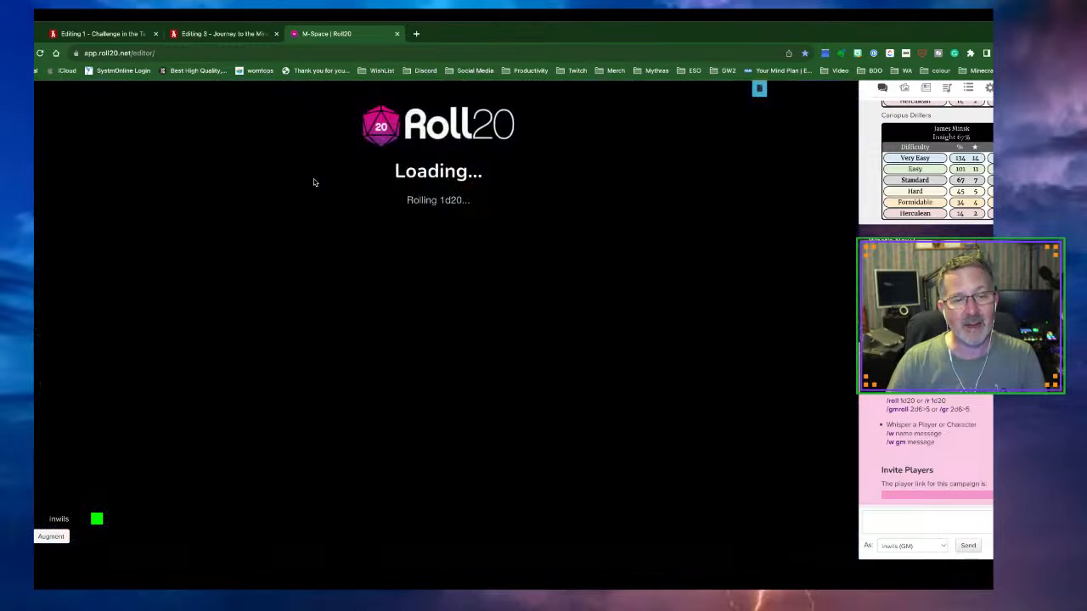
{"action": "scroll", "coordinate": [432, 283], "scroll_direction": "down", "scroll_amount": 2}
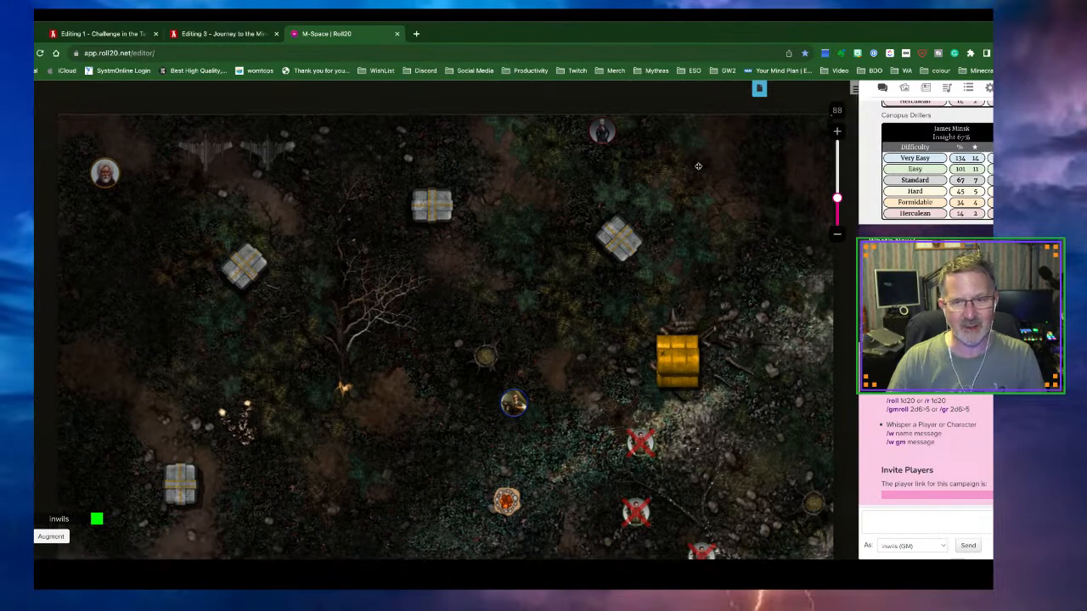
{"action": "left_click", "coordinate": [757, 93]}
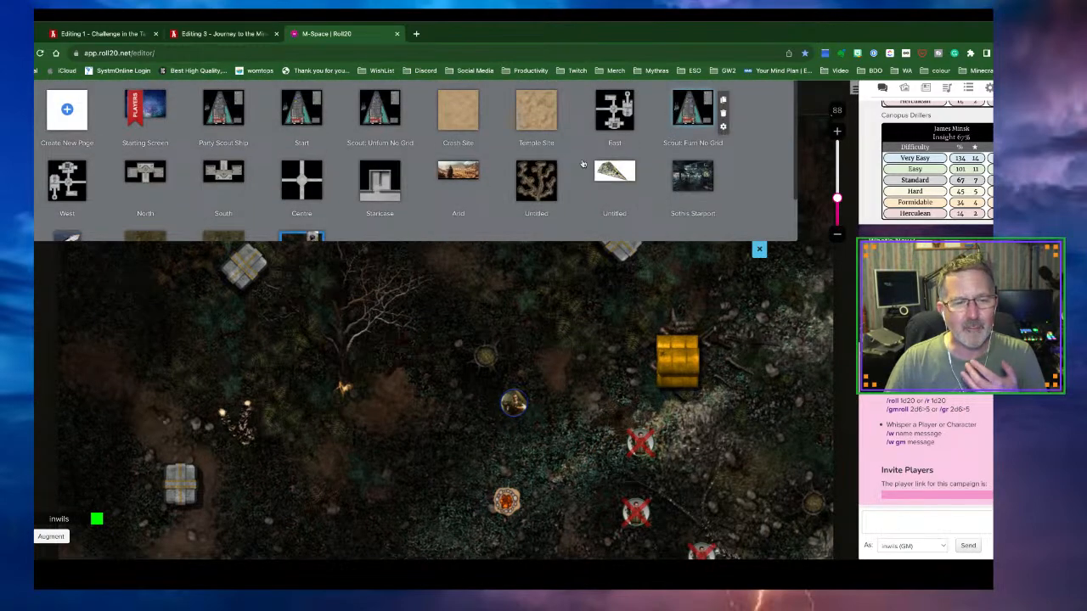
{"action": "scroll", "coordinate": [349, 214], "scroll_direction": "down", "scroll_amount": 1}
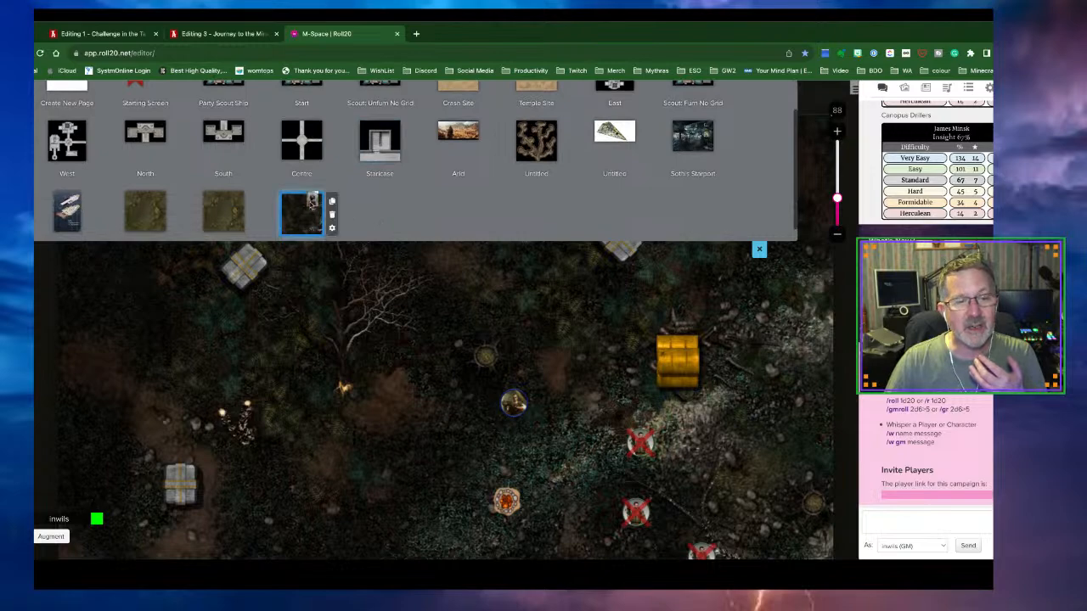
{"action": "left_click", "coordinate": [311, 201]}
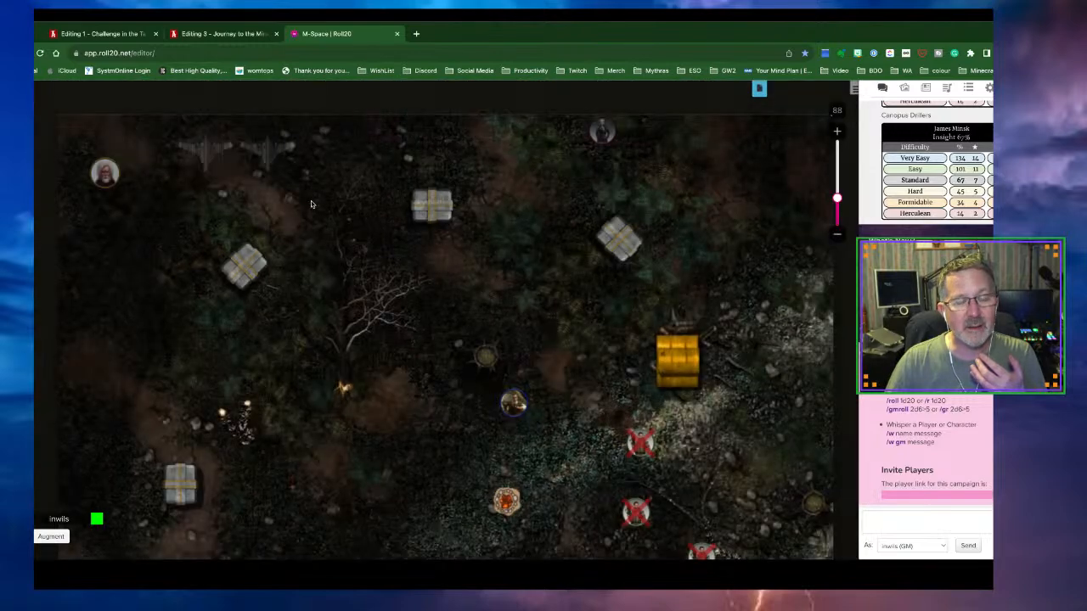
Check the Starting Screen page's settings and close them without changes
{"action": "left_click", "coordinate": [759, 88]}
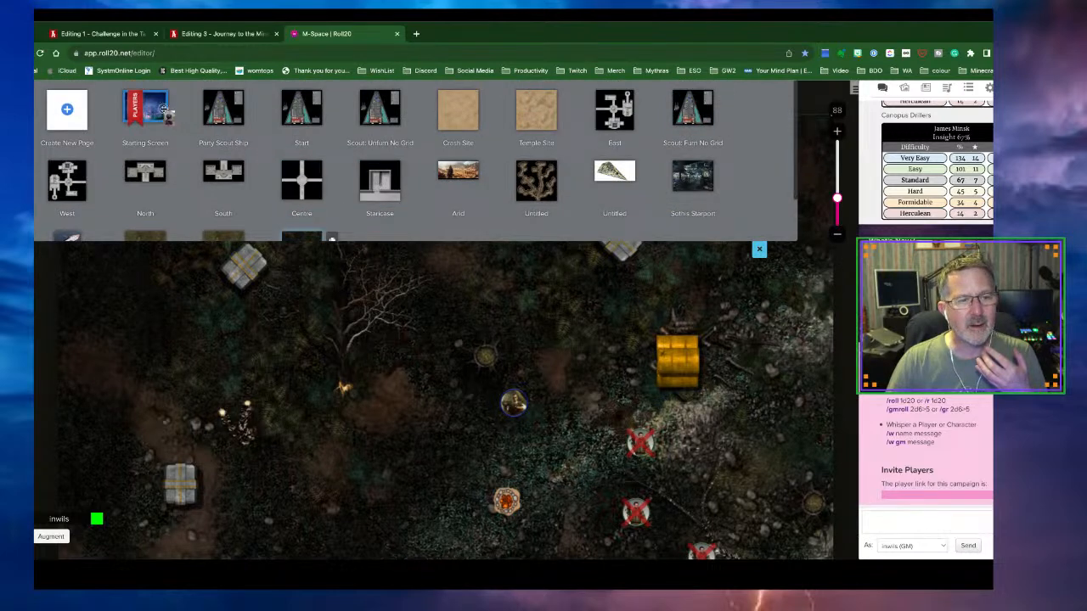
{"action": "mouse_move", "coordinate": [159, 113]}
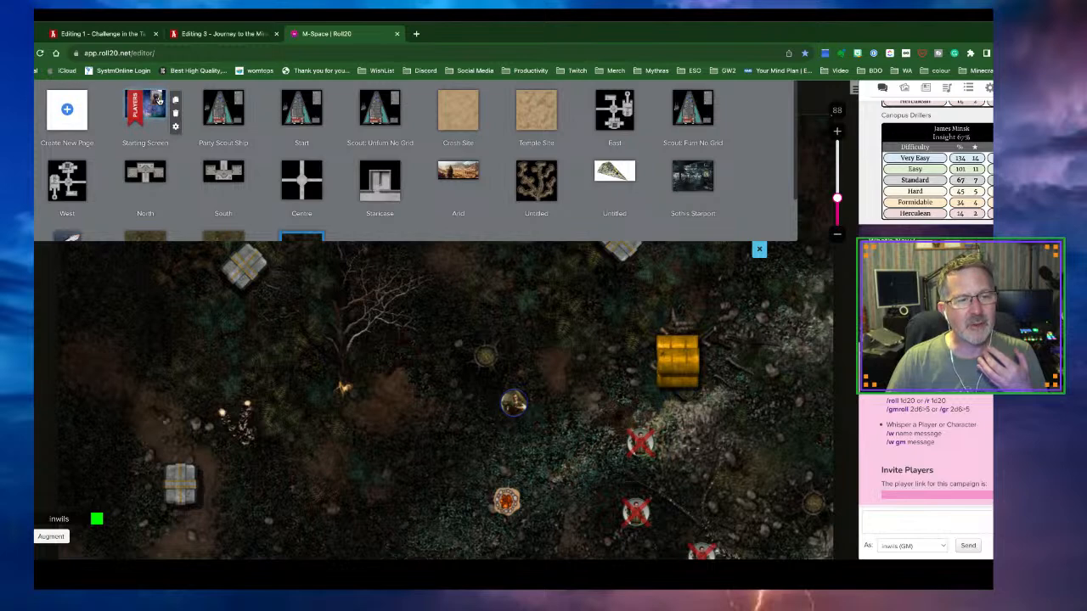
{"action": "left_click", "coordinate": [175, 125]}
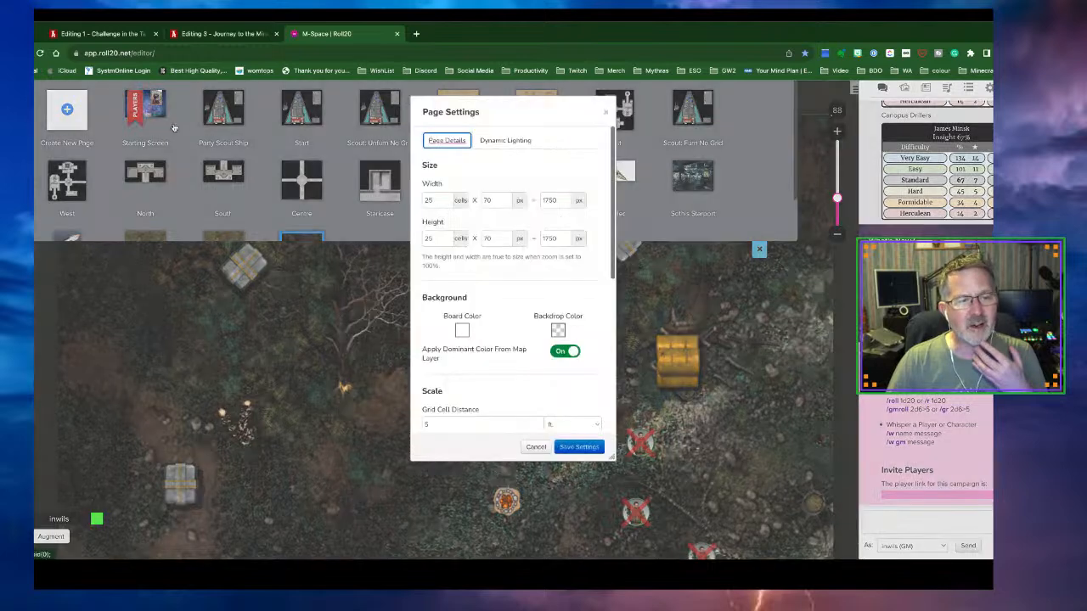
{"action": "scroll", "coordinate": [480, 325], "scroll_direction": "down", "scroll_amount": 5}
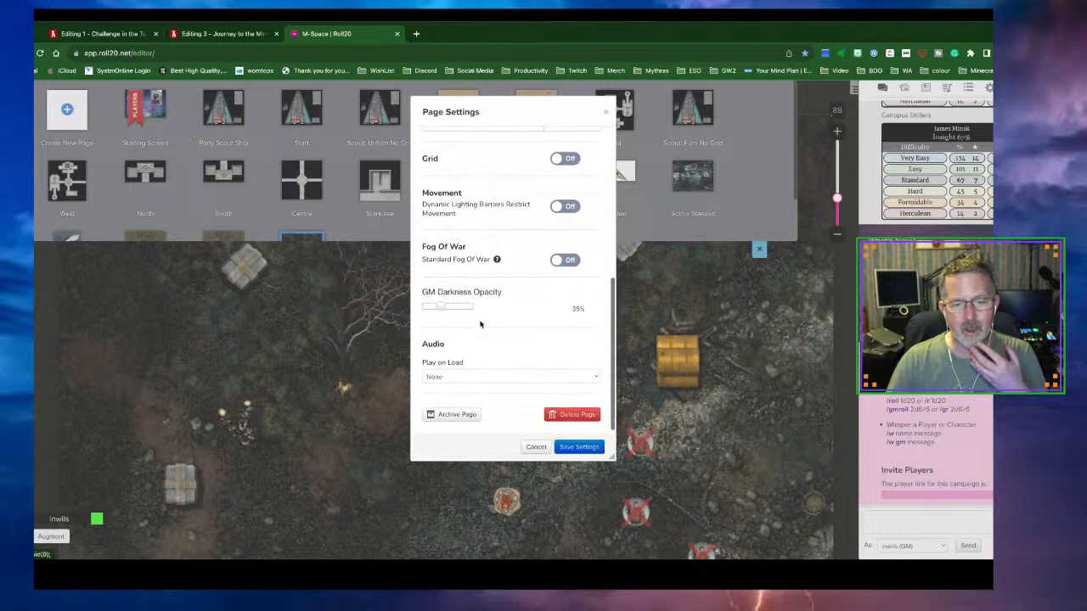
{"action": "scroll", "coordinate": [480, 324], "scroll_direction": "up", "scroll_amount": 5}
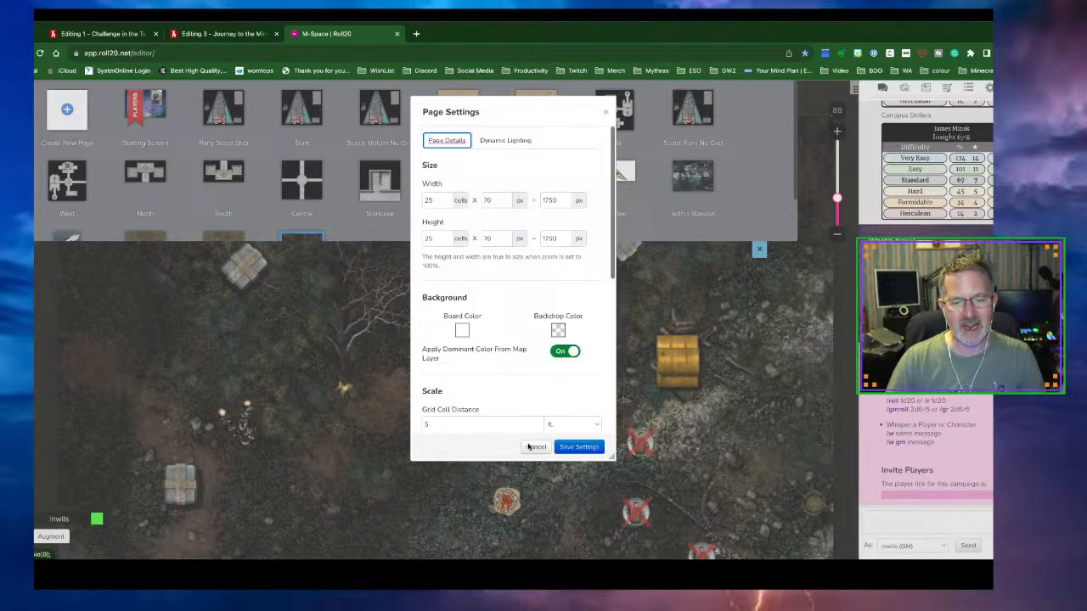
{"action": "left_click", "coordinate": [524, 445]}
Select the Alecto Swamp page in the page list
{"action": "mouse_move", "coordinate": [155, 98]}
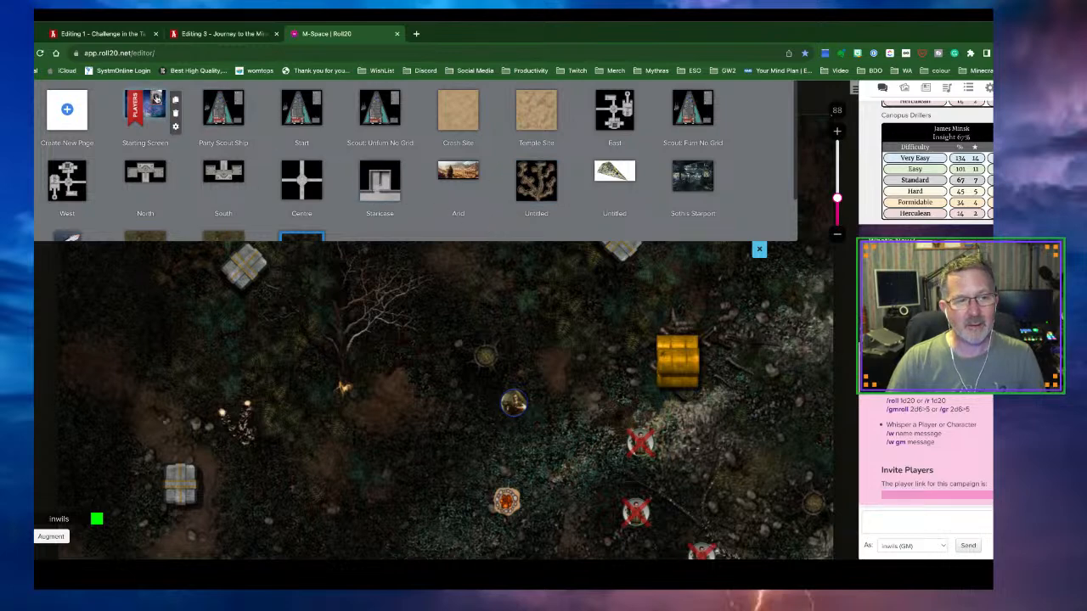
{"action": "scroll", "coordinate": [153, 170], "scroll_direction": "down", "scroll_amount": 1}
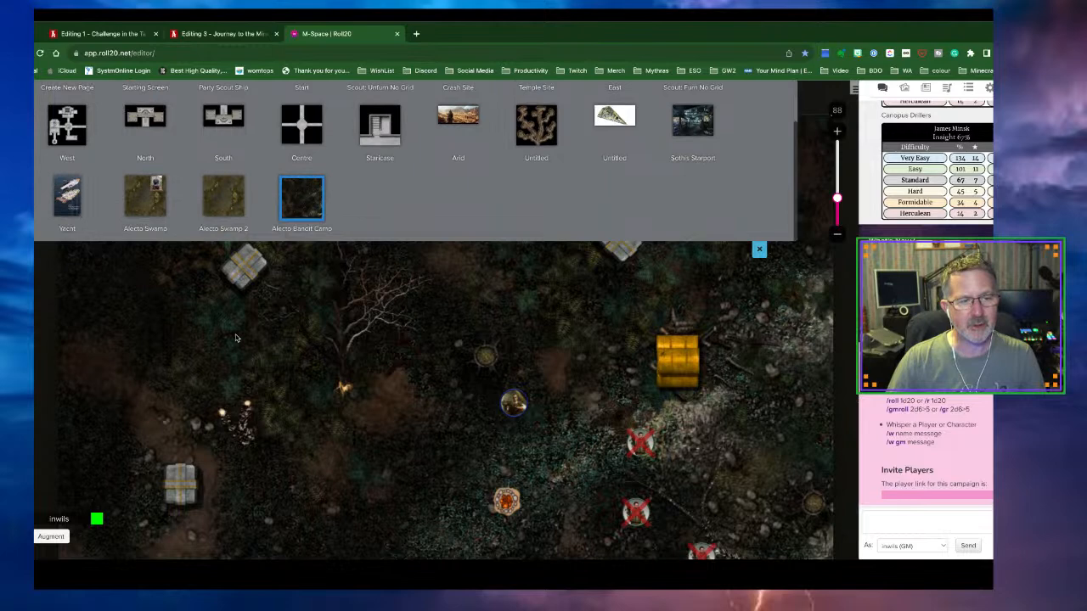
{"action": "left_click", "coordinate": [158, 190]}
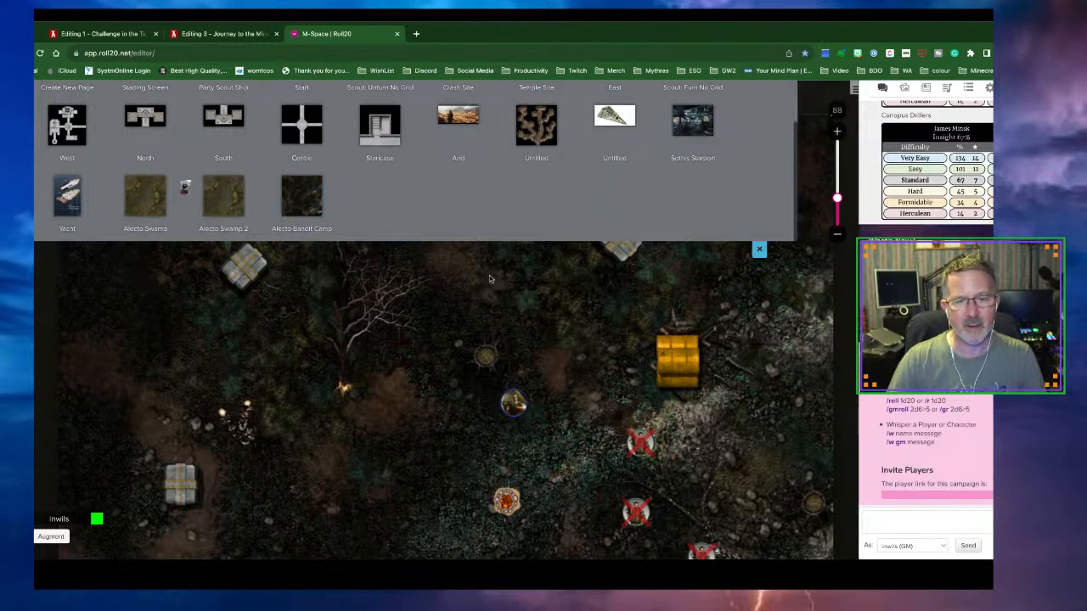
{"action": "mouse_move", "coordinate": [160, 186]}
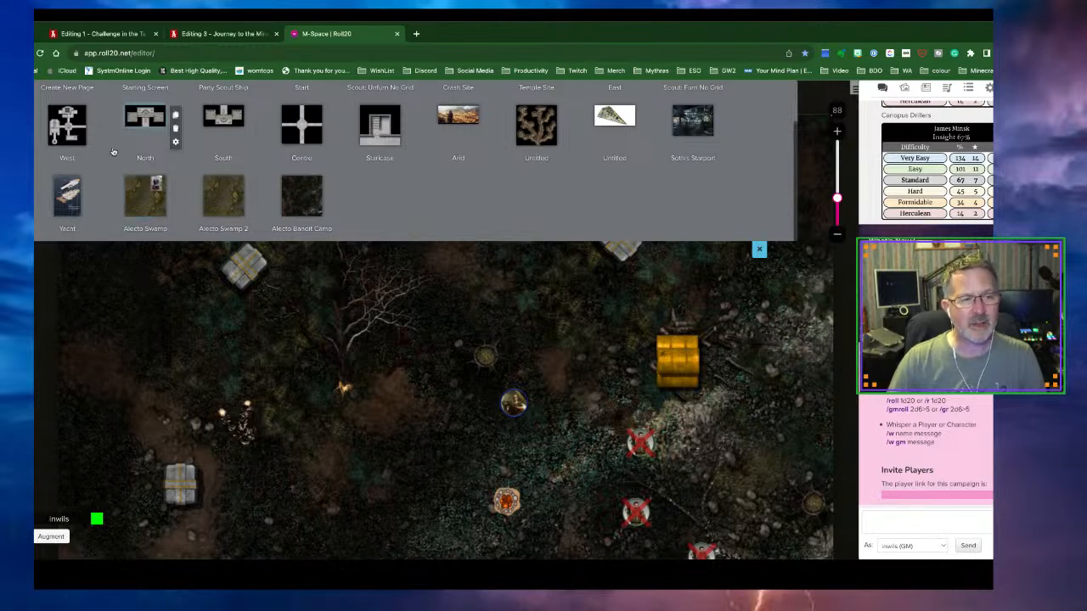
{"action": "scroll", "coordinate": [113, 151], "scroll_direction": "up", "scroll_amount": 1}
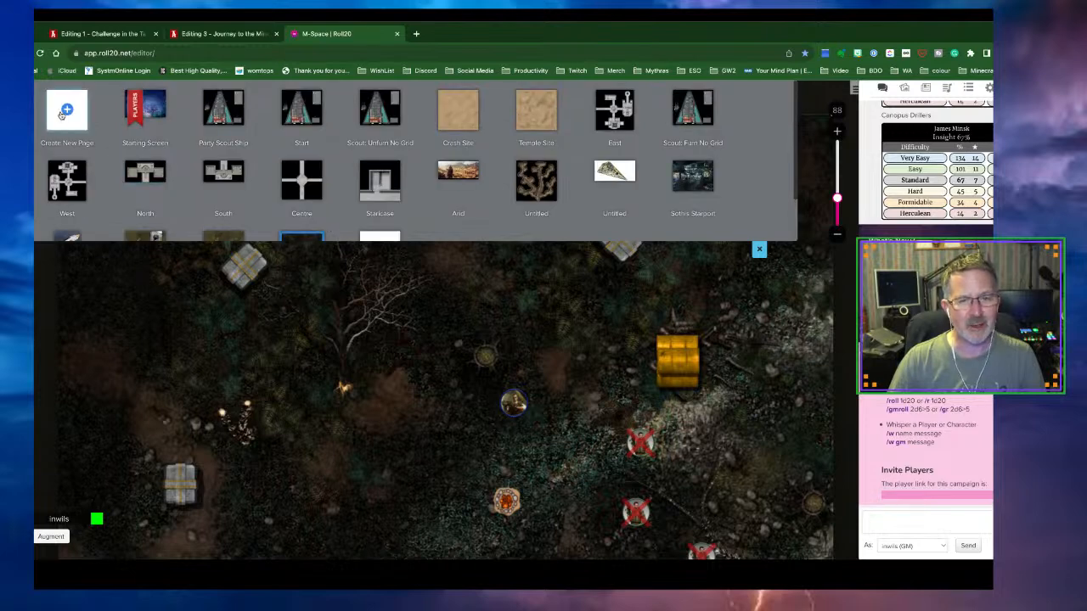
{"action": "scroll", "coordinate": [293, 170], "scroll_direction": "down", "scroll_amount": 1}
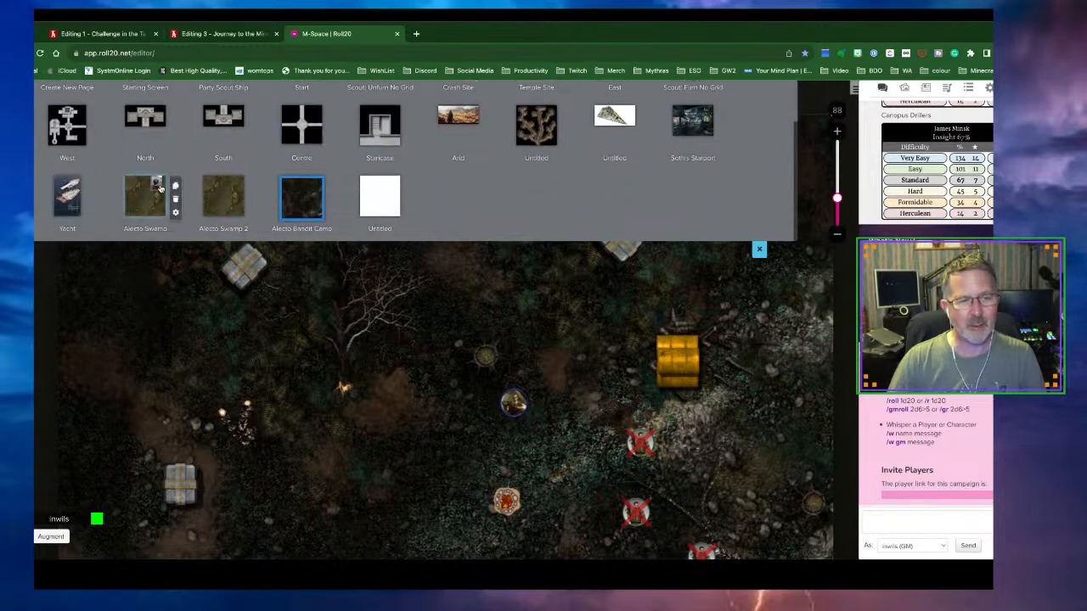
Move the player ribbon, then delete the Untitled page and confirm the deletion
{"action": "left_click_drag", "start_coordinate": [157, 186], "coordinate": [371, 194]}
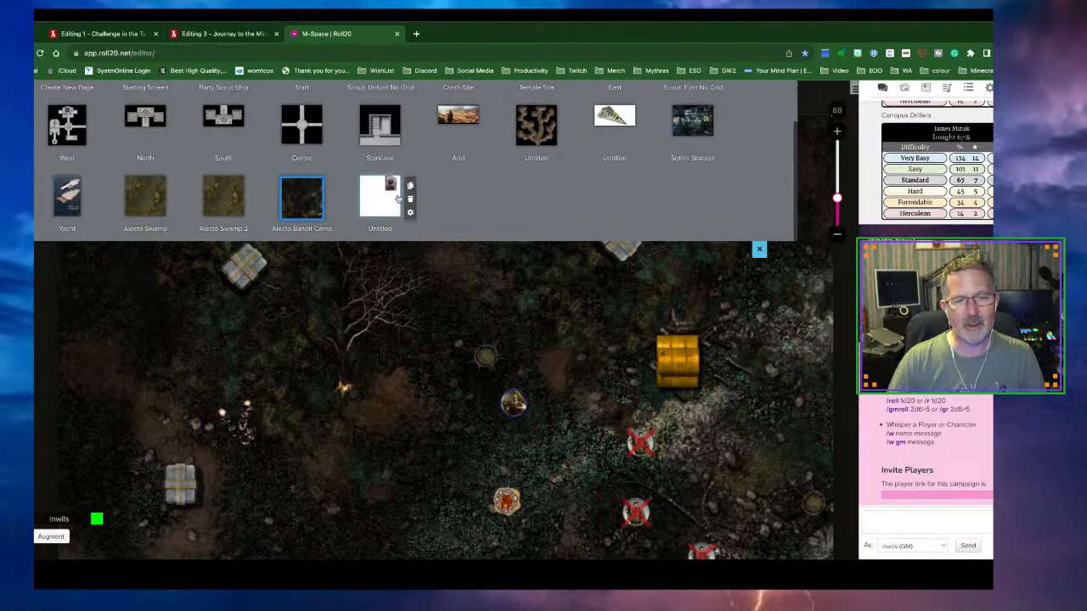
{"action": "mouse_move", "coordinate": [411, 211]}
{"action": "left_click", "coordinate": [411, 201]}
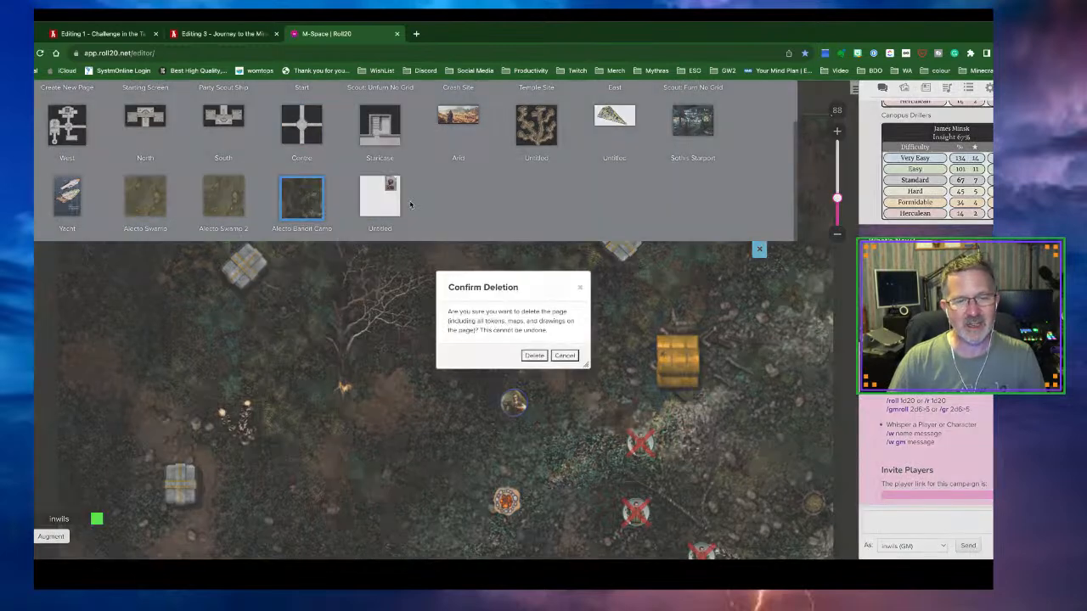
{"action": "left_click", "coordinate": [533, 356]}
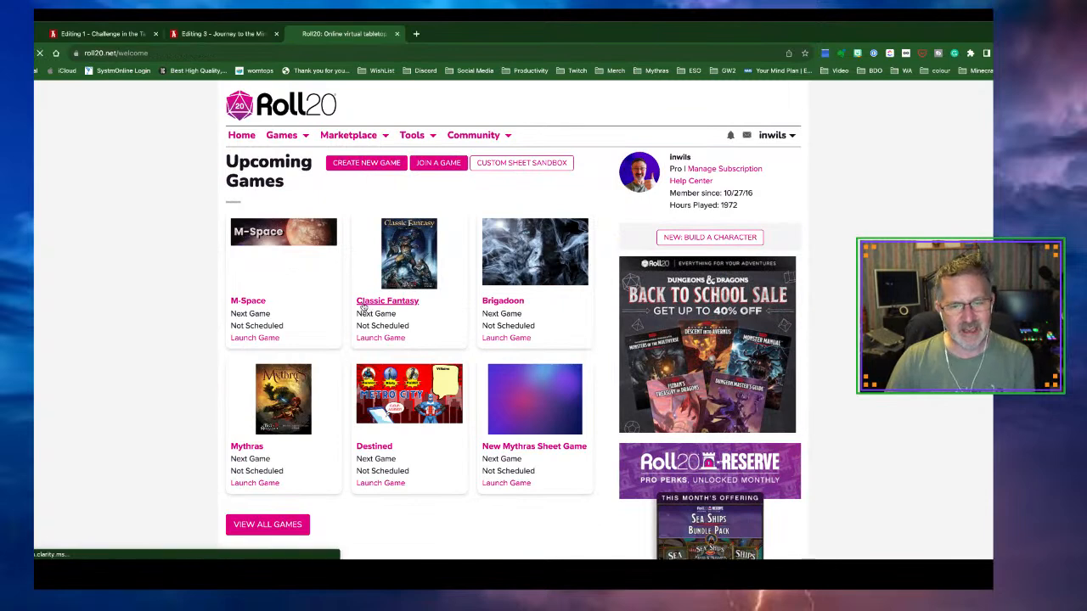
{"action": "left_click", "coordinate": [363, 306]}
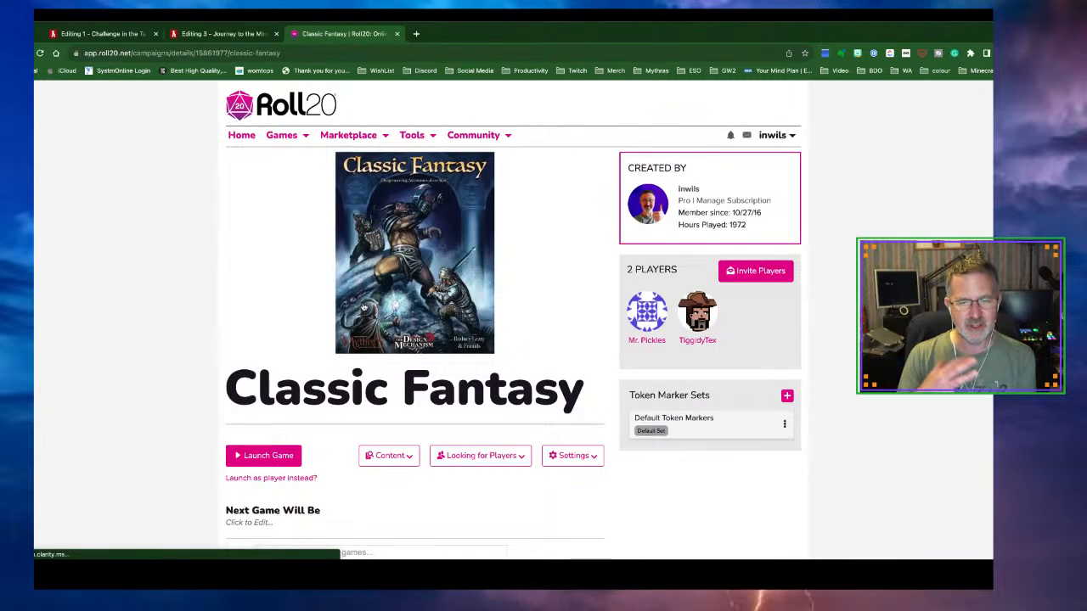
{"action": "left_click", "coordinate": [272, 456]}
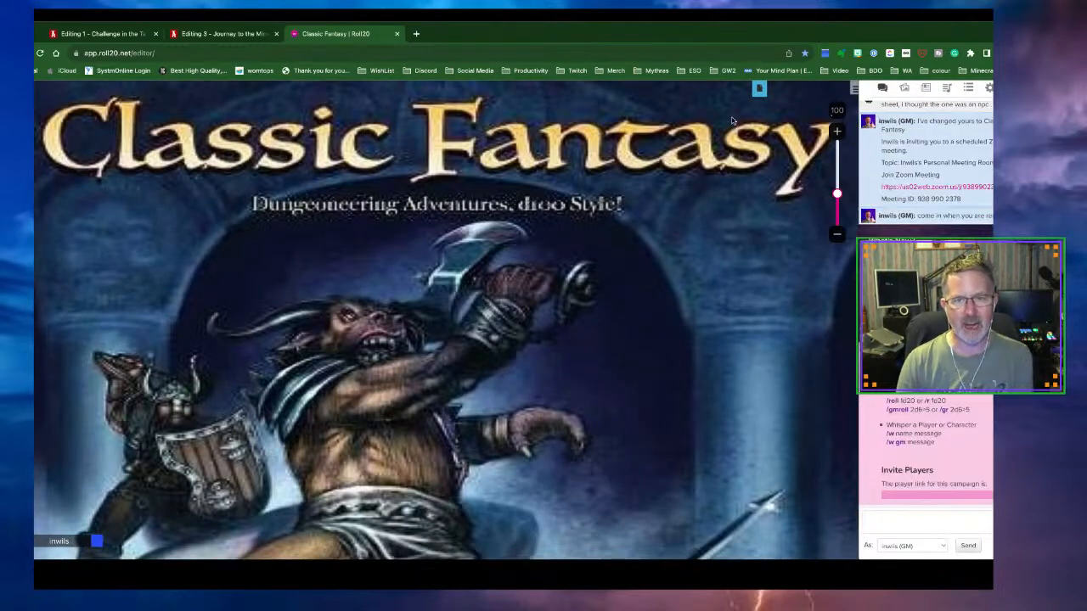
Add a new page, rename it from Untitled to 'Tavern', and open its blank grid
{"action": "left_click", "coordinate": [759, 90]}
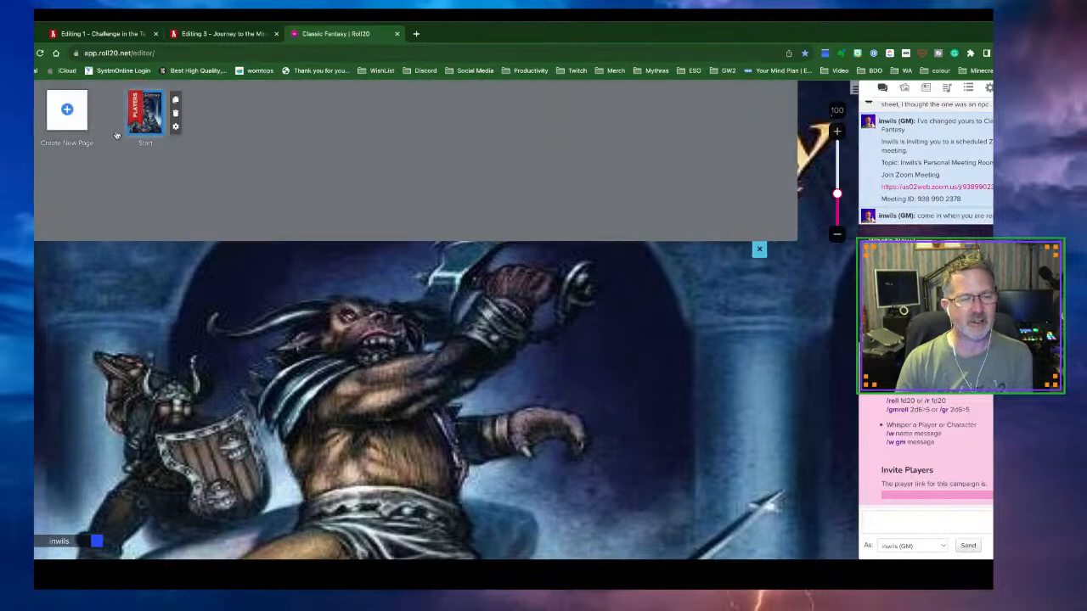
{"action": "left_click", "coordinate": [68, 113]}
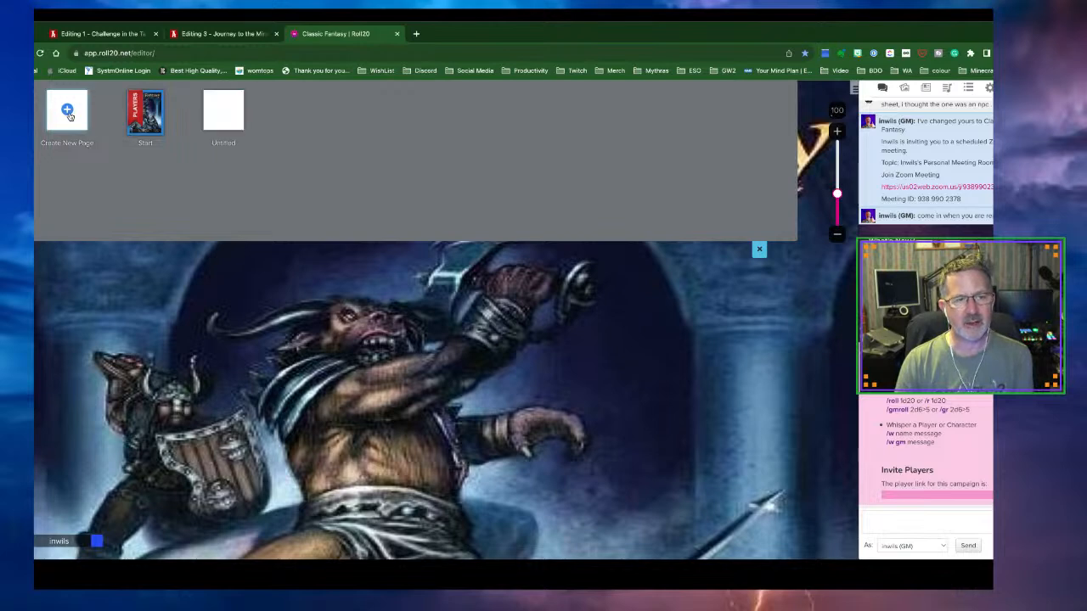
{"action": "left_click", "coordinate": [227, 149]}
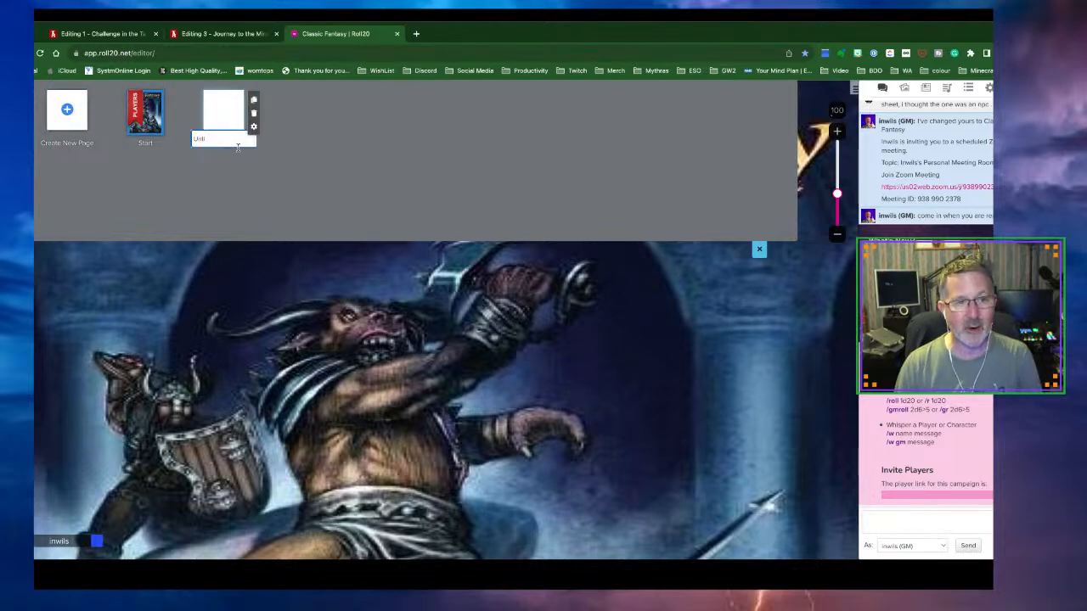
{"action": "key", "text": "BackSpace"}
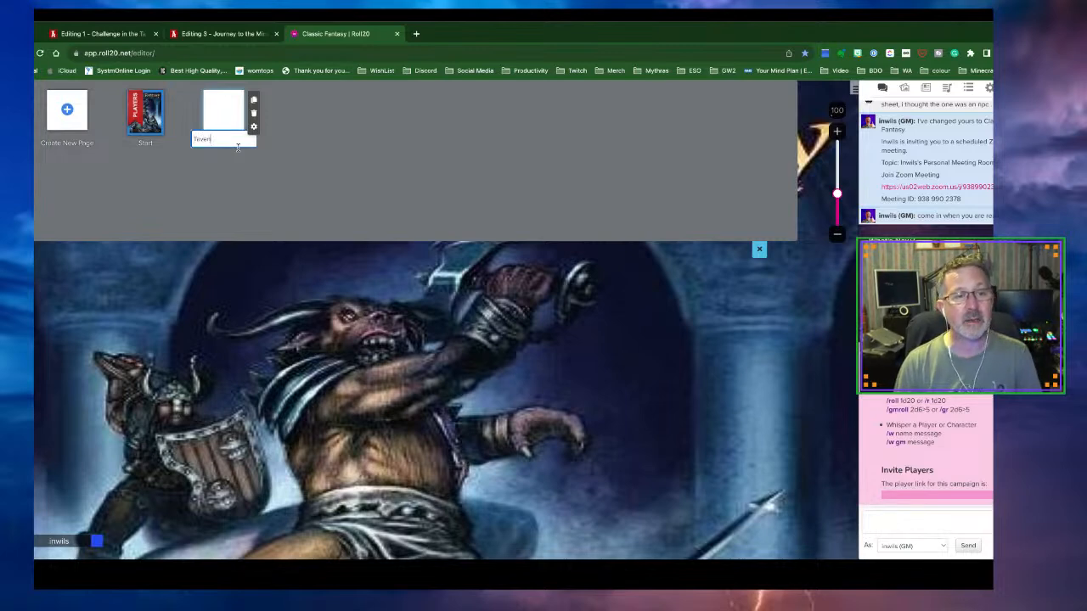
{"action": "key", "text": "Return"}
{"action": "left_click", "coordinate": [224, 112]}
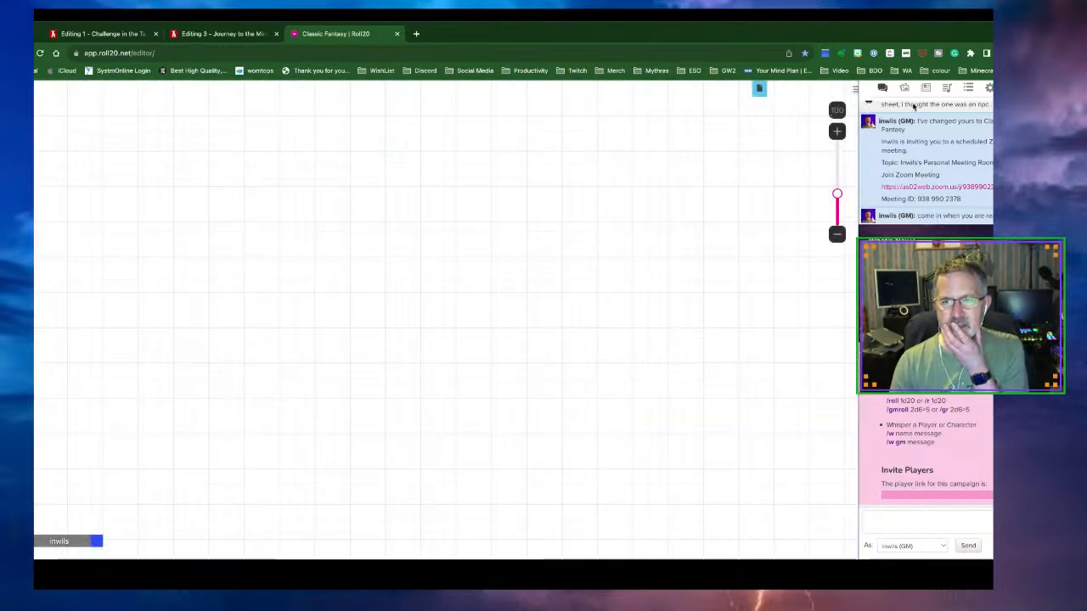
Search the Art Library for 'tavern' with the asset type limited to Maps, Tiles
{"action": "left_click", "coordinate": [905, 90]}
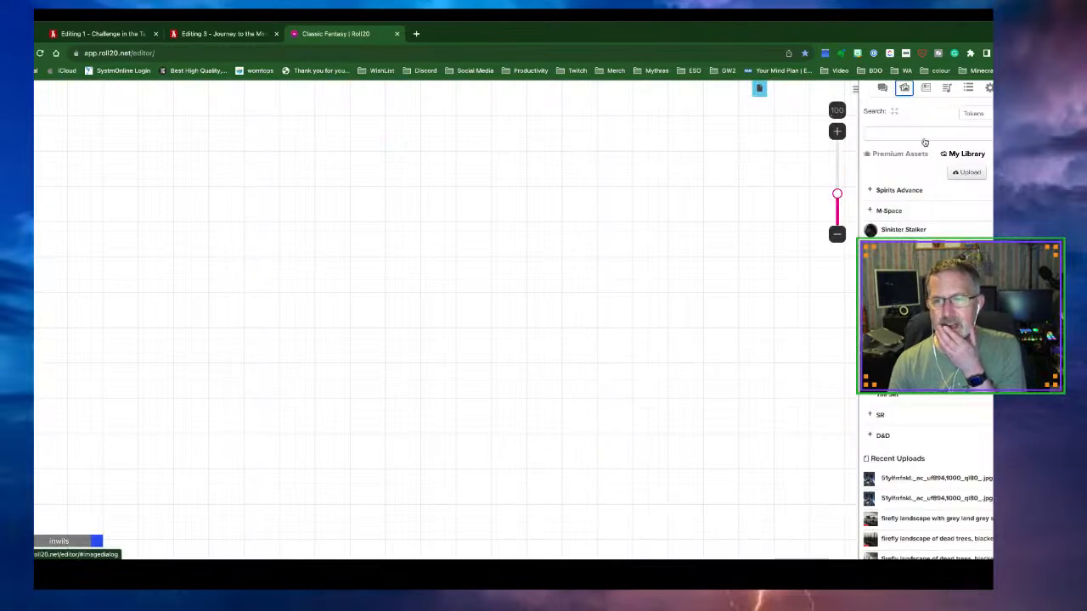
{"action": "left_click", "coordinate": [974, 116]}
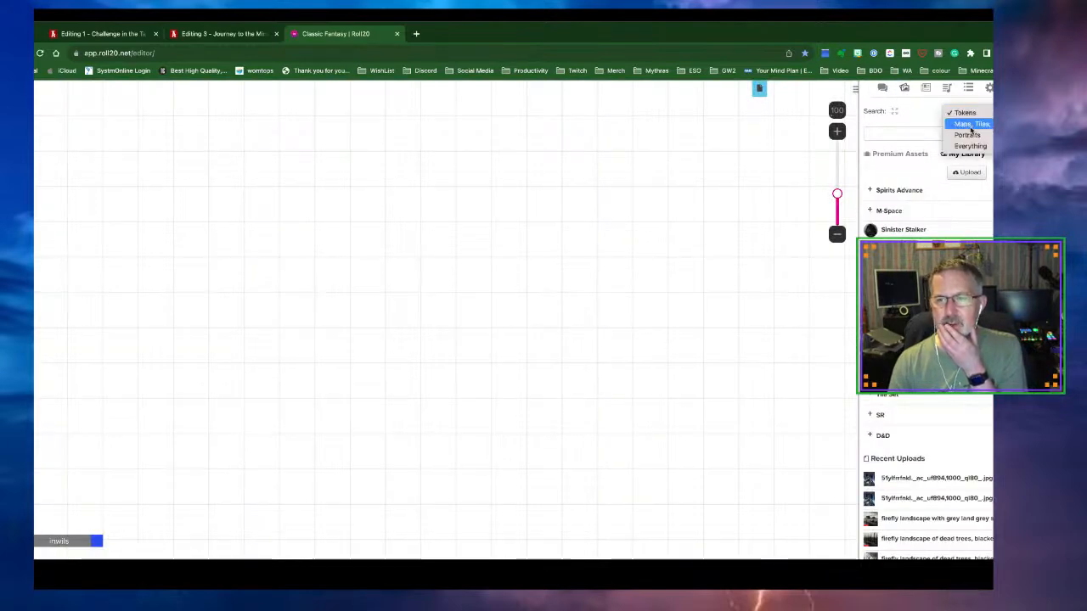
{"action": "left_click", "coordinate": [900, 136]}
{"action": "left_click", "coordinate": [898, 135]}
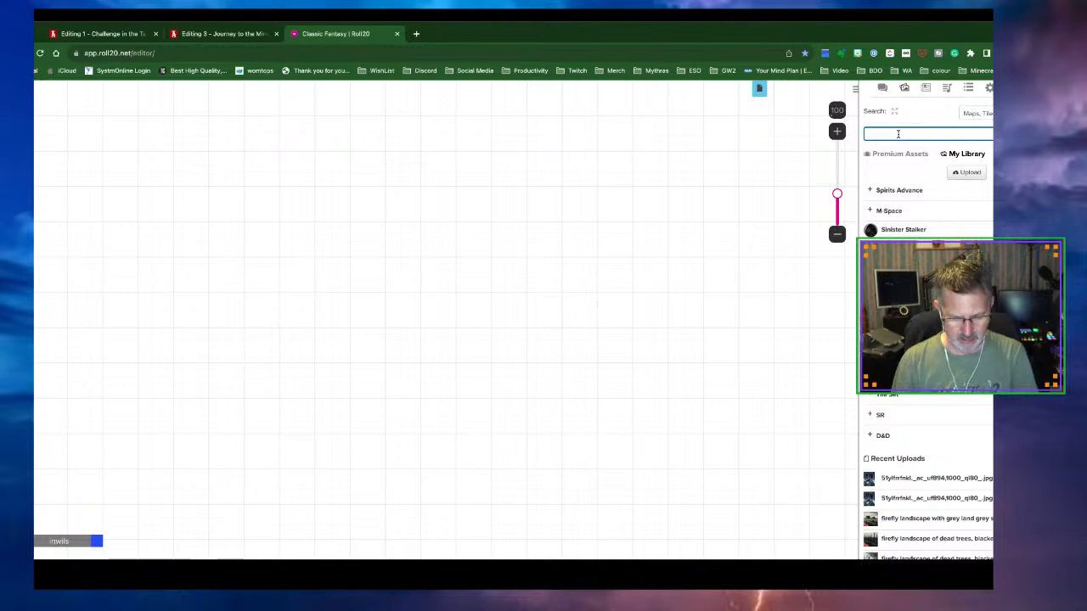
{"action": "key", "text": "Return"}
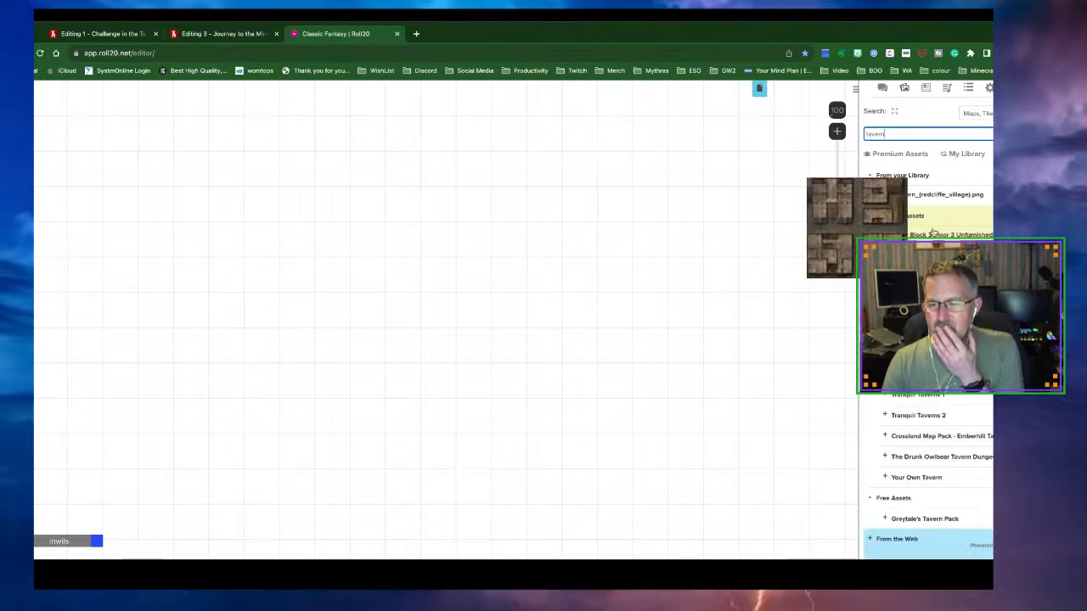
{"action": "scroll", "coordinate": [934, 232], "scroll_direction": "down", "scroll_amount": 1}
{"action": "mouse_move", "coordinate": [923, 223]}
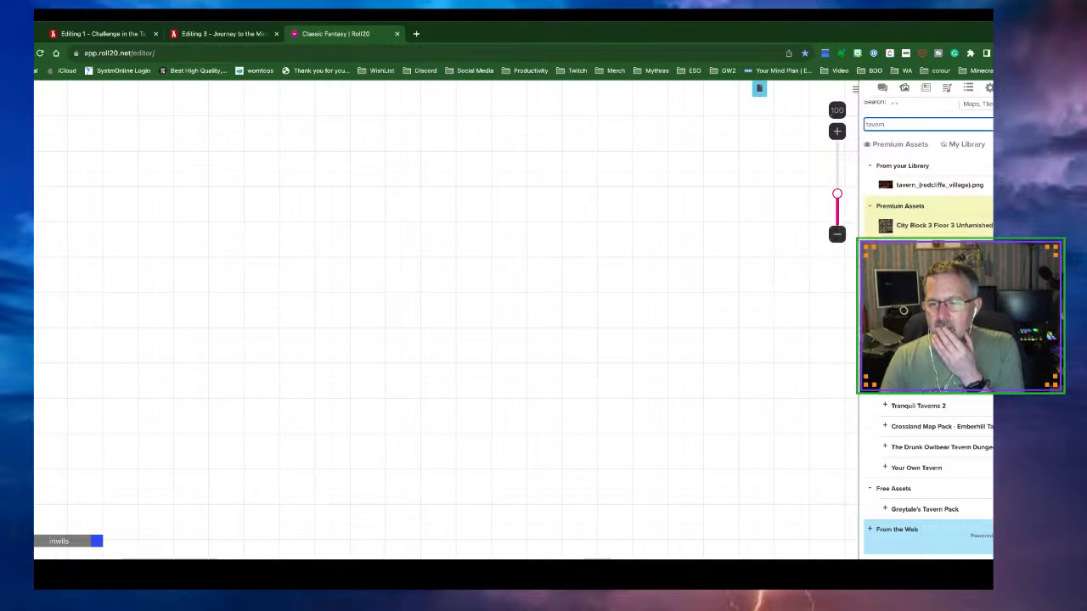
{"action": "left_click", "coordinate": [884, 384]}
{"action": "scroll", "coordinate": [907, 416], "scroll_direction": "down", "scroll_amount": 1}
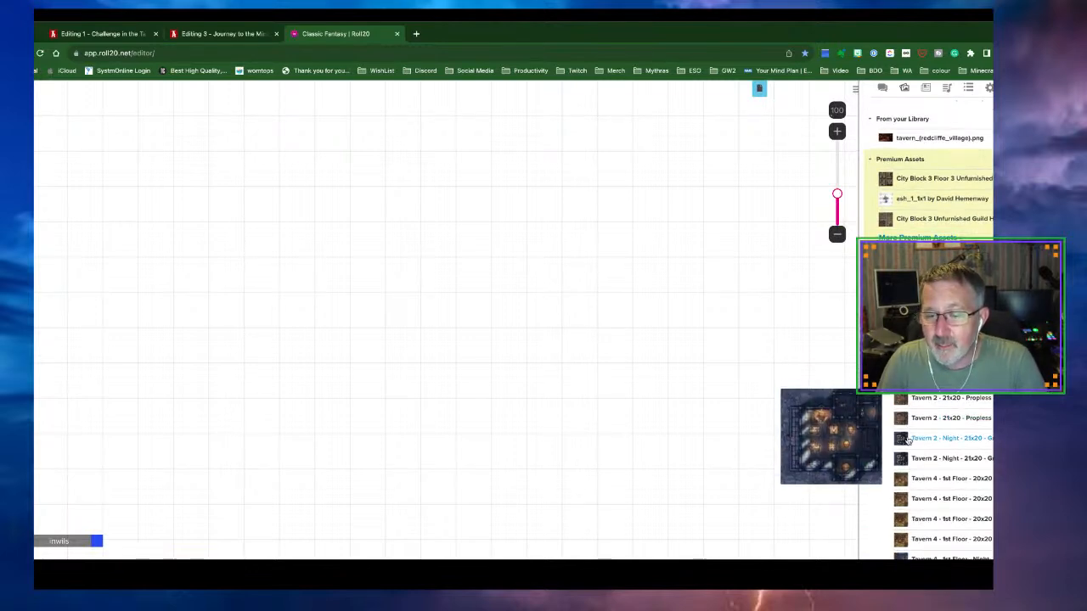
{"action": "scroll", "coordinate": [907, 439], "scroll_direction": "down", "scroll_amount": 1}
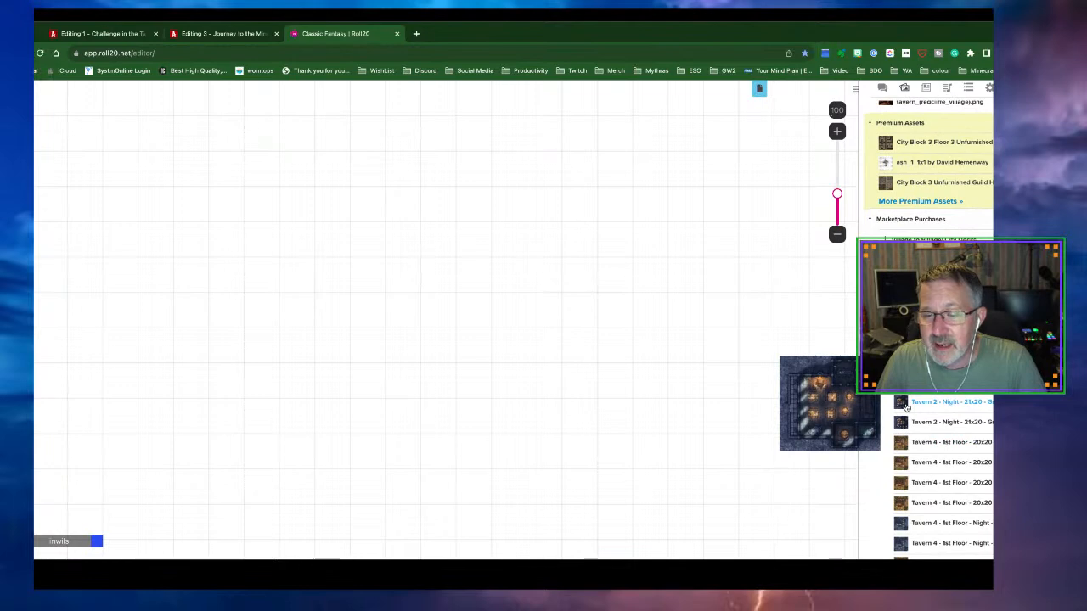
{"action": "scroll", "coordinate": [907, 425], "scroll_direction": "down", "scroll_amount": 2}
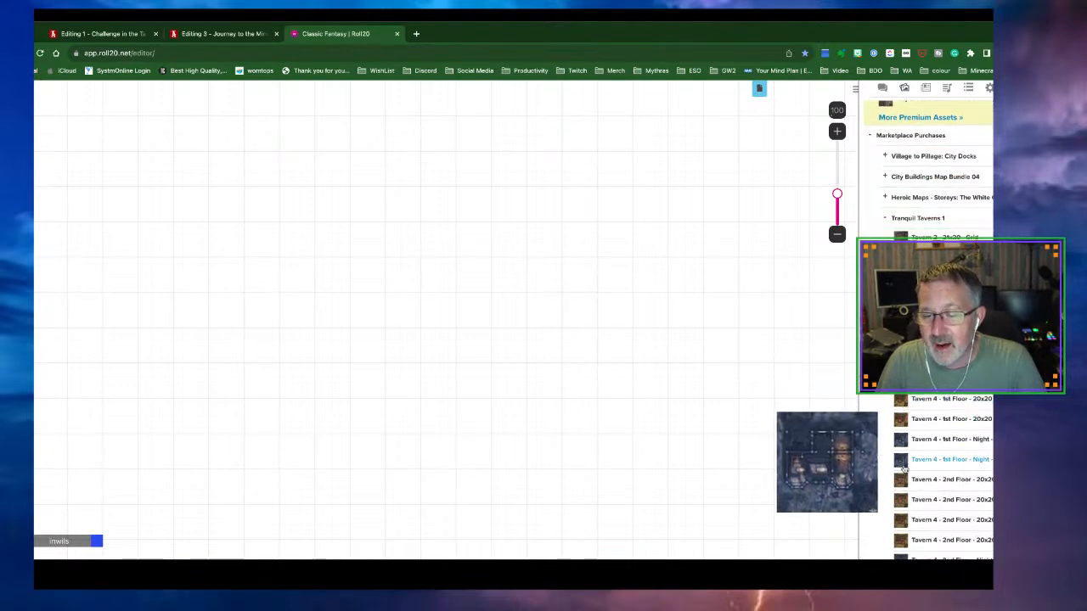
{"action": "scroll", "coordinate": [904, 467], "scroll_direction": "down", "scroll_amount": 3}
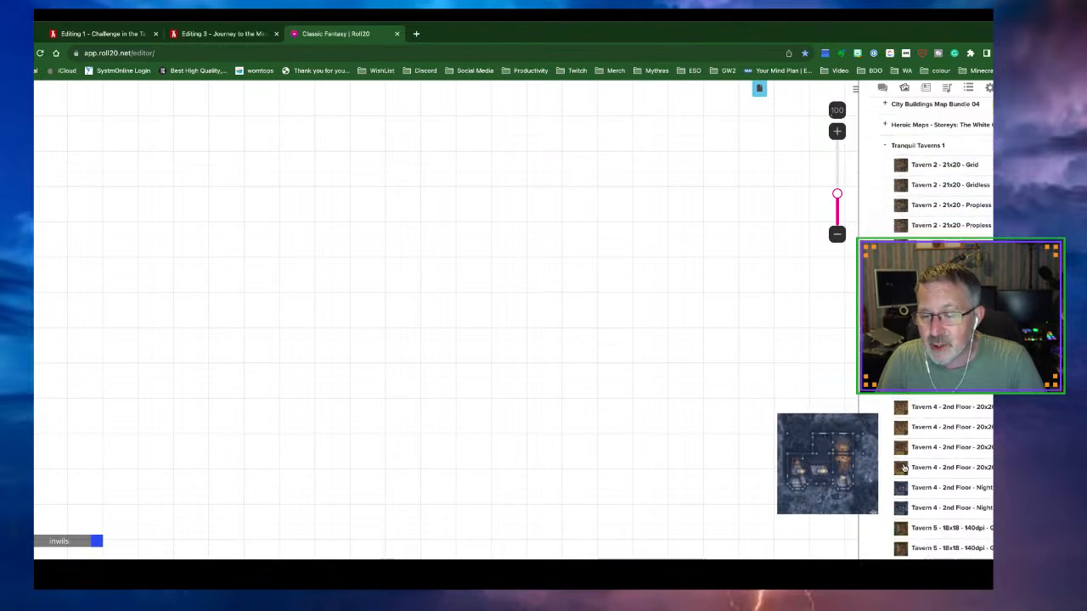
{"action": "mouse_move", "coordinate": [902, 467]}
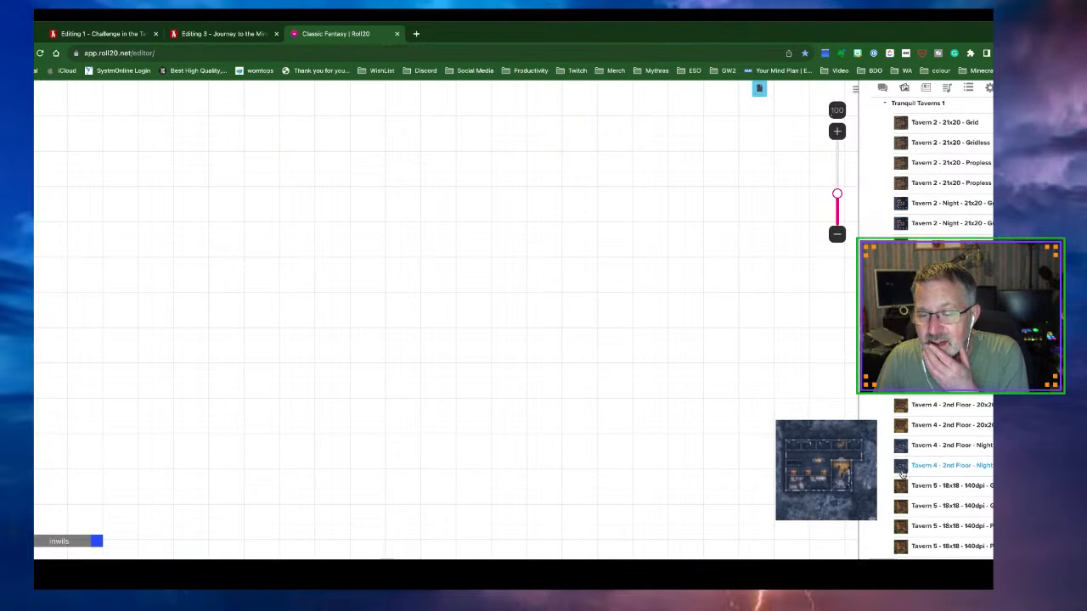
{"action": "scroll", "coordinate": [902, 473], "scroll_direction": "down", "scroll_amount": 3}
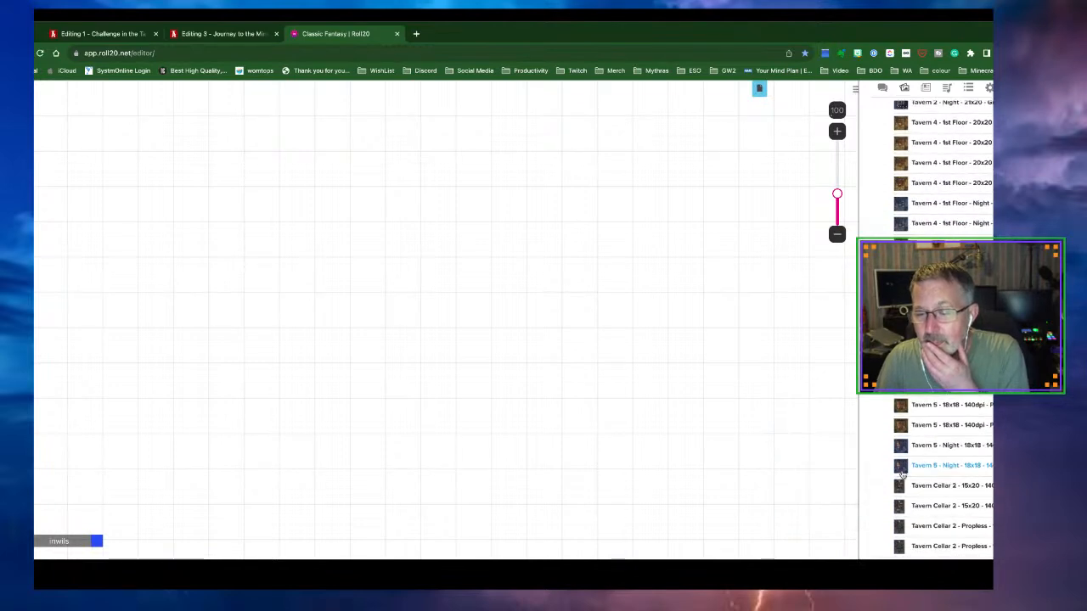
{"action": "scroll", "coordinate": [902, 465], "scroll_direction": "down", "scroll_amount": 3}
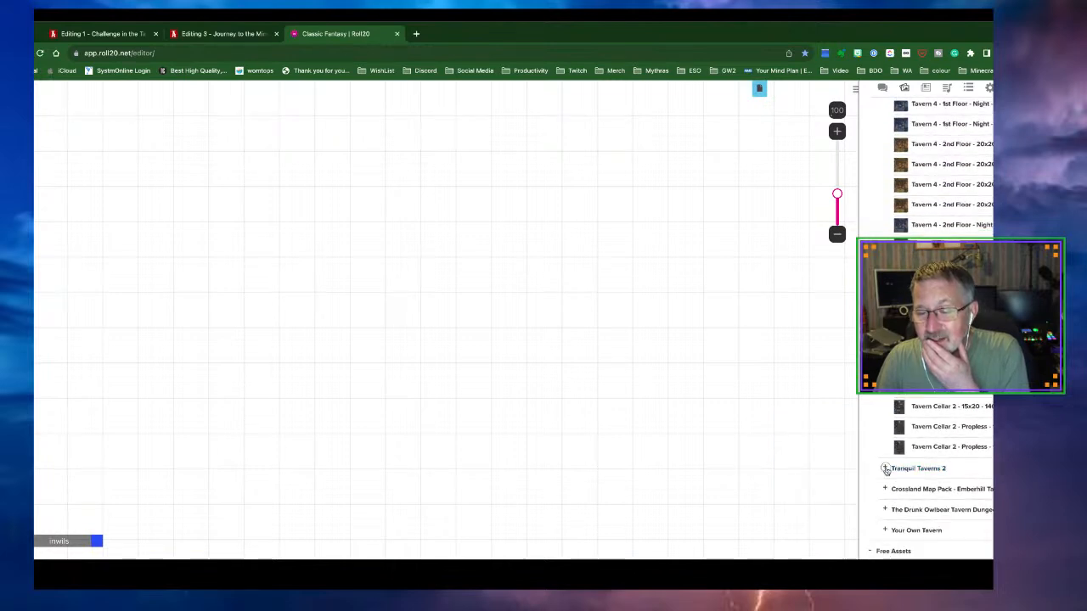
{"action": "left_click", "coordinate": [885, 471]}
{"action": "scroll", "coordinate": [943, 472], "scroll_direction": "down", "scroll_amount": 3}
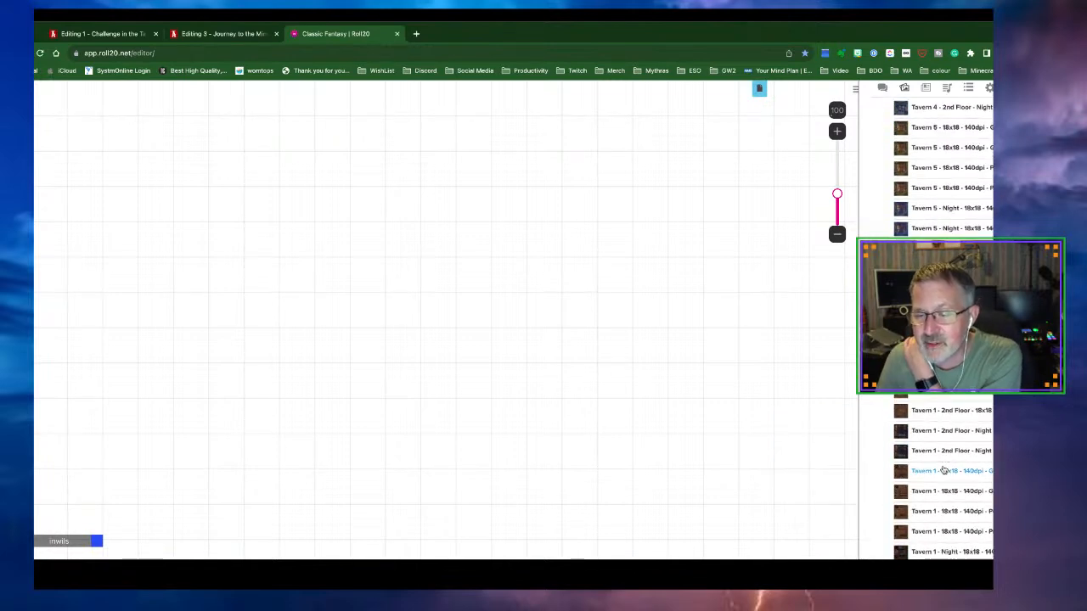
{"action": "mouse_move", "coordinate": [917, 460]}
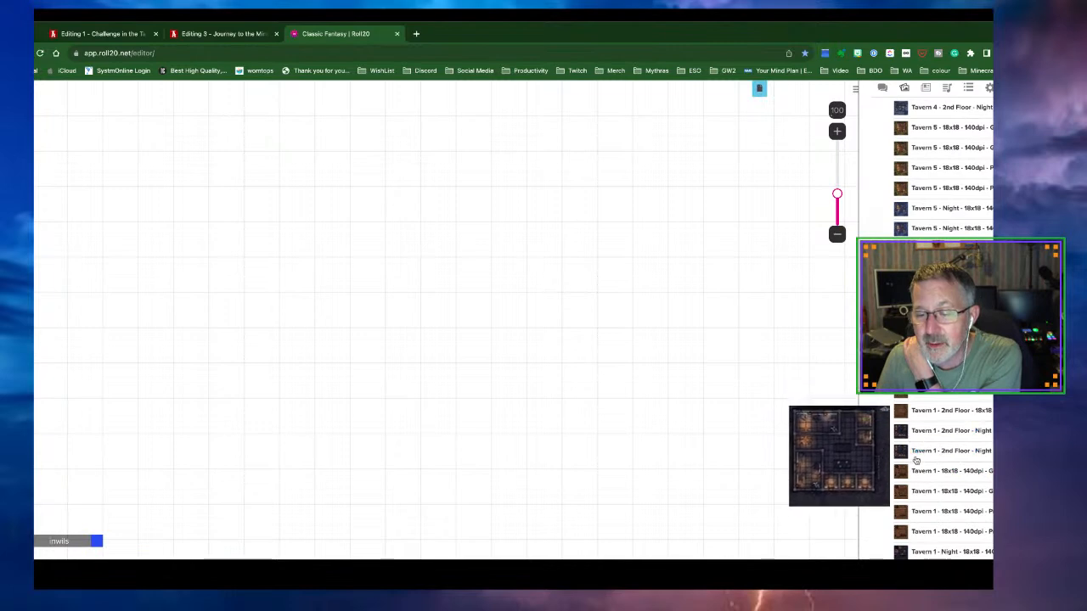
{"action": "scroll", "coordinate": [916, 461], "scroll_direction": "down", "scroll_amount": 3}
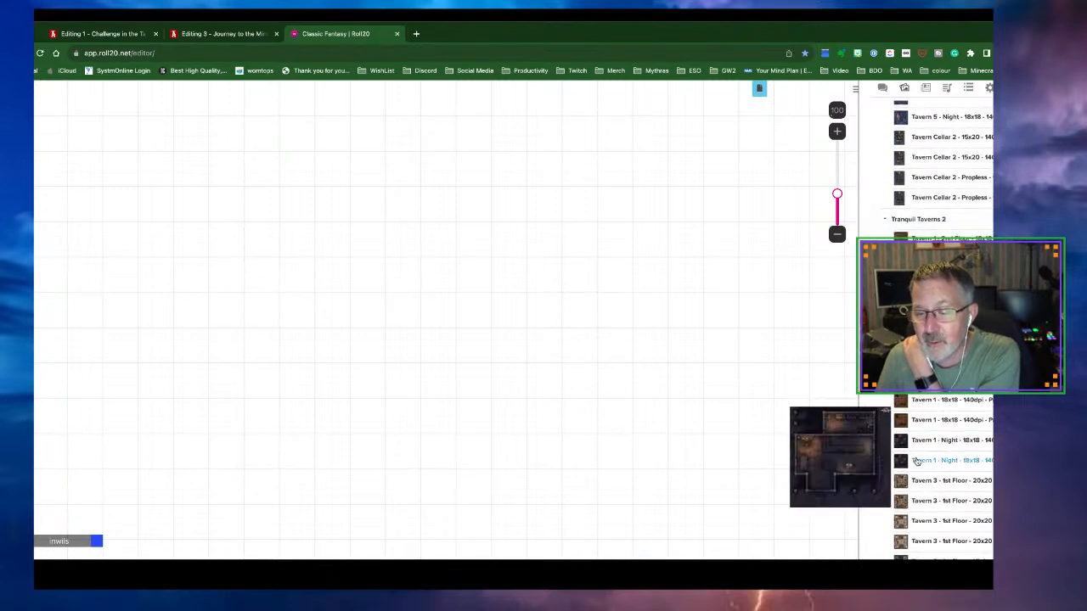
{"action": "mouse_move", "coordinate": [918, 441]}
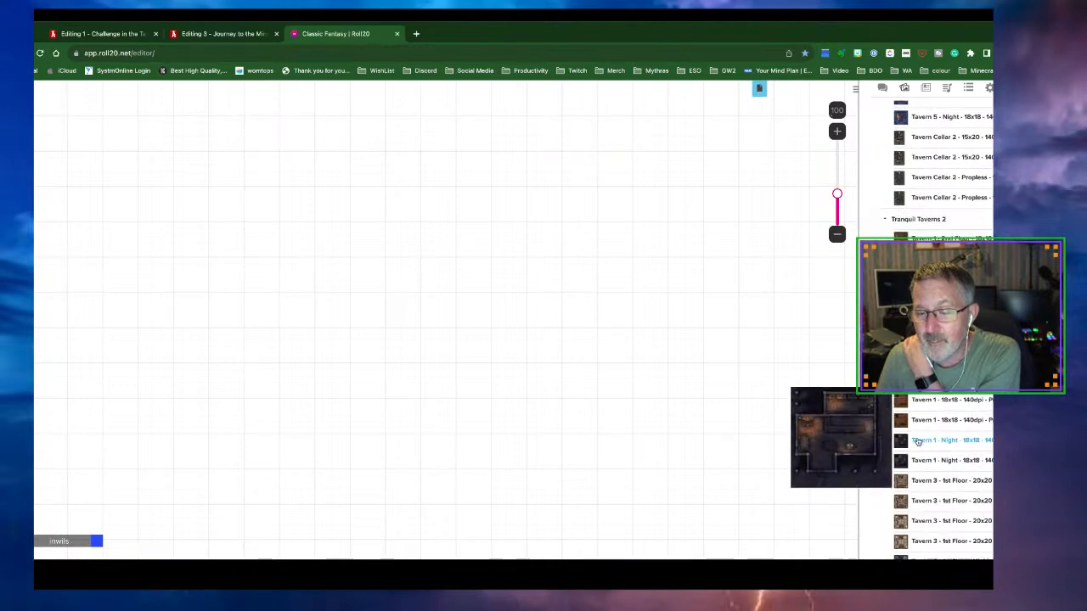
{"action": "scroll", "coordinate": [918, 441], "scroll_direction": "down", "scroll_amount": 2}
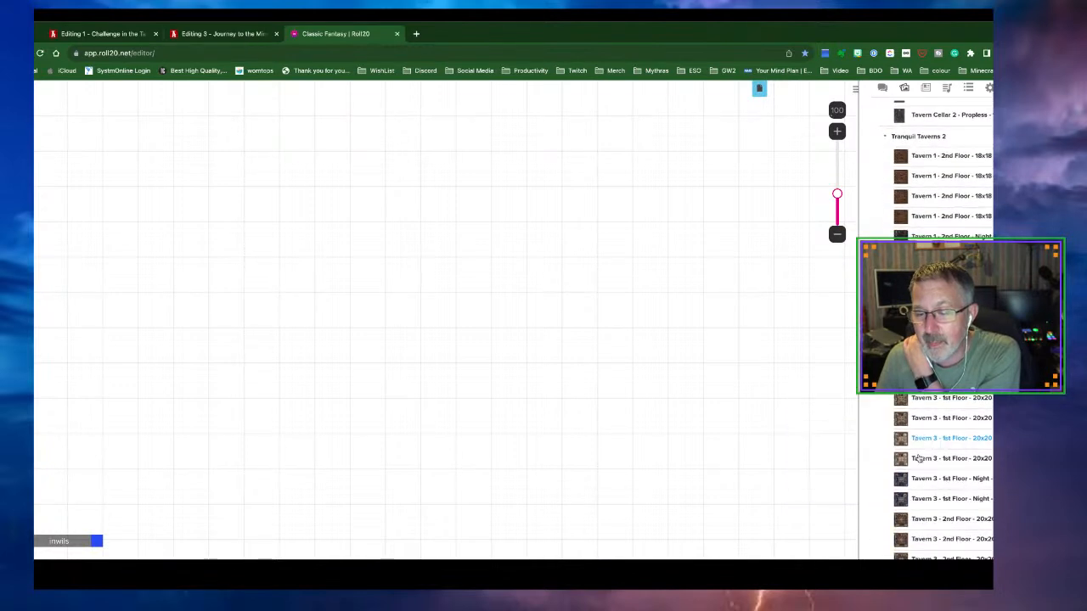
{"action": "scroll", "coordinate": [923, 476], "scroll_direction": "down", "scroll_amount": 10}
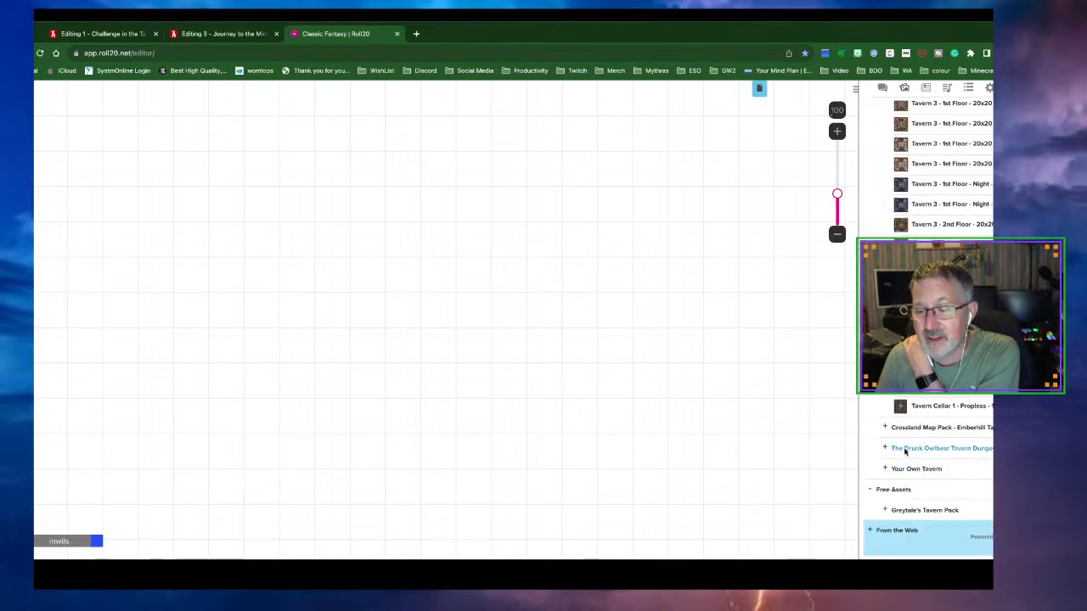
{"action": "left_click", "coordinate": [888, 429]}
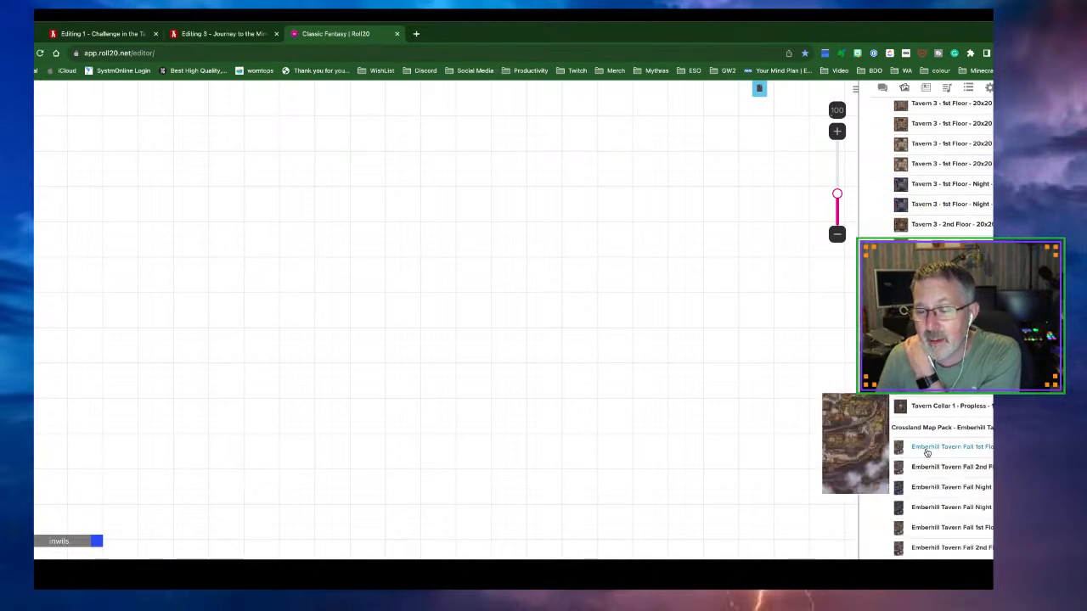
{"action": "scroll", "coordinate": [927, 452], "scroll_direction": "down", "scroll_amount": 3}
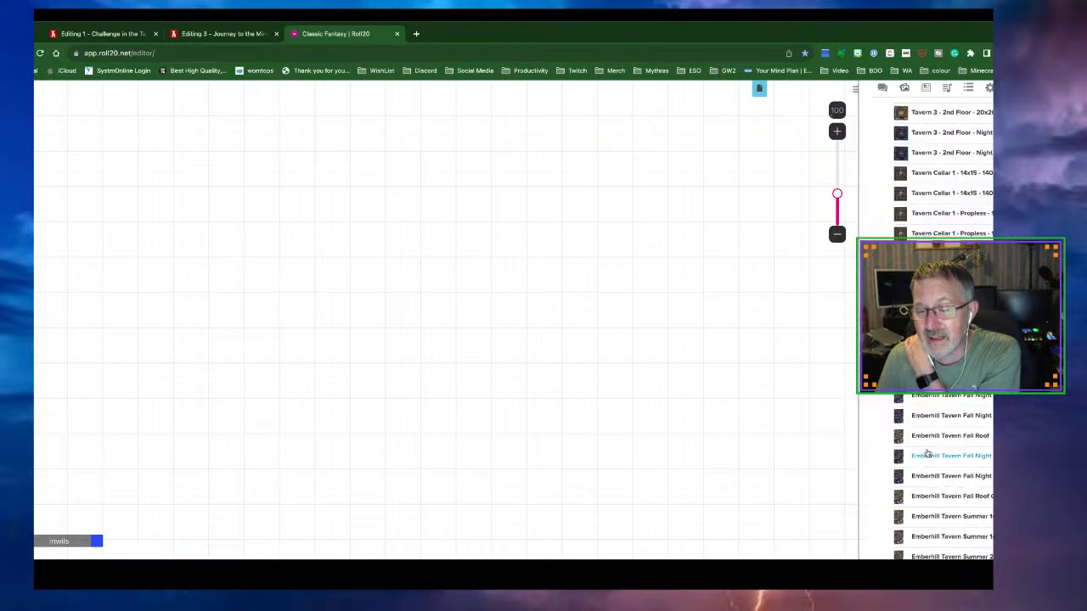
{"action": "scroll", "coordinate": [927, 454], "scroll_direction": "up", "scroll_amount": 1}
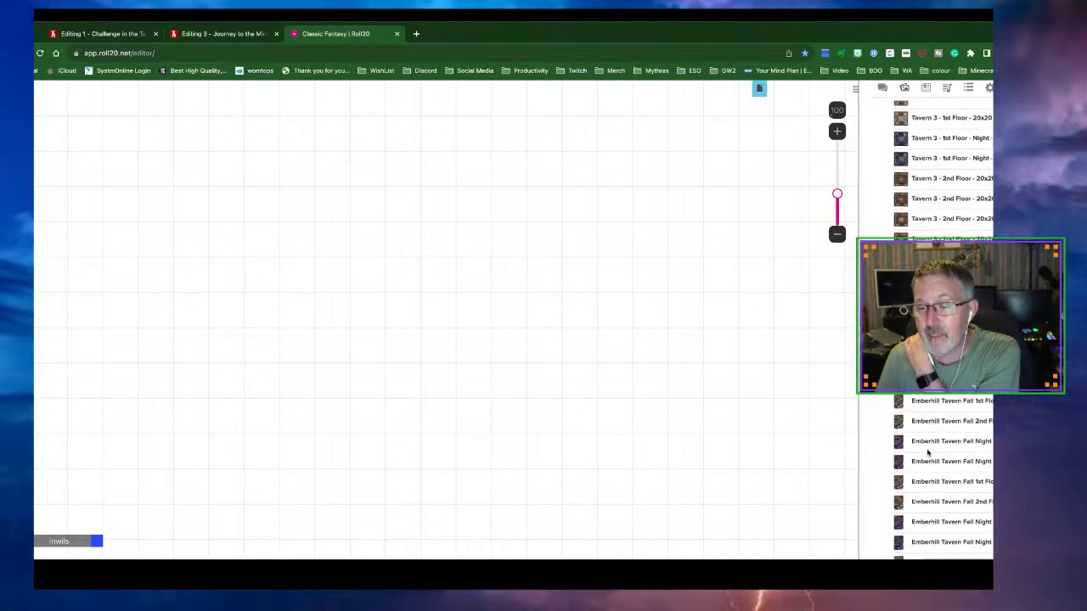
{"action": "scroll", "coordinate": [927, 452], "scroll_direction": "up", "scroll_amount": 2}
{"action": "mouse_move", "coordinate": [927, 332]}
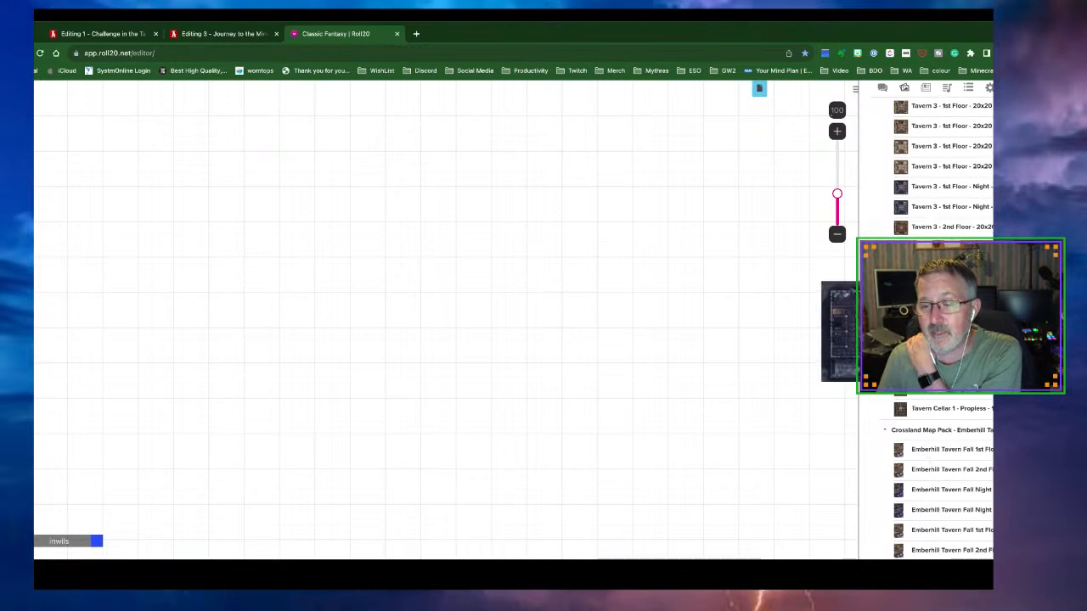
{"action": "scroll", "coordinate": [927, 332], "scroll_direction": "up", "scroll_amount": 8}
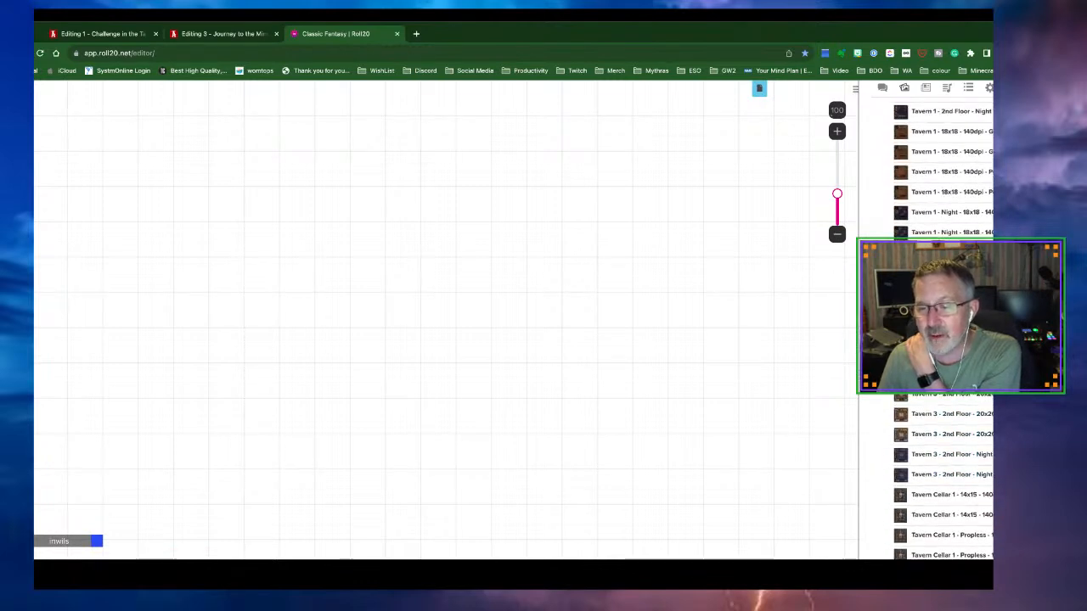
{"action": "scroll", "coordinate": [927, 332], "scroll_direction": "up", "scroll_amount": 10}
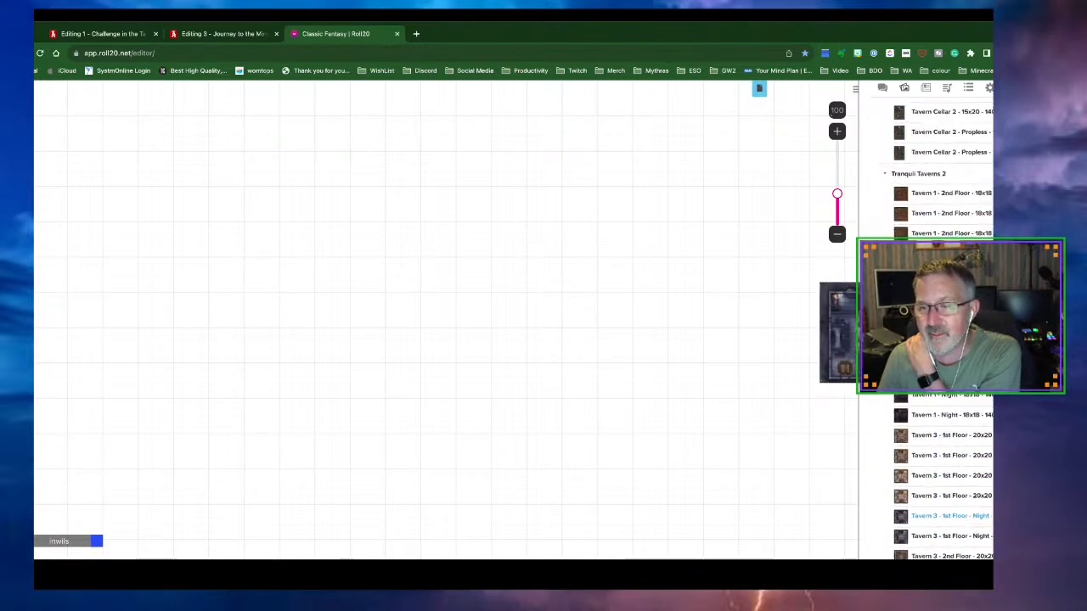
{"action": "scroll", "coordinate": [927, 332], "scroll_direction": "up", "scroll_amount": 8}
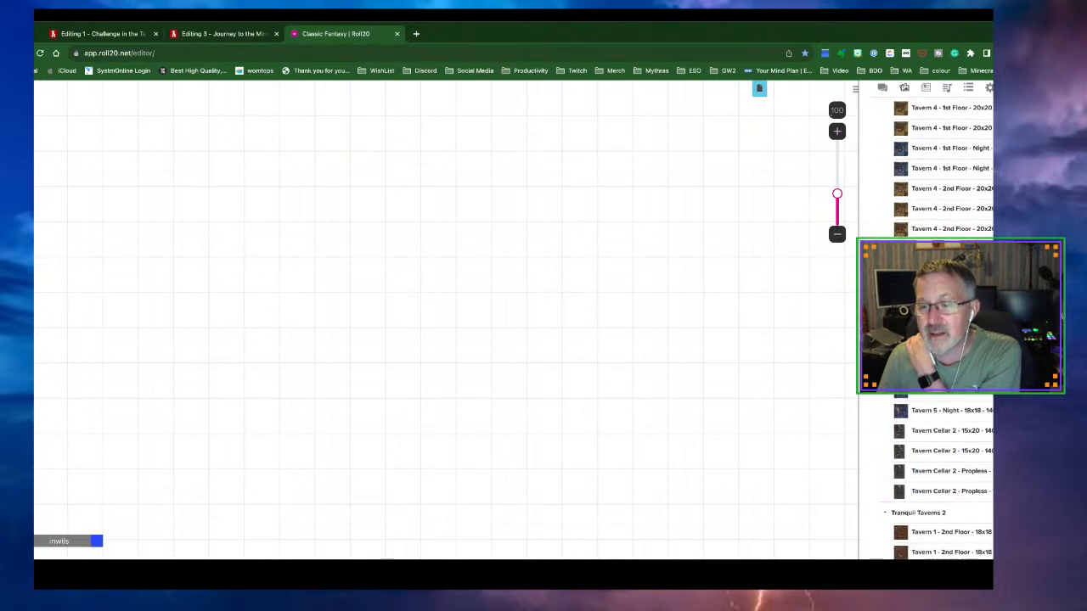
{"action": "scroll", "coordinate": [927, 332], "scroll_direction": "up", "scroll_amount": 8}
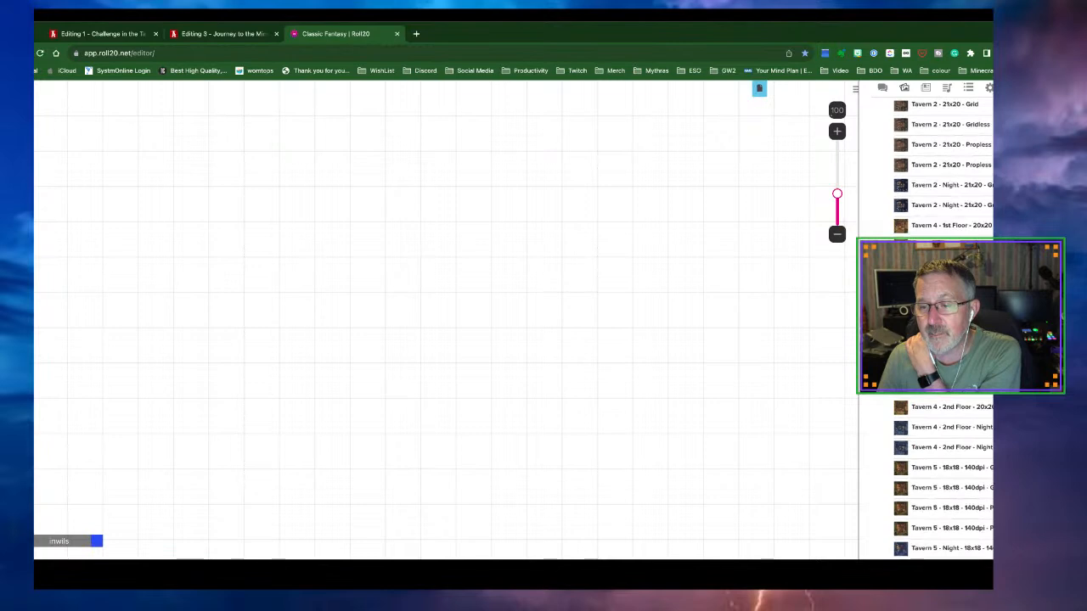
{"action": "mouse_move", "coordinate": [928, 310]}
{"action": "scroll", "coordinate": [927, 333], "scroll_direction": "up", "scroll_amount": 6}
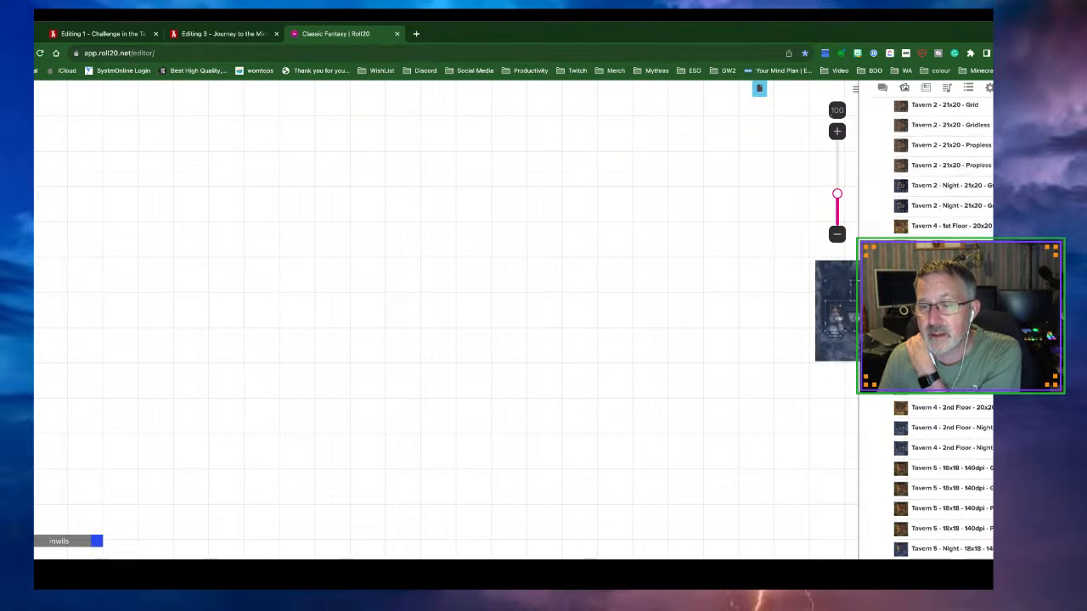
{"action": "scroll", "coordinate": [928, 332], "scroll_direction": "down", "scroll_amount": 1}
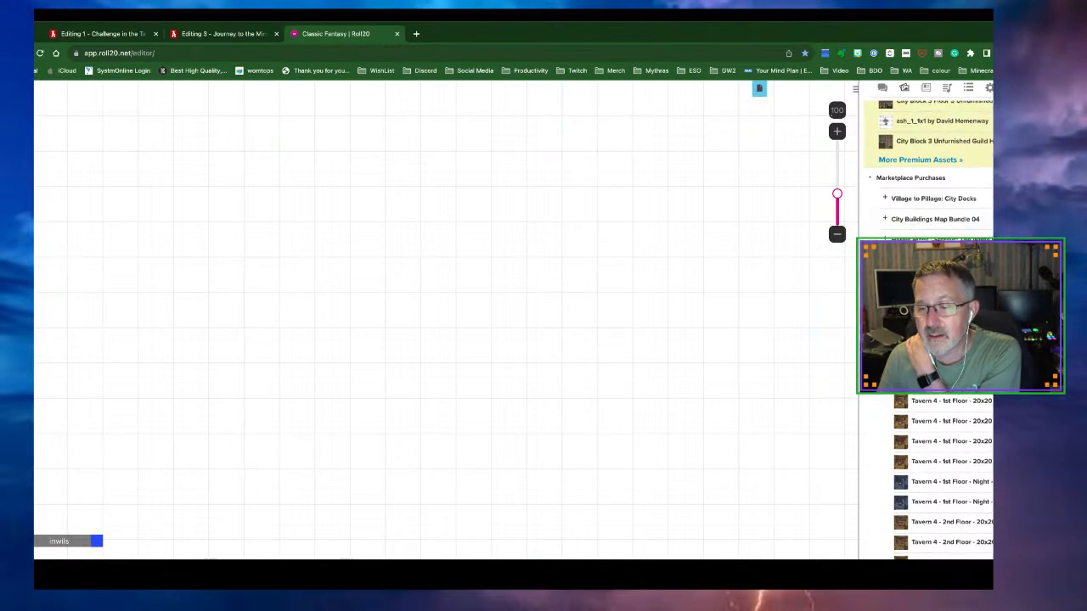
Drop the night tavern map onto the Tavern page, zoom out, and align it top-left
{"action": "mouse_move", "coordinate": [927, 355]}
{"action": "left_click_drag", "start_coordinate": [928, 355], "coordinate": [378, 276]}
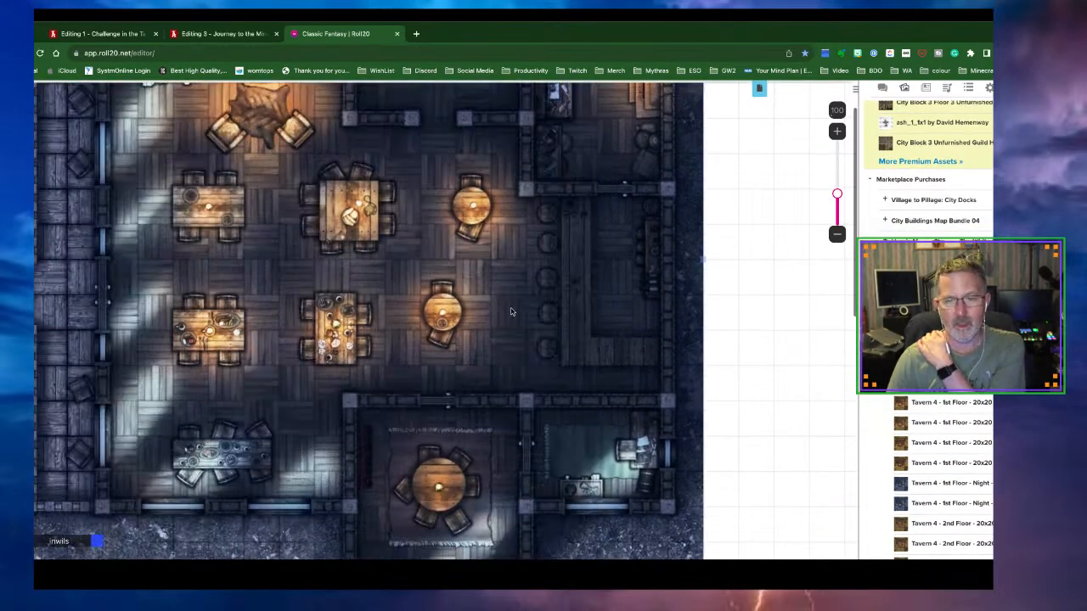
{"action": "left_click", "coordinate": [836, 234]}
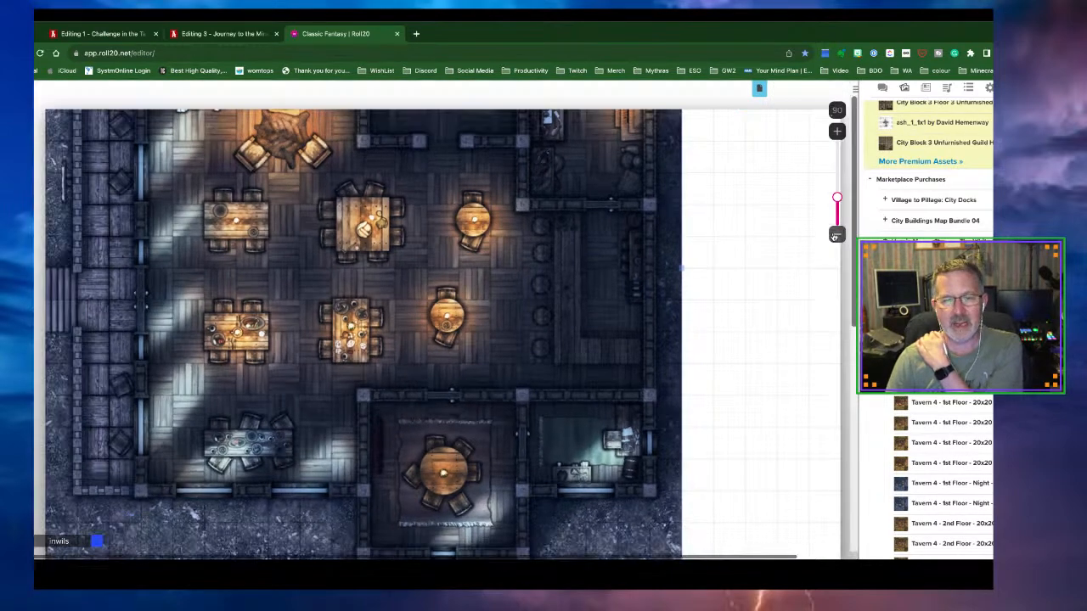
{"action": "left_click", "coordinate": [836, 235]}
{"action": "left_click", "coordinate": [836, 234]}
{"action": "scroll", "coordinate": [405, 392], "scroll_direction": "down", "scroll_amount": 2}
{"action": "left_click_drag", "start_coordinate": [357, 344], "coordinate": [386, 437]}
{"action": "left_click_drag", "start_coordinate": [329, 304], "coordinate": [327, 353]}
{"action": "left_click_drag", "start_coordinate": [471, 329], "coordinate": [447, 283]}
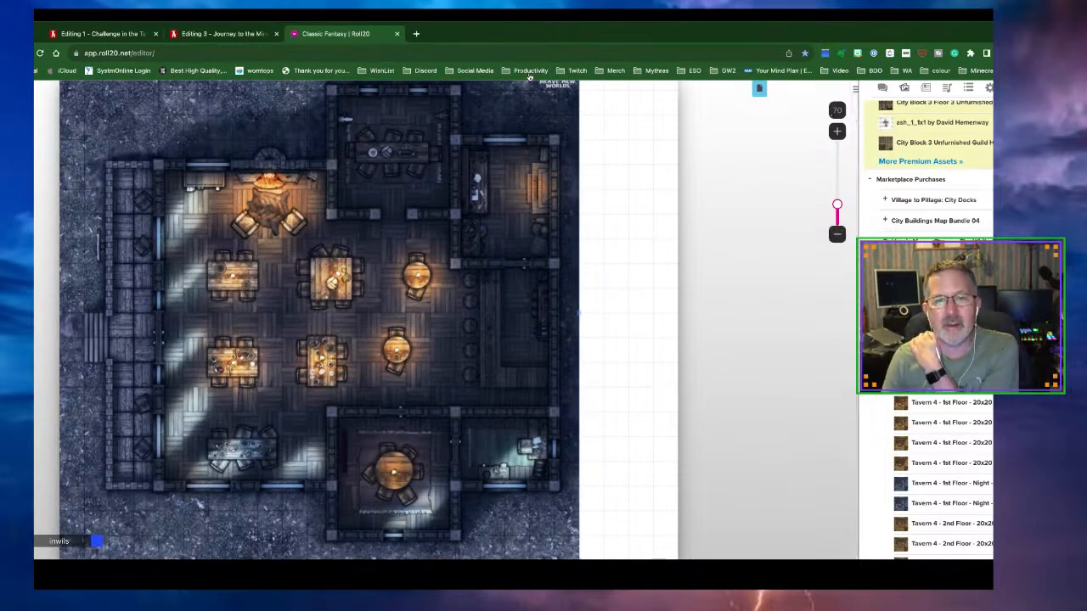
{"action": "left_click", "coordinate": [885, 243]}
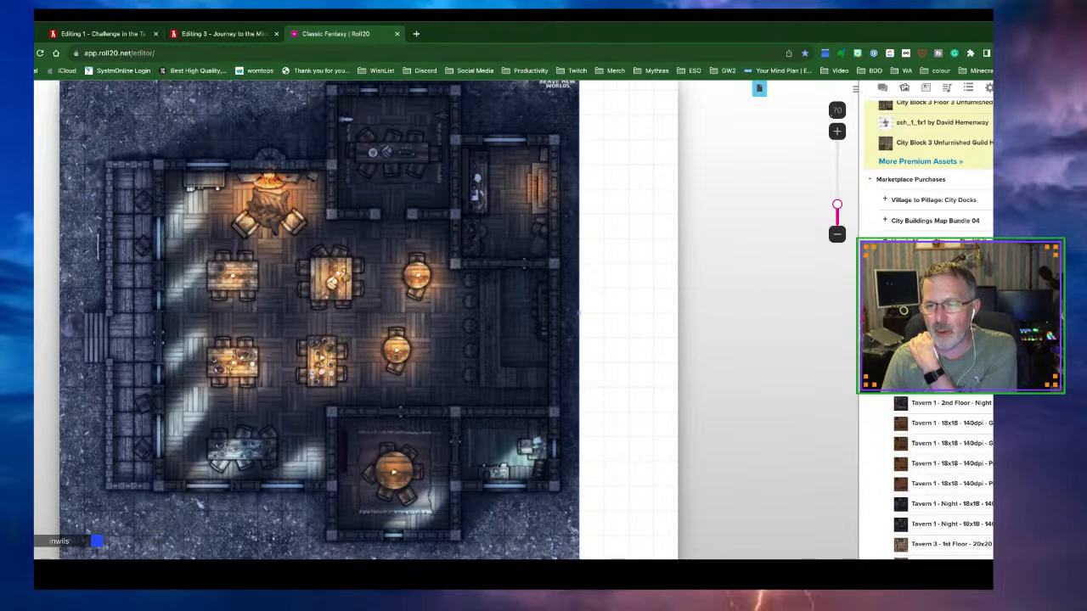
Collapse the open tavern map folders and browse, then collapse, the Your Own Tavern folder
{"action": "left_click", "coordinate": [885, 282]}
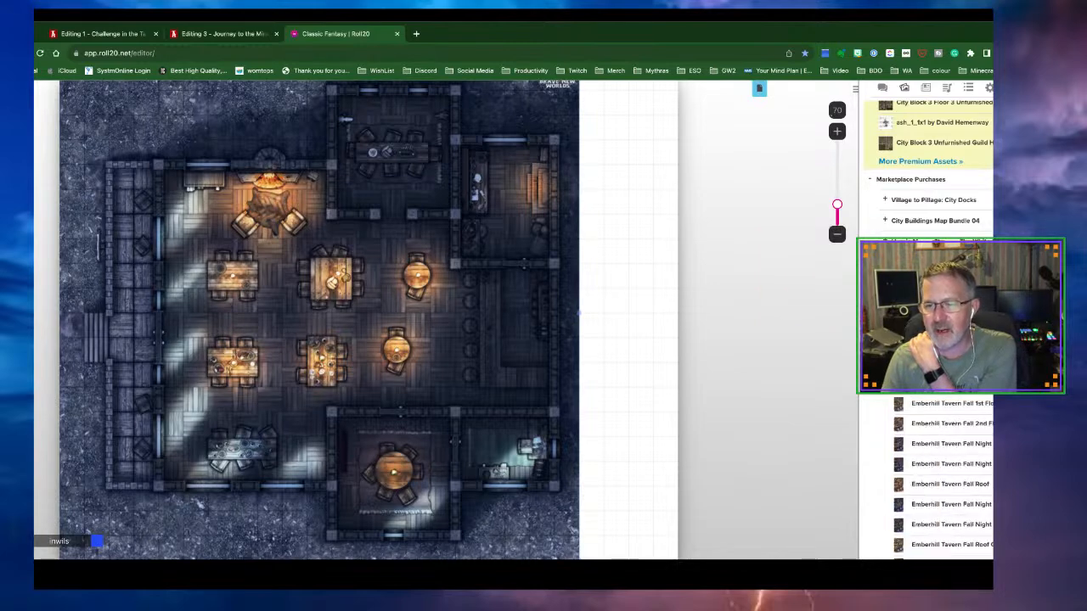
{"action": "left_click", "coordinate": [885, 303]}
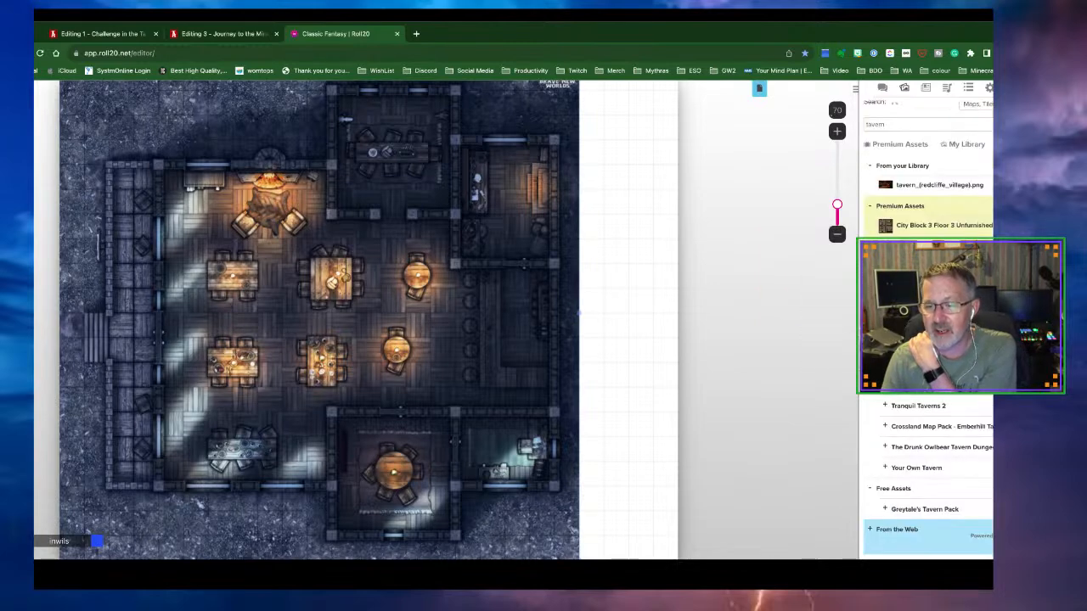
{"action": "left_click", "coordinate": [886, 467]}
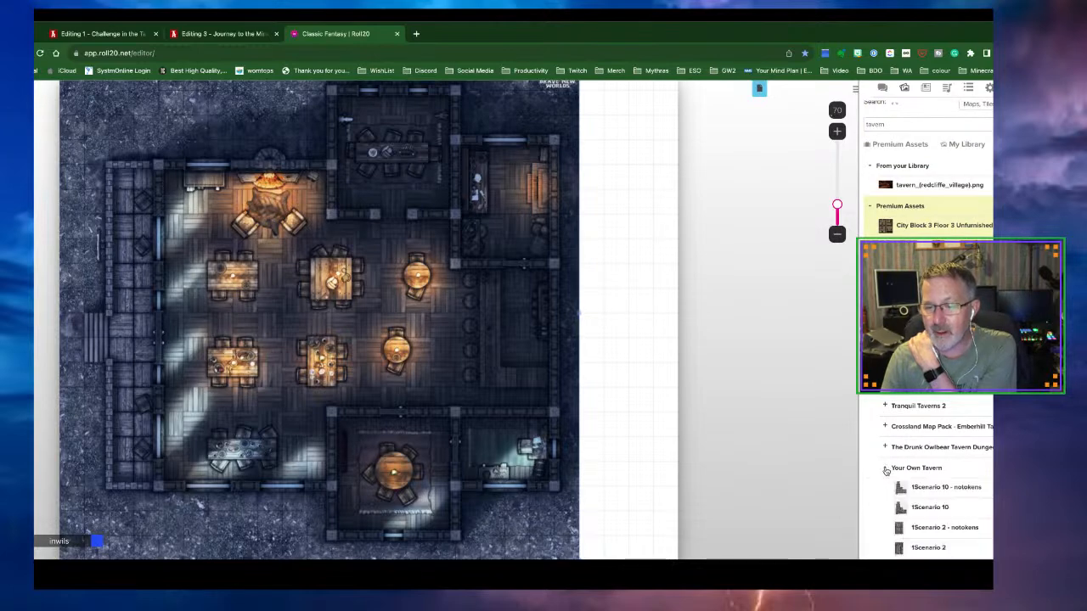
{"action": "scroll", "coordinate": [898, 450], "scroll_direction": "down", "scroll_amount": 3}
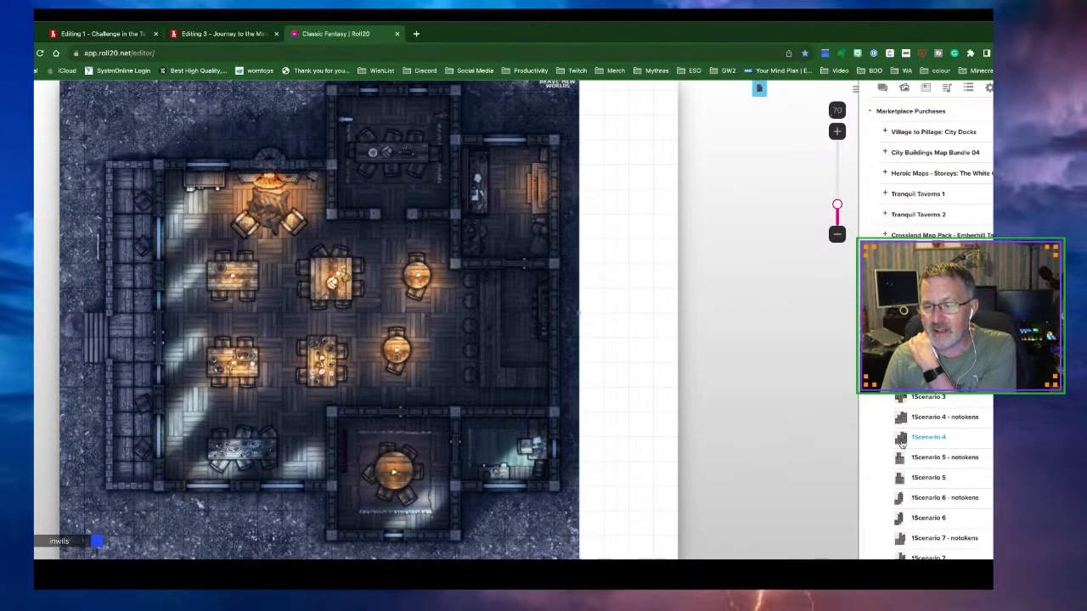
{"action": "scroll", "coordinate": [902, 445], "scroll_direction": "down", "scroll_amount": 2}
{"action": "scroll", "coordinate": [902, 444], "scroll_direction": "up", "scroll_amount": 5}
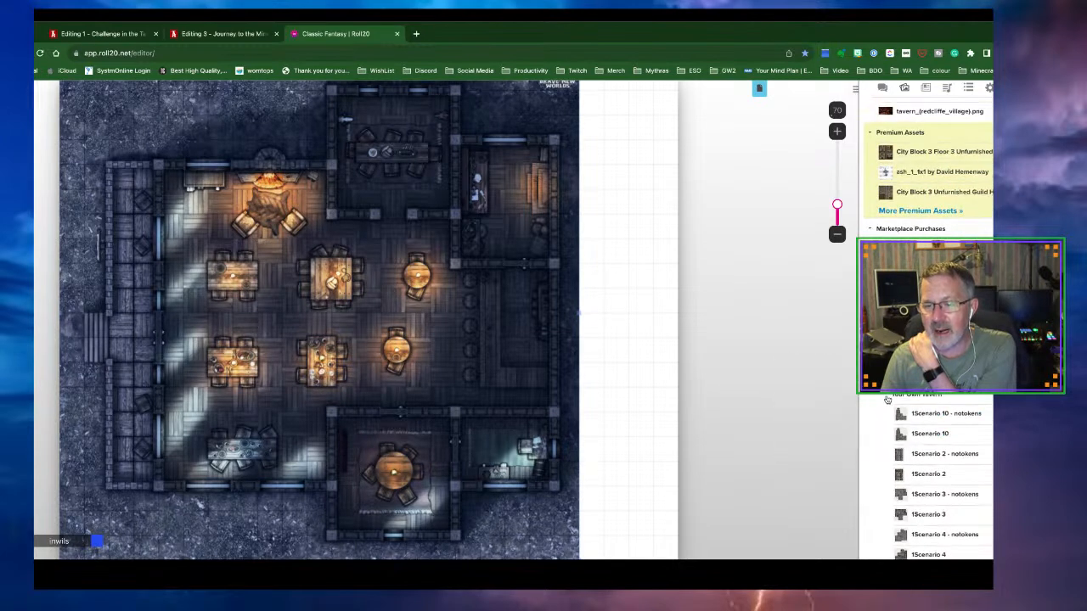
{"action": "left_click", "coordinate": [886, 398]}
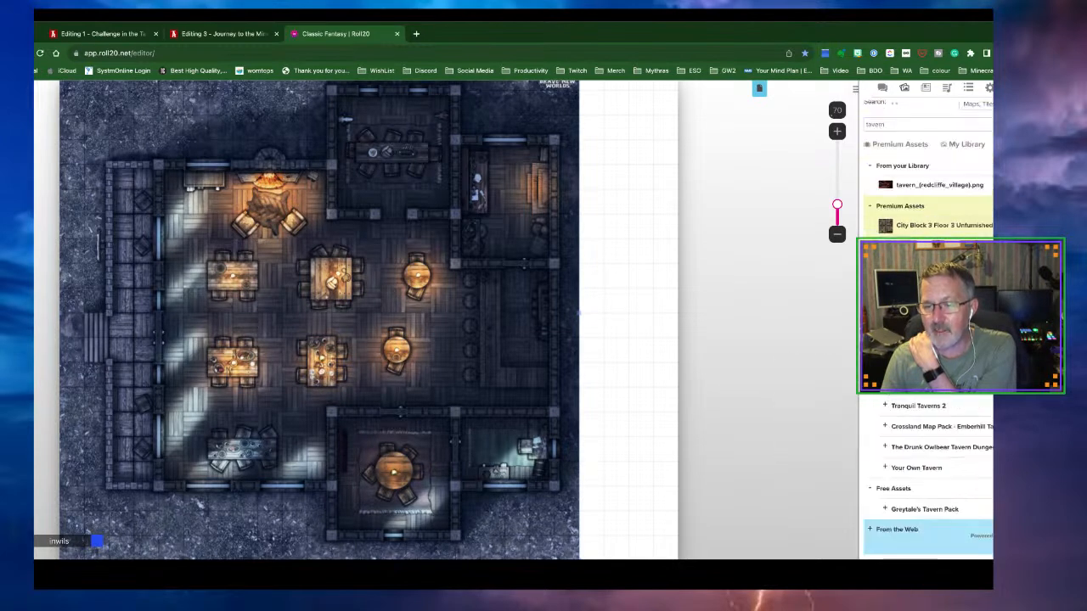
Expand The Drunk Owlbear Tavern folder and scroll through its props
{"action": "left_click", "coordinate": [886, 448]}
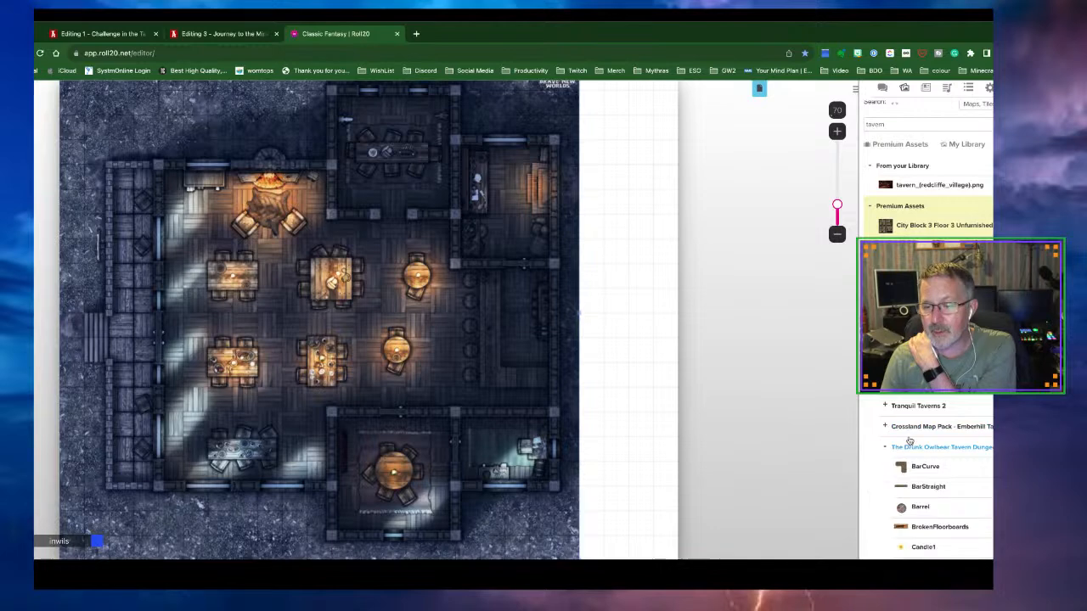
{"action": "scroll", "coordinate": [909, 440], "scroll_direction": "down", "scroll_amount": 15}
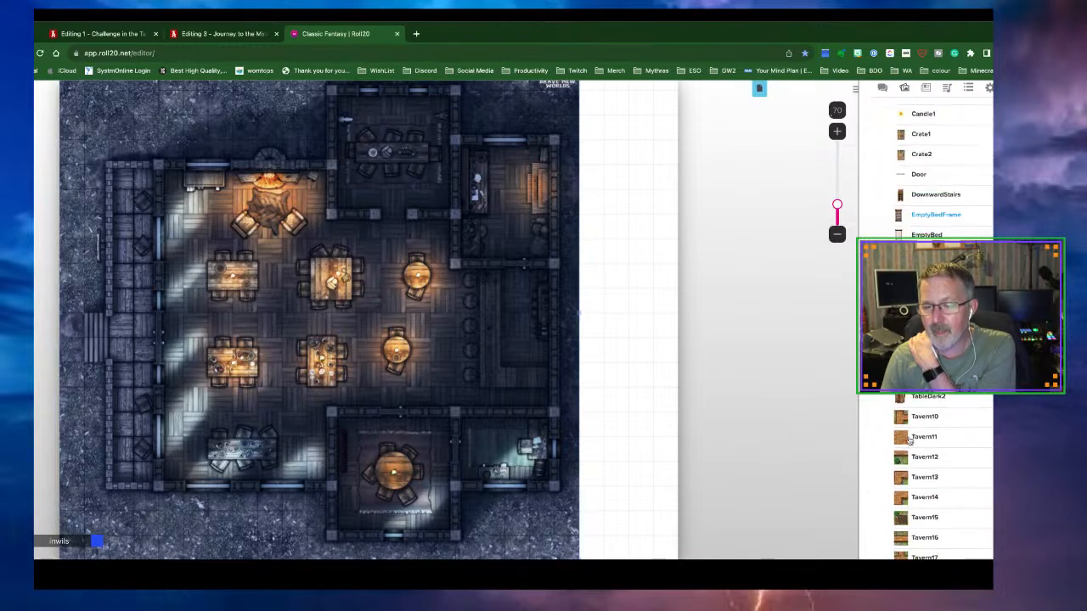
{"action": "scroll", "coordinate": [909, 440], "scroll_direction": "down", "scroll_amount": 8}
{"action": "scroll", "coordinate": [909, 440], "scroll_direction": "up", "scroll_amount": 7}
{"action": "scroll", "coordinate": [910, 440], "scroll_direction": "up", "scroll_amount": 4}
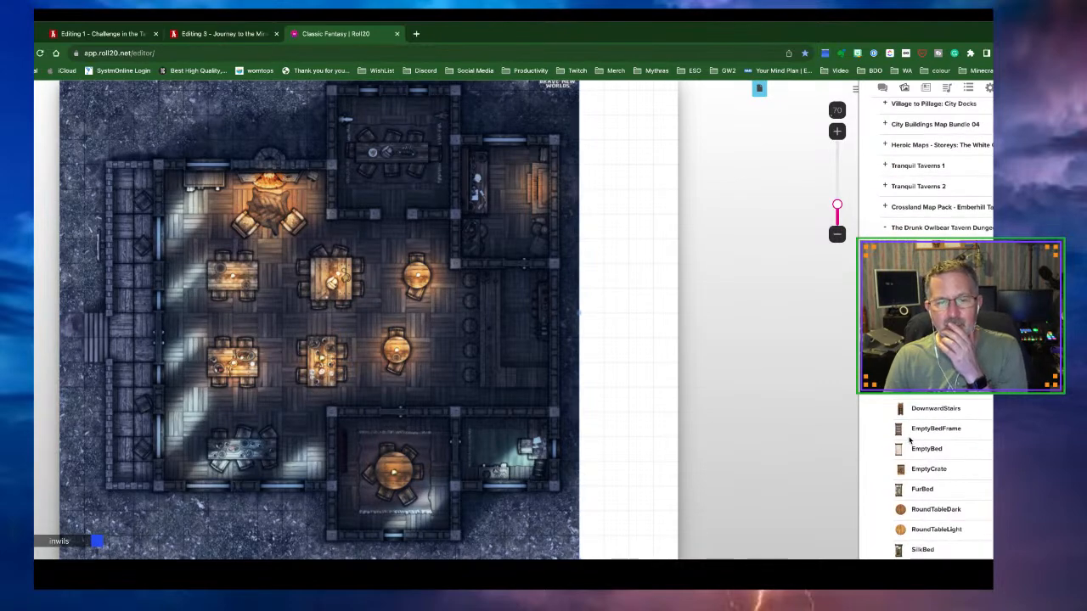
Shift the tavern map slightly right and down, and move it to another layer
{"action": "left_click_drag", "start_coordinate": [357, 369], "coordinate": [369, 389]}
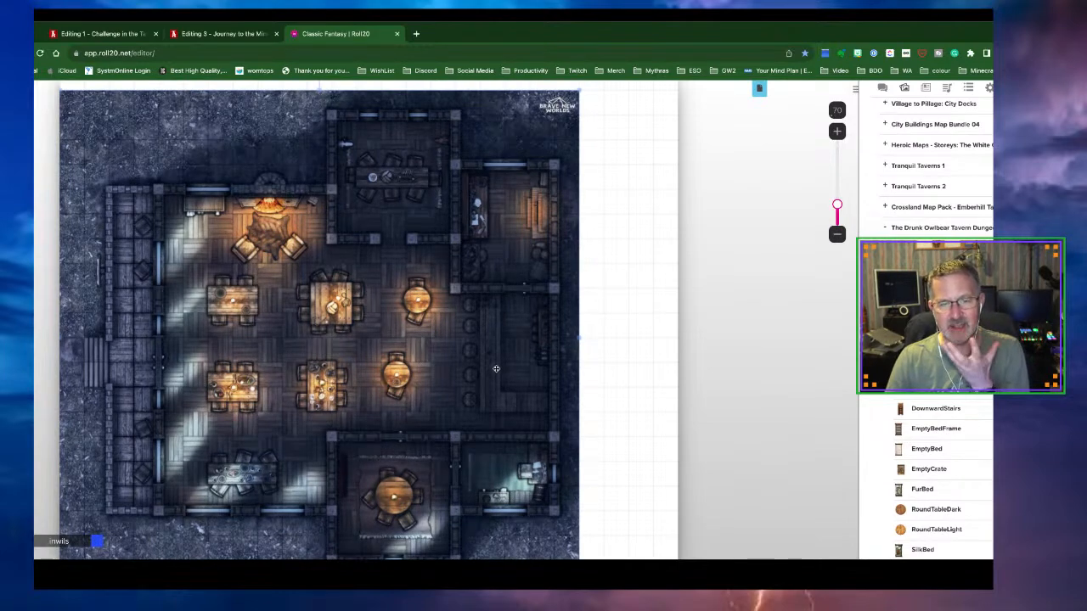
{"action": "left_click_drag", "start_coordinate": [441, 365], "coordinate": [467, 366]}
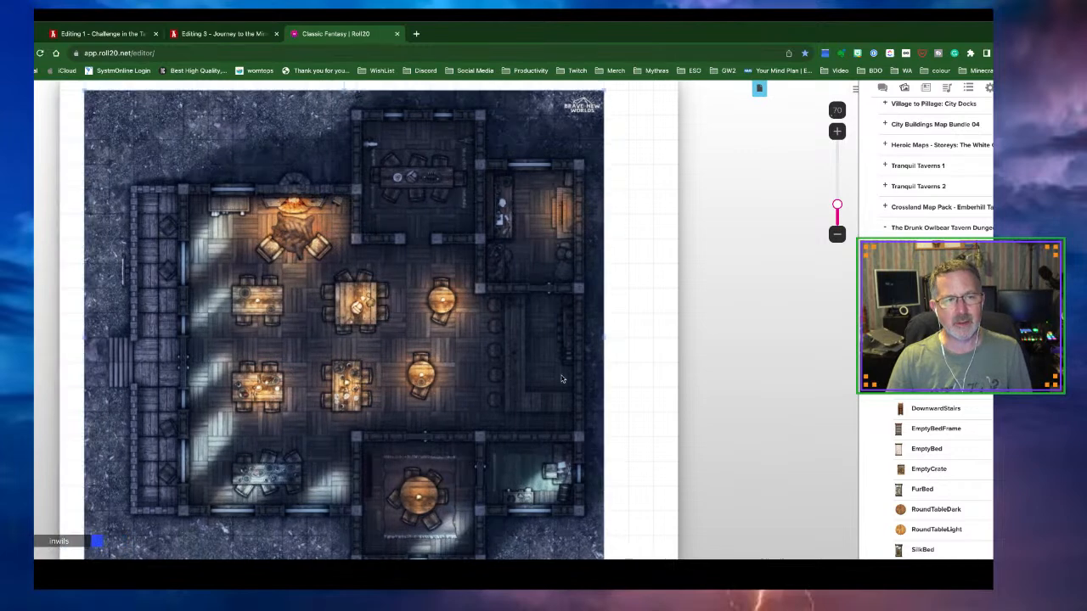
{"action": "right_click", "coordinate": [453, 293]}
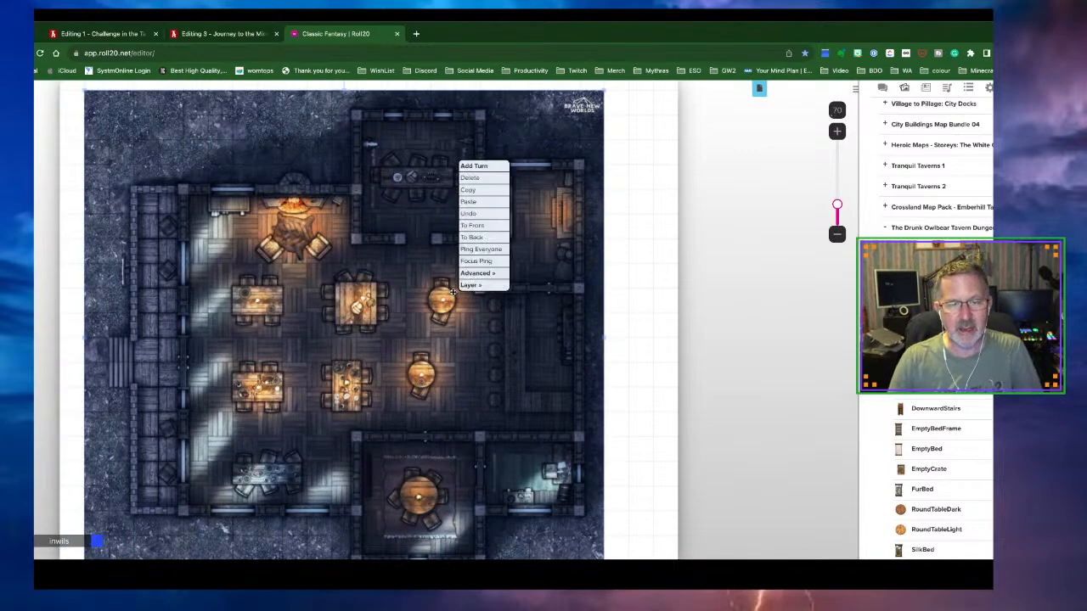
{"action": "mouse_move", "coordinate": [479, 287]}
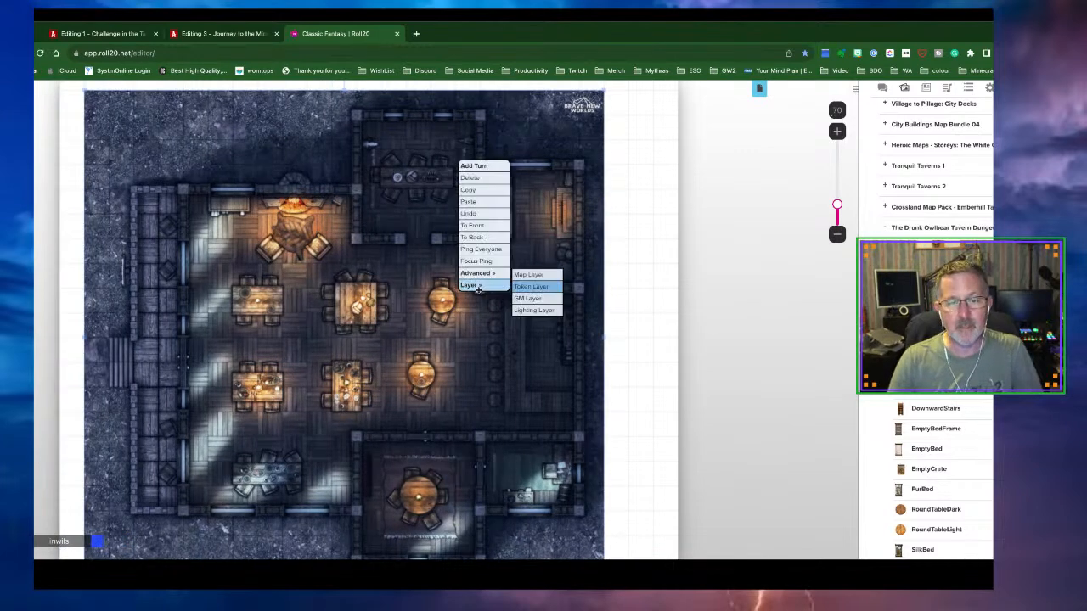
{"action": "left_click", "coordinate": [528, 281]}
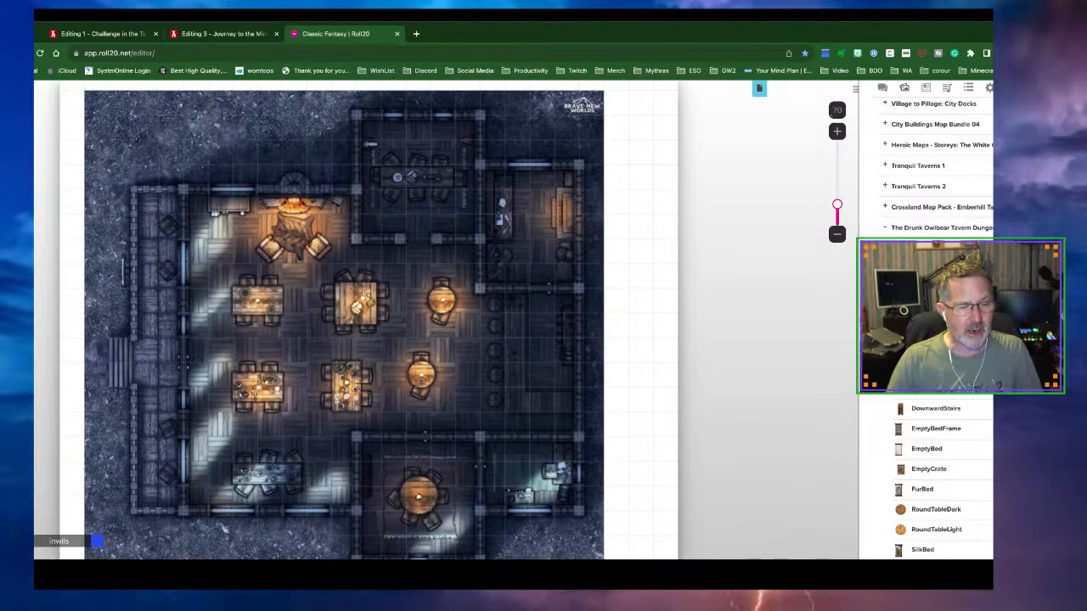
Zoom out to the whole page and nudge the tavern map up and left
{"action": "left_click_drag", "start_coordinate": [488, 427], "coordinate": [476, 419]}
{"action": "left_click", "coordinate": [838, 234]}
{"action": "left_click", "coordinate": [837, 234]}
{"action": "left_click", "coordinate": [837, 234]}
{"action": "left_click_drag", "start_coordinate": [283, 330], "coordinate": [271, 323]}
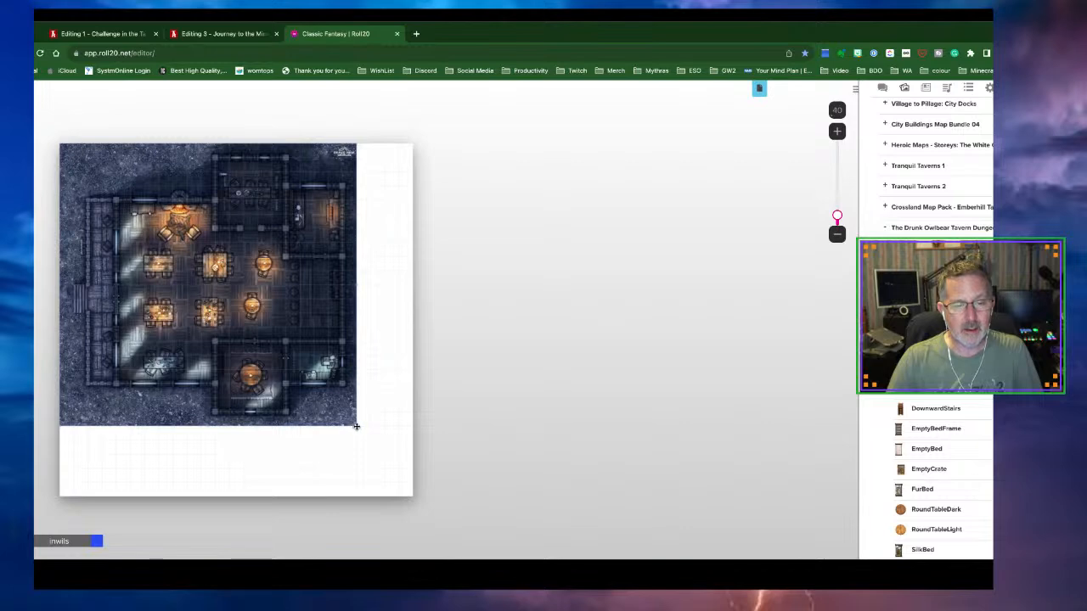
Stretch the tavern map over the page and set the Tavern page's board colour to blue
{"action": "left_click_drag", "start_coordinate": [358, 429], "coordinate": [390, 484]}
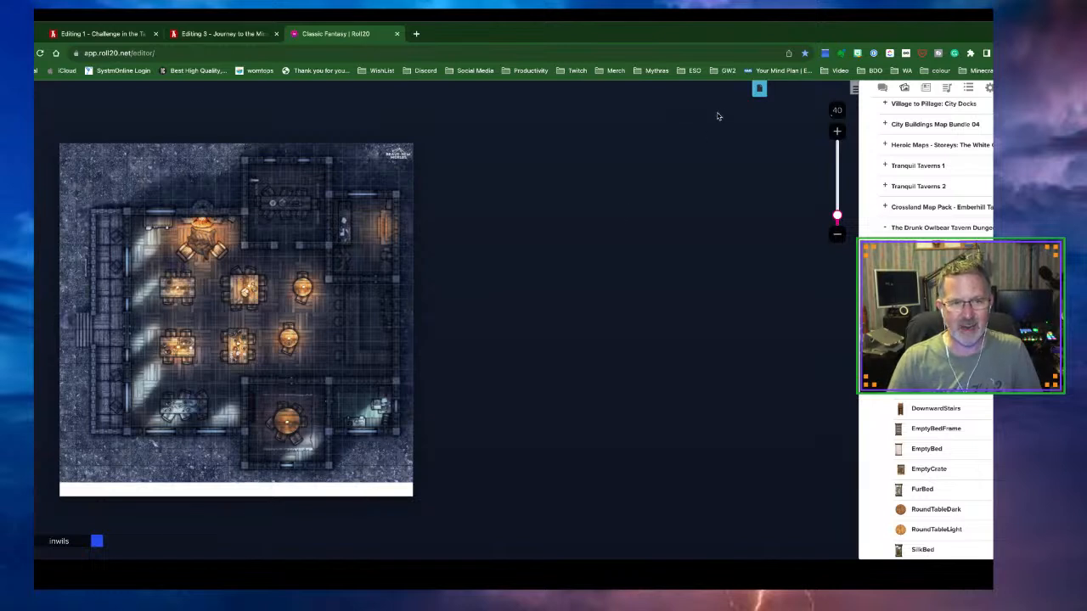
{"action": "left_click", "coordinate": [760, 89]}
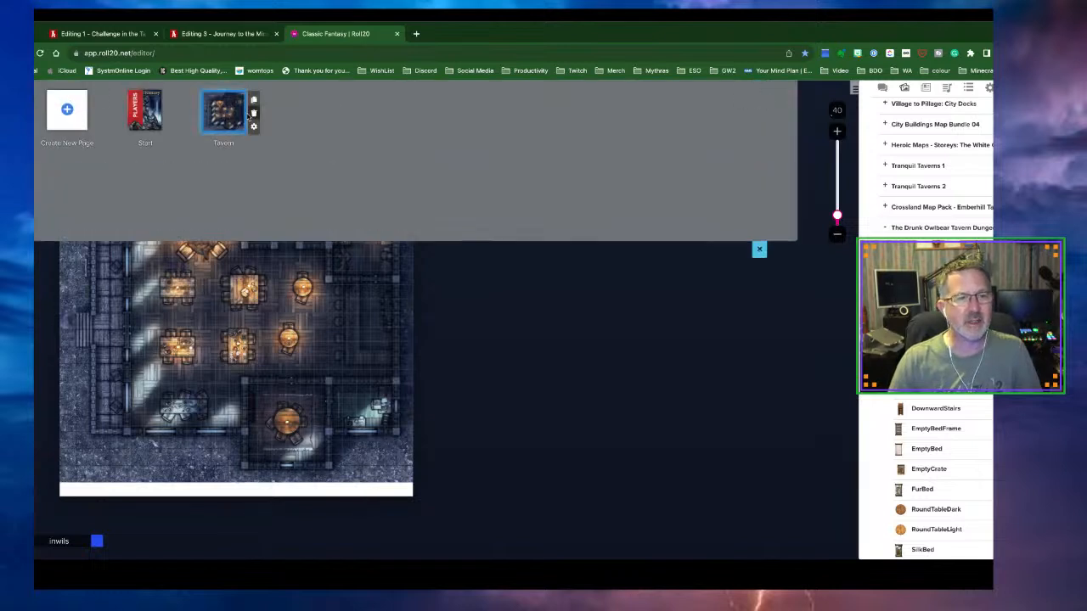
{"action": "left_click", "coordinate": [253, 128]}
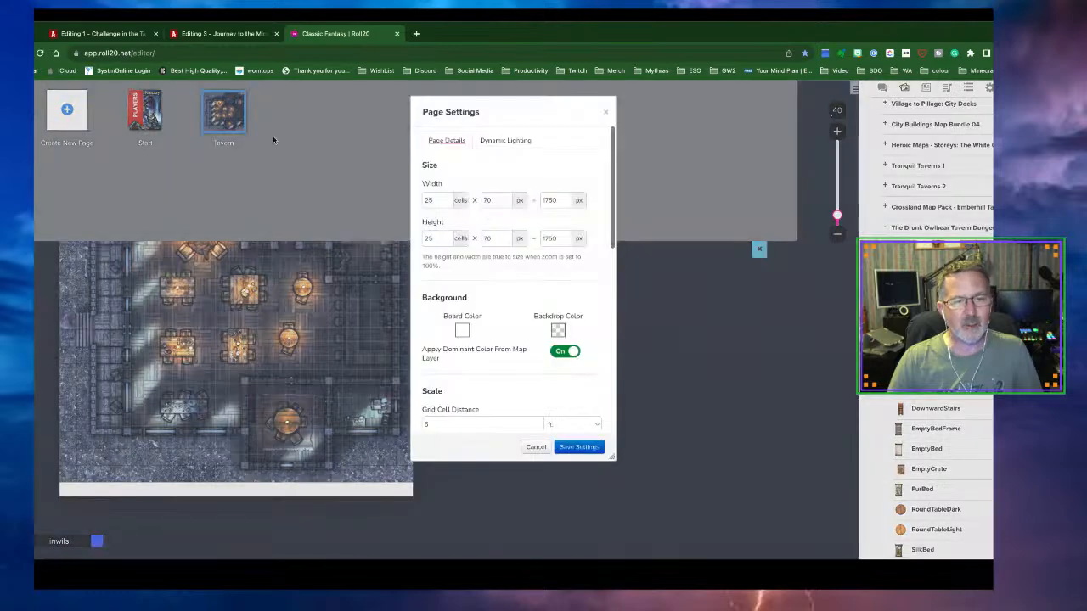
{"action": "left_click", "coordinate": [463, 334]}
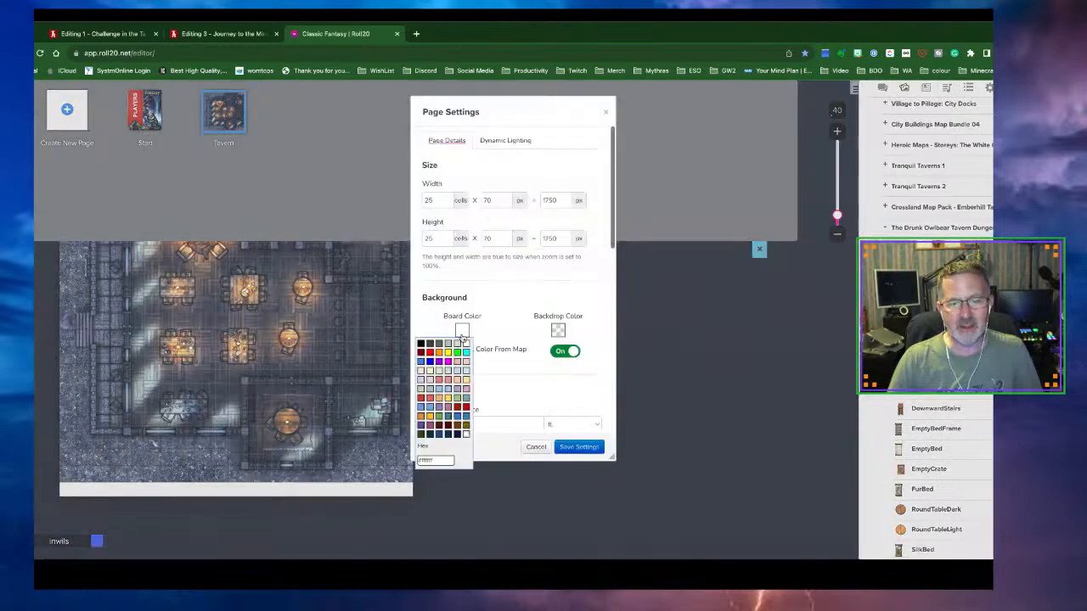
{"action": "left_click", "coordinate": [421, 363]}
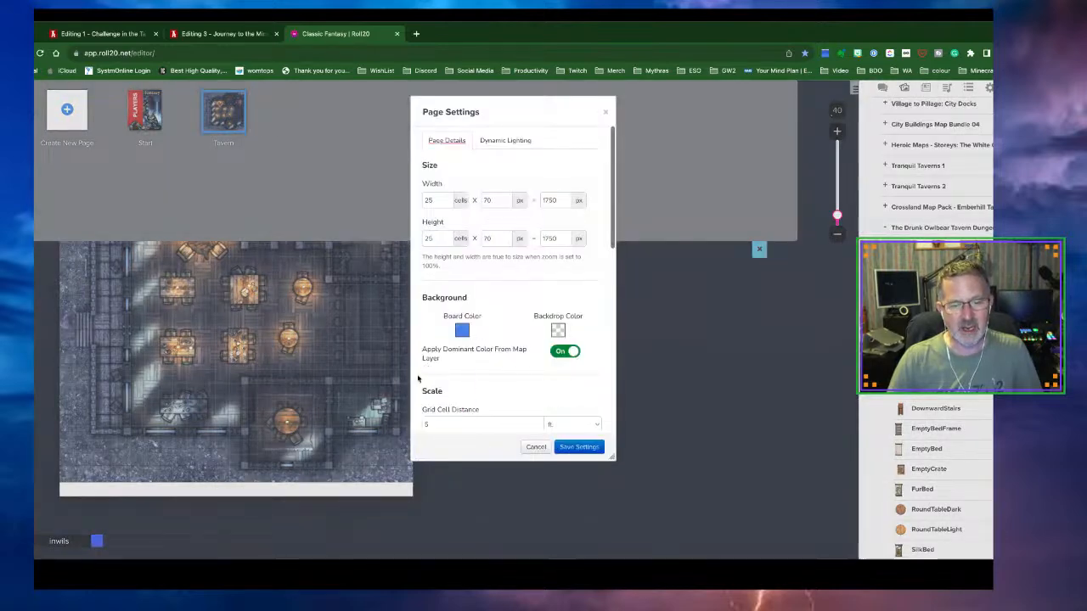
{"action": "left_click", "coordinate": [561, 448]}
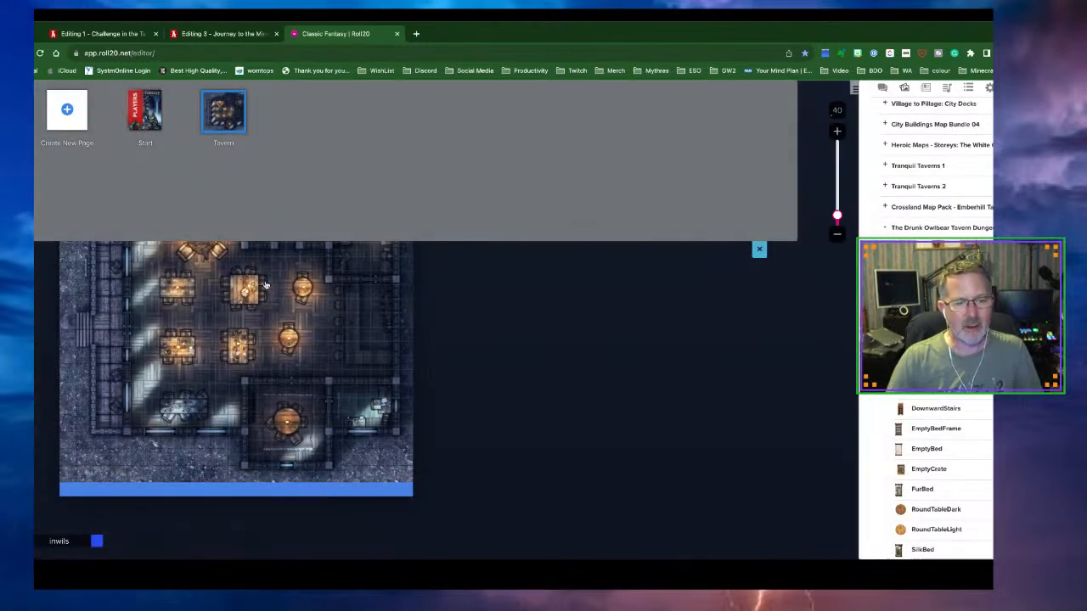
{"action": "left_click_drag", "start_coordinate": [263, 316], "coordinate": [263, 325]}
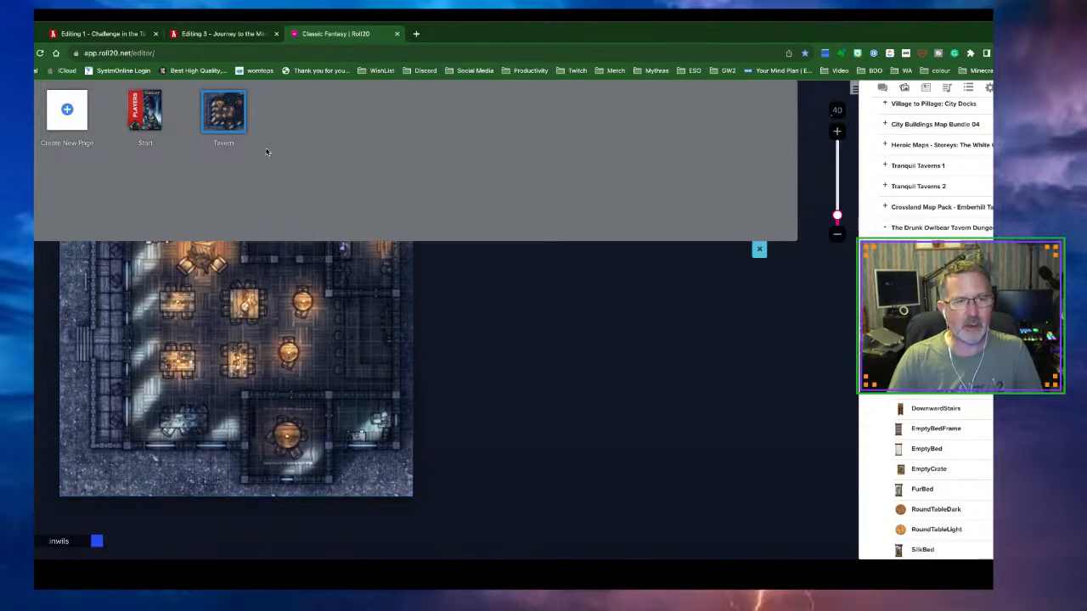
{"action": "left_click", "coordinate": [759, 249]}
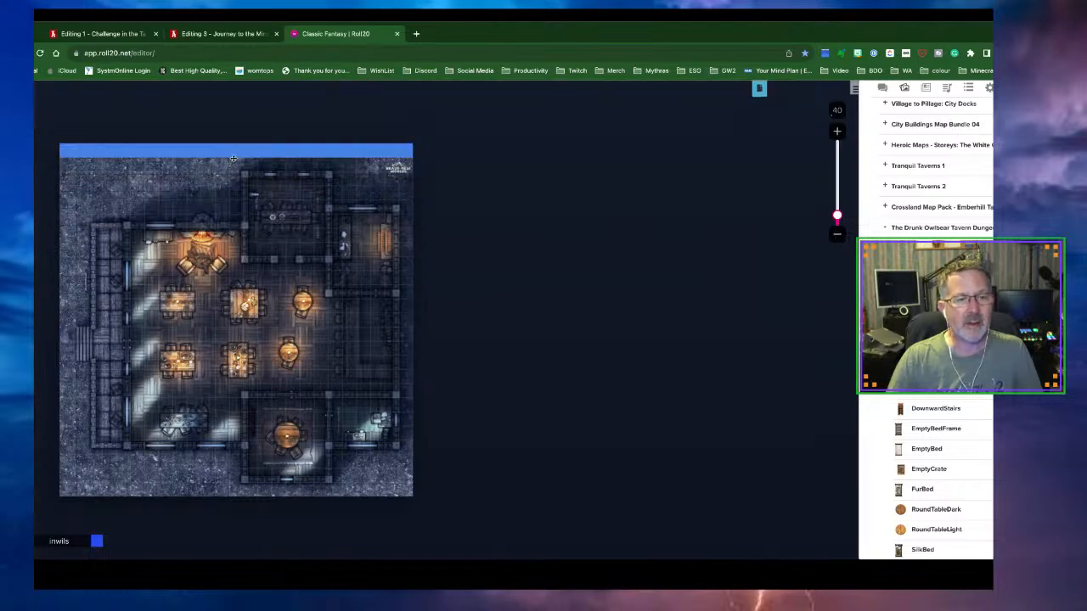
Nudge the tavern map up to hide the blue strip, then open the Drawing Tools options
{"action": "left_click_drag", "start_coordinate": [236, 158], "coordinate": [238, 146]}
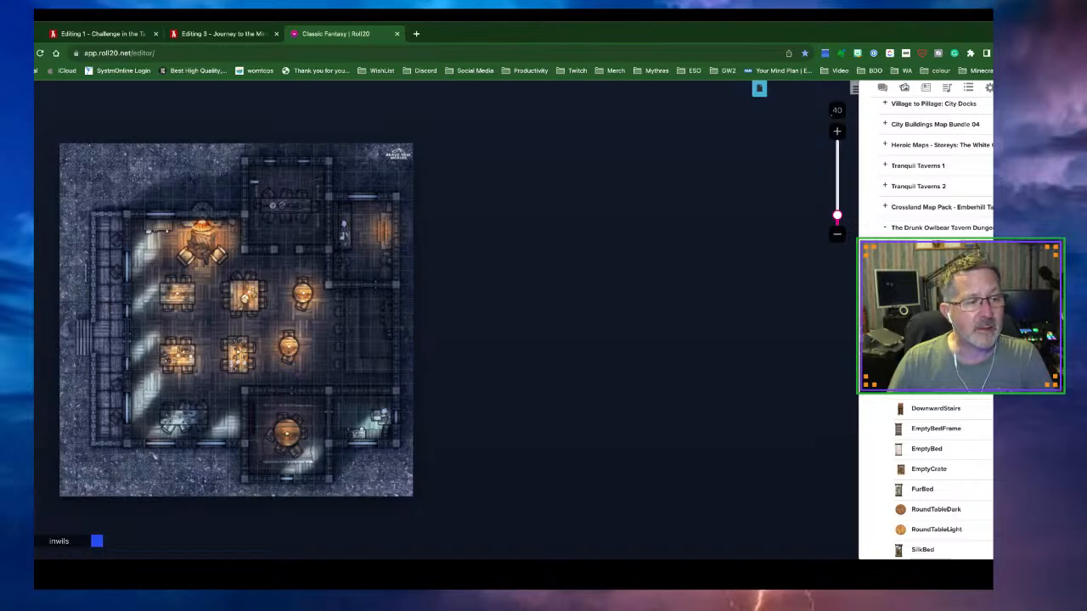
{"action": "left_click", "coordinate": [19, 162]}
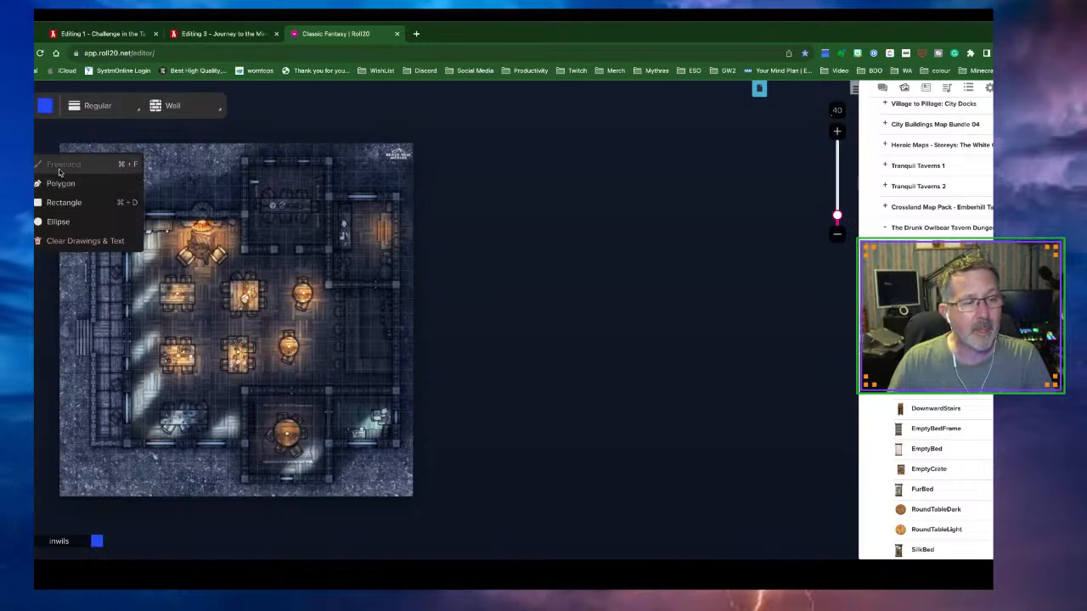
Draw a Regular-width wall along the top wall above the fireplace, then zoom in on the tables
{"action": "mouse_move", "coordinate": [60, 172]}
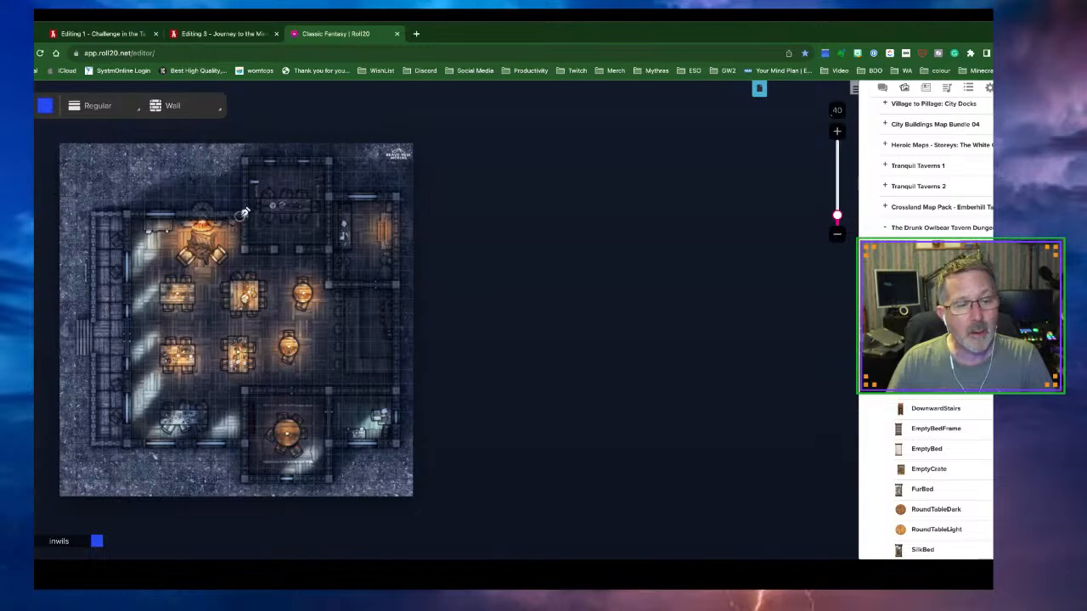
{"action": "left_click", "coordinate": [70, 109]}
{"action": "left_click", "coordinate": [91, 169]}
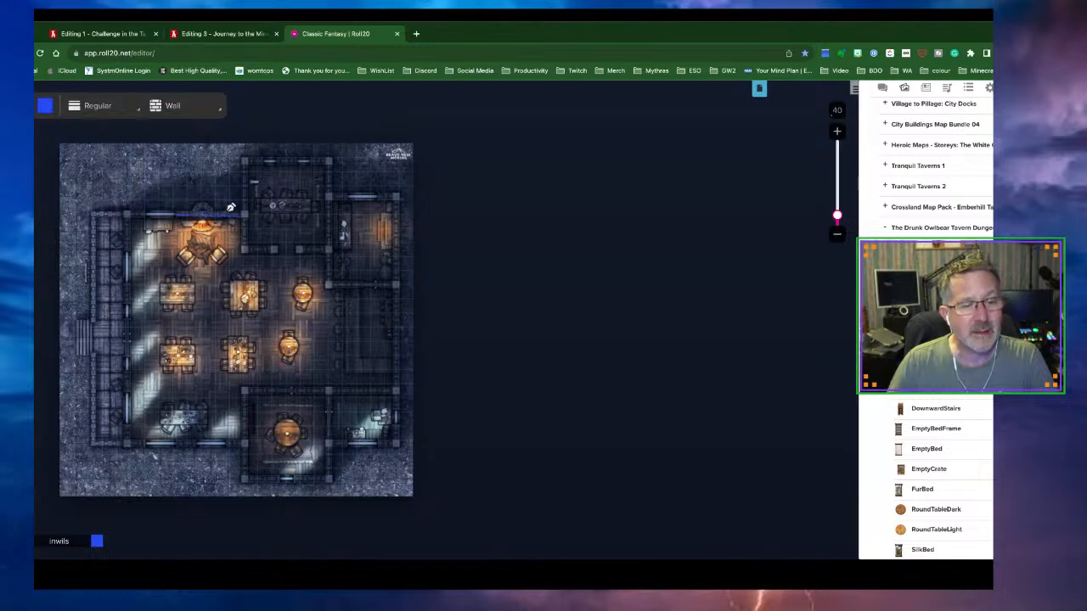
{"action": "right_click", "coordinate": [238, 217]}
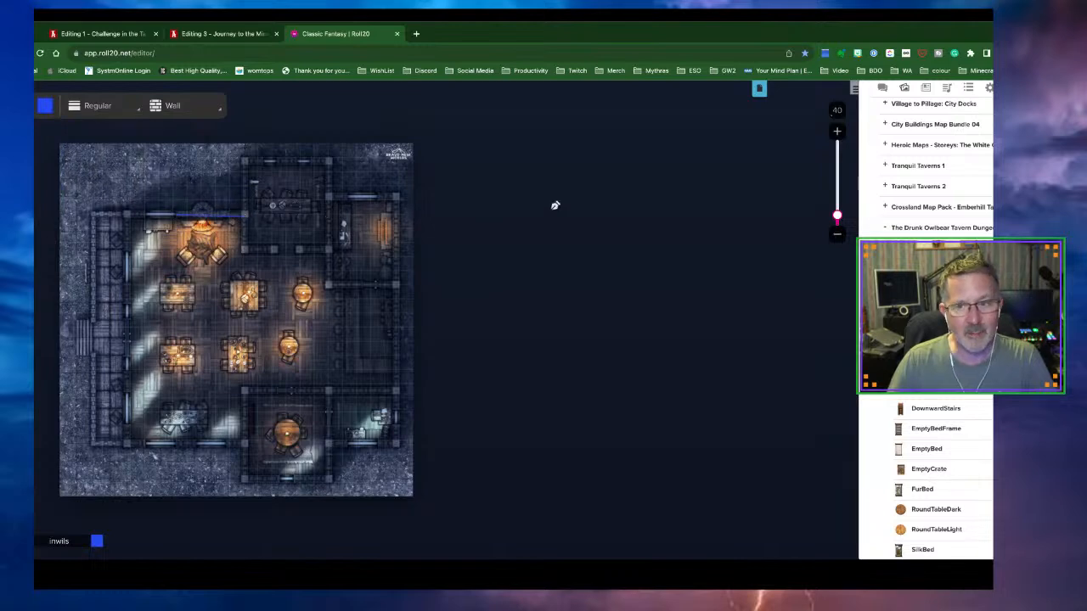
{"action": "left_click", "coordinate": [838, 132]}
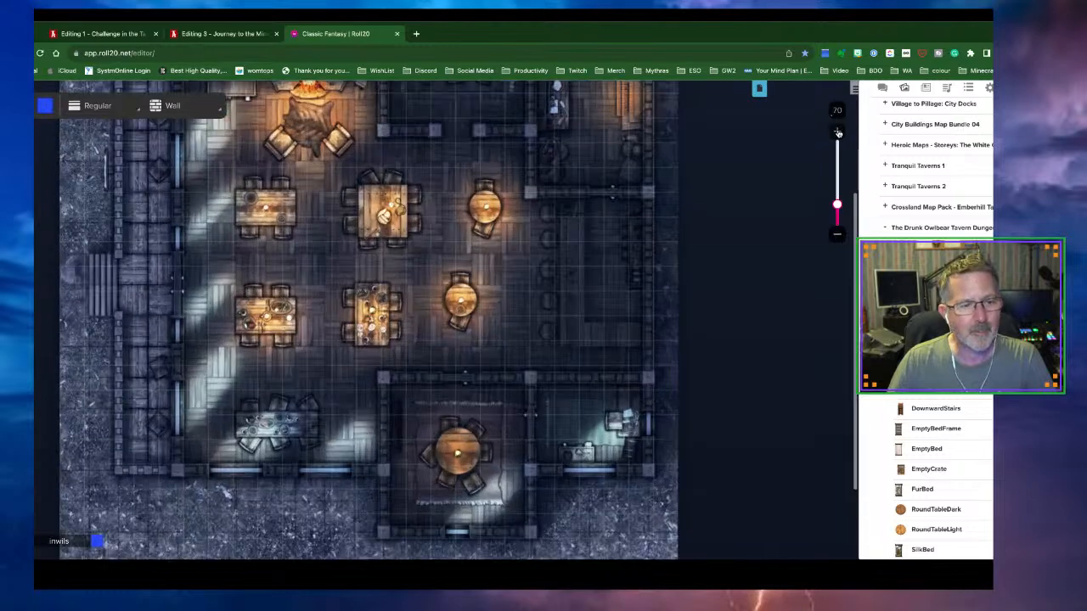
{"action": "scroll", "coordinate": [585, 196], "scroll_direction": "up", "scroll_amount": 5}
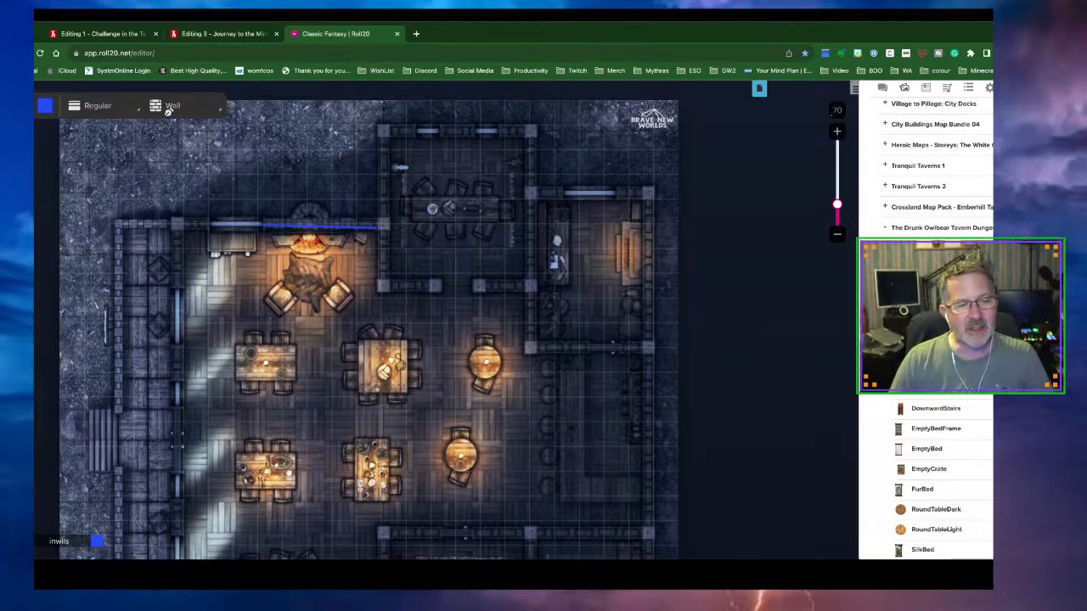
Set new barriers to Transparent with player token movement restricted, and make the line colour yellow
{"action": "left_click", "coordinate": [220, 114]}
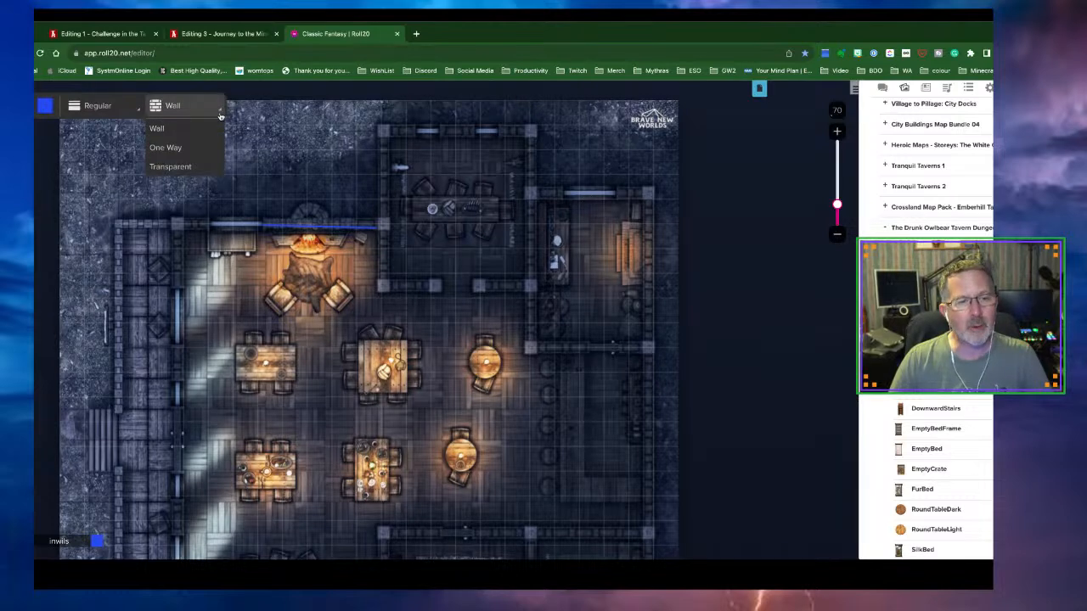
{"action": "left_click", "coordinate": [187, 167]}
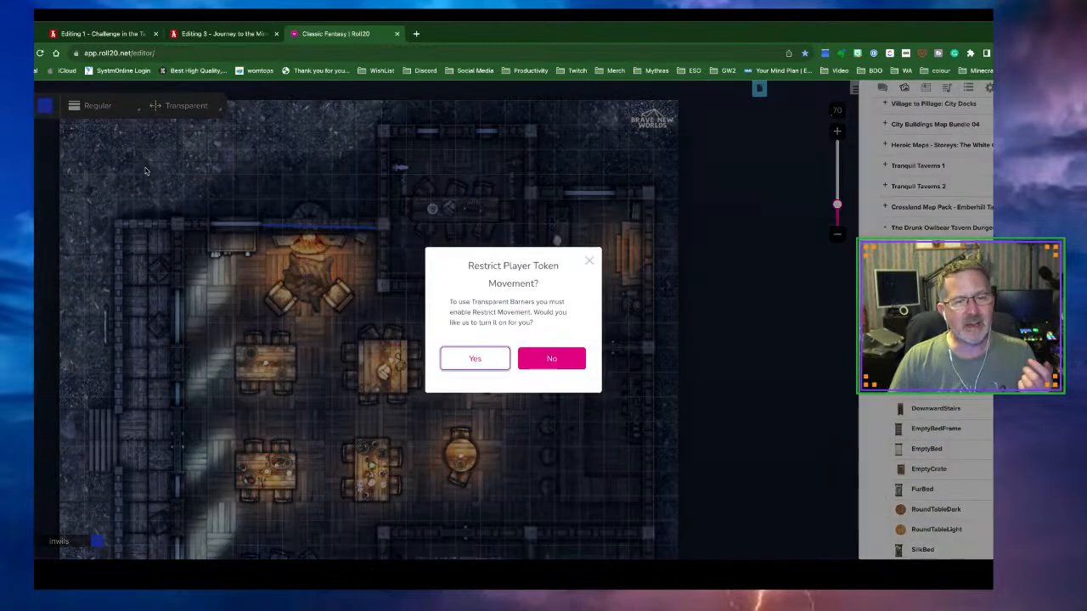
{"action": "left_click", "coordinate": [498, 363]}
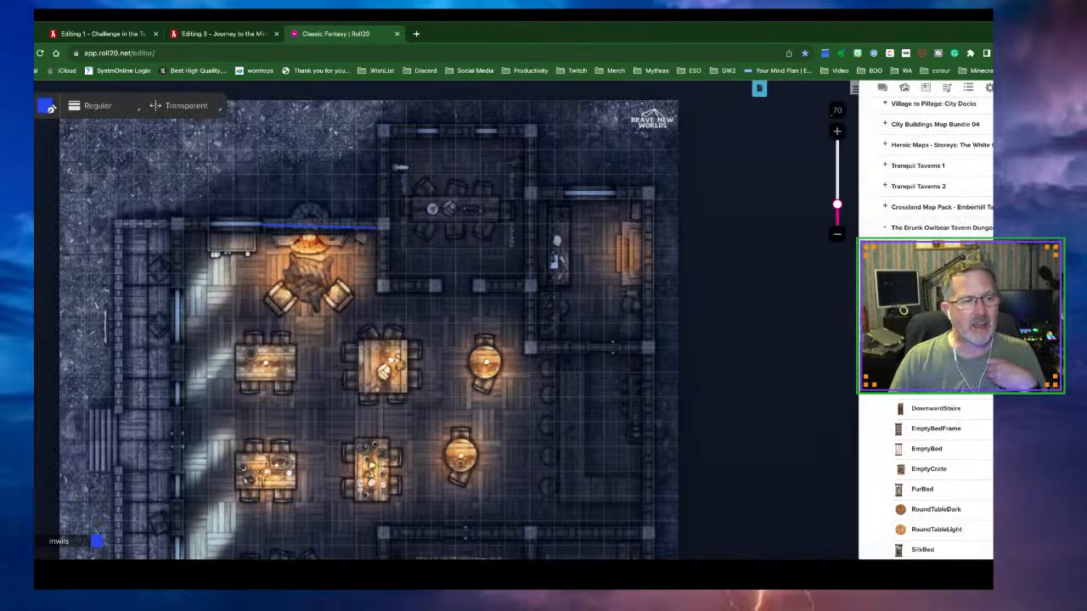
{"action": "left_click", "coordinate": [45, 107]}
{"action": "left_click", "coordinate": [55, 147]}
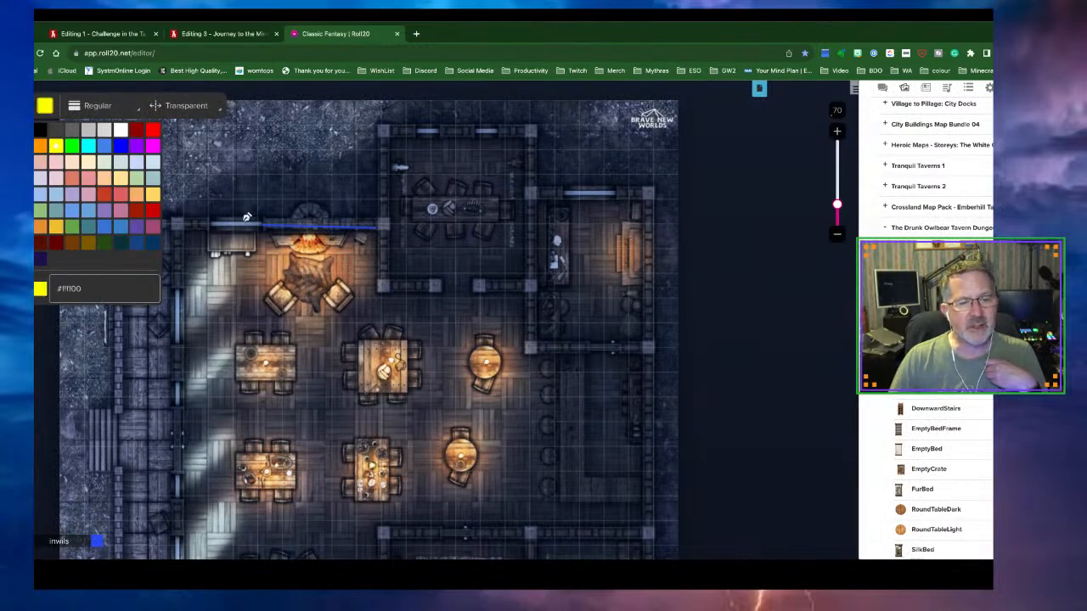
{"action": "left_click", "coordinate": [214, 223]}
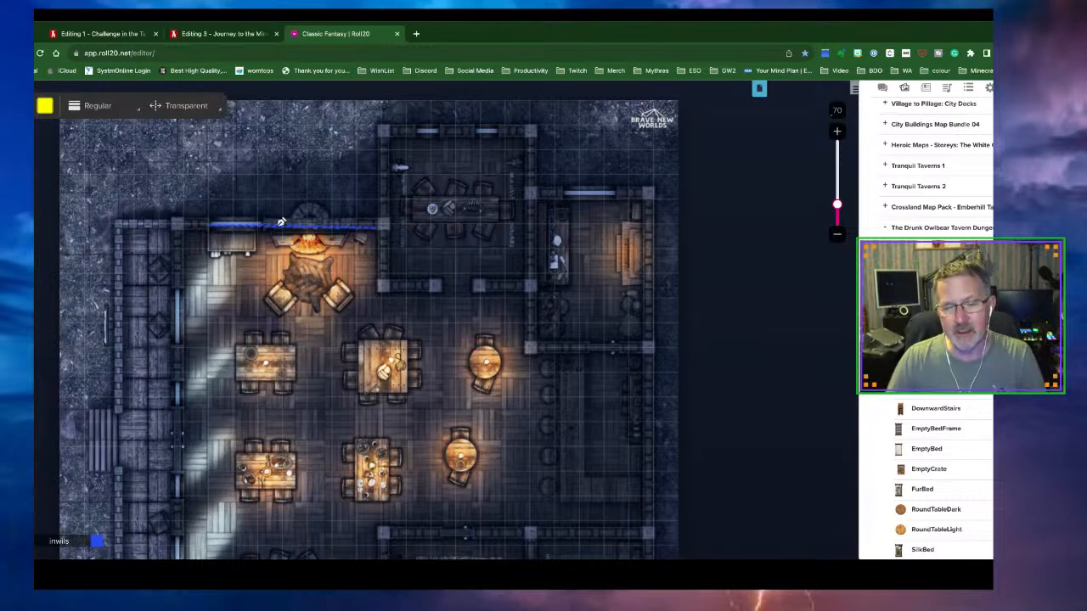
With the Wall barrier type, draw a yellow wall down the upper room's left side and along its bottom edge
{"action": "left_click", "coordinate": [188, 110]}
{"action": "left_click", "coordinate": [163, 133]}
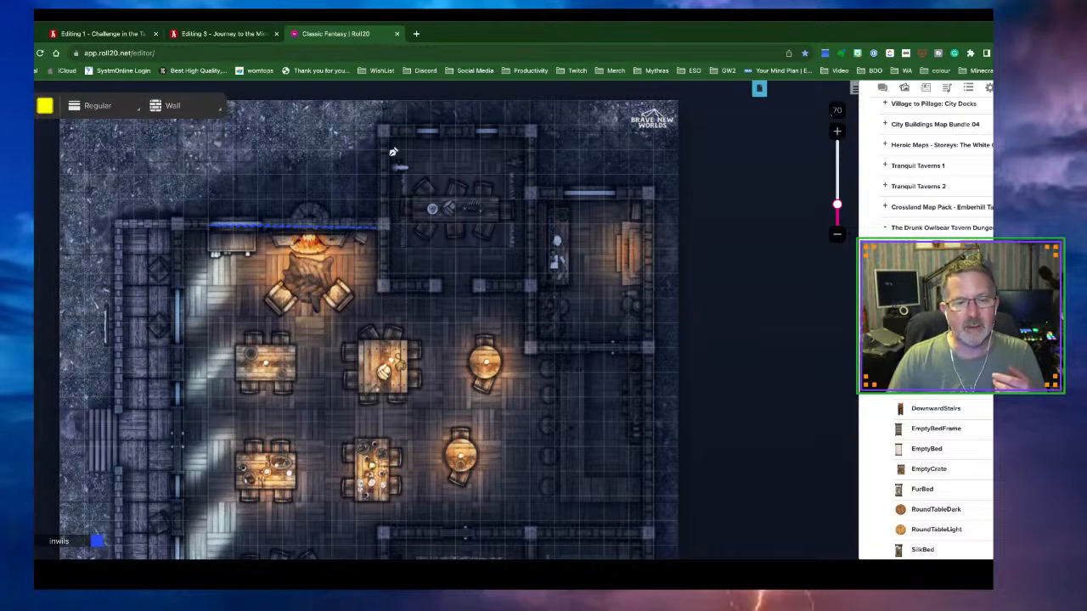
{"action": "left_click", "coordinate": [384, 289]}
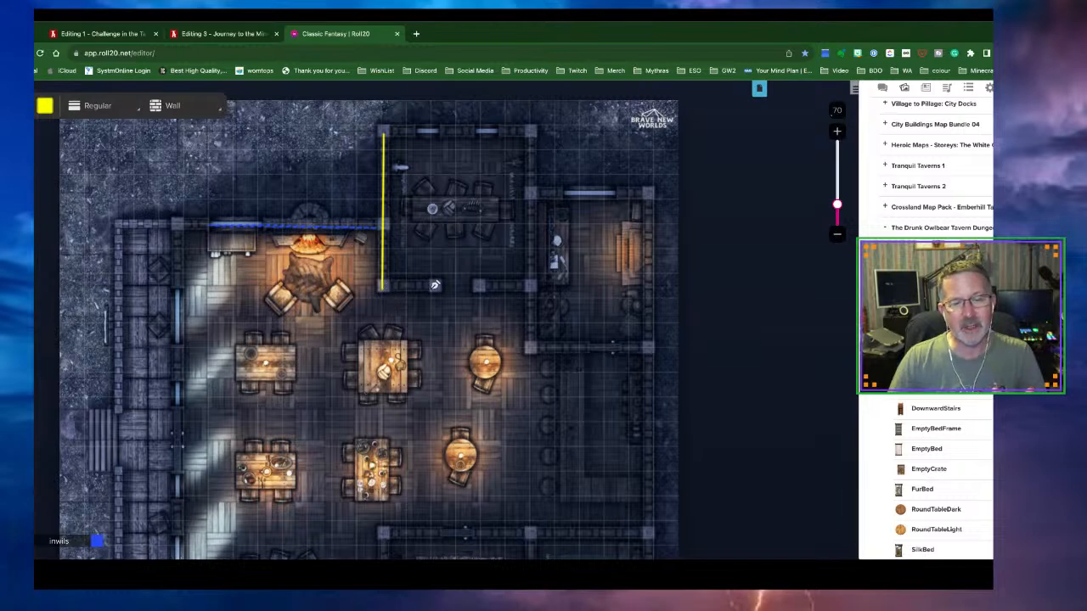
{"action": "left_click", "coordinate": [435, 288]}
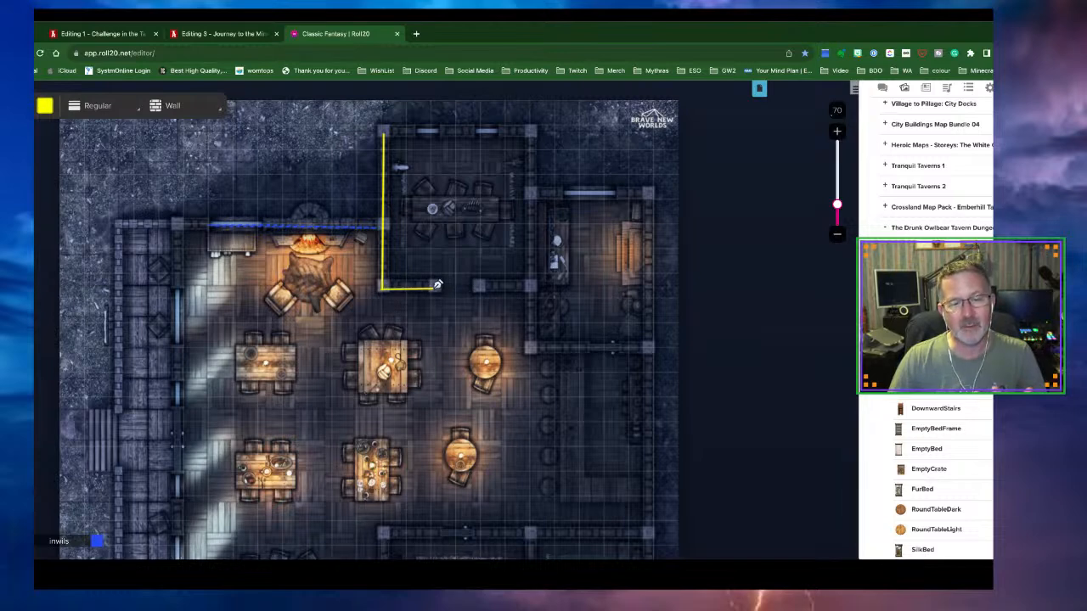
{"action": "left_click", "coordinate": [478, 288]}
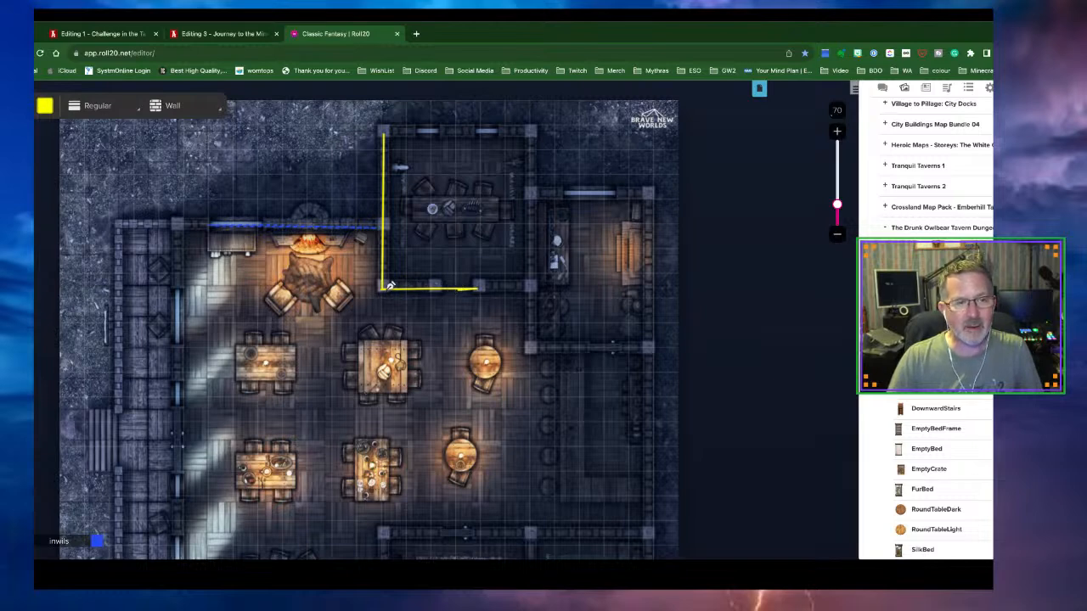
Select the yellow wall just drawn and delete it, leaving only the blue wall
{"action": "left_click", "coordinate": [24, 110]}
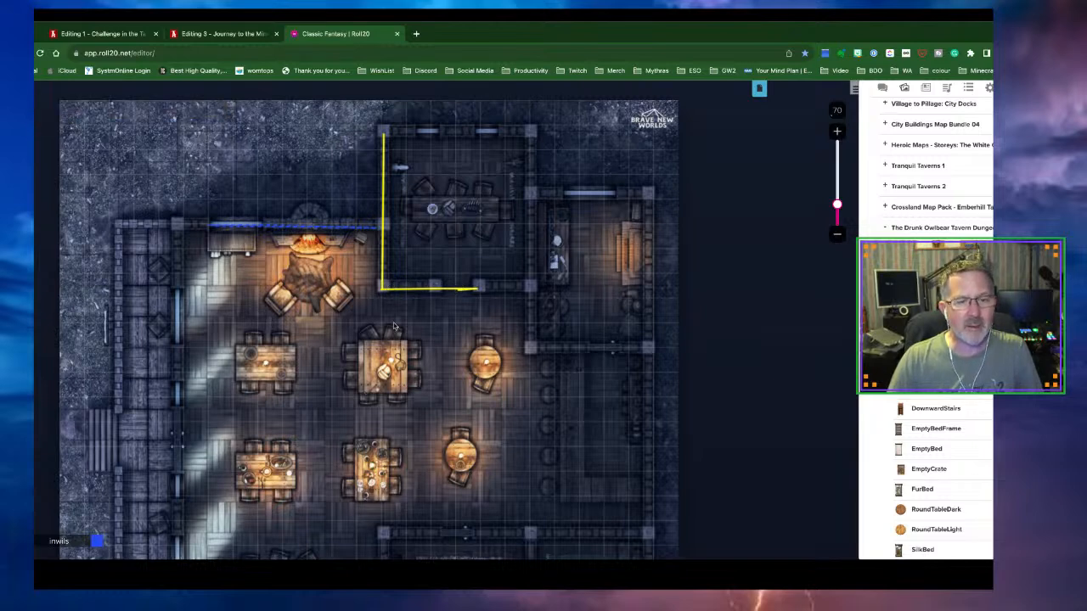
{"action": "left_click", "coordinate": [465, 290]}
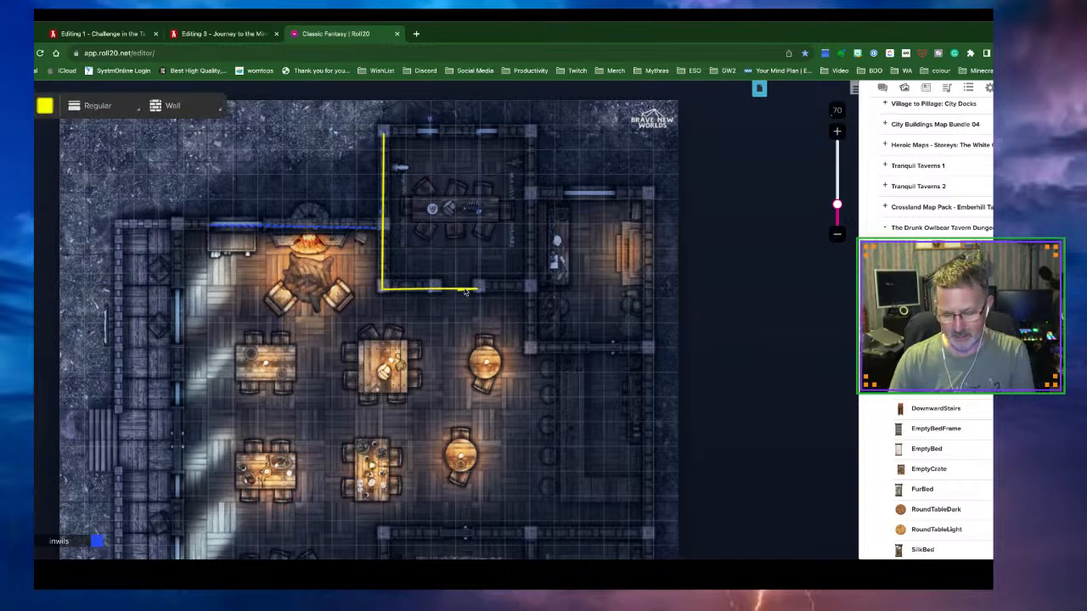
{"action": "key", "text": "Delete"}
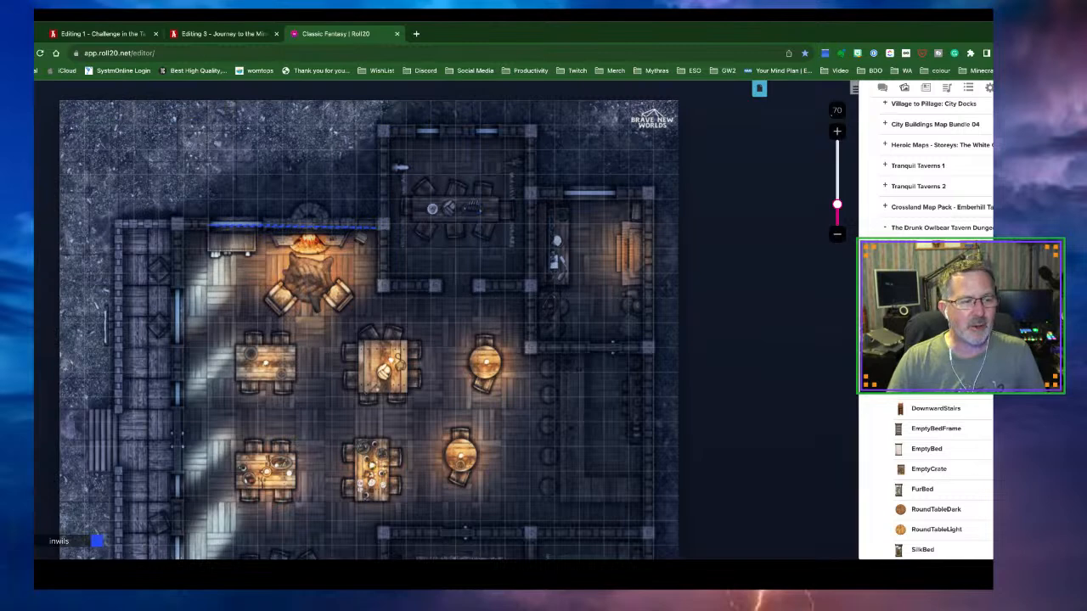
Place a light on the tavern floor and accept enabling dynamic lighting for the page
{"action": "left_click", "coordinate": [20, 224]}
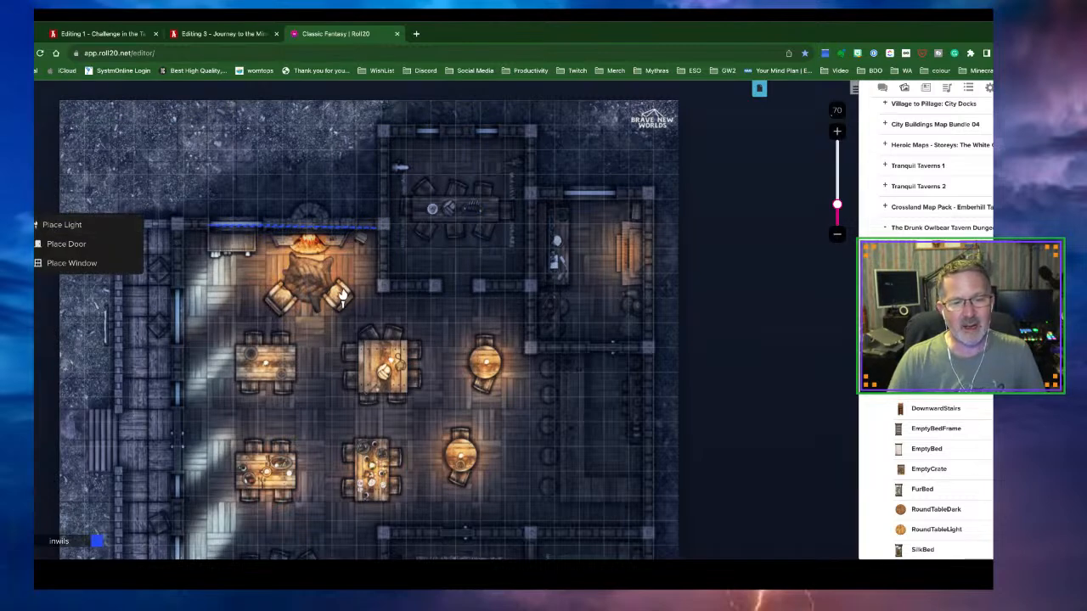
{"action": "left_click", "coordinate": [391, 348]}
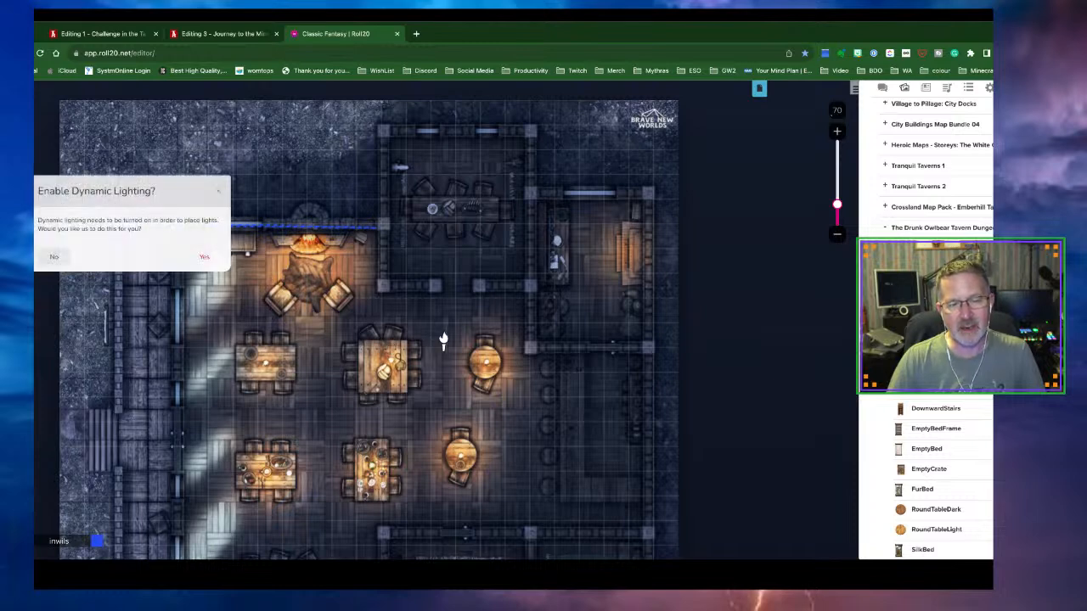
{"action": "left_click", "coordinate": [208, 257]}
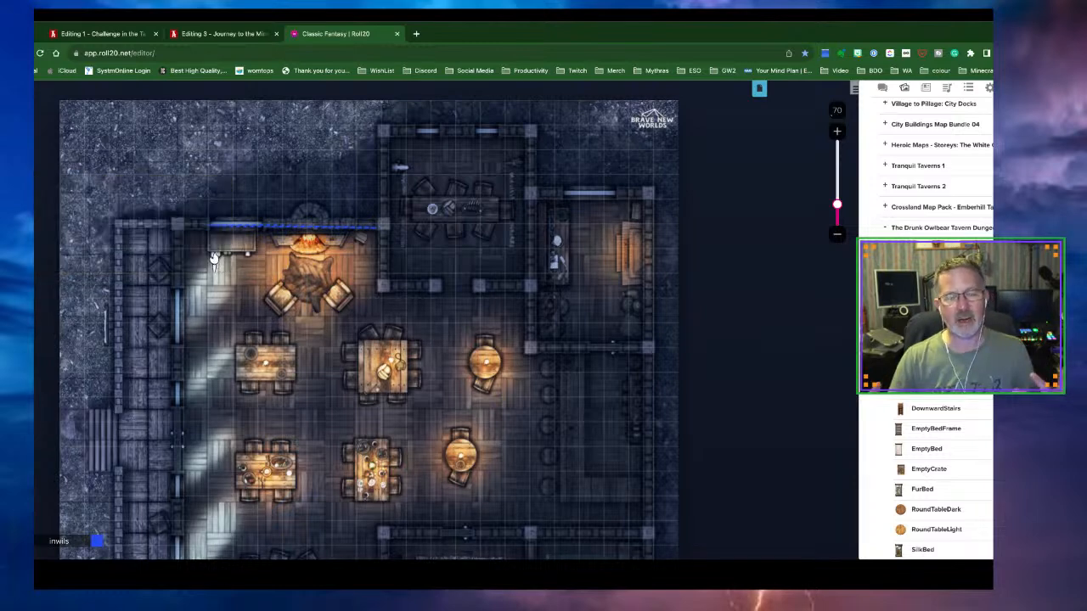
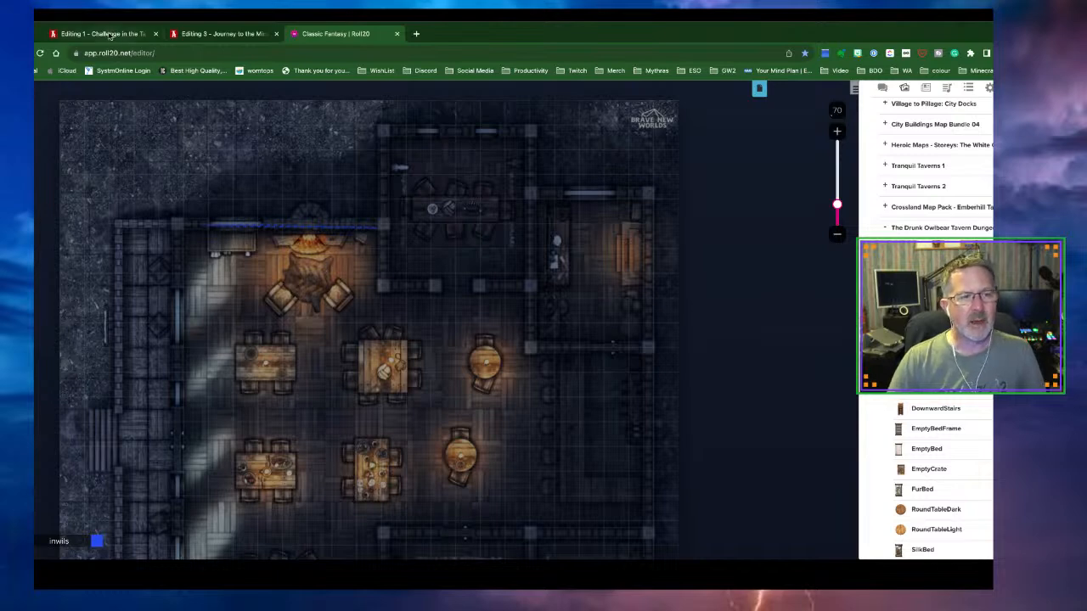
Check the World Anvil plot, then show Roll20's journal character list beside the tavern map
{"action": "left_click", "coordinate": [208, 36]}
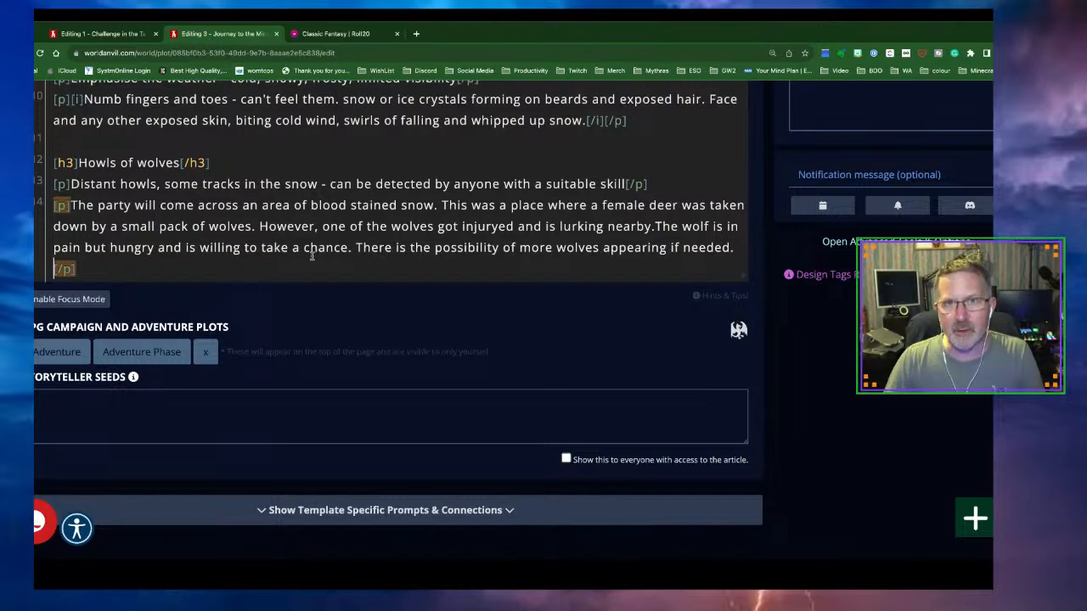
{"action": "left_click", "coordinate": [340, 34]}
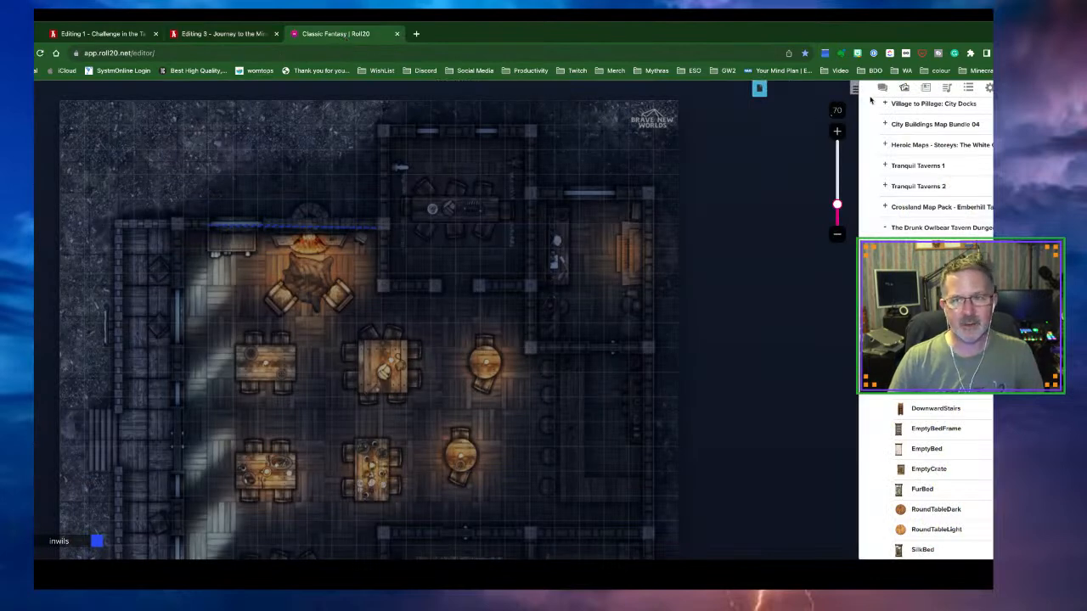
{"action": "left_click", "coordinate": [926, 88]}
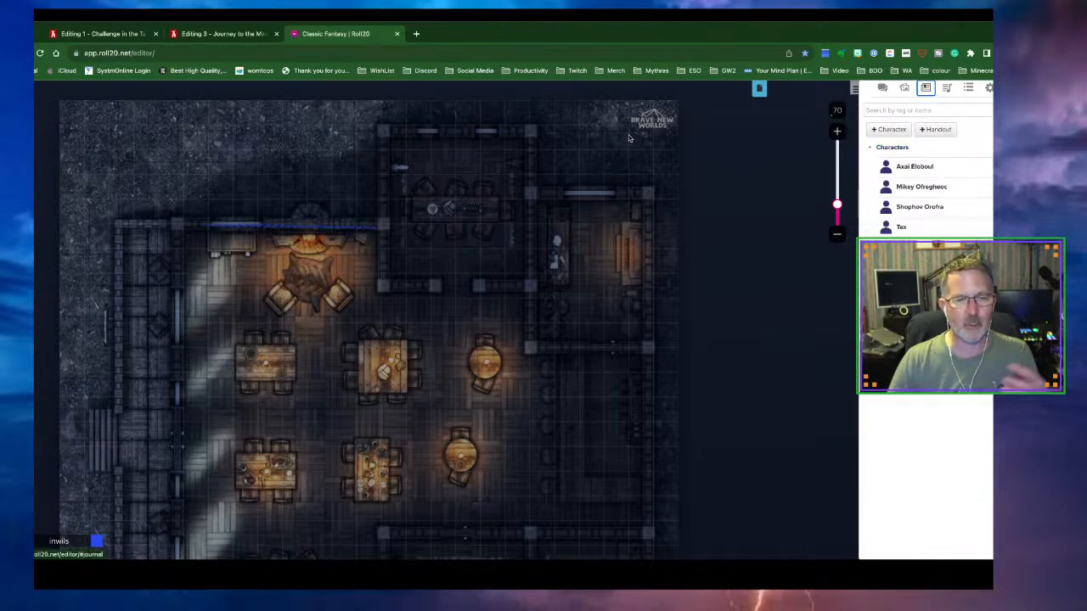
Create a new Roll20 page named 'Snowy Travel' and return to the Journey to the Mine editor
{"action": "left_click", "coordinate": [759, 89]}
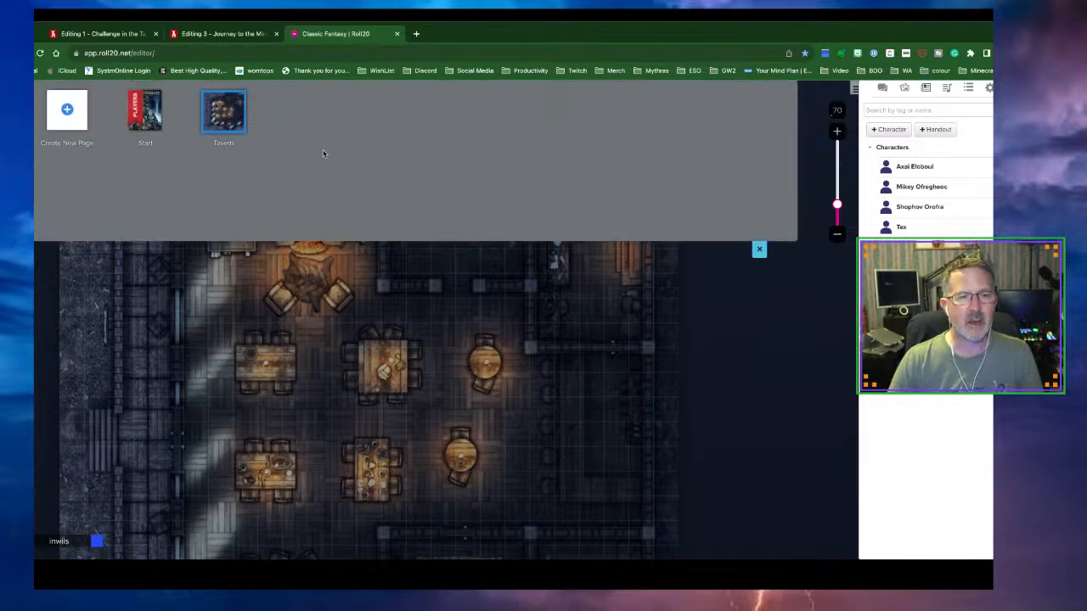
{"action": "left_click", "coordinate": [59, 115]}
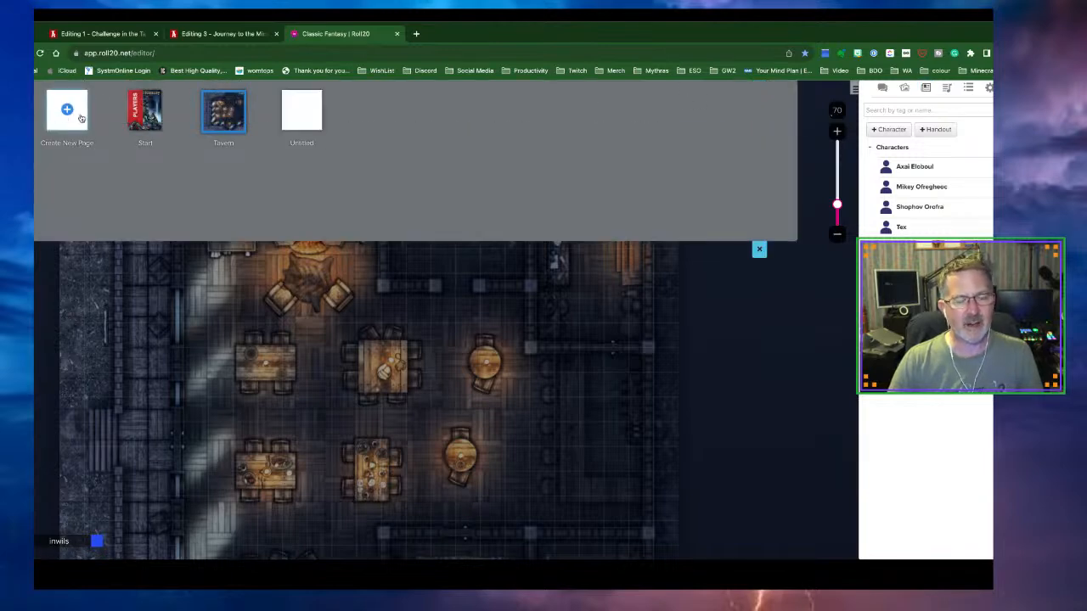
{"action": "left_click", "coordinate": [306, 142]}
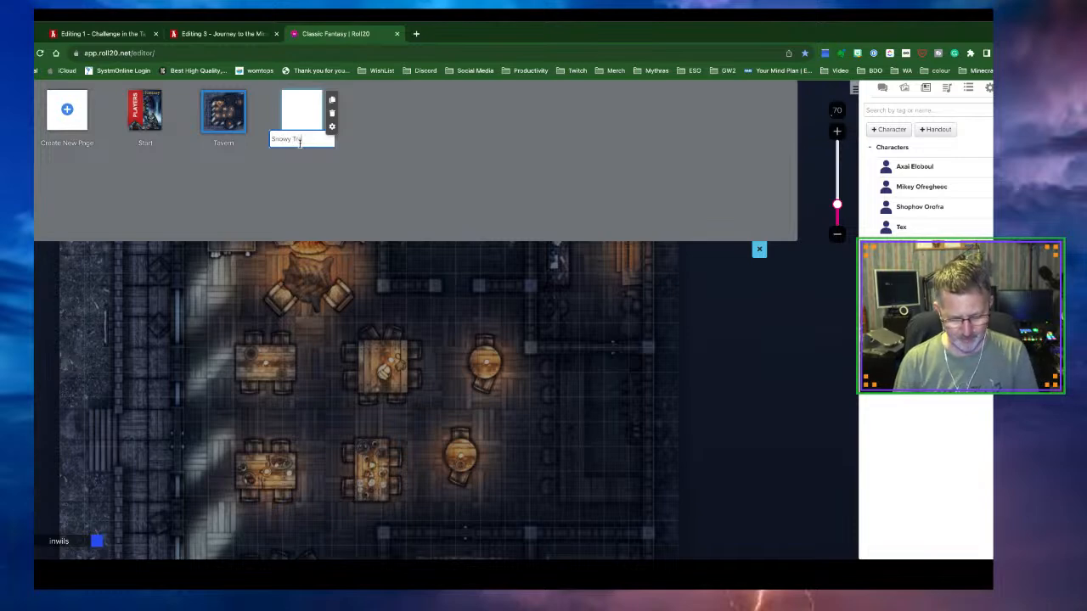
{"action": "key", "text": "Return"}
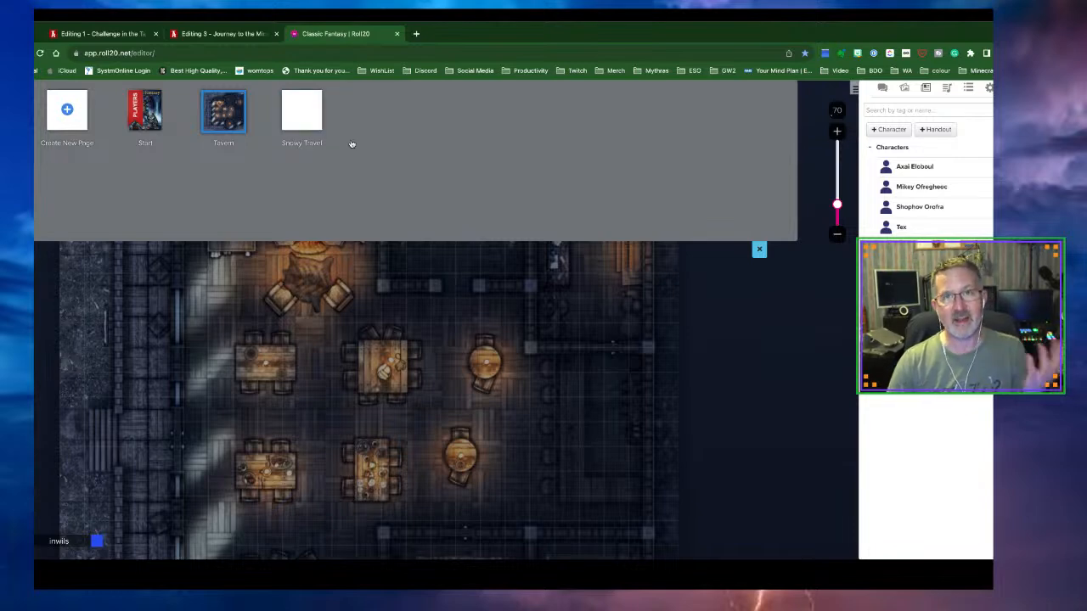
{"action": "left_click", "coordinate": [206, 35]}
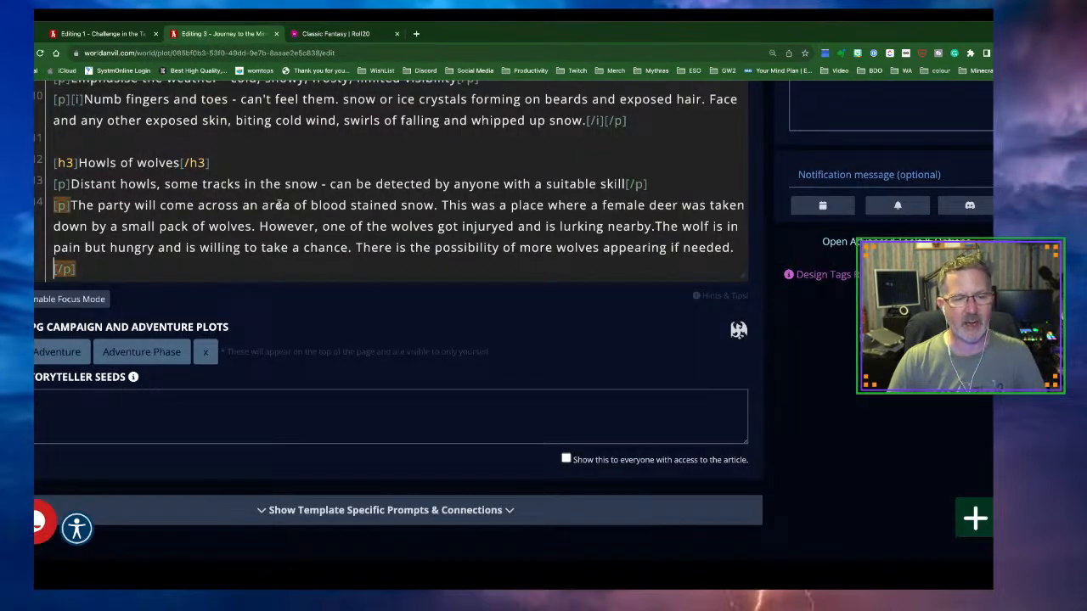
Add two blank lines after the wolves paragraph, then go back to the articles list from Challenge in the Tavern
{"action": "left_click", "coordinate": [89, 266]}
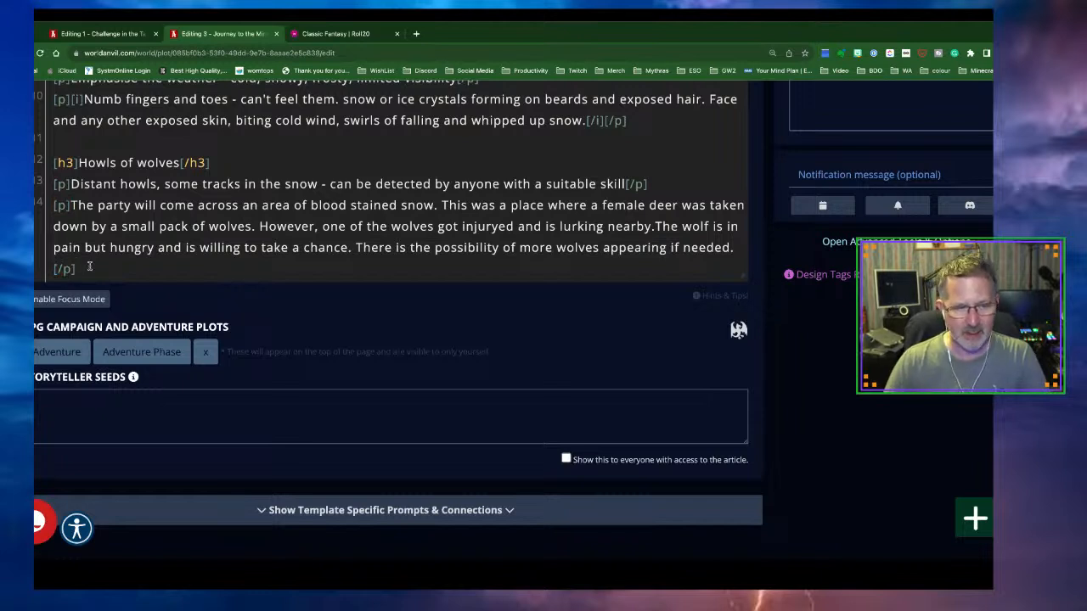
{"action": "key", "text": "Return"}
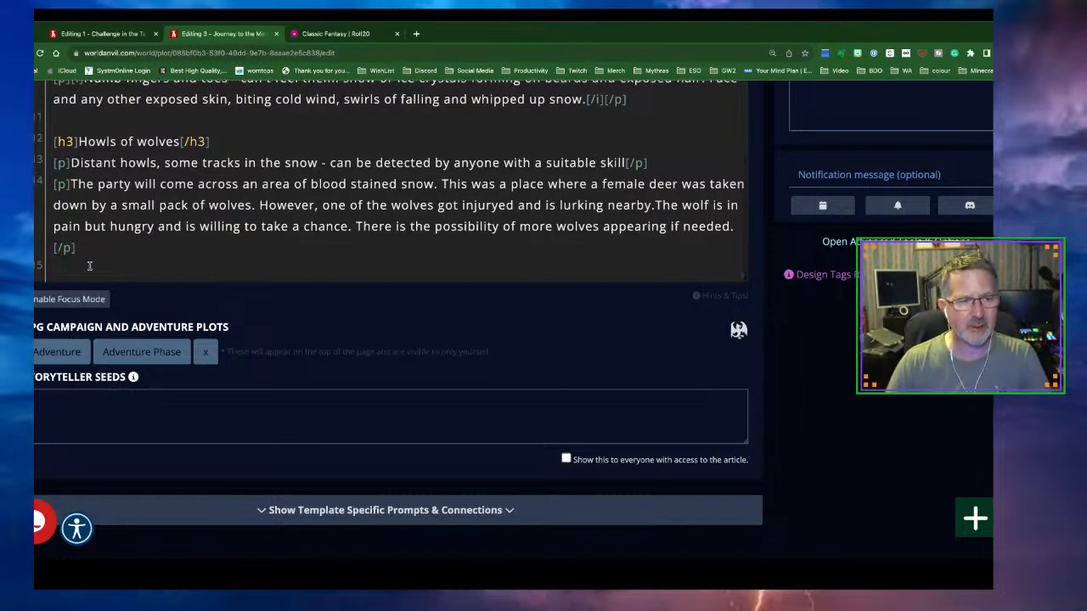
{"action": "key", "text": "Return"}
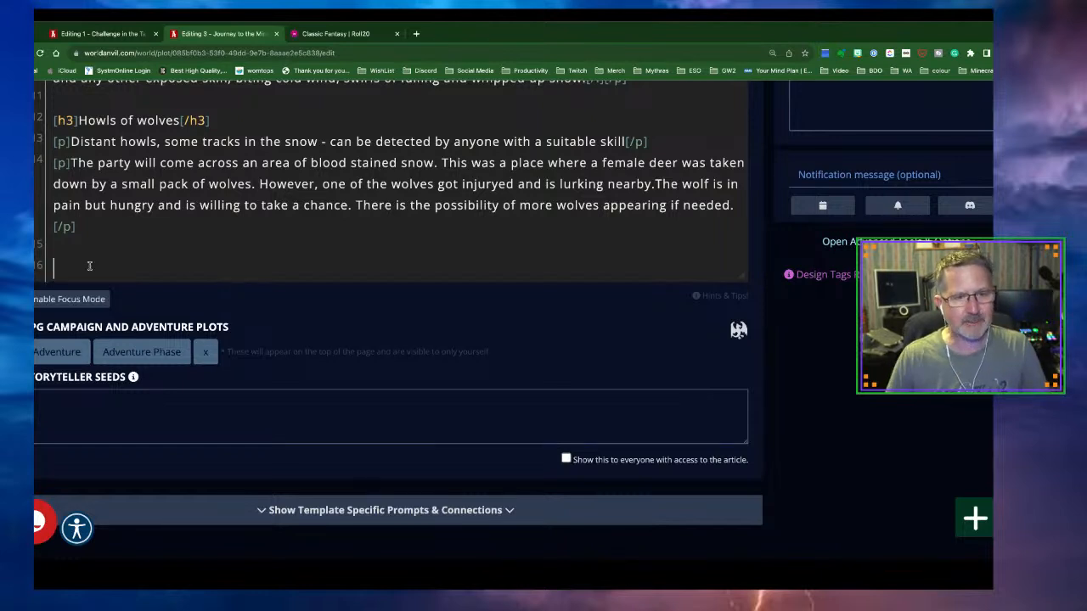
{"action": "scroll", "coordinate": [244, 242], "scroll_direction": "up", "scroll_amount": 1}
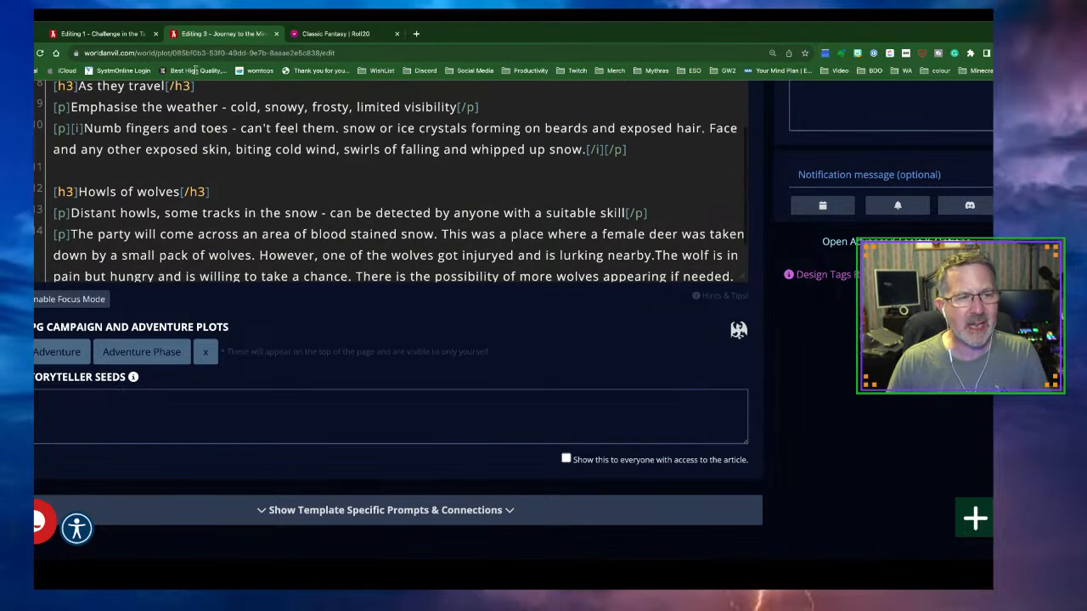
{"action": "left_click", "coordinate": [93, 36]}
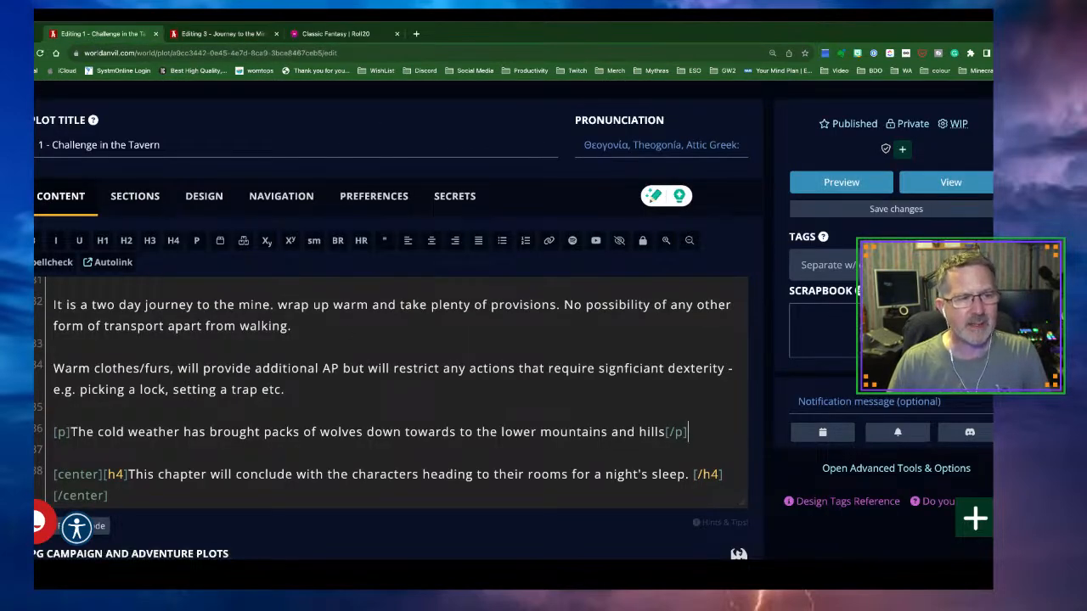
{"action": "key", "text": "alt+Left"}
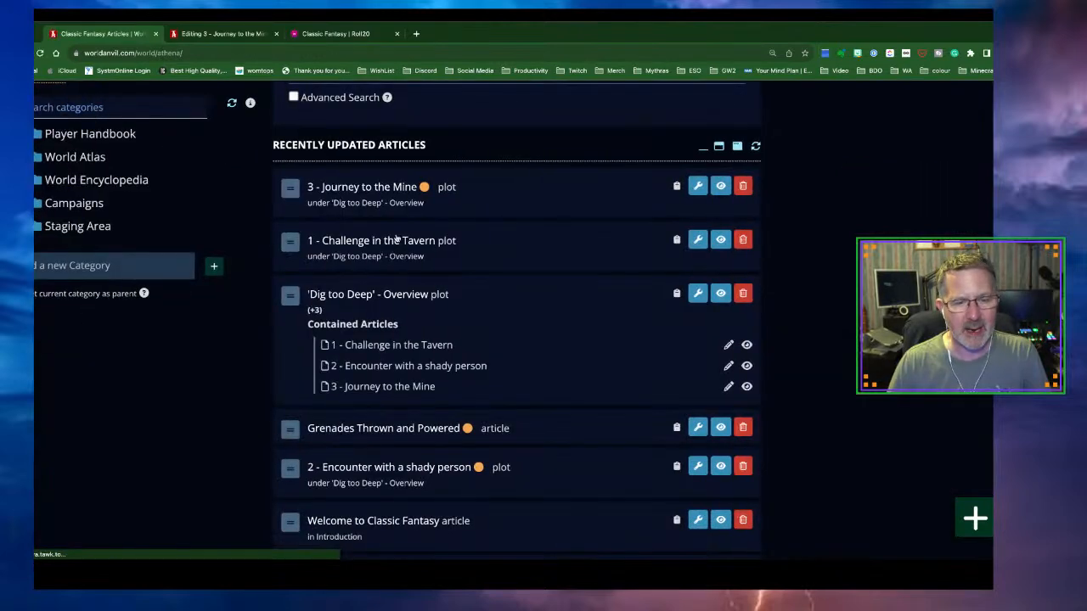
View and scroll through the 'Dig too Deep' - Overview article, then return to Journey to the Mine
{"action": "left_click", "coordinate": [401, 295]}
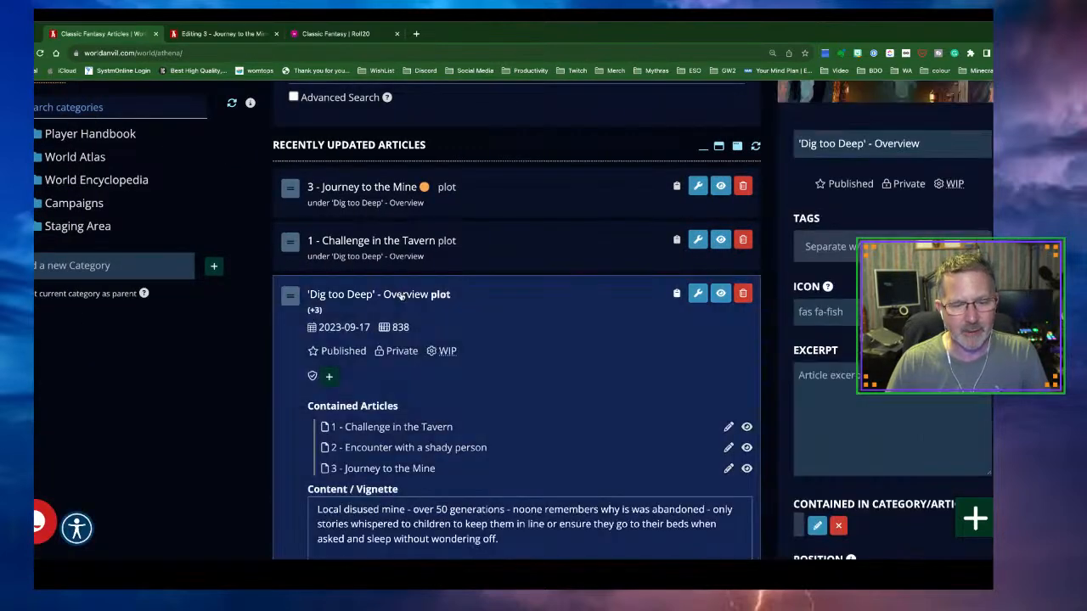
{"action": "left_click", "coordinate": [720, 293]}
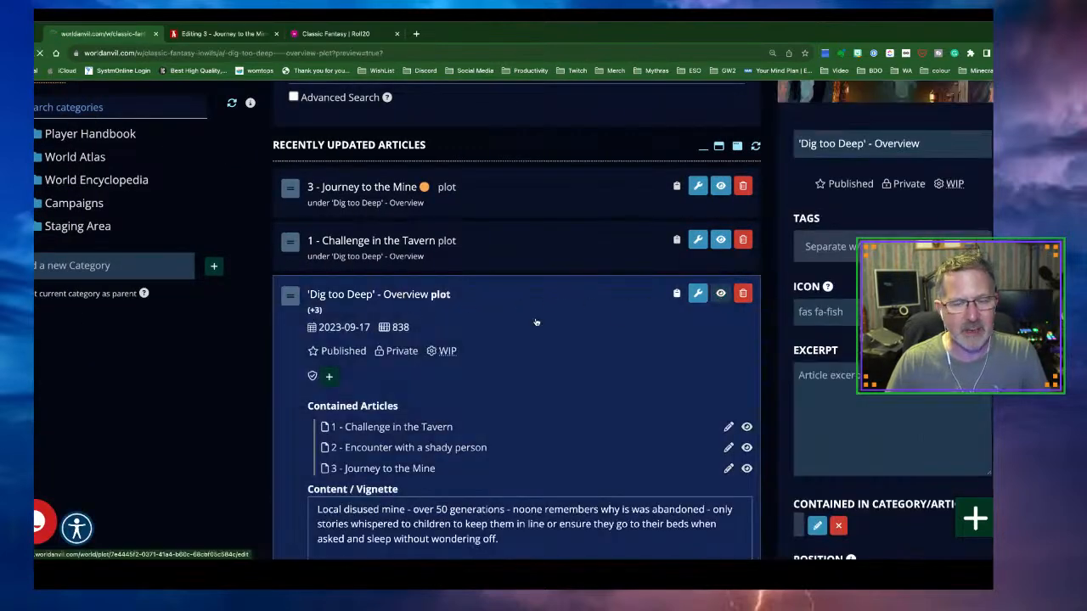
{"action": "scroll", "coordinate": [527, 320], "scroll_direction": "down", "scroll_amount": 10}
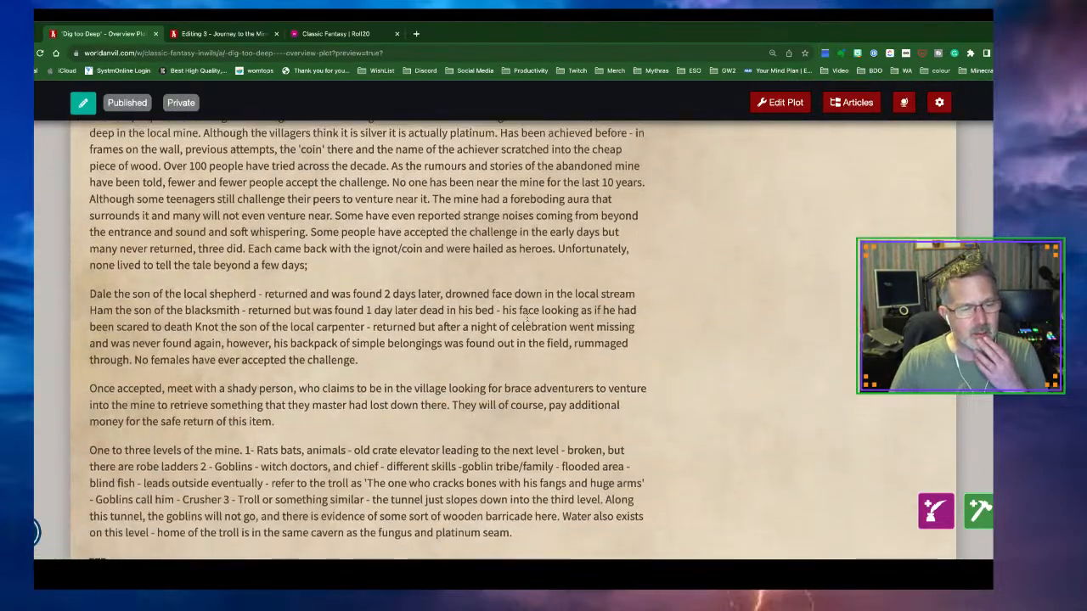
{"action": "scroll", "coordinate": [528, 320], "scroll_direction": "down", "scroll_amount": 5}
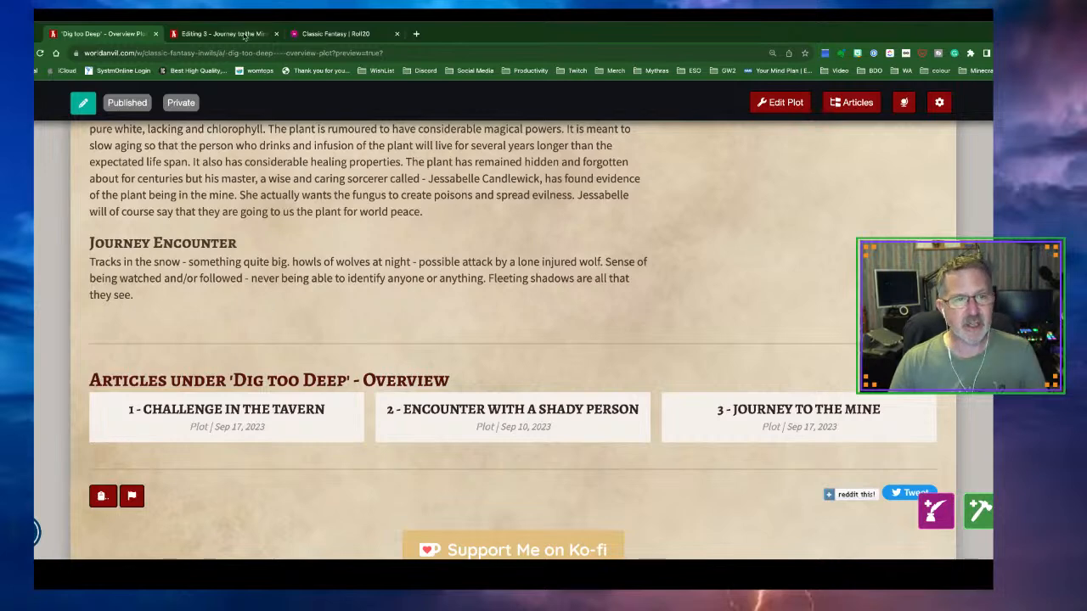
{"action": "left_click", "coordinate": [208, 34]}
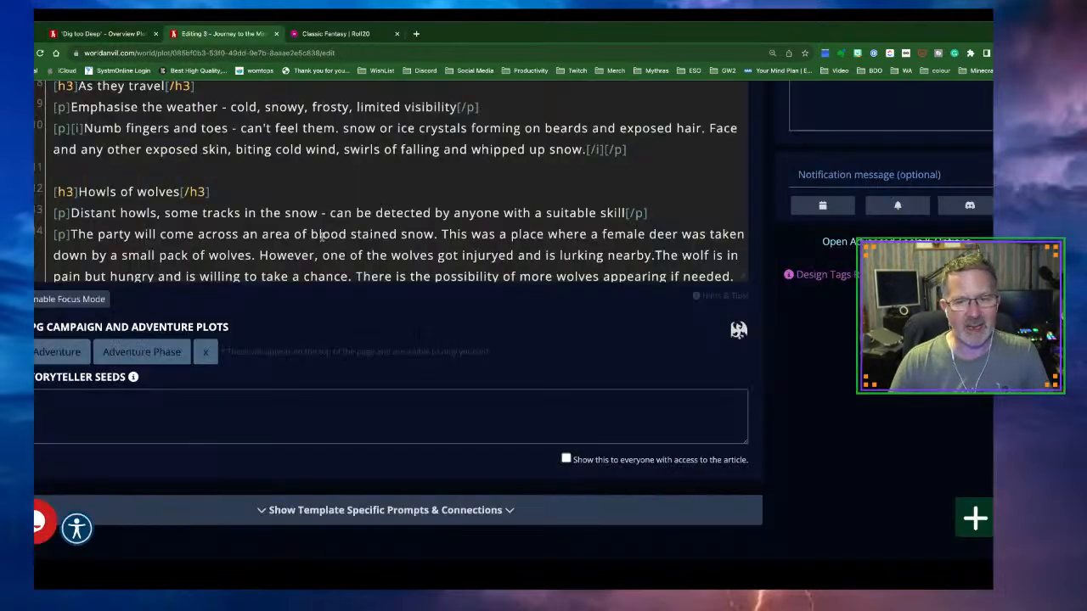
Add a level-3 heading 'Are we being followed?' with a new line below it
{"action": "scroll", "coordinate": [322, 237], "scroll_direction": "down", "scroll_amount": 1}
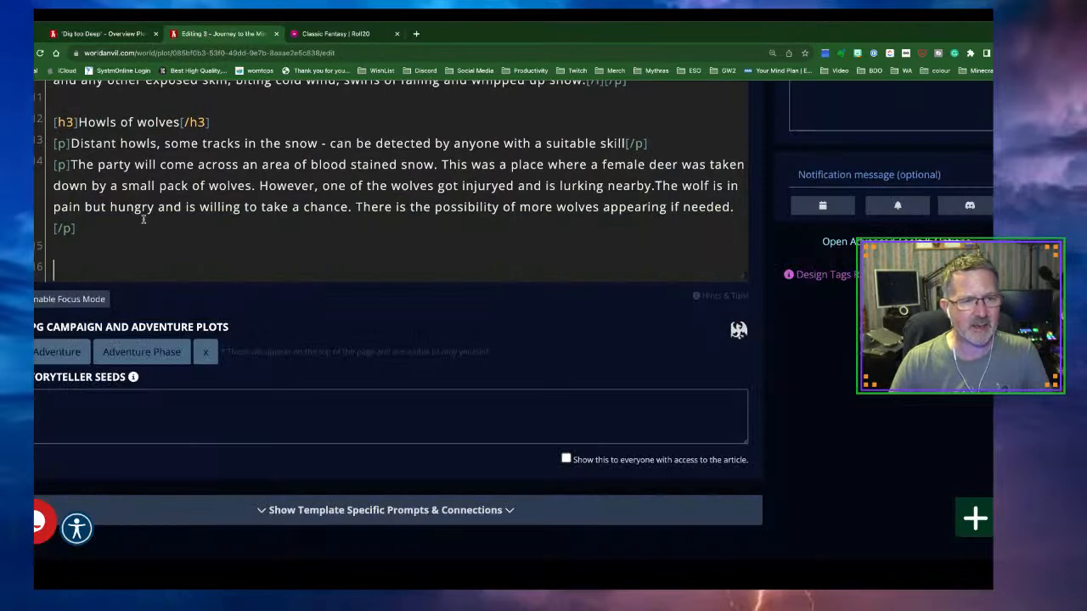
{"action": "scroll", "coordinate": [371, 371], "scroll_direction": "up", "scroll_amount": 4}
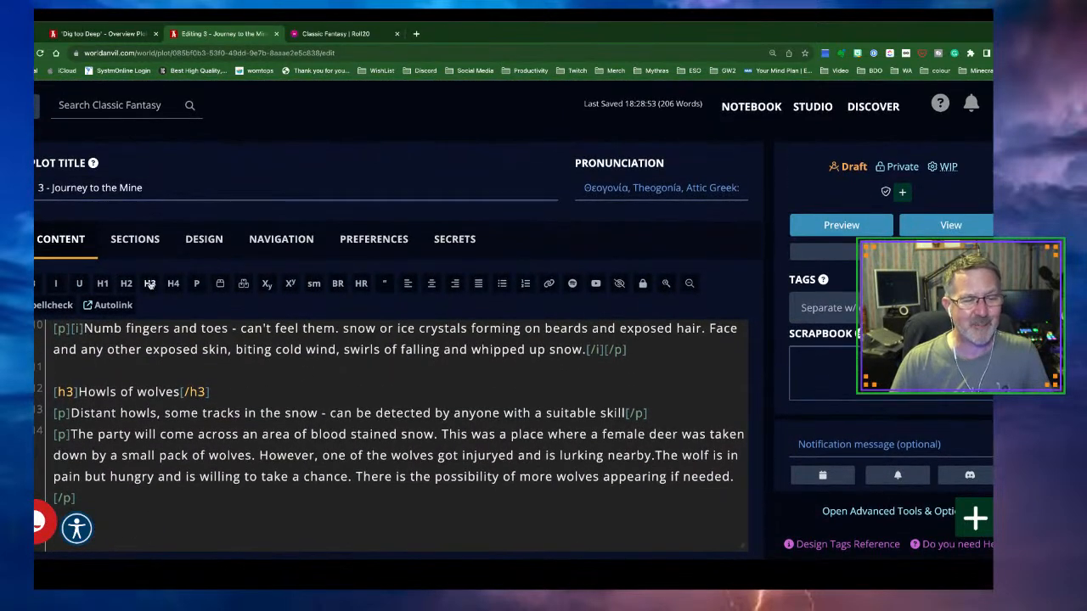
{"action": "left_click", "coordinate": [149, 284]}
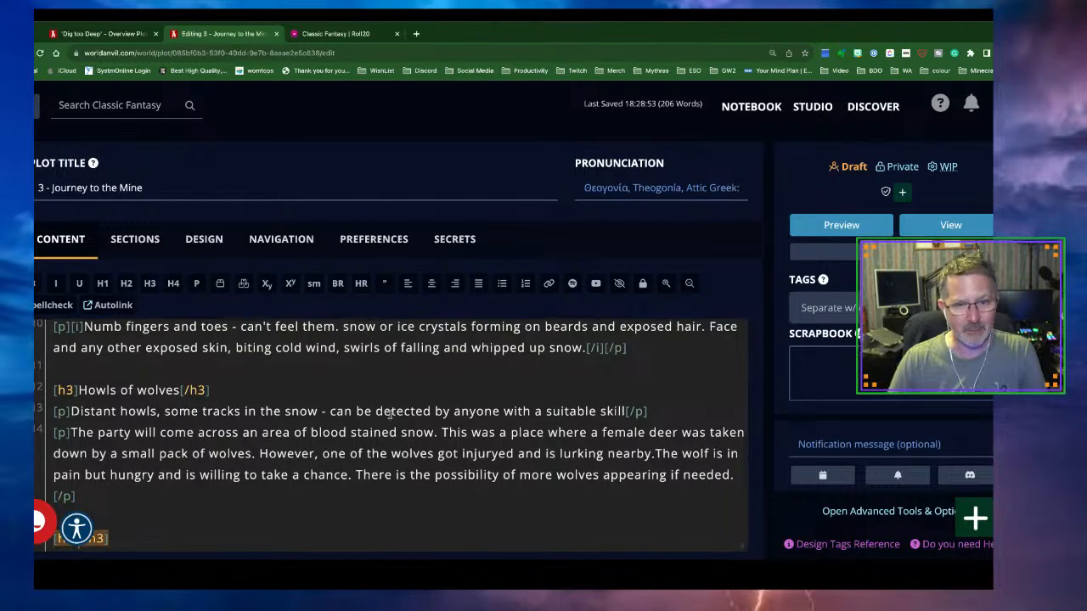
{"action": "scroll", "coordinate": [520, 399], "scroll_direction": "down", "scroll_amount": 3}
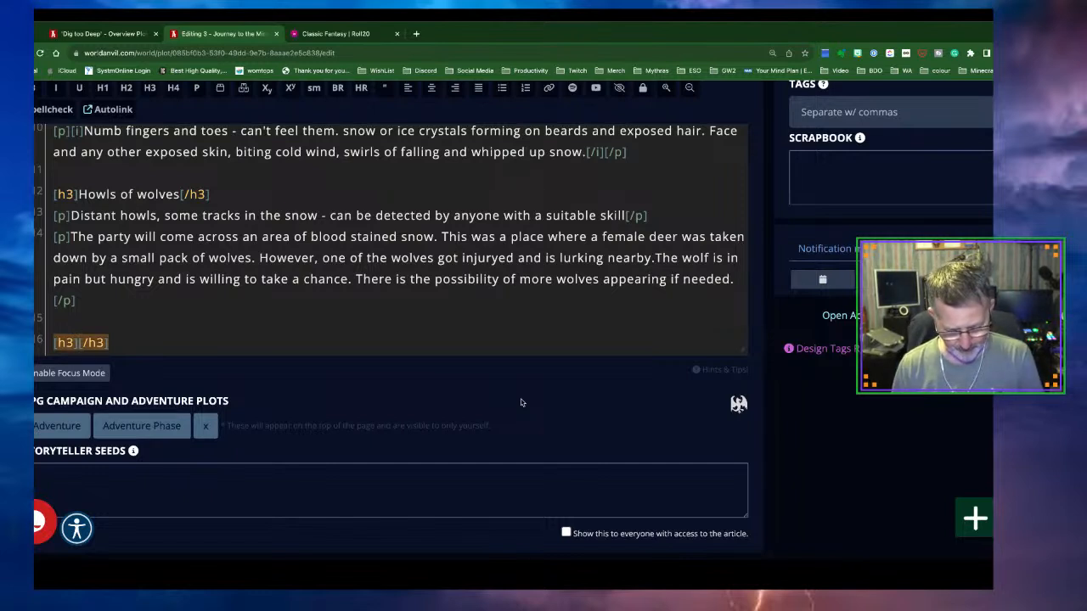
{"action": "type", "text": "Are we "}
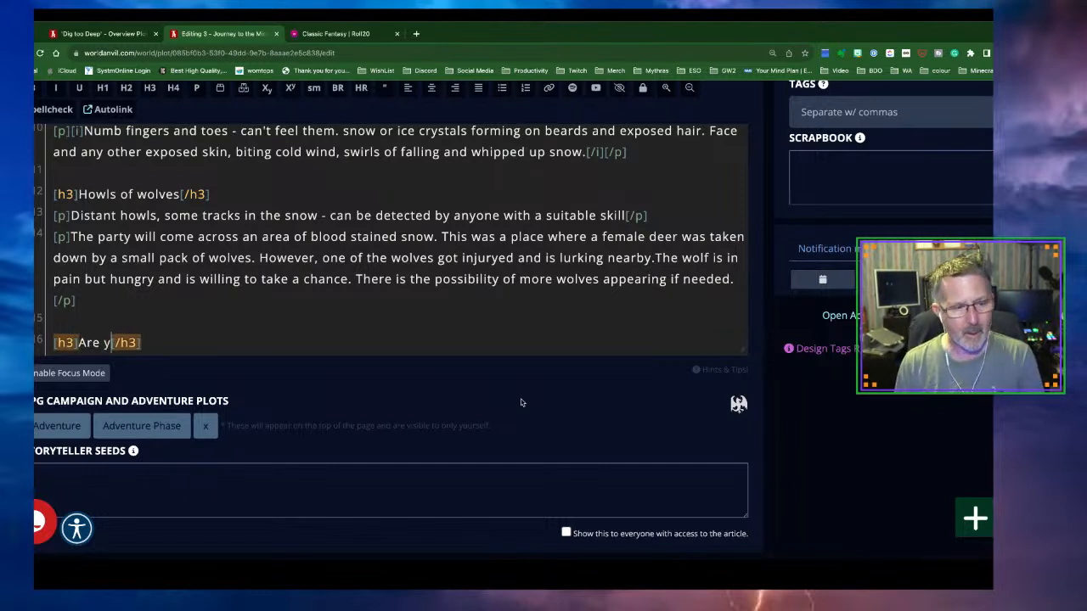
{"action": "type", "text": "being follo"}
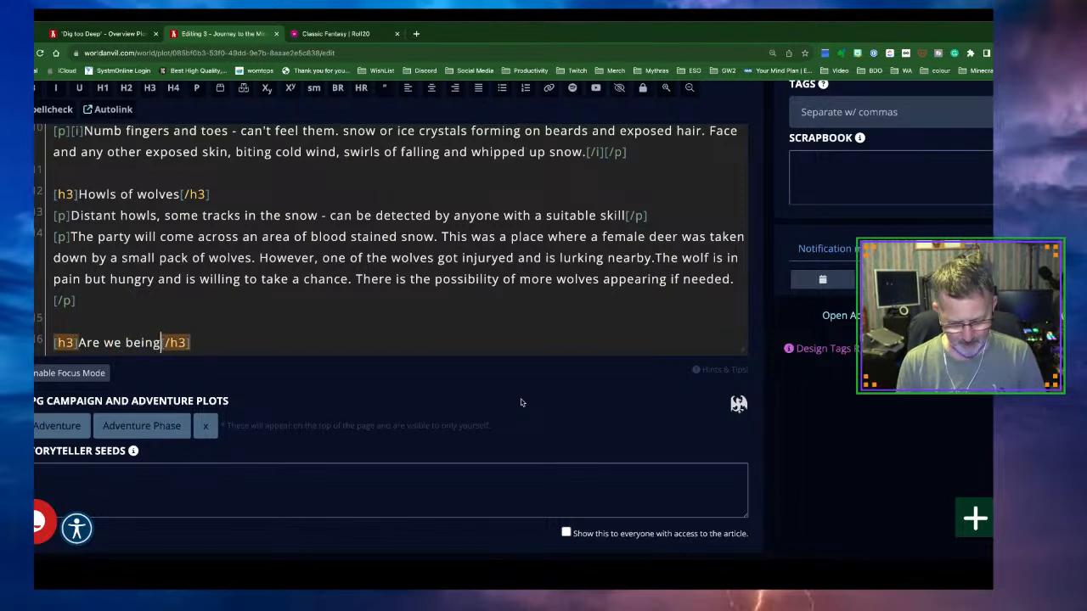
{"action": "type", "text": "wed"}
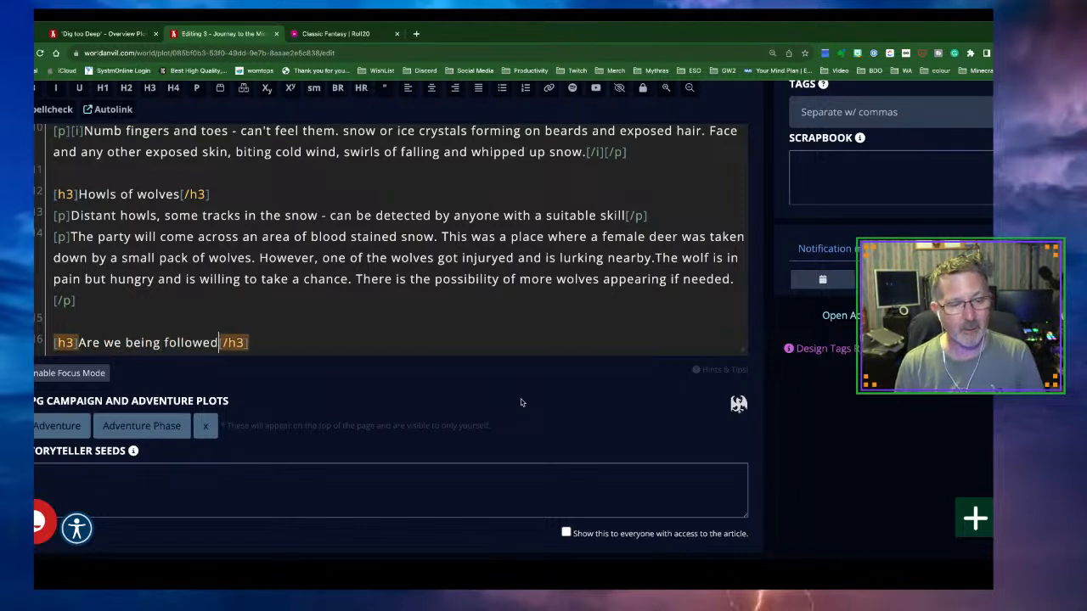
{"action": "type", "text": "?"}
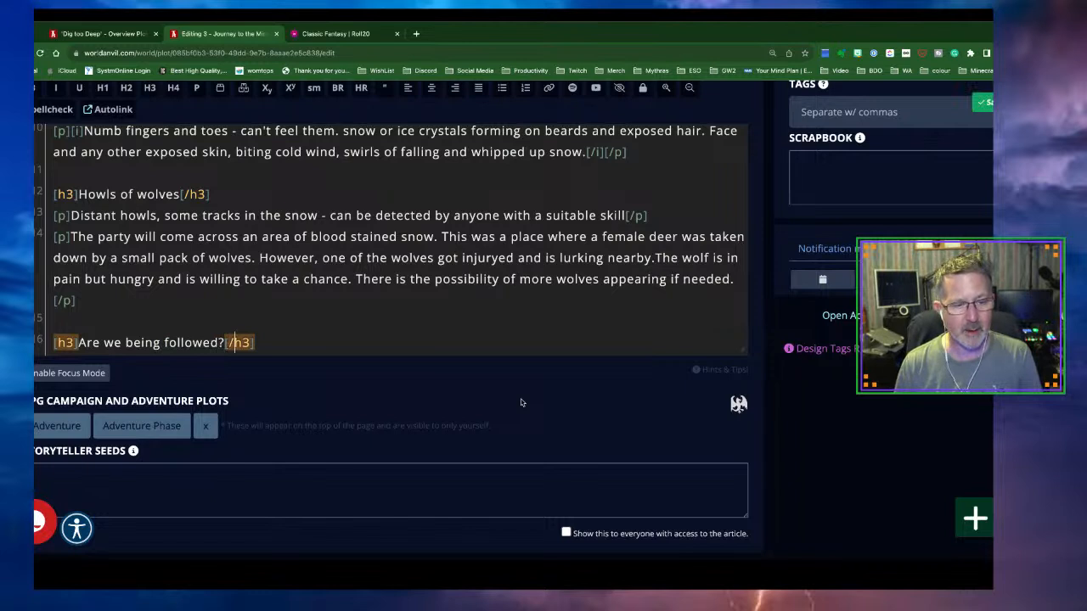
{"action": "key", "text": "End"}
{"action": "key", "text": "Return"}
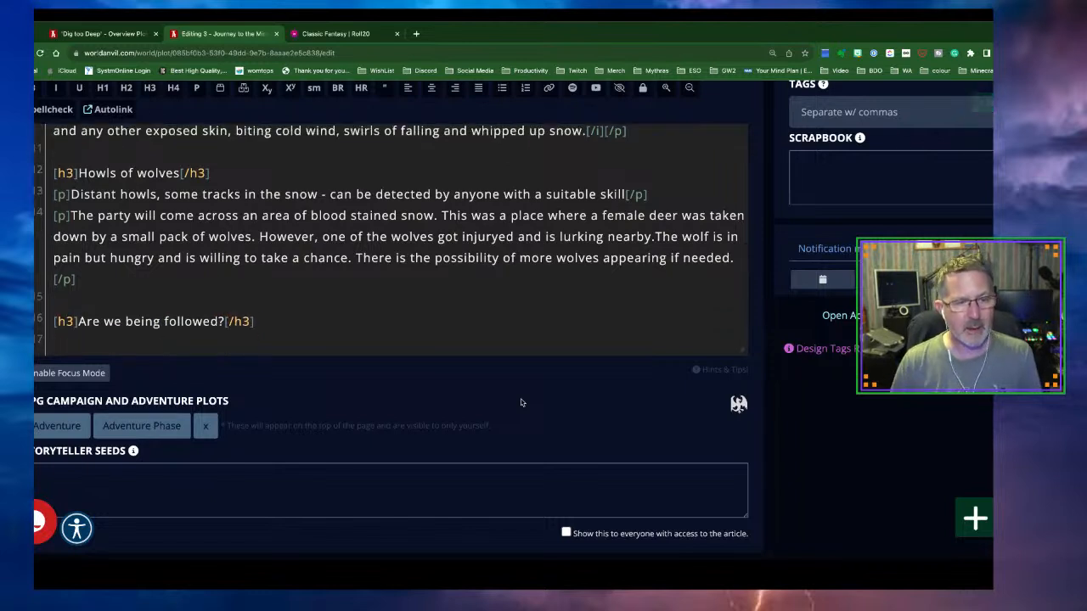
Start a paragraph: 'There will be a number of times, that PERCEPTION rolls will be asked for. The party'
{"action": "left_click", "coordinate": [196, 90]}
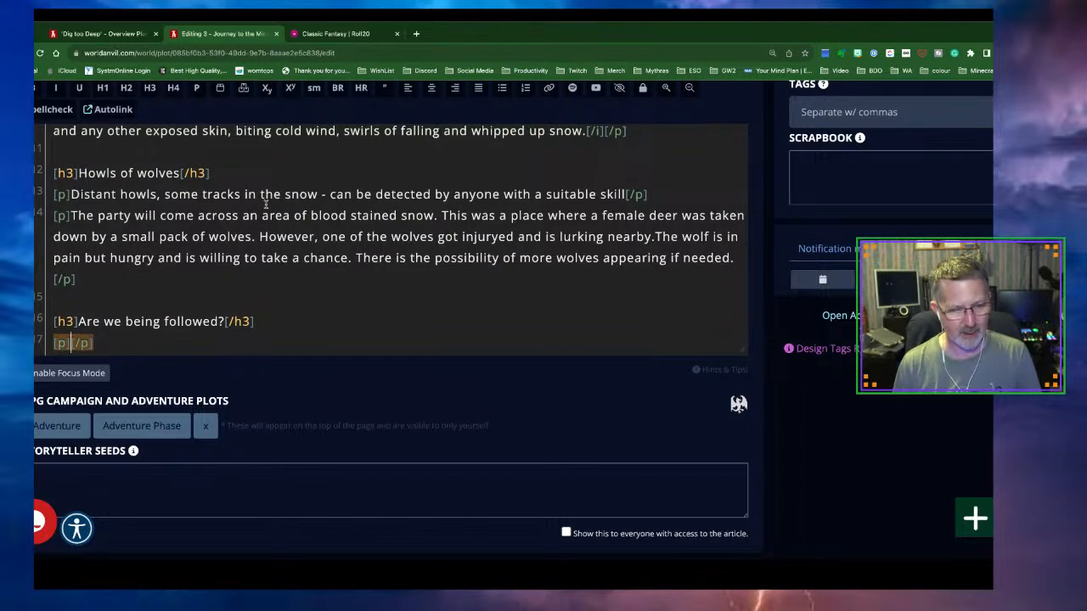
{"action": "type", "text": "There wio"}
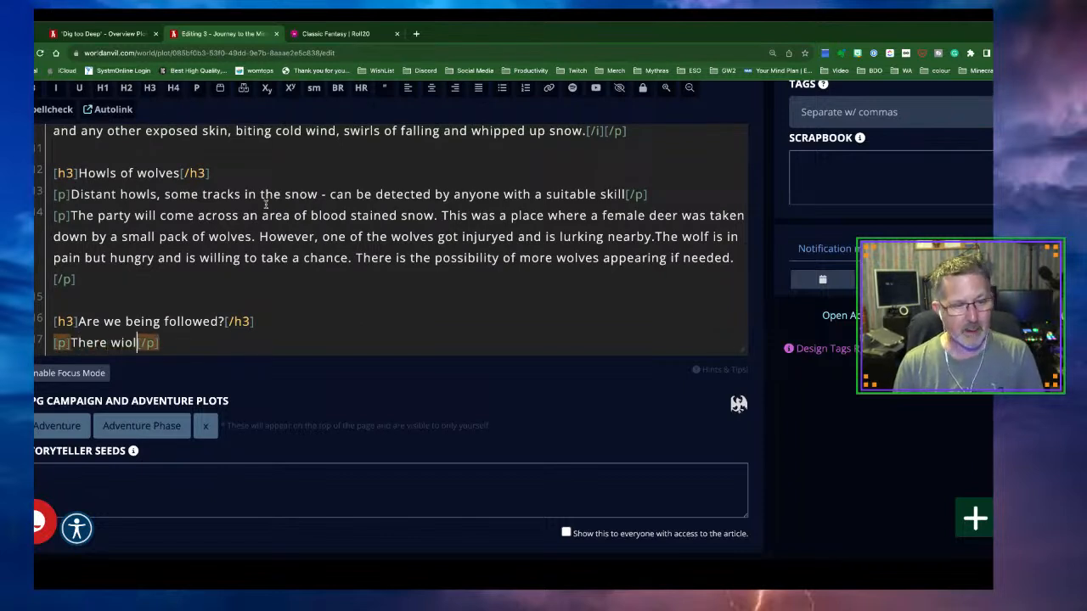
{"action": "key", "text": "BackSpace"}
{"action": "key", "text": "BackSpace"}
{"action": "type", "text": "ill be a "}
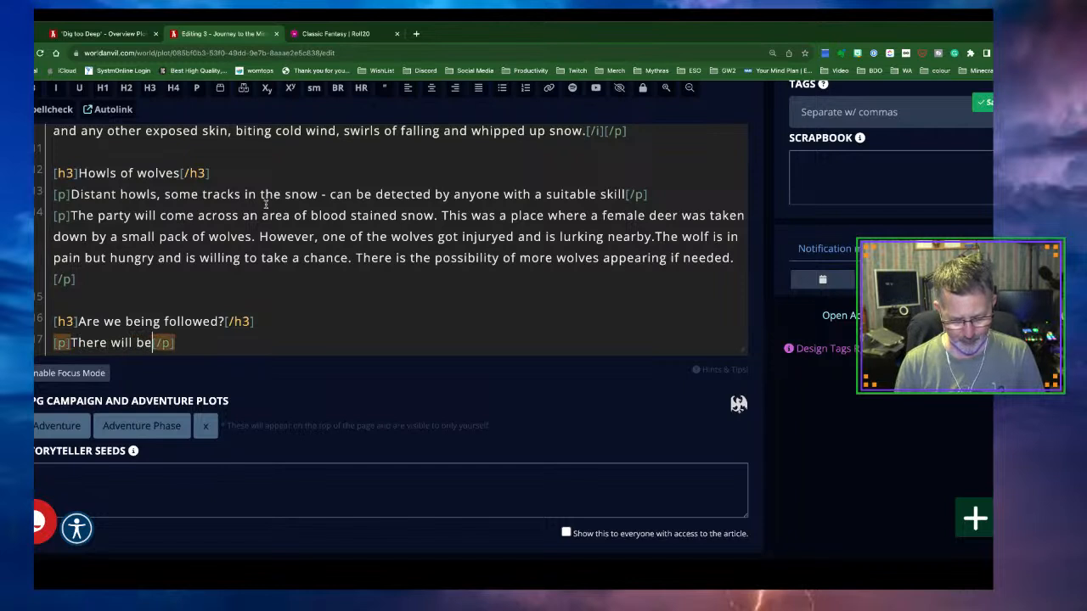
{"action": "type", "text": "number of tim"}
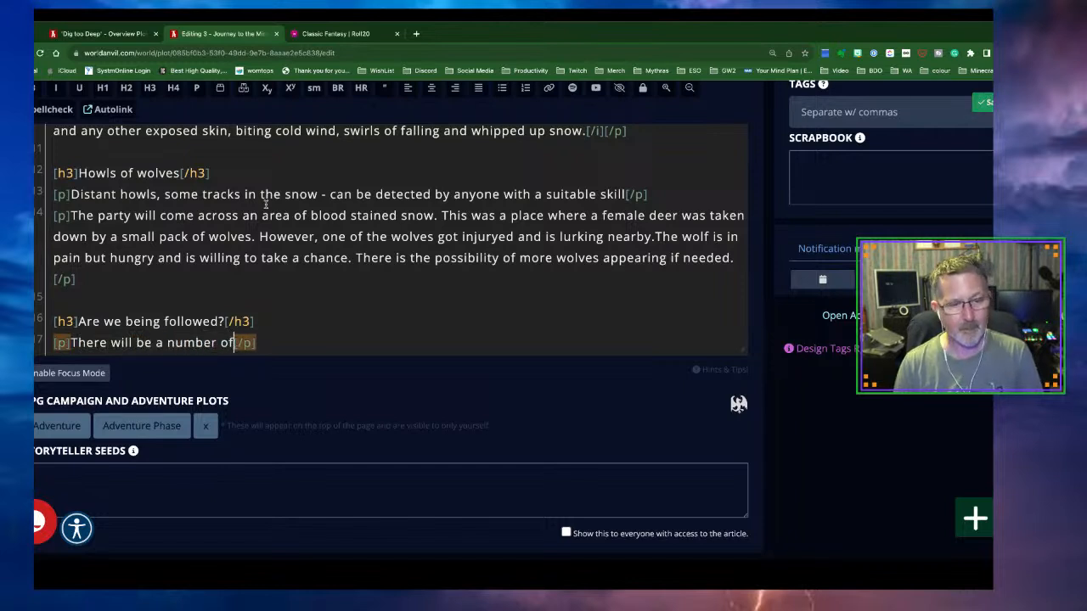
{"action": "type", "text": "es, that"}
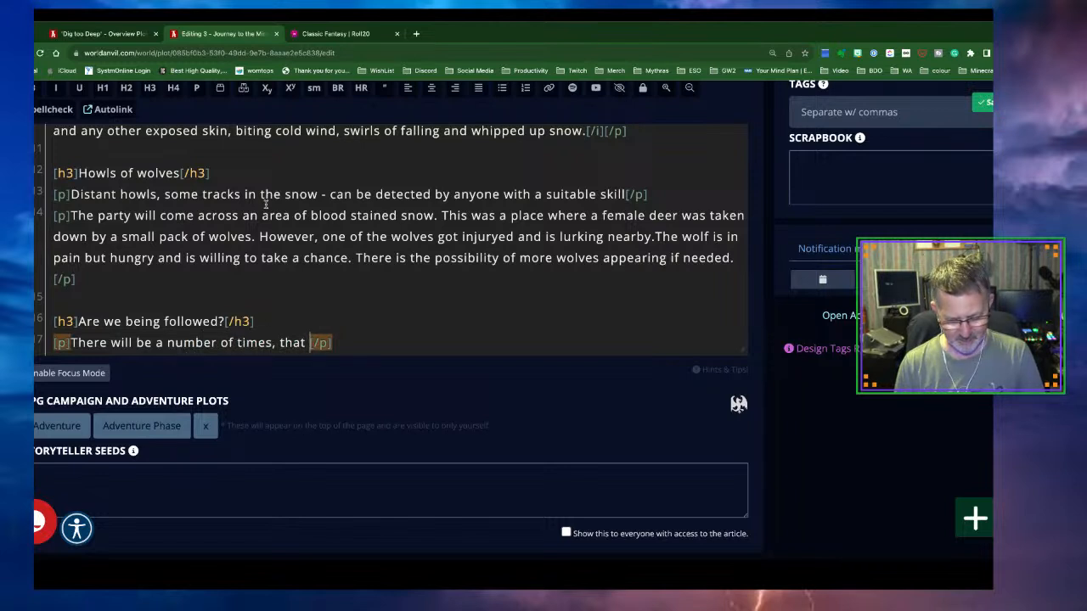
{"action": "type", "text": " PERCEPTIO"}
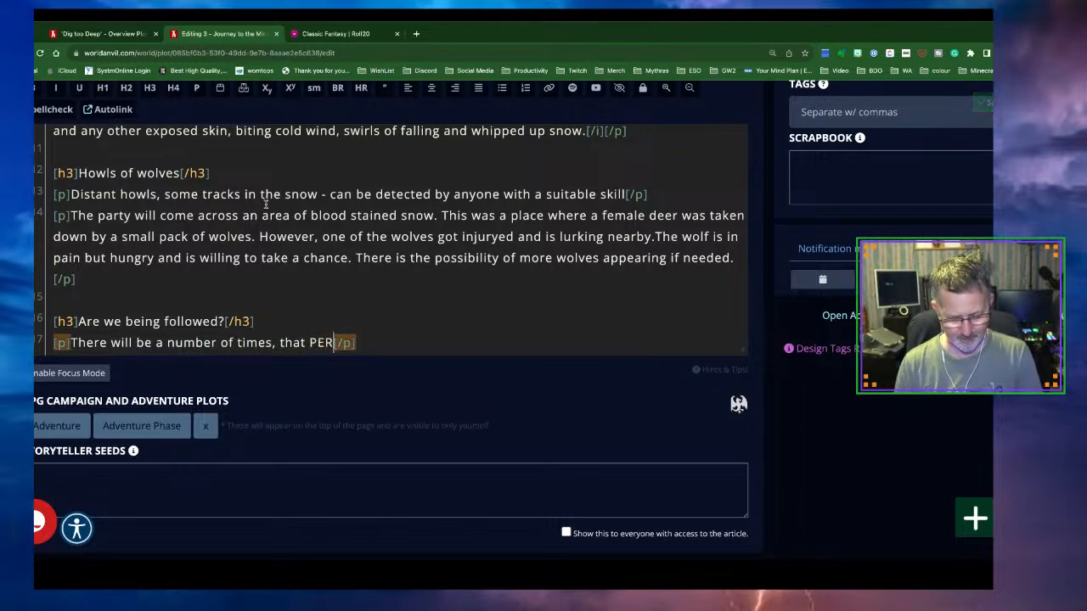
{"action": "type", "text": "N roll"}
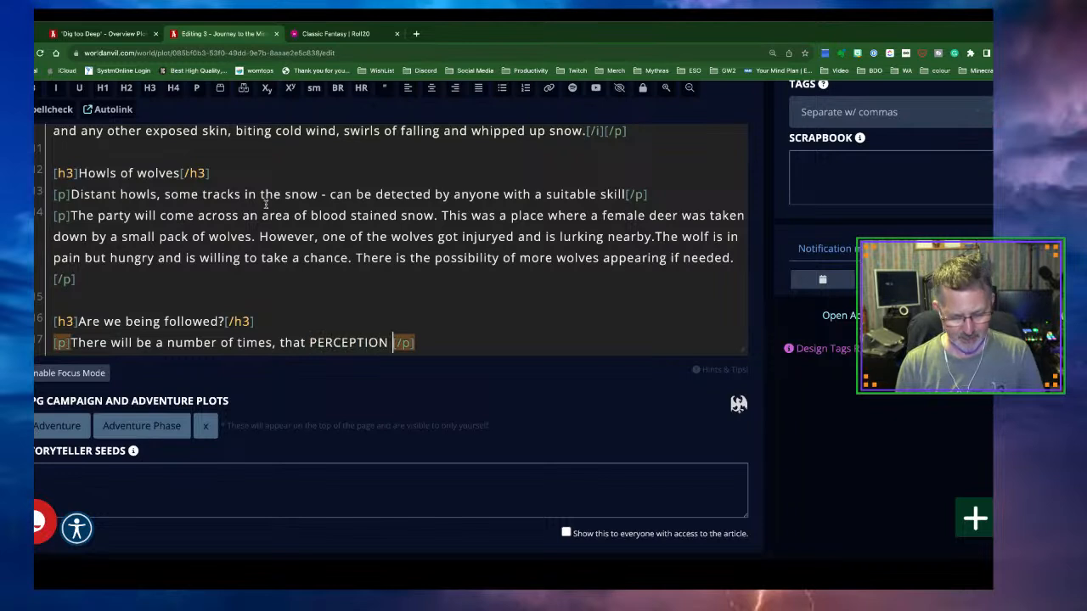
{"action": "type", "text": "s will "}
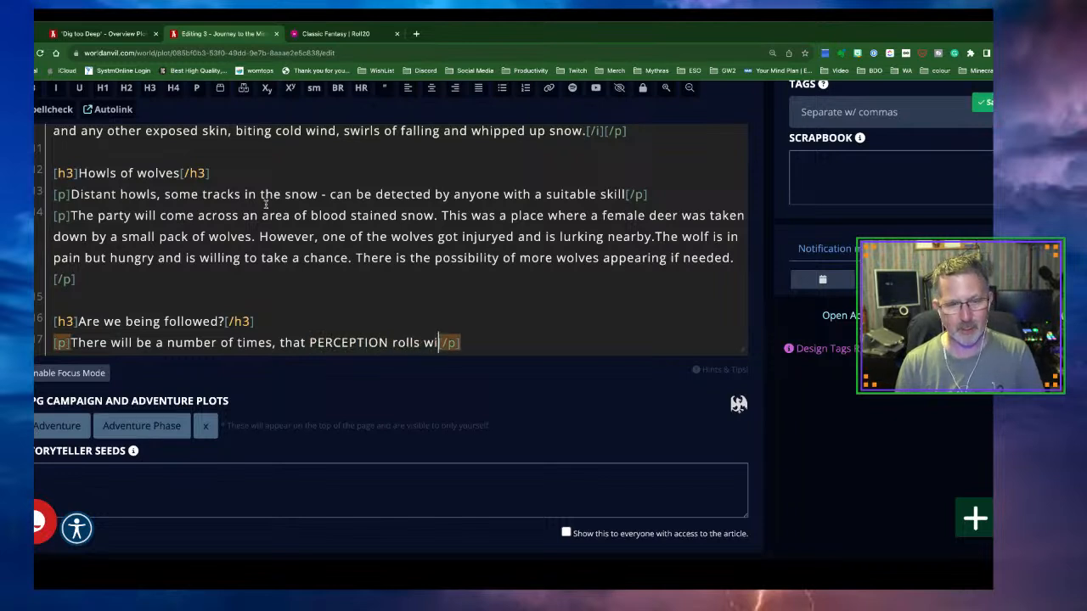
{"action": "type", "text": "be akse"}
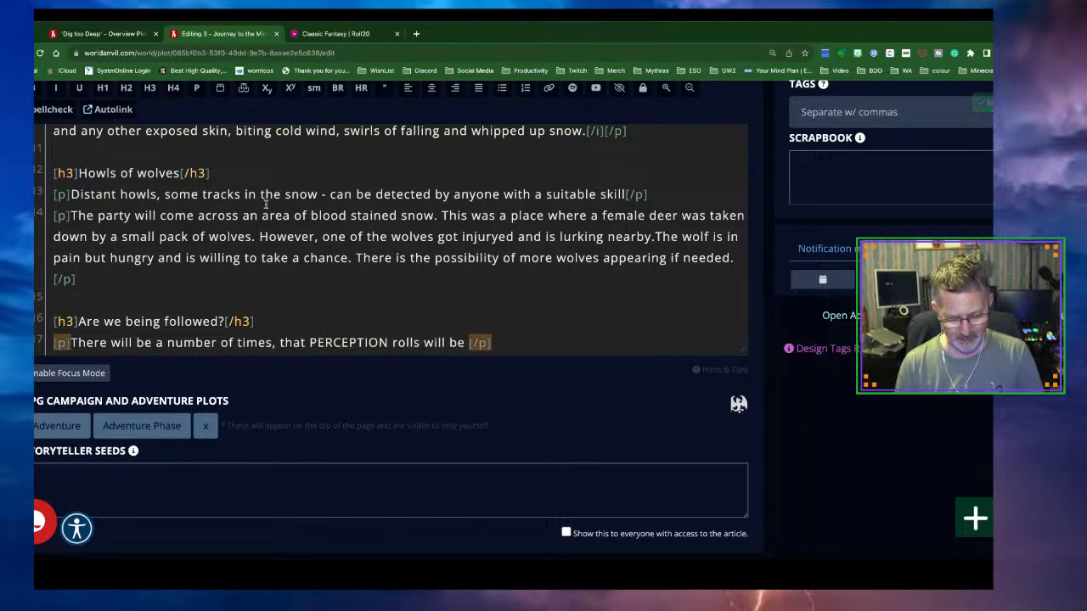
{"action": "key", "text": "BackSpace"}
{"action": "key", "text": "BackSpace"}
{"action": "key", "text": "BackSpace"}
{"action": "type", "text": "sked for. t"}
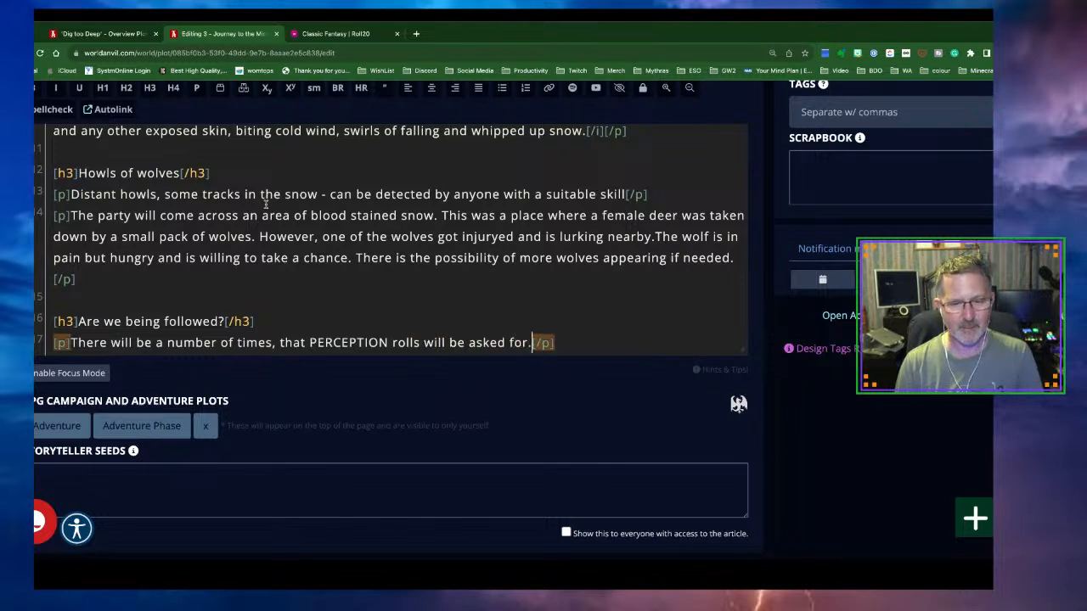
{"action": "type", "text": "he"}
{"action": "key", "text": "BackSpace"}
{"action": "key", "text": "BackSpace"}
{"action": "key", "text": "BackSpace"}
{"action": "type", "text": "the party"}
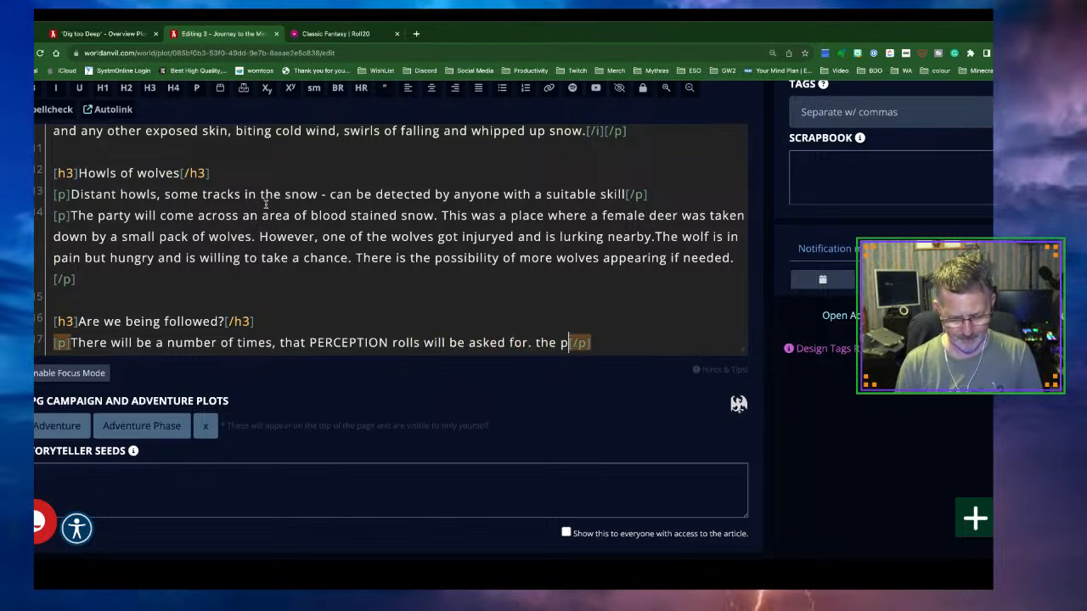
{"action": "key", "text": "BackSpace"}
{"action": "key", "text": "BackSpace"}
{"action": "key", "text": "BackSpace"}
{"action": "key", "text": "BackSpace"}
{"action": "key", "text": "BackSpace"}
{"action": "key", "text": "BackSpace"}
{"action": "key", "text": "BackSpace"}
{"action": "key", "text": "BackSpace"}
{"action": "key", "text": "BackSpace"}
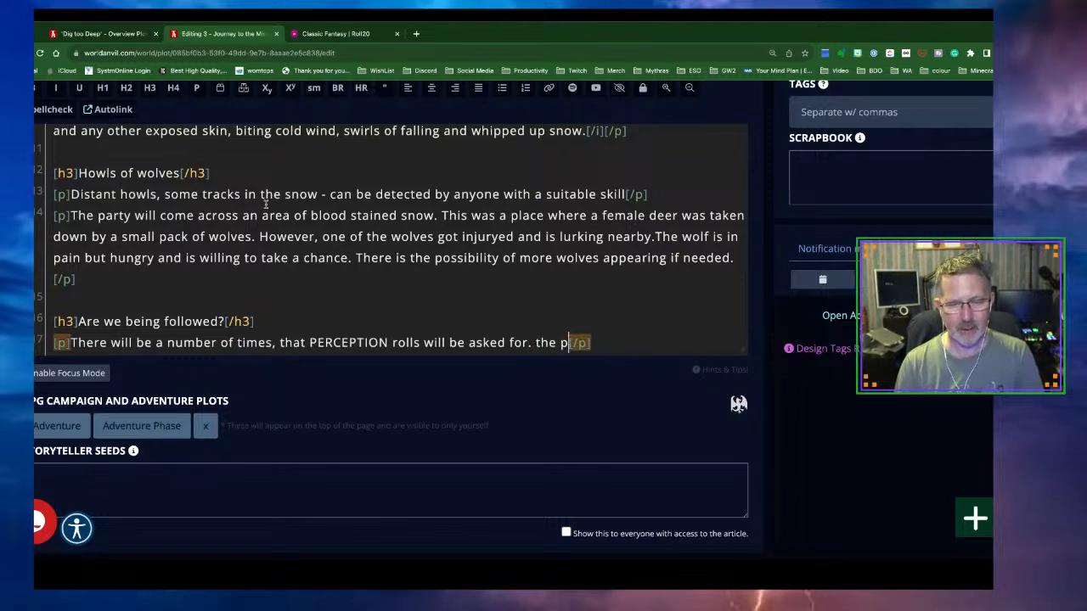
{"action": "key", "text": "BackSpace"}
{"action": "type", "text": "The pa"}
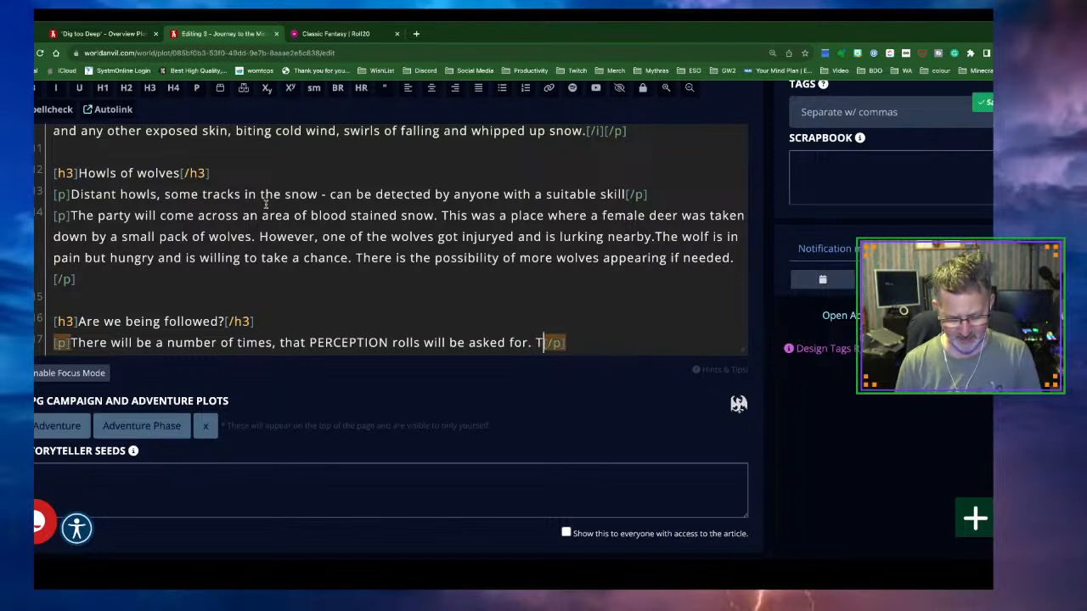
{"action": "type", "text": "rty"}
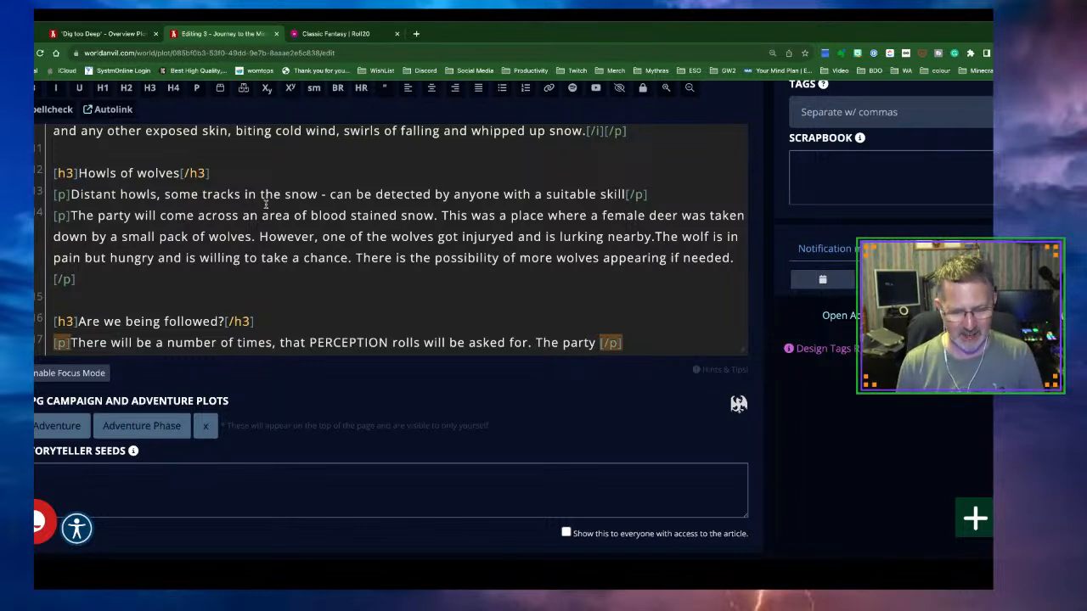
Continue with the party sensing being watched, movement in the dark forest in their peripheral vision
{"action": "type", "text": "will gai"}
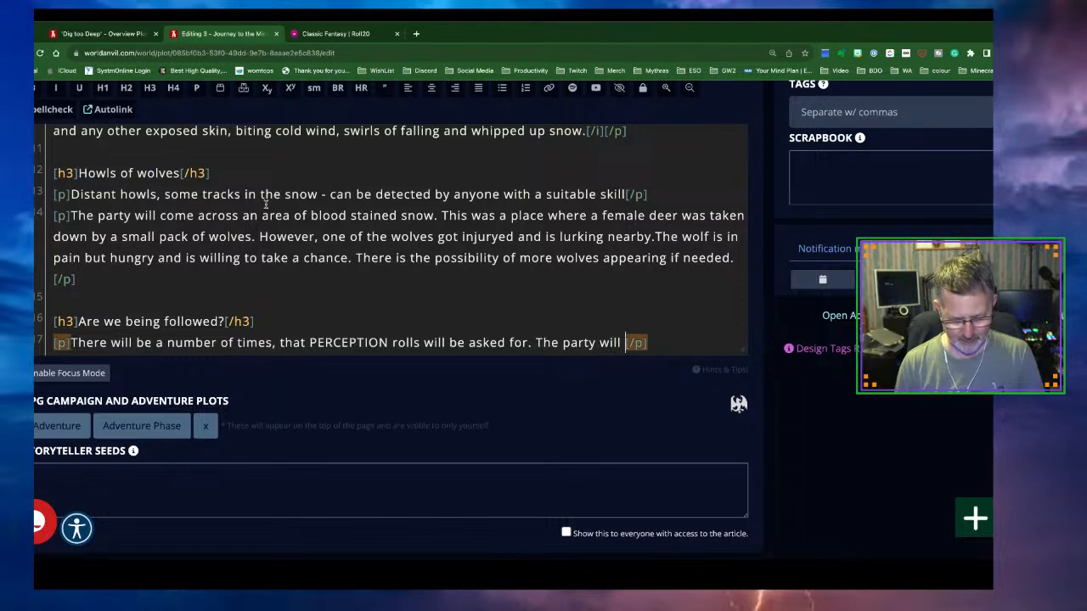
{"action": "type", "text": "n a sense t"}
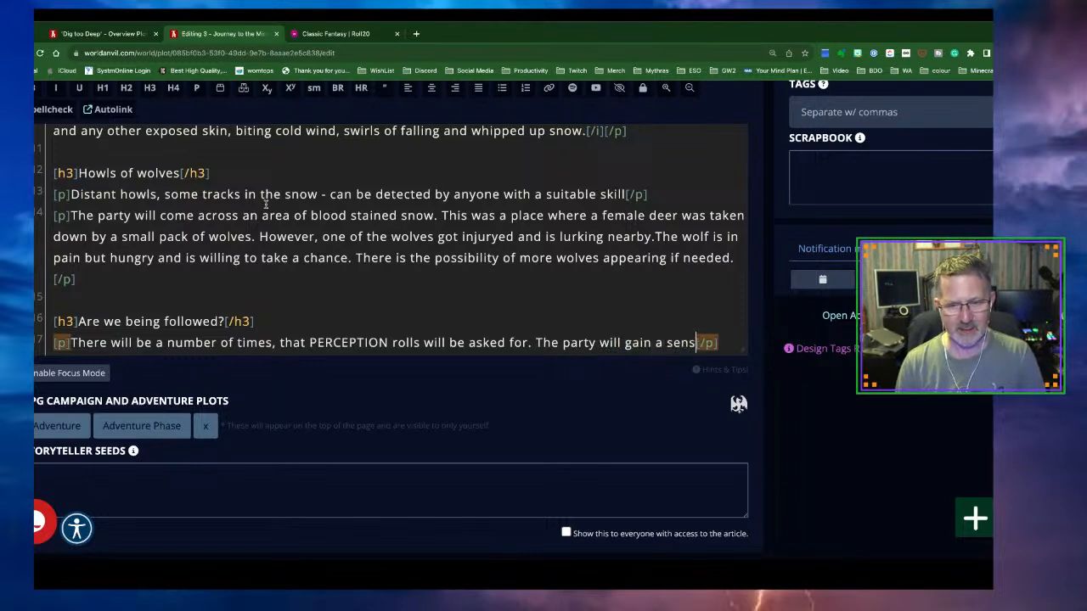
{"action": "type", "text": "hat they are b"}
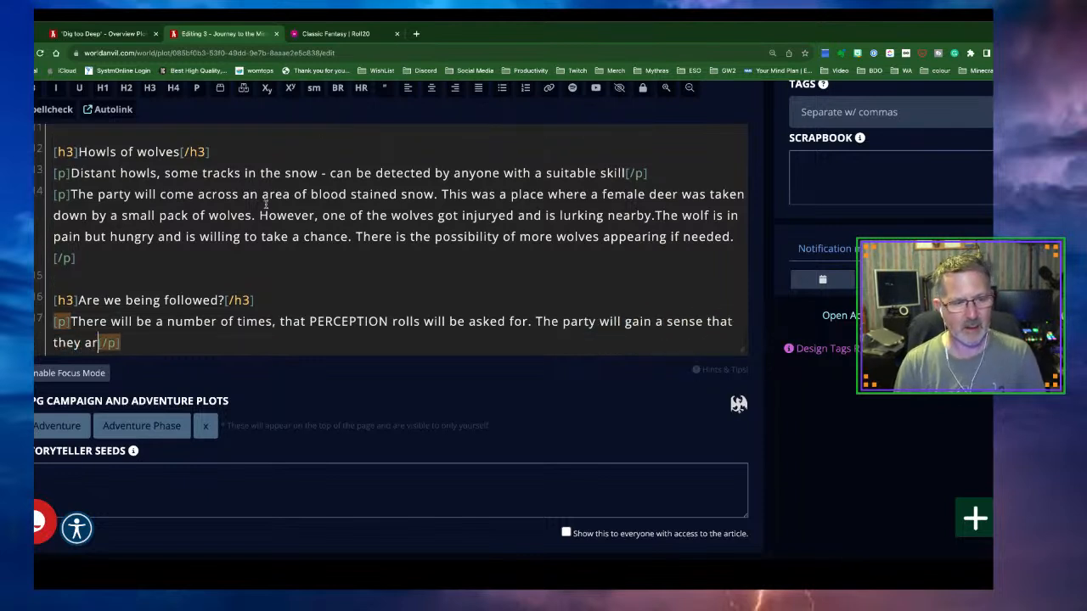
{"action": "type", "text": "eing watc"}
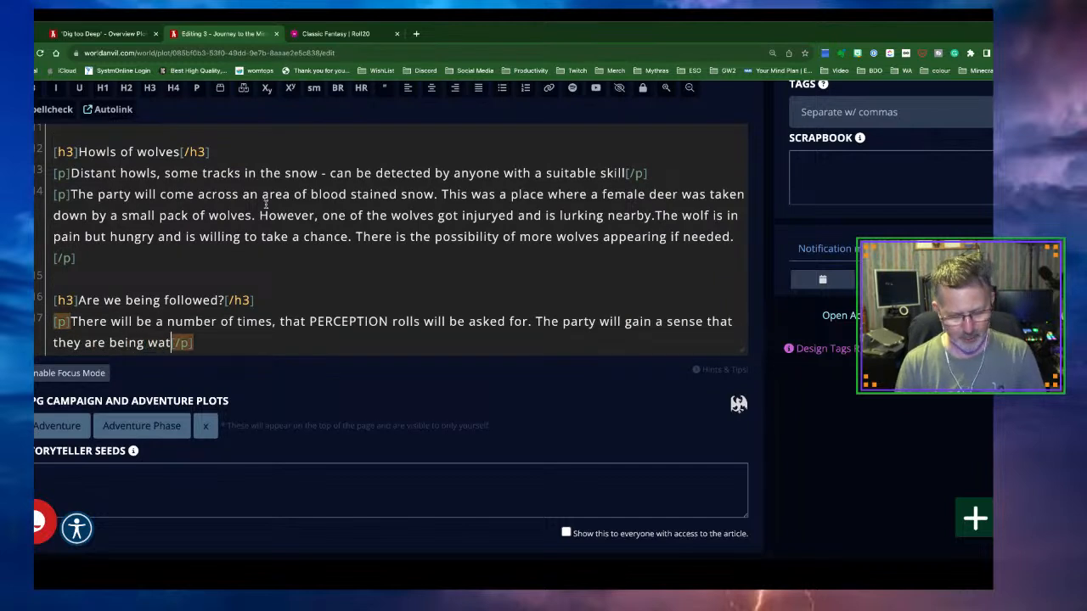
{"action": "type", "text": "hed or foll"}
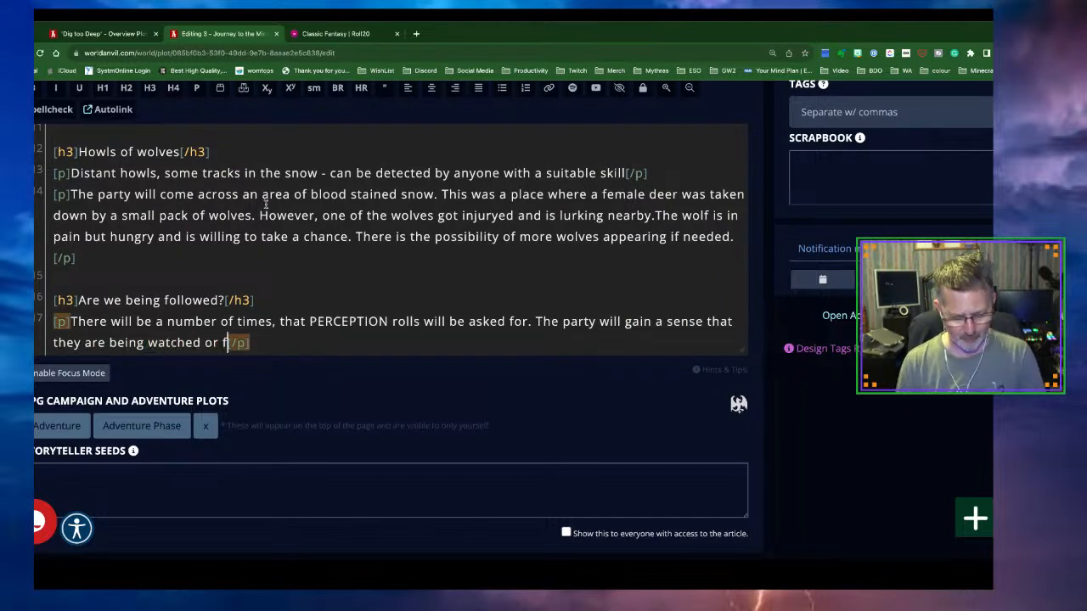
{"action": "type", "text": "owed. Thi"}
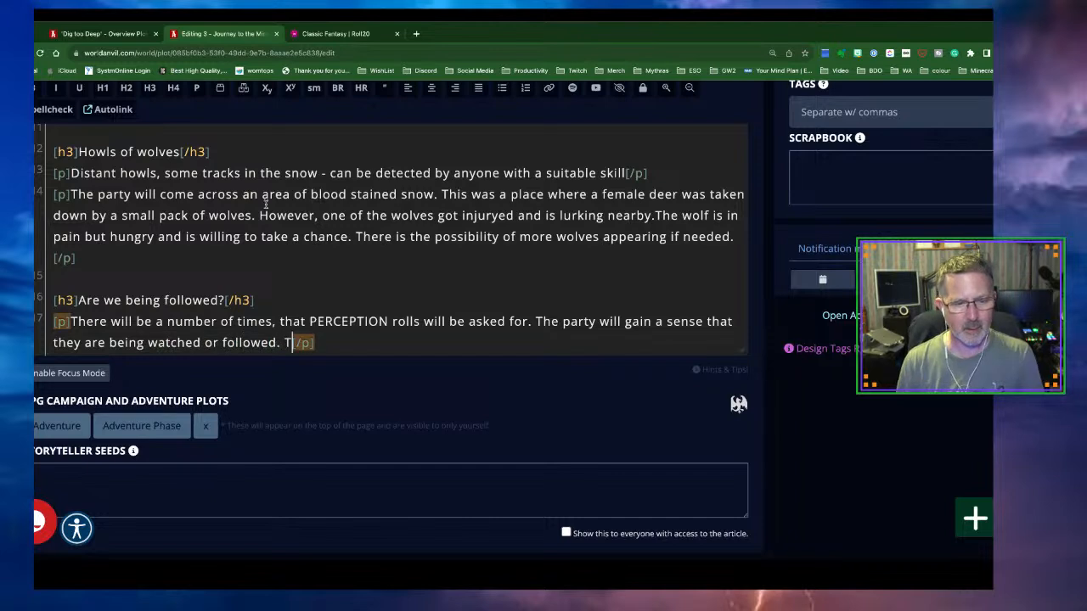
{"action": "type", "text": "s will includ"}
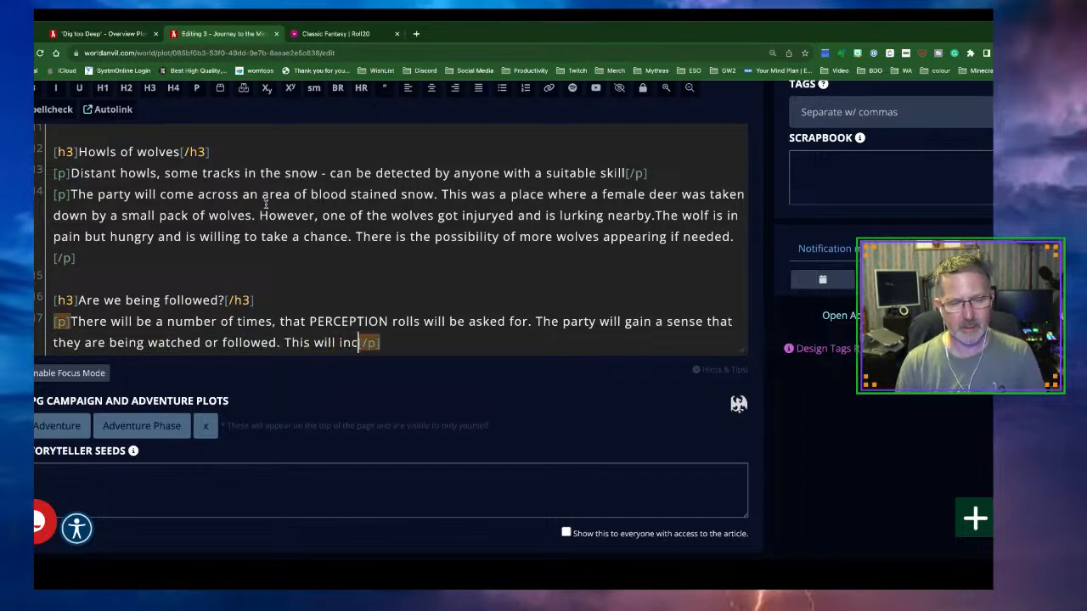
{"action": "type", "text": "e possible "}
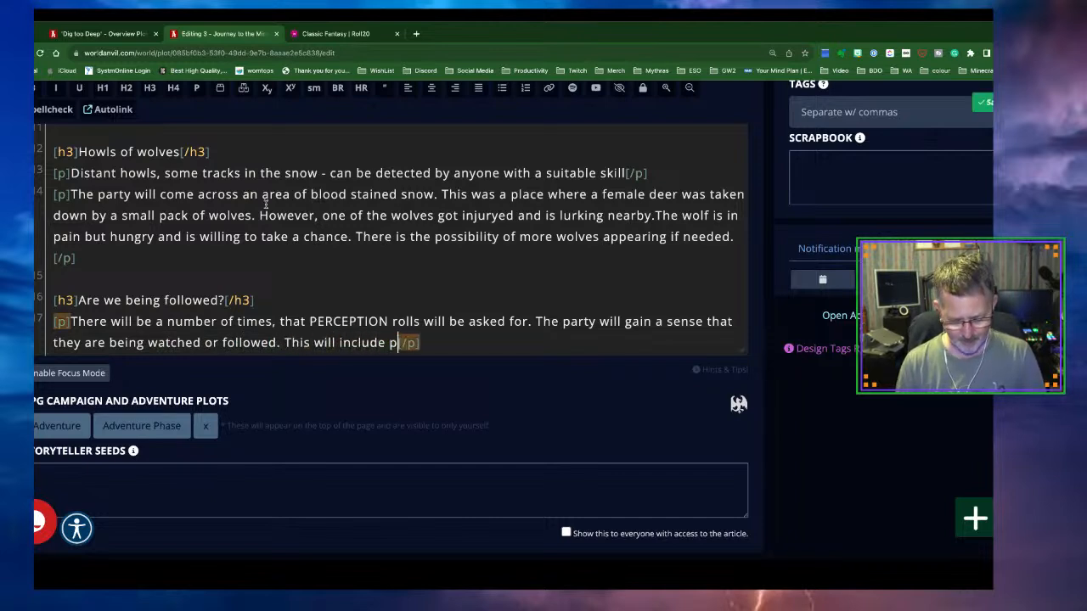
{"action": "type", "text": "movement i"}
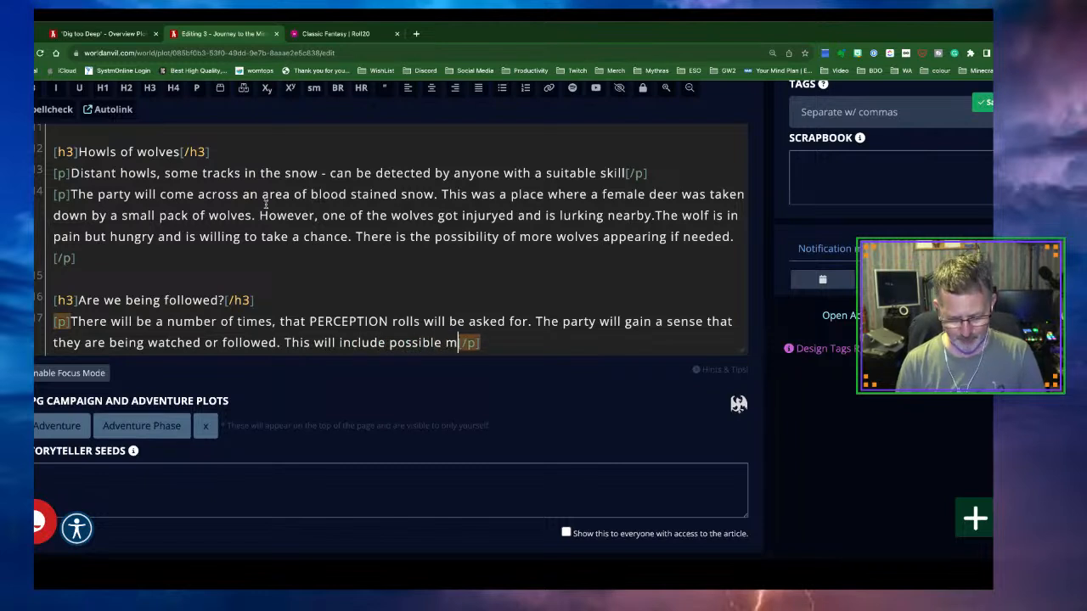
{"action": "type", "text": "n the d"}
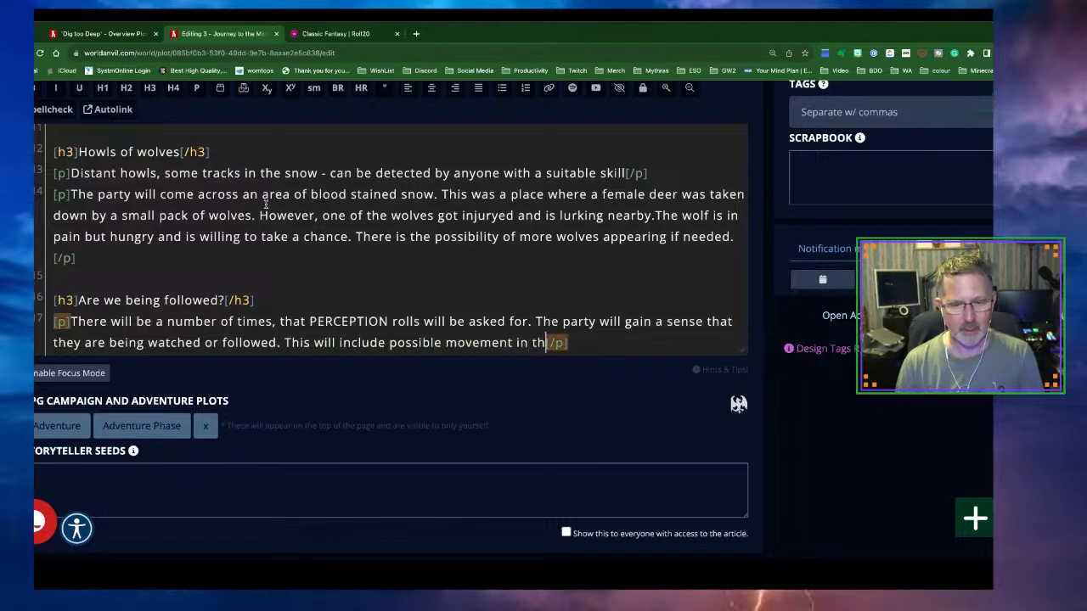
{"action": "key", "text": "BackSpace"}
{"action": "type", "text": "dark fo"}
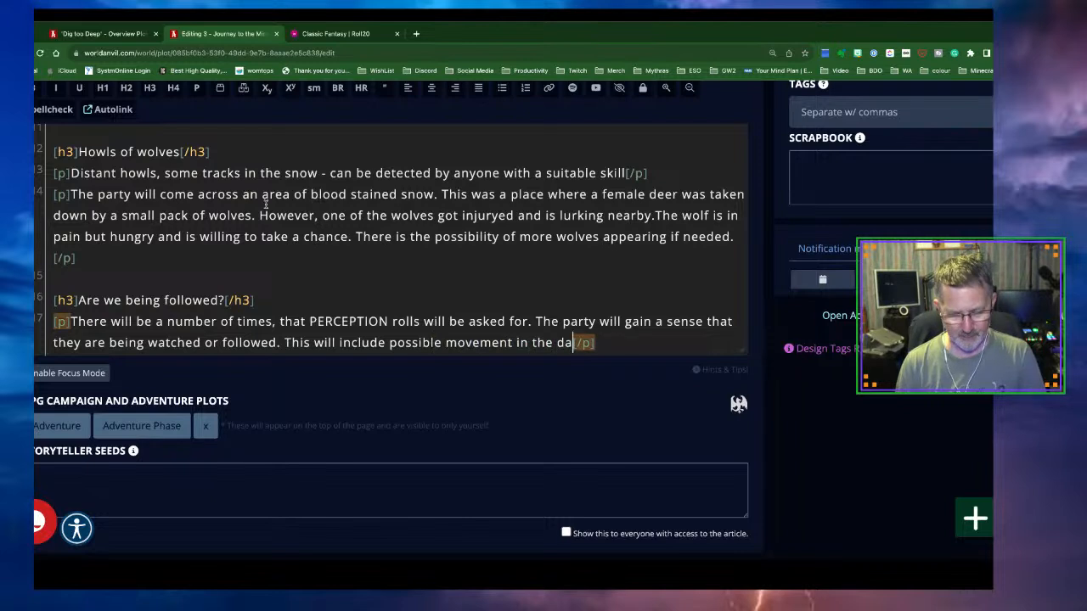
{"action": "type", "text": "rest "}
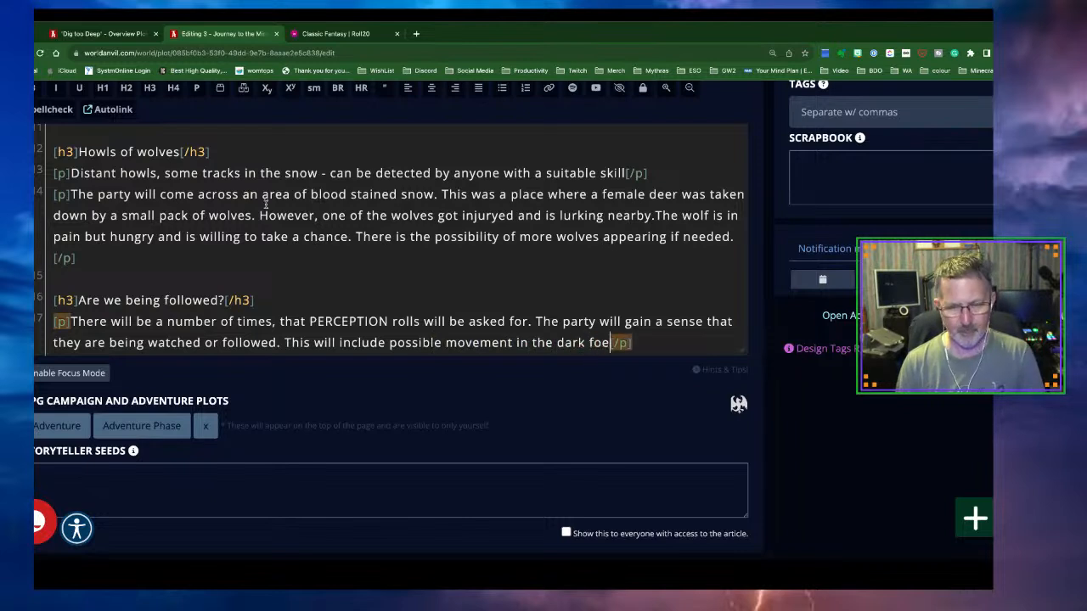
{"action": "type", "text": "alwats"}
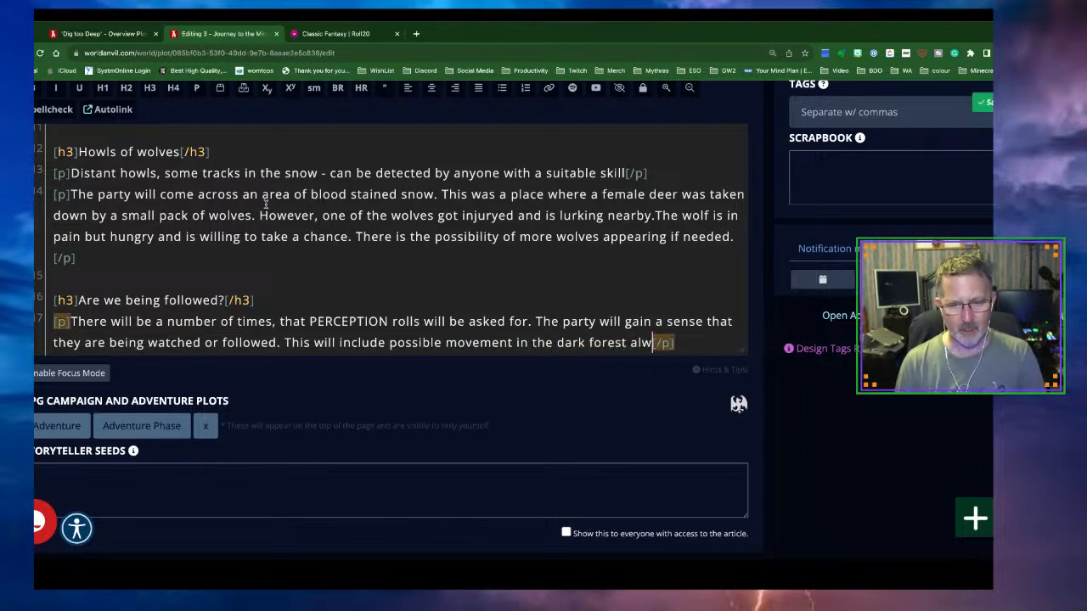
{"action": "type", "text": " o"}
{"action": "key", "text": "BackSpace"}
{"action": "key", "text": "BackSpace"}
{"action": "key", "text": "BackSpace"}
{"action": "key", "text": "BackSpace"}
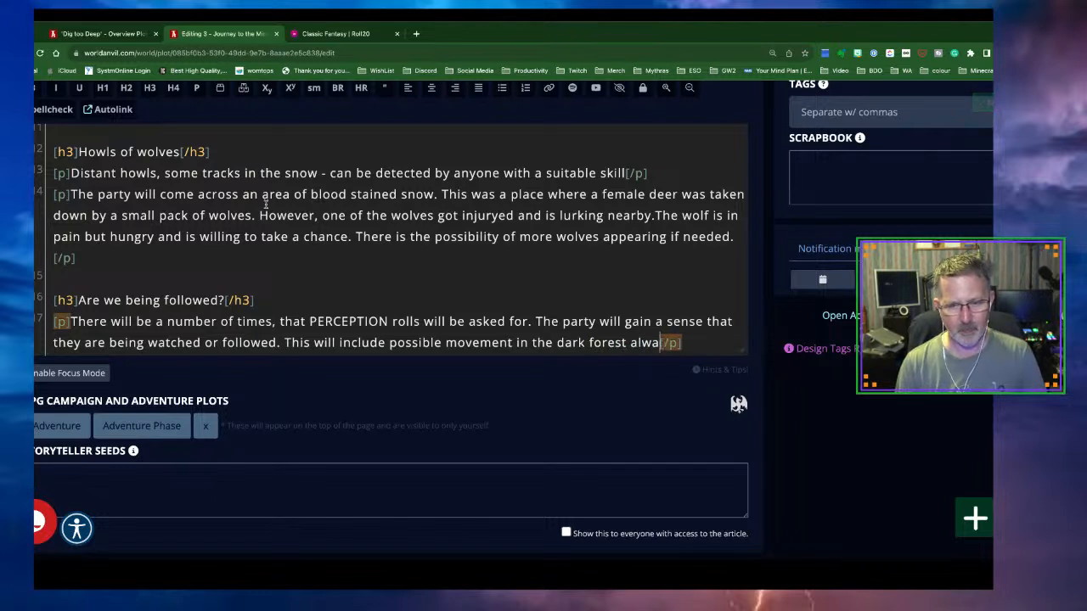
{"action": "type", "text": "y"}
{"action": "type", "text": "s happening"}
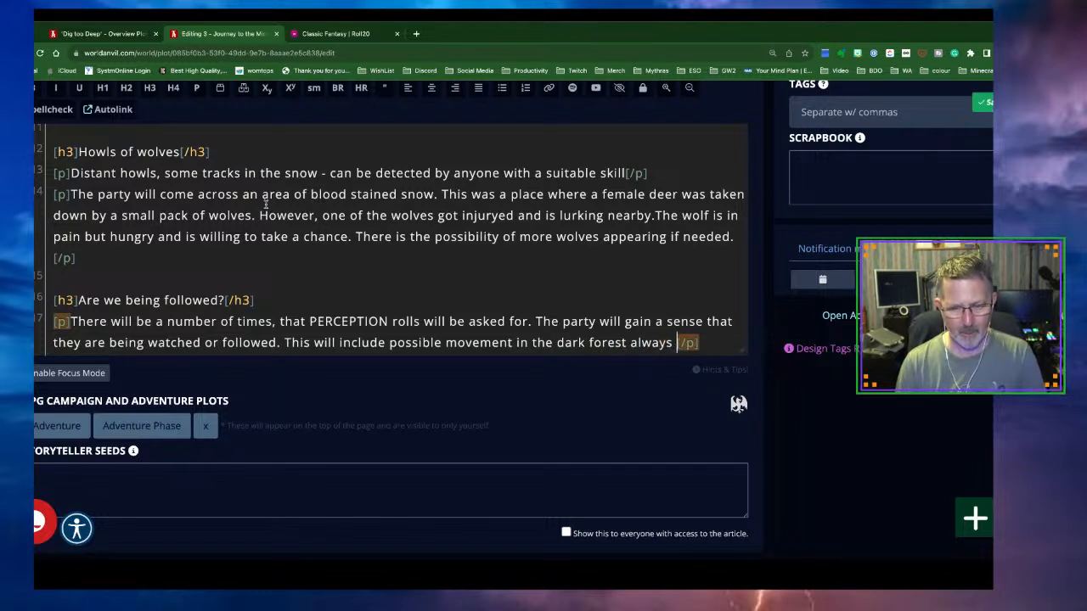
{"action": "type", "text": " the"}
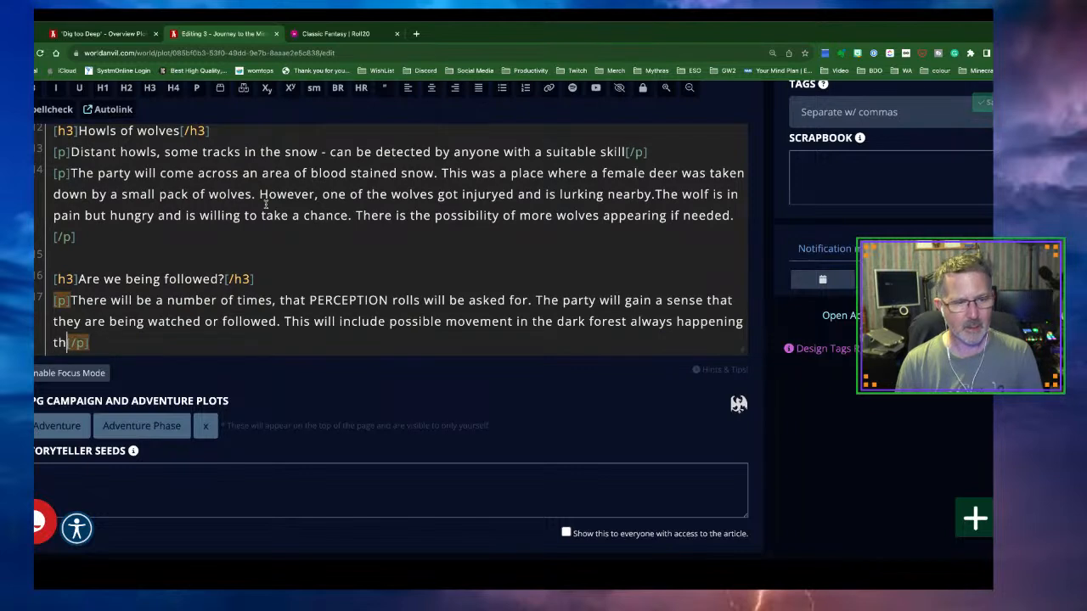
{"action": "key", "text": "BackSpace"}
{"action": "key", "text": "BackSpace"}
{"action": "key", "text": "BackSpace"}
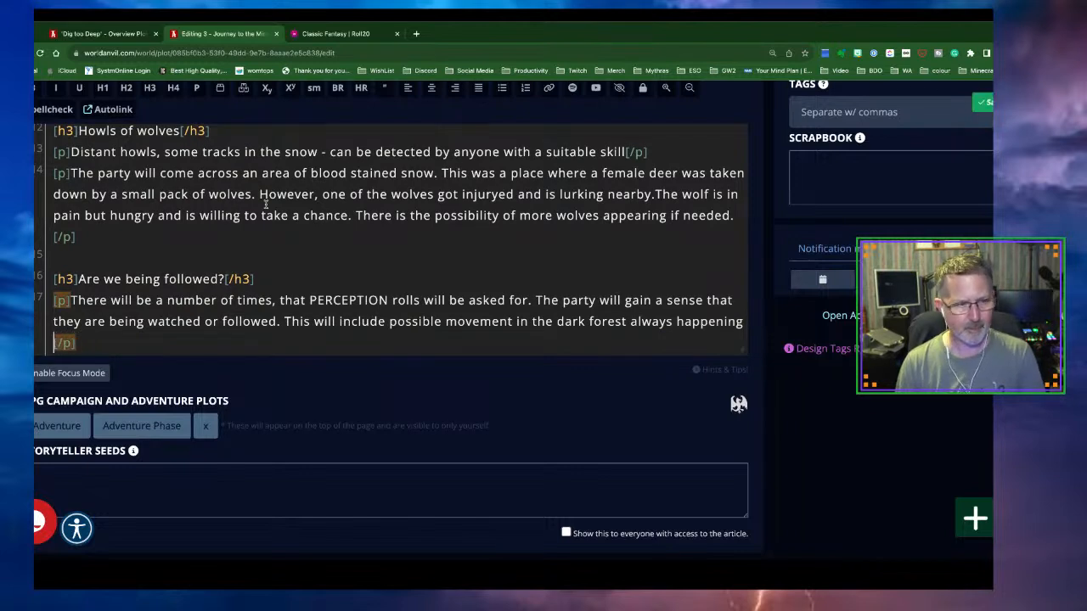
{"action": "type", "text": "in their "}
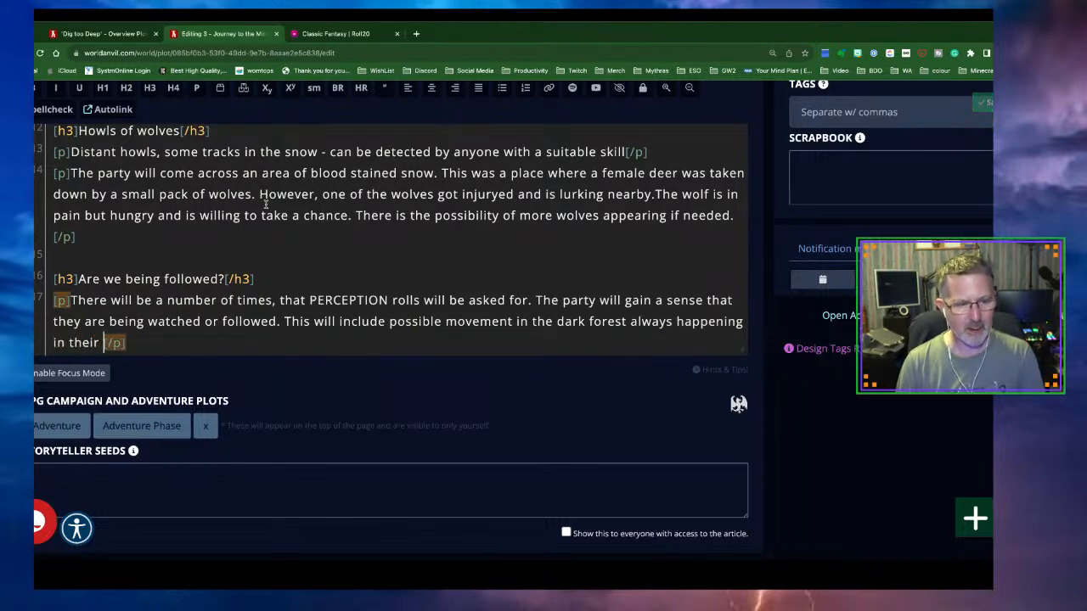
{"action": "type", "text": "periph"}
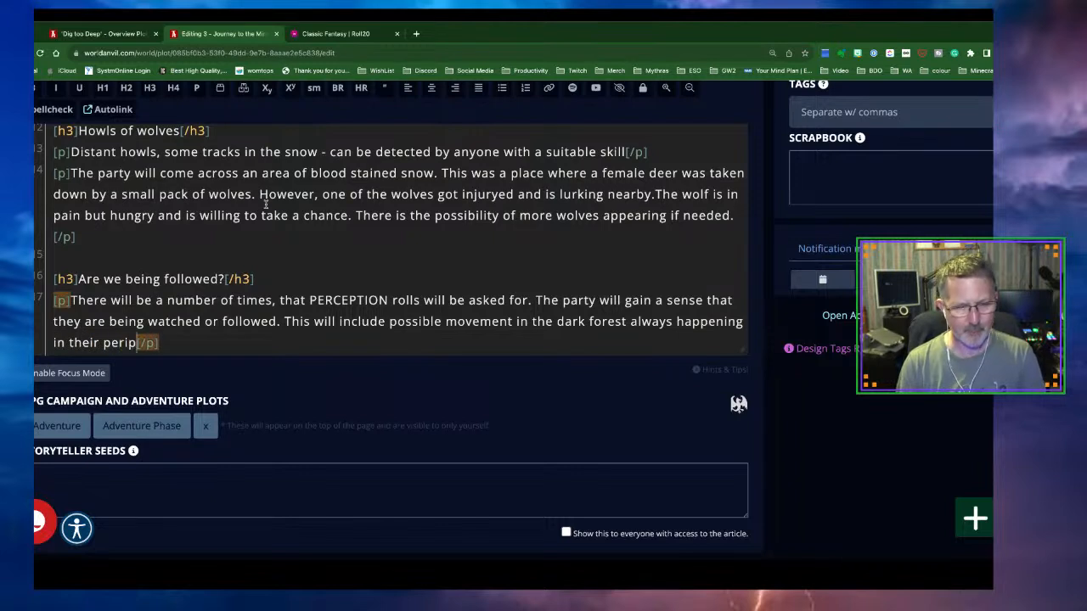
{"action": "type", "text": "eral vision"}
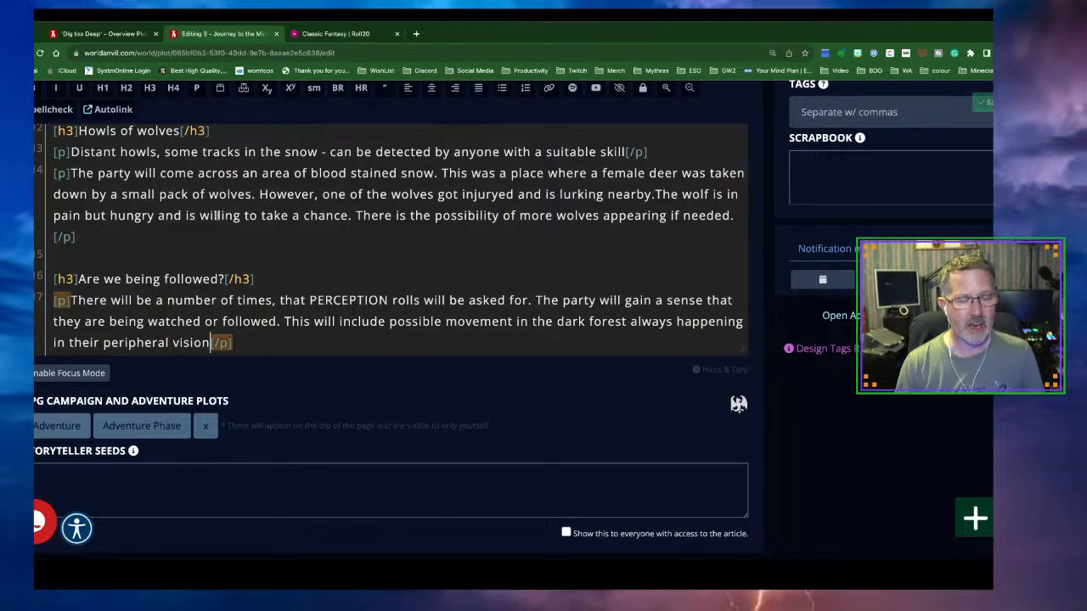
Insert an empty italic paragraph ([p][i]) on a new line below the previous paragraph
{"action": "left_click", "coordinate": [252, 342]}
{"action": "key", "text": "Return"}
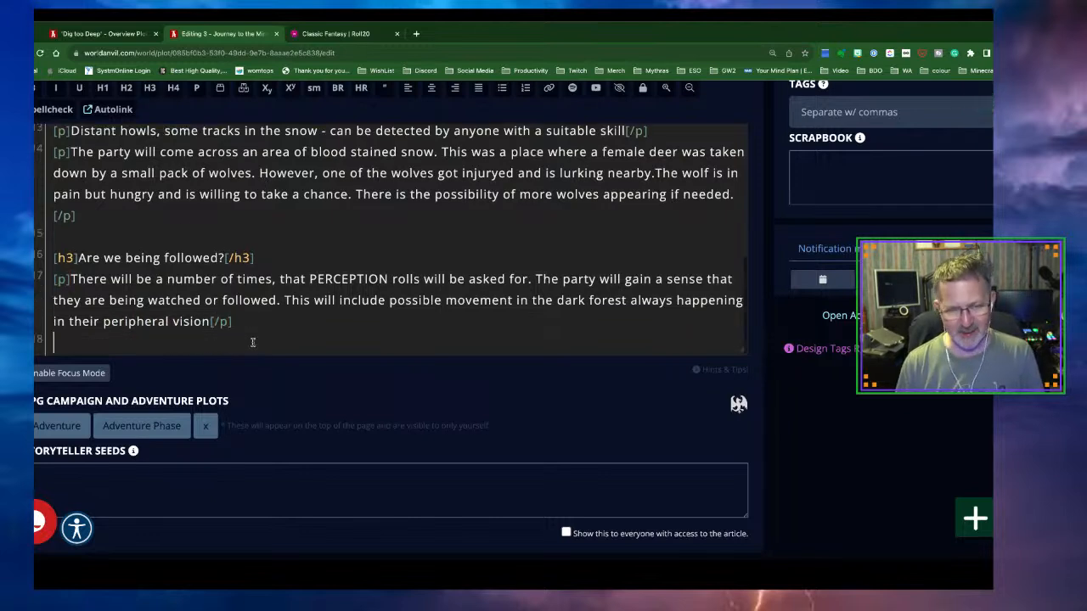
{"action": "left_click", "coordinate": [56, 87]}
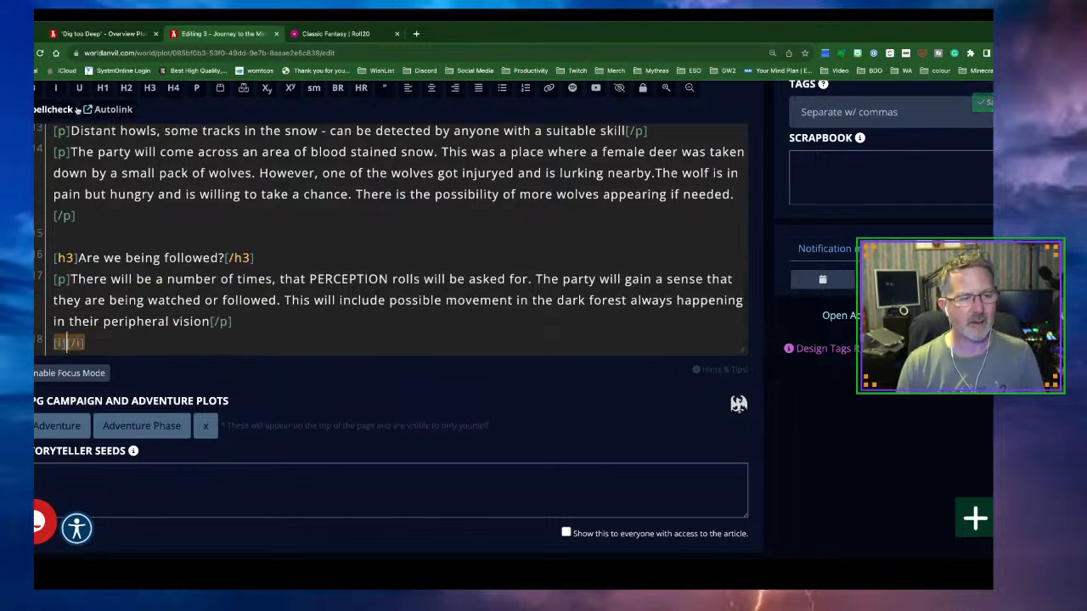
{"action": "left_click_drag", "start_coordinate": [92, 345], "coordinate": [47, 344]}
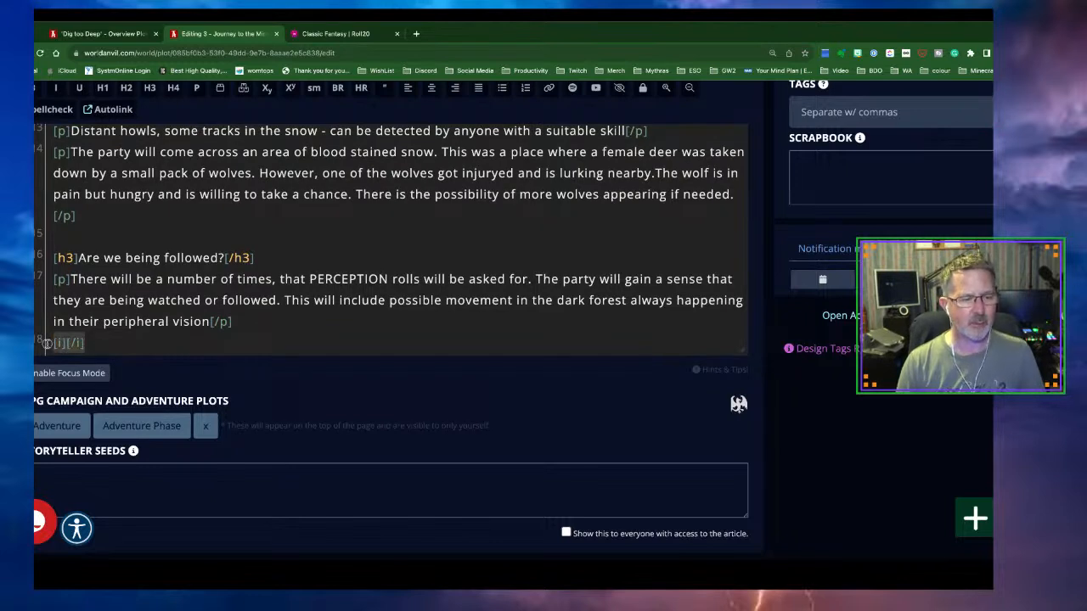
{"action": "left_click", "coordinate": [194, 89]}
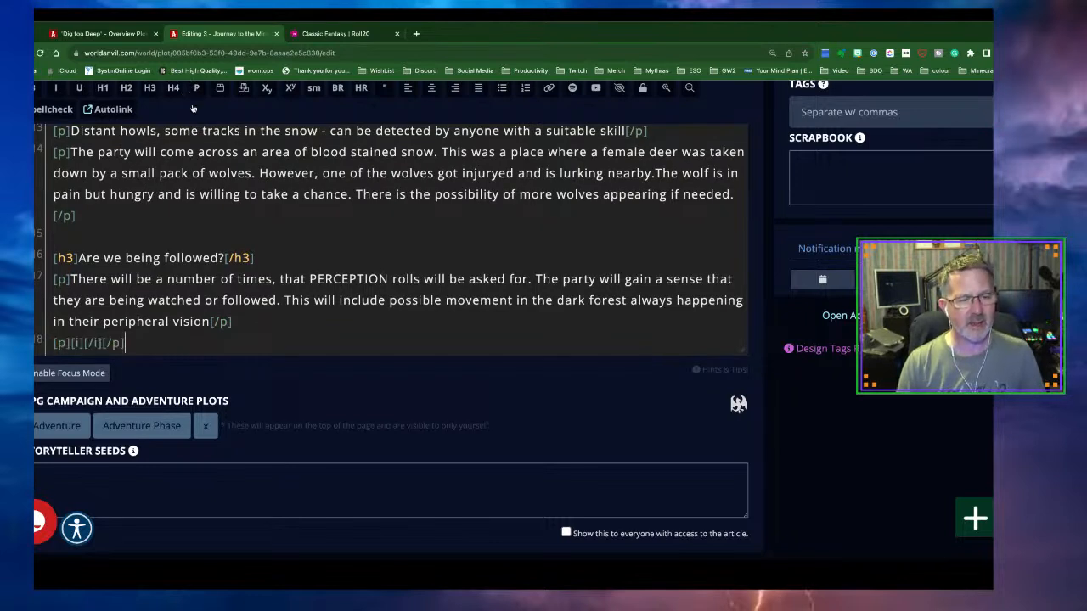
{"action": "left_click", "coordinate": [82, 338]}
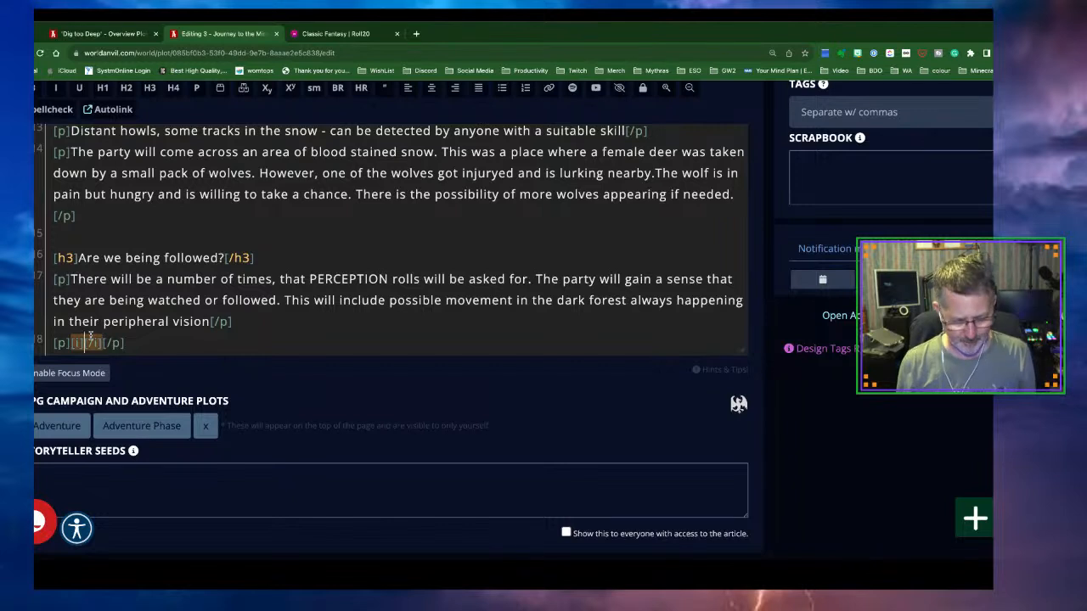
Type the snow-laden branch flicking up and crunching snow from the surrounding forest
{"action": "type", "text": "A snow"}
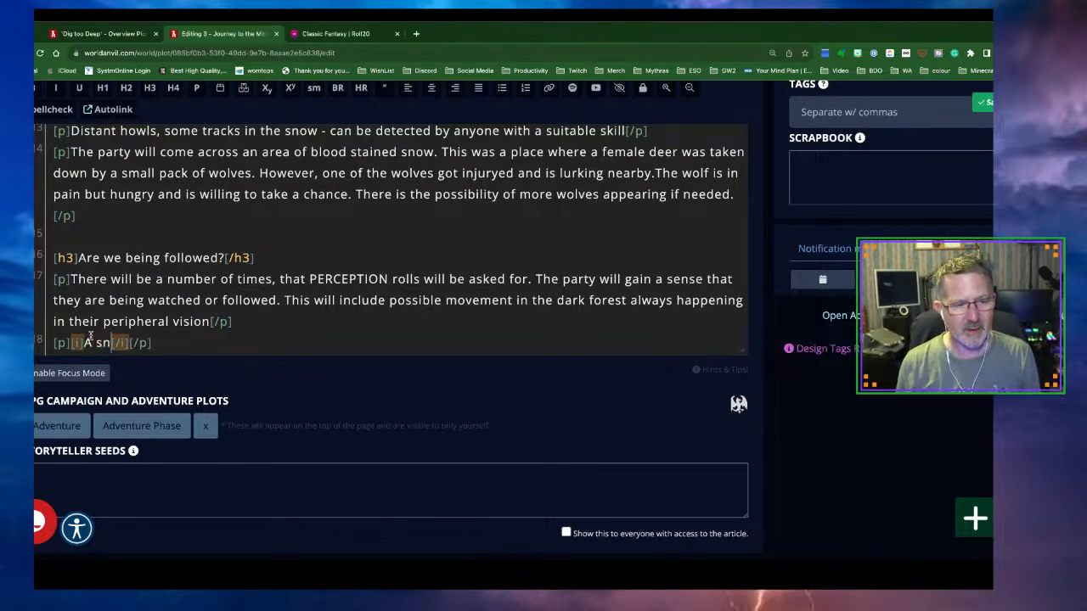
{"action": "type", "text": " laid"}
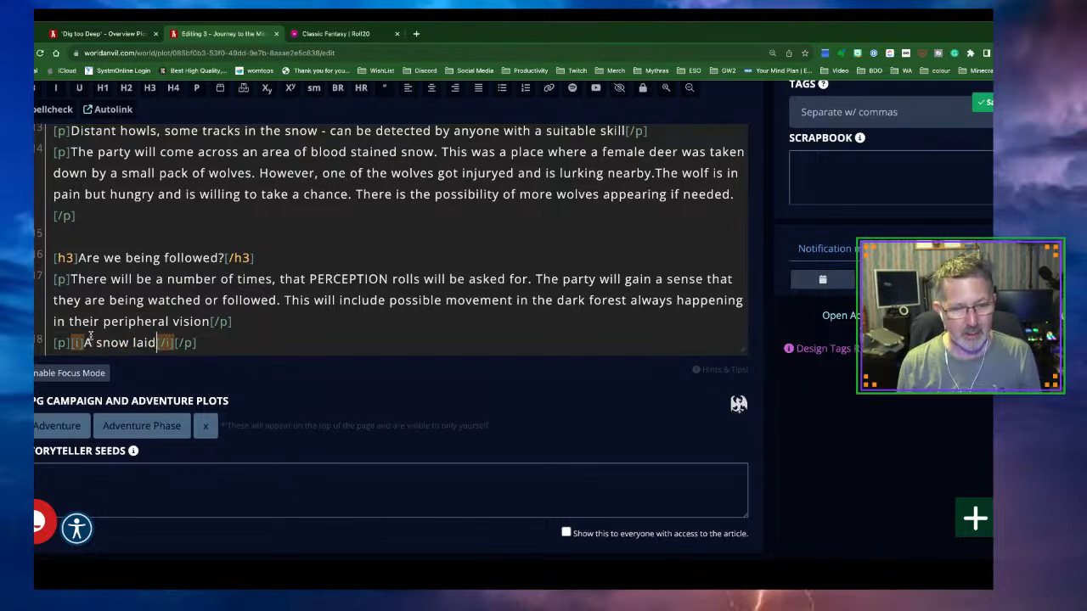
{"action": "type", "text": "en brac"}
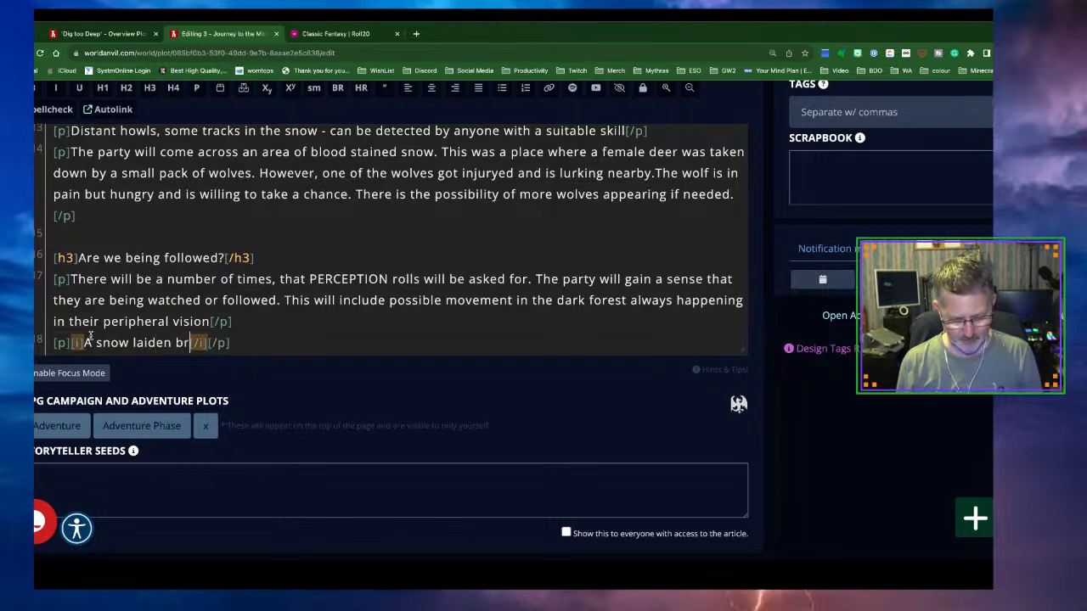
{"action": "type", "text": "h"}
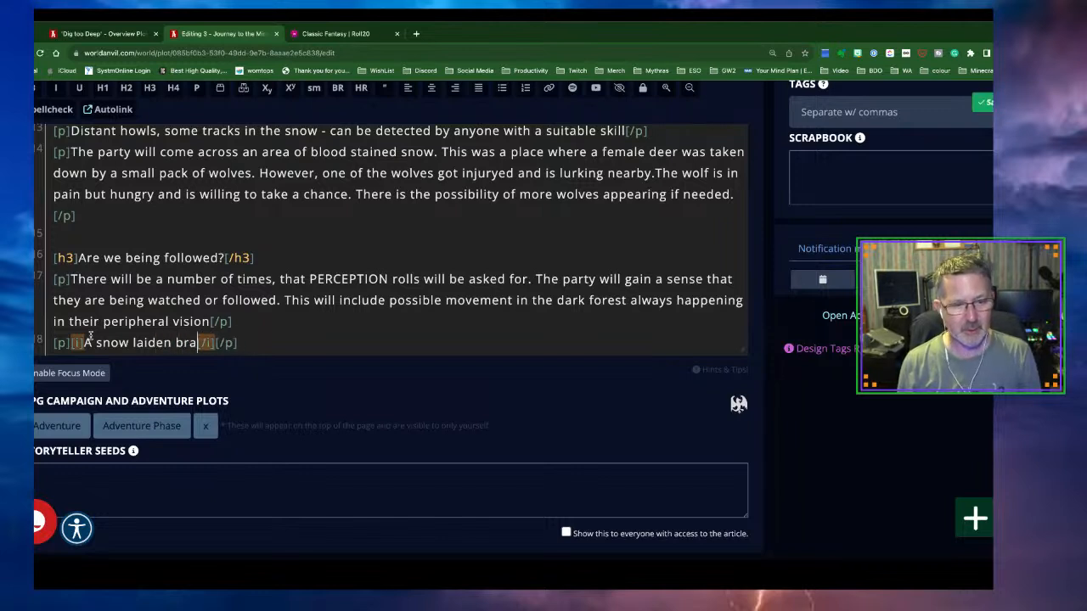
{"action": "key", "text": "BackSpace"}
{"action": "key", "text": "BackSpace"}
{"action": "type", "text": "nch, "}
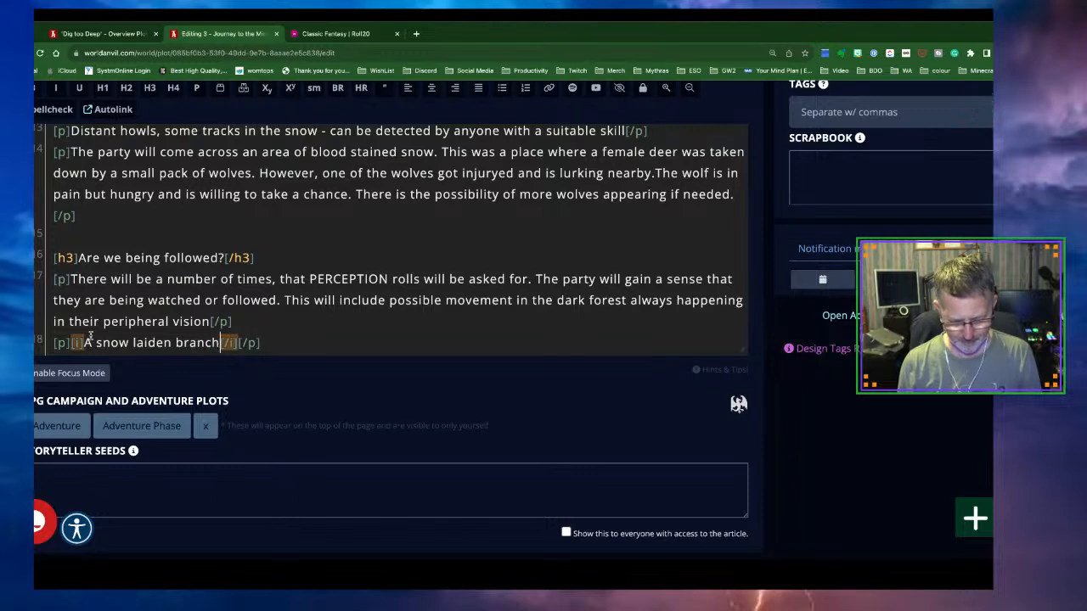
{"action": "type", "text": "flicks bac"}
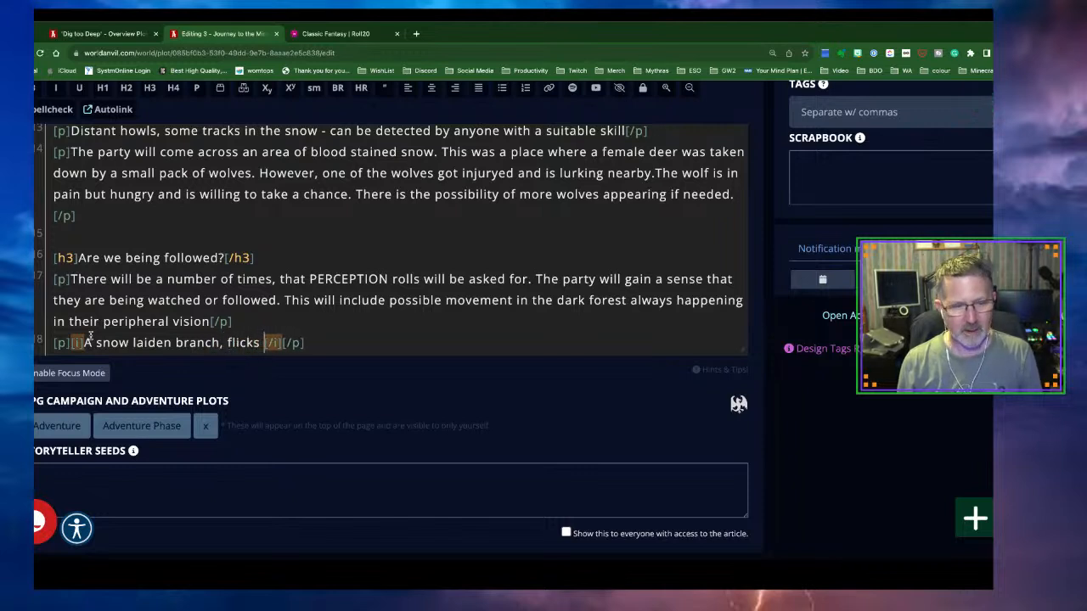
{"action": "type", "text": "k up cau"}
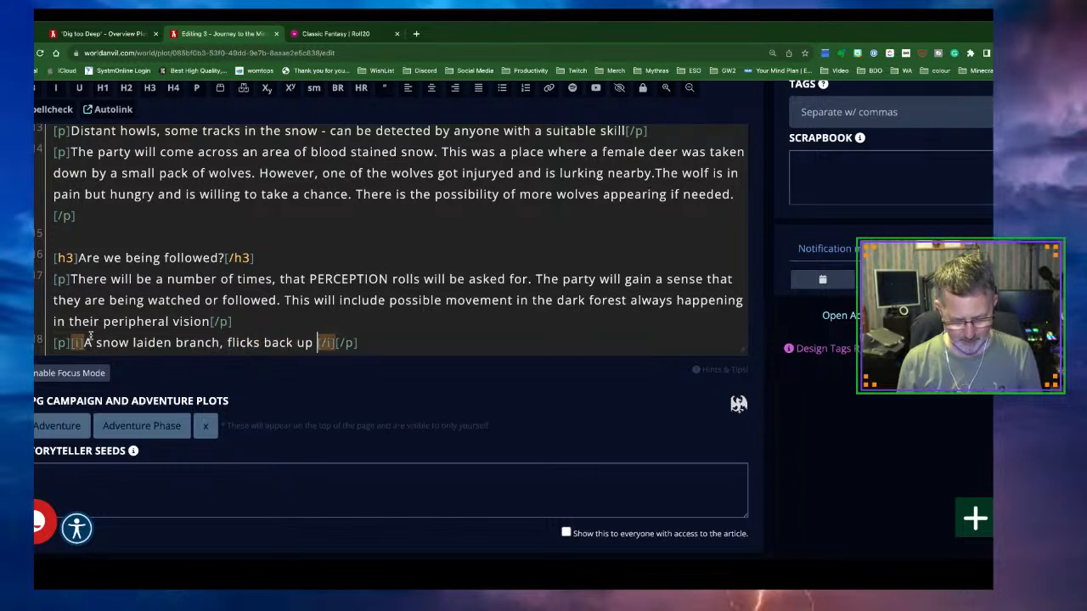
{"action": "type", "text": "sing snow t"}
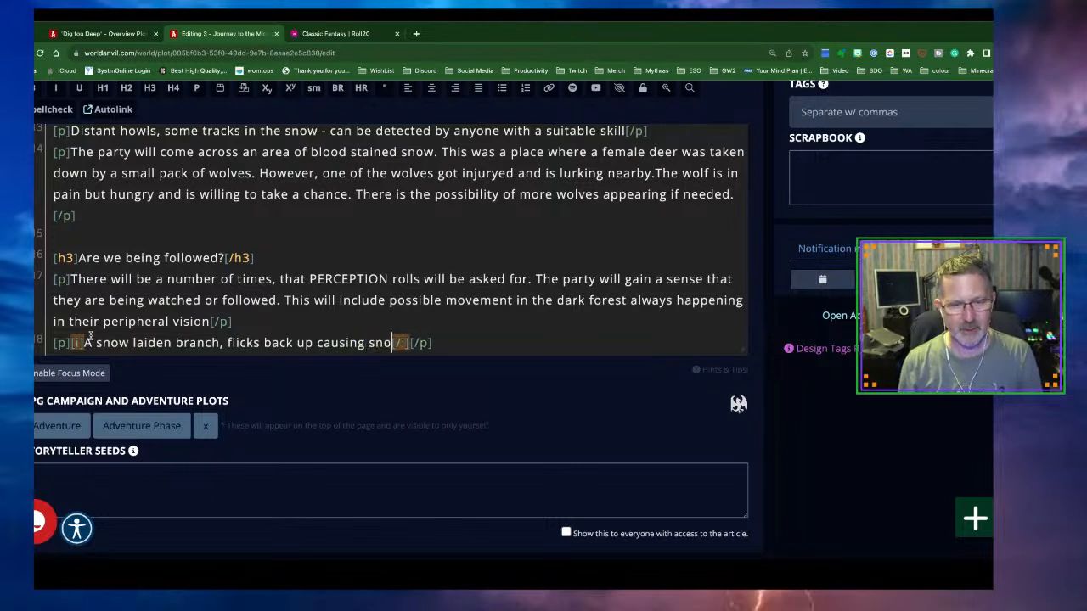
{"action": "type", "text": "o fall "}
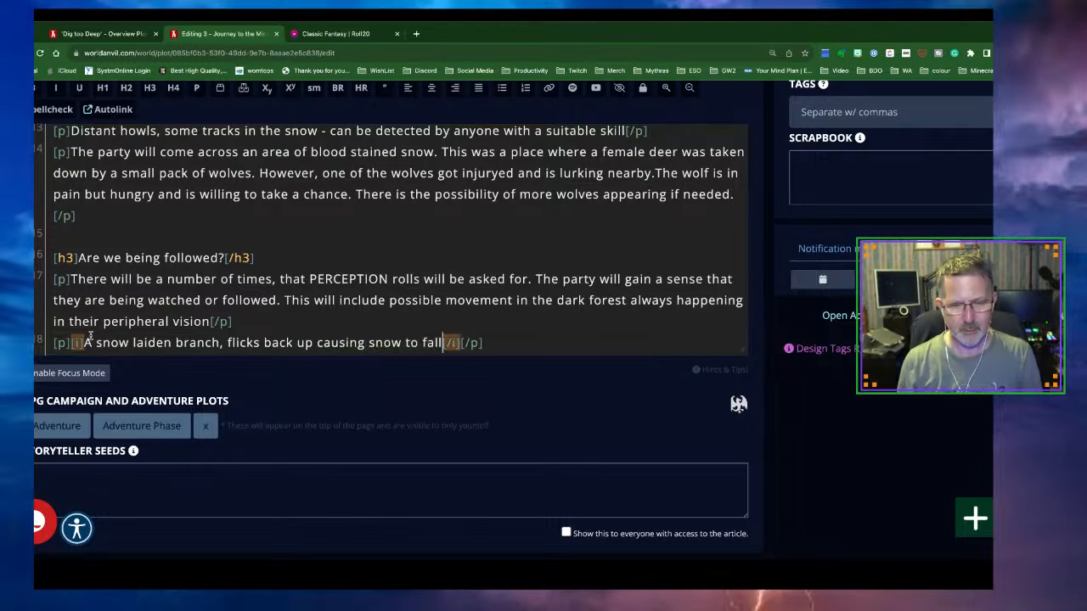
{"action": "type", "text": "onto the gro"}
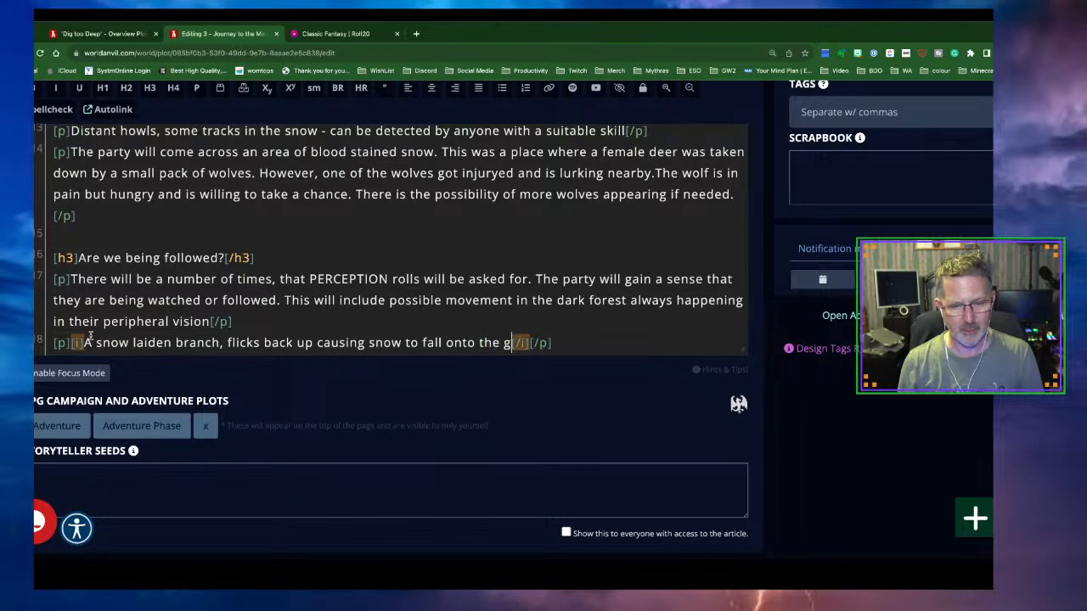
{"action": "type", "text": "und. "}
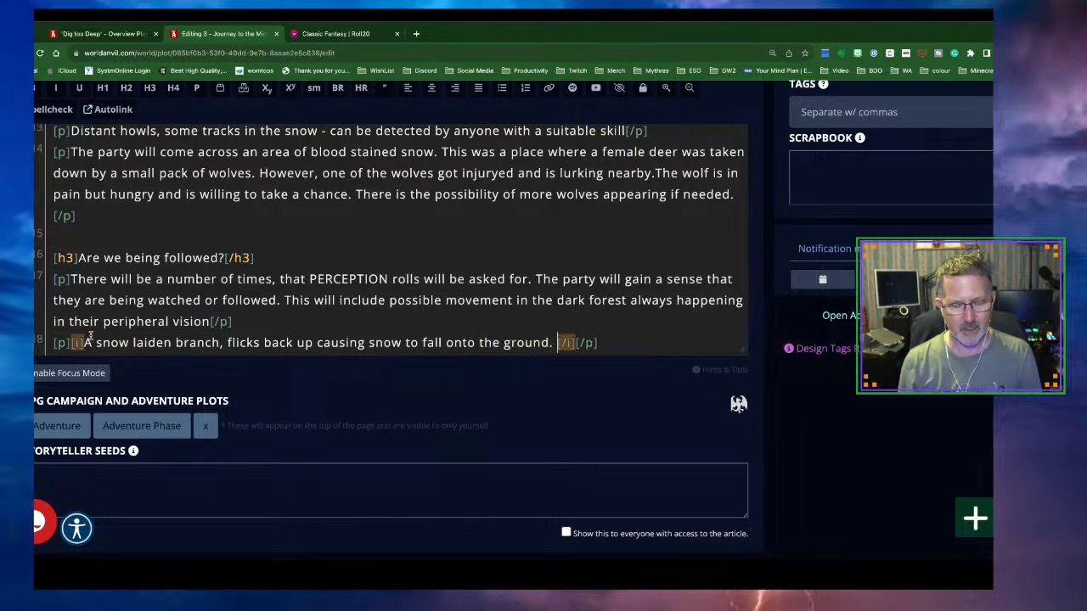
{"action": "type", "text": "There is "}
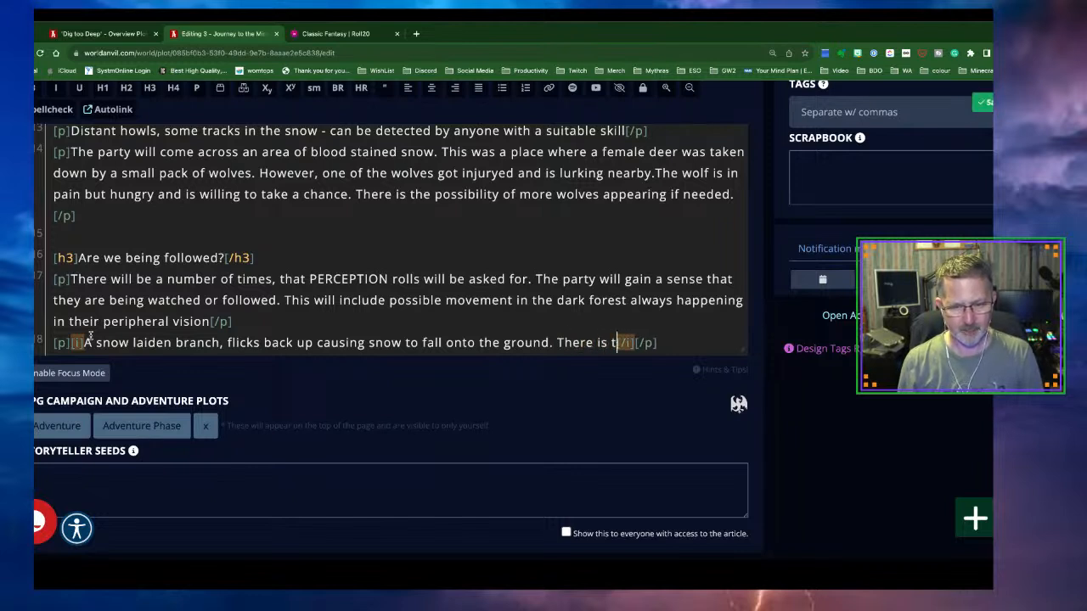
{"action": "type", "text": "the sound of "}
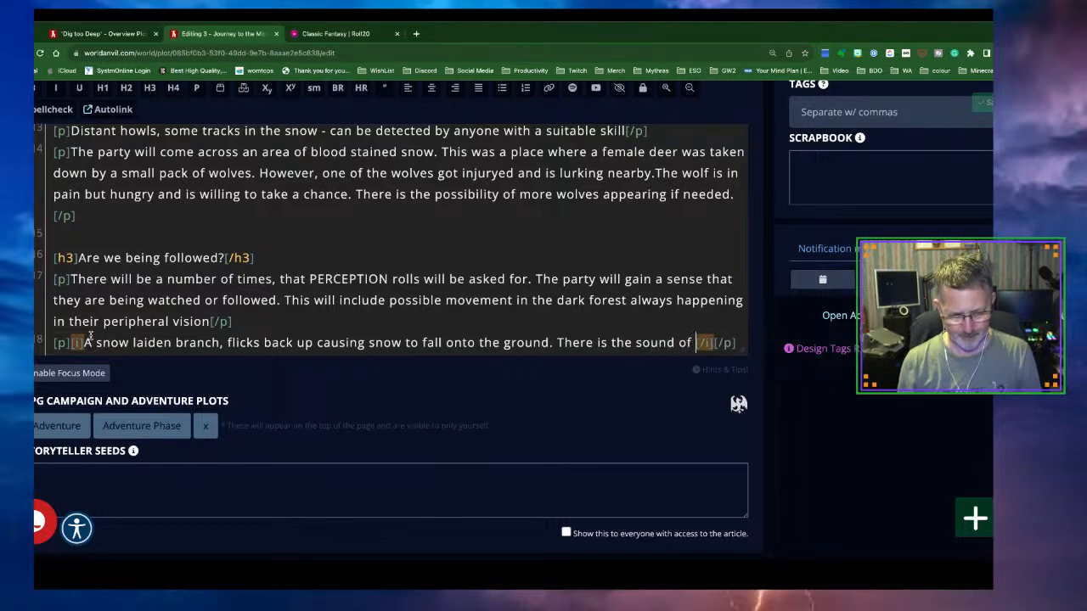
{"action": "type", "text": "cruncin"}
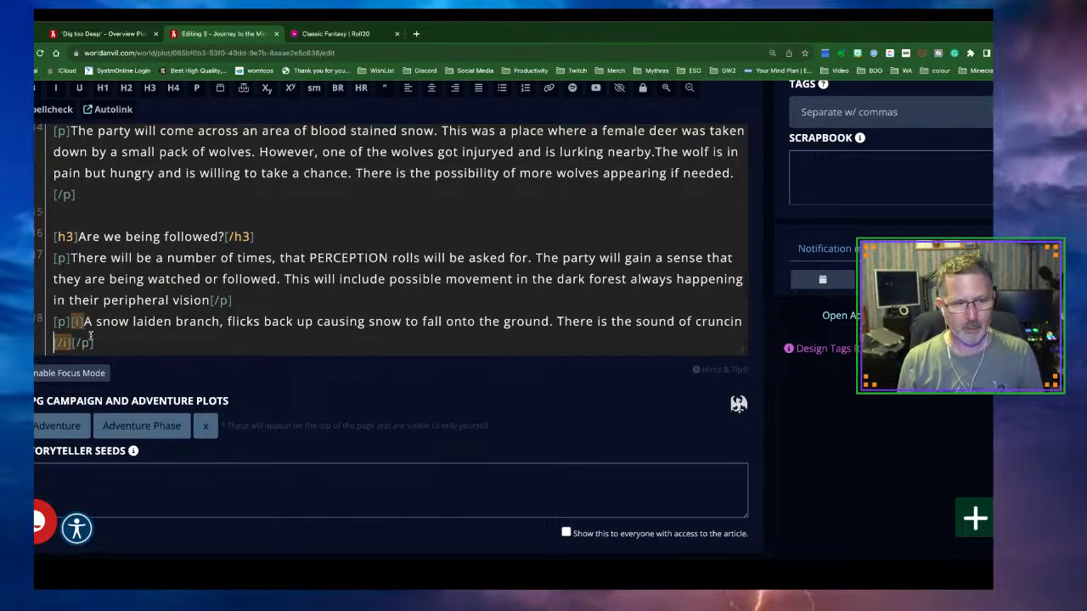
{"action": "key", "text": "BackSpace"}
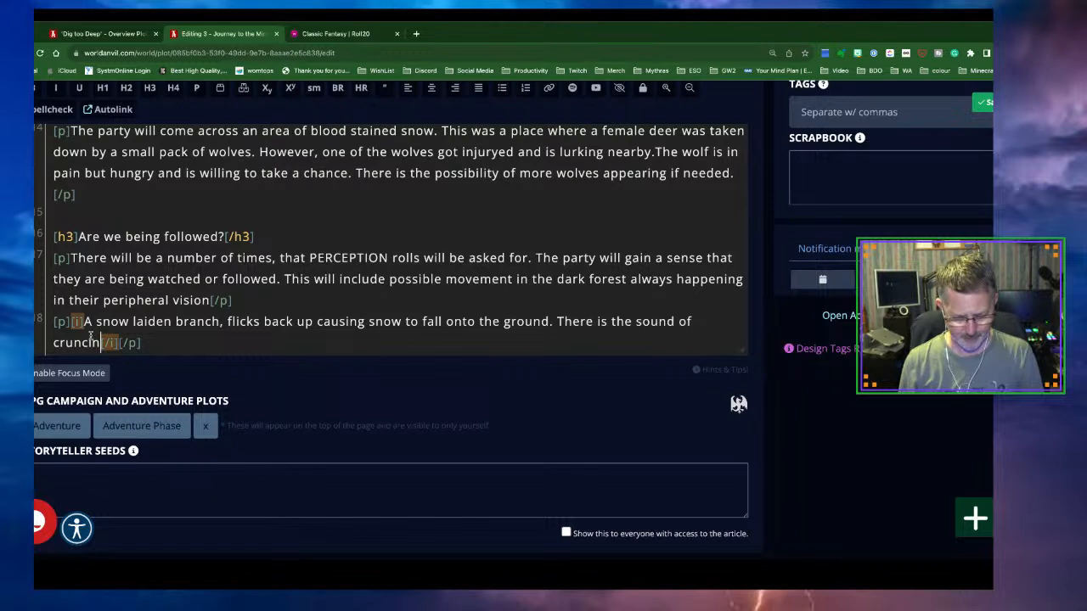
{"action": "key", "text": "BackSpace"}
{"action": "key", "text": "BackSpace"}
{"action": "type", "text": "hing s"}
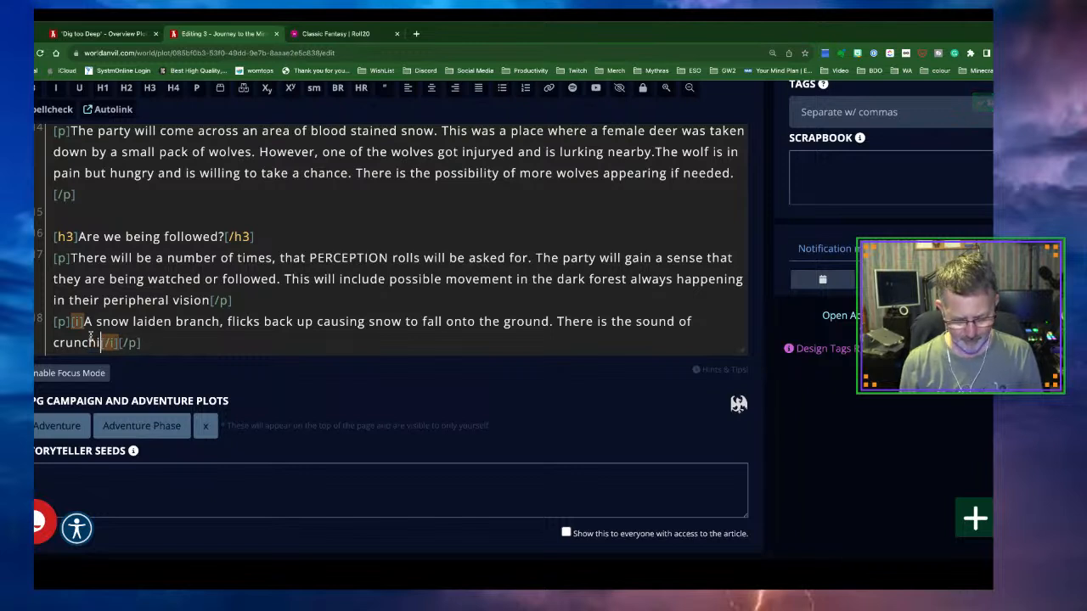
{"action": "type", "text": "now from"}
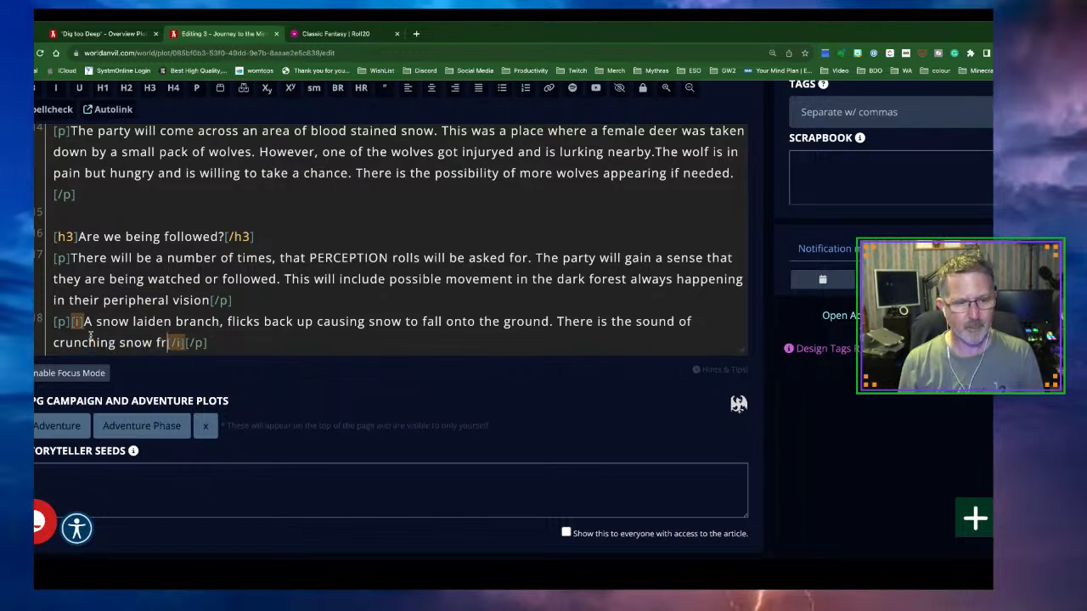
{"action": "type", "text": " within the f"}
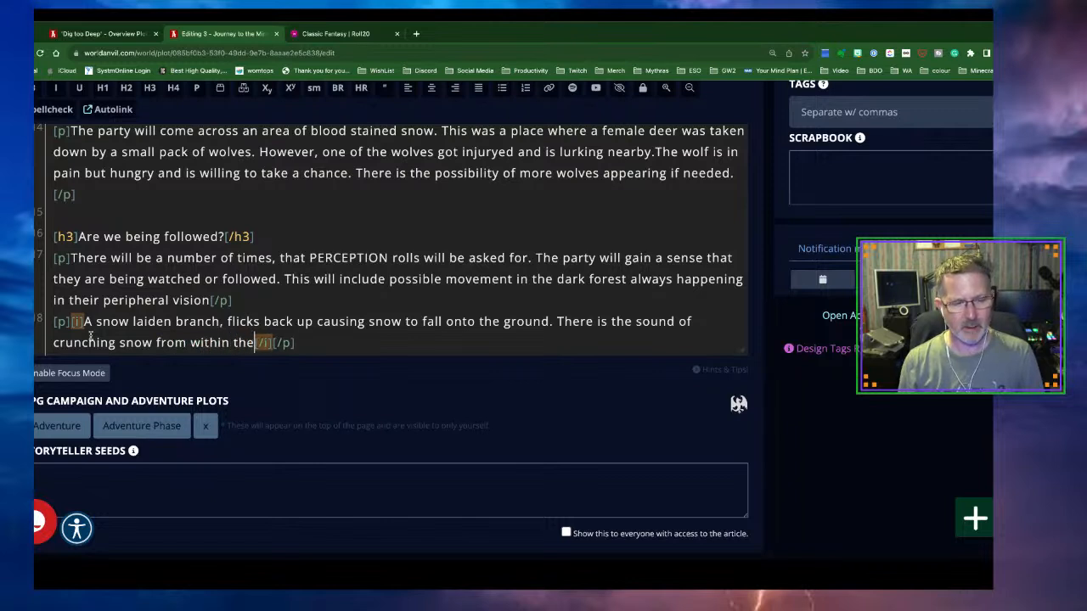
{"action": "type", "text": "or"}
{"action": "type", "text": "urrounding"}
{"action": "type", "text": " forest,"}
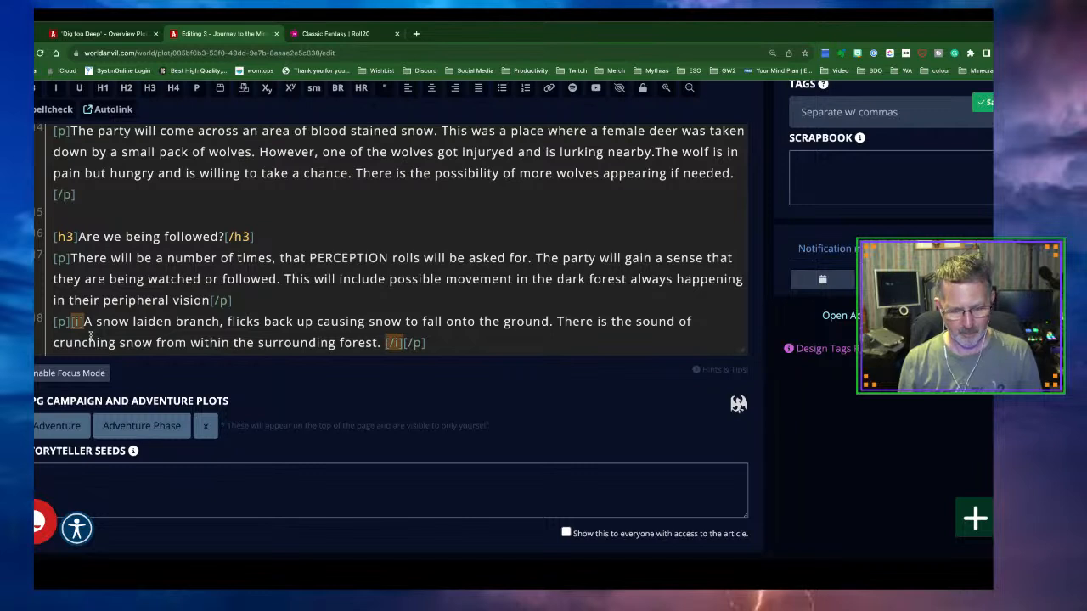
Add birds taking flight, movement catching your eye, and yellow eyes that blink and are gone
{"action": "type", "text": "Birds su"}
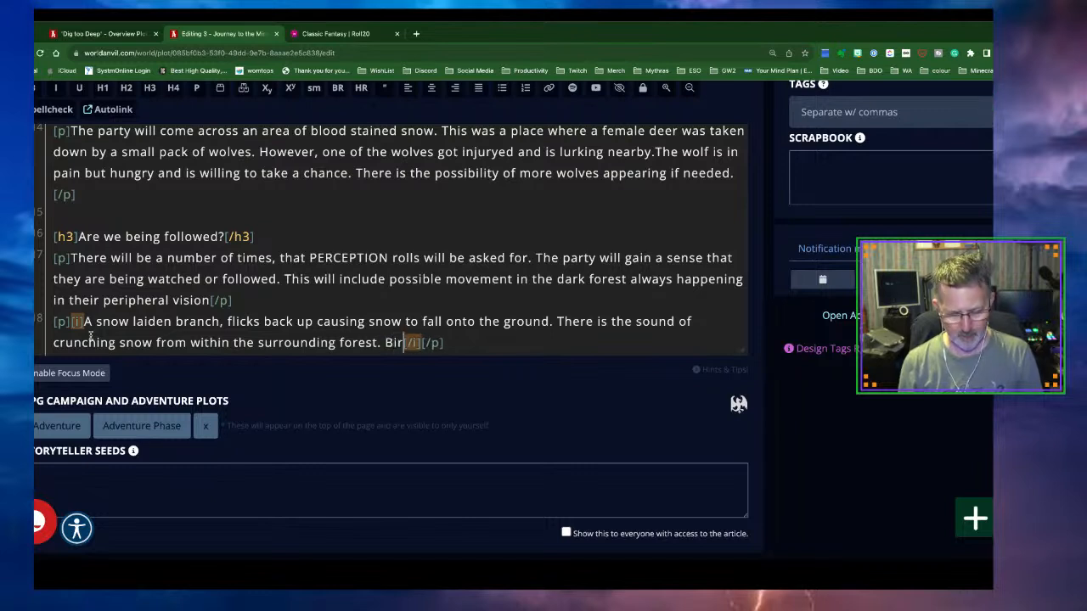
{"action": "type", "text": "ddenly "}
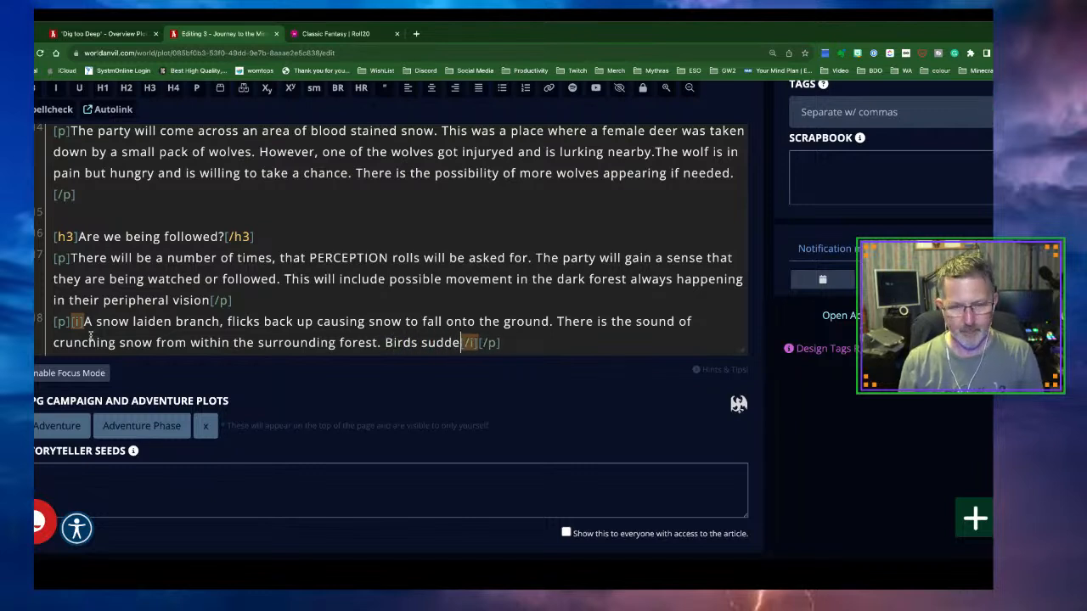
{"action": "type", "text": "take flight an"}
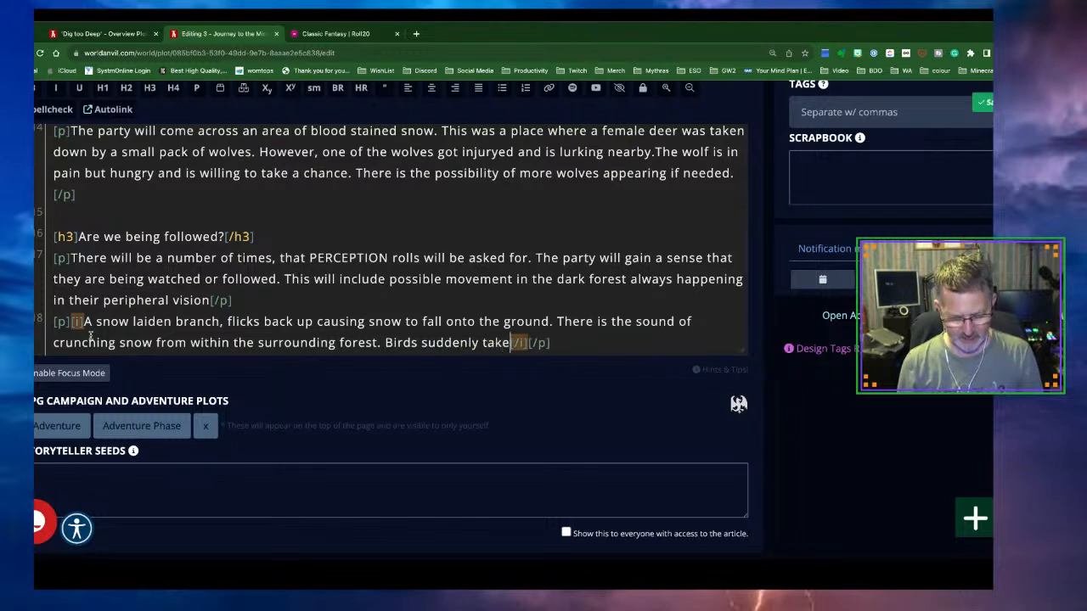
{"action": "type", "text": "d flu"}
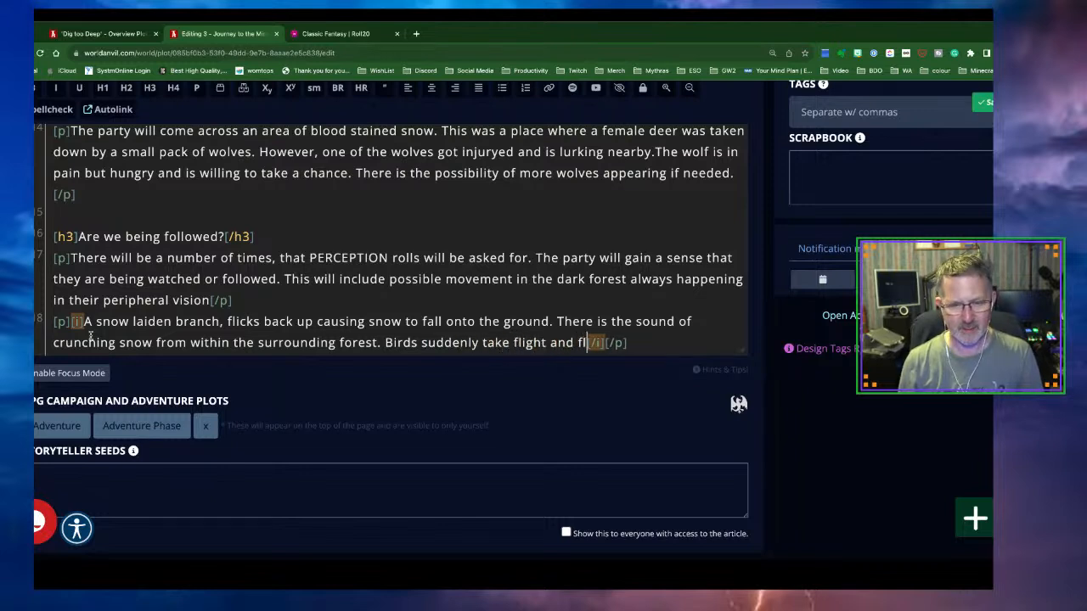
{"action": "key", "text": "BackSpace"}
{"action": "type", "text": "y out of the f"}
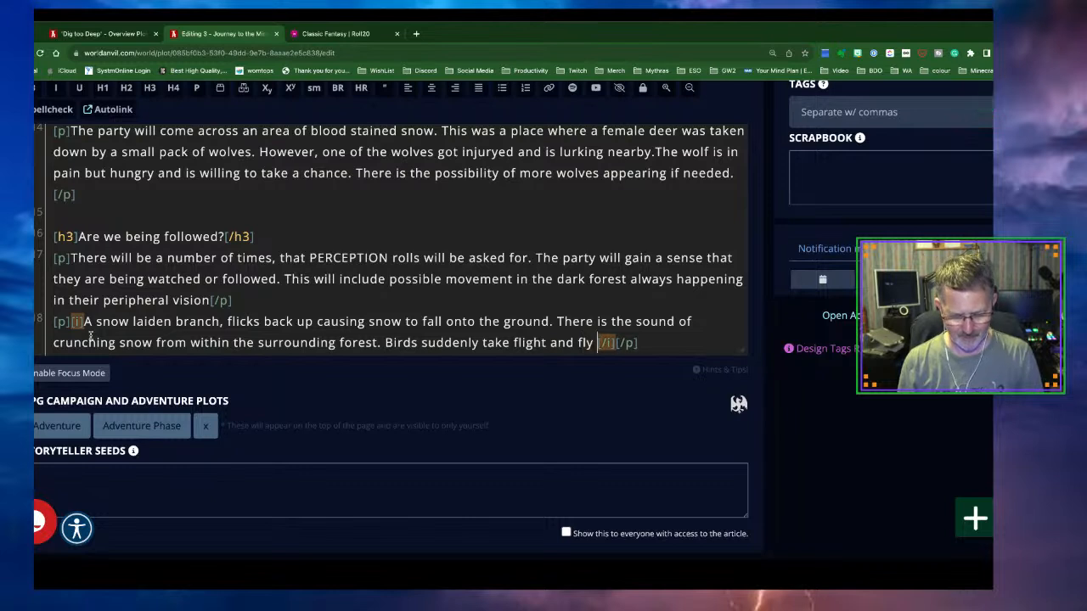
{"action": "type", "text": "orest an"}
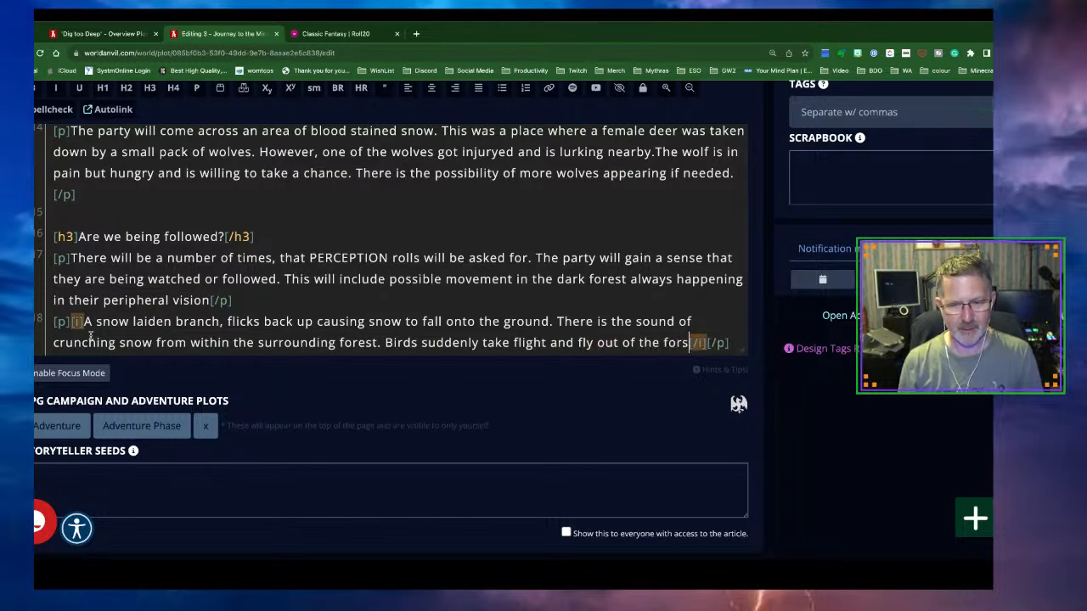
{"action": "type", "text": "d across "}
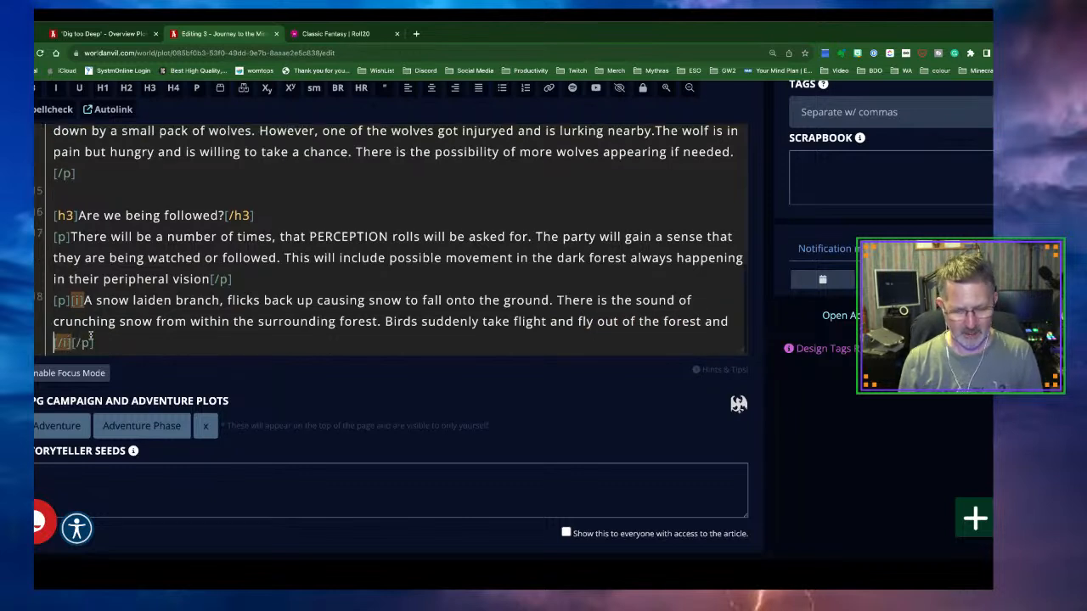
{"action": "type", "text": "the path"}
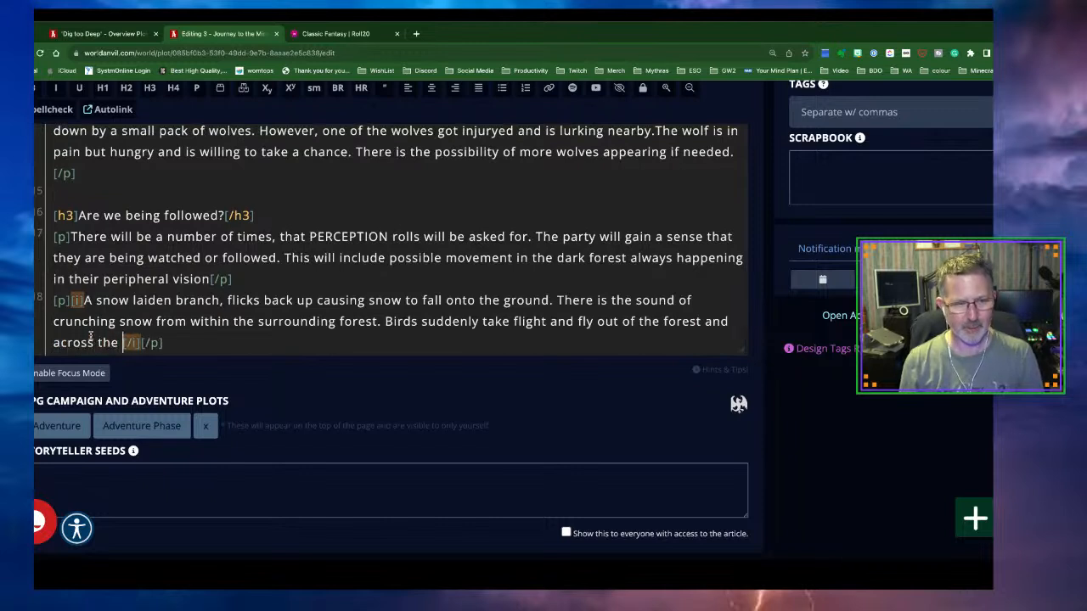
{"action": "type", "text": "."}
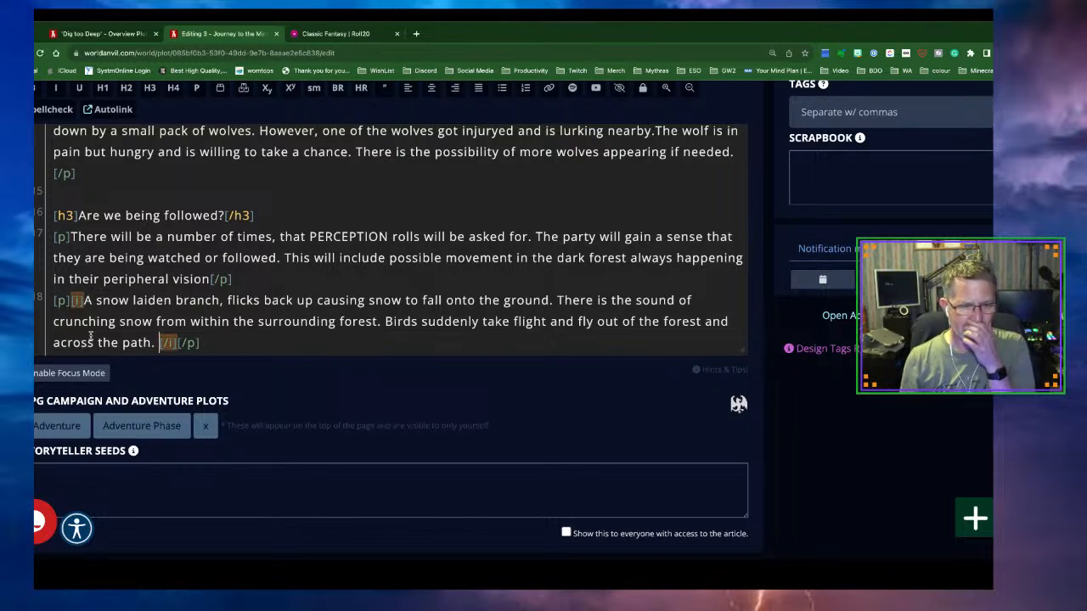
{"action": "type", "text": "Some"}
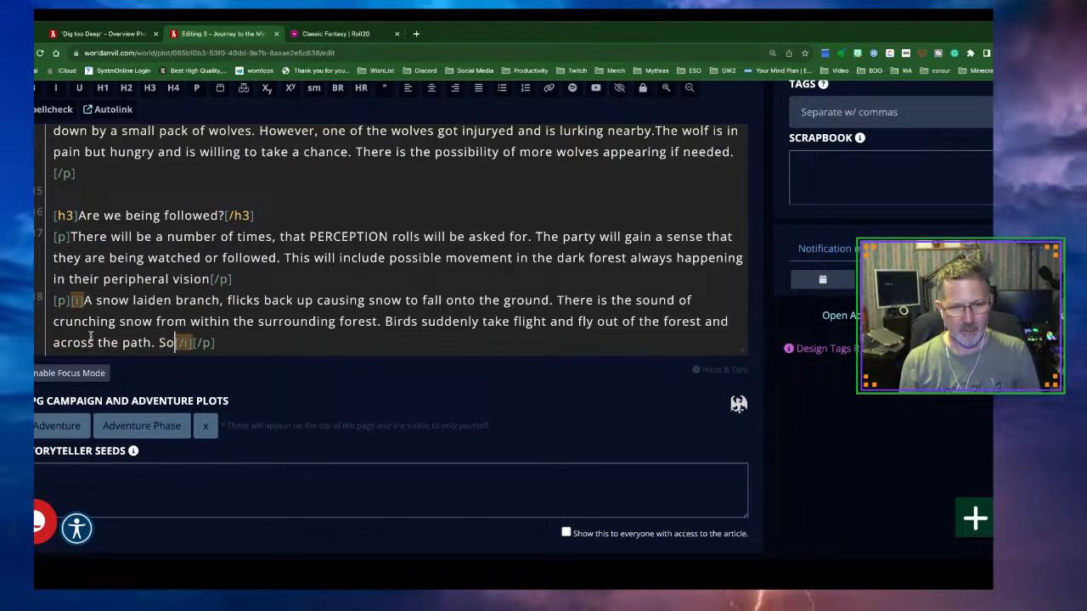
{"action": "type", "text": "thin"}
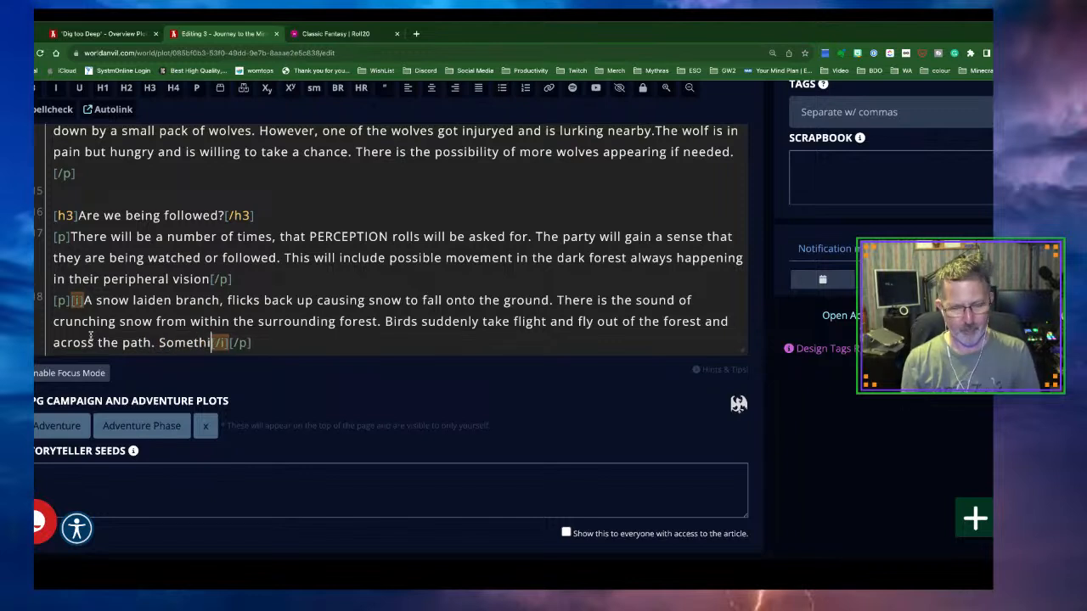
{"action": "key", "text": "BackSpace"}
{"action": "key", "text": "BackSpace"}
{"action": "key", "text": "BackSpace"}
{"action": "key", "text": "BackSpace"}
{"action": "key", "text": "BackSpace"}
{"action": "key", "text": "BackSpace"}
{"action": "key", "text": "BackSpace"}
{"action": "key", "text": "BackSpace"}
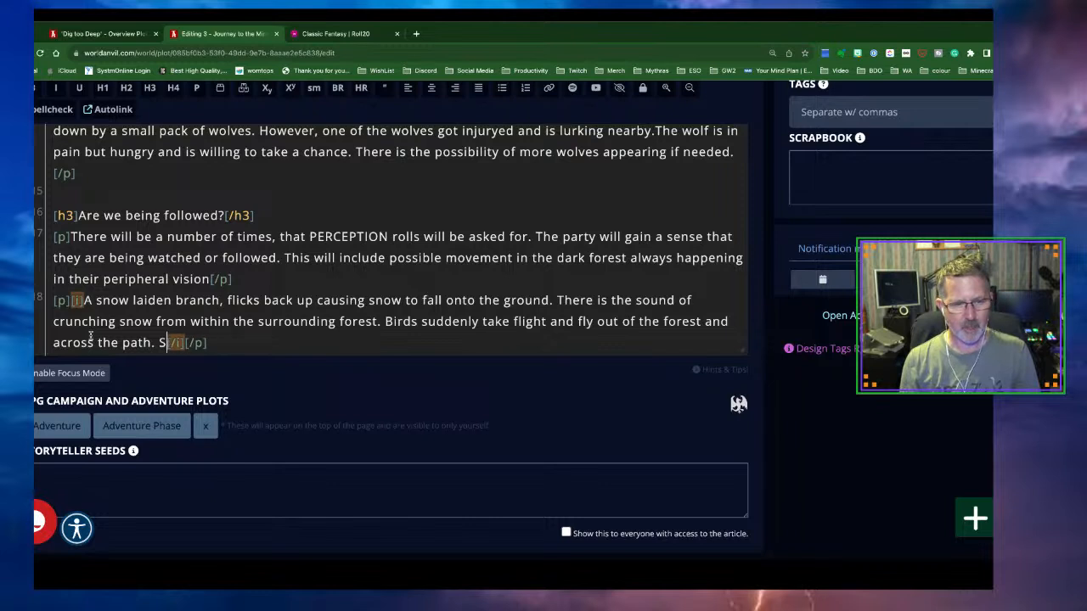
{"action": "type", "text": "Mov"}
{"action": "type", "text": "ement ca"}
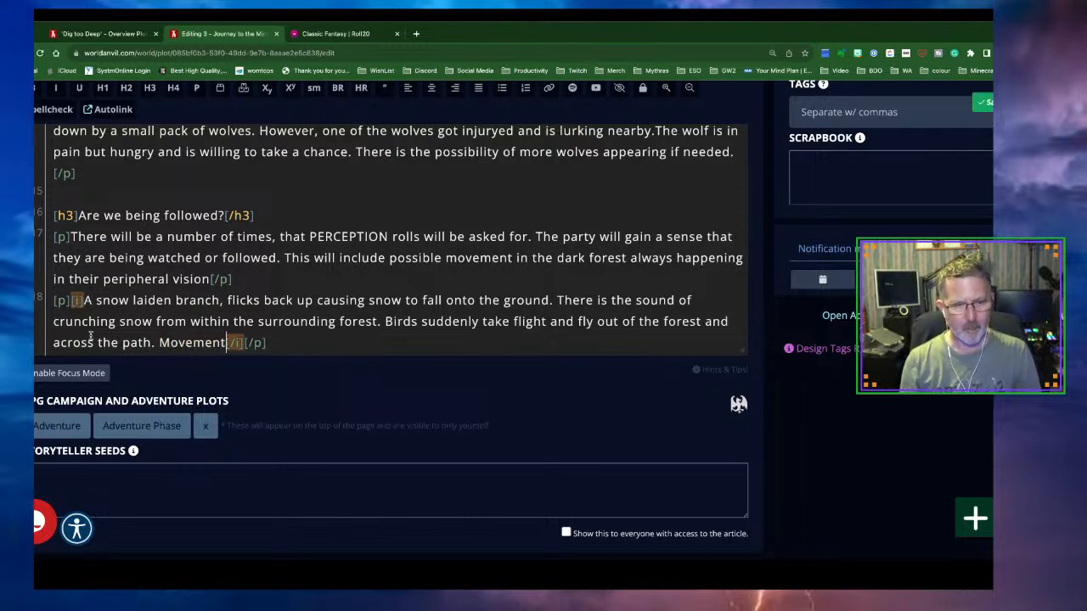
{"action": "type", "text": "tches you"}
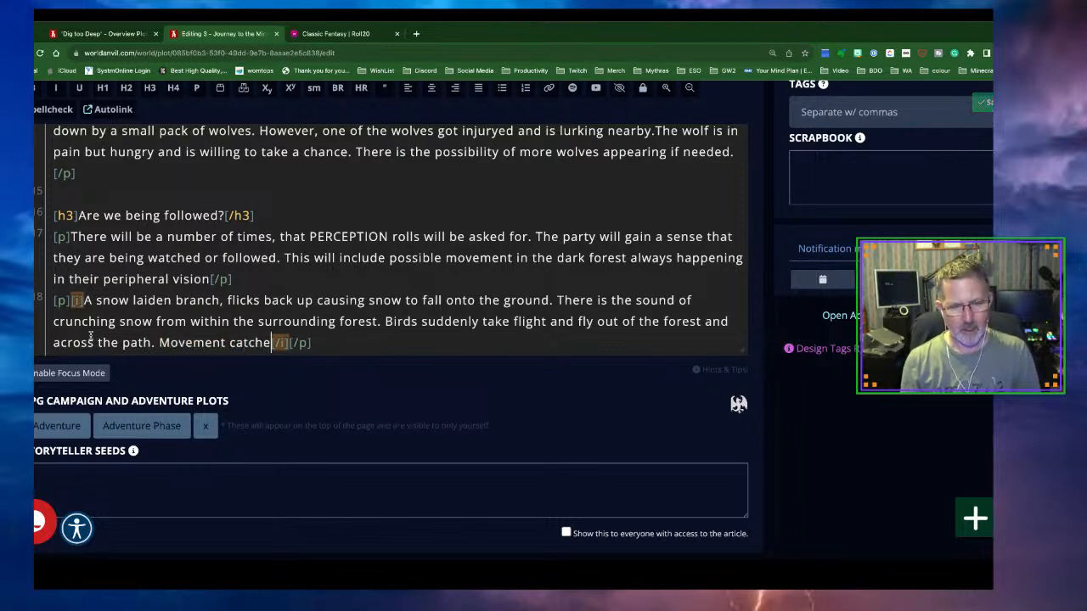
{"action": "type", "text": " eye,"}
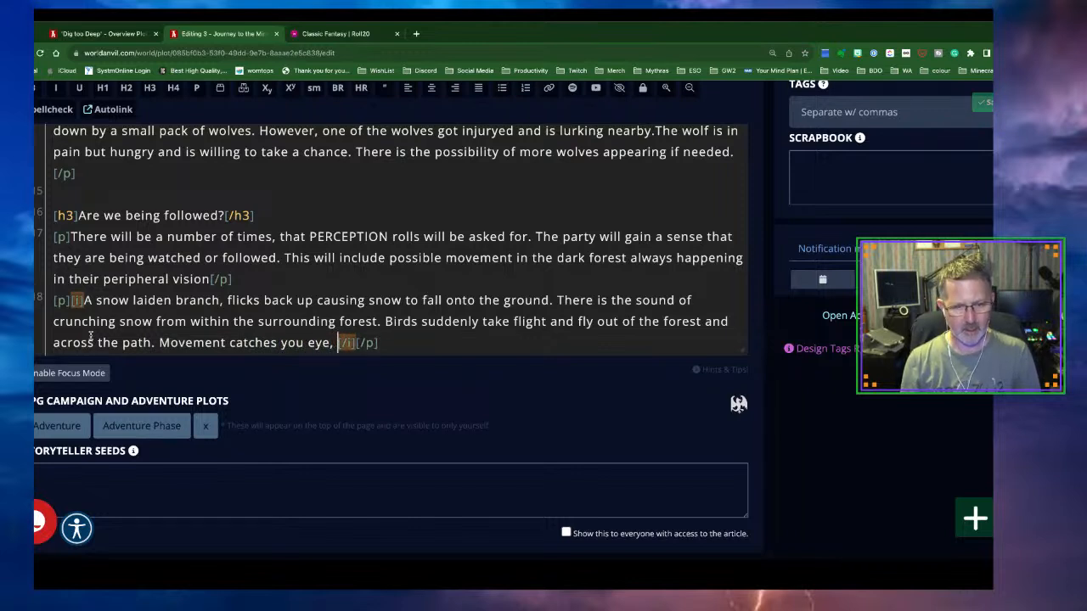
{"action": "key", "text": "BackSpace"}
{"action": "type", "text": "from within the "}
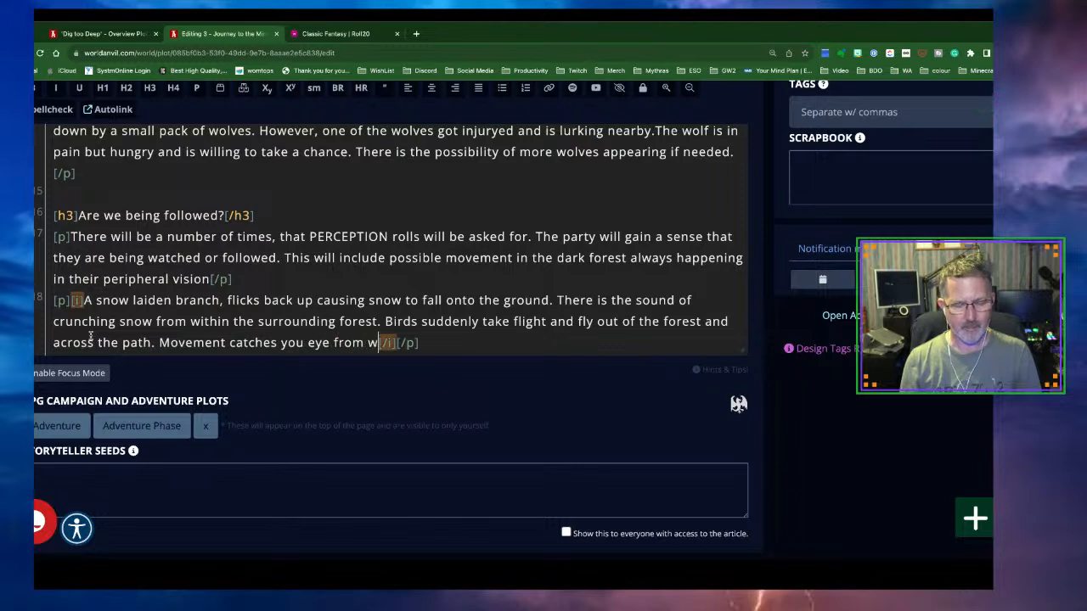
{"action": "type", "text": "forest, but"}
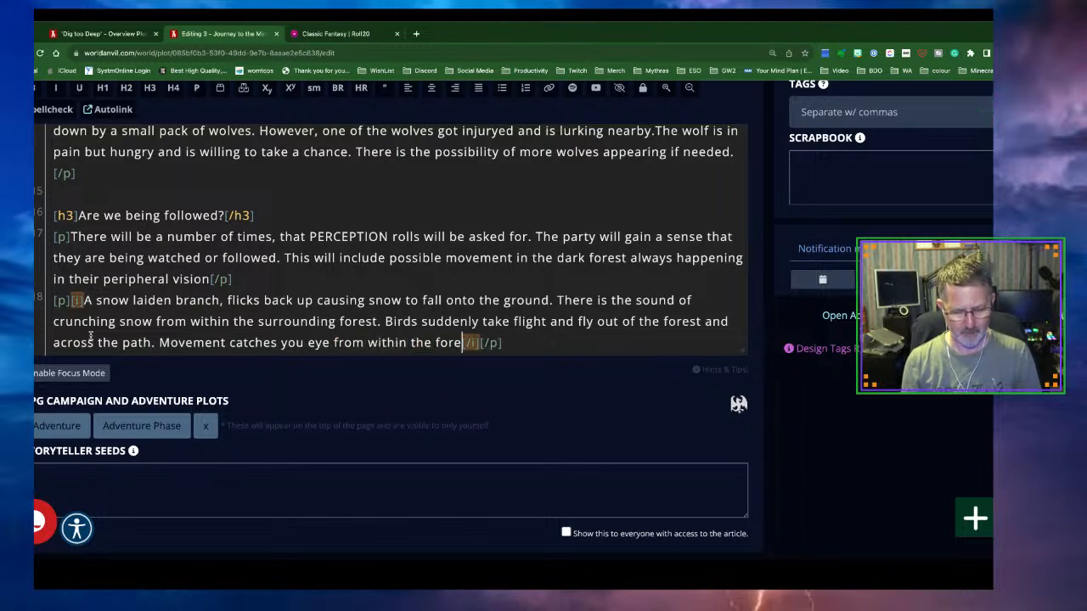
{"action": "type", "text": " when you tu"}
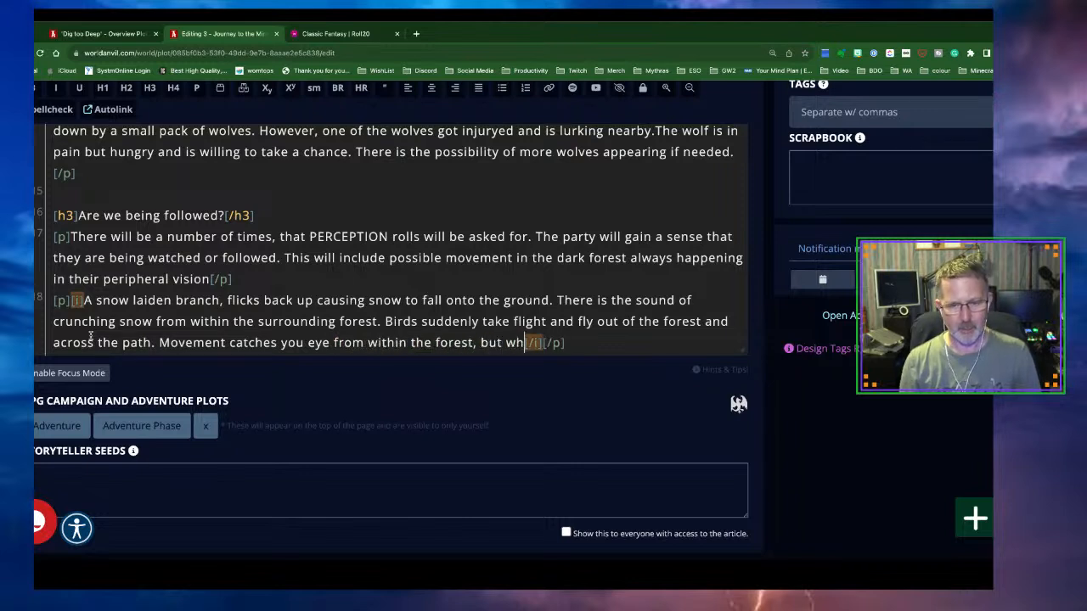
{"action": "type", "text": "rn to loo"}
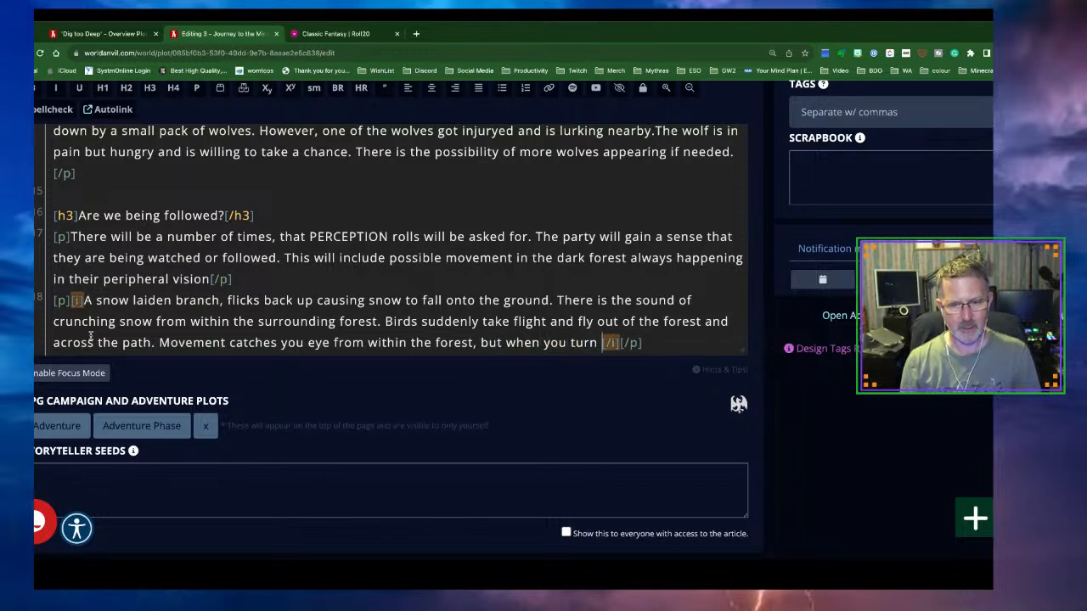
{"action": "type", "text": "k, "}
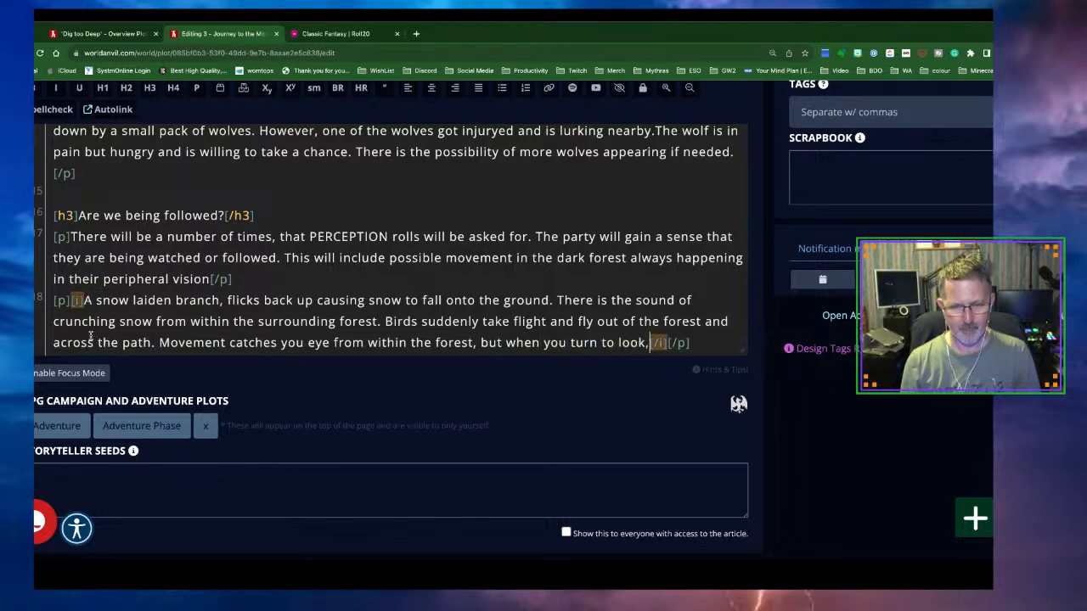
{"action": "type", "text": "nothing "}
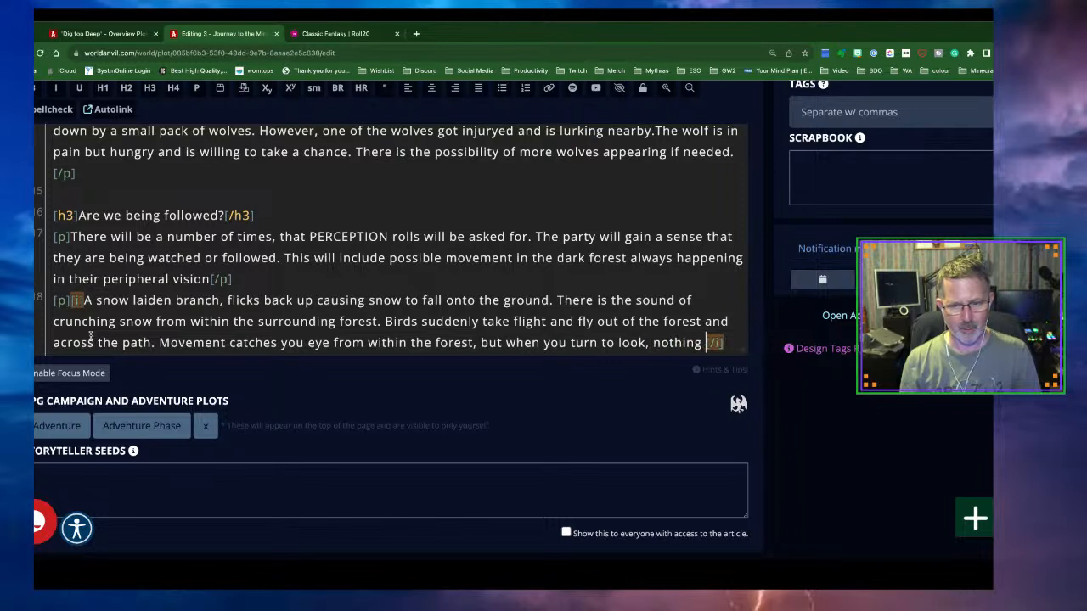
{"action": "type", "text": "is moving."}
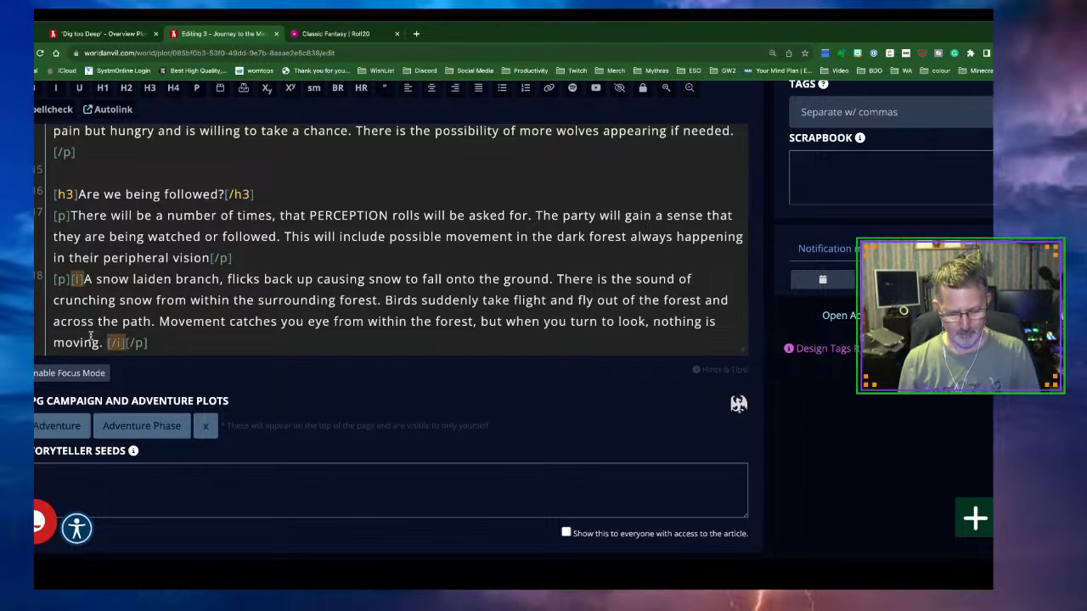
{"action": "type", "text": "Yellow ey"}
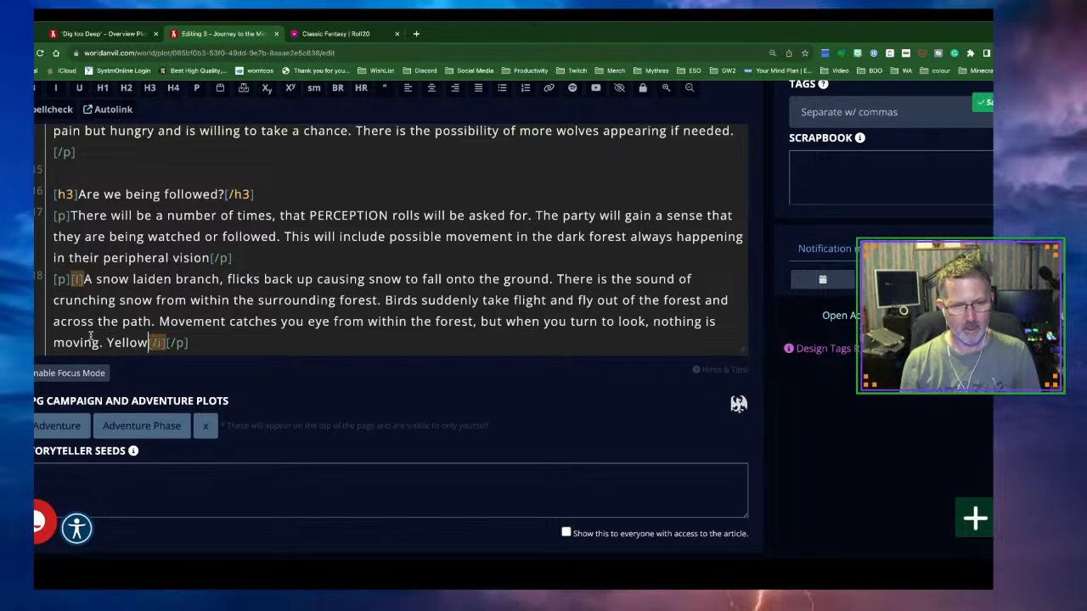
{"action": "type", "text": "es watchin"}
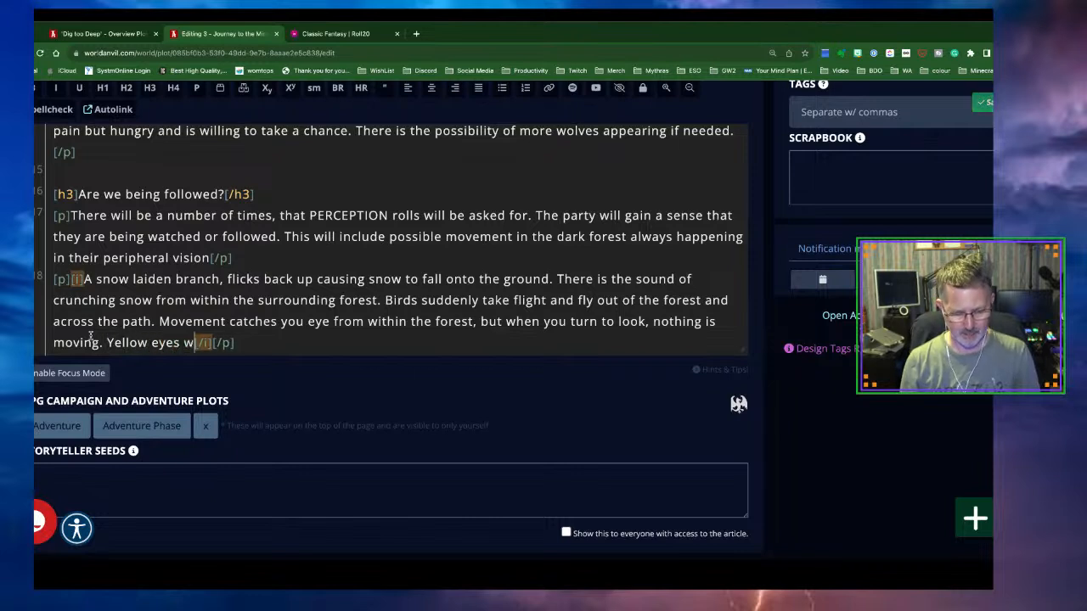
{"action": "type", "text": "g you"}
{"action": "type", "text": ", momenta"}
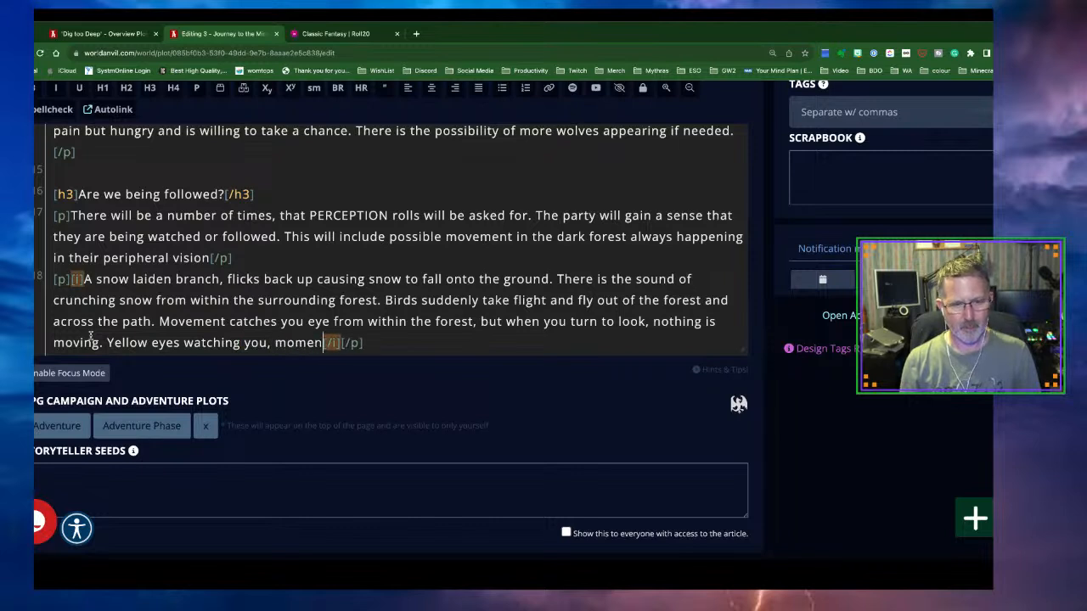
{"action": "type", "text": "rily but th"}
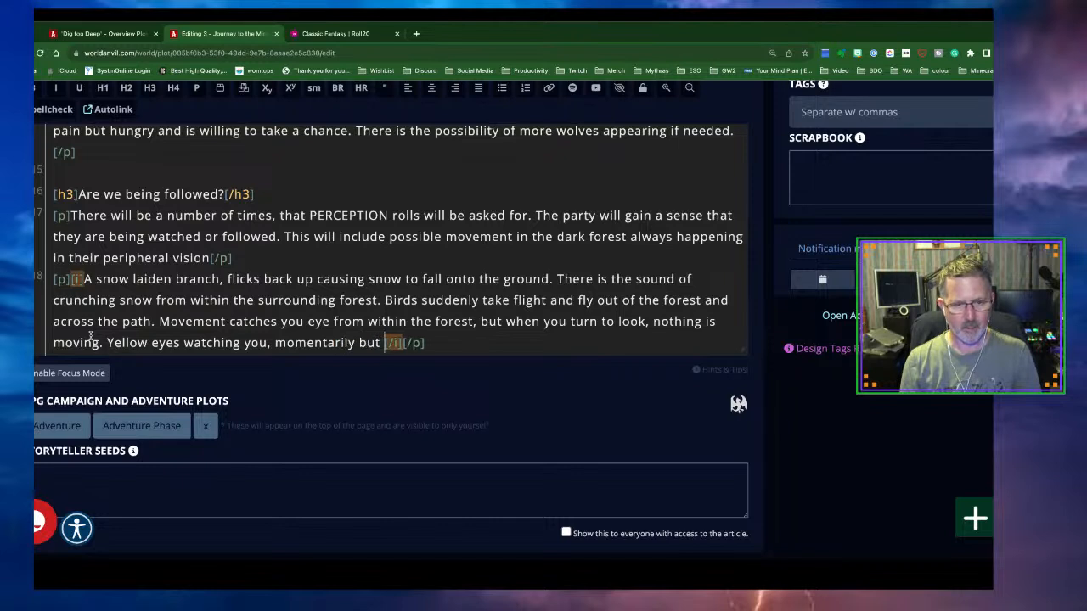
{"action": "type", "text": "ey "}
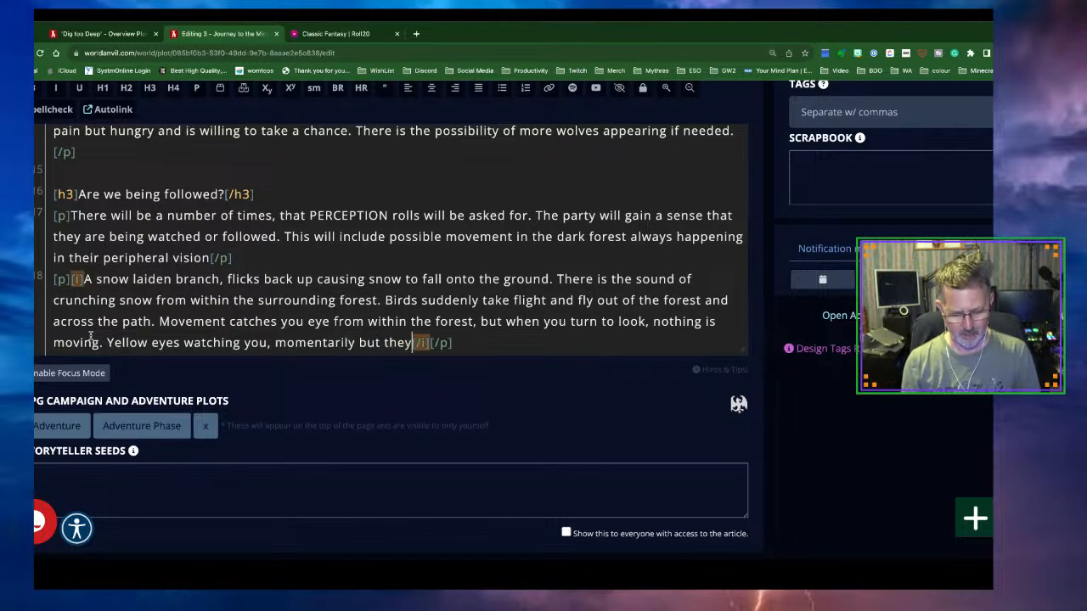
{"action": "type", "text": "blink and "}
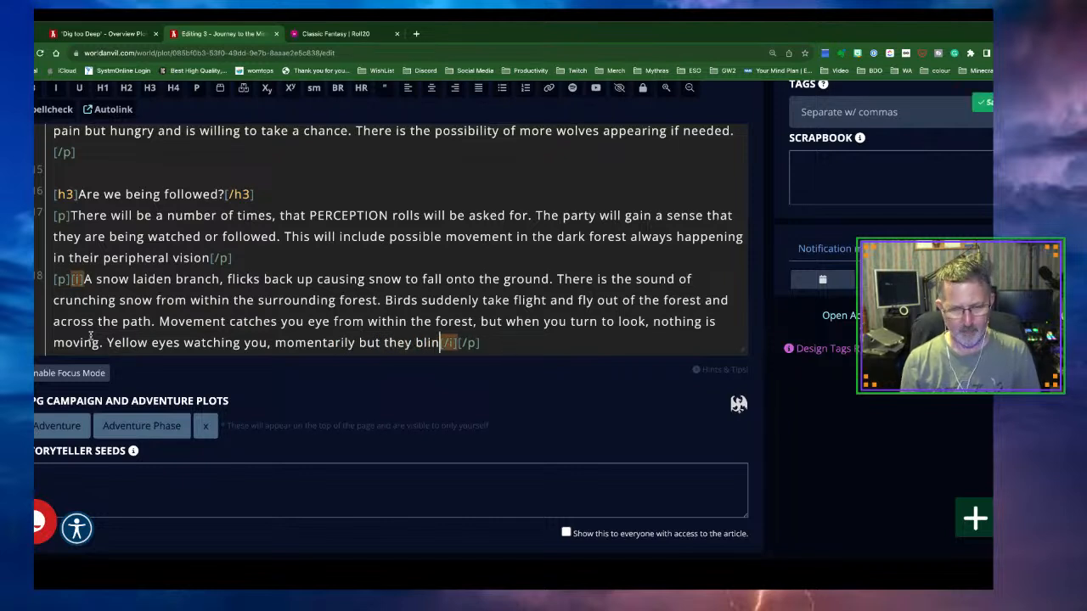
{"action": "type", "text": "are "}
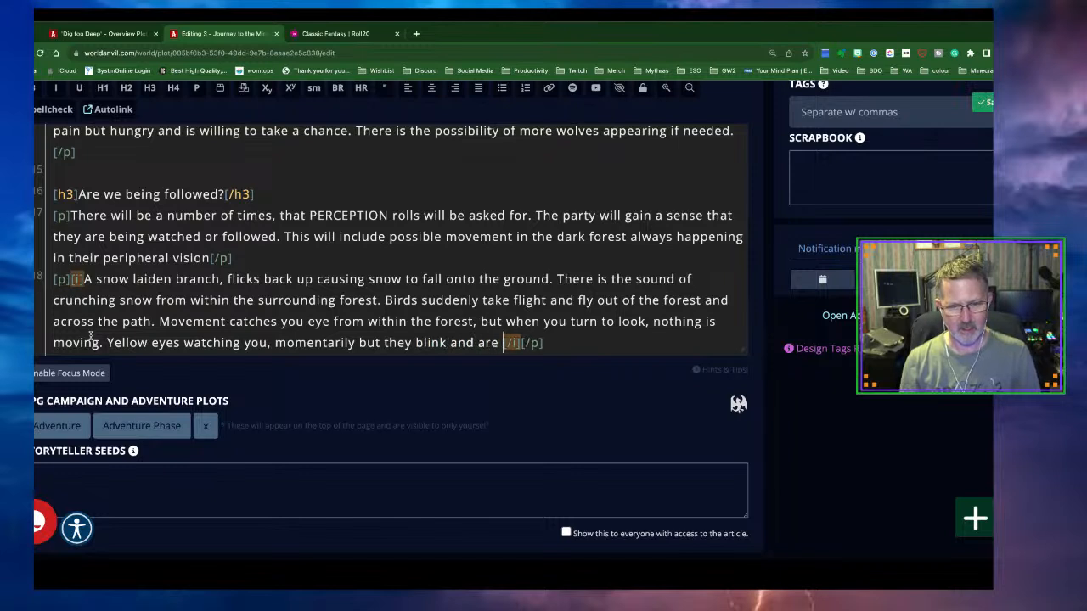
{"action": "type", "text": "gone."}
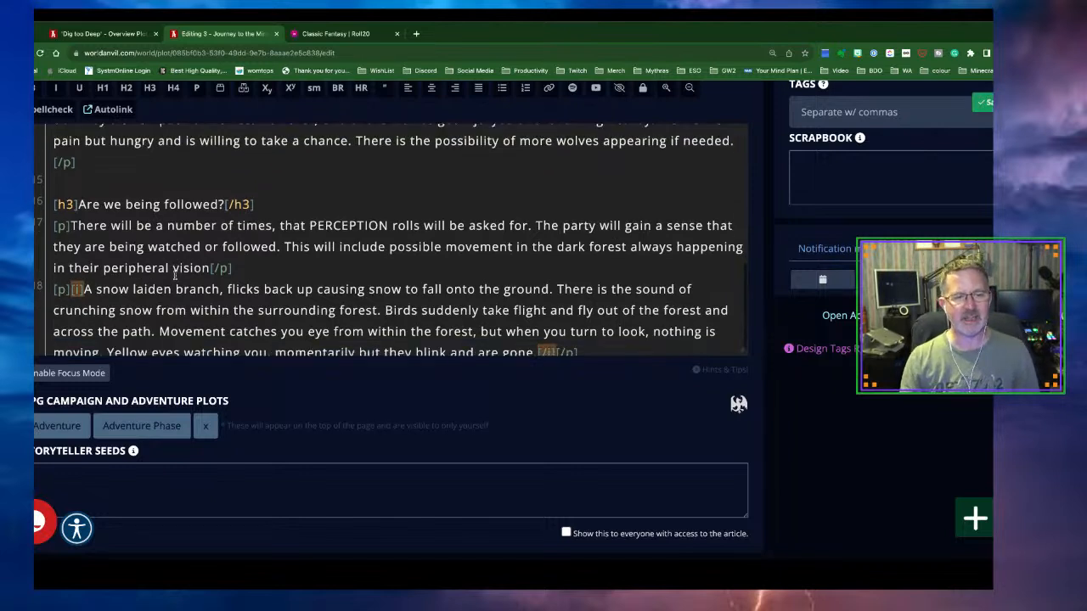
Start a new blank line after the italic paragraph
{"action": "scroll", "coordinate": [175, 276], "scroll_direction": "up", "scroll_amount": 3}
{"action": "scroll", "coordinate": [175, 276], "scroll_direction": "up", "scroll_amount": 8}
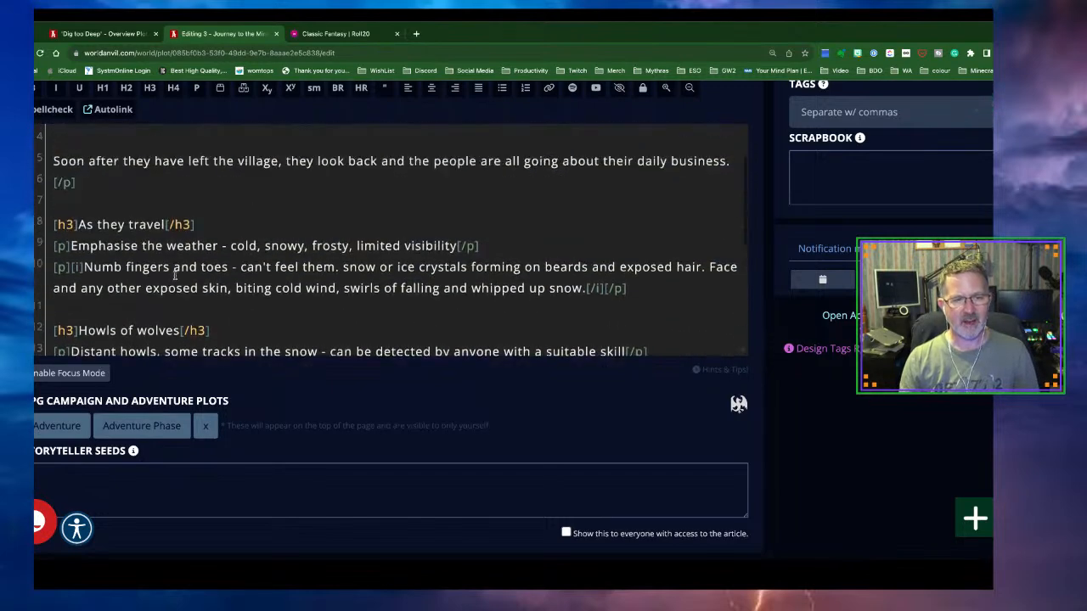
{"action": "scroll", "coordinate": [175, 276], "scroll_direction": "down", "scroll_amount": 11}
{"action": "scroll", "coordinate": [175, 276], "scroll_direction": "down", "scroll_amount": 1}
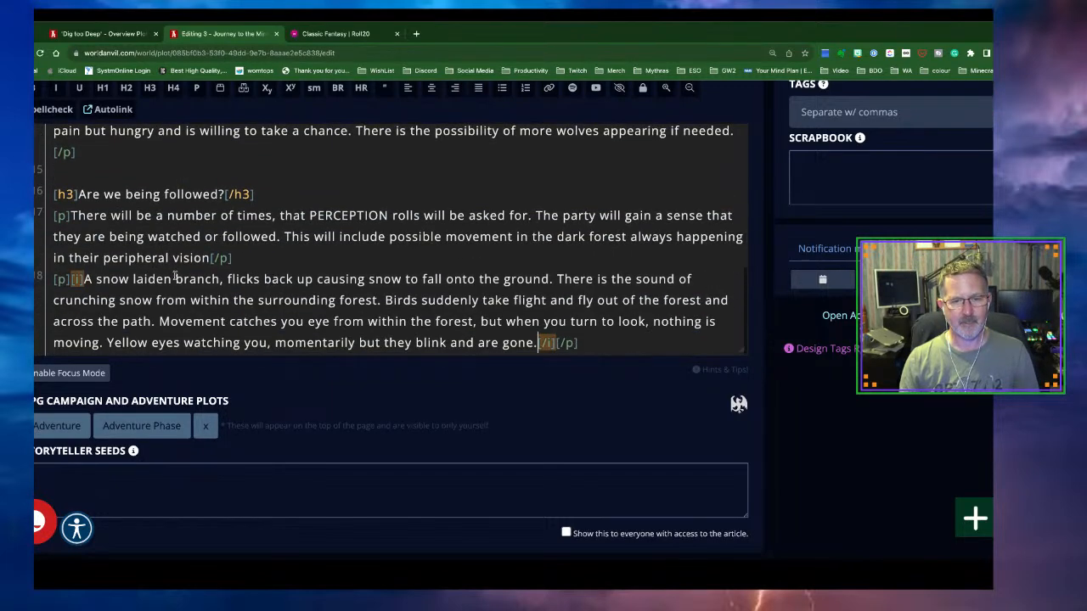
{"action": "left_click", "coordinate": [581, 342]}
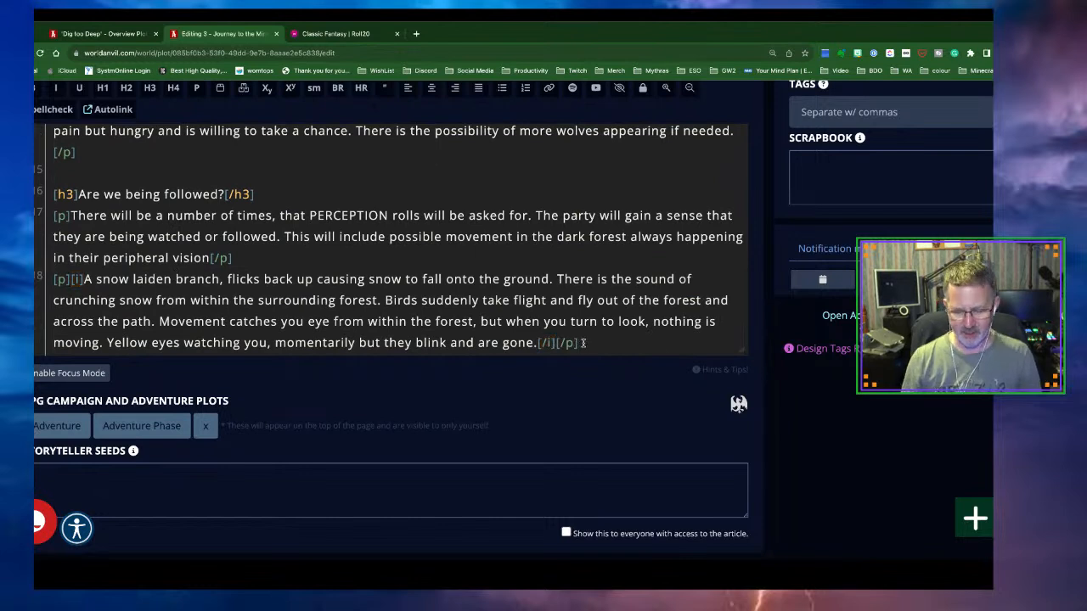
{"action": "key", "text": "Return"}
{"action": "key", "text": "Return"}
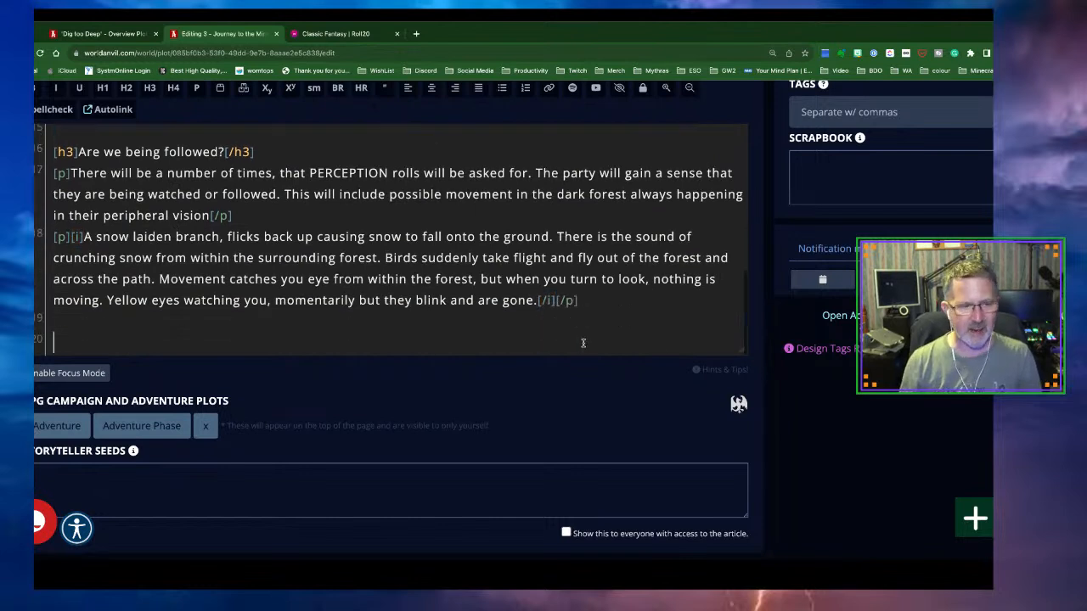
Add a level-3 heading 'Arriving at the mine' with a new line below
{"action": "left_click", "coordinate": [147, 92]}
{"action": "type", "text": "Arriving at "}
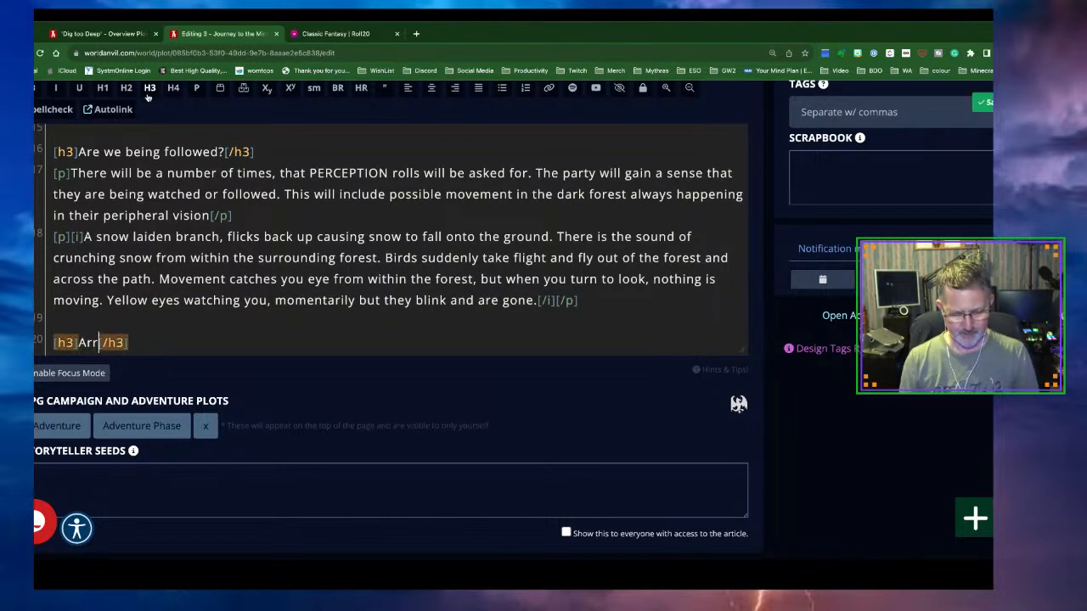
{"action": "type", "text": "the mine"}
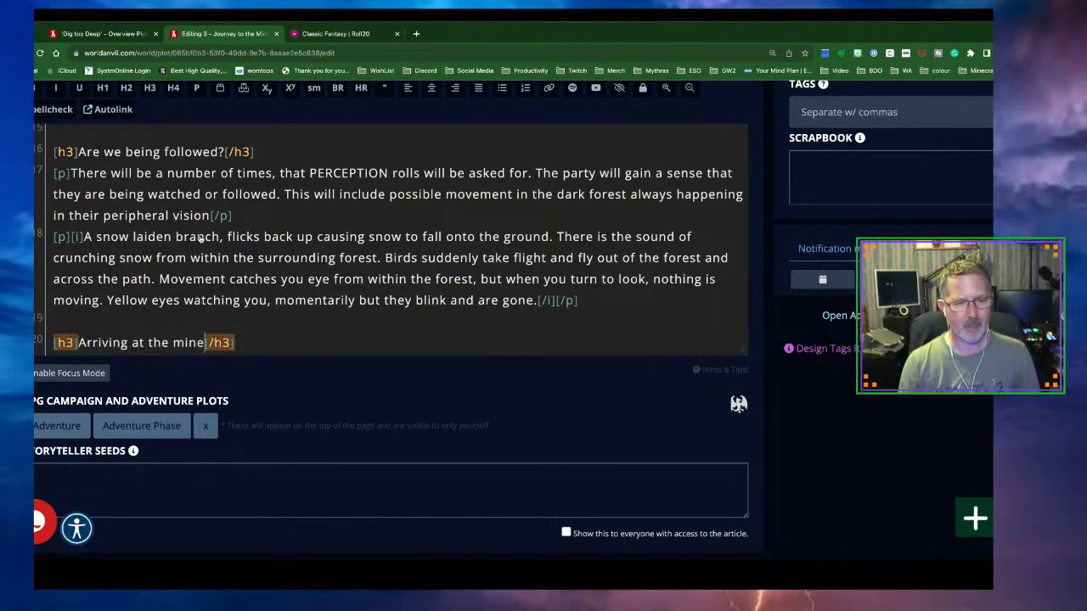
{"action": "left_click", "coordinate": [272, 344]}
{"action": "key", "text": "Return"}
{"action": "key", "text": "Return"}
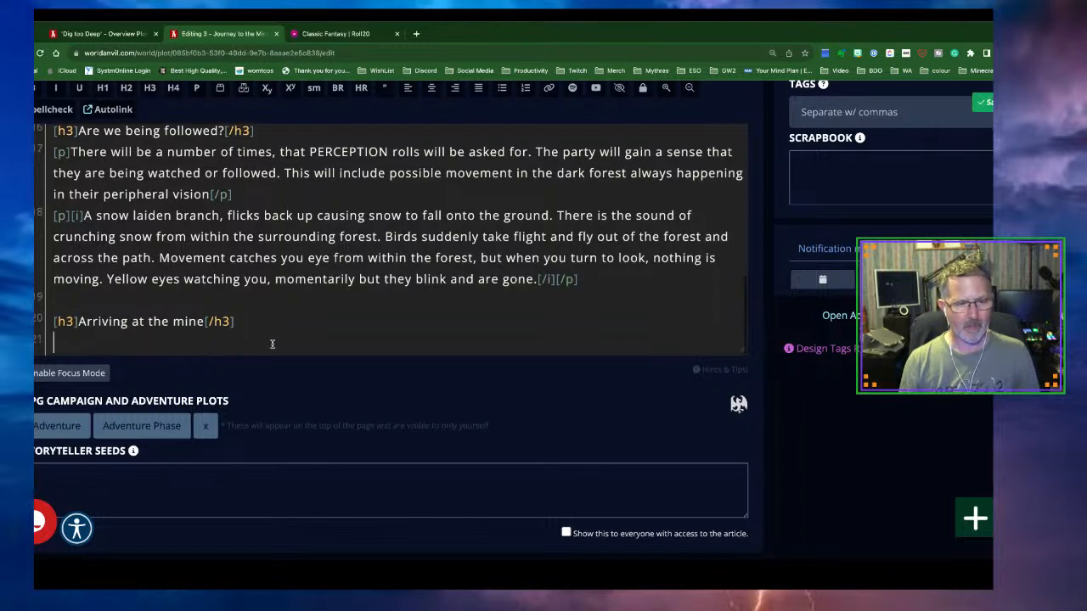
{"action": "key", "text": "BackSpace"}
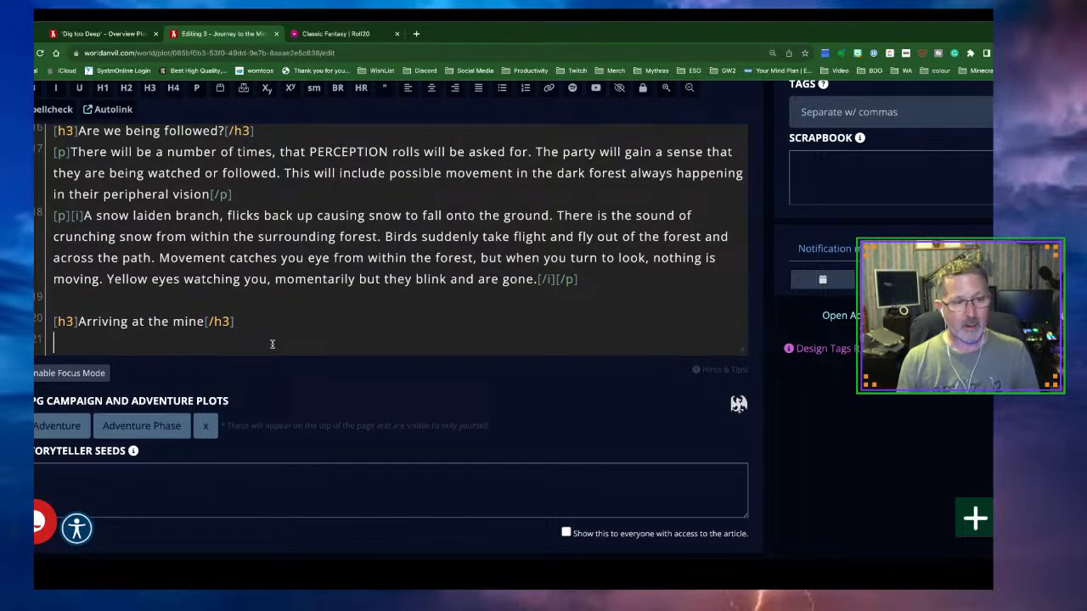
Begin a paragraph: arriving at the mine entrance after the second day, thick snow, absent sound
{"action": "left_click", "coordinate": [196, 90]}
{"action": "type", "text": "After[/p"}
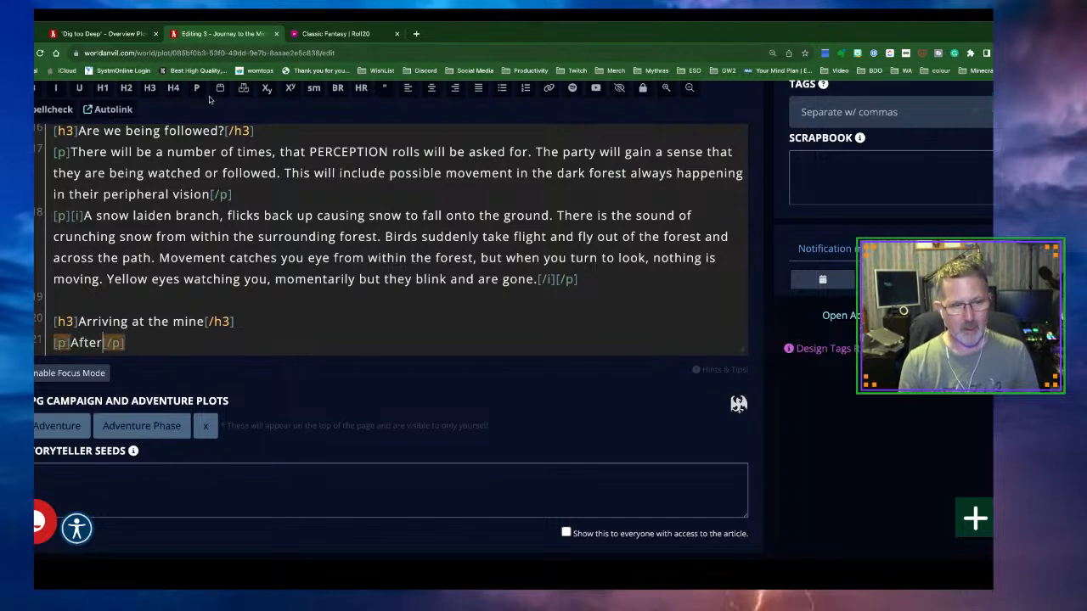
{"action": "type", "text": " ahe end of the sco"}
{"action": "key", "text": "BackSpace"}
{"action": "key", "text": "BackSpace"}
{"action": "type", "text": "econd day, you arrive at the en"}
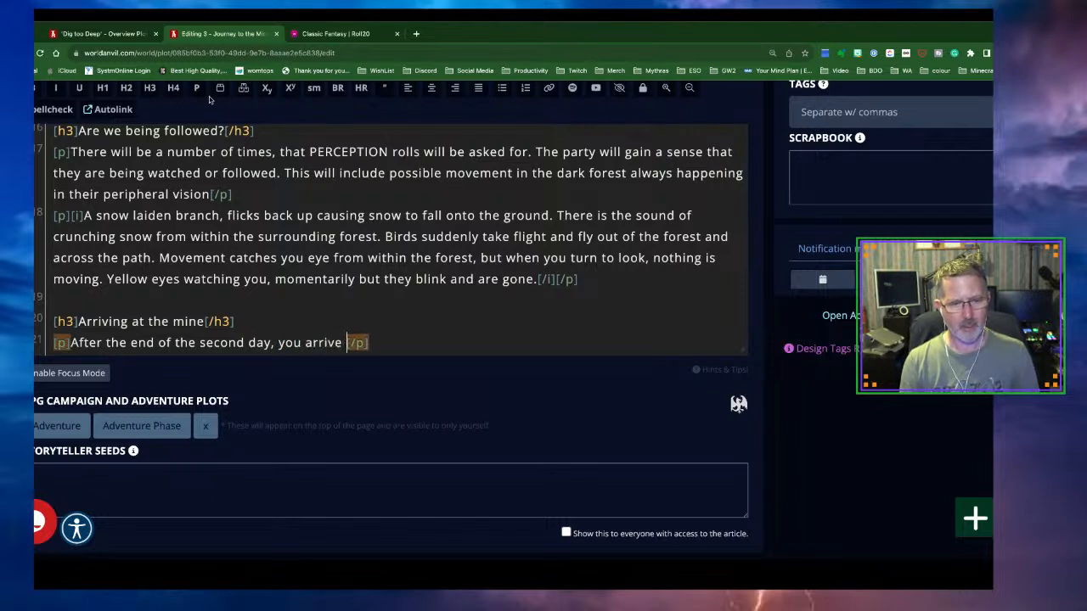
{"action": "type", "text": "trance to the "}
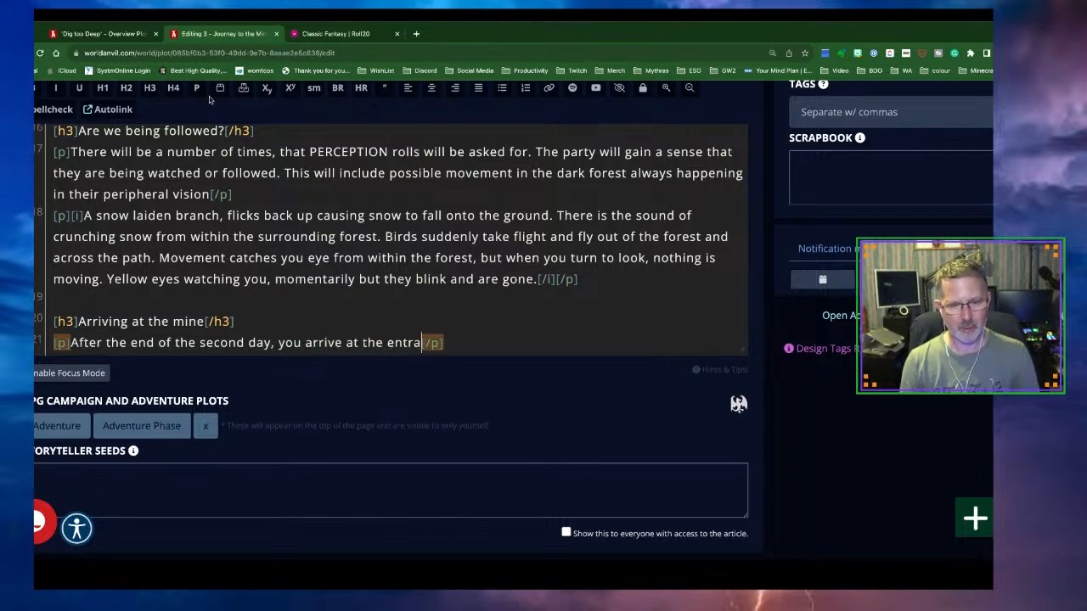
{"action": "type", "text": "mine."}
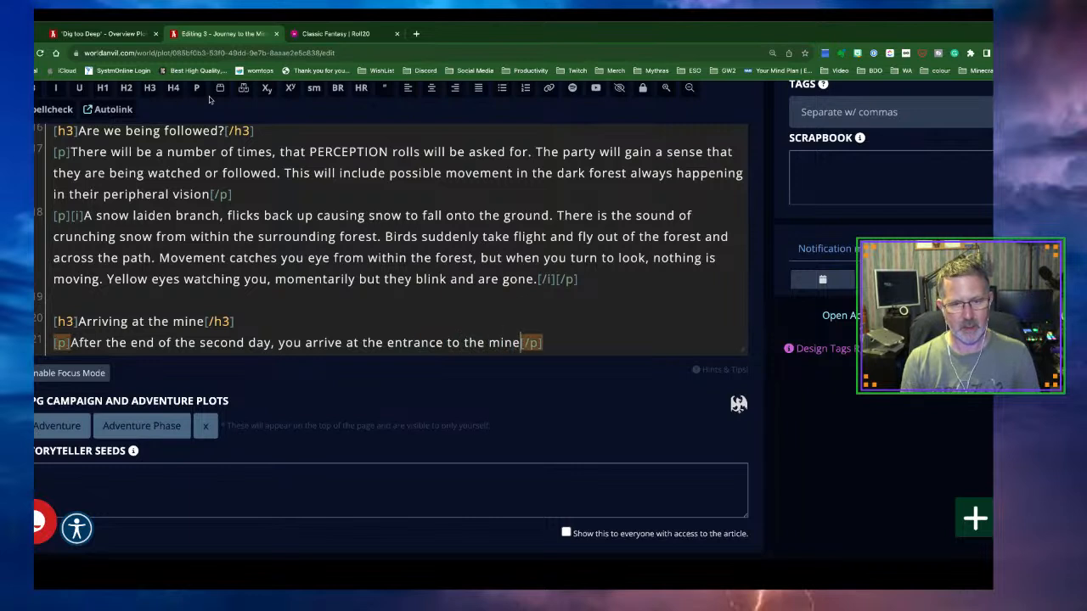
{"action": "type", "text": " Snow"}
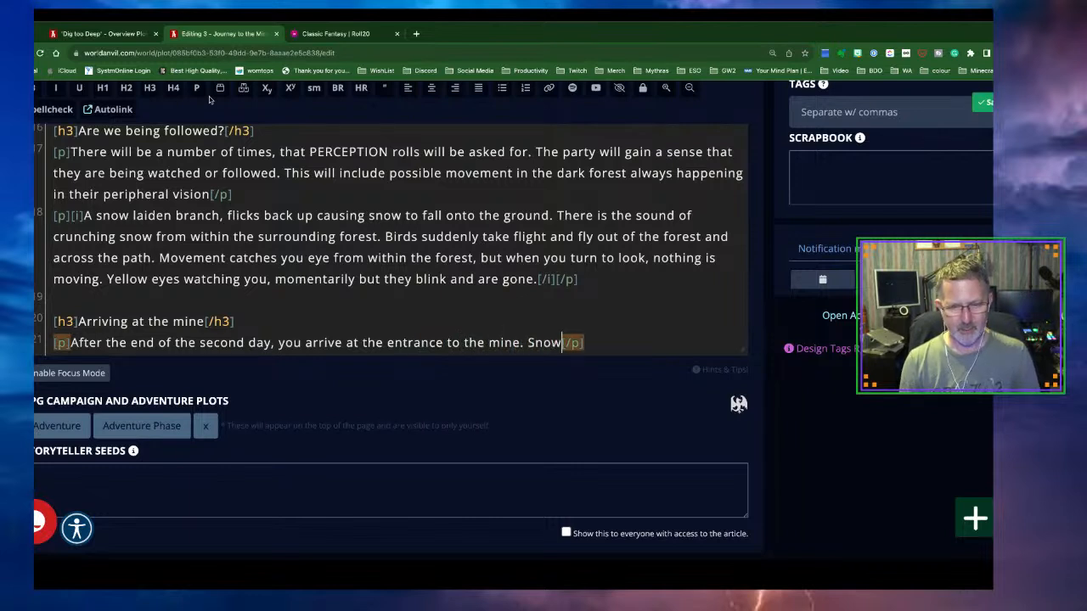
{"action": "type", "text": " lays thick on"}
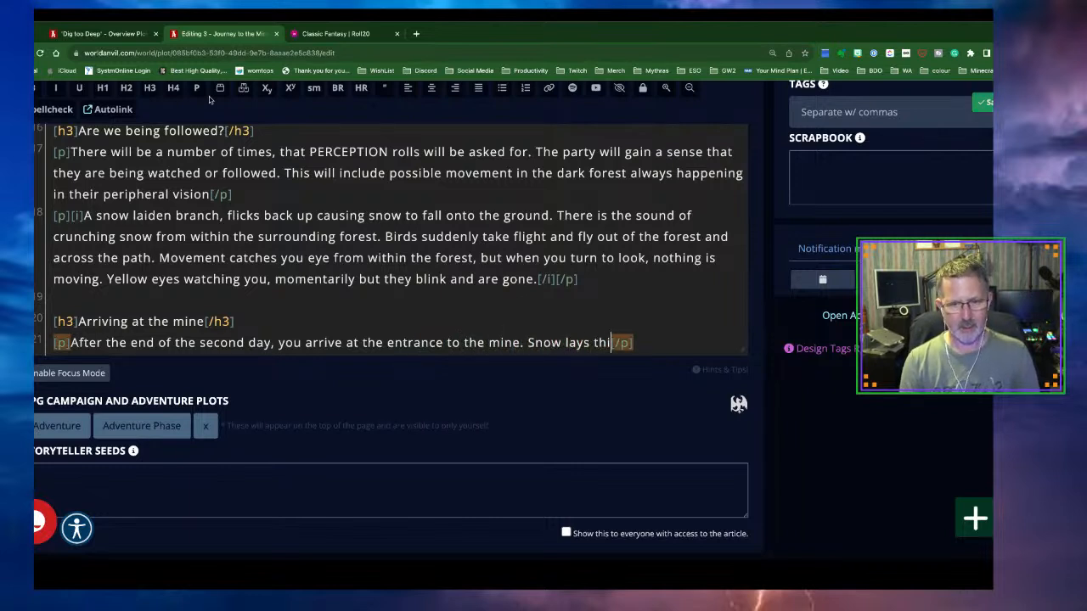
{"action": "type", "text": " the group"}
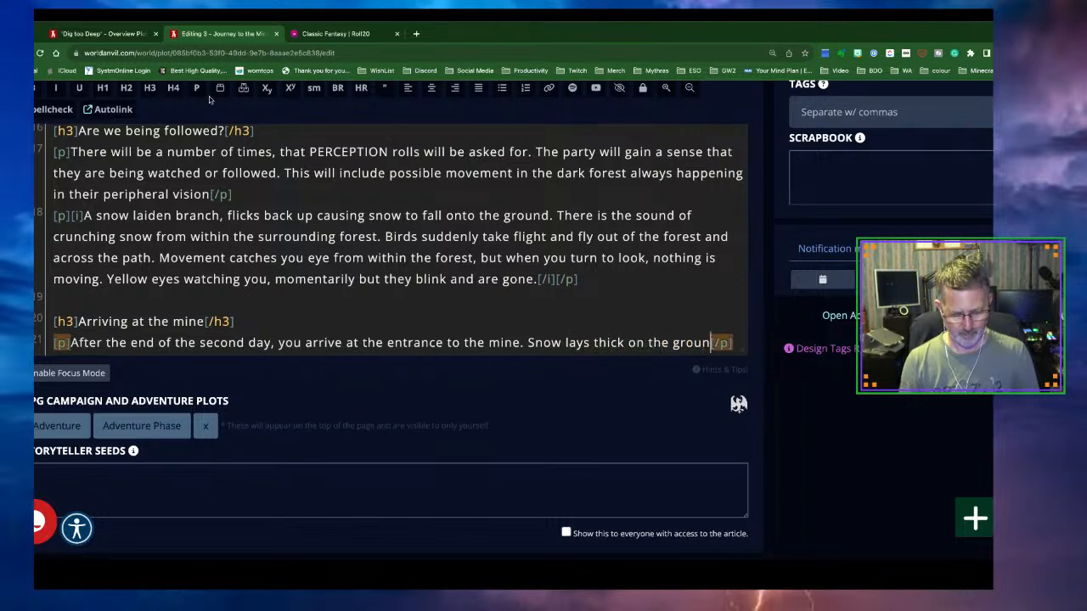
{"action": "type", "text": "d and no lifght"}
{"action": "key", "text": "BackSpace"}
{"action": "key", "text": "BackSpace"}
{"action": "key", "text": "BackSpace"}
{"action": "type", "text": "ght come"}
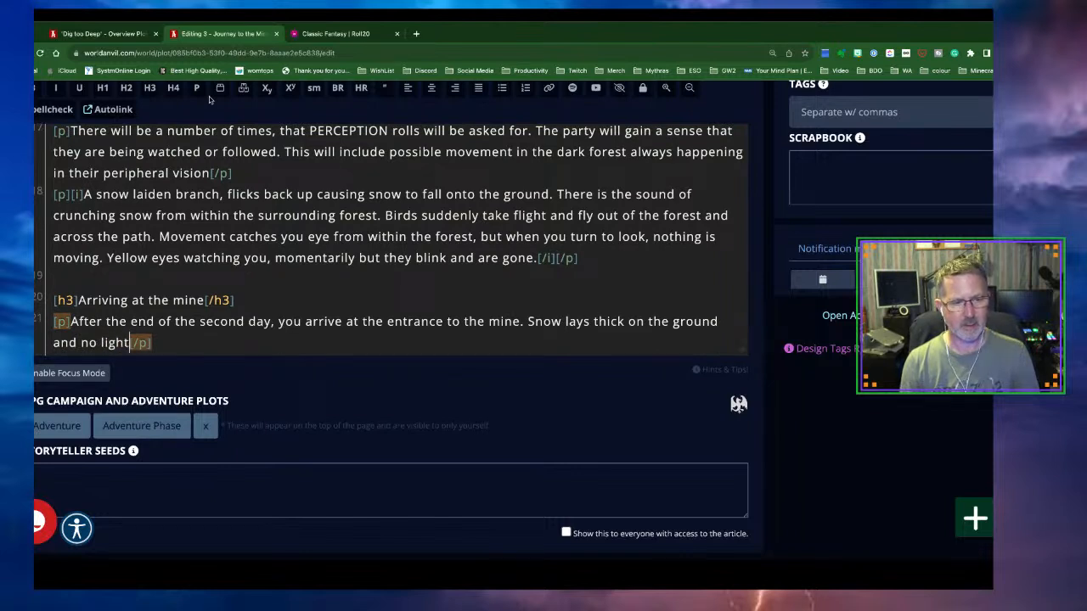
{"action": "type", "text": "s from within t"}
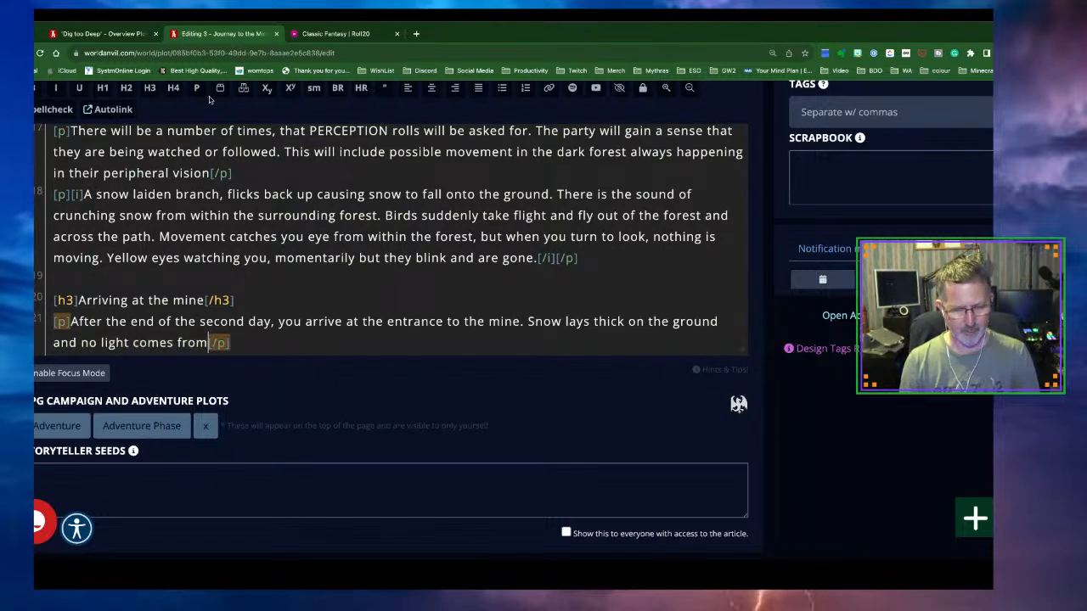
{"action": "type", "text": "he entrance"}
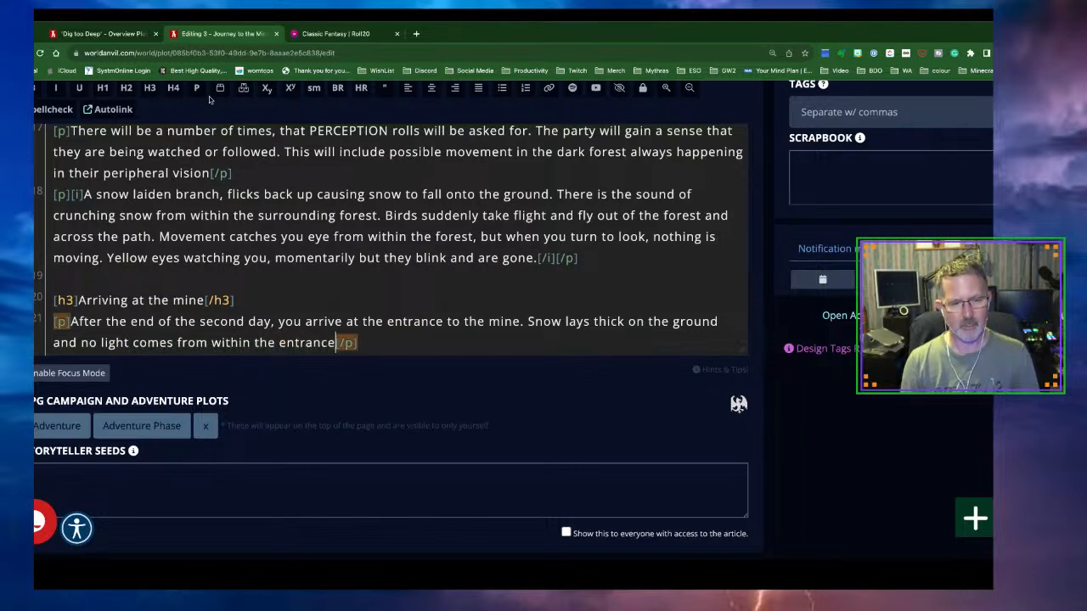
{"action": "type", "text": ". "}
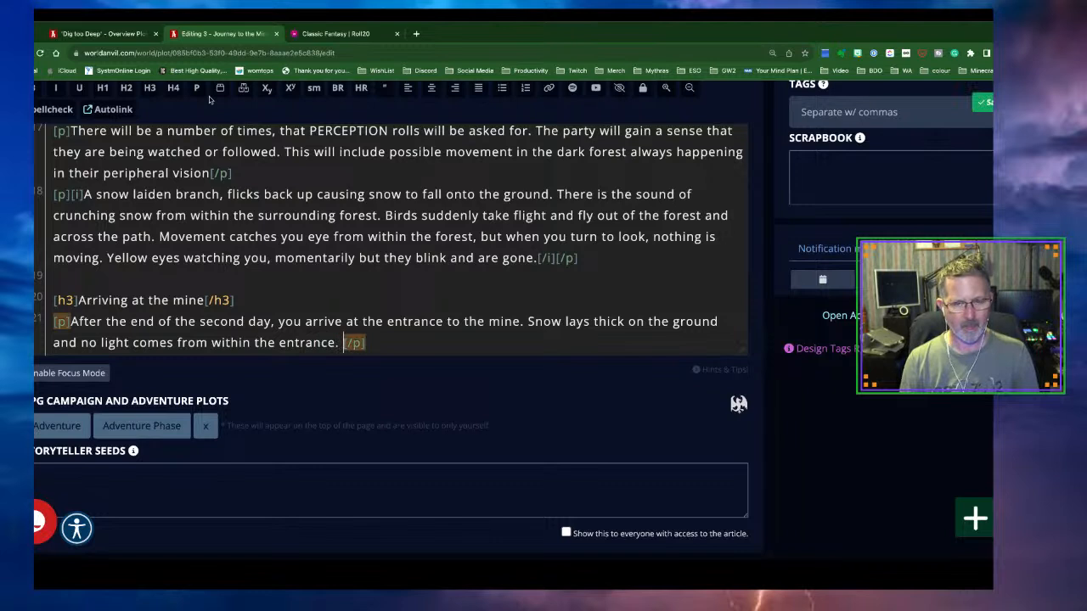
{"action": "type", "text": "There is "}
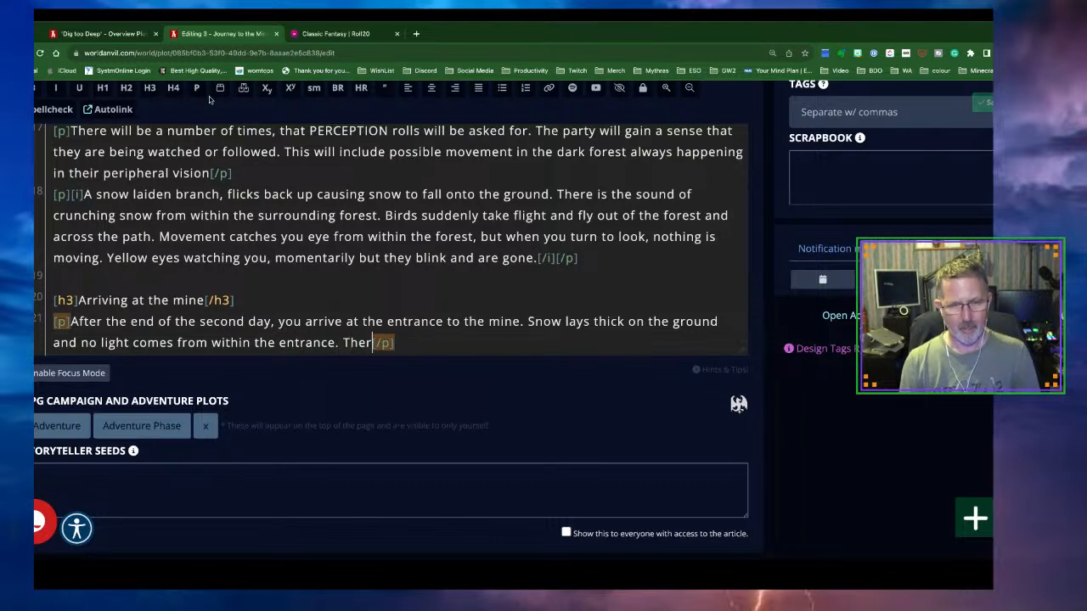
{"action": "type", "text": "the absence of "}
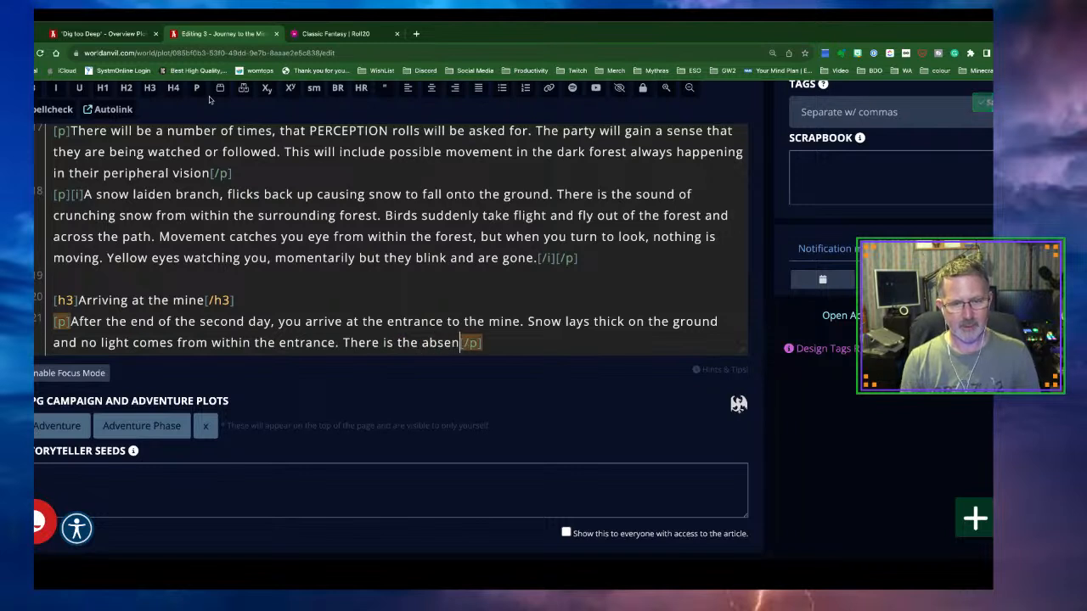
{"action": "type", "text": "sound"}
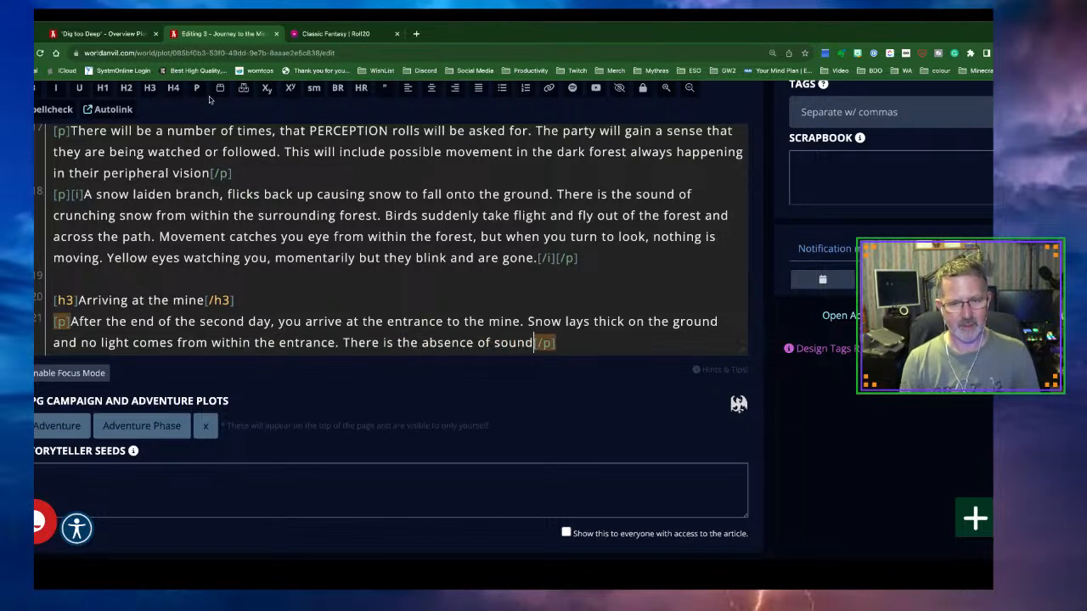
{"action": "type", "text": " around th"}
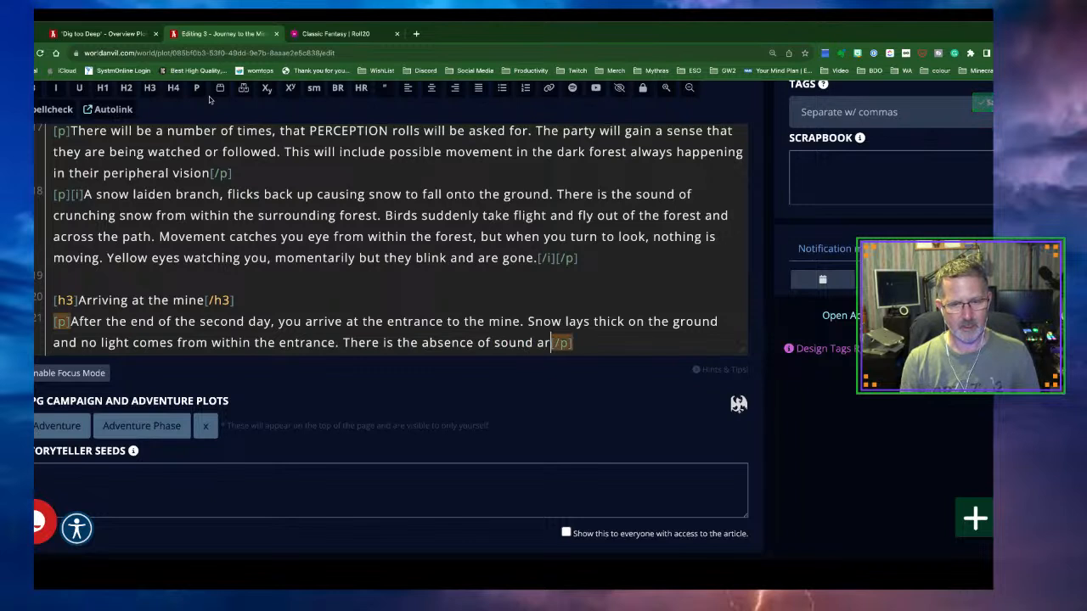
{"action": "type", "text": "e mouth of th"}
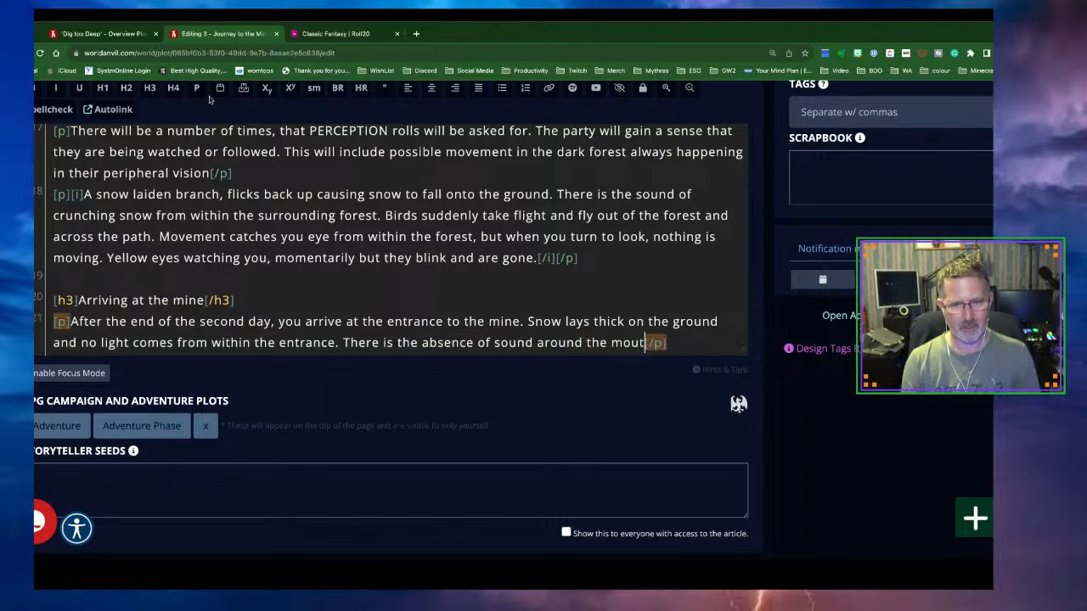
{"action": "type", "text": "e mine."}
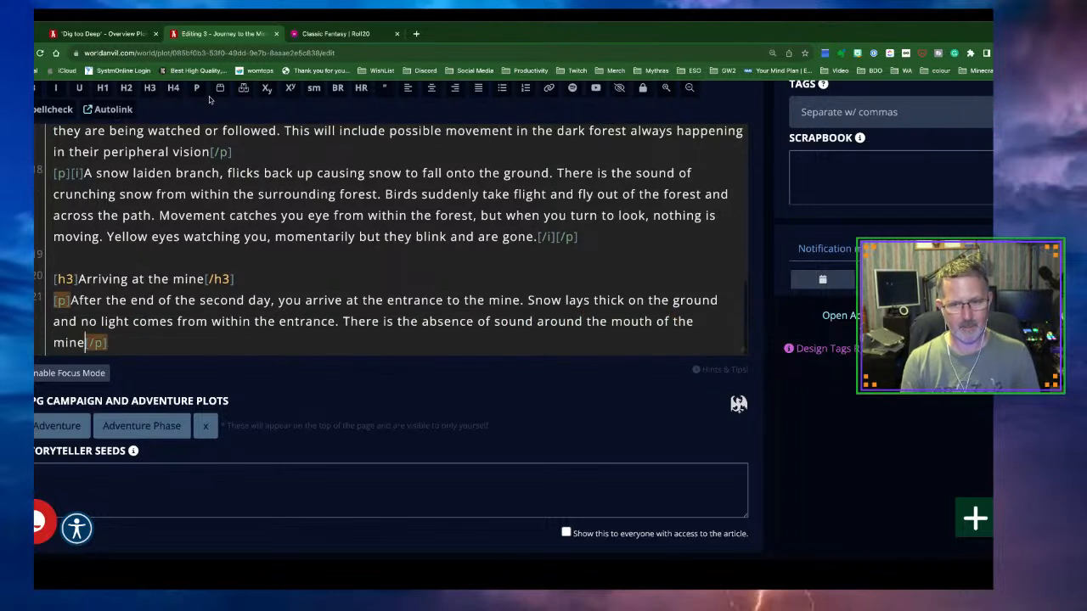
{"action": "type", "text": "Old"}
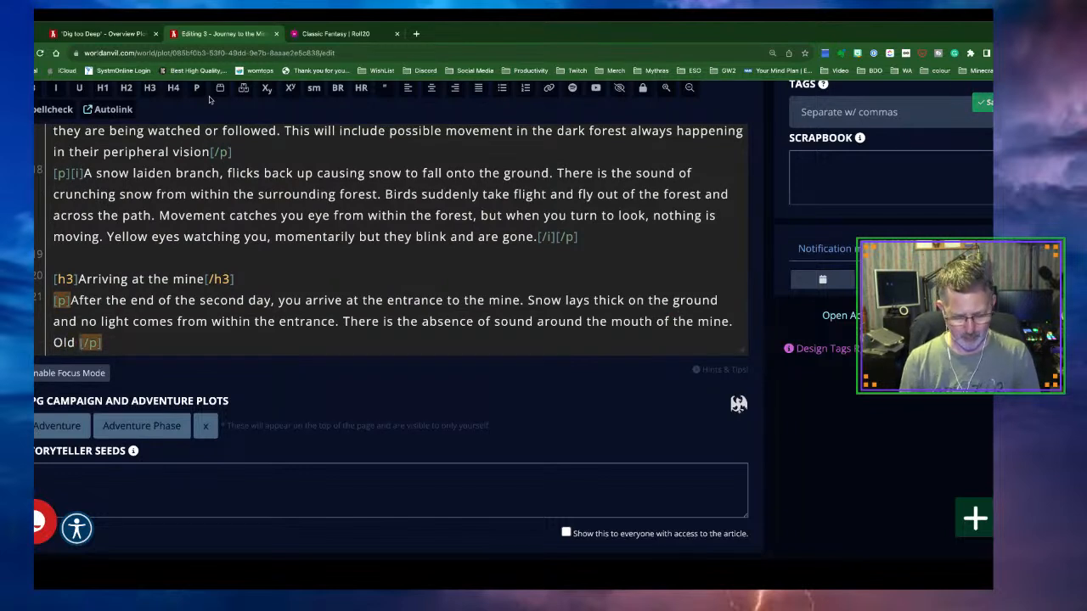
{"action": "type", "text": " wooden "}
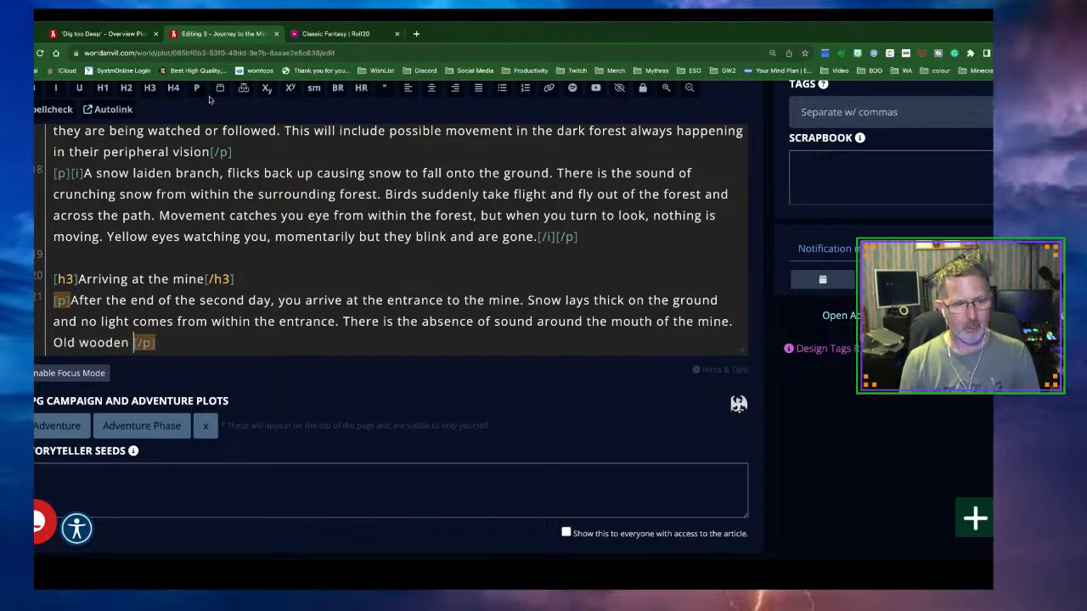
{"action": "type", "text": "planks lie "}
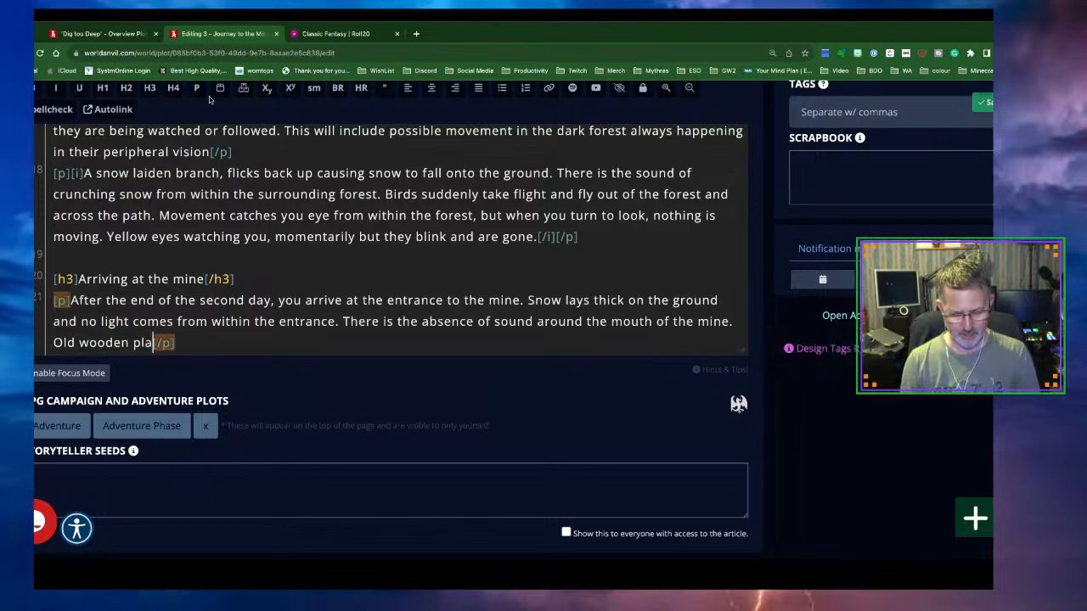
{"action": "type", "text": "on the group"}
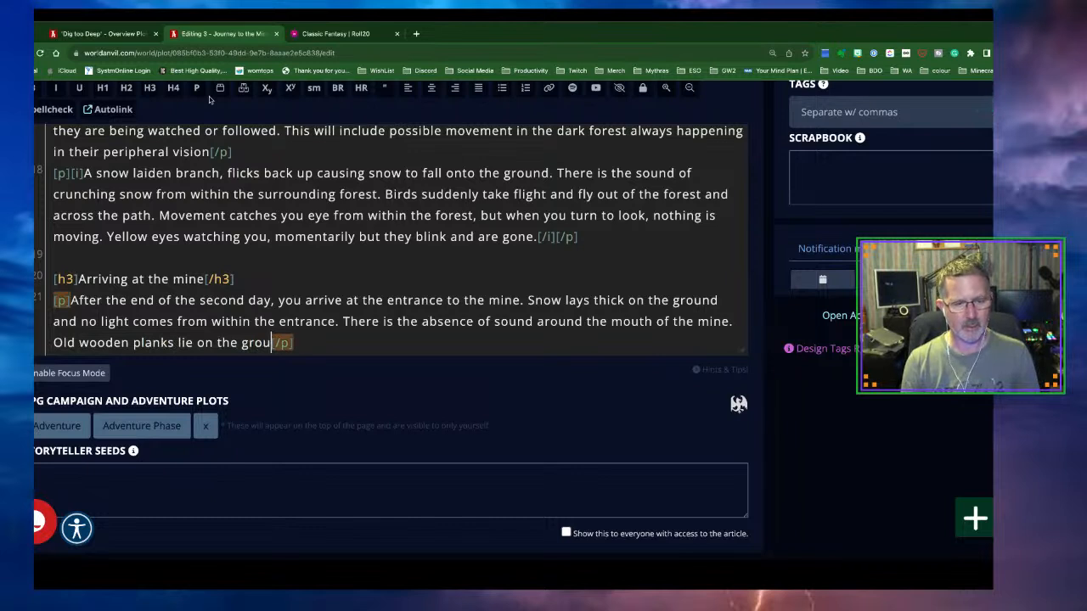
{"action": "type", "text": "nd, broke"}
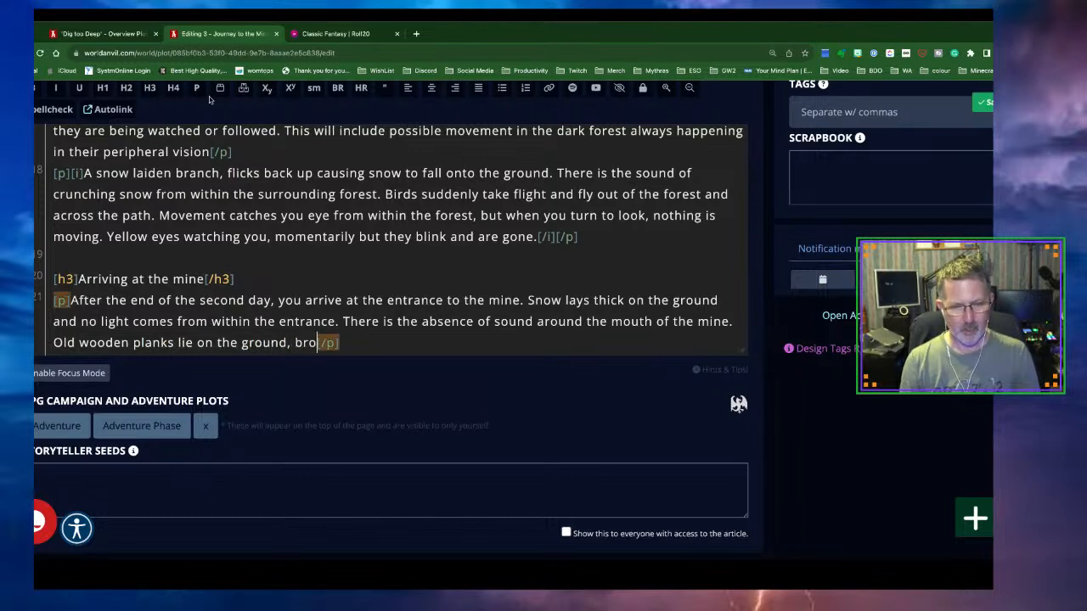
{"action": "type", "text": "c"}
Add splintered planks and unfamiliar snow mounds: 'over turned mine carts or something more sinister?'
{"action": "key", "text": "BackSpace"}
{"action": "type", "text": "n and spl"}
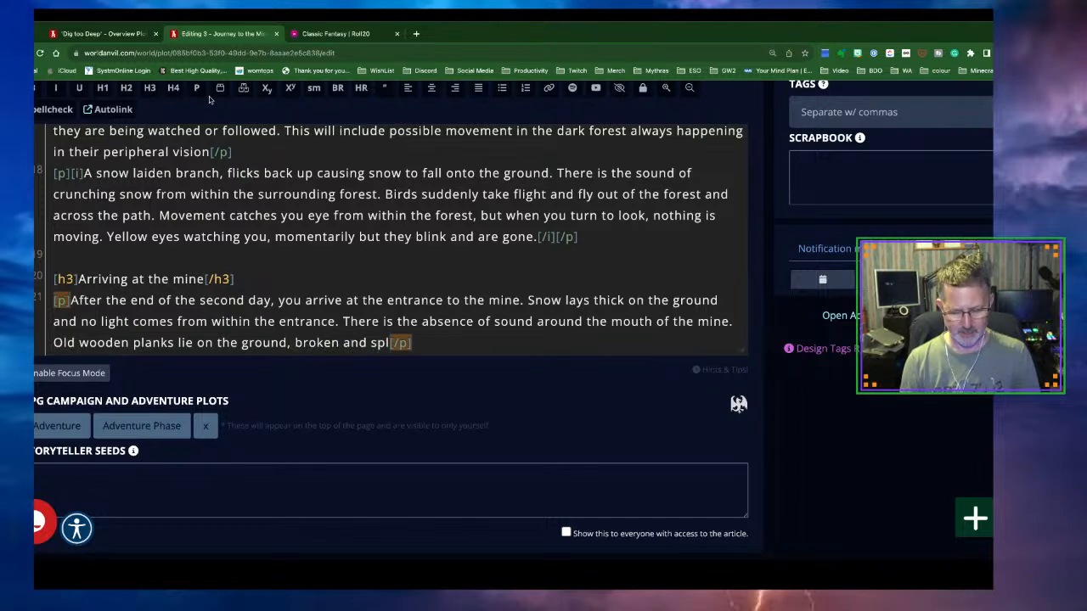
{"action": "type", "text": "intered. "}
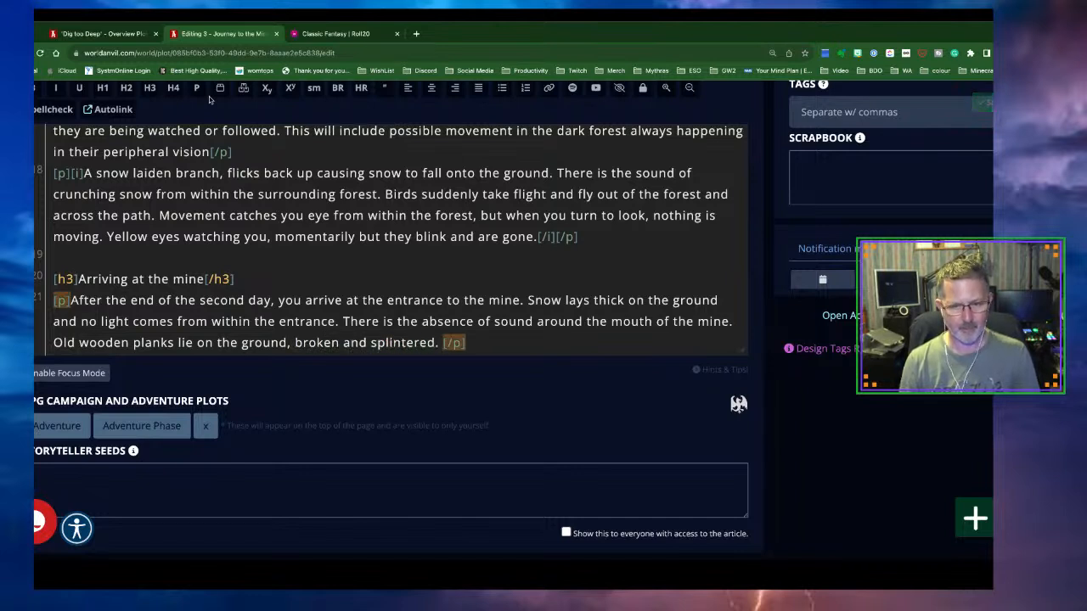
{"action": "type", "text": "O"}
{"action": "key", "text": "BackSpace"}
{"action": "key", "text": "BackSpace"}
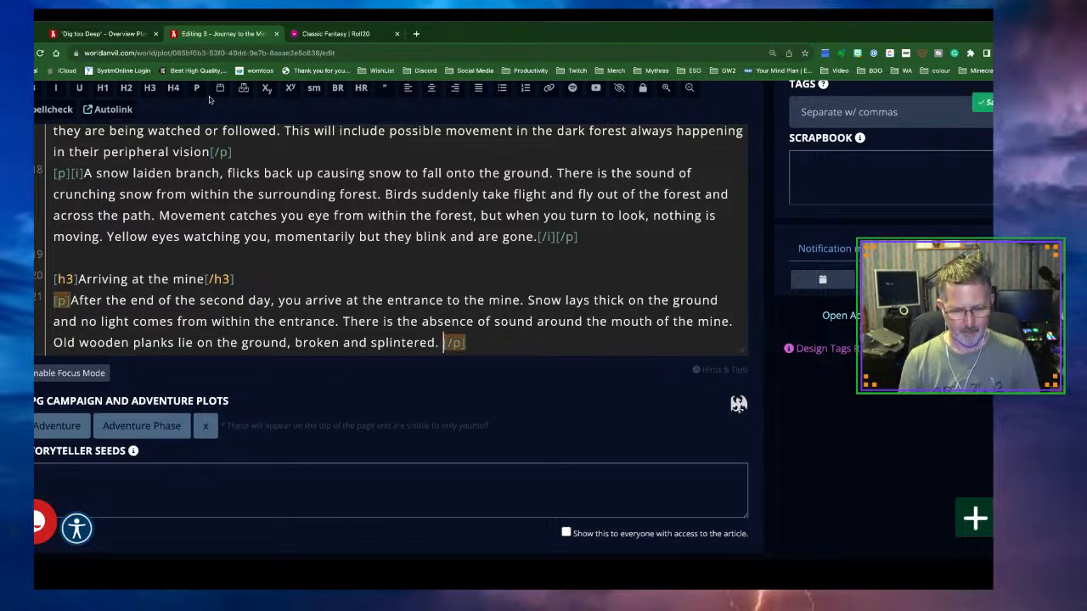
{"action": "key", "text": "BackSpace"}
{"action": "type", "text": "Unfami"}
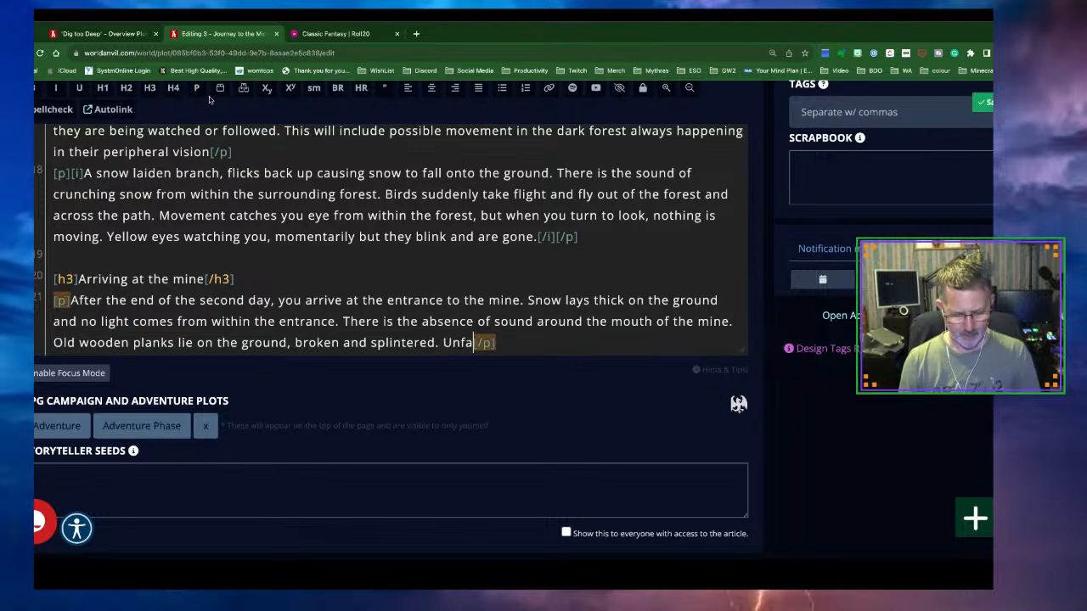
{"action": "type", "text": "liar"}
{"action": "type", "text": " mounds of sn"}
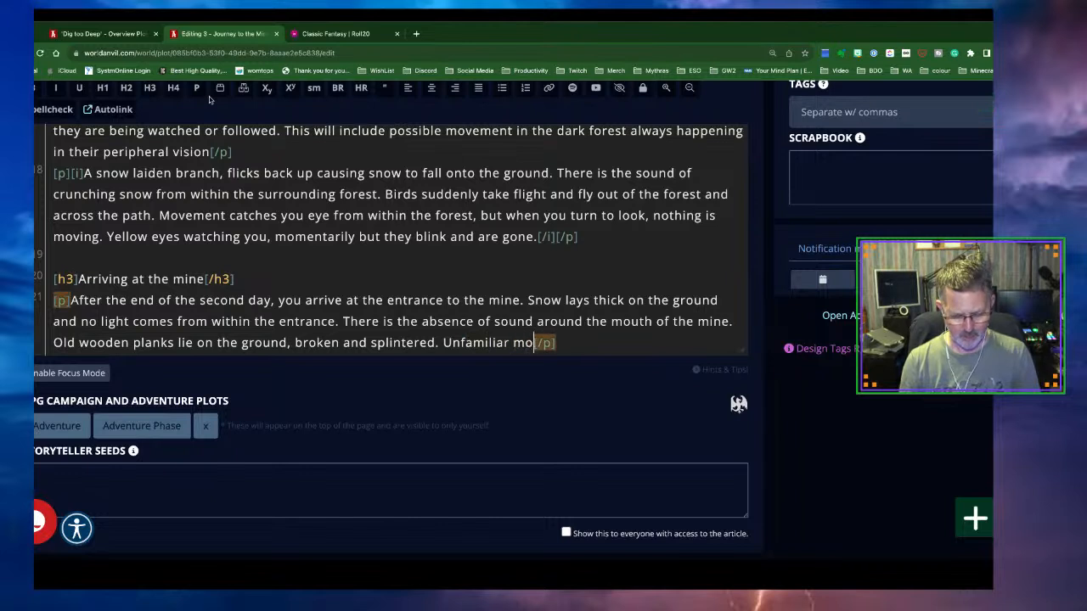
{"action": "type", "text": "ow "}
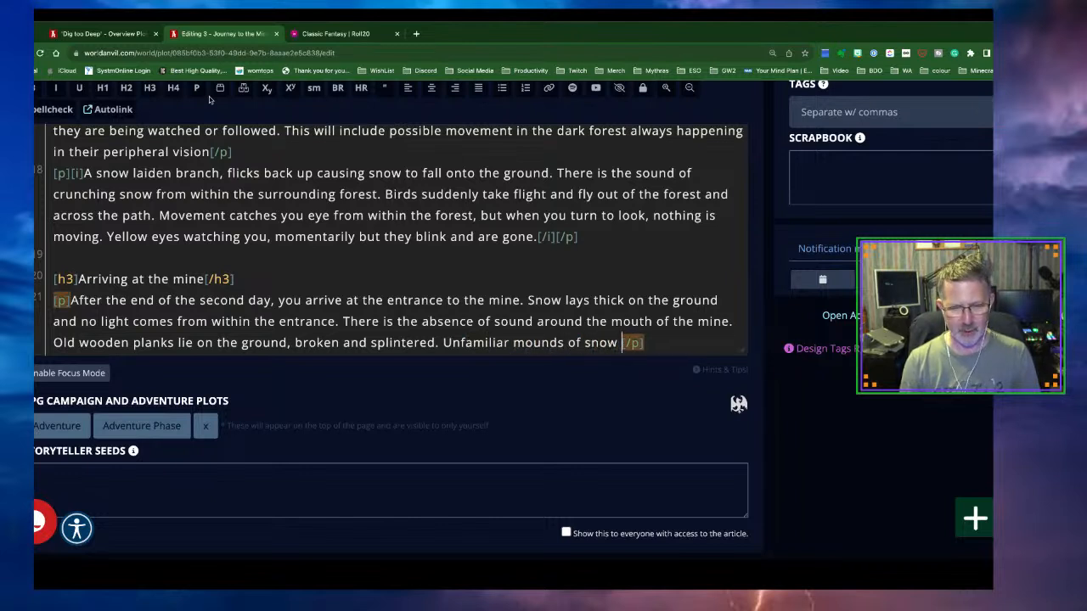
{"action": "type", "text": "are "}
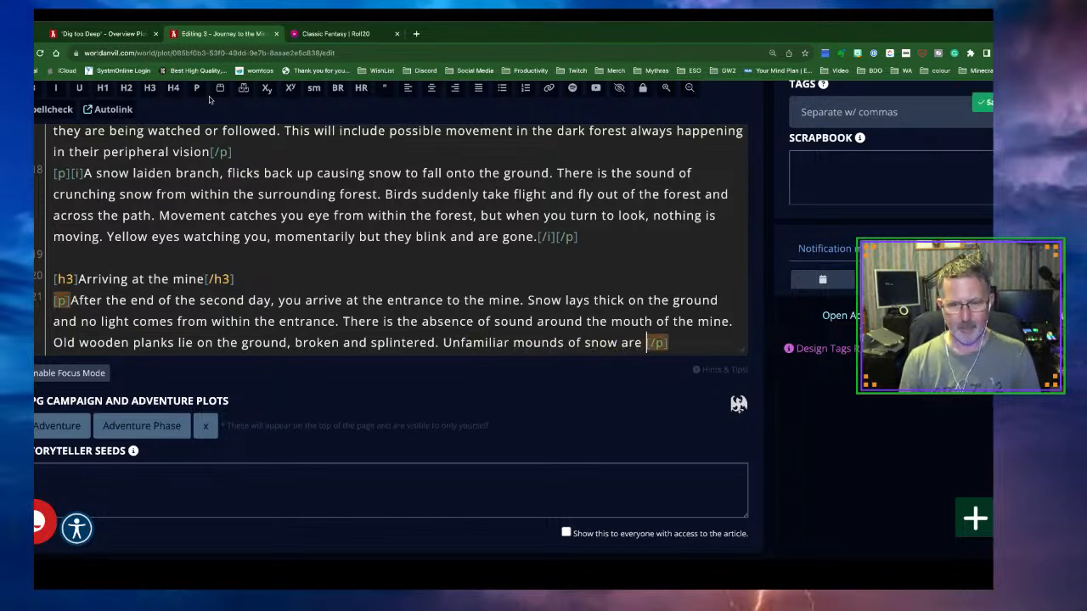
{"action": "type", "text": "present"}
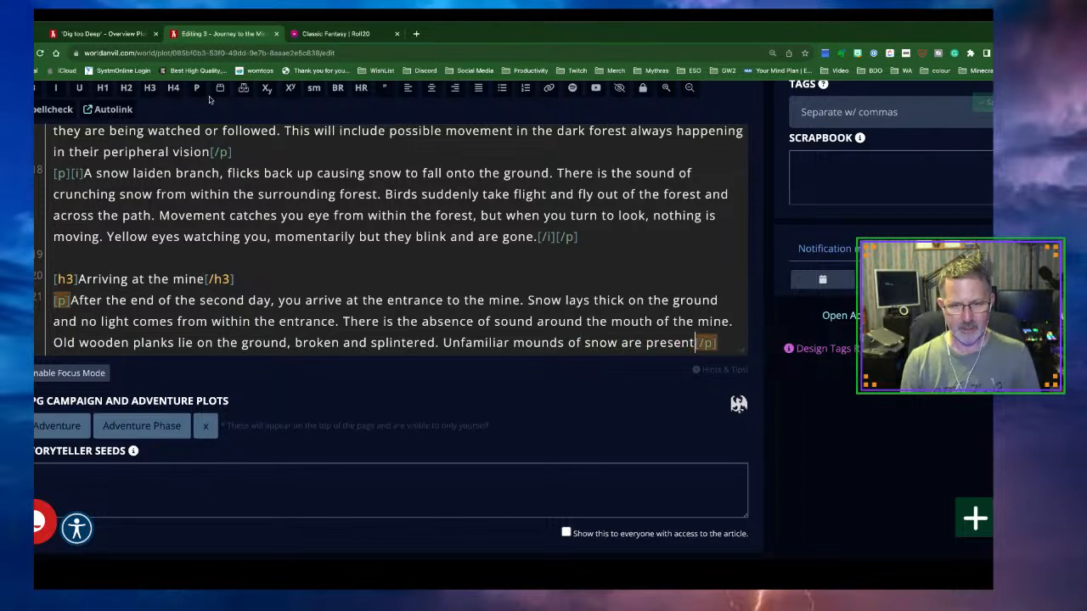
{"action": "type", "text": " - "}
{"action": "type", "text": "could th"}
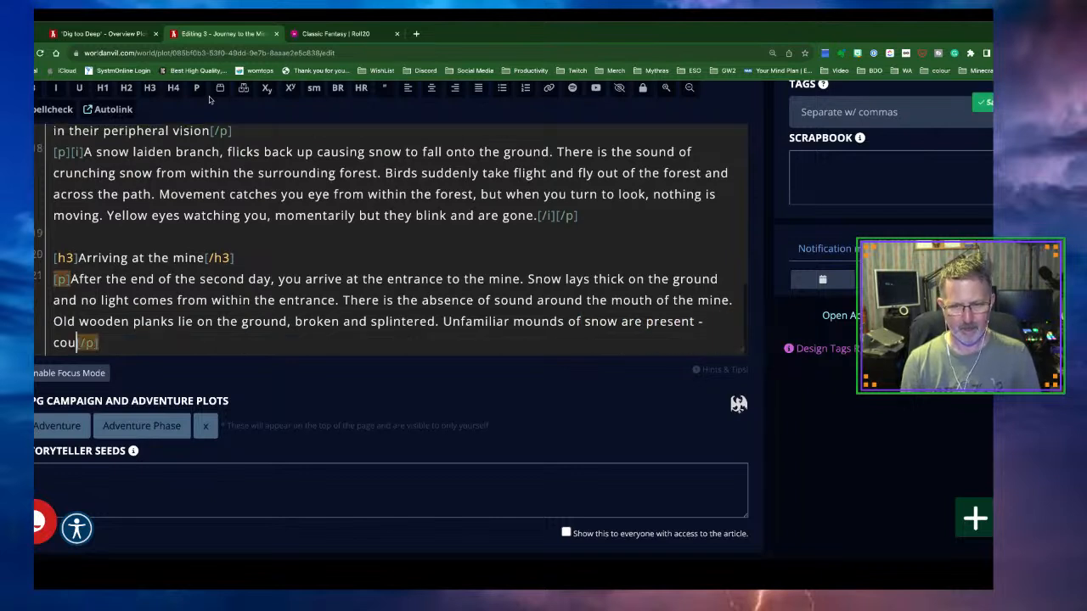
{"action": "type", "text": "ese be "}
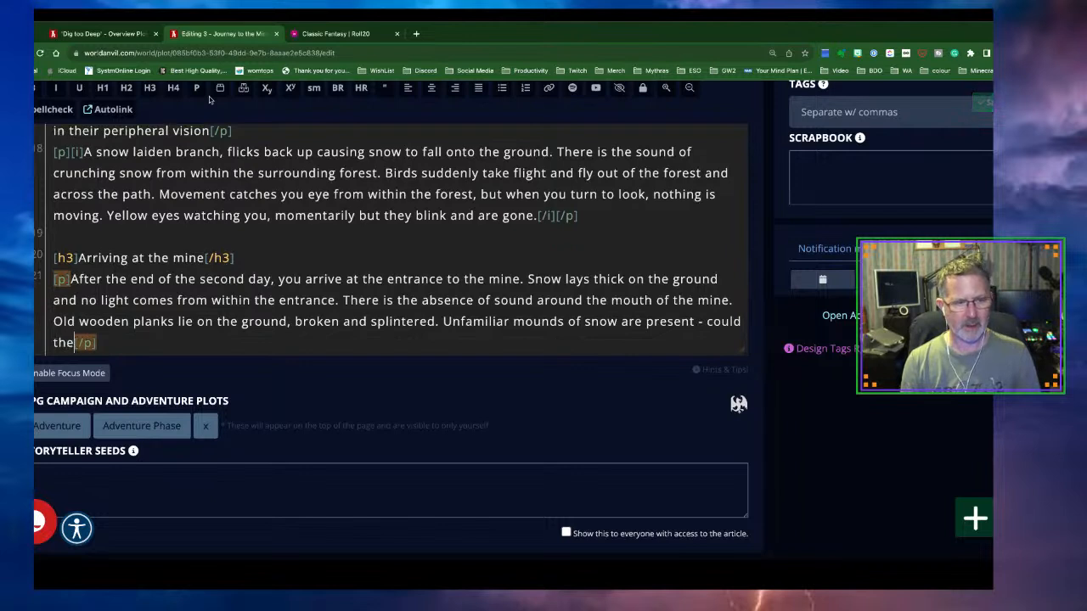
{"action": "type", "text": "m"}
{"action": "key", "text": "BackSpace"}
{"action": "type", "text": "over turned mi"}
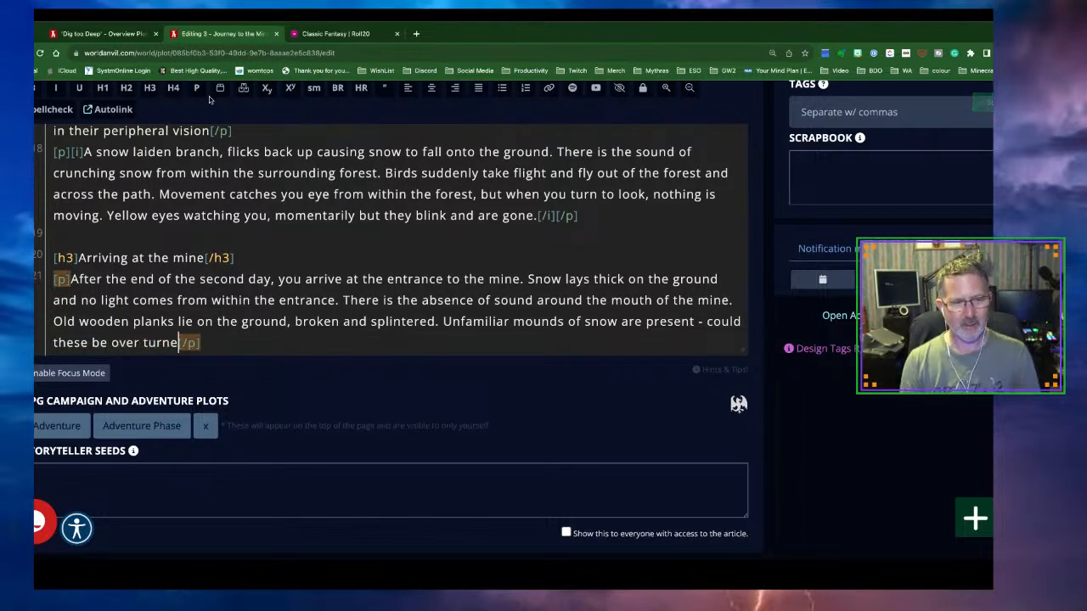
{"action": "type", "text": "ne crarts or"}
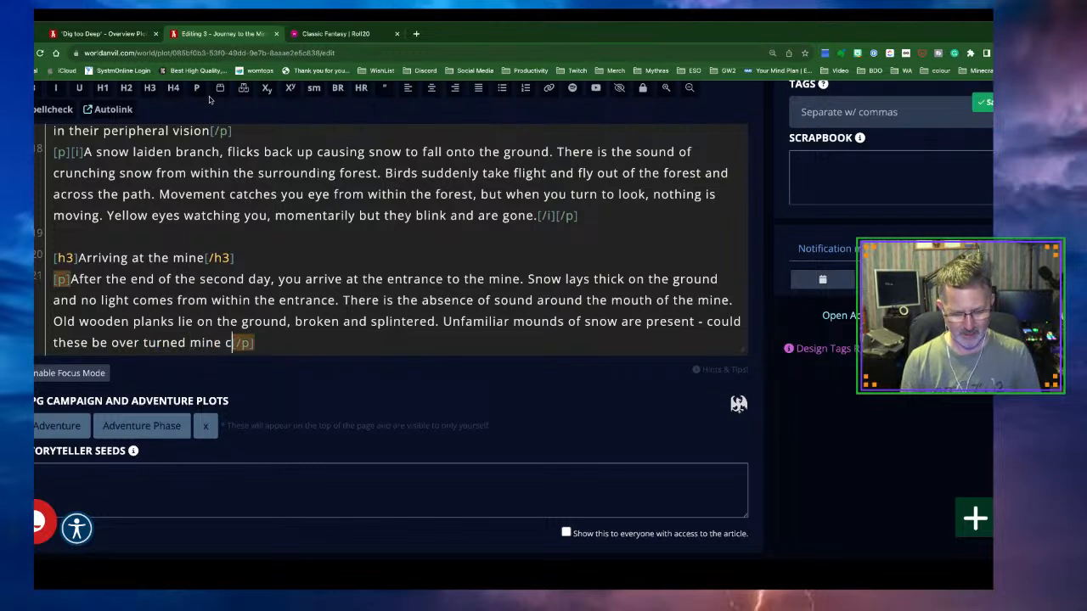
{"action": "type", "text": " something mor"}
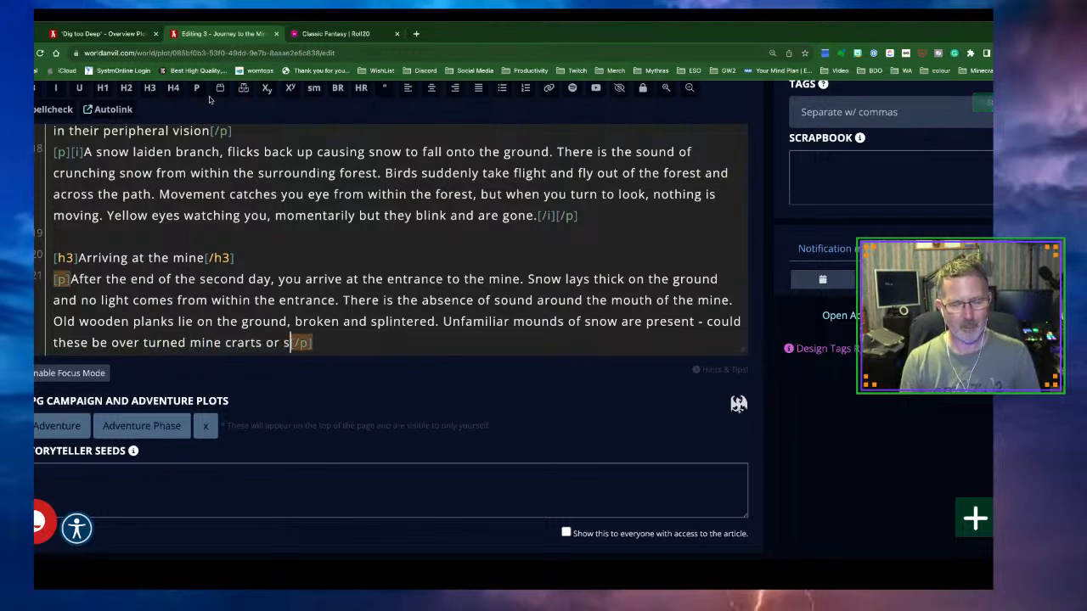
{"action": "type", "text": "e sinist"}
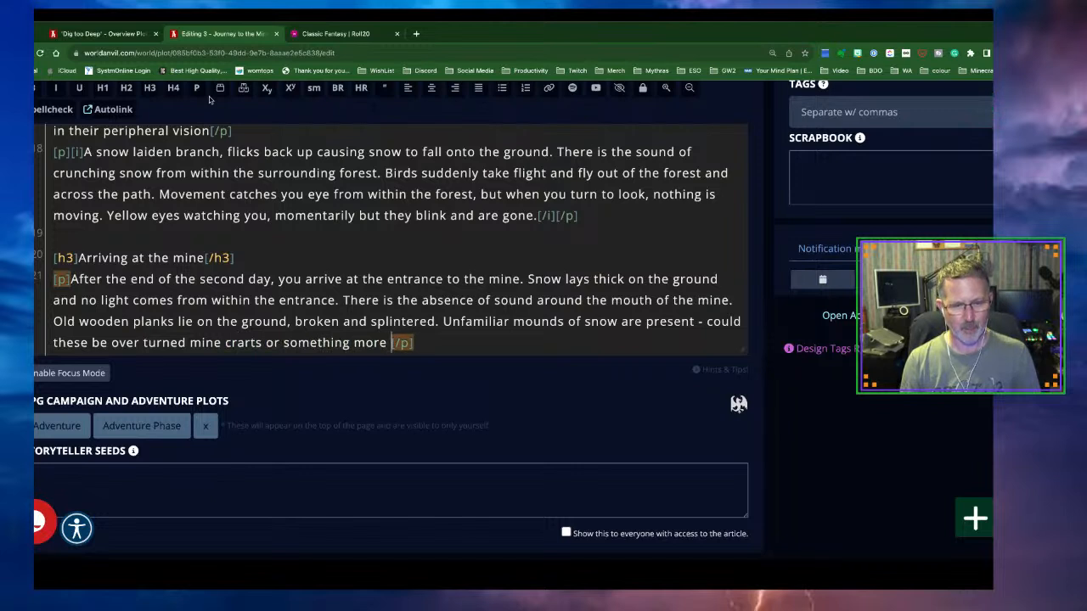
{"action": "type", "text": "er"}
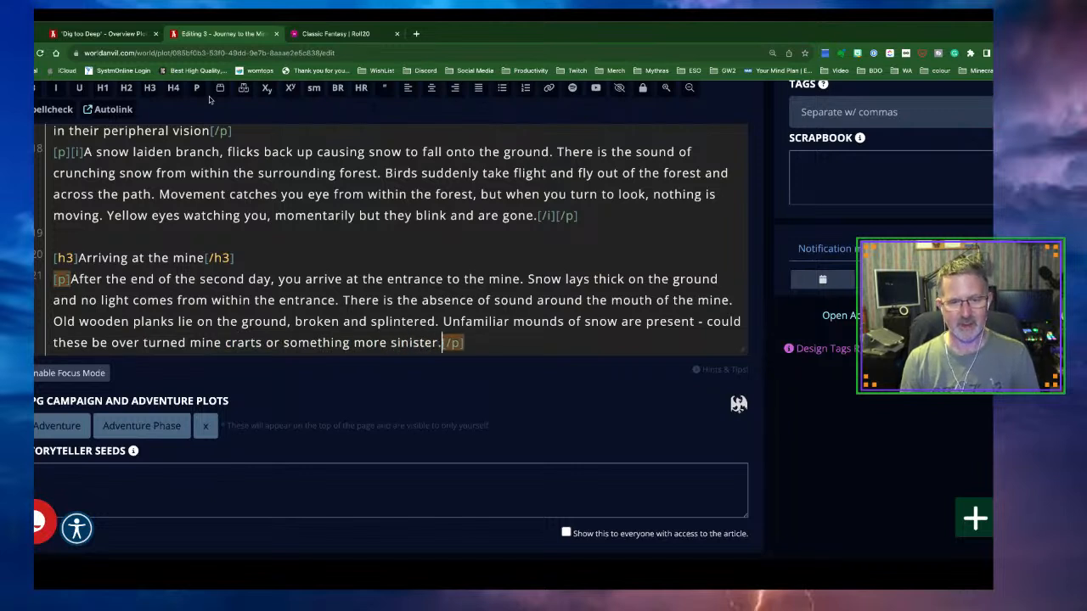
{"action": "type", "text": "?"}
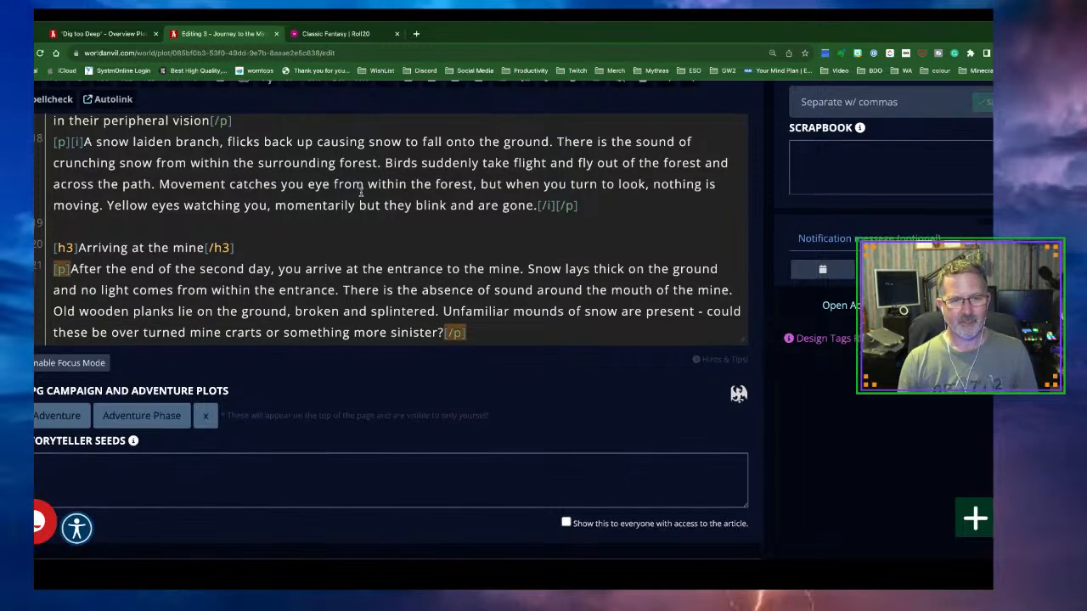
Insert an empty [h3][/h3] heading on a new line after the 'something more sinister?' paragraph
{"action": "scroll", "coordinate": [365, 191], "scroll_direction": "down", "scroll_amount": 1}
{"action": "left_click", "coordinate": [488, 265]}
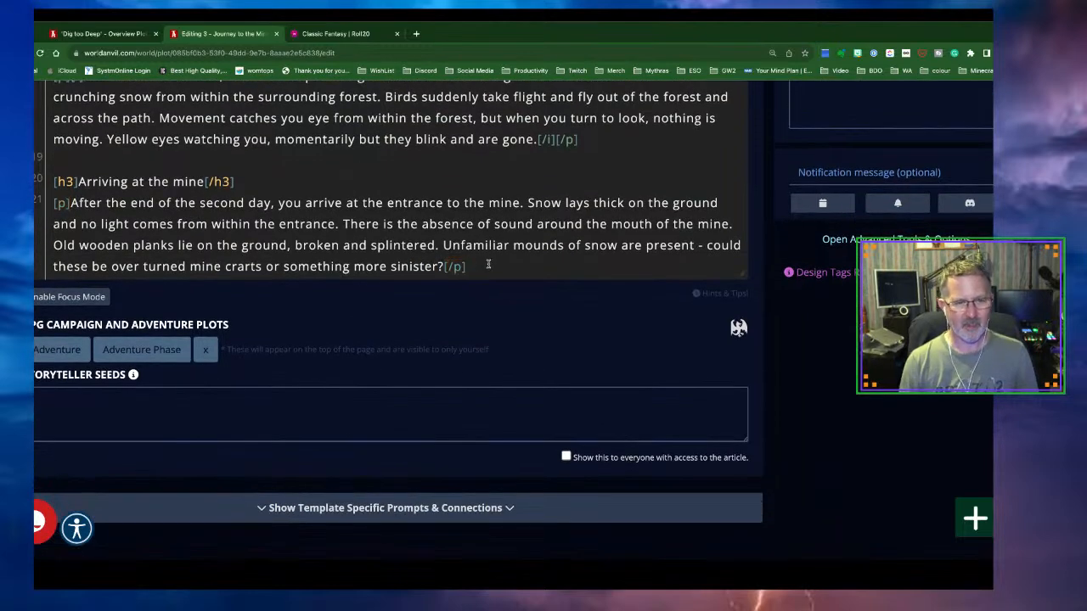
{"action": "key", "text": "Return"}
{"action": "key", "text": "Return"}
{"action": "scroll", "coordinate": [369, 149], "scroll_direction": "up", "scroll_amount": 8}
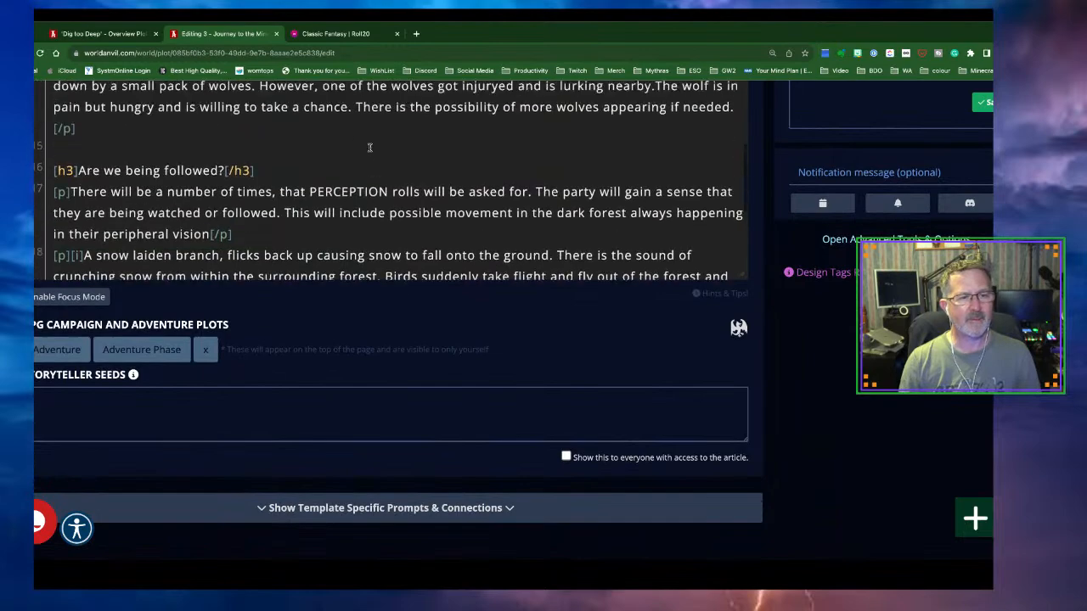
{"action": "scroll", "coordinate": [370, 149], "scroll_direction": "up", "scroll_amount": 6}
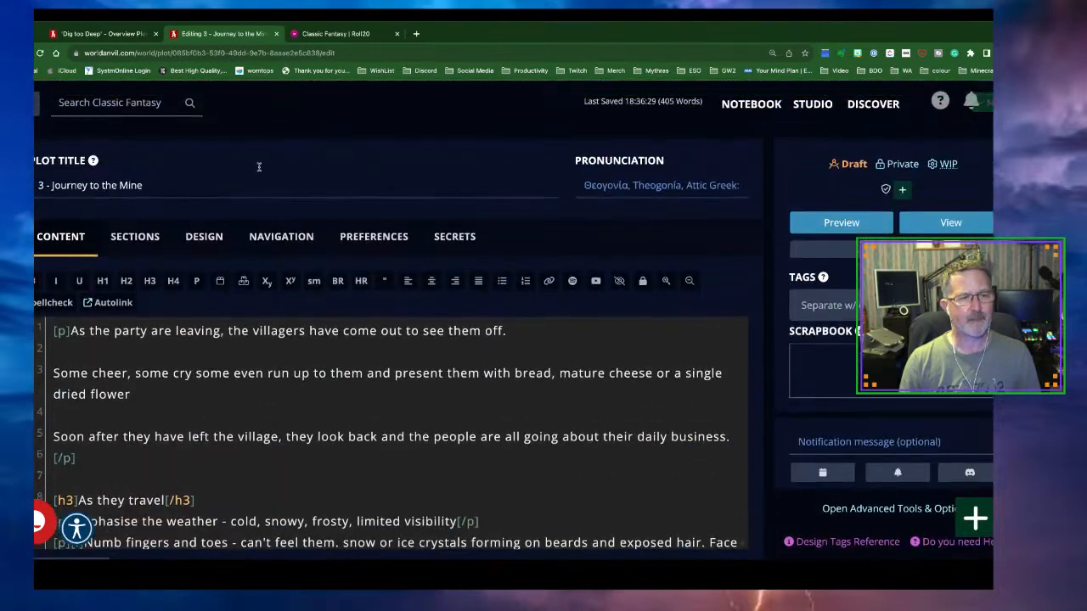
{"action": "left_click", "coordinate": [149, 281]}
Enter 'THIS CHAPTER WILL END WHEN THE PARTY ARE READY TO ENTER THE FIRST LEVEL OF THE MINE' in [center] tags
{"action": "scroll", "coordinate": [301, 205], "scroll_direction": "down", "scroll_amount": 3}
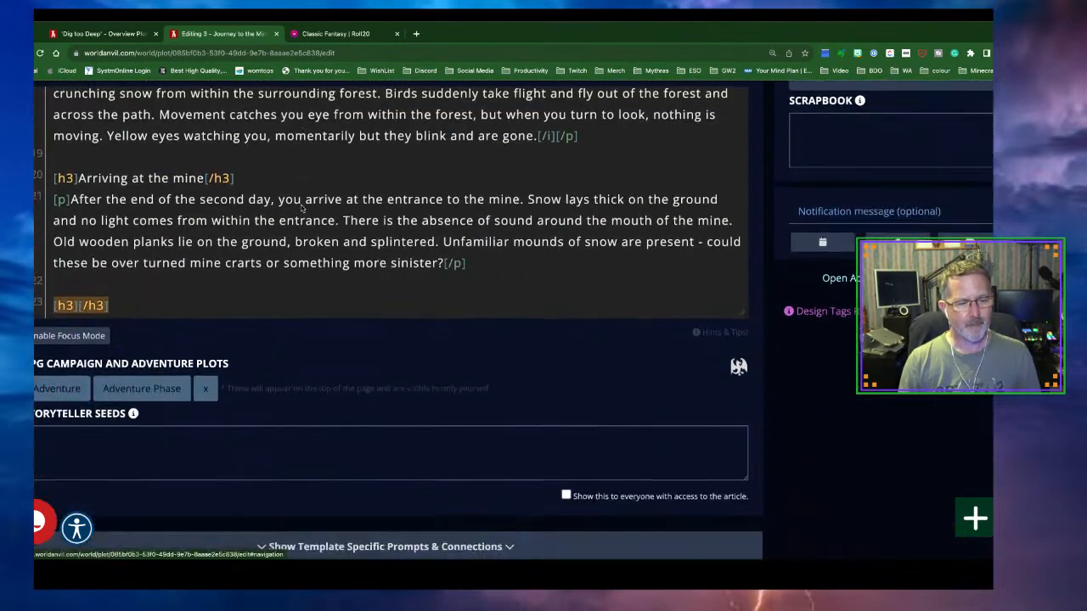
{"action": "type", "text": "THIS CAHPE"}
{"action": "key", "text": "BackSpace"}
{"action": "key", "text": "BackSpace"}
{"action": "key", "text": "BackSpace"}
{"action": "key", "text": "BackSpace"}
{"action": "type", "text": "HAPTER WI"}
{"action": "type", "text": "LL END WHEN"}
{"action": "type", "text": " THE PARTY A"}
{"action": "type", "text": "RE READ"}
{"action": "type", "text": "Y TO ENTE"}
{"action": "type", "text": "R THE "}
{"action": "type", "text": "FIRST "}
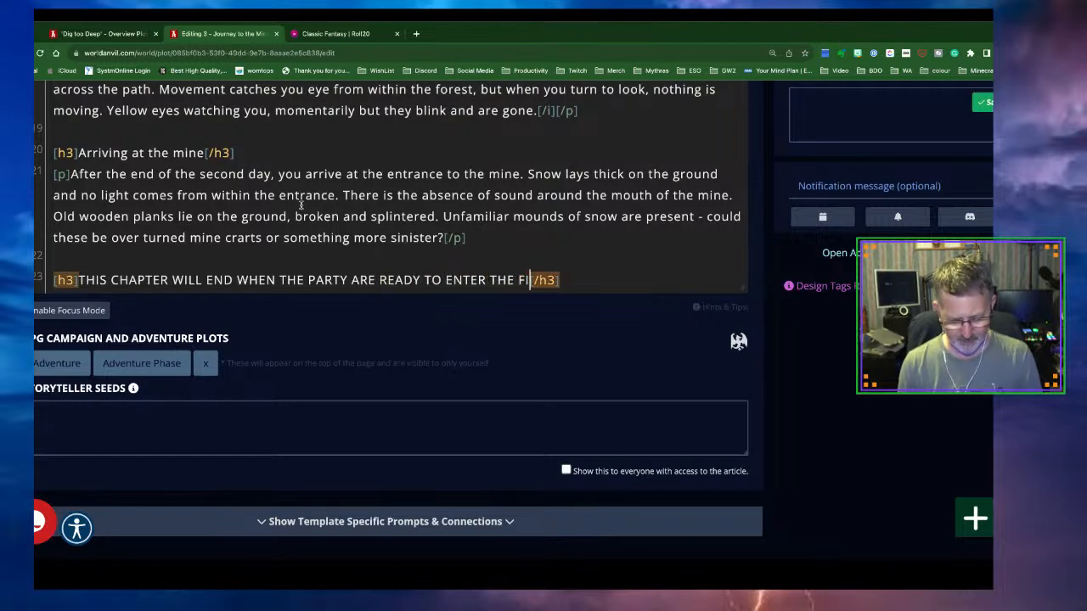
{"action": "type", "text": "LEVEL OF THE "}
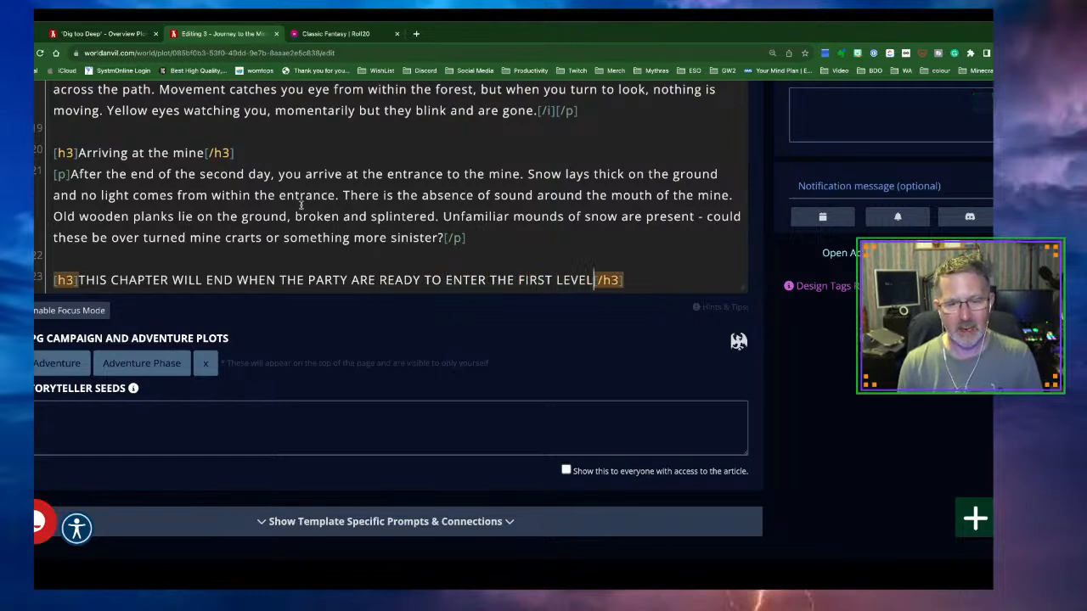
{"action": "type", "text": "MINE"}
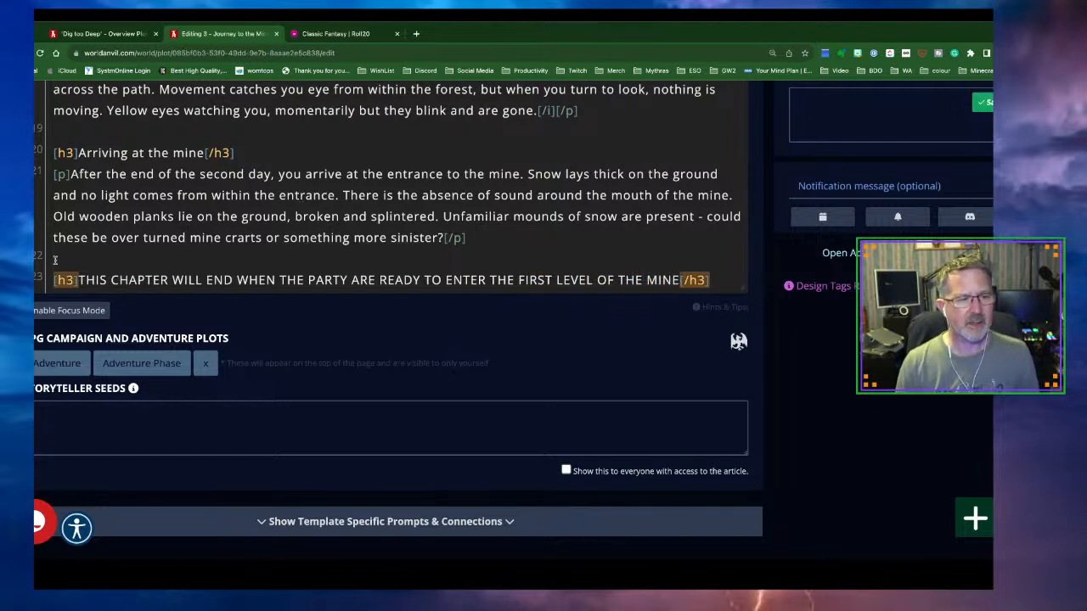
{"action": "type", "text": "[center"}
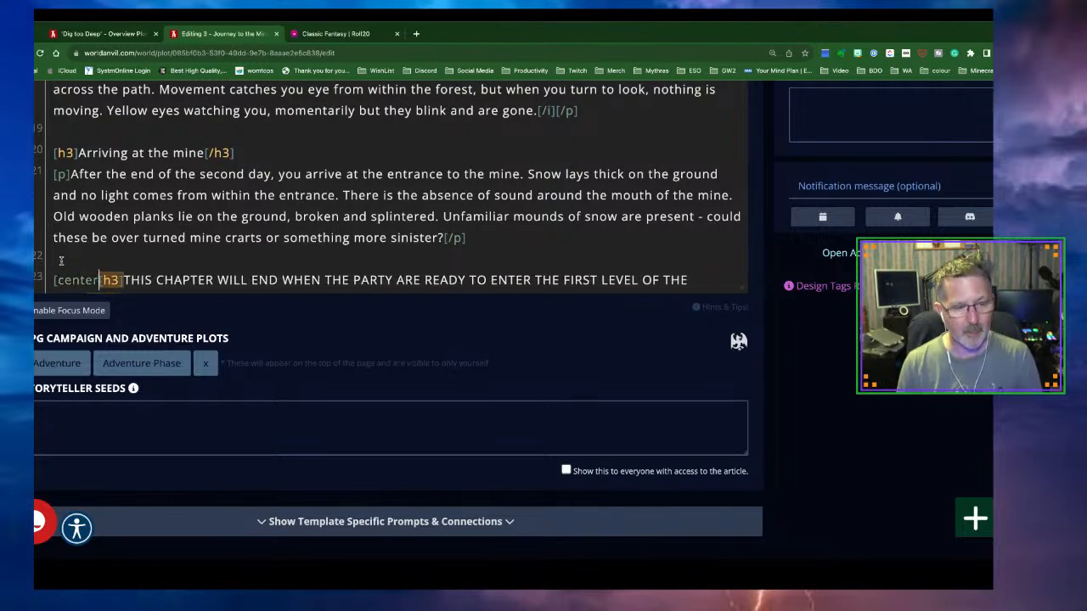
{"action": "type", "text": "]"}
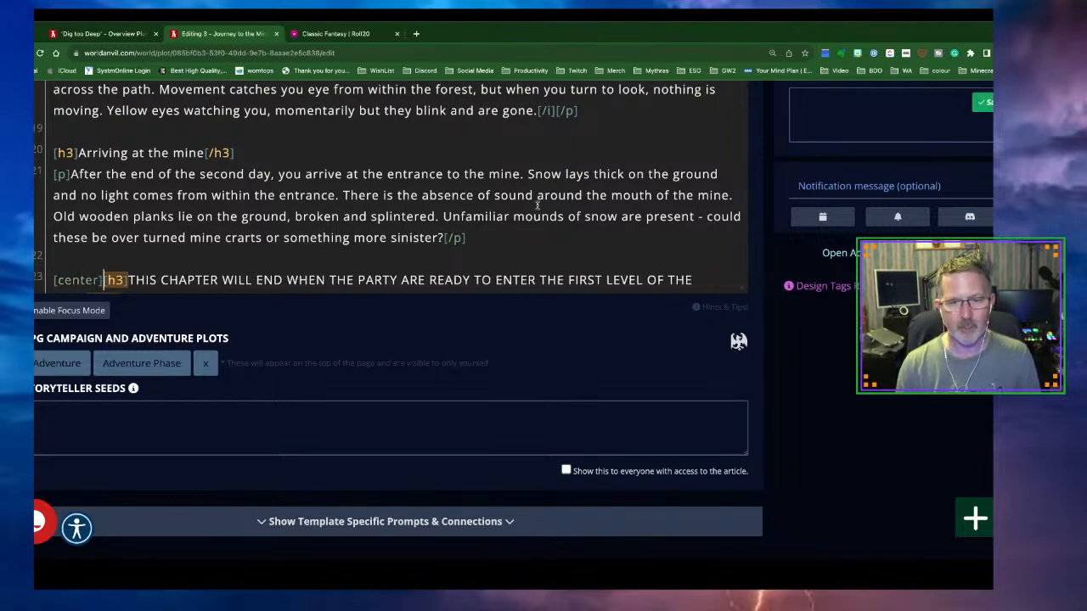
{"action": "scroll", "coordinate": [524, 204], "scroll_direction": "down", "scroll_amount": 1}
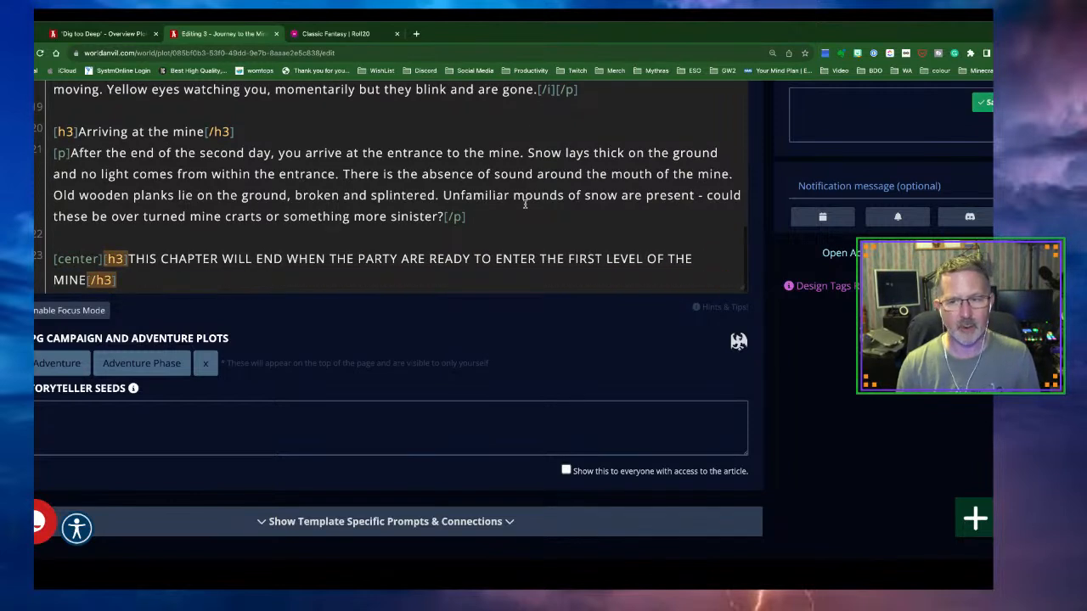
{"action": "left_click", "coordinate": [183, 274]}
{"action": "type", "text": "[/center"}
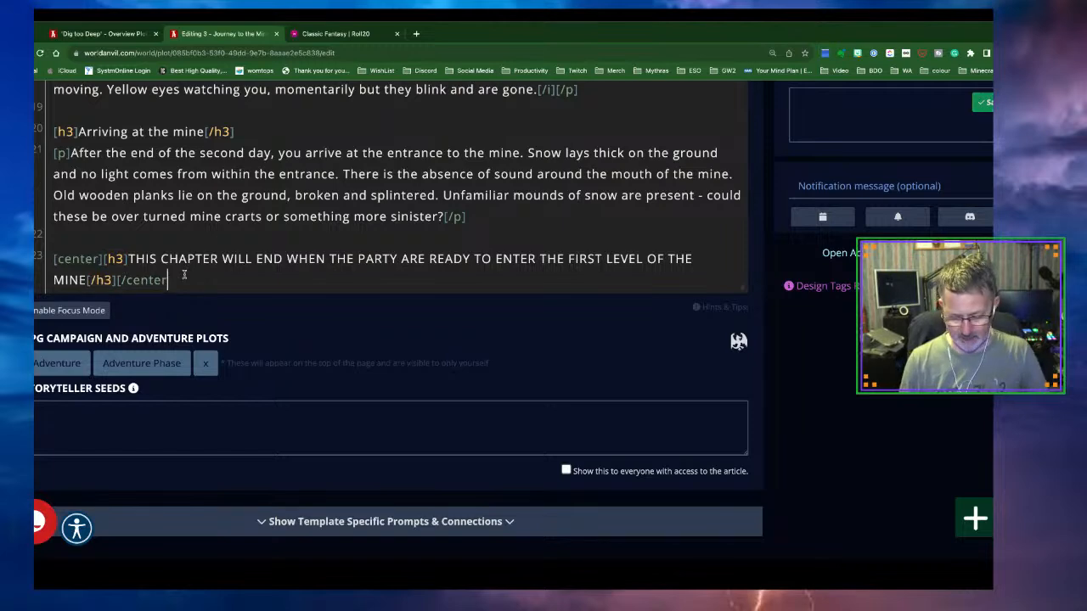
{"action": "type", "text": "]"}
{"action": "scroll", "coordinate": [391, 269], "scroll_direction": "up", "scroll_amount": 15}
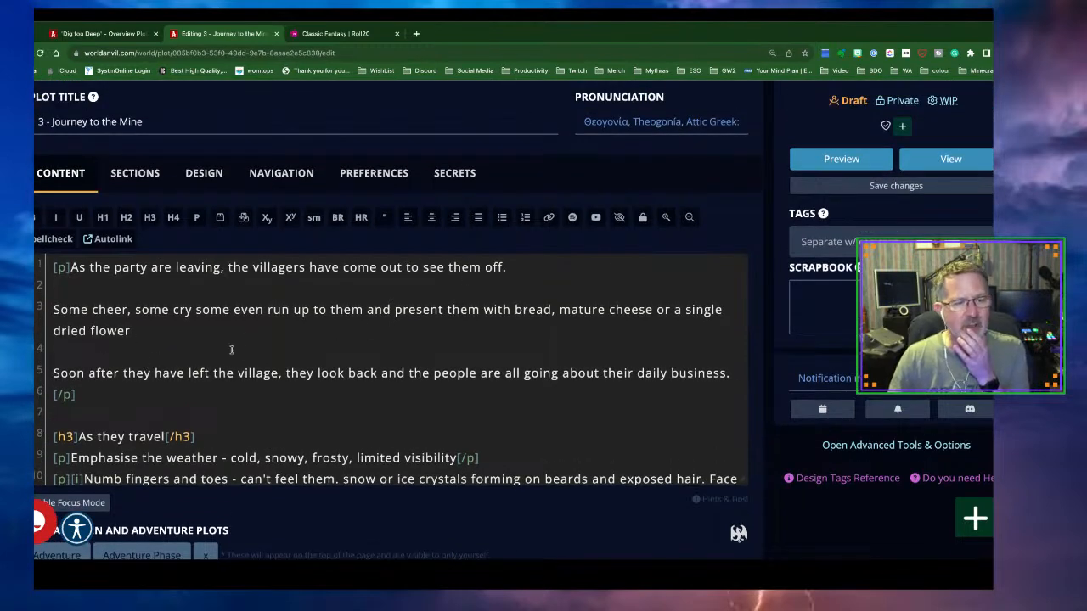
Set the plot to Published, save changes, and open its view in a new tab
{"action": "left_click", "coordinate": [845, 103]}
{"action": "left_click", "coordinate": [908, 189]}
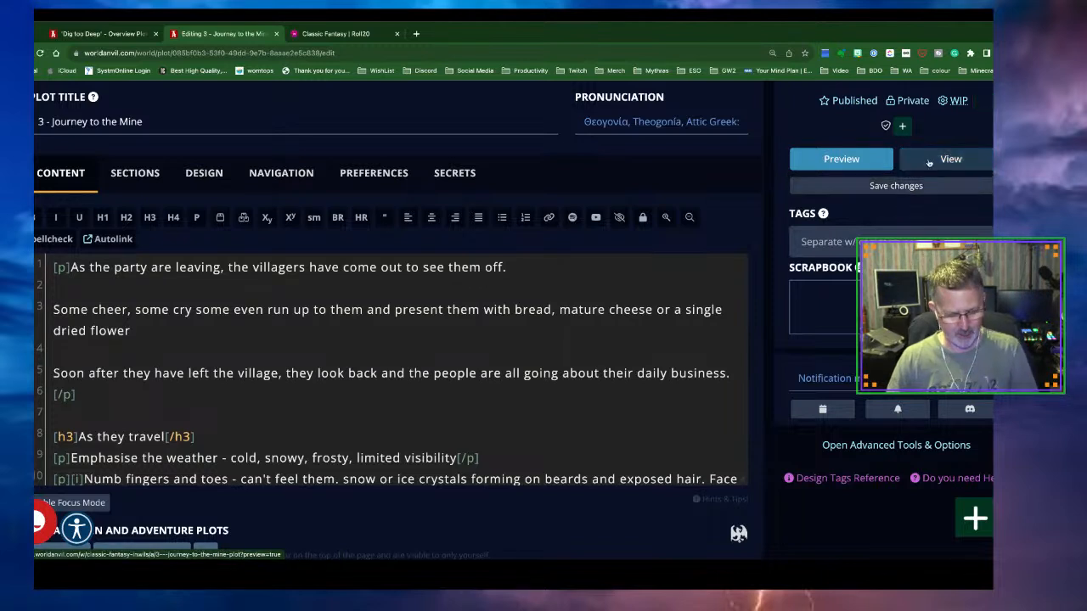
{"action": "right_click", "coordinate": [929, 162]}
{"action": "left_click", "coordinate": [874, 167]}
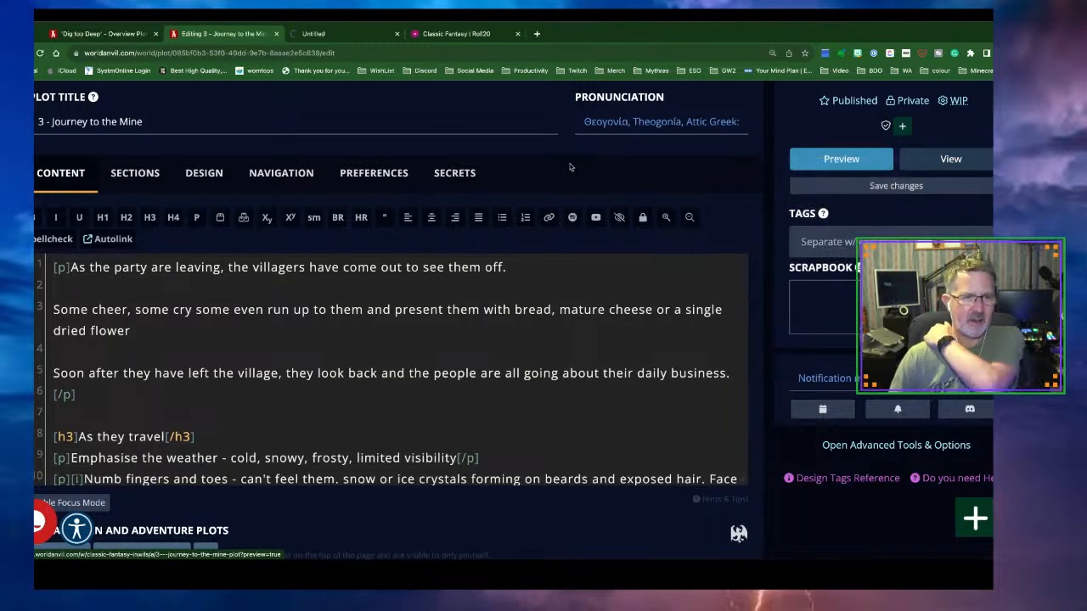
Scroll through the rendered plot preview to check the closing heading, then return to the editor
{"action": "left_click", "coordinate": [332, 34]}
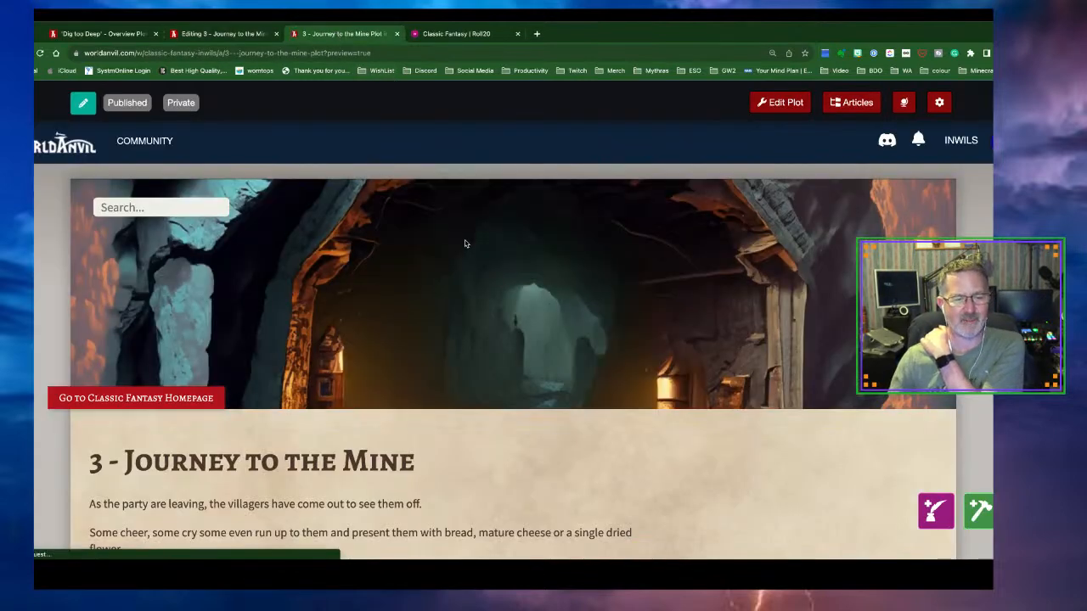
{"action": "scroll", "coordinate": [466, 244], "scroll_direction": "down", "scroll_amount": 5}
{"action": "scroll", "coordinate": [465, 238], "scroll_direction": "down", "scroll_amount": 5}
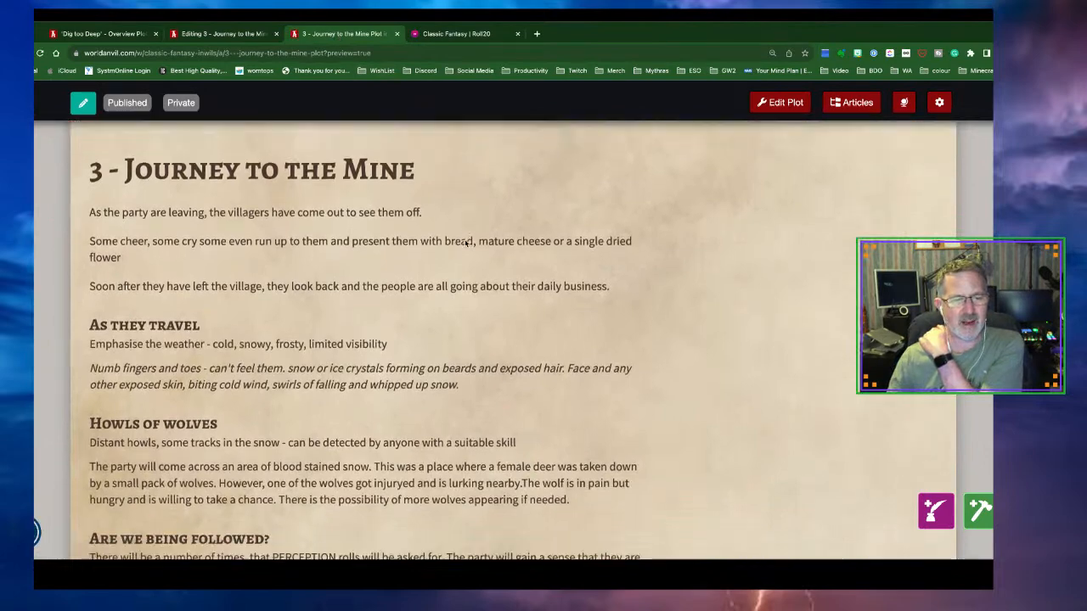
{"action": "scroll", "coordinate": [465, 242], "scroll_direction": "down", "scroll_amount": 4}
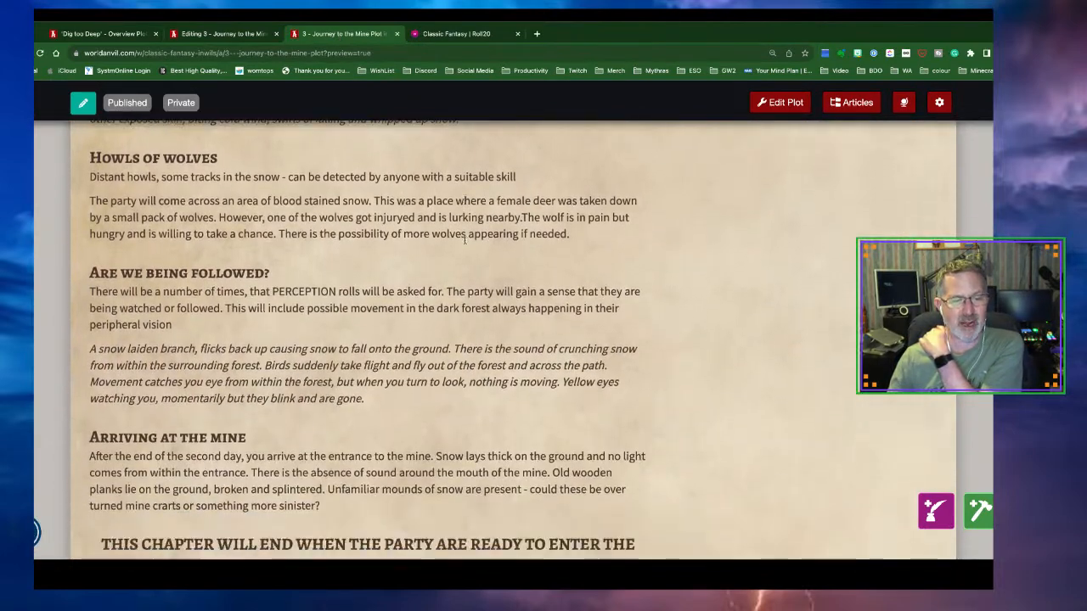
{"action": "scroll", "coordinate": [466, 244], "scroll_direction": "up", "scroll_amount": 2}
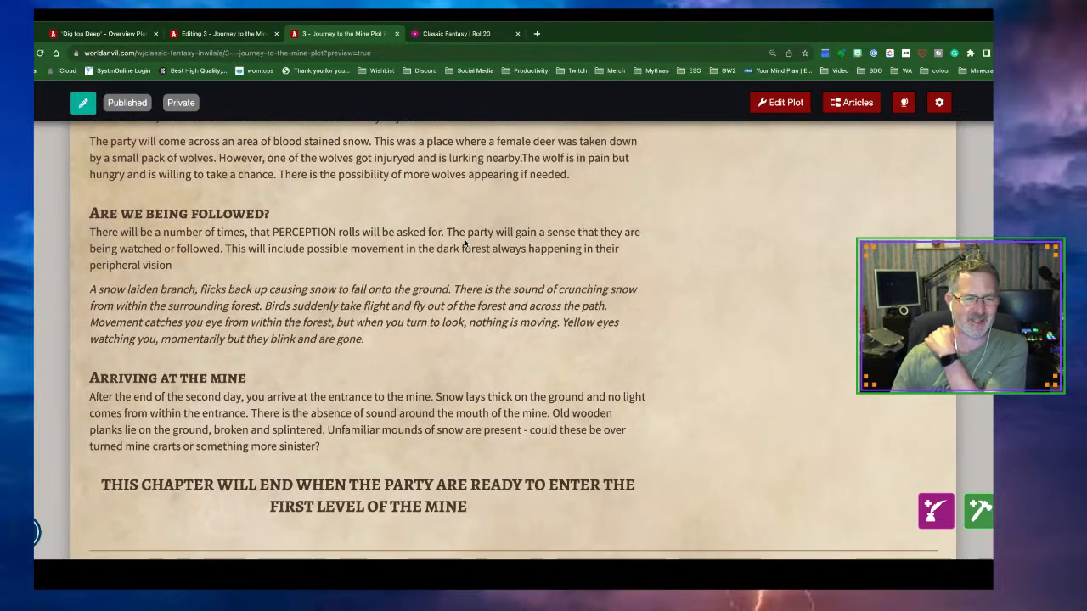
{"action": "scroll", "coordinate": [465, 243], "scroll_direction": "up", "scroll_amount": 7}
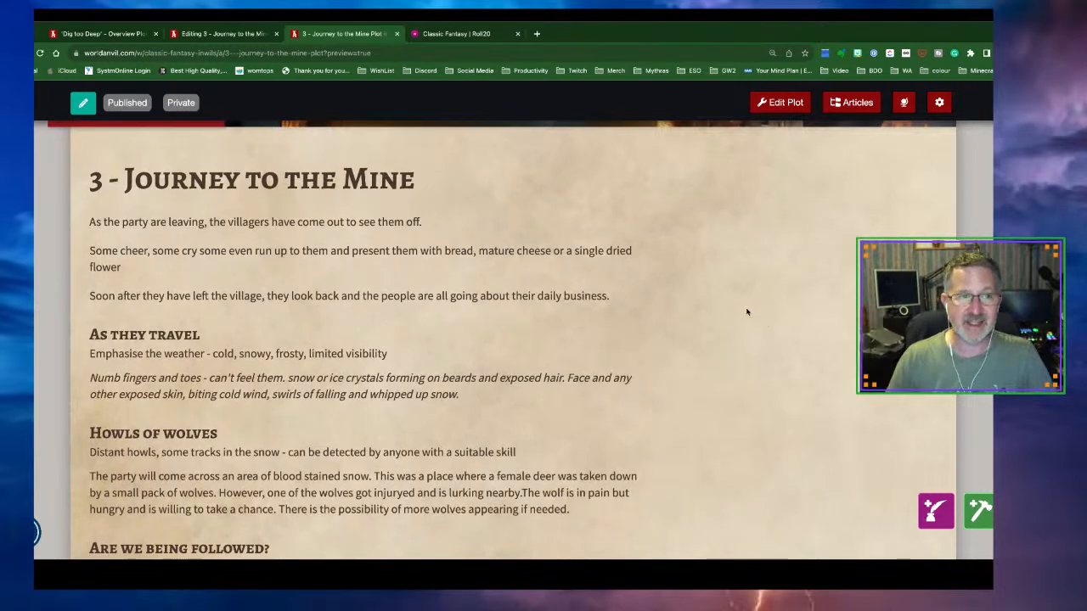
{"action": "left_click", "coordinate": [209, 34]}
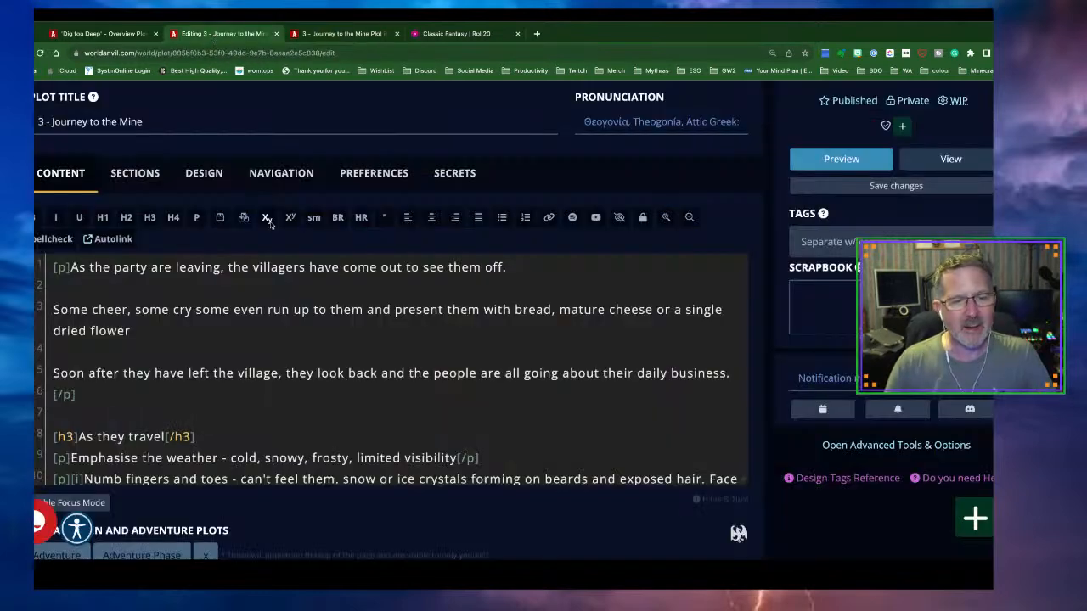
Enter 'this is the top section' in the plot's Sidebar: Top editor and save the changes
{"action": "left_click", "coordinate": [151, 178]}
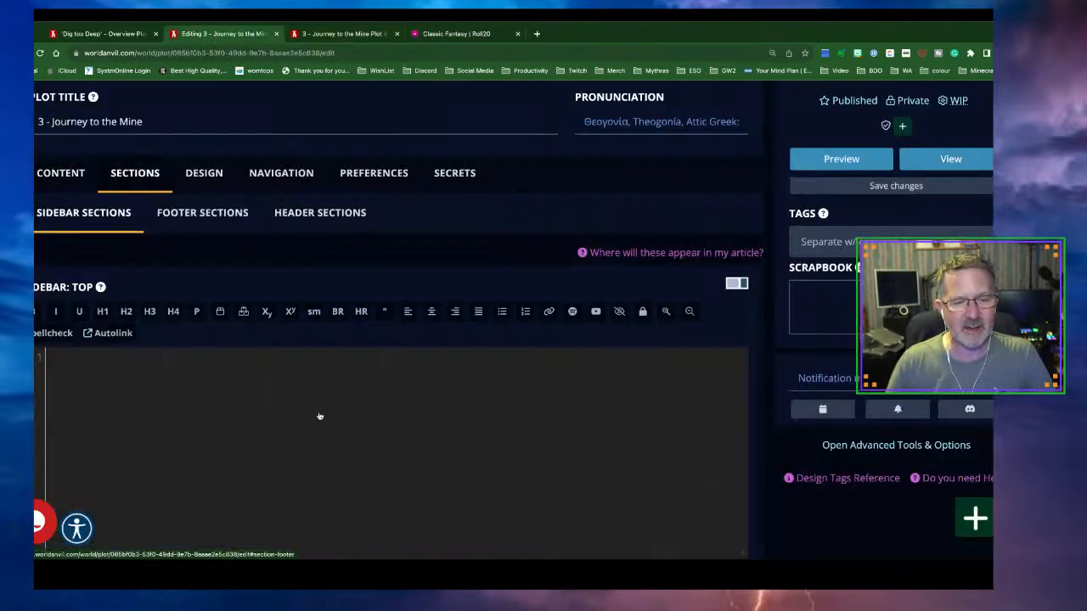
{"action": "scroll", "coordinate": [309, 395], "scroll_direction": "down", "scroll_amount": 1}
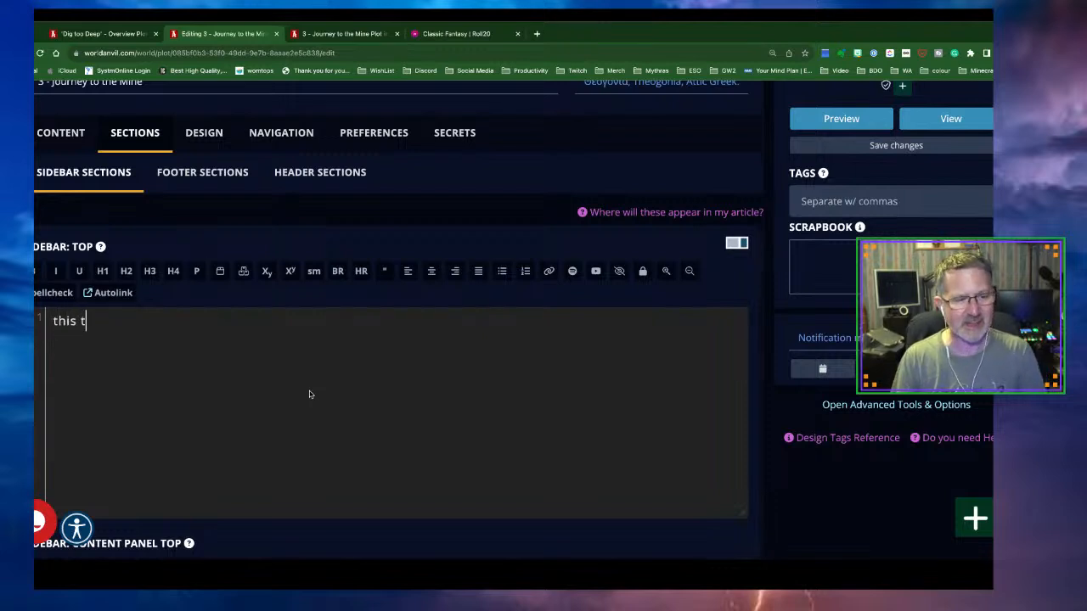
{"action": "type", "text": "p section"}
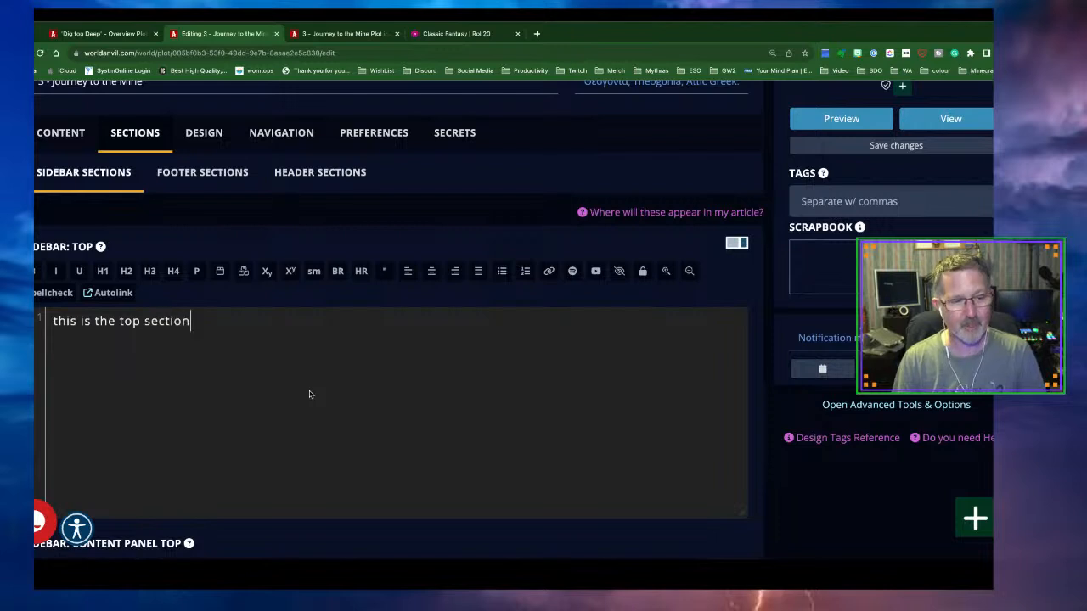
{"action": "left_click", "coordinate": [917, 154]}
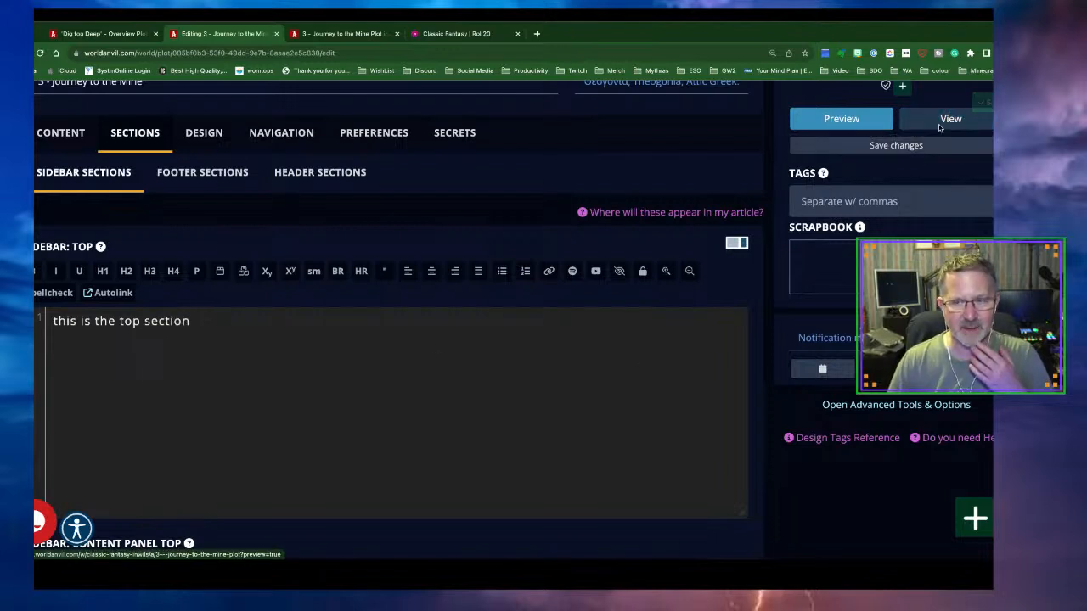
Reload the Journey to the Mine preview and check 'this is the top section' in the sidebar
{"action": "left_click", "coordinate": [348, 34]}
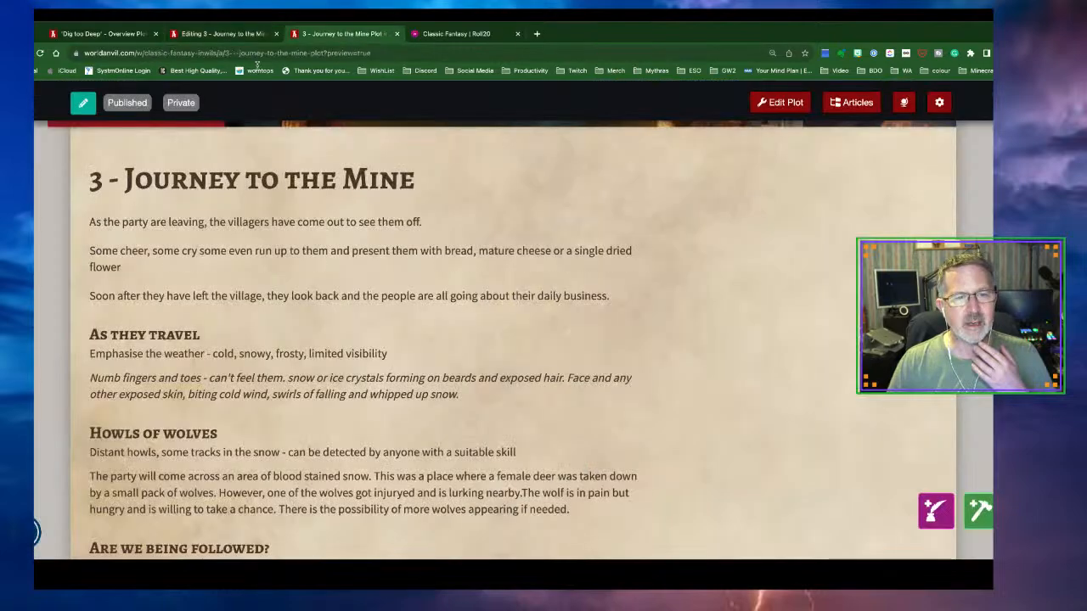
{"action": "left_click", "coordinate": [39, 54]}
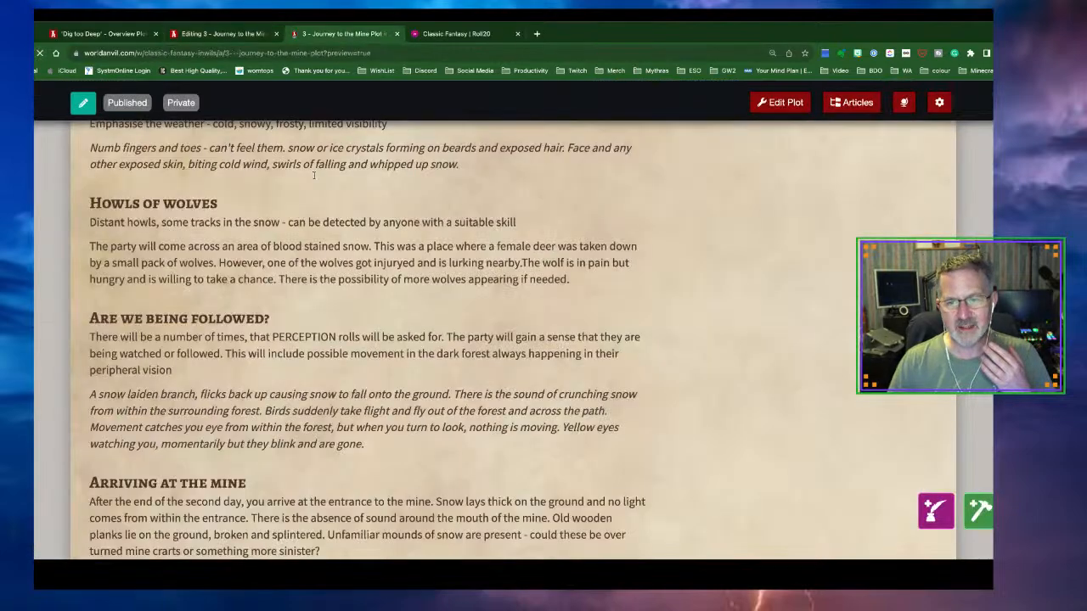
{"action": "scroll", "coordinate": [626, 245], "scroll_direction": "up", "scroll_amount": 7}
{"action": "scroll", "coordinate": [626, 245], "scroll_direction": "down", "scroll_amount": 3}
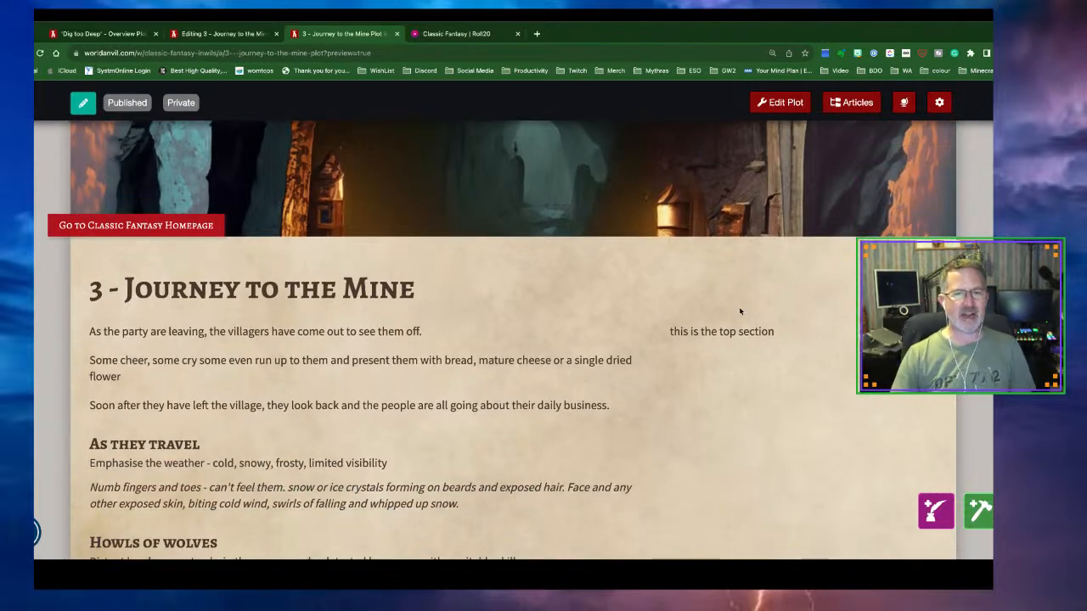
{"action": "scroll", "coordinate": [739, 311], "scroll_direction": "down", "scroll_amount": 1}
{"action": "scroll", "coordinate": [740, 312], "scroll_direction": "up", "scroll_amount": 1}
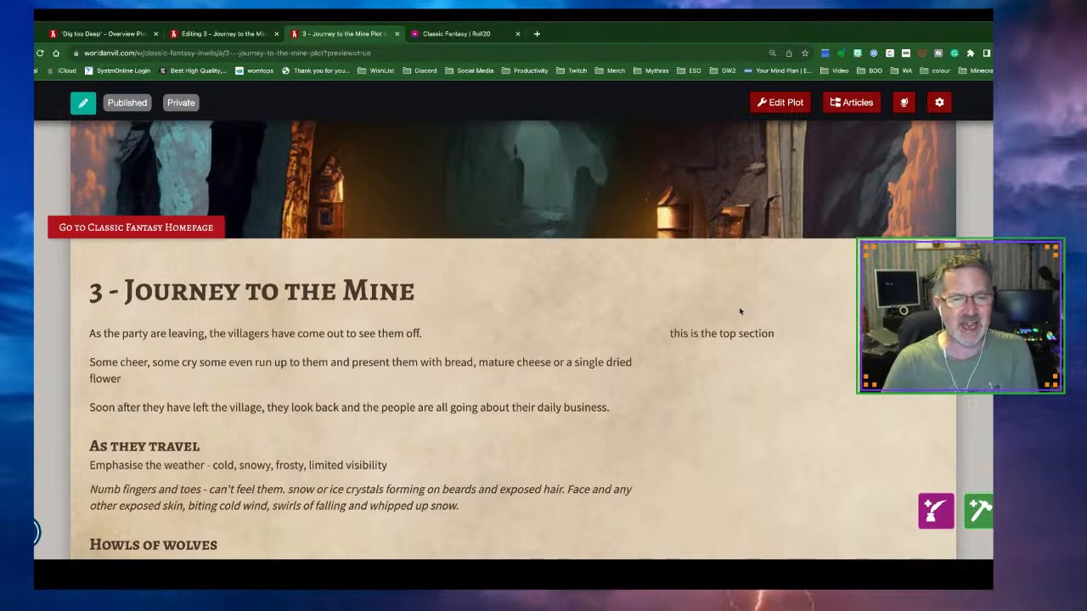
Launch Adobe Firefly (Beta) in a new tab from the Social Media bookmark folder
{"action": "left_click", "coordinate": [536, 35]}
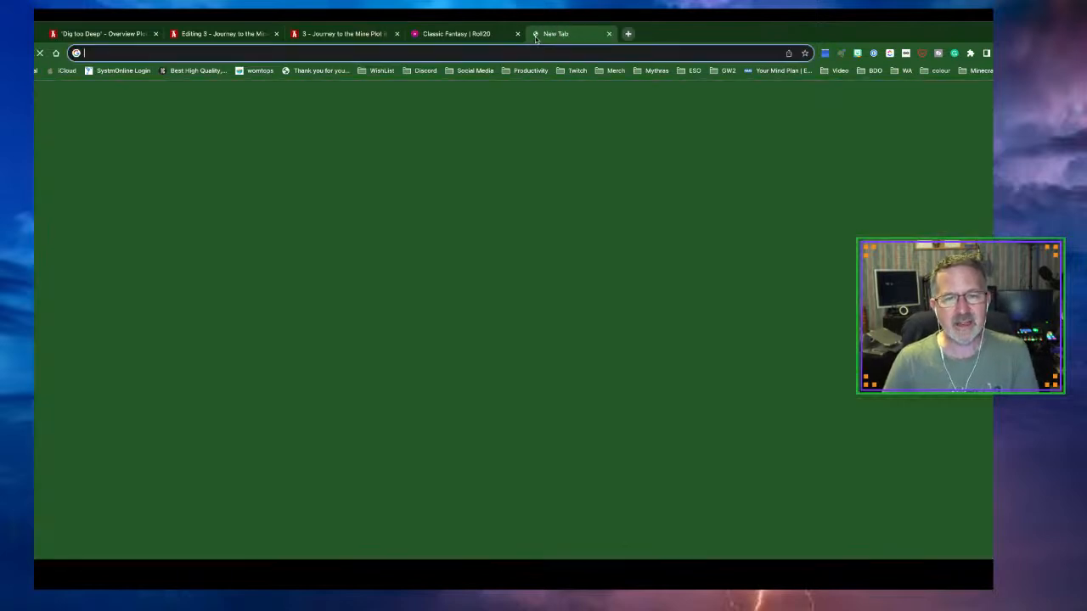
{"action": "left_click", "coordinate": [469, 72]}
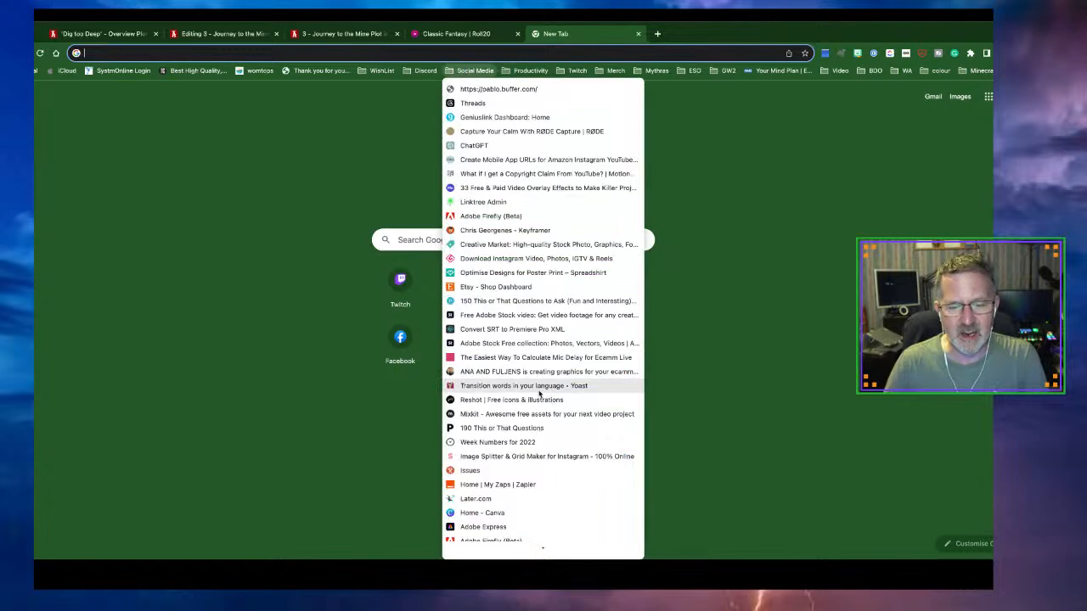
{"action": "scroll", "coordinate": [536, 416], "scroll_direction": "down", "scroll_amount": 2}
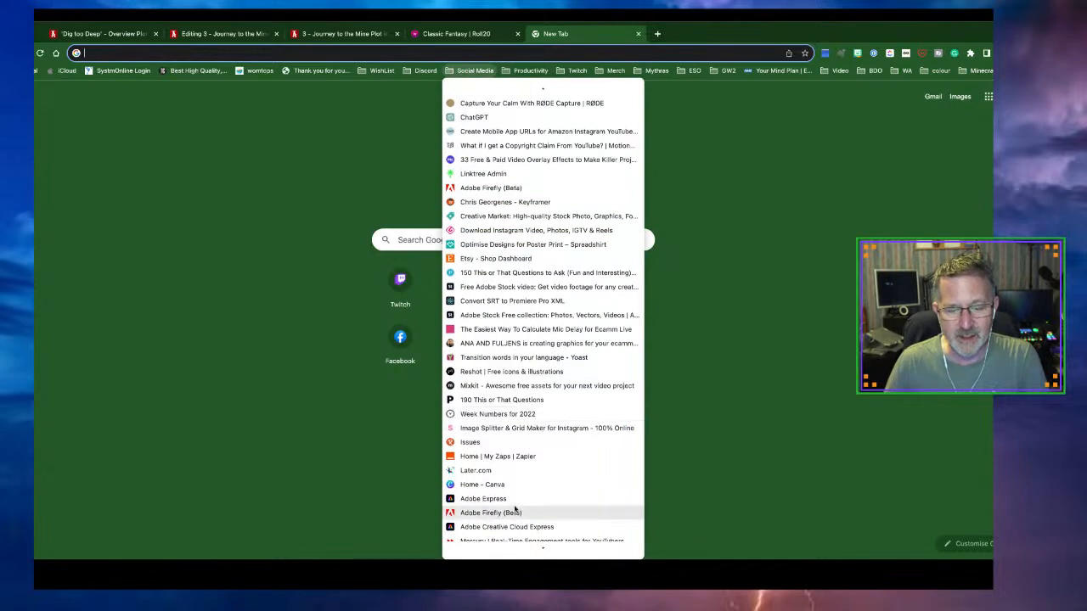
{"action": "left_click", "coordinate": [491, 513]}
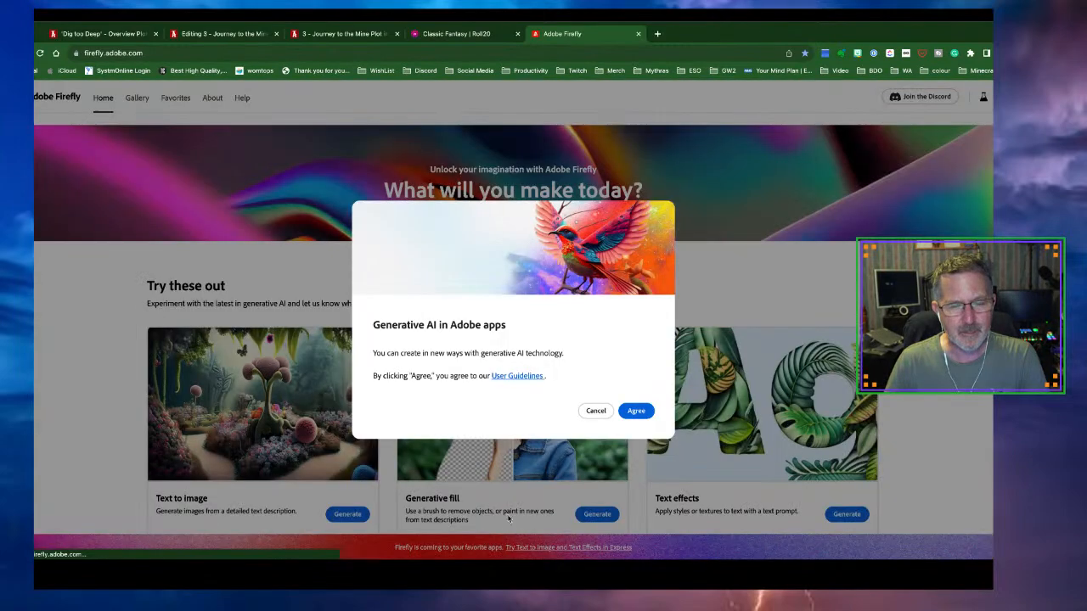
Agree to the generative AI guidelines and reach the Text to image page with its prompt box
{"action": "left_click", "coordinate": [636, 411]}
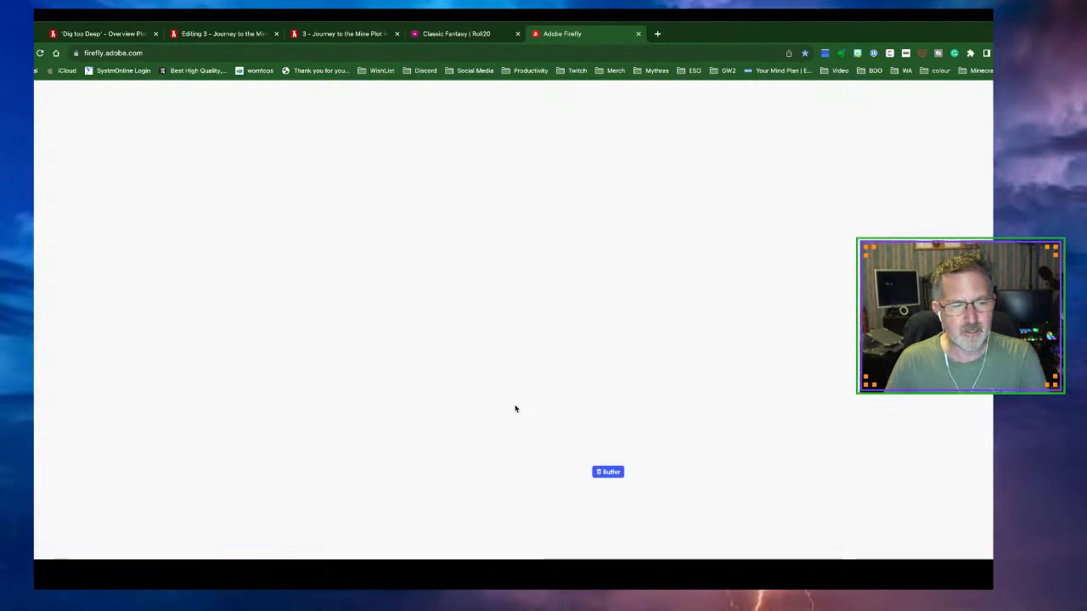
{"action": "scroll", "coordinate": [257, 412], "scroll_direction": "down", "scroll_amount": 1}
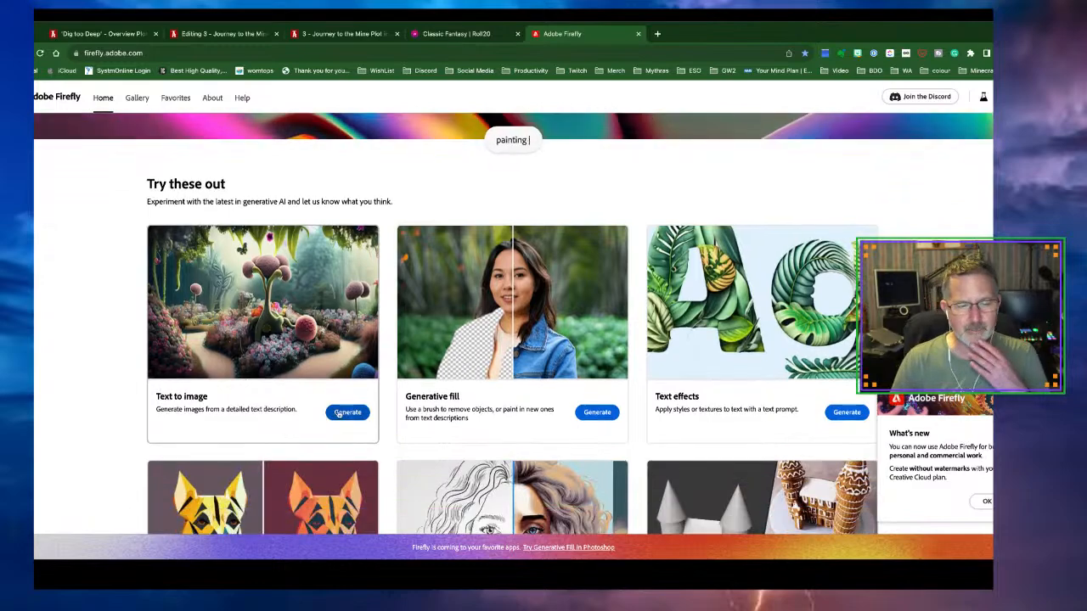
{"action": "left_click", "coordinate": [347, 413]}
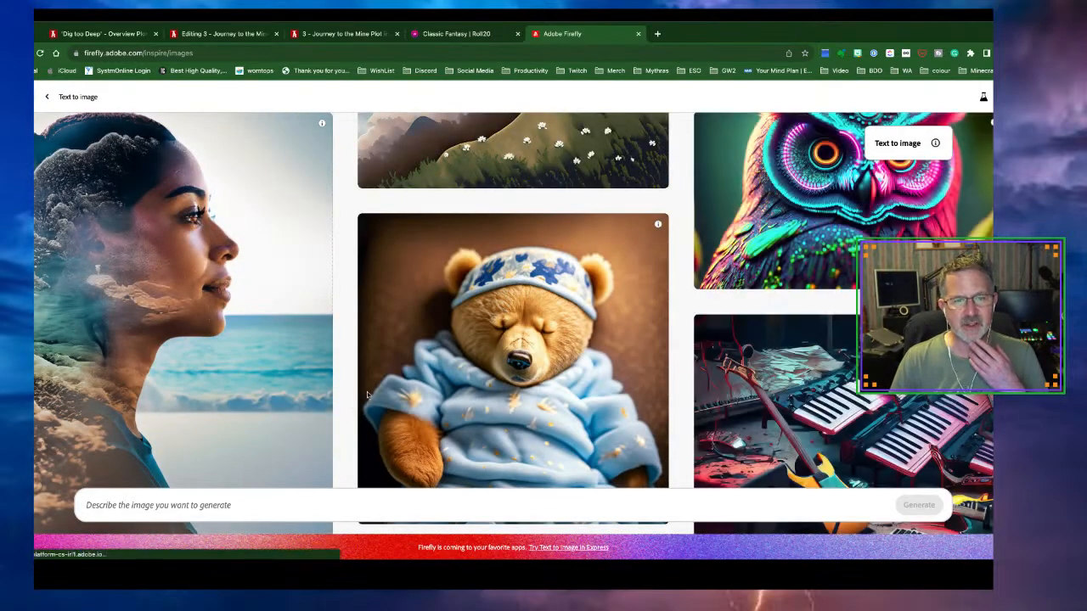
{"action": "scroll", "coordinate": [373, 383], "scroll_direction": "up", "scroll_amount": 10}
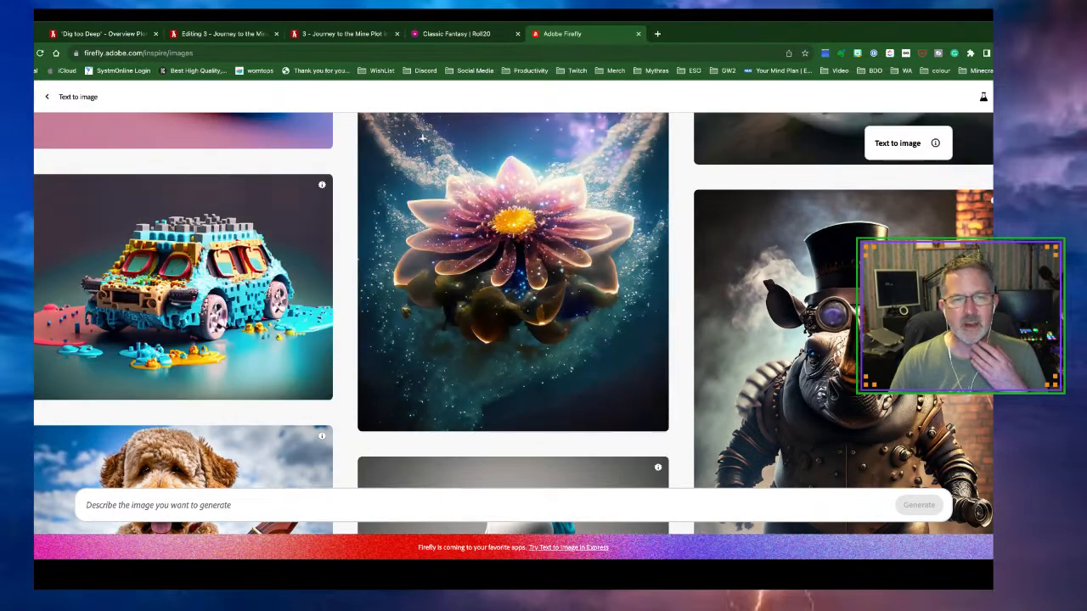
{"action": "left_click", "coordinate": [47, 97]}
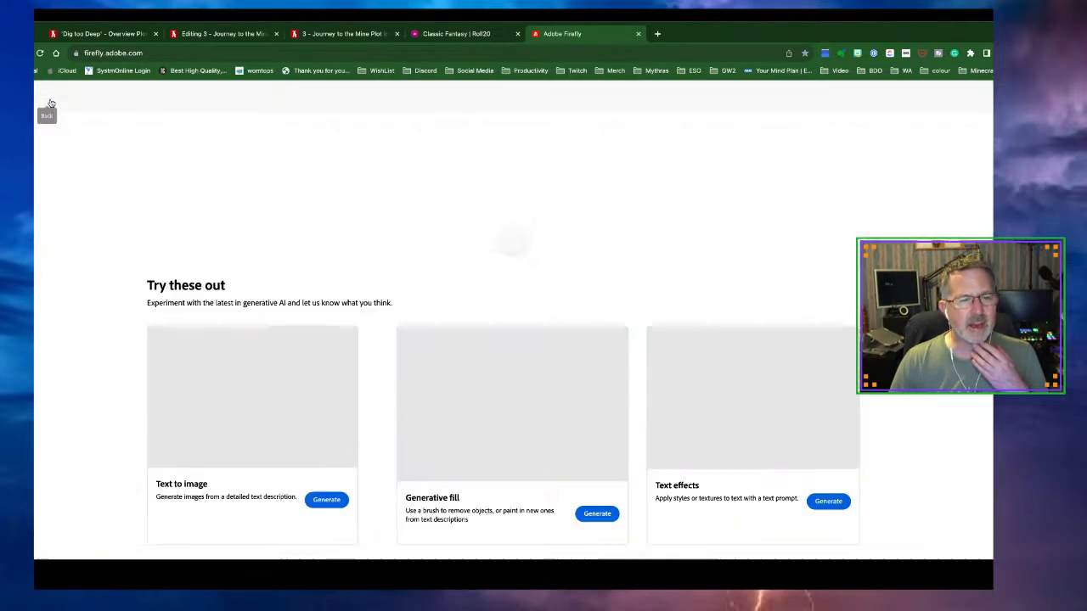
{"action": "scroll", "coordinate": [208, 322], "scroll_direction": "down", "scroll_amount": 4}
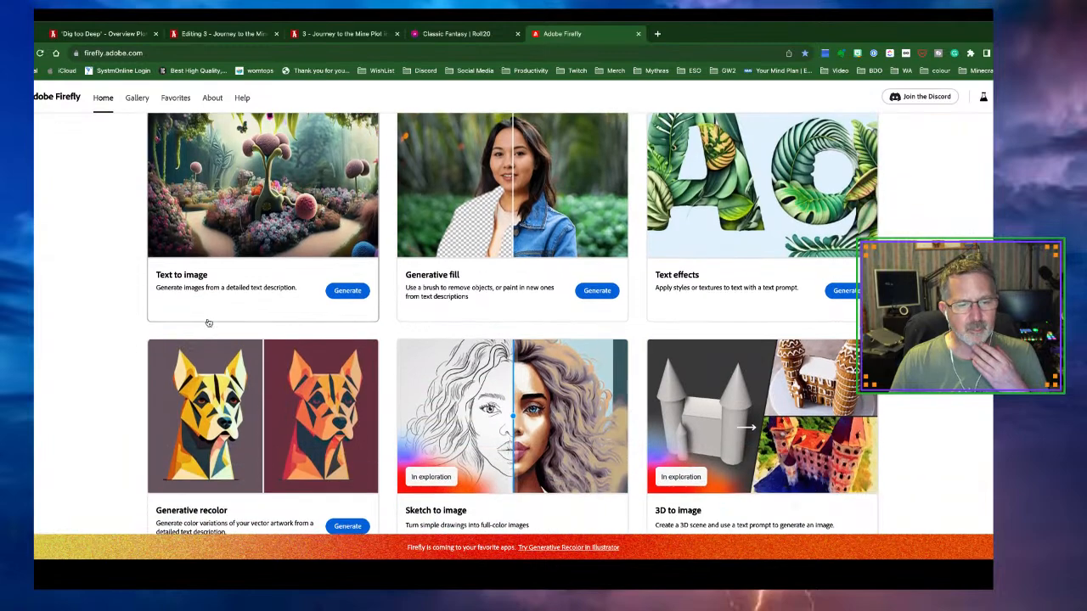
{"action": "scroll", "coordinate": [209, 322], "scroll_direction": "up", "scroll_amount": 4}
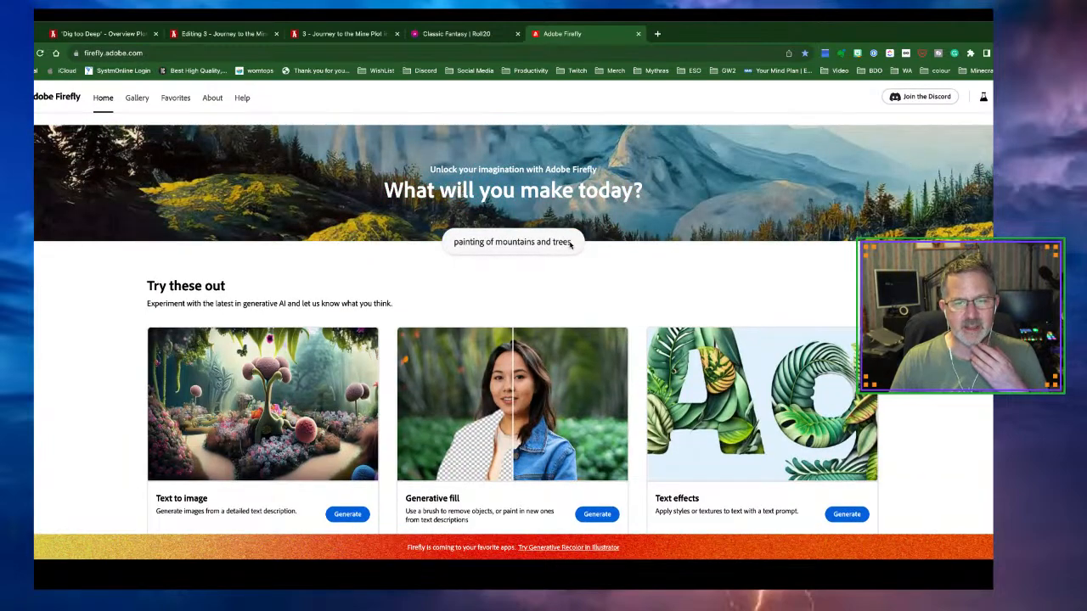
{"action": "left_click", "coordinate": [344, 514]}
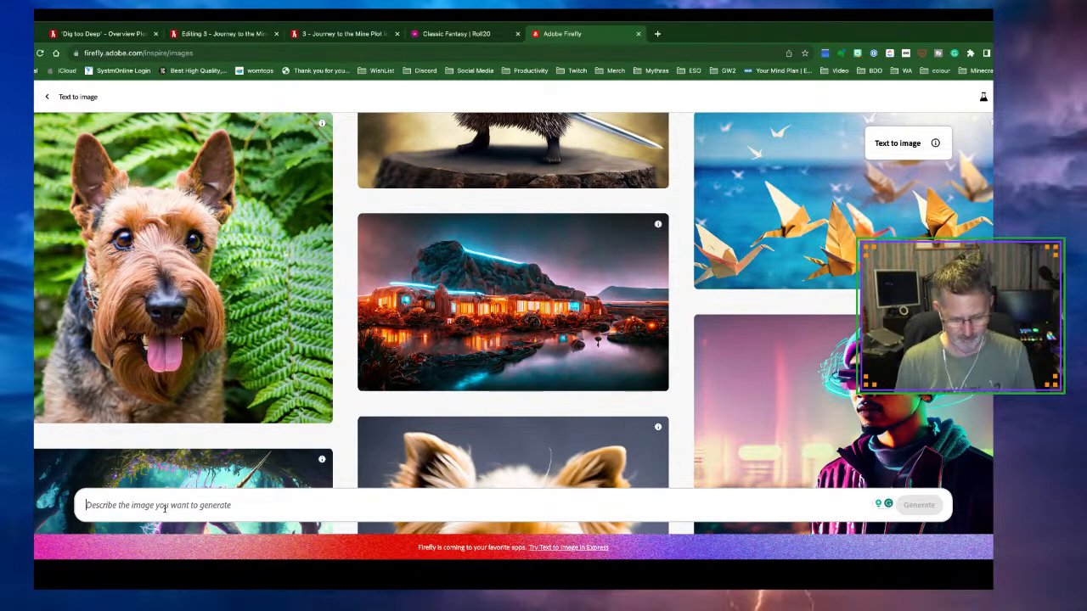
Generate four images from the prompt 'Mine entrance, in a snowy landscape'
{"action": "type", "text": "Mine entrance, in a sn"}
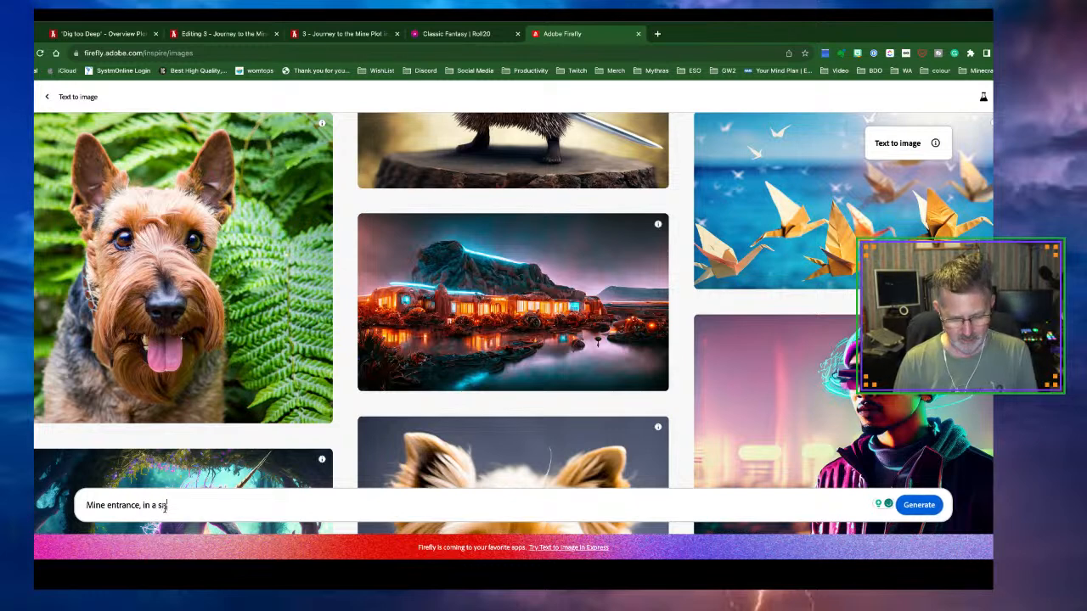
{"action": "type", "text": "y landscape"}
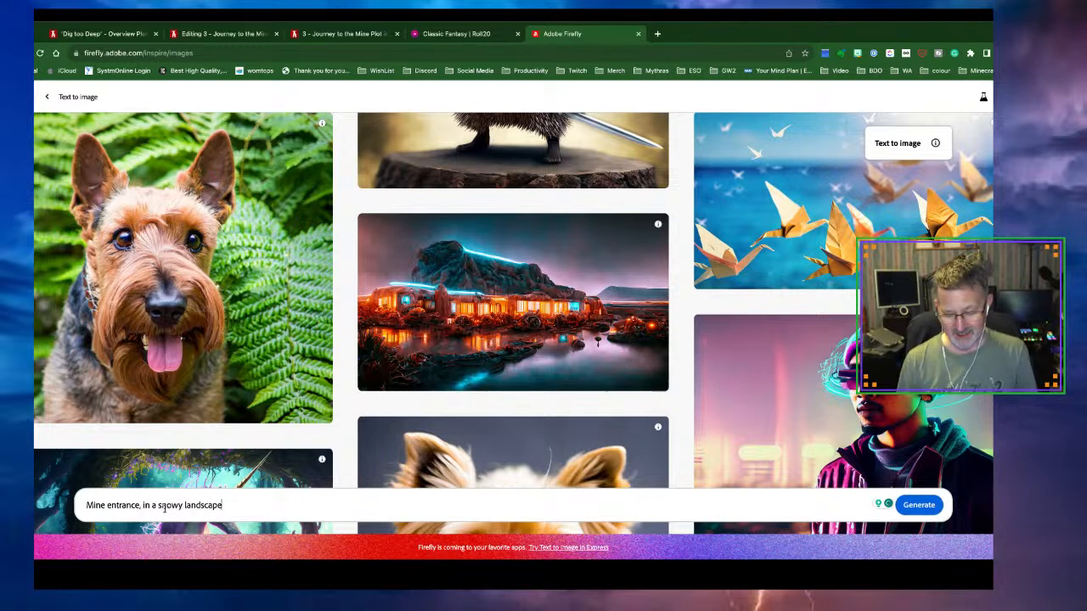
{"action": "key", "text": "Return"}
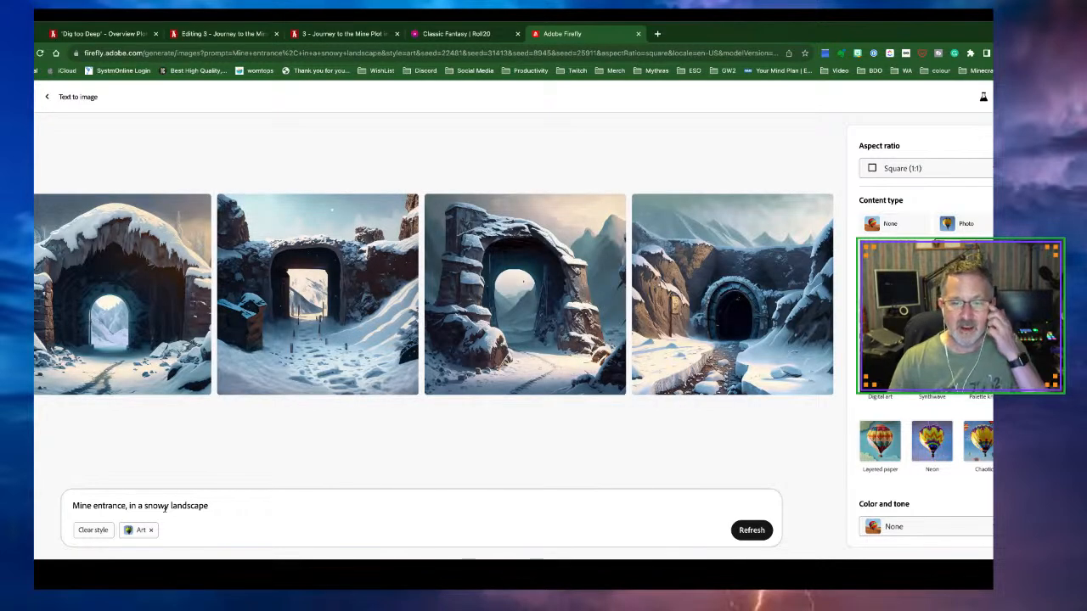
{"action": "mouse_move", "coordinate": [742, 299]}
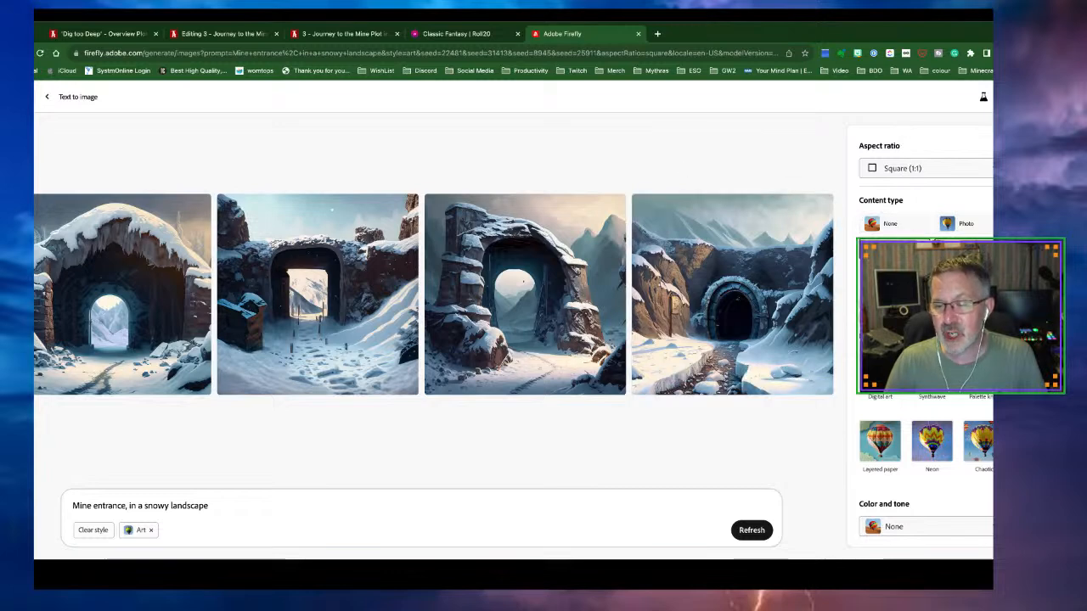
Switch the content type from Art to Graphic and regenerate the snowy mine-entrance images
{"action": "left_click", "coordinate": [893, 252]}
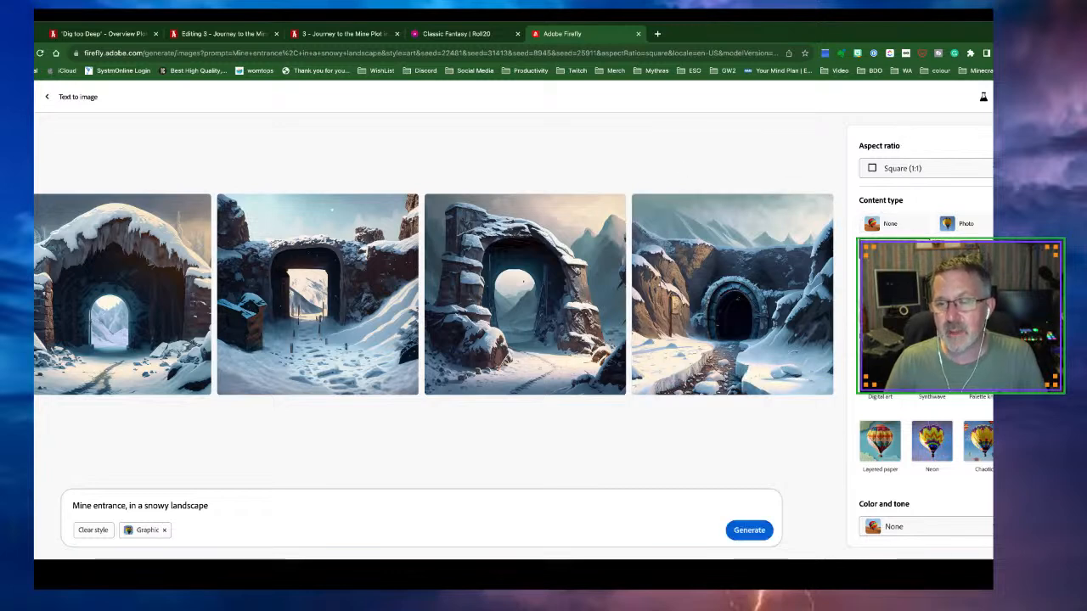
{"action": "left_click", "coordinate": [758, 532]}
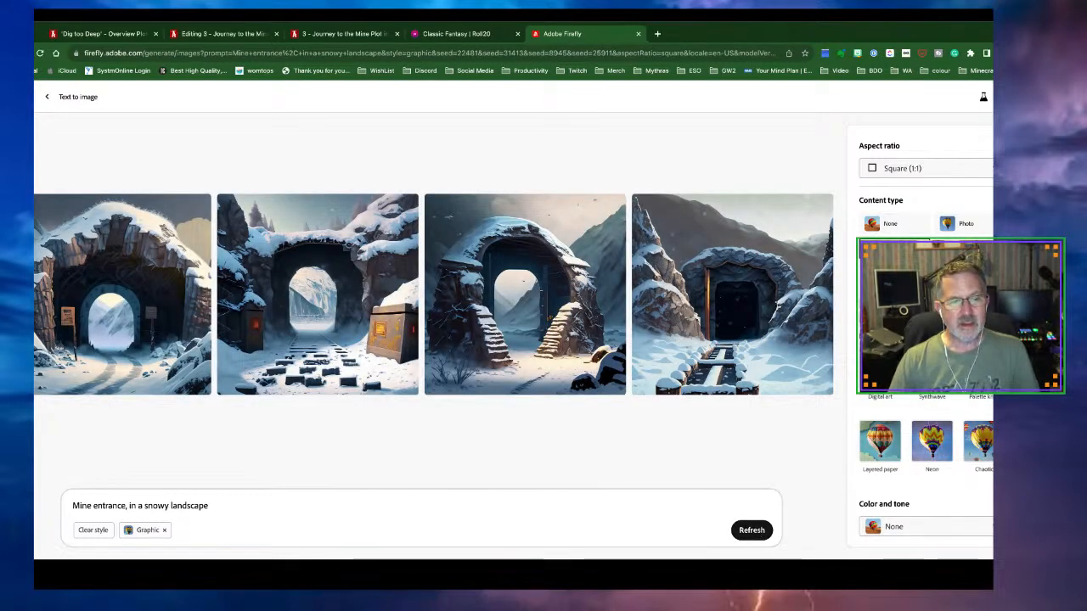
{"action": "mouse_move", "coordinate": [112, 334]}
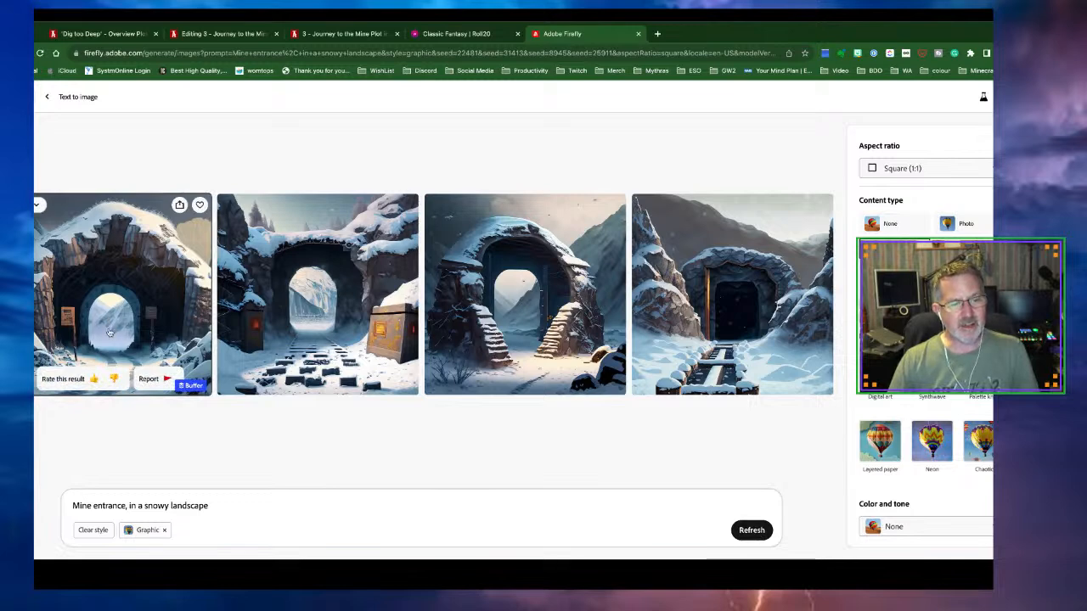
{"action": "mouse_move", "coordinate": [713, 314]}
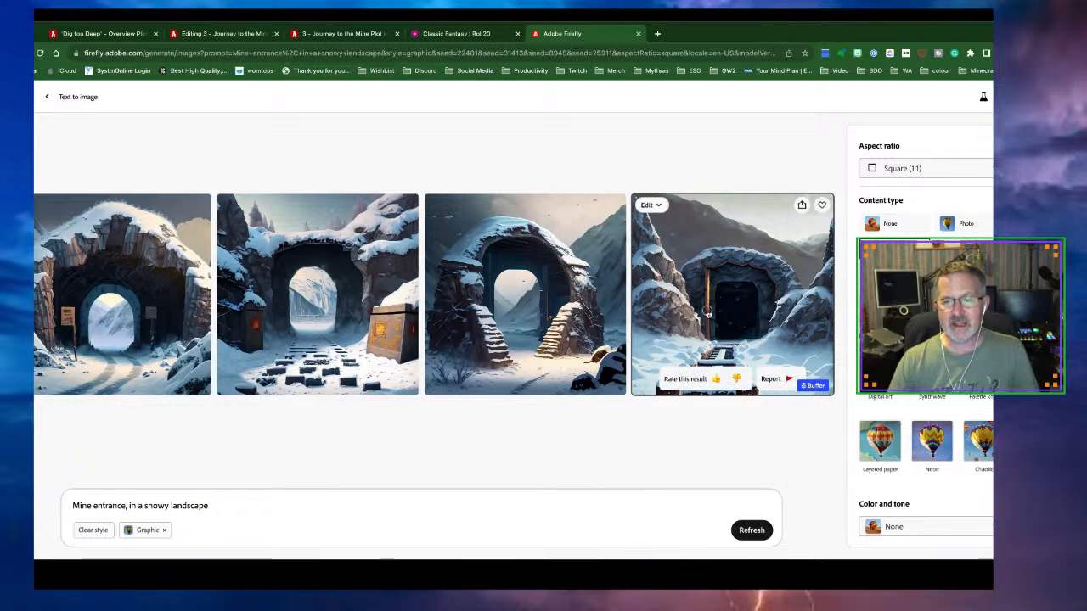
Enlarge the fourth tunnel image and take it into Generative fill
{"action": "left_click", "coordinate": [705, 316]}
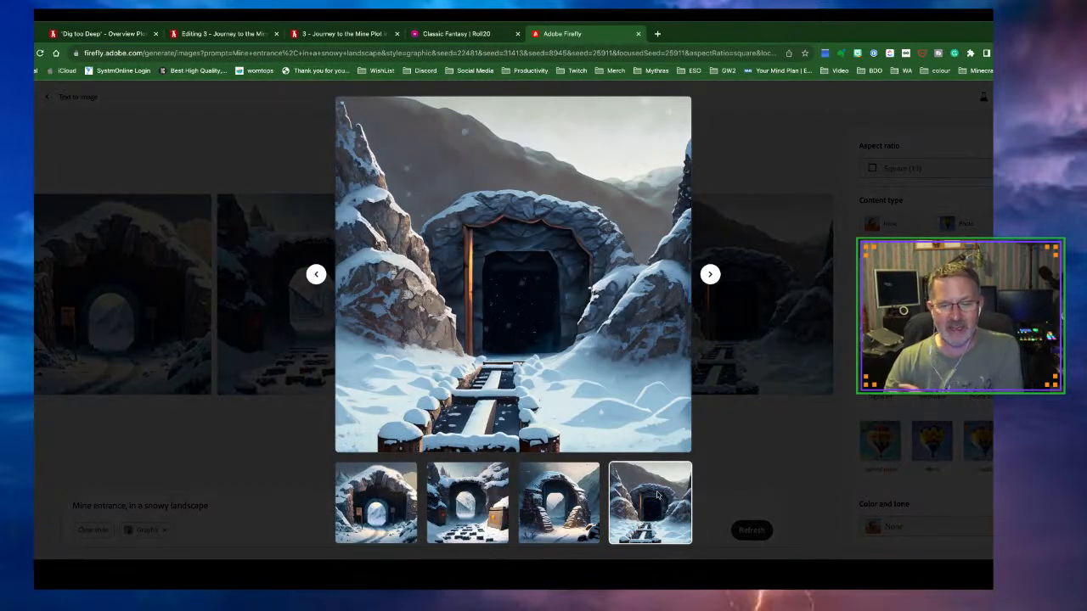
{"action": "mouse_move", "coordinate": [574, 420]}
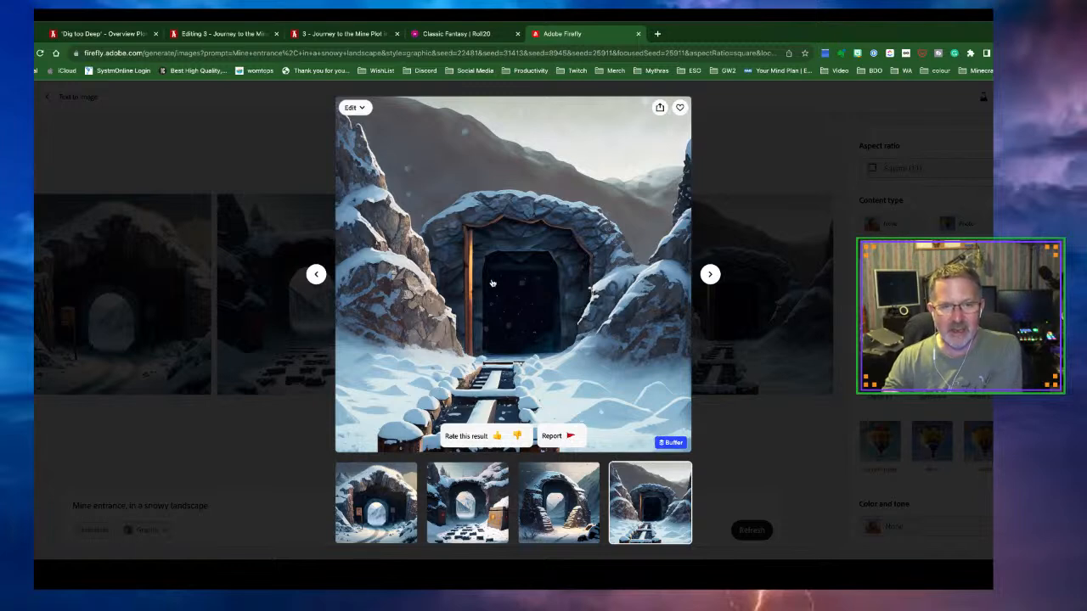
{"action": "left_click", "coordinate": [357, 108]}
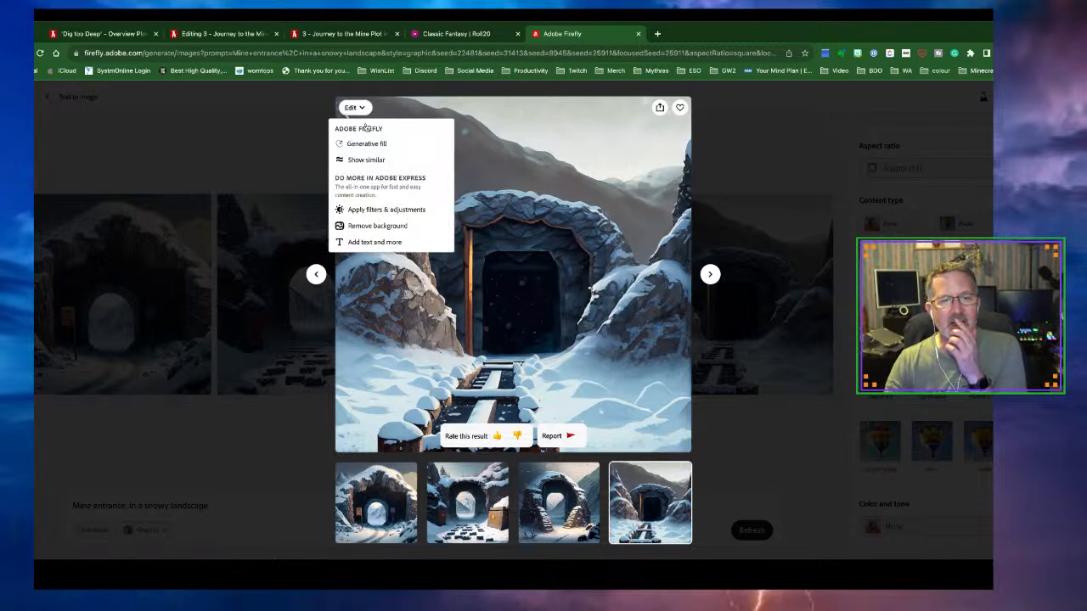
{"action": "left_click", "coordinate": [370, 143]}
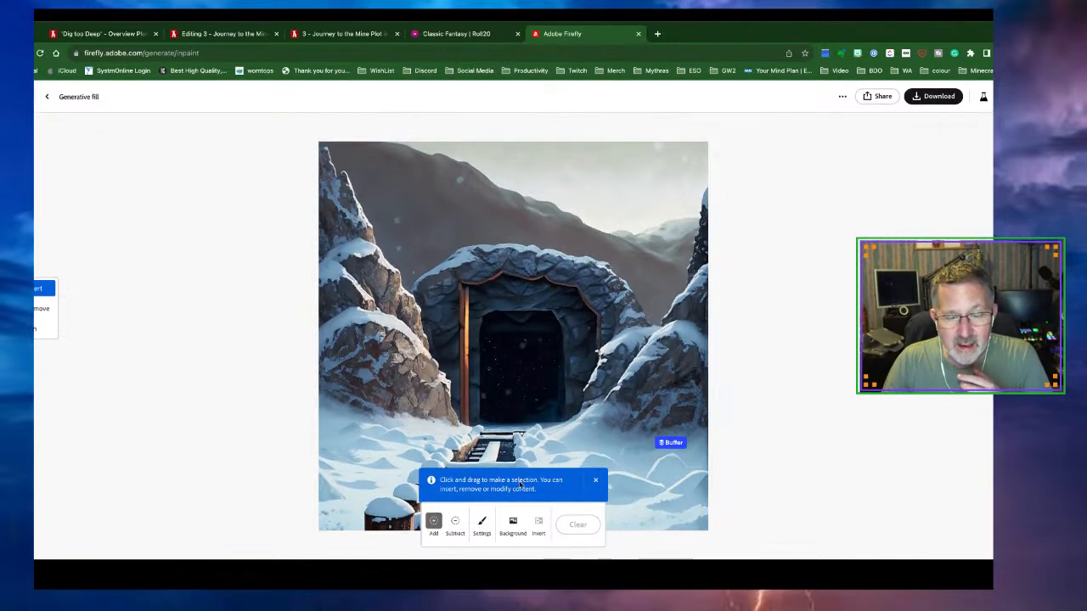
Mask the track in front of the tunnel and fill it with 'Snow'
{"action": "double_click", "coordinate": [437, 436]}
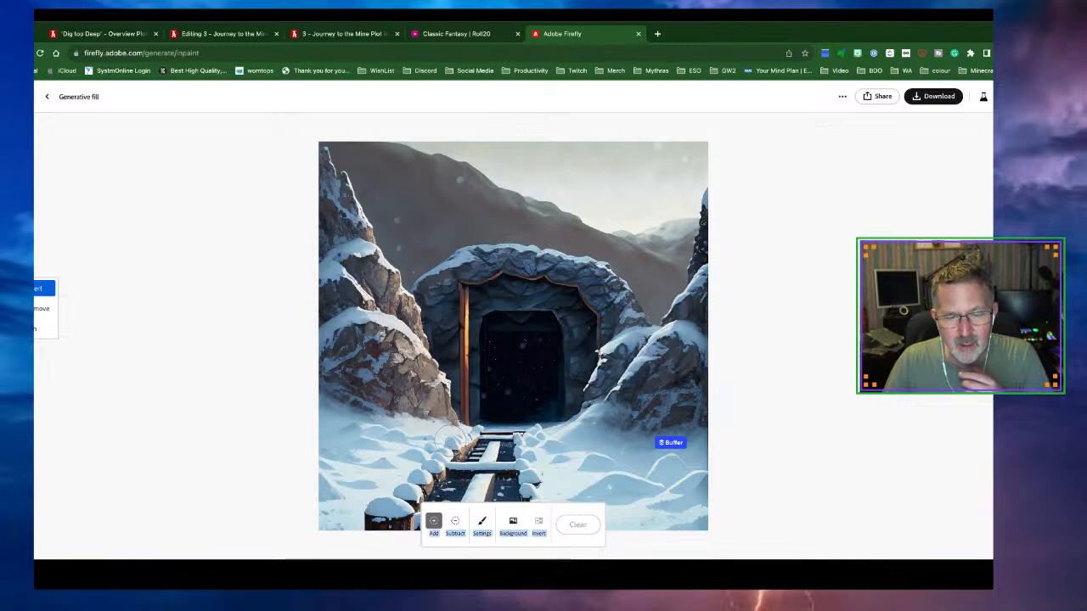
{"action": "mouse_move", "coordinate": [484, 429]}
{"action": "left_mouse_down"}
{"action": "mouse_move", "coordinate": [424, 458]}
{"action": "mouse_move", "coordinate": [386, 517]}
{"action": "mouse_move", "coordinate": [458, 499]}
{"action": "mouse_move", "coordinate": [550, 502]}
{"action": "mouse_move", "coordinate": [535, 454]}
{"action": "mouse_move", "coordinate": [475, 429]}
{"action": "mouse_move", "coordinate": [441, 484]}
{"action": "mouse_move", "coordinate": [518, 492]}
{"action": "mouse_move", "coordinate": [501, 452]}
{"action": "mouse_move", "coordinate": [373, 522]}
{"action": "mouse_move", "coordinate": [420, 505]}
{"action": "mouse_move", "coordinate": [517, 499]}
{"action": "mouse_move", "coordinate": [509, 491]}
{"action": "left_mouse_up"}
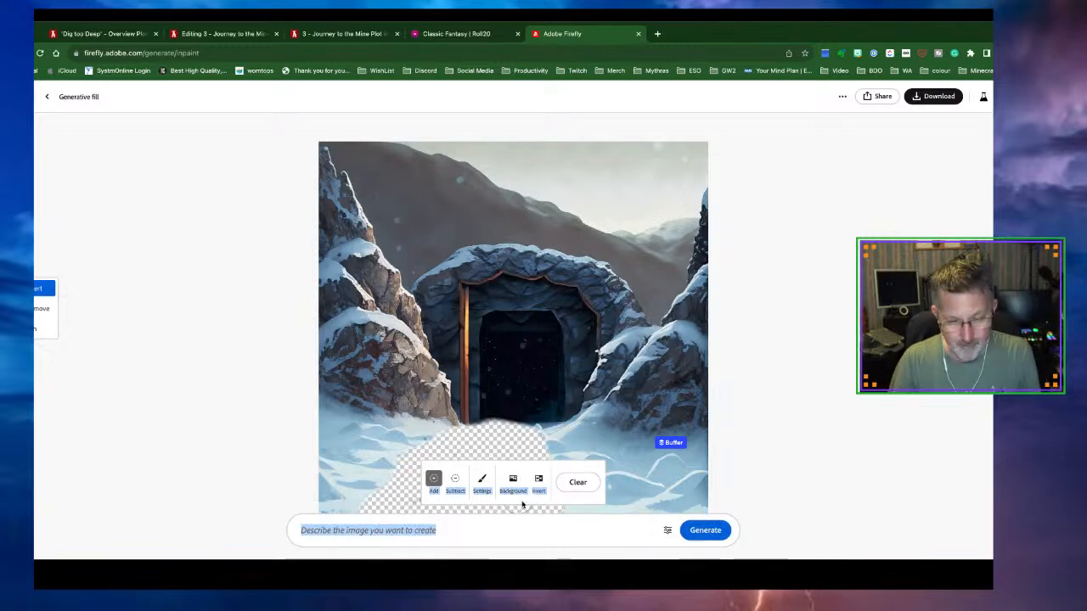
{"action": "left_click", "coordinate": [460, 532]}
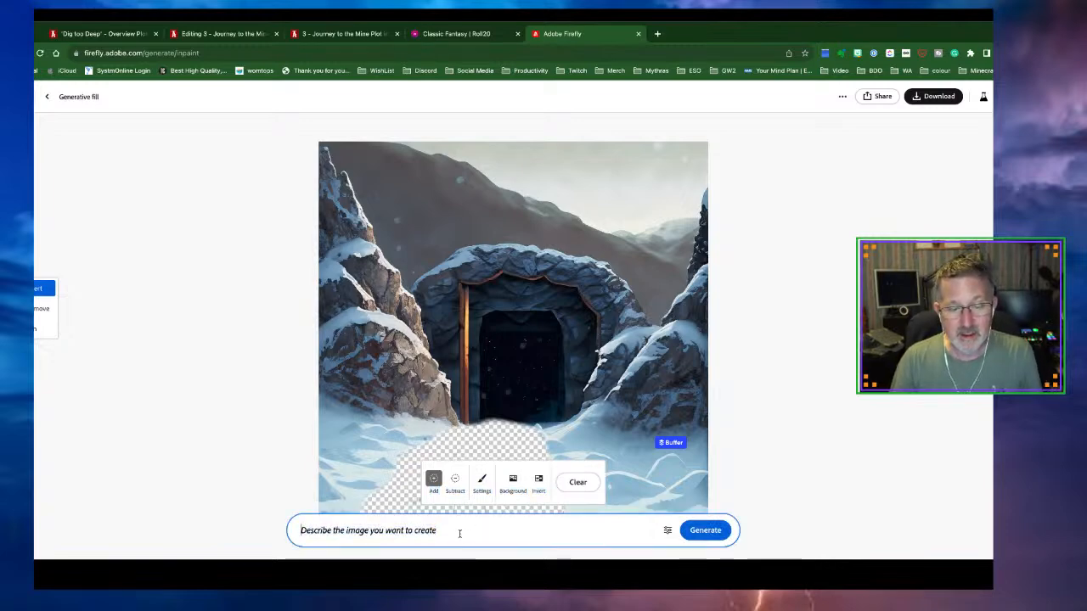
{"action": "type", "text": "Snow"}
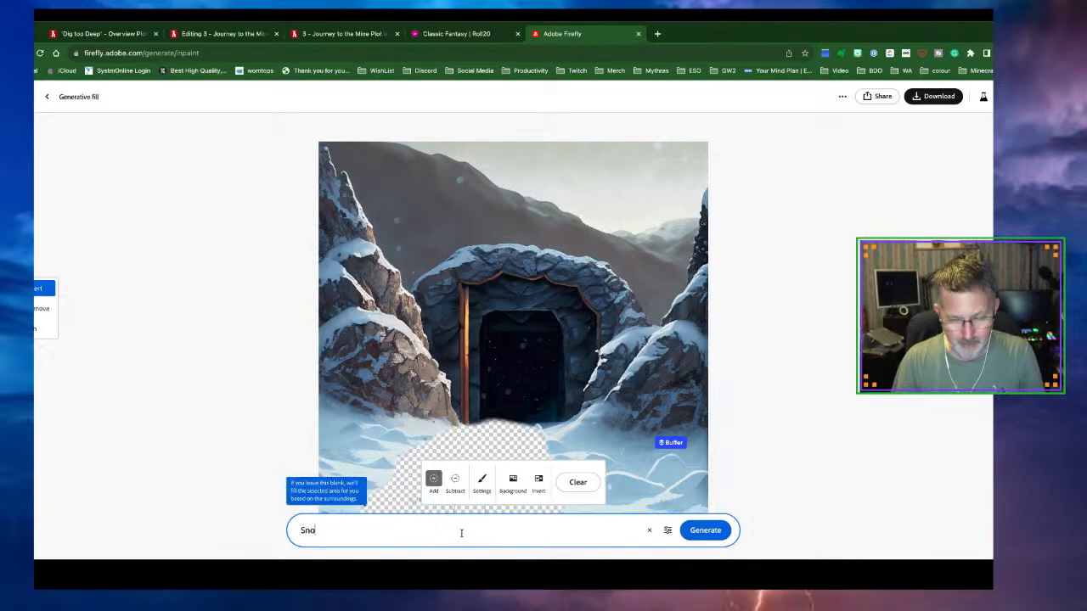
{"action": "left_click", "coordinate": [705, 530]}
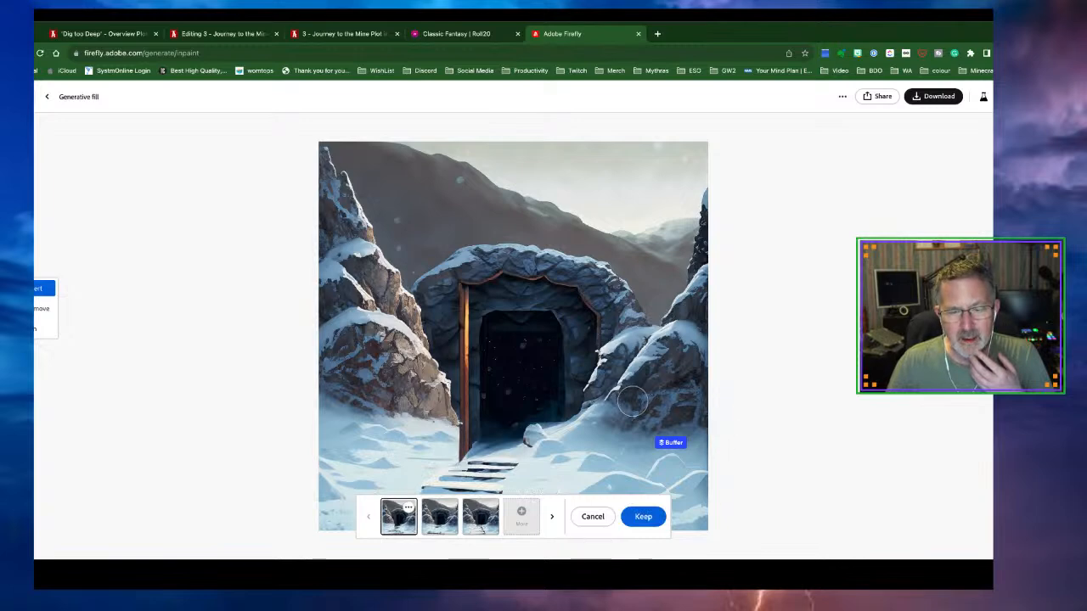
Discard the snow variations and extend the mask along the bottom of the image
{"action": "scroll", "coordinate": [723, 433], "scroll_direction": "down", "scroll_amount": 3}
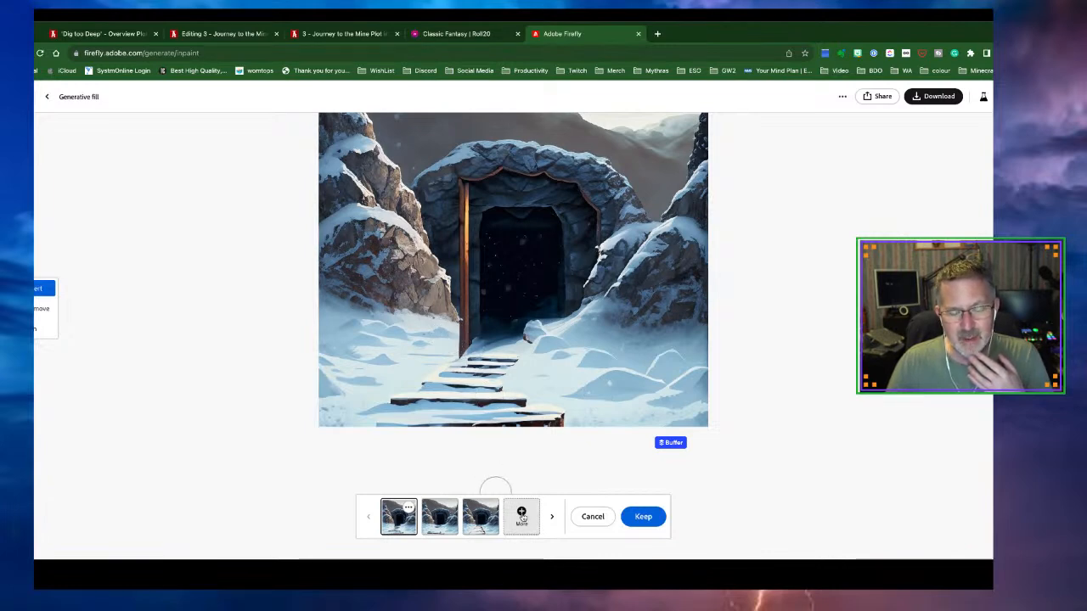
{"action": "left_click", "coordinate": [585, 519]}
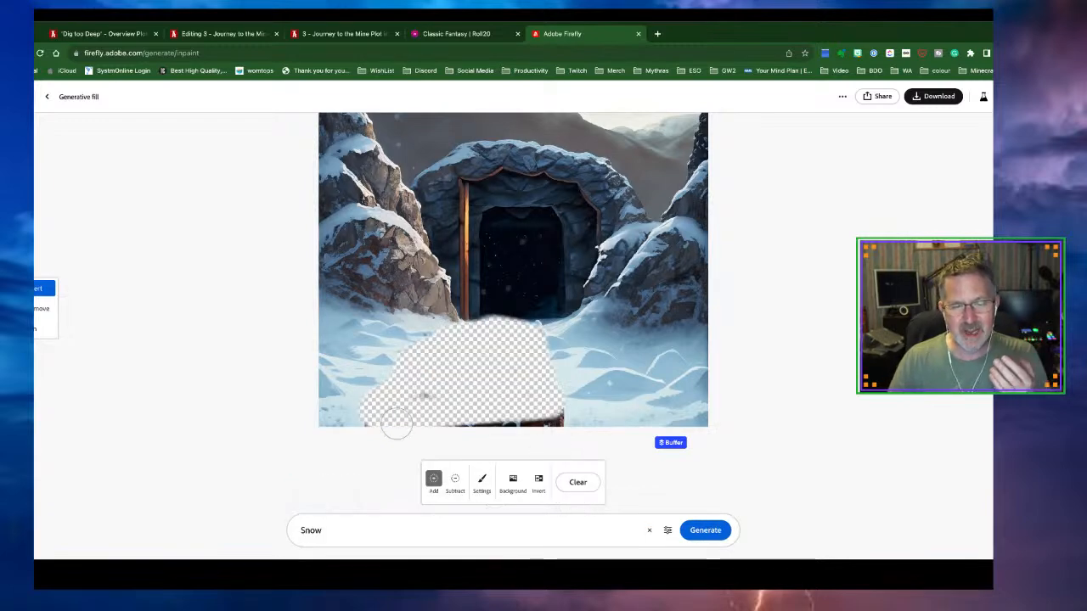
{"action": "mouse_move", "coordinate": [355, 417]}
{"action": "left_mouse_down"}
{"action": "mouse_move", "coordinate": [630, 412]}
{"action": "mouse_move", "coordinate": [580, 395]}
{"action": "mouse_move", "coordinate": [558, 341]}
{"action": "mouse_move", "coordinate": [534, 334]}
{"action": "mouse_move", "coordinate": [560, 329]}
{"action": "mouse_move", "coordinate": [698, 418]}
{"action": "mouse_move", "coordinate": [620, 412]}
{"action": "mouse_move", "coordinate": [584, 379]}
{"action": "mouse_move", "coordinate": [558, 410]}
{"action": "mouse_move", "coordinate": [472, 422]}
{"action": "left_mouse_up"}
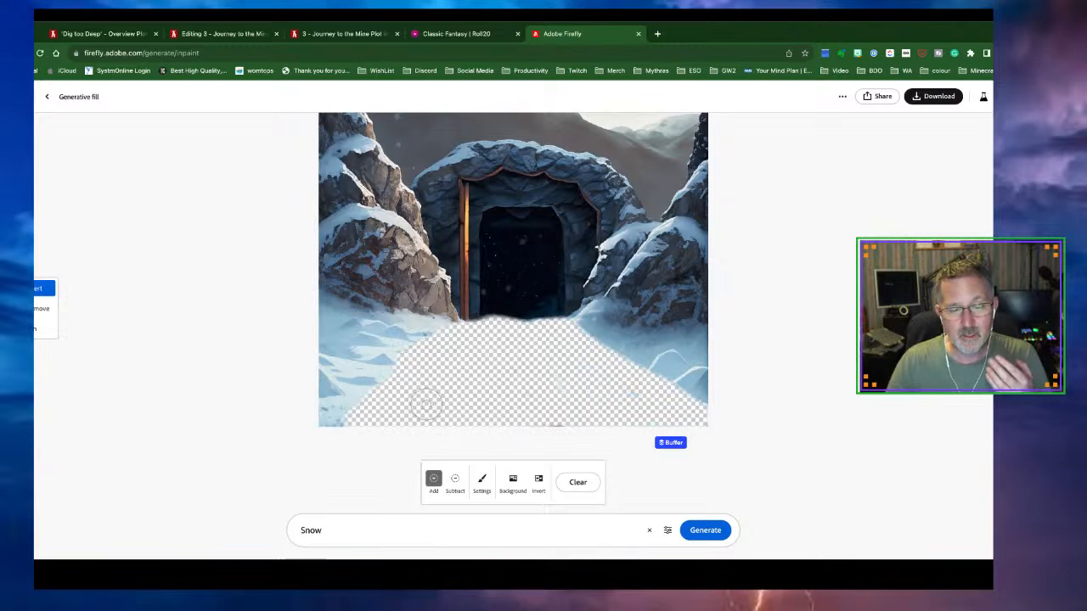
Try the Background and Invert mask options, then clear the mask entirely
{"action": "left_click", "coordinate": [513, 481]}
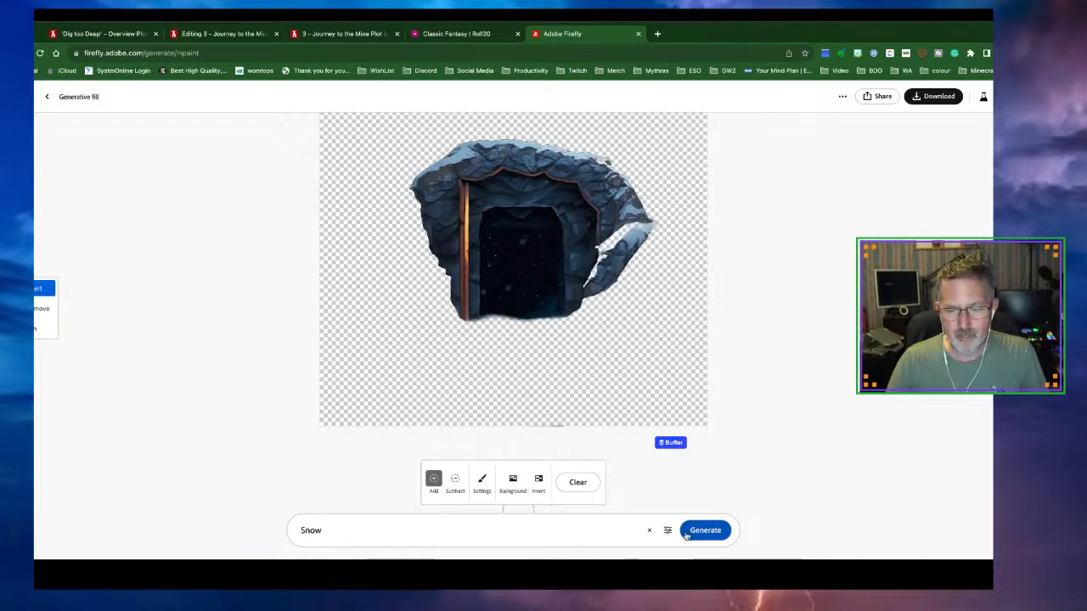
{"action": "left_click", "coordinate": [541, 484]}
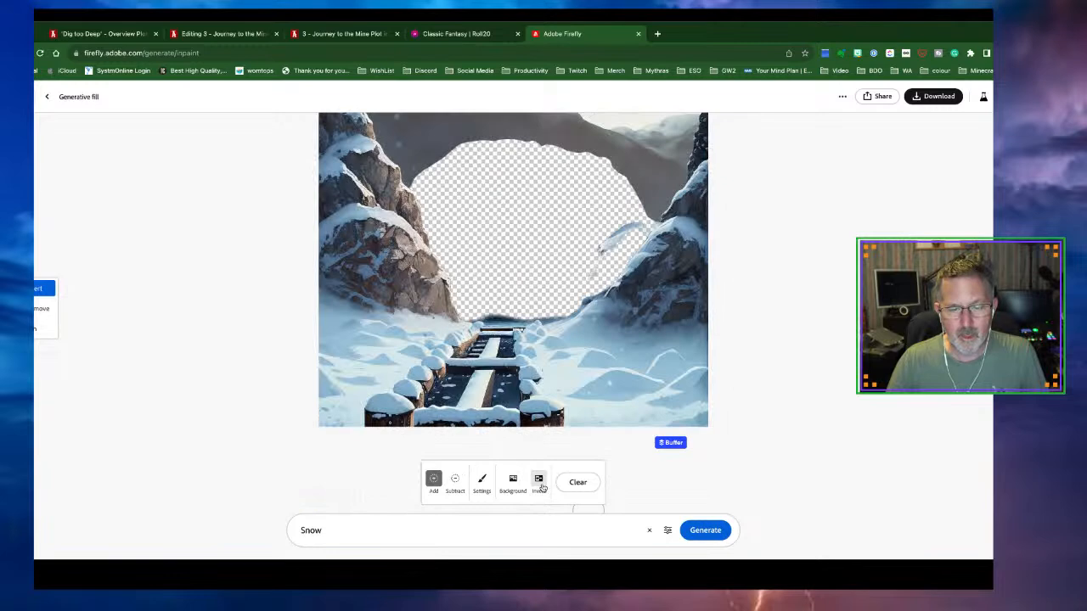
{"action": "left_click", "coordinate": [541, 488]}
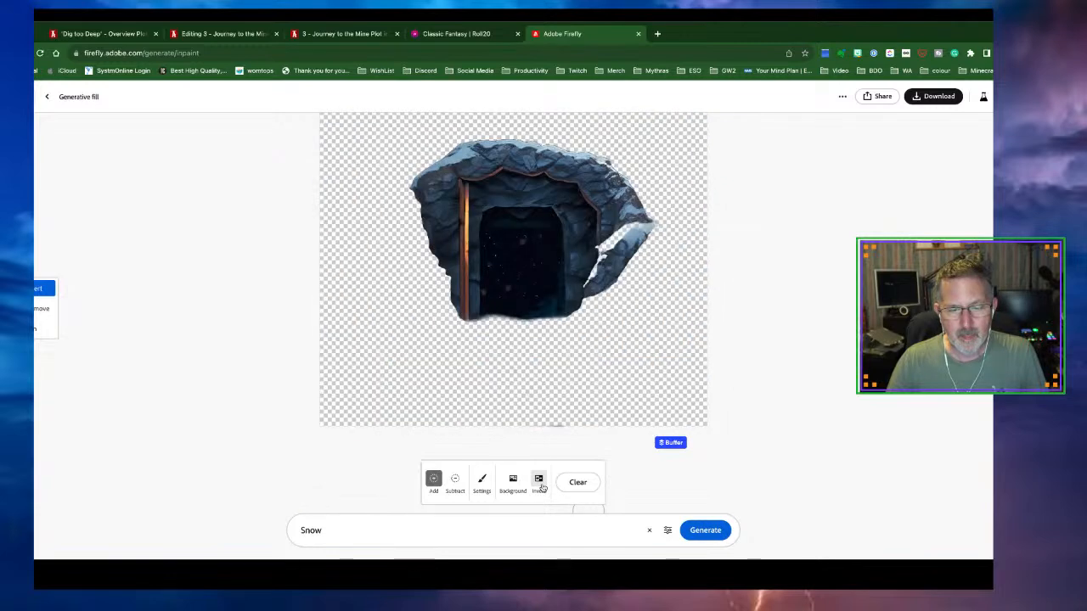
{"action": "left_click", "coordinate": [513, 484]}
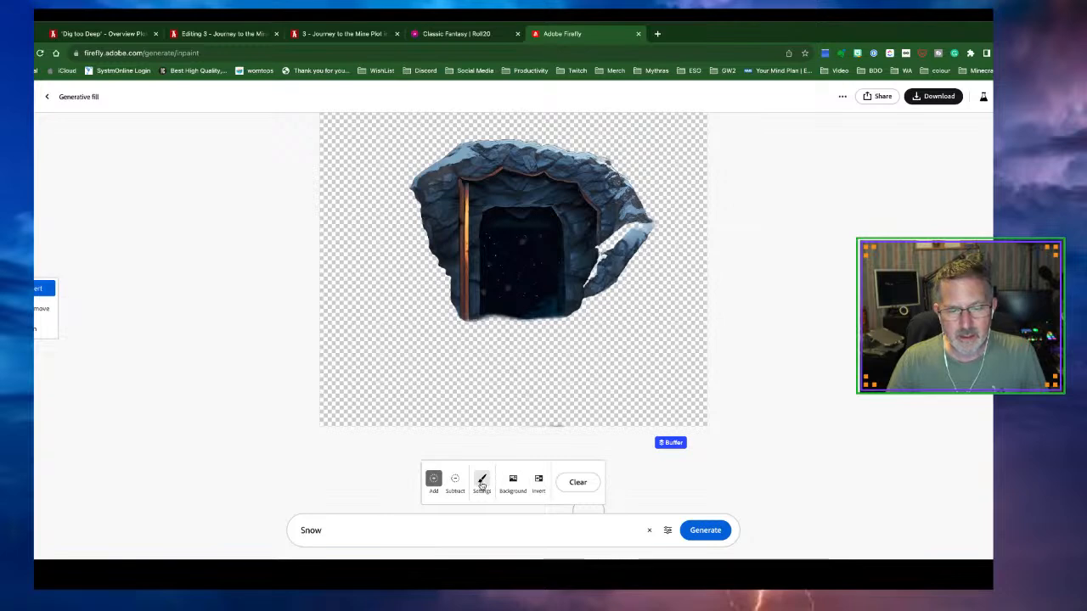
{"action": "left_click", "coordinate": [578, 482]}
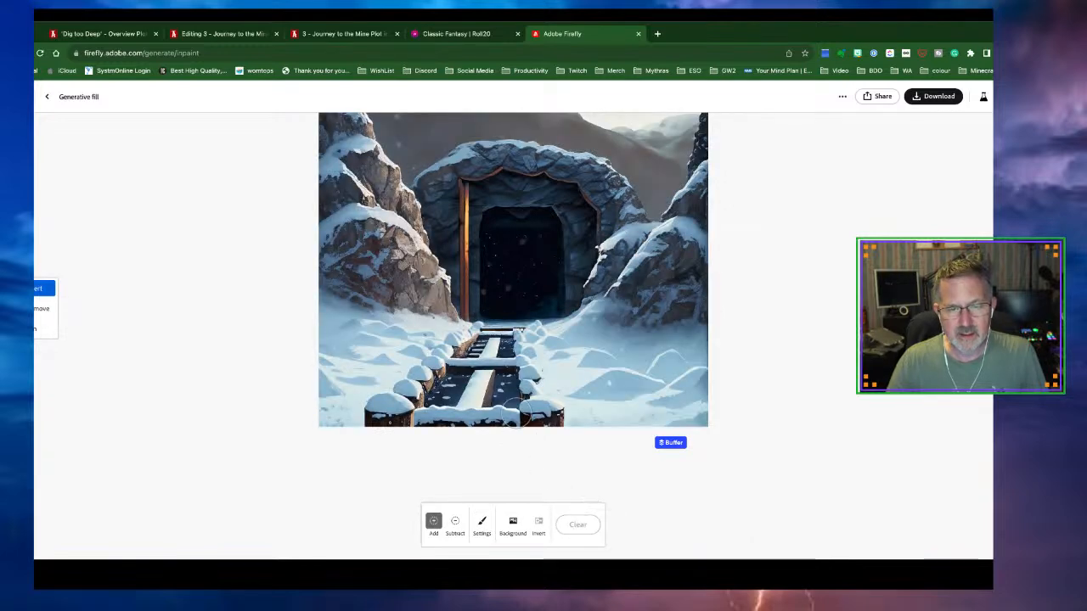
Mask the foreground snow path and regenerate it with the prompt 'deep snow'
{"action": "mouse_move", "coordinate": [457, 331]}
{"action": "left_mouse_down"}
{"action": "mouse_move", "coordinate": [525, 337]}
{"action": "mouse_move", "coordinate": [571, 416]}
{"action": "mouse_move", "coordinate": [368, 425]}
{"action": "mouse_move", "coordinate": [440, 355]}
{"action": "mouse_move", "coordinate": [499, 344]}
{"action": "mouse_move", "coordinate": [535, 404]}
{"action": "mouse_move", "coordinate": [429, 406]}
{"action": "mouse_move", "coordinate": [421, 382]}
{"action": "mouse_move", "coordinate": [459, 364]}
{"action": "mouse_move", "coordinate": [504, 379]}
{"action": "mouse_move", "coordinate": [447, 382]}
{"action": "mouse_move", "coordinate": [508, 384]}
{"action": "left_mouse_up"}
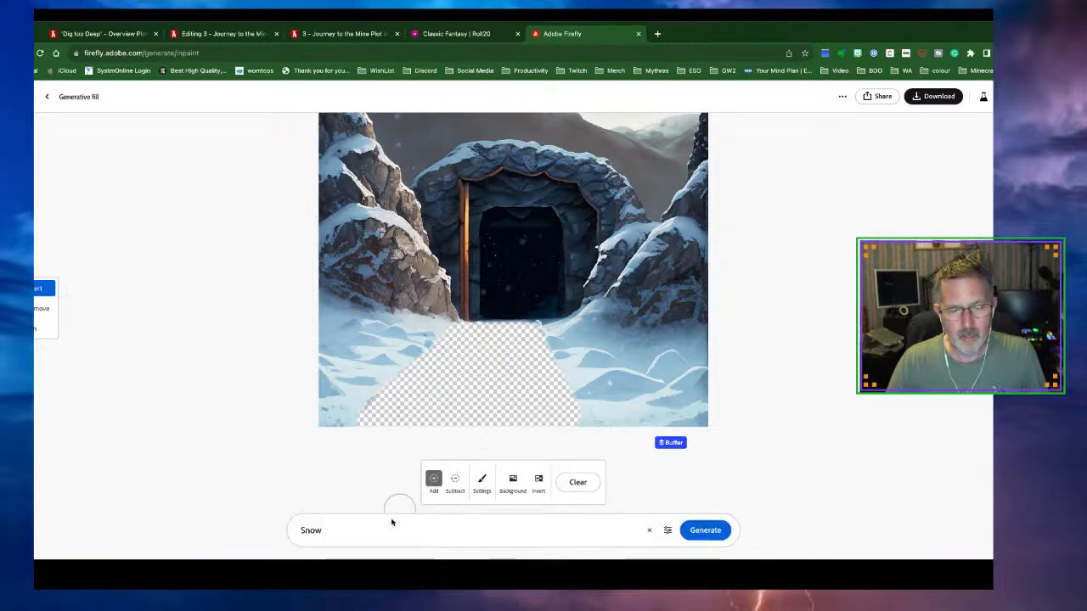
{"action": "left_click", "coordinate": [342, 538]}
{"action": "key", "text": "BackSpace"}
{"action": "key", "text": "BackSpace"}
{"action": "key", "text": "BackSpace"}
{"action": "key", "text": "BackSpace"}
{"action": "type", "text": "sn"}
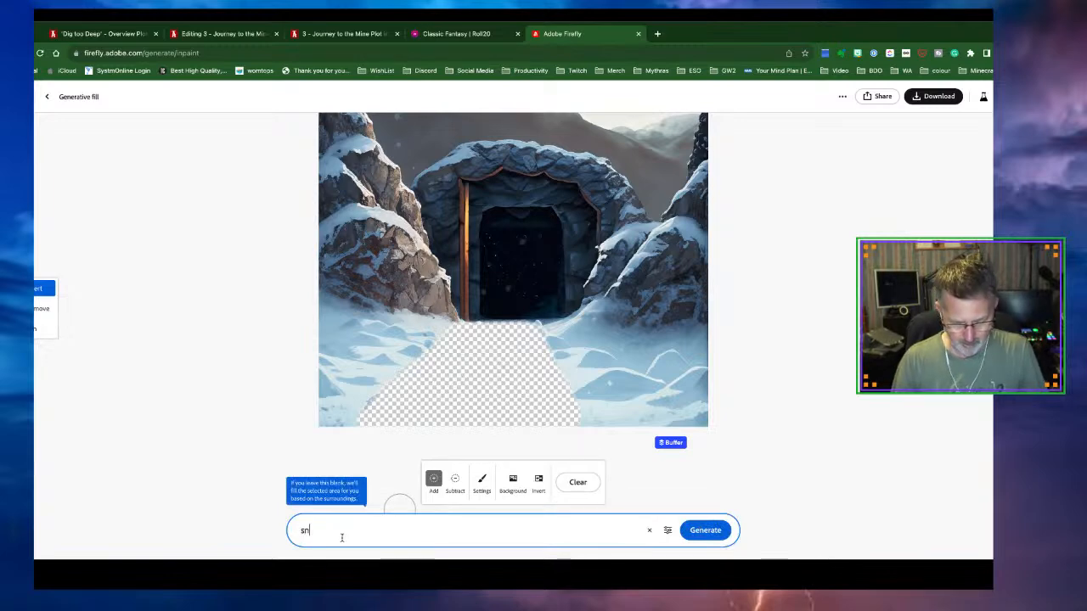
{"action": "key", "text": "BackSpace"}
{"action": "key", "text": "BackSpace"}
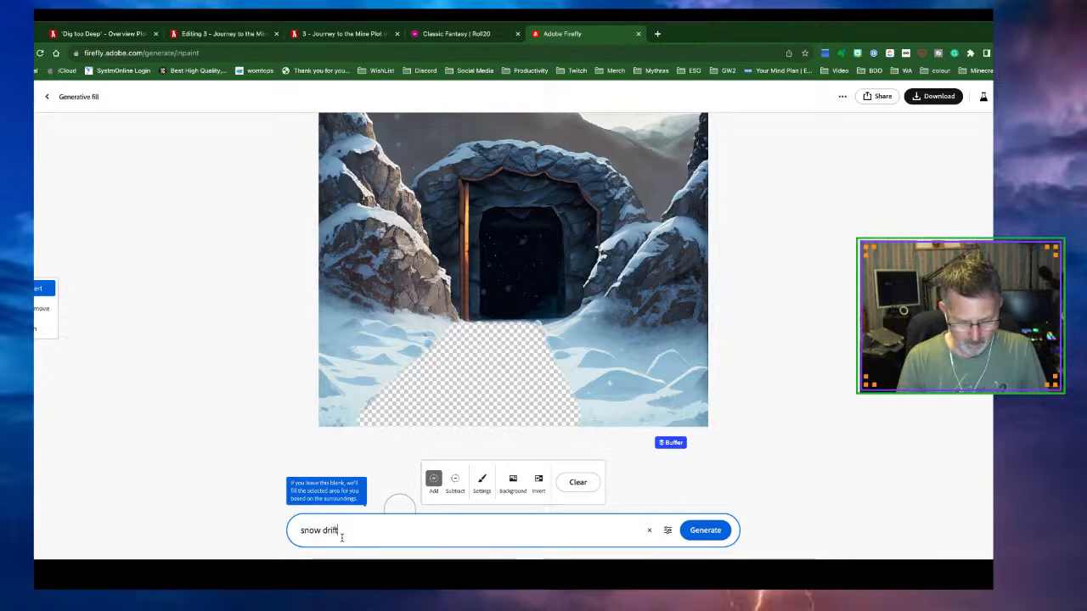
{"action": "key", "text": "BackSpace"}
{"action": "key", "text": "BackSpace"}
{"action": "type", "text": "deep snow"}
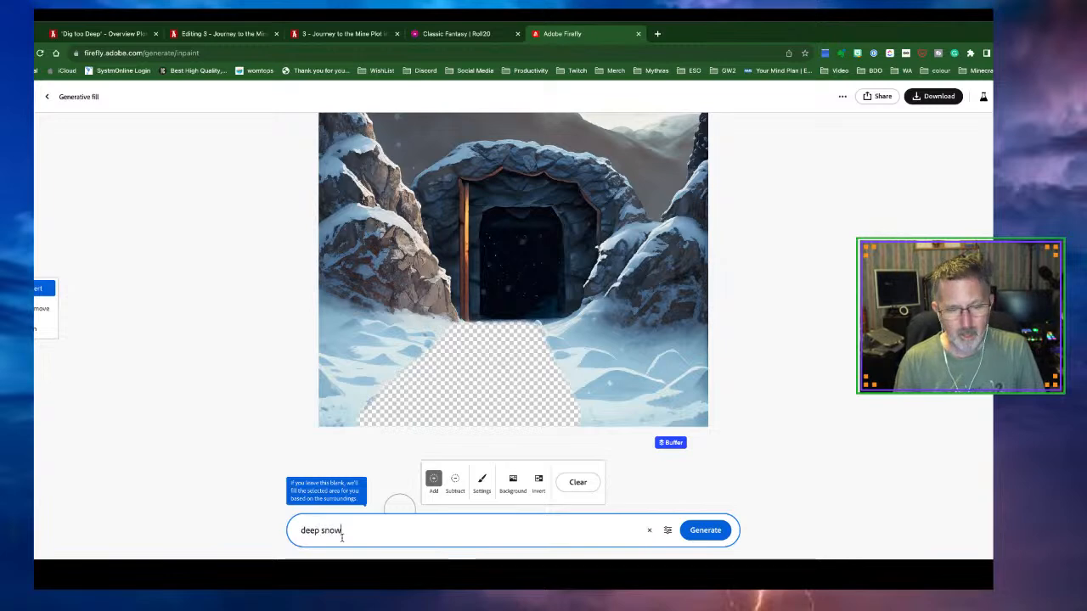
{"action": "key", "text": "Return"}
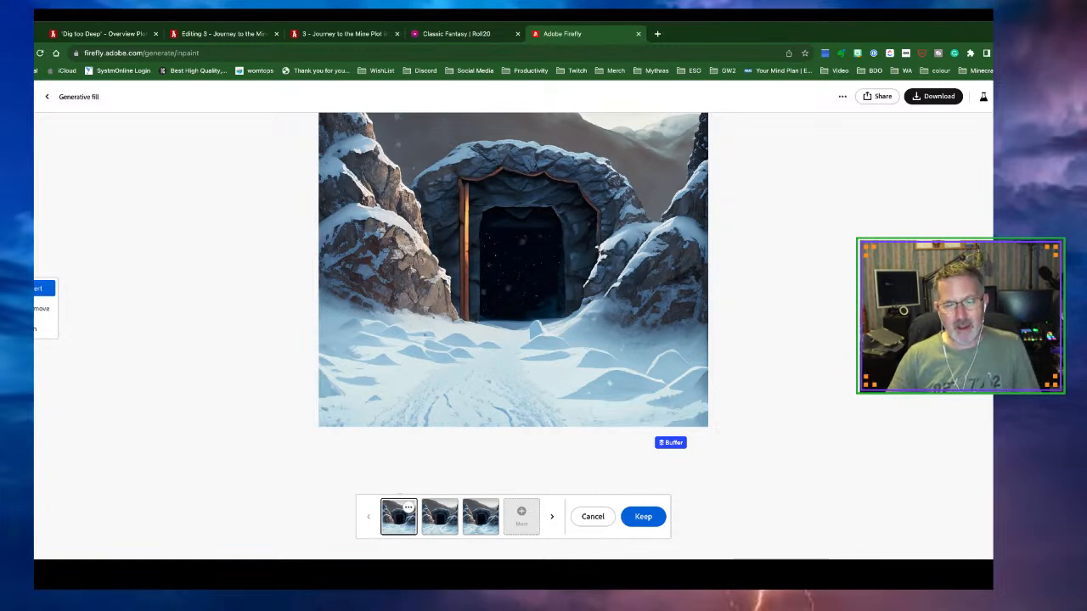
Select the third variant with a footprint trail through the snow and download it as PNG
{"action": "left_click", "coordinate": [434, 524]}
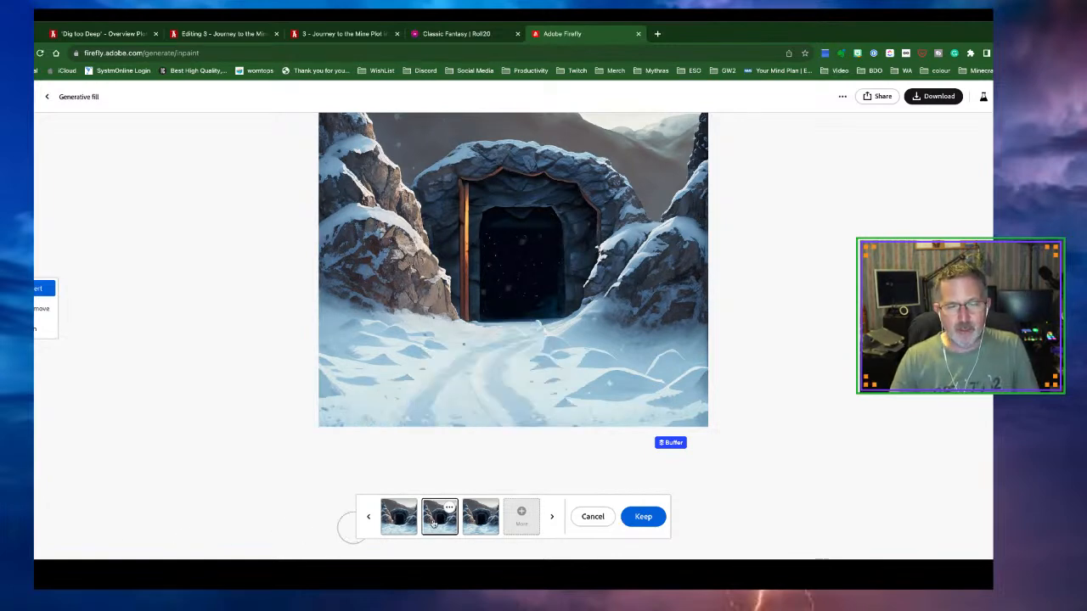
{"action": "left_click", "coordinate": [481, 528]}
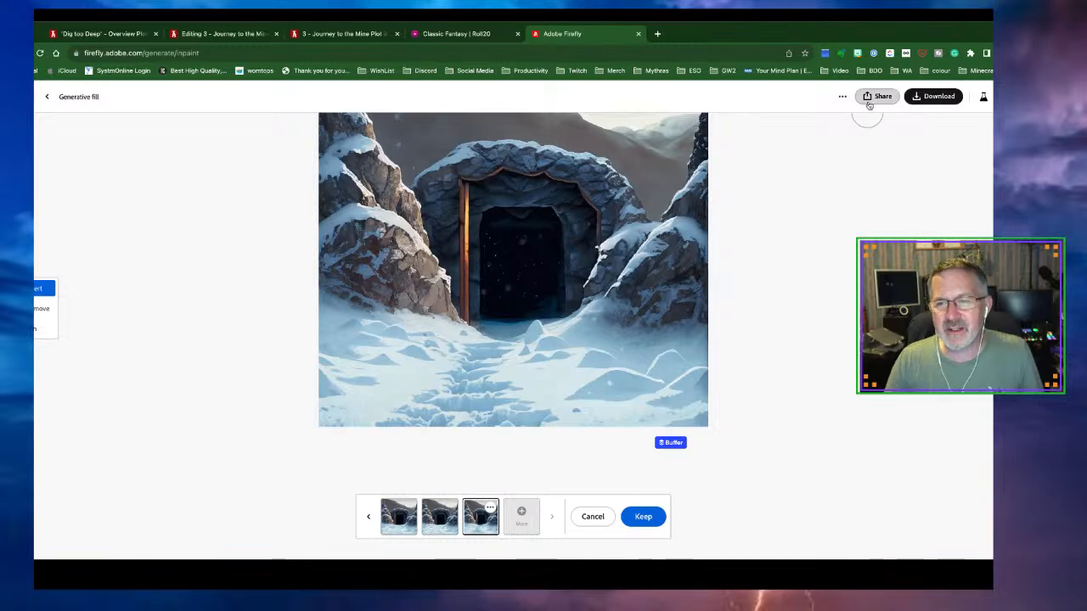
{"action": "left_click", "coordinate": [920, 97]}
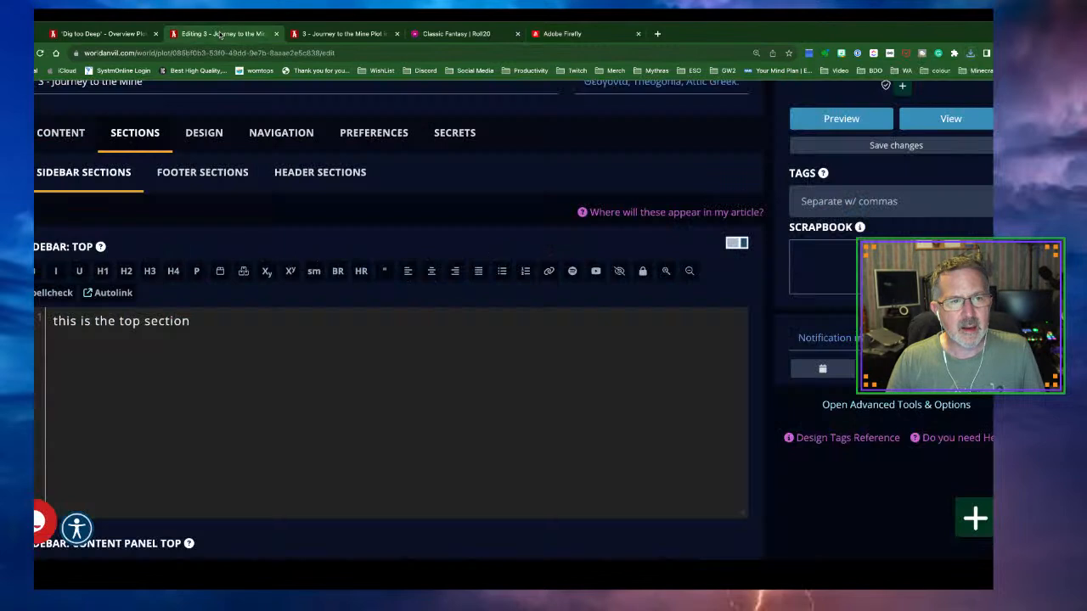
Delete the placeholder text from the plot's Sidebar: Top section
{"action": "left_click", "coordinate": [221, 34]}
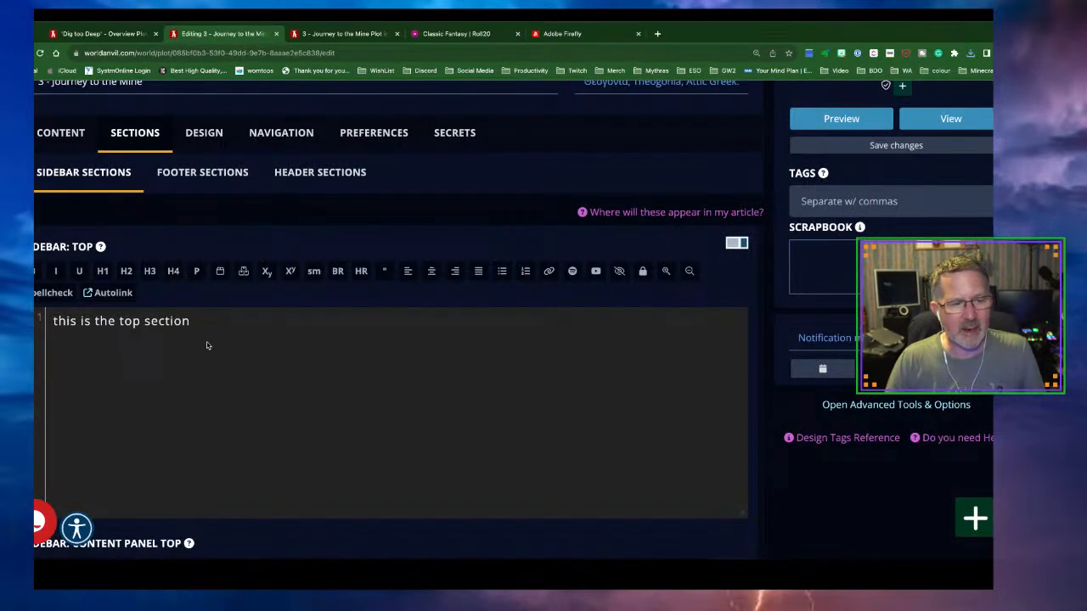
{"action": "left_click_drag", "start_coordinate": [207, 321], "coordinate": [53, 321]}
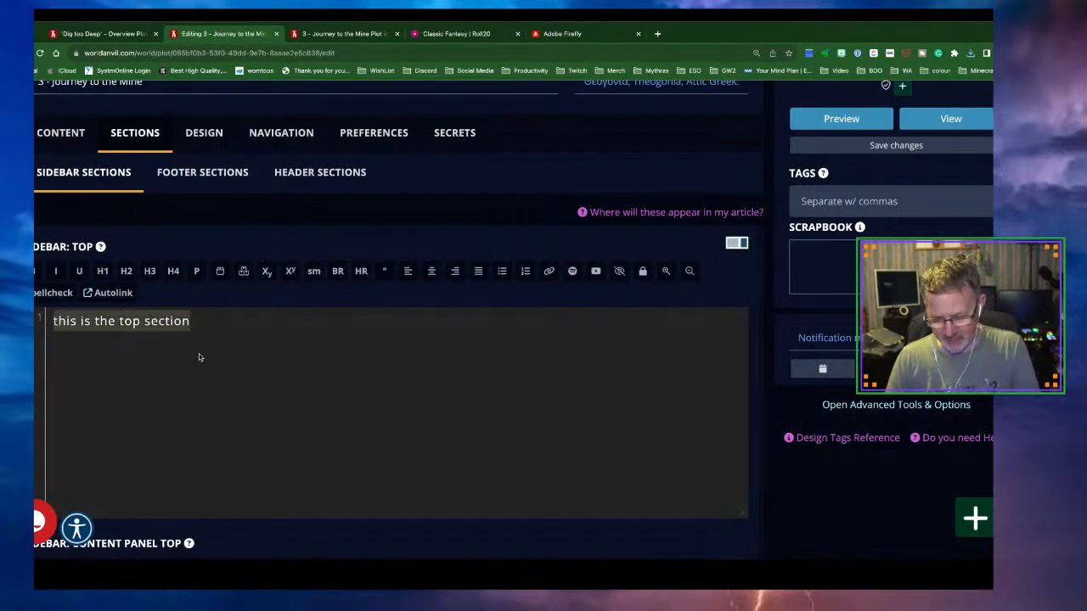
{"action": "key", "text": "BackSpace"}
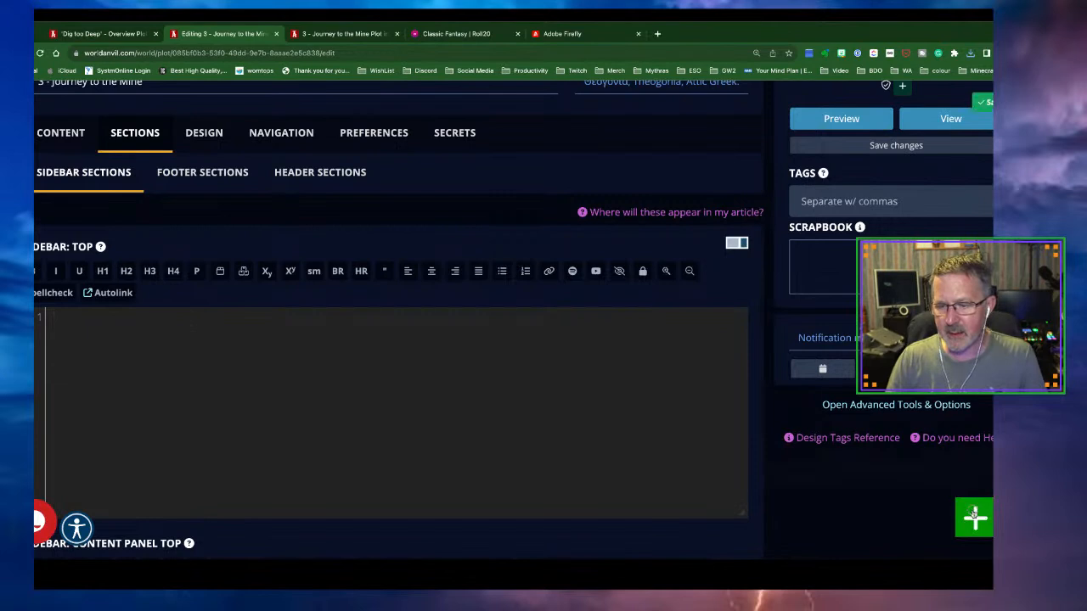
Upload the downloaded Firefly snowy mine image from Downloads via the Quick Image Uploader
{"action": "mouse_move", "coordinate": [975, 518]}
{"action": "left_click", "coordinate": [828, 510]}
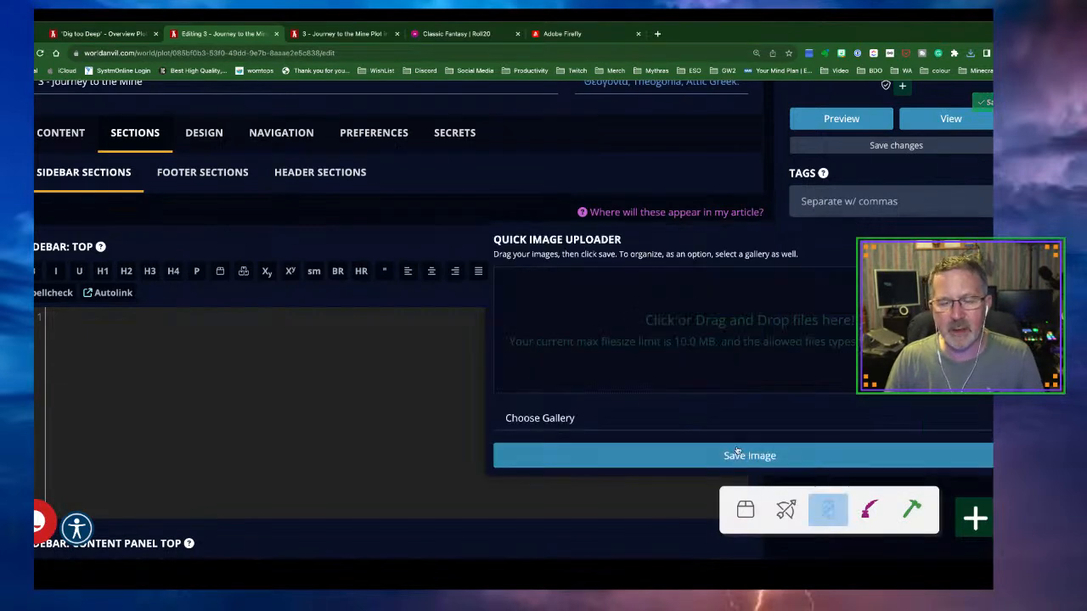
{"action": "left_click", "coordinate": [707, 328]}
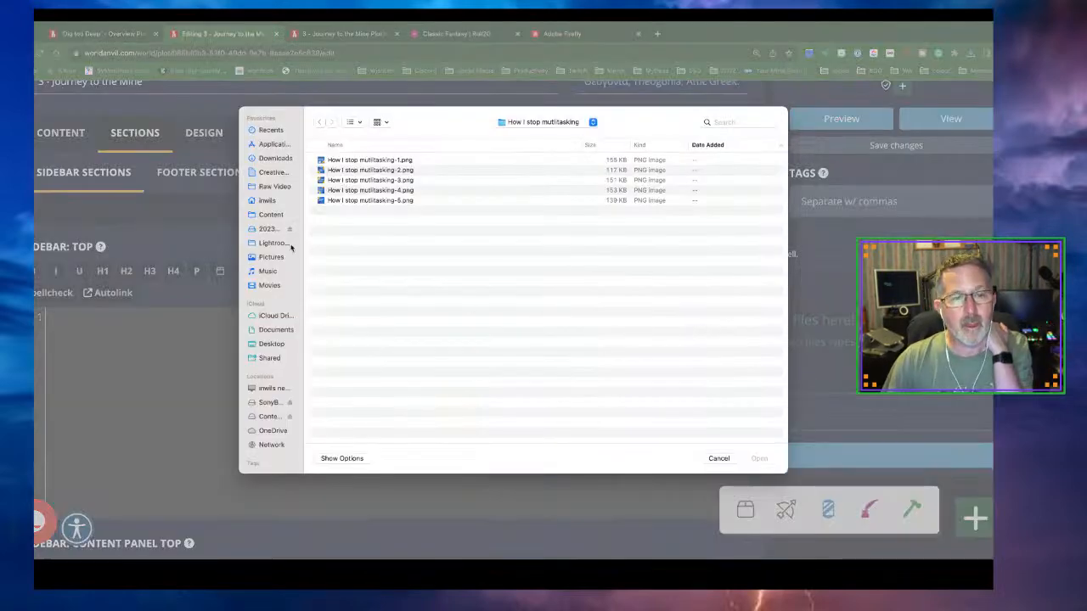
{"action": "left_click", "coordinate": [274, 159]}
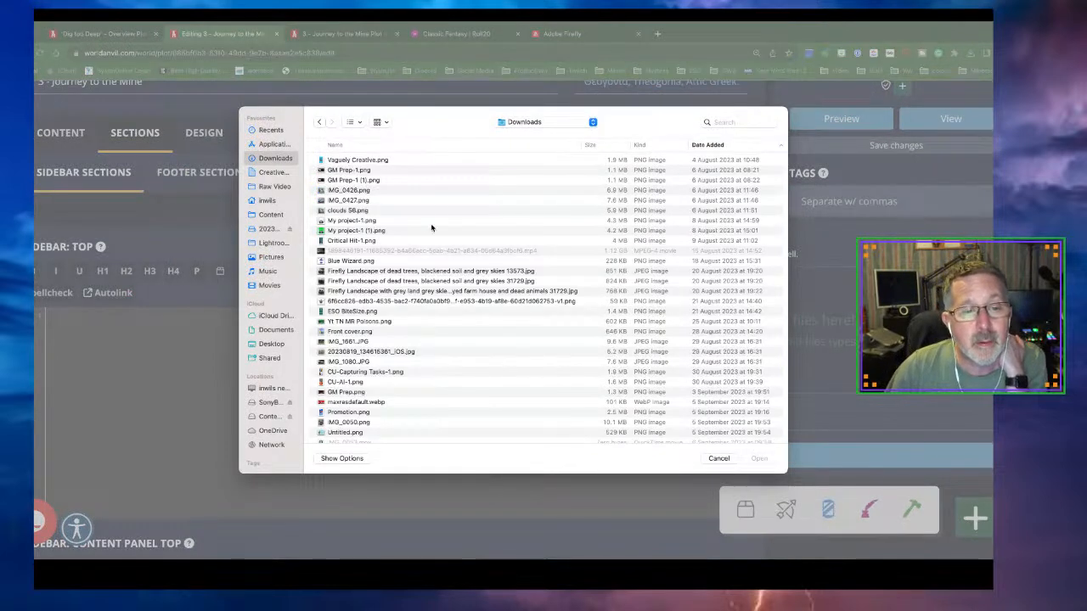
{"action": "left_click", "coordinate": [360, 124]}
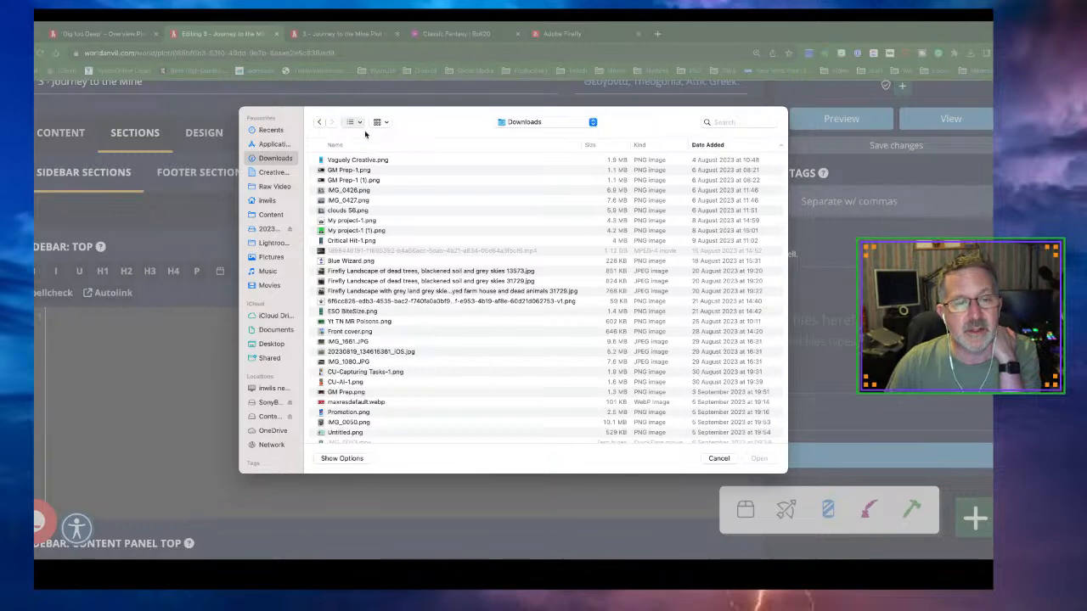
{"action": "key", "text": "super+1"}
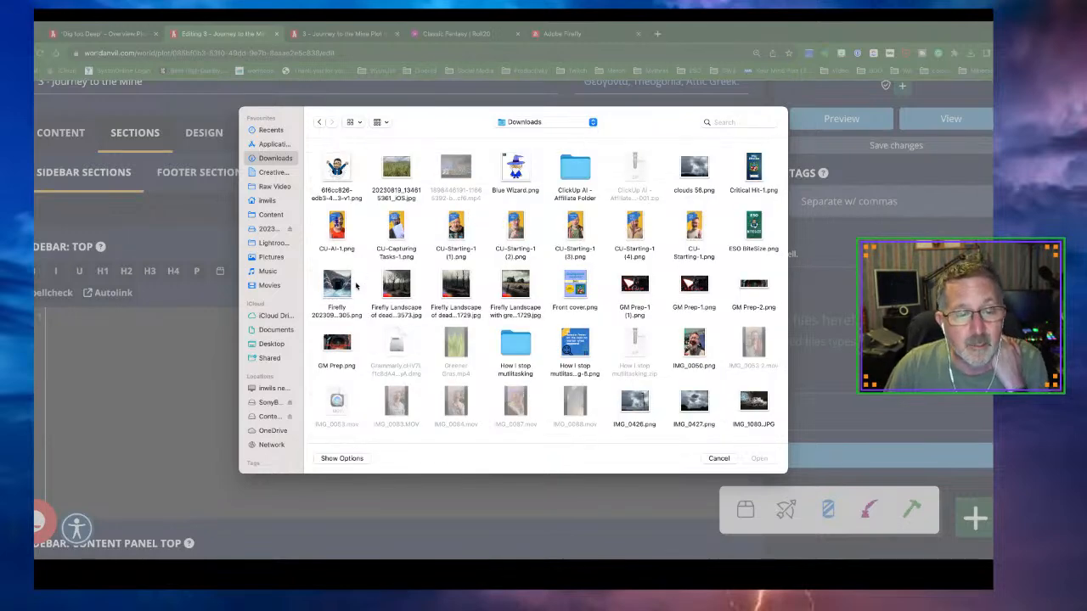
{"action": "left_click", "coordinate": [338, 287]}
{"action": "left_click", "coordinate": [761, 459]}
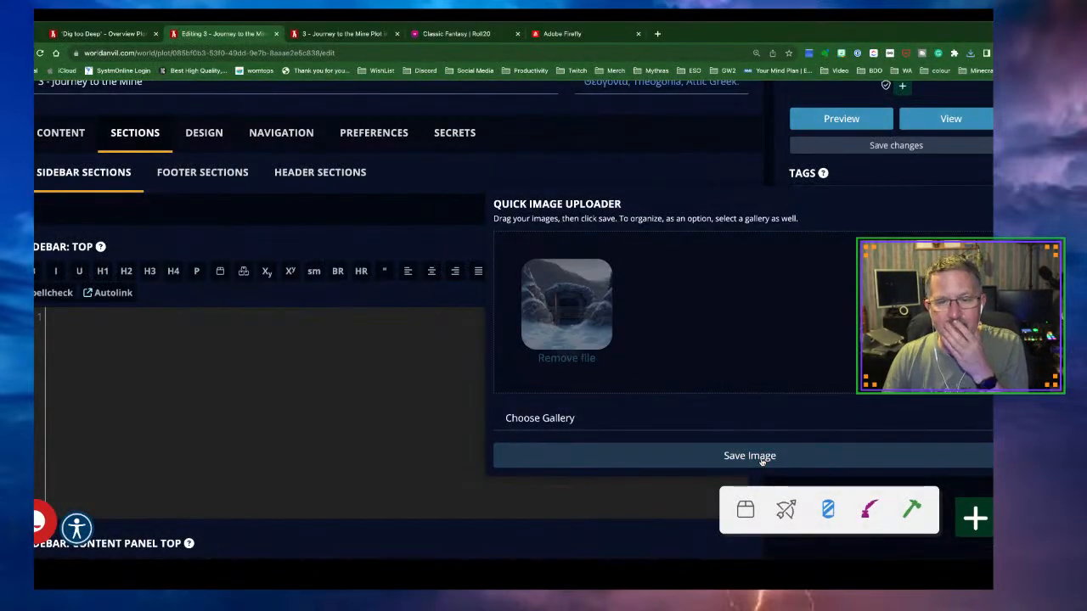
{"action": "left_click", "coordinate": [762, 459]}
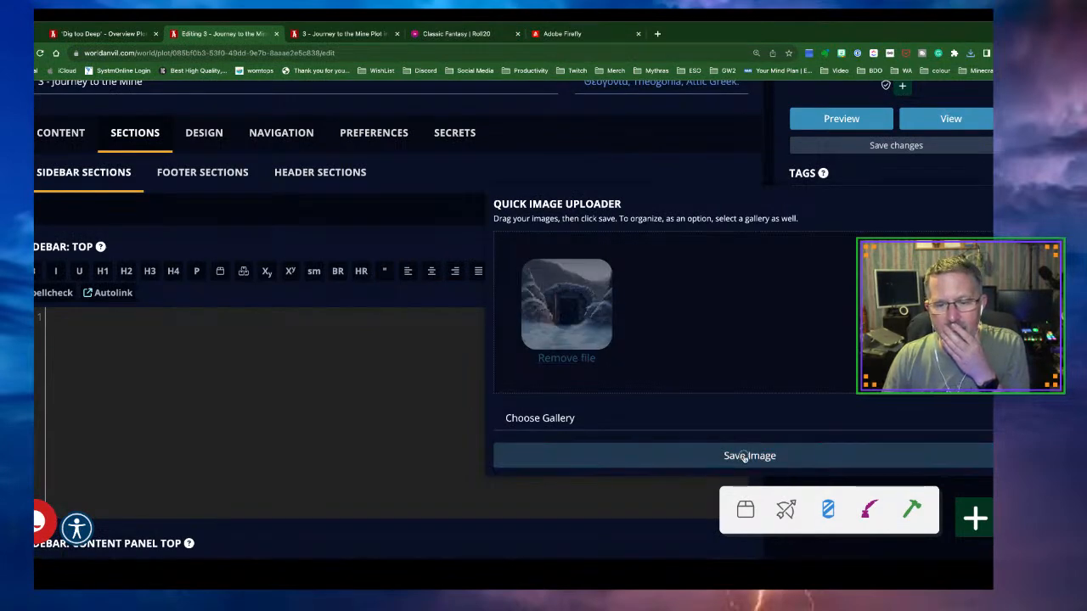
Paste the new image's [img:4886505] tag into the empty top sidebar
{"action": "left_click_drag", "start_coordinate": [582, 189], "coordinate": [505, 188]}
{"action": "key", "text": "ctrl+c"}
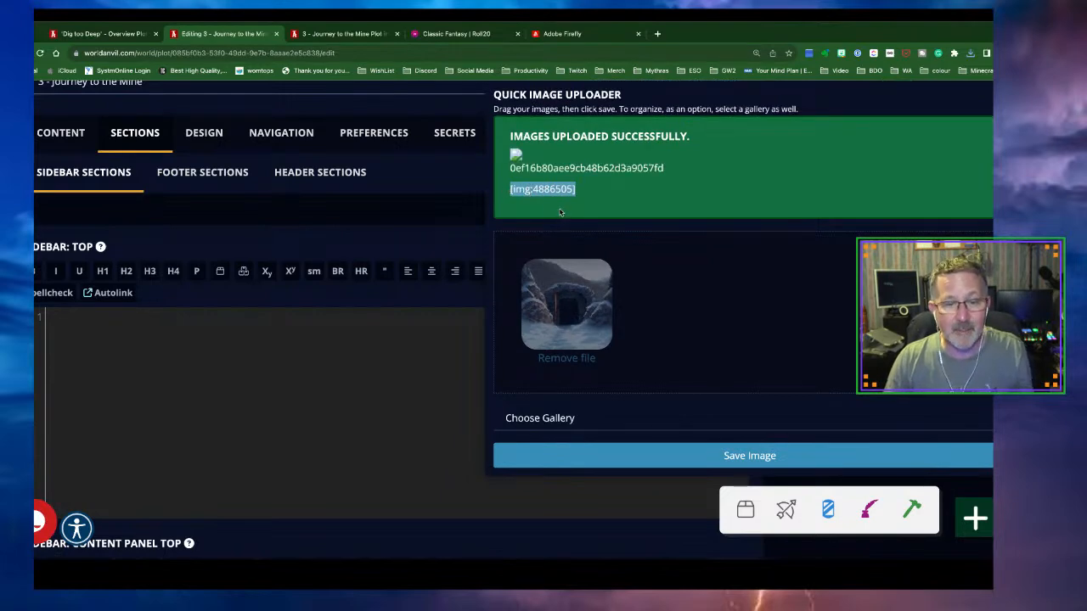
{"action": "left_click", "coordinate": [175, 331]}
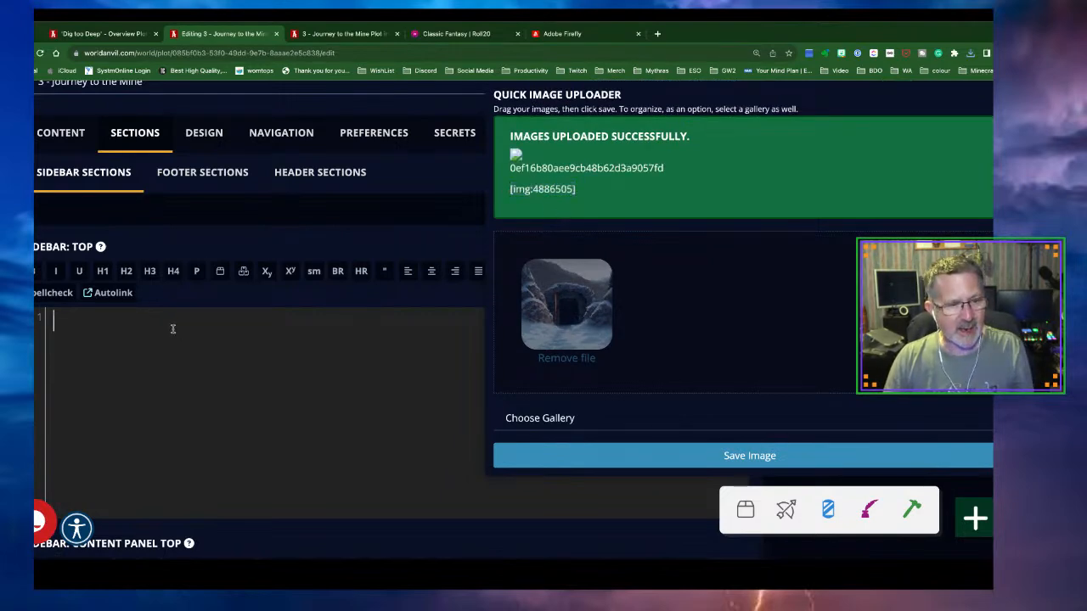
{"action": "key", "text": "ctrl+v"}
{"action": "left_click", "coordinate": [723, 456]}
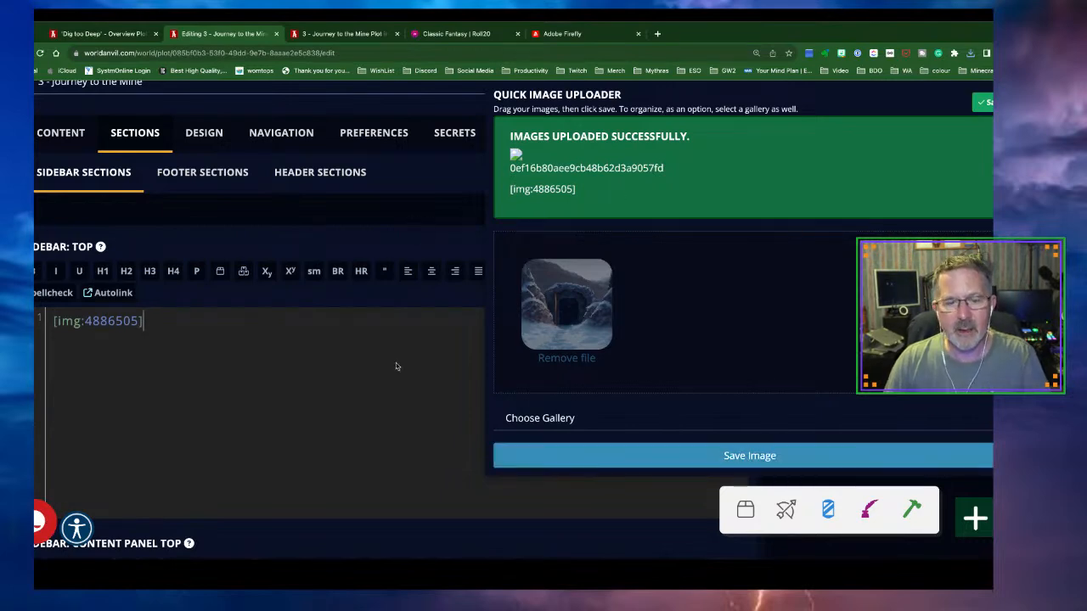
{"action": "left_click", "coordinate": [828, 509]}
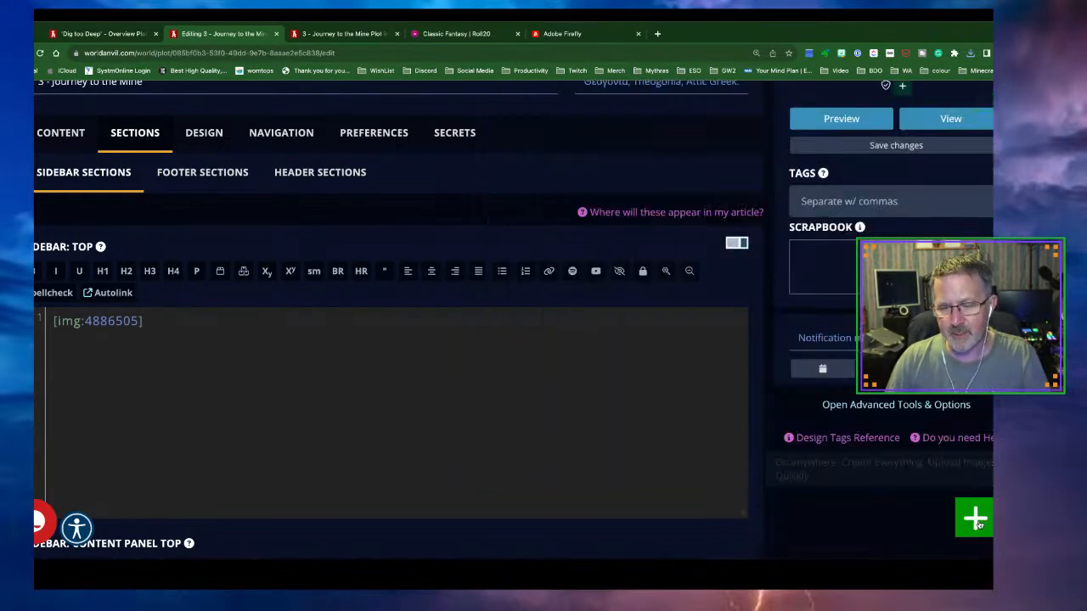
Save the plot, then reload the Journey to the Mine page to show the sidebar image
{"action": "left_click", "coordinate": [891, 146]}
{"action": "left_click", "coordinate": [344, 34]}
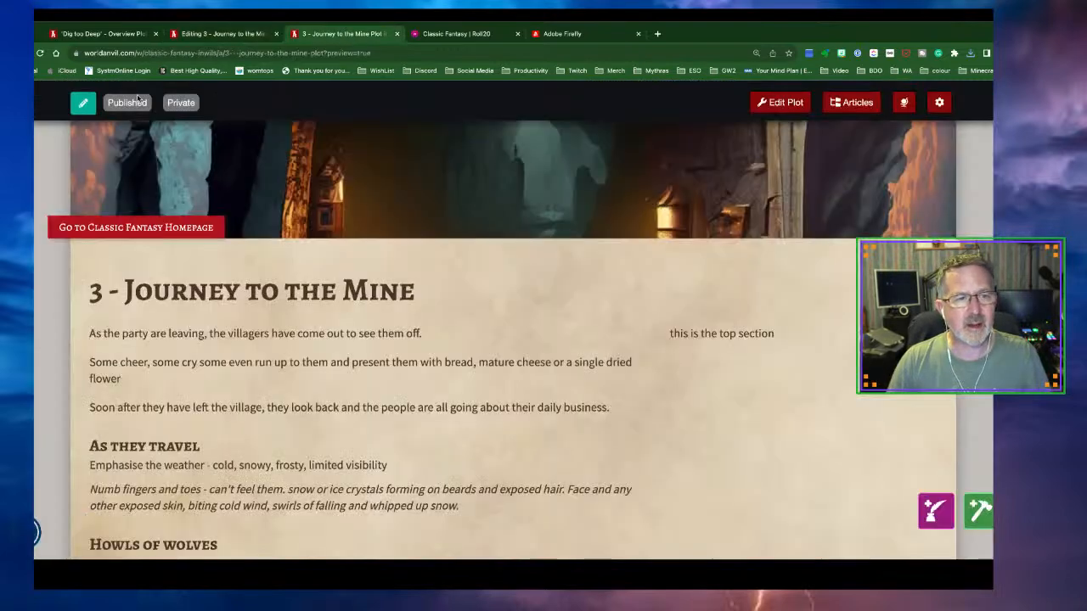
{"action": "left_click", "coordinate": [40, 53]}
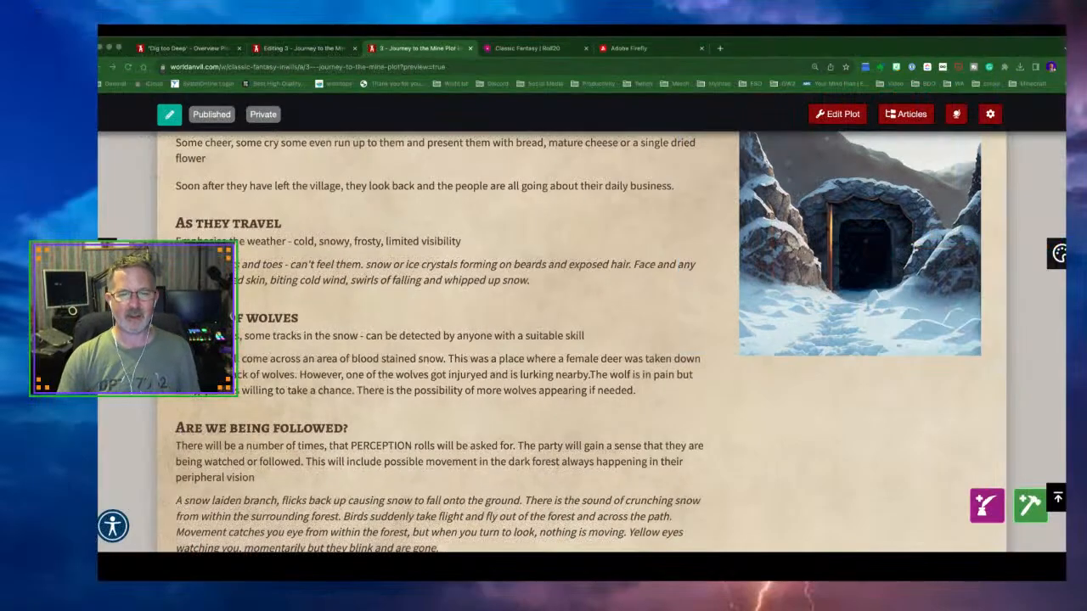
{"action": "scroll", "coordinate": [569, 339], "scroll_direction": "up", "scroll_amount": 1}
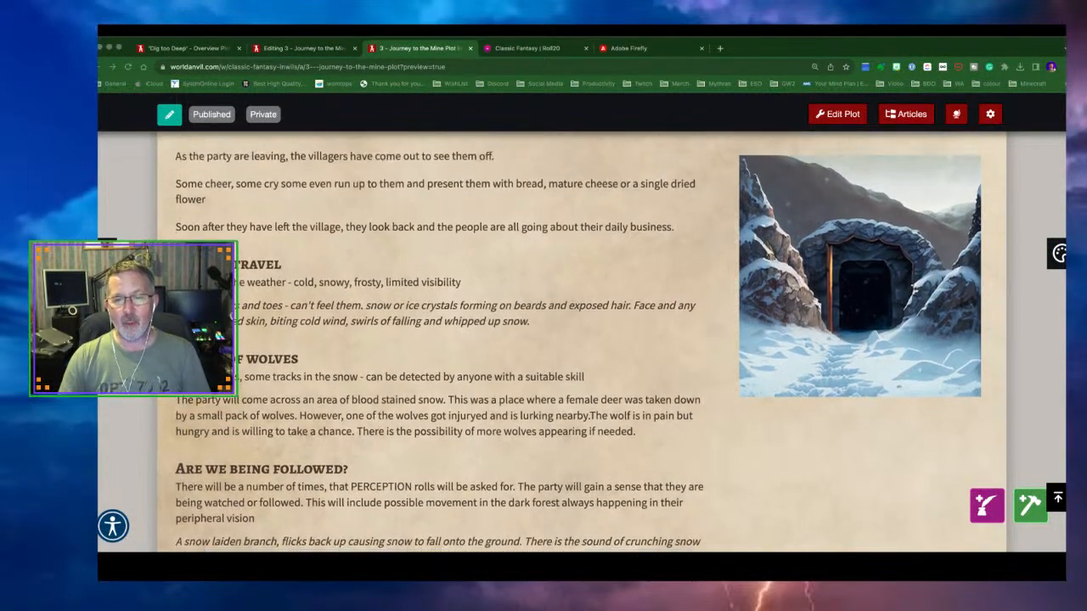
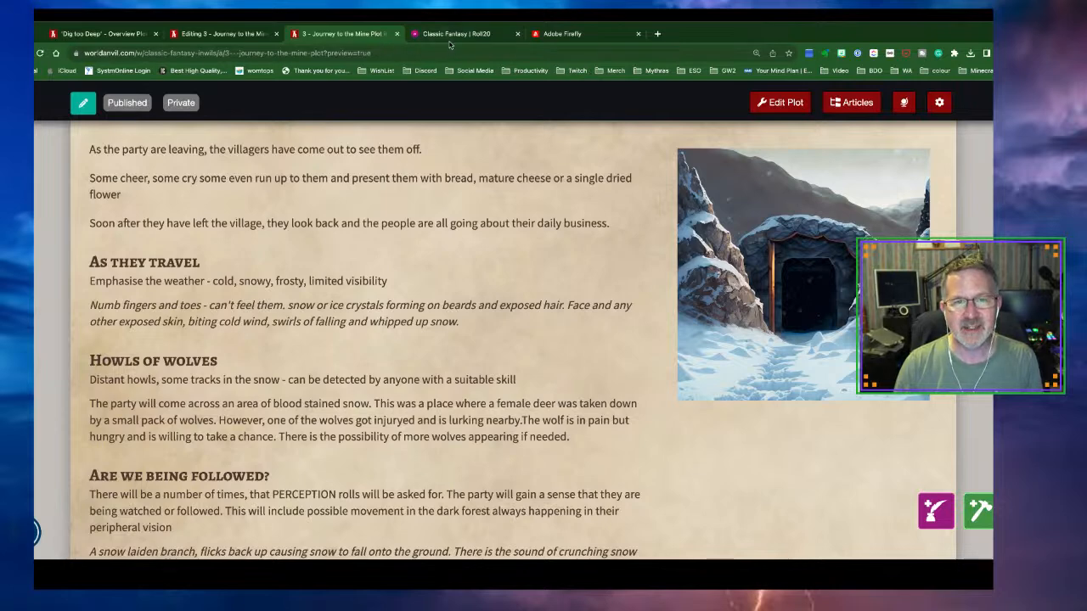
Switch from World Anvil to the 'Classic Fantasy | Roll20' editor tab
{"action": "left_click", "coordinate": [449, 37]}
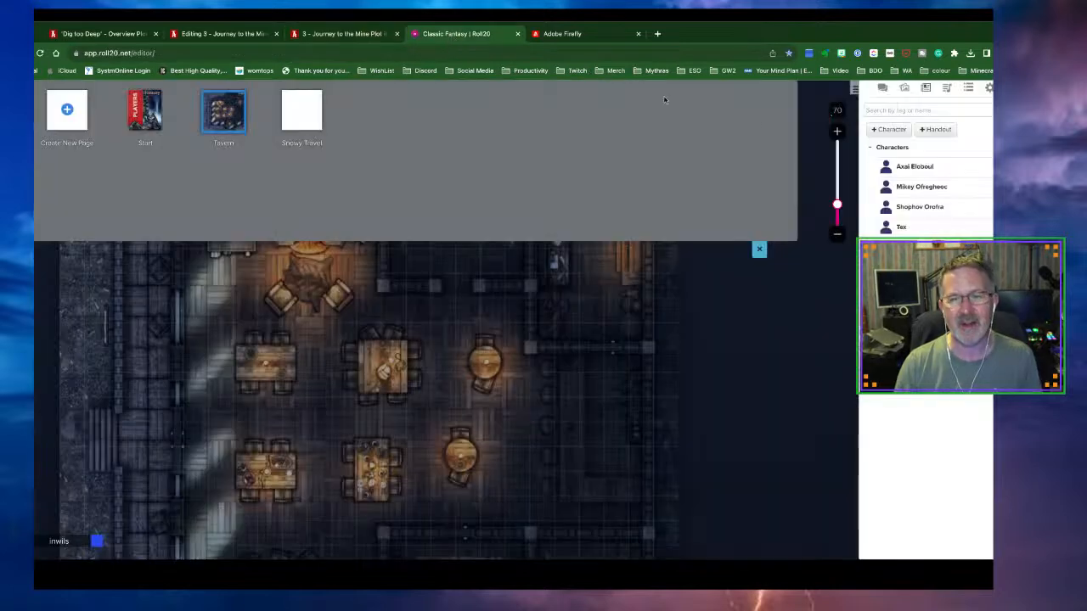
Upload firefly 20230917194305.png from Downloads into the Roll20 library via My Library > Upload
{"action": "left_click", "coordinate": [759, 249]}
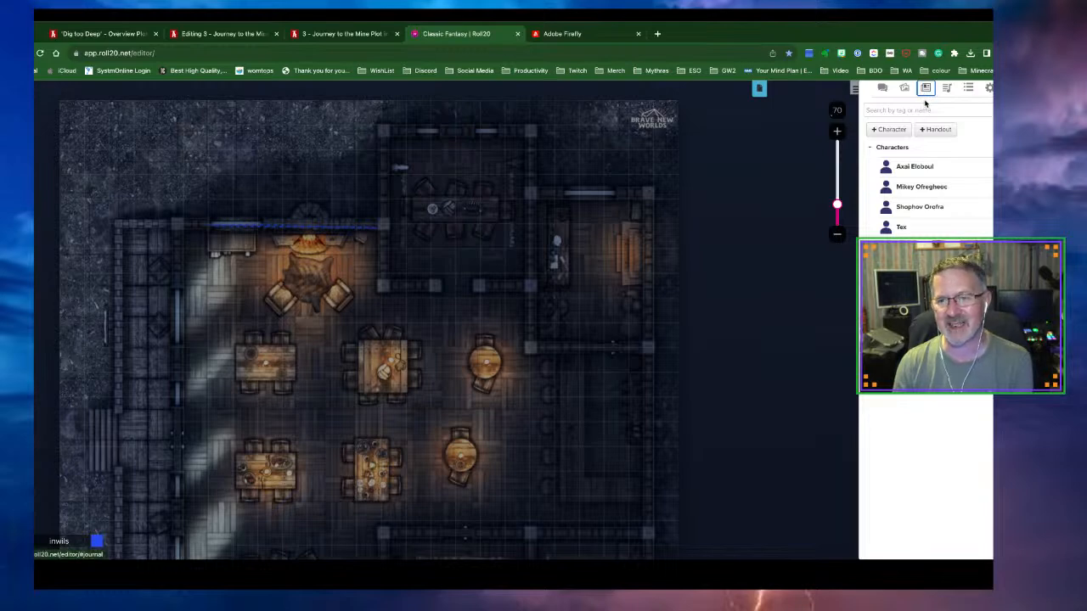
{"action": "left_click", "coordinate": [904, 87]}
{"action": "scroll", "coordinate": [969, 159], "scroll_direction": "up", "scroll_amount": 3}
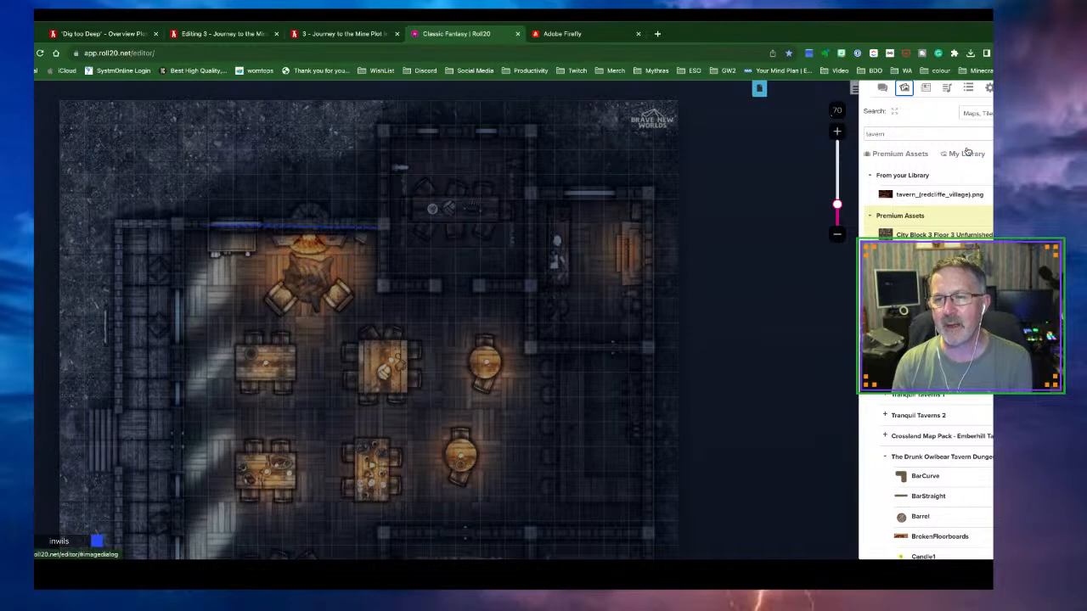
{"action": "left_click", "coordinate": [963, 153]}
{"action": "left_click", "coordinate": [966, 171]}
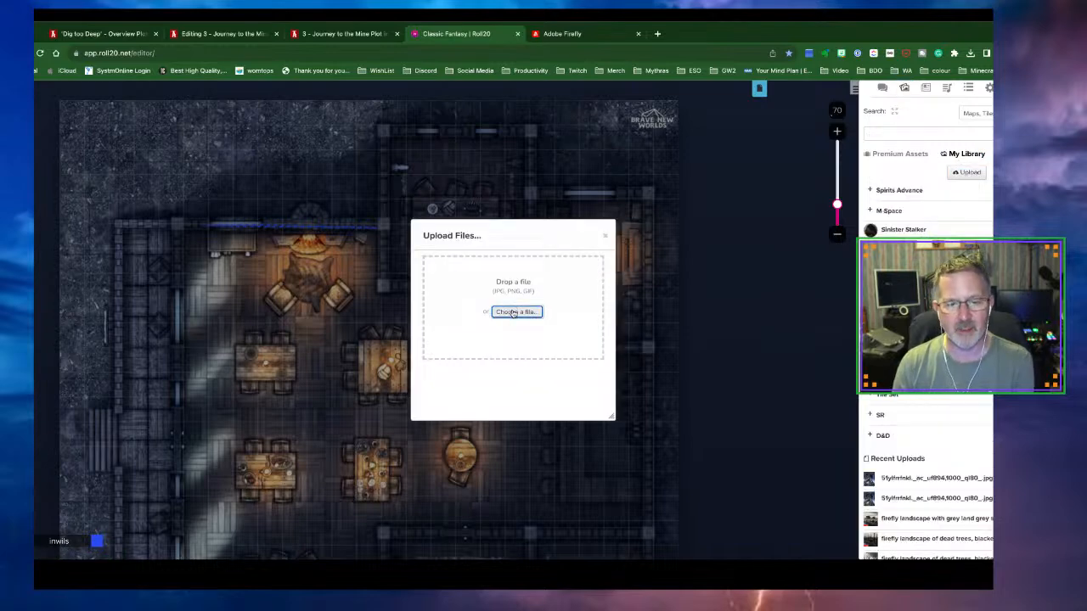
{"action": "left_click", "coordinate": [513, 313]}
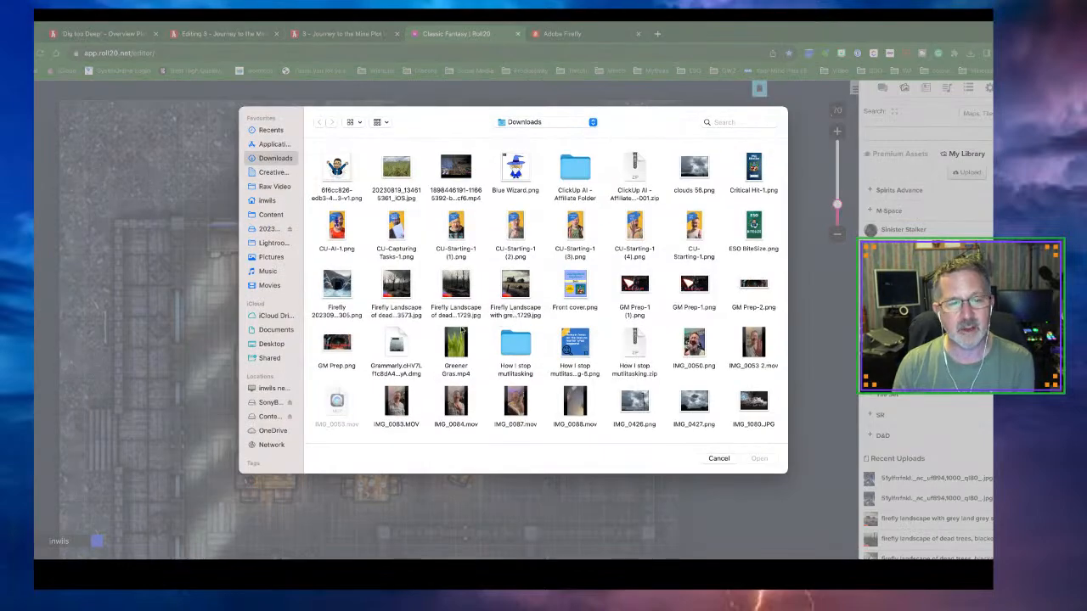
{"action": "left_click", "coordinate": [334, 294]}
{"action": "left_click", "coordinate": [760, 459]}
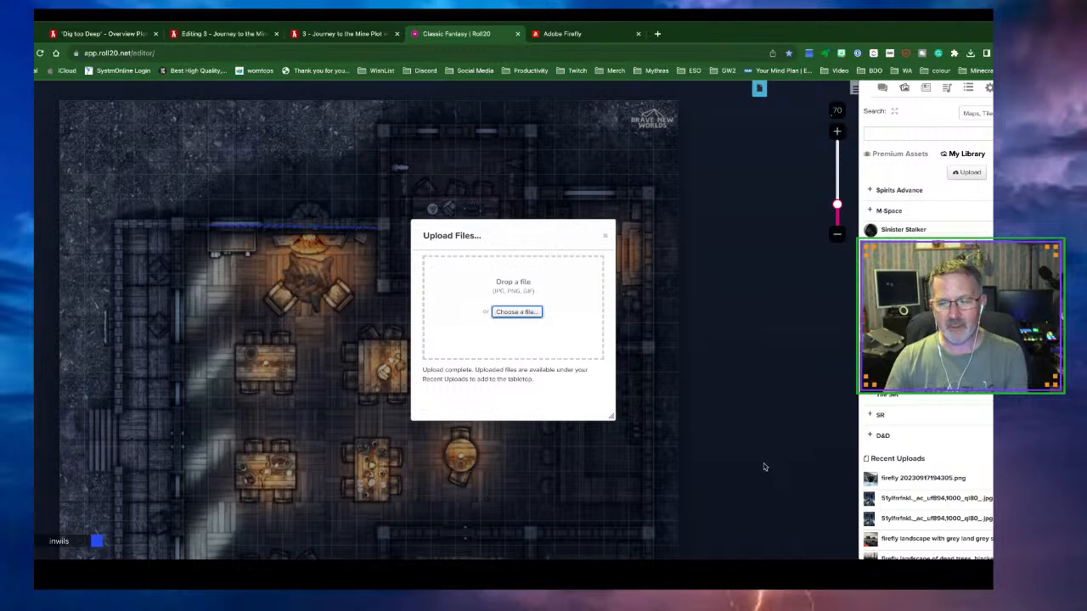
{"action": "left_click", "coordinate": [604, 238]}
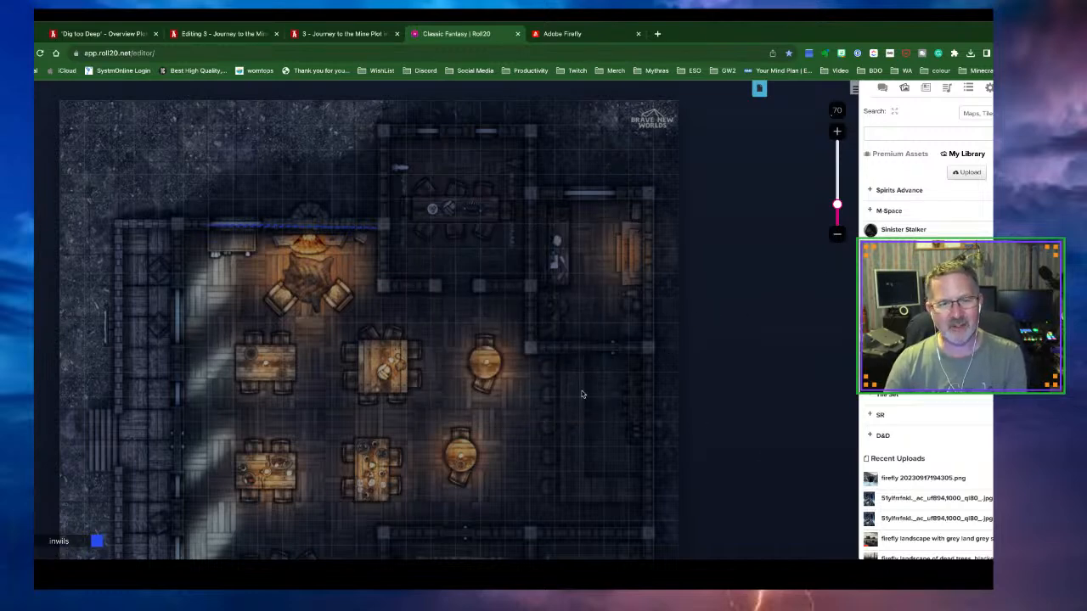
Select and delete the old blue wall line on the tavern map
{"action": "scroll", "coordinate": [536, 415], "scroll_direction": "down", "scroll_amount": 3}
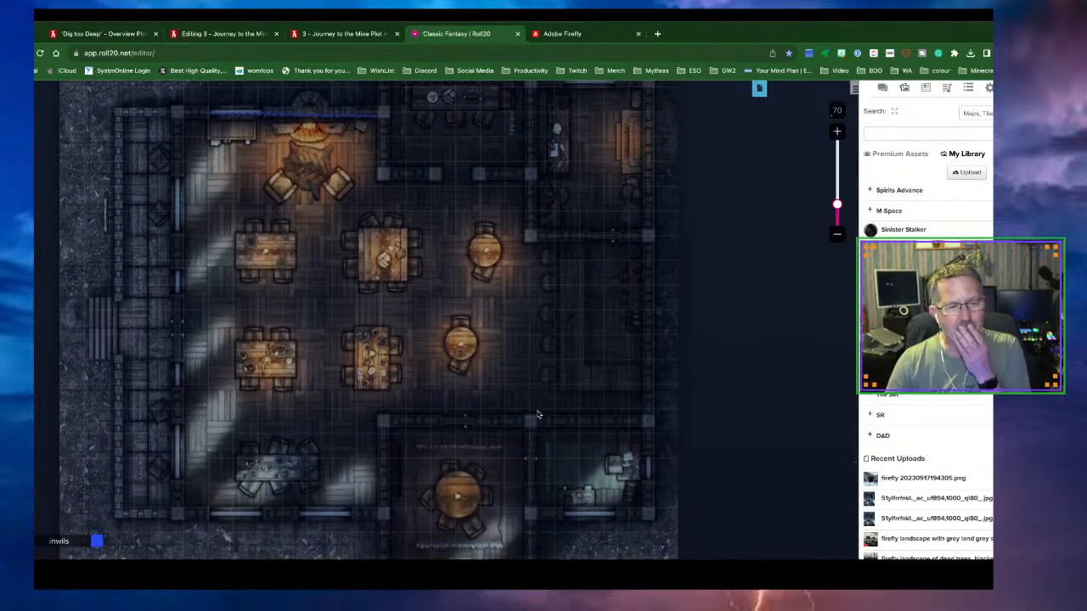
{"action": "scroll", "coordinate": [537, 414], "scroll_direction": "up", "scroll_amount": 2}
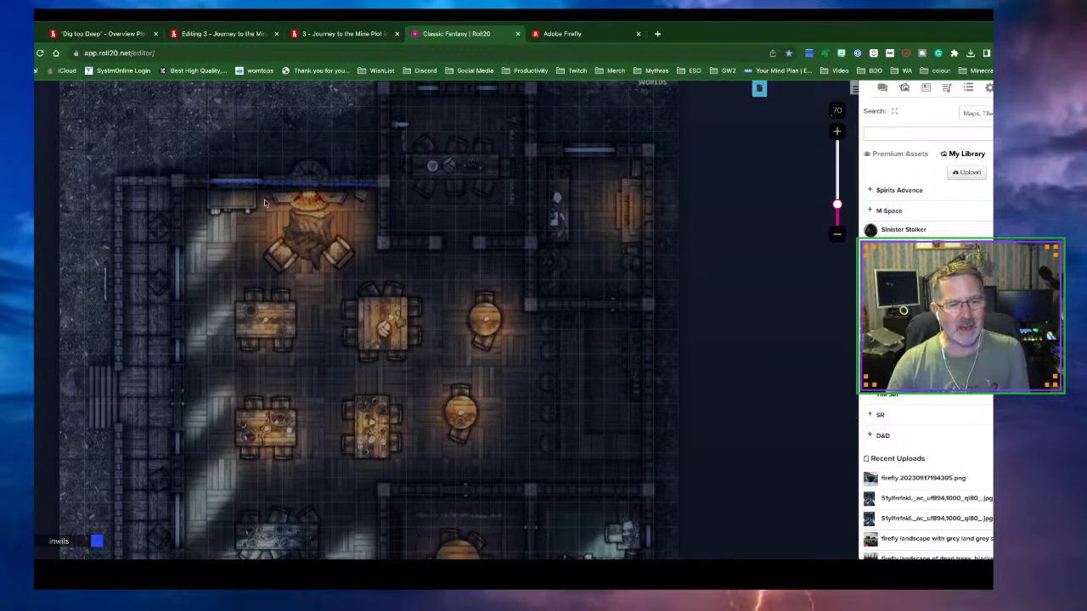
{"action": "left_click_drag", "start_coordinate": [255, 173], "coordinate": [321, 204]}
{"action": "key", "text": "Delete"}
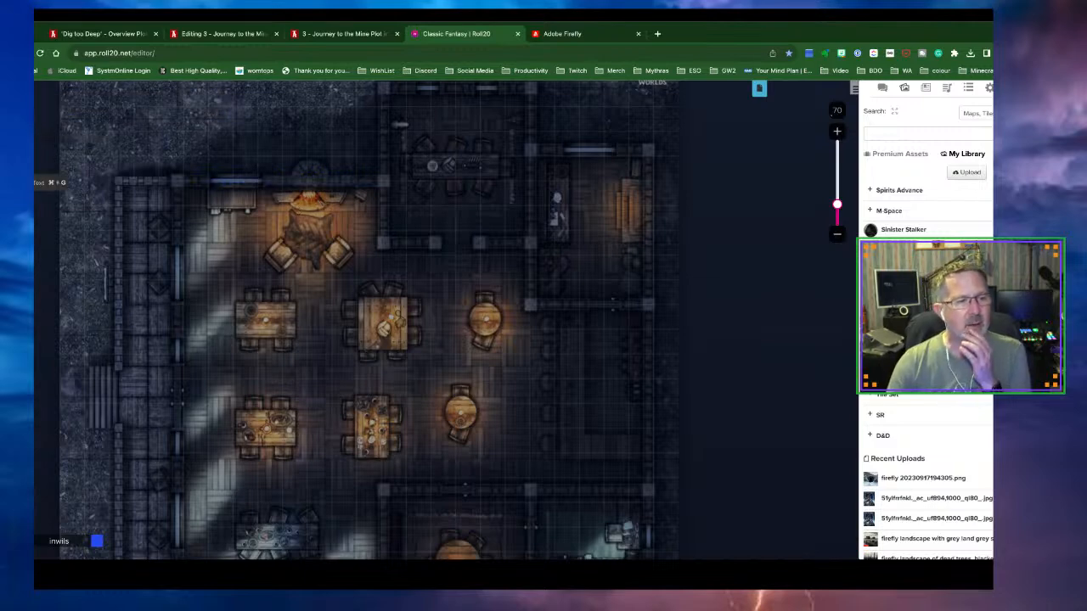
Set the Polygon draw tool to draw red Wall lines
{"action": "left_click", "coordinate": [20, 163]}
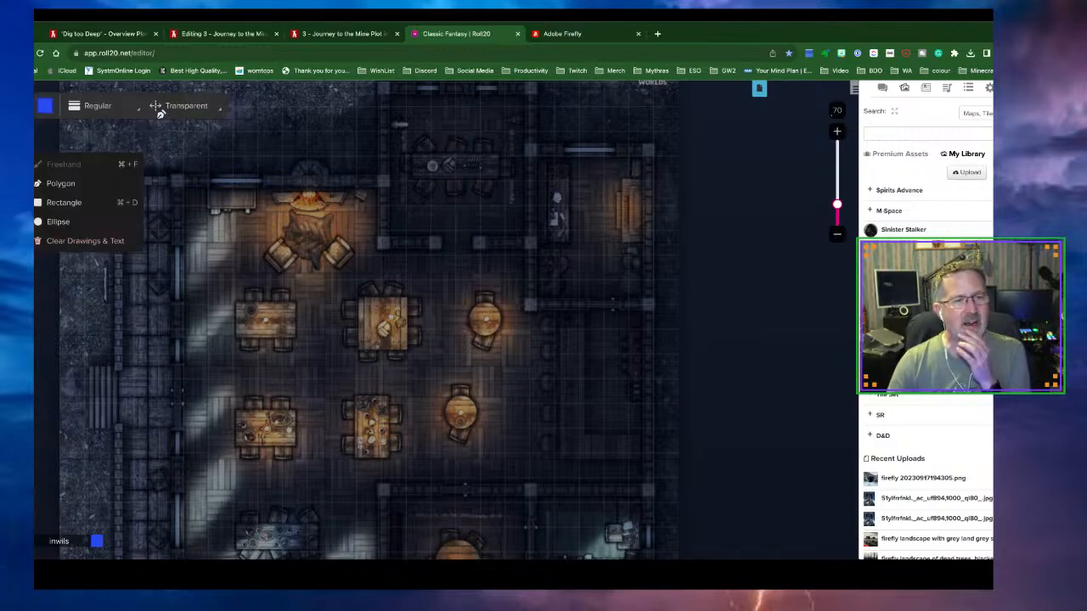
{"action": "left_click", "coordinate": [203, 110]}
{"action": "left_click", "coordinate": [176, 129]}
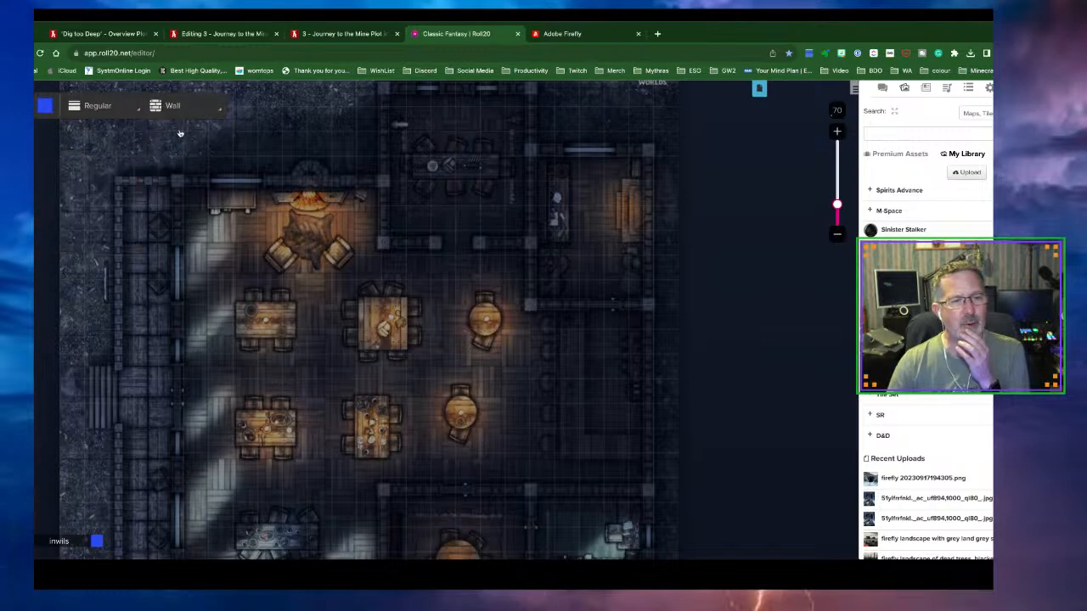
{"action": "left_click", "coordinate": [45, 110]}
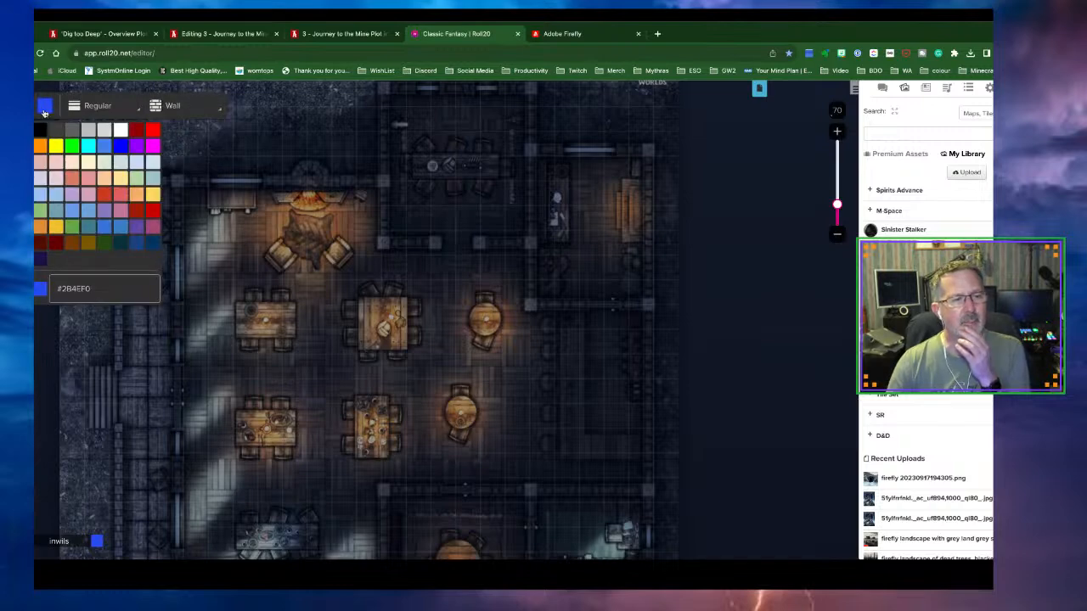
{"action": "left_click", "coordinate": [153, 129]}
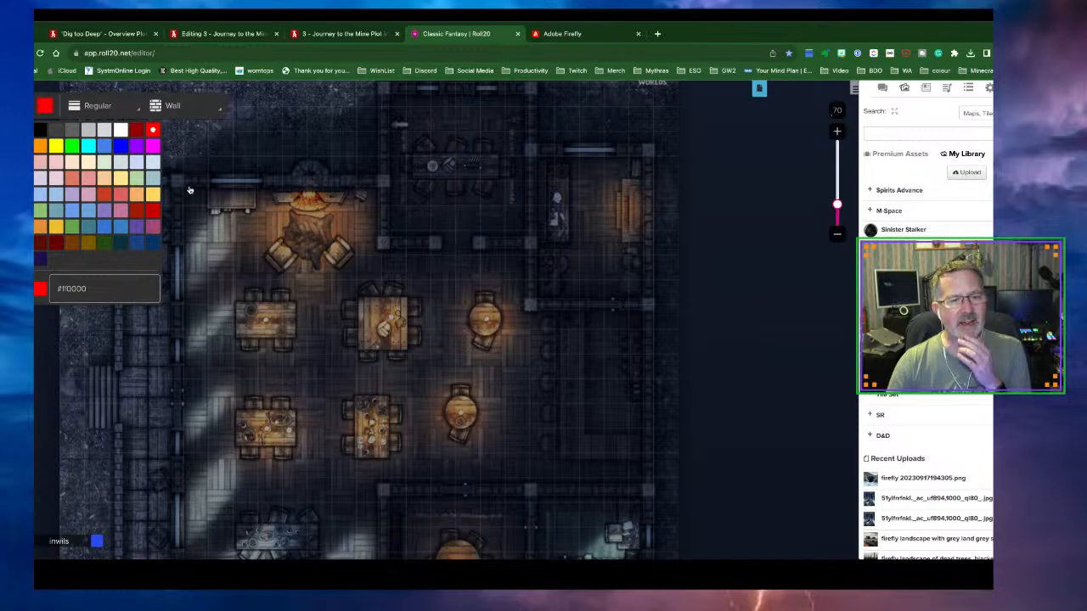
{"action": "left_click", "coordinate": [267, 178]}
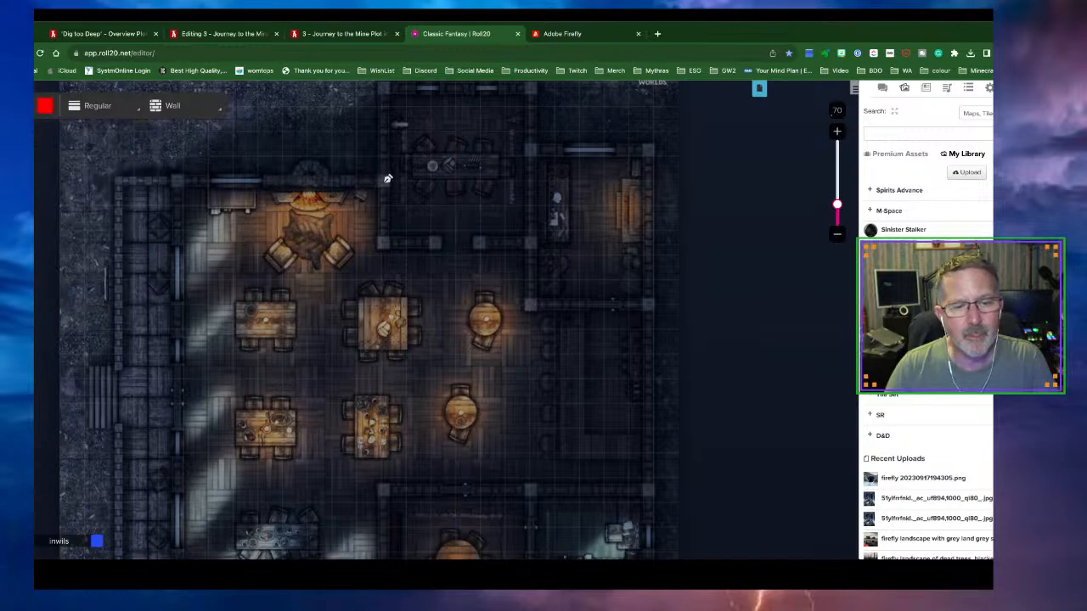
Trace a red wall around the fireplace room's edges down to its corner
{"action": "double_click", "coordinate": [386, 181]}
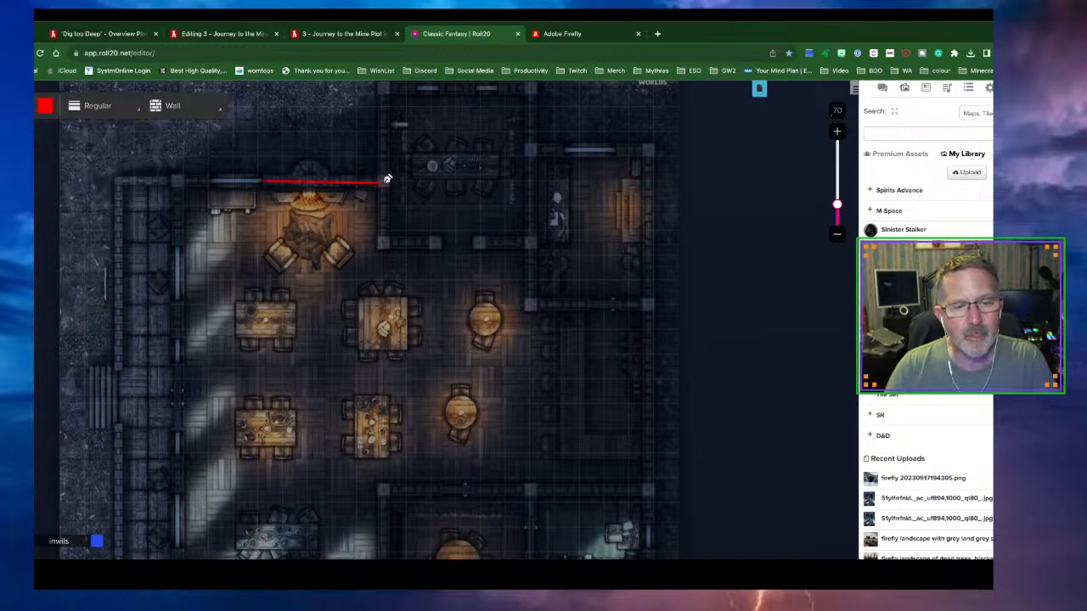
{"action": "left_click", "coordinate": [386, 89]}
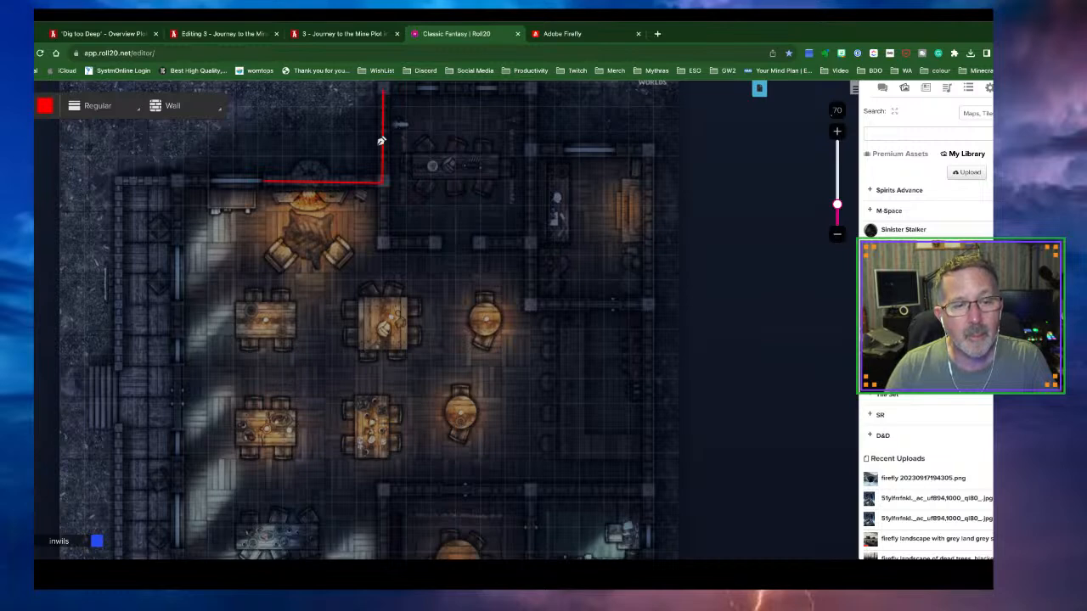
{"action": "left_click", "coordinate": [383, 243]}
{"action": "double_click", "coordinate": [436, 244]}
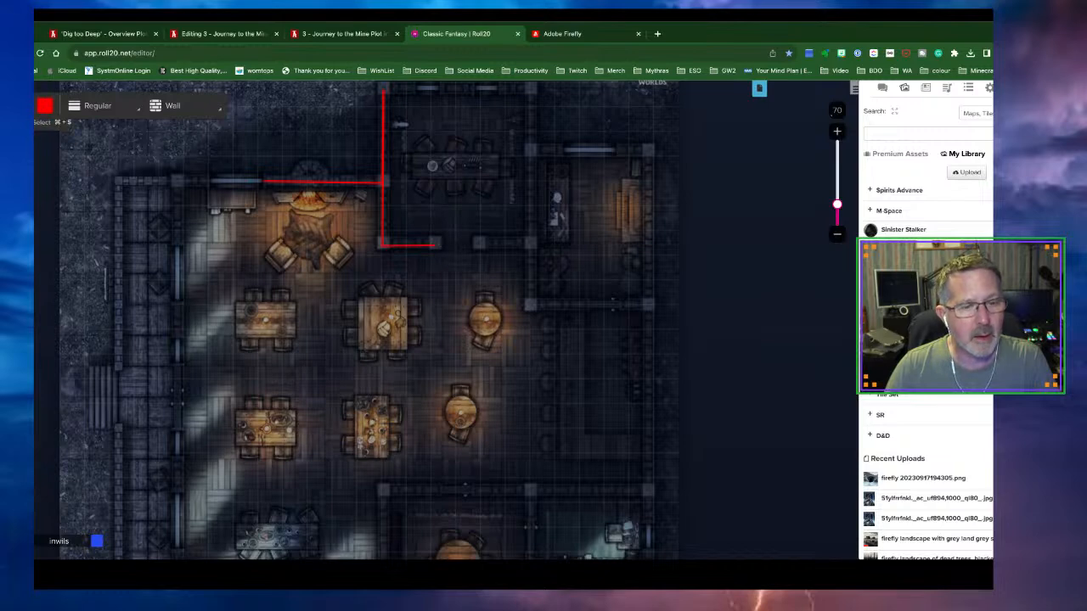
{"action": "left_click", "coordinate": [36, 105]}
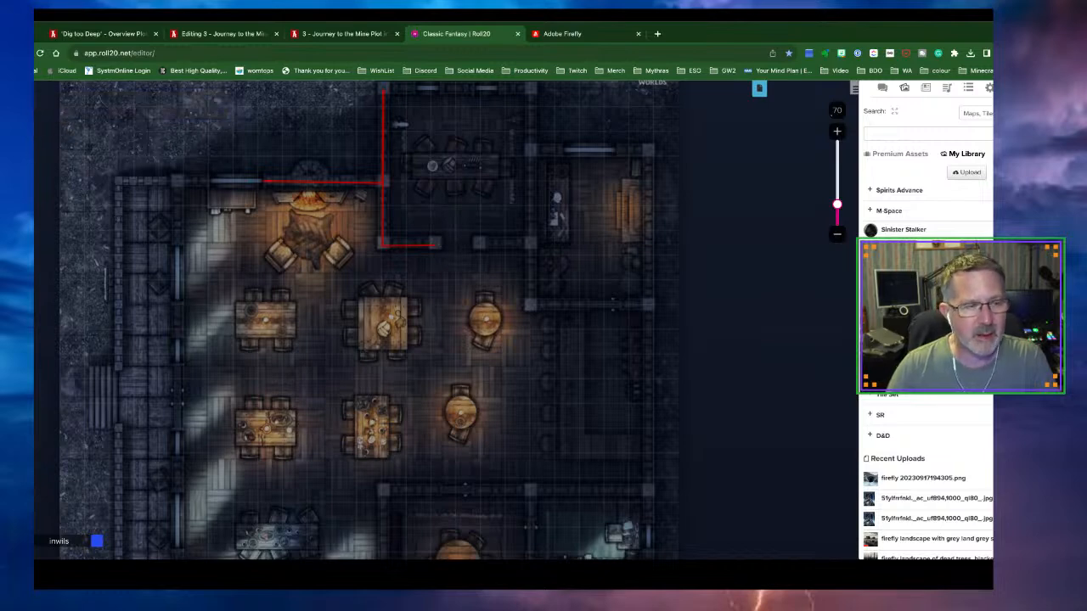
Trace a second wall from the round table around the back and lower rooms
{"action": "left_click", "coordinate": [35, 163]}
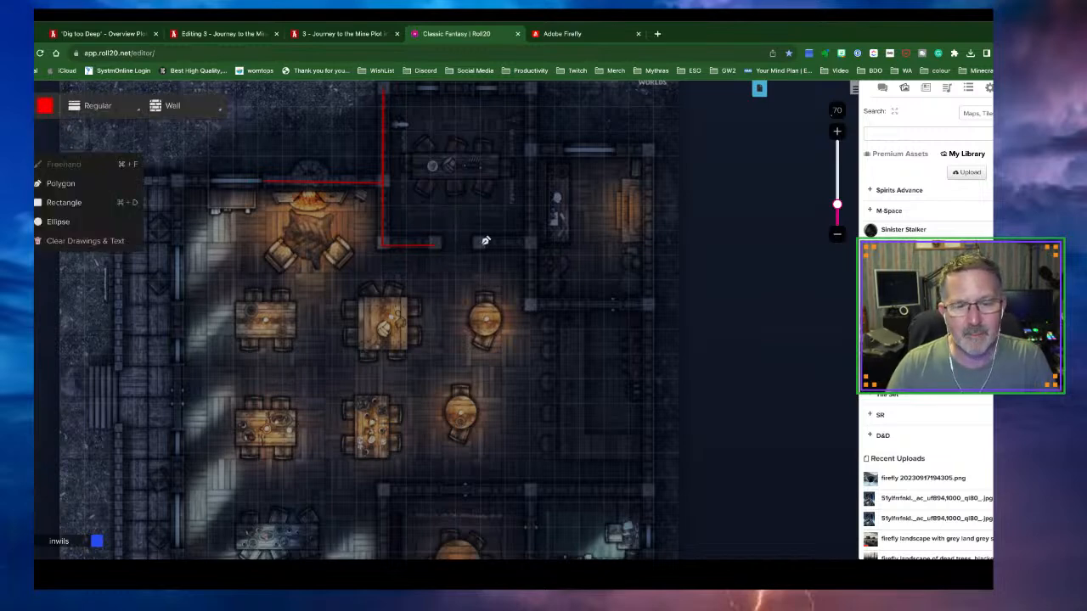
{"action": "left_click_drag", "start_coordinate": [481, 245], "coordinate": [530, 245]}
{"action": "left_click", "coordinate": [532, 304]}
{"action": "left_click", "coordinate": [647, 304]}
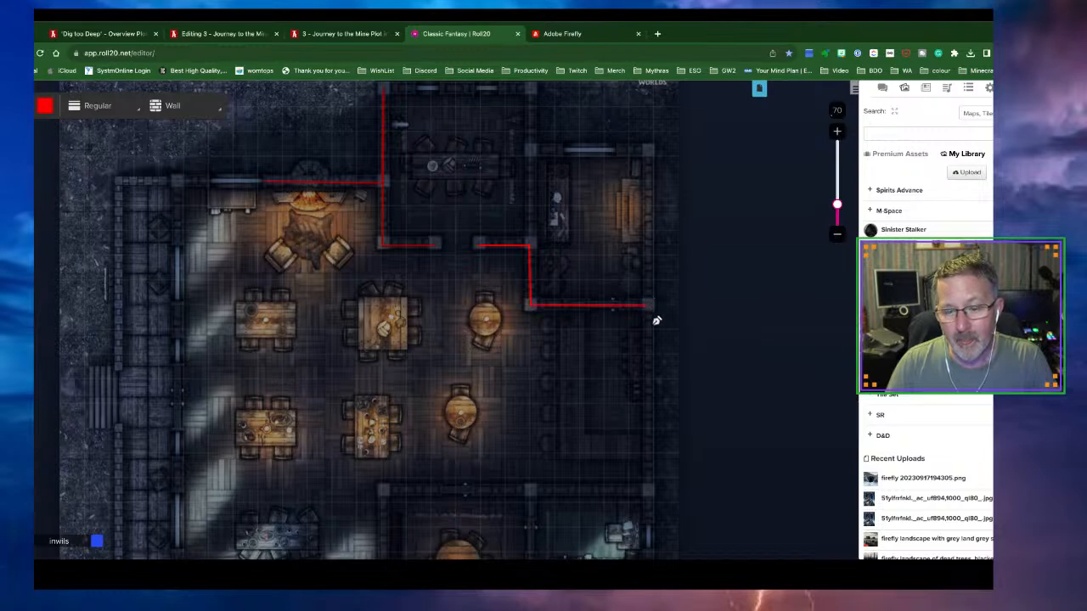
{"action": "left_click", "coordinate": [649, 488]}
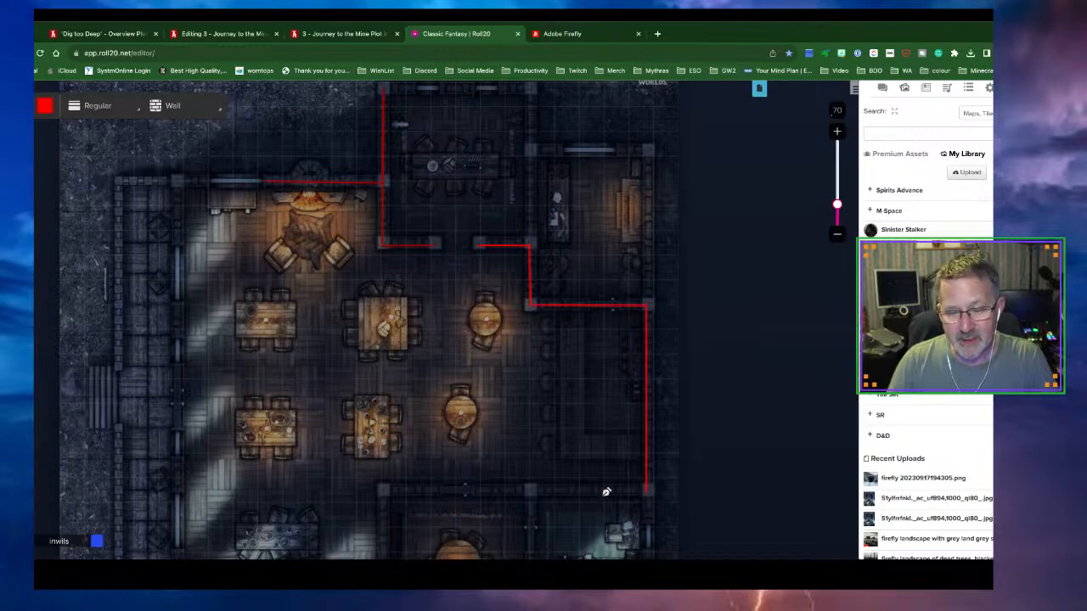
{"action": "left_click", "coordinate": [386, 491]}
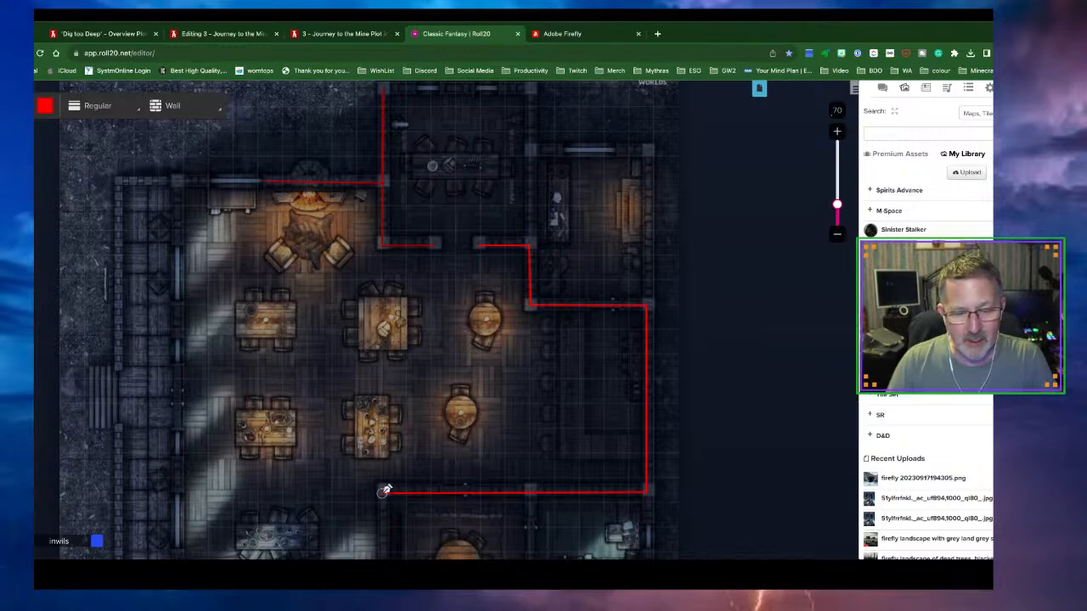
{"action": "scroll", "coordinate": [403, 453], "scroll_direction": "down", "scroll_amount": 5}
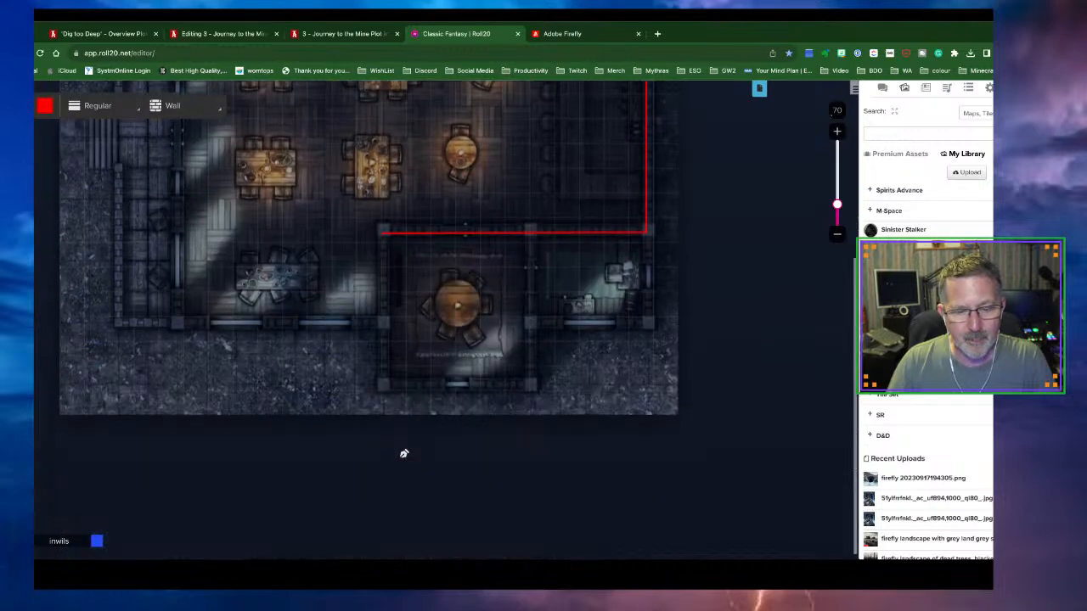
{"action": "left_click", "coordinate": [386, 311]}
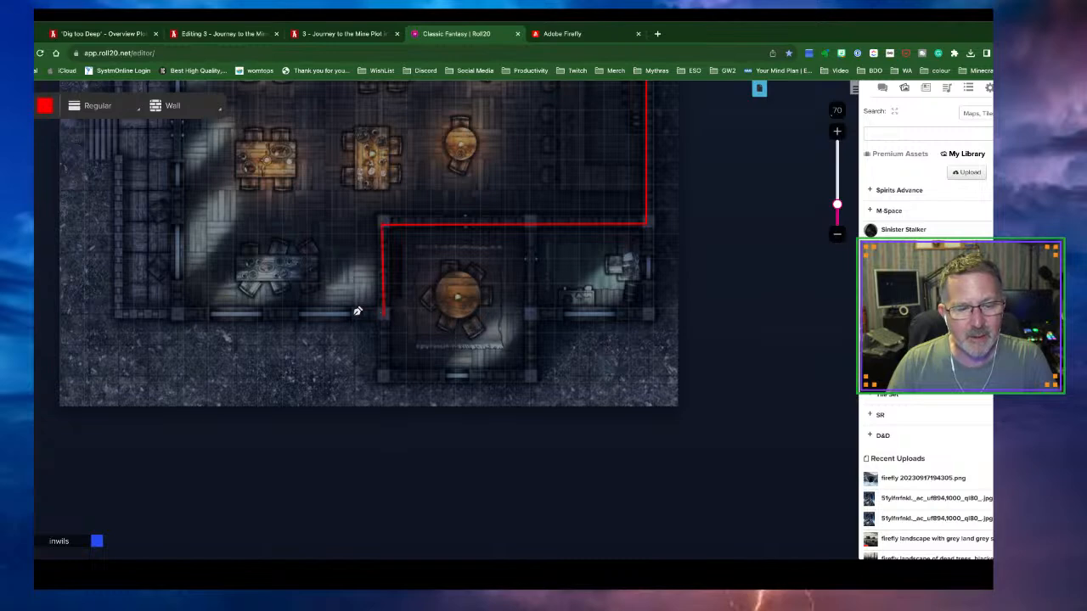
{"action": "left_click", "coordinate": [357, 312]}
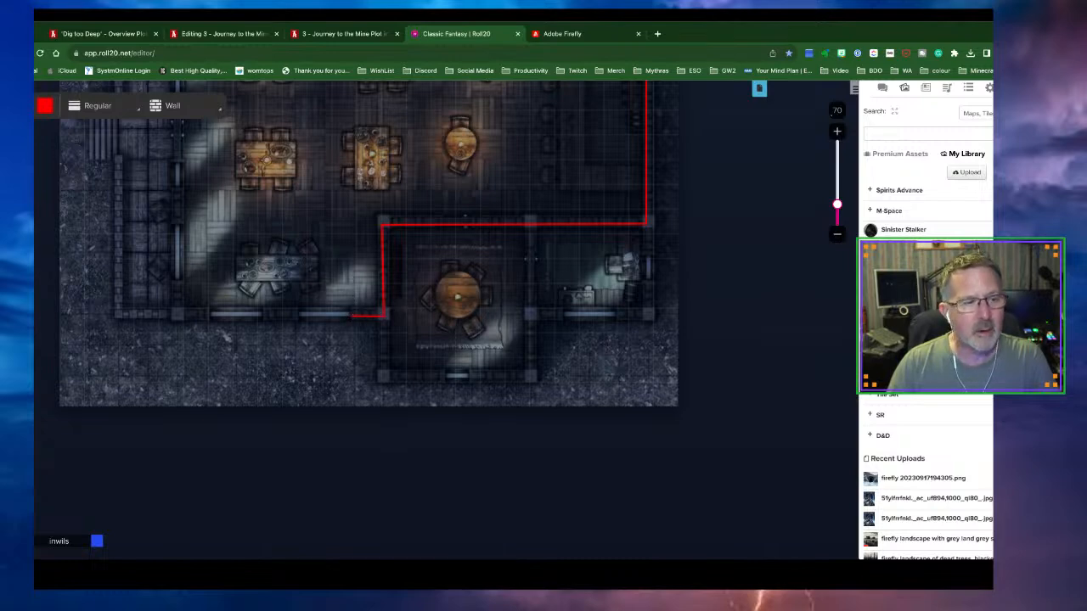
{"action": "left_click", "coordinate": [35, 122]}
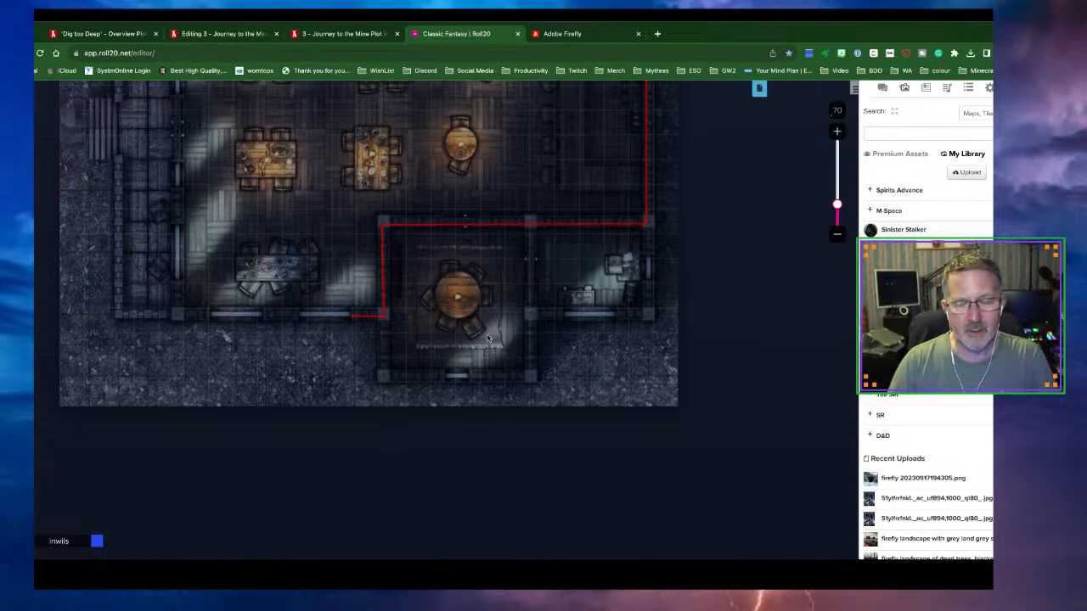
{"action": "scroll", "coordinate": [488, 339], "scroll_direction": "up", "scroll_amount": 5}
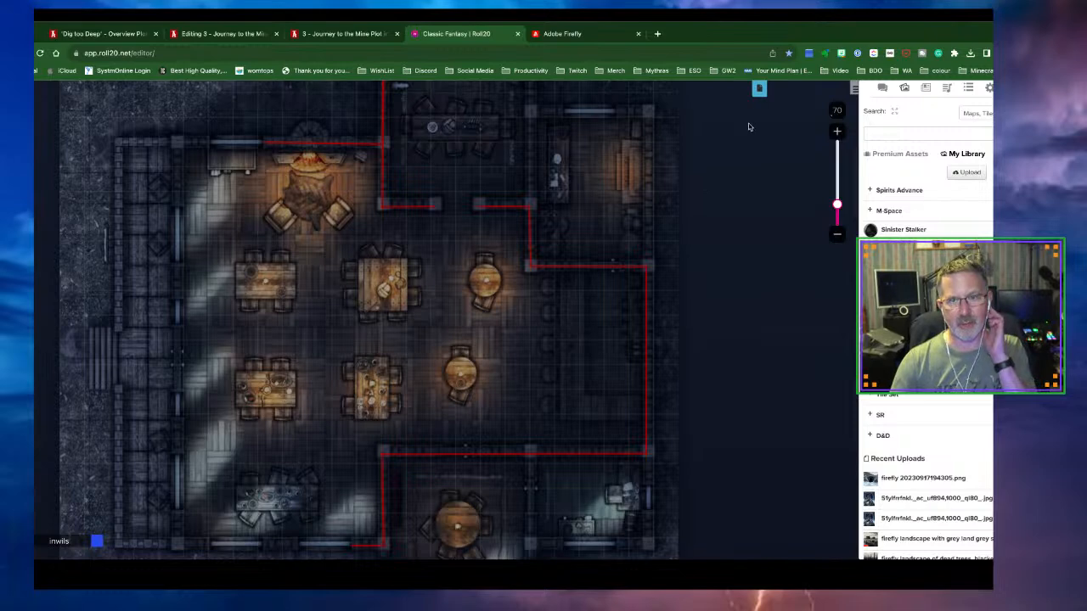
Save the Tavern page's Dynamic Lighting settings and collapse the page list
{"action": "left_click", "coordinate": [760, 94]}
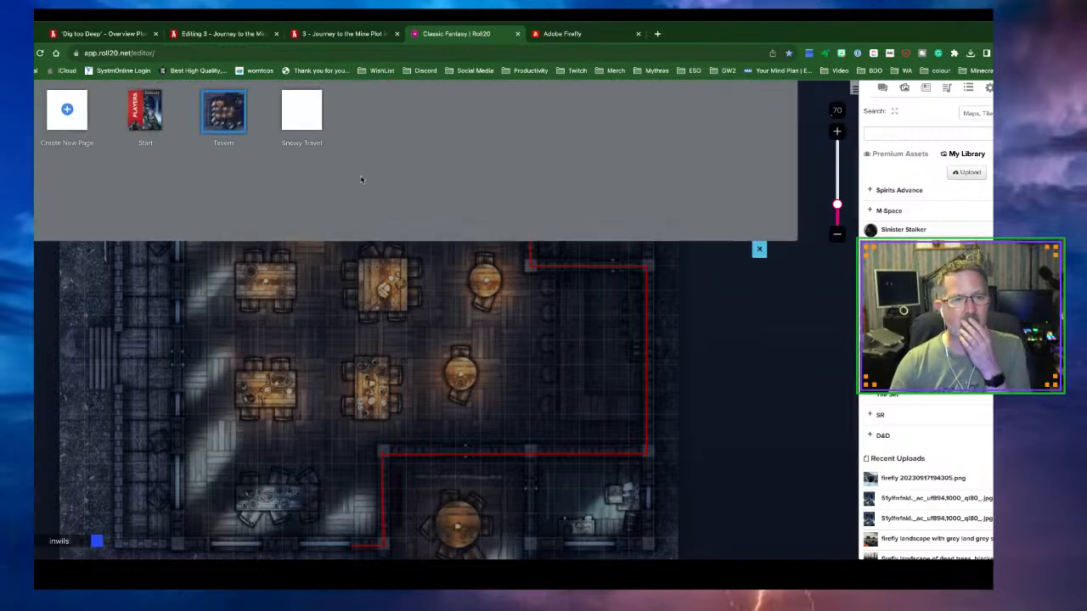
{"action": "left_click", "coordinate": [253, 131]}
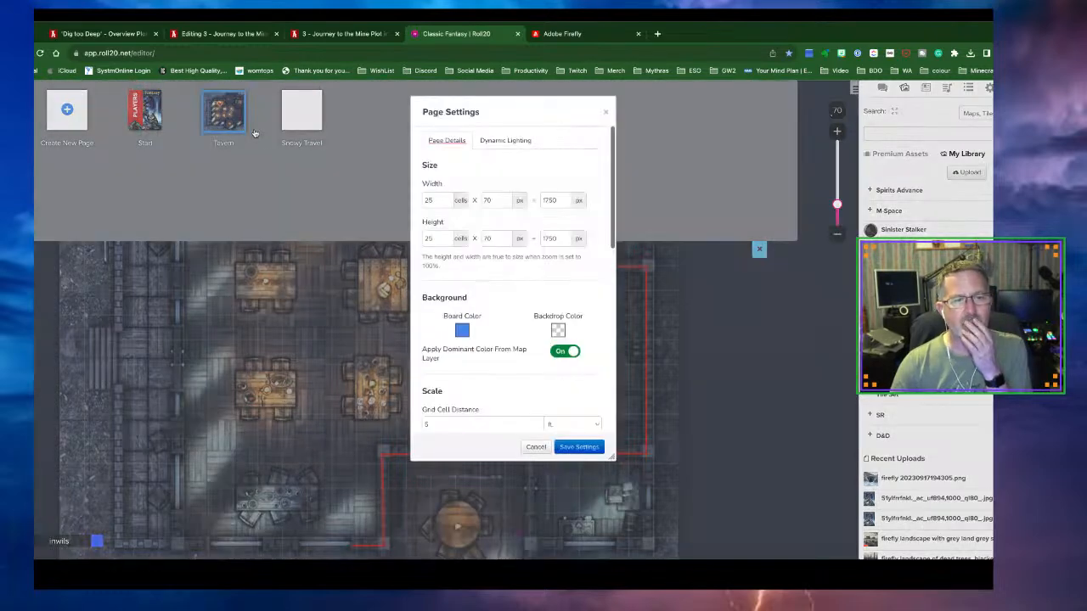
{"action": "left_click", "coordinate": [495, 141]}
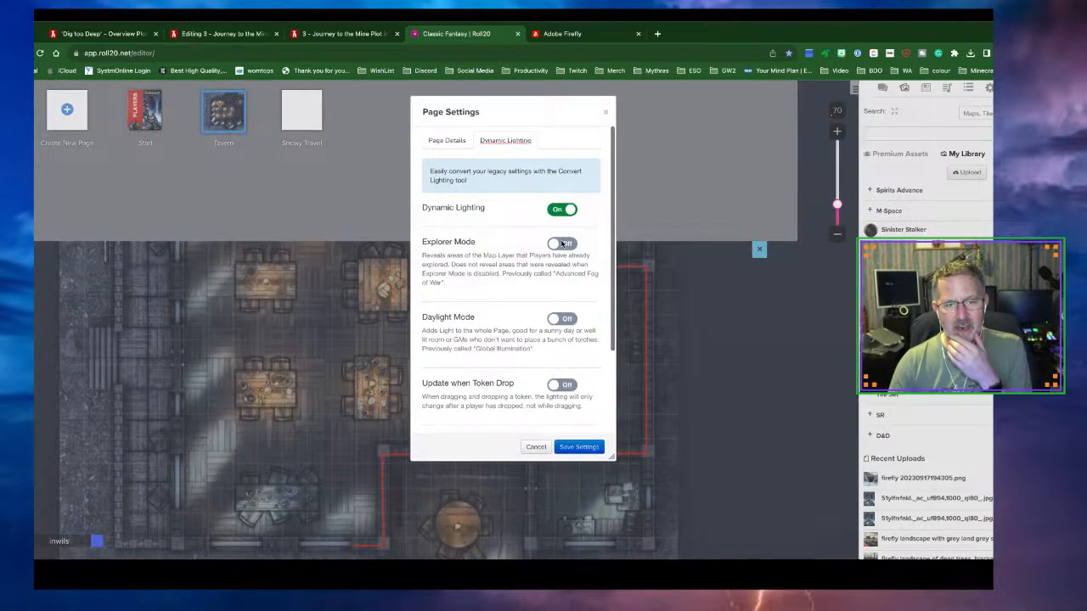
{"action": "scroll", "coordinate": [516, 337], "scroll_direction": "down", "scroll_amount": 3}
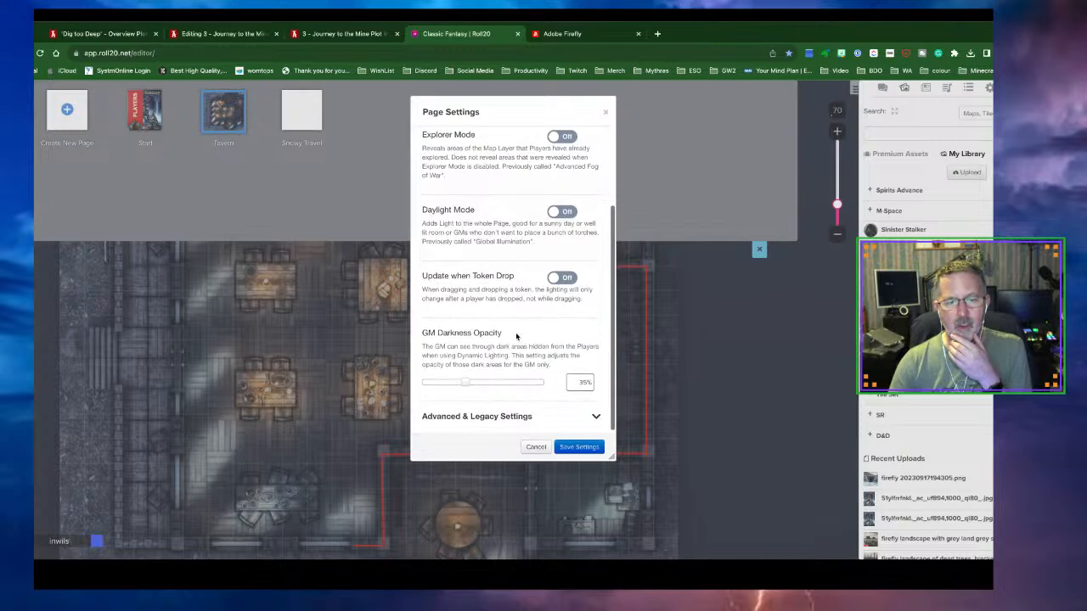
{"action": "left_click", "coordinate": [574, 446]}
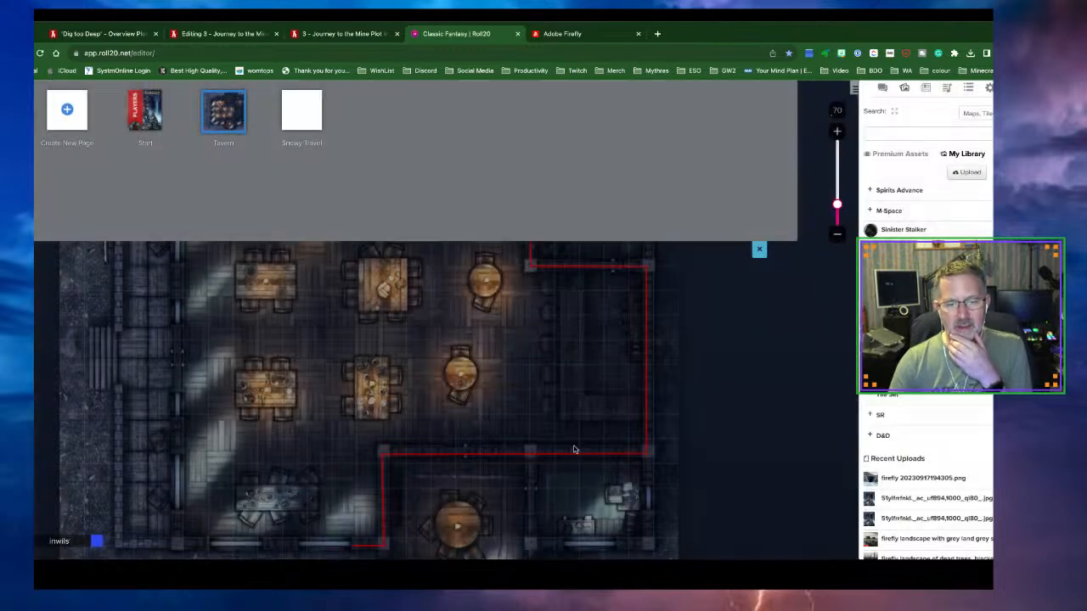
{"action": "left_click", "coordinate": [759, 251]}
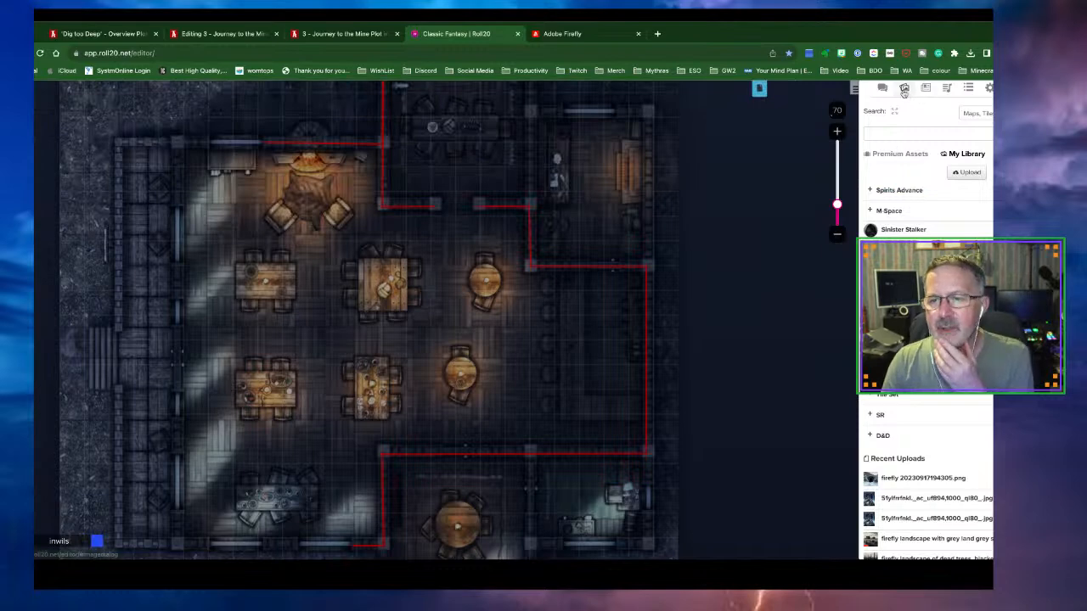
Filter the Art Library to Tokens and try dragging Sinister Stalker onto the map, leaving the walls layer
{"action": "left_click", "coordinate": [976, 113]}
{"action": "left_click", "coordinate": [966, 102]}
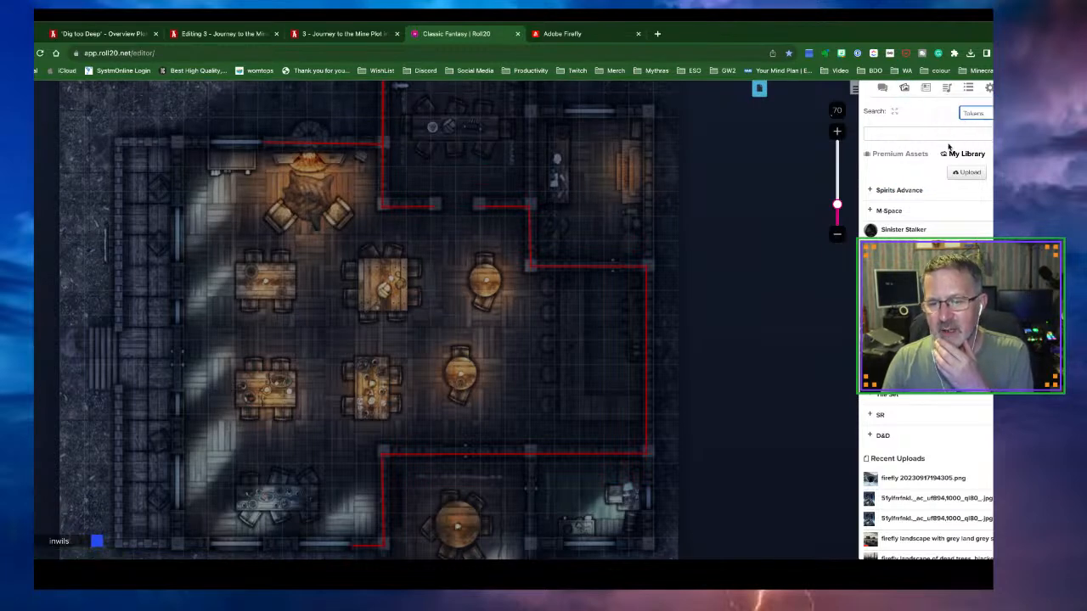
{"action": "mouse_move", "coordinate": [879, 233]}
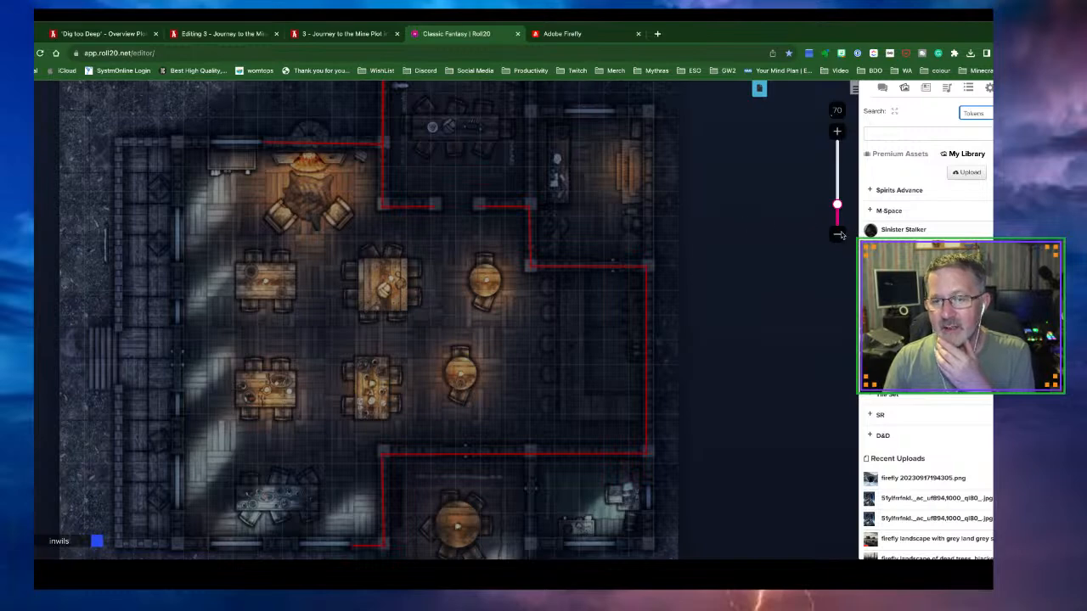
{"action": "left_click_drag", "start_coordinate": [890, 233], "coordinate": [300, 339]}
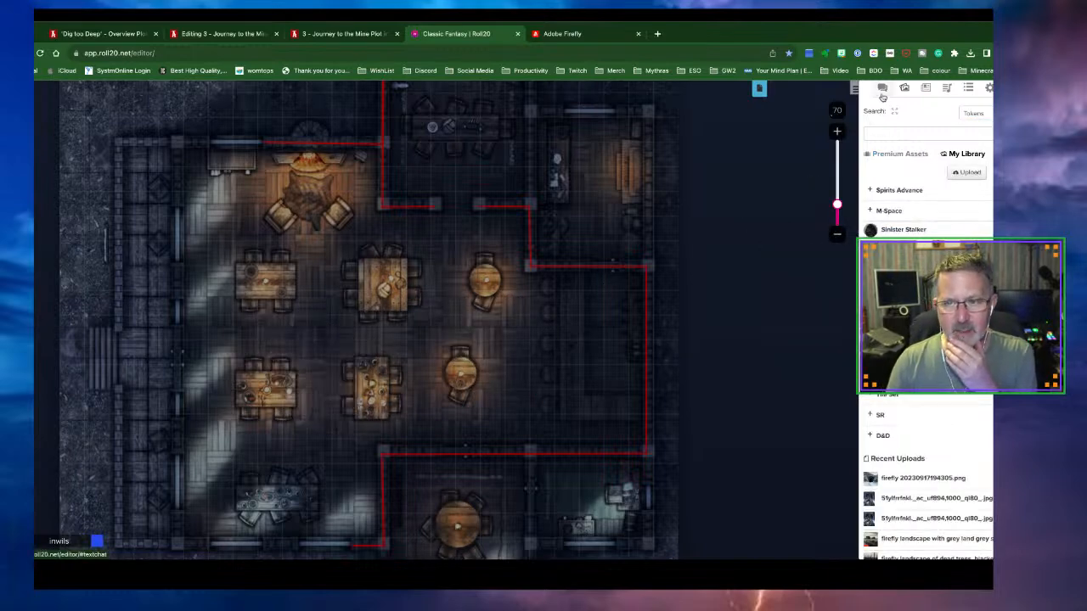
{"action": "mouse_move", "coordinate": [914, 229]}
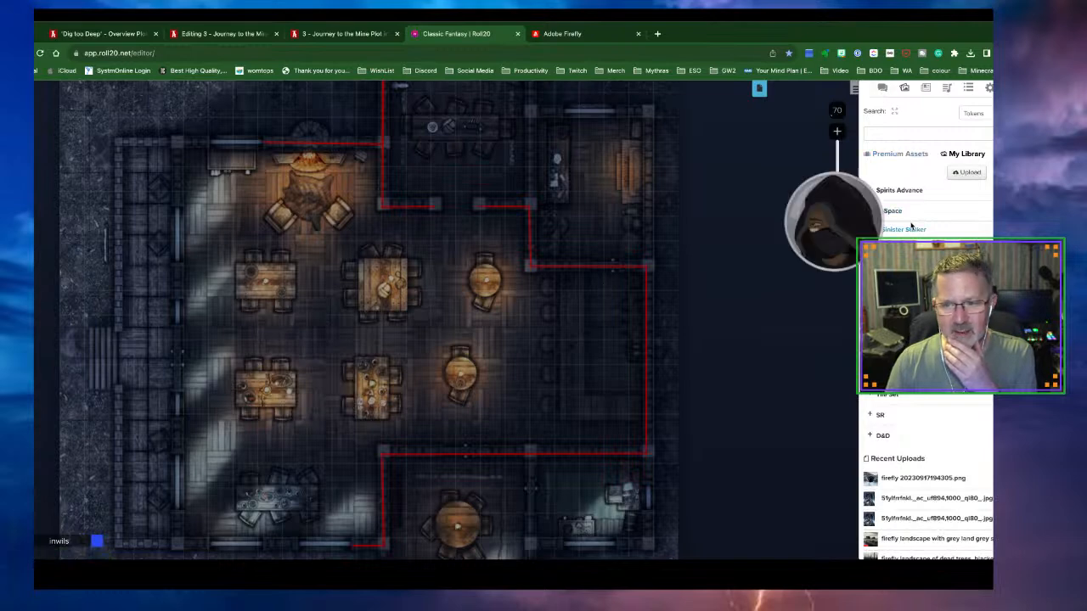
{"action": "left_click_drag", "start_coordinate": [914, 229], "coordinate": [463, 329]}
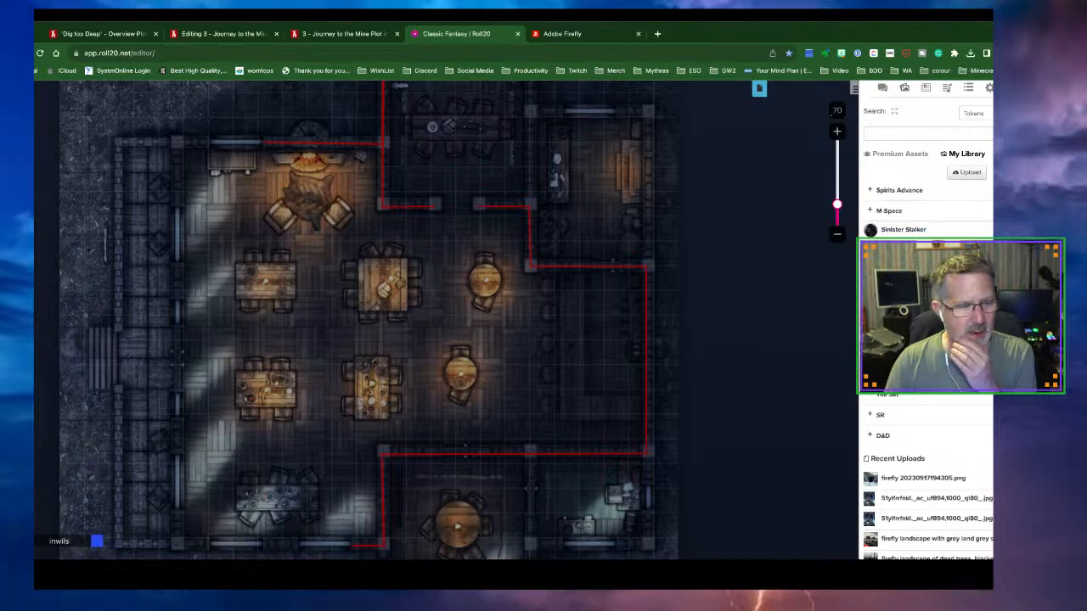
{"action": "left_click", "coordinate": [21, 462]}
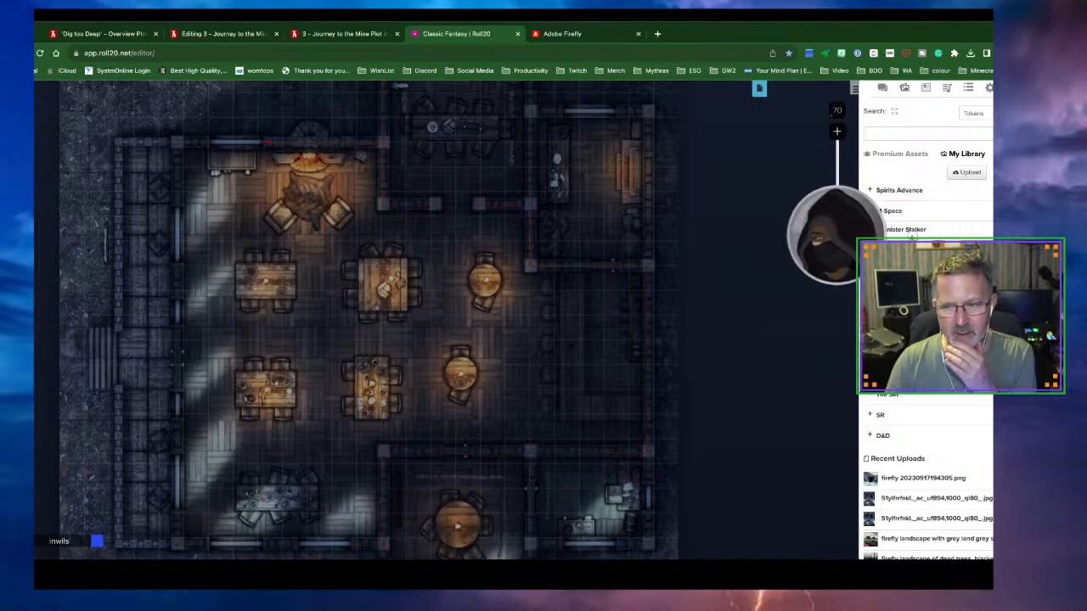
{"action": "left_click_drag", "start_coordinate": [903, 231], "coordinate": [365, 304]}
{"action": "left_click_drag", "start_coordinate": [870, 229], "coordinate": [347, 317]}
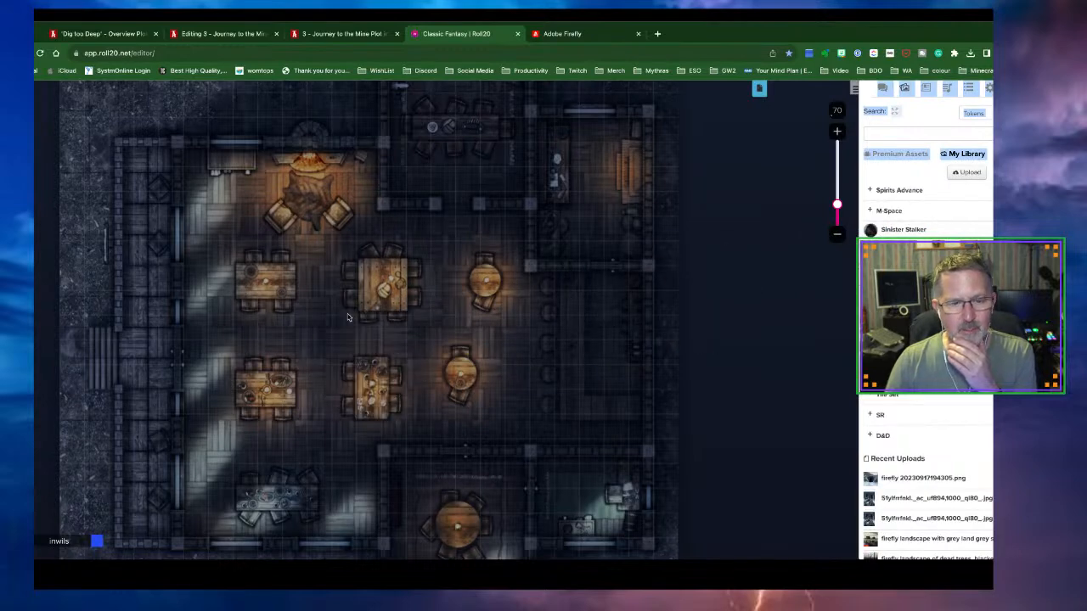
{"action": "mouse_move", "coordinate": [871, 232]}
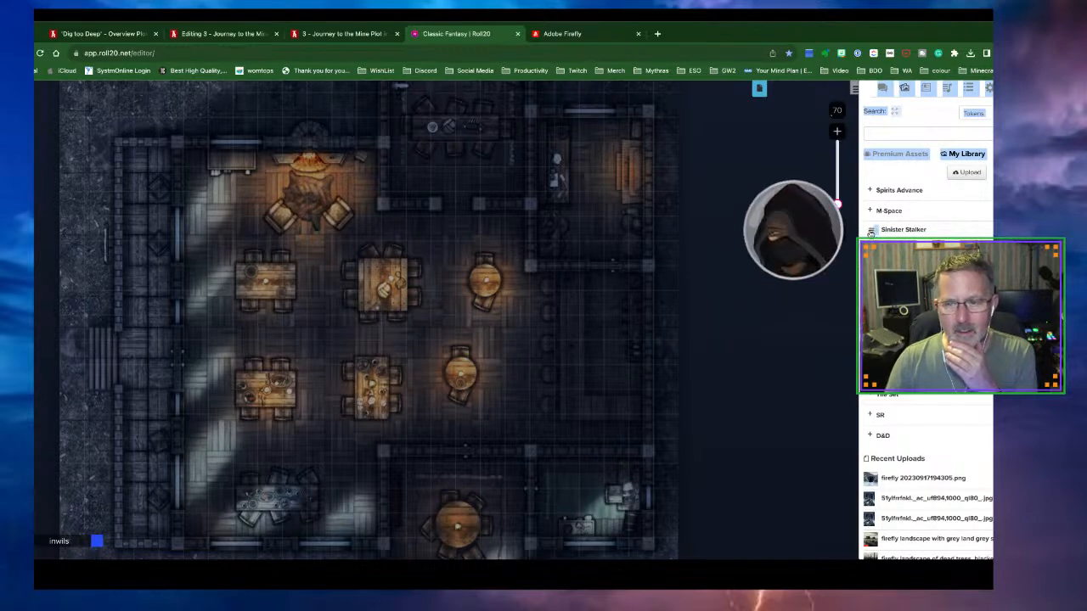
{"action": "left_click_drag", "start_coordinate": [870, 231], "coordinate": [406, 357]}
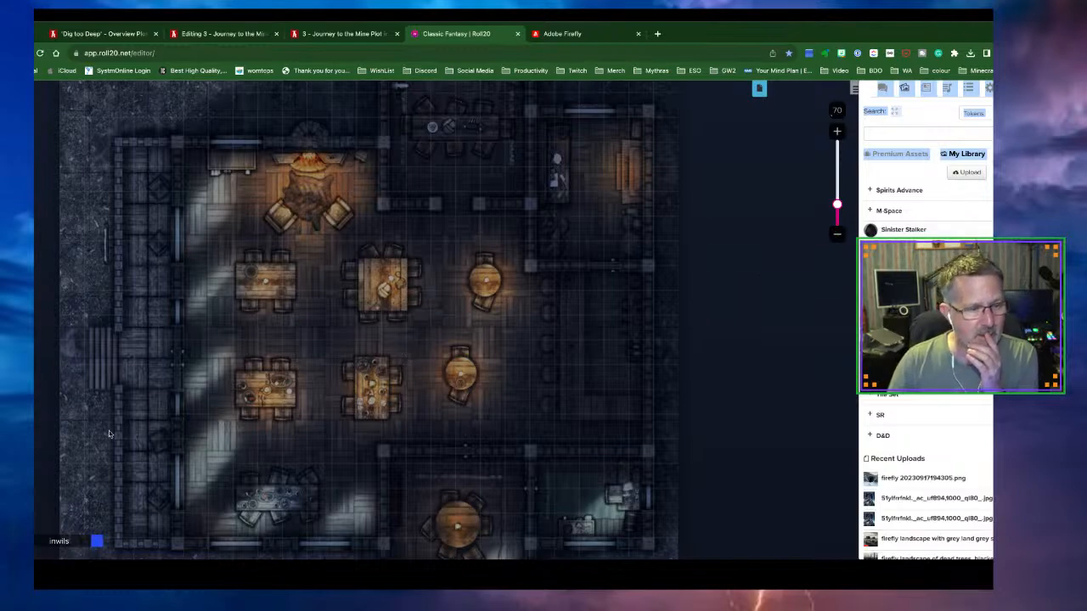
Open and close the full library view, then show the journal's character list
{"action": "left_click", "coordinate": [916, 231]}
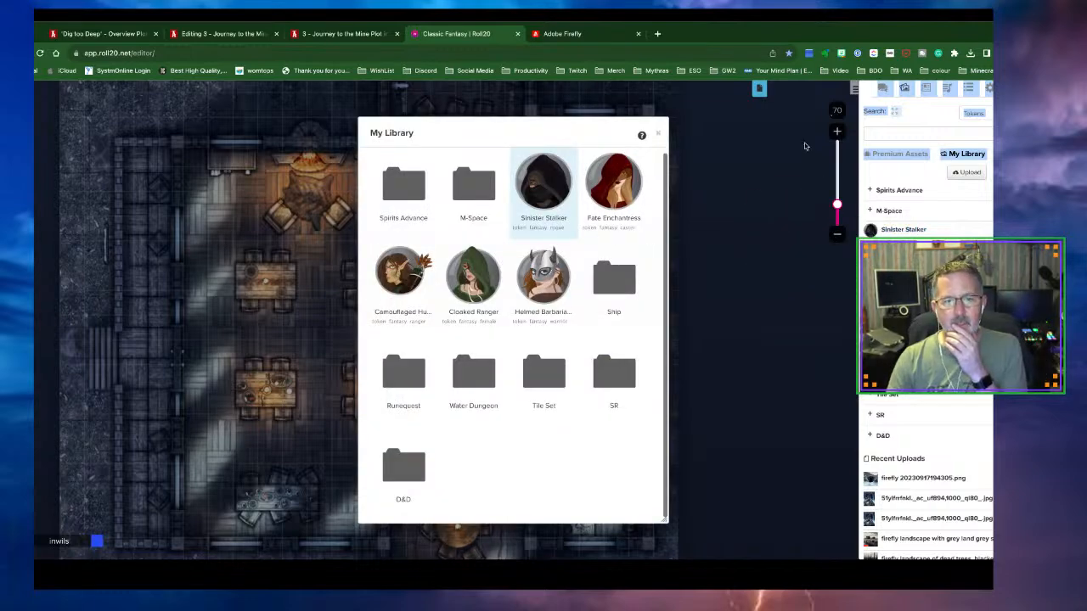
{"action": "left_click", "coordinate": [920, 113]}
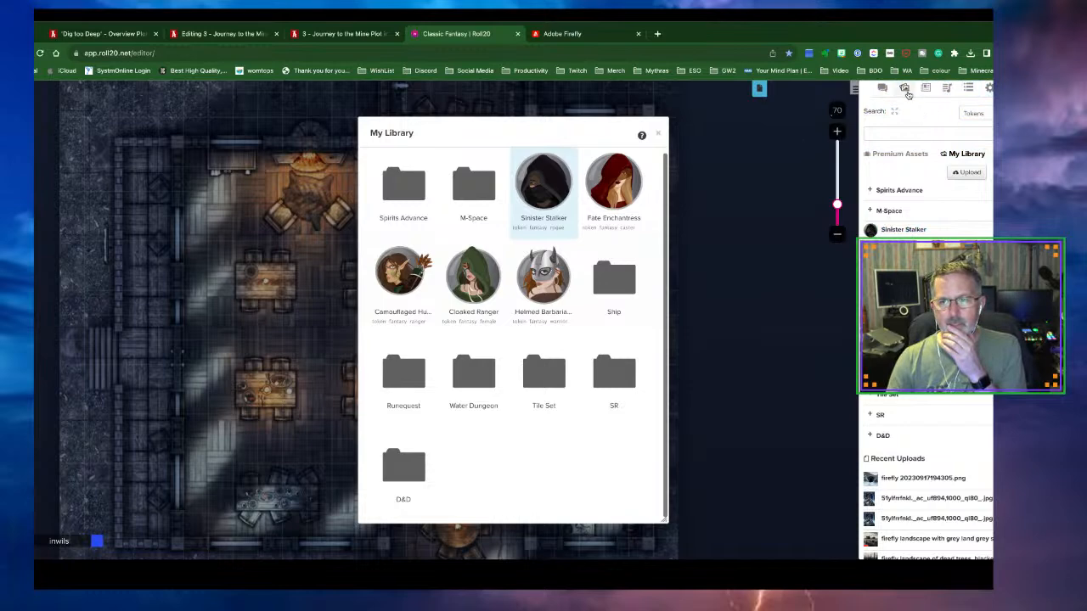
{"action": "left_click", "coordinate": [657, 133]}
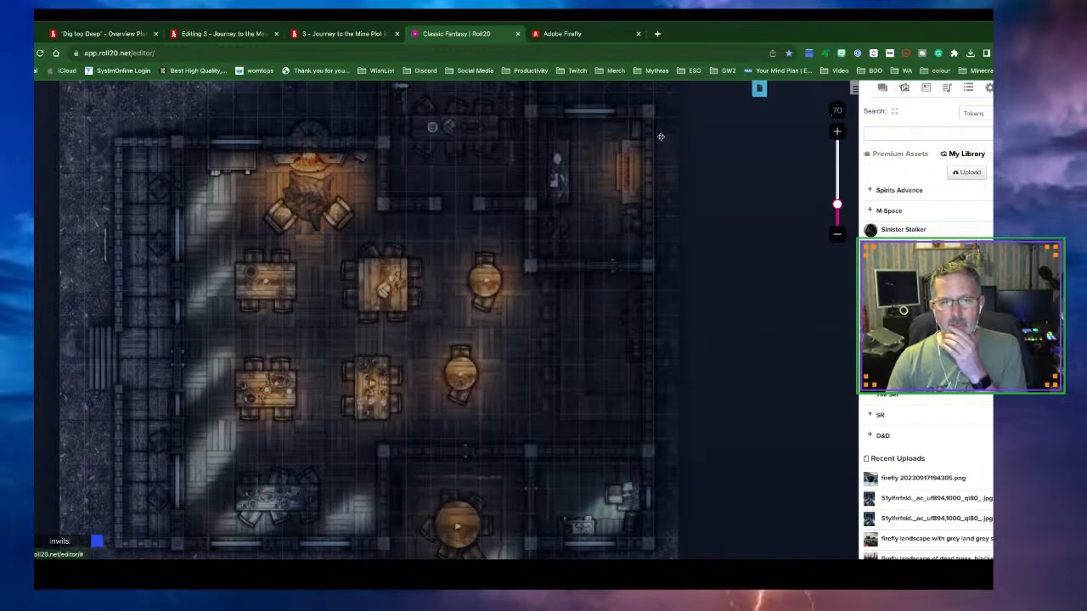
{"action": "left_click", "coordinate": [925, 90]}
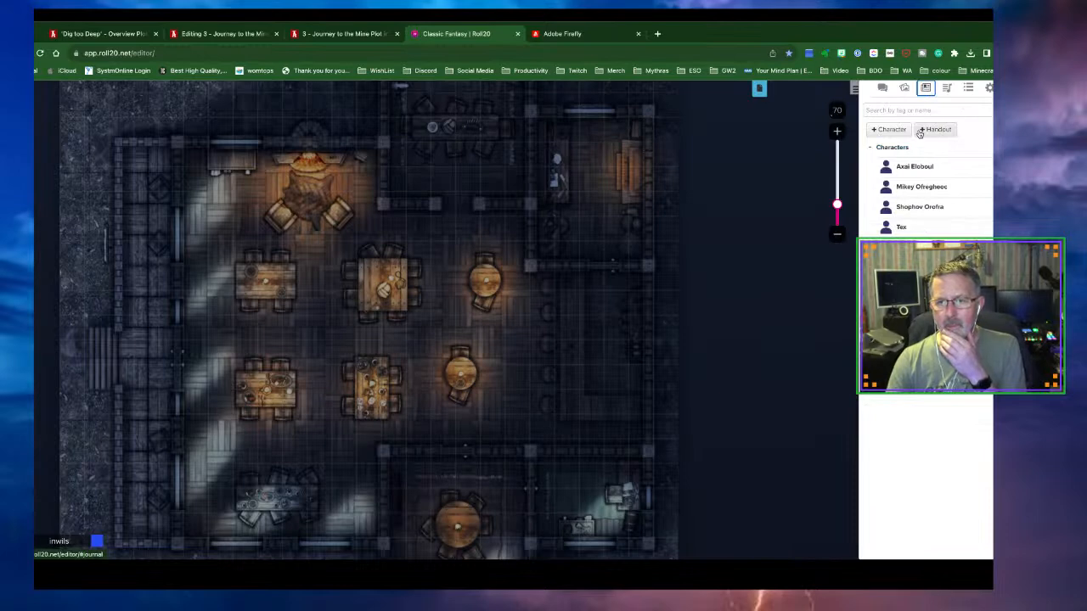
Try once more to drop the Sinister Stalker image onto the map
{"action": "left_click", "coordinate": [904, 89]}
{"action": "mouse_move", "coordinate": [916, 231]}
{"action": "left_click_drag", "start_coordinate": [916, 231], "coordinate": [338, 350]}
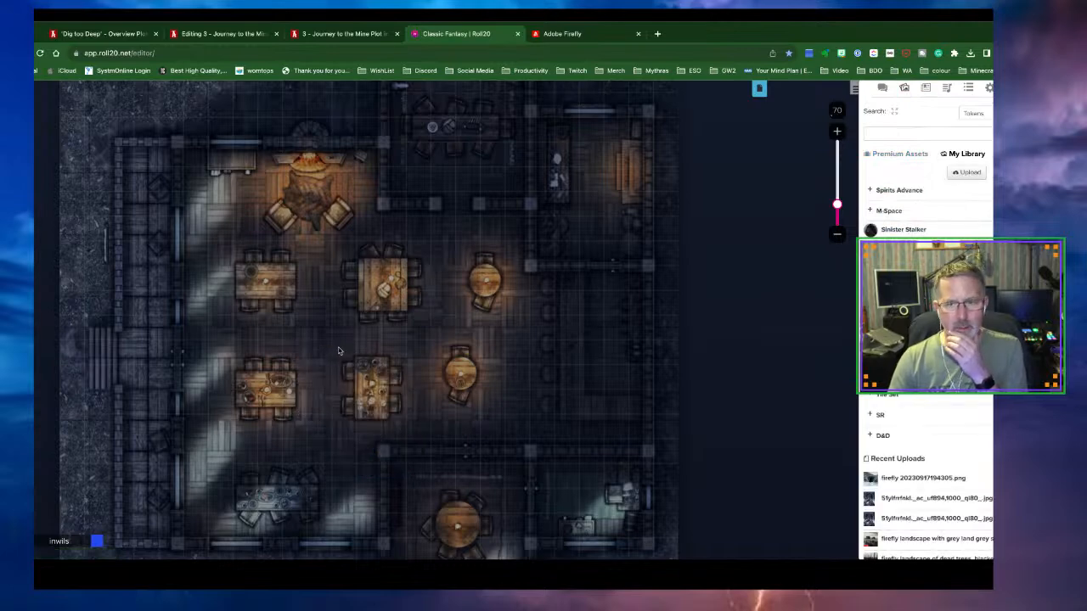
Create character Evii Ihoclo with the Sinister Stalker image as avatar and save it
{"action": "left_click", "coordinate": [926, 89]}
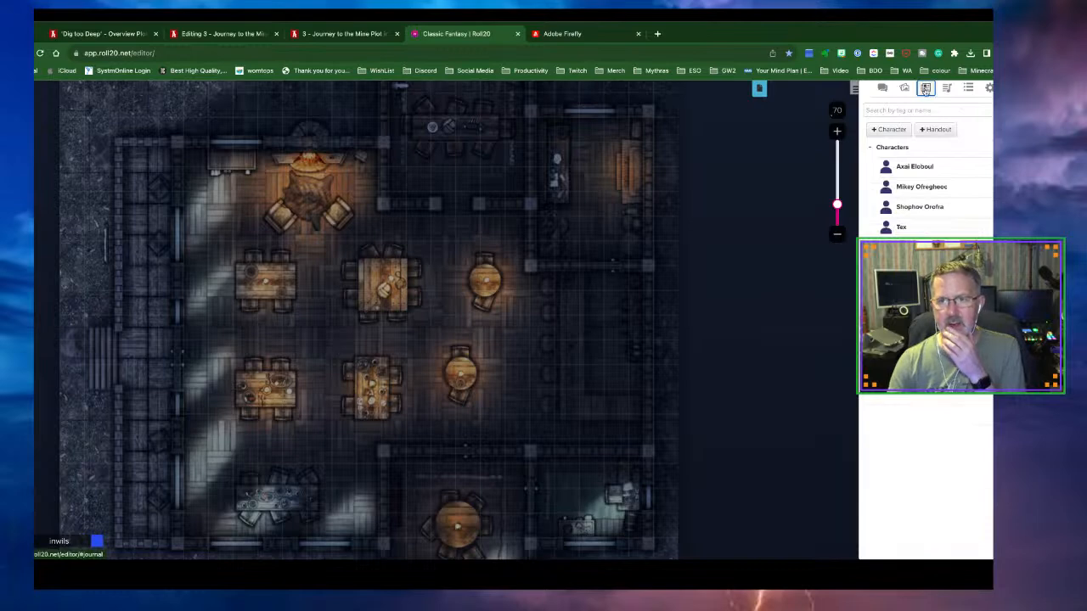
{"action": "left_click", "coordinate": [892, 129]}
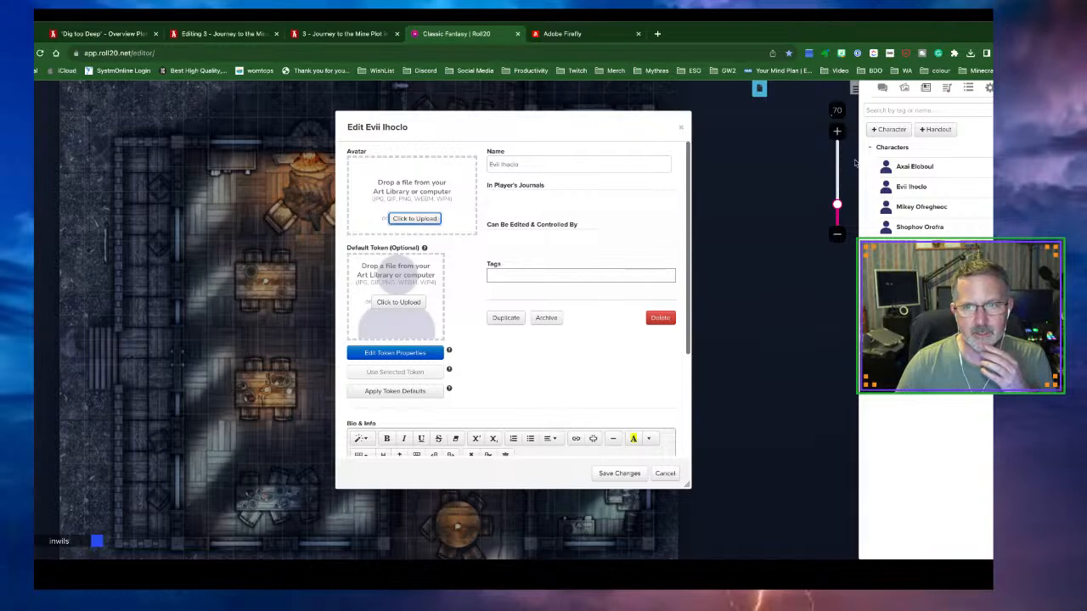
{"action": "left_click", "coordinate": [905, 89]}
{"action": "left_click_drag", "start_coordinate": [892, 229], "coordinate": [421, 205]}
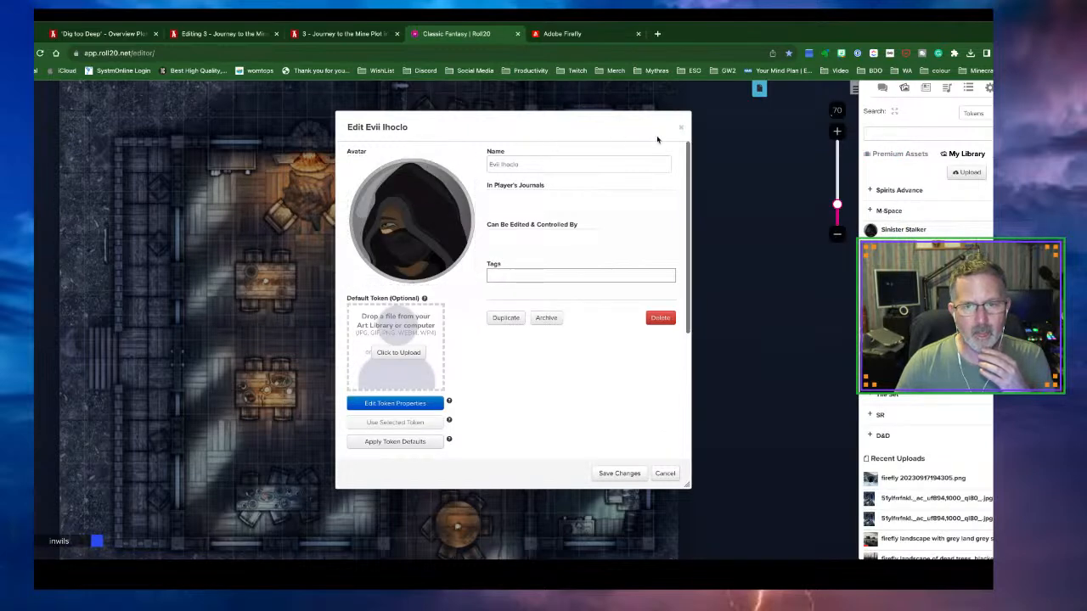
{"action": "left_click", "coordinate": [680, 128]}
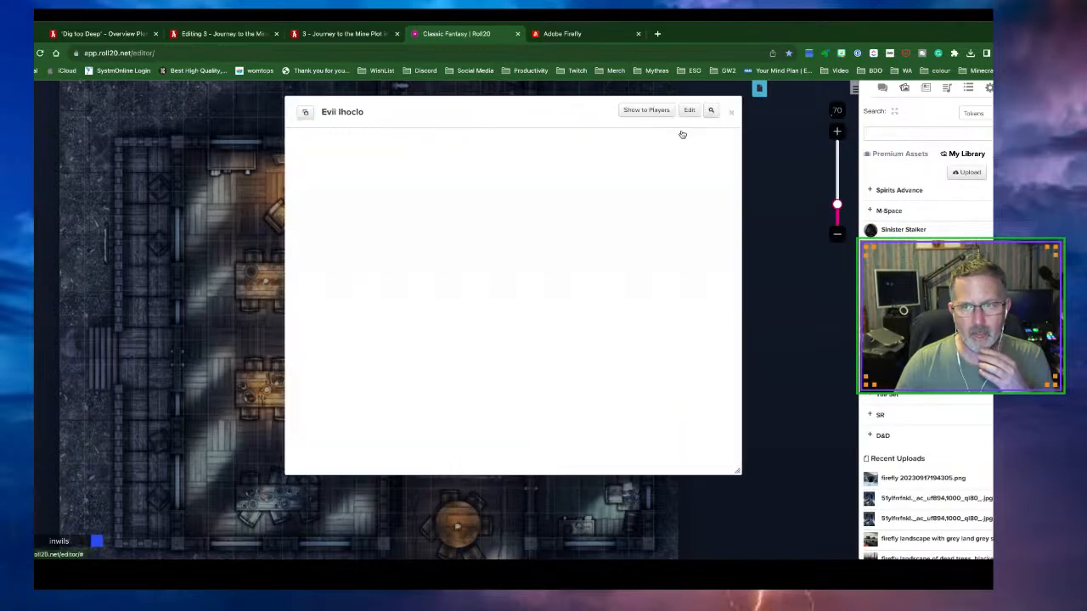
{"action": "left_click", "coordinate": [727, 111]}
{"action": "left_click", "coordinate": [927, 90]}
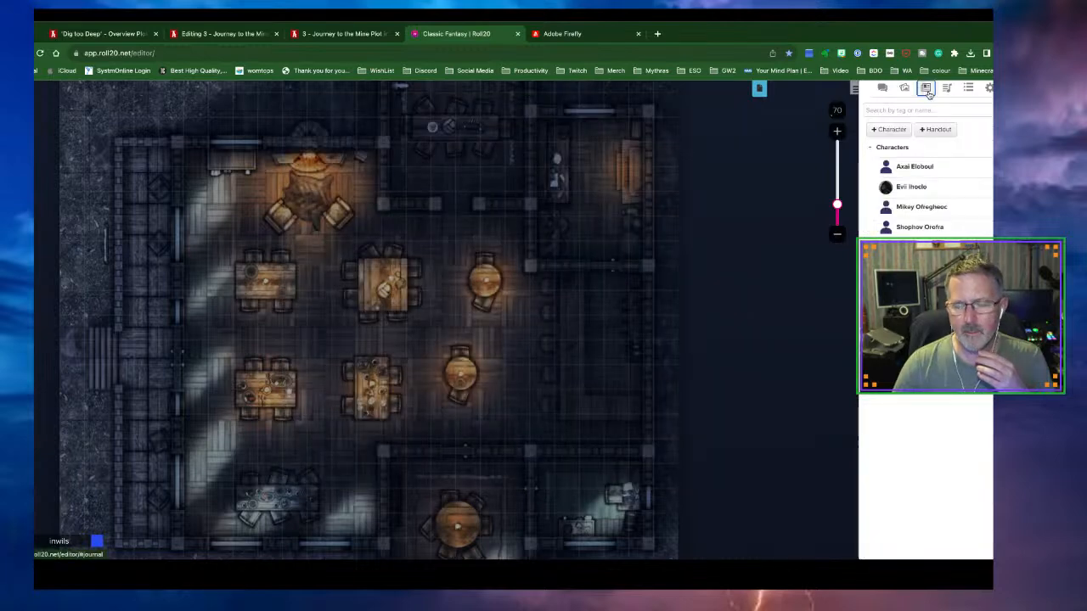
Place Evii Ihoclo's token on the map and move it beside the left table
{"action": "left_click_drag", "start_coordinate": [911, 187], "coordinate": [293, 348]}
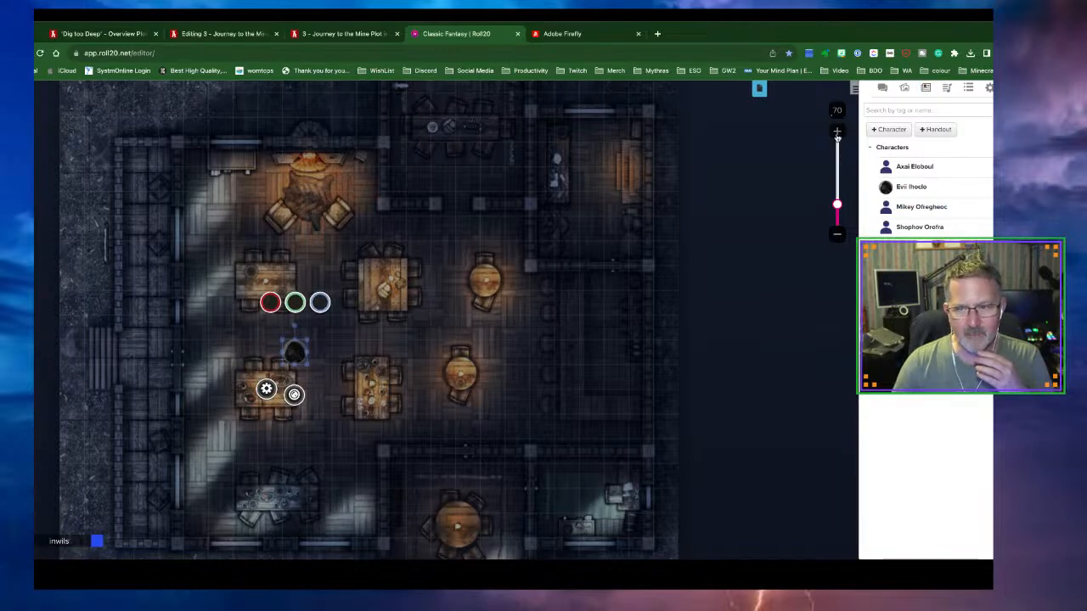
{"action": "left_click", "coordinate": [836, 136]}
{"action": "left_click", "coordinate": [837, 135]}
{"action": "left_click", "coordinate": [836, 136]}
{"action": "left_click", "coordinate": [836, 136]}
{"action": "left_click", "coordinate": [837, 136]}
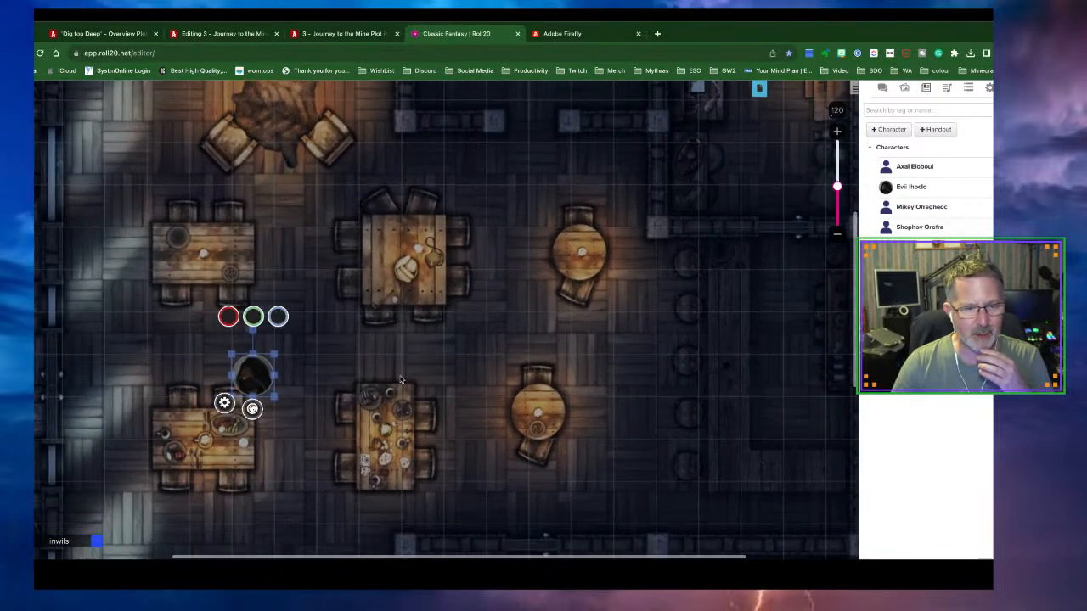
{"action": "left_click_drag", "start_coordinate": [252, 385], "coordinate": [295, 300]}
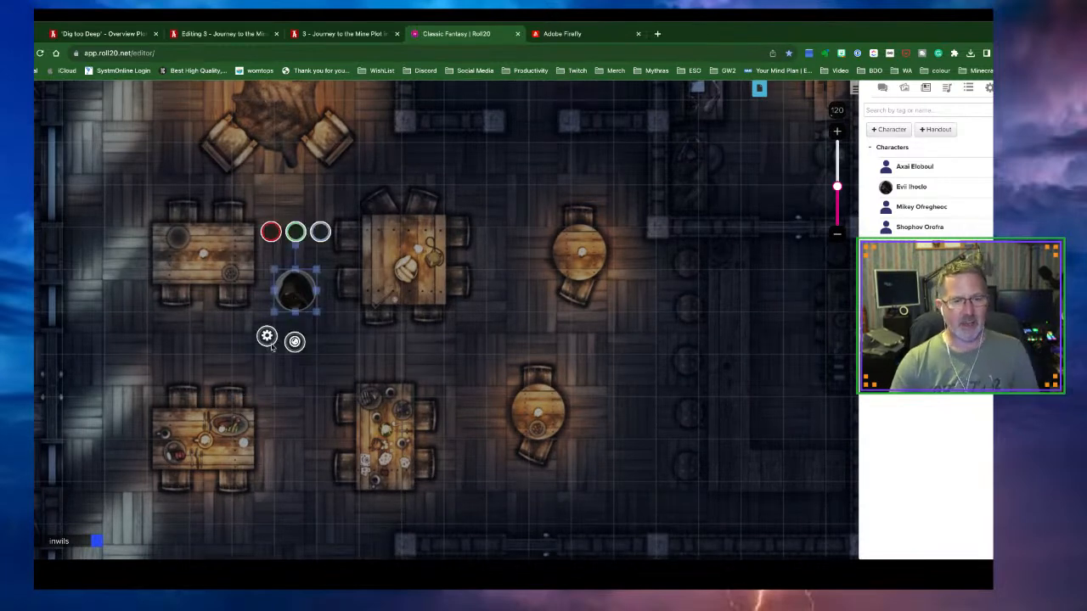
Save the token's dynamic lighting settings, enable its vision in preview, then exit preview
{"action": "left_click", "coordinate": [267, 338]}
{"action": "left_click", "coordinate": [461, 144]}
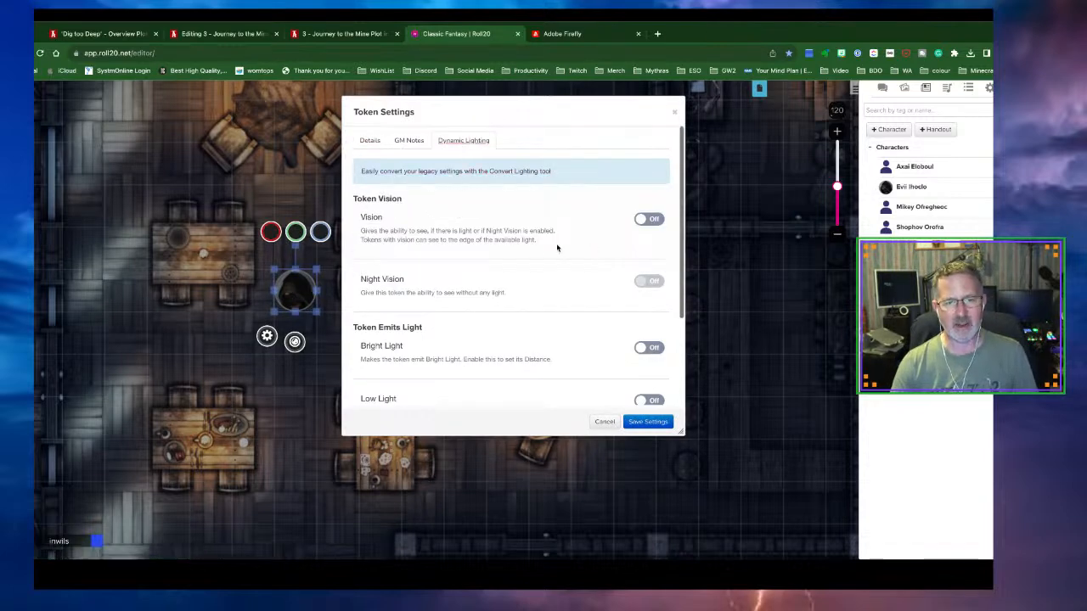
{"action": "left_click", "coordinate": [649, 422]}
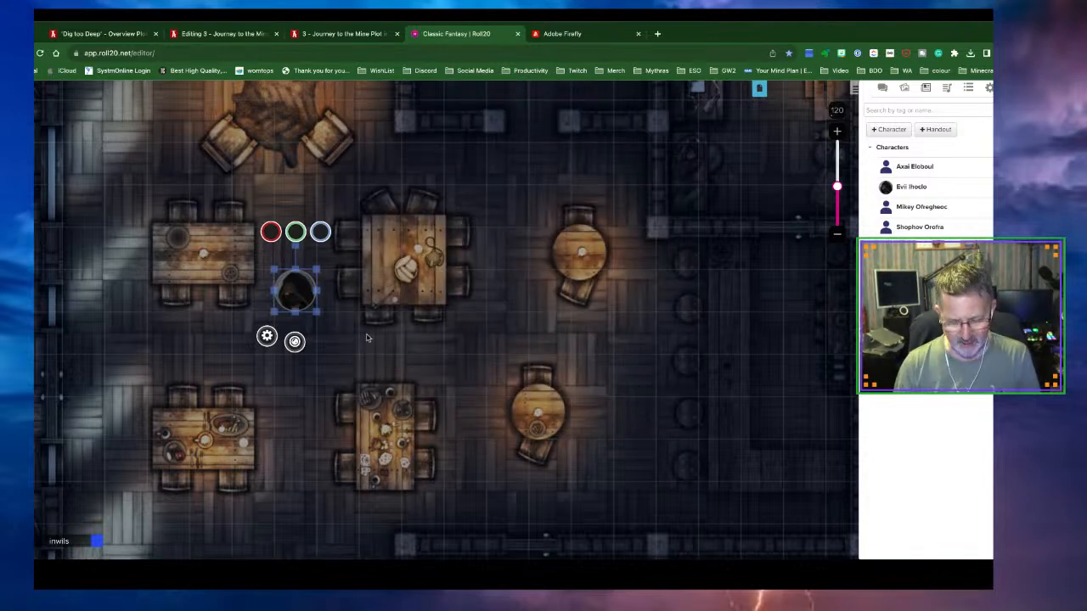
{"action": "key", "text": "ctrl+l"}
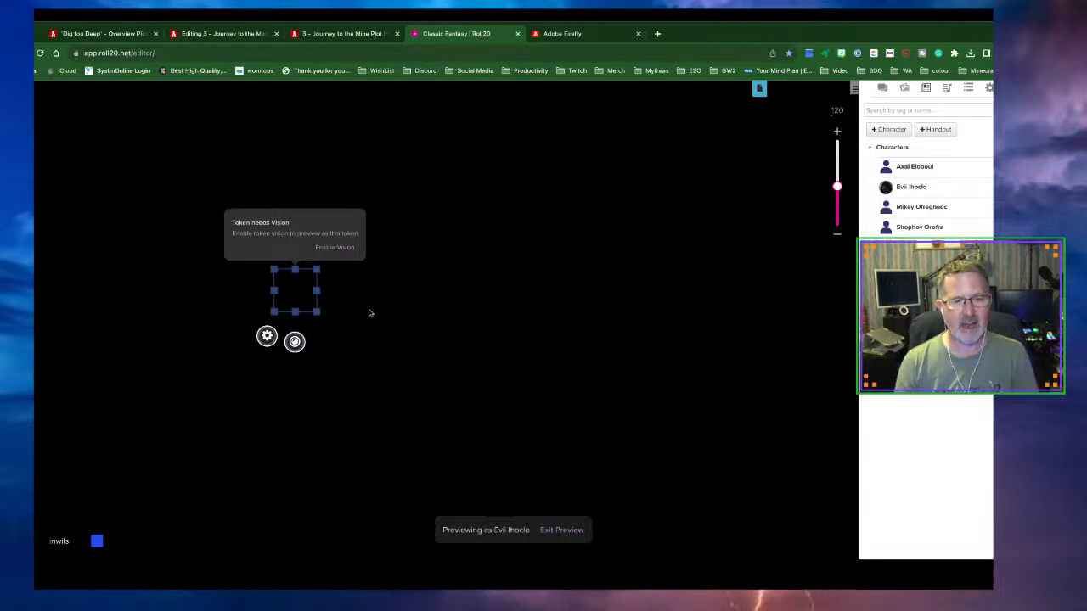
{"action": "left_click", "coordinate": [343, 247]}
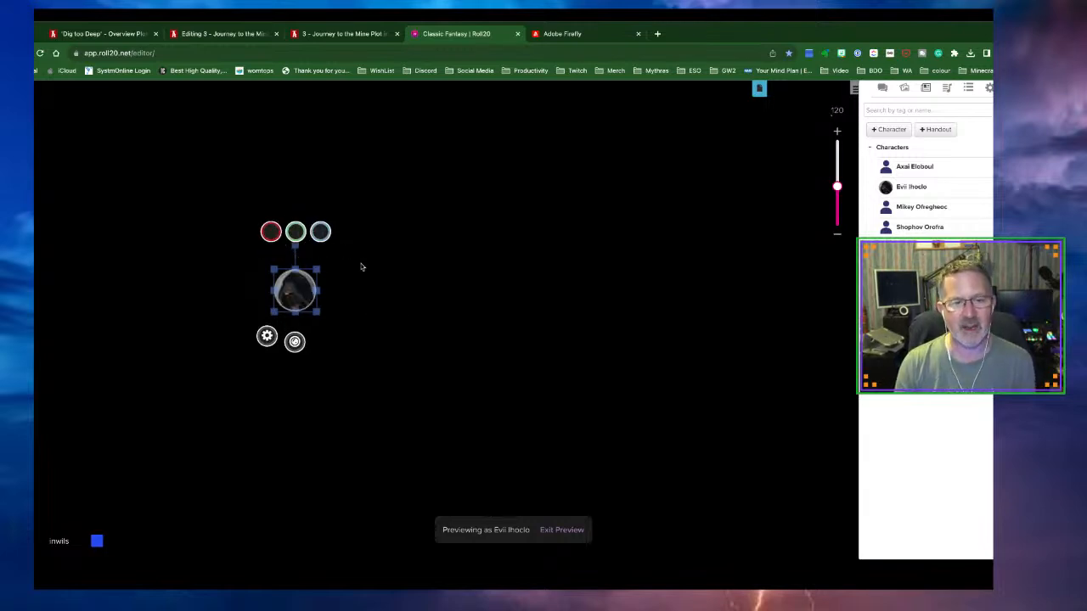
{"action": "left_click", "coordinate": [402, 309]}
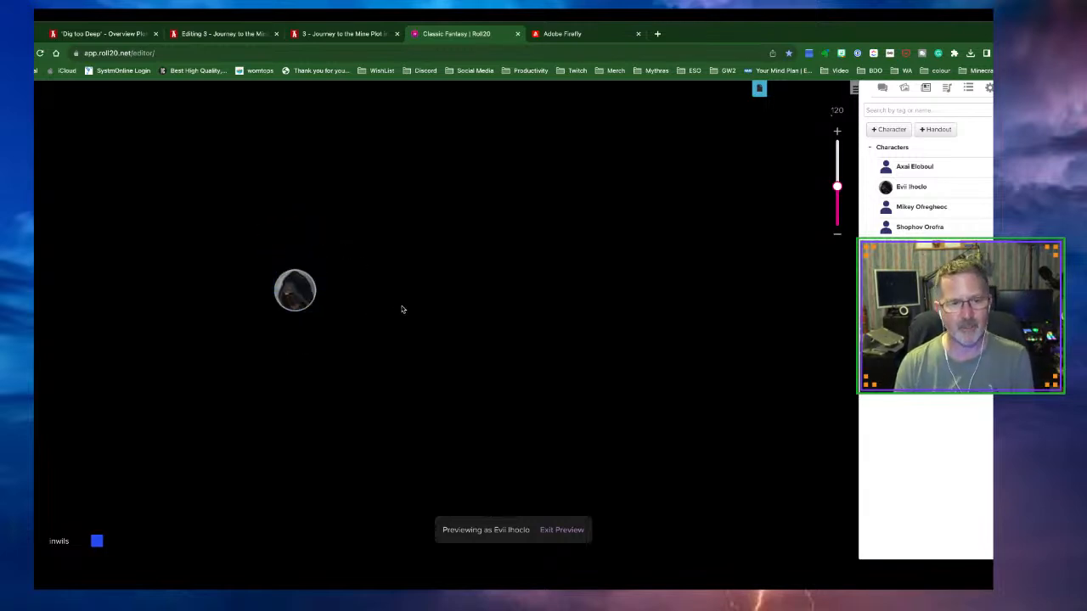
{"action": "left_click", "coordinate": [304, 301]}
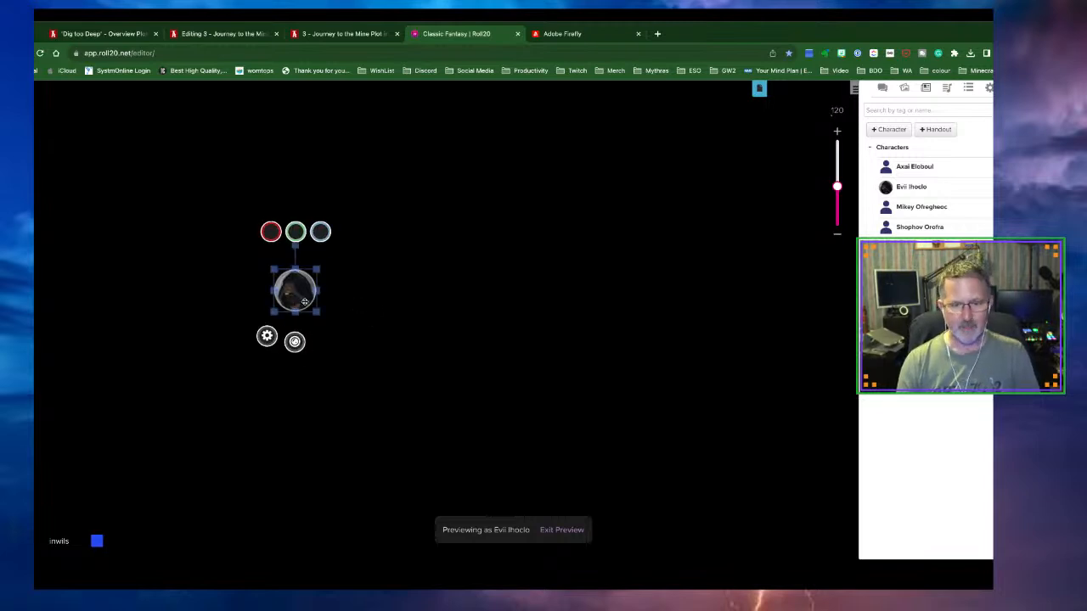
{"action": "left_click", "coordinate": [557, 530]}
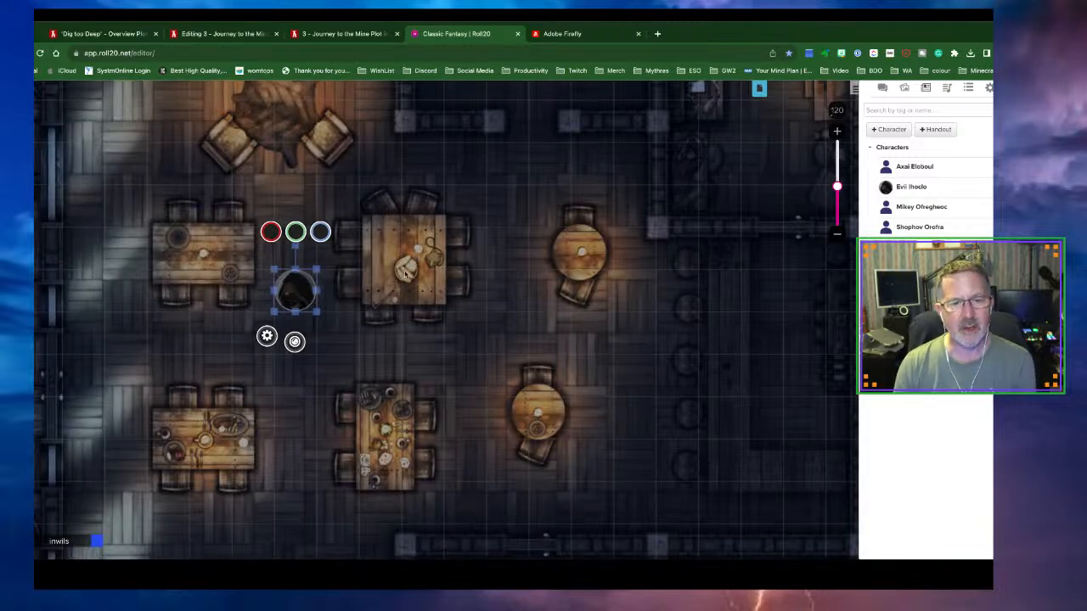
Place a torch light on the centre tavern table
{"action": "left_click", "coordinate": [35, 224]}
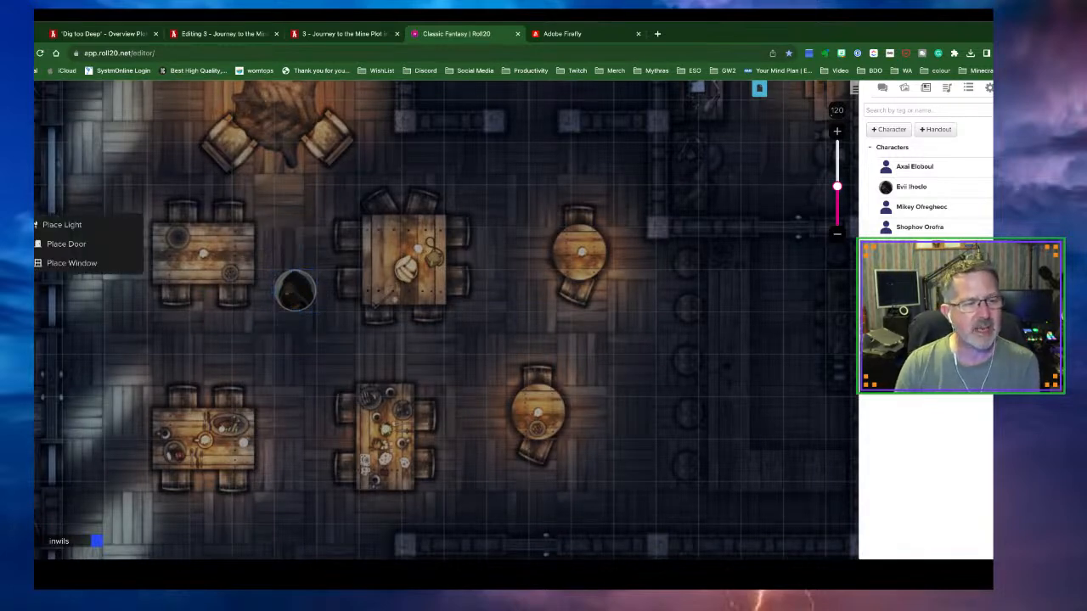
{"action": "left_click", "coordinate": [102, 226]}
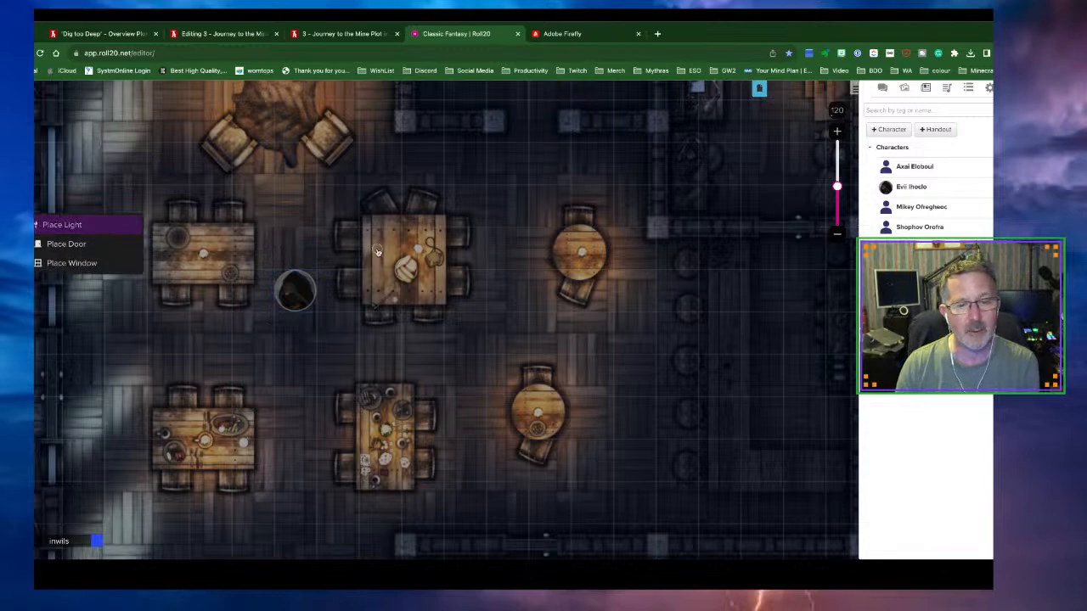
{"action": "left_click", "coordinate": [70, 227]}
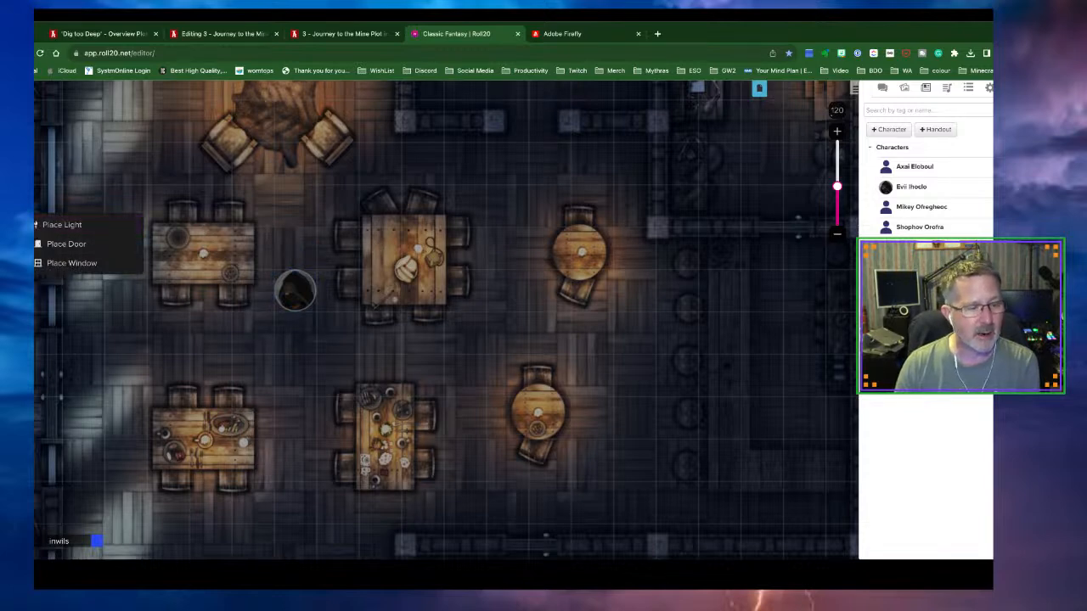
{"action": "left_click", "coordinate": [68, 226]}
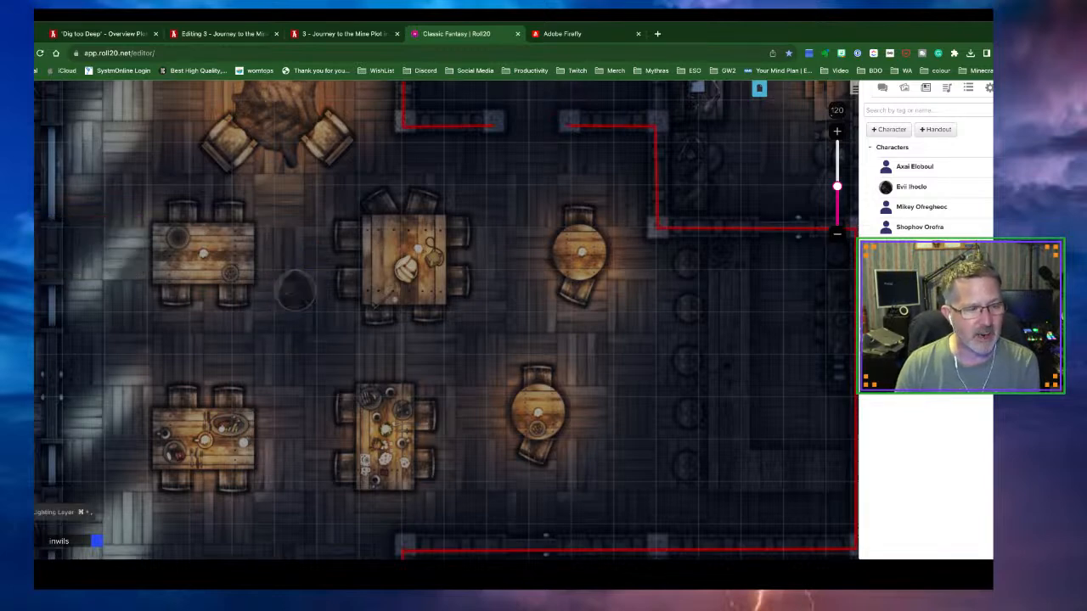
{"action": "left_click", "coordinate": [416, 241]}
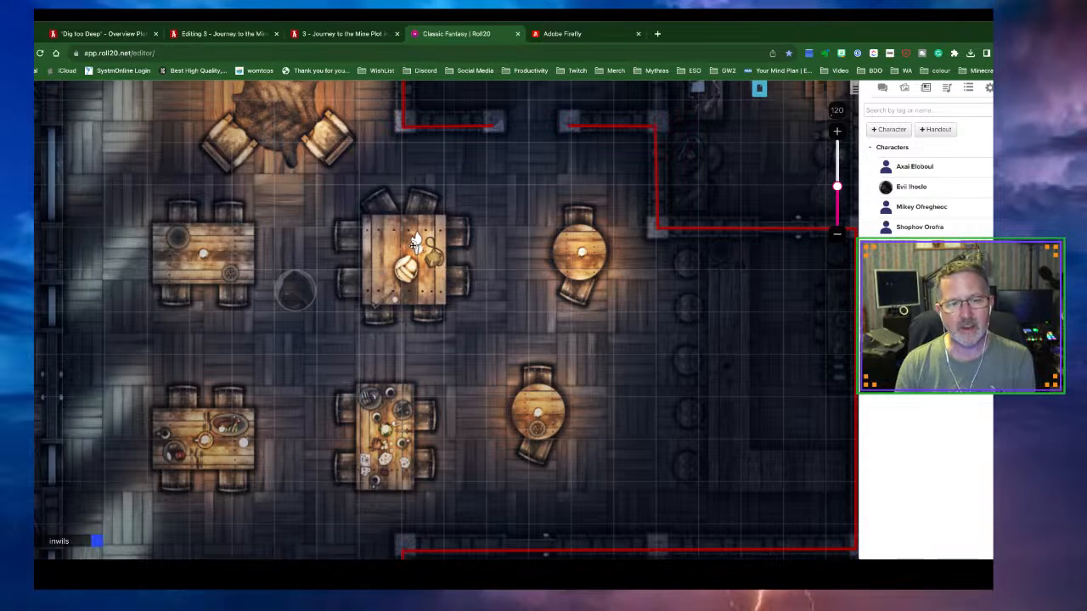
Turn off the torch's bright light so it gives only low light, then reselect the player token
{"action": "double_click", "coordinate": [414, 244]}
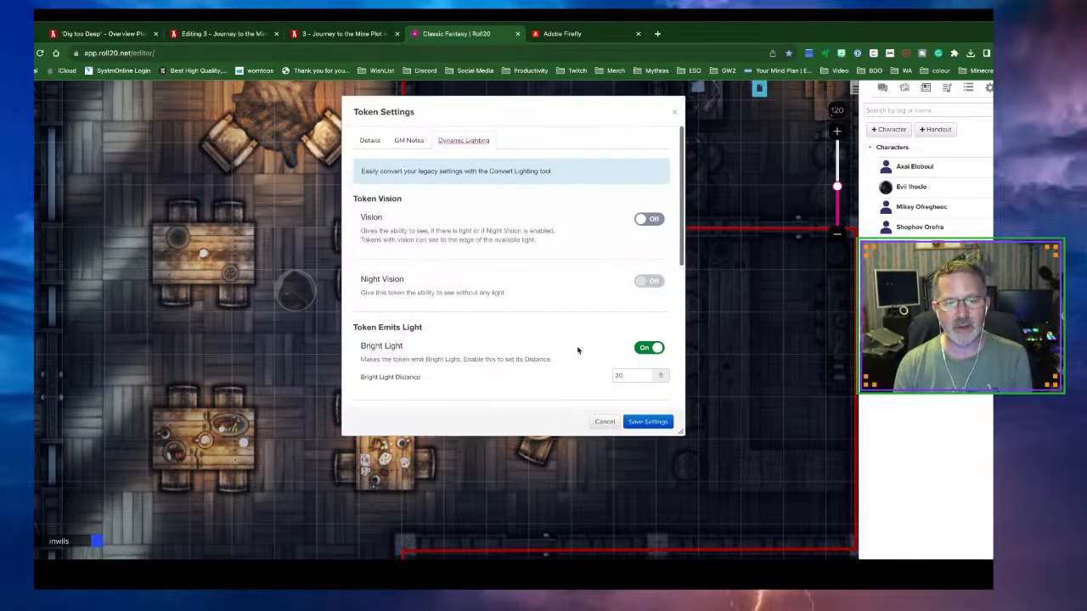
{"action": "scroll", "coordinate": [578, 350], "scroll_direction": "down", "scroll_amount": 2}
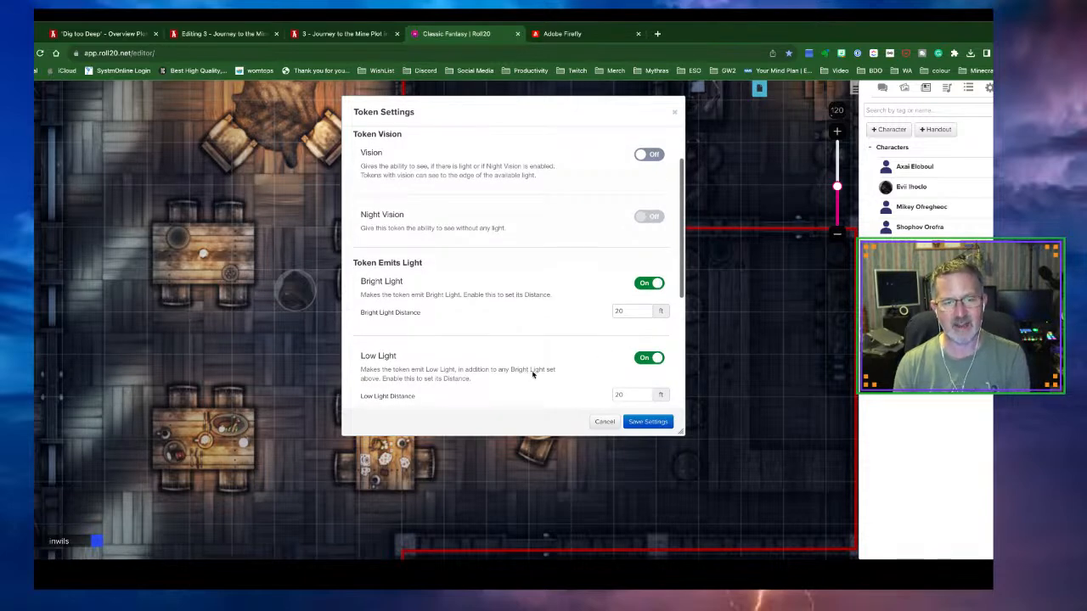
{"action": "left_click", "coordinate": [650, 288]}
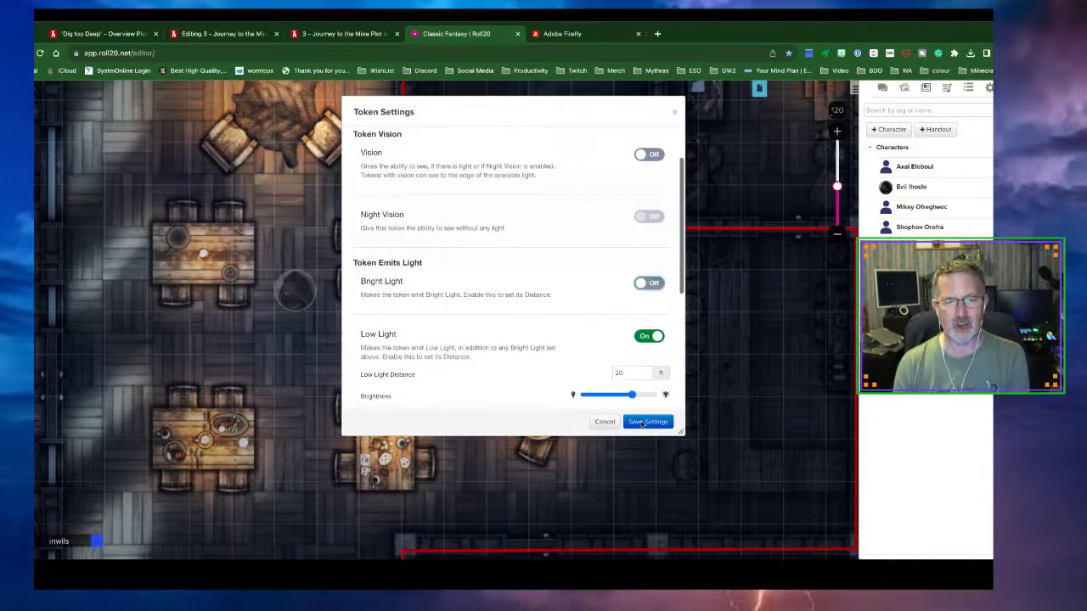
{"action": "left_click", "coordinate": [643, 423]}
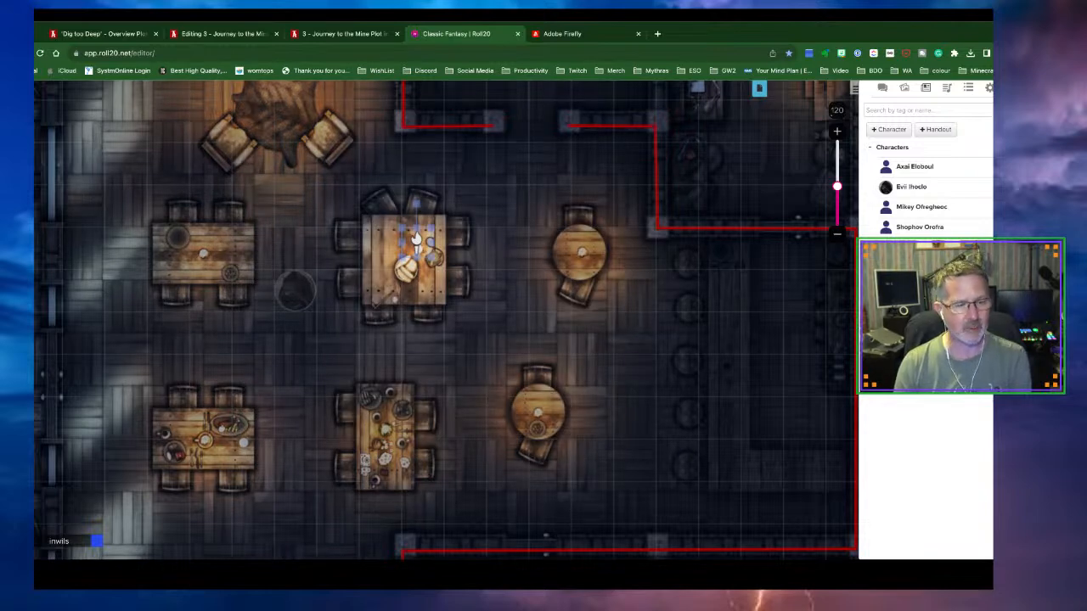
{"action": "left_click", "coordinate": [61, 463]}
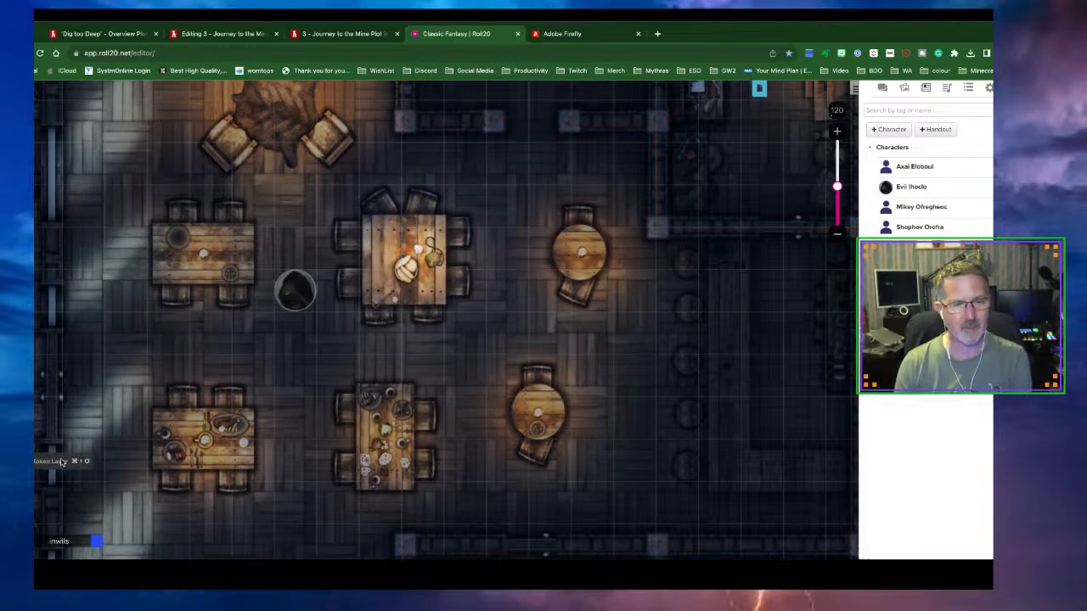
{"action": "left_click", "coordinate": [293, 293]}
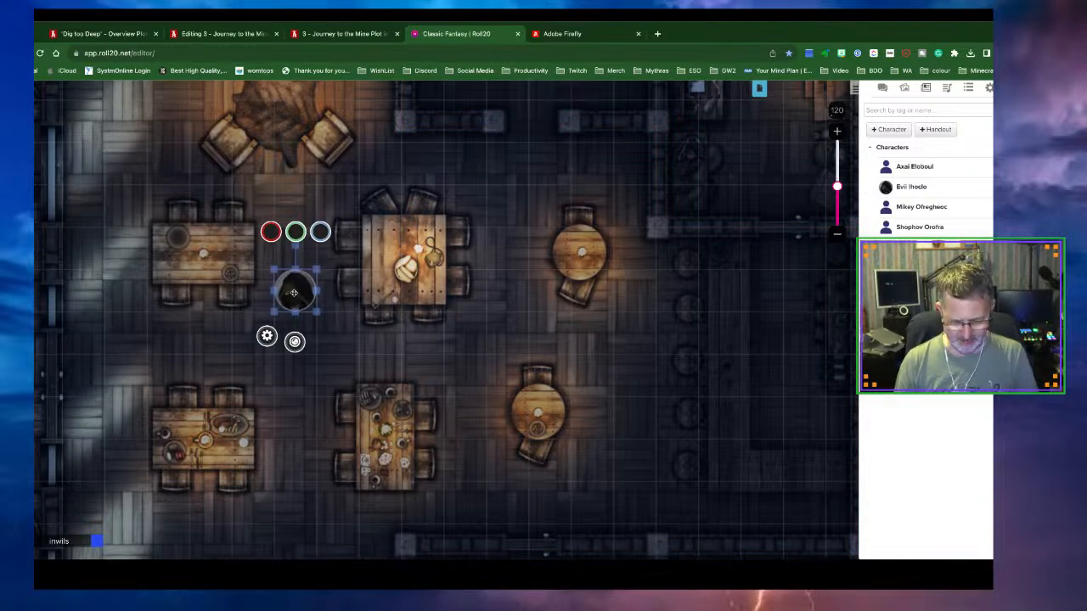
Preview the tavern through the player token's vision, then exit the preview
{"action": "key", "text": "ctrl+l"}
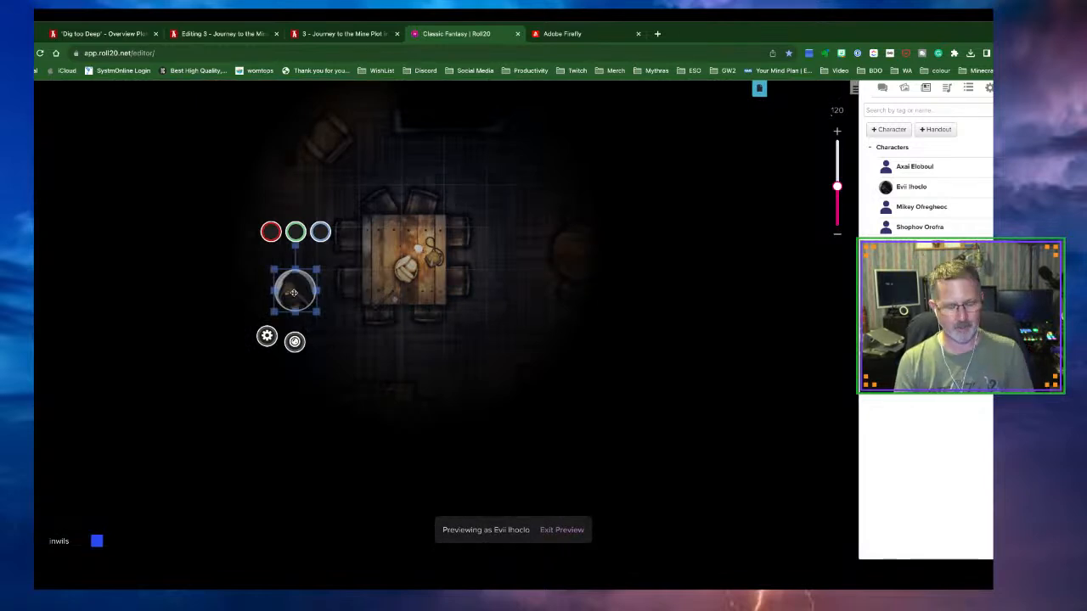
{"action": "left_click", "coordinate": [332, 347]}
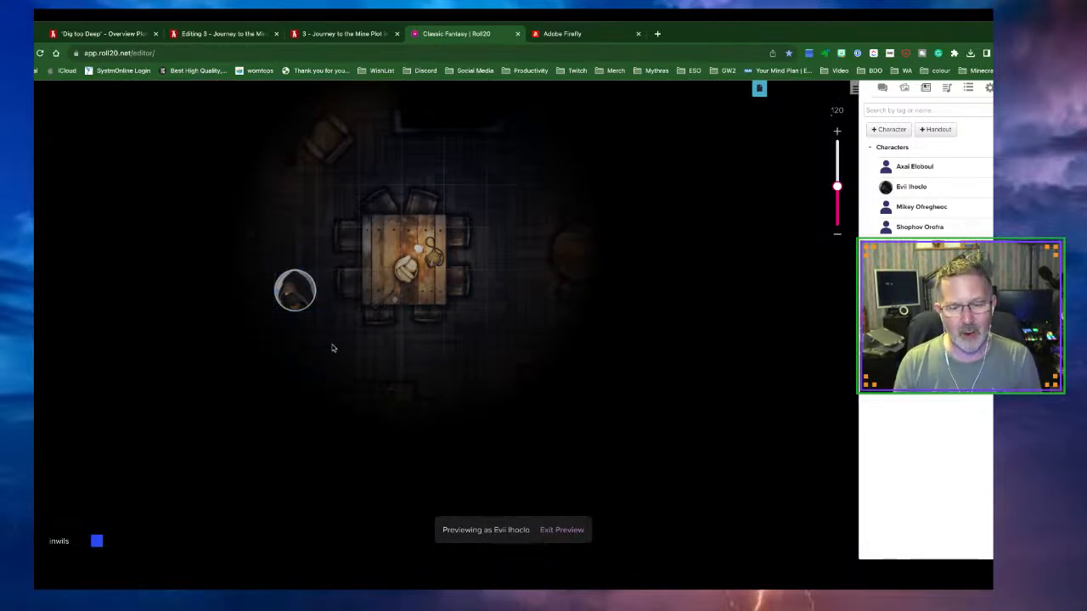
{"action": "key", "text": "ctrl+l"}
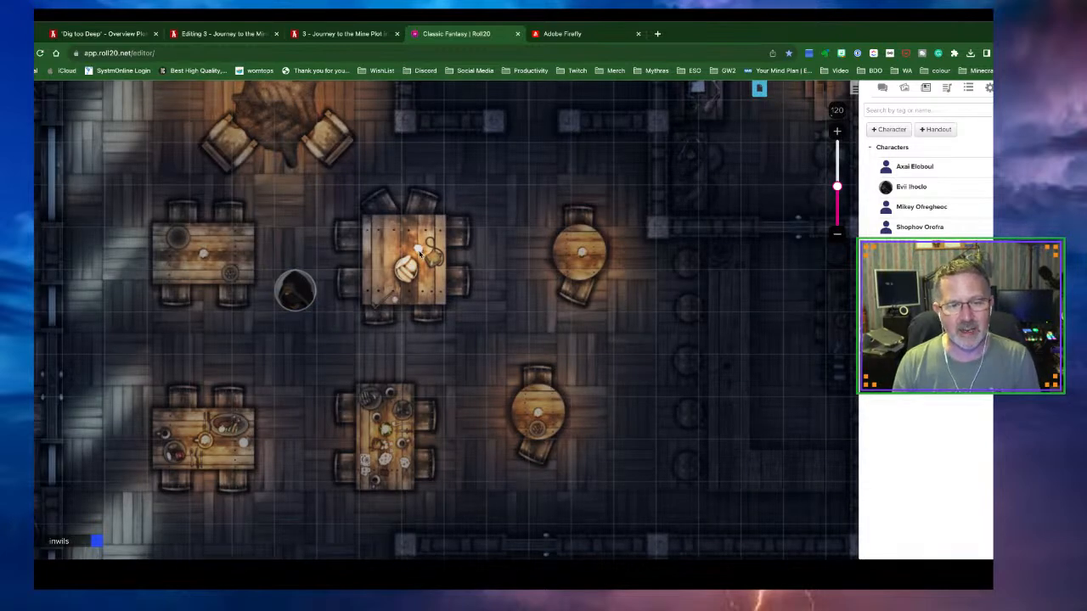
Copy the centre torch onto the upper round, upper-left, lower-left, lower-middle and lower round tables
{"action": "left_click", "coordinate": [21, 512]}
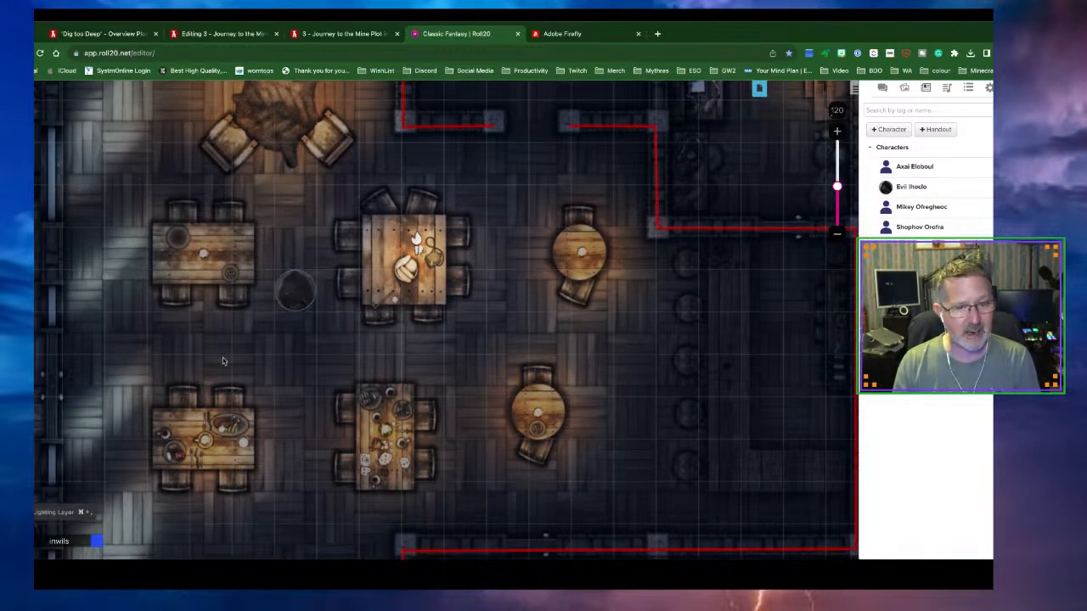
{"action": "left_click", "coordinate": [417, 250]}
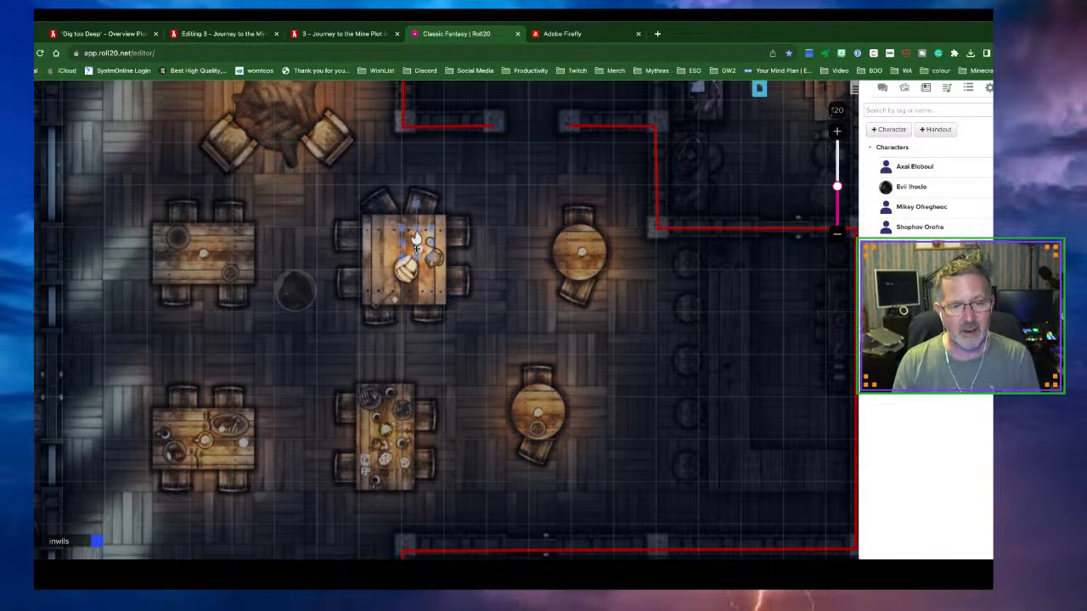
{"action": "left_click", "coordinate": [581, 254]}
{"action": "key", "text": "super+v"}
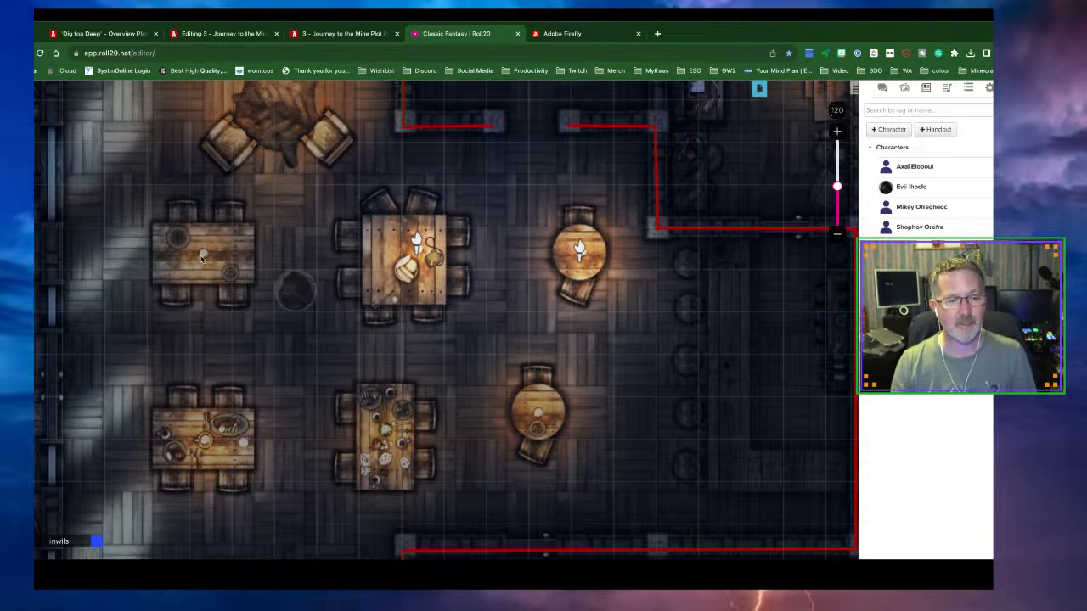
{"action": "key", "text": "super+v"}
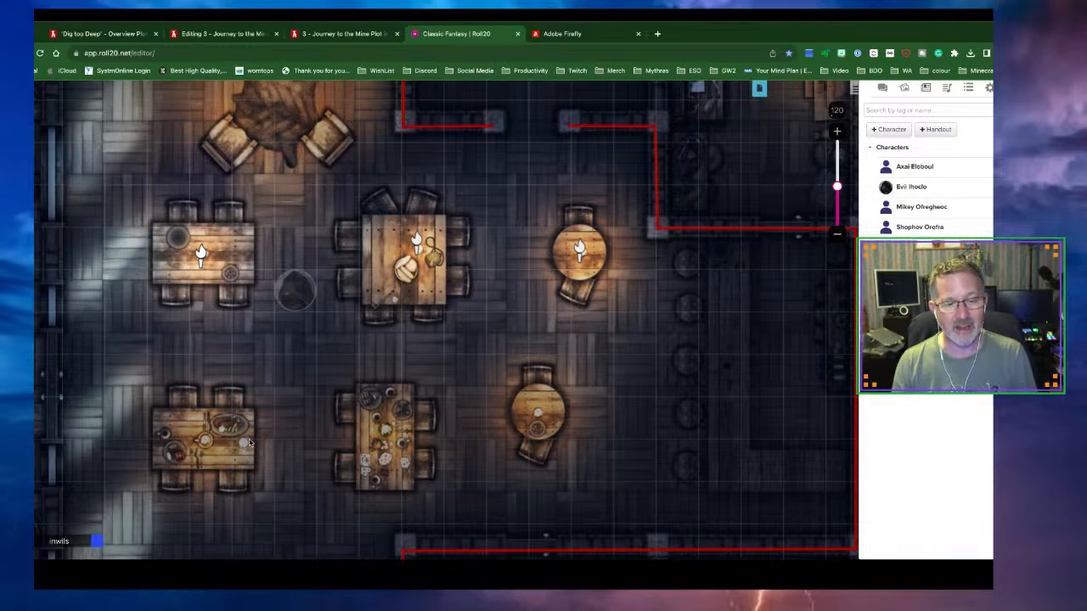
{"action": "key", "text": "ctrl+v"}
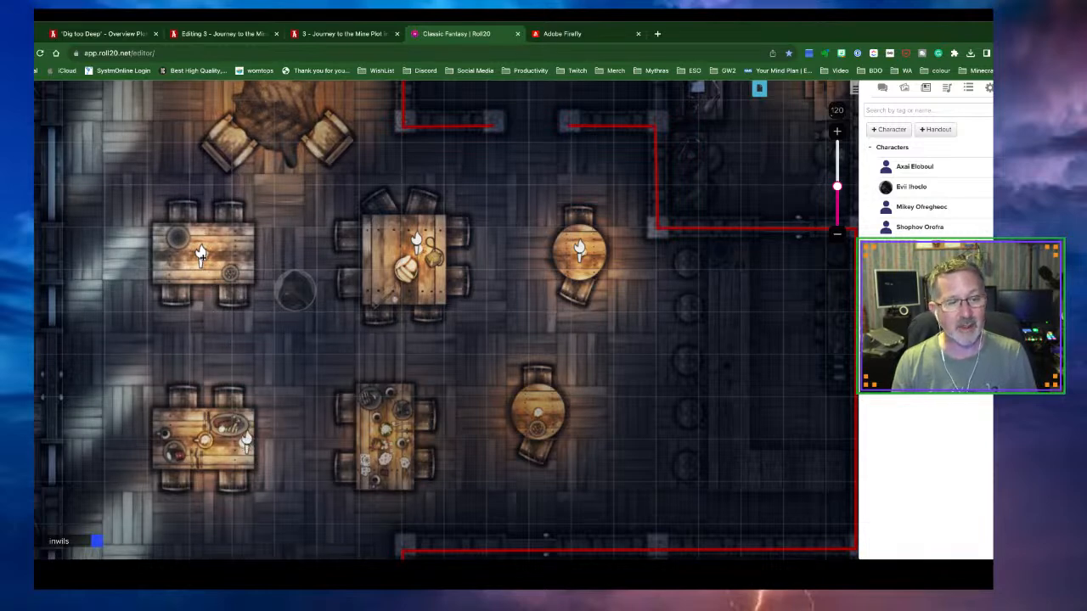
{"action": "key", "text": "ctrl+v"}
{"action": "left_click_drag", "start_coordinate": [352, 376], "coordinate": [383, 429]}
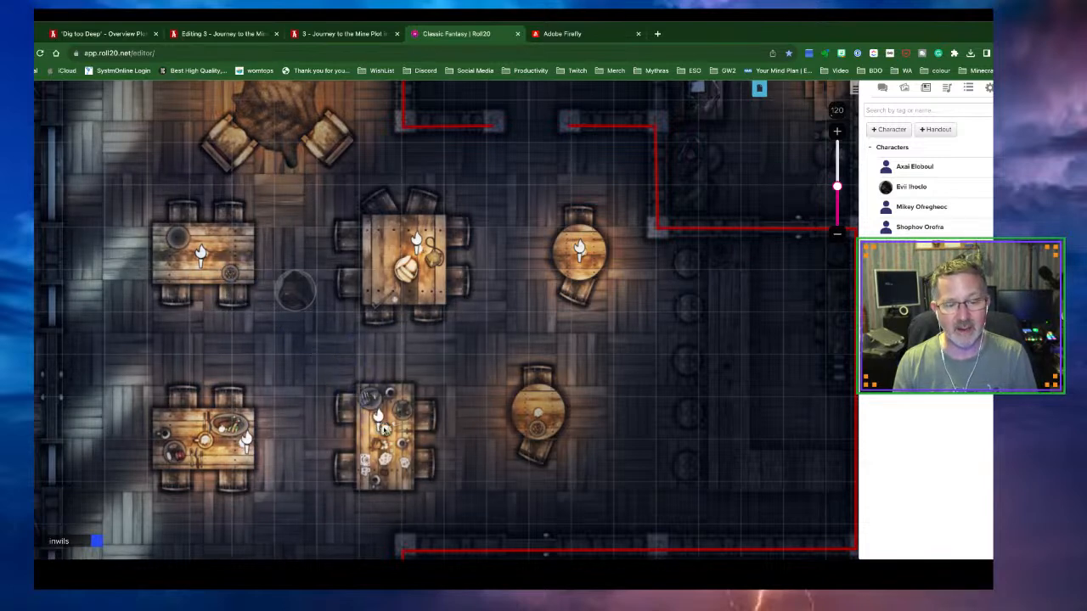
{"action": "left_click", "coordinate": [538, 414]}
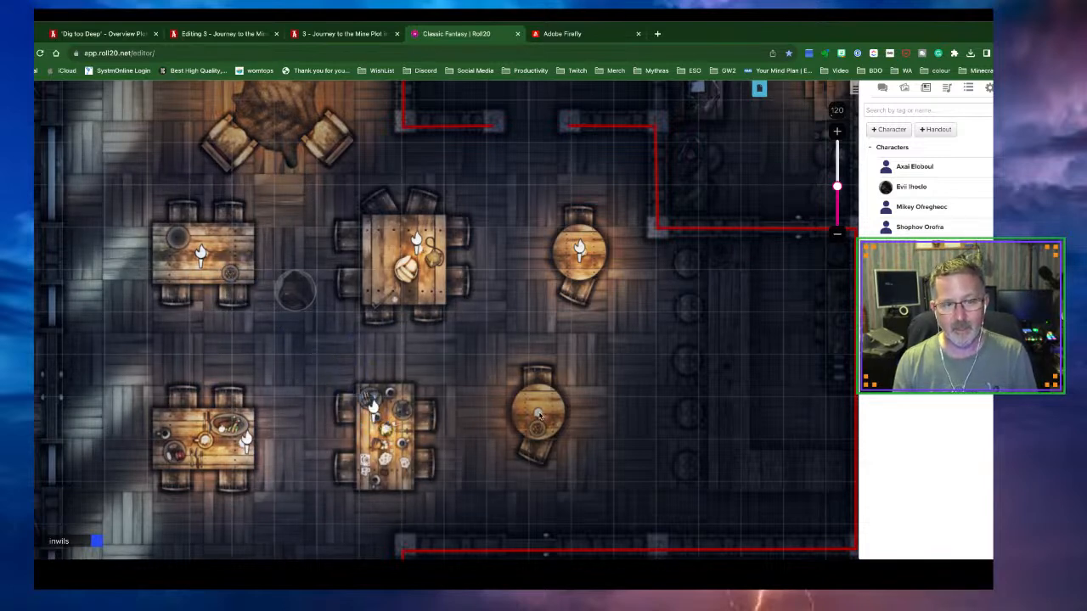
{"action": "key", "text": "ctrl+v"}
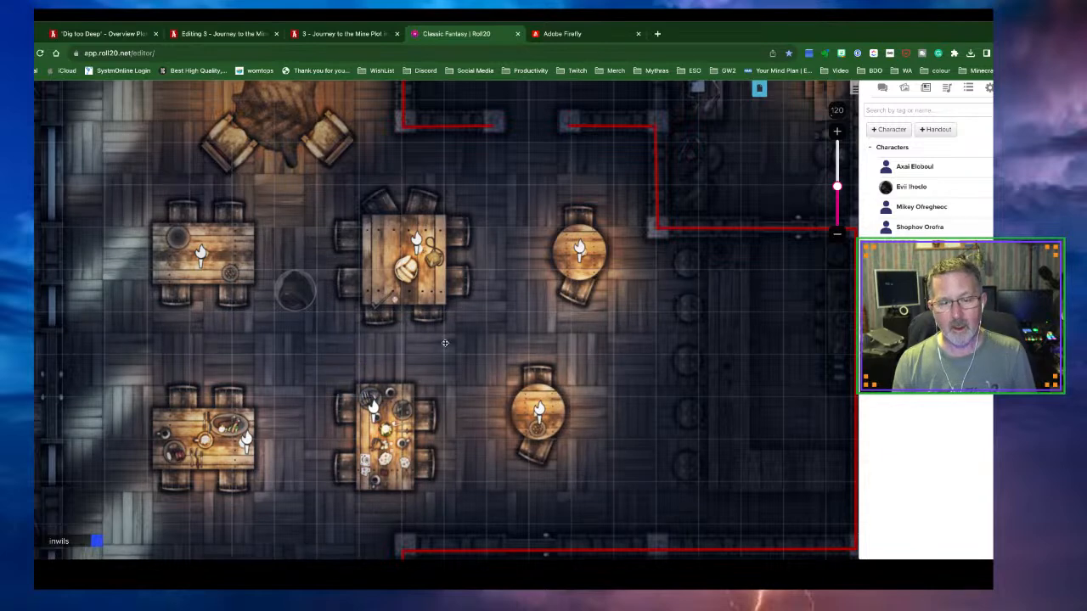
{"action": "scroll", "coordinate": [292, 211], "scroll_direction": "up", "scroll_amount": 3}
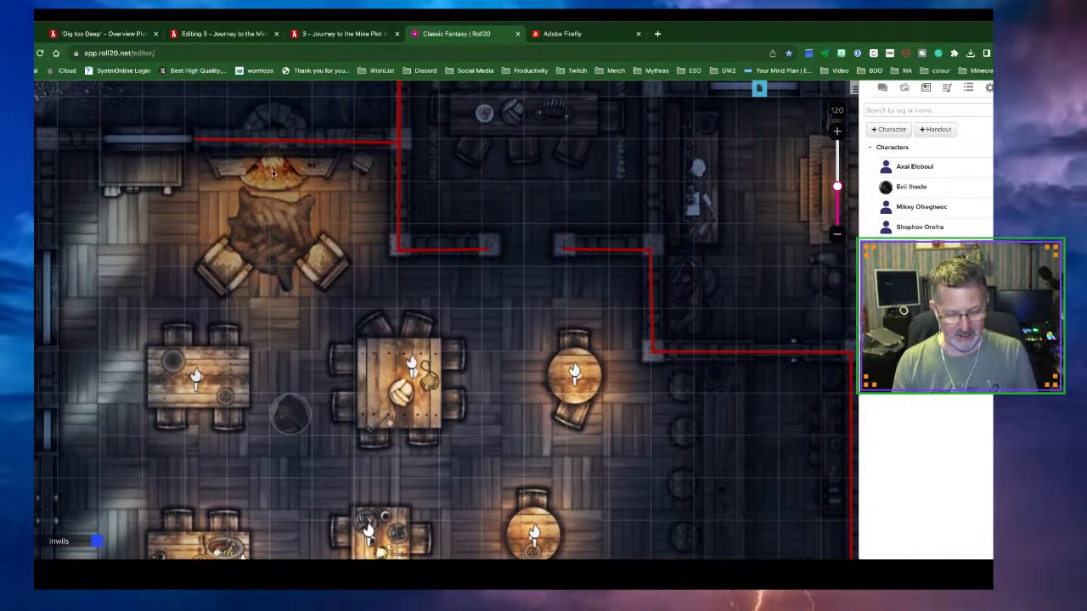
Paste a torch at the fireplace and preview the tavern through the player token's vision
{"action": "key", "text": "ctrl+v"}
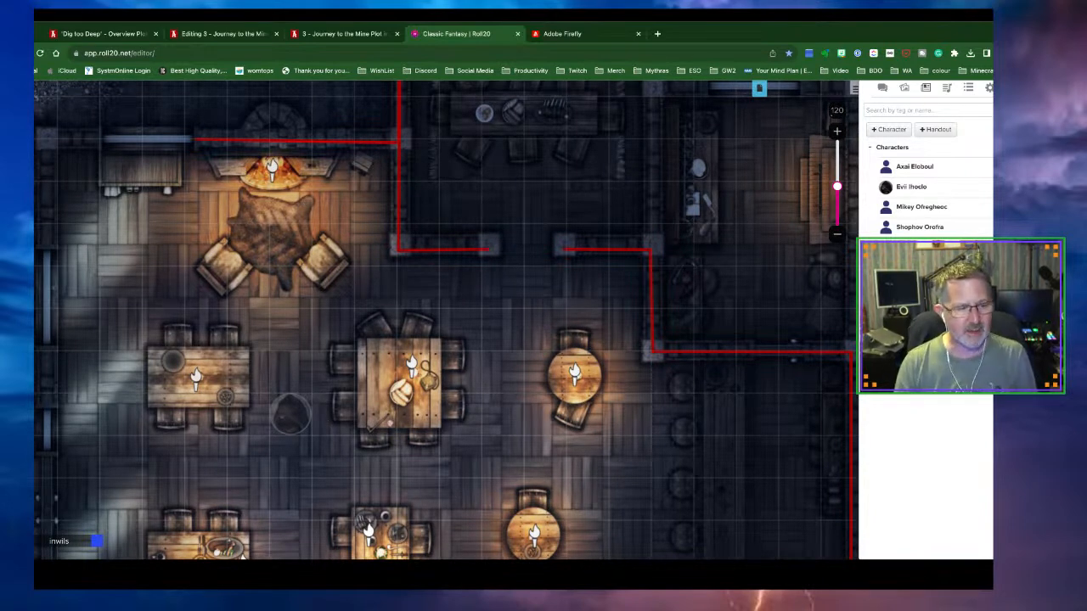
{"action": "left_click", "coordinate": [36, 462]}
{"action": "left_click", "coordinate": [276, 416]}
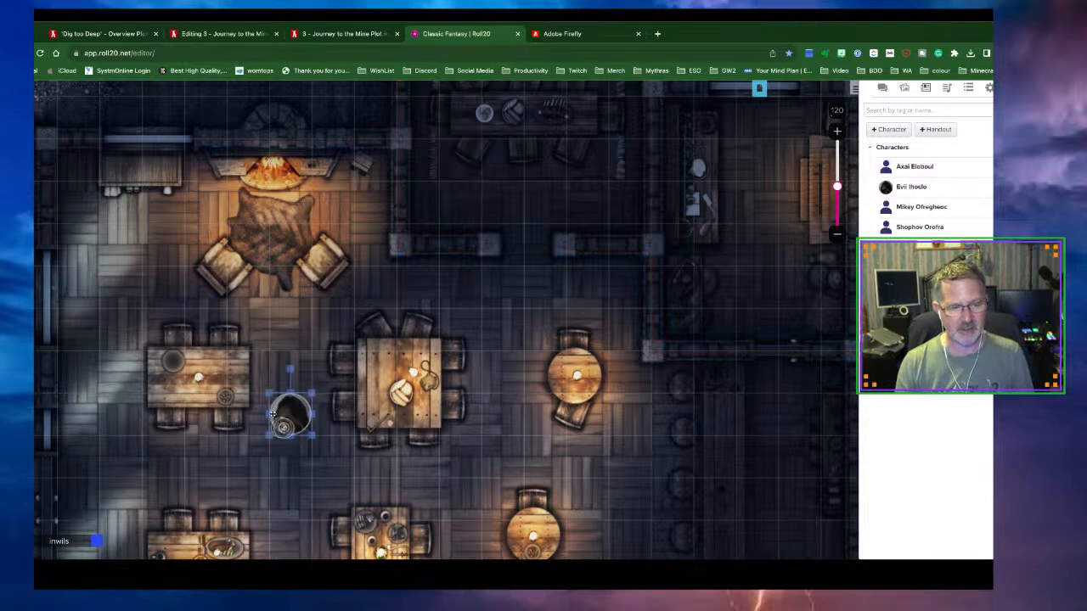
{"action": "key", "text": "ctrl+l"}
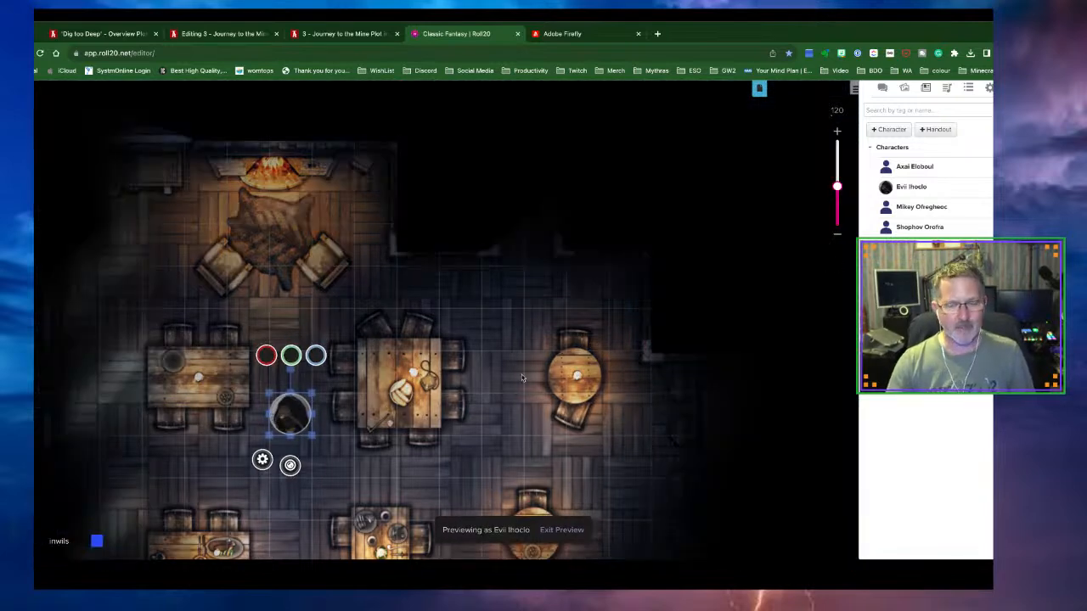
Move the token among the tables, ending below the lower-middle table
{"action": "scroll", "coordinate": [522, 378], "scroll_direction": "down", "scroll_amount": 2}
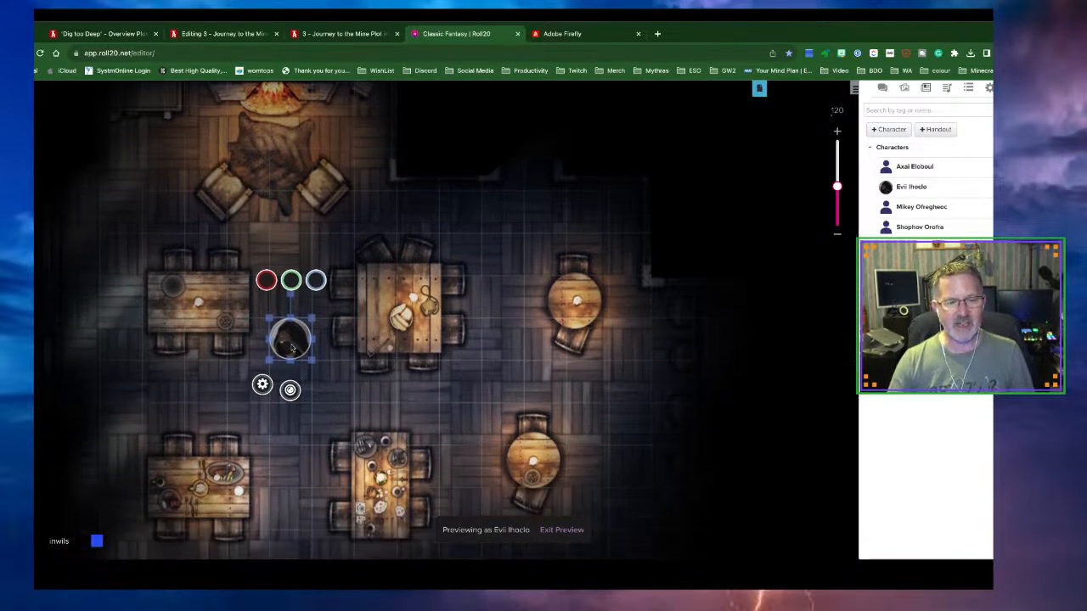
{"action": "mouse_move", "coordinate": [292, 342]}
{"action": "left_mouse_down"}
{"action": "mouse_move", "coordinate": [375, 385]}
{"action": "mouse_move", "coordinate": [289, 339]}
{"action": "left_mouse_up"}
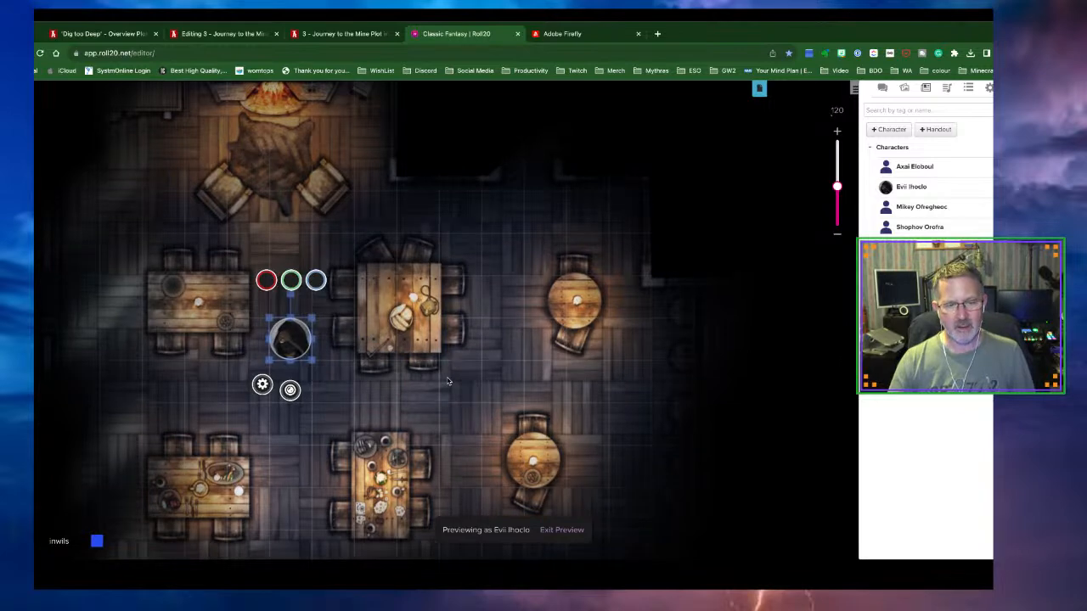
{"action": "scroll", "coordinate": [448, 382], "scroll_direction": "up", "scroll_amount": 2}
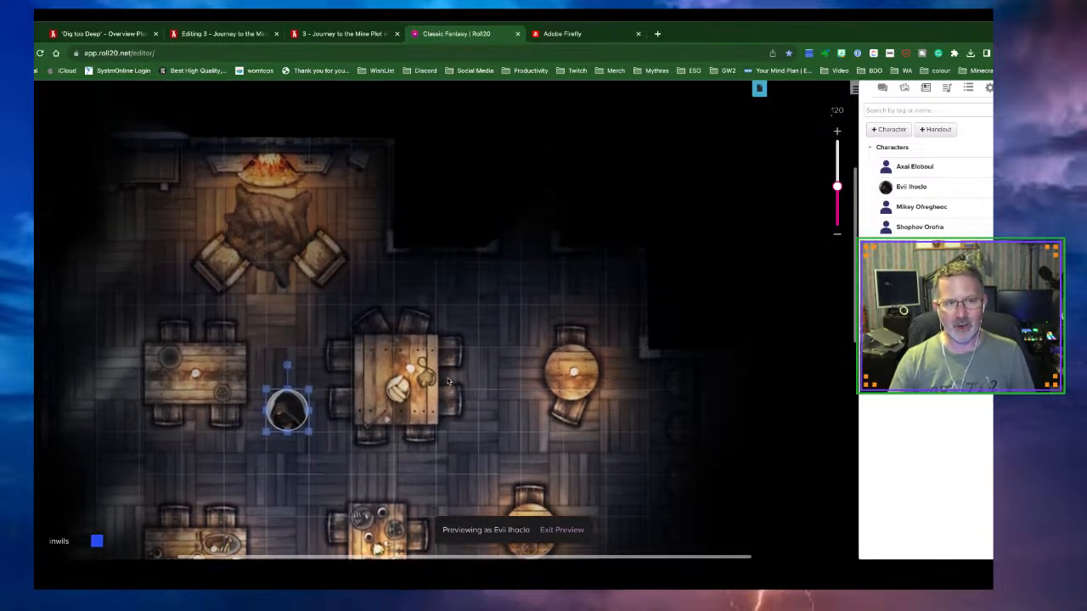
{"action": "scroll", "coordinate": [448, 381], "scroll_direction": "down", "scroll_amount": 5}
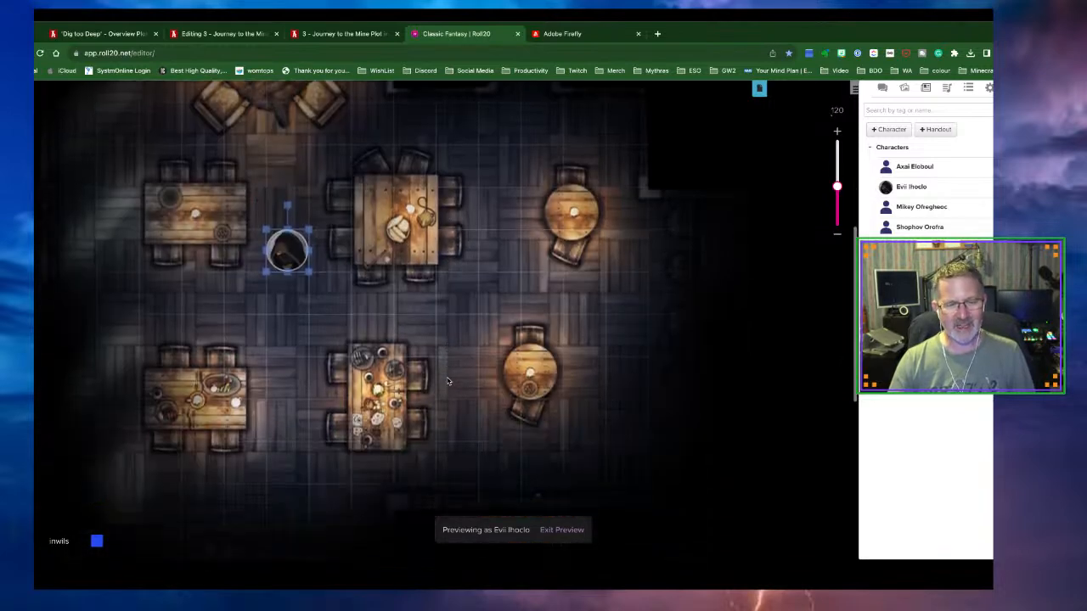
{"action": "left_click", "coordinate": [291, 200]}
{"action": "left_click_drag", "start_coordinate": [291, 201], "coordinate": [331, 407]}
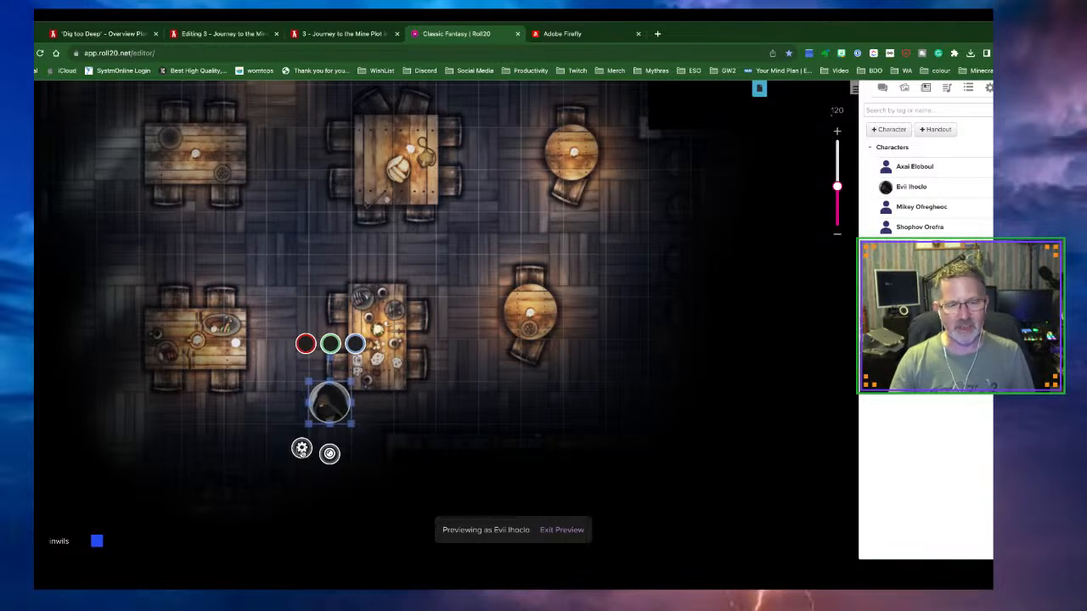
Turn on the token's low light at 10 ft, save, and move it across the floor
{"action": "left_click", "coordinate": [302, 449]}
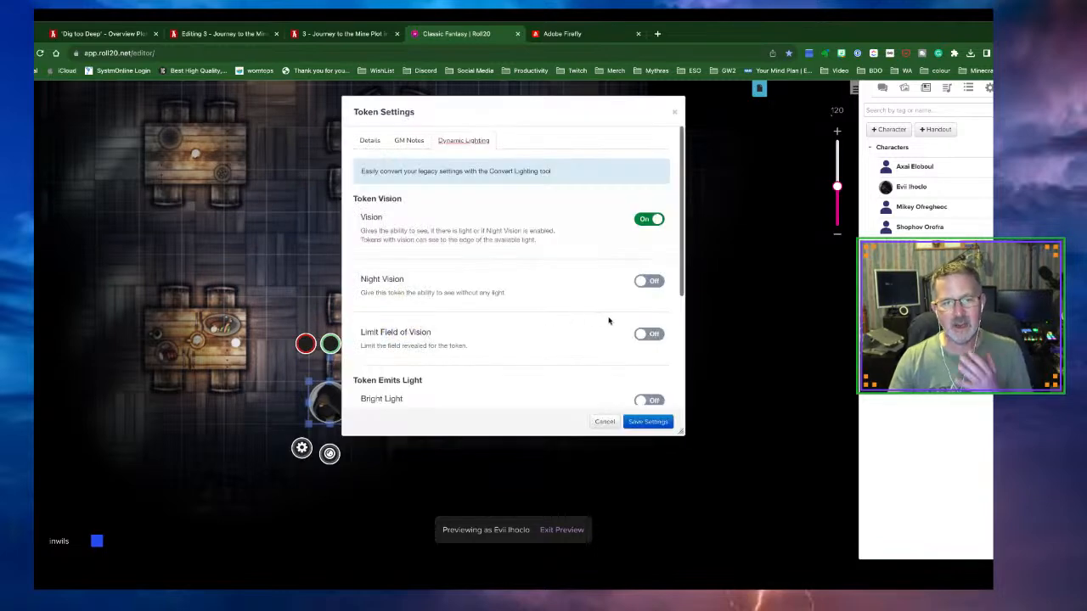
{"action": "scroll", "coordinate": [633, 323], "scroll_direction": "down", "scroll_amount": 1}
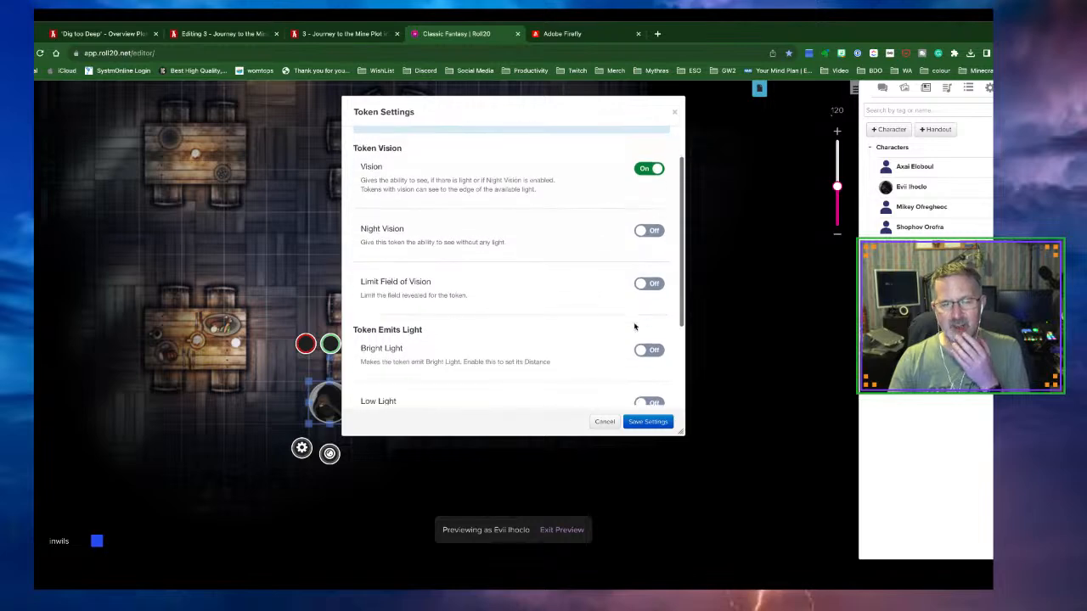
{"action": "scroll", "coordinate": [637, 323], "scroll_direction": "down", "scroll_amount": 1}
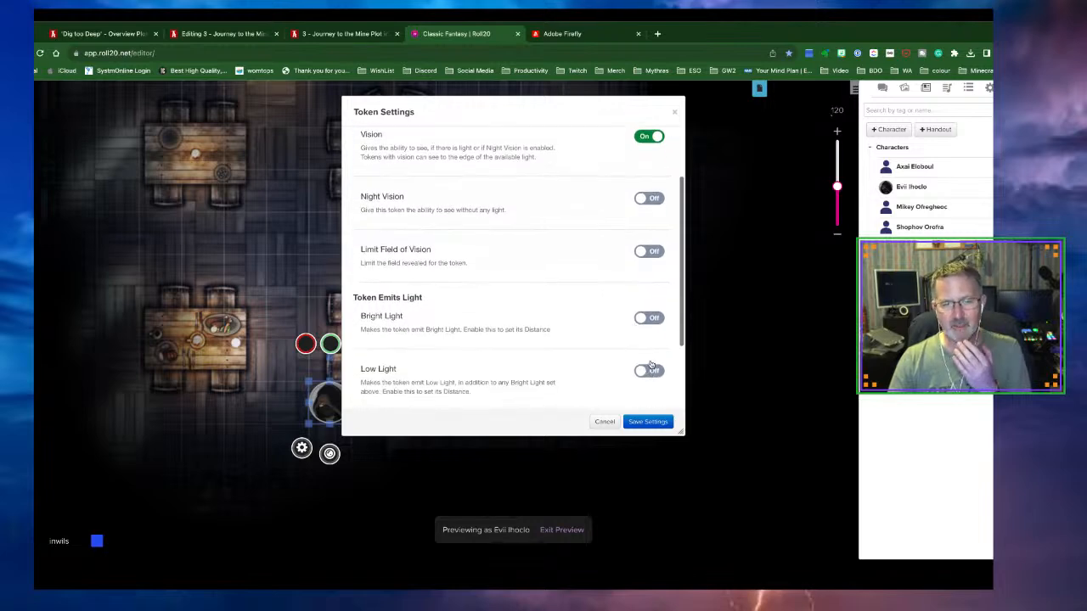
{"action": "left_click", "coordinate": [654, 371]}
{"action": "scroll", "coordinate": [596, 333], "scroll_direction": "down", "scroll_amount": 2}
{"action": "left_click", "coordinate": [629, 336]}
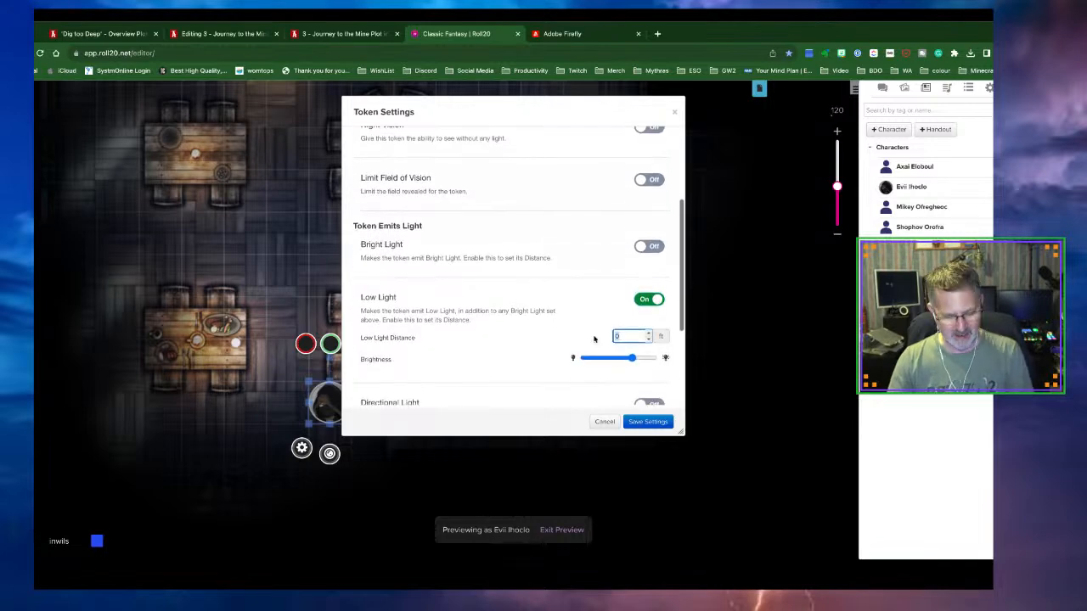
{"action": "type", "text": "10"}
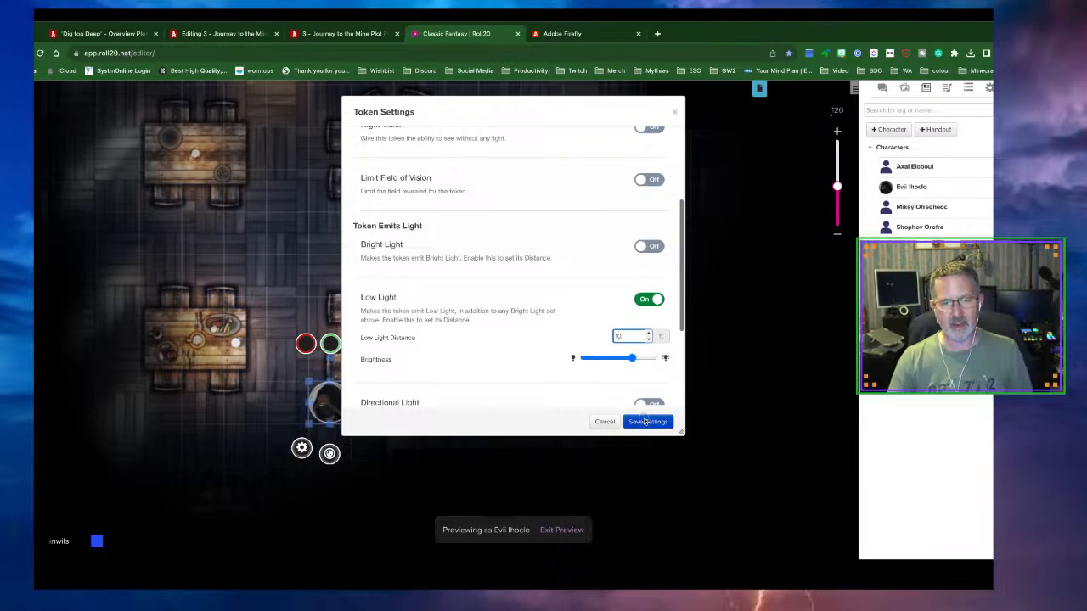
{"action": "left_click", "coordinate": [647, 421]}
{"action": "left_click_drag", "start_coordinate": [321, 411], "coordinate": [414, 404]}
Move the token further down, then switch to the Lighting layer and exit preview to check walls
{"action": "scroll", "coordinate": [477, 385], "scroll_direction": "down", "scroll_amount": 3}
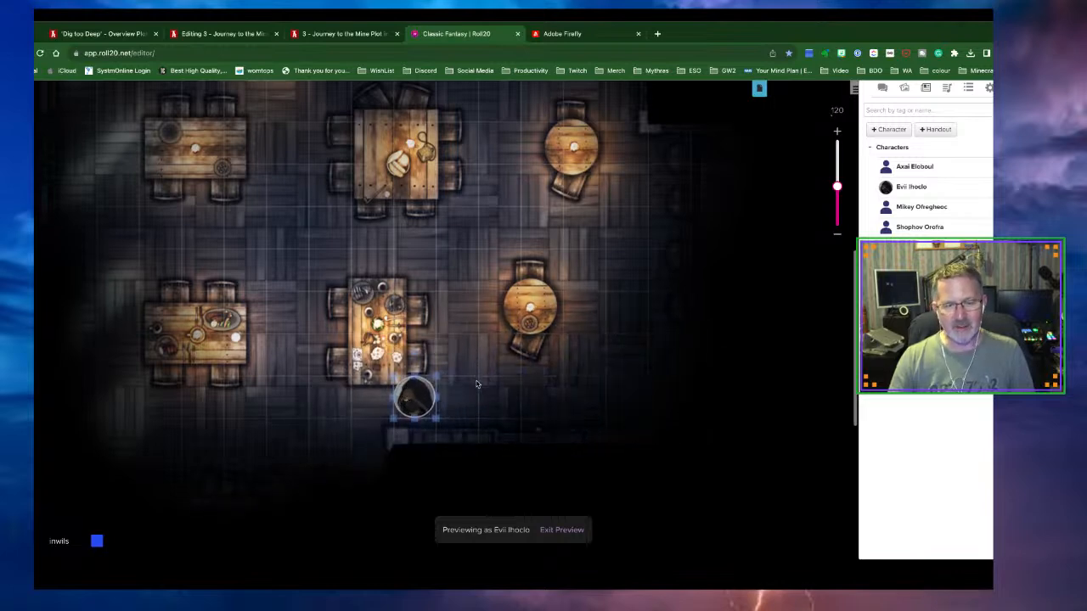
{"action": "left_click_drag", "start_coordinate": [409, 292], "coordinate": [330, 403]}
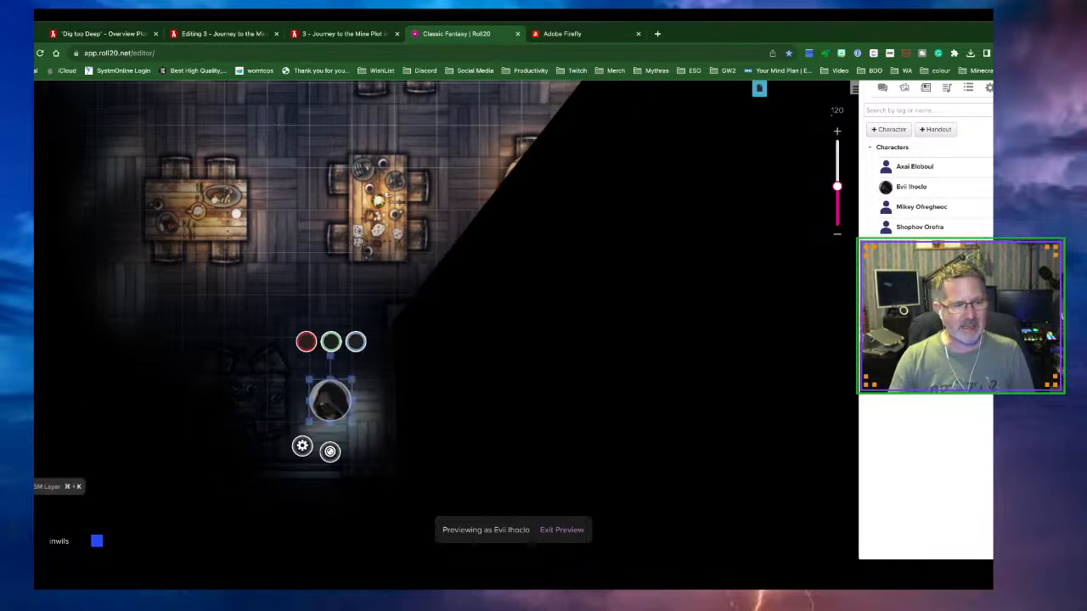
{"action": "left_click", "coordinate": [19, 512]}
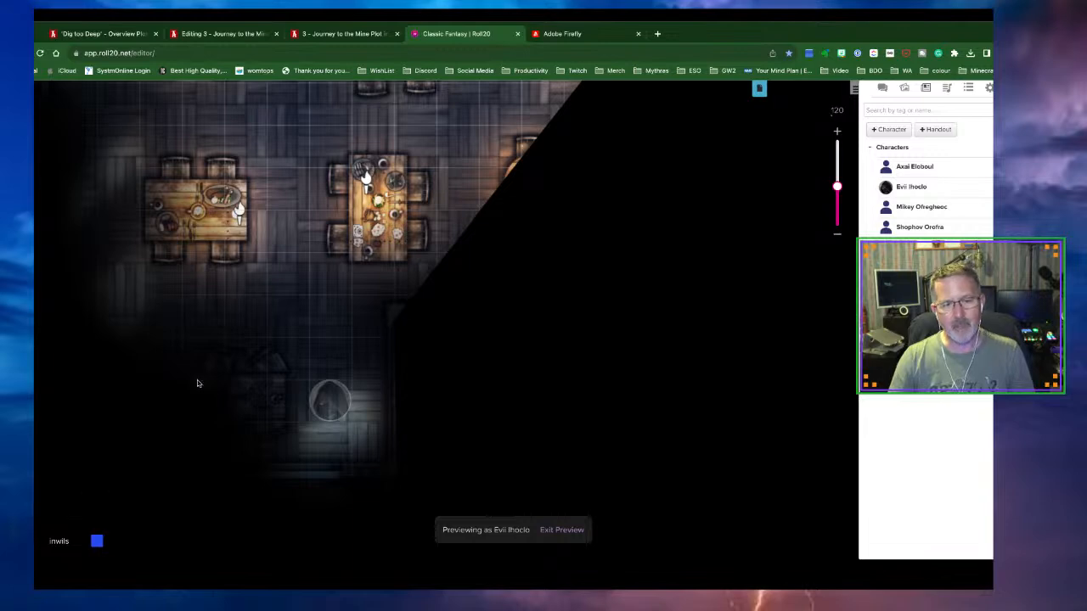
{"action": "scroll", "coordinate": [237, 311], "scroll_direction": "up", "scroll_amount": 4}
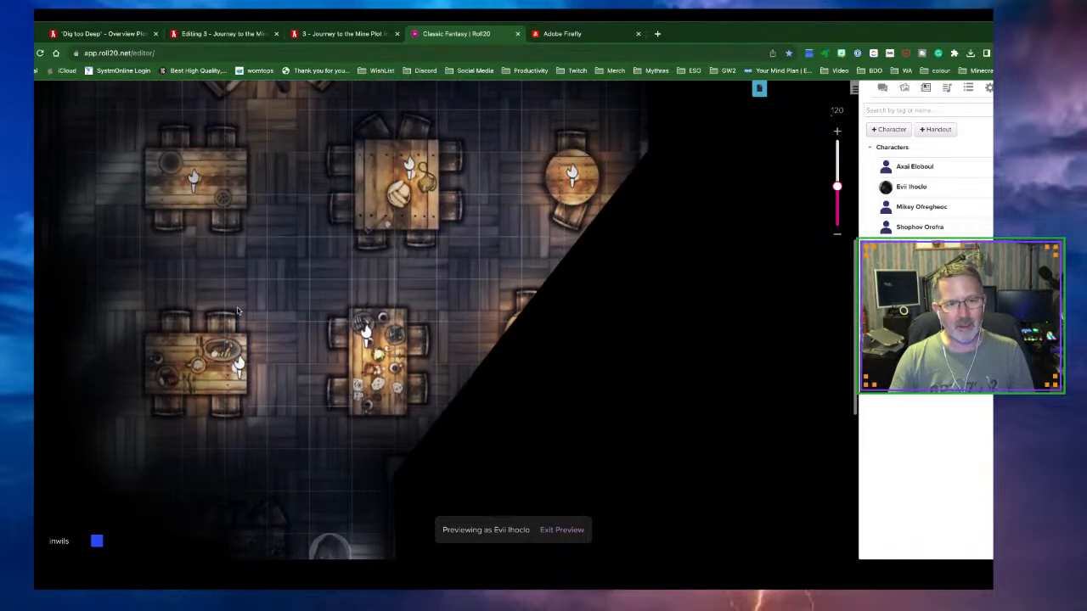
{"action": "left_click", "coordinate": [544, 530]}
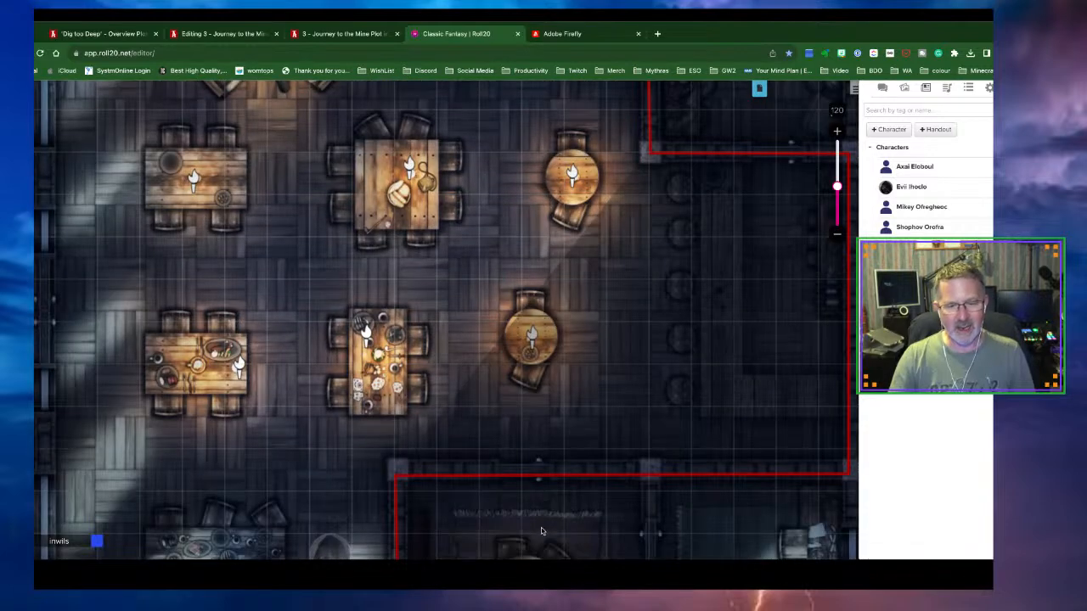
{"action": "scroll", "coordinate": [460, 397], "scroll_direction": "down", "scroll_amount": 3}
{"action": "scroll", "coordinate": [460, 400], "scroll_direction": "down", "scroll_amount": 4}
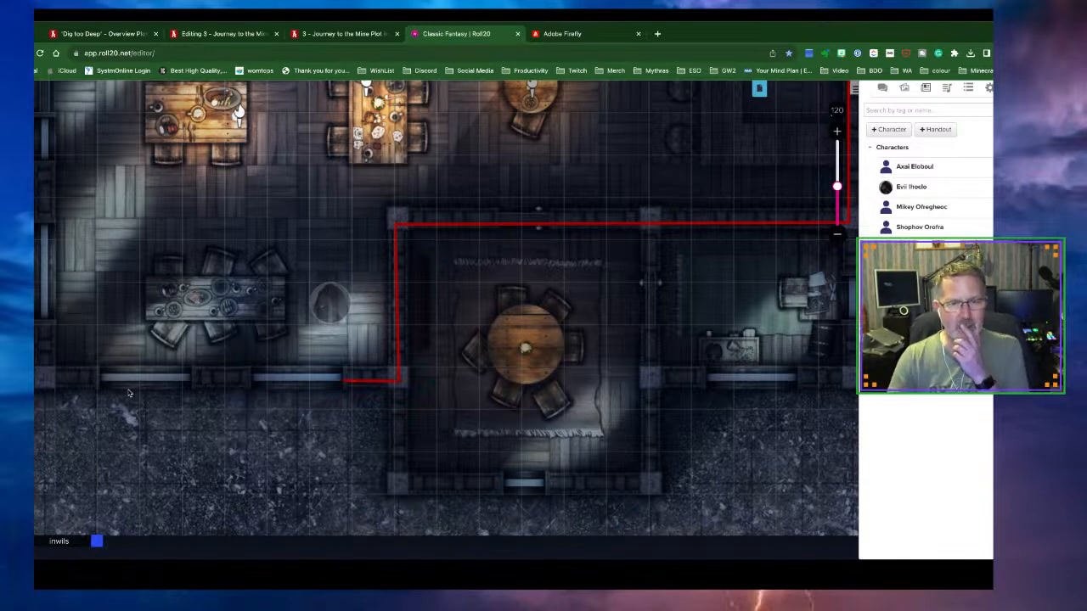
Back on the Token layer, preview the hooded token's vision and drag it toward the lower wall
{"action": "left_click", "coordinate": [18, 461]}
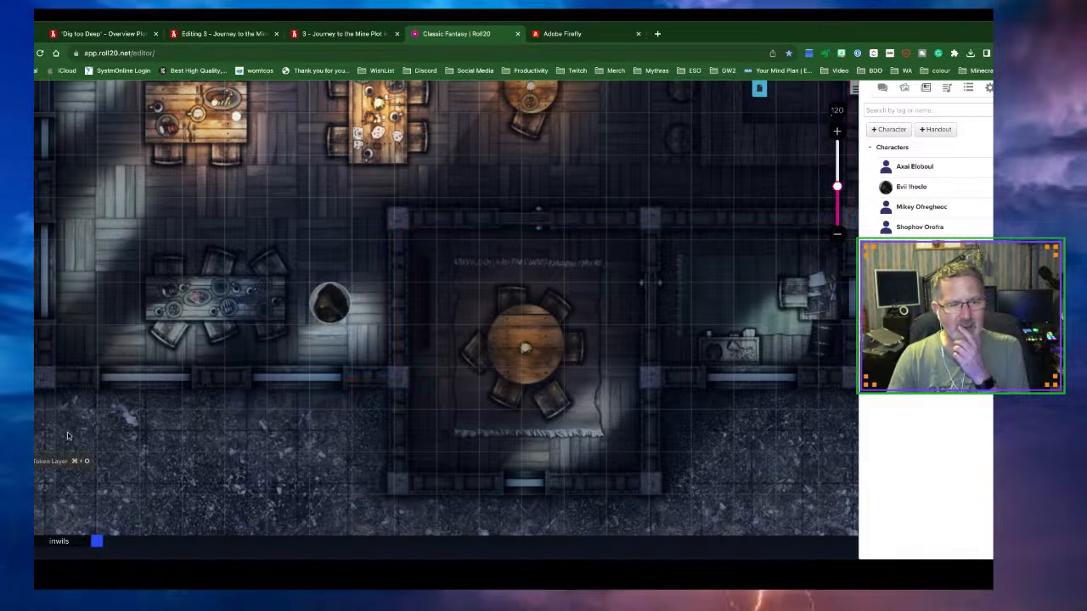
{"action": "left_click", "coordinate": [312, 310]}
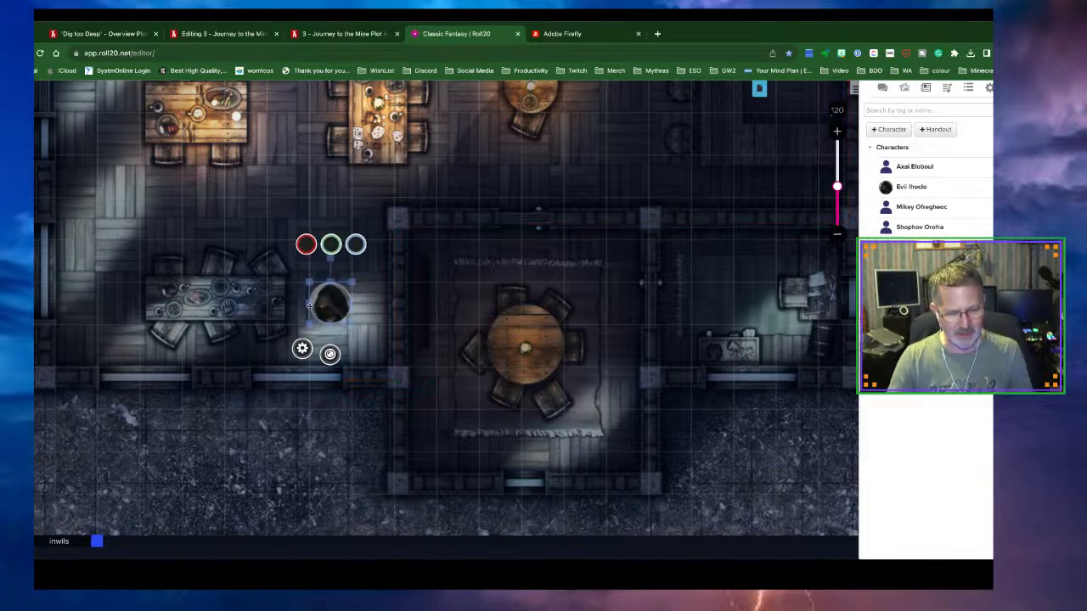
{"action": "key", "text": "ctrl+l"}
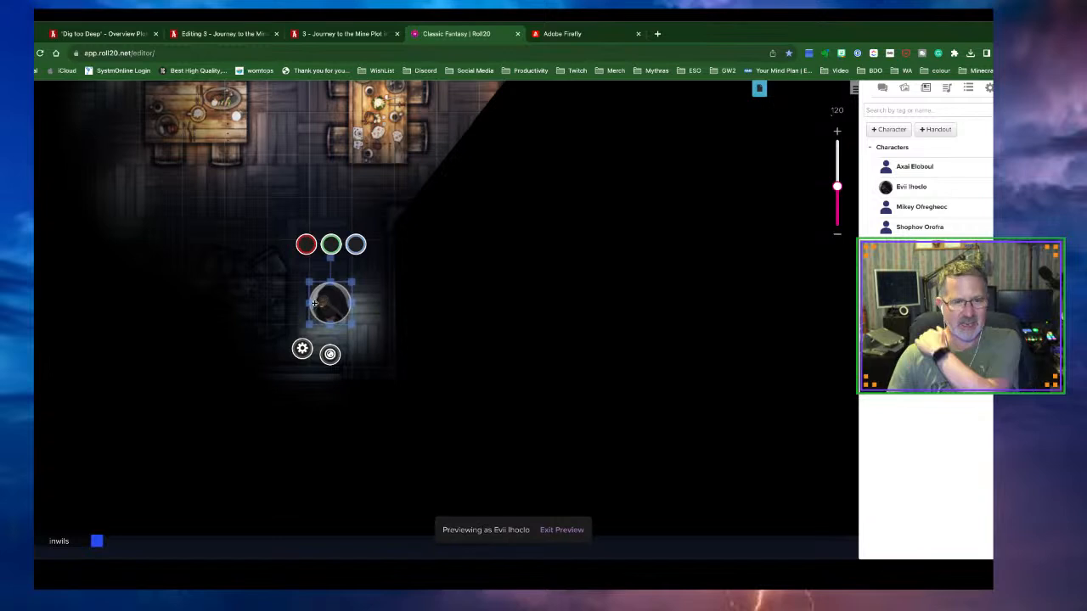
{"action": "left_click_drag", "start_coordinate": [321, 305], "coordinate": [307, 247]}
Drop the token beyond the lower wall, exit the preview and switch to the Lighting layer
{"action": "left_click", "coordinate": [296, 220]}
{"action": "left_click", "coordinate": [562, 530]}
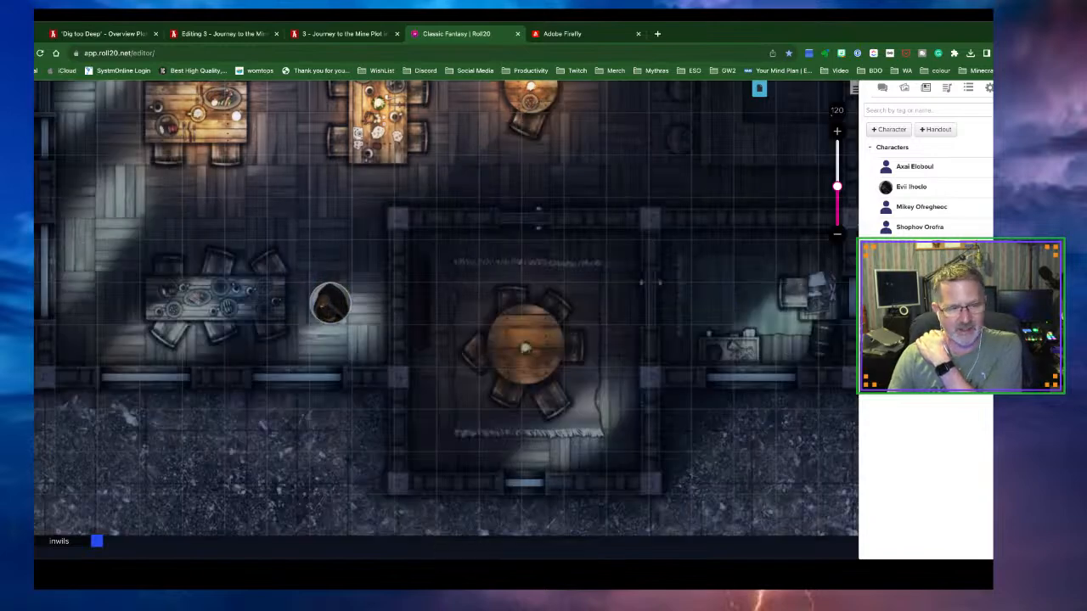
{"action": "left_click", "coordinate": [36, 313]}
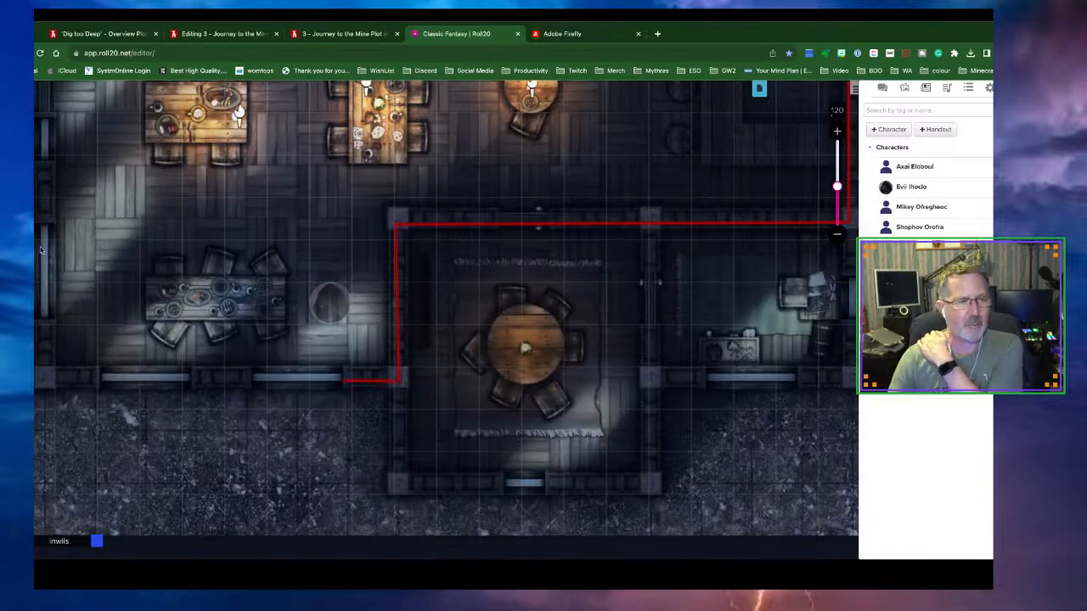
Draw a yellow Transparent polygon wall along the lower tavern wall up to the red wall
{"action": "left_click", "coordinate": [36, 161]}
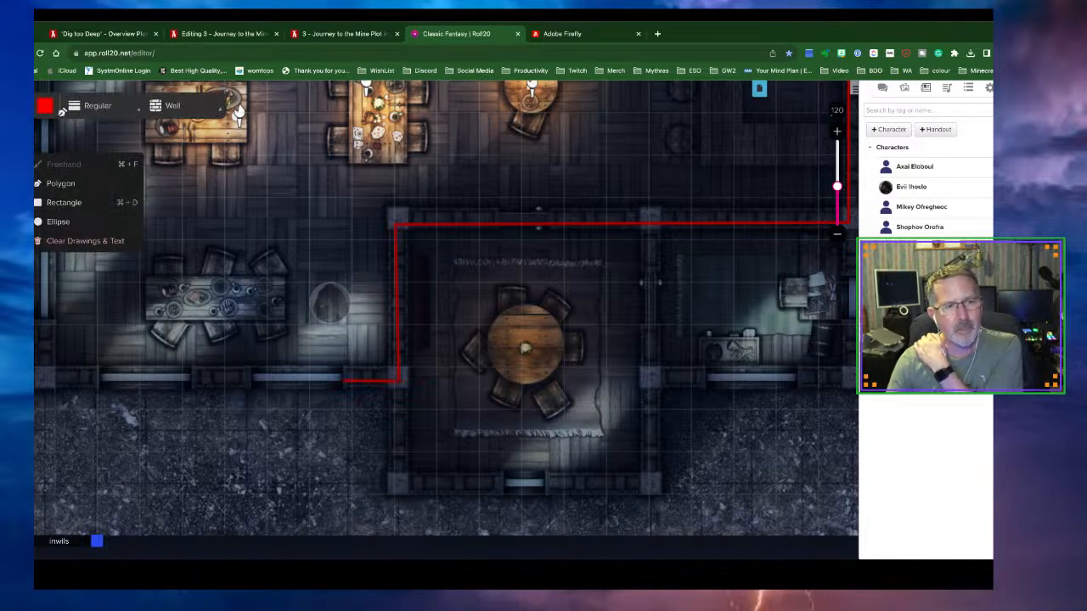
{"action": "left_click", "coordinate": [45, 107]}
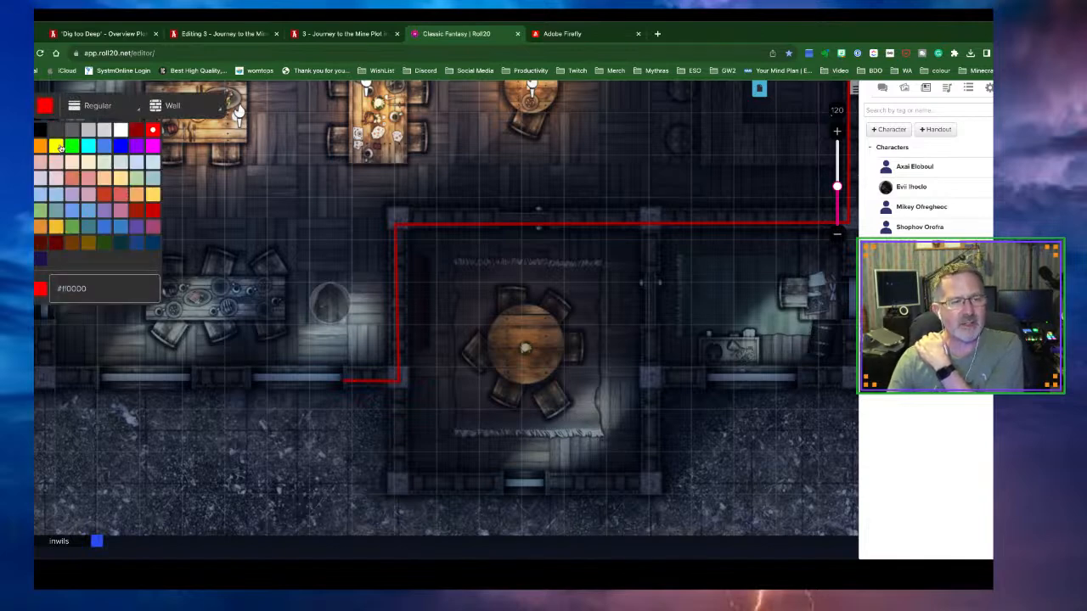
{"action": "left_click", "coordinate": [57, 147]}
{"action": "left_click", "coordinate": [172, 106]}
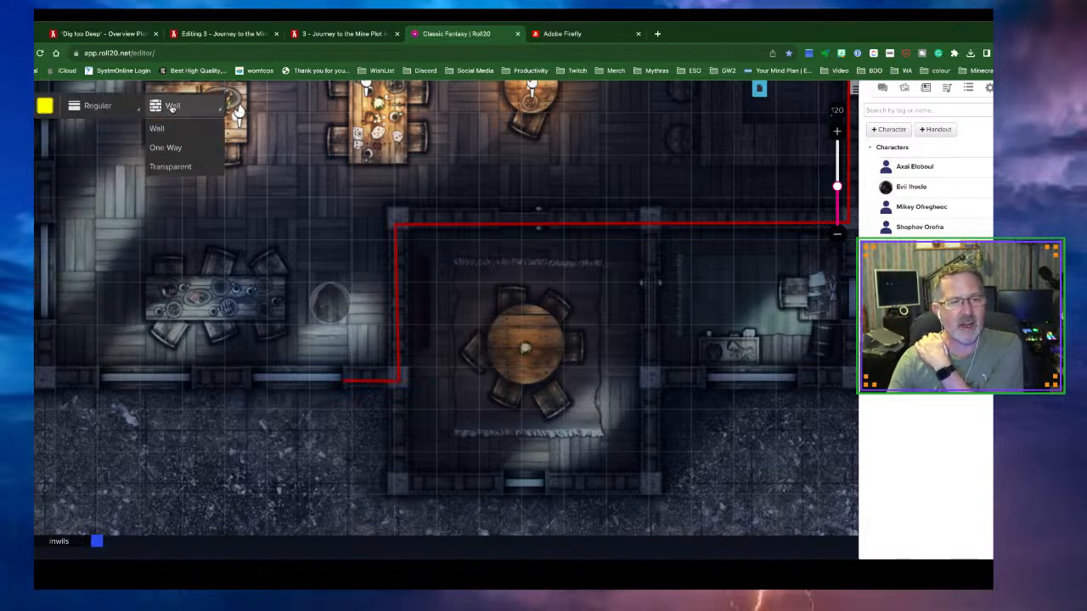
{"action": "left_click", "coordinate": [170, 166]}
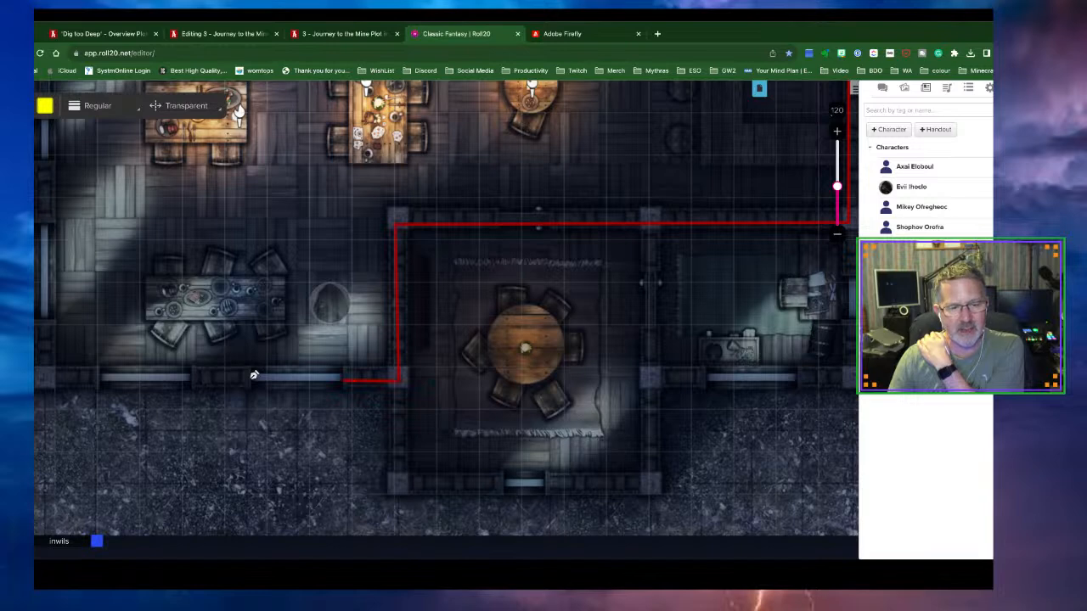
{"action": "left_click", "coordinate": [347, 378]}
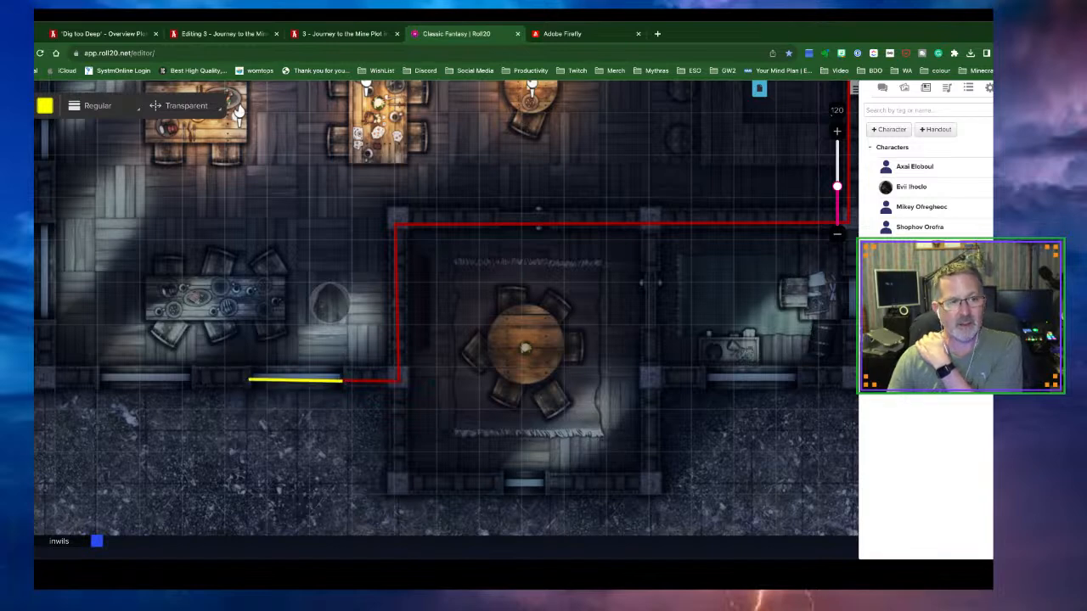
Stop drawing, return to the Token layer and select the hooded token
{"action": "left_click", "coordinate": [31, 123]}
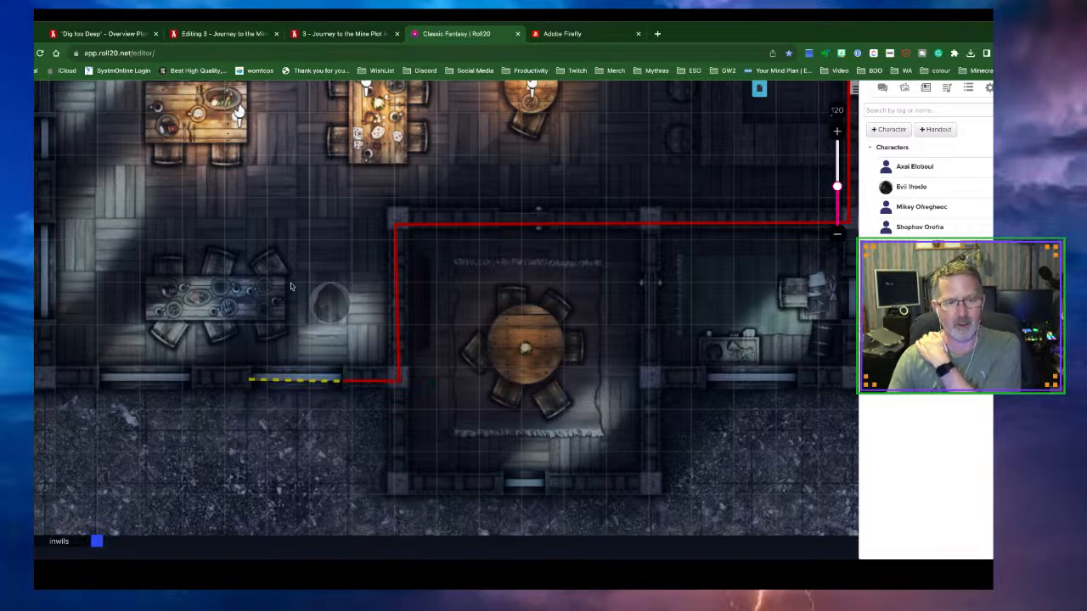
{"action": "left_click", "coordinate": [31, 463]}
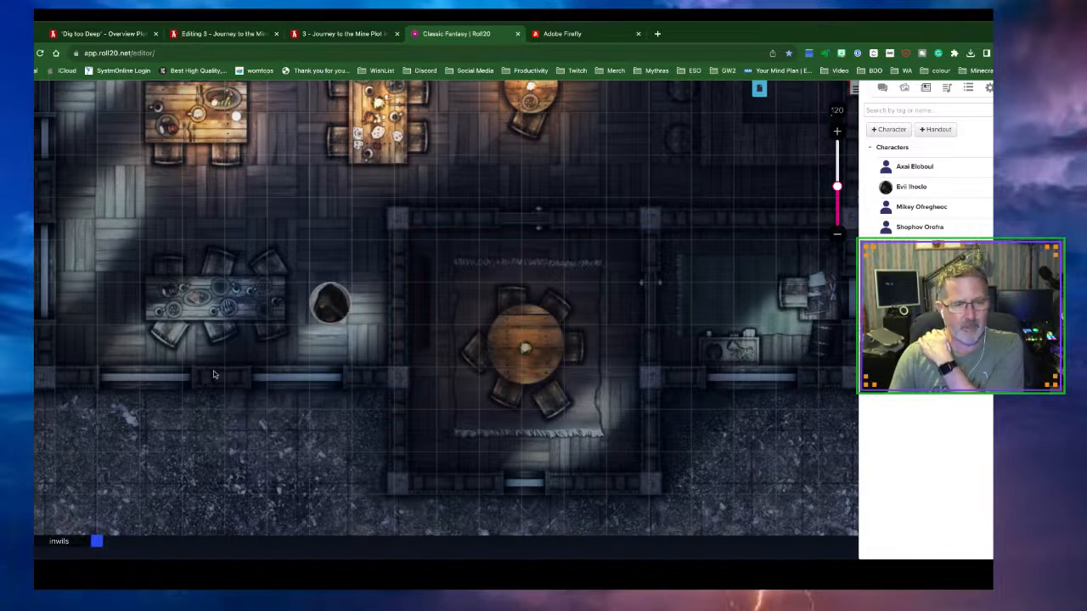
{"action": "left_click", "coordinate": [321, 313]}
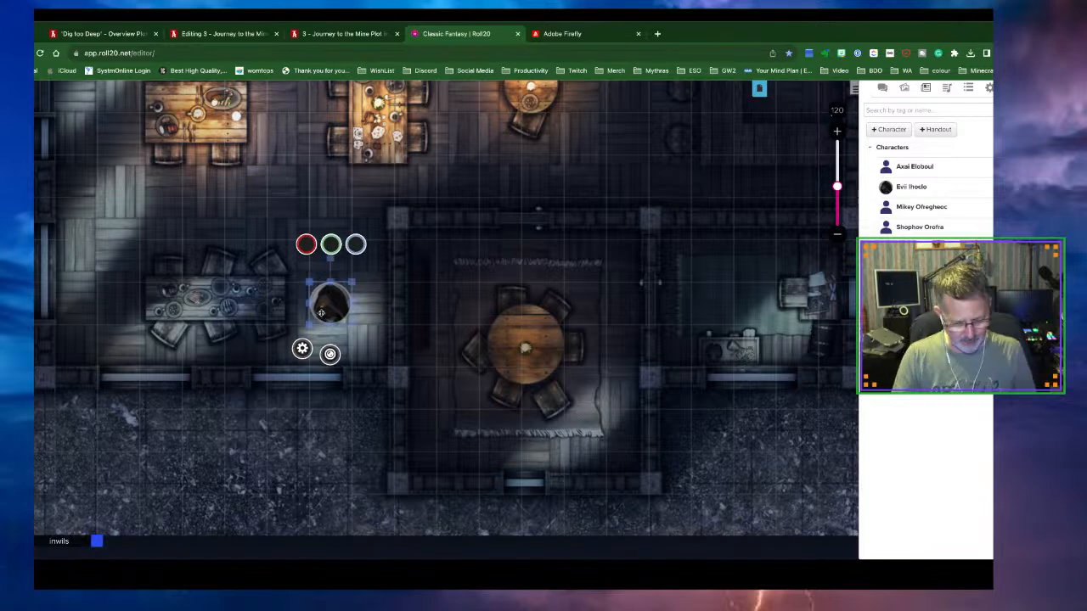
Preview the token's vision and move it down-left, then up beside the top-left table
{"action": "key", "text": "ctrl+l"}
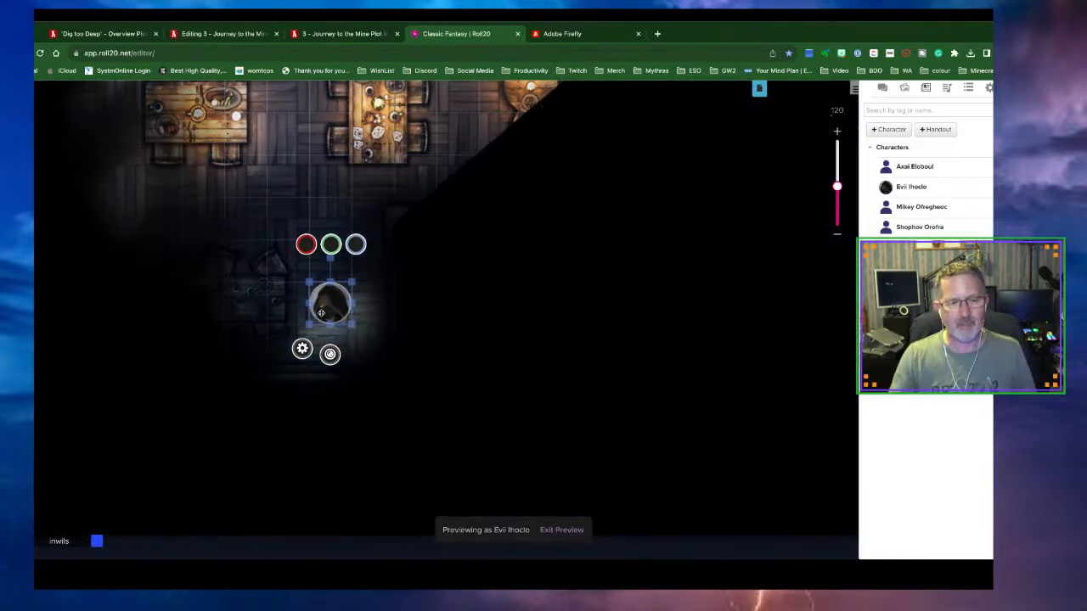
{"action": "left_click_drag", "start_coordinate": [325, 301], "coordinate": [283, 218]}
{"action": "scroll", "coordinate": [387, 242], "scroll_direction": "up", "scroll_amount": 5}
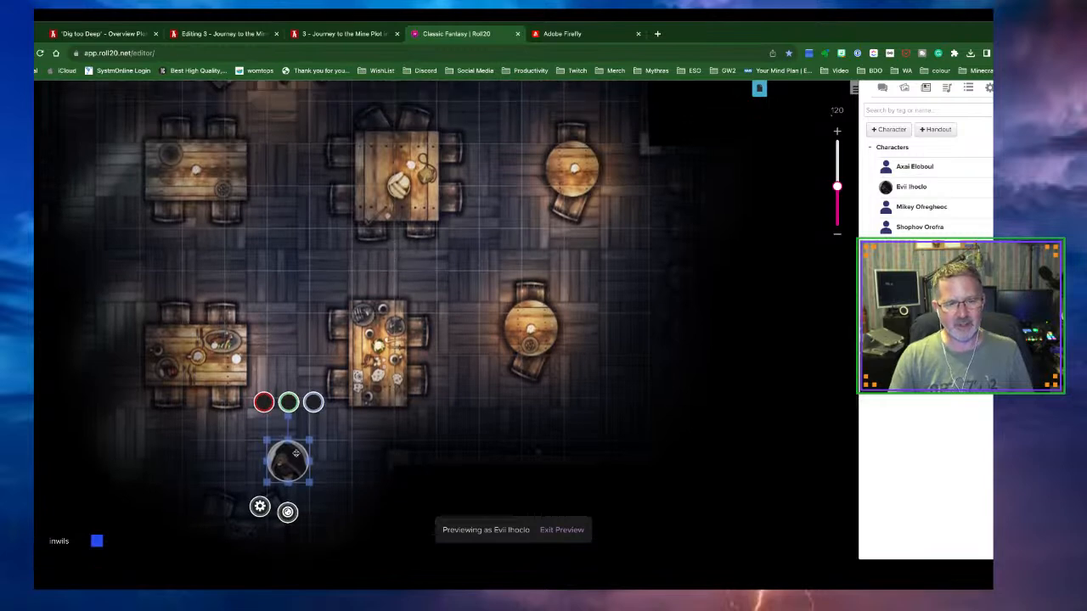
{"action": "left_click_drag", "start_coordinate": [295, 453], "coordinate": [296, 156]}
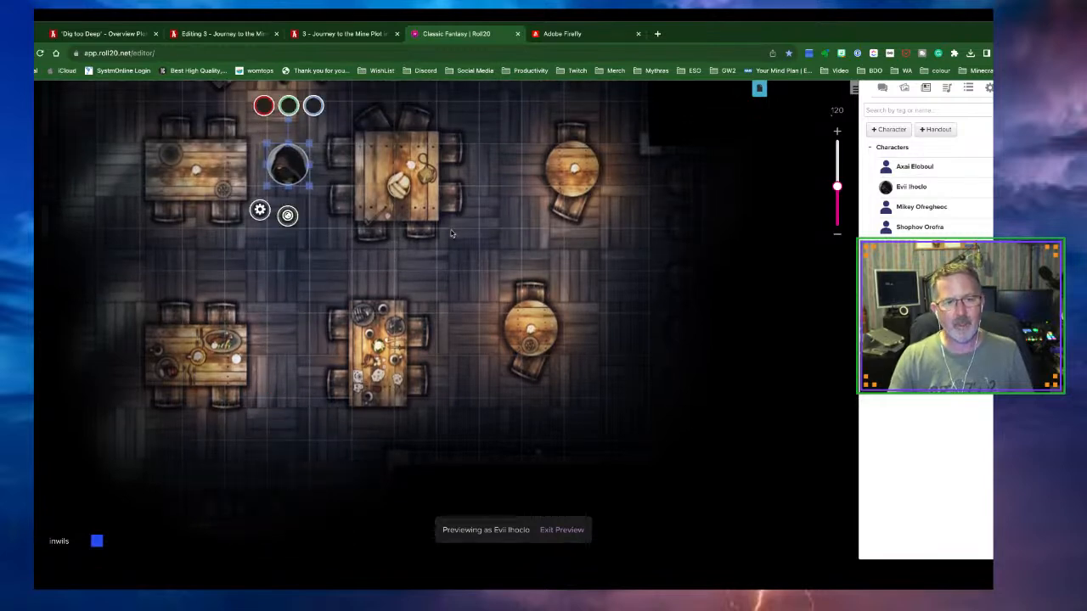
{"action": "scroll", "coordinate": [451, 231], "scroll_direction": "up", "scroll_amount": 5}
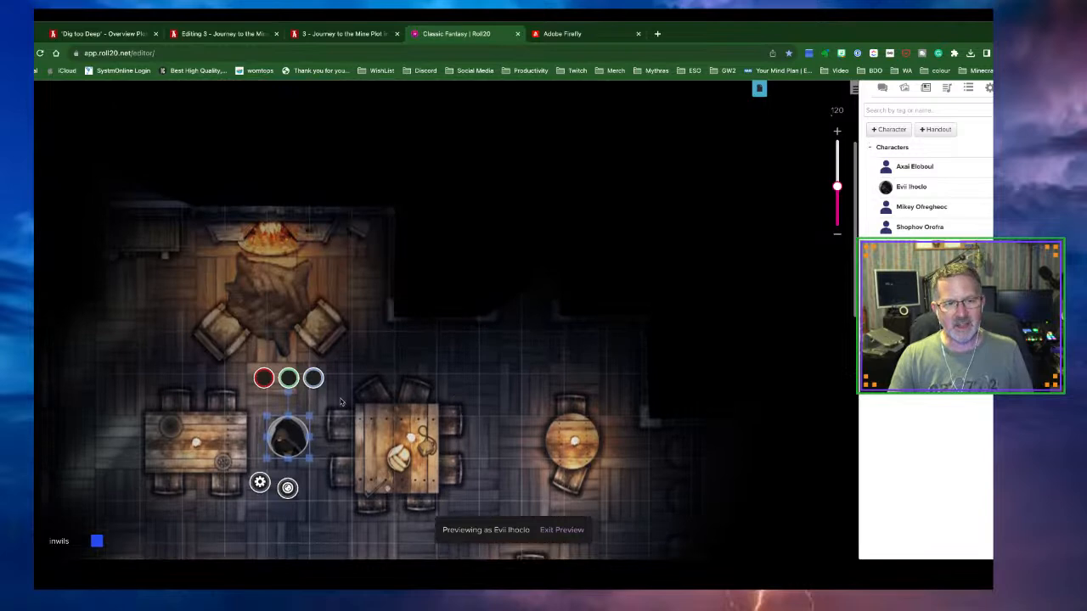
Move the token against the walls, zoom out to 104 and pan the map
{"action": "left_click", "coordinate": [335, 364]}
{"action": "left_click_drag", "start_coordinate": [353, 313], "coordinate": [444, 269]}
{"action": "left_click_drag", "start_coordinate": [377, 269], "coordinate": [334, 375]}
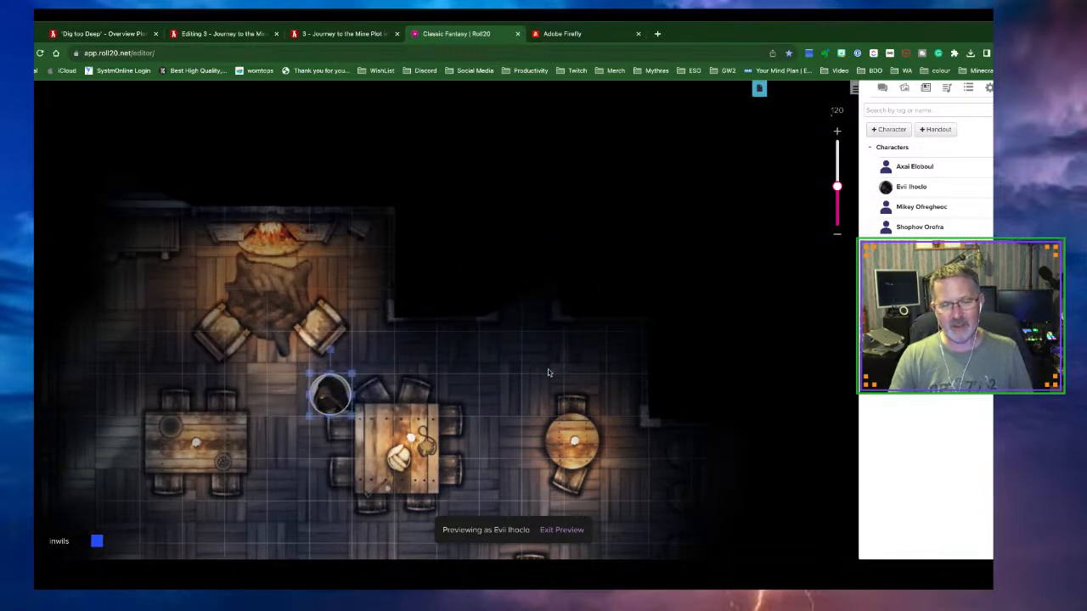
{"action": "left_click", "coordinate": [838, 194]}
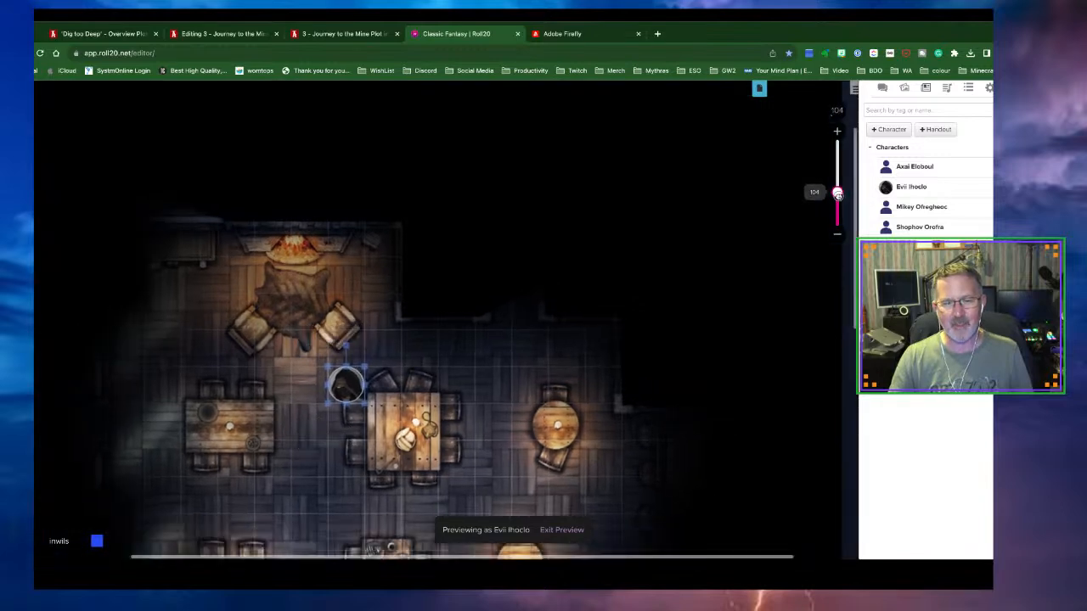
{"action": "scroll", "coordinate": [612, 388], "scroll_direction": "down", "scroll_amount": 2}
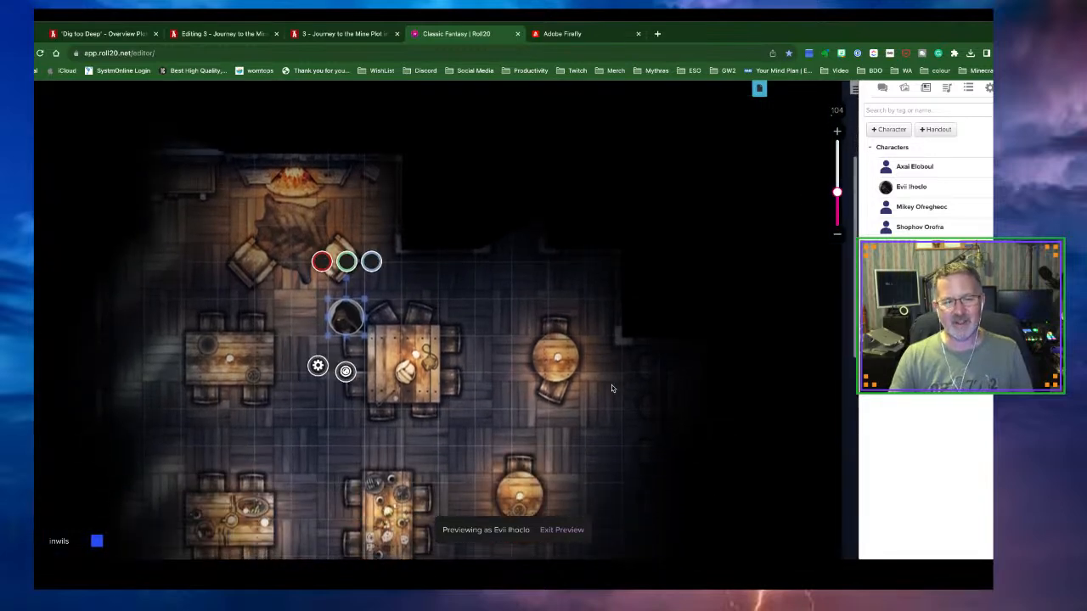
{"action": "scroll", "coordinate": [612, 388], "scroll_direction": "down", "scroll_amount": 1}
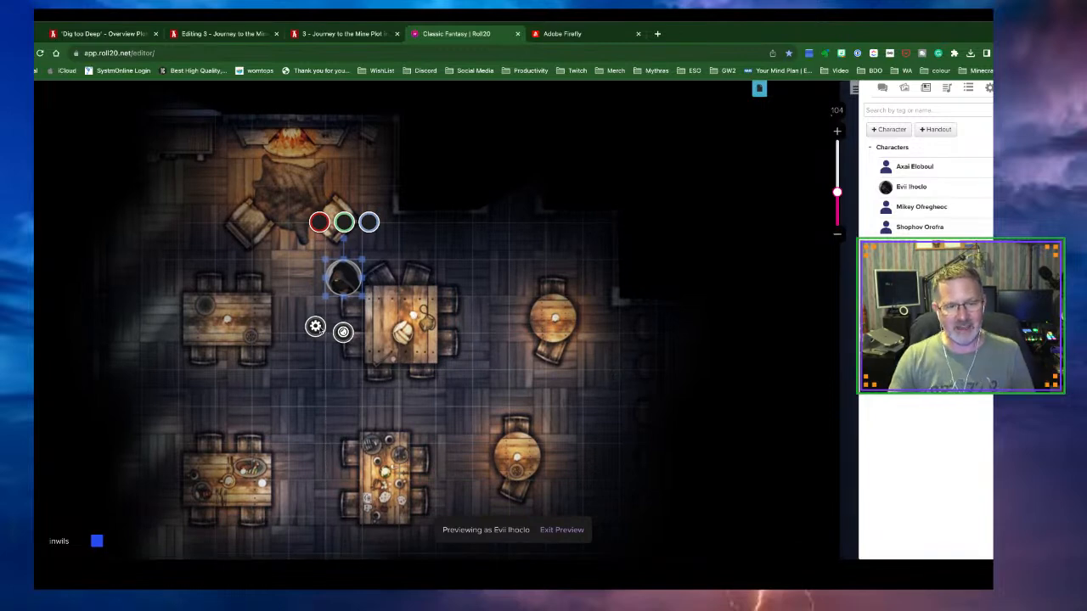
Toggle the token's vision off and on in Token Settings and save the settings
{"action": "left_click", "coordinate": [315, 328]}
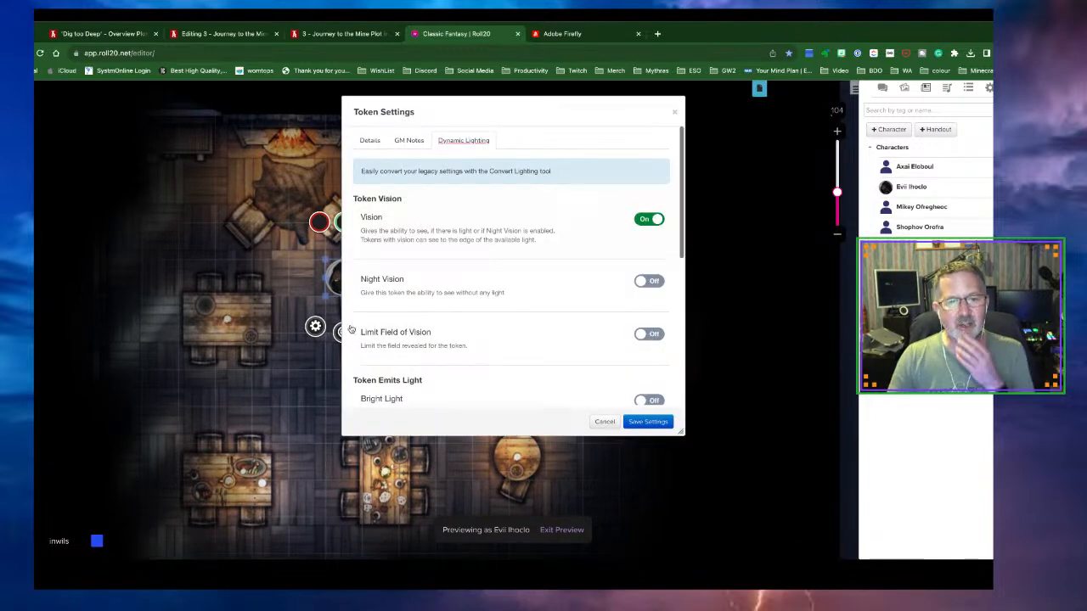
{"action": "left_click", "coordinate": [645, 223]}
{"action": "left_click", "coordinate": [646, 222]}
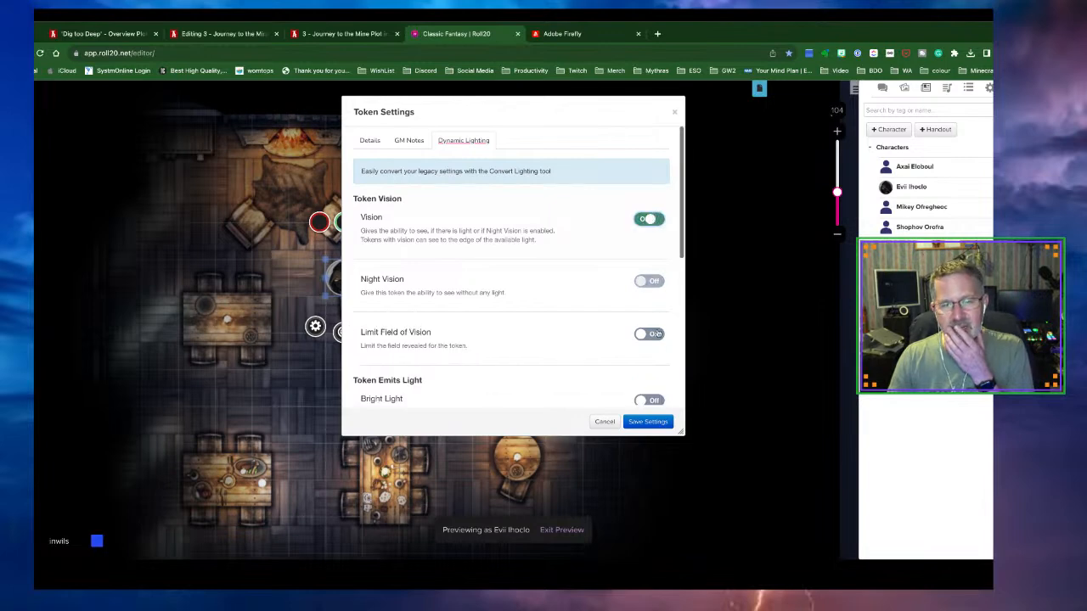
{"action": "scroll", "coordinate": [651, 365], "scroll_direction": "down", "scroll_amount": 2}
{"action": "left_click", "coordinate": [648, 376]}
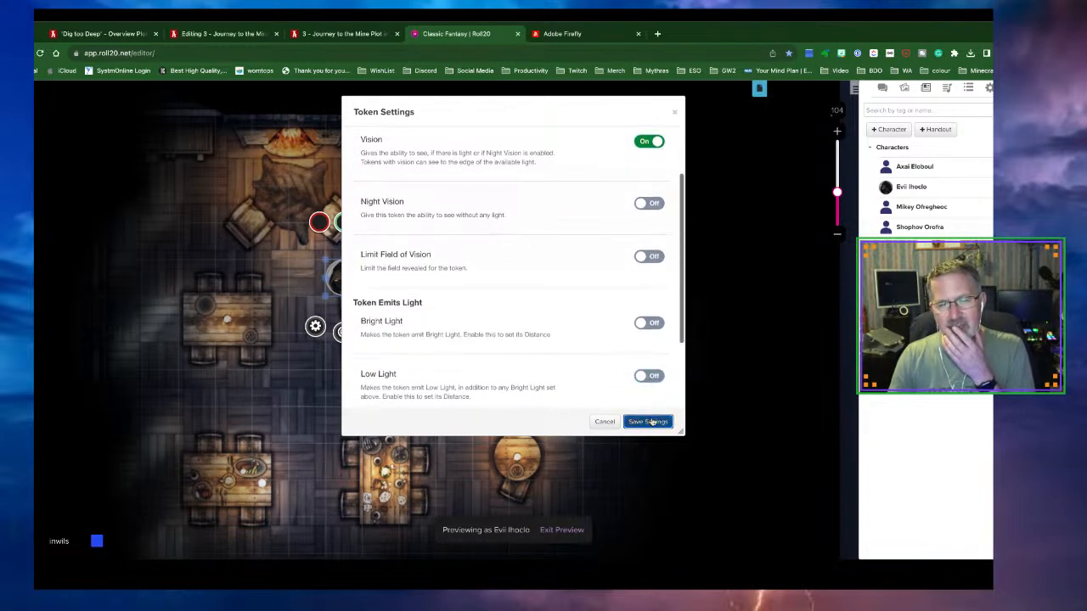
{"action": "left_click", "coordinate": [650, 421]}
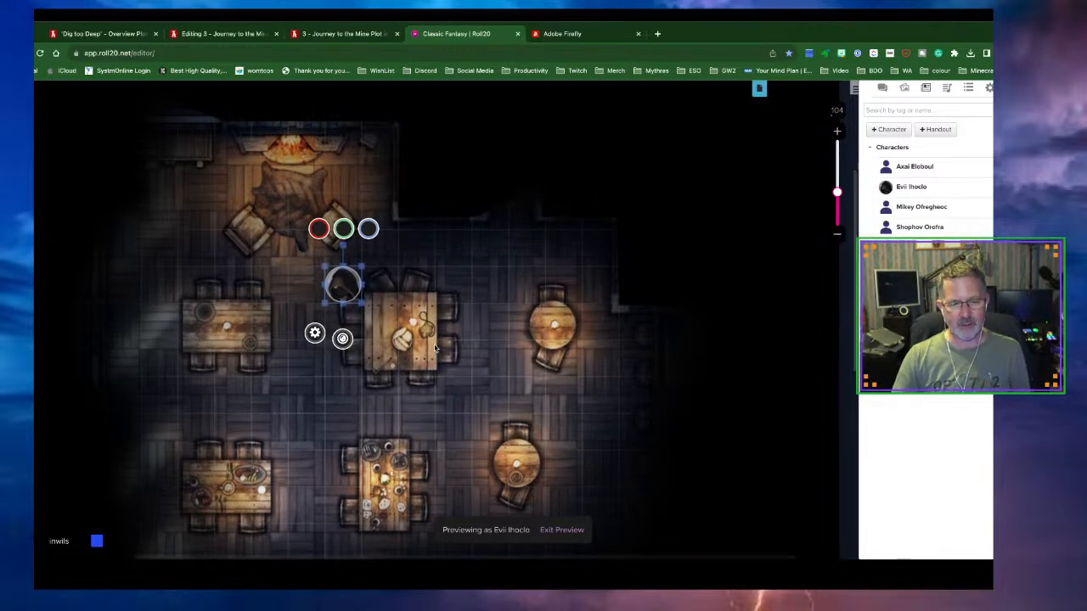
Re-enter the token's vision preview, deselect it, switch to the Lighting layer and exit preview
{"action": "left_click", "coordinate": [555, 530]}
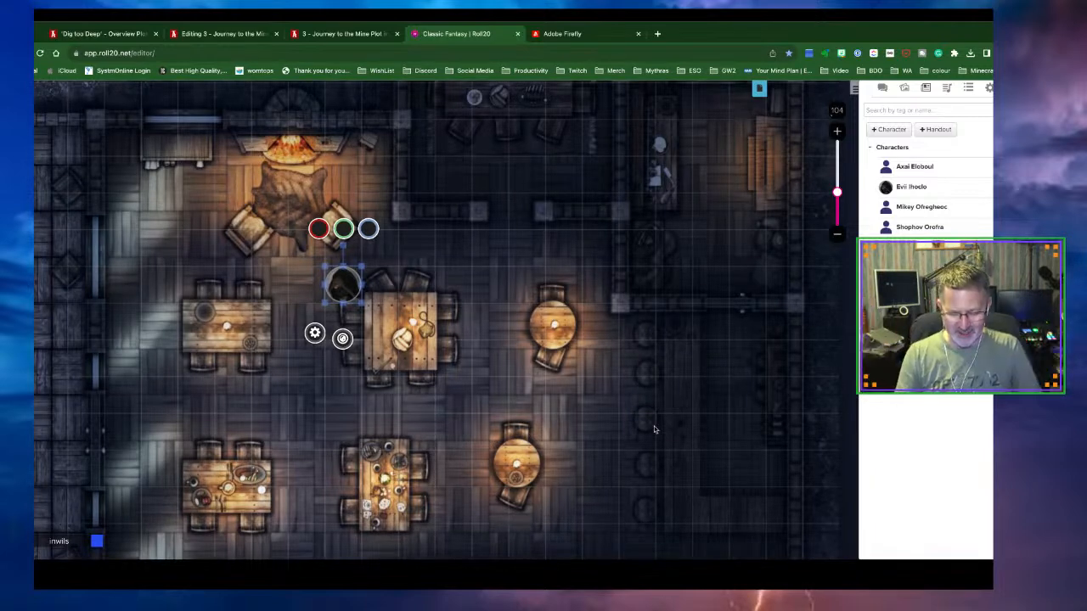
{"action": "key", "text": "ctrl+l"}
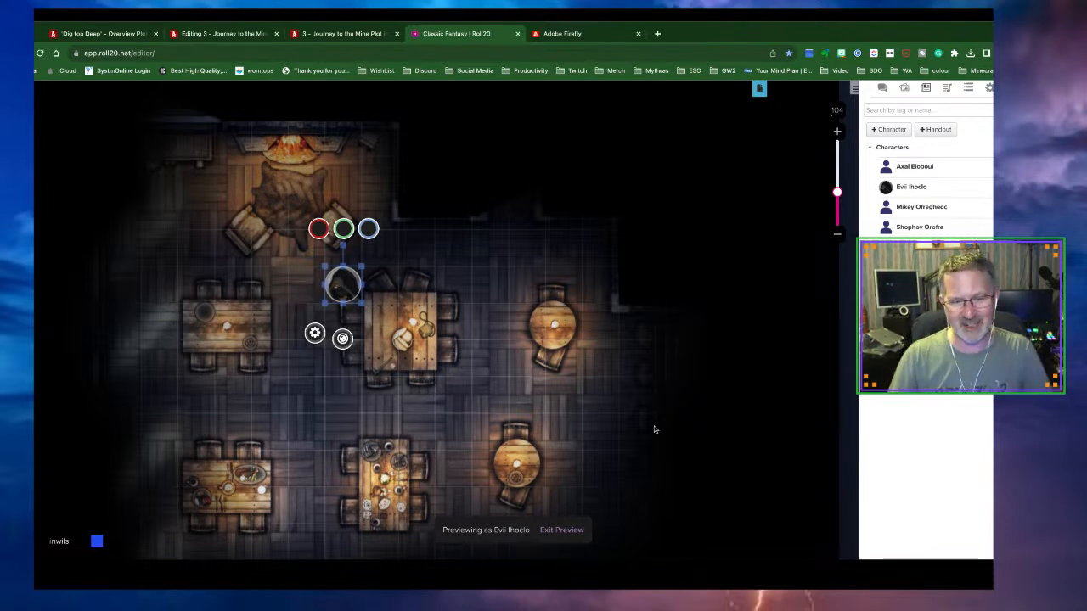
{"action": "left_click", "coordinate": [431, 378]}
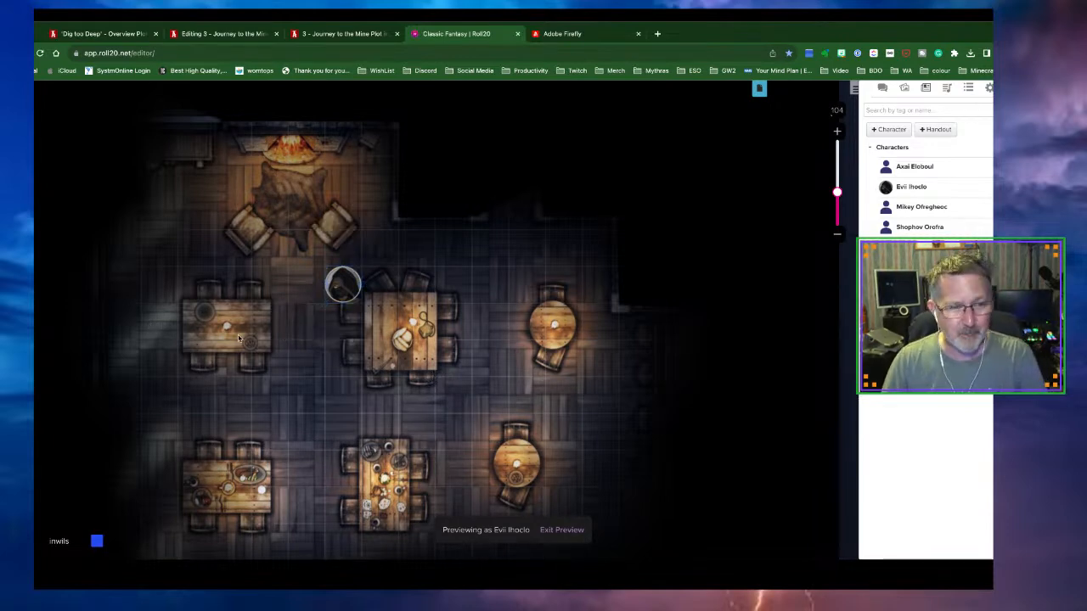
{"action": "left_click", "coordinate": [24, 512]}
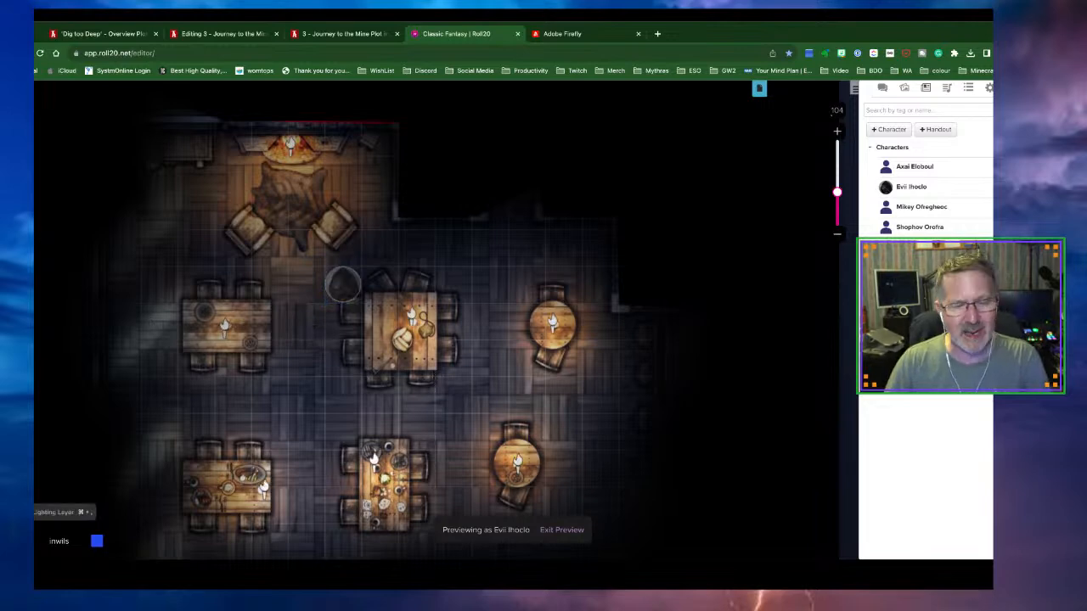
{"action": "left_click", "coordinate": [563, 530]}
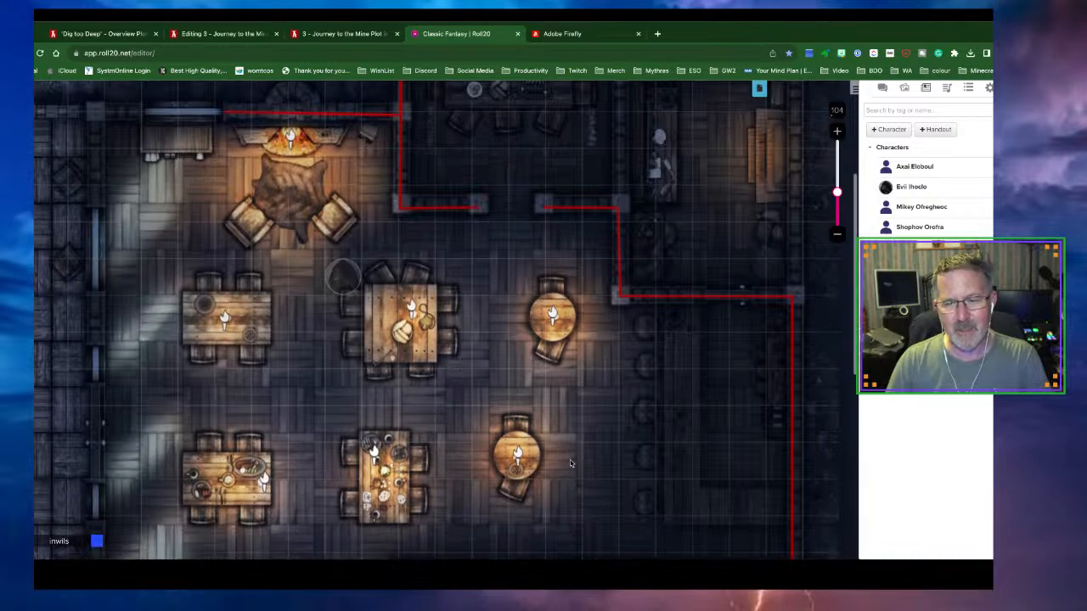
Pick the Draw tool with red colour and the Wall barrier type
{"action": "scroll", "coordinate": [569, 463], "scroll_direction": "down", "scroll_amount": 5}
{"action": "scroll", "coordinate": [569, 463], "scroll_direction": "down", "scroll_amount": 2}
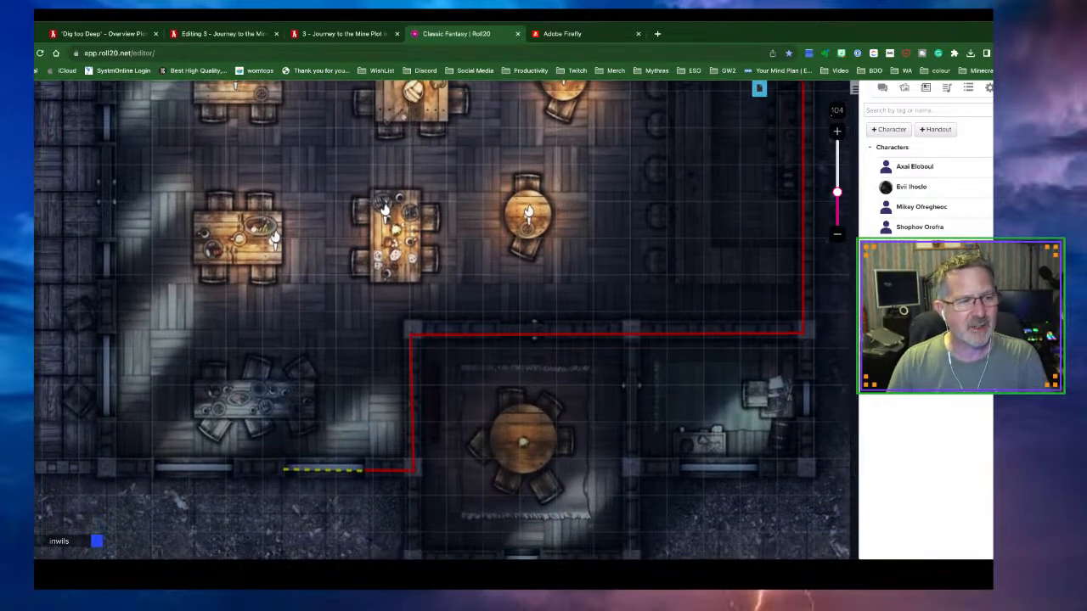
{"action": "left_click", "coordinate": [36, 119]}
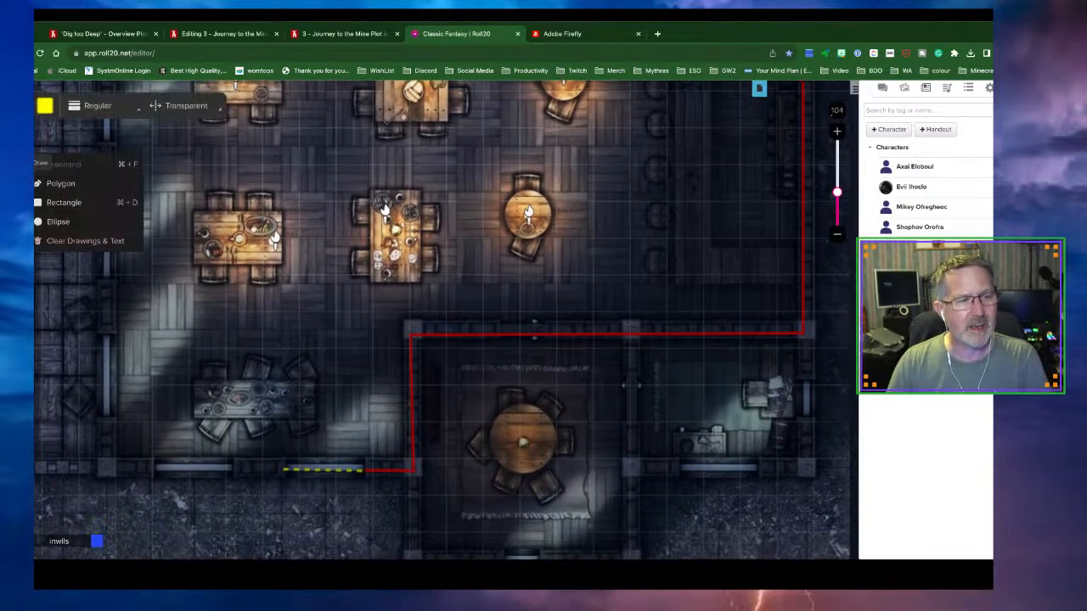
{"action": "left_click", "coordinate": [45, 107]}
{"action": "left_click", "coordinate": [153, 132]}
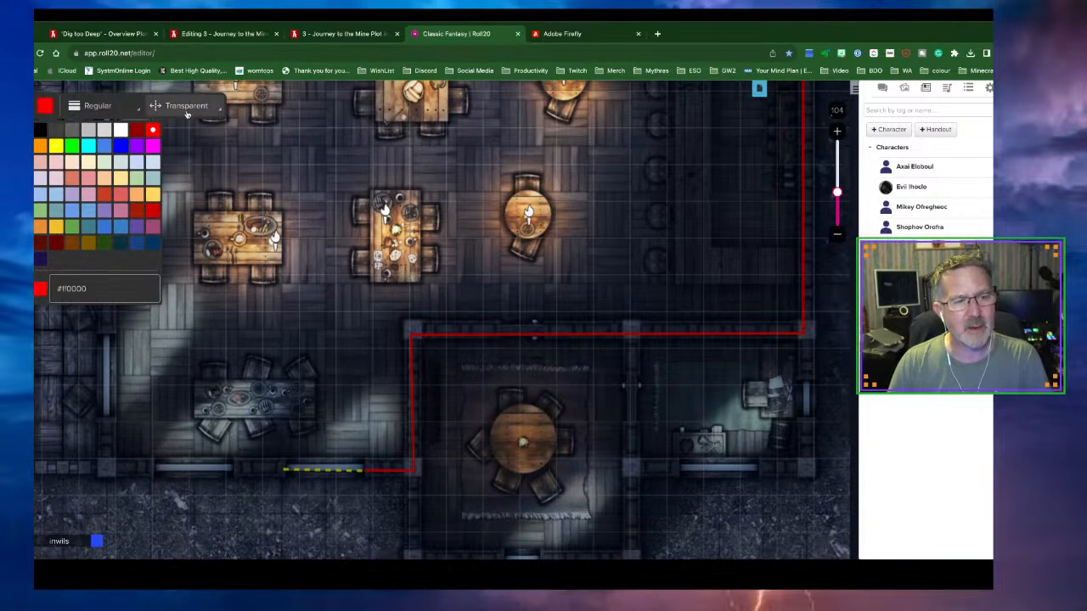
{"action": "left_click", "coordinate": [185, 107]}
{"action": "left_click", "coordinate": [161, 129]}
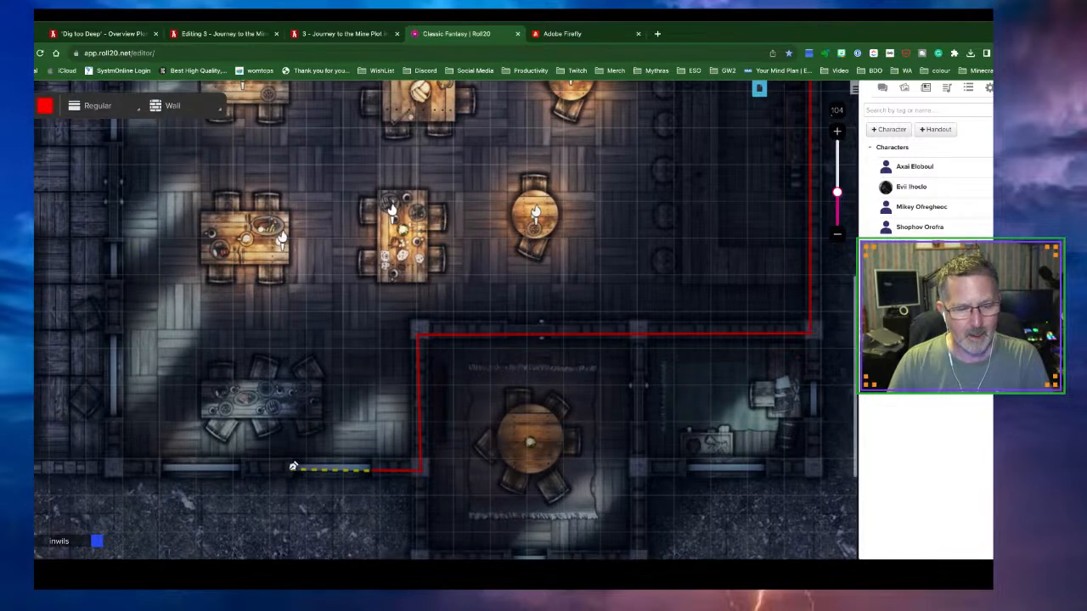
Draw a short red wall along the bottom wall from the dashed door's left end
{"action": "scroll", "coordinate": [247, 467], "scroll_direction": "down", "scroll_amount": 1}
{"action": "left_click", "coordinate": [244, 470]}
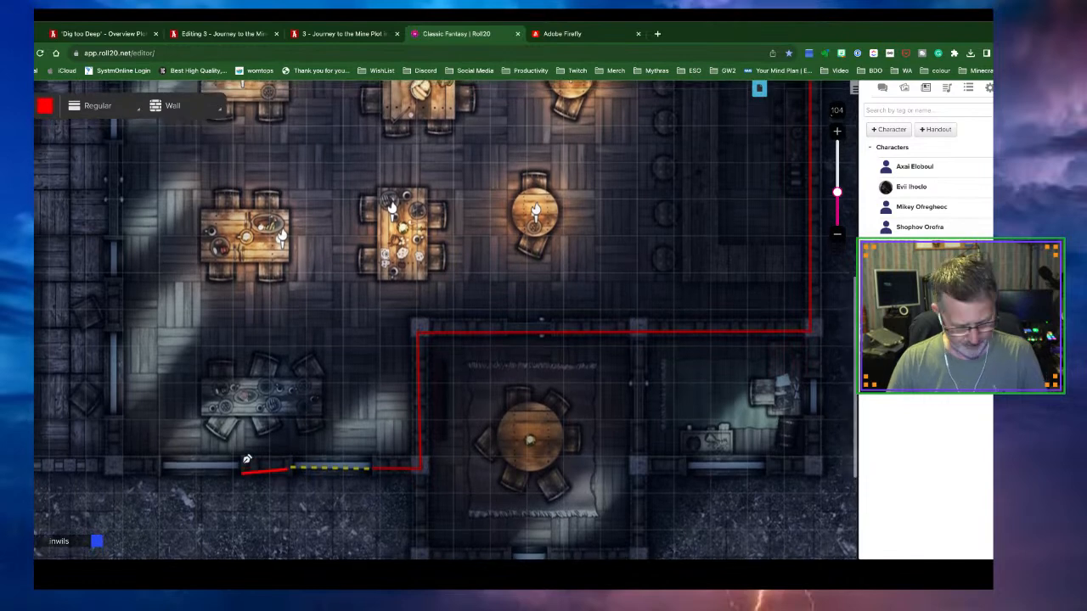
{"action": "scroll", "coordinate": [250, 457], "scroll_direction": "up", "scroll_amount": 1}
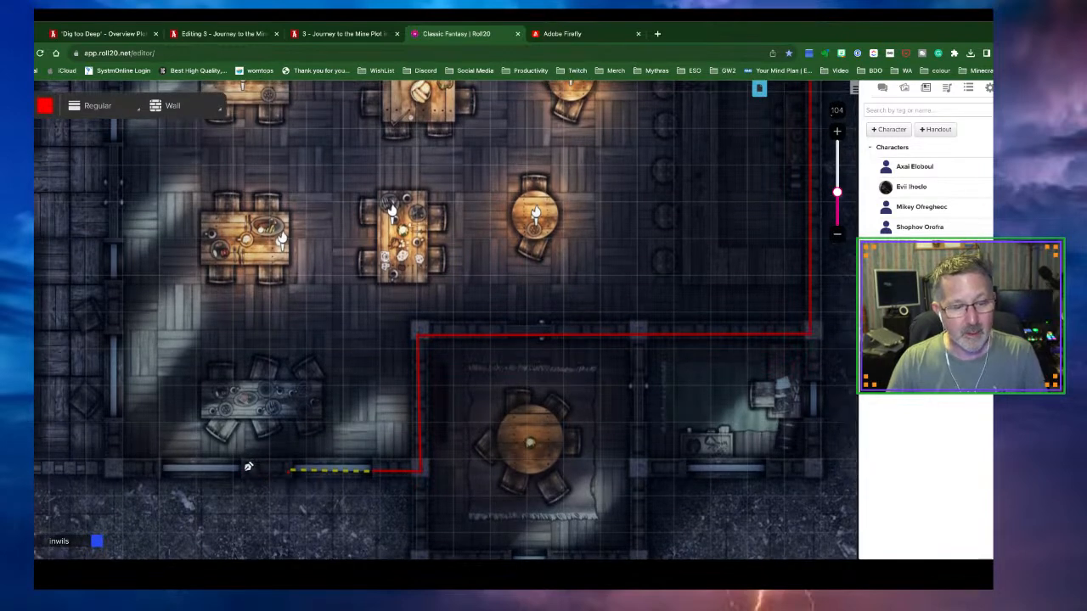
{"action": "scroll", "coordinate": [246, 468], "scroll_direction": "down", "scroll_amount": 1}
{"action": "left_click", "coordinate": [245, 468]}
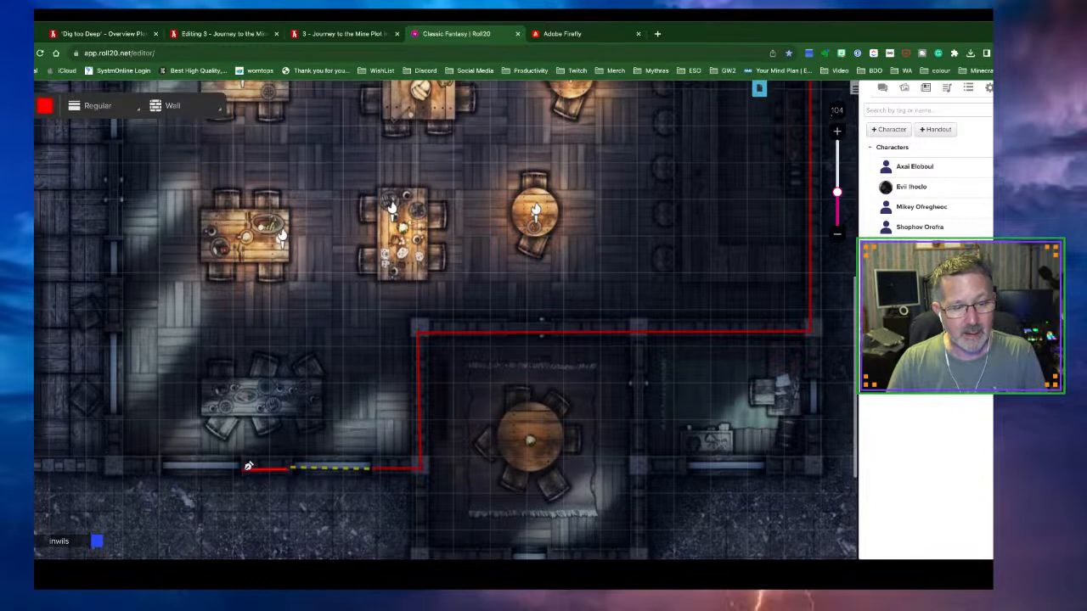
{"action": "left_click", "coordinate": [24, 122]}
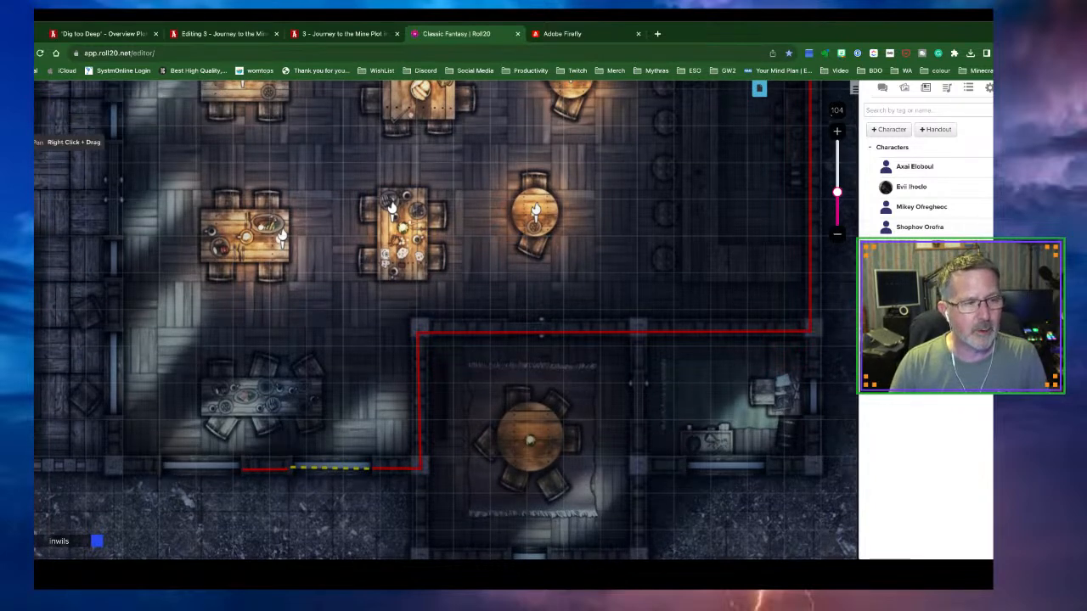
{"action": "left_click", "coordinate": [23, 162]}
Draw a yellow Transparent line across the lower-left window on the bottom wall
{"action": "left_click", "coordinate": [45, 108]}
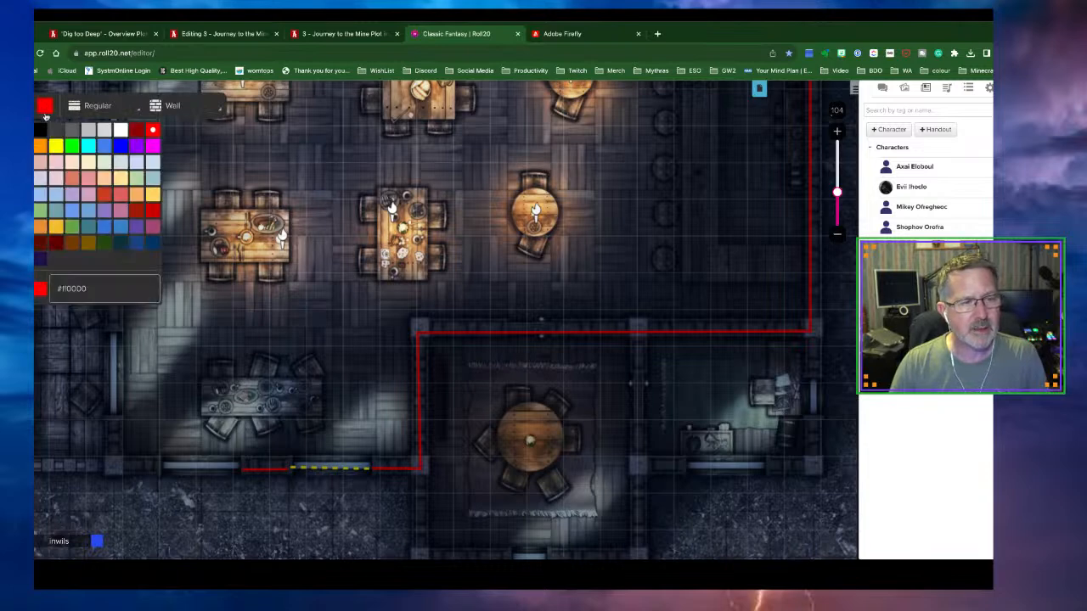
{"action": "left_click", "coordinate": [55, 147]}
{"action": "left_click", "coordinate": [169, 105]}
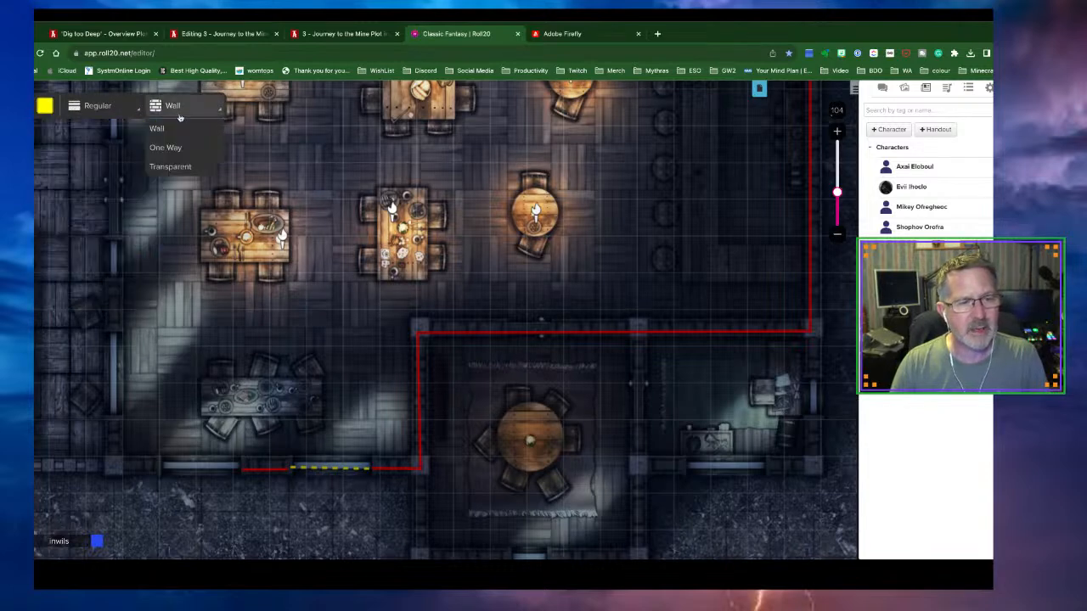
{"action": "left_click", "coordinate": [174, 166]}
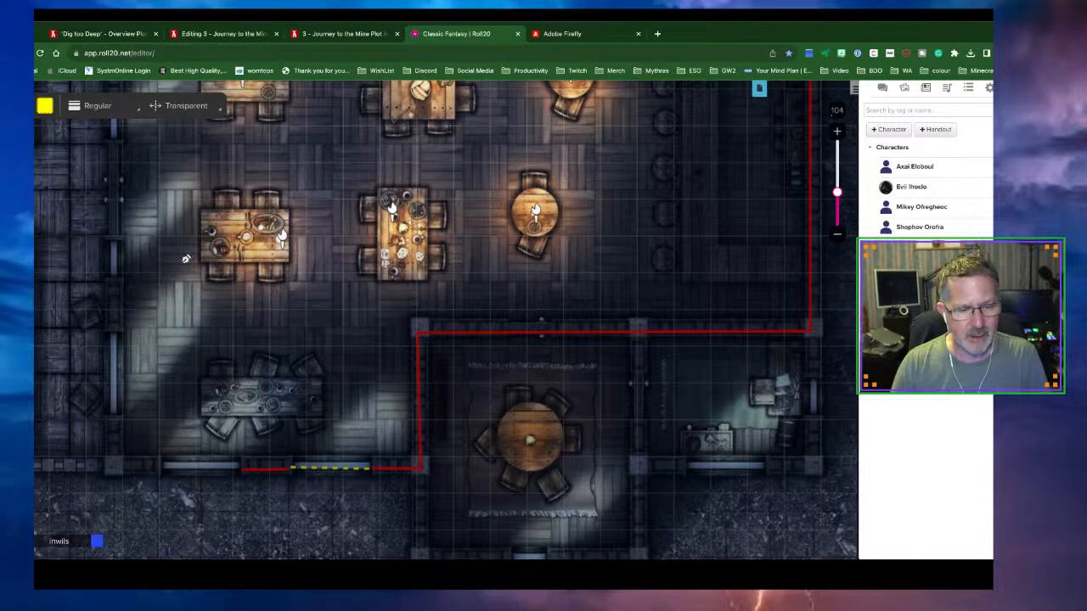
{"action": "left_click", "coordinate": [163, 471]}
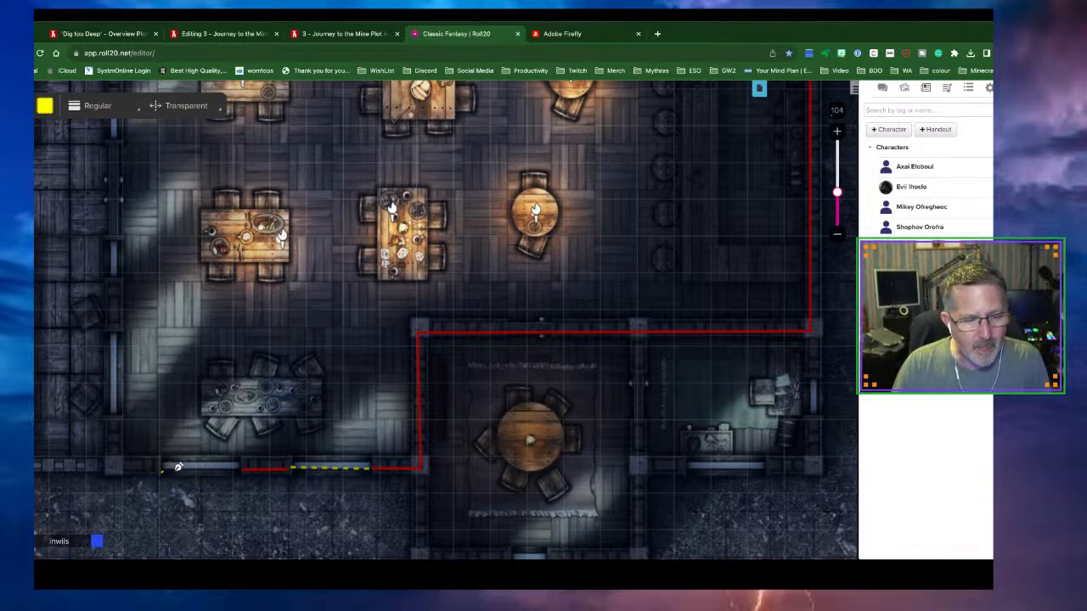
{"action": "left_click", "coordinate": [245, 470]}
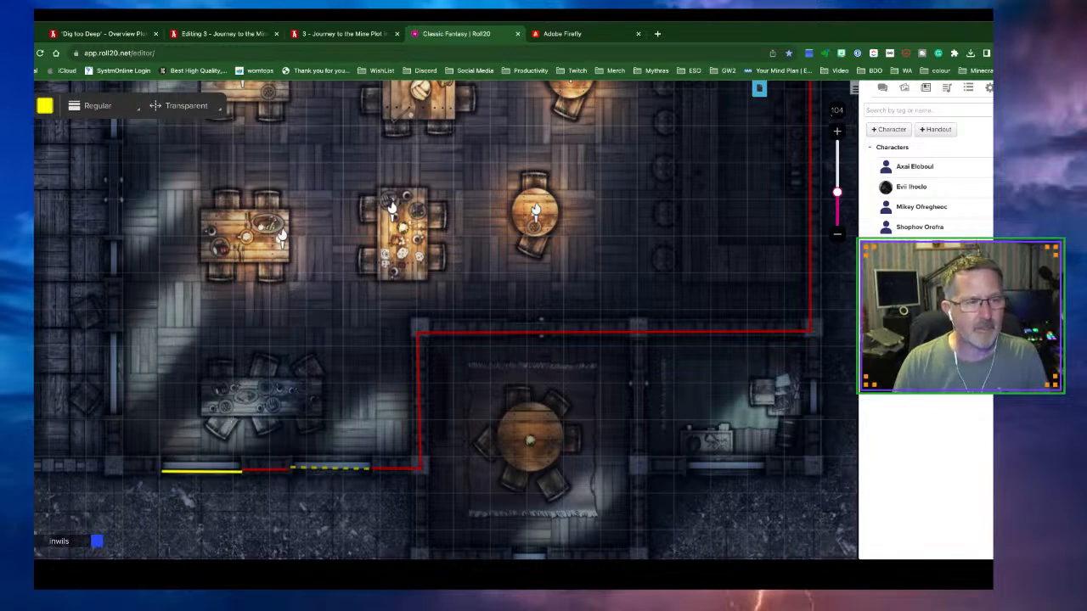
{"action": "left_click", "coordinate": [17, 123]}
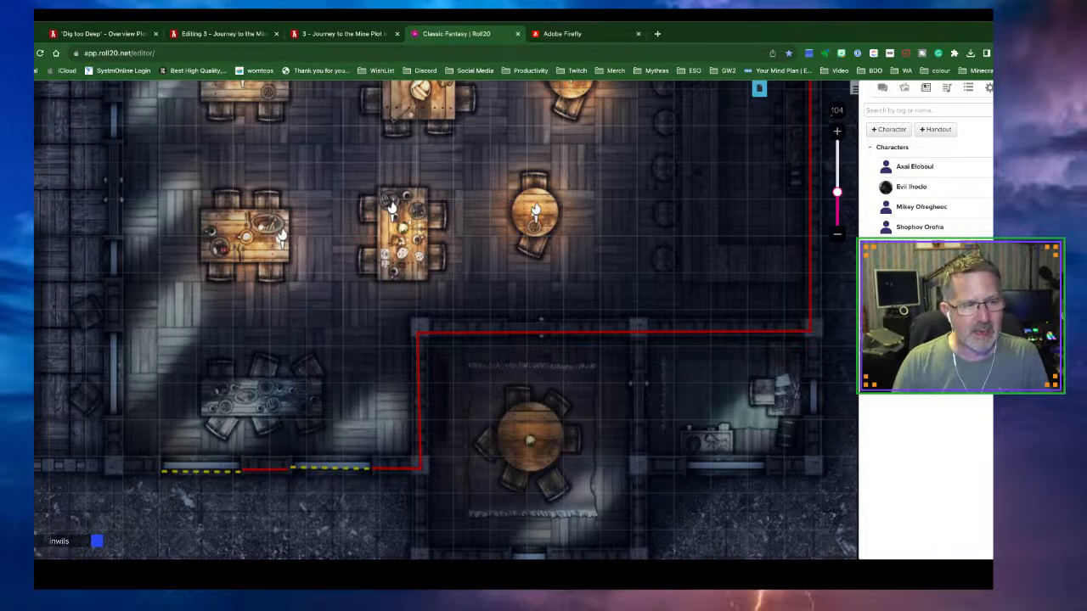
{"action": "left_click", "coordinate": [17, 163]}
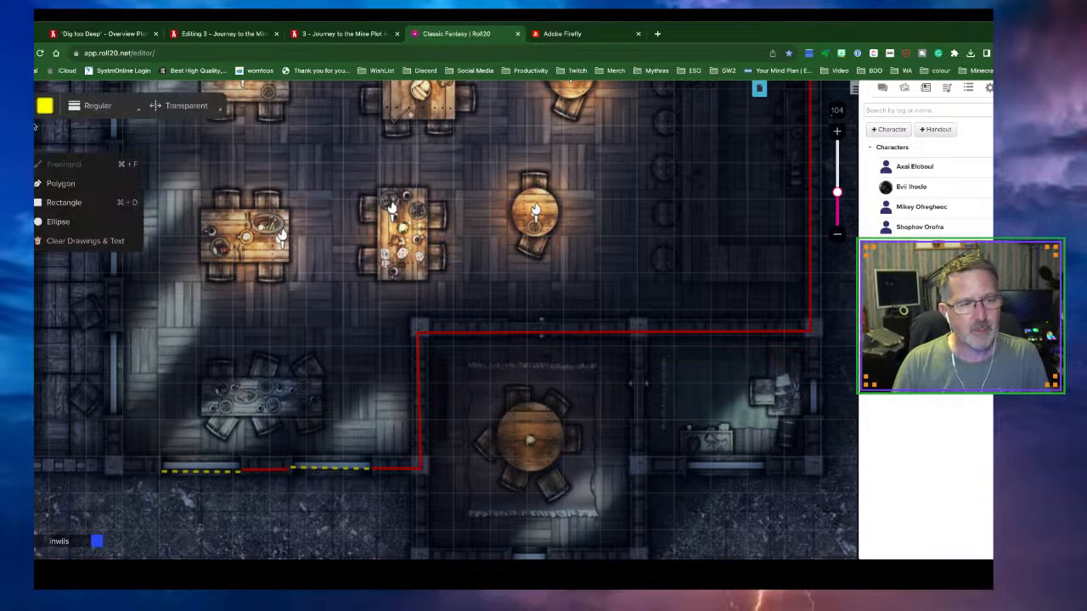
Draw two yellow transparent window lines on the left wall, one lower and one higher
{"action": "left_click_drag", "start_coordinate": [114, 332], "coordinate": [117, 415]}
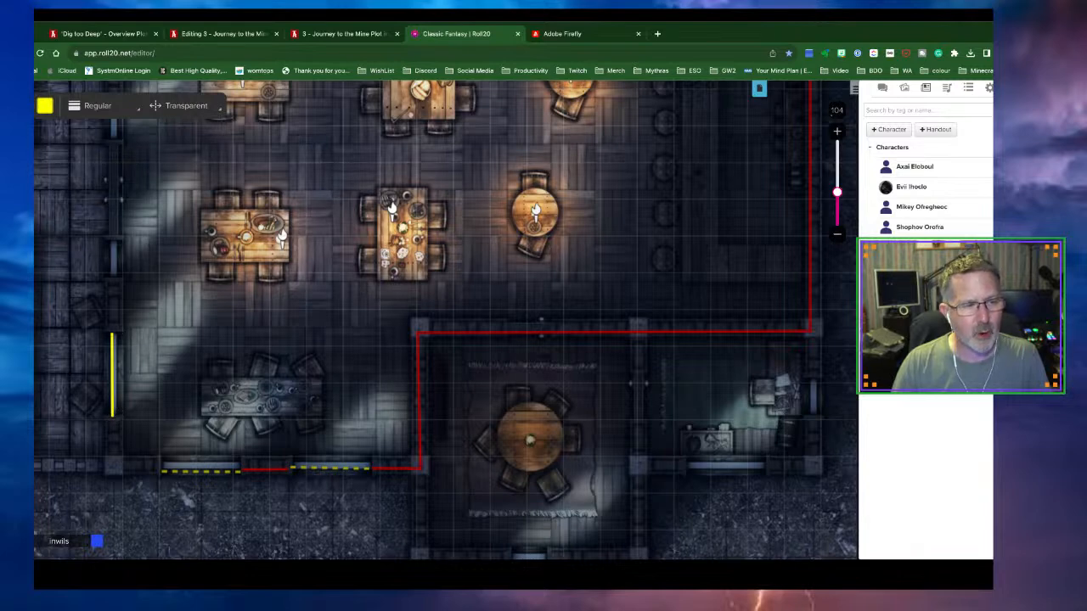
{"action": "left_click", "coordinate": [27, 120]}
{"action": "left_click", "coordinate": [27, 162]}
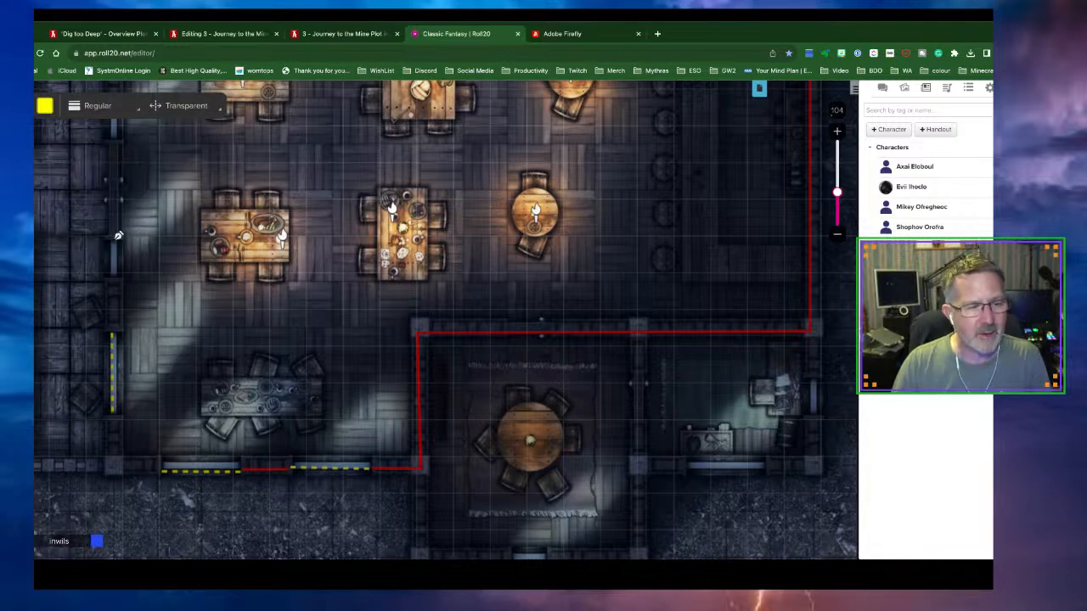
{"action": "left_click", "coordinate": [115, 277]}
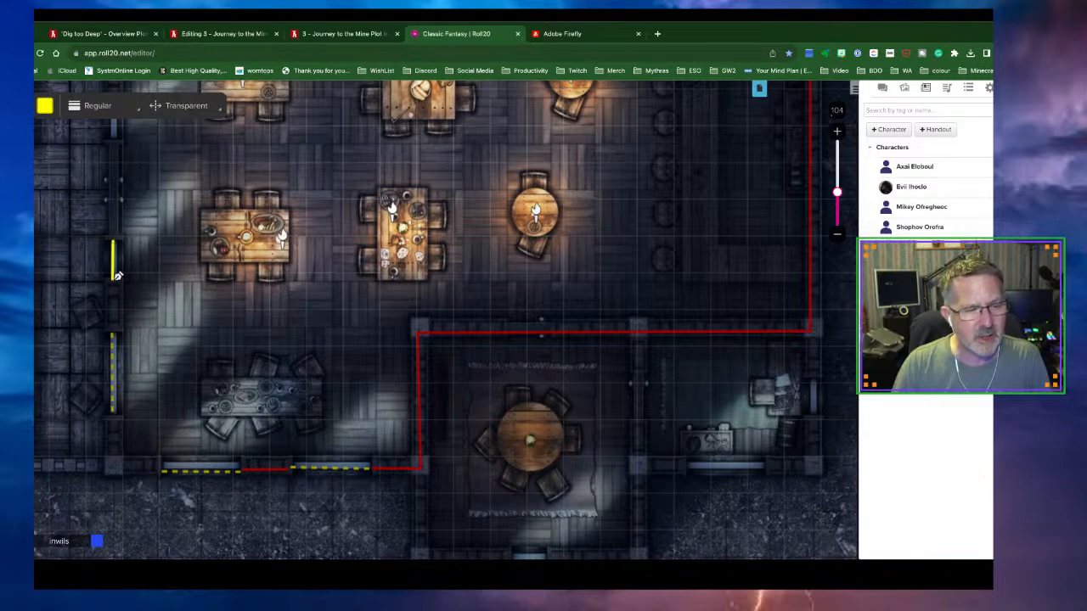
{"action": "left_click", "coordinate": [17, 122]}
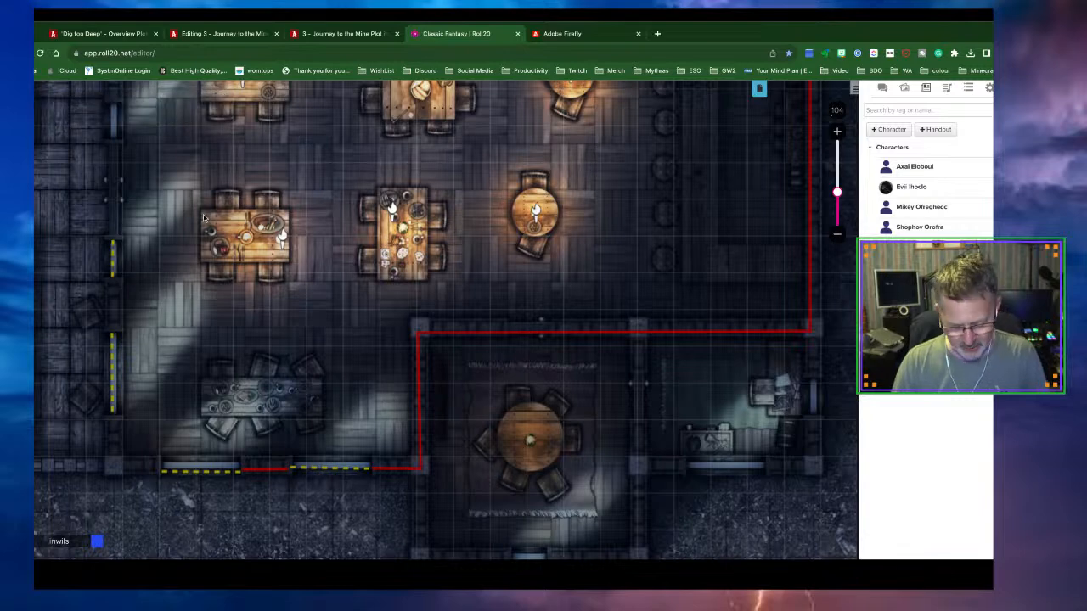
Draw a freehand yellow window line farther up the left wall
{"action": "scroll", "coordinate": [203, 218], "scroll_direction": "up", "scroll_amount": 3}
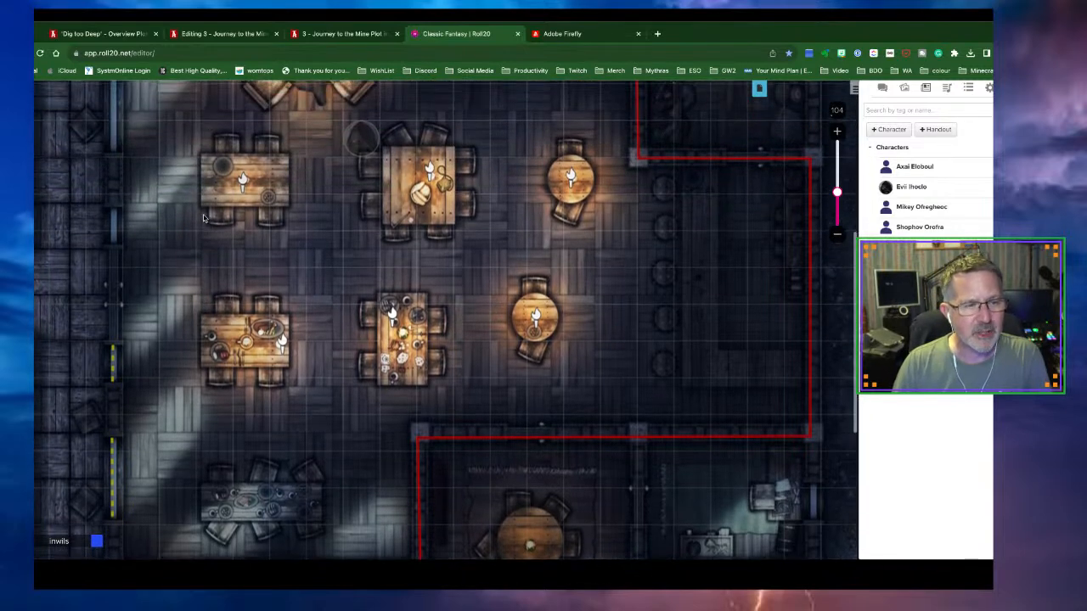
{"action": "scroll", "coordinate": [203, 218], "scroll_direction": "up", "scroll_amount": 1}
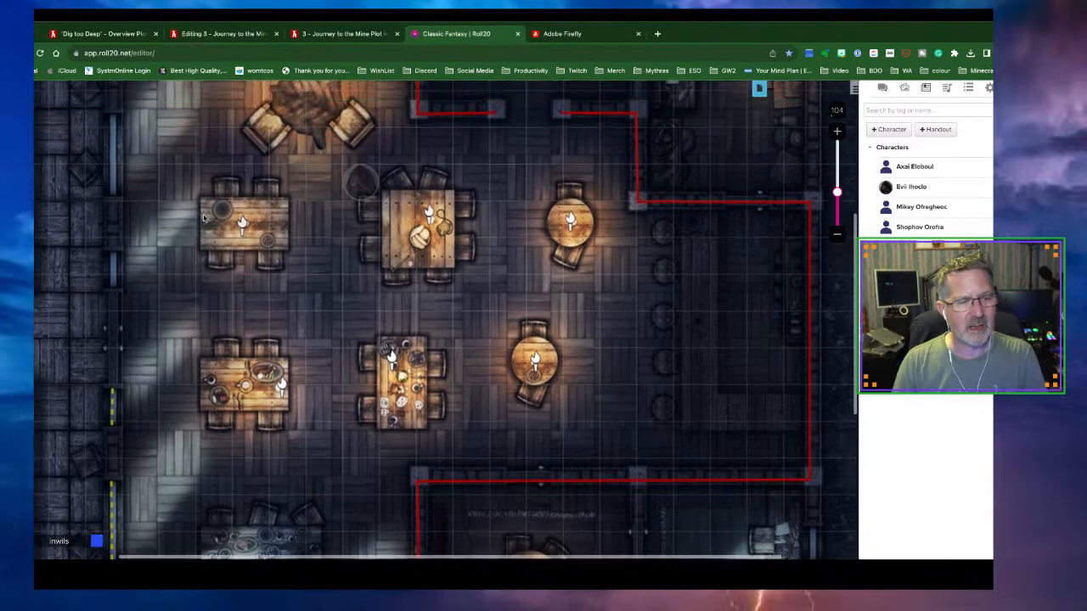
{"action": "left_click", "coordinate": [44, 163]}
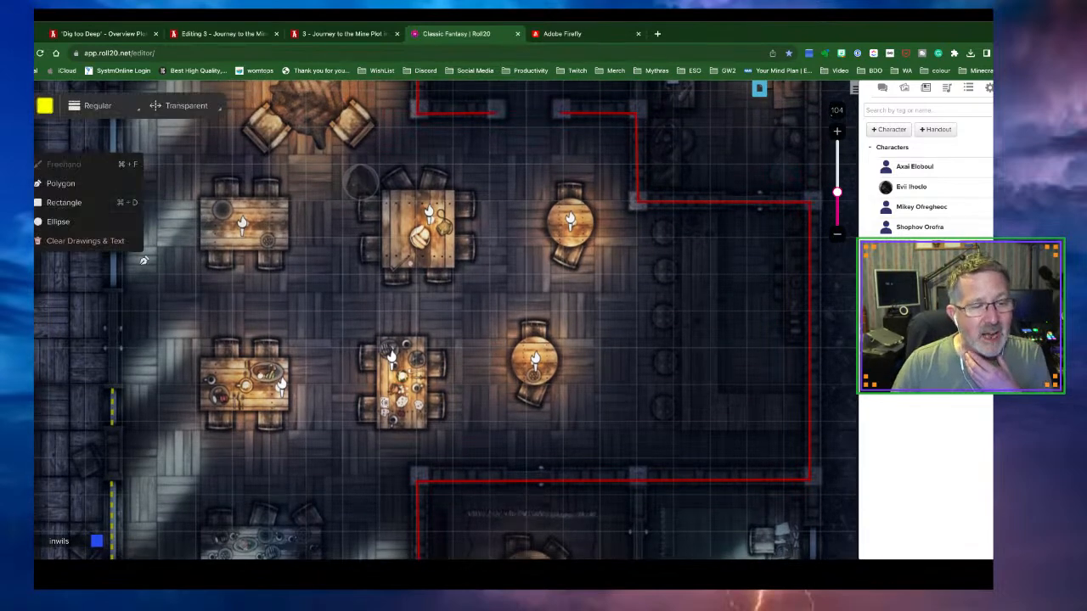
{"action": "left_click", "coordinate": [51, 164]}
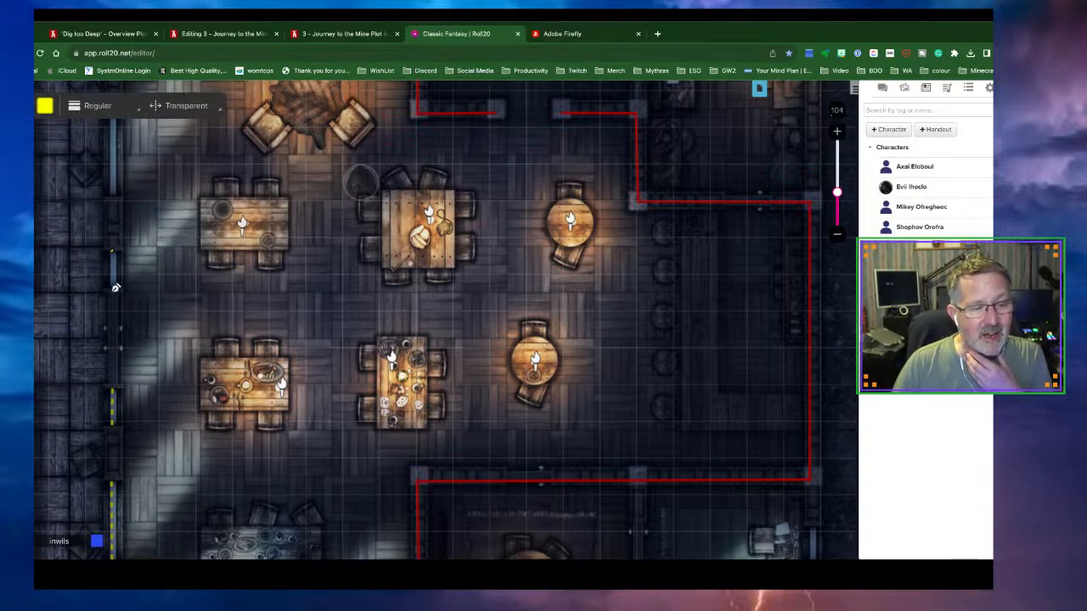
{"action": "left_click_drag", "start_coordinate": [112, 251], "coordinate": [112, 288]}
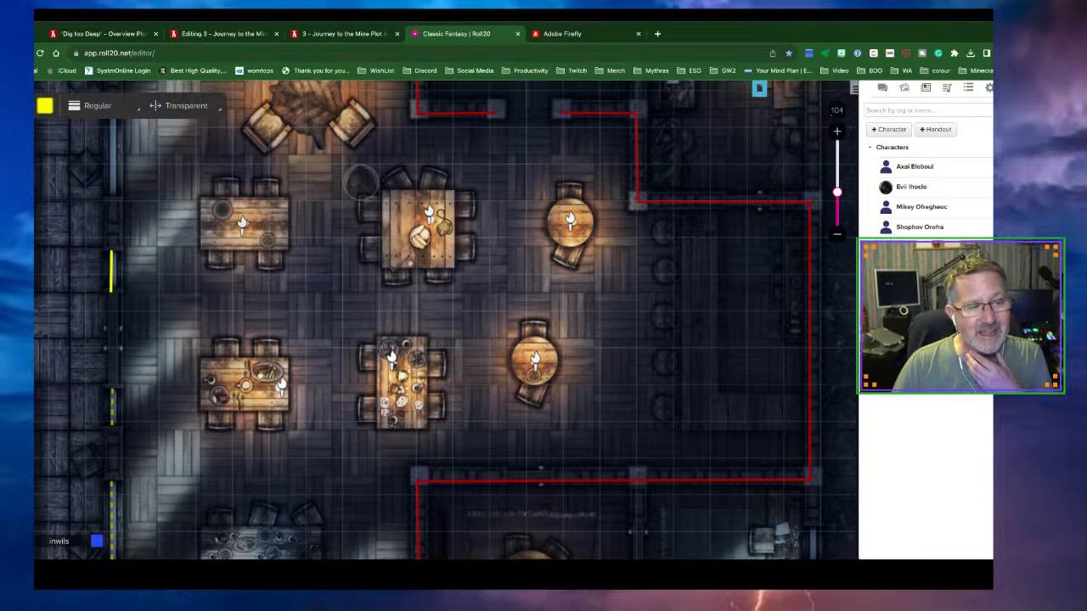
{"action": "left_click", "coordinate": [33, 122]}
Trace a freehand yellow door line across the left-wall doorway
{"action": "scroll", "coordinate": [265, 212], "scroll_direction": "up", "scroll_amount": 3}
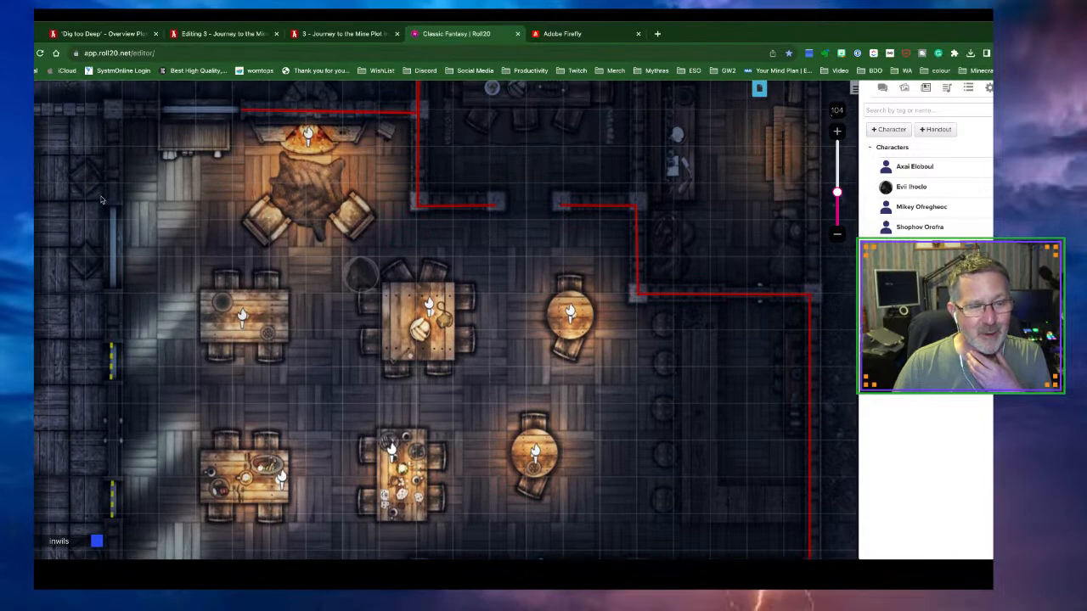
{"action": "left_click", "coordinate": [36, 163]}
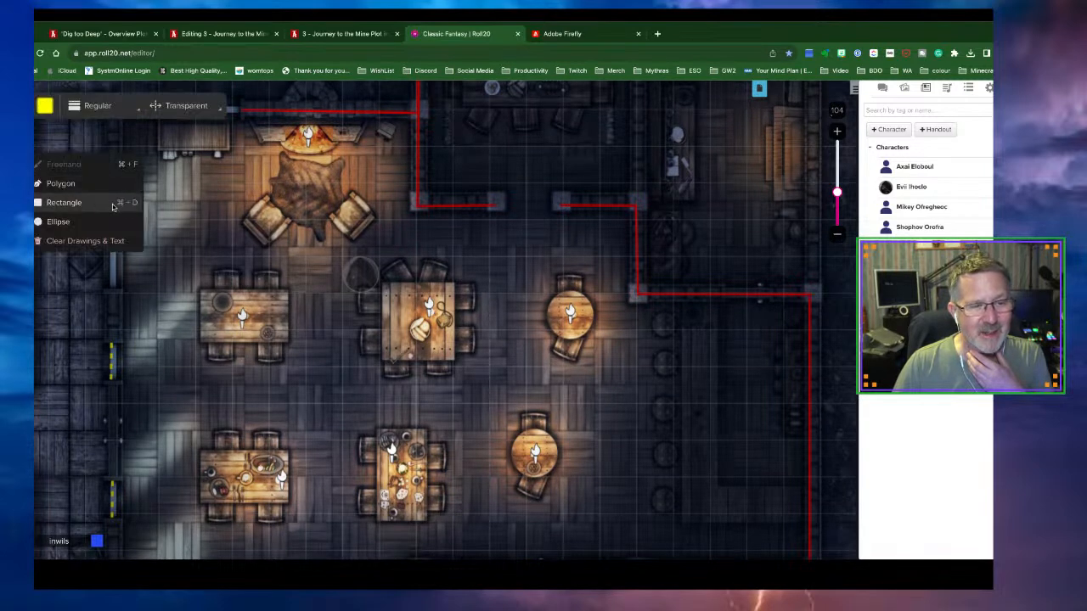
{"action": "left_click", "coordinate": [103, 169]}
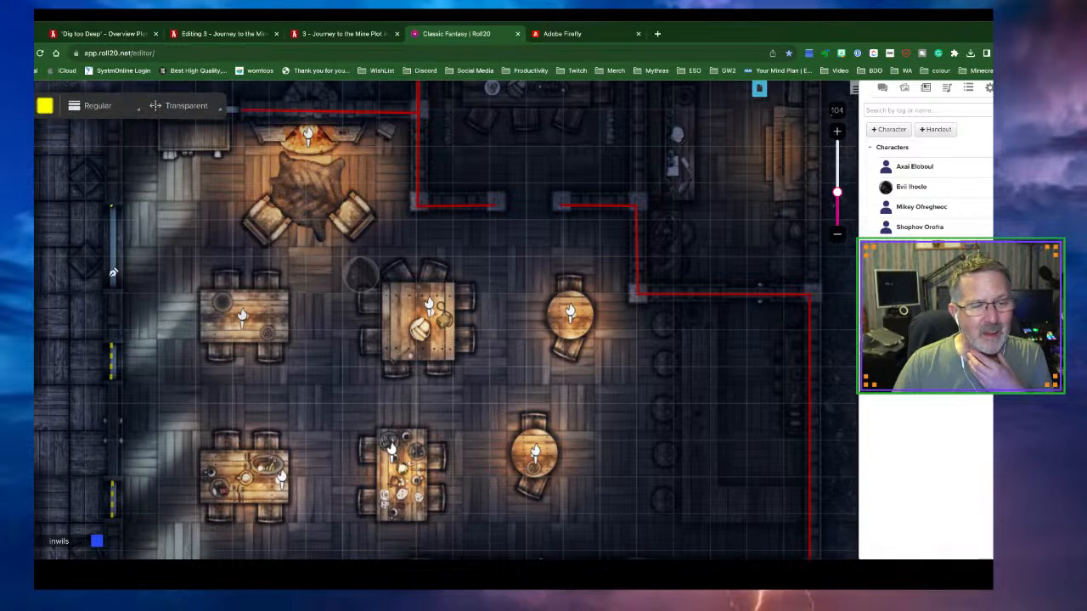
{"action": "left_click_drag", "start_coordinate": [113, 291], "coordinate": [112, 294]}
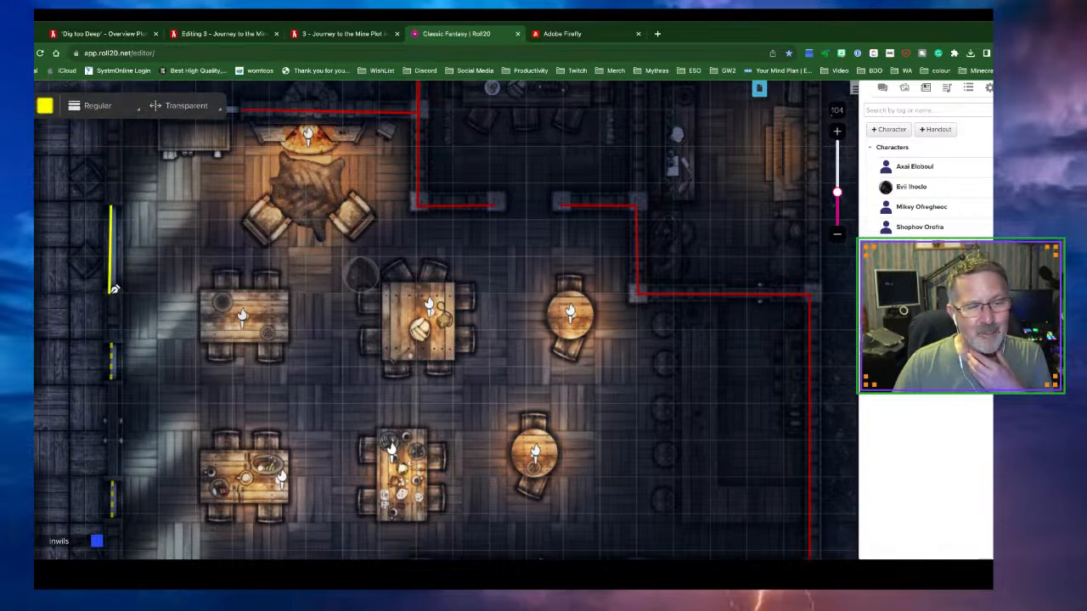
{"action": "left_click", "coordinate": [17, 108]}
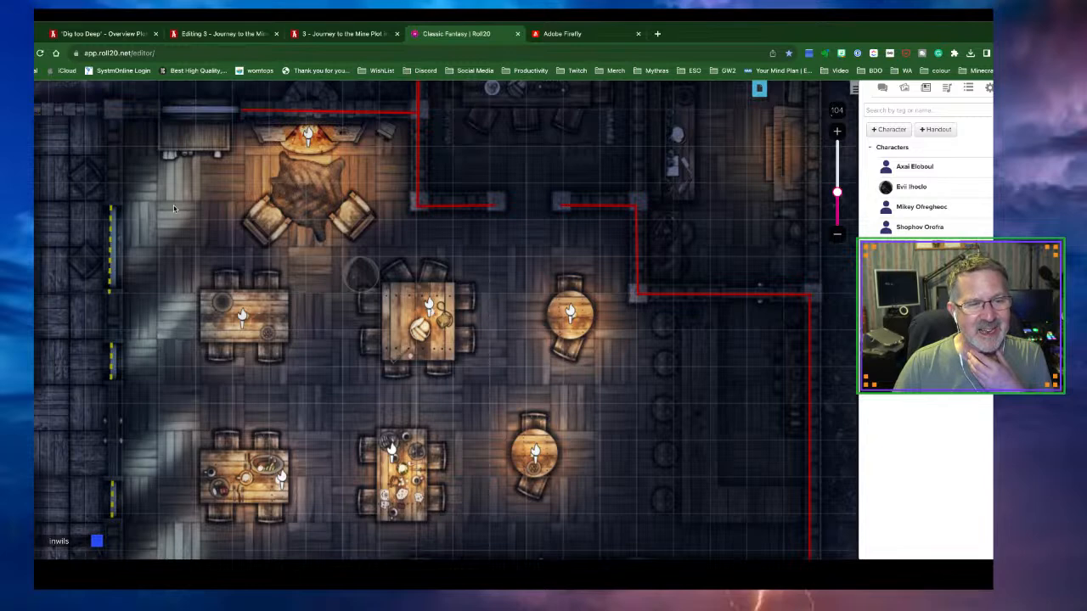
Draw a yellow see-through door line across the top-left wall gap
{"action": "scroll", "coordinate": [173, 205], "scroll_direction": "up", "scroll_amount": 3}
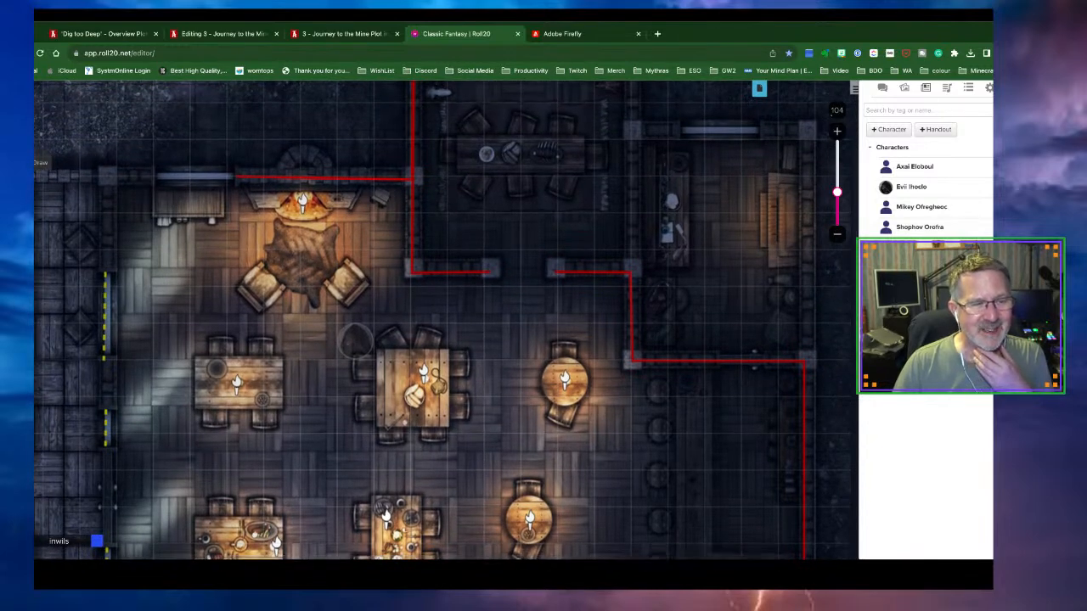
{"action": "left_click", "coordinate": [18, 163]}
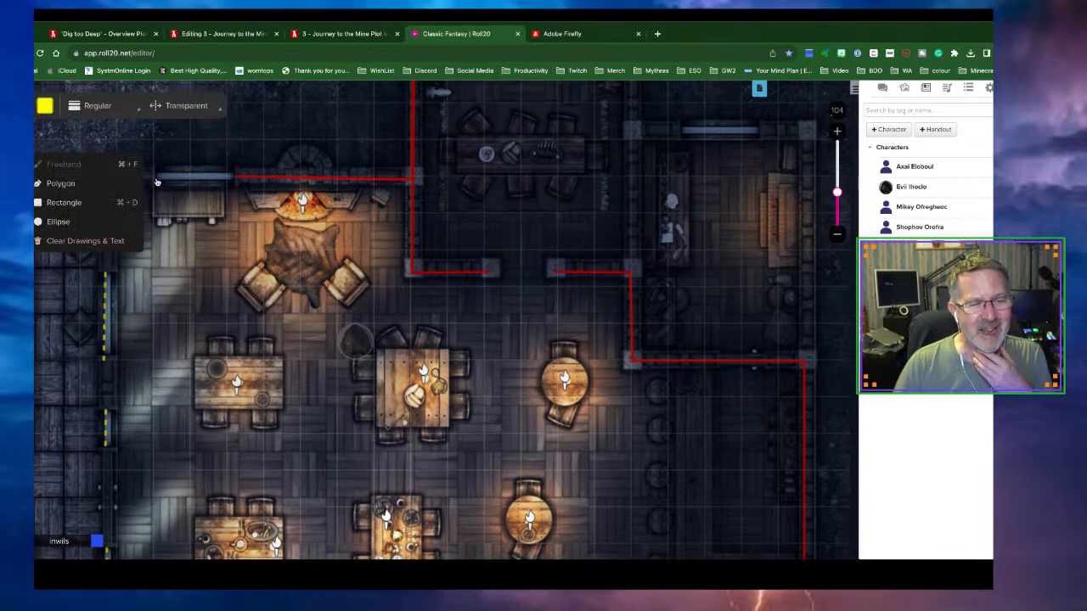
{"action": "double_click", "coordinate": [237, 177]}
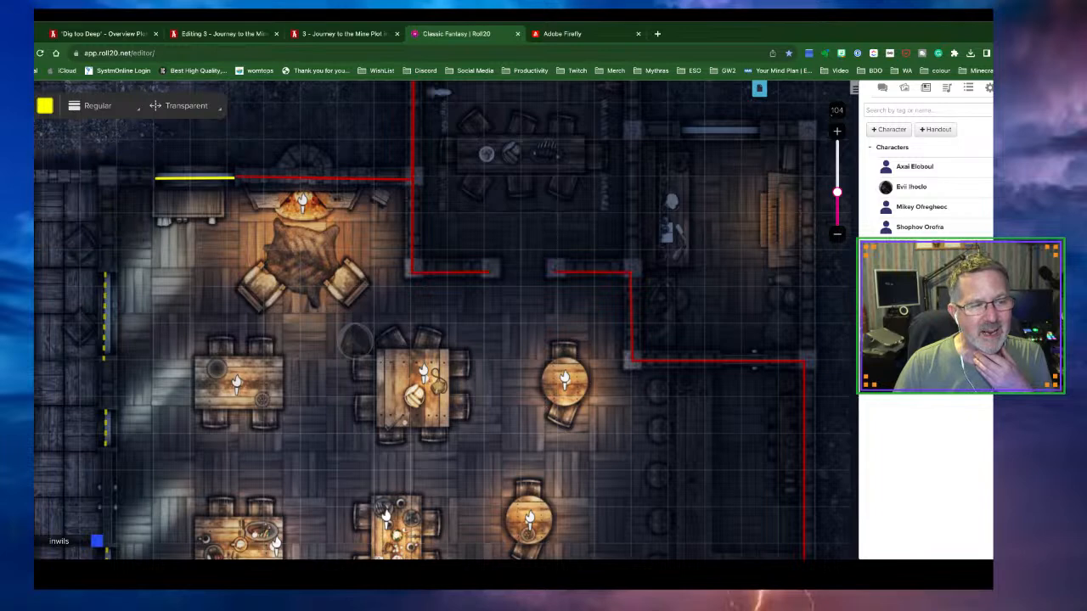
{"action": "scroll", "coordinate": [151, 287], "scroll_direction": "down", "scroll_amount": 1}
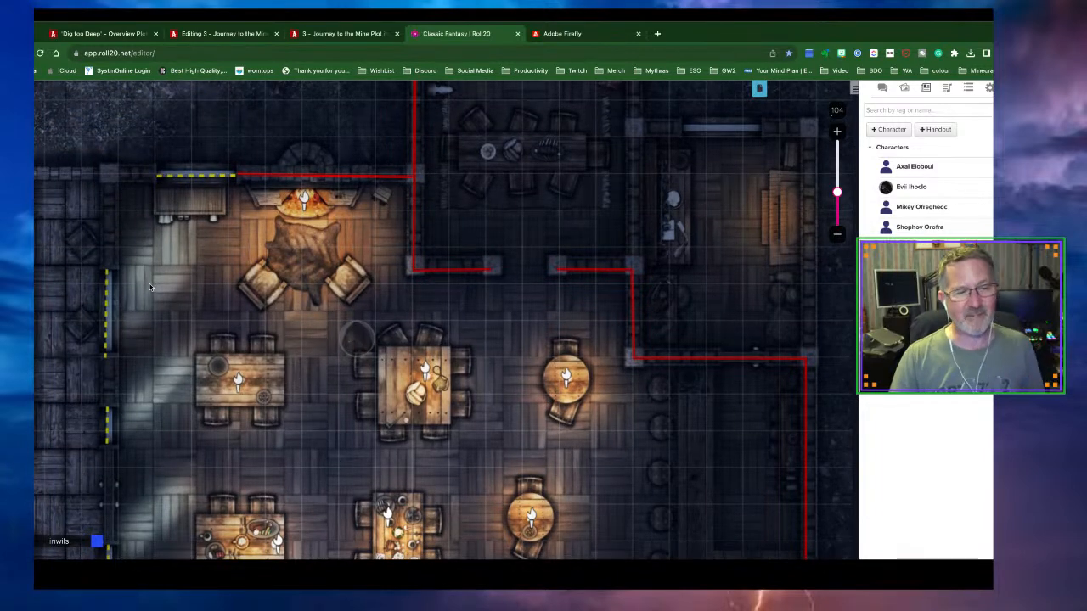
{"action": "left_click", "coordinate": [21, 183]}
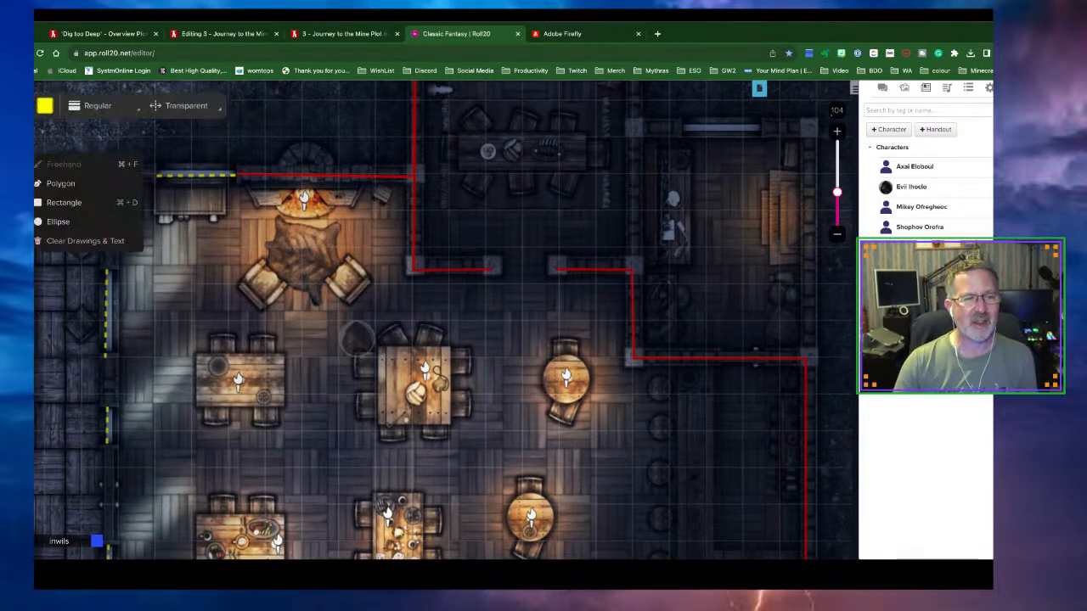
Draw a red Wall from the top wall's left end around the corner and down the left side
{"action": "scroll", "coordinate": [45, 110], "scroll_direction": "right", "scroll_amount": 1}
{"action": "left_click", "coordinate": [45, 107]}
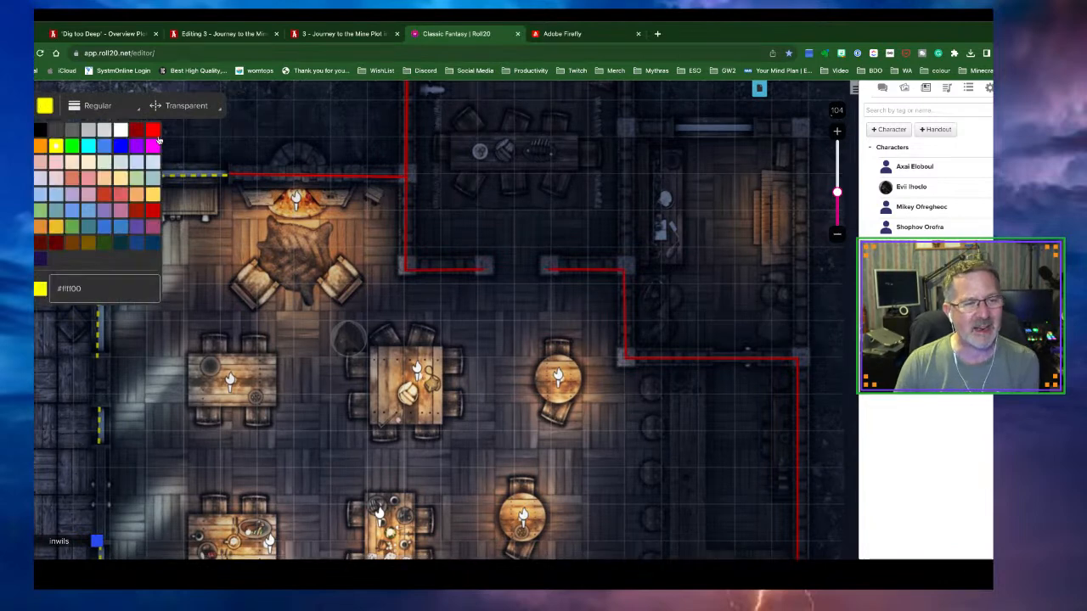
{"action": "left_click", "coordinate": [155, 132]}
{"action": "left_click", "coordinate": [191, 111]}
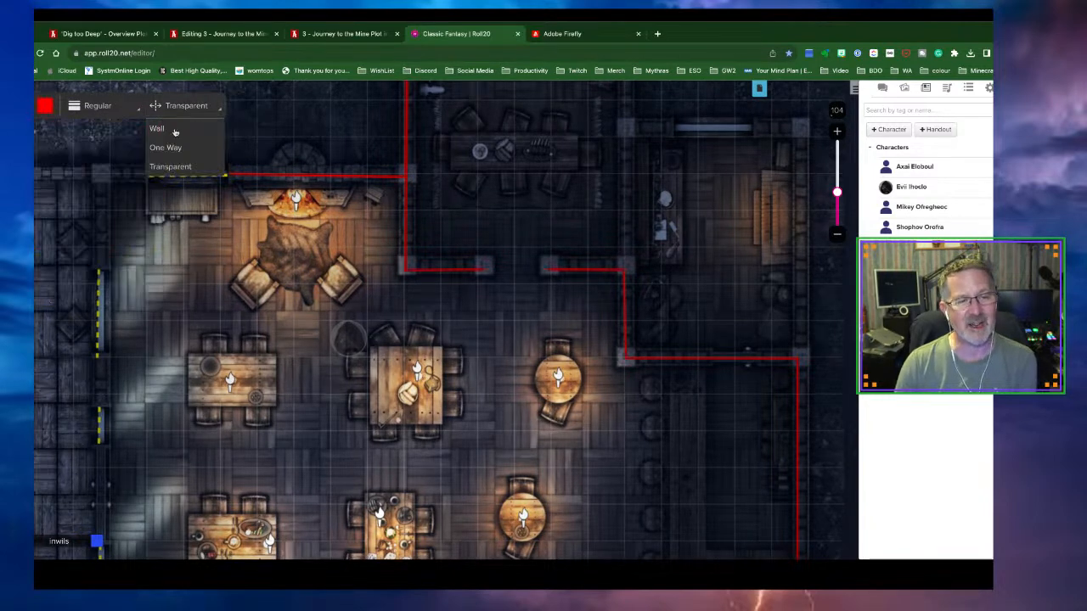
{"action": "left_click", "coordinate": [180, 128]}
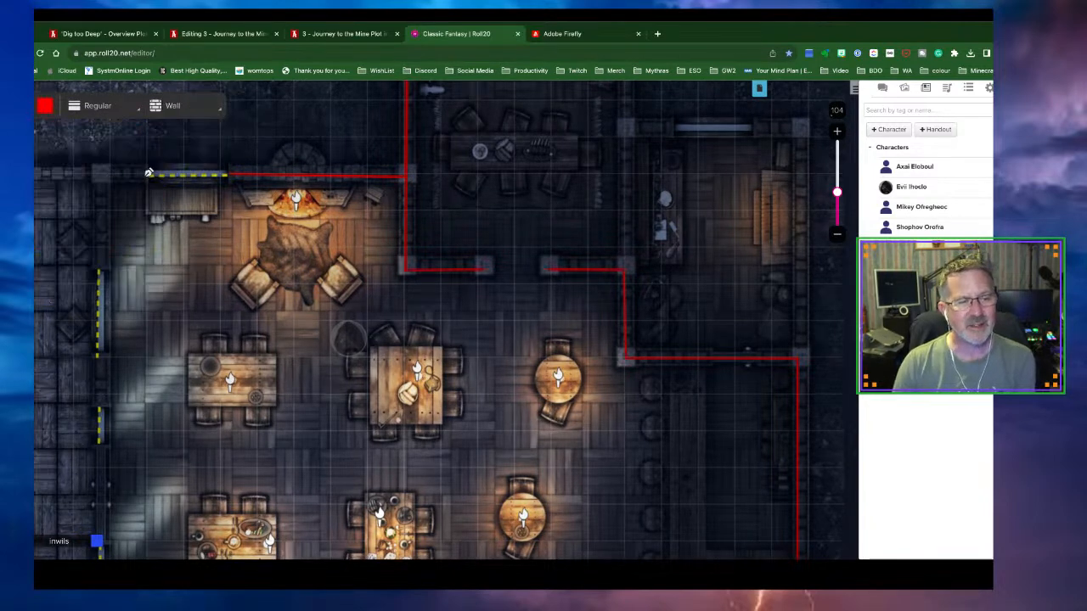
{"action": "left_click", "coordinate": [99, 175]}
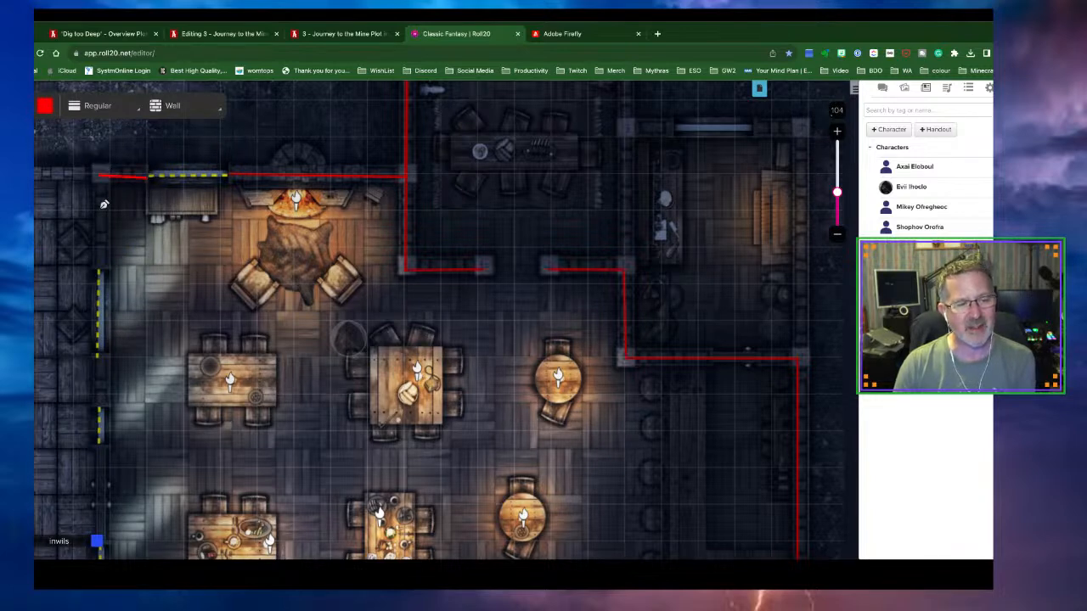
{"action": "double_click", "coordinate": [101, 269]}
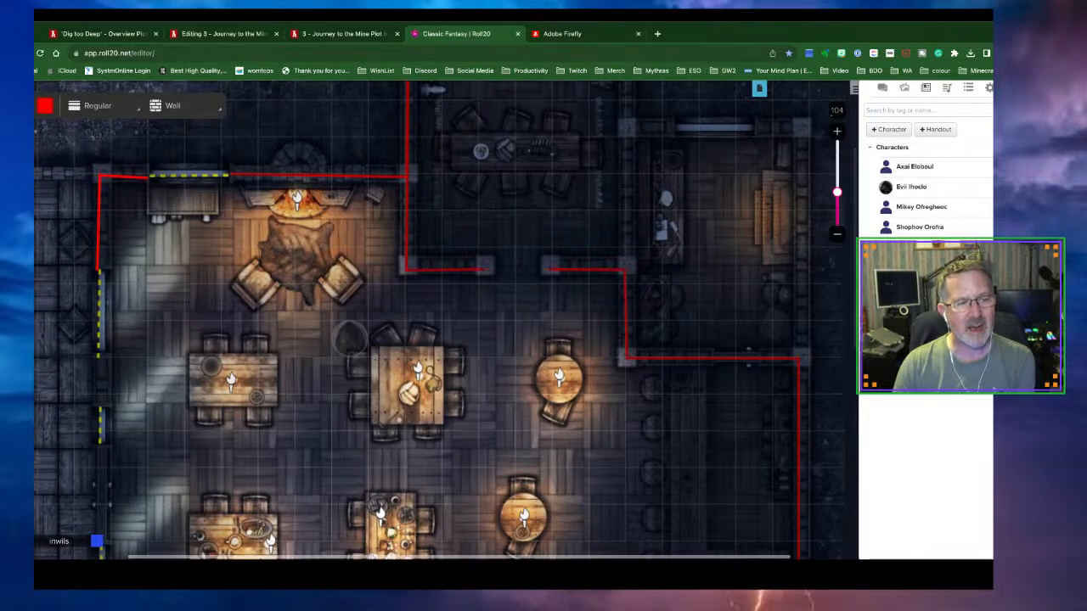
Draw red wall segments filling the gaps along the upper part of the tavern's left wall
{"action": "scroll", "coordinate": [196, 278], "scroll_direction": "down", "scroll_amount": 3}
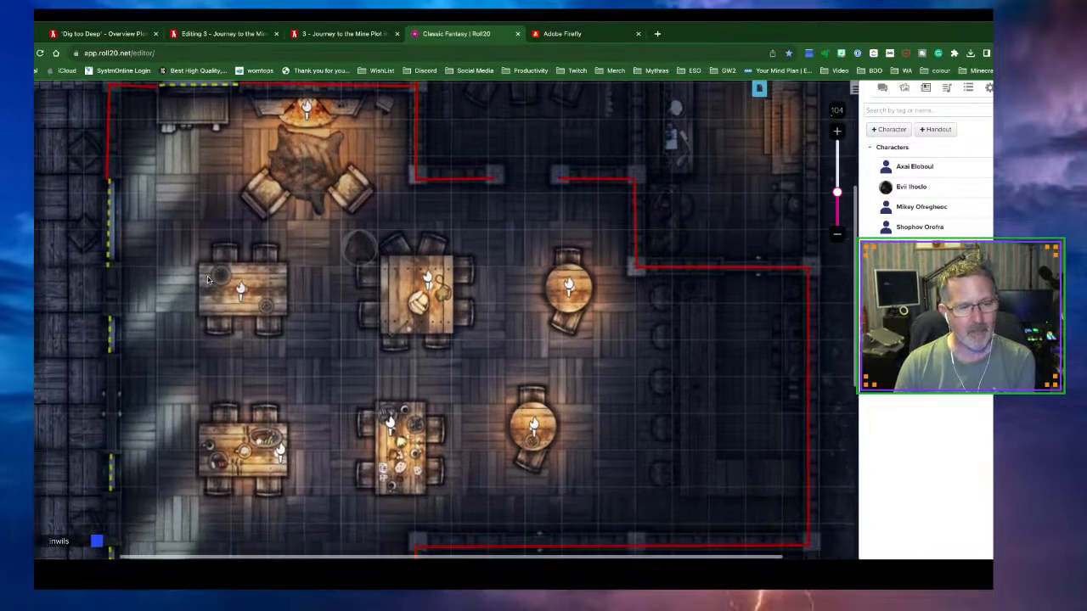
{"action": "scroll", "coordinate": [40, 216], "scroll_direction": "down", "scroll_amount": 1}
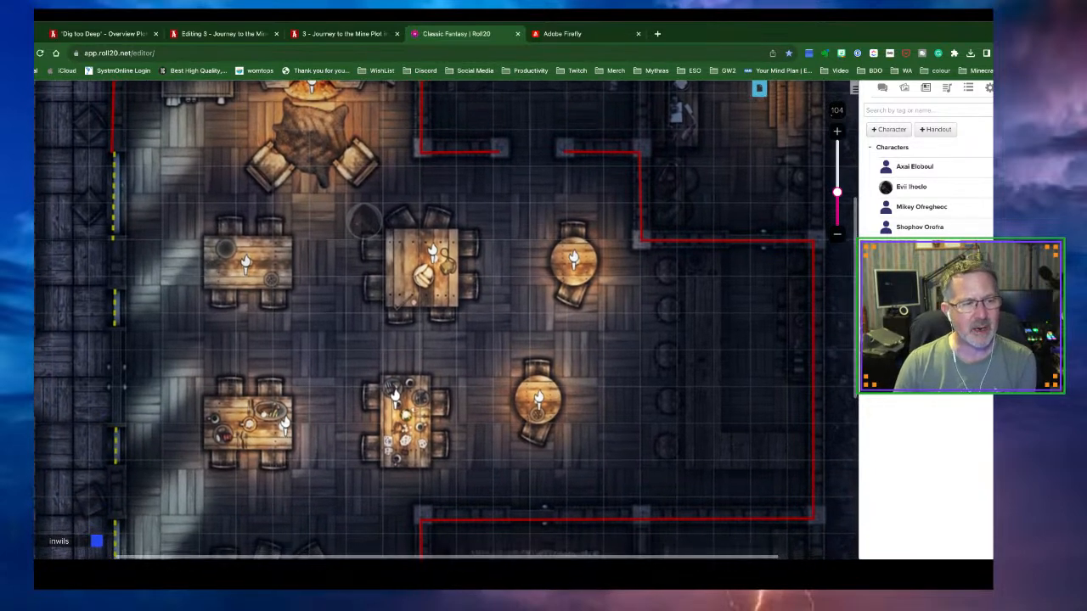
{"action": "left_click", "coordinate": [39, 162]}
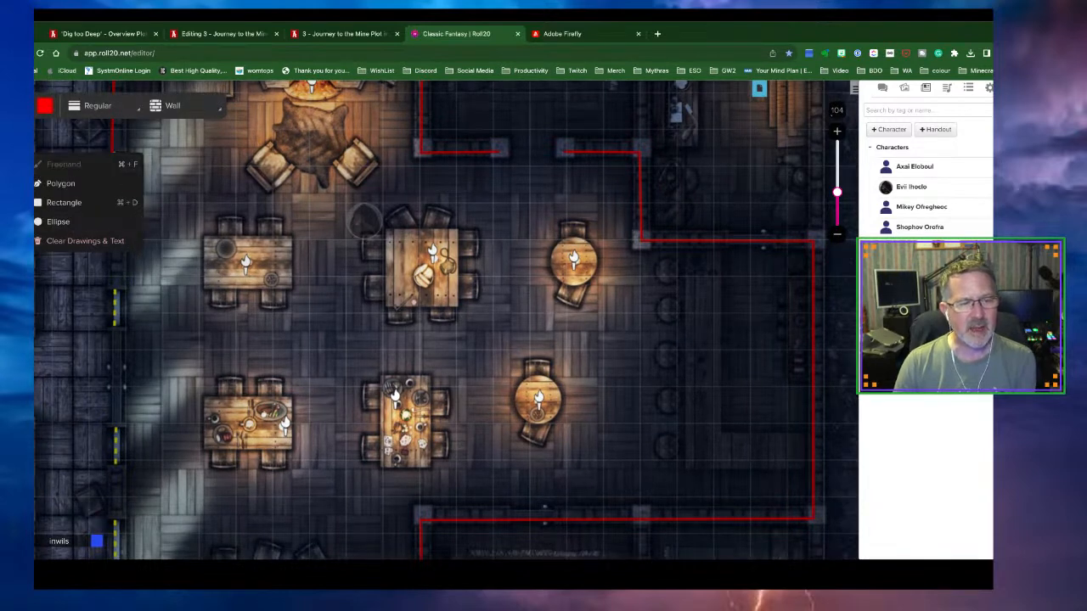
{"action": "left_click", "coordinate": [60, 183]}
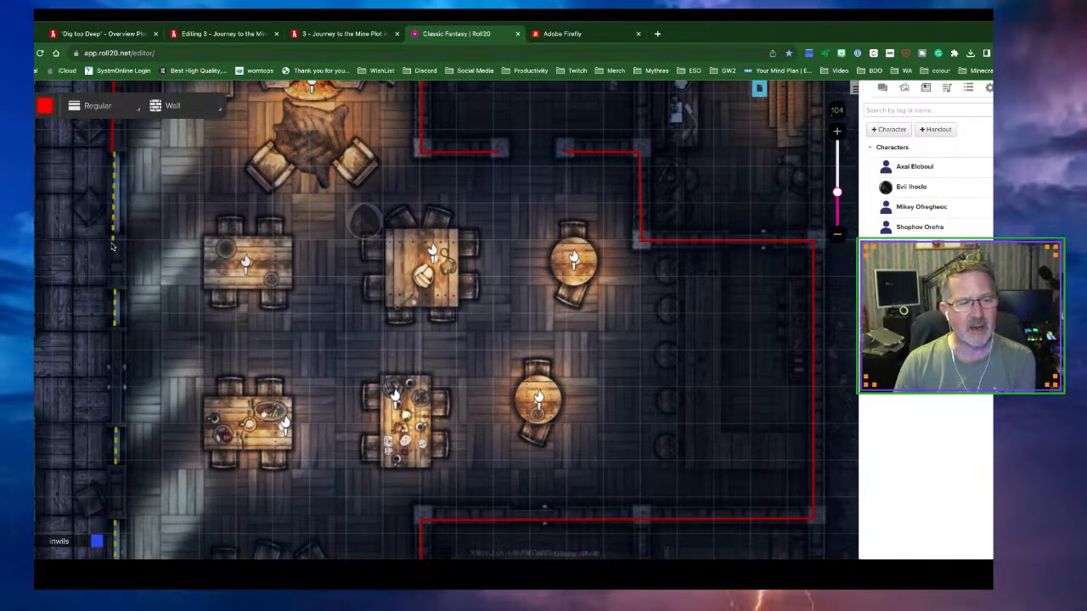
{"action": "left_click", "coordinate": [115, 293]}
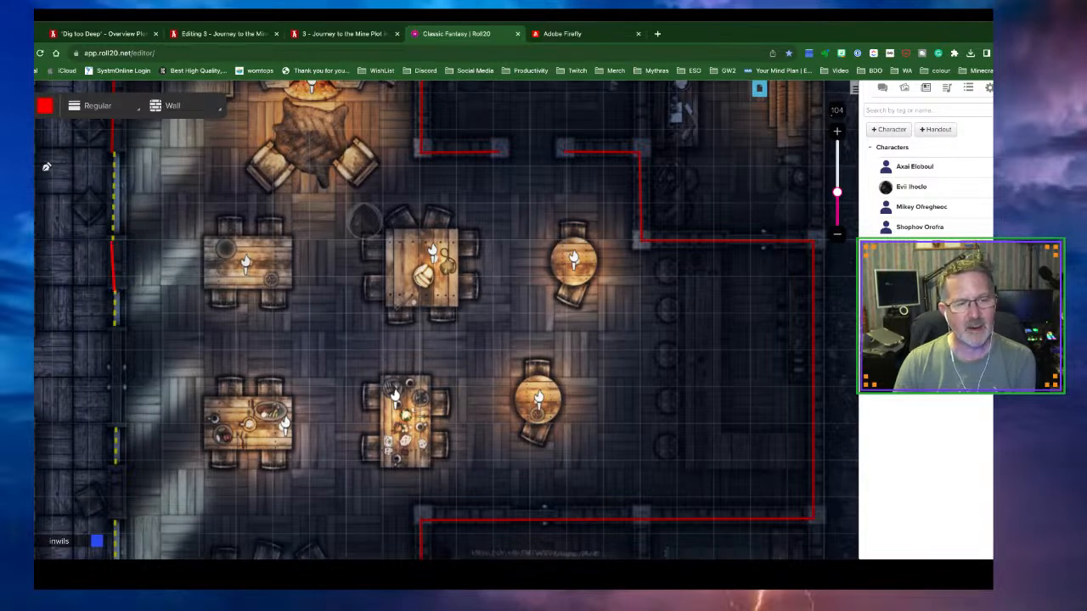
{"action": "left_click", "coordinate": [15, 122]}
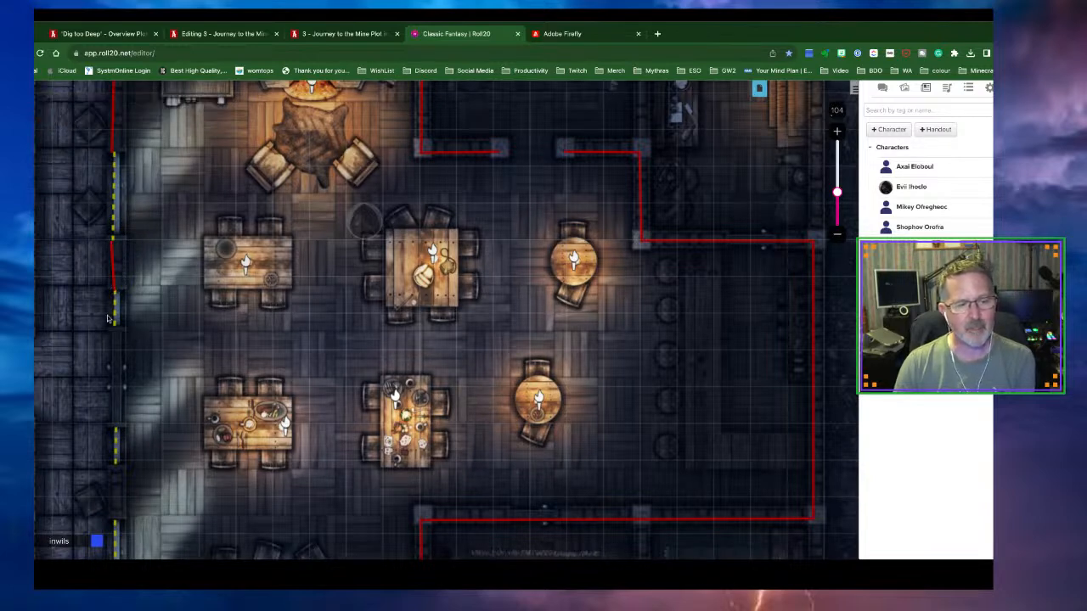
{"action": "left_click", "coordinate": [21, 164]}
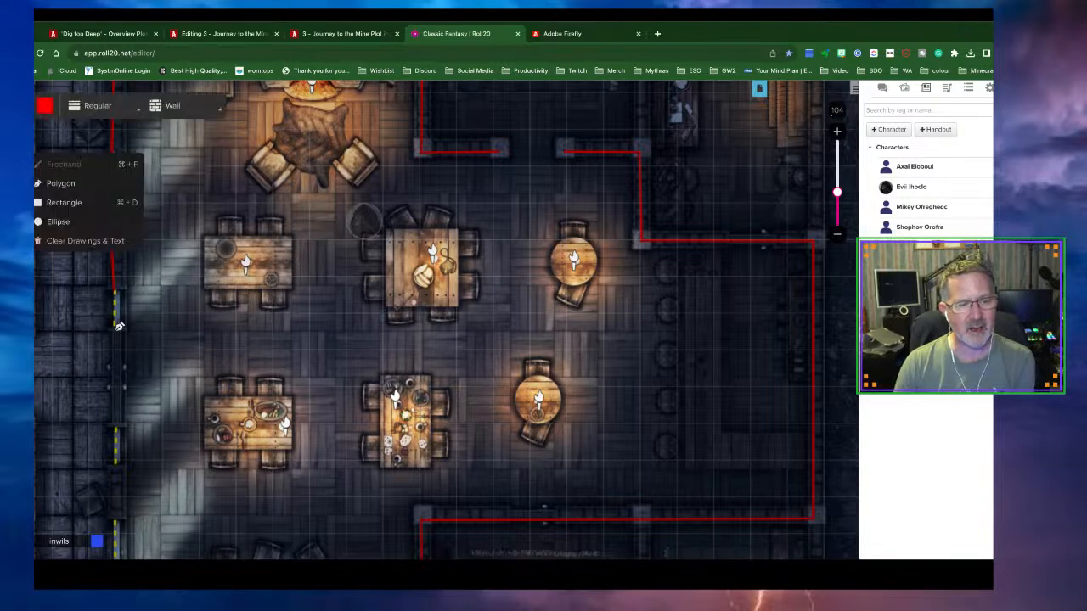
{"action": "left_click", "coordinate": [115, 425]}
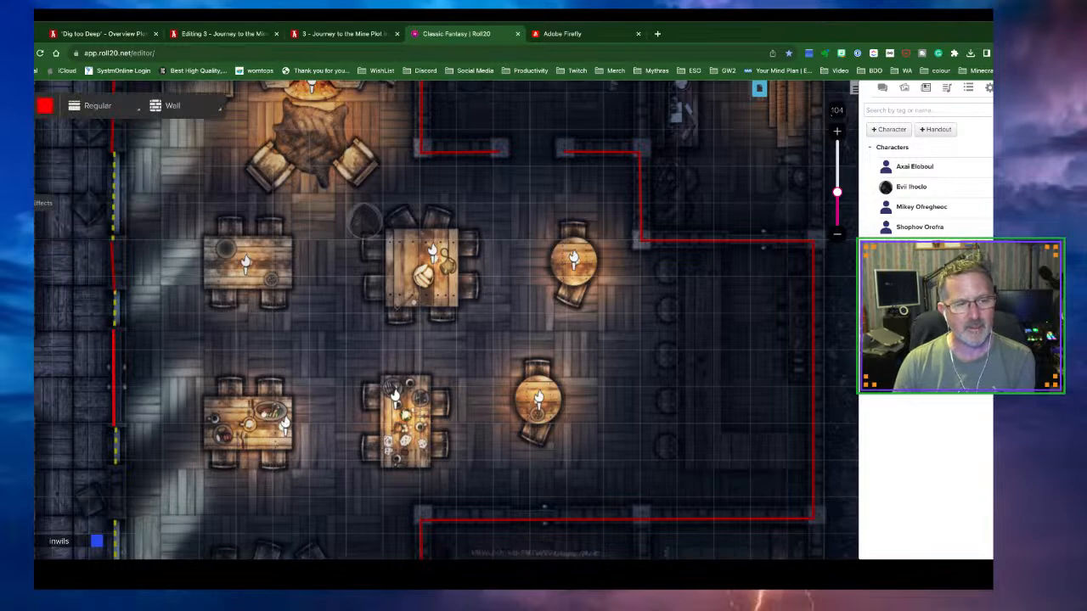
{"action": "left_click", "coordinate": [20, 122]}
Continue the red walls down the left side and around the bottom-left corner
{"action": "scroll", "coordinate": [174, 285], "scroll_direction": "down", "scroll_amount": 5}
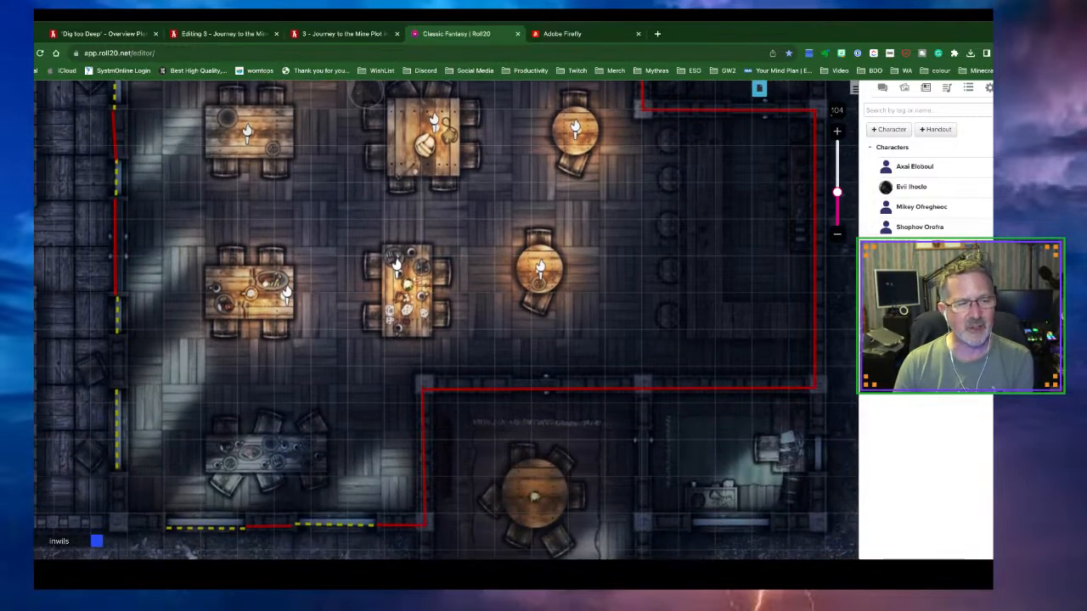
{"action": "left_click", "coordinate": [20, 166]}
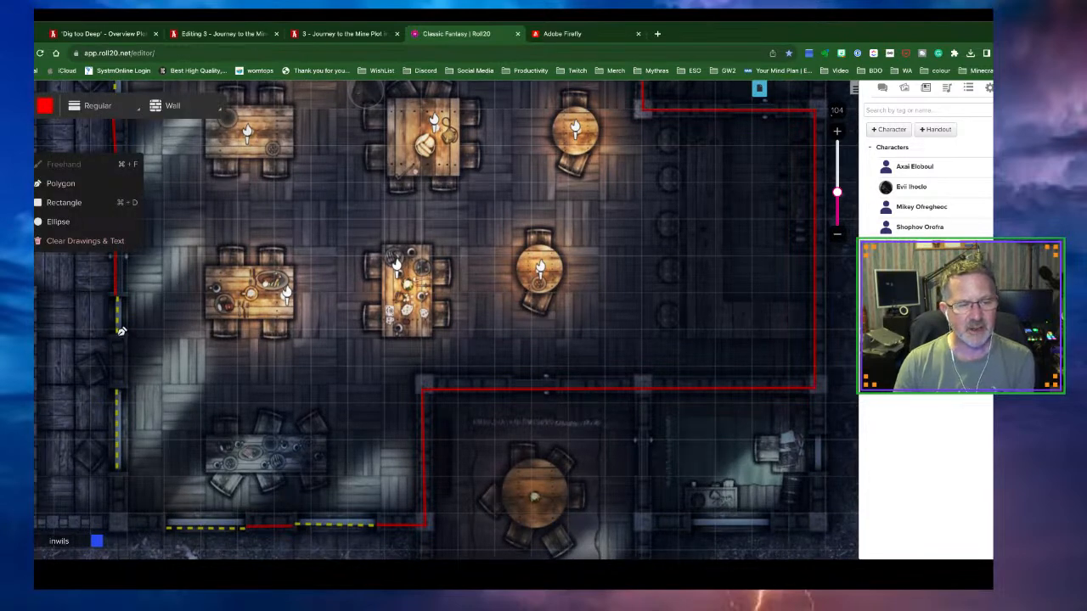
{"action": "left_click", "coordinate": [120, 386]}
{"action": "left_click", "coordinate": [21, 121]}
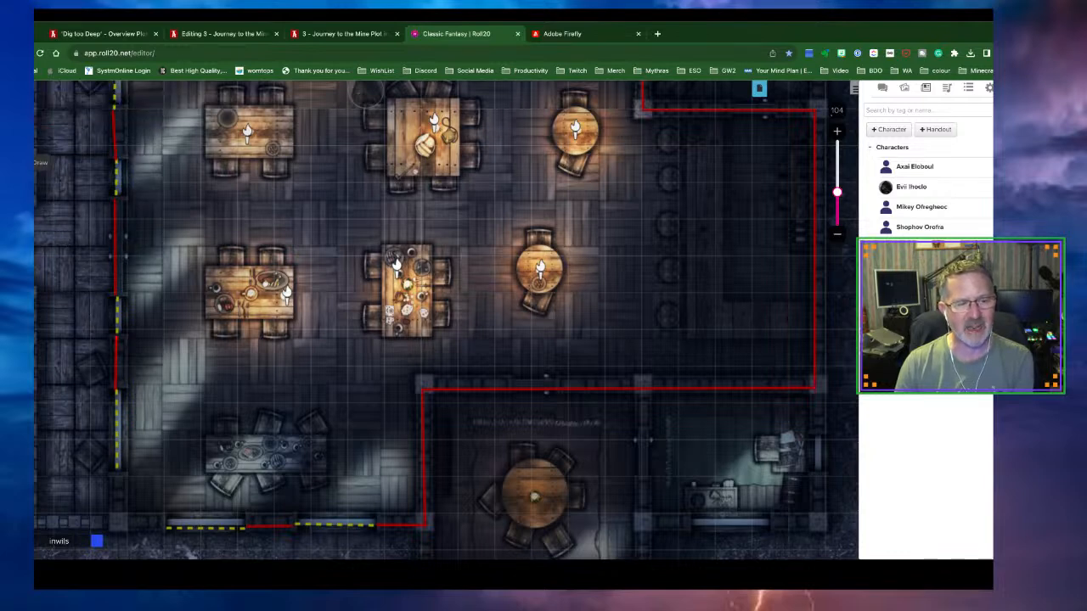
{"action": "left_click", "coordinate": [21, 162]}
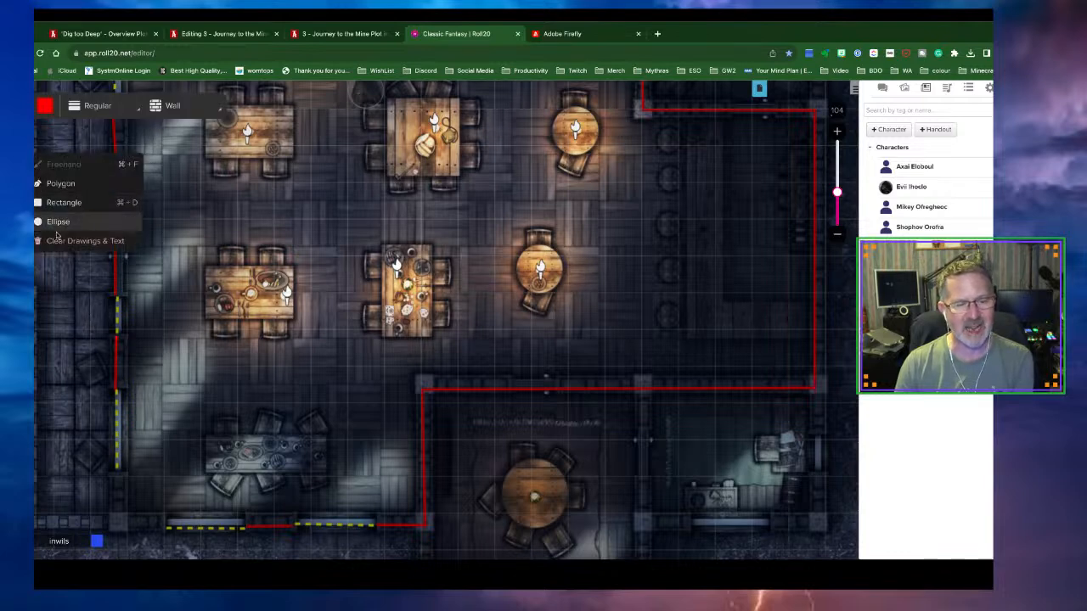
{"action": "left_click", "coordinate": [120, 469]}
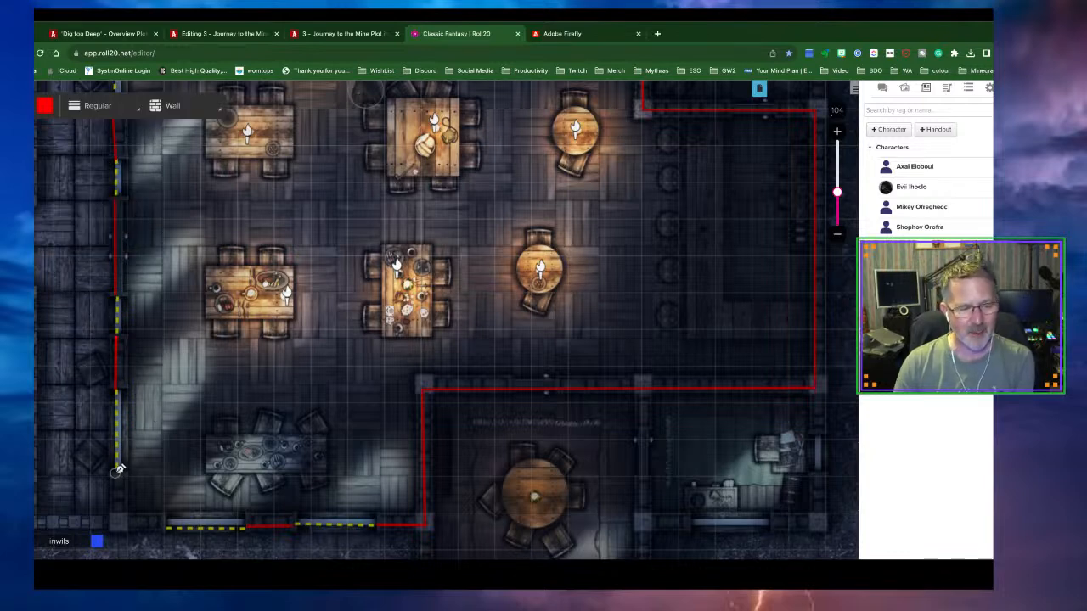
{"action": "left_click", "coordinate": [118, 521]}
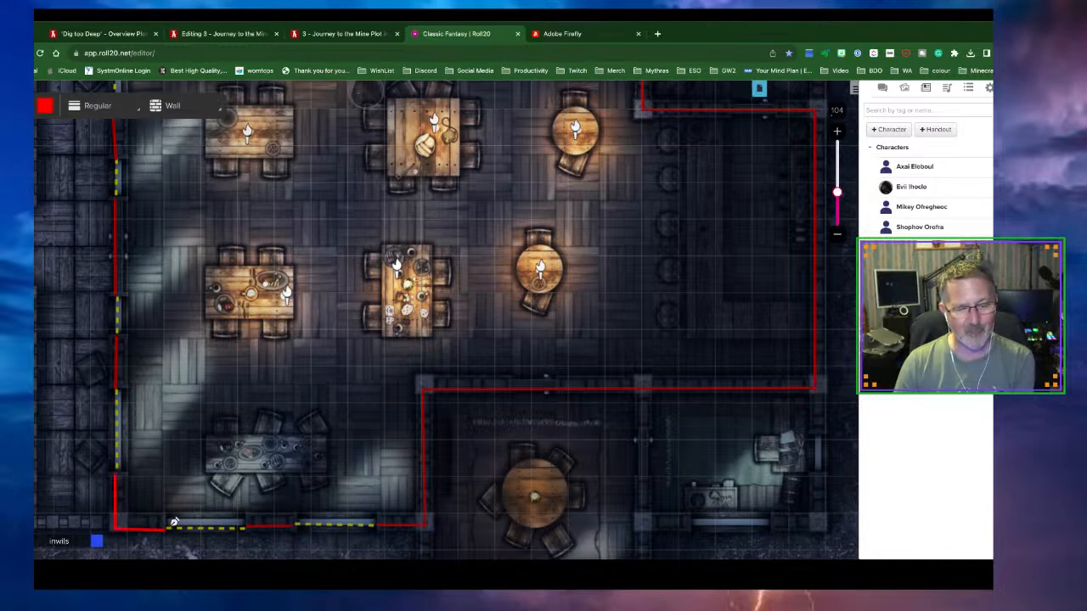
Move the character token beside the middle-left table and preview its vision with Ctrl+L
{"action": "left_click", "coordinate": [20, 139]}
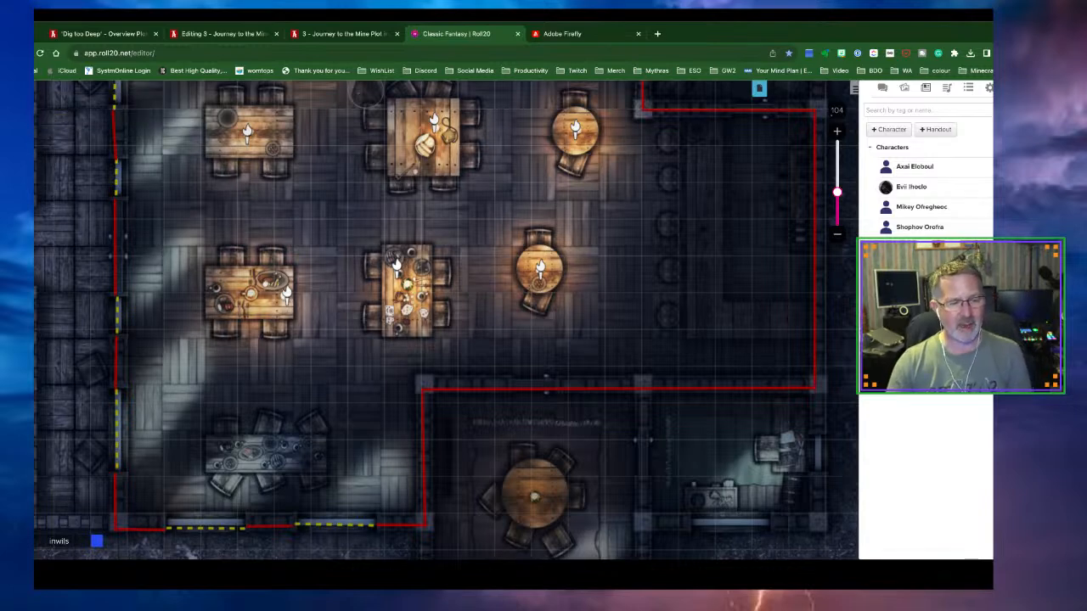
{"action": "left_click", "coordinate": [21, 110]}
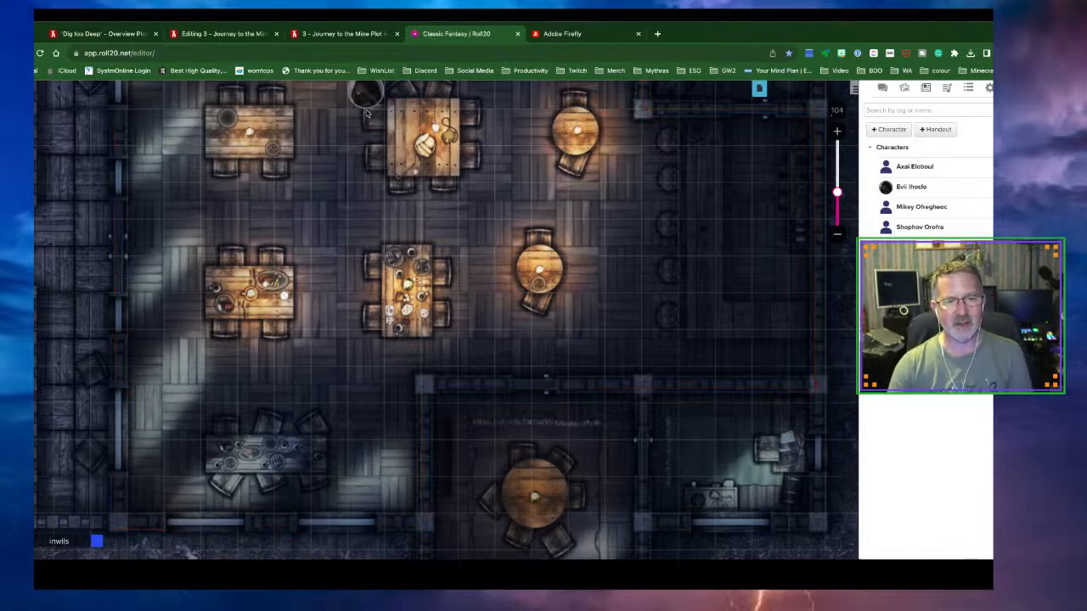
{"action": "left_click_drag", "start_coordinate": [366, 100], "coordinate": [280, 346]}
{"action": "key", "text": "ctrl+l"}
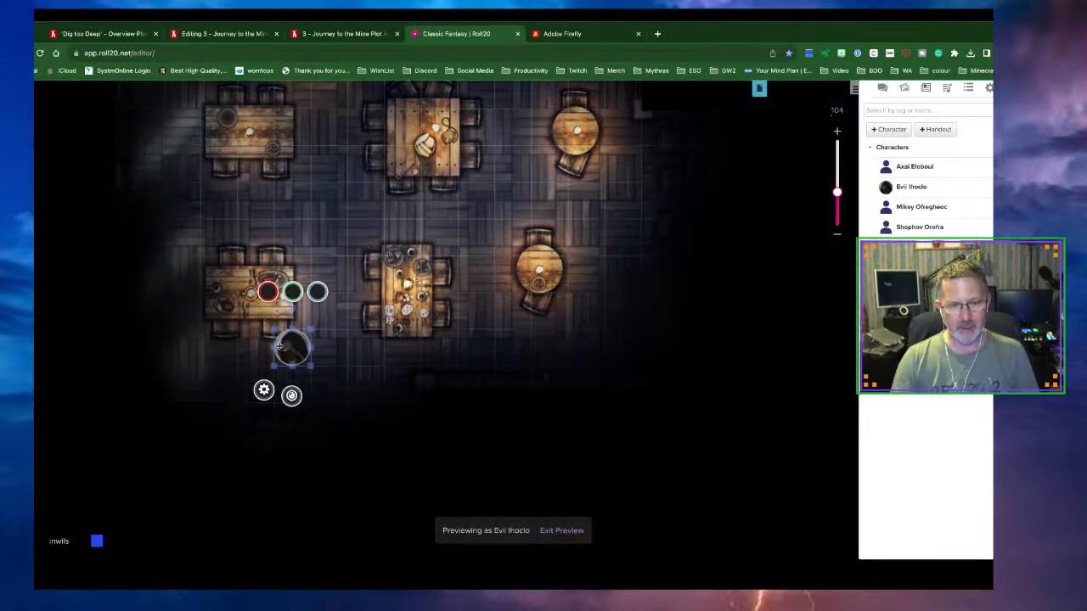
{"action": "scroll", "coordinate": [299, 354], "scroll_direction": "down", "scroll_amount": 1}
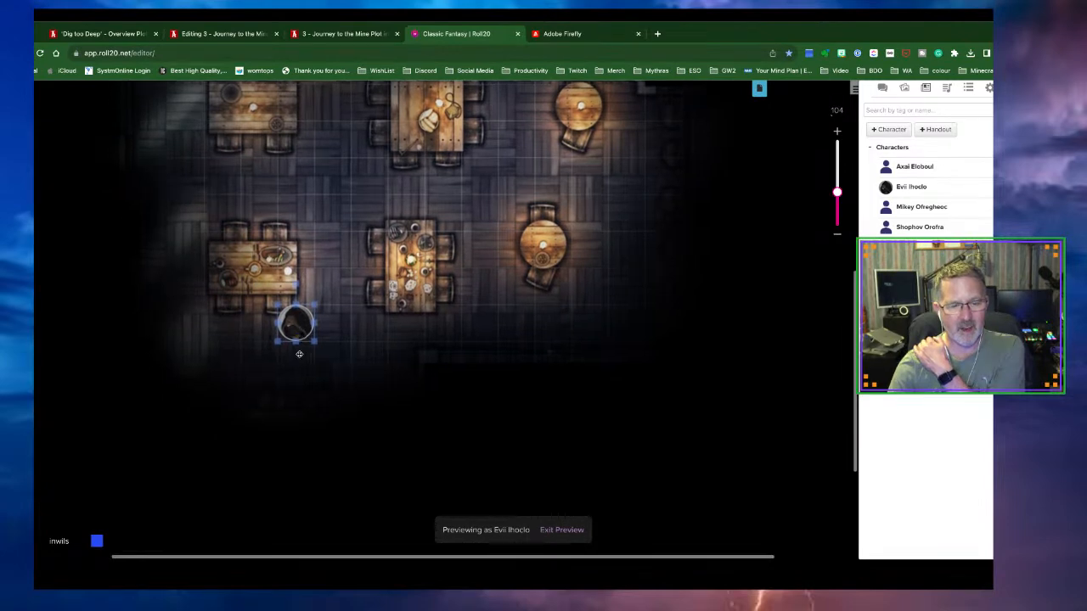
Turn on Bright Light with a set distance in the token's Dynamic Lighting settings and save
{"action": "left_click", "coordinate": [277, 322]}
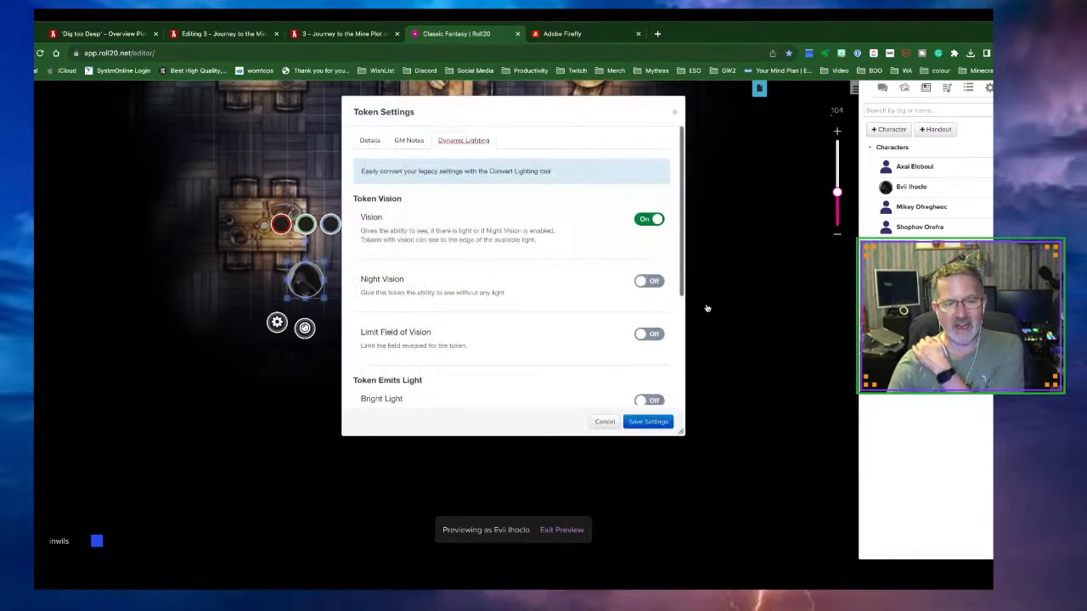
{"action": "scroll", "coordinate": [583, 325], "scroll_direction": "down", "scroll_amount": 1}
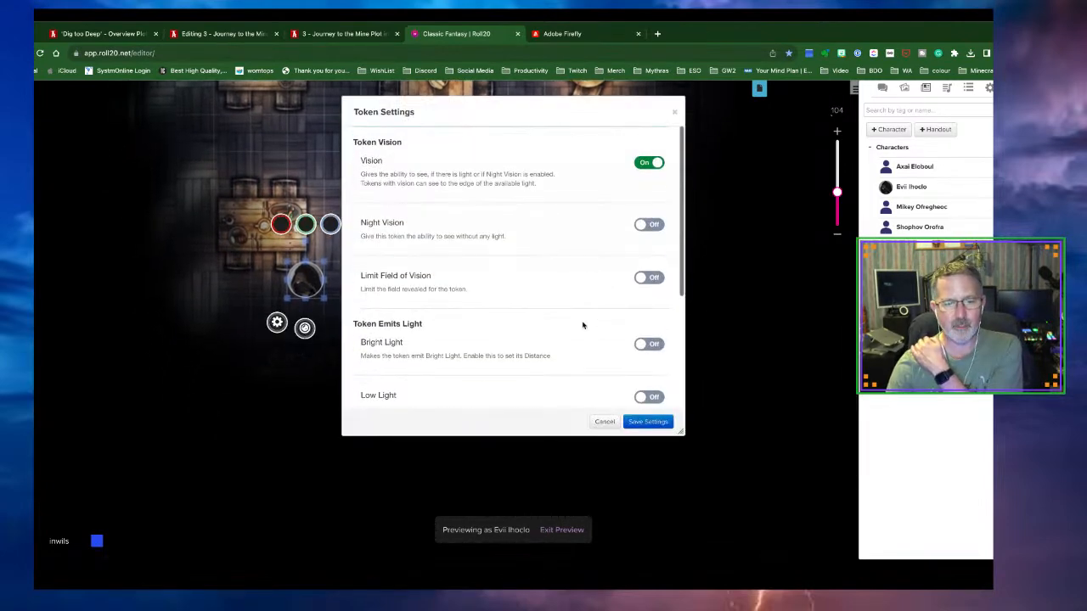
{"action": "left_click", "coordinate": [649, 342]}
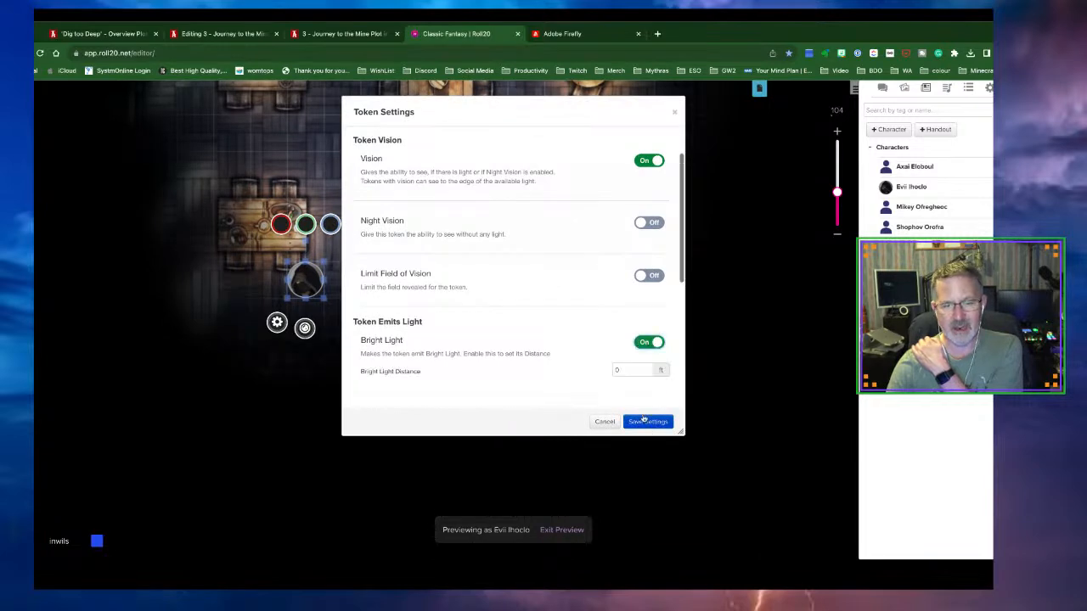
{"action": "left_click", "coordinate": [585, 370]}
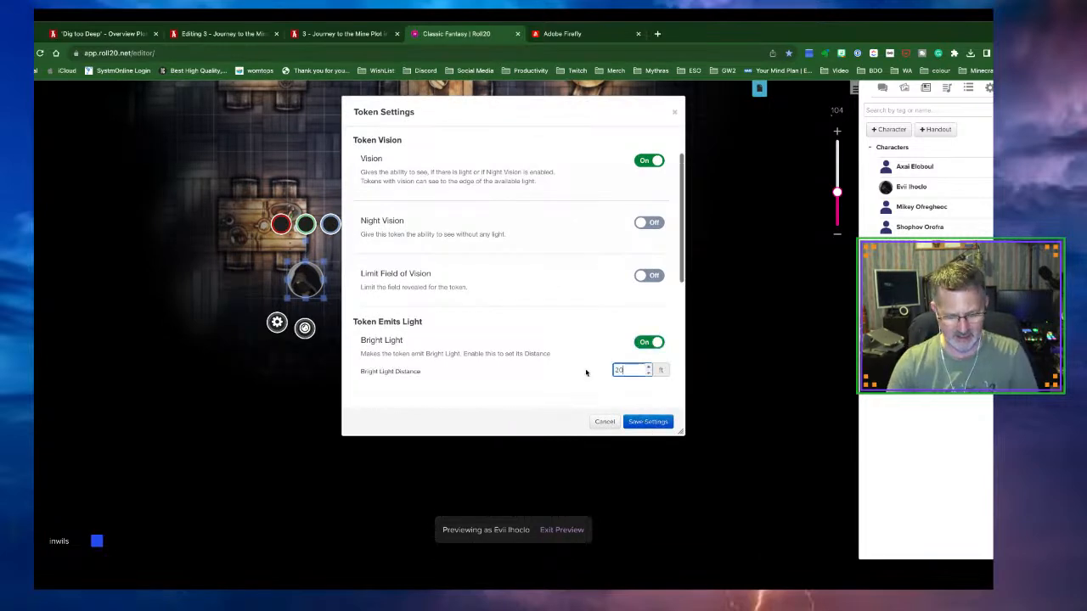
{"action": "left_click", "coordinate": [654, 421]}
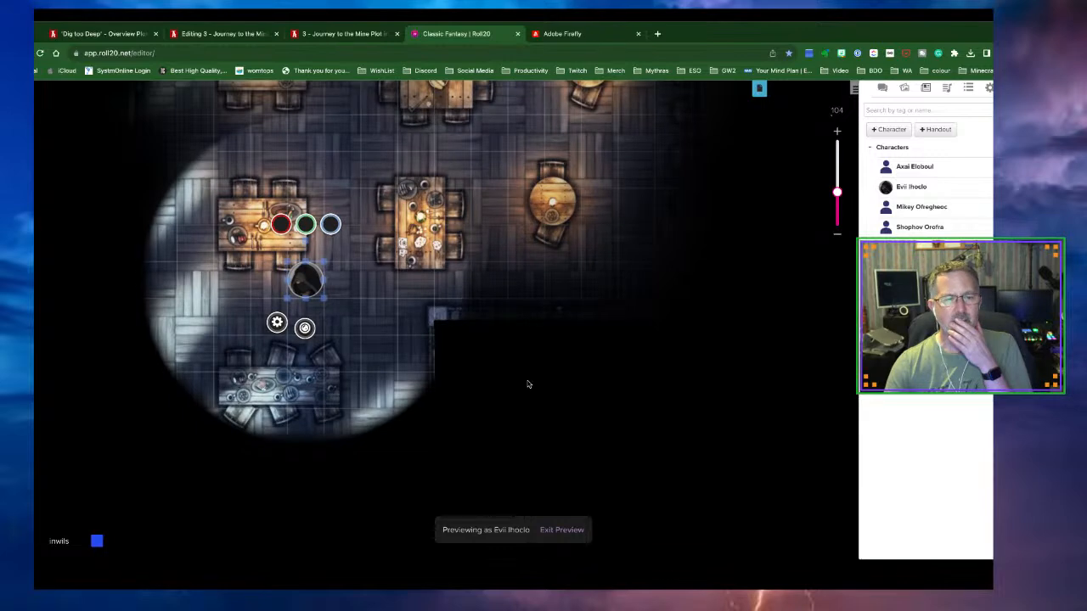
Move the lit token around the tavern tables to test the light, then exit the preview
{"action": "left_click_drag", "start_coordinate": [301, 300], "coordinate": [157, 170]}
{"action": "scroll", "coordinate": [369, 272], "scroll_direction": "up", "scroll_amount": 3}
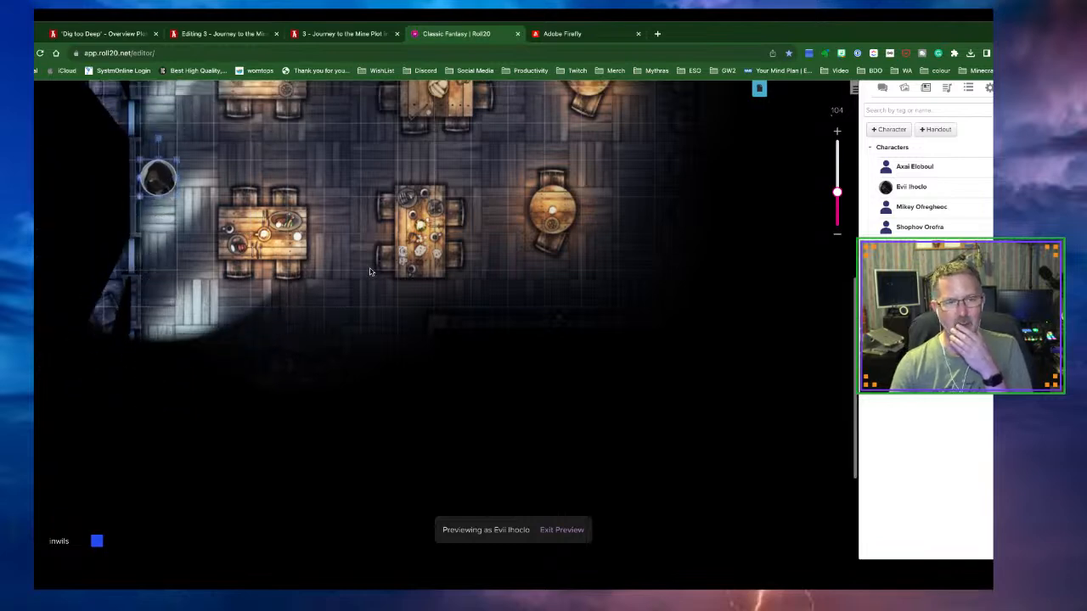
{"action": "left_click_drag", "start_coordinate": [156, 342], "coordinate": [168, 191]}
{"action": "scroll", "coordinate": [361, 284], "scroll_direction": "up", "scroll_amount": 5}
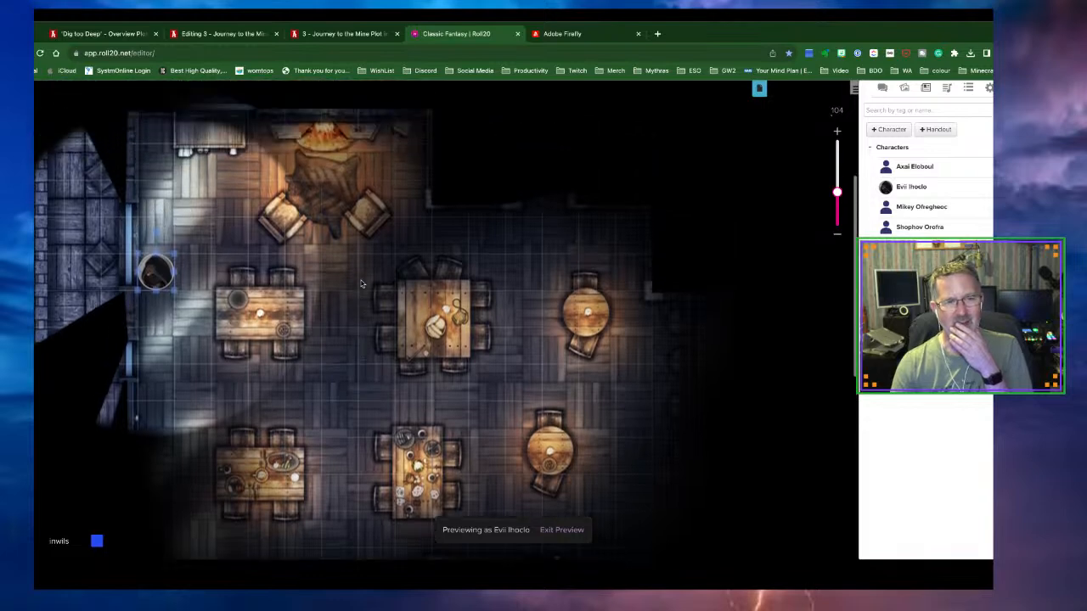
{"action": "scroll", "coordinate": [325, 343], "scroll_direction": "down", "scroll_amount": 6}
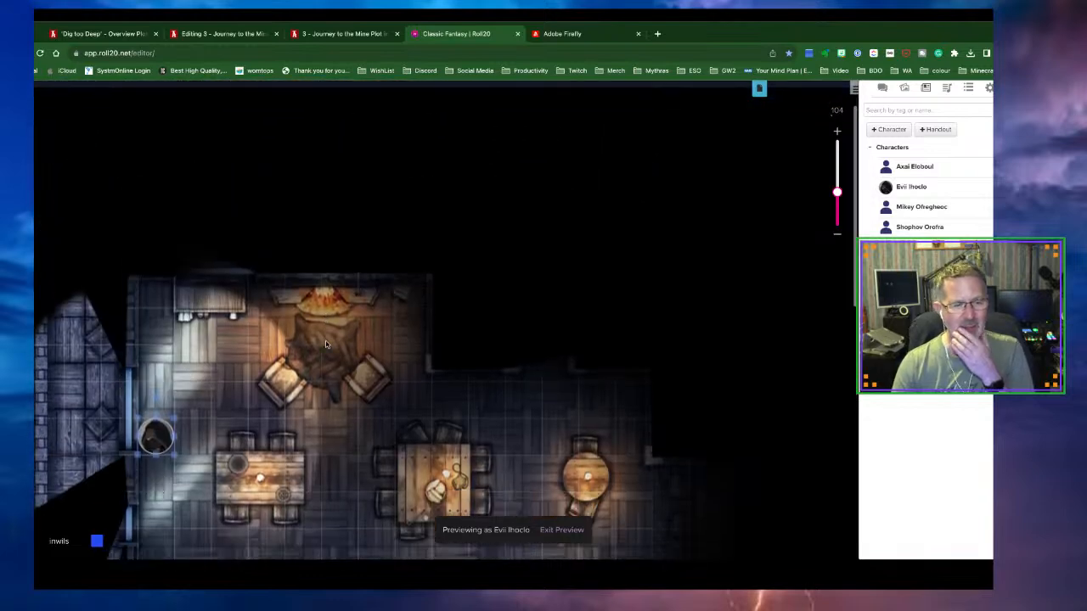
{"action": "scroll", "coordinate": [326, 342], "scroll_direction": "down", "scroll_amount": 1}
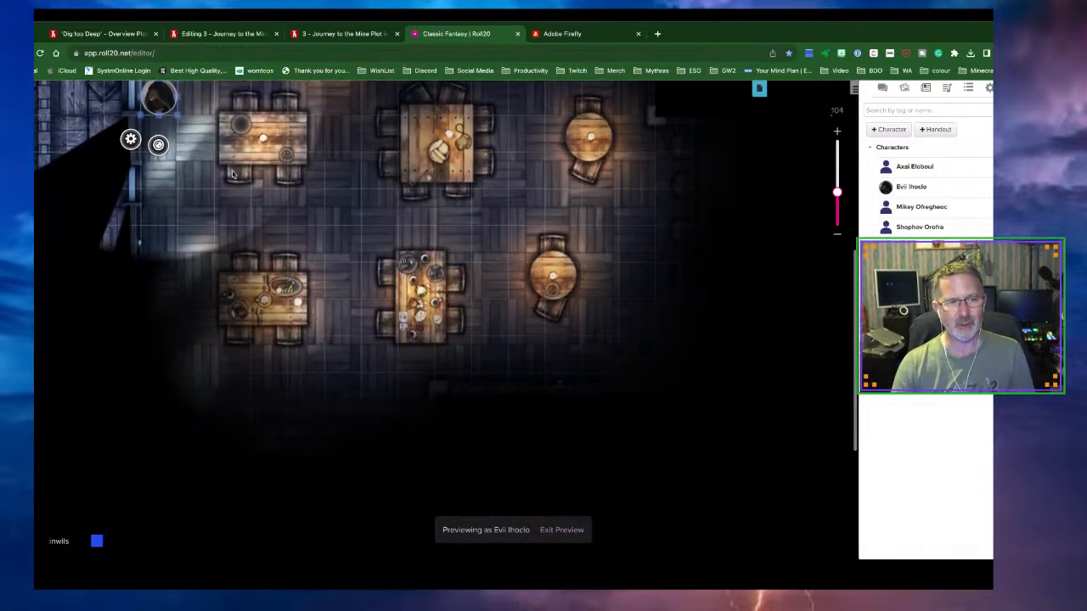
{"action": "left_click_drag", "start_coordinate": [177, 109], "coordinate": [452, 283]}
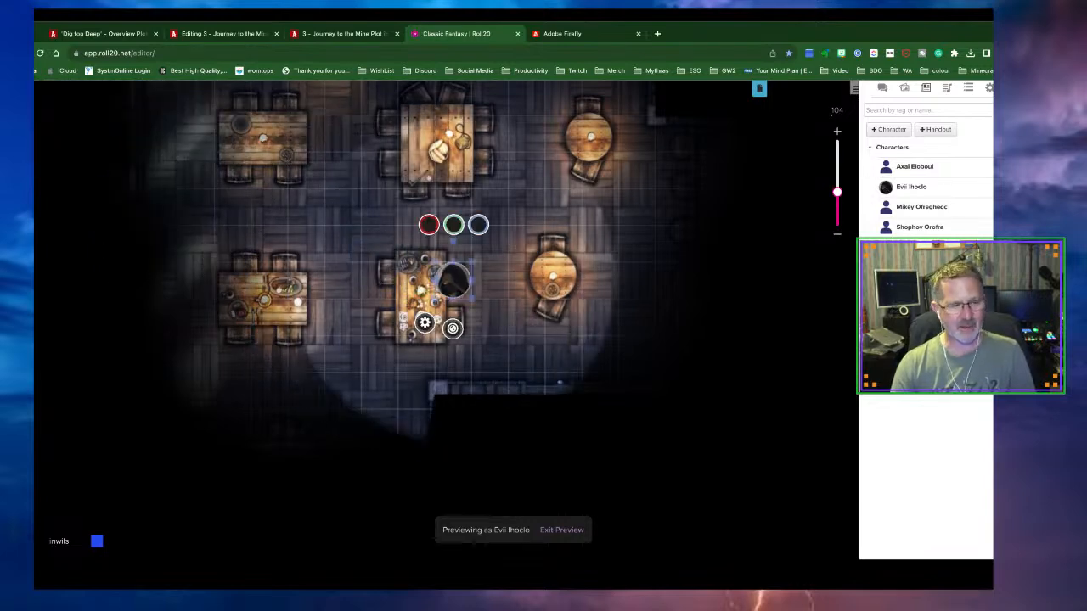
{"action": "left_click", "coordinate": [455, 468]}
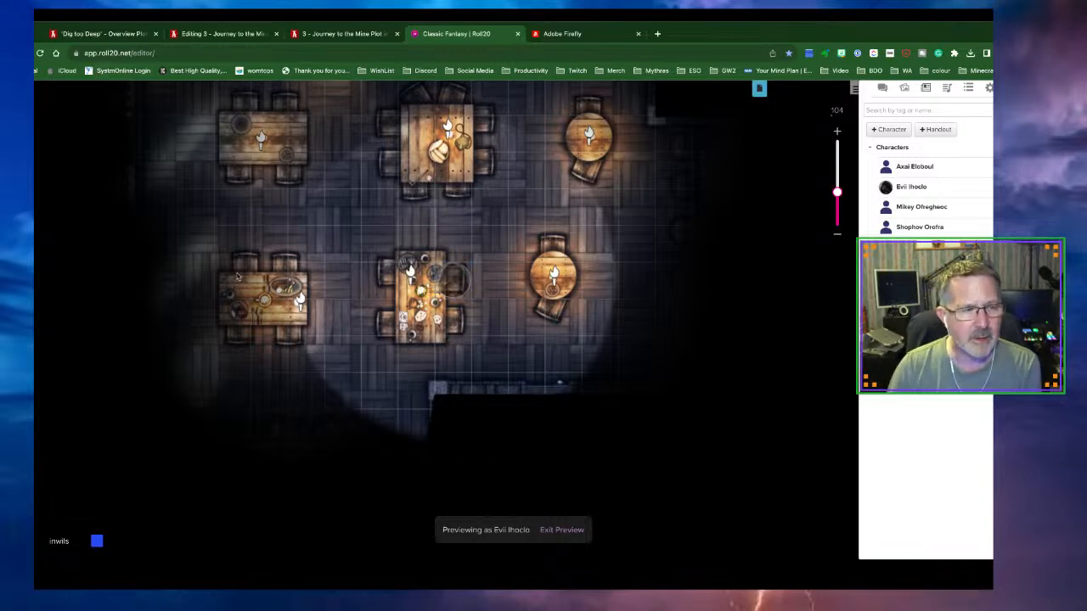
{"action": "left_click", "coordinate": [577, 531]}
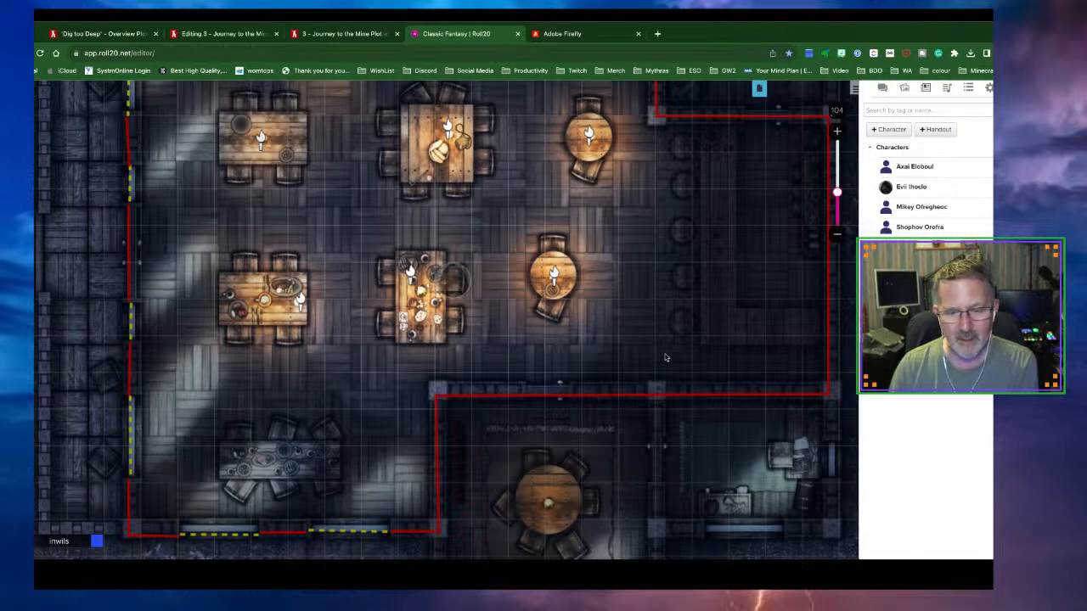
{"action": "scroll", "coordinate": [641, 348], "scroll_direction": "right", "scroll_amount": 3}
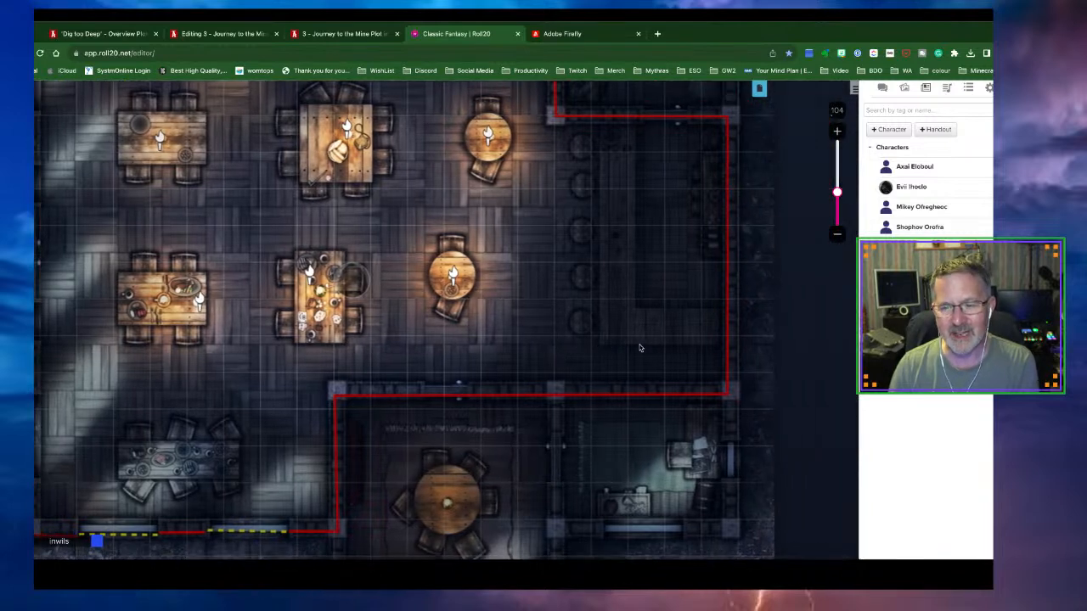
{"action": "scroll", "coordinate": [439, 390], "scroll_direction": "up", "scroll_amount": 5}
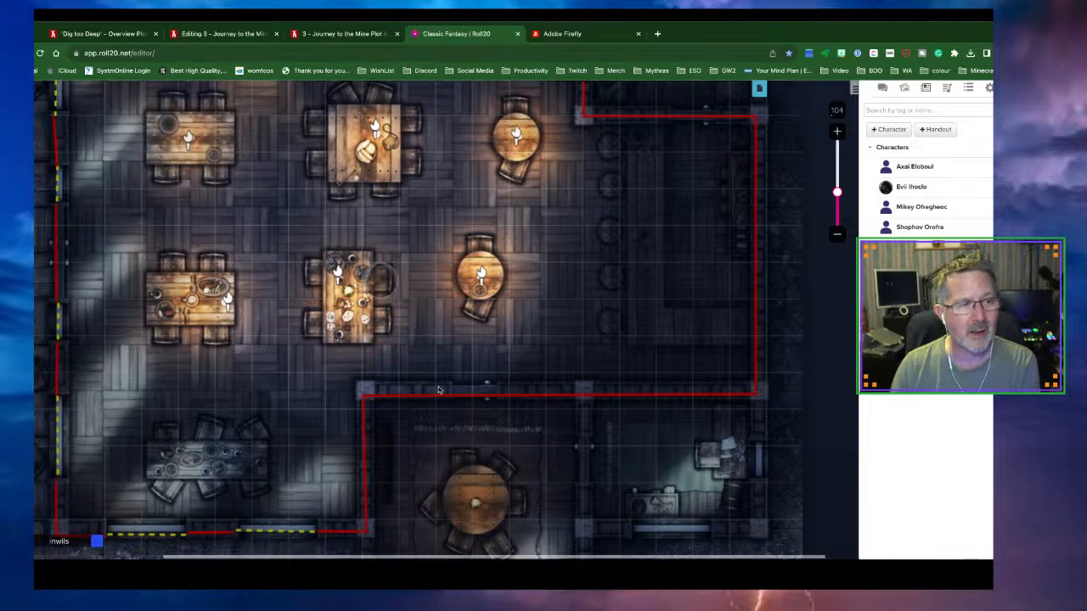
{"action": "scroll", "coordinate": [439, 390], "scroll_direction": "up", "scroll_amount": 2}
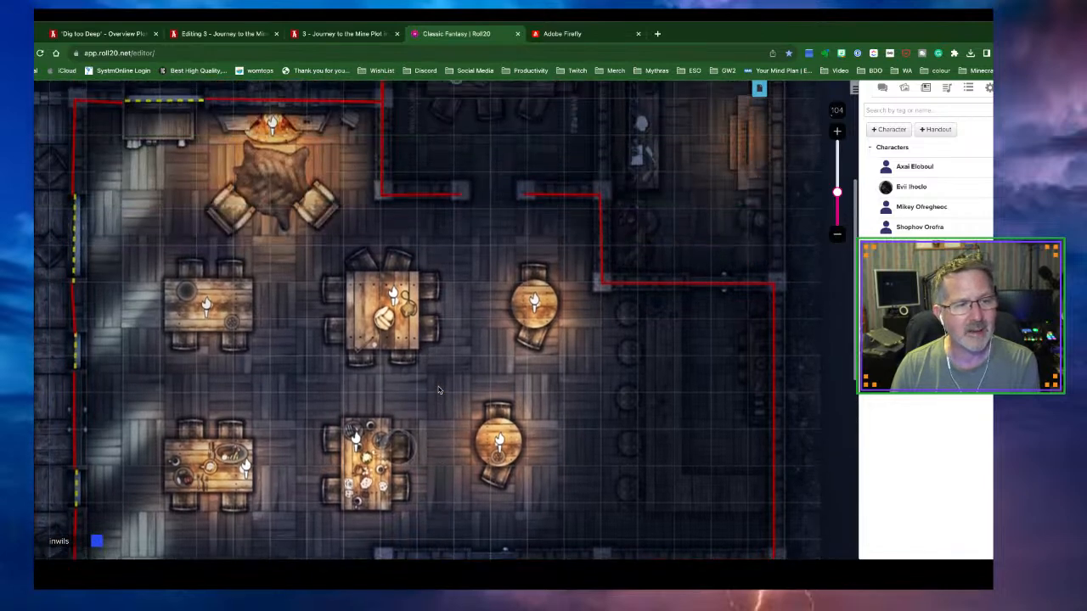
{"action": "scroll", "coordinate": [439, 390], "scroll_direction": "up", "scroll_amount": 4}
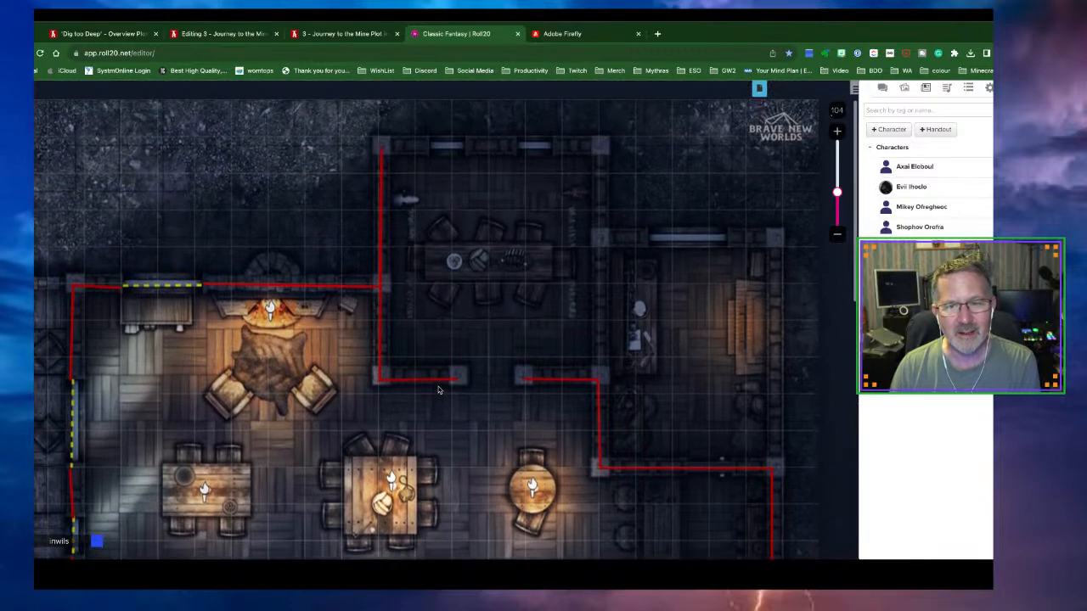
{"action": "scroll", "coordinate": [439, 390], "scroll_direction": "down", "scroll_amount": 3}
{"action": "scroll", "coordinate": [439, 390], "scroll_direction": "down", "scroll_amount": 10}
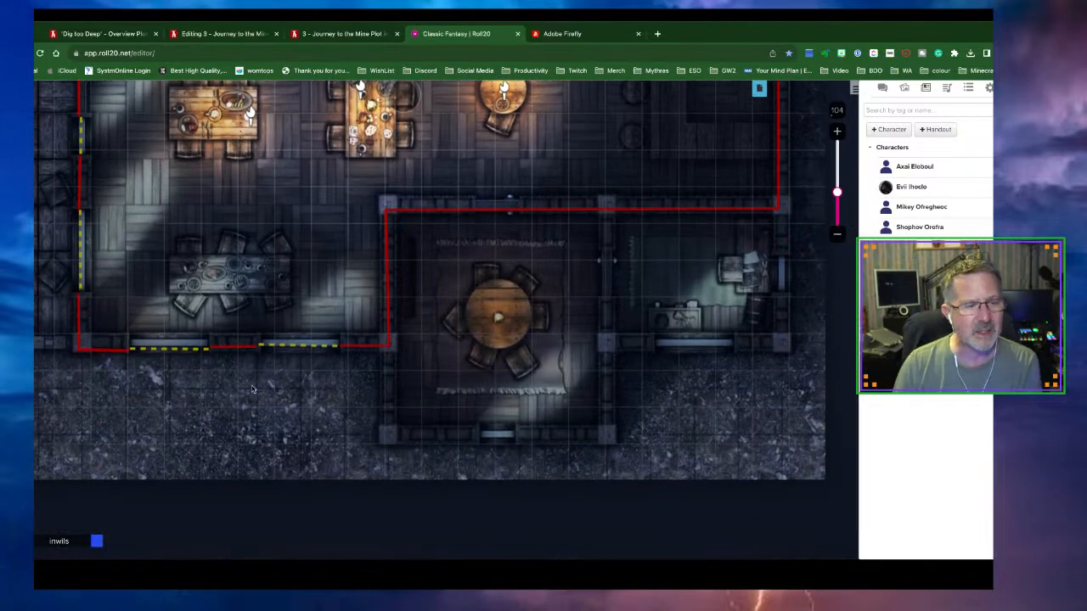
{"action": "scroll", "coordinate": [253, 390], "scroll_direction": "up", "scroll_amount": 5}
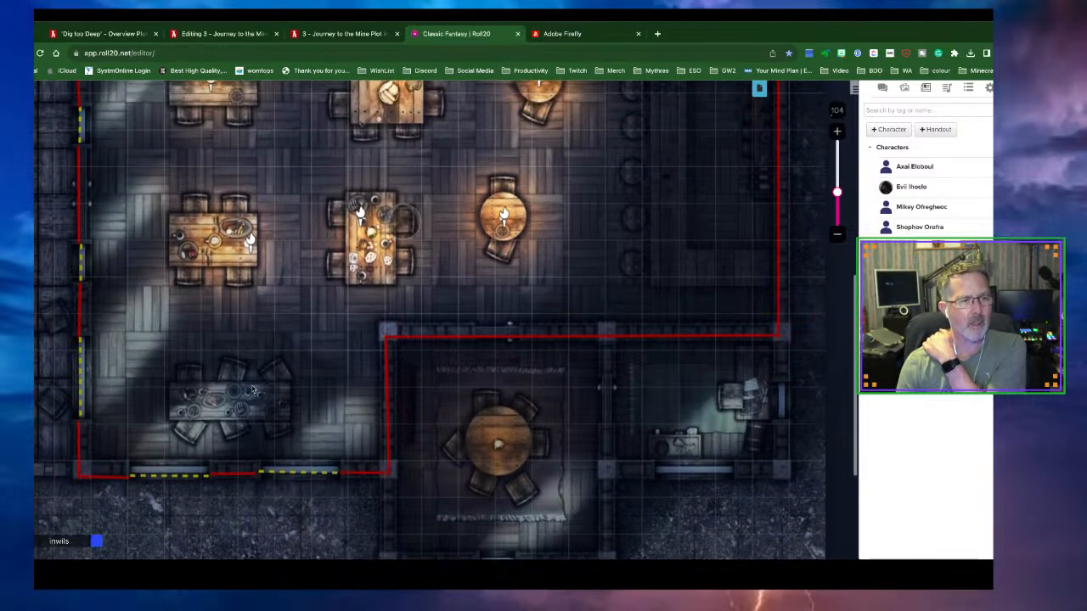
{"action": "scroll", "coordinate": [252, 390], "scroll_direction": "up", "scroll_amount": 4}
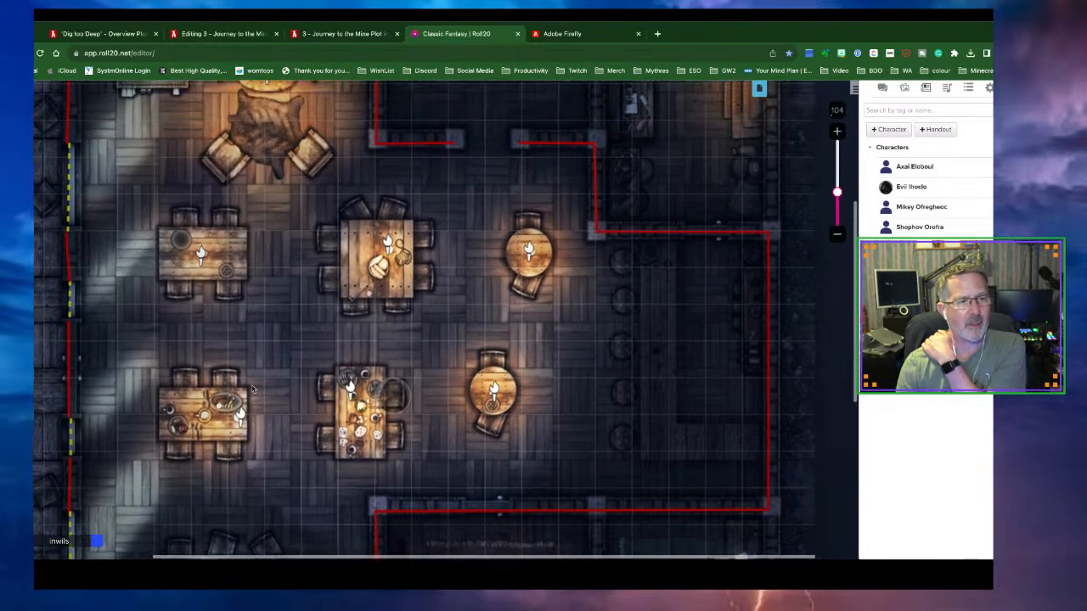
{"action": "scroll", "coordinate": [252, 390], "scroll_direction": "up", "scroll_amount": 2}
{"action": "scroll", "coordinate": [252, 389], "scroll_direction": "left", "scroll_amount": 3}
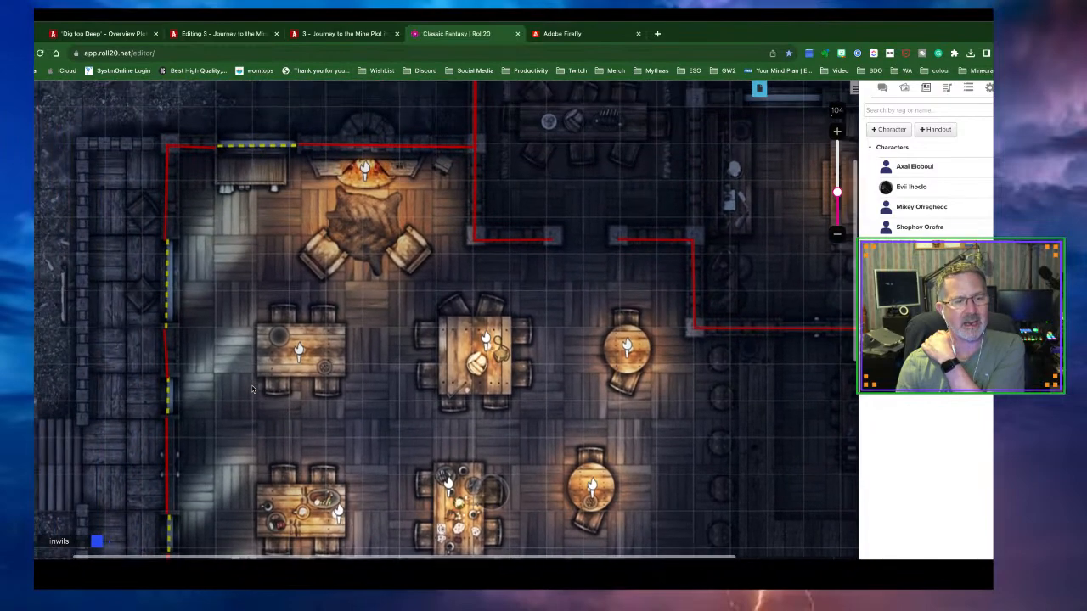
{"action": "scroll", "coordinate": [252, 390], "scroll_direction": "down", "scroll_amount": 1}
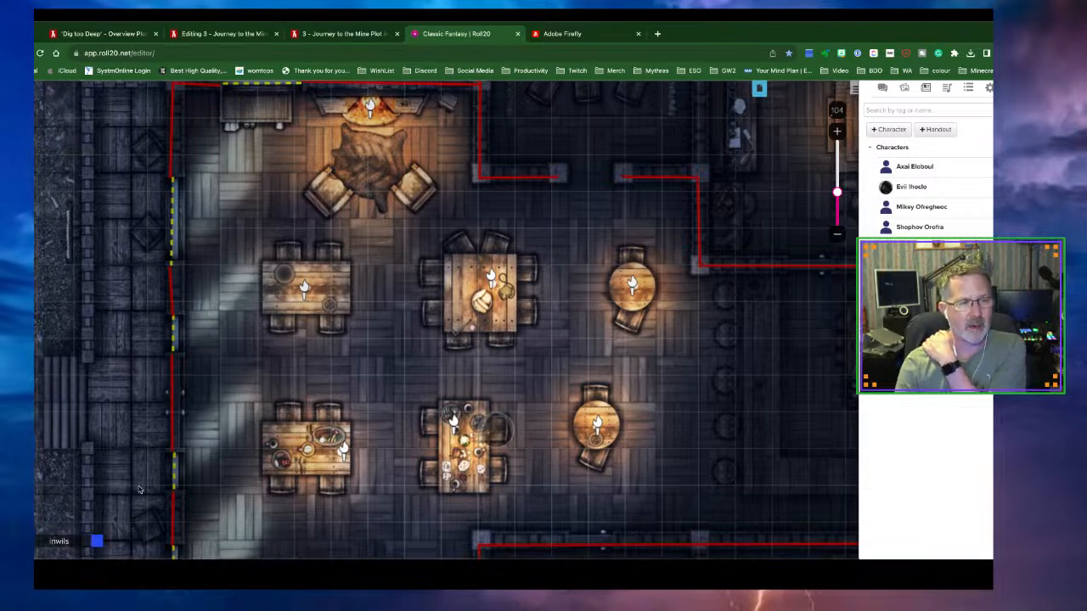
Delete the old left-side wall segment and switch the wall colour to green
{"action": "left_click", "coordinate": [171, 413]}
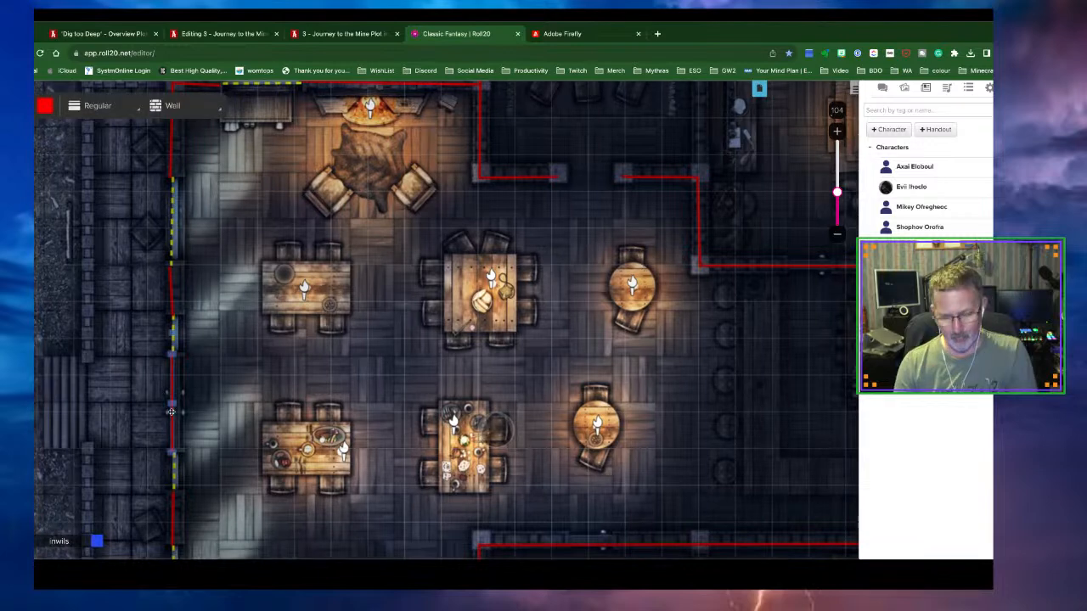
{"action": "key", "text": "Delete"}
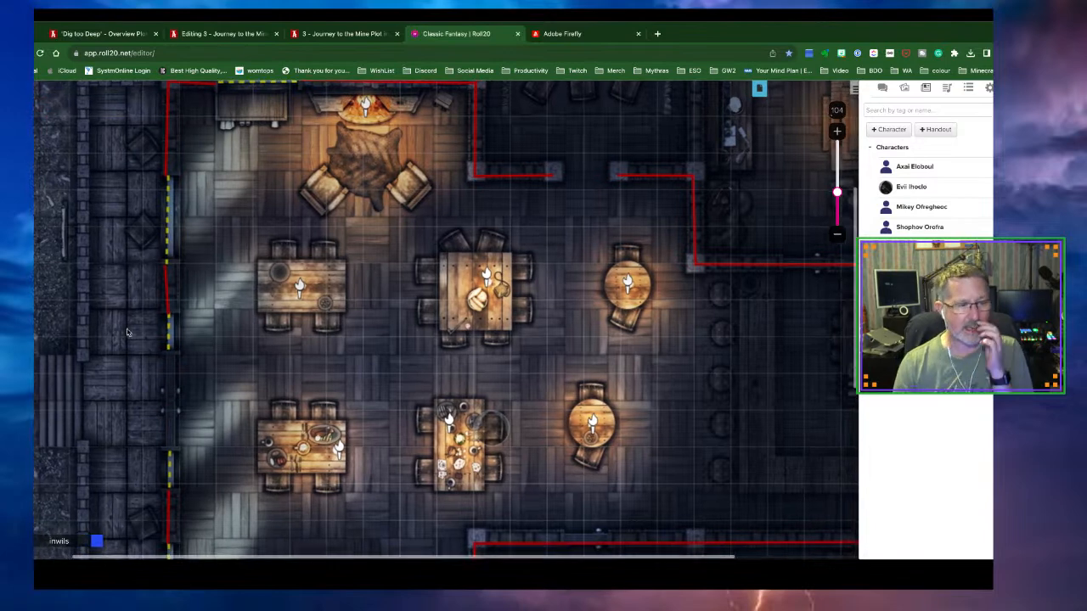
{"action": "left_click", "coordinate": [41, 161]}
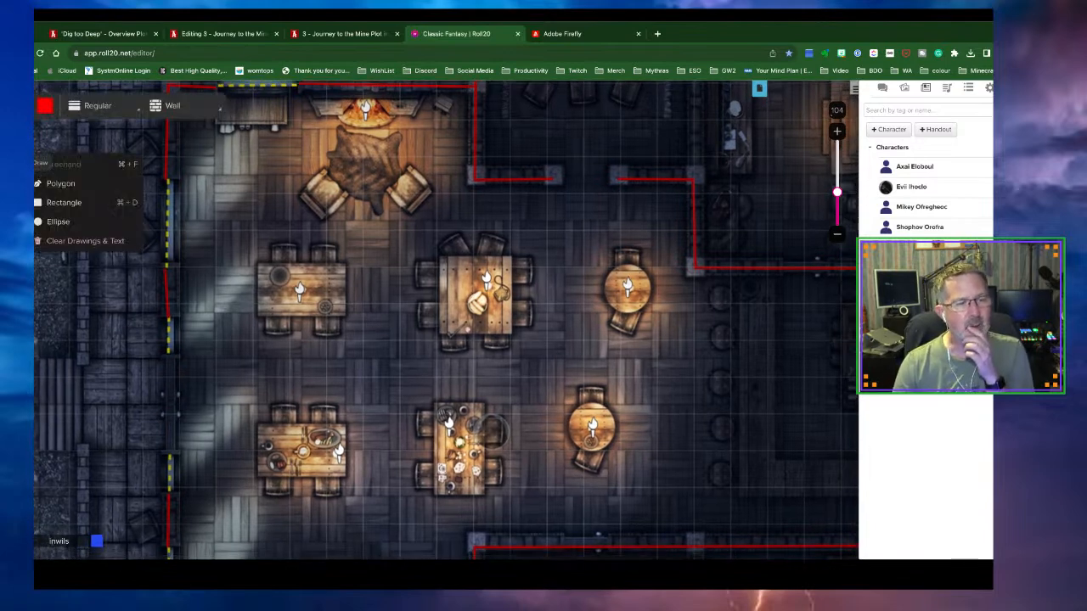
{"action": "left_click", "coordinate": [43, 106]}
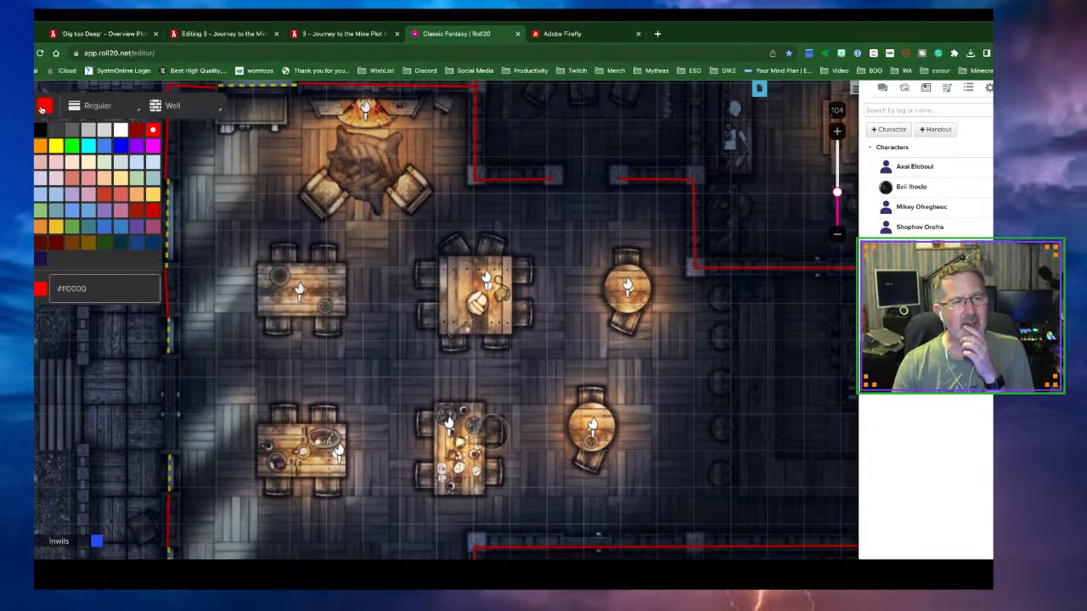
{"action": "left_click", "coordinate": [71, 146]}
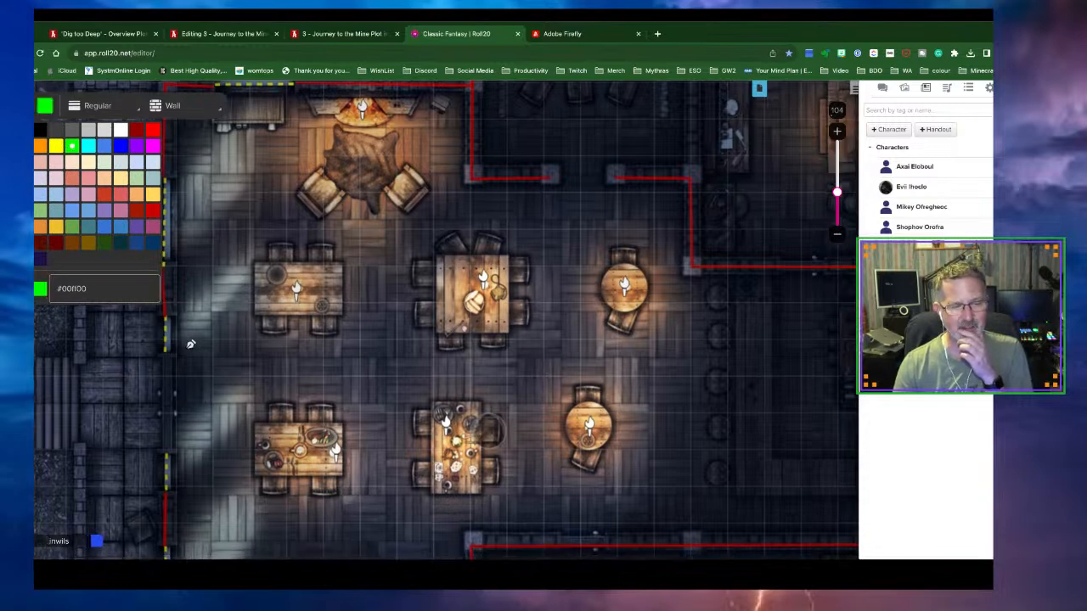
Draw a green wall with a short inward stub down the left wall gap beside the tables
{"action": "left_click", "coordinate": [186, 349]}
{"action": "scroll", "coordinate": [180, 353], "scroll_direction": "up", "scroll_amount": 1}
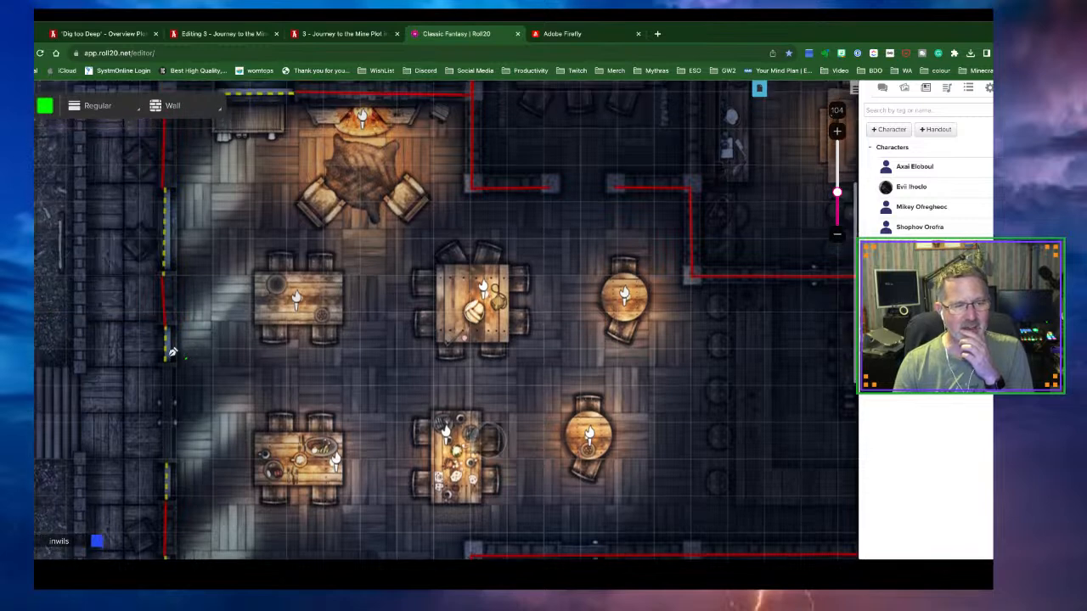
{"action": "double_click", "coordinate": [168, 361]}
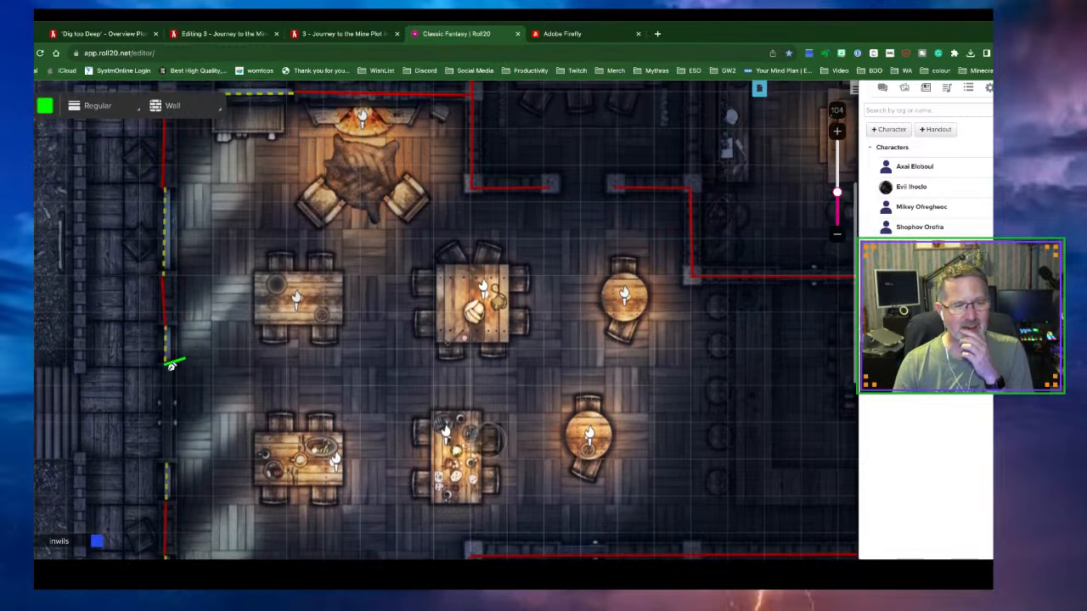
{"action": "double_click", "coordinate": [166, 461]}
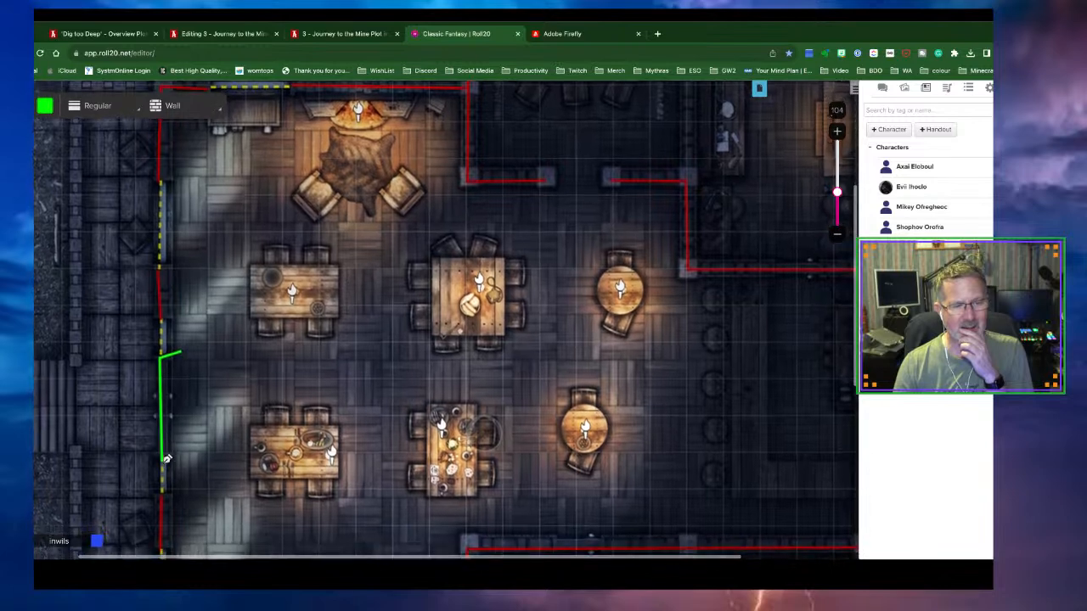
{"action": "left_click", "coordinate": [20, 106]}
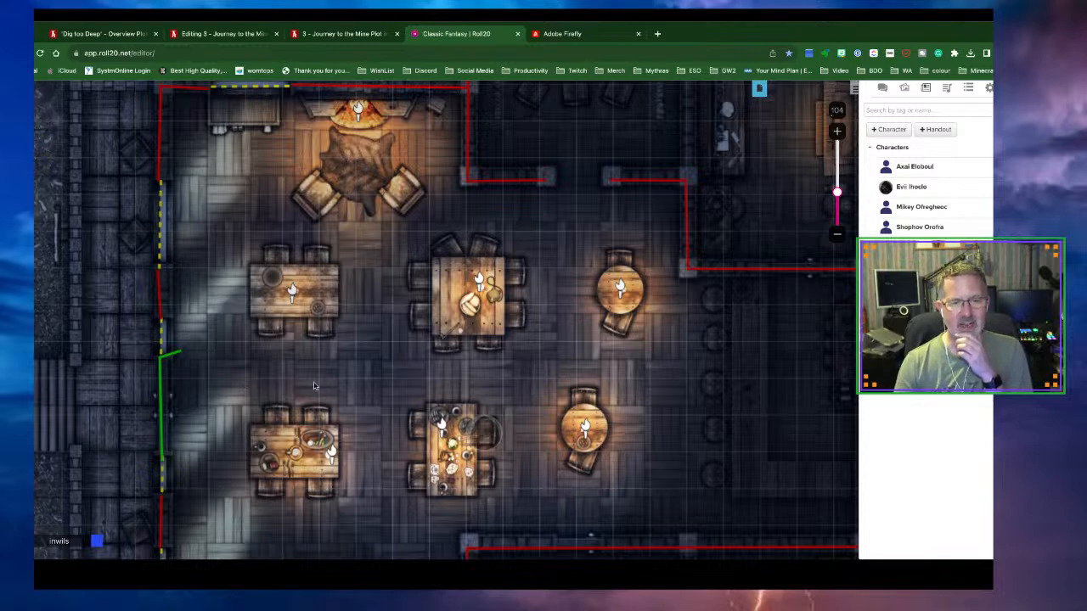
{"action": "scroll", "coordinate": [313, 386], "scroll_direction": "down", "scroll_amount": 5}
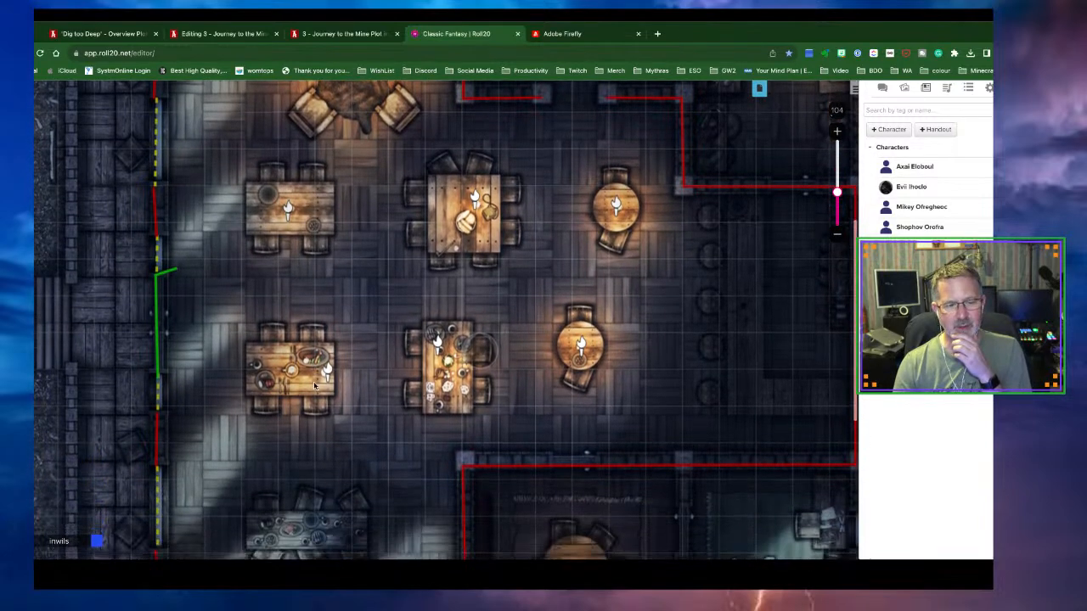
{"action": "scroll", "coordinate": [313, 385], "scroll_direction": "up", "scroll_amount": 4}
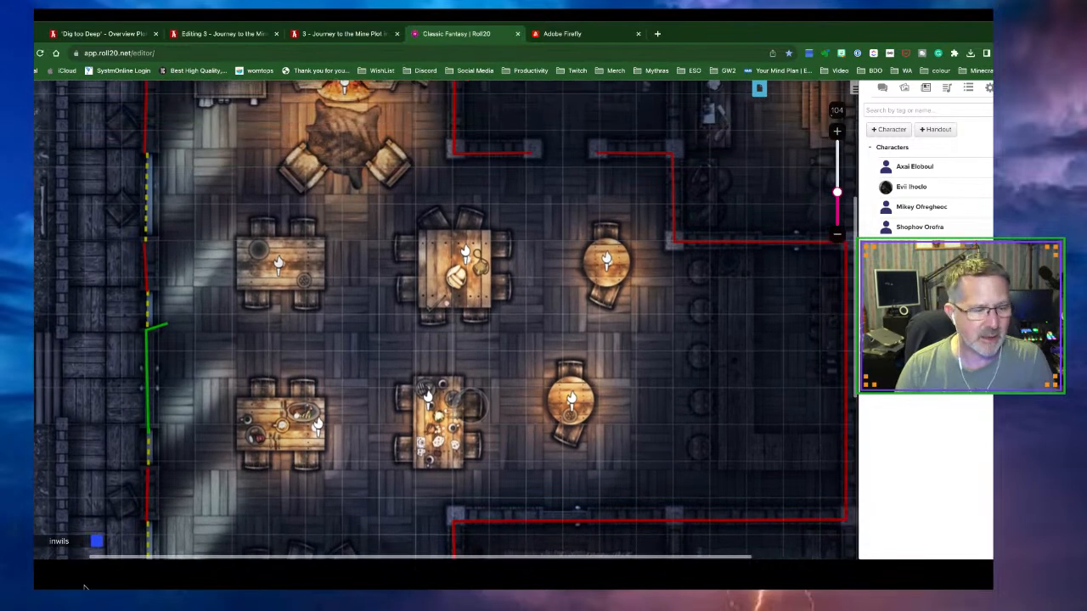
Move the dark token beside the left-hand tables and test its sight toward the door in preview
{"action": "left_click", "coordinate": [35, 461]}
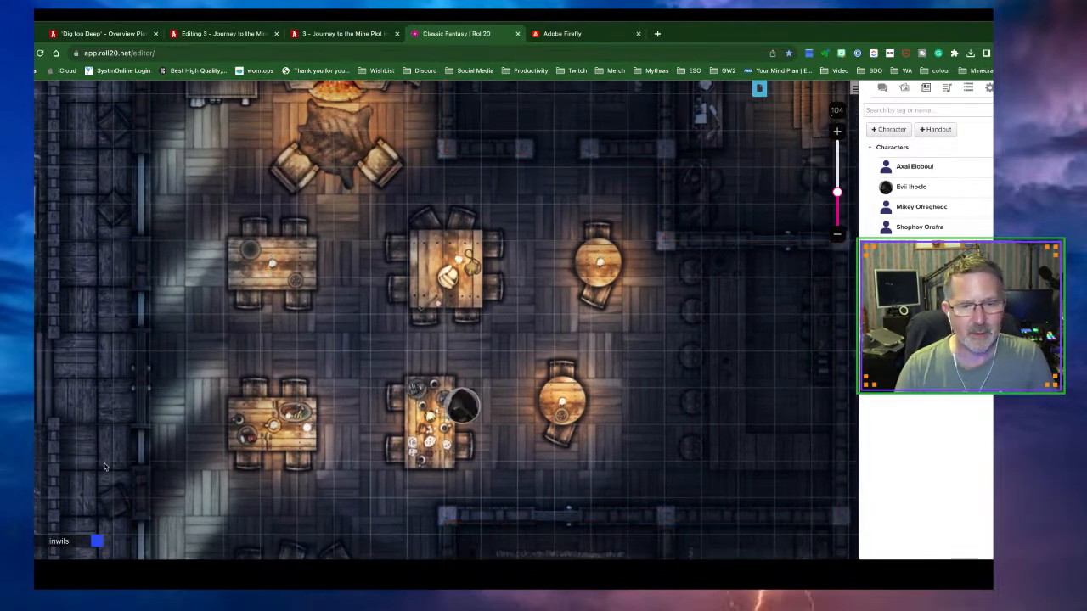
{"action": "left_click_drag", "start_coordinate": [474, 408], "coordinate": [264, 377]}
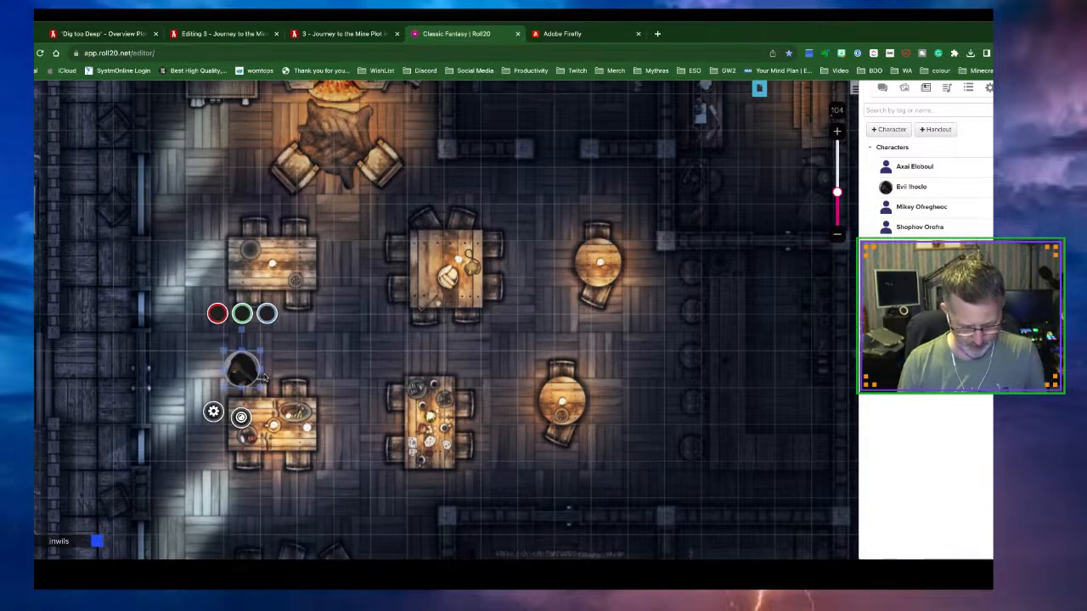
{"action": "key", "text": "ctrl+l"}
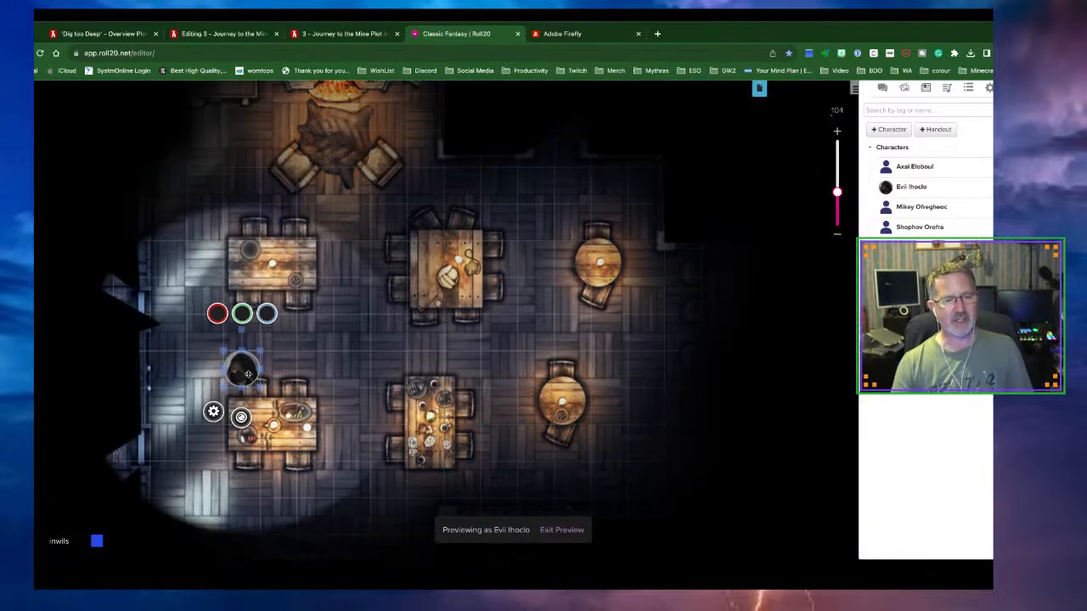
{"action": "left_click_drag", "start_coordinate": [228, 377], "coordinate": [197, 382]}
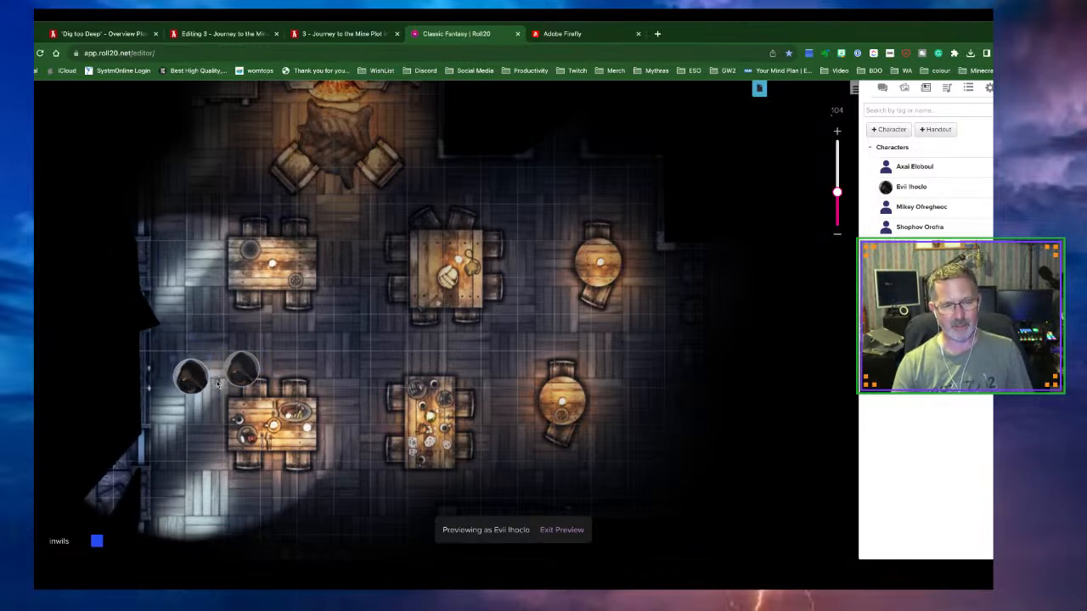
{"action": "left_click", "coordinate": [561, 530]}
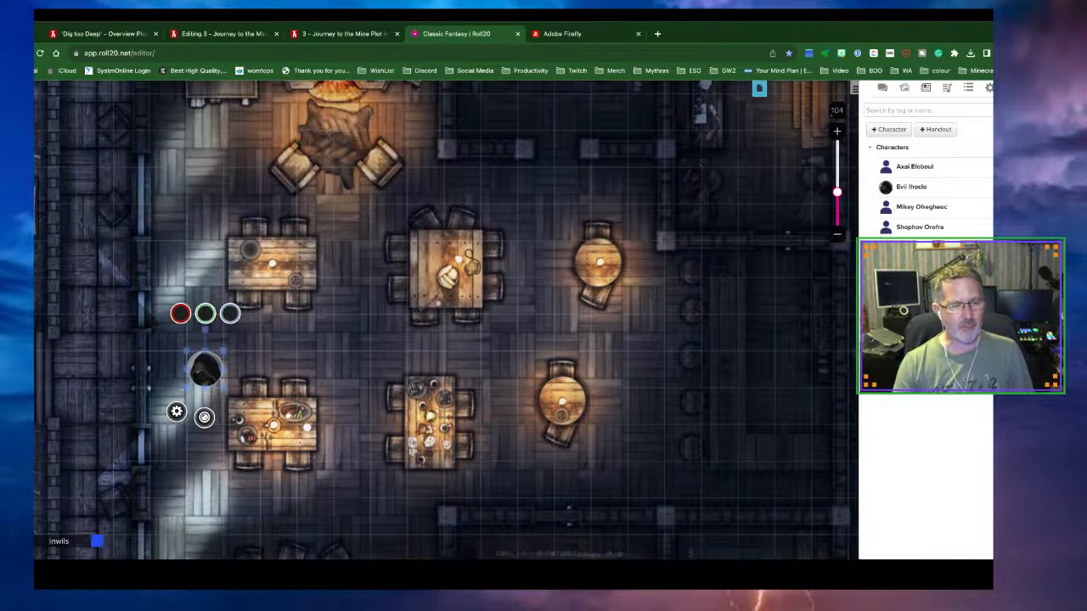
Shift the green door segment further down the left wall and preview the token's sight again
{"action": "left_click", "coordinate": [64, 512]}
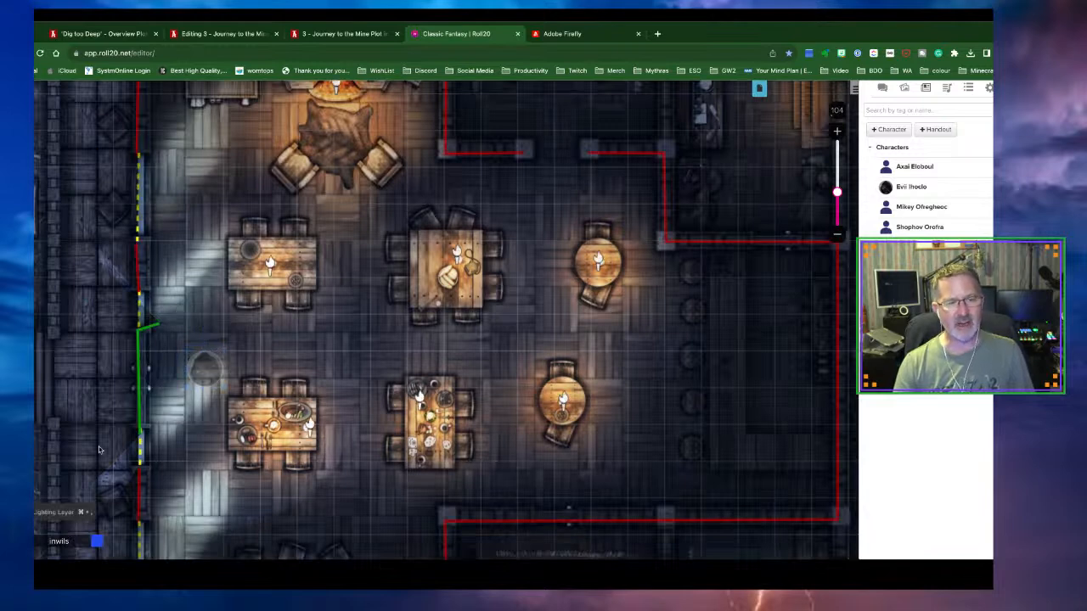
{"action": "left_click", "coordinate": [141, 351]}
{"action": "left_click_drag", "start_coordinate": [140, 351], "coordinate": [146, 460]}
{"action": "left_click", "coordinate": [19, 461]}
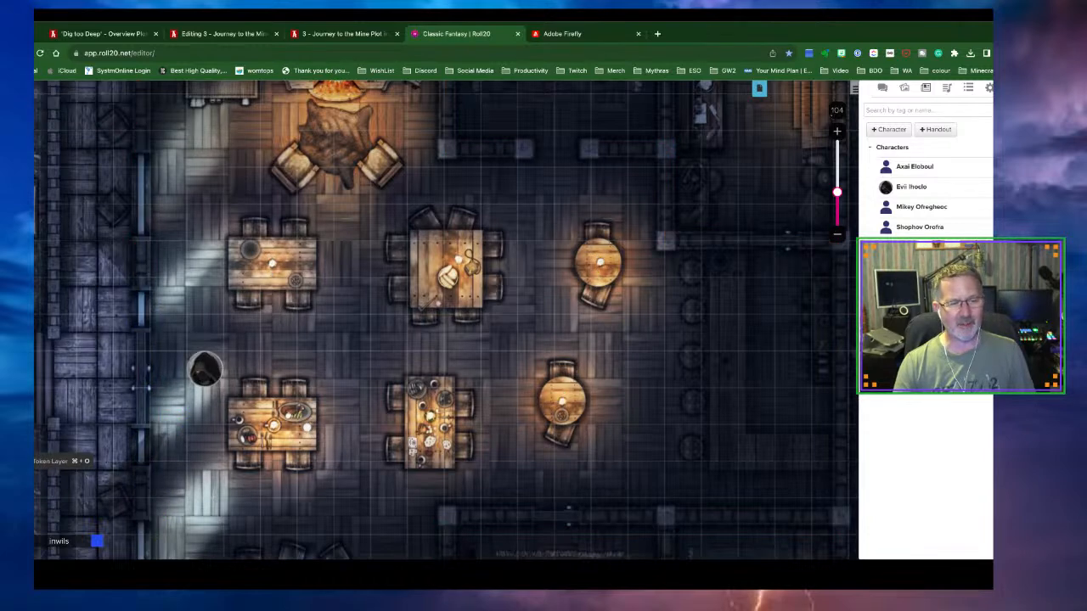
{"action": "left_click", "coordinate": [197, 373]}
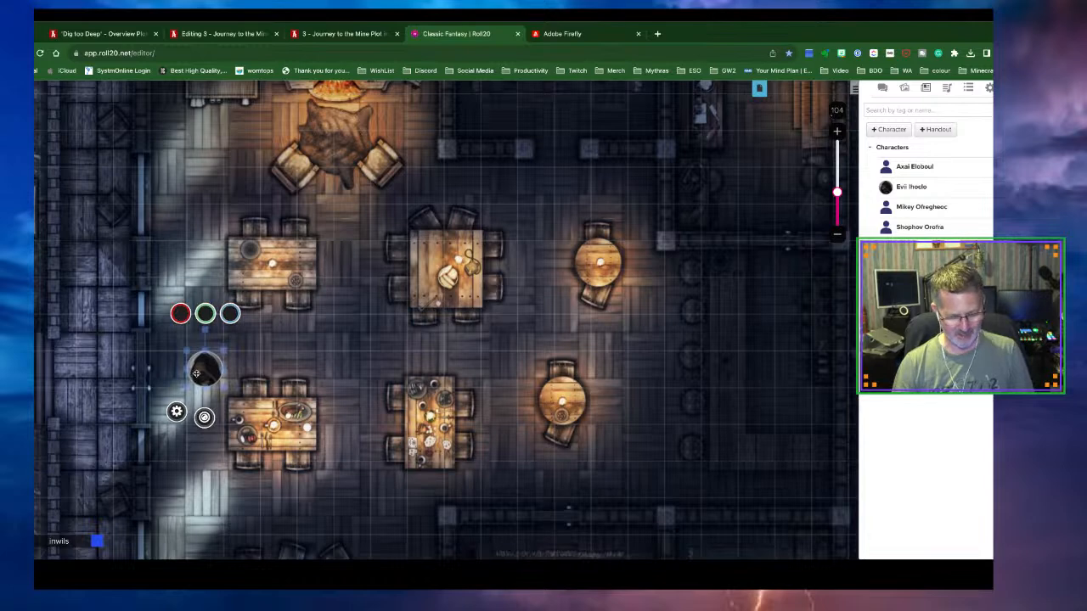
{"action": "key", "text": "ctrl+l"}
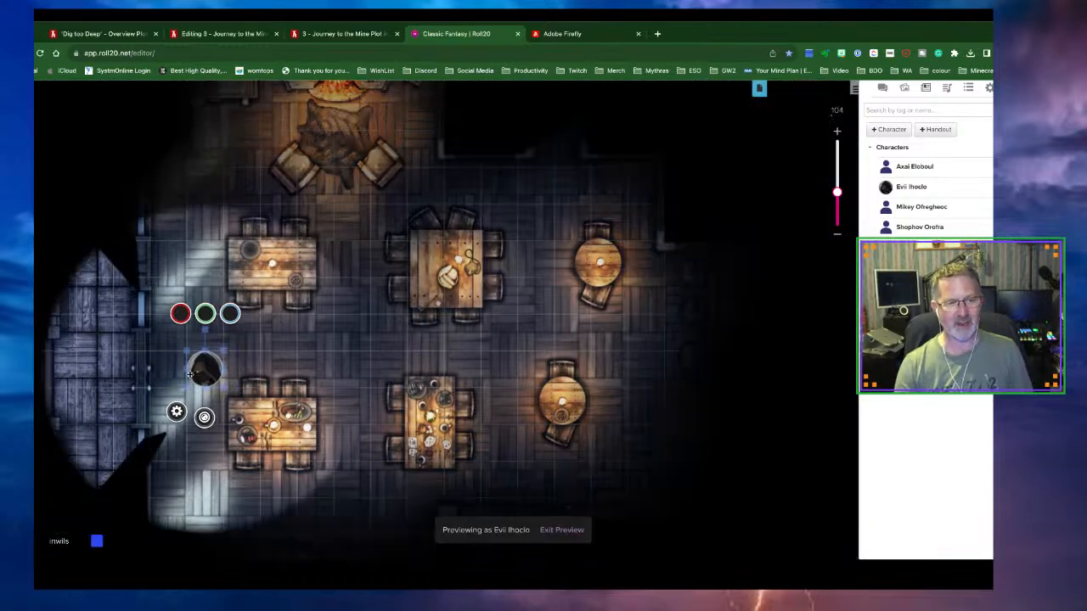
{"action": "mouse_move", "coordinate": [199, 374]}
{"action": "left_mouse_down"}
{"action": "mouse_move", "coordinate": [123, 376]}
{"action": "mouse_move", "coordinate": [197, 377]}
{"action": "left_mouse_up"}
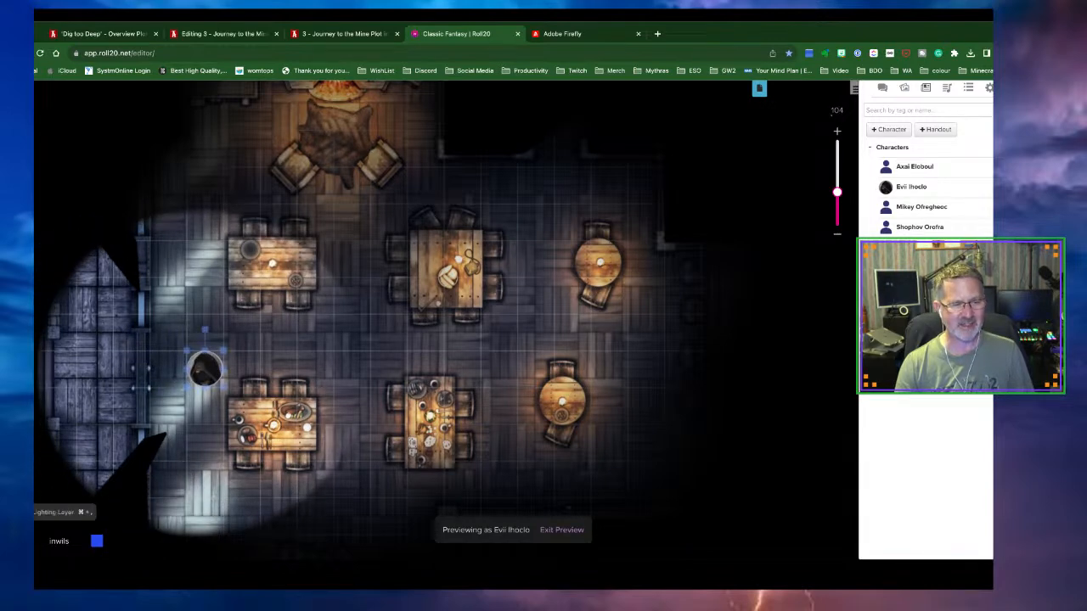
{"action": "left_click", "coordinate": [35, 512]}
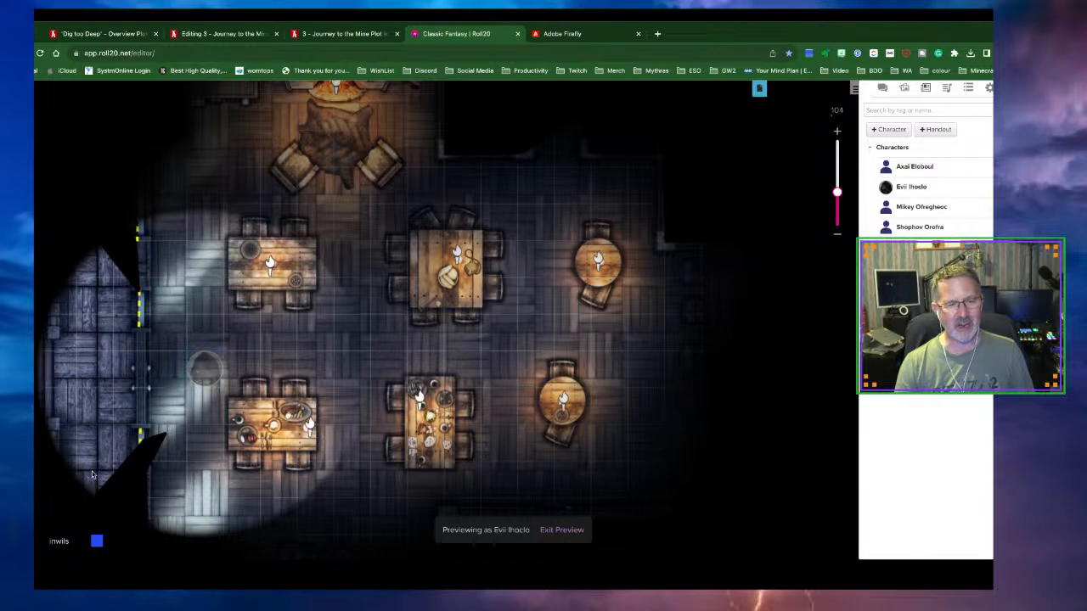
Exit the preview and drag the green door segment back up beside the tables
{"action": "left_click", "coordinate": [540, 531]}
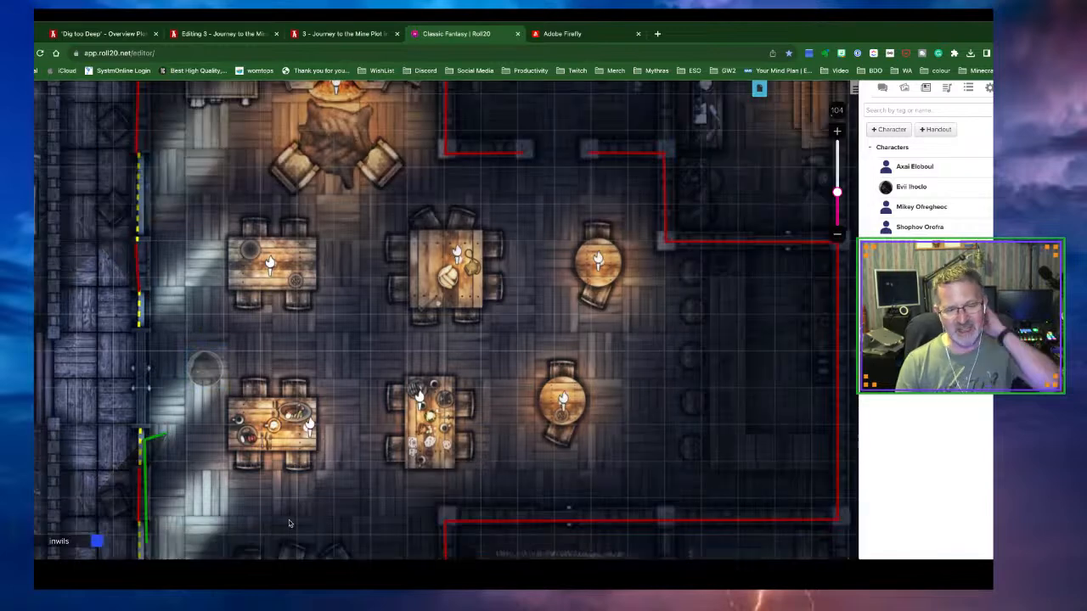
{"action": "left_click", "coordinate": [157, 439]}
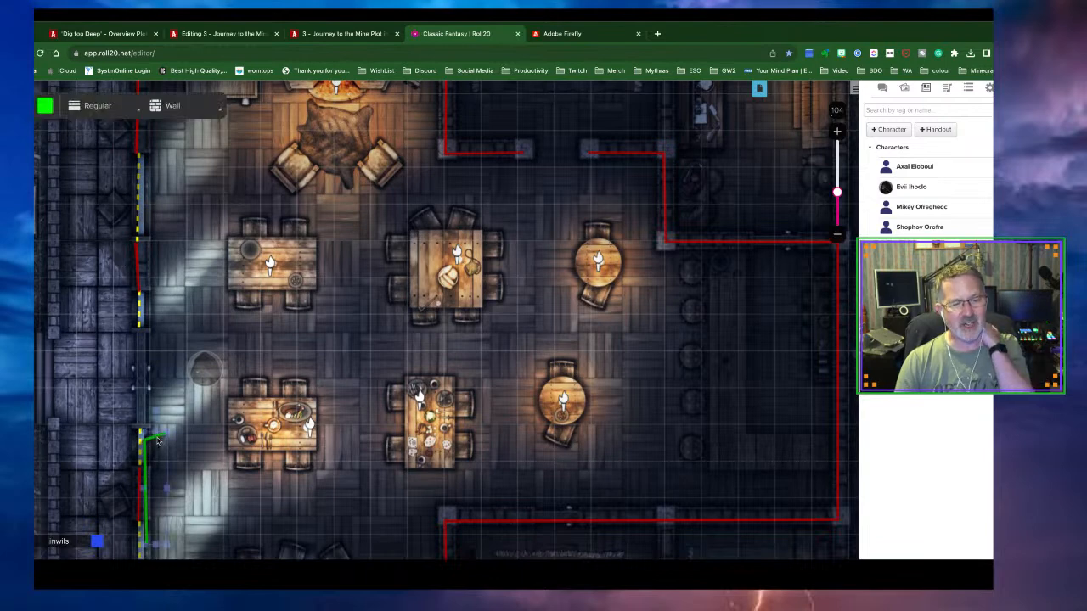
{"action": "left_click_drag", "start_coordinate": [158, 438], "coordinate": [151, 327]}
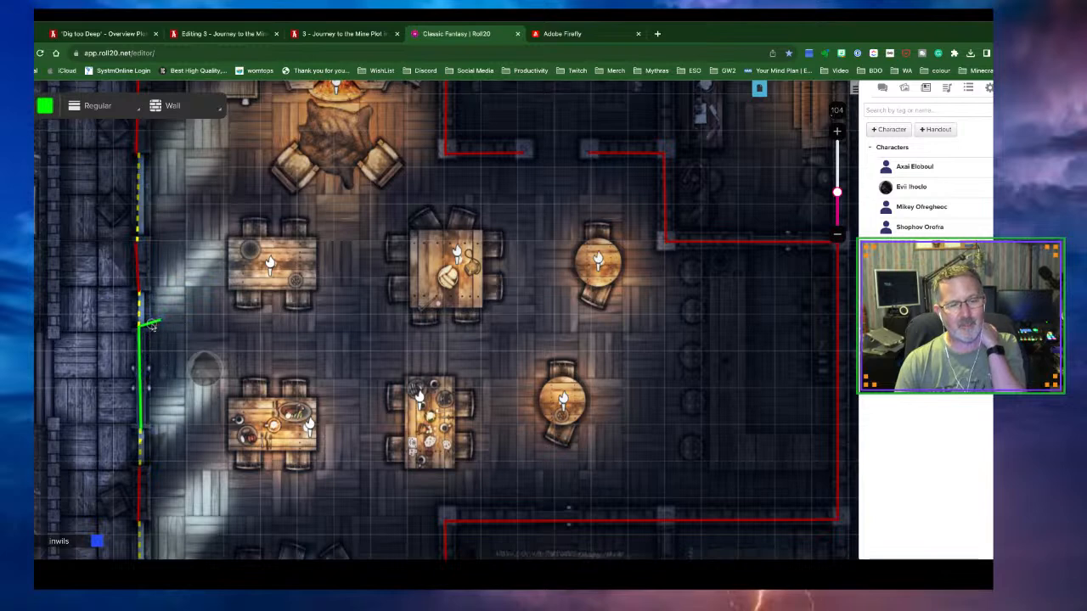
{"action": "left_click", "coordinate": [215, 400]}
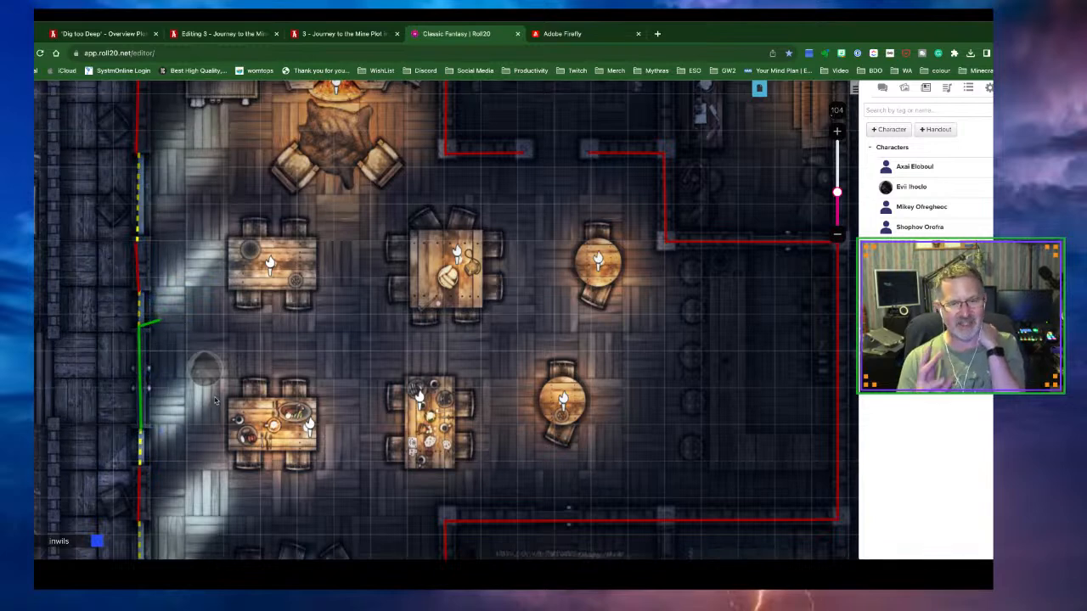
{"action": "scroll", "coordinate": [567, 440], "scroll_direction": "down", "scroll_amount": 5}
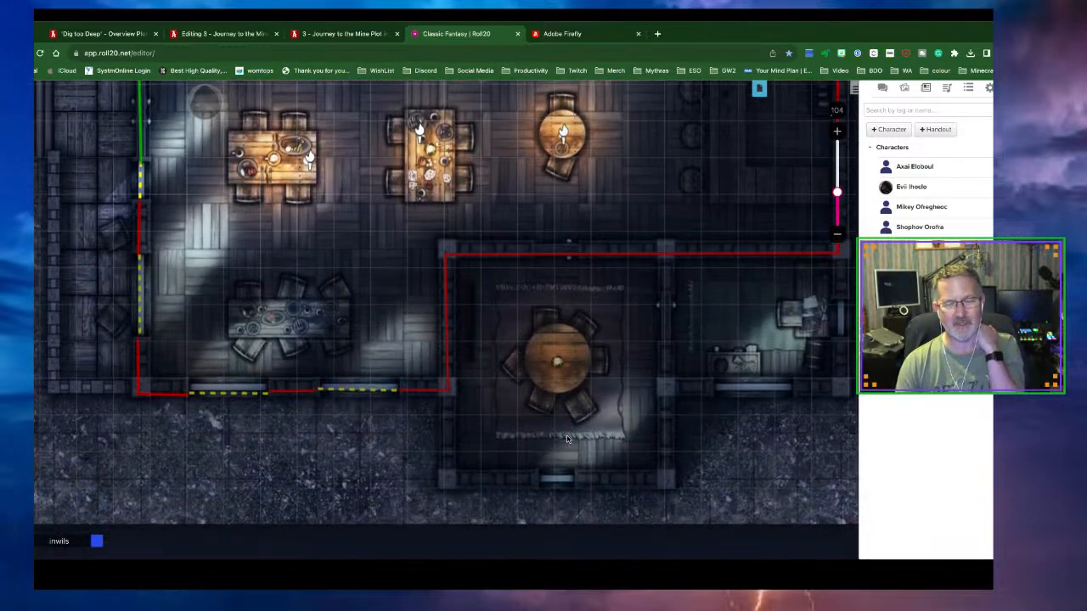
{"action": "scroll", "coordinate": [568, 439], "scroll_direction": "up", "scroll_amount": 3}
{"action": "scroll", "coordinate": [567, 439], "scroll_direction": "up", "scroll_amount": 1}
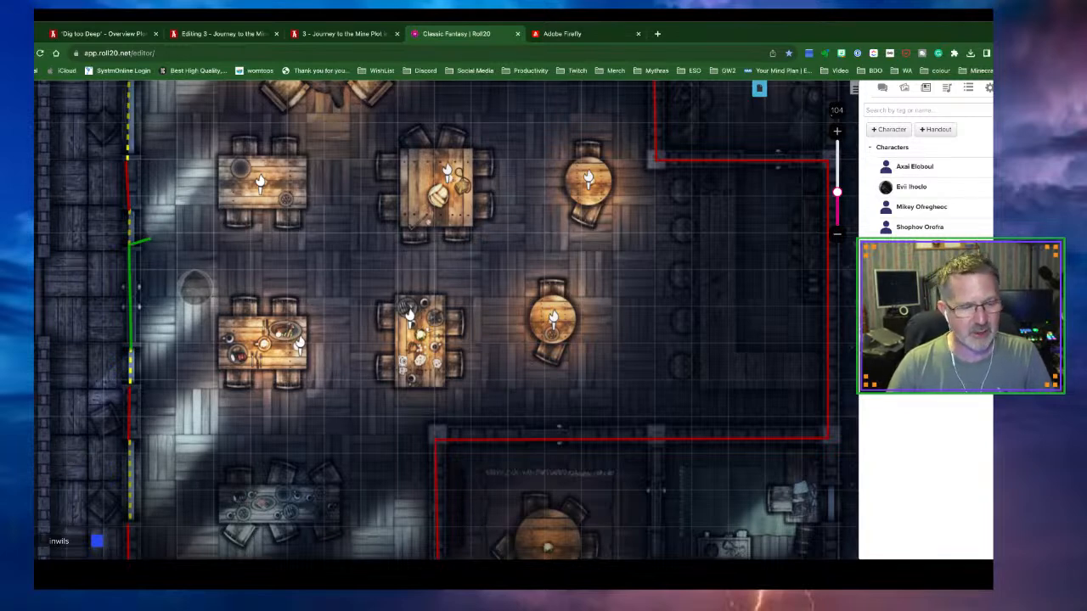
Check the hooded token's settings, then move it to the GM Layer
{"action": "left_click", "coordinate": [19, 461]}
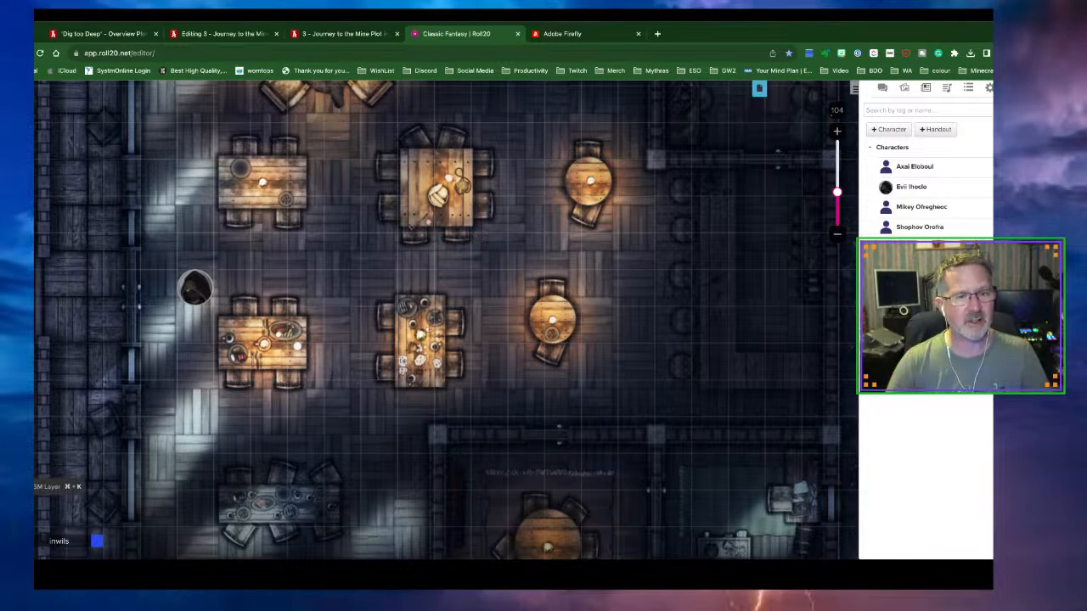
{"action": "left_click", "coordinate": [195, 299]}
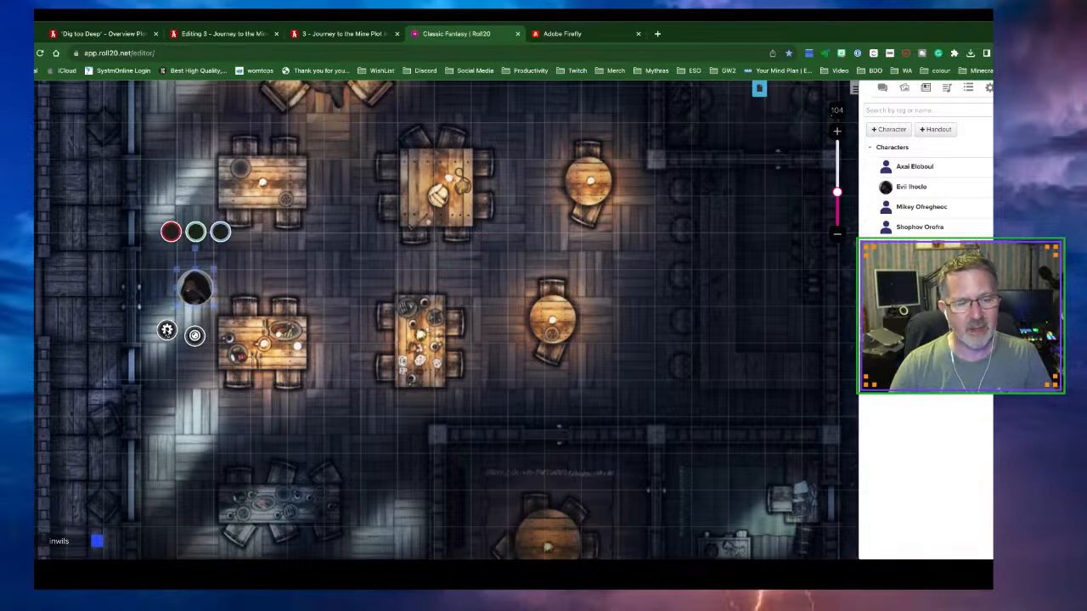
{"action": "left_click", "coordinate": [167, 330]}
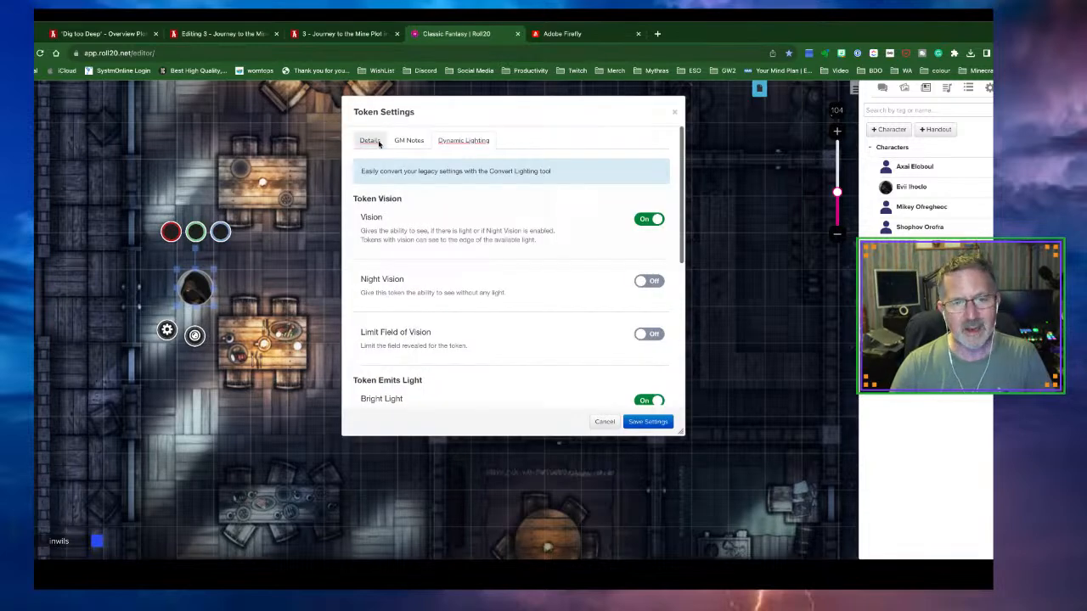
{"action": "left_click", "coordinate": [676, 112]}
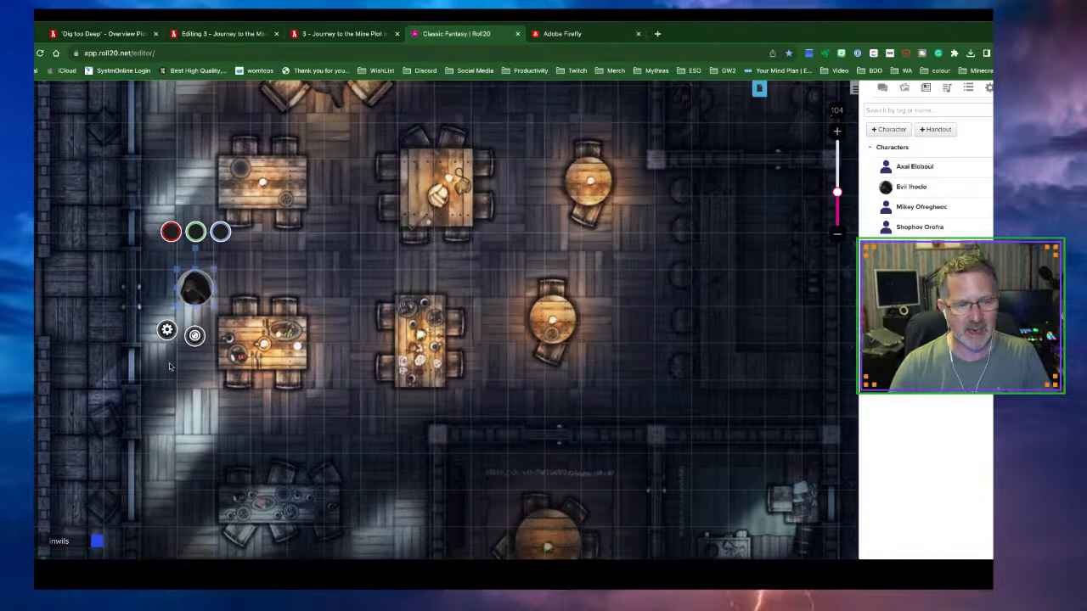
{"action": "scroll", "coordinate": [210, 408], "scroll_direction": "down", "scroll_amount": 1}
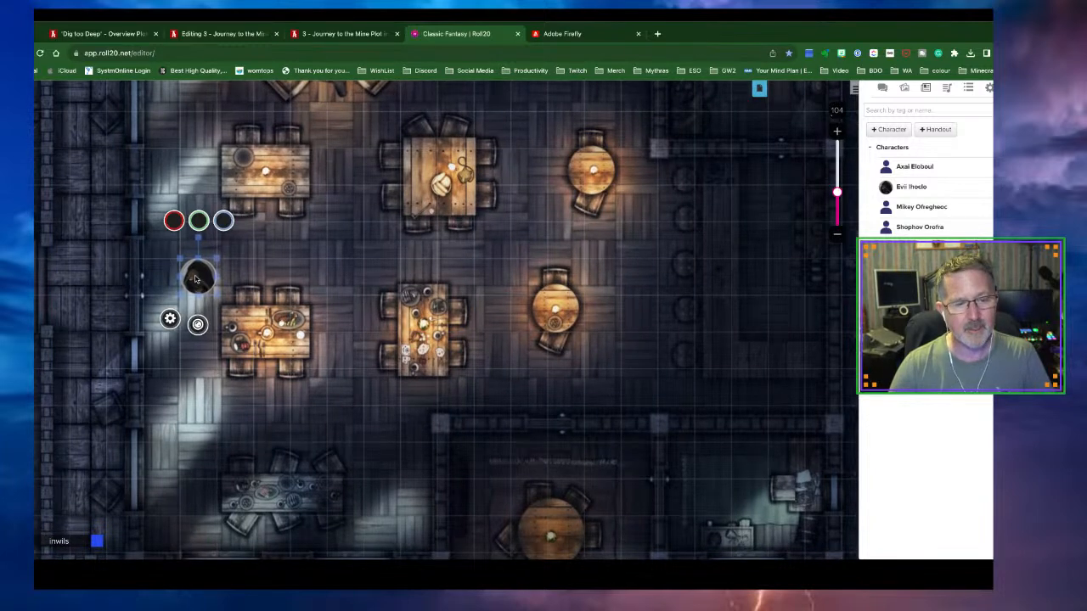
{"action": "left_click", "coordinate": [195, 276]}
{"action": "right_click", "coordinate": [195, 276]}
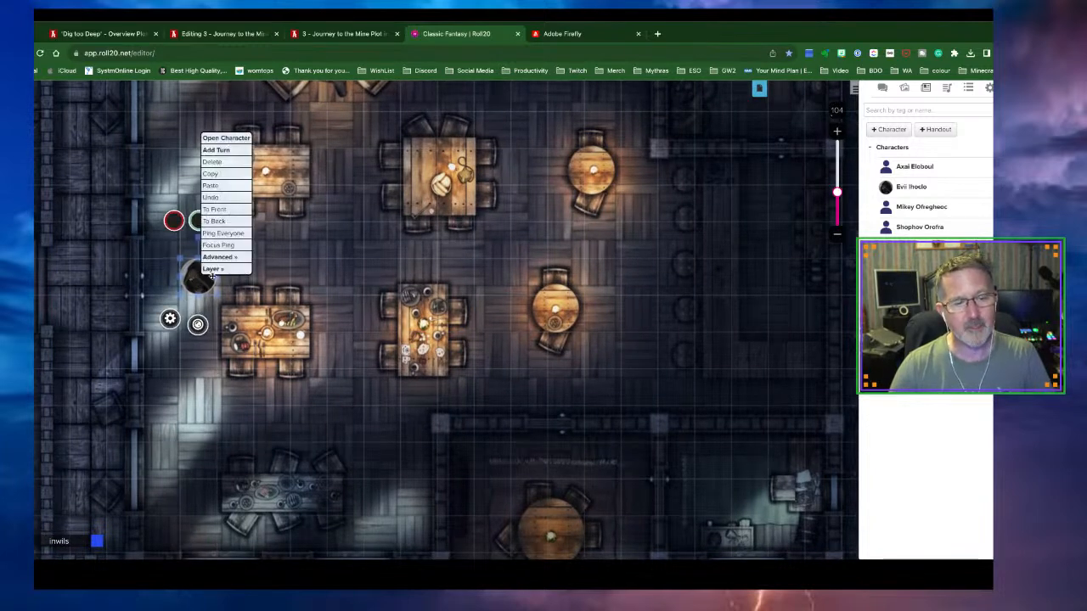
{"action": "mouse_move", "coordinate": [215, 272]}
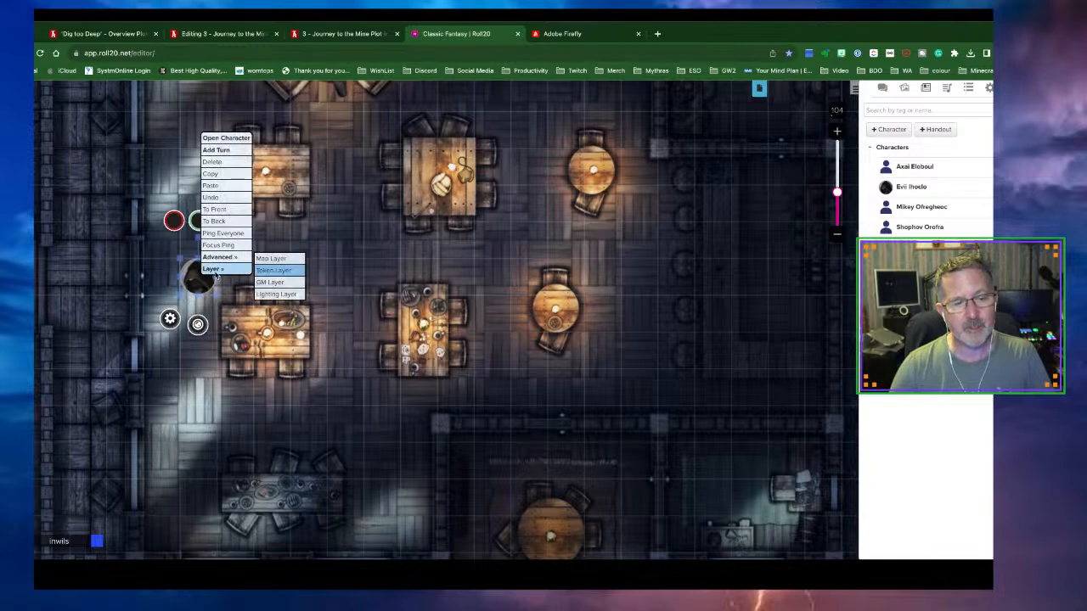
{"action": "left_click", "coordinate": [270, 282]}
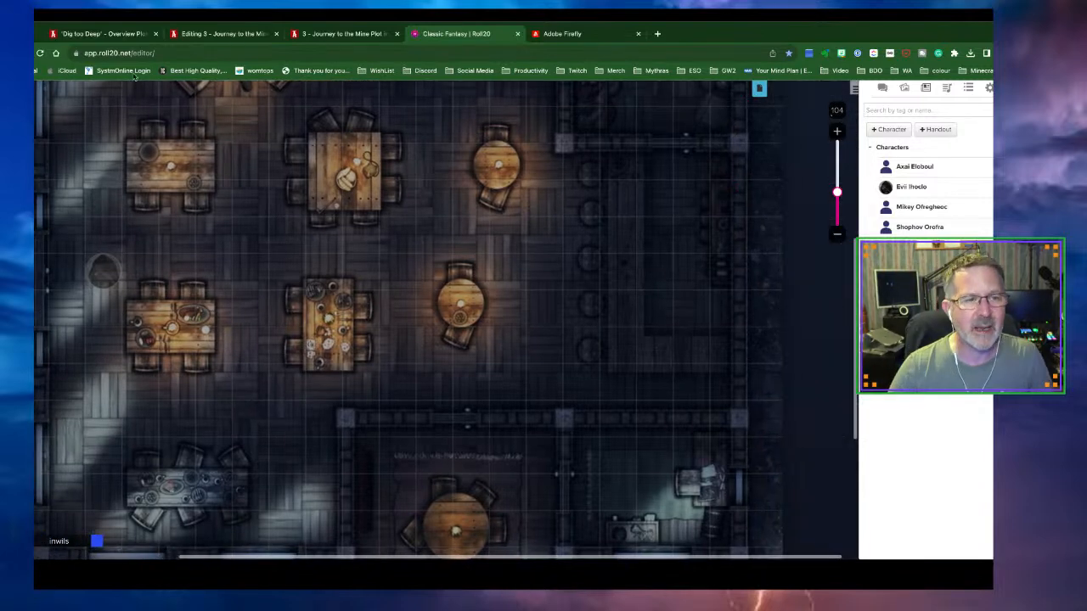
{"action": "left_click", "coordinate": [100, 35]}
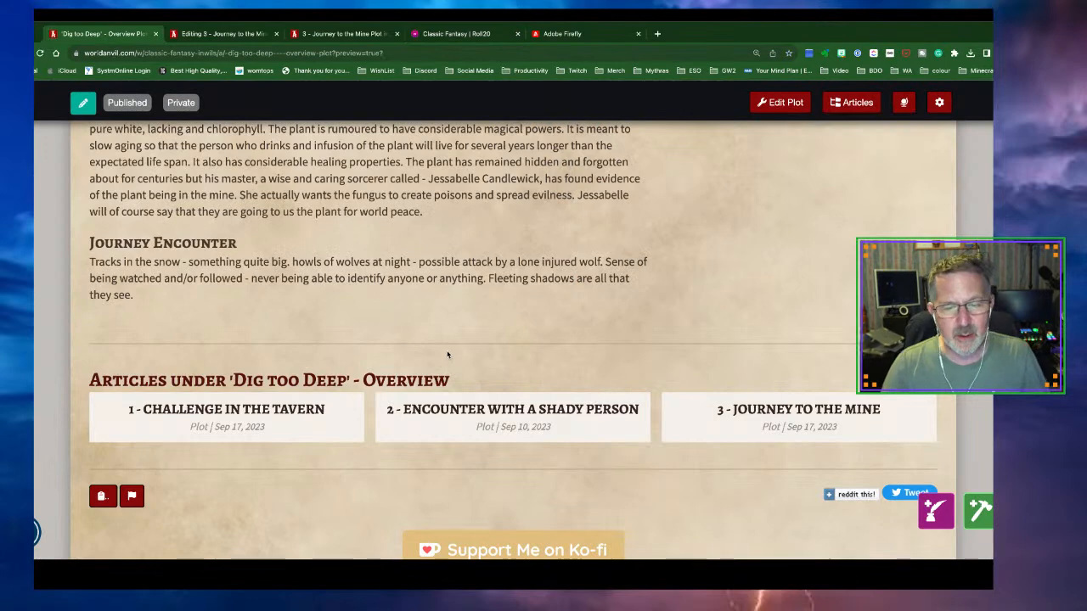
{"action": "left_click", "coordinate": [40, 53]}
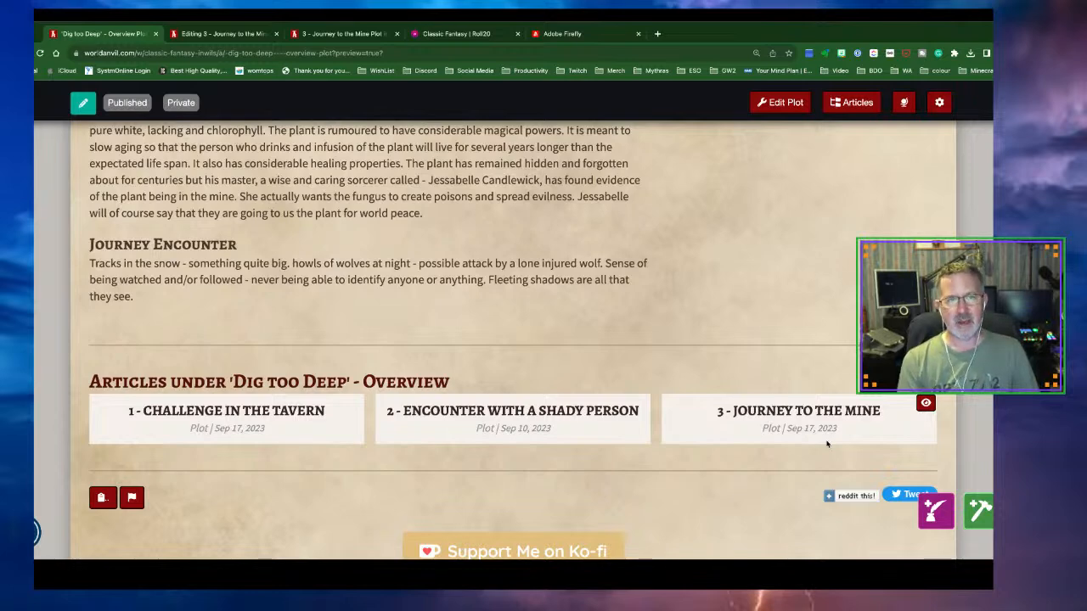
{"action": "left_click", "coordinate": [450, 34]}
{"action": "scroll", "coordinate": [469, 124], "scroll_direction": "up", "scroll_amount": 5}
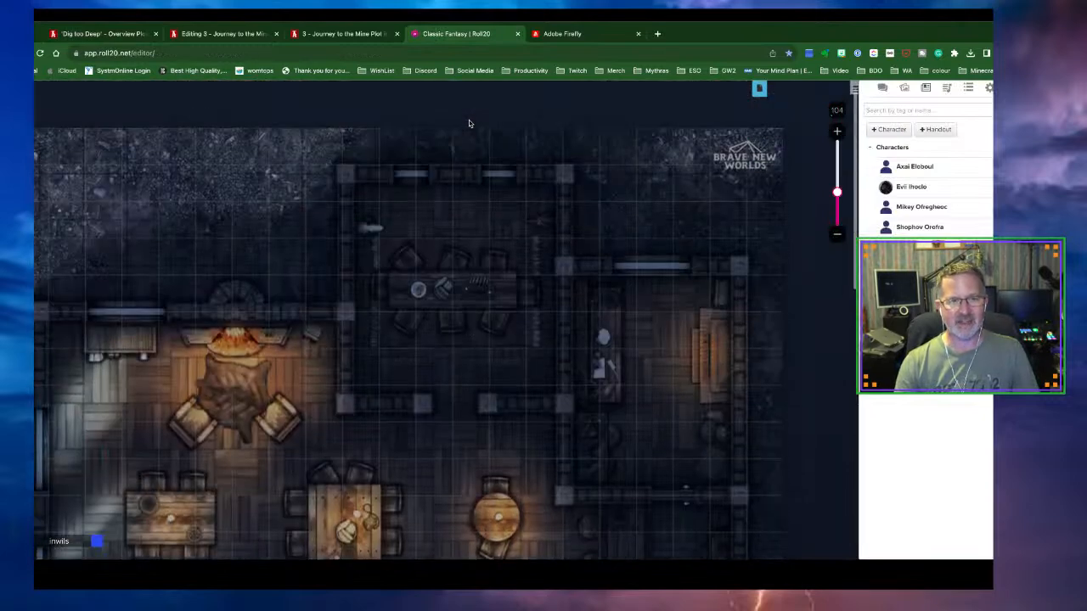
Add a new page named 'Mine' and open it
{"action": "left_click", "coordinate": [759, 89]}
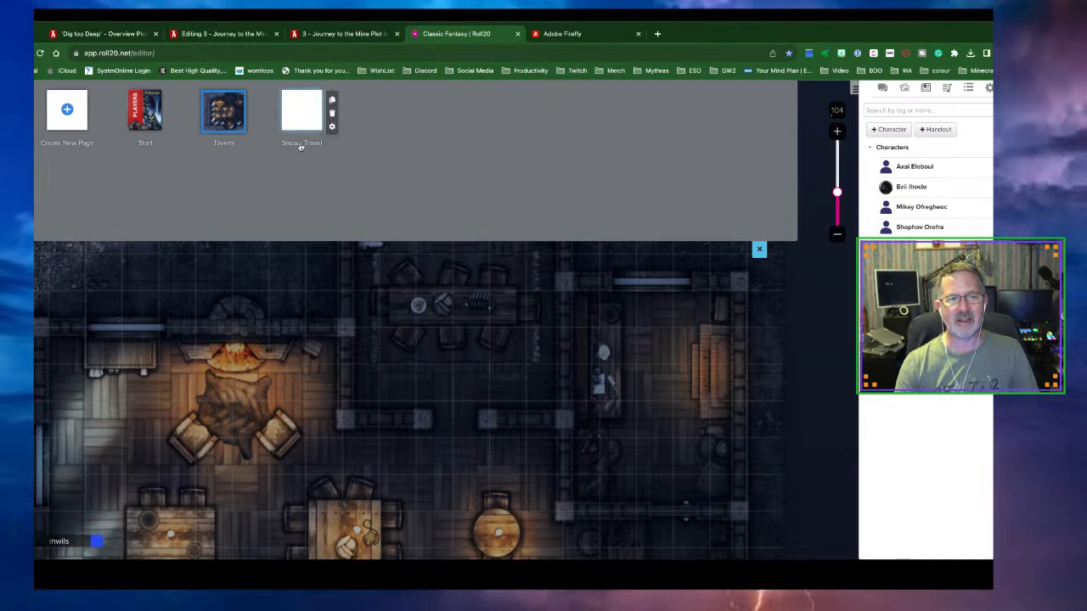
{"action": "left_click", "coordinate": [77, 121]}
{"action": "left_click", "coordinate": [382, 144]}
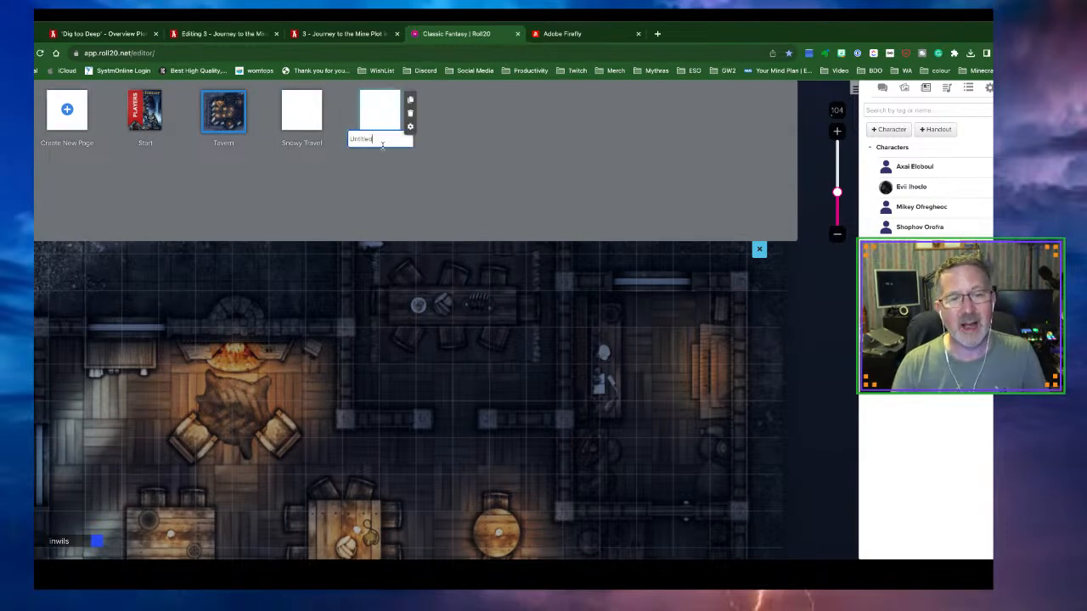
{"action": "key", "text": "BackSpace"}
{"action": "key", "text": "BackSpace"}
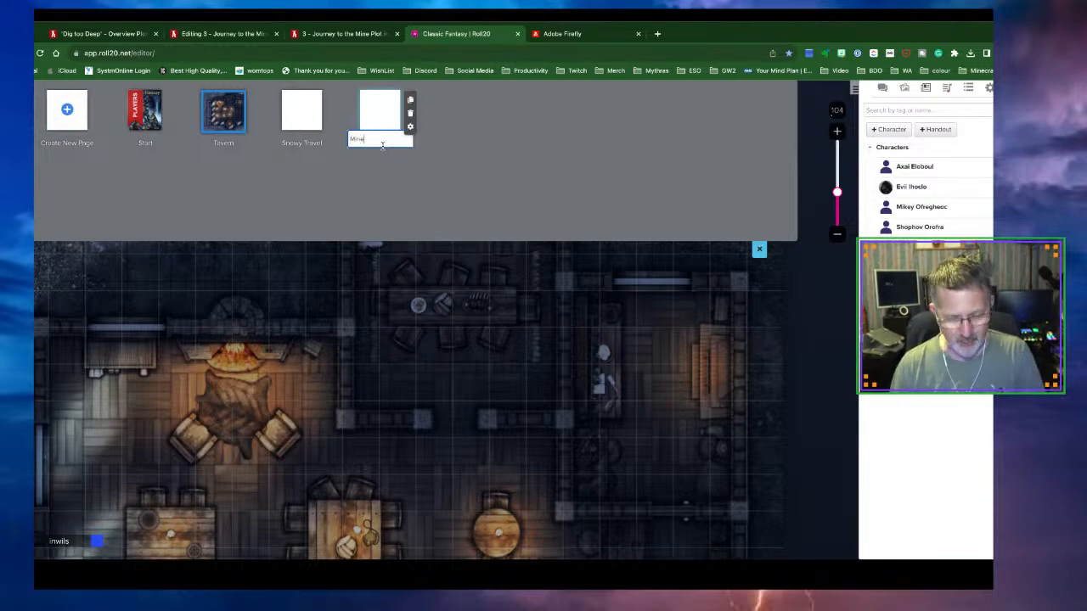
{"action": "key", "text": "Return"}
{"action": "left_click", "coordinate": [378, 115]}
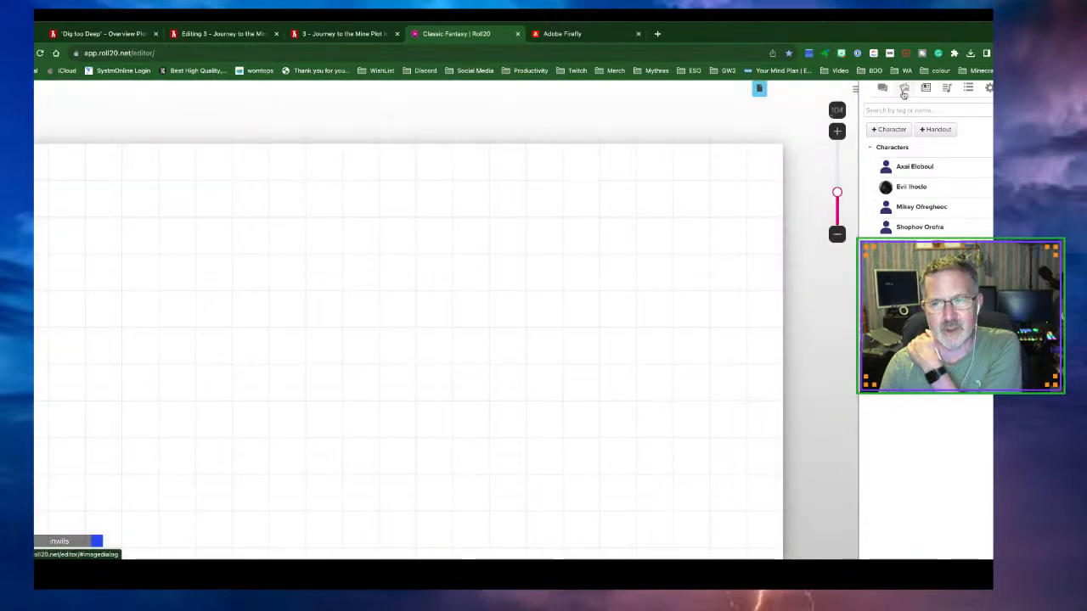
Search the art library's Maps, Tiles for 'mines' and expand the SVCM tile set
{"action": "left_click", "coordinate": [904, 89]}
{"action": "left_click", "coordinate": [986, 116]}
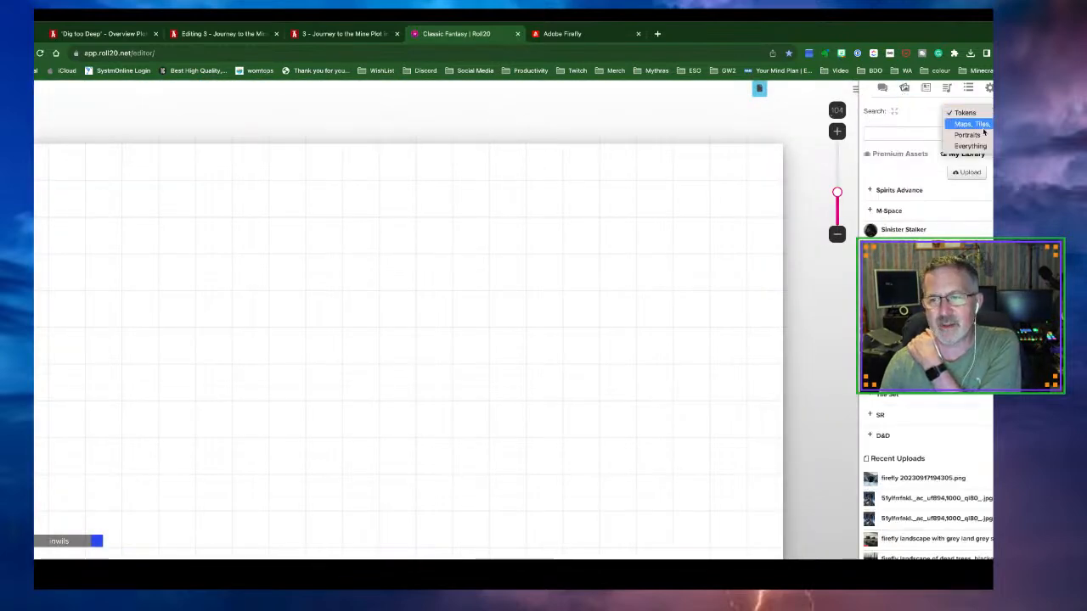
{"action": "left_click", "coordinate": [977, 124]}
{"action": "left_click", "coordinate": [903, 136]}
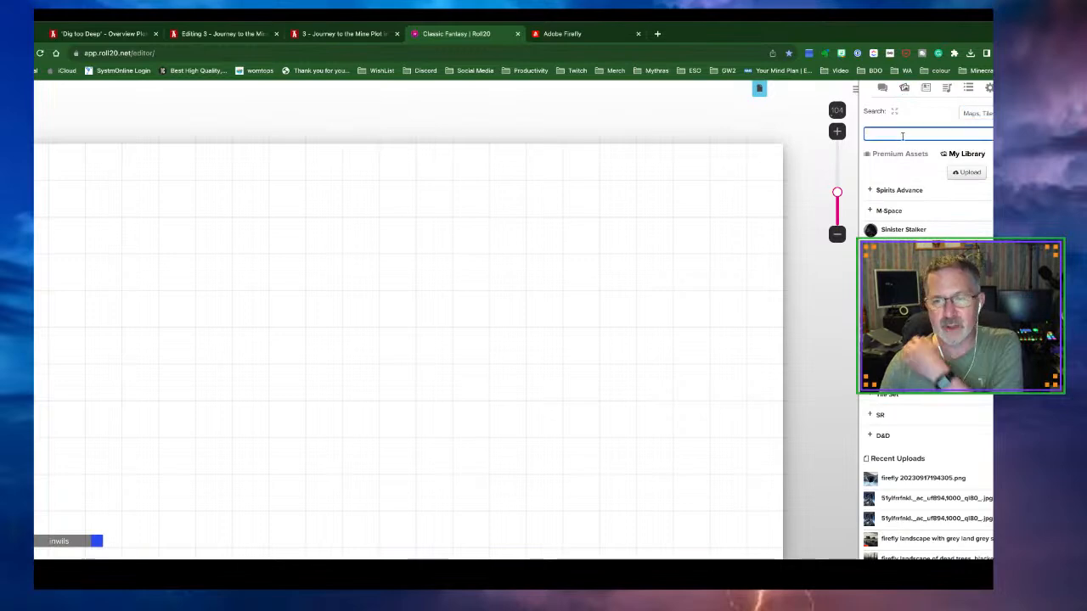
{"action": "type", "text": "mines"}
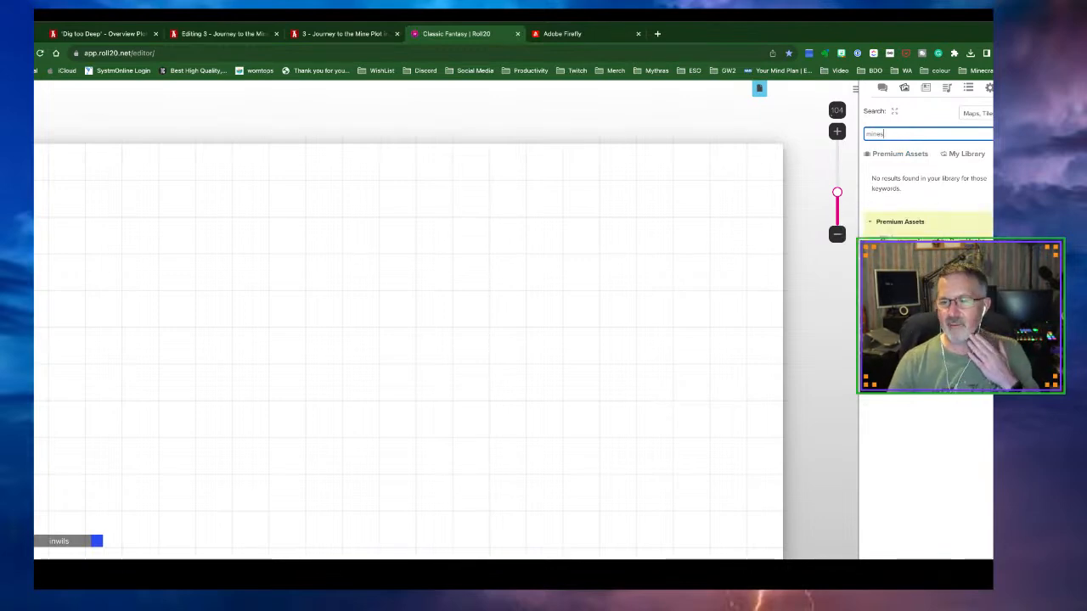
{"action": "left_click", "coordinate": [888, 340]}
Drop the SVCM cave map tile onto the Mine page and zoom out to see the whole page
{"action": "mouse_move", "coordinate": [900, 365]}
{"action": "left_click_drag", "start_coordinate": [900, 365], "coordinate": [265, 343]}
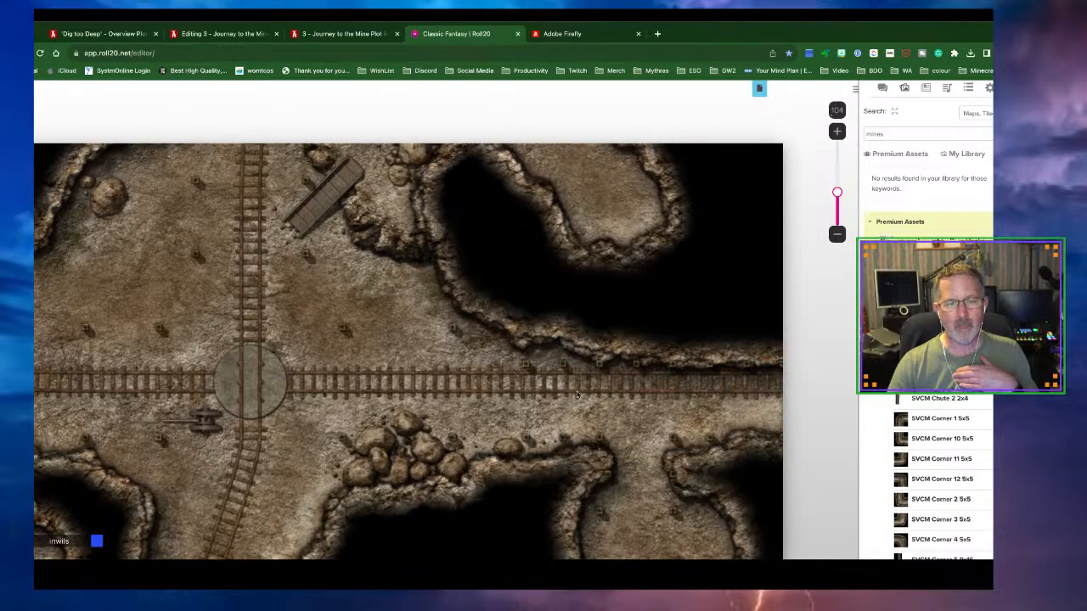
{"action": "scroll", "coordinate": [577, 393], "scroll_direction": "down", "scroll_amount": 5}
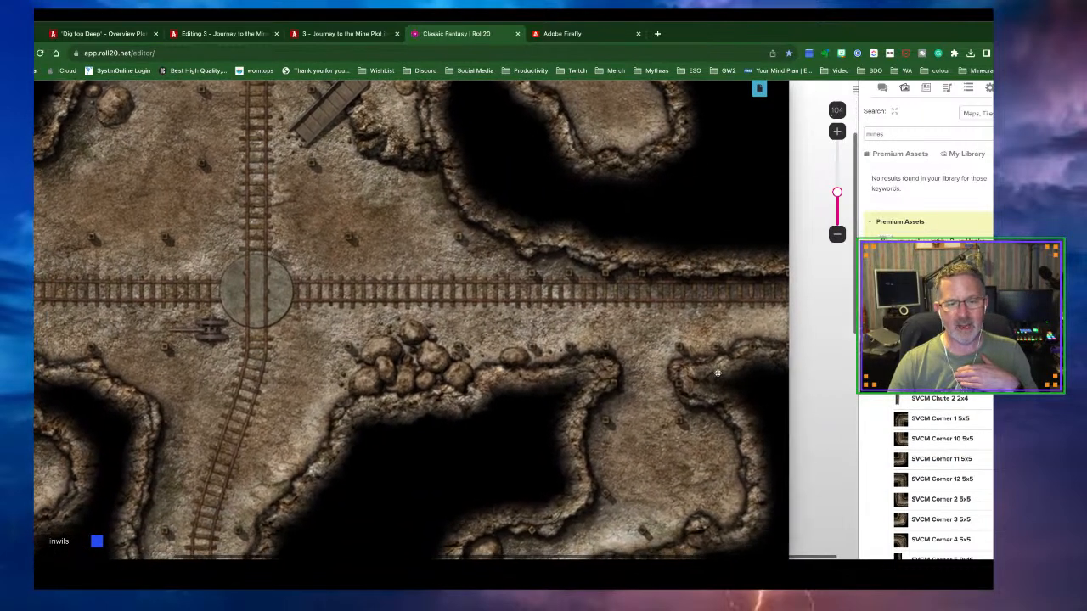
{"action": "scroll", "coordinate": [718, 373], "scroll_direction": "down", "scroll_amount": 1}
{"action": "scroll", "coordinate": [353, 377], "scroll_direction": "left", "scroll_amount": 2}
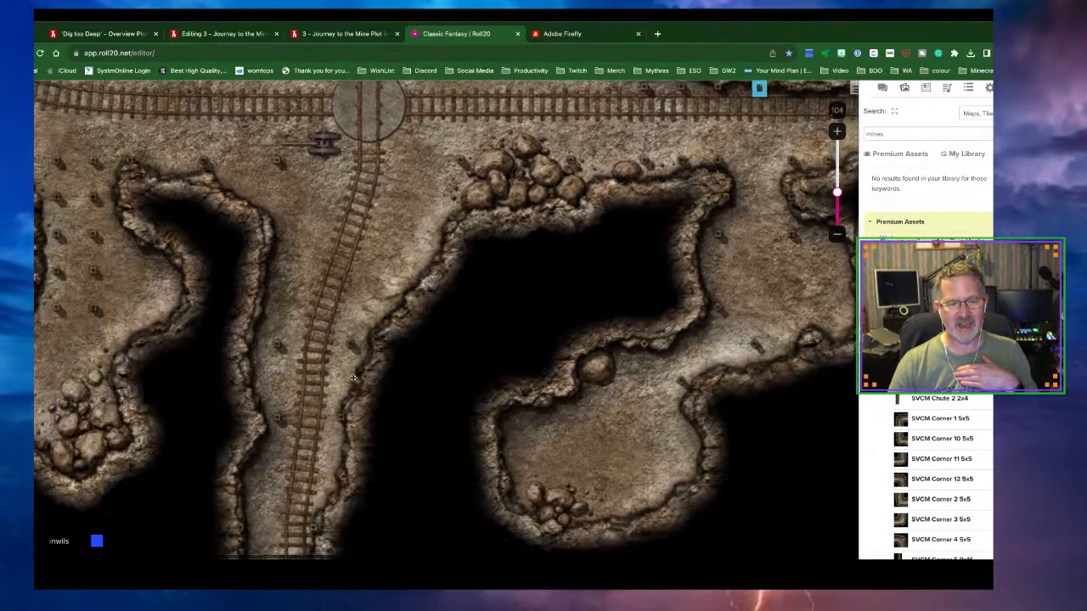
{"action": "scroll", "coordinate": [353, 378], "scroll_direction": "down", "scroll_amount": 1}
{"action": "scroll", "coordinate": [354, 376], "scroll_direction": "down", "scroll_amount": 5}
{"action": "scroll", "coordinate": [354, 376], "scroll_direction": "up", "scroll_amount": 4}
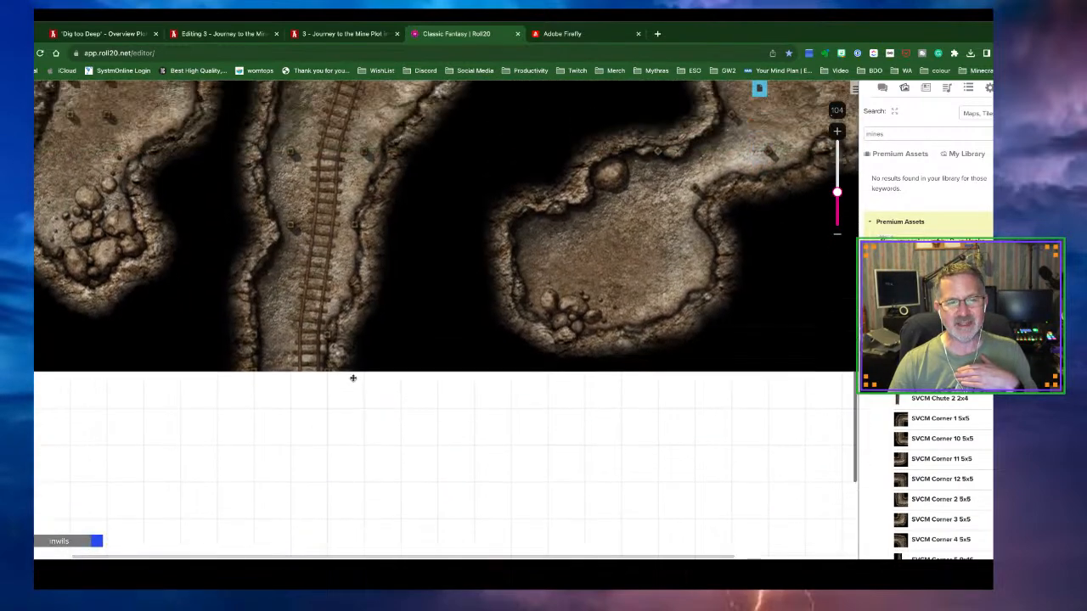
{"action": "scroll", "coordinate": [630, 226], "scroll_direction": "up", "scroll_amount": 1}
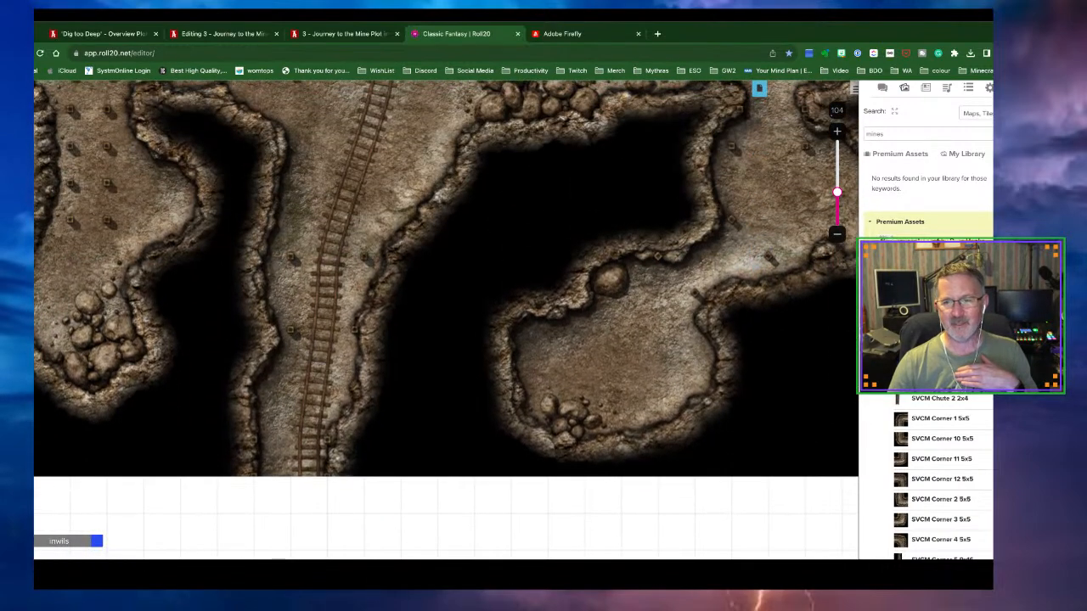
{"action": "left_click", "coordinate": [836, 236]}
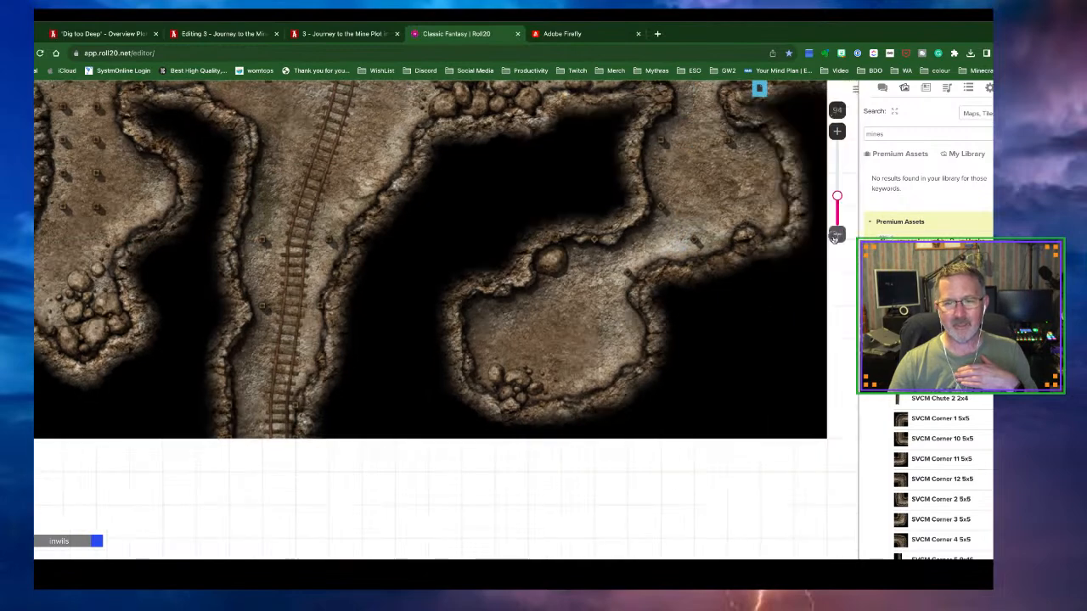
{"action": "left_click", "coordinate": [836, 235]}
{"action": "left_click", "coordinate": [836, 235]}
{"action": "left_click", "coordinate": [835, 235]}
{"action": "left_click", "coordinate": [835, 235]}
{"action": "left_click", "coordinate": [836, 235]}
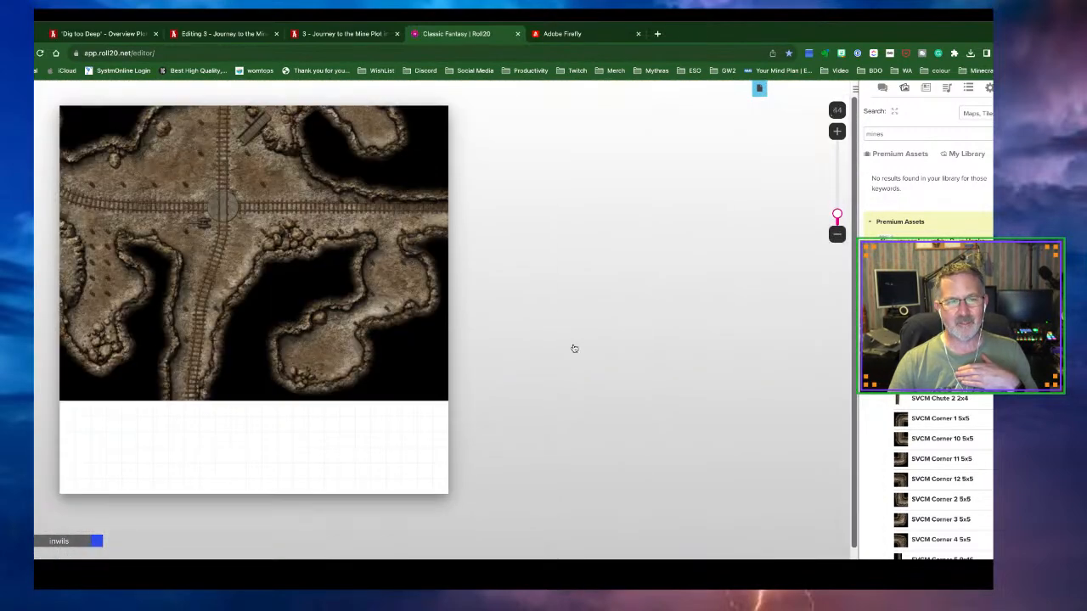
Move and resize the cave map so it covers the entire page
{"action": "left_click_drag", "start_coordinate": [278, 364], "coordinate": [286, 454]}
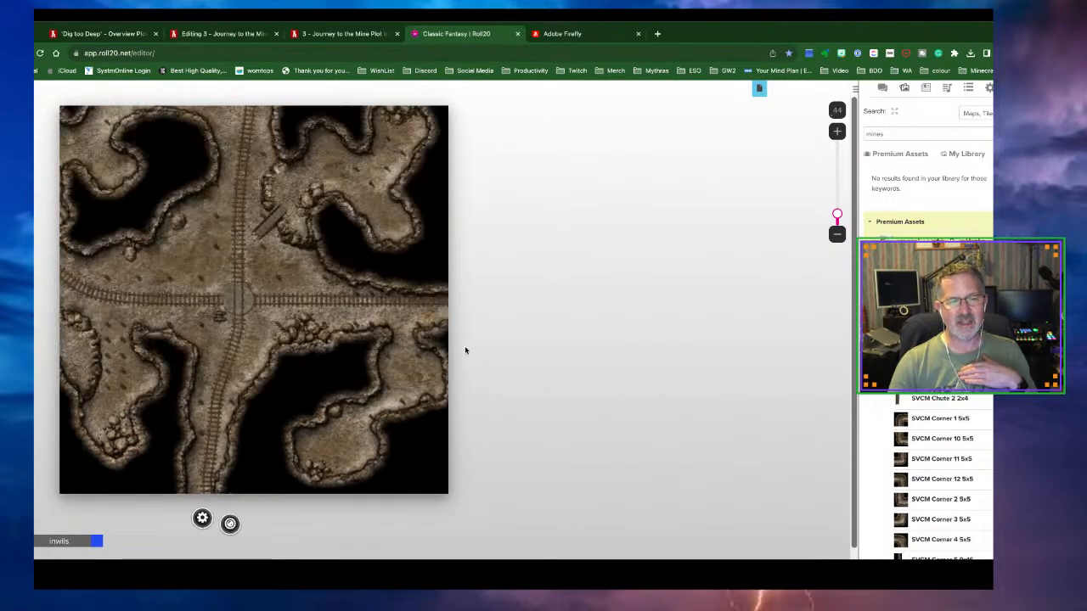
{"action": "left_click_drag", "start_coordinate": [140, 191], "coordinate": [201, 239]}
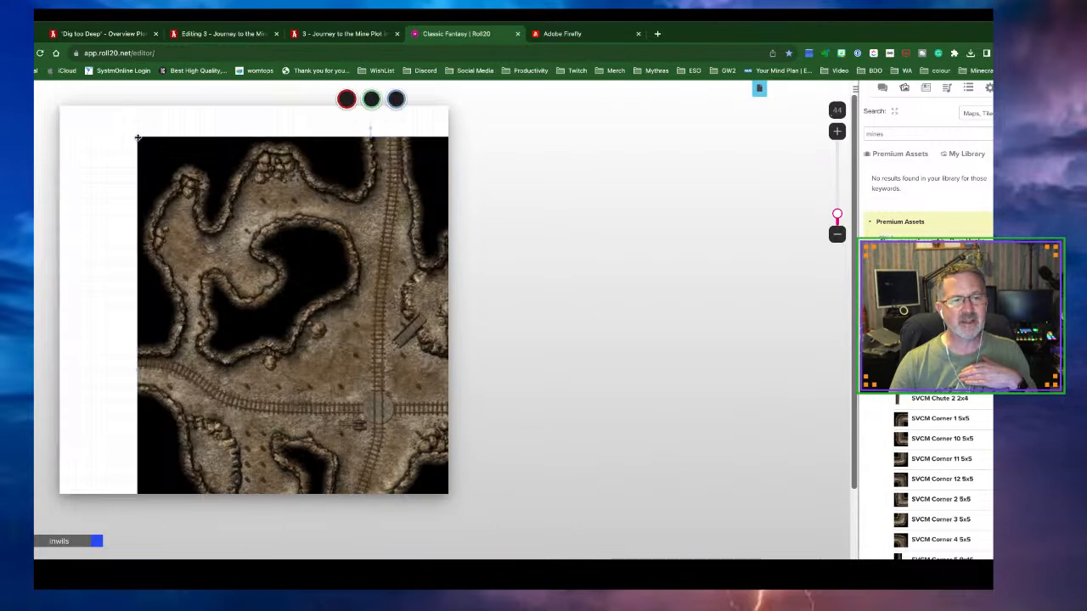
{"action": "left_click_drag", "start_coordinate": [137, 137], "coordinate": [279, 278]}
{"action": "left_click_drag", "start_coordinate": [350, 317], "coordinate": [132, 147]}
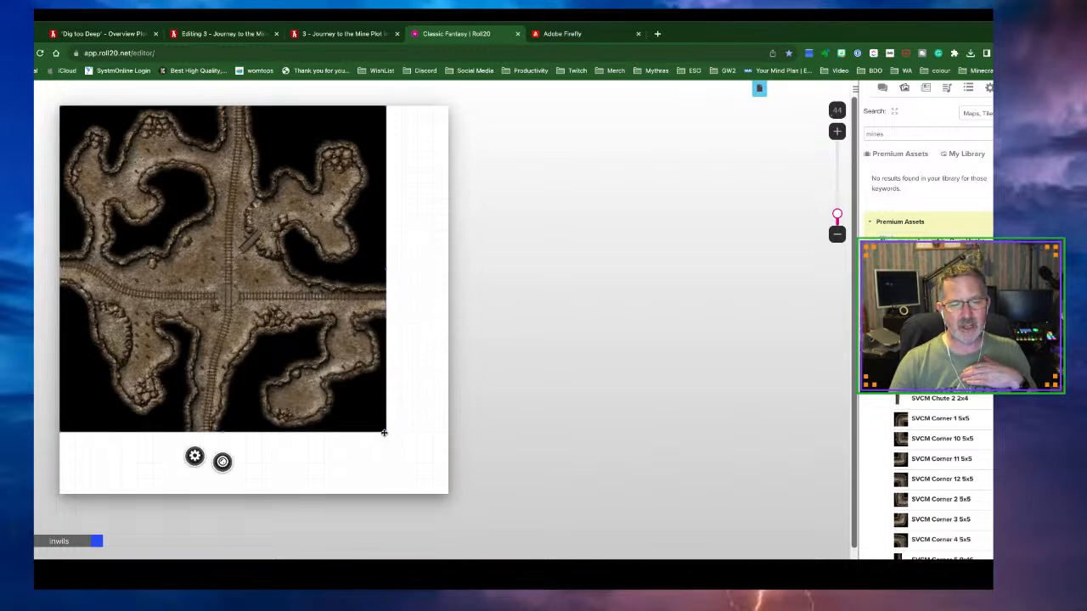
{"action": "left_click_drag", "start_coordinate": [387, 434], "coordinate": [447, 497]}
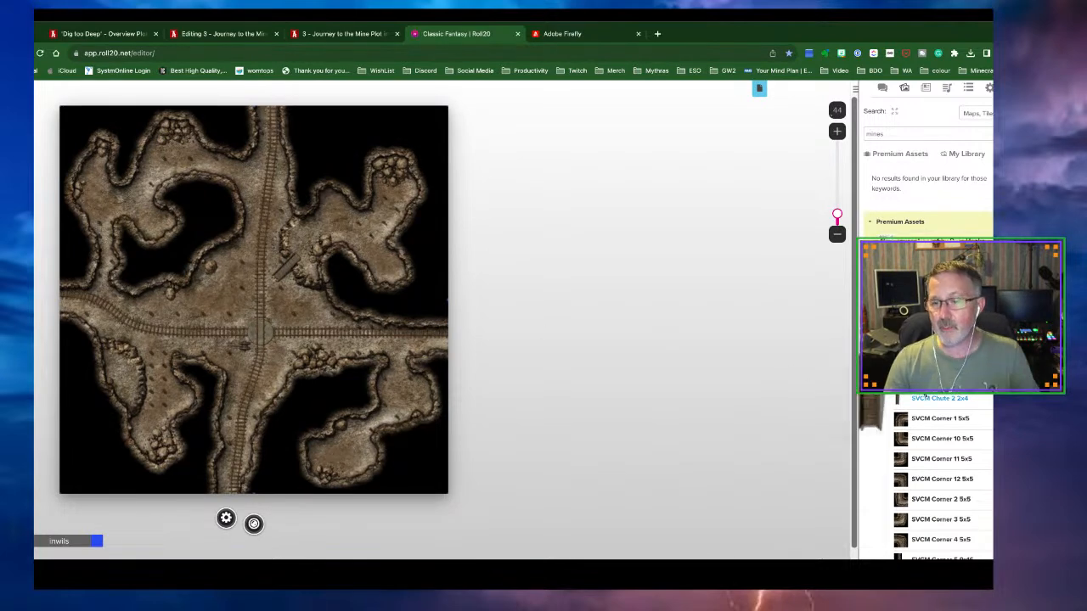
Place an enlarged SVCM Rock 2 1x1 at the cave map's right edge on the Map Layer
{"action": "scroll", "coordinate": [935, 399], "scroll_direction": "down", "scroll_amount": 5}
{"action": "scroll", "coordinate": [947, 405], "scroll_direction": "down", "scroll_amount": 15}
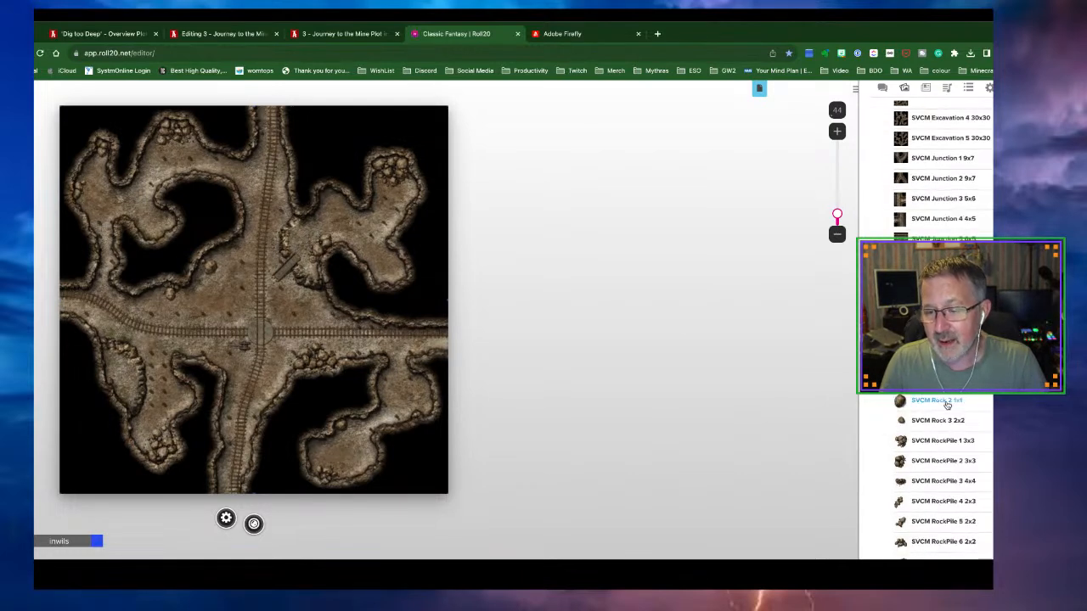
{"action": "left_click_drag", "start_coordinate": [947, 405], "coordinate": [438, 348]}
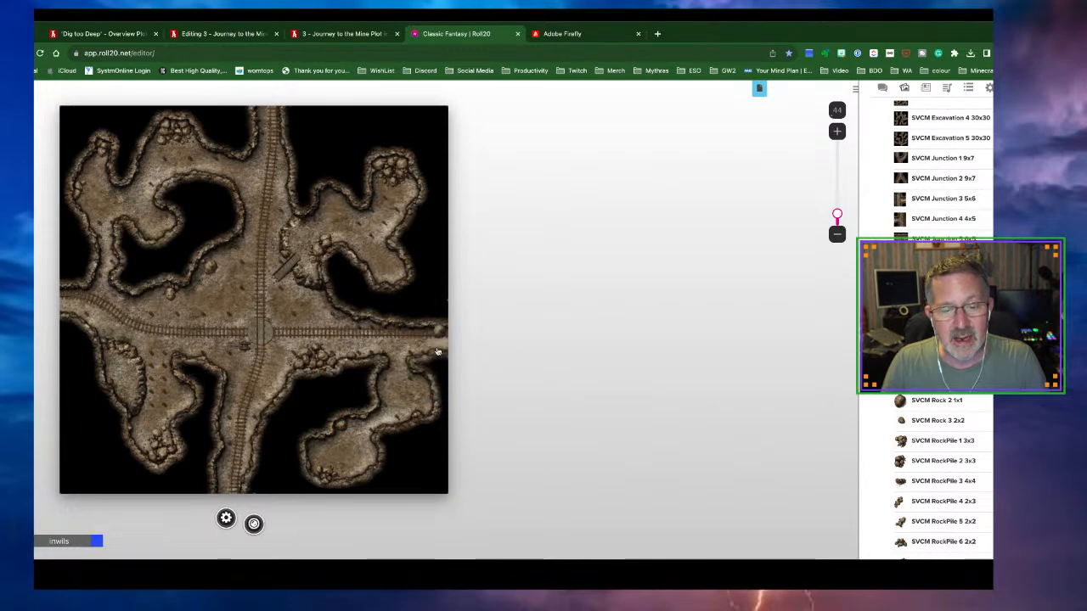
{"action": "left_click", "coordinate": [435, 338]}
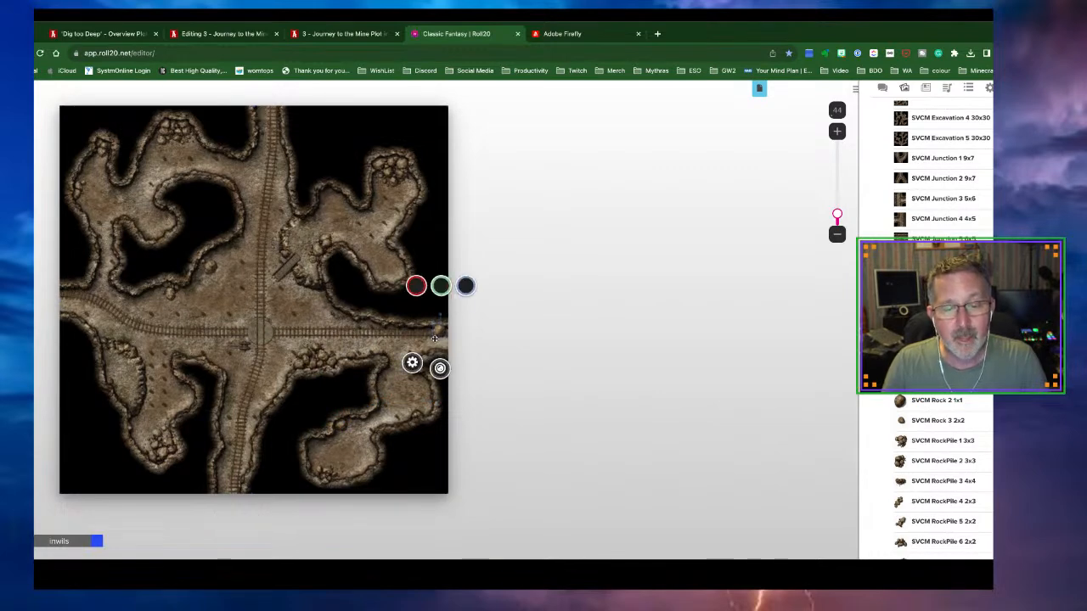
{"action": "mouse_move", "coordinate": [433, 337]}
{"action": "left_mouse_down"}
{"action": "mouse_move", "coordinate": [421, 353]}
{"action": "mouse_move", "coordinate": [447, 342]}
{"action": "left_mouse_up"}
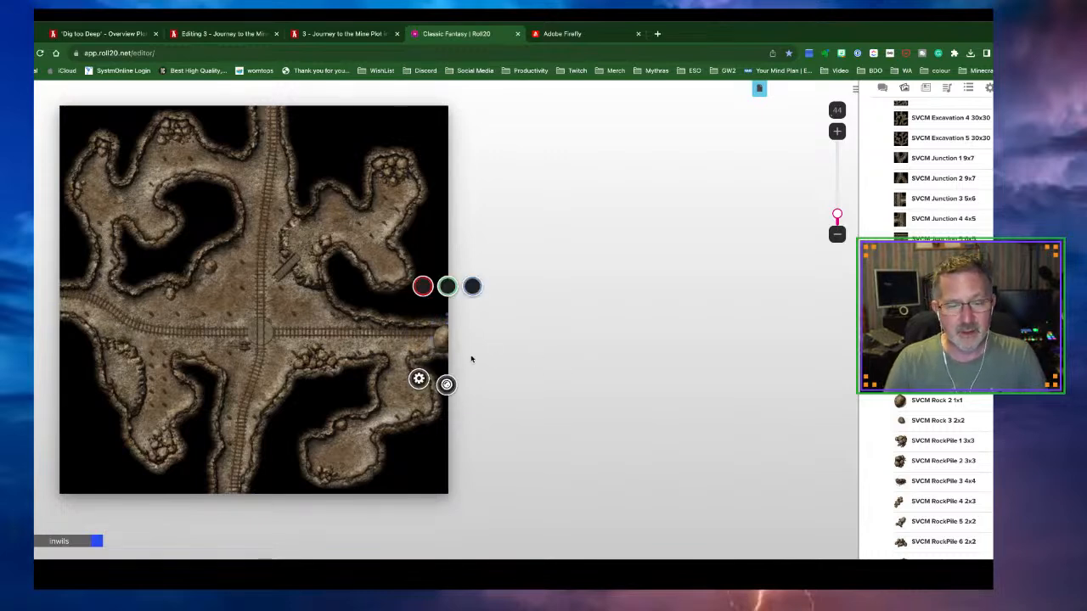
{"action": "right_click", "coordinate": [441, 344]}
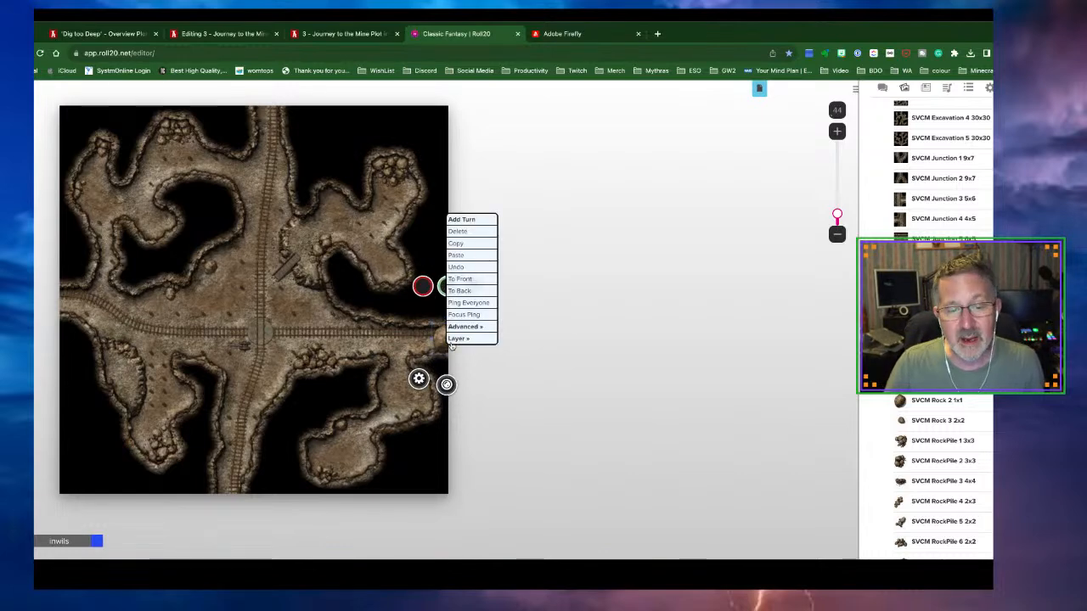
{"action": "mouse_move", "coordinate": [456, 340]}
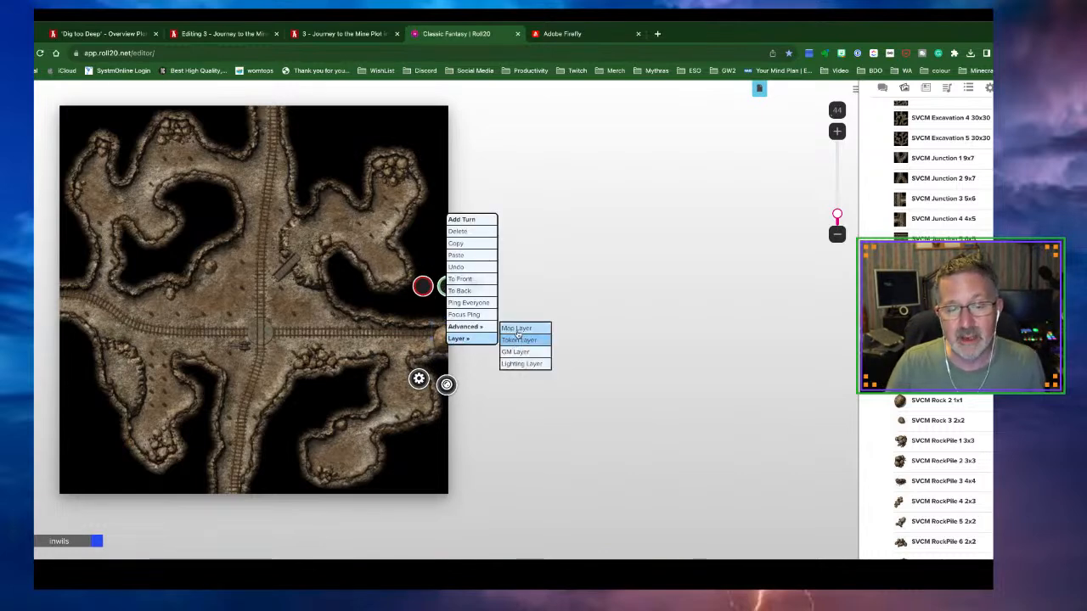
{"action": "left_click", "coordinate": [518, 332]}
Send the cave map image to the Map Layer
{"action": "left_click", "coordinate": [380, 370]}
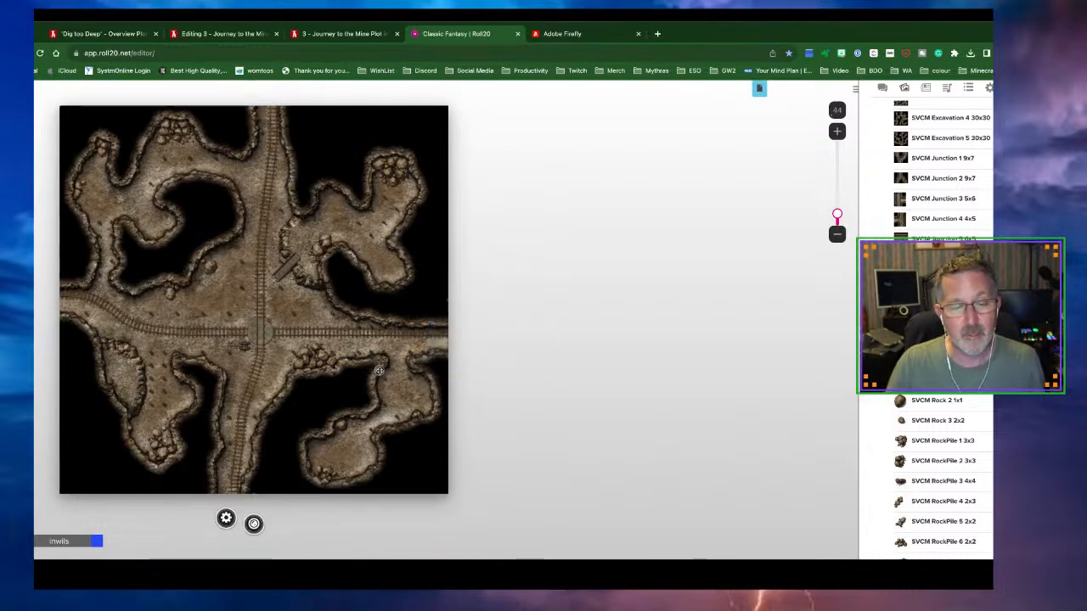
{"action": "right_click", "coordinate": [380, 370]}
{"action": "mouse_move", "coordinate": [401, 364]}
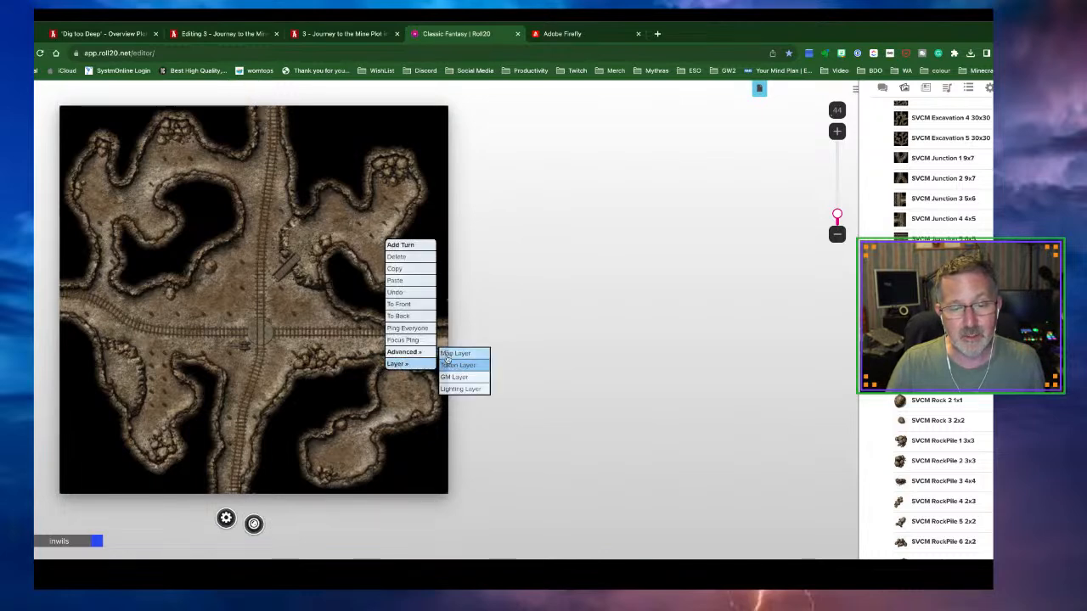
{"action": "left_click", "coordinate": [445, 355]}
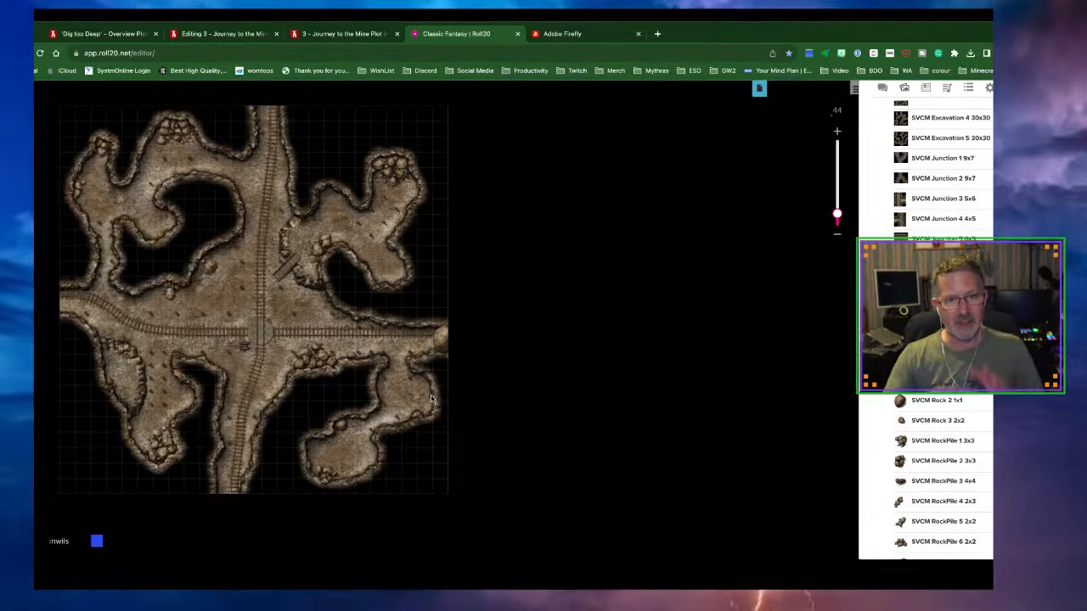
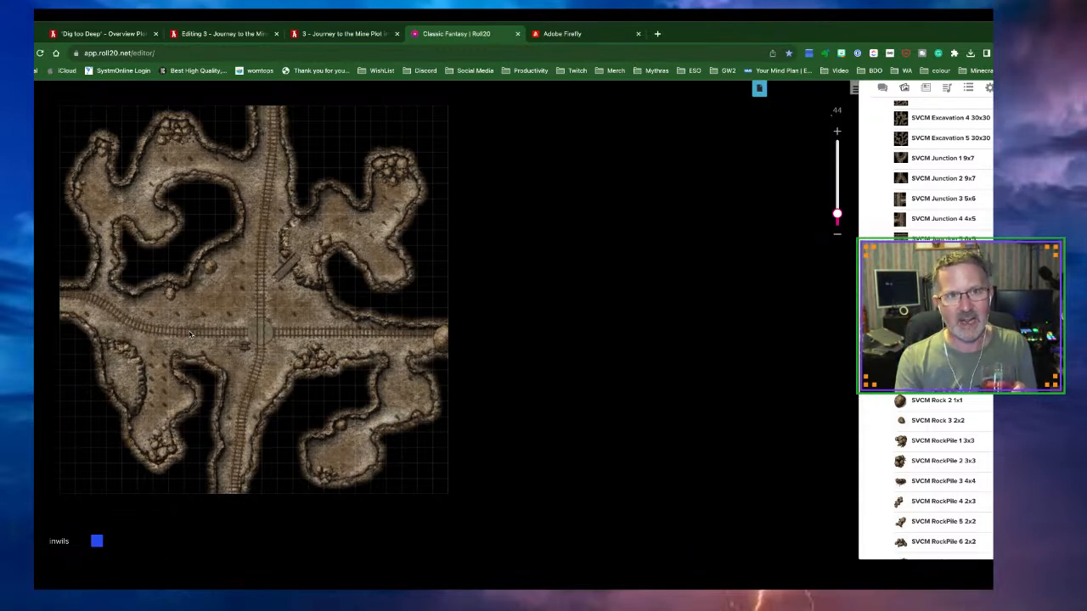
Prefix the '1 - Challenge in the Tavern' plot title with 'DD - '
{"action": "scroll", "coordinate": [190, 333], "scroll_direction": "down", "scroll_amount": 2}
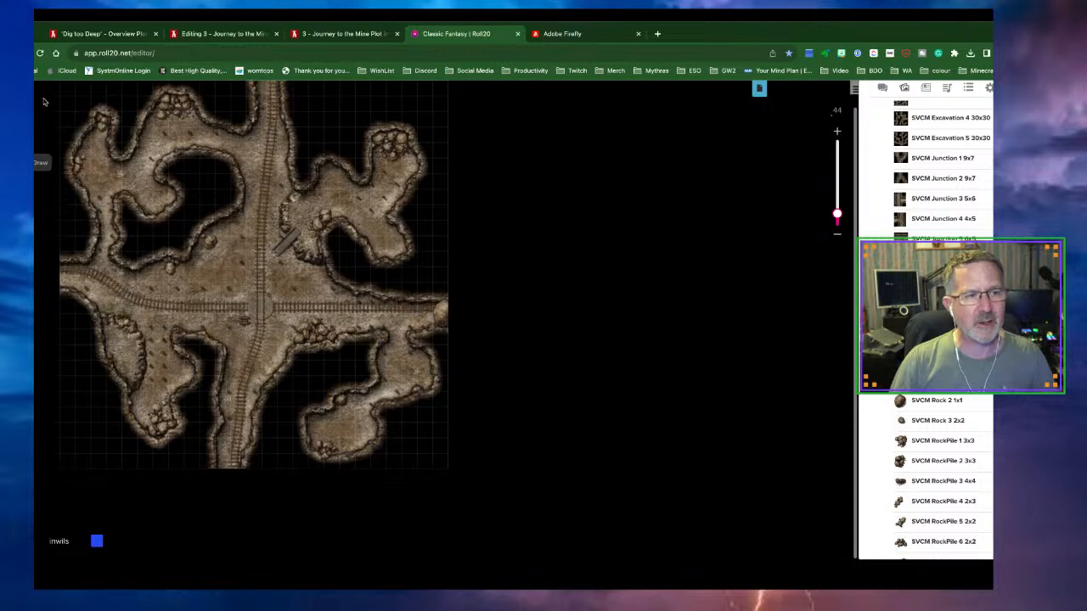
{"action": "left_click", "coordinate": [89, 33]}
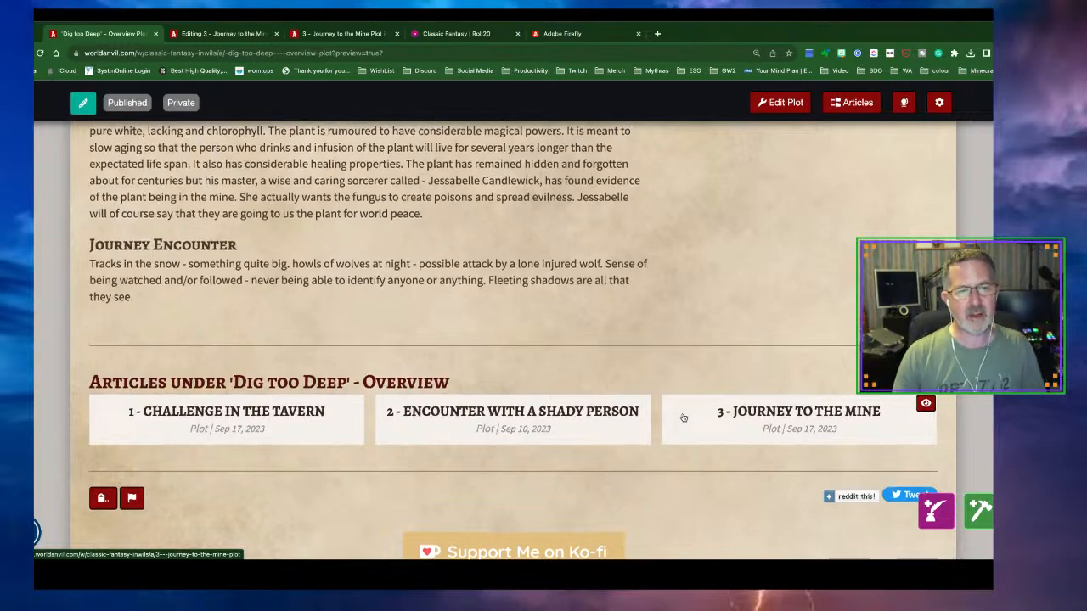
{"action": "scroll", "coordinate": [684, 418], "scroll_direction": "up", "scroll_amount": 5}
{"action": "left_click", "coordinate": [851, 102]}
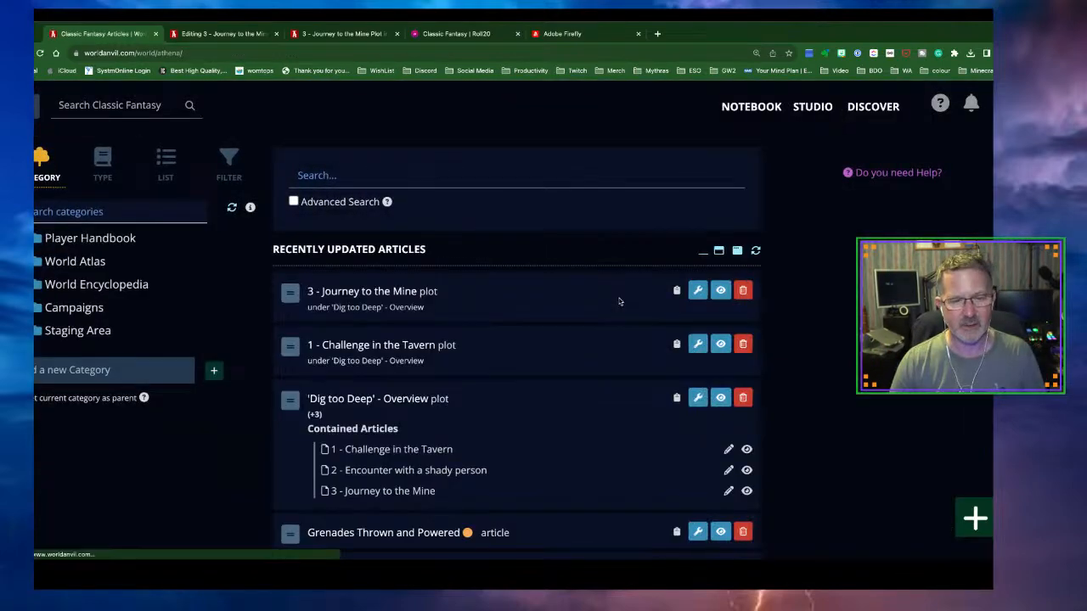
{"action": "scroll", "coordinate": [619, 301], "scroll_direction": "down", "scroll_amount": 1}
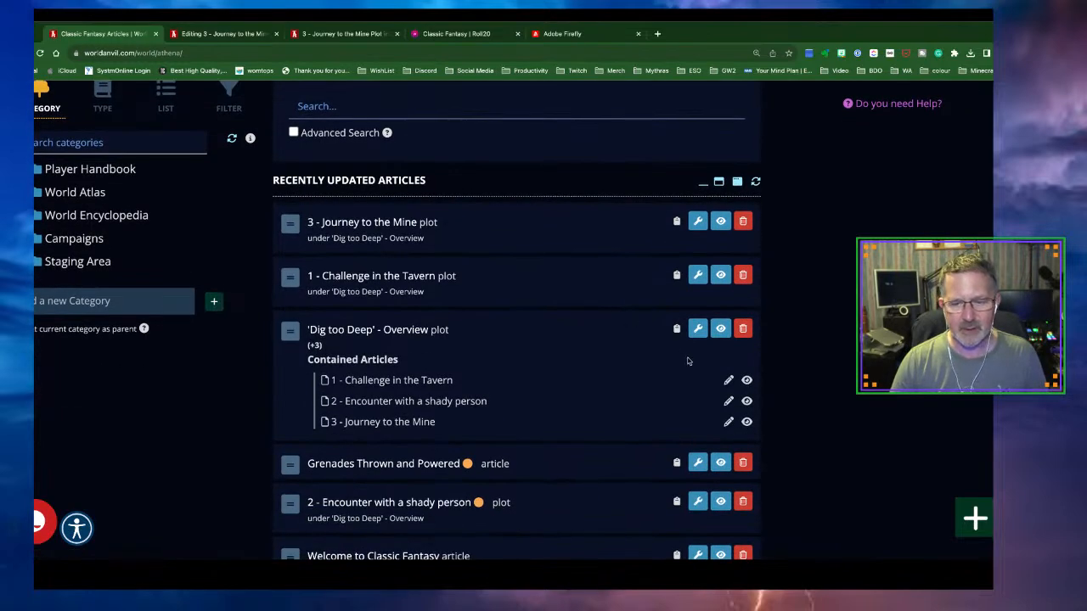
{"action": "left_click", "coordinate": [726, 387]}
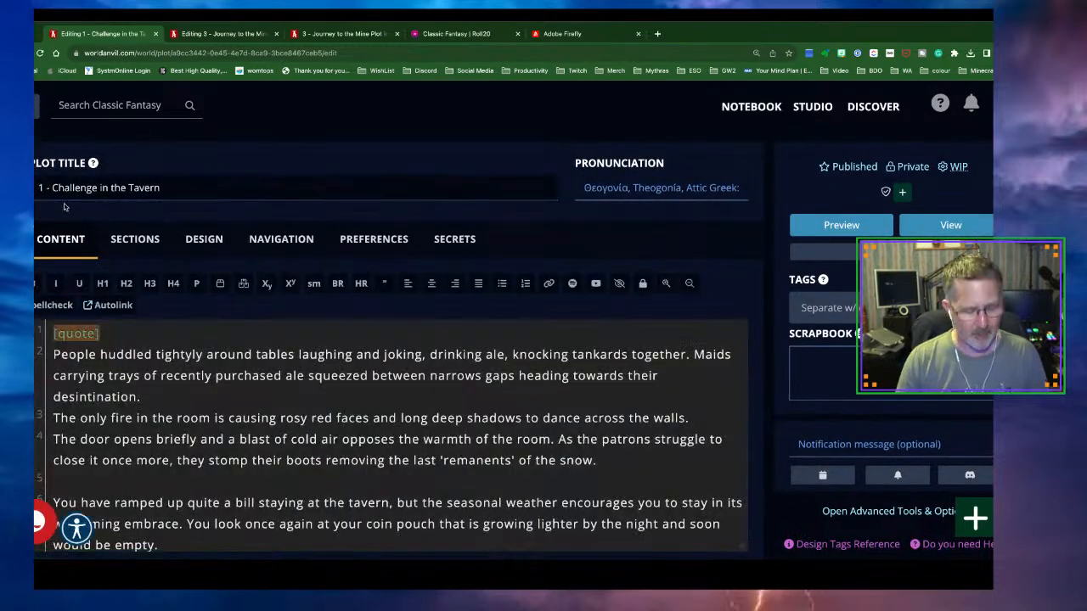
{"action": "type", "text": "DD -"}
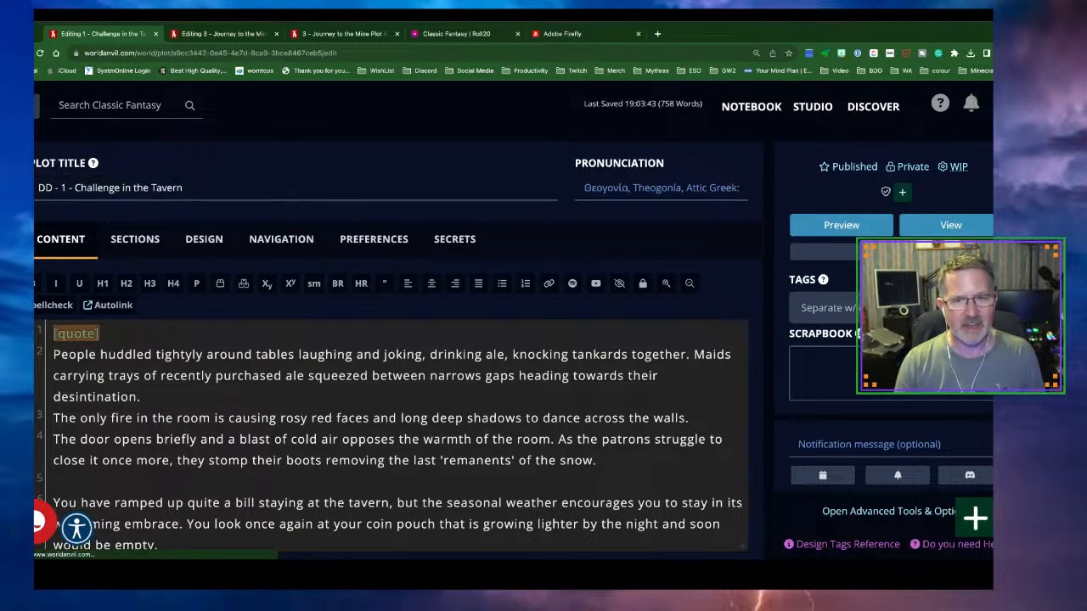
{"action": "left_click", "coordinate": [28, 106]}
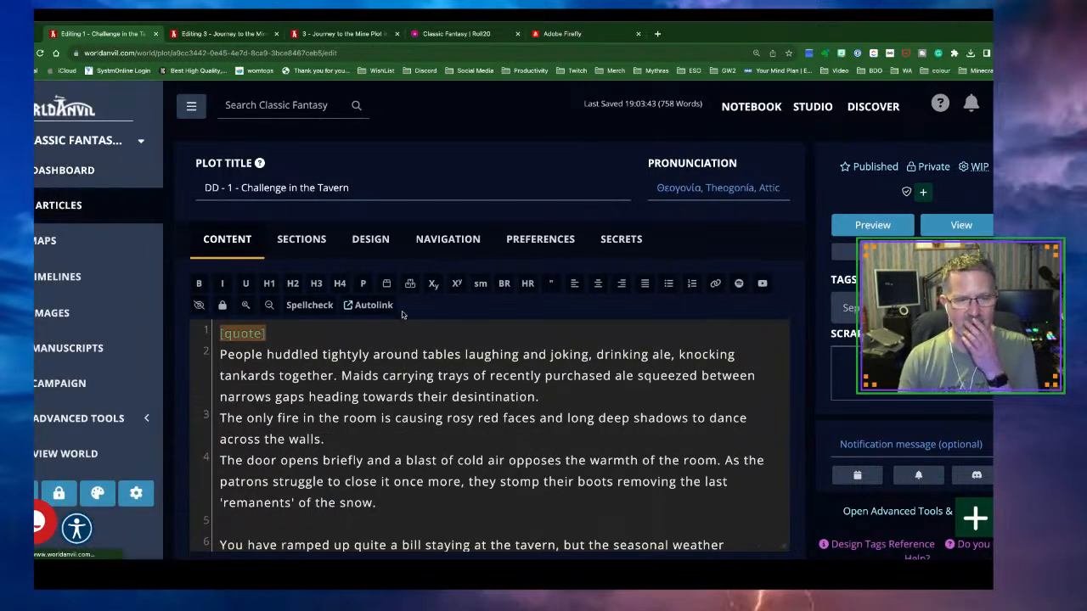
{"action": "left_click", "coordinate": [73, 207]}
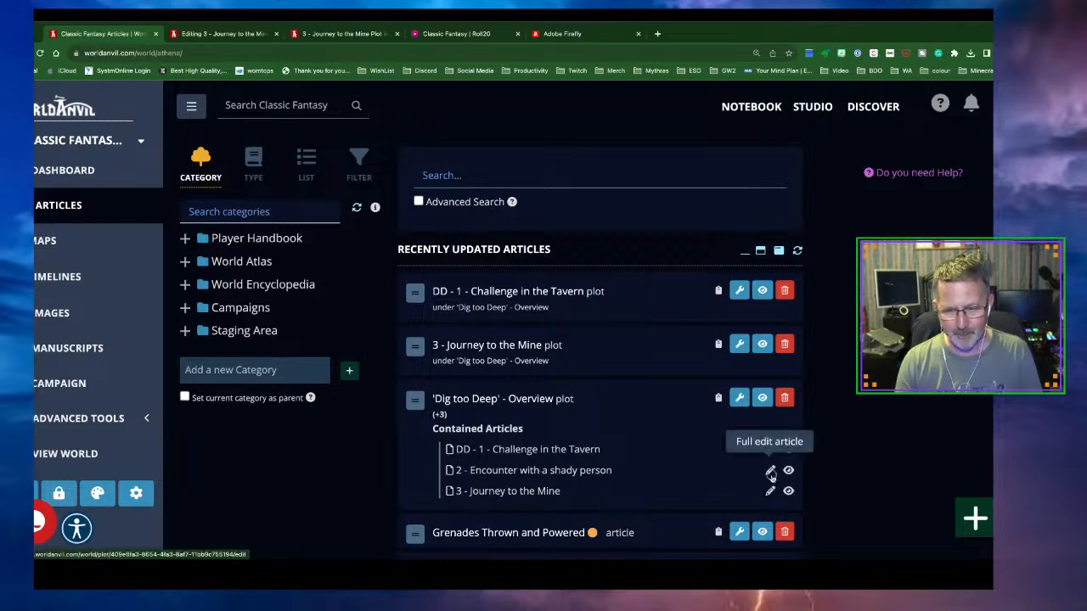
Prefix '2 - Encounter with a shady person' with 'DD - ' and publish it
{"action": "left_click", "coordinate": [770, 472]}
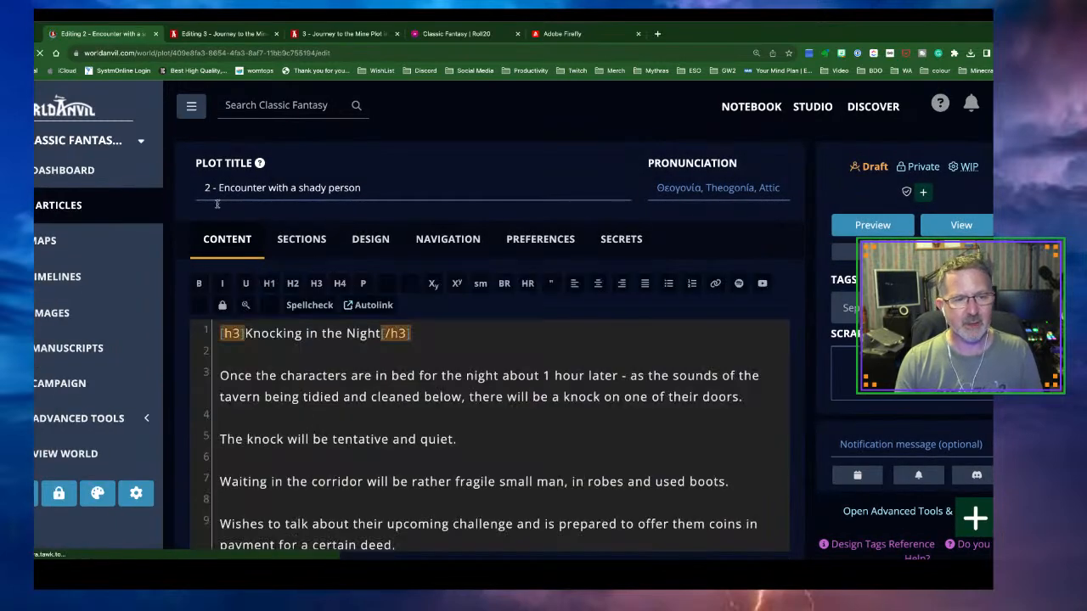
{"action": "left_click", "coordinate": [208, 189]}
{"action": "type", "text": "DD -"}
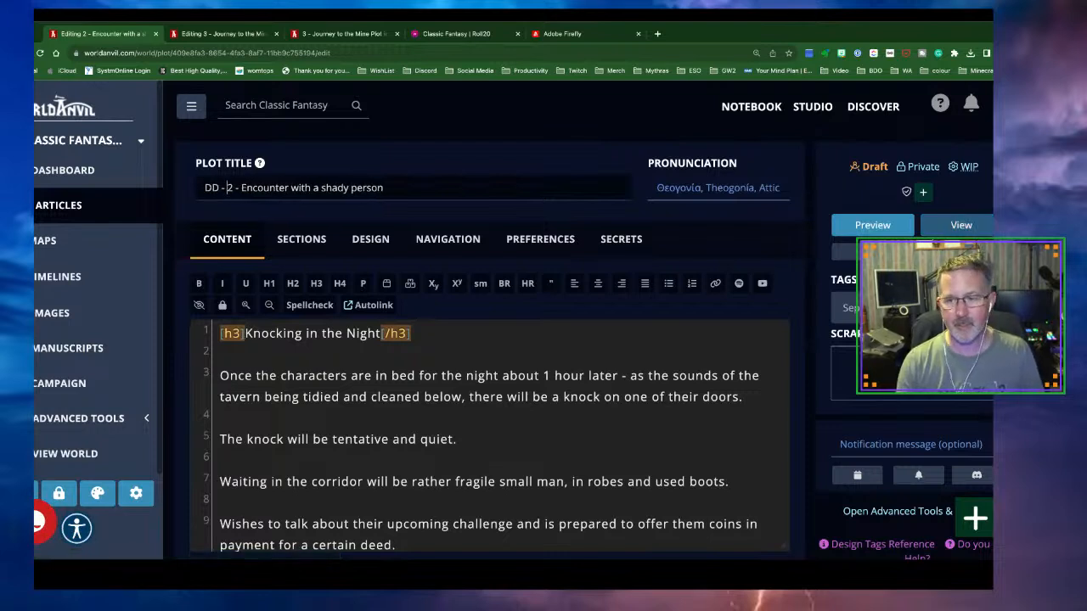
{"action": "left_click", "coordinate": [873, 168]}
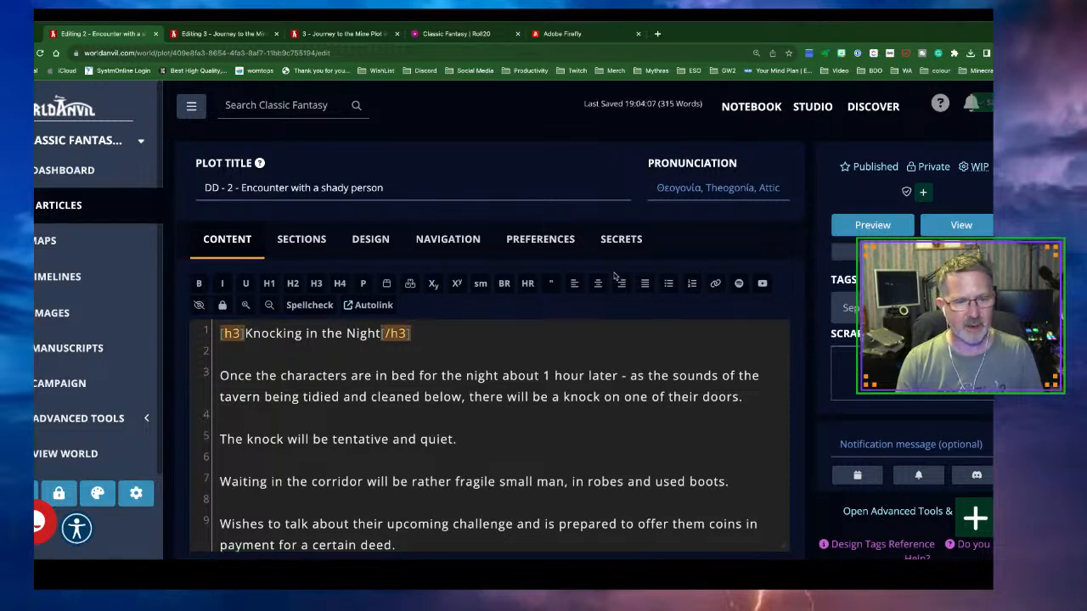
{"action": "left_click", "coordinate": [62, 206]}
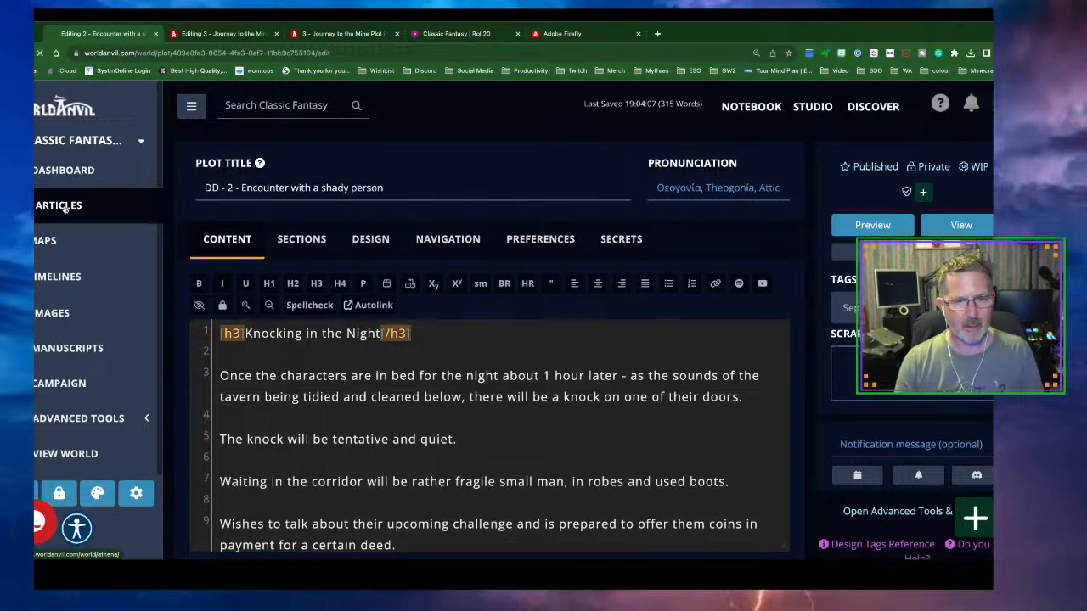
Prefix the '3 - Journey to the Mine' plot title with 'DD - '
{"action": "scroll", "coordinate": [586, 340], "scroll_direction": "down", "scroll_amount": 1}
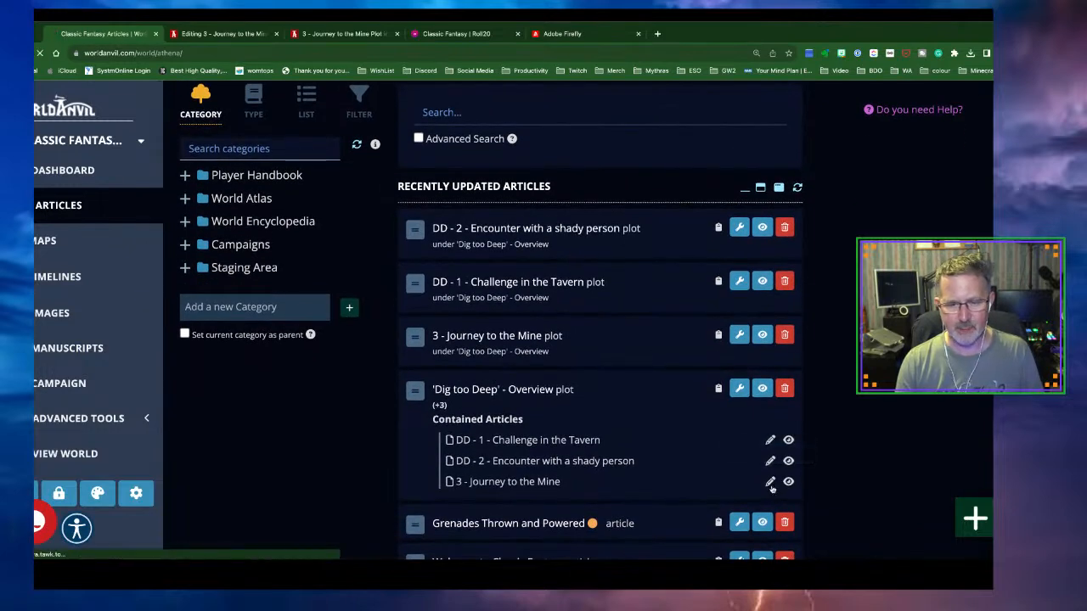
{"action": "left_click", "coordinate": [770, 482]}
{"action": "left_click", "coordinate": [202, 189]}
{"action": "type", "text": "DD - 3 - Journey to the Mine"}
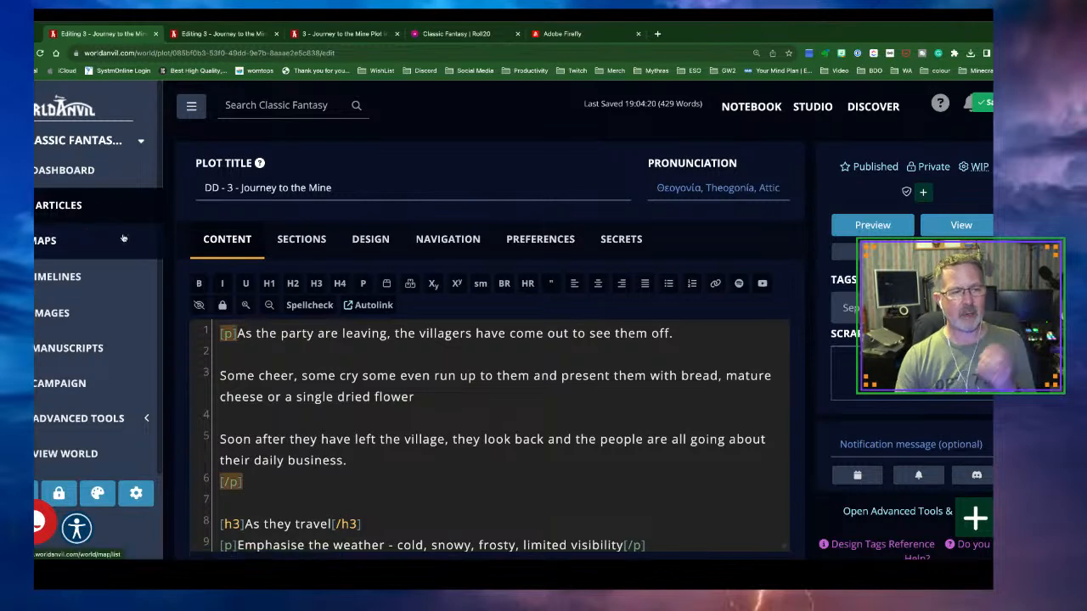
{"action": "left_click", "coordinate": [64, 211]}
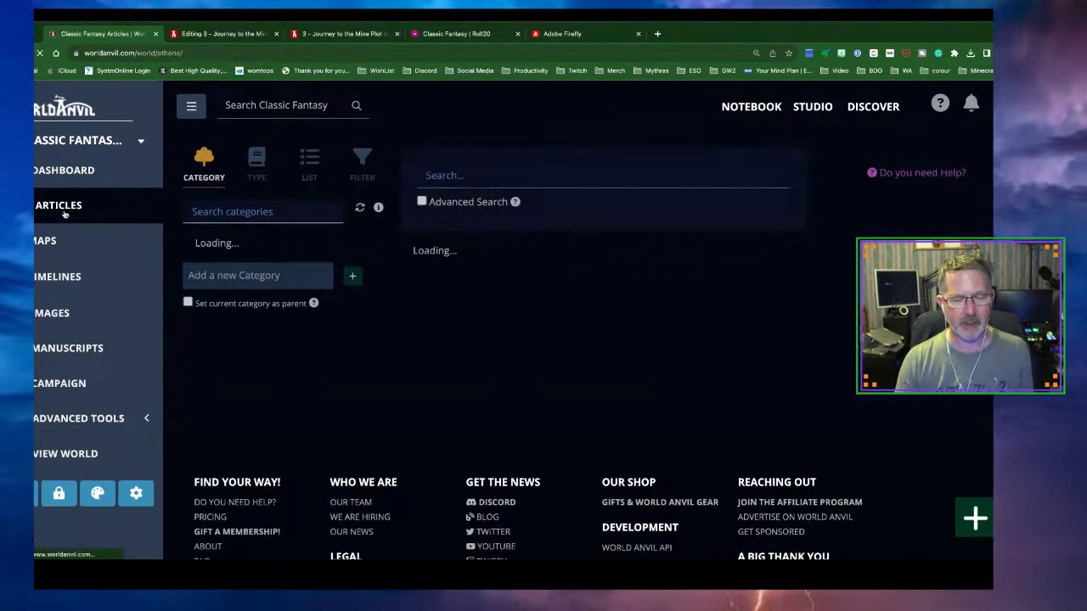
Create a new plot titled 'DD - 4 - Level One of the Mine'
{"action": "left_click", "coordinate": [977, 528]}
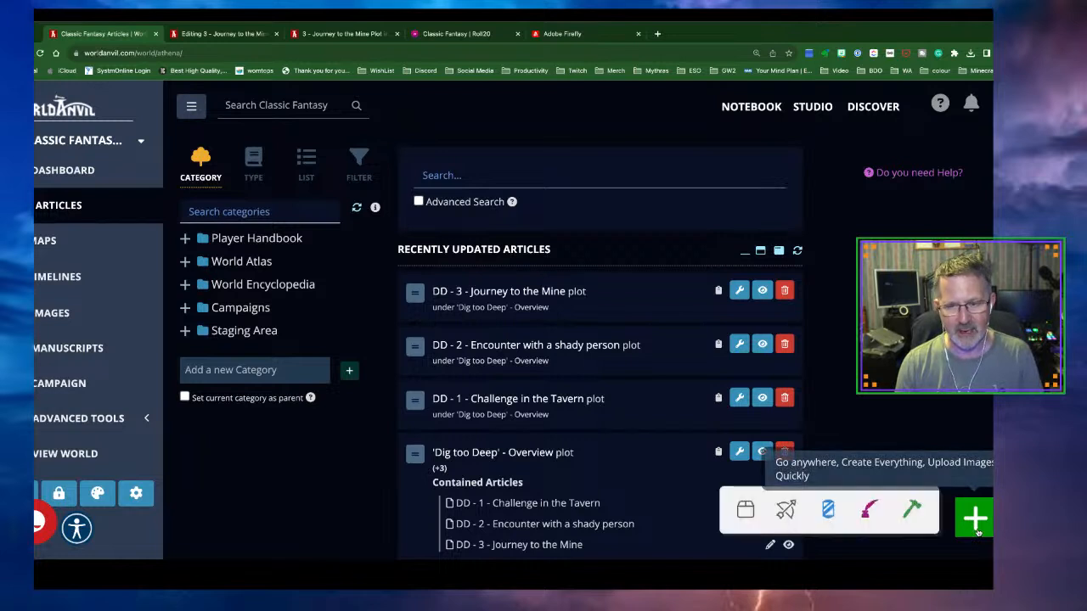
{"action": "left_click", "coordinate": [913, 513]}
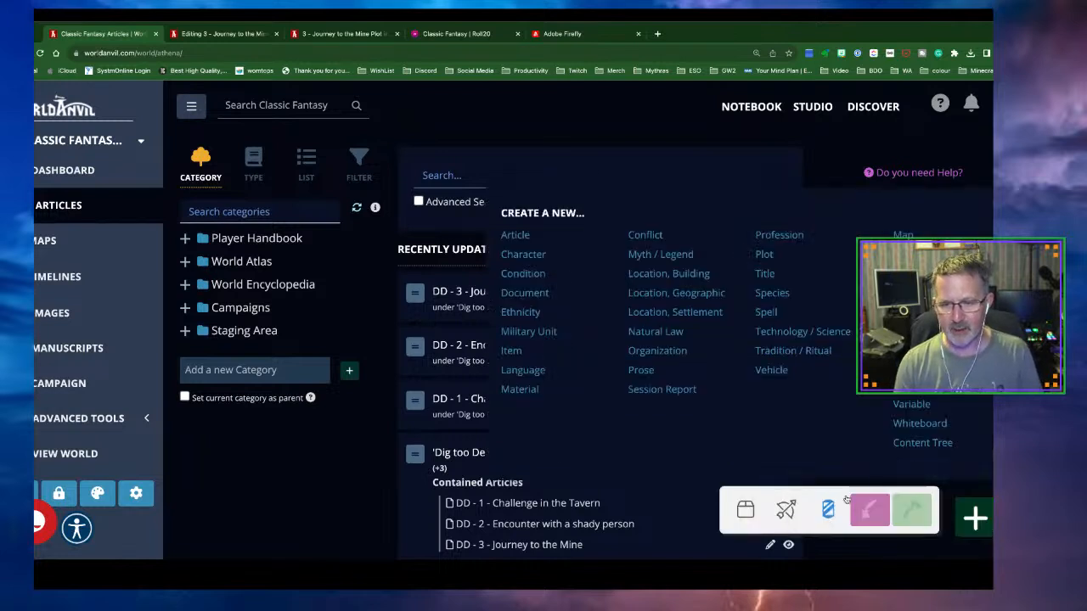
{"action": "left_click", "coordinate": [762, 254]}
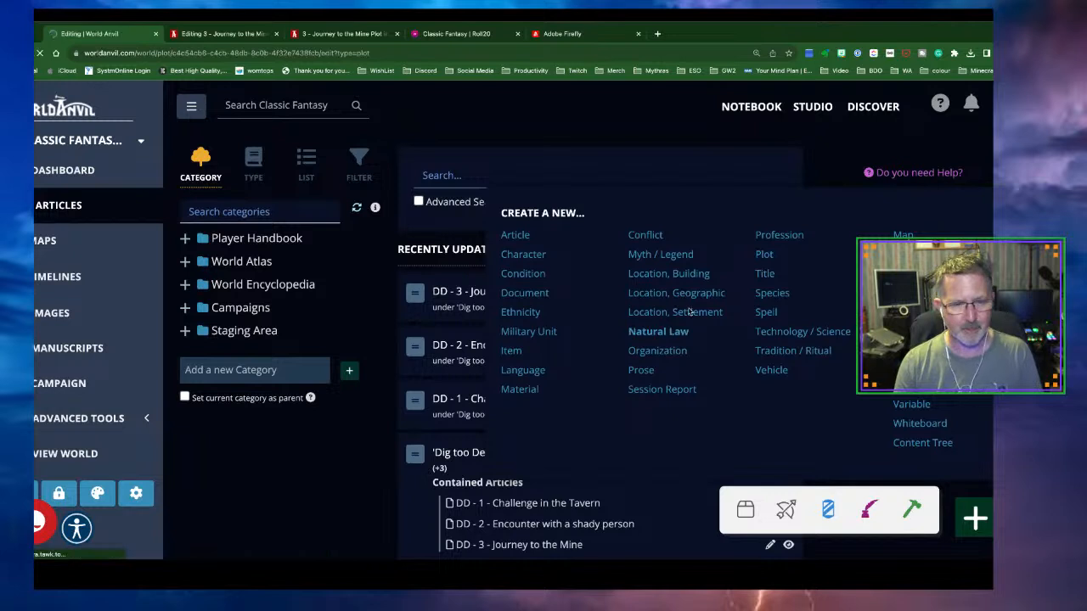
{"action": "left_click", "coordinate": [252, 188]}
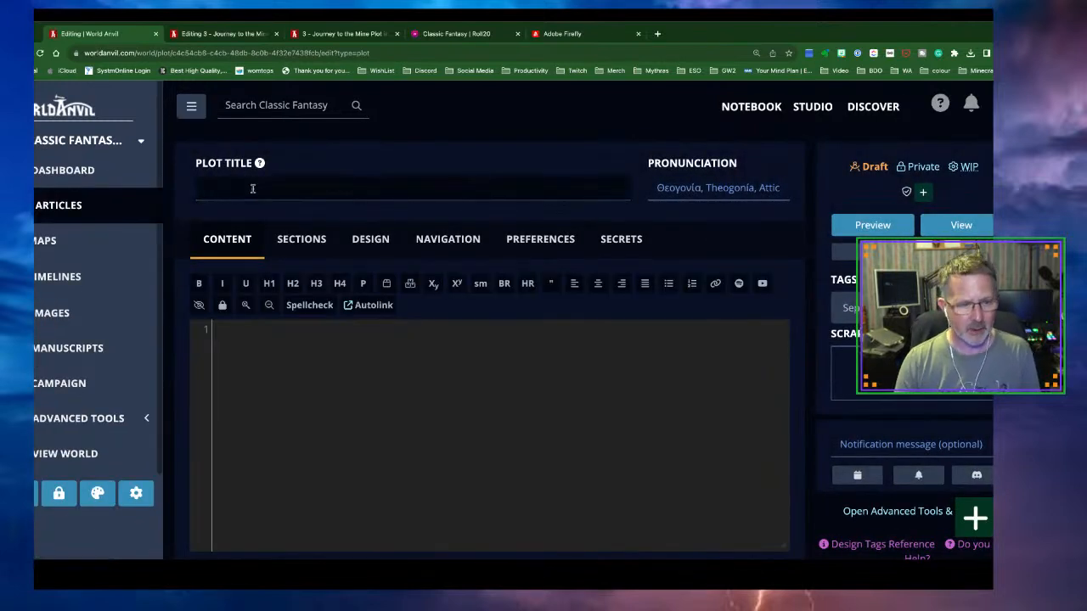
{"action": "type", "text": "DD"}
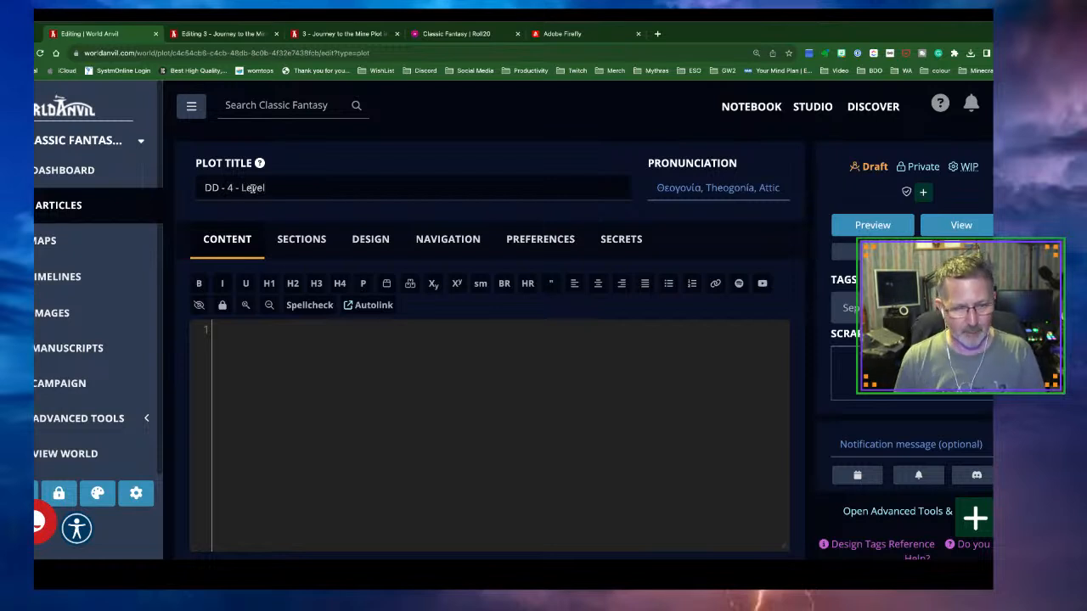
{"action": "type", "text": "- 4 - Level One of the m"}
{"action": "key", "text": "BackSpace"}
{"action": "type", "text": "Mine"}
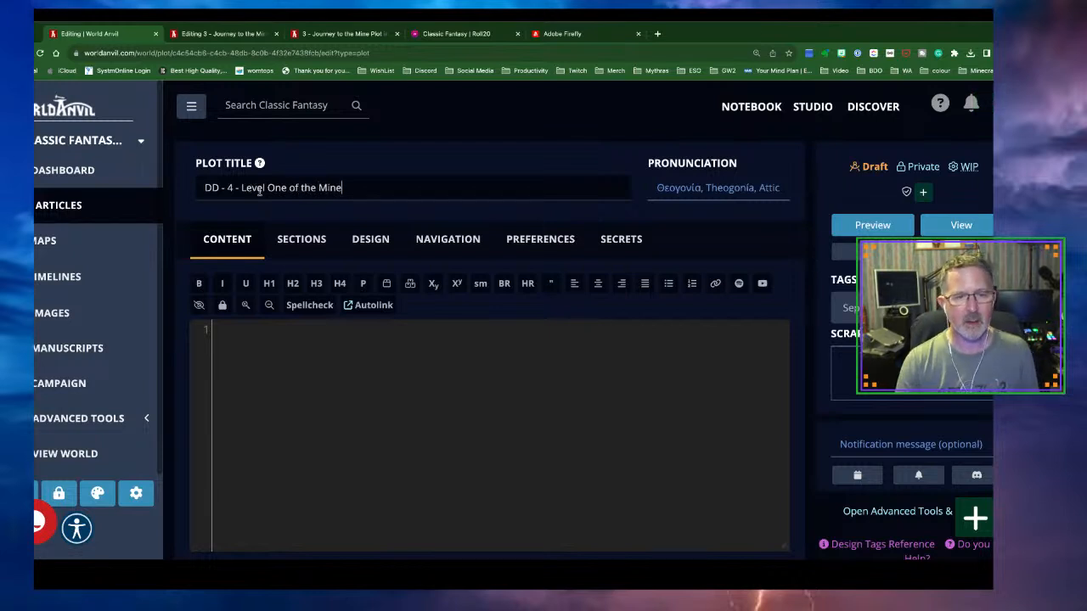
Place it under 'Dig too Deep' - Overview with position weight 600 and publish it
{"action": "left_click", "coordinate": [445, 244]}
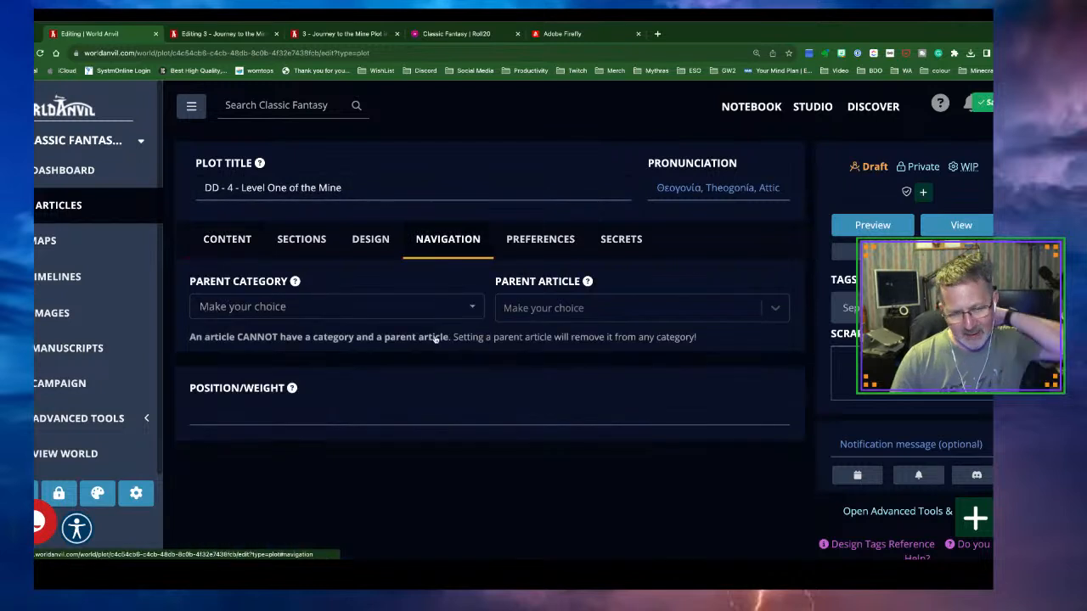
{"action": "left_click", "coordinate": [509, 310]}
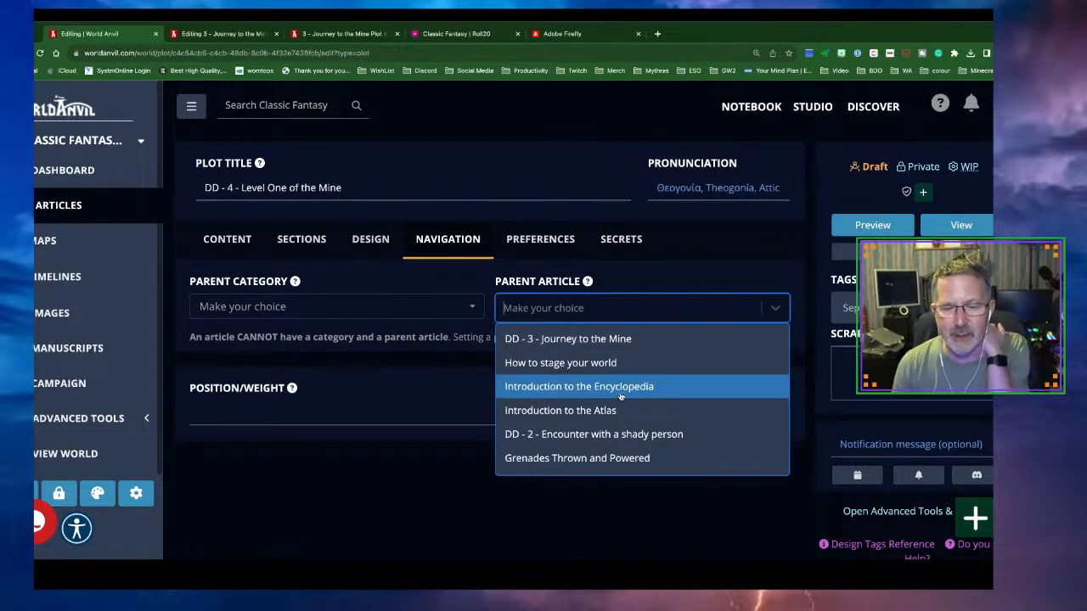
{"action": "scroll", "coordinate": [620, 397], "scroll_direction": "down", "scroll_amount": 2}
{"action": "left_click", "coordinate": [596, 414]}
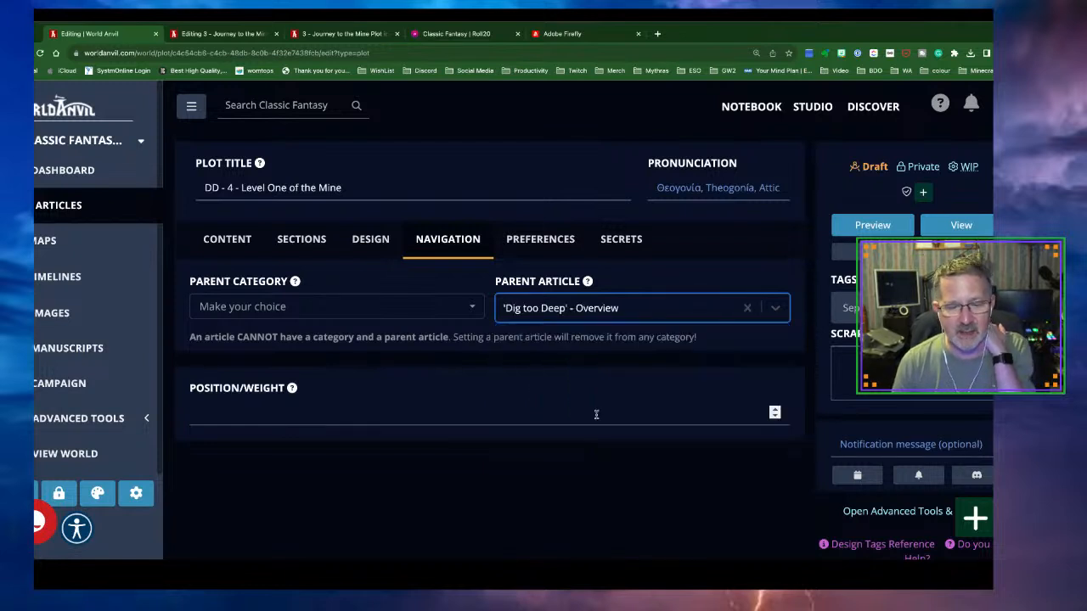
{"action": "left_click", "coordinate": [270, 416]}
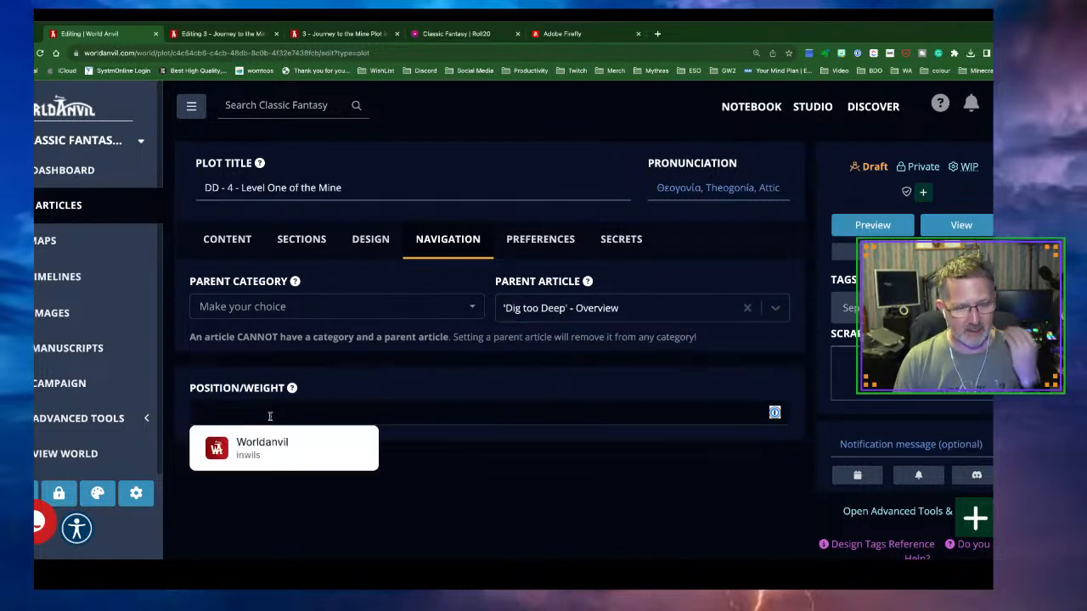
{"action": "type", "text": "600"}
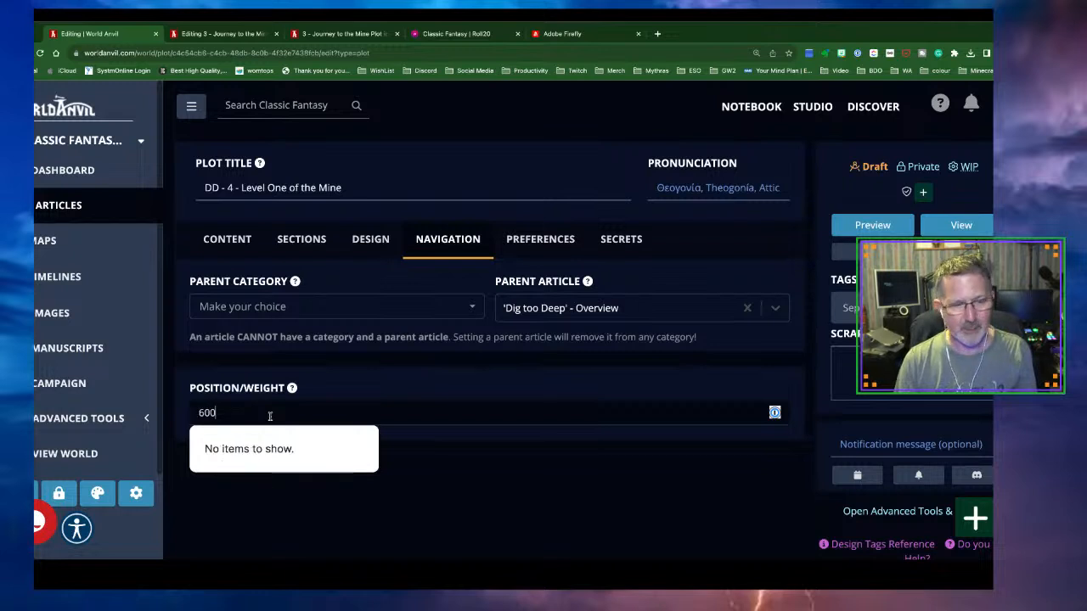
{"action": "left_click", "coordinate": [447, 467]}
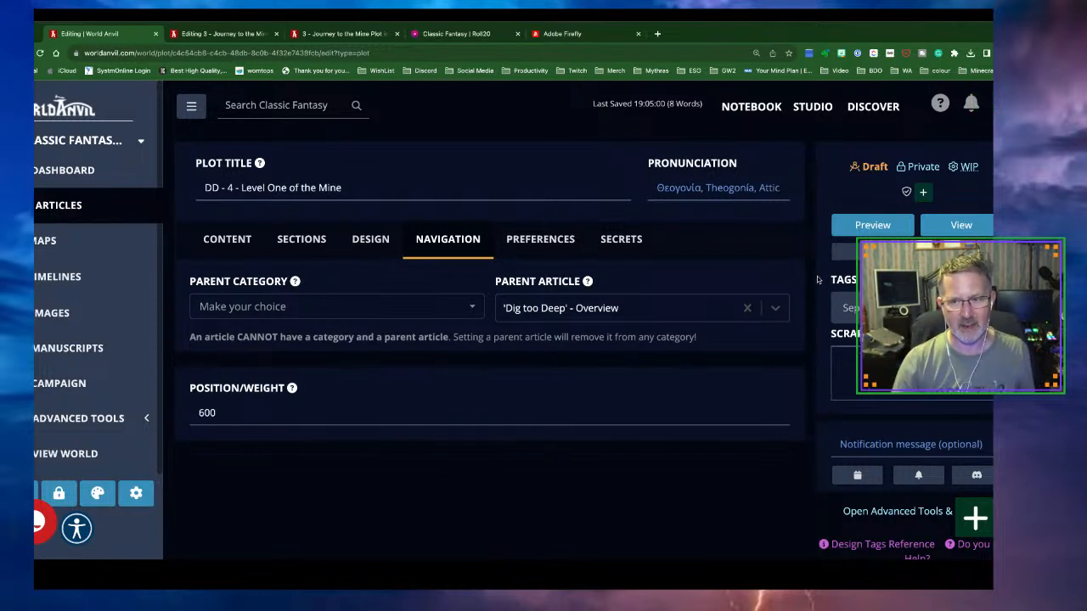
{"action": "left_click", "coordinate": [866, 169]}
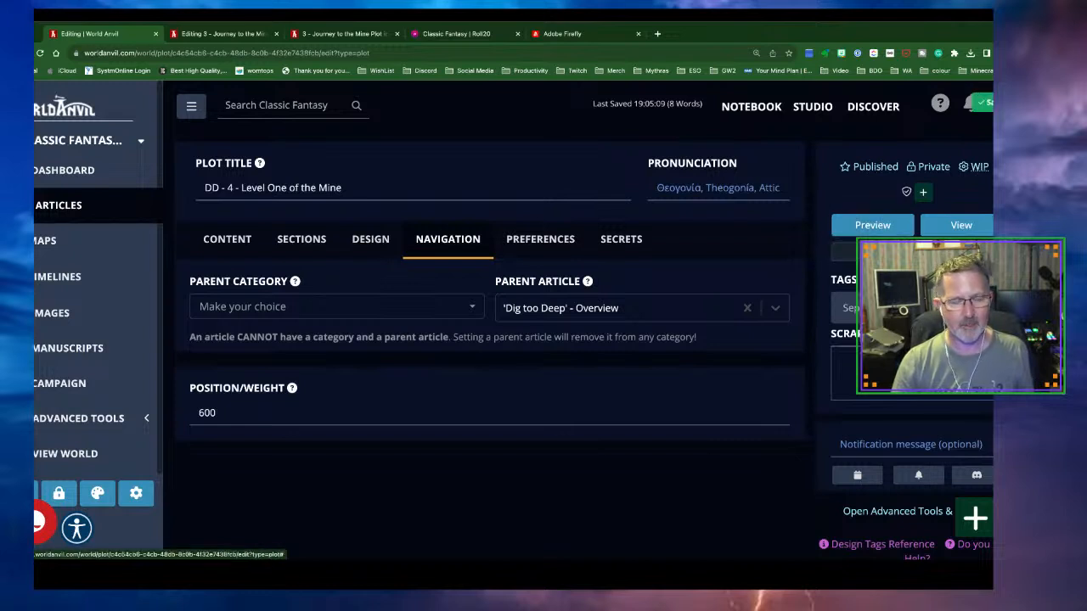
{"action": "left_click", "coordinate": [56, 216]}
{"action": "scroll", "coordinate": [334, 349], "scroll_direction": "down", "scroll_amount": 2}
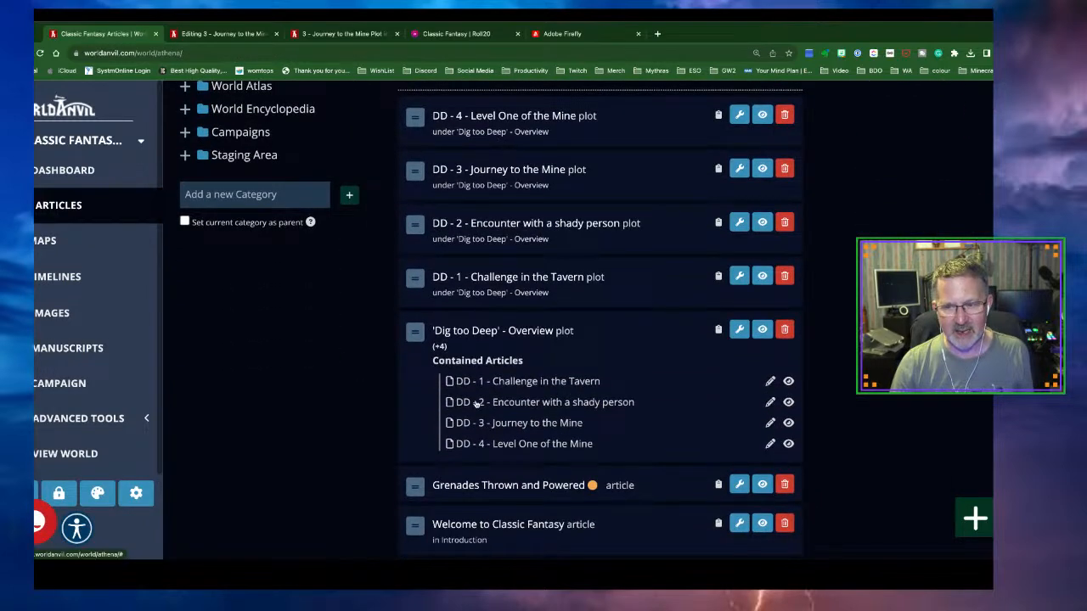
{"action": "scroll", "coordinate": [477, 406], "scroll_direction": "down", "scroll_amount": 1}
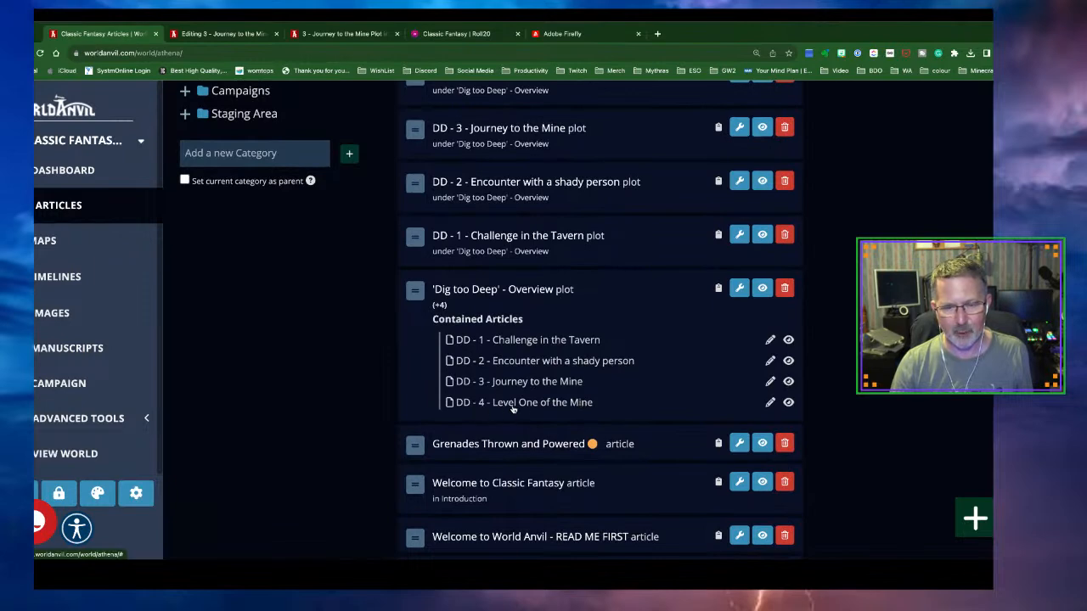
{"action": "scroll", "coordinate": [617, 404], "scroll_direction": "up", "scroll_amount": 3}
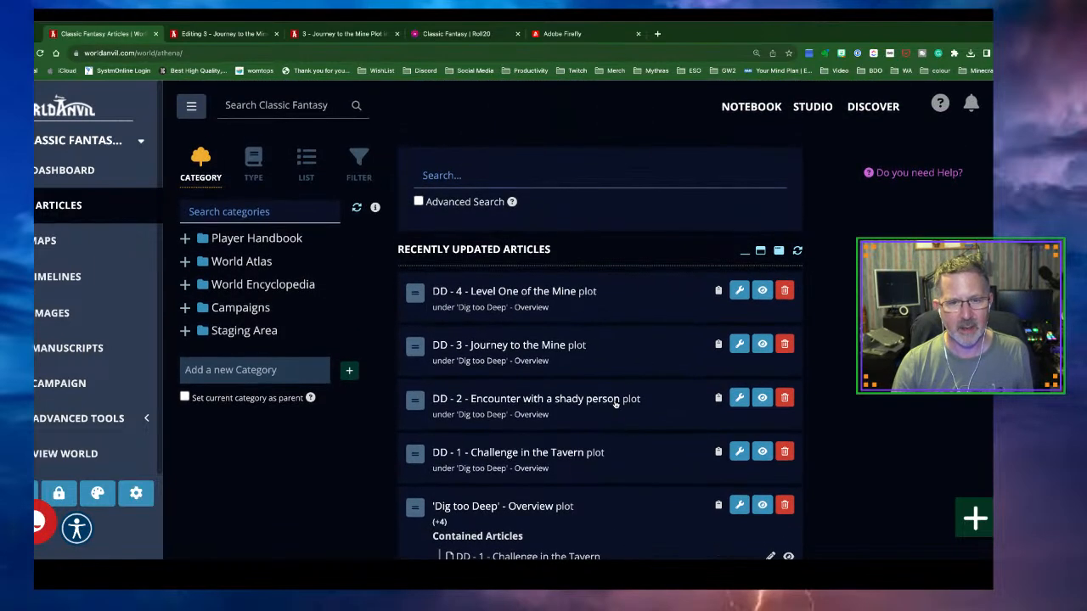
Create a new plot titled 'DD - 5 - Level Two of the Mine'
{"action": "left_click", "coordinate": [975, 518]}
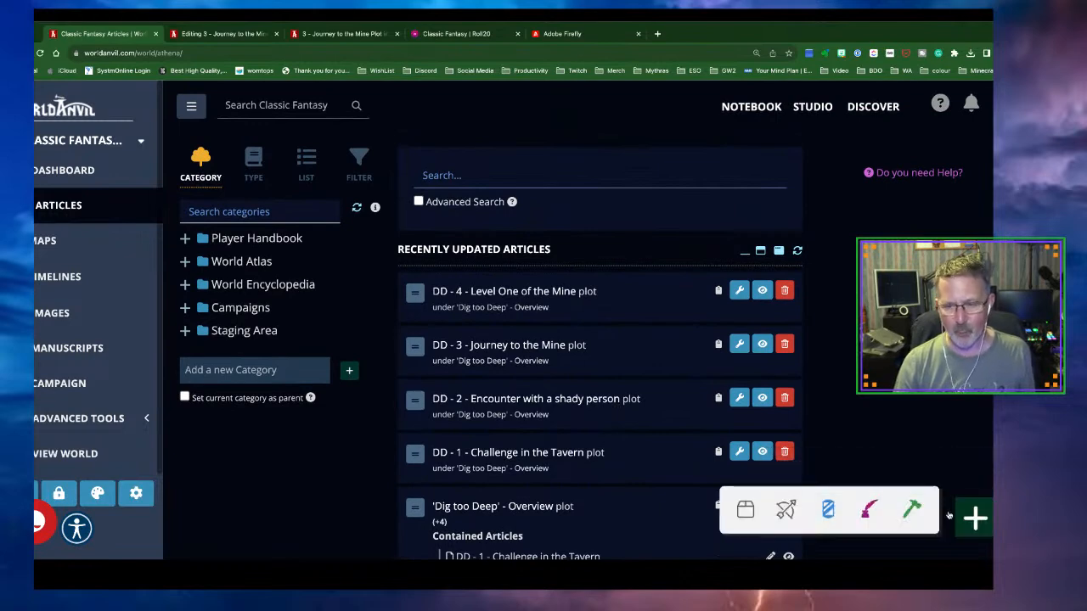
{"action": "left_click", "coordinate": [914, 511]}
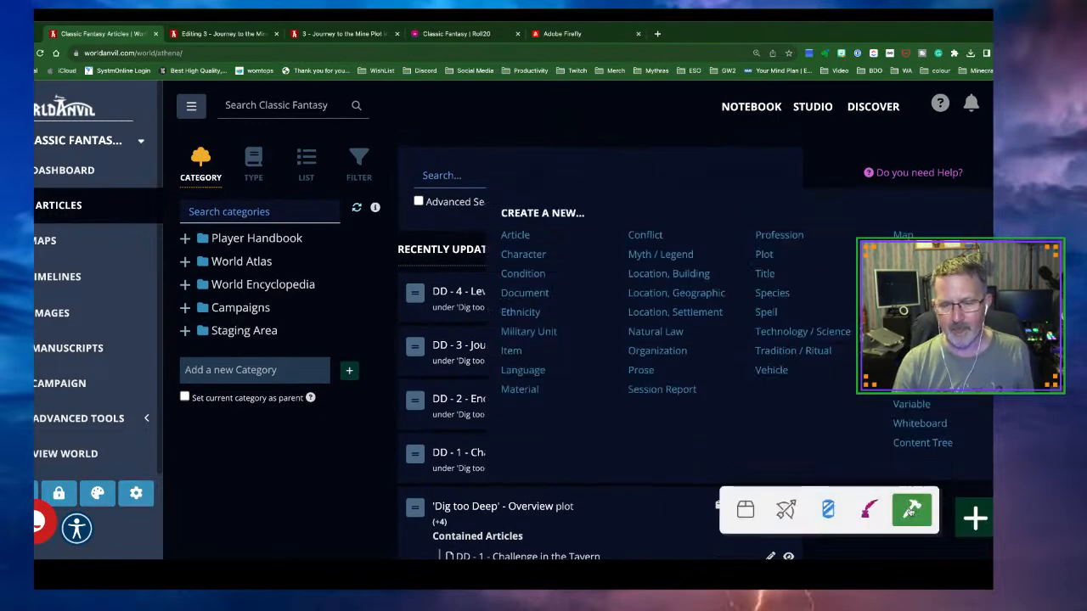
{"action": "left_click", "coordinate": [764, 254]}
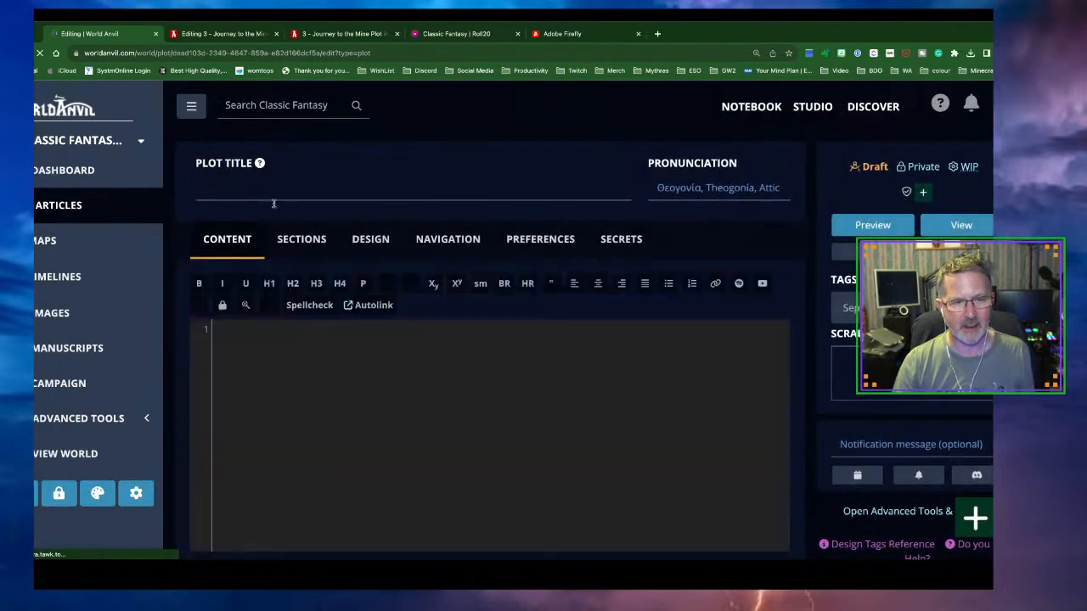
{"action": "left_click", "coordinate": [263, 191]}
{"action": "type", "text": "DD"}
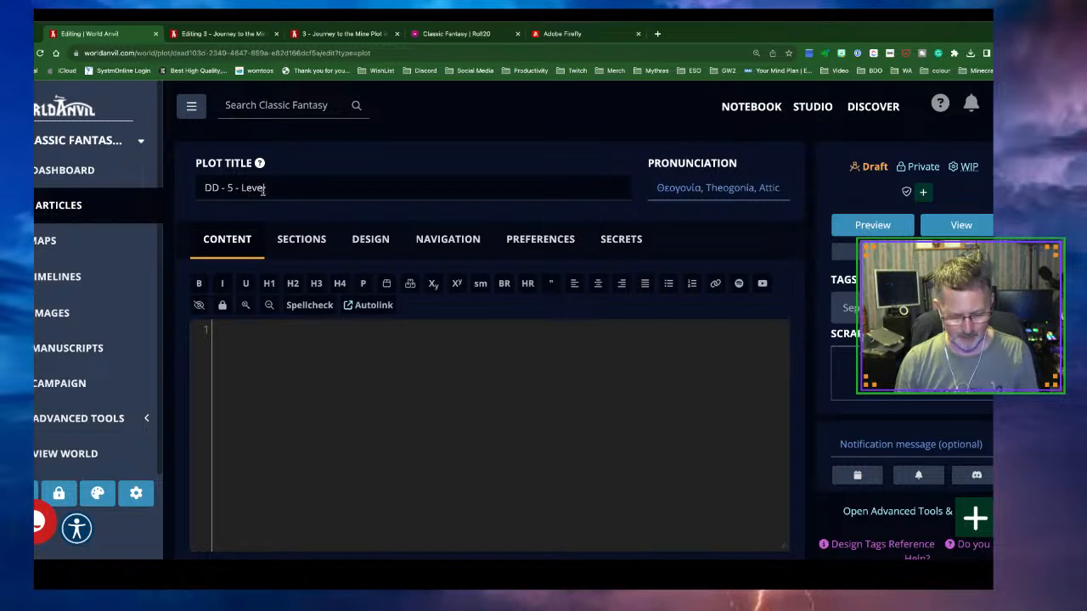
{"action": "type", "text": "- 5 - Level Two of the"}
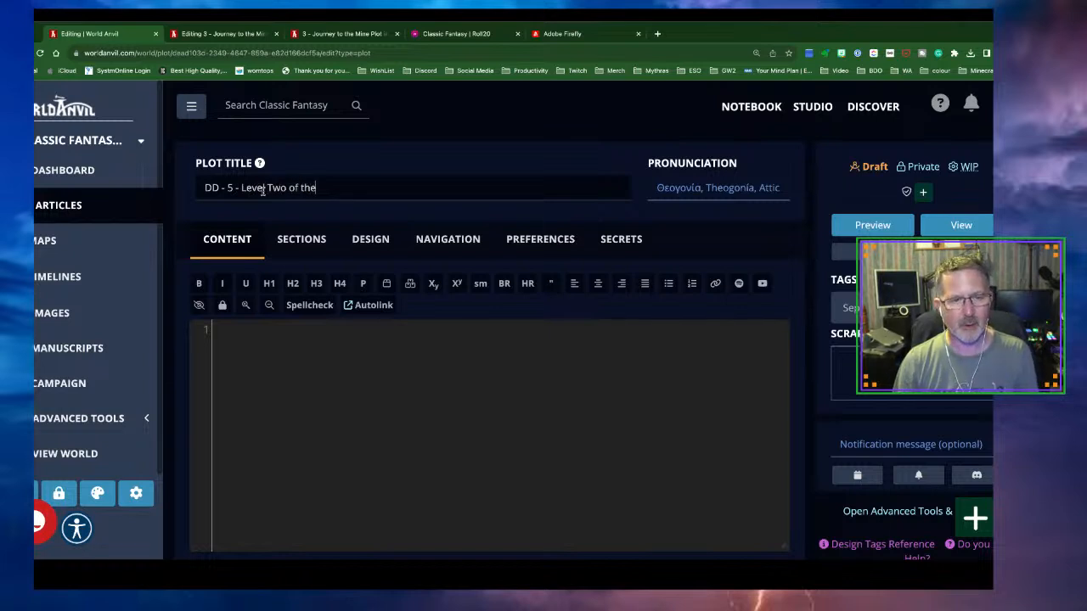
{"action": "type", "text": " Minw"}
{"action": "key", "text": "BackSpace"}
Set its parent to 'Dig too Deep' - Overview, weight 500, and publish it
{"action": "left_click", "coordinate": [447, 239]}
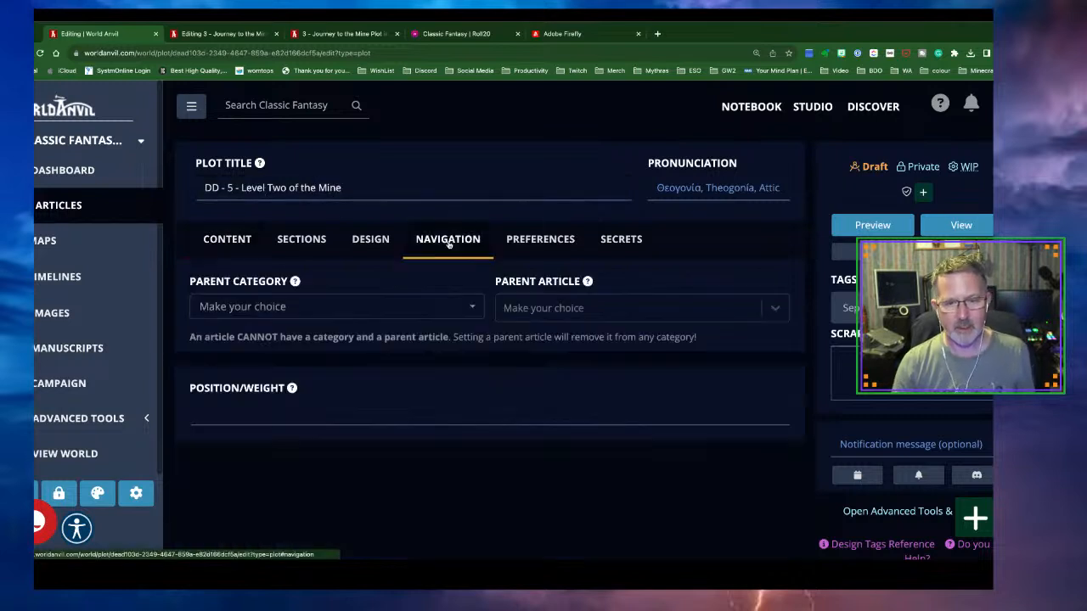
{"action": "left_click", "coordinate": [571, 307]}
{"action": "scroll", "coordinate": [521, 416], "scroll_direction": "down", "scroll_amount": 1}
{"action": "left_click", "coordinate": [510, 406]}
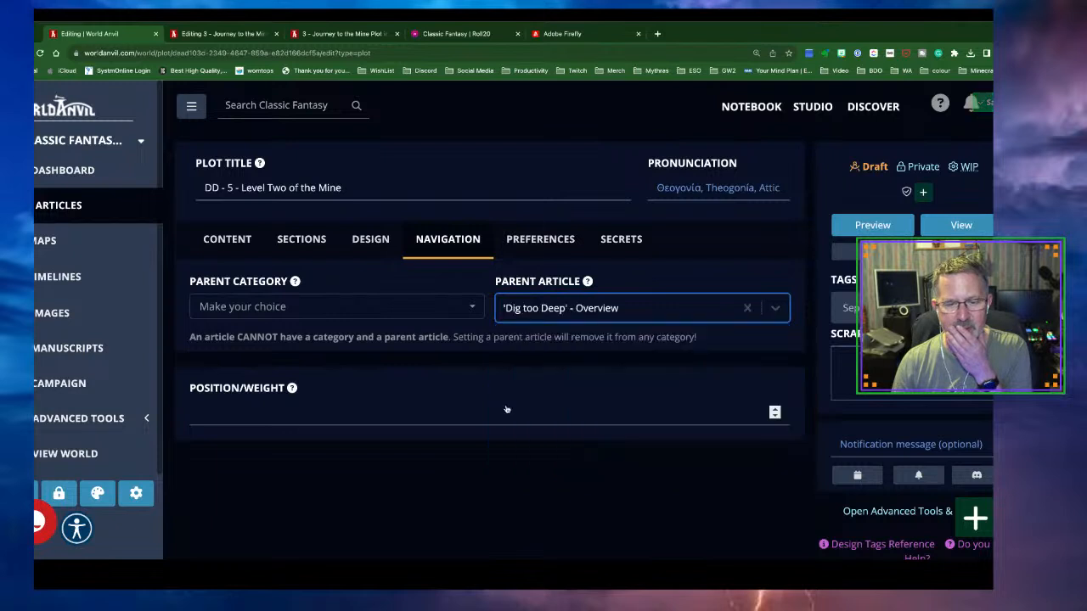
{"action": "left_click", "coordinate": [341, 415]}
{"action": "type", "text": "500"}
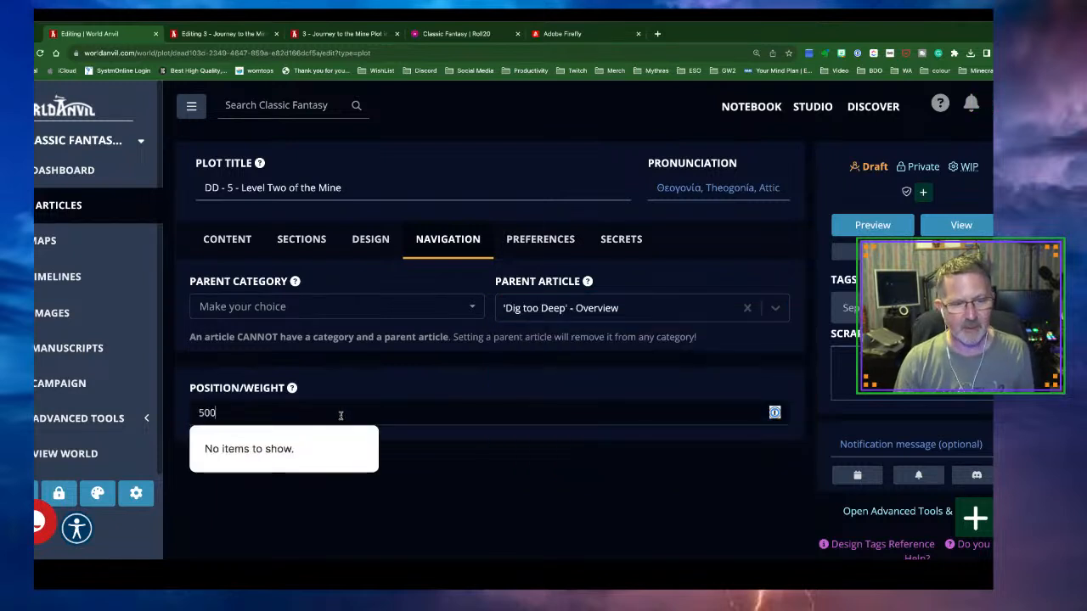
{"action": "left_click", "coordinate": [877, 170]}
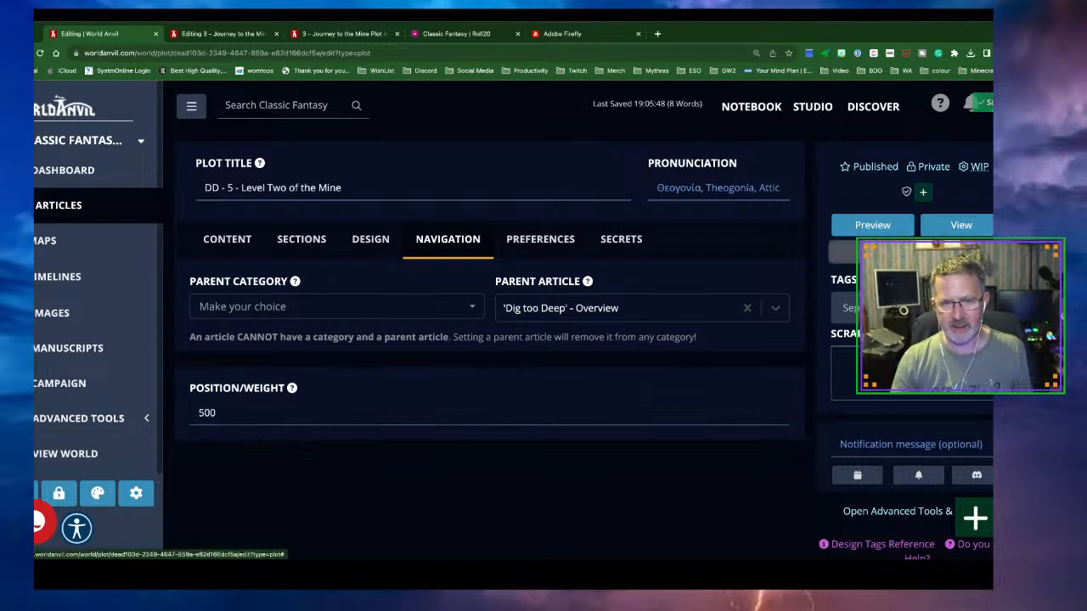
{"action": "left_click", "coordinate": [58, 209]}
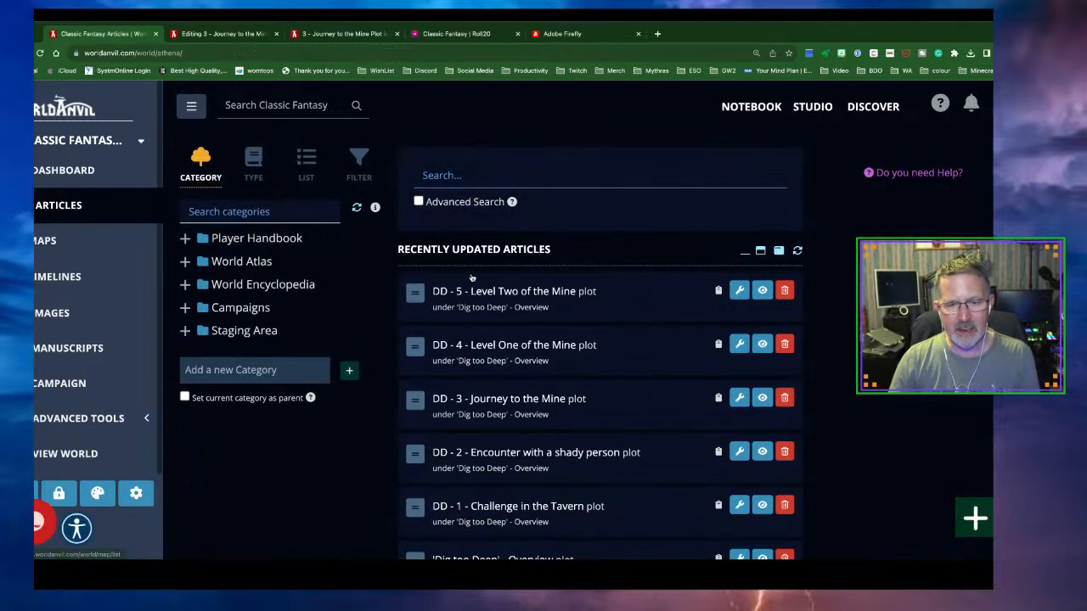
{"action": "scroll", "coordinate": [587, 294], "scroll_direction": "down", "scroll_amount": 3}
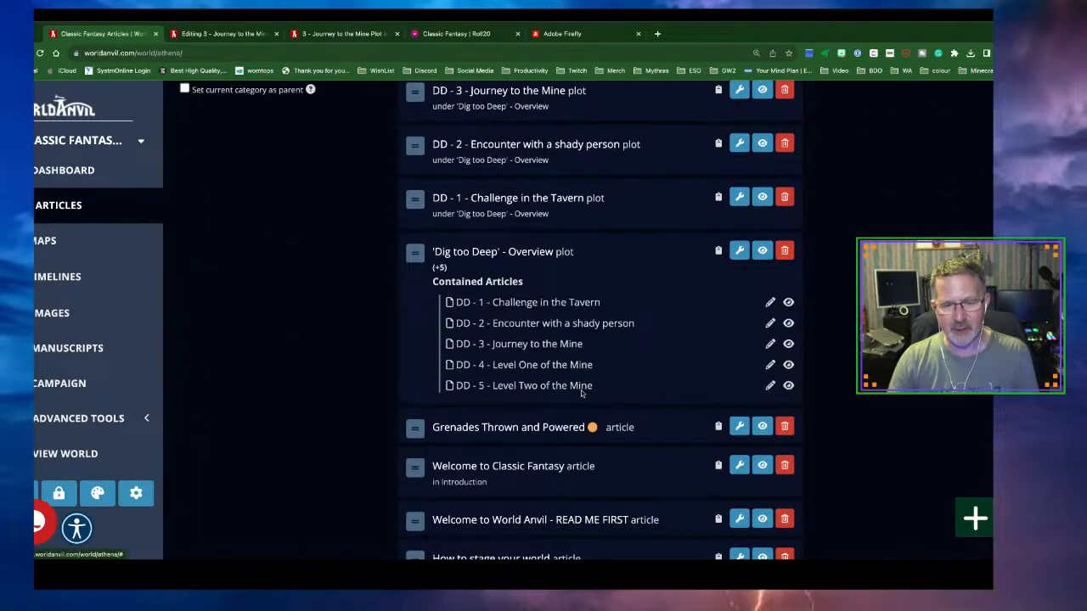
{"action": "left_click", "coordinate": [977, 517]}
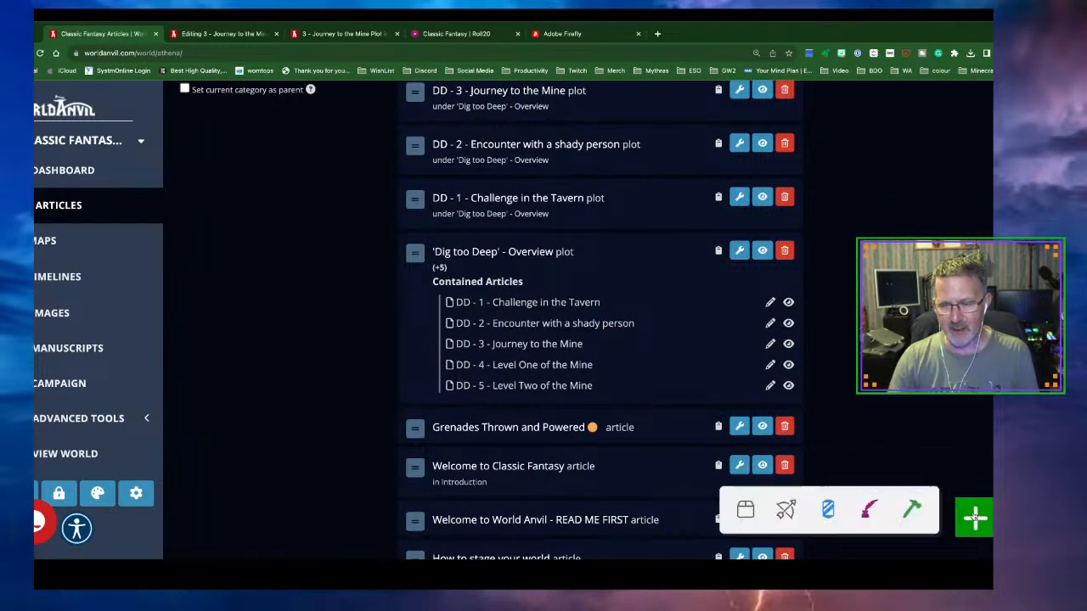
Create a new plot titled 'DD - 6 - Level Three of the Mine'
{"action": "left_click", "coordinate": [923, 518]}
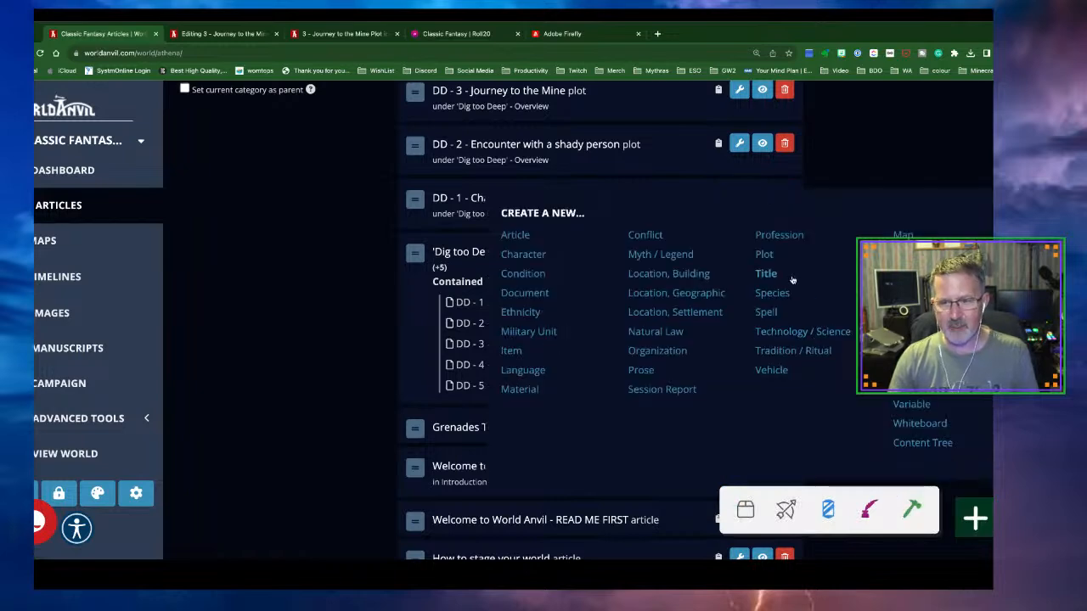
{"action": "left_click", "coordinate": [765, 260]}
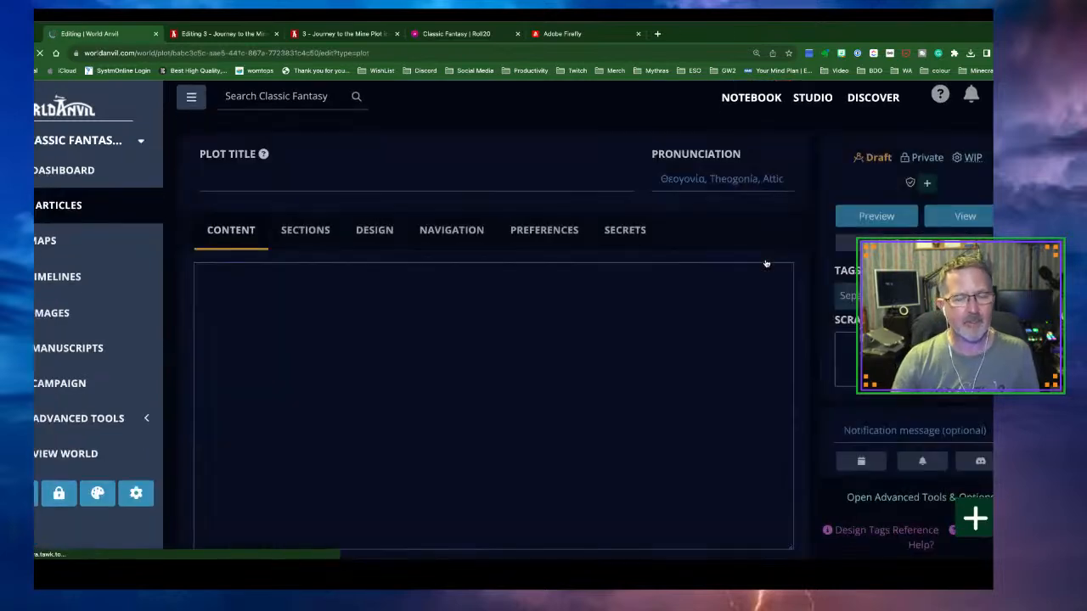
{"action": "left_click", "coordinate": [407, 183]}
{"action": "type", "text": "DD - 6 - L"}
{"action": "type", "text": "l Three of the Mine"}
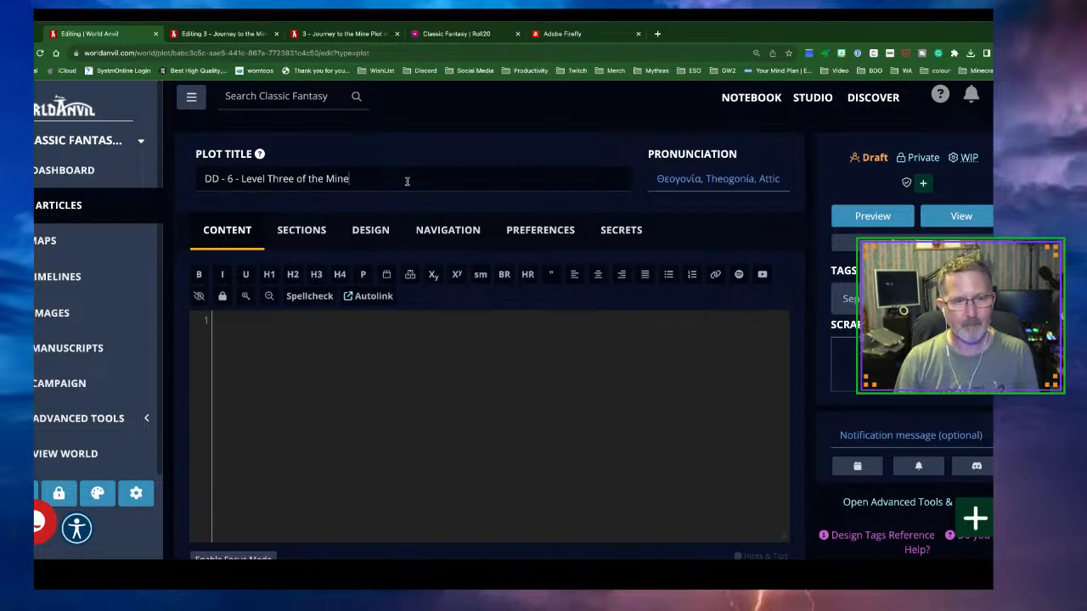
Set its parent to 'Dig too Deep' - Overview, weight 400, and publish it
{"action": "left_click", "coordinate": [448, 231]}
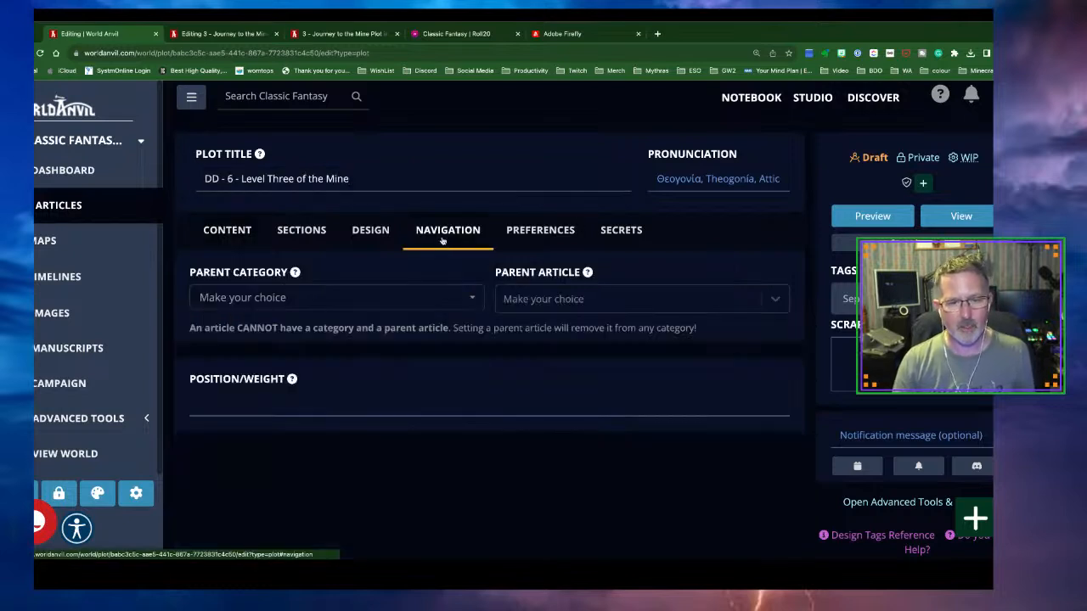
{"action": "left_click", "coordinate": [531, 306]}
{"action": "scroll", "coordinate": [567, 389], "scroll_direction": "down", "scroll_amount": 2}
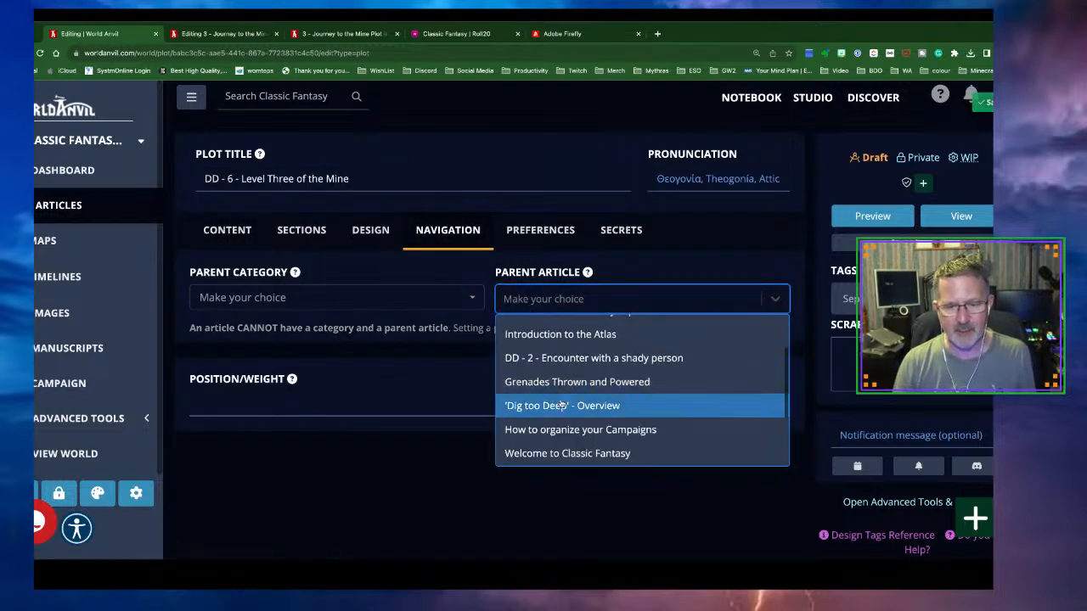
{"action": "left_click", "coordinate": [557, 406]}
{"action": "left_click", "coordinate": [412, 412]}
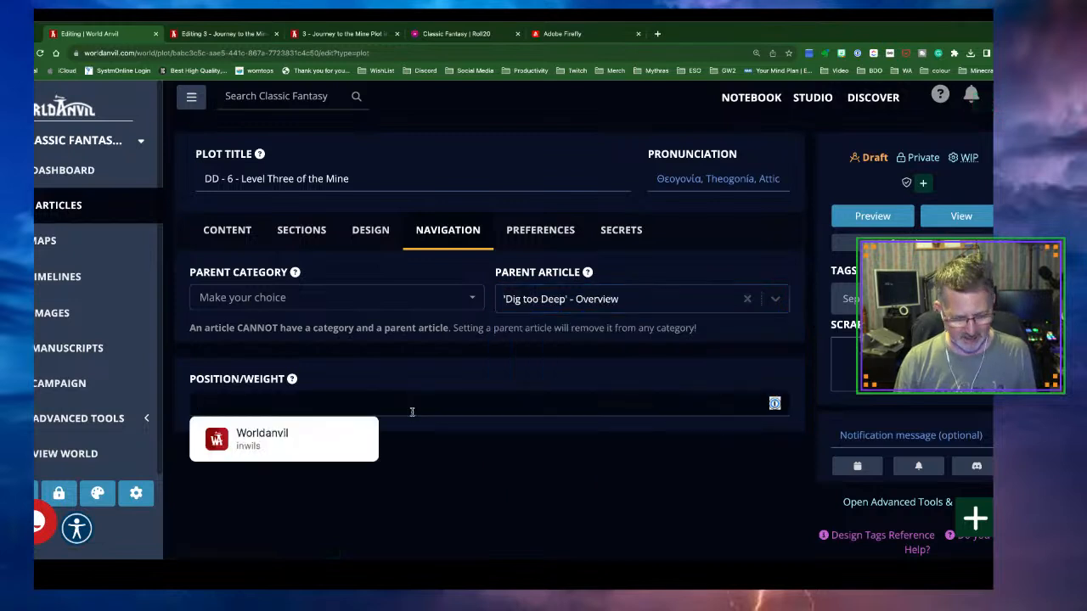
{"action": "type", "text": "400"}
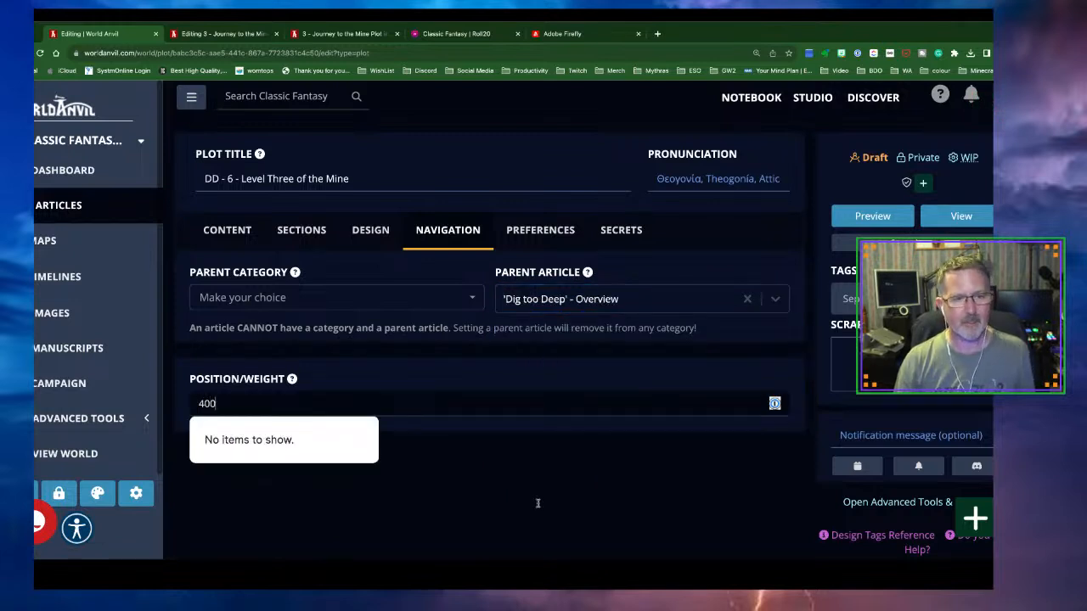
{"action": "left_click", "coordinate": [582, 505]}
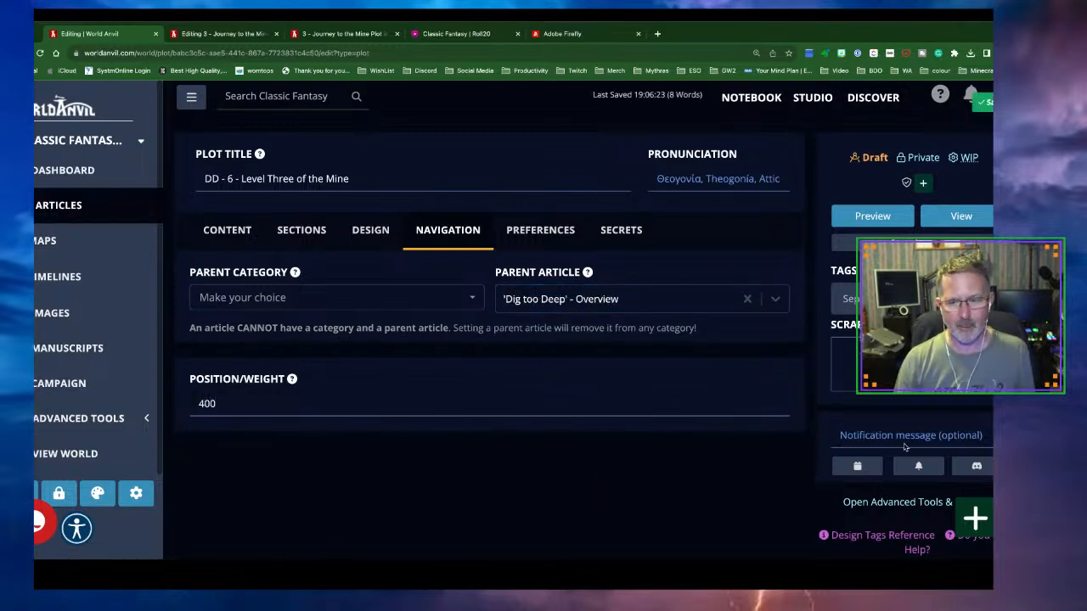
{"action": "left_click", "coordinate": [875, 159]}
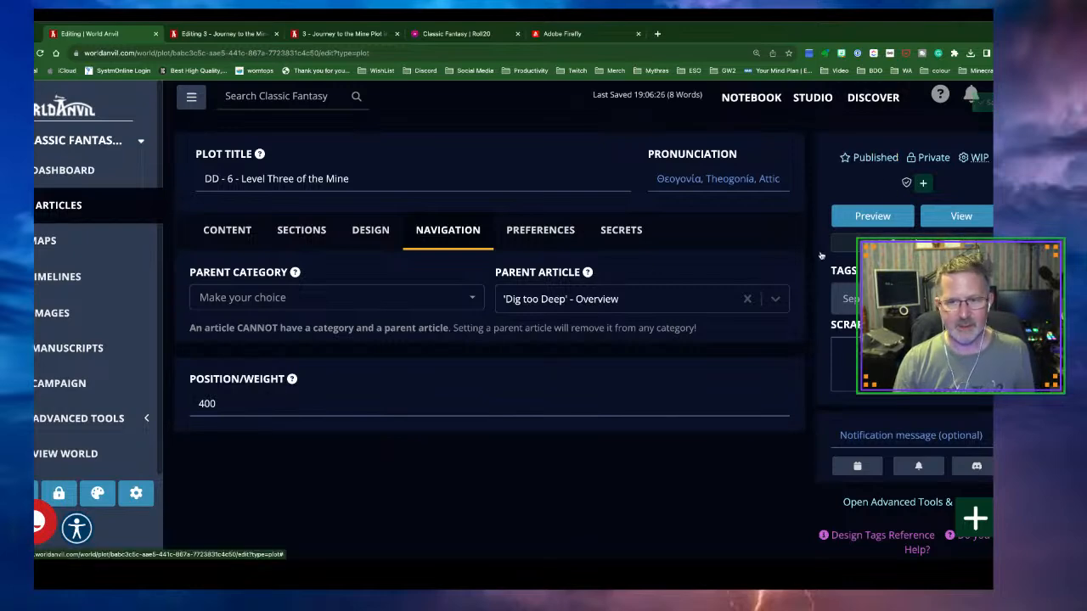
Create a new plot titled 'DD - 7 - Outside the Mine once more'
{"action": "left_click", "coordinate": [76, 211]}
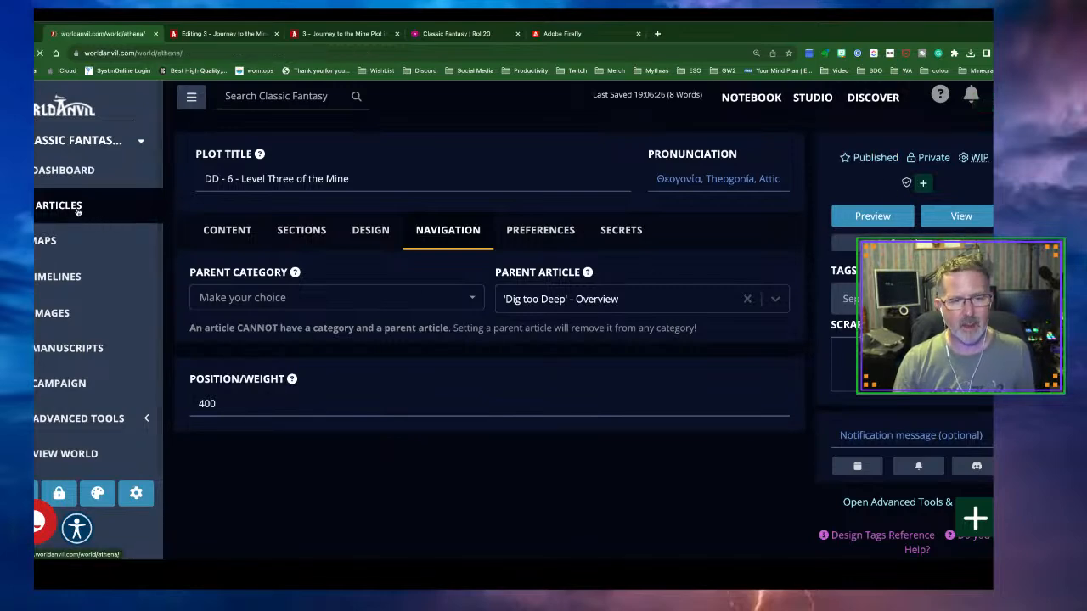
{"action": "scroll", "coordinate": [503, 298], "scroll_direction": "down", "scroll_amount": 4}
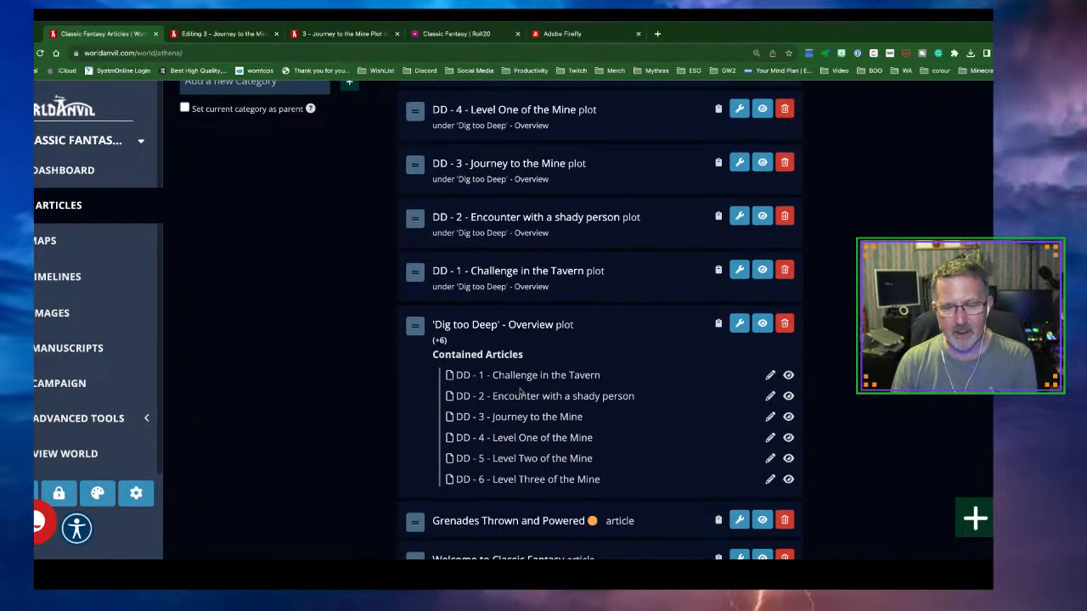
{"action": "mouse_move", "coordinate": [966, 521]}
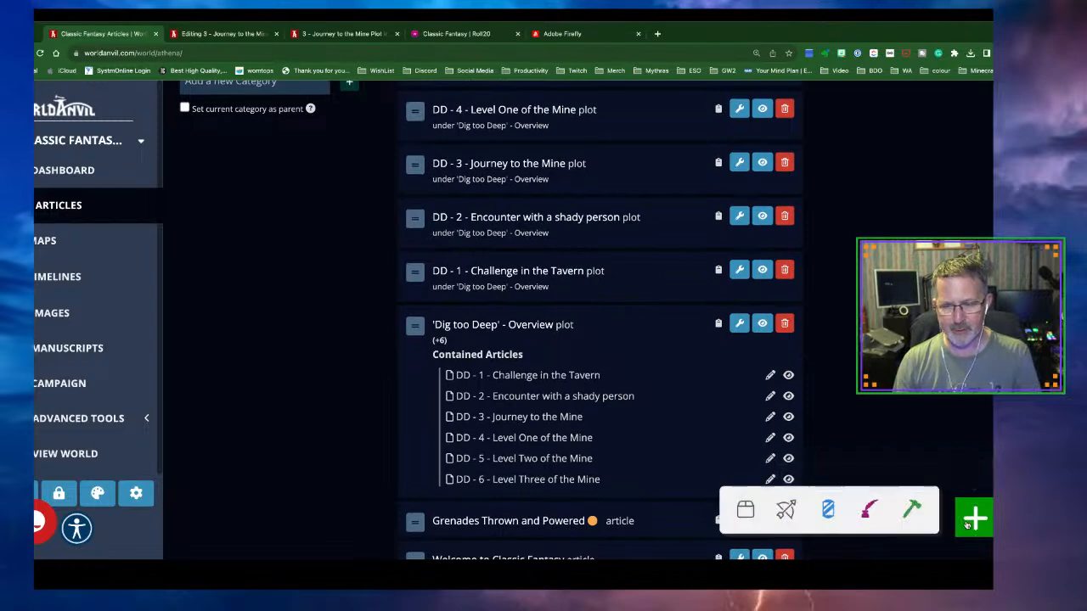
{"action": "left_click", "coordinate": [904, 525]}
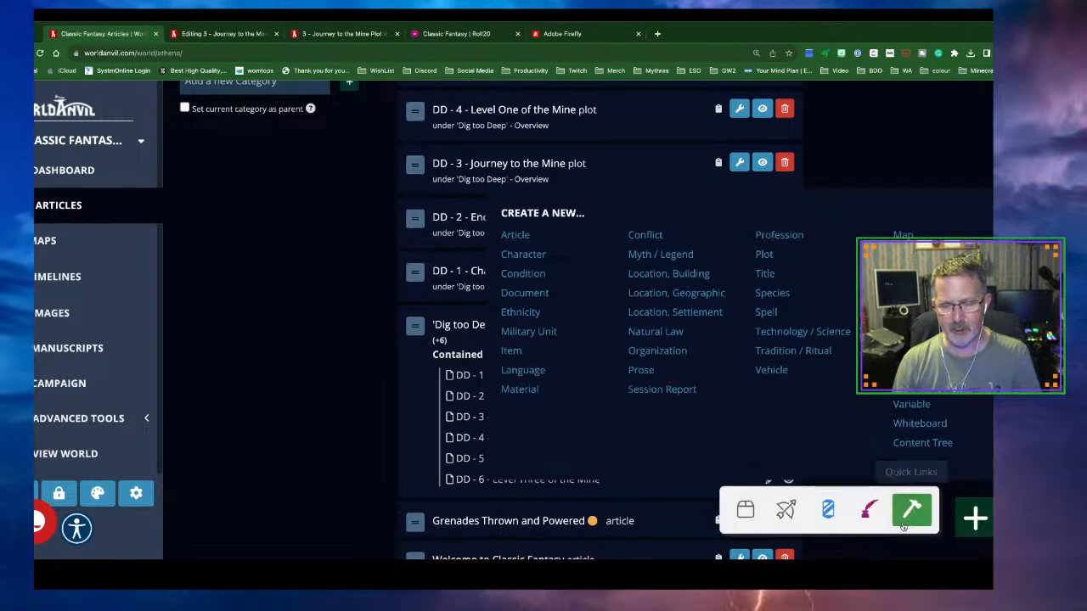
{"action": "left_click", "coordinate": [761, 257]}
{"action": "left_click", "coordinate": [332, 186]}
{"action": "type", "text": "DD - 7 -"}
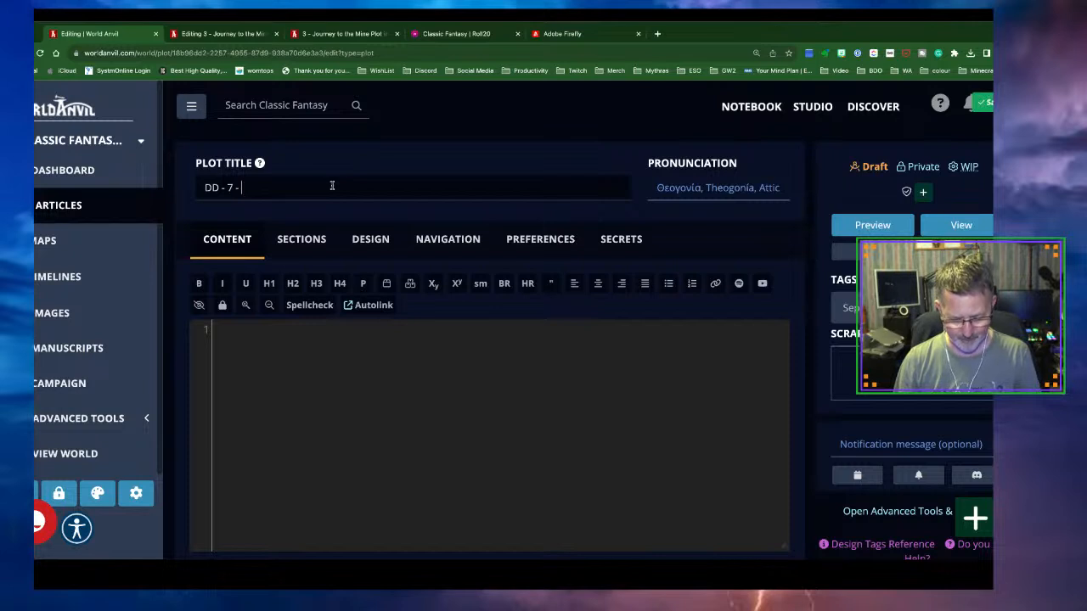
{"action": "type", "text": " Outside the Mine once more"}
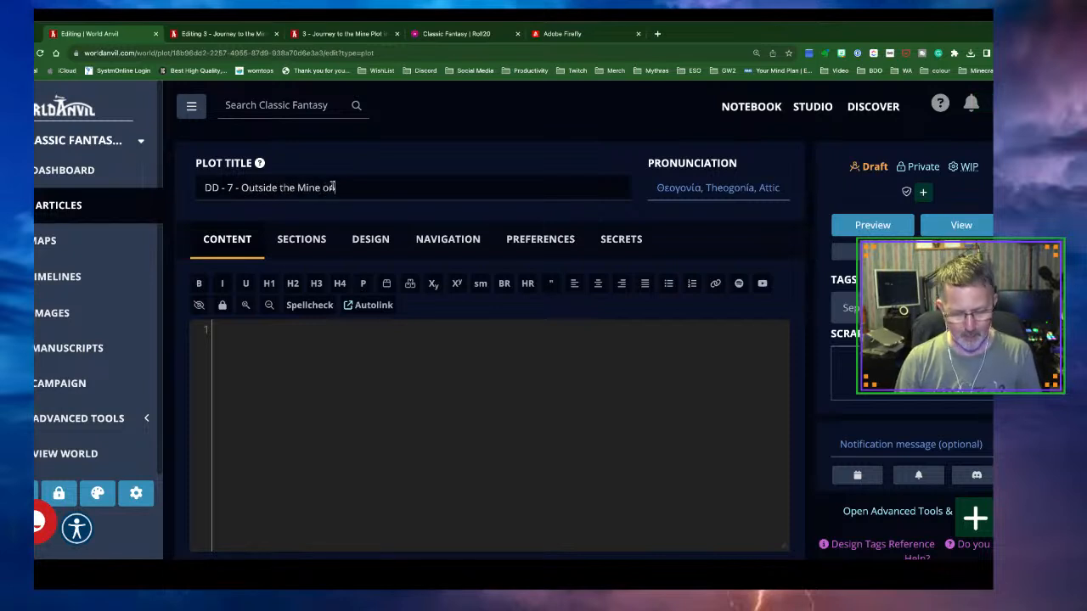
Set its parent to 'Dig too Deep' - Overview, weight 300, and publish it
{"action": "left_click", "coordinate": [451, 244]}
{"action": "left_click", "coordinate": [586, 307]}
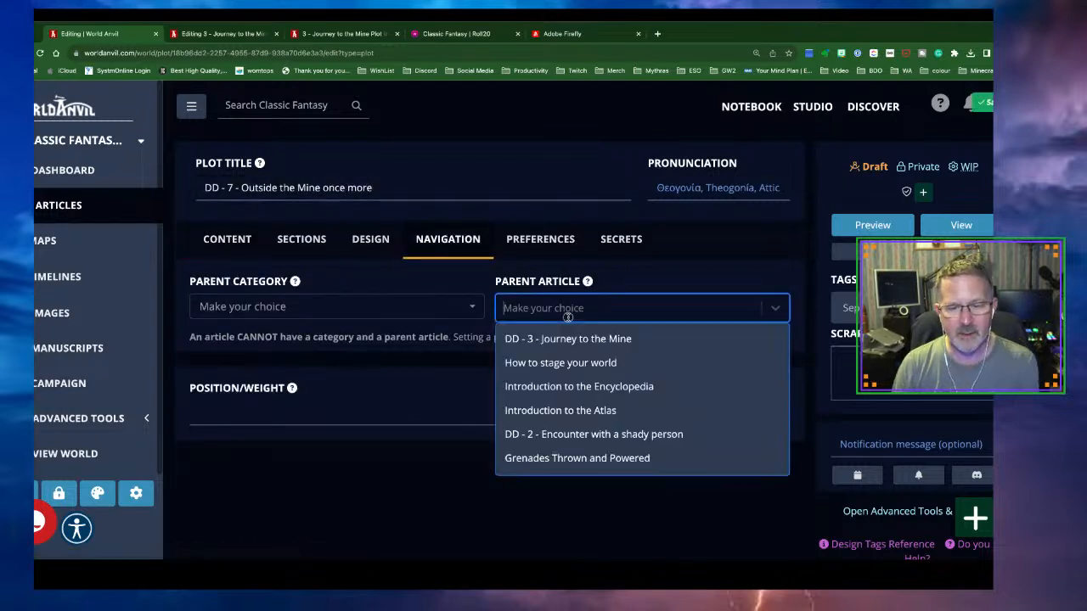
{"action": "scroll", "coordinate": [584, 401], "scroll_direction": "down", "scroll_amount": 1}
{"action": "left_click", "coordinate": [577, 417]}
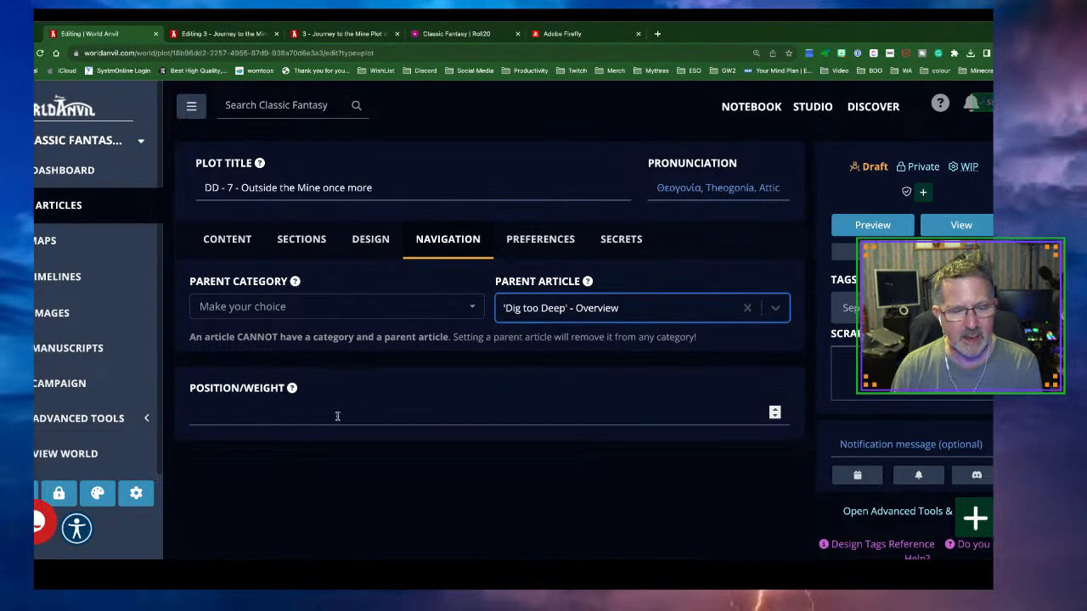
{"action": "left_click", "coordinate": [338, 416]}
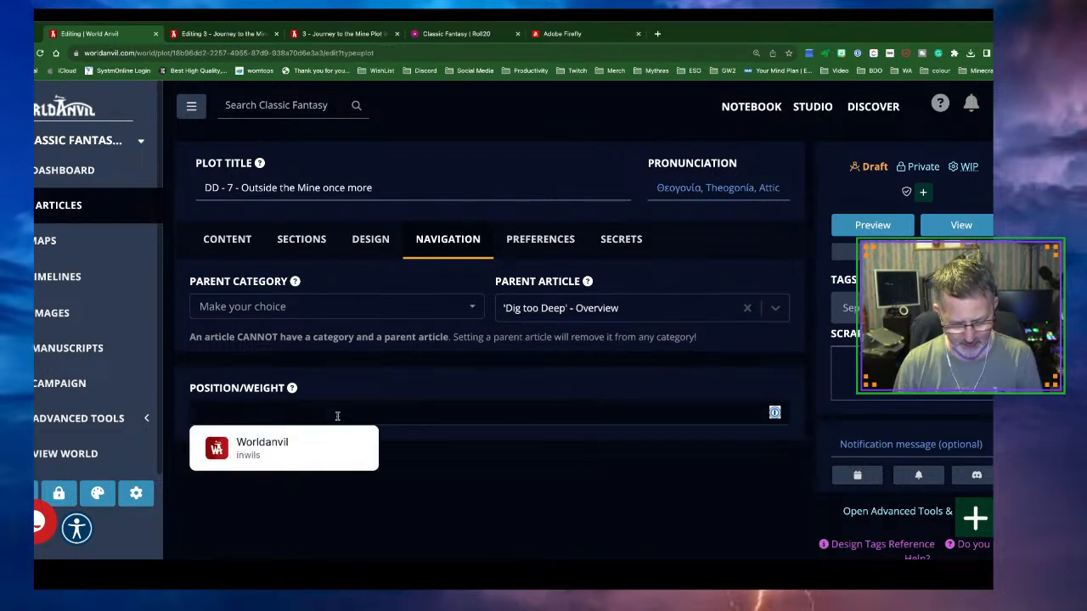
{"action": "type", "text": "300"}
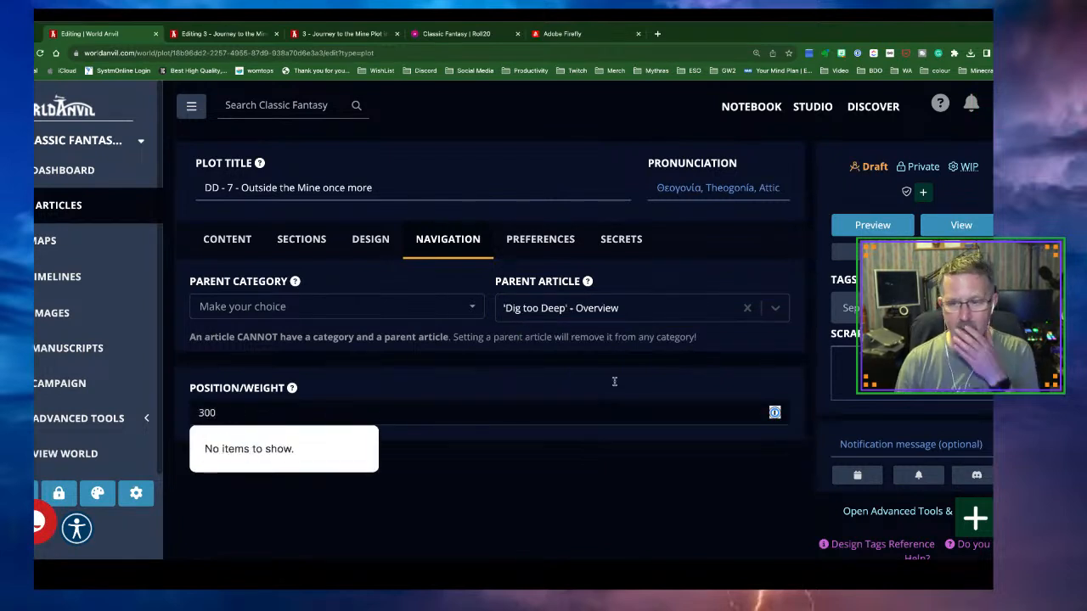
{"action": "left_click", "coordinate": [871, 169]}
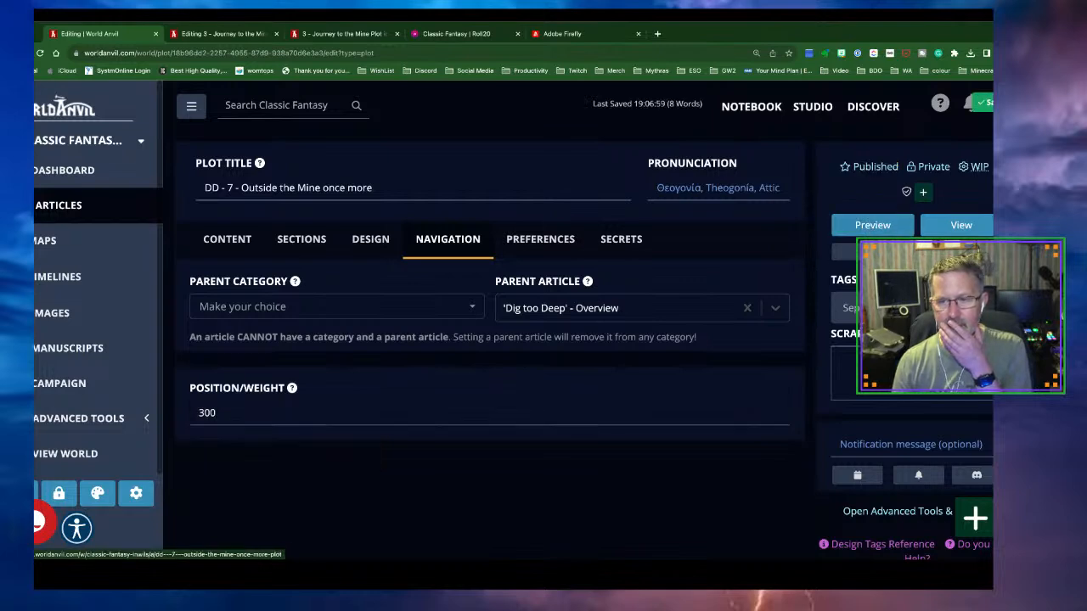
{"action": "left_click", "coordinate": [58, 205]}
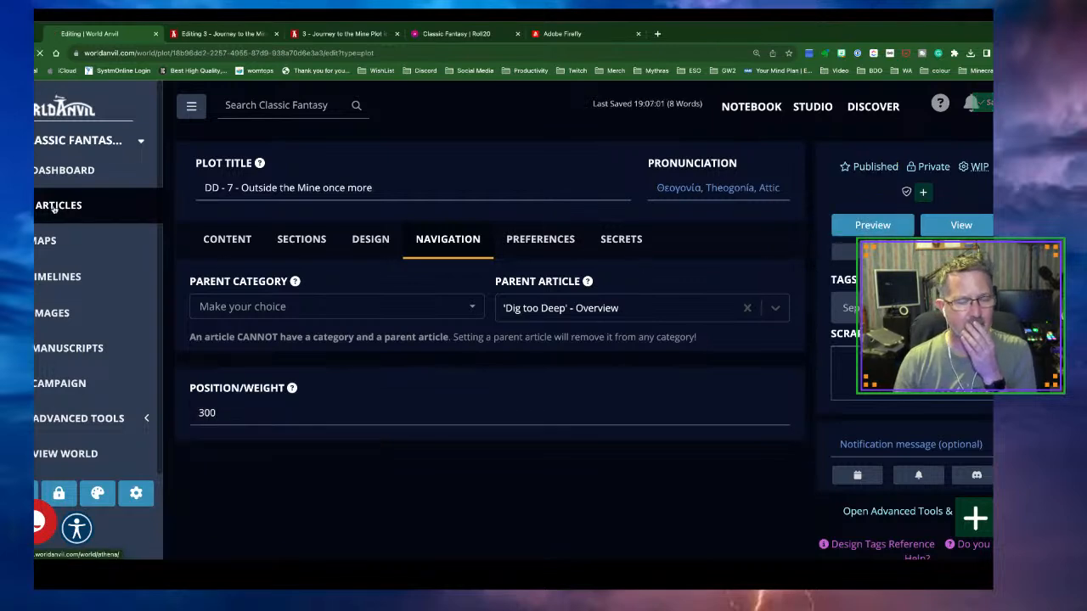
Create a new plot titled 'DD - 8 - Conclusion'
{"action": "scroll", "coordinate": [463, 350], "scroll_direction": "down", "scroll_amount": 5}
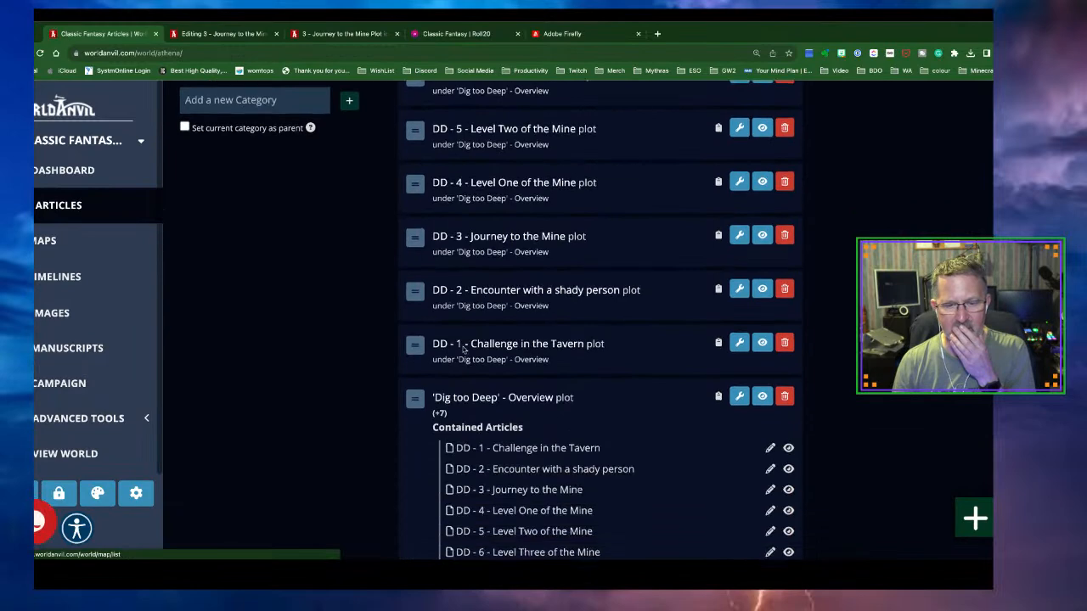
{"action": "scroll", "coordinate": [463, 349], "scroll_direction": "down", "scroll_amount": 1}
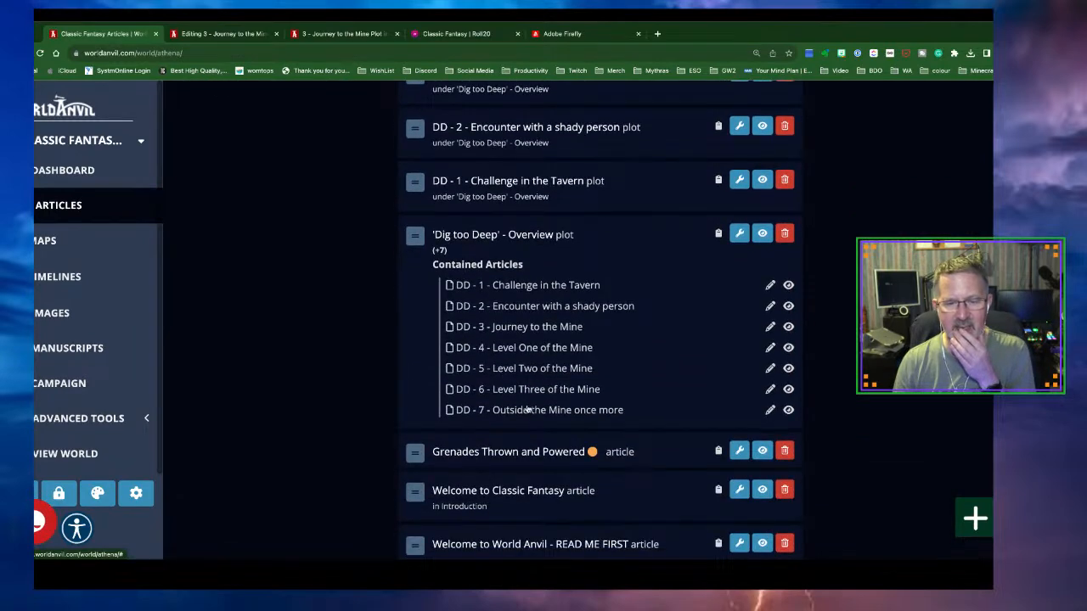
{"action": "scroll", "coordinate": [540, 396], "scroll_direction": "down", "scroll_amount": 2}
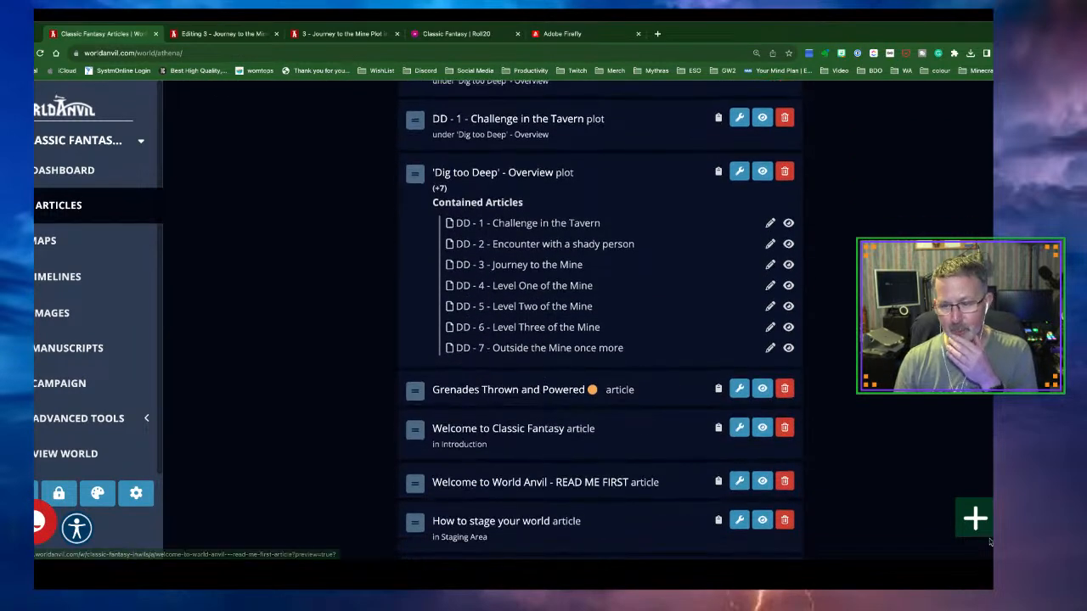
{"action": "mouse_move", "coordinate": [968, 532]}
{"action": "left_click", "coordinate": [911, 509]}
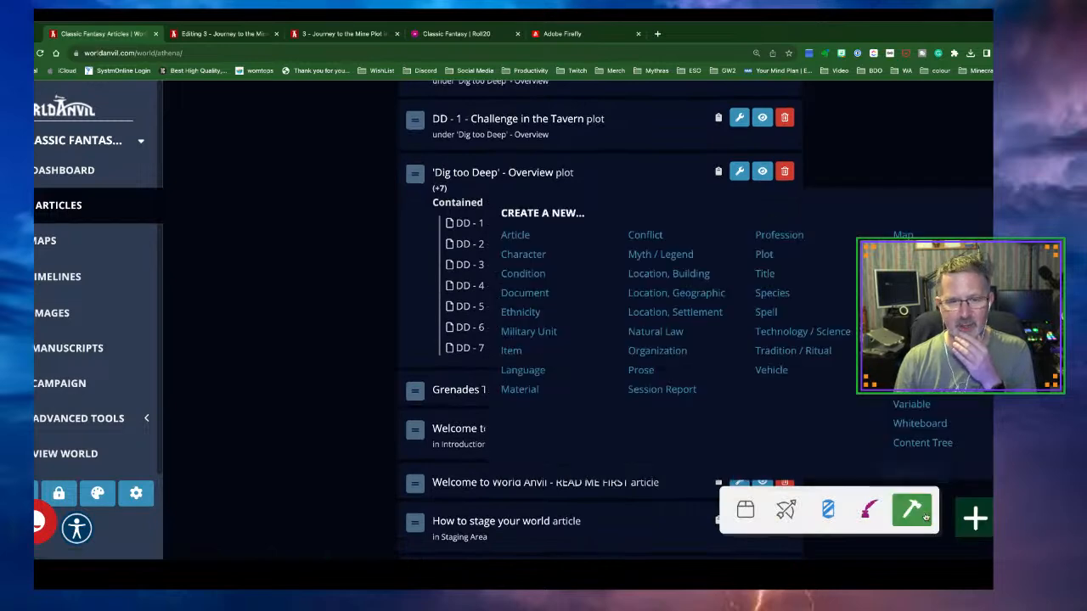
{"action": "left_click", "coordinate": [761, 255]}
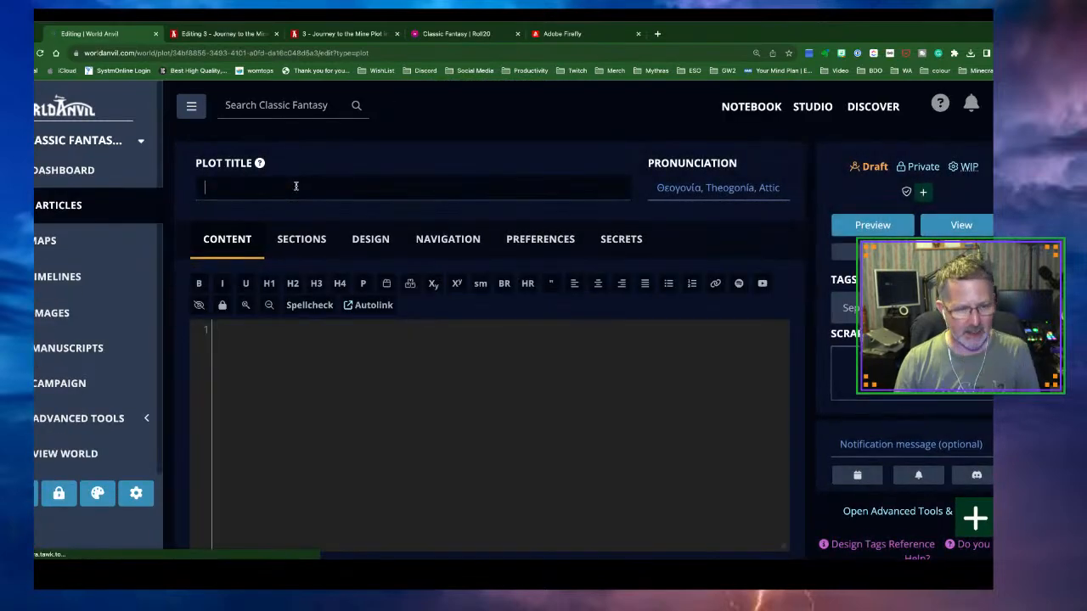
{"action": "type", "text": "DD - "}
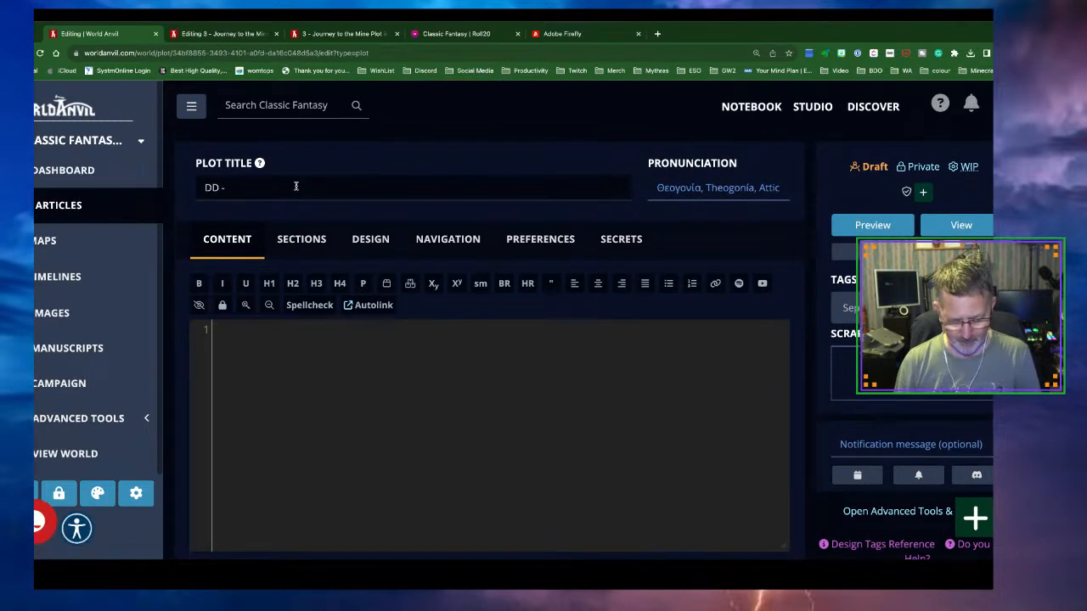
{"action": "type", "text": "8 - Conclusion"}
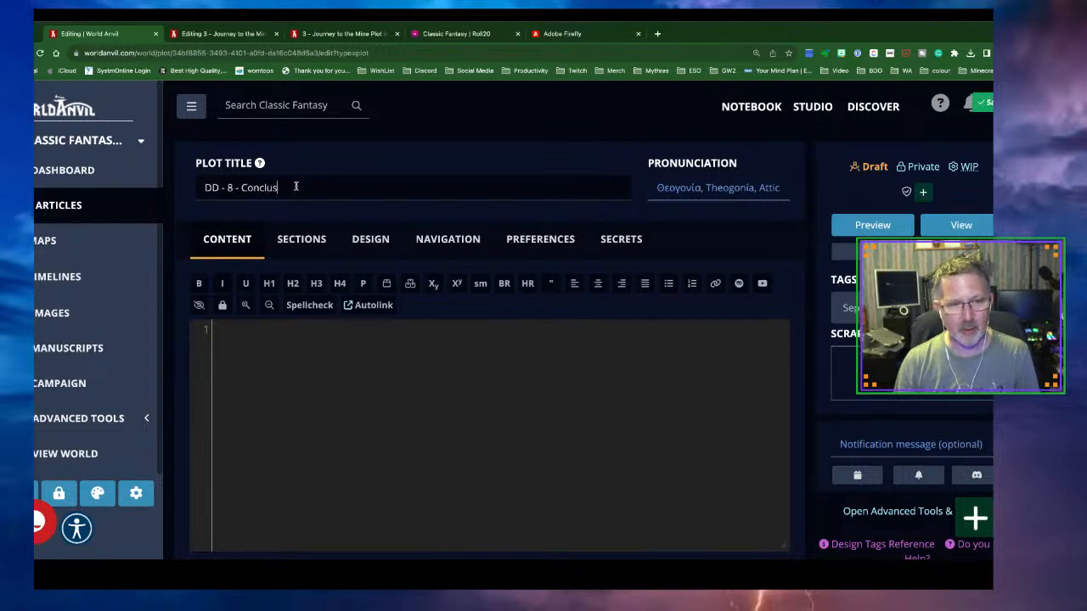
Set its parent to 'Dig too Deep' - Overview, weight 200, and publish it
{"action": "left_click", "coordinate": [467, 243]}
{"action": "left_click", "coordinate": [534, 308]}
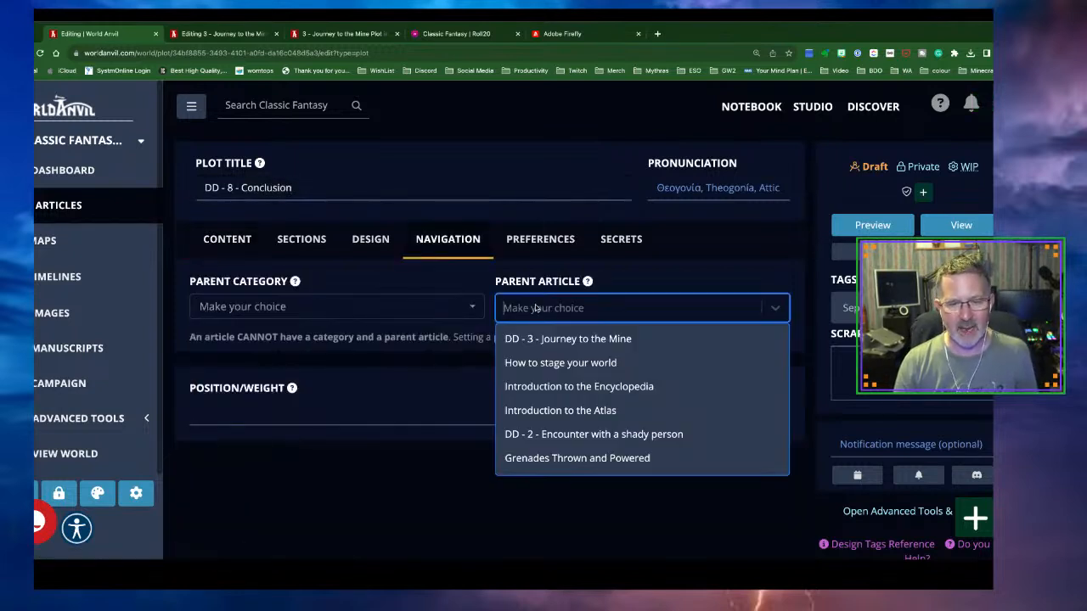
{"action": "scroll", "coordinate": [599, 395], "scroll_direction": "down", "scroll_amount": 2}
{"action": "left_click", "coordinate": [597, 403]}
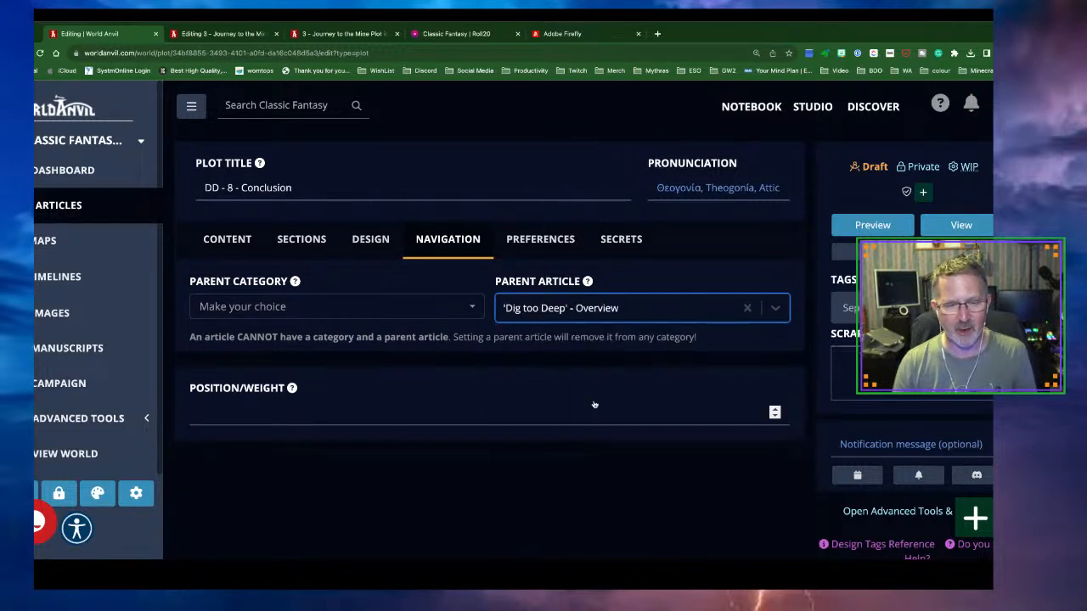
{"action": "left_click", "coordinate": [443, 416]}
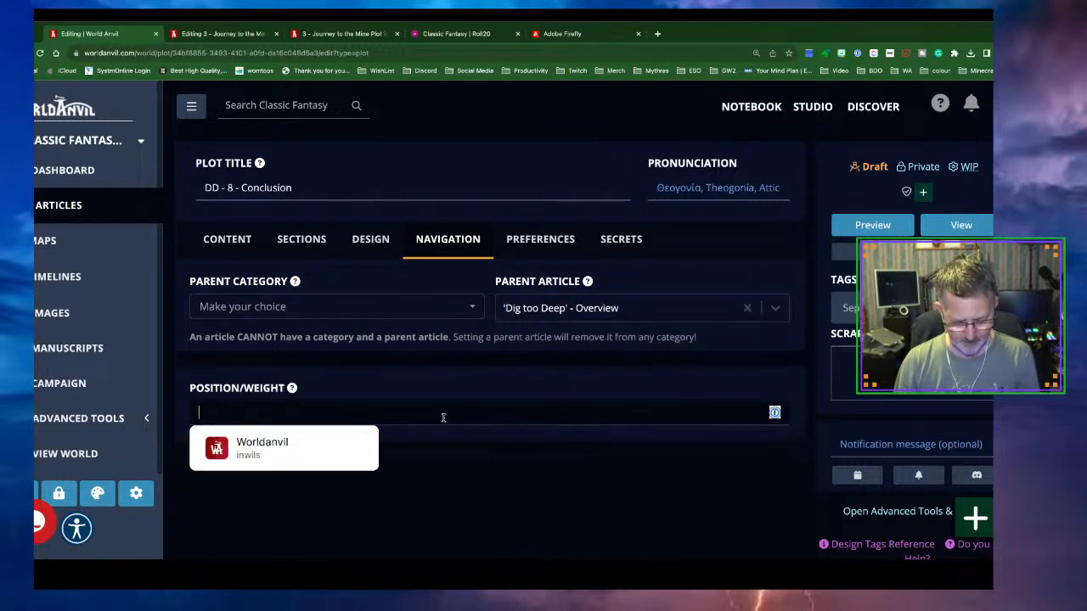
{"action": "type", "text": "20"}
{"action": "left_click", "coordinate": [609, 480]}
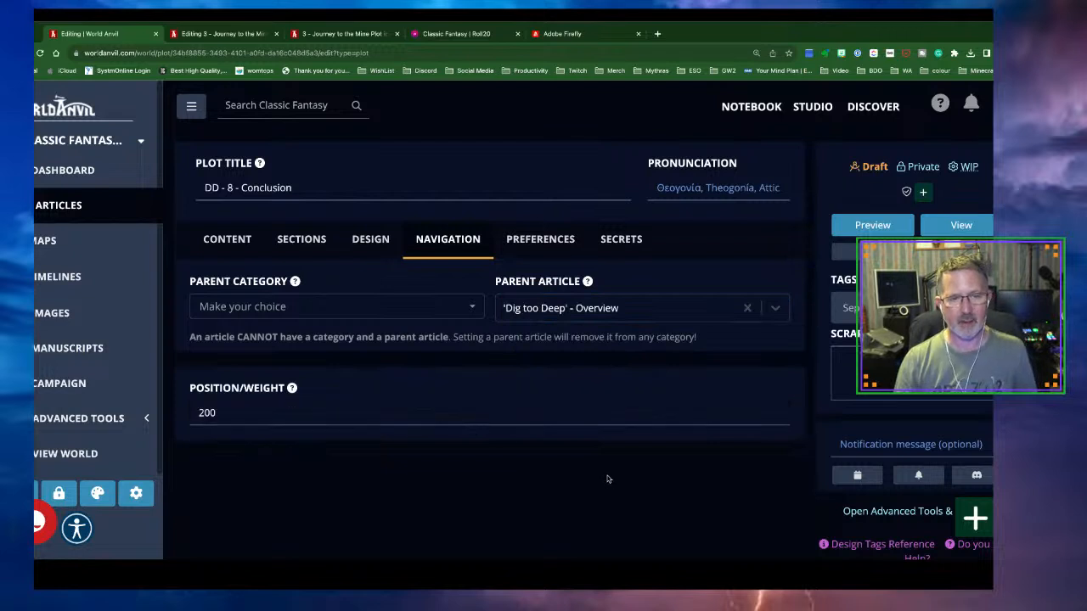
{"action": "left_click", "coordinate": [866, 168]}
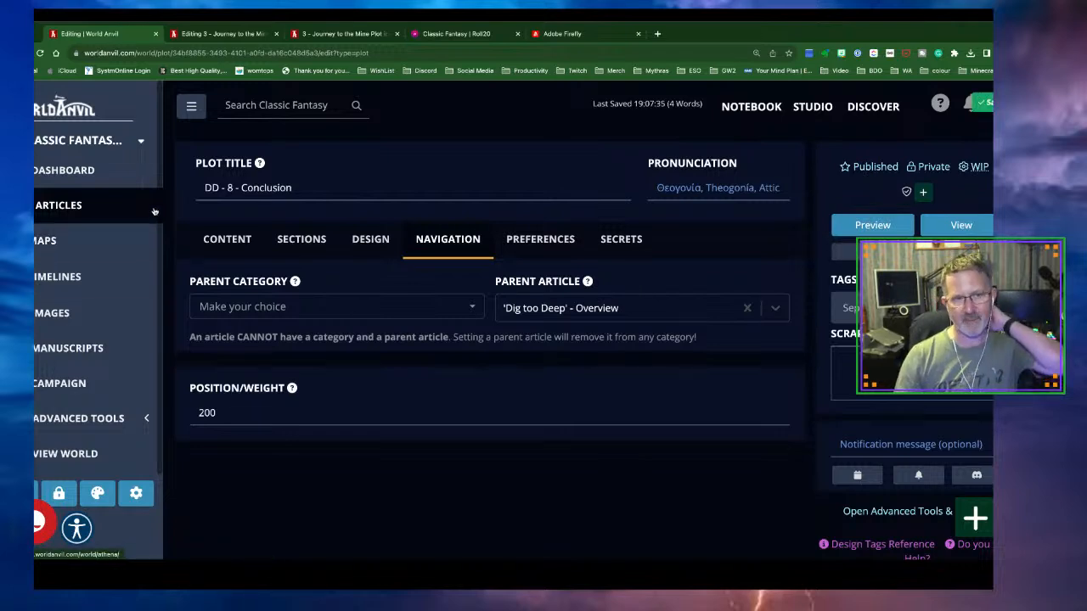
Go from the Journey to the Mine page to the 'Dig too Deep' - Overview plot list
{"action": "left_click", "coordinate": [321, 38]}
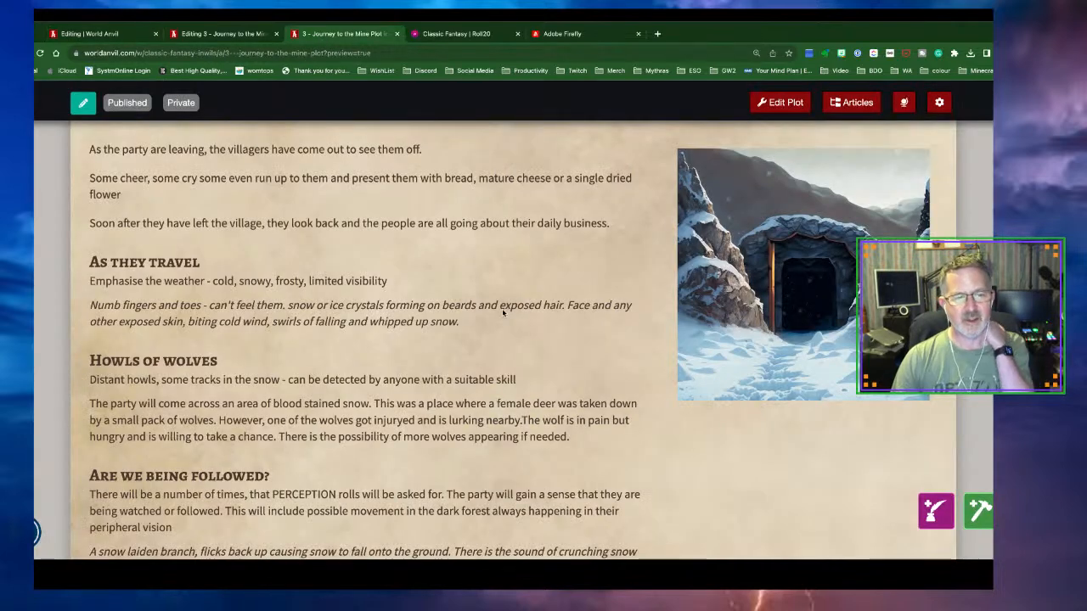
{"action": "scroll", "coordinate": [502, 308], "scroll_direction": "down", "scroll_amount": 9}
{"action": "scroll", "coordinate": [502, 309], "scroll_direction": "up", "scroll_amount": 6}
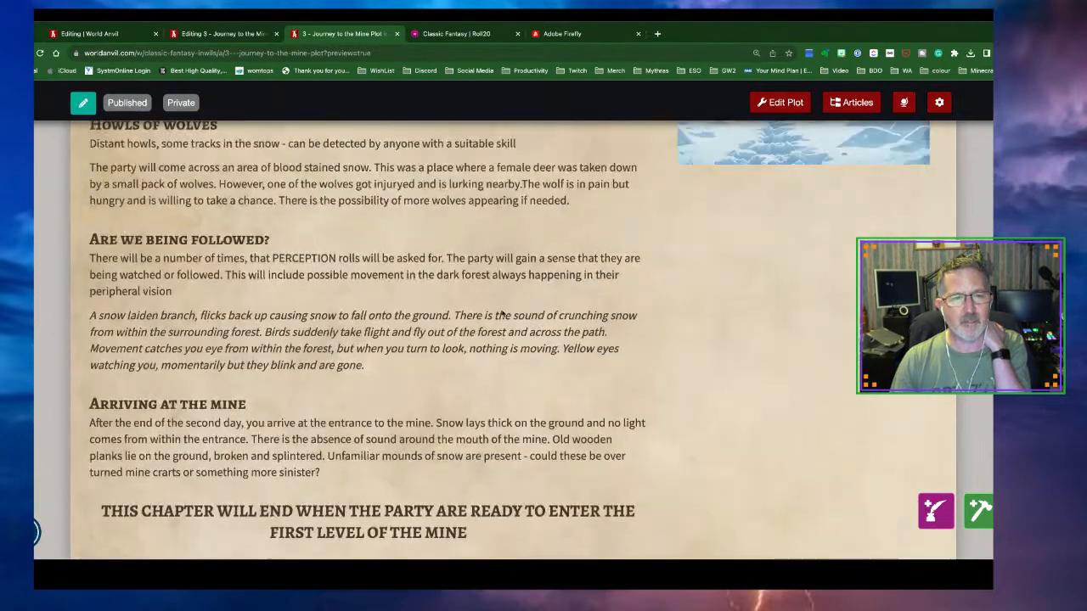
{"action": "scroll", "coordinate": [502, 313], "scroll_direction": "down", "scroll_amount": 2}
{"action": "left_click", "coordinate": [540, 460]}
{"action": "scroll", "coordinate": [558, 423], "scroll_direction": "down", "scroll_amount": 2}
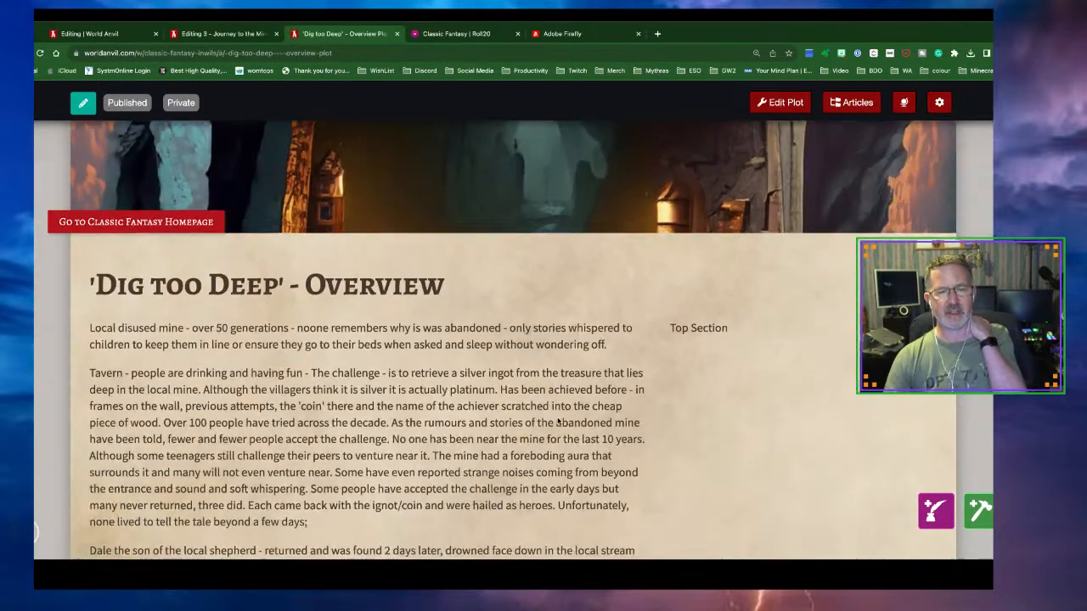
{"action": "scroll", "coordinate": [558, 422], "scroll_direction": "down", "scroll_amount": 12}
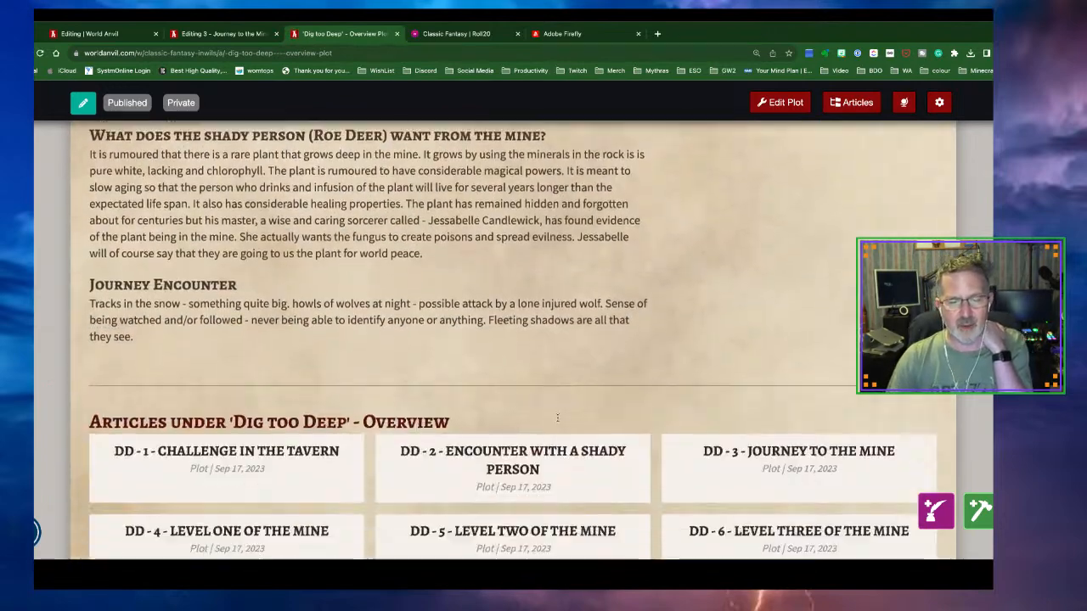
{"action": "scroll", "coordinate": [557, 418], "scroll_direction": "down", "scroll_amount": 3}
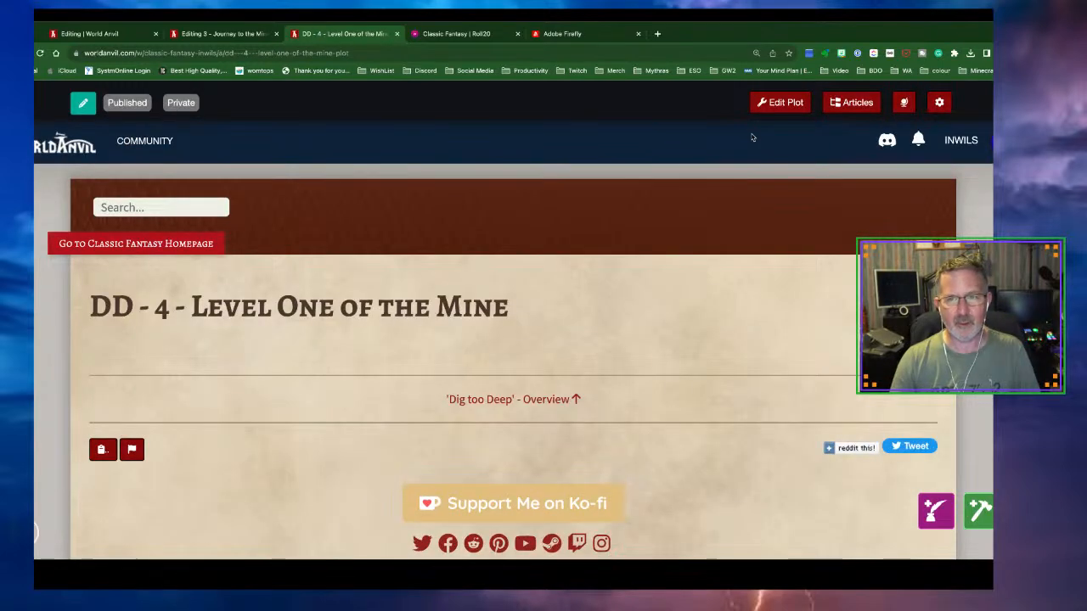
Search for a cover image in DD - 4's design settings, then return to its page
{"action": "left_click", "coordinate": [778, 103]}
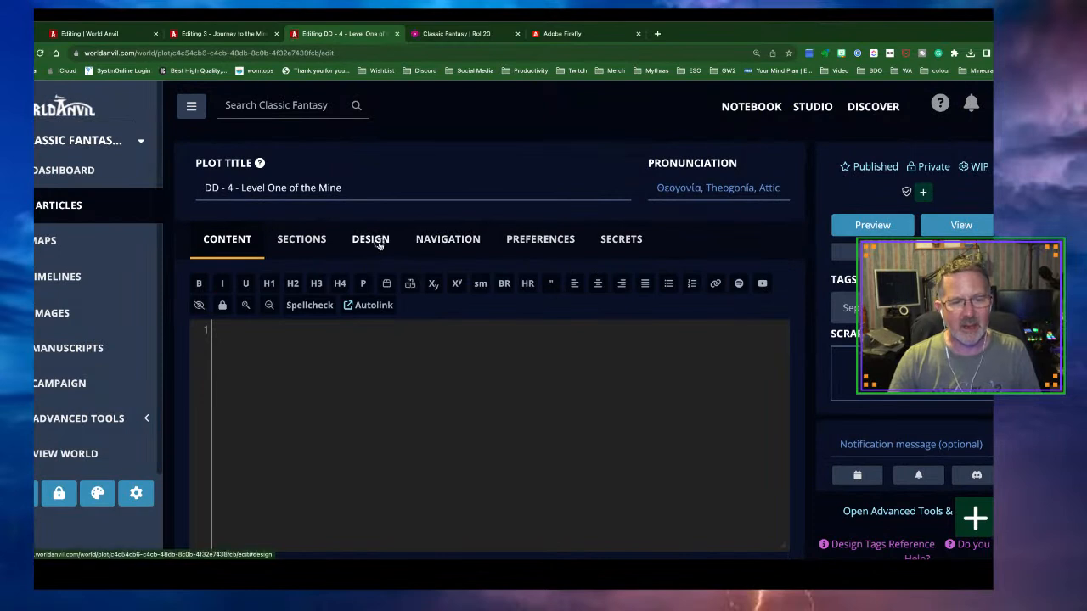
{"action": "left_click", "coordinate": [379, 241]}
{"action": "left_click", "coordinate": [294, 370]}
{"action": "type", "text": "mine"}
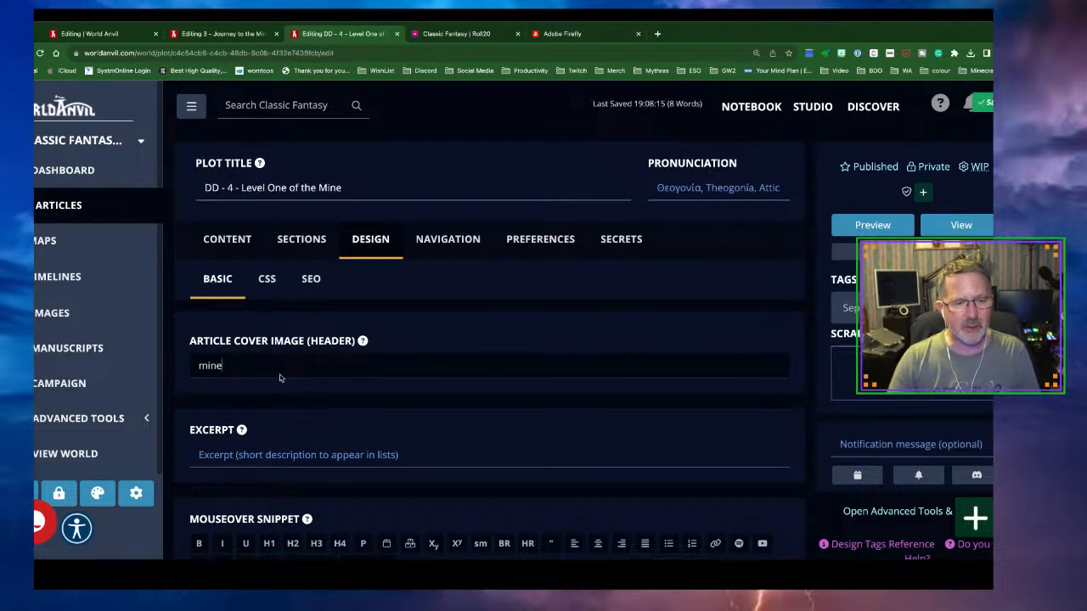
{"action": "key", "text": "BackSpace"}
{"action": "key", "text": "BackSpace"}
{"action": "key", "text": "BackSpace"}
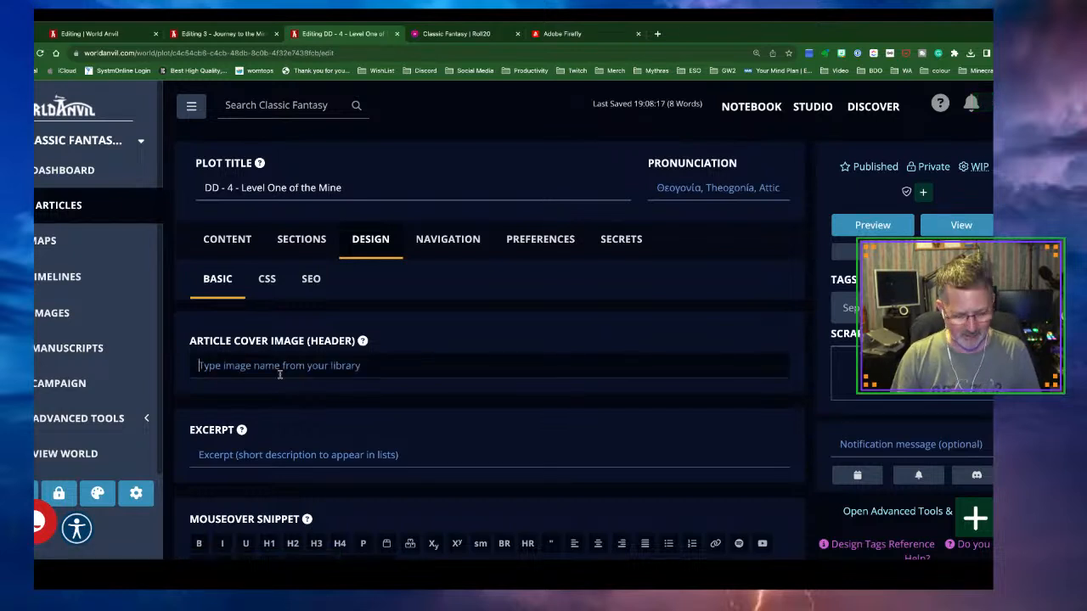
{"action": "type", "text": "Mine"}
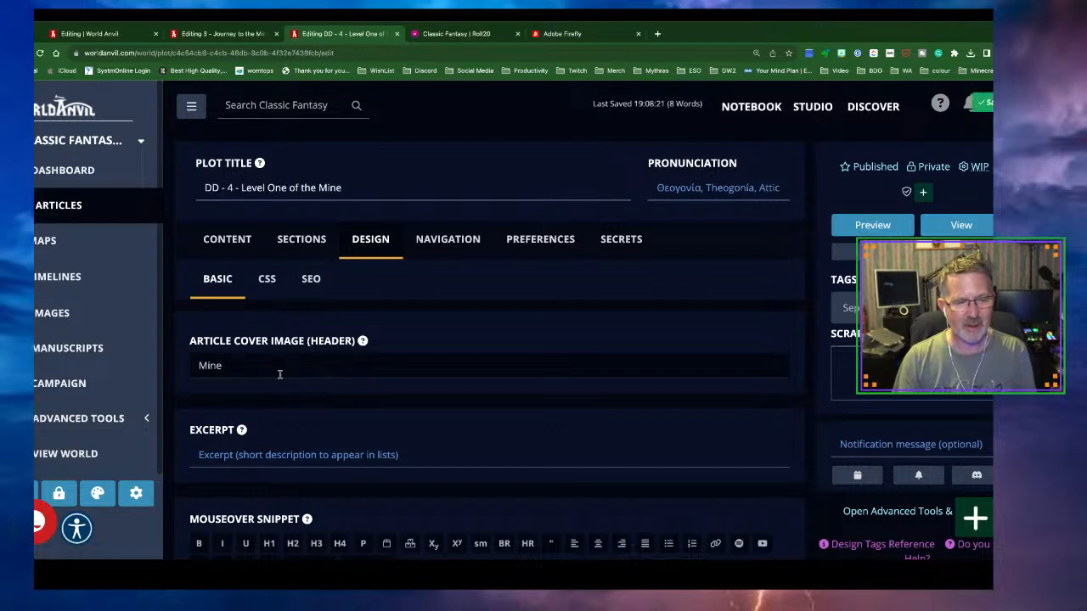
{"action": "key", "text": "BackSpace"}
{"action": "type", "text": "Dig"}
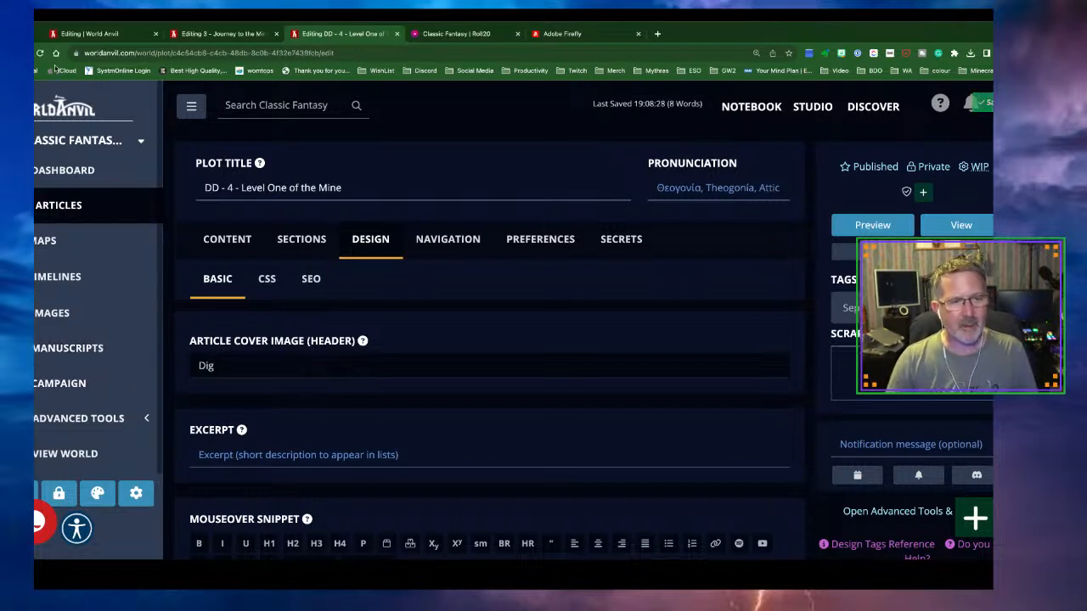
{"action": "left_click", "coordinate": [8, 52]}
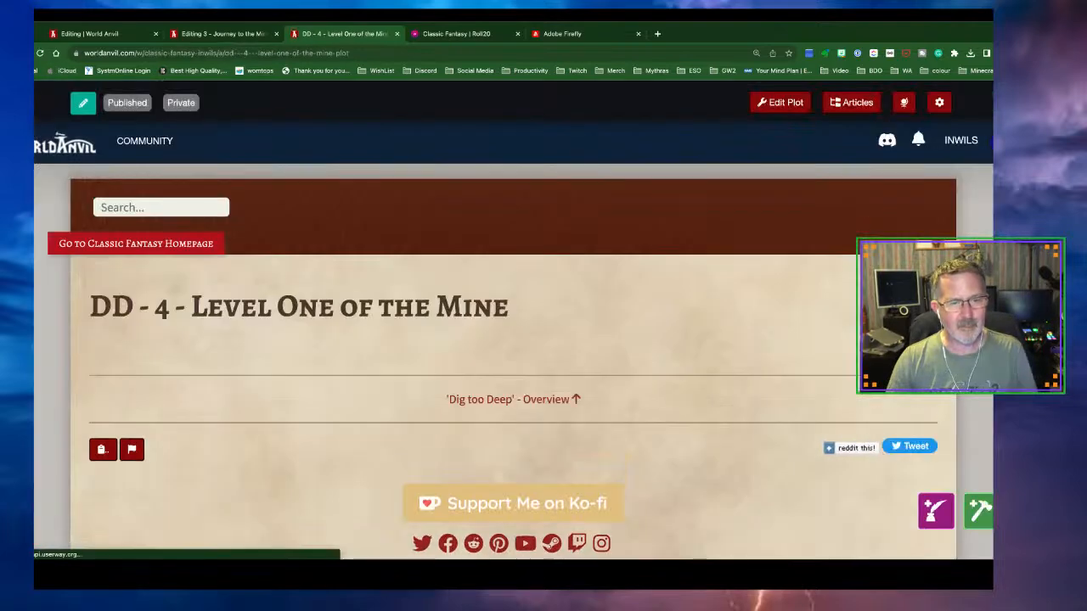
Open DD - 1 - Challenge in the Tavern's design settings to check its cover image
{"action": "left_click", "coordinate": [9, 52]}
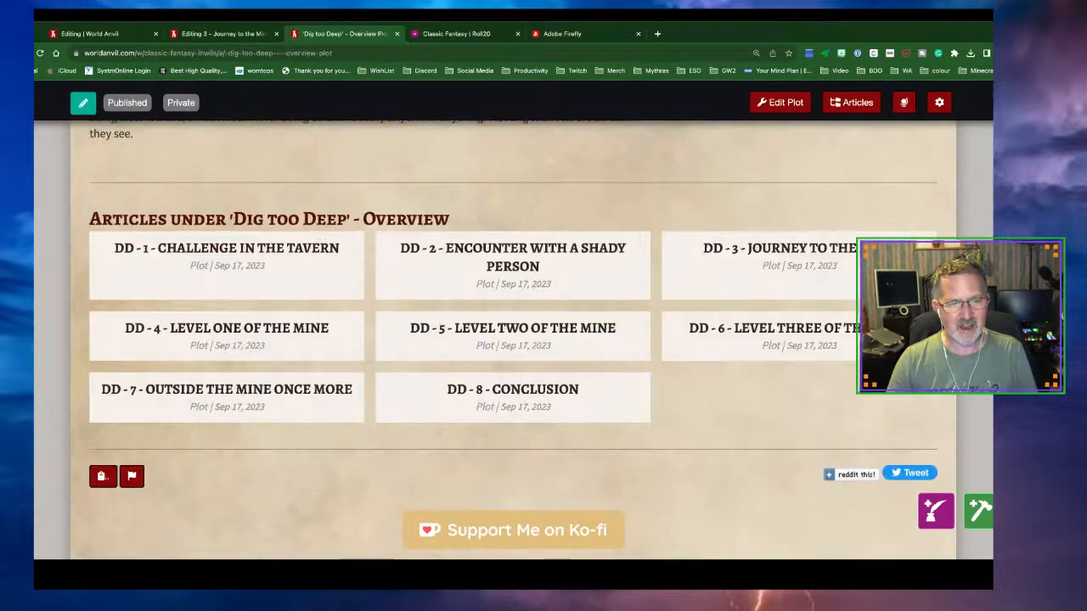
{"action": "left_click", "coordinate": [223, 264]}
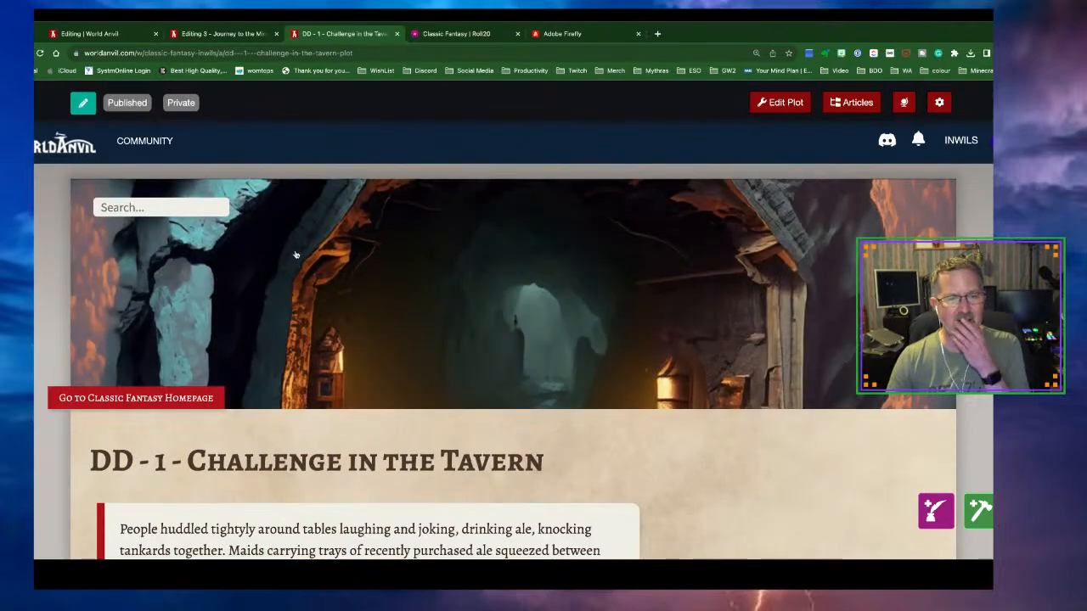
{"action": "left_click", "coordinate": [769, 104]}
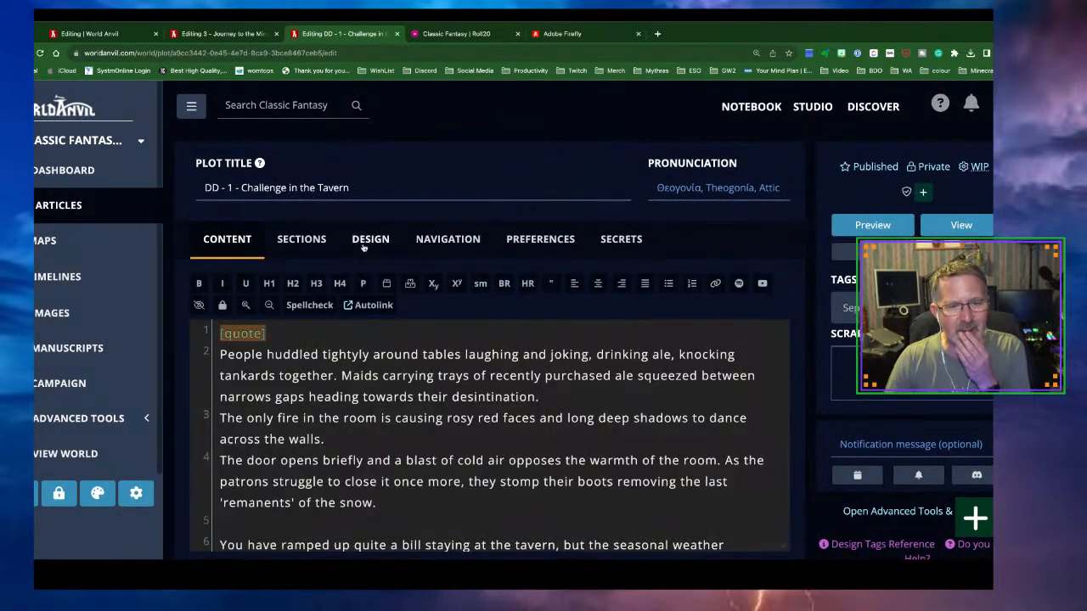
{"action": "left_click", "coordinate": [367, 241]}
{"action": "scroll", "coordinate": [392, 366], "scroll_direction": "down", "scroll_amount": 1}
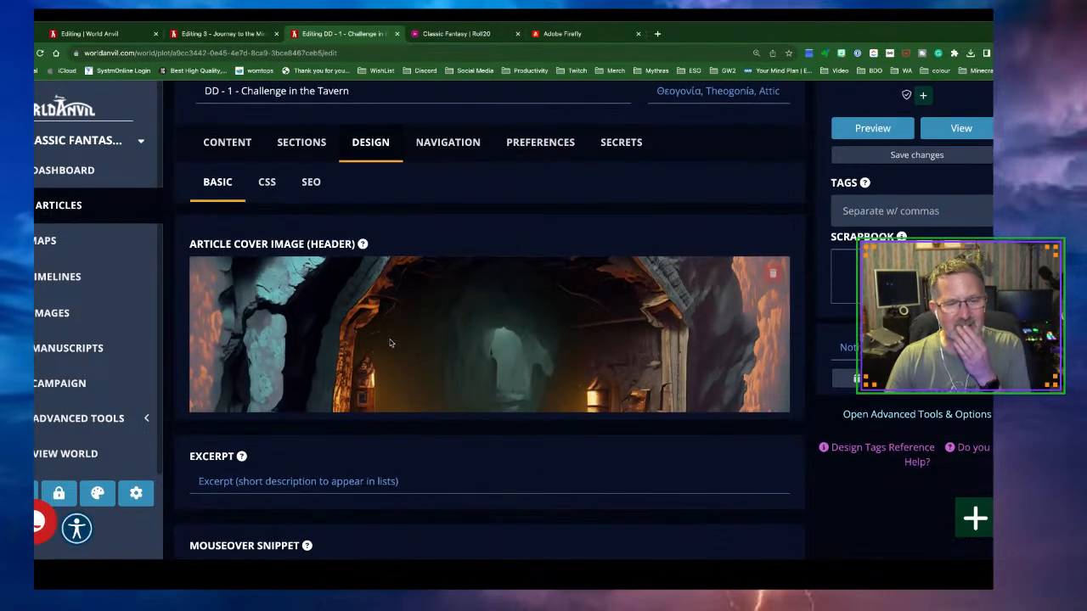
Open the quick image uploader and browse recent uploads in the image manager
{"action": "mouse_move", "coordinate": [975, 520]}
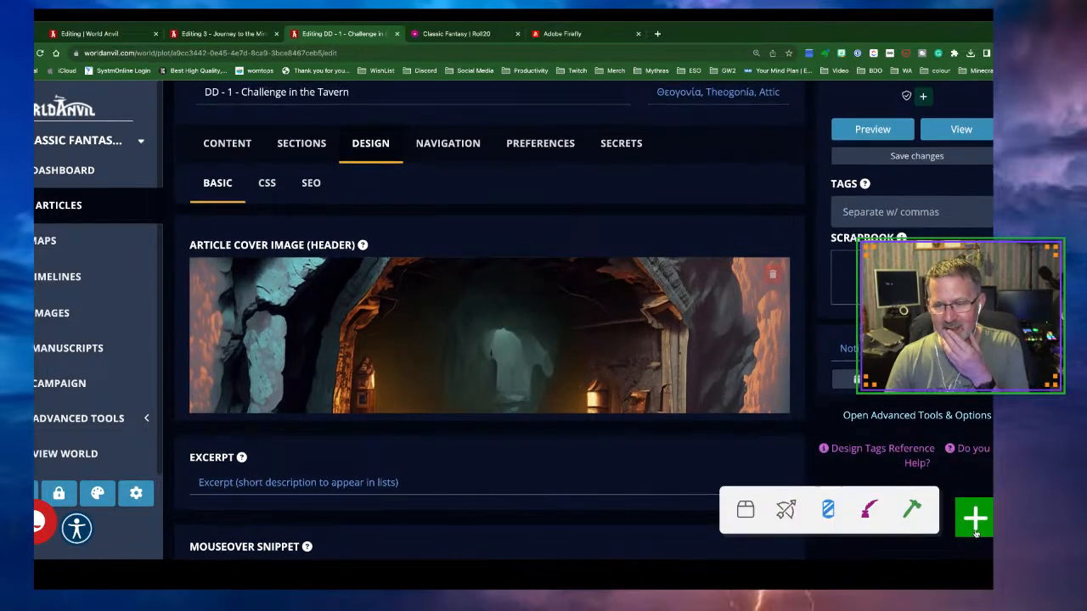
{"action": "left_click", "coordinate": [834, 514]}
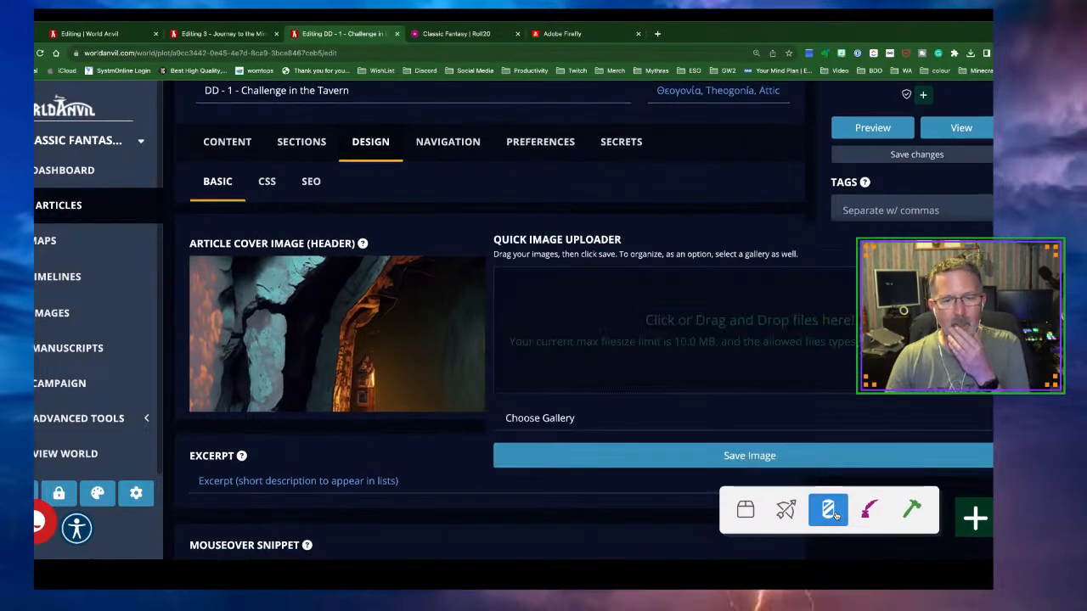
{"action": "scroll", "coordinate": [100, 328], "scroll_direction": "down", "scroll_amount": 1}
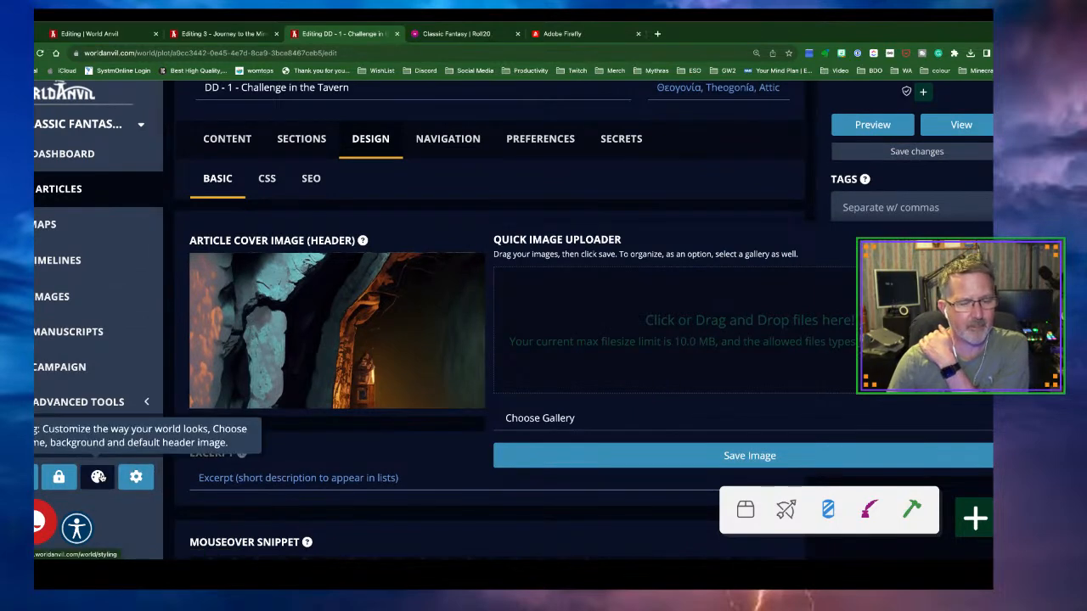
{"action": "scroll", "coordinate": [58, 309], "scroll_direction": "down", "scroll_amount": 1}
{"action": "scroll", "coordinate": [57, 306], "scroll_direction": "up", "scroll_amount": 1}
{"action": "left_click", "coordinate": [53, 304]}
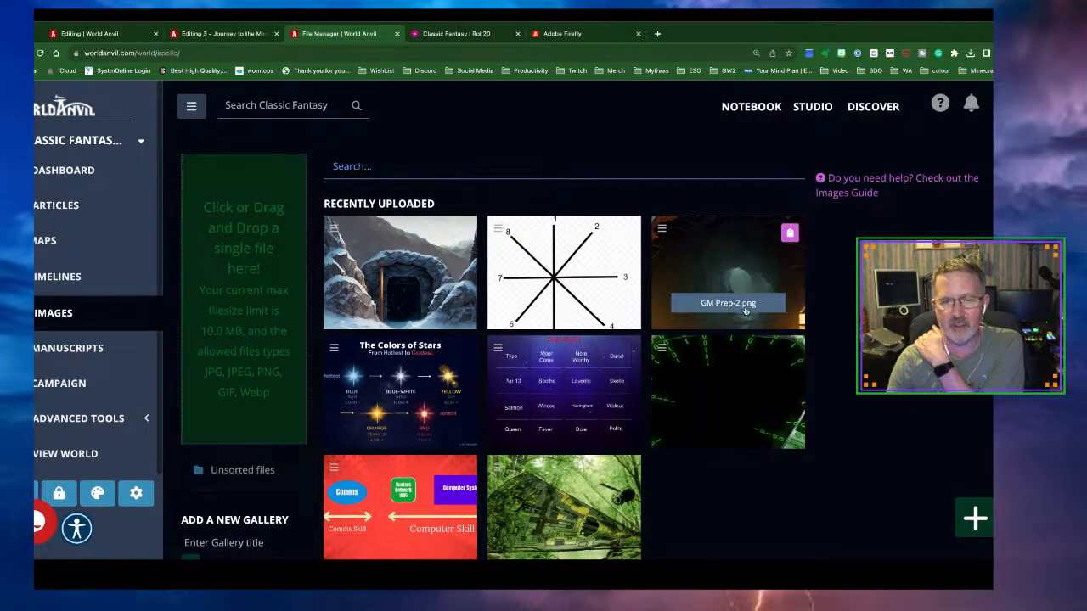
{"action": "scroll", "coordinate": [721, 299], "scroll_direction": "down", "scroll_amount": 1}
{"action": "scroll", "coordinate": [721, 299], "scroll_direction": "down", "scroll_amount": 2}
{"action": "scroll", "coordinate": [721, 300], "scroll_direction": "up", "scroll_amount": 3}
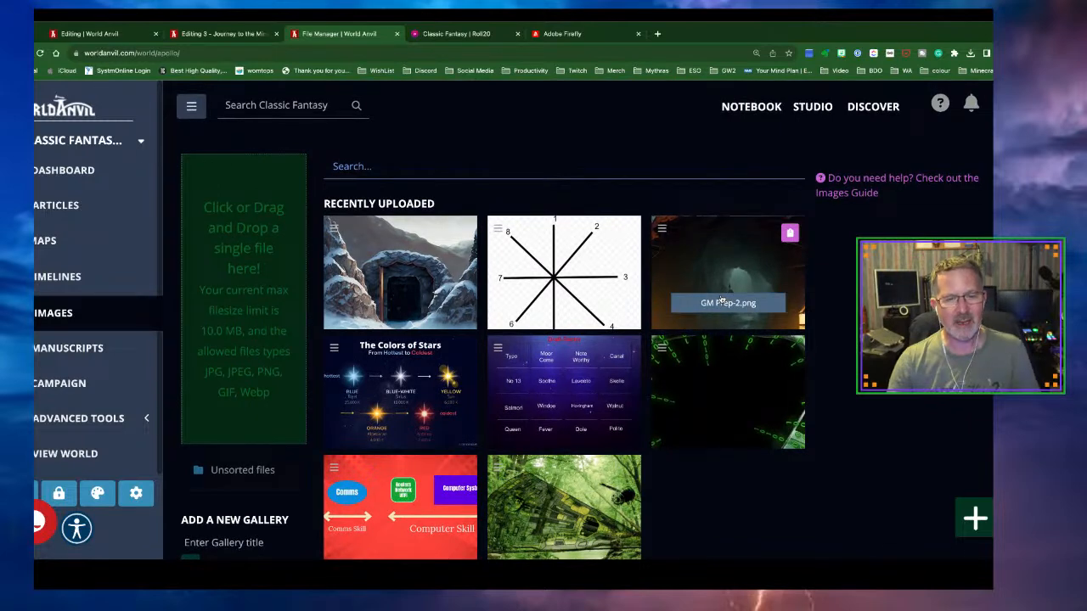
{"action": "scroll", "coordinate": [128, 340], "scroll_direction": "down", "scroll_amount": 1}
{"action": "scroll", "coordinate": [128, 340], "scroll_direction": "up", "scroll_amount": 1}
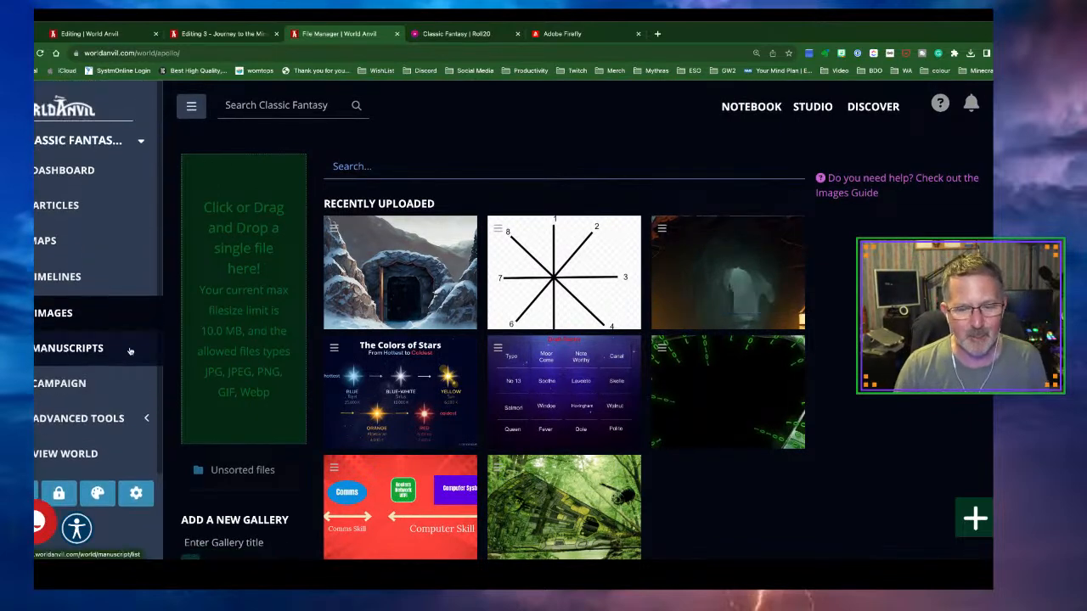
Check the cover image in the design settings of DD - 3 - Journey to the Mine
{"action": "left_click", "coordinate": [40, 207]}
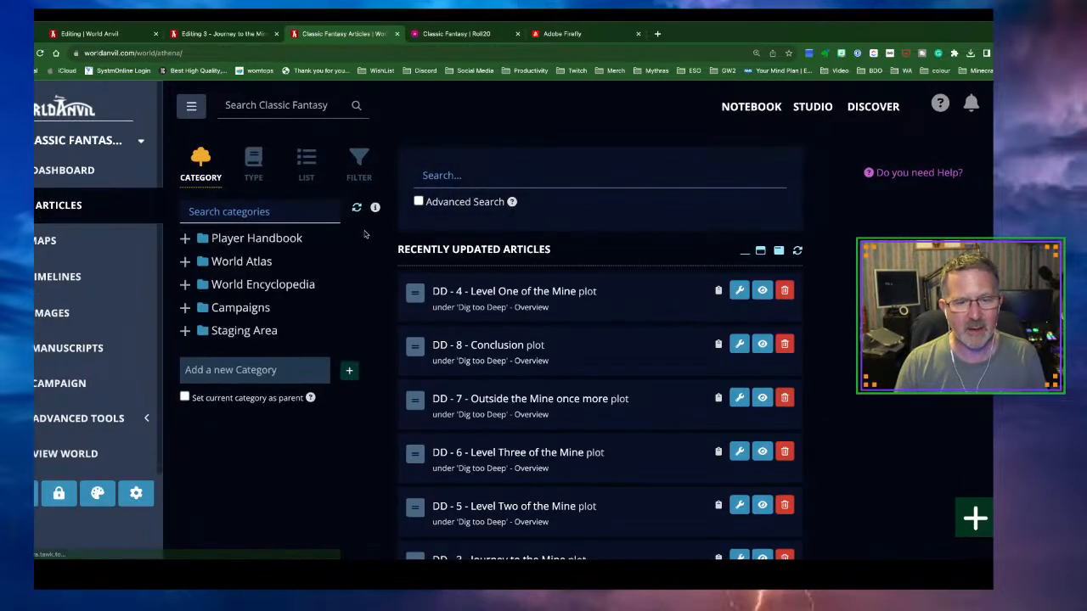
{"action": "scroll", "coordinate": [562, 356], "scroll_direction": "down", "scroll_amount": 3}
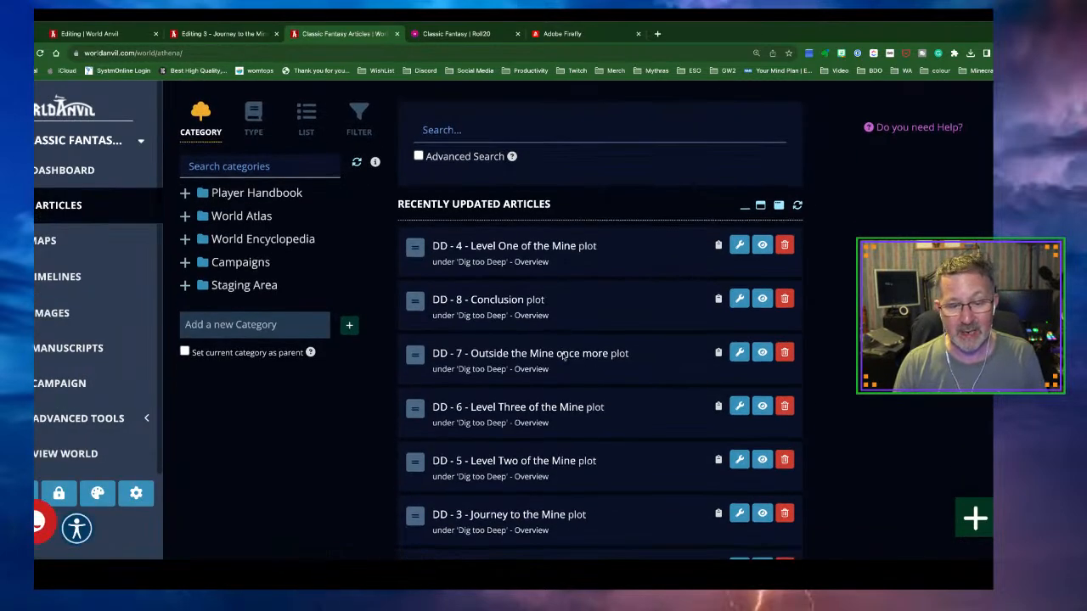
{"action": "scroll", "coordinate": [554, 360], "scroll_direction": "down", "scroll_amount": 1}
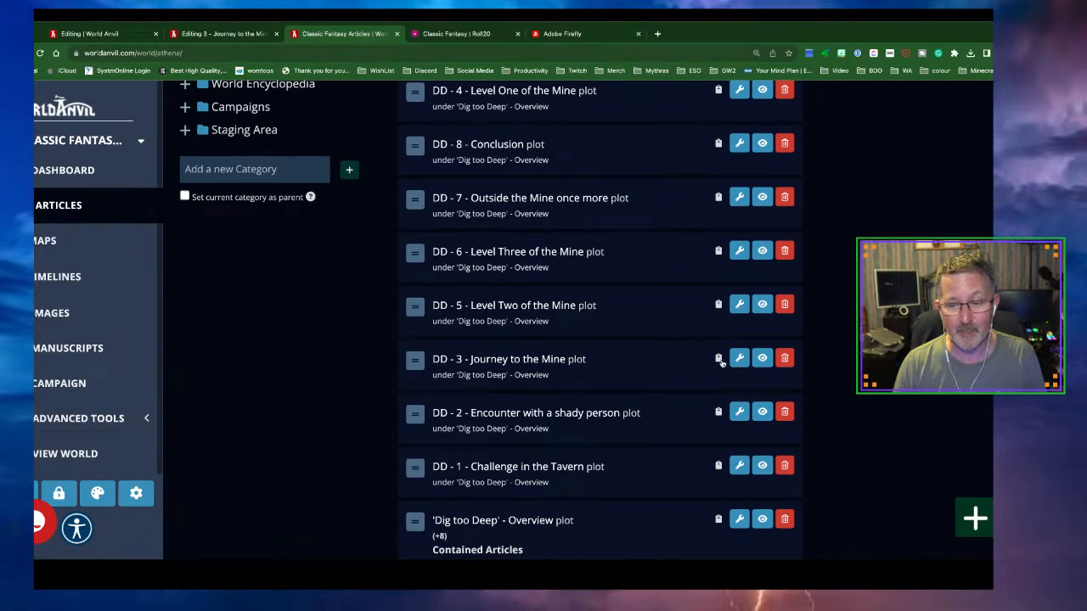
{"action": "left_click", "coordinate": [737, 360]}
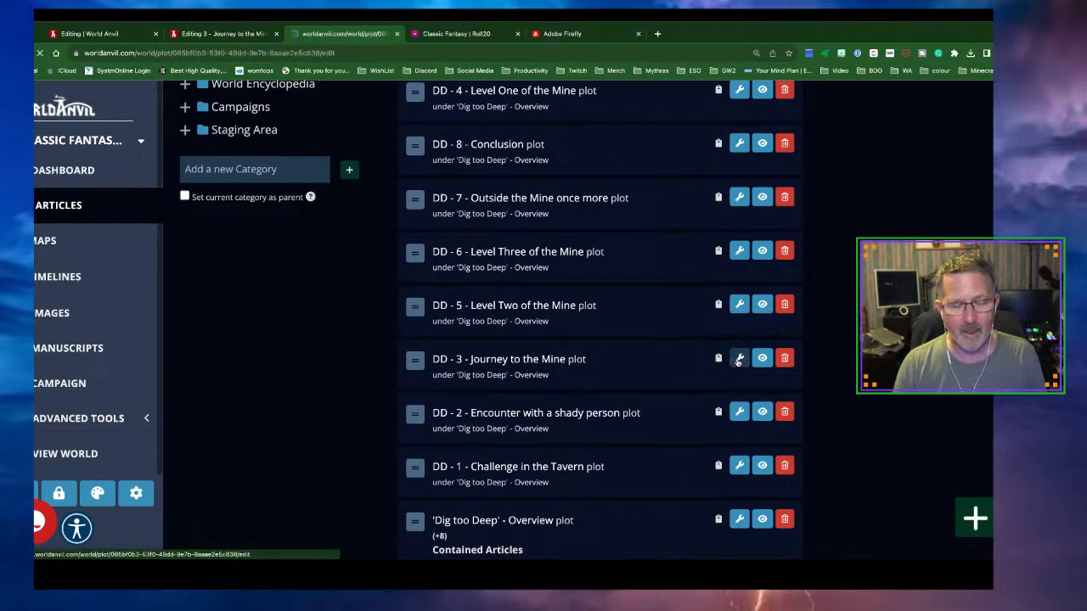
{"action": "left_click", "coordinate": [368, 240]}
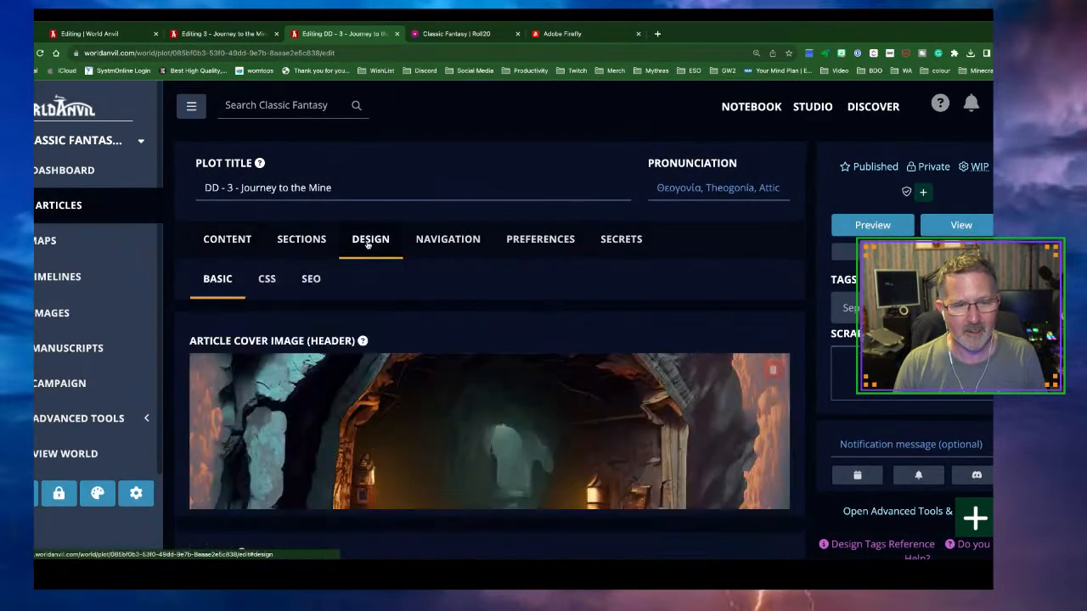
{"action": "left_click", "coordinate": [59, 212]}
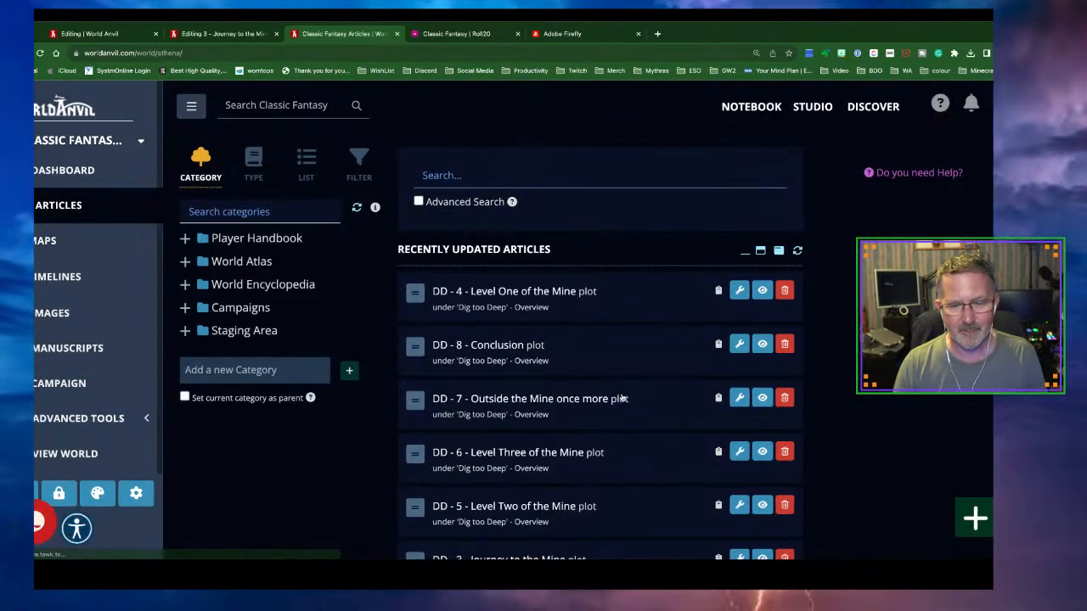
Set the 'GM' mine-tunnel image as the Article Cover Image of DD - 4 - Level One of the Mine
{"action": "scroll", "coordinate": [622, 398], "scroll_direction": "down", "scroll_amount": 1}
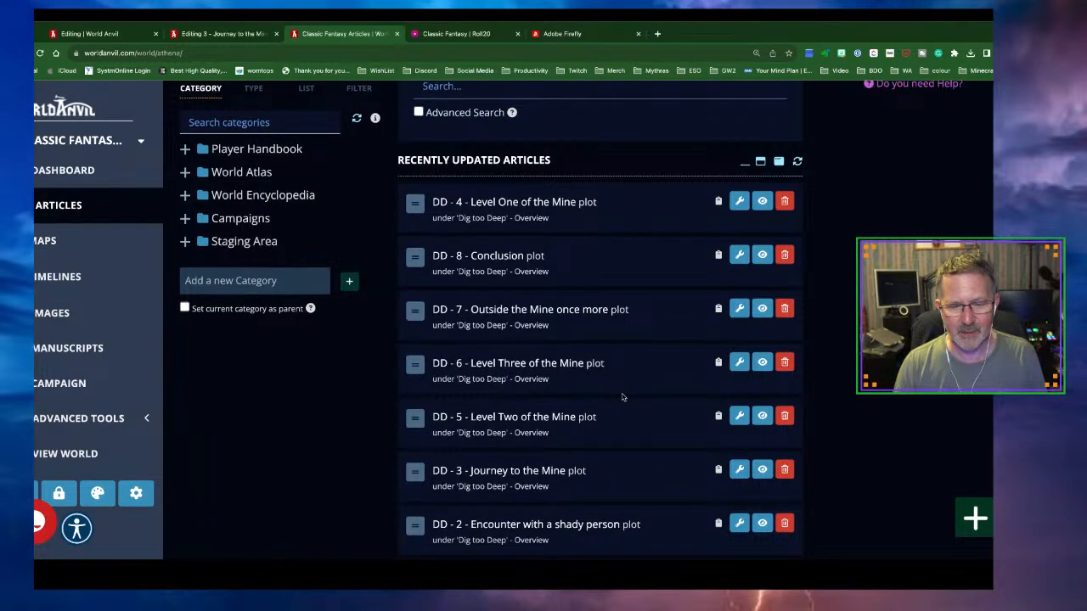
{"action": "scroll", "coordinate": [623, 397], "scroll_direction": "down", "scroll_amount": 1}
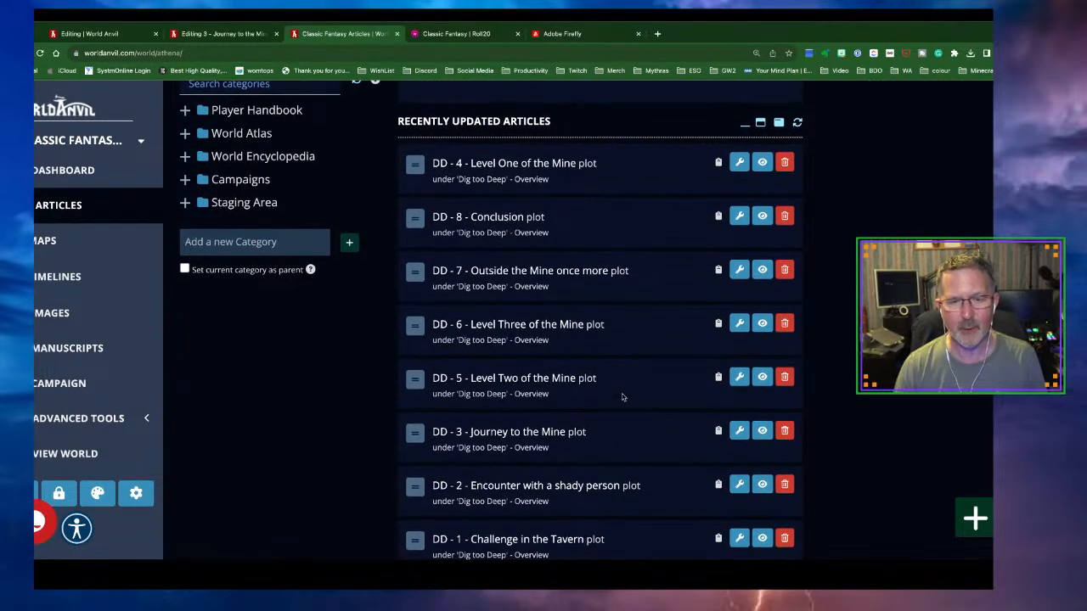
{"action": "scroll", "coordinate": [624, 396], "scroll_direction": "up", "scroll_amount": 1}
{"action": "left_click", "coordinate": [739, 206]}
{"action": "left_click", "coordinate": [373, 238]}
{"action": "left_click", "coordinate": [288, 367]}
{"action": "type", "text": "GM"}
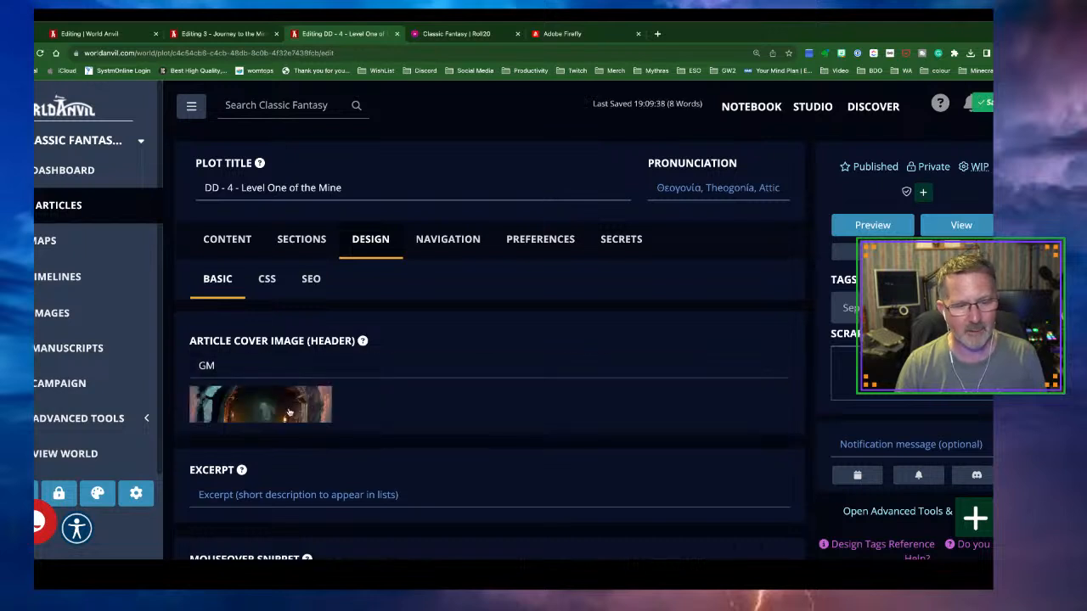
{"action": "left_click", "coordinate": [293, 410]}
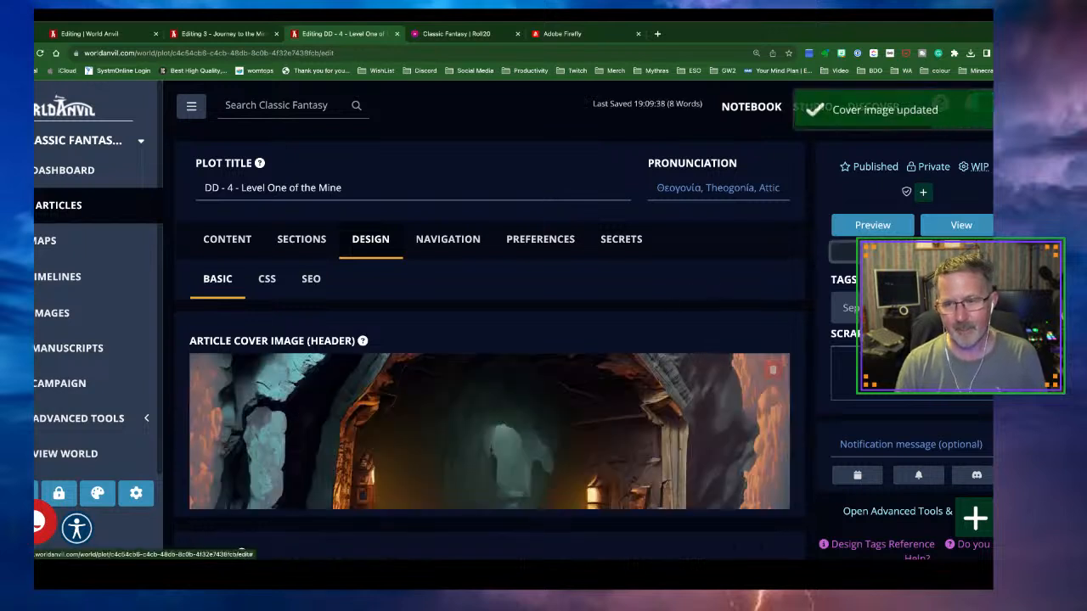
{"action": "left_click", "coordinate": [216, 34]}
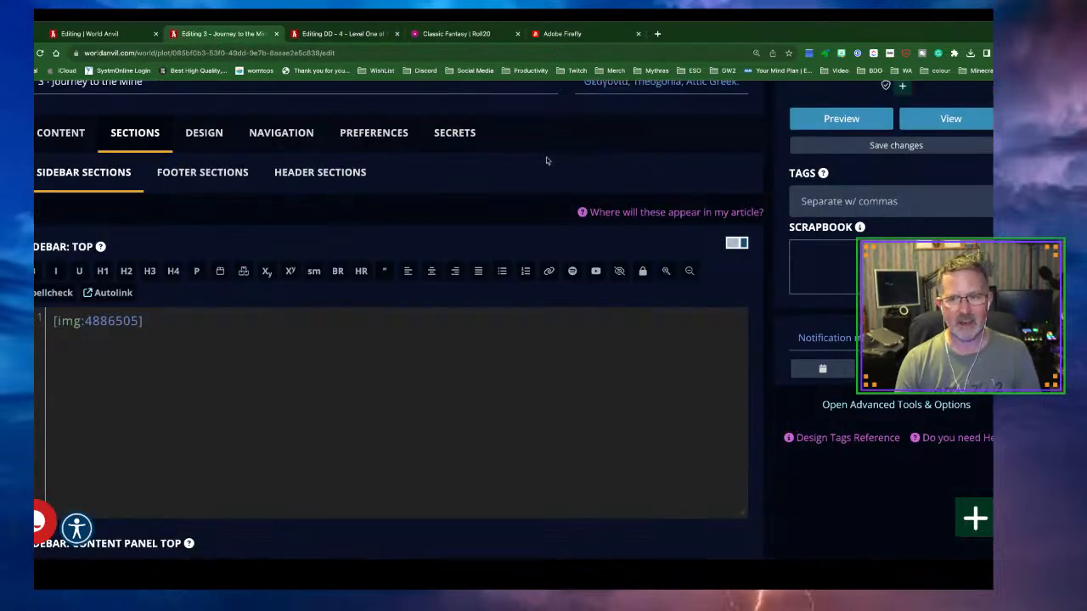
Preview the published DD - 3 - Journey to the Mine page
{"action": "left_click", "coordinate": [942, 122]}
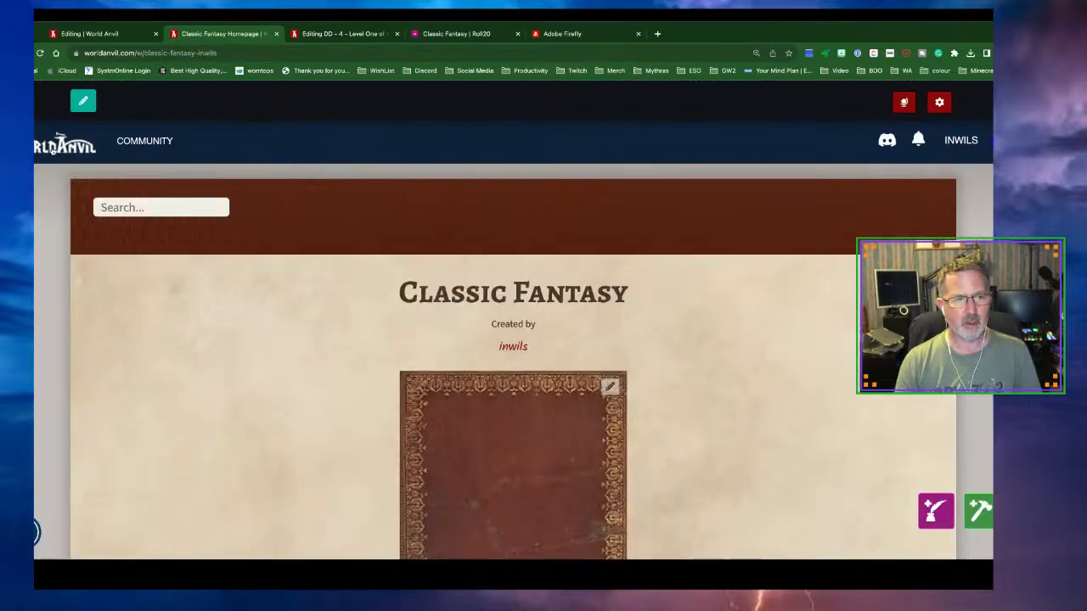
{"action": "left_click", "coordinate": [8, 52]}
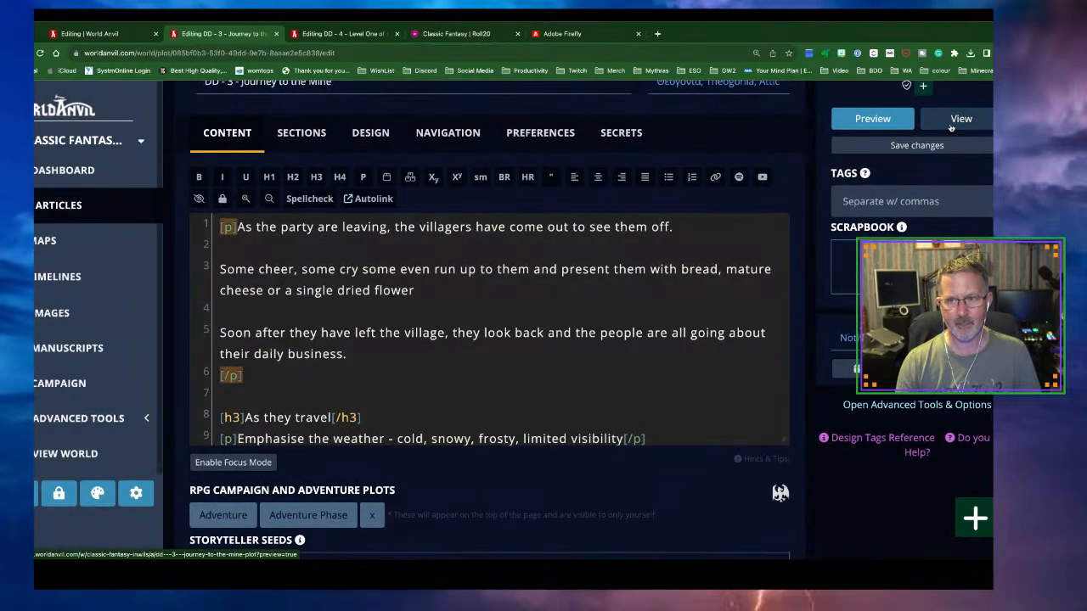
{"action": "left_click", "coordinate": [951, 126]}
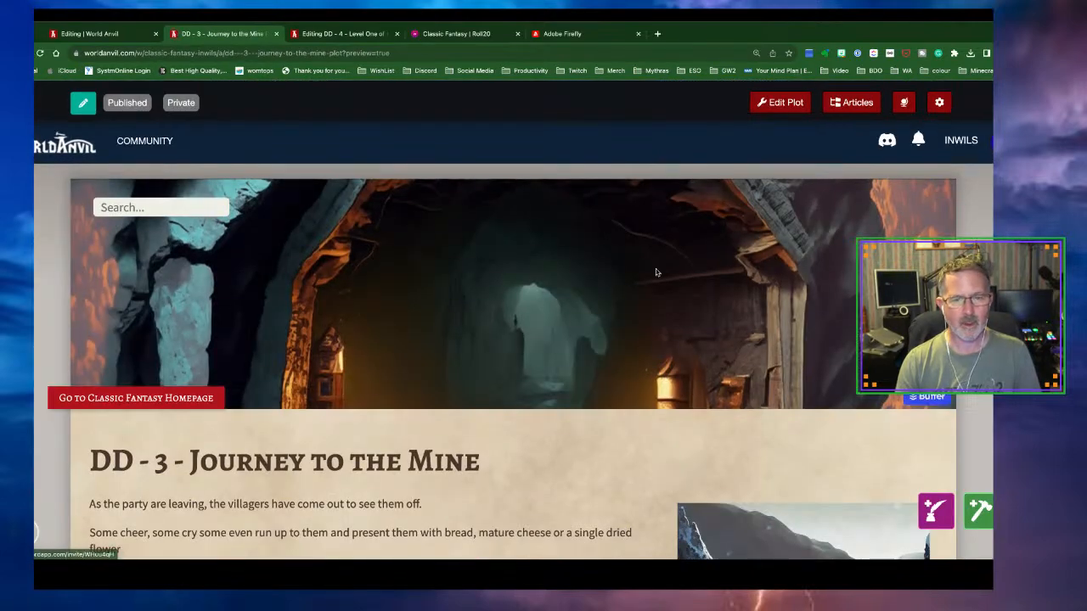
{"action": "scroll", "coordinate": [656, 272], "scroll_direction": "down", "scroll_amount": 2}
{"action": "scroll", "coordinate": [656, 271], "scroll_direction": "down", "scroll_amount": 10}
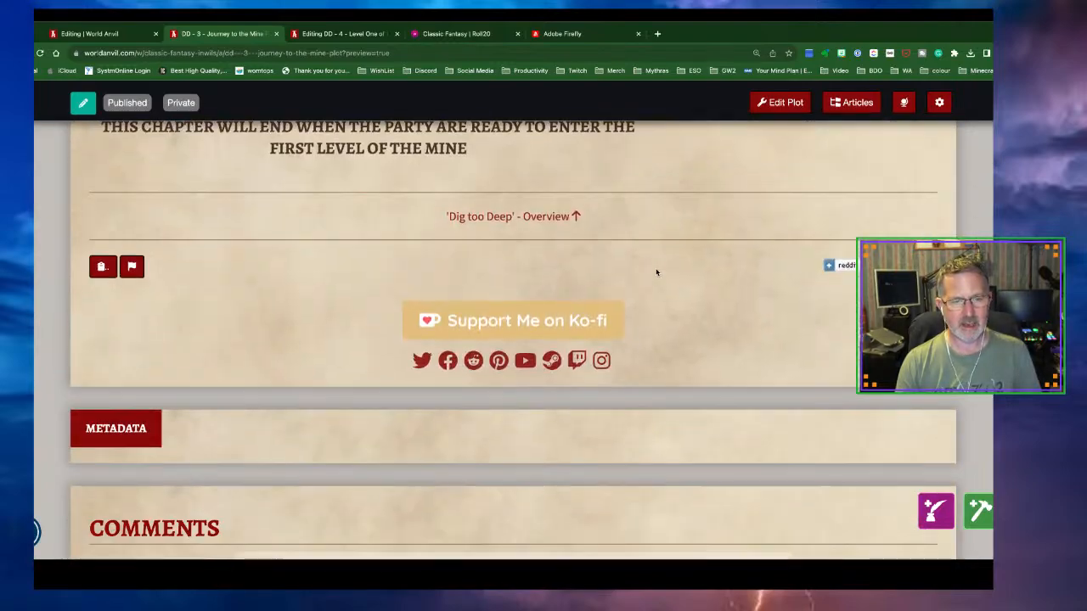
Open DD - 4 - Level One of the Mine from the Dig too Deep overview to confirm its mine banner
{"action": "left_click", "coordinate": [571, 223]}
{"action": "scroll", "coordinate": [605, 330], "scroll_direction": "down", "scroll_amount": 8}
{"action": "scroll", "coordinate": [605, 330], "scroll_direction": "down", "scroll_amount": 10}
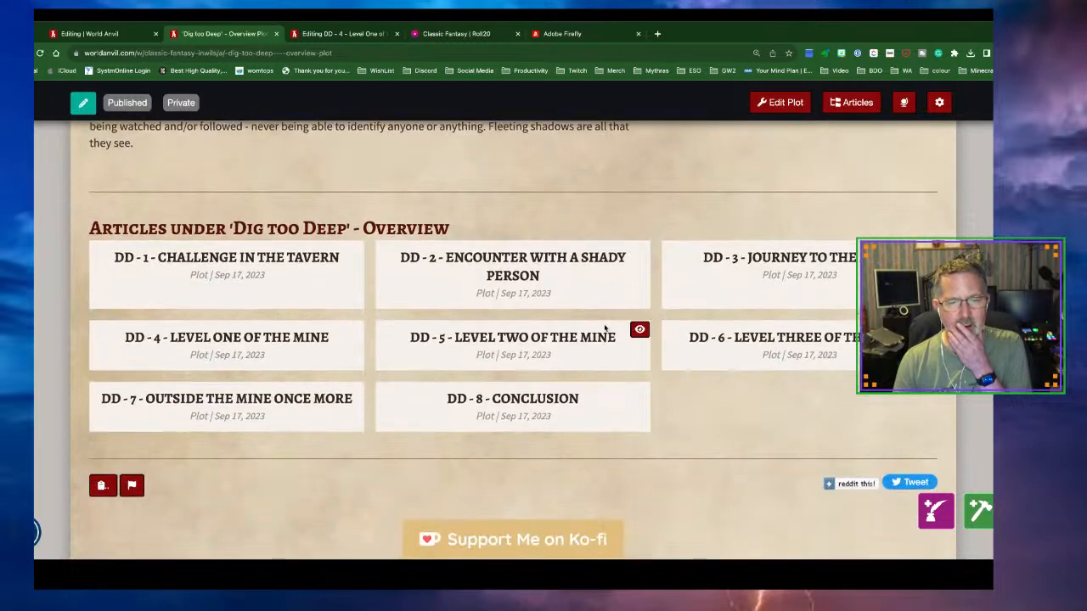
{"action": "left_click", "coordinate": [194, 338]}
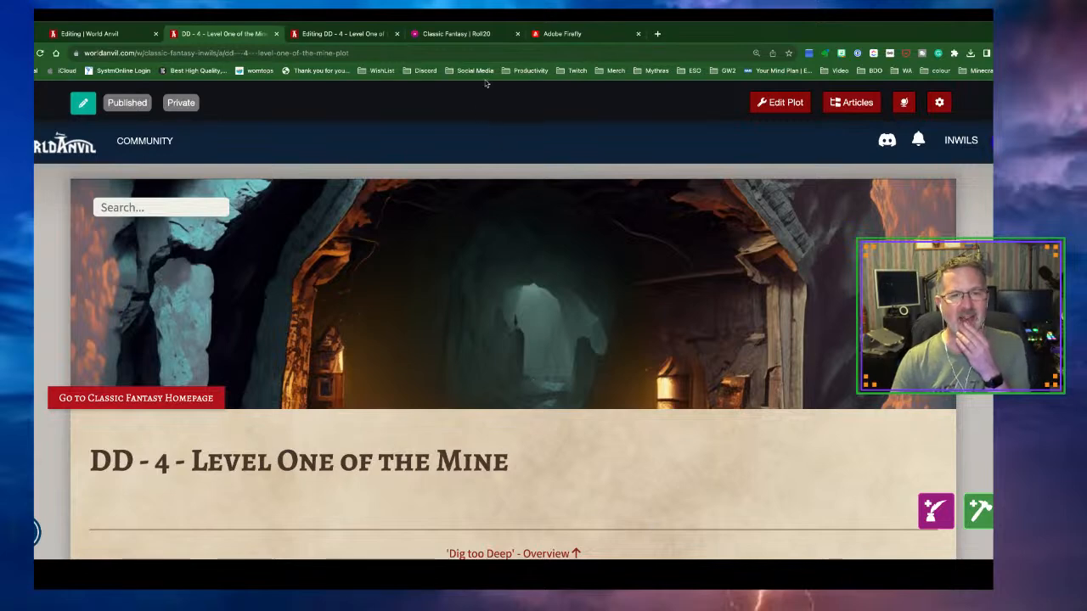
{"action": "left_click", "coordinate": [451, 36]}
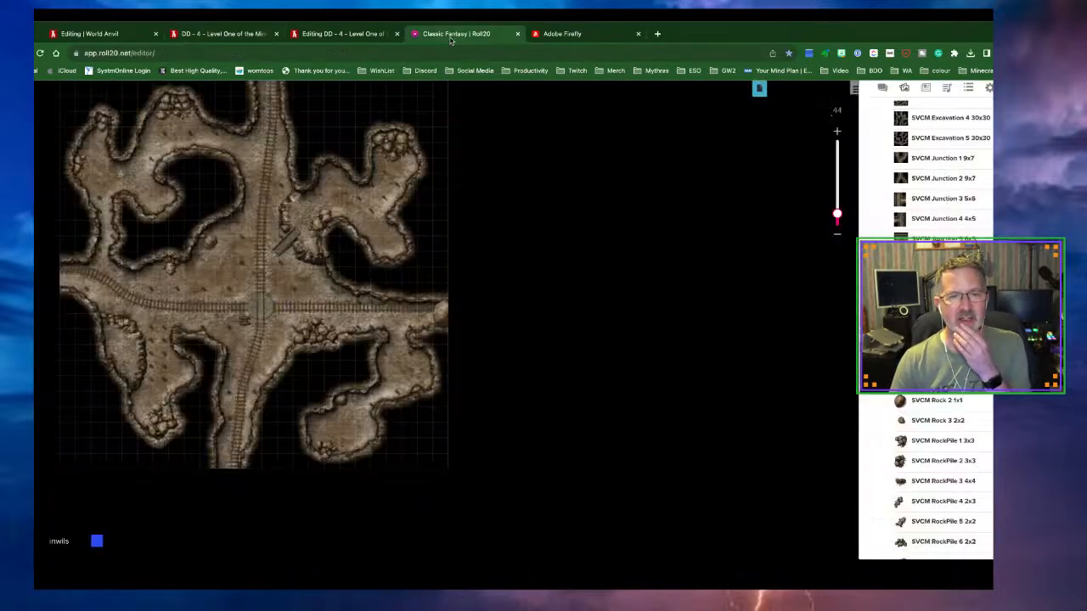
Load the Tavern map page and zoom in on the tavern rooms
{"action": "left_click", "coordinate": [759, 88]}
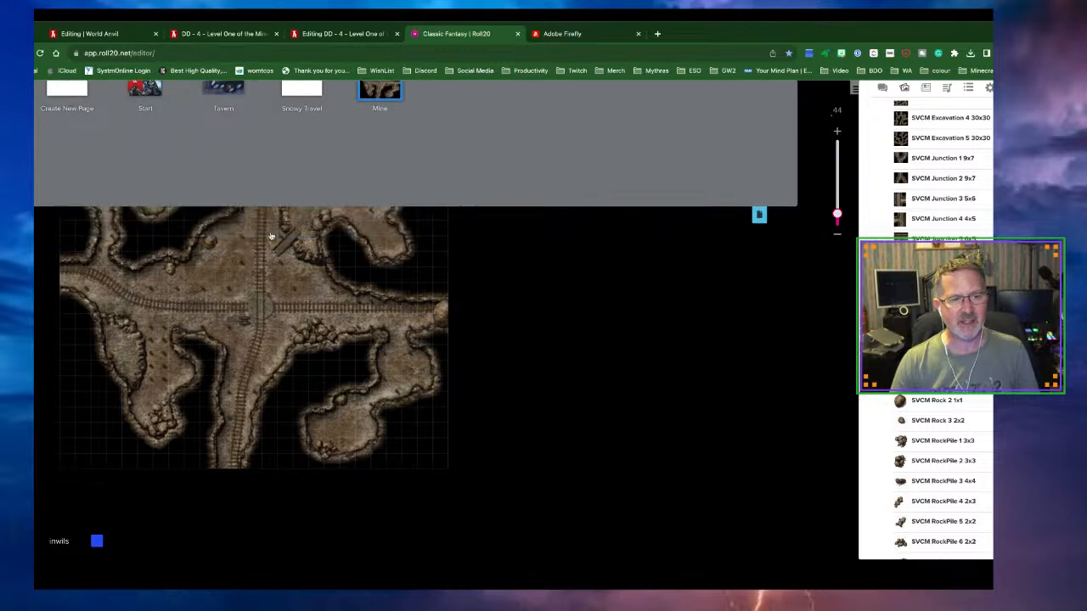
{"action": "left_click", "coordinate": [222, 119]}
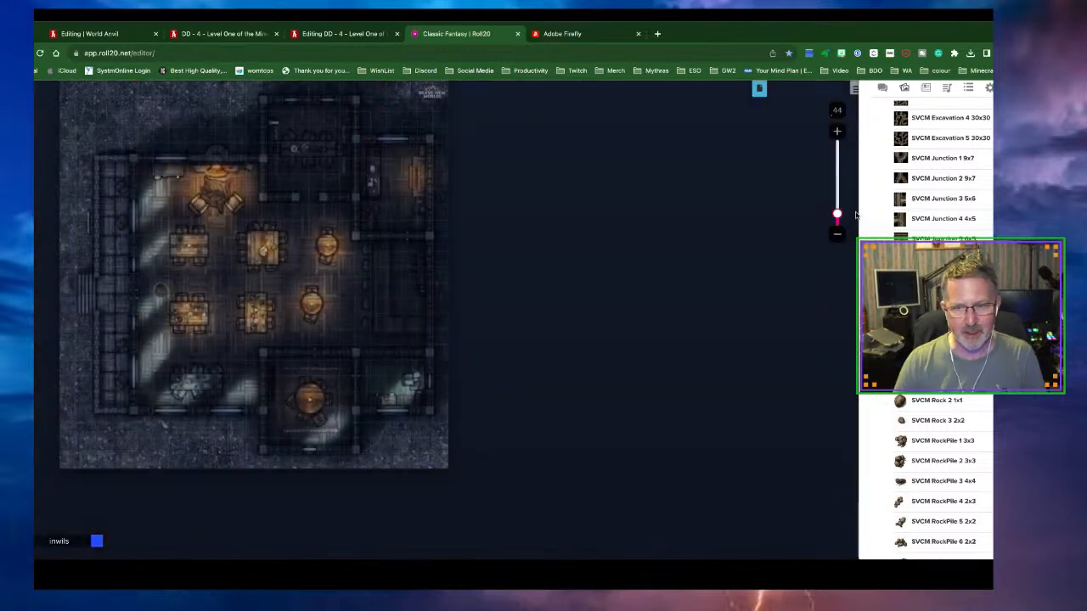
{"action": "left_click_drag", "start_coordinate": [837, 215], "coordinate": [837, 196]}
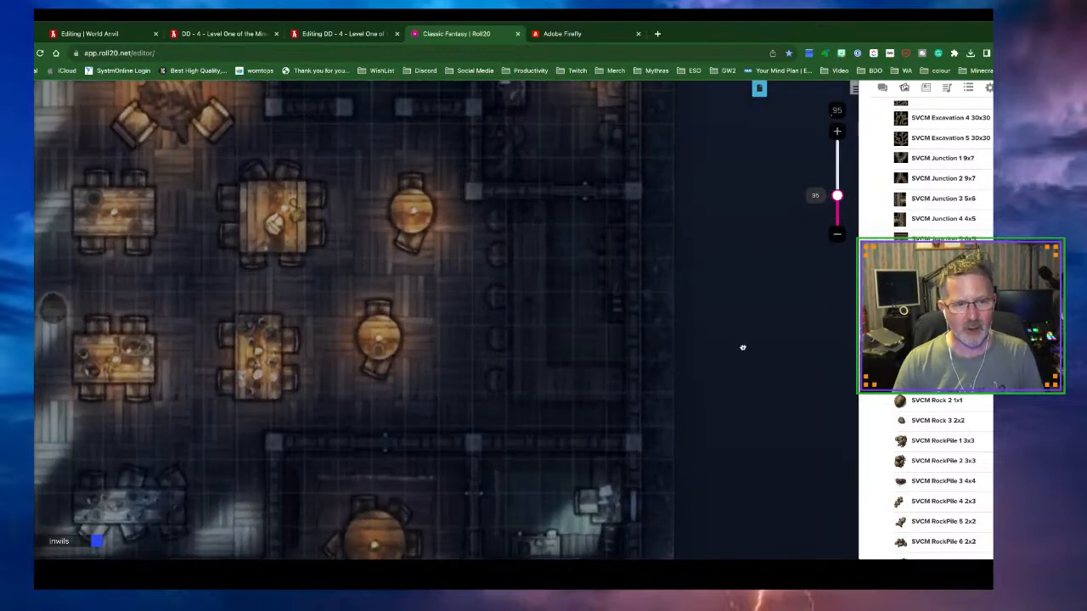
{"action": "left_click_drag", "start_coordinate": [743, 347], "coordinate": [842, 295]}
{"action": "scroll", "coordinate": [561, 393], "scroll_direction": "up", "scroll_amount": 2}
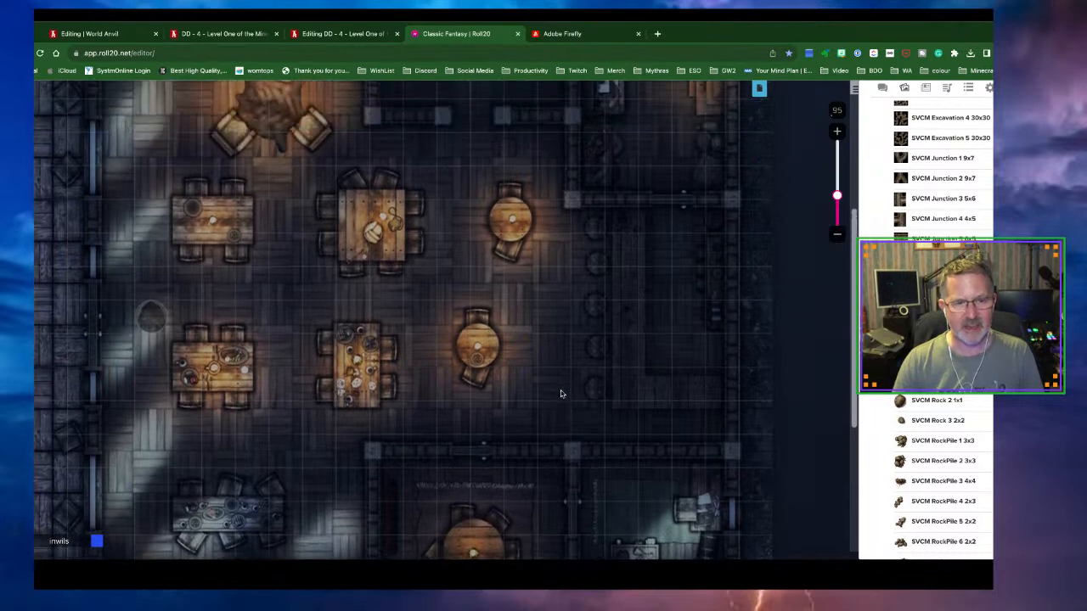
Drop Evil Ihoclo onto the tavern, move it to the Token Layer, and preview its vision
{"action": "left_click", "coordinate": [925, 88]}
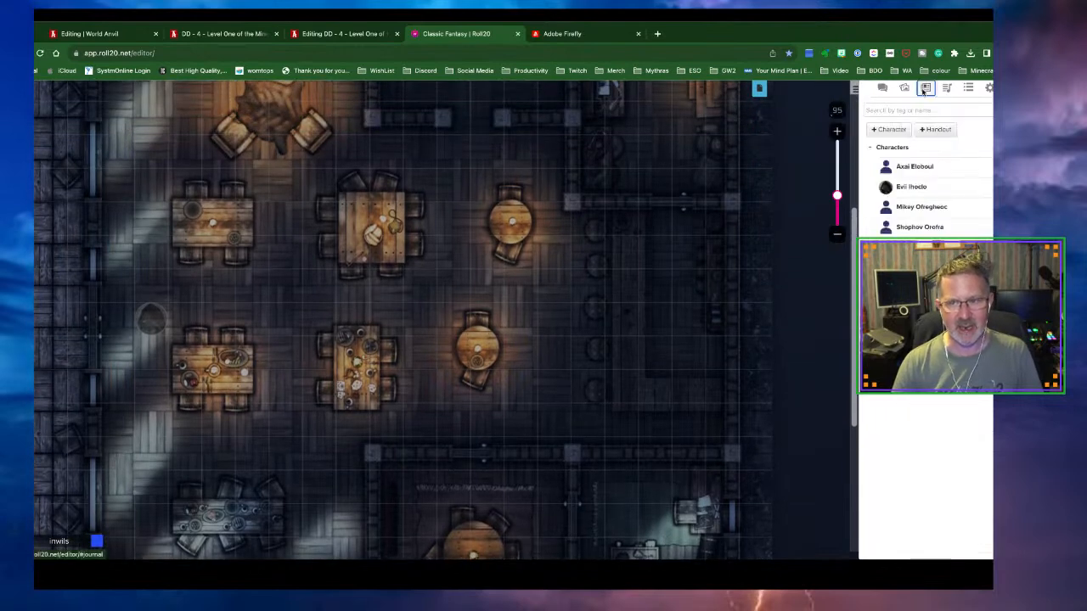
{"action": "left_click_drag", "start_coordinate": [911, 187], "coordinate": [384, 310]}
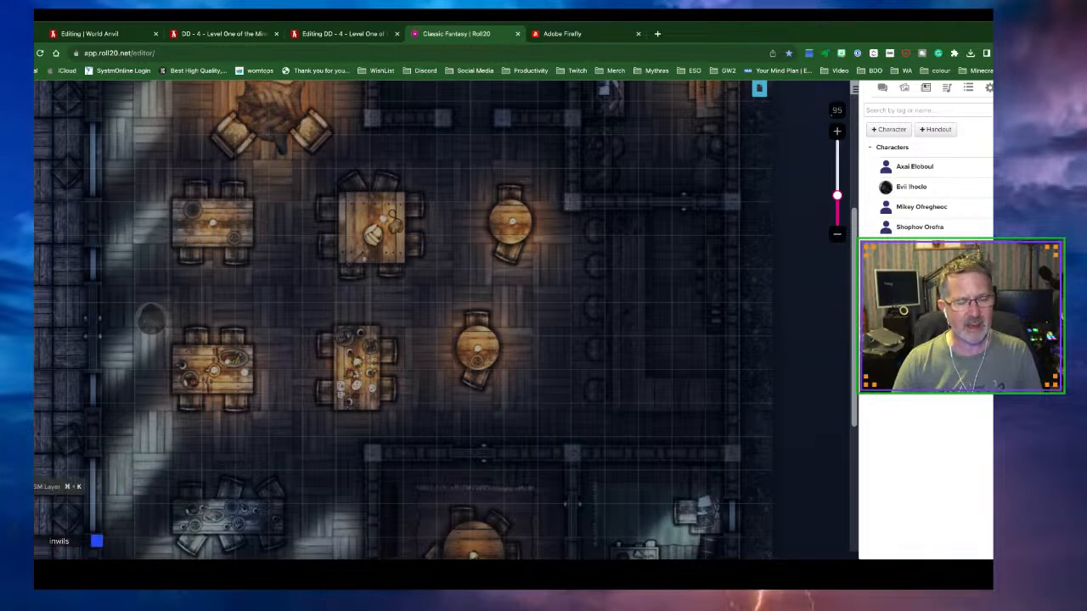
{"action": "left_click", "coordinate": [154, 324]}
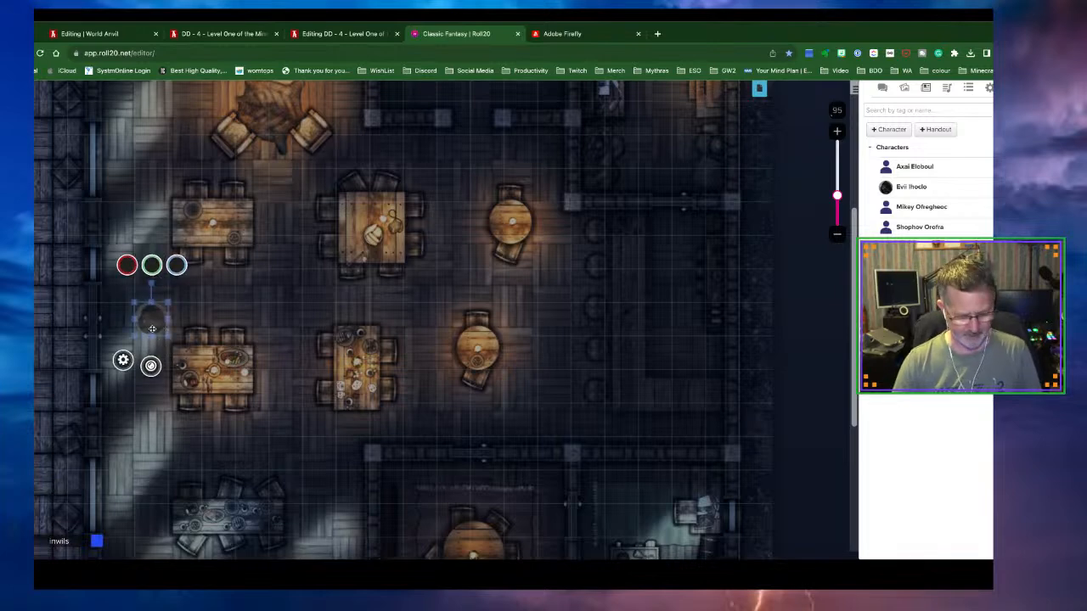
{"action": "right_click", "coordinate": [155, 325]}
{"action": "mouse_move", "coordinate": [174, 319]}
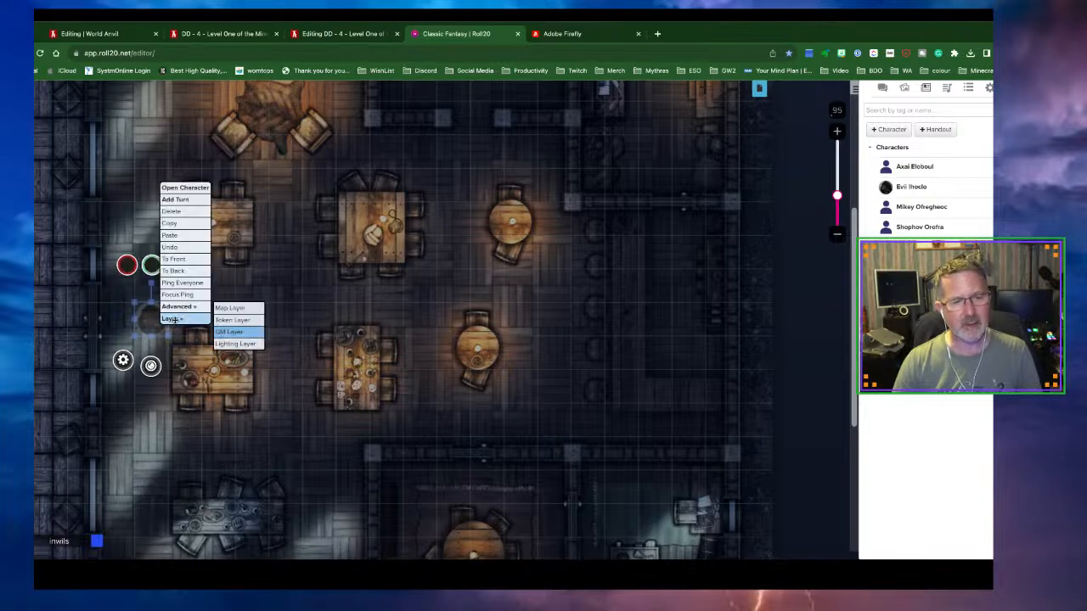
{"action": "left_click", "coordinate": [217, 320]}
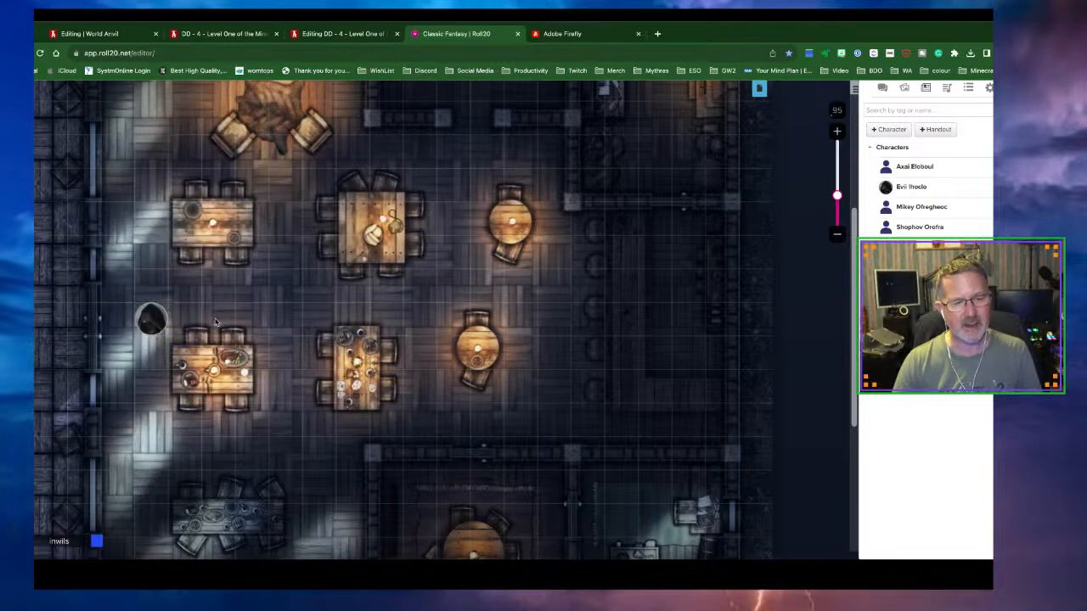
{"action": "left_click", "coordinate": [159, 322]}
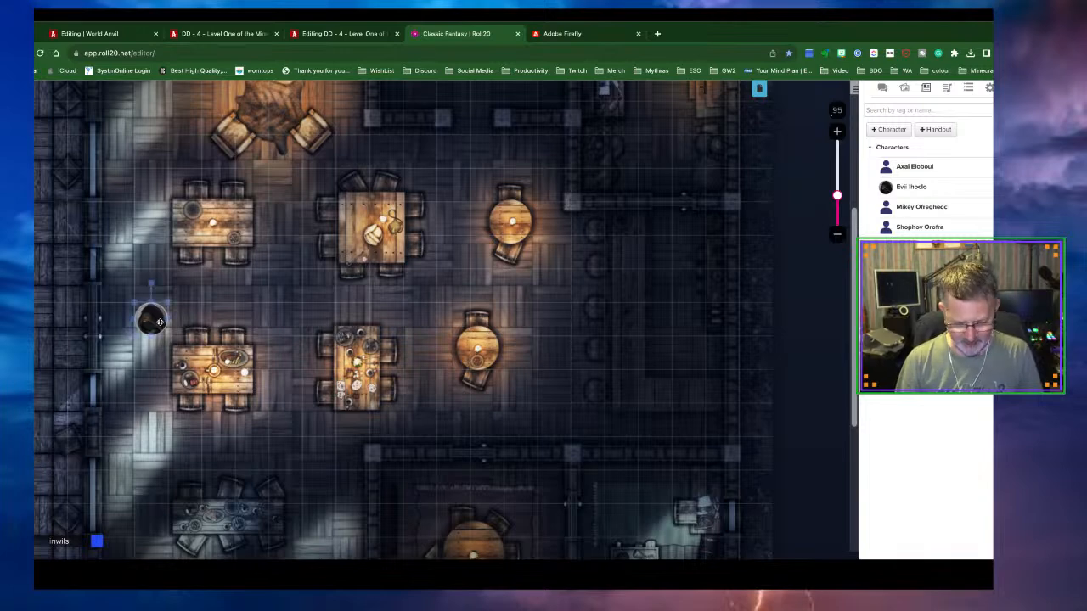
{"action": "key", "text": "ctrl+l"}
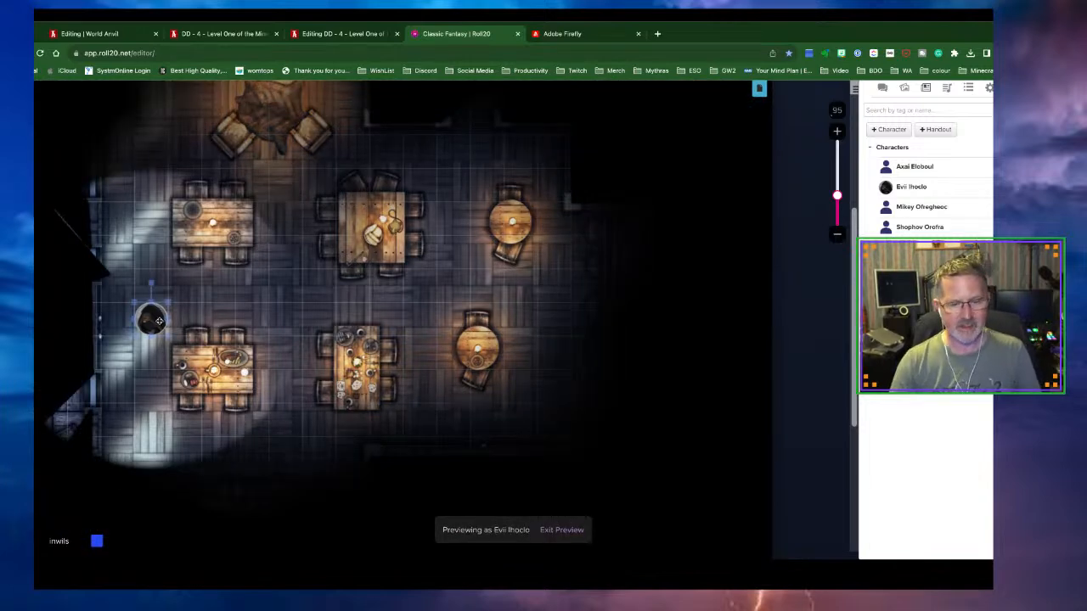
Drag the Evil Ihoclo token around the tavern rooms to test its vision
{"action": "left_click_drag", "start_coordinate": [156, 320], "coordinate": [319, 218]}
{"action": "scroll", "coordinate": [390, 321], "scroll_direction": "up", "scroll_amount": 3}
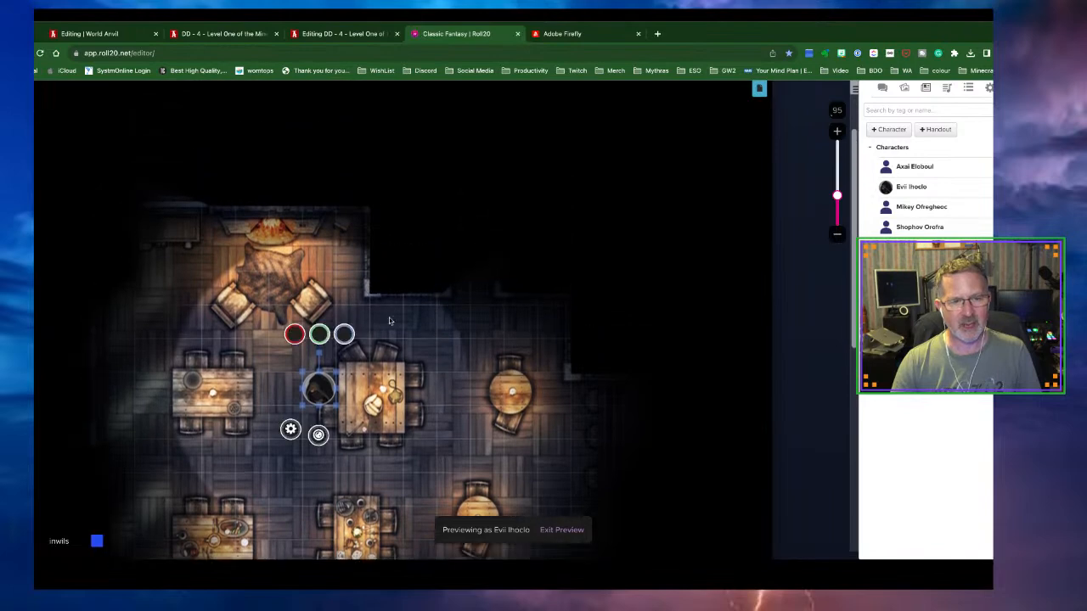
{"action": "left_click_drag", "start_coordinate": [335, 379], "coordinate": [459, 293]}
{"action": "left_click_drag", "start_coordinate": [459, 349], "coordinate": [352, 426]}
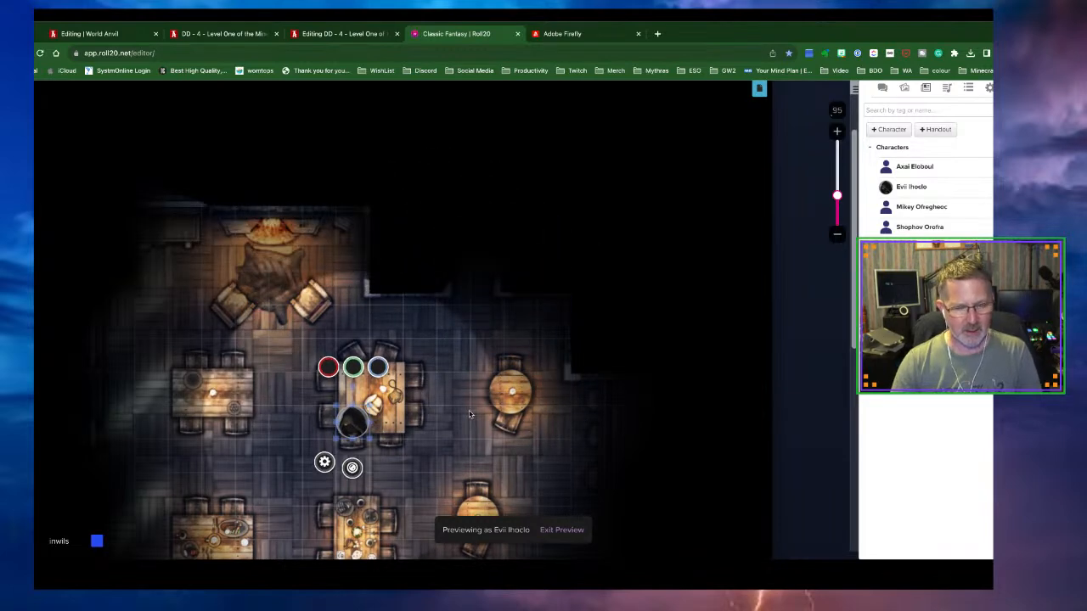
{"action": "scroll", "coordinate": [469, 415], "scroll_direction": "down", "scroll_amount": 2}
{"action": "scroll", "coordinate": [469, 414], "scroll_direction": "down", "scroll_amount": 5}
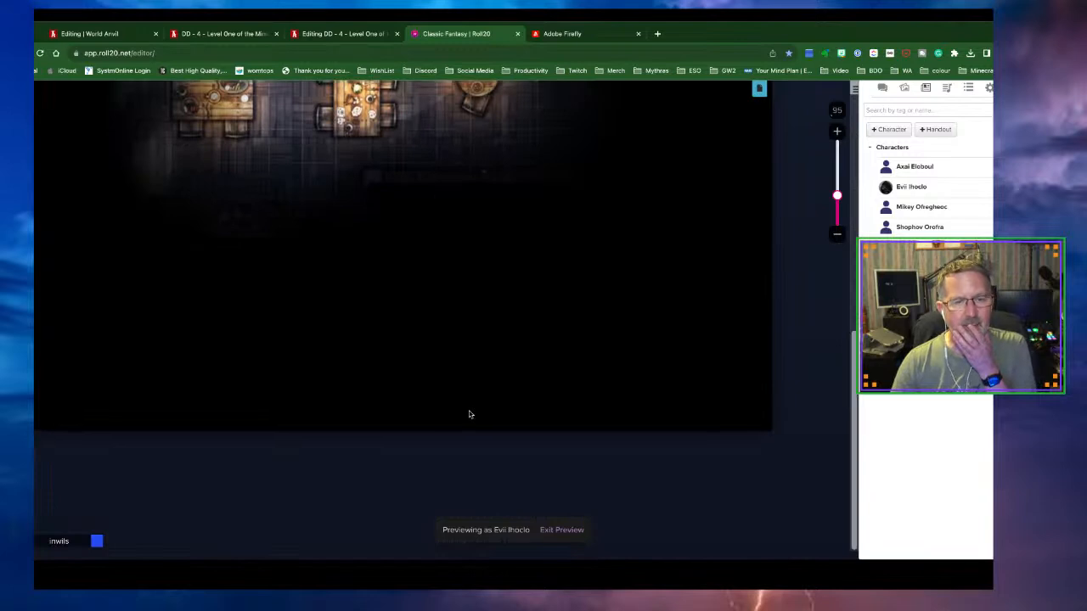
{"action": "scroll", "coordinate": [469, 414], "scroll_direction": "up", "scroll_amount": 2}
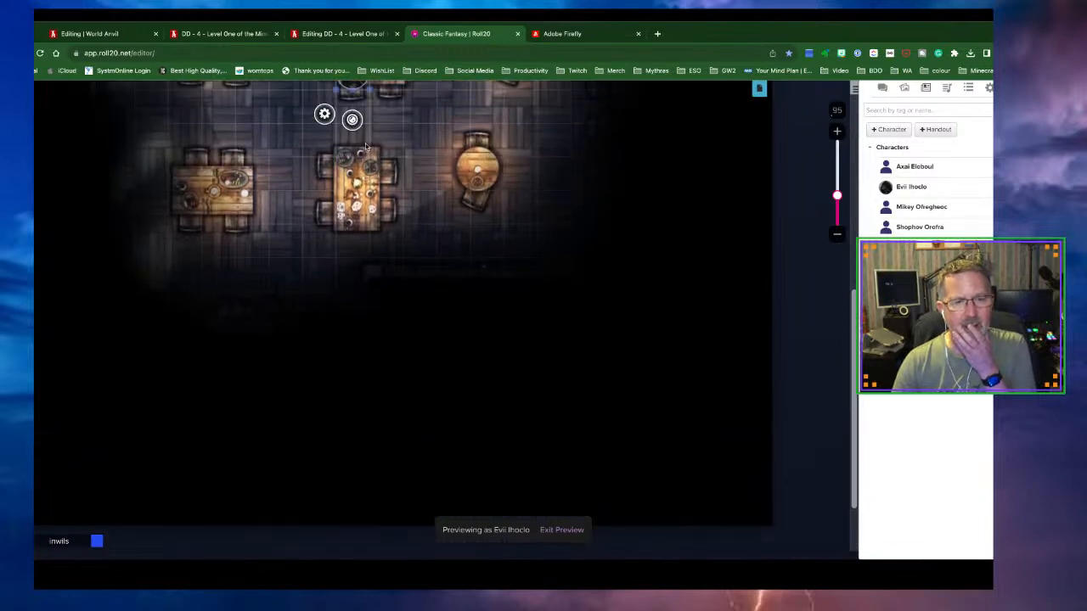
Undo the accidental token stretch, set the token down between the tables, and bring up its options
{"action": "left_click_drag", "start_coordinate": [352, 91], "coordinate": [313, 306]}
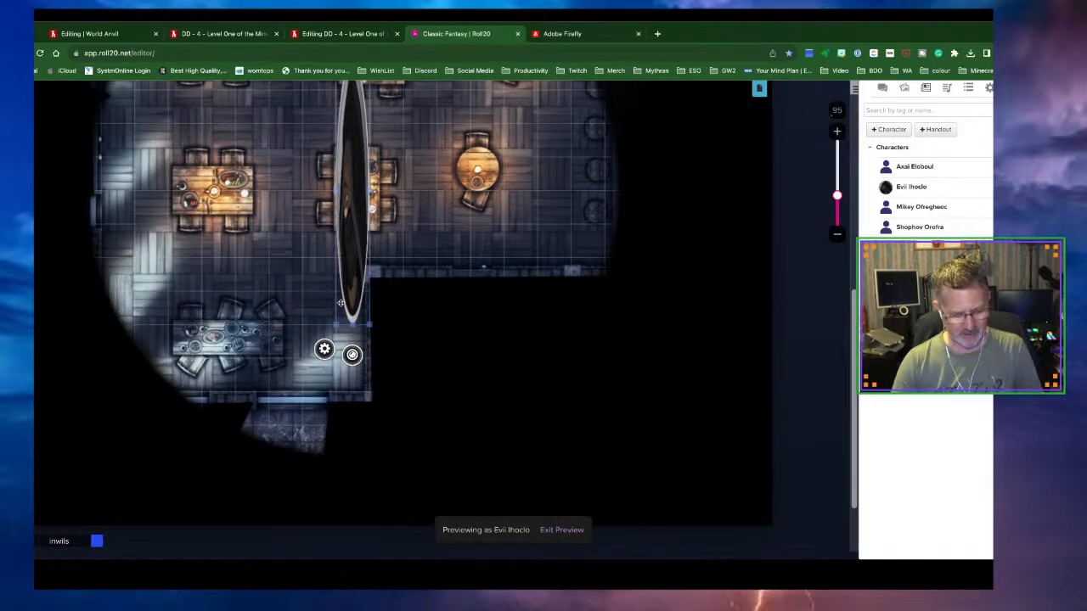
{"action": "key", "text": "ctrl+z"}
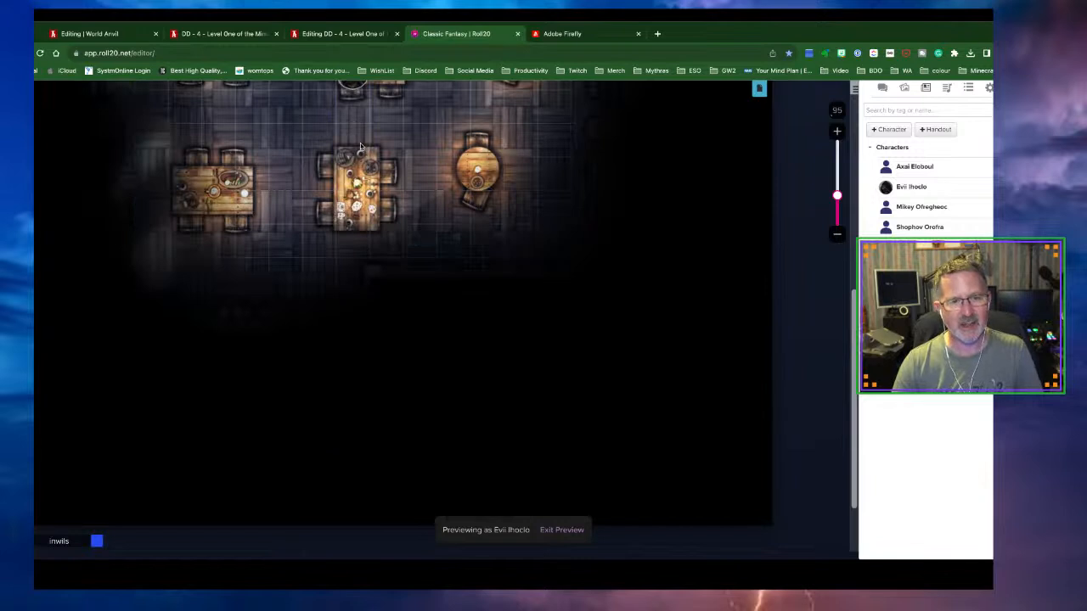
{"action": "left_click", "coordinate": [353, 86]}
{"action": "left_click_drag", "start_coordinate": [353, 85], "coordinate": [276, 196]}
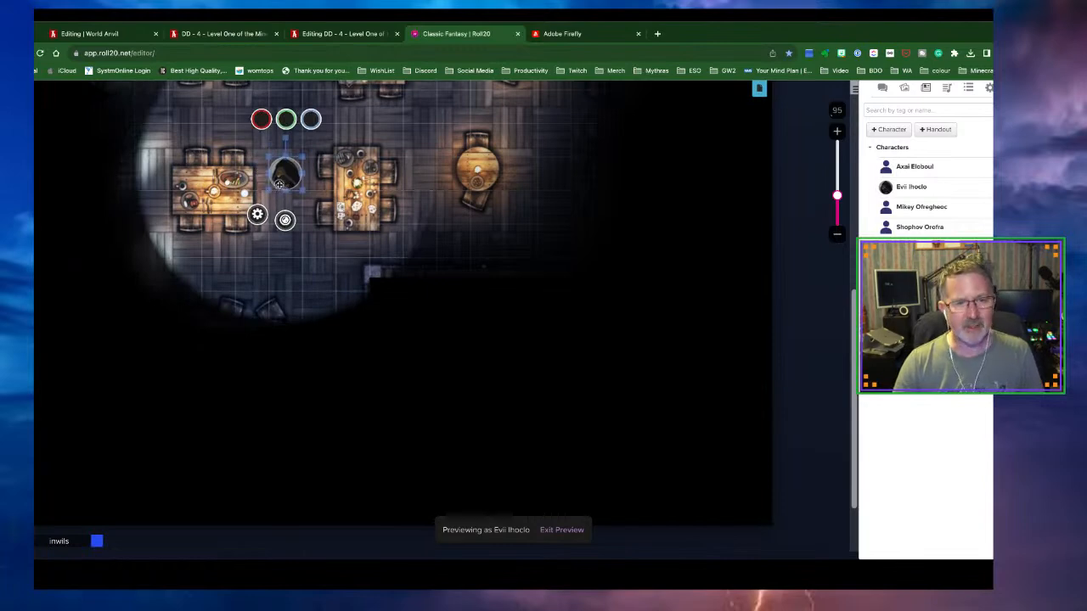
{"action": "right_click", "coordinate": [279, 185]}
Turn off Bright Light in the token's Dynamic Lighting settings and save
{"action": "left_click", "coordinate": [258, 214]}
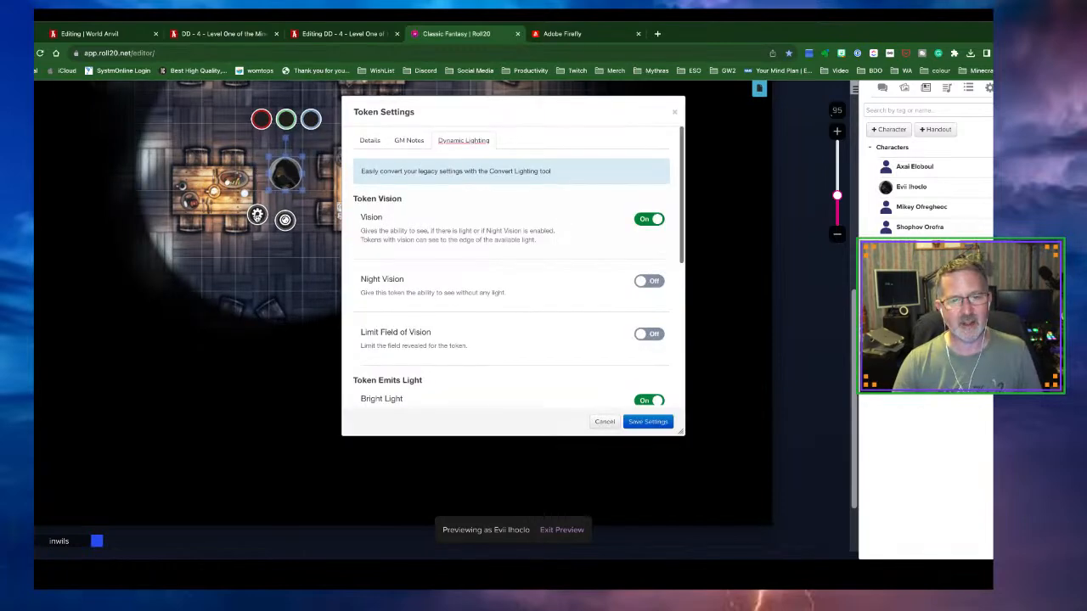
{"action": "left_click", "coordinate": [651, 400]}
{"action": "left_click", "coordinate": [648, 421]}
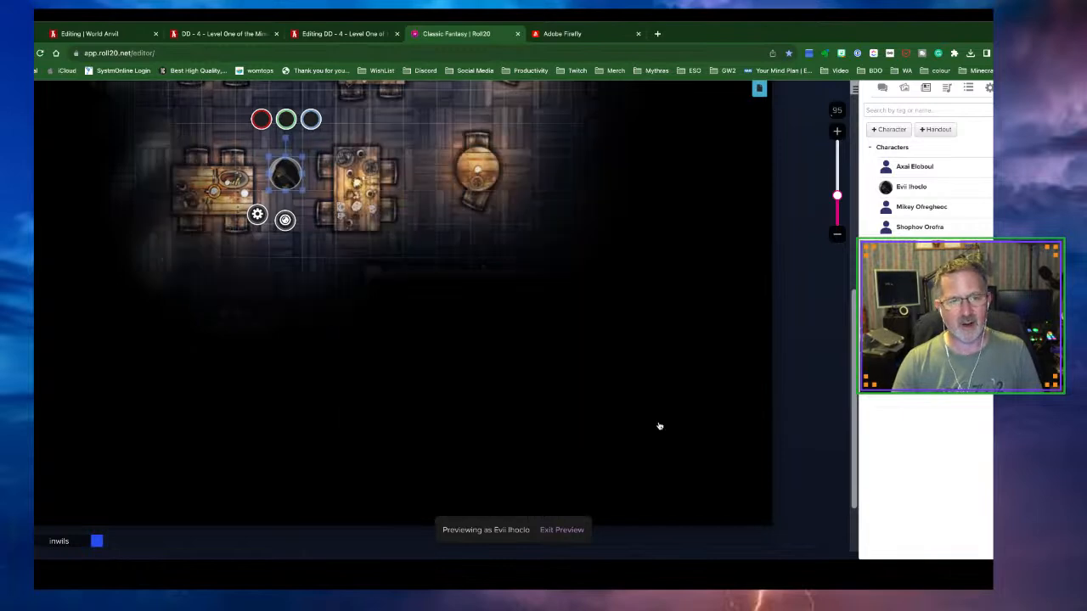
Nudge the token beside the lower table, switch to the Lighting Layer, and exit the preview
{"action": "scroll", "coordinate": [610, 381], "scroll_direction": "up", "scroll_amount": 1}
{"action": "scroll", "coordinate": [610, 381], "scroll_direction": "up", "scroll_amount": 3}
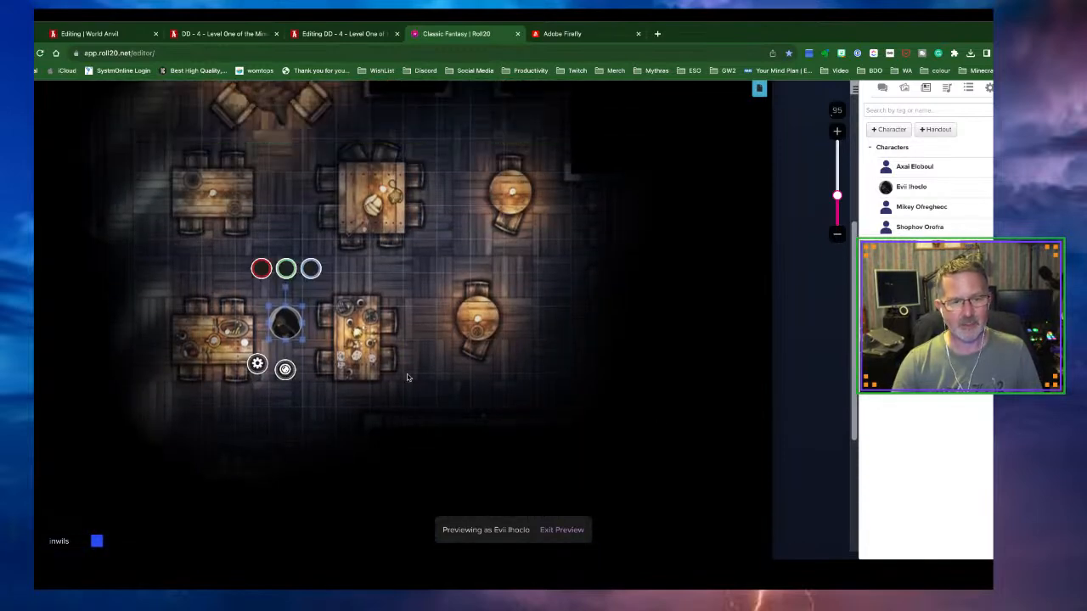
{"action": "left_click_drag", "start_coordinate": [291, 321], "coordinate": [318, 289]}
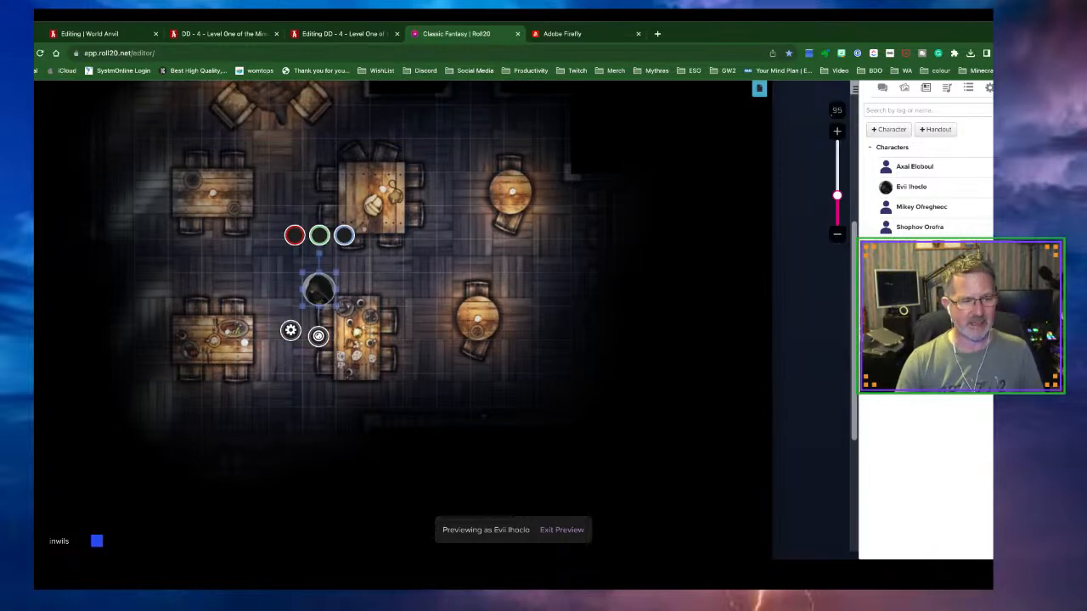
{"action": "left_click", "coordinate": [19, 512]}
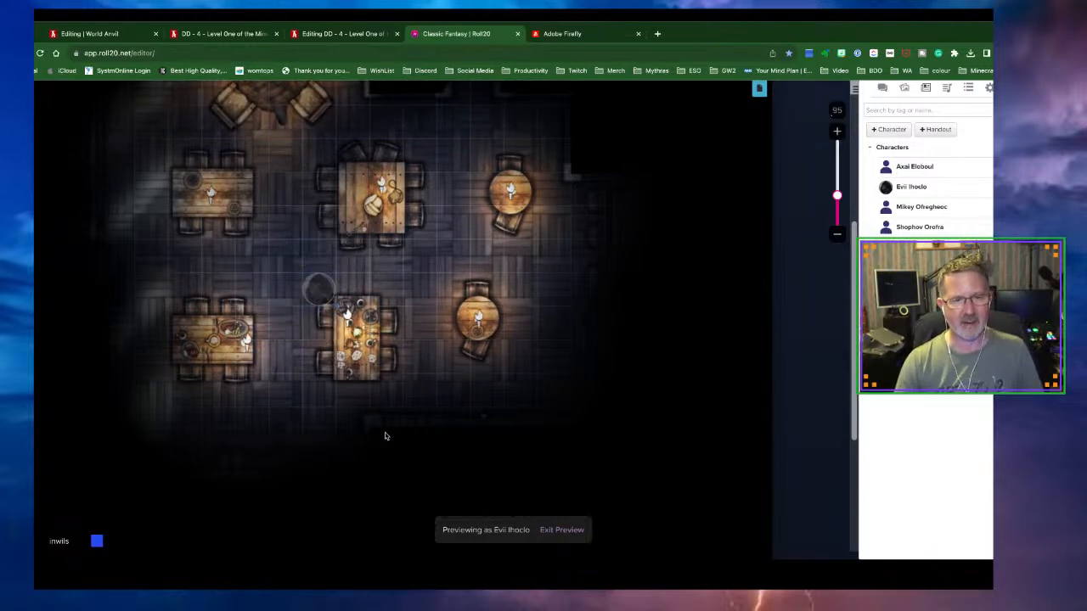
{"action": "scroll", "coordinate": [833, 242], "scroll_direction": "down", "scroll_amount": 2}
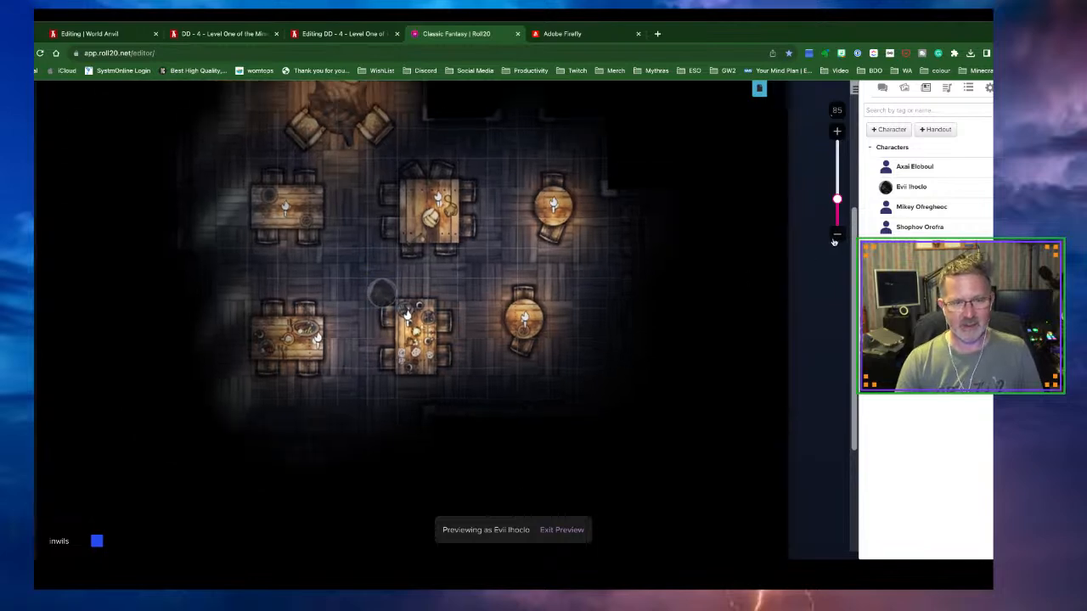
{"action": "left_click", "coordinate": [571, 530]}
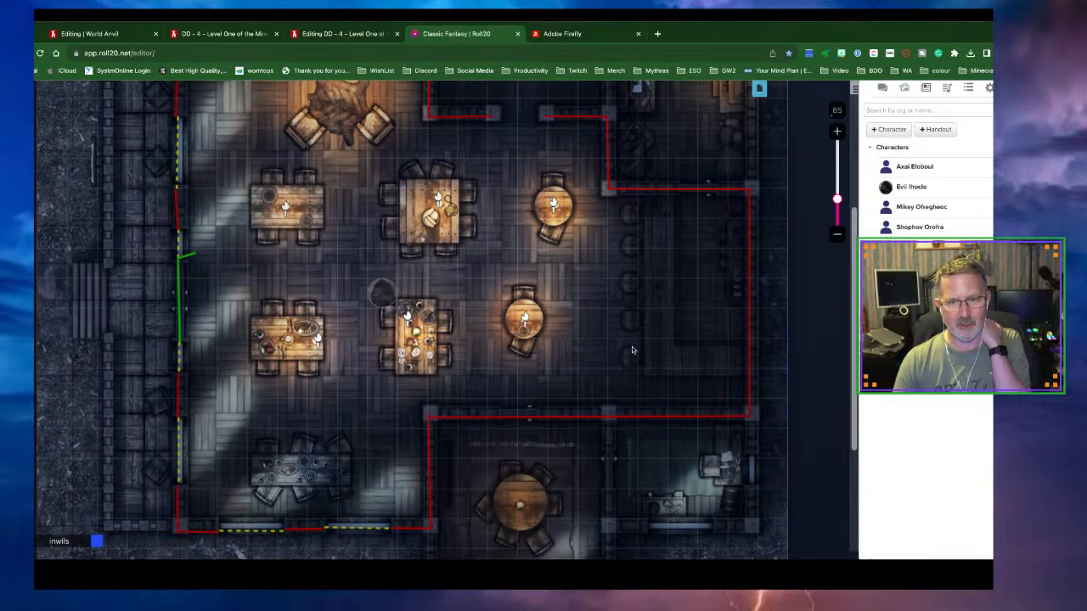
Reposition the green wall line at the tavern's left entrance and check the red walls below
{"action": "scroll", "coordinate": [669, 460], "scroll_direction": "down", "scroll_amount": 3}
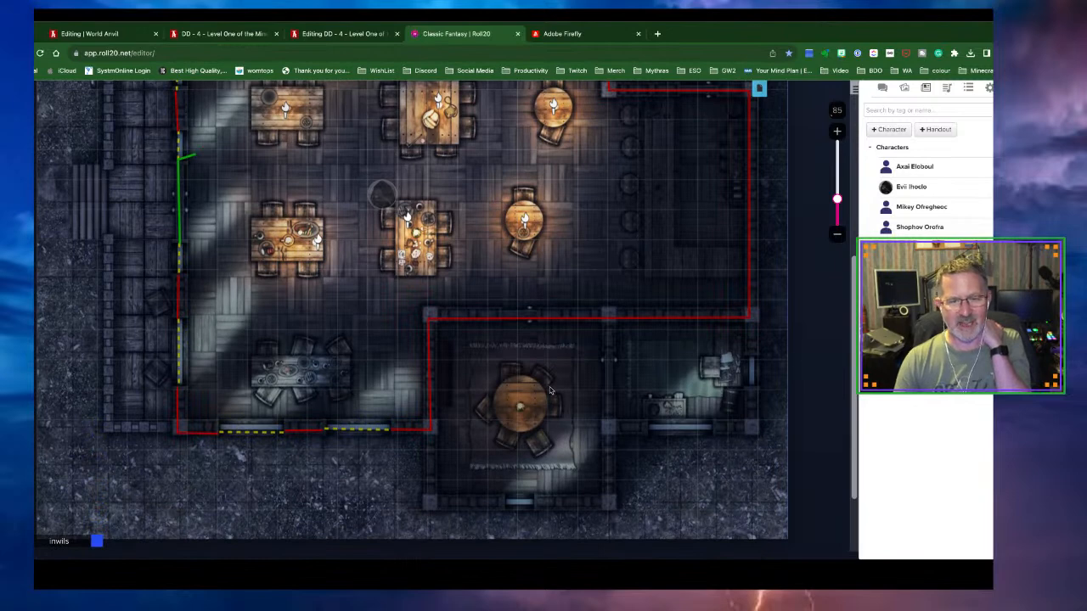
{"action": "scroll", "coordinate": [532, 414], "scroll_direction": "up", "scroll_amount": 5}
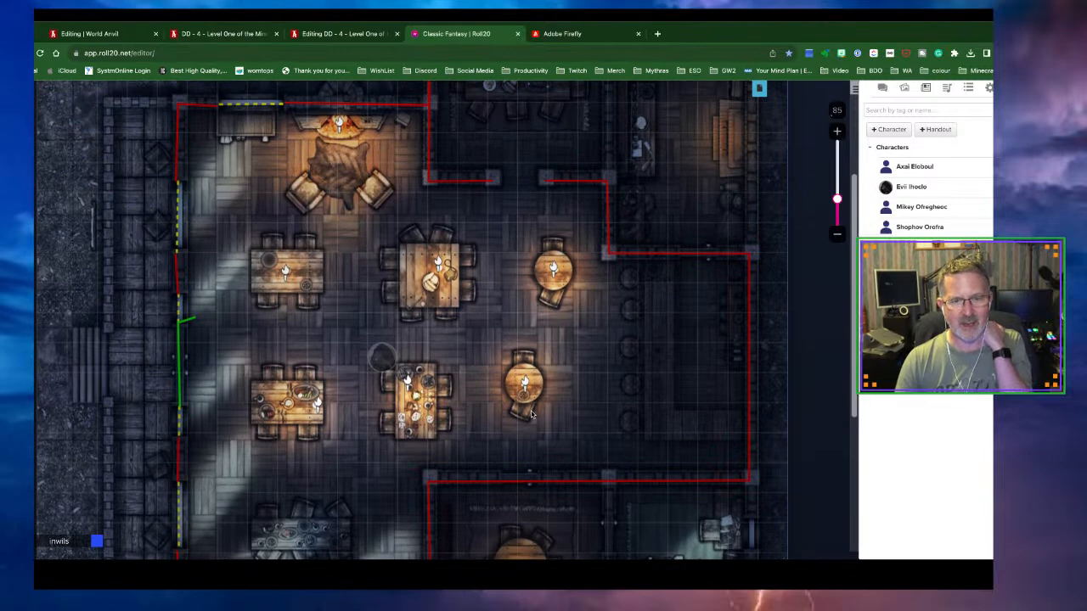
{"action": "left_click", "coordinate": [180, 371]}
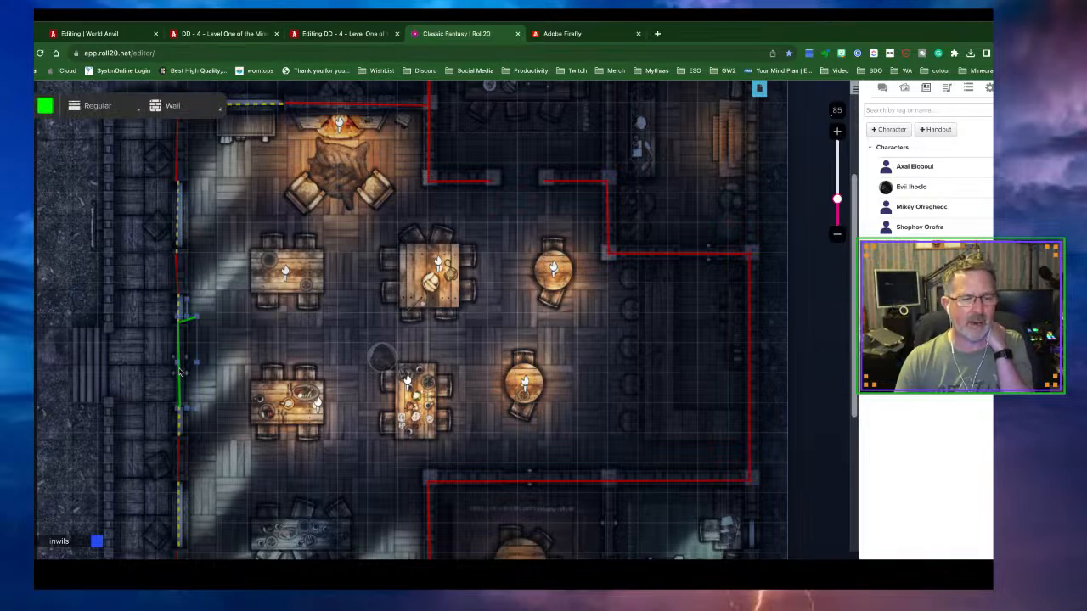
{"action": "left_click_drag", "start_coordinate": [189, 304], "coordinate": [185, 407]}
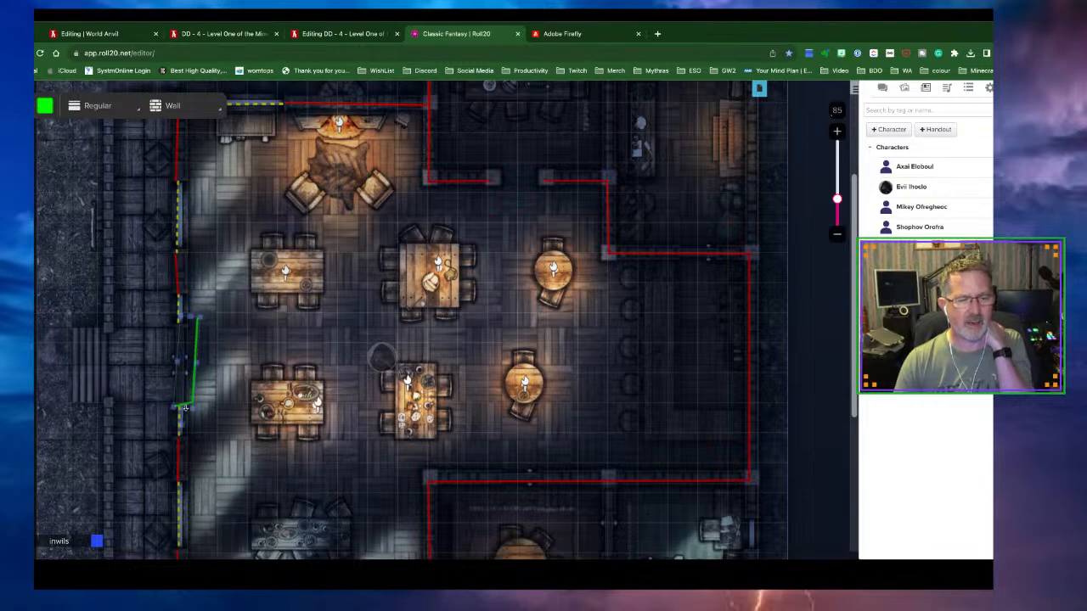
{"action": "left_click_drag", "start_coordinate": [195, 366], "coordinate": [180, 371]}
{"action": "left_click", "coordinate": [179, 374]}
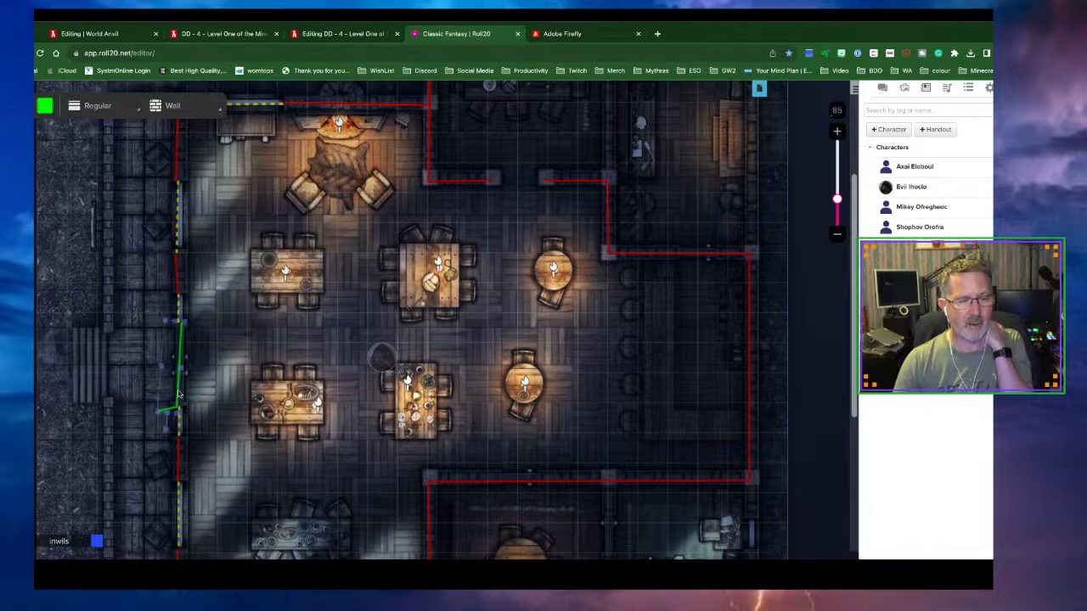
{"action": "left_click", "coordinate": [164, 432]}
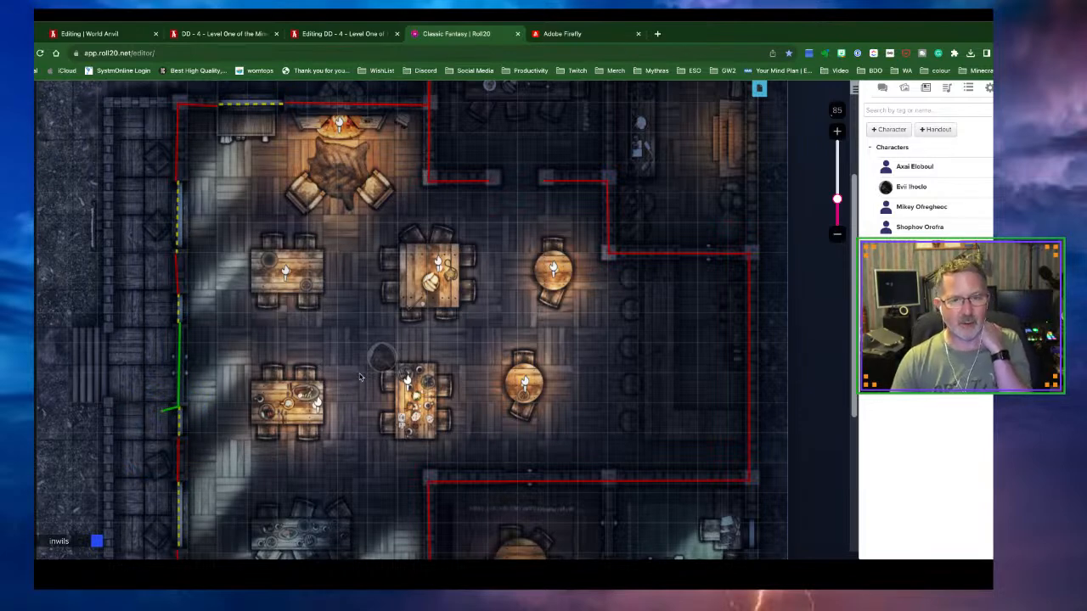
{"action": "scroll", "coordinate": [359, 377], "scroll_direction": "down", "scroll_amount": 3}
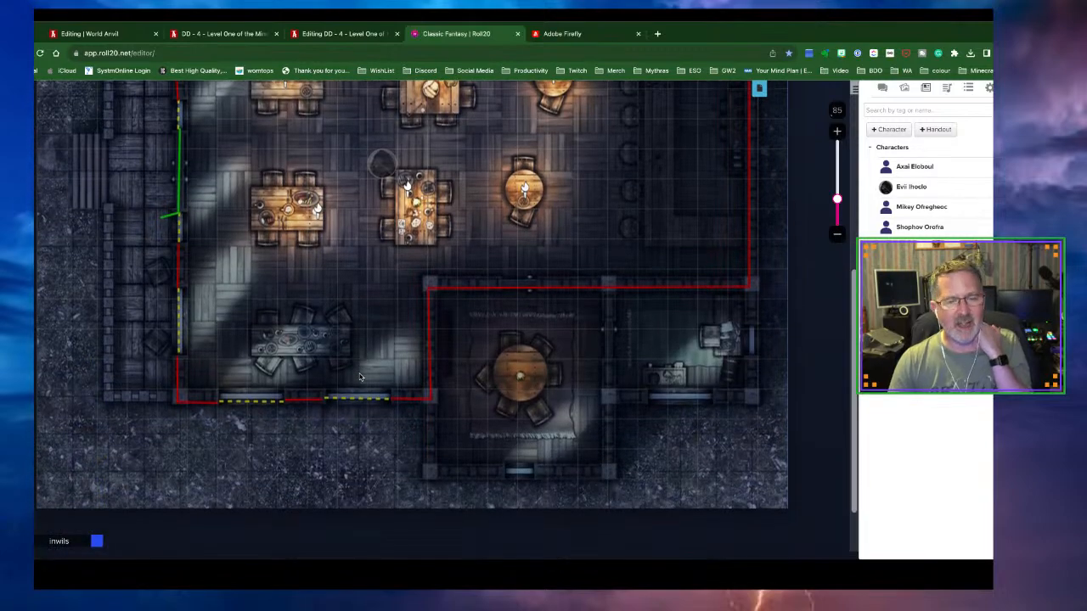
{"action": "scroll", "coordinate": [359, 377], "scroll_direction": "up", "scroll_amount": 1}
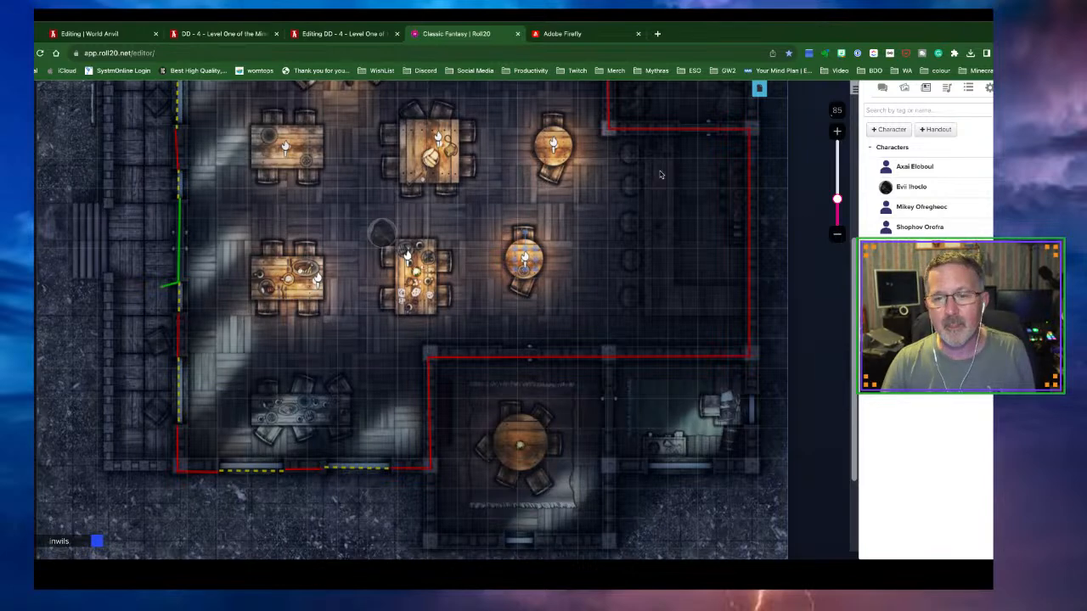
Paste three torch lights into the tavern's right-hand room
{"action": "key", "text": "ctrl+v"}
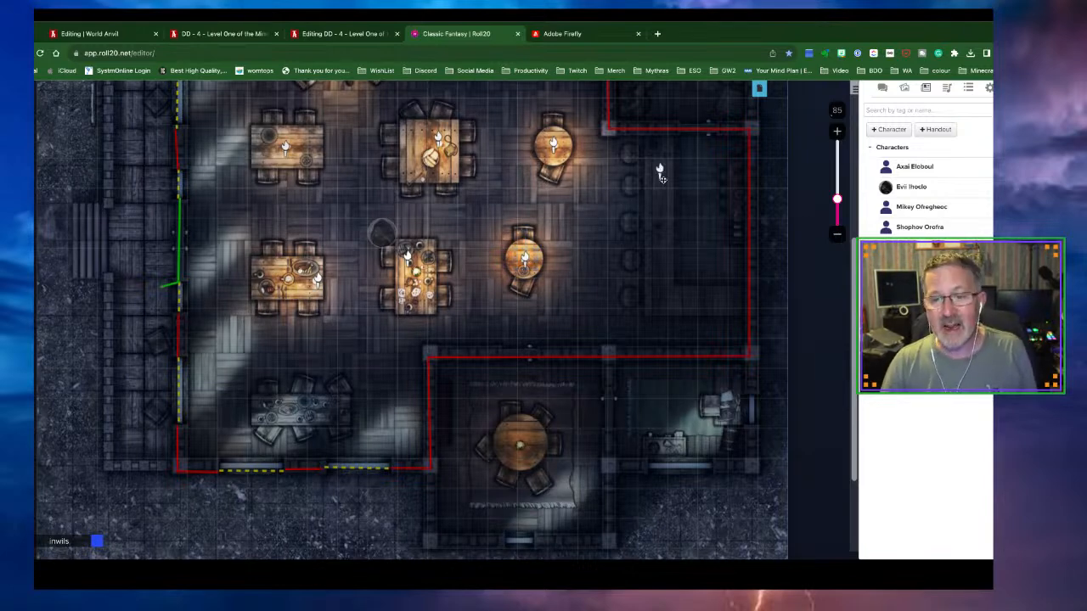
{"action": "key", "text": "ctrl+v"}
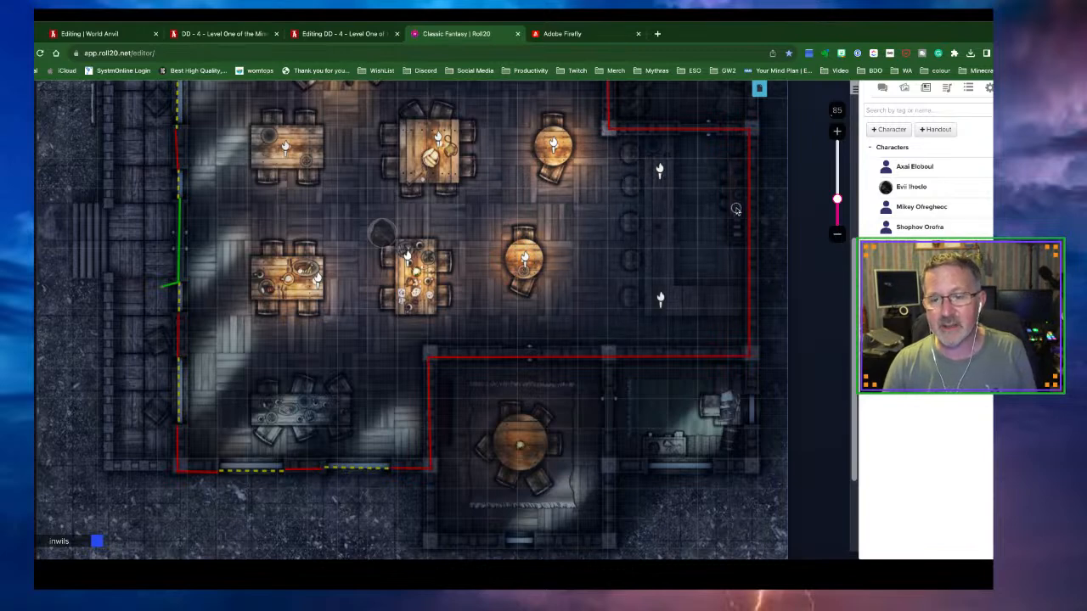
{"action": "key", "text": "ctrl+v"}
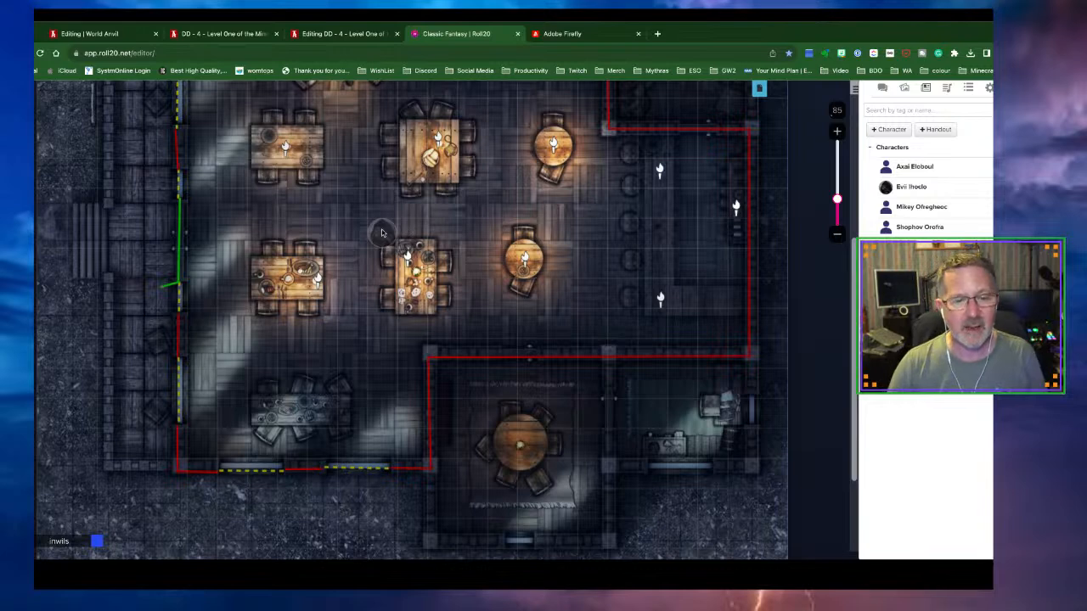
Preview Evil Ihoclo's vision and move its token up beside the fireplace
{"action": "left_click", "coordinate": [36, 460]}
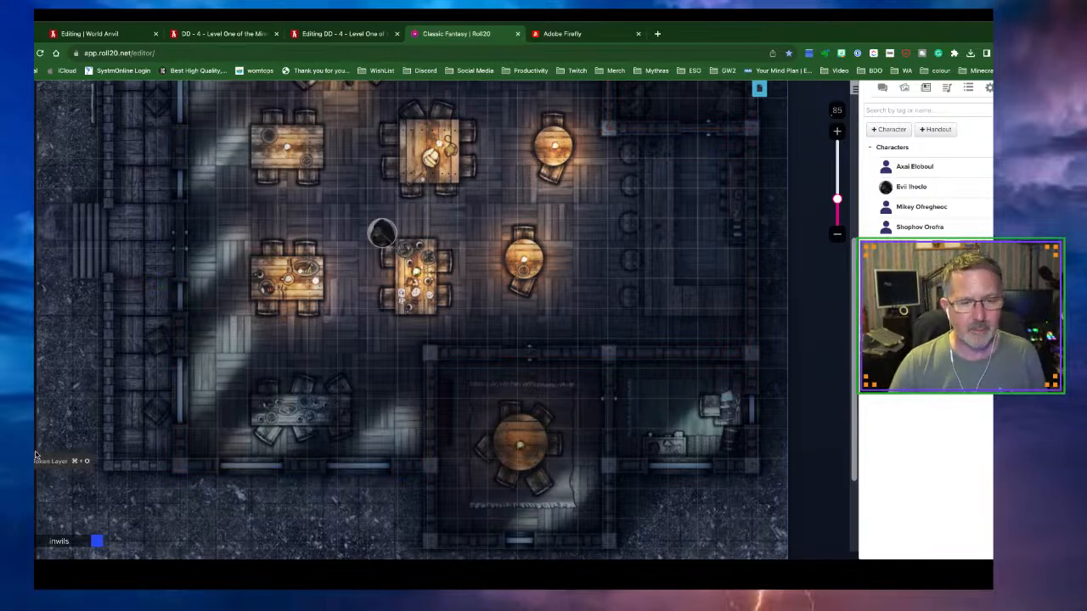
{"action": "left_click", "coordinate": [391, 235]}
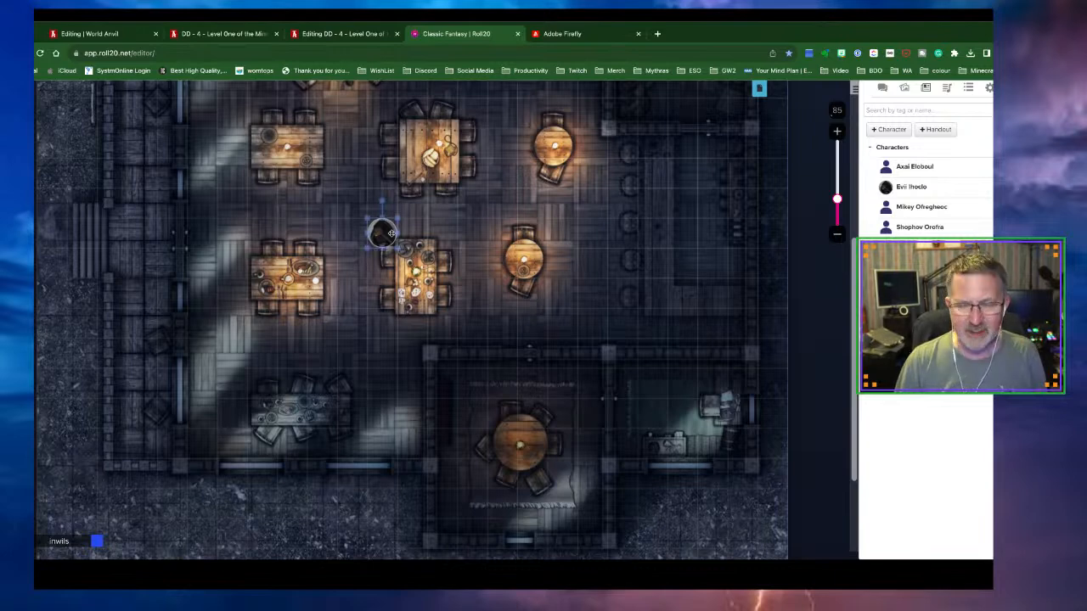
{"action": "key", "text": "ctrl+l"}
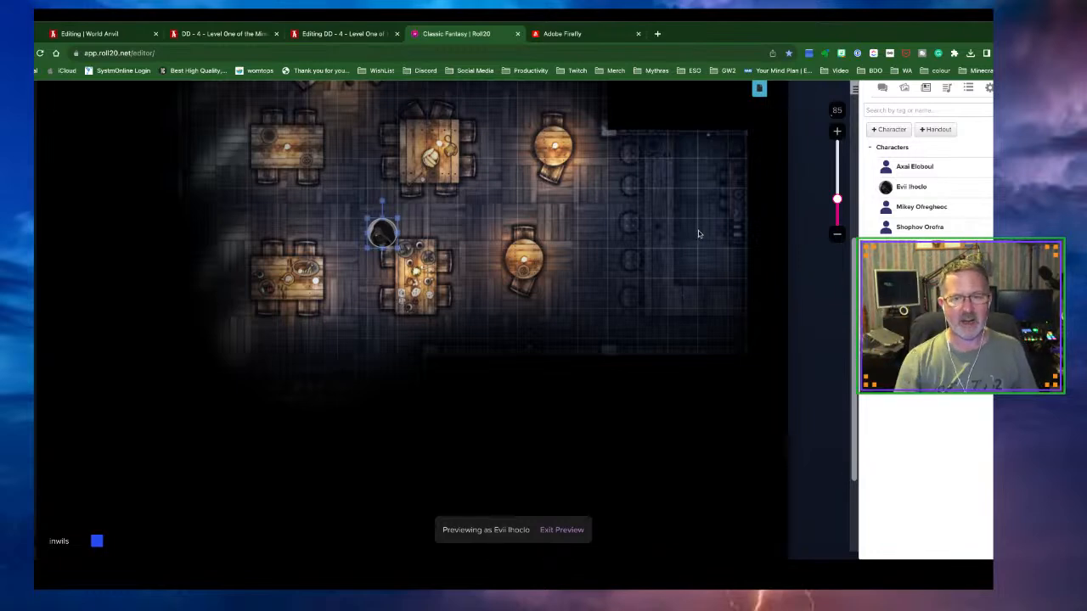
{"action": "scroll", "coordinate": [609, 258], "scroll_direction": "up", "scroll_amount": 2}
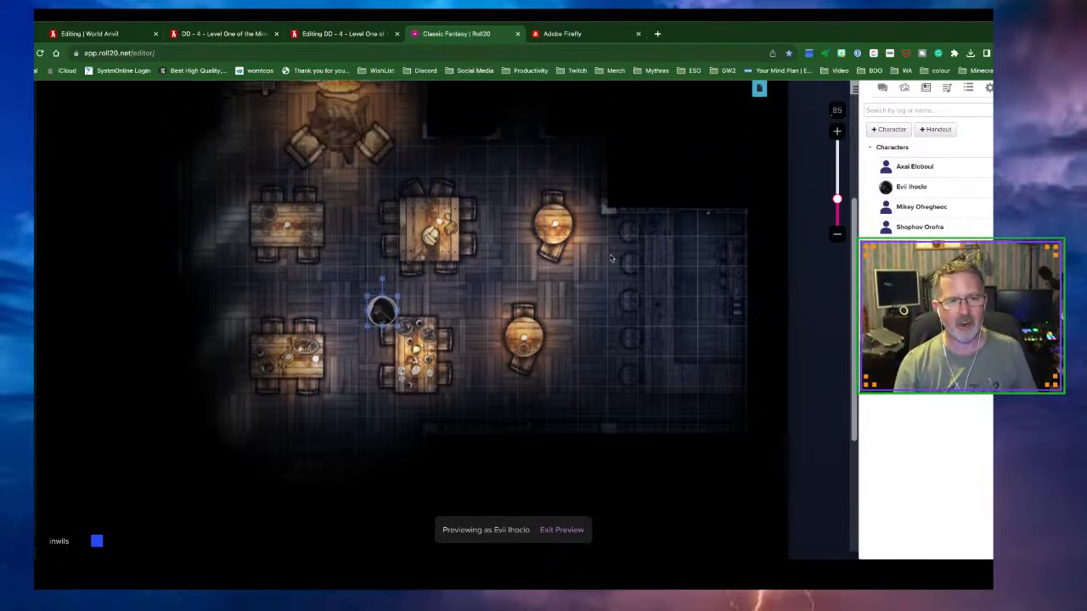
{"action": "left_click_drag", "start_coordinate": [391, 312], "coordinate": [361, 192]}
{"action": "left_click_drag", "start_coordinate": [404, 225], "coordinate": [401, 223]}
{"action": "scroll", "coordinate": [382, 219], "scroll_direction": "up", "scroll_amount": 2}
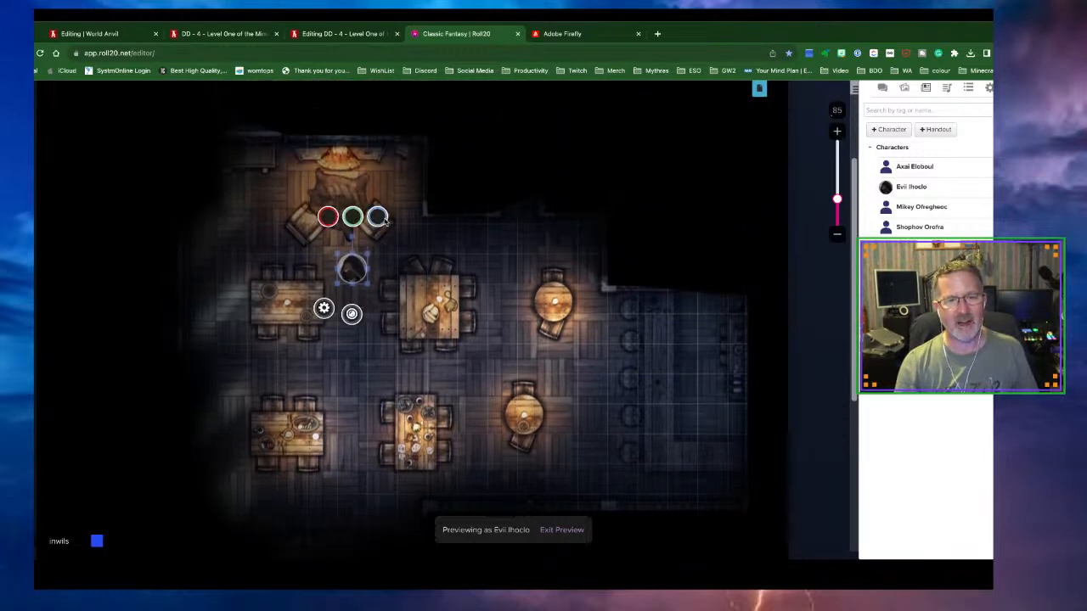
{"action": "left_click_drag", "start_coordinate": [350, 265], "coordinate": [321, 239]}
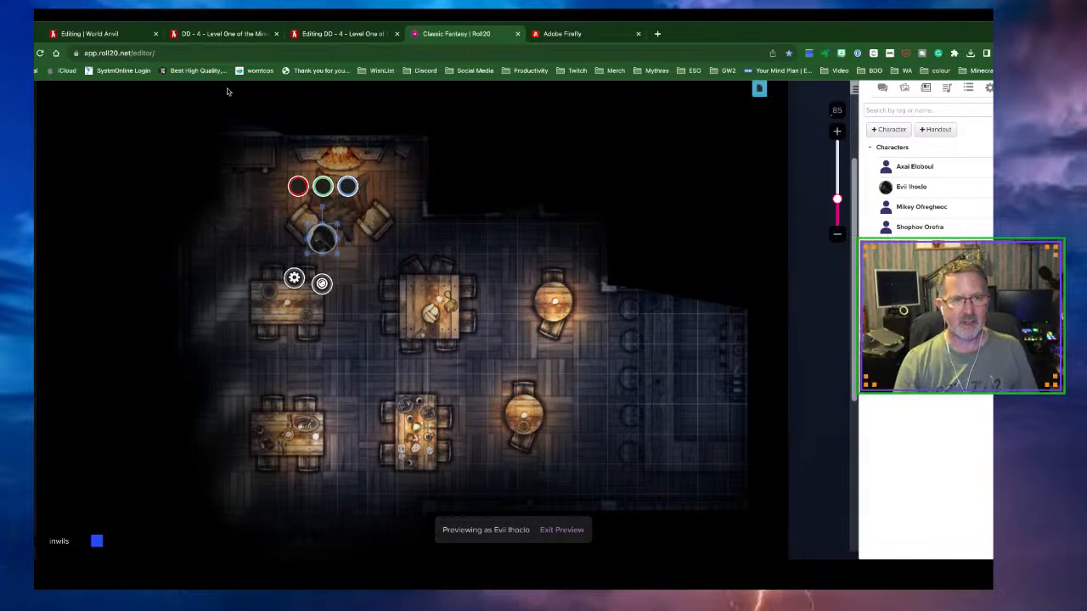
Show World Anvil's articles list scrolled to the eight Dig too Deep plots
{"action": "left_click", "coordinate": [104, 34]}
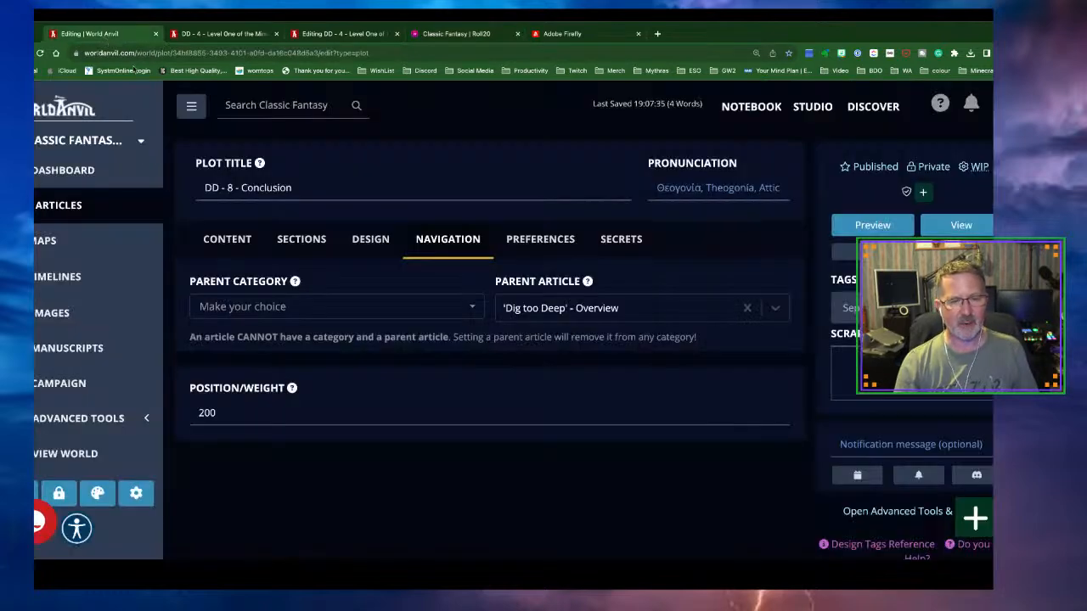
{"action": "left_click", "coordinate": [66, 216]}
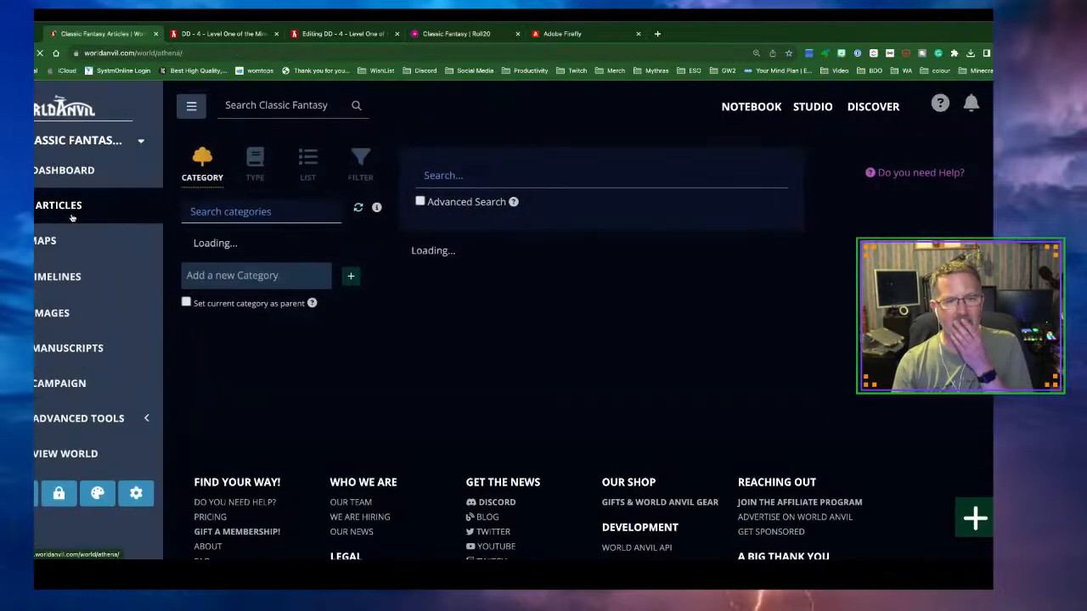
{"action": "scroll", "coordinate": [547, 328], "scroll_direction": "down", "scroll_amount": 4}
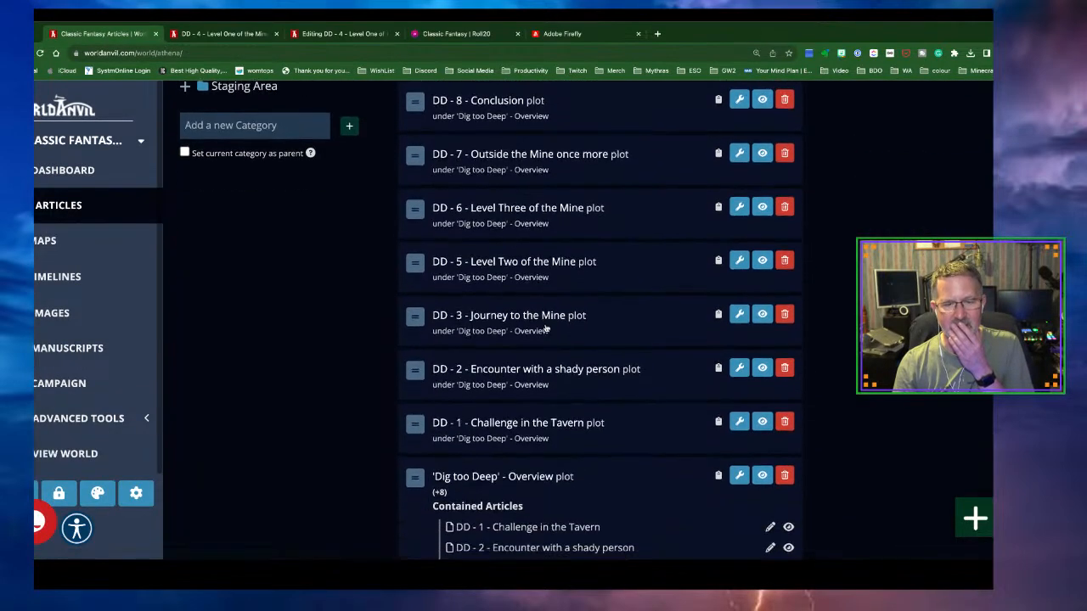
{"action": "scroll", "coordinate": [546, 328], "scroll_direction": "down", "scroll_amount": 1}
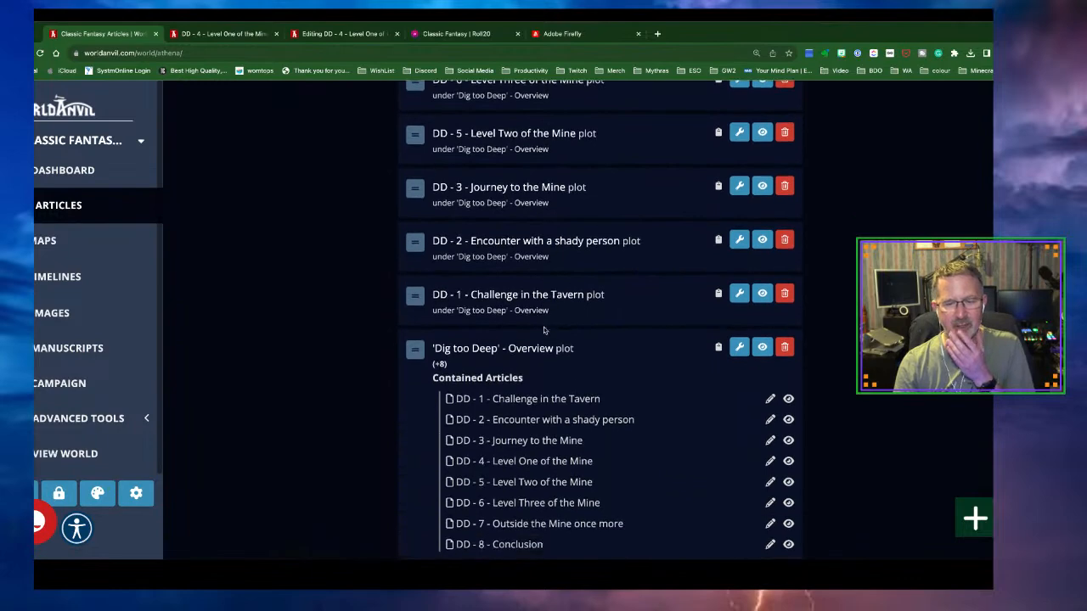
Switch the Roll20 game from the Tavern to the Mine page's cave map
{"action": "left_click", "coordinate": [465, 34]}
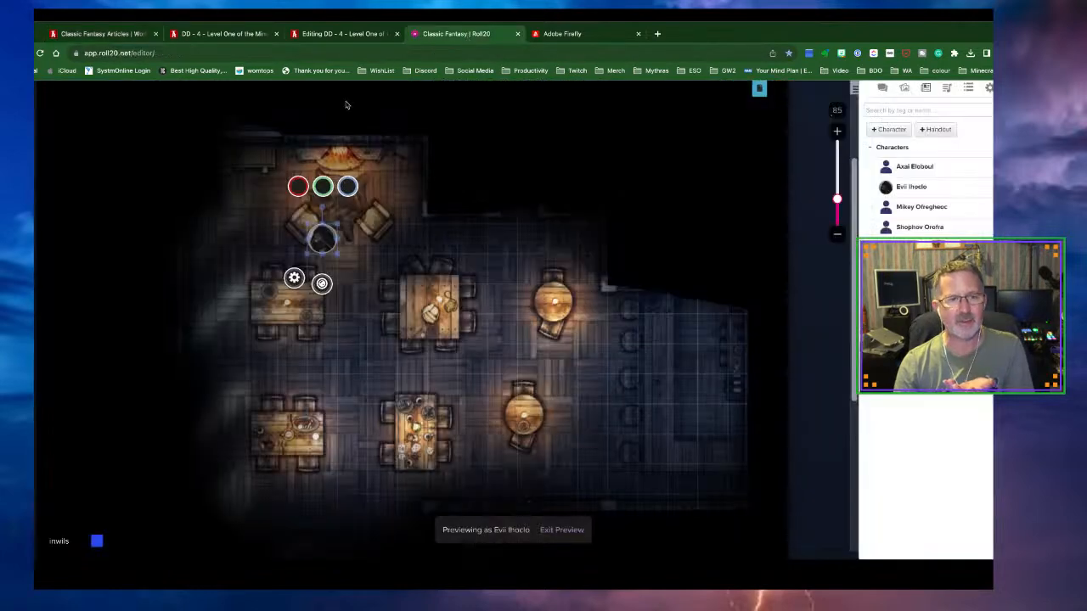
{"action": "scroll", "coordinate": [301, 156], "scroll_direction": "up", "scroll_amount": 3}
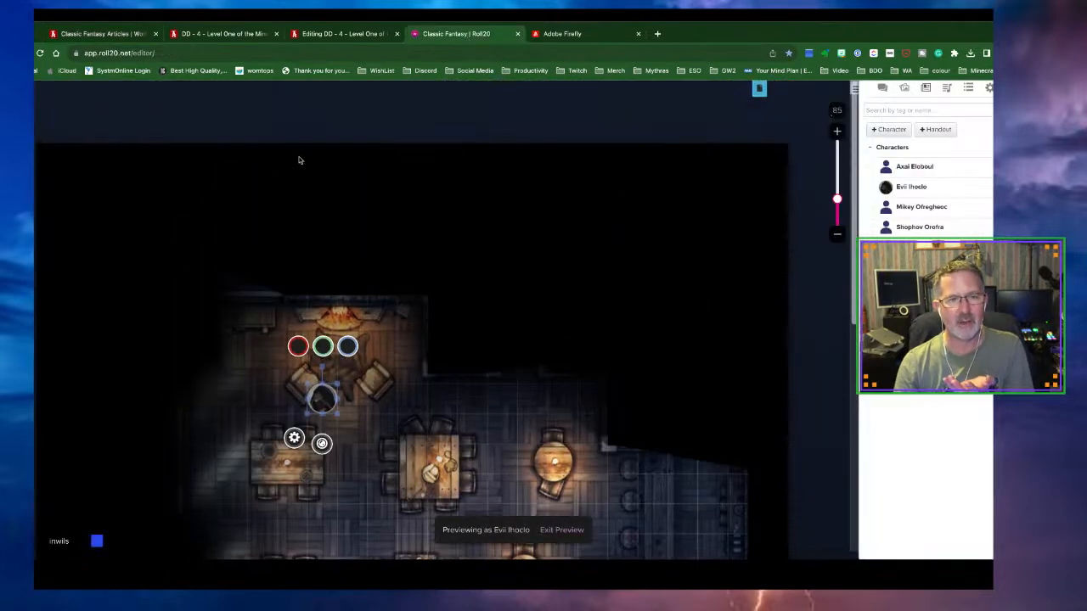
{"action": "left_click", "coordinate": [759, 88]}
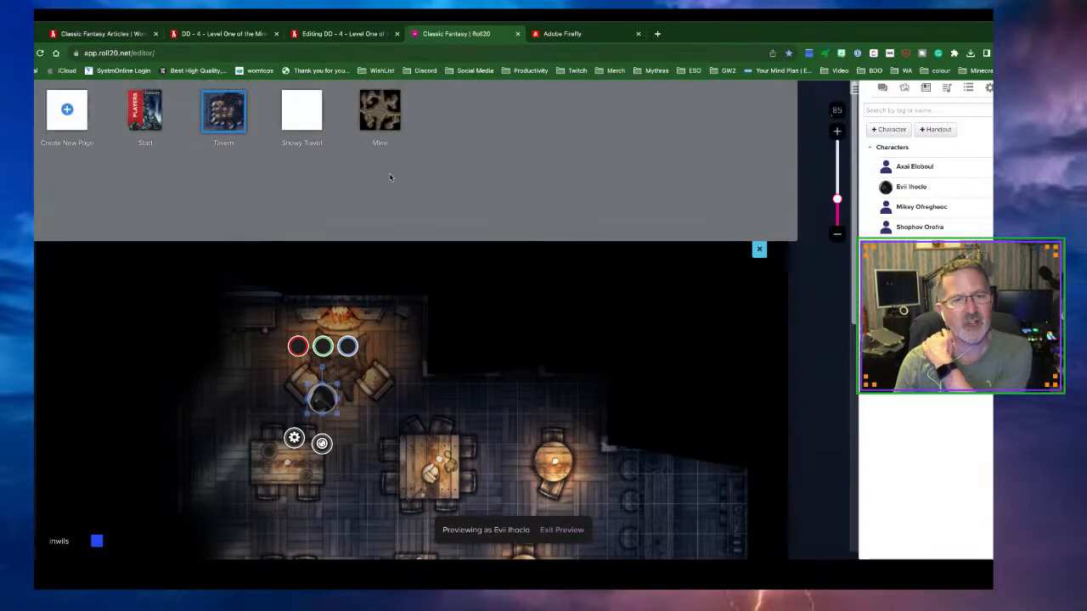
{"action": "left_click", "coordinate": [379, 110]}
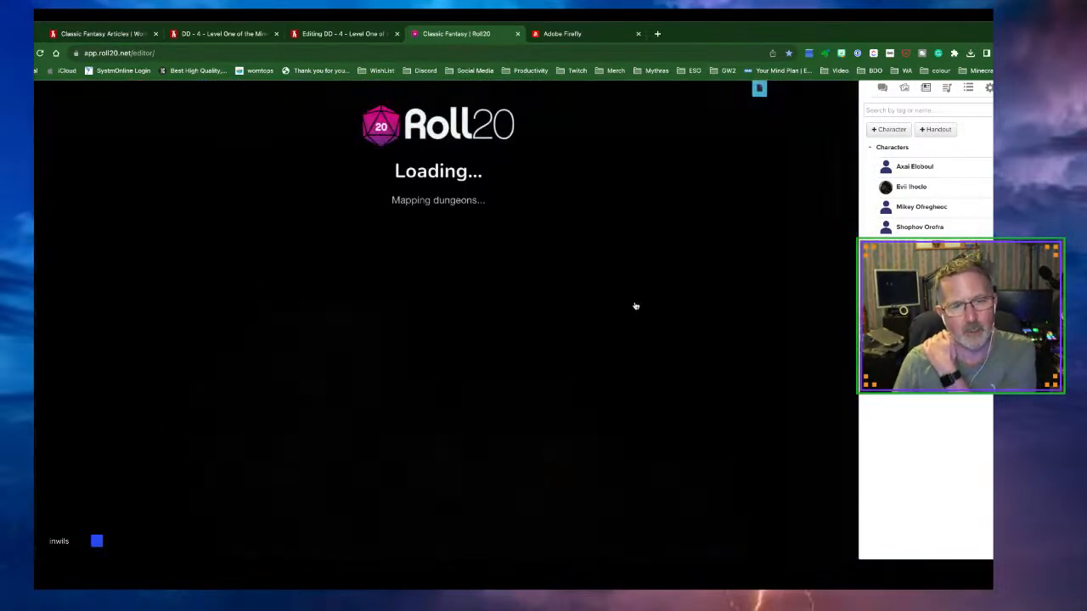
{"action": "scroll", "coordinate": [688, 321], "scroll_direction": "down", "scroll_amount": 6}
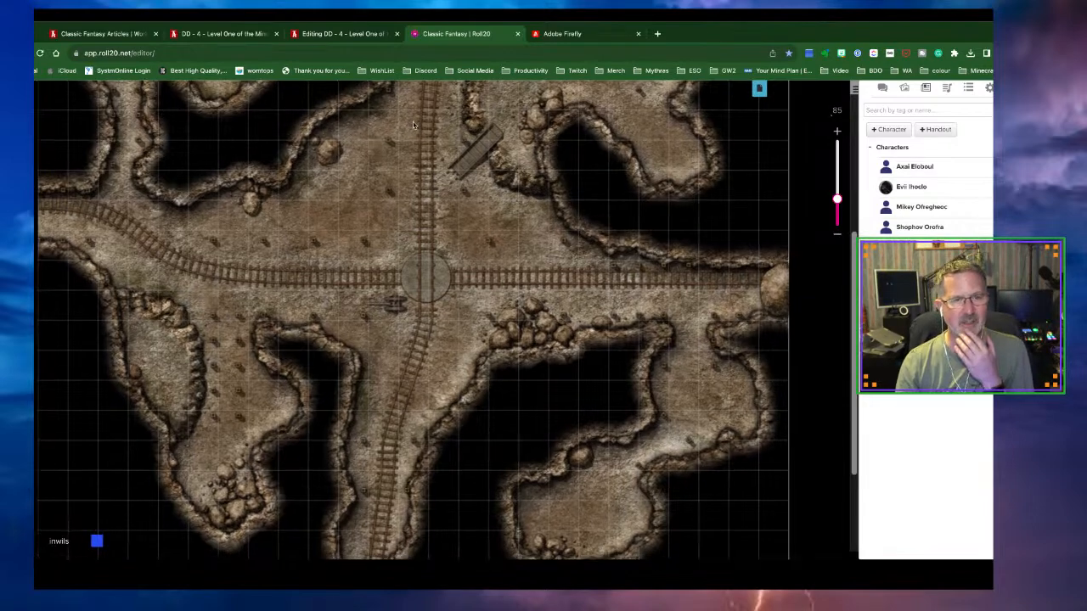
{"action": "left_click", "coordinate": [343, 34]}
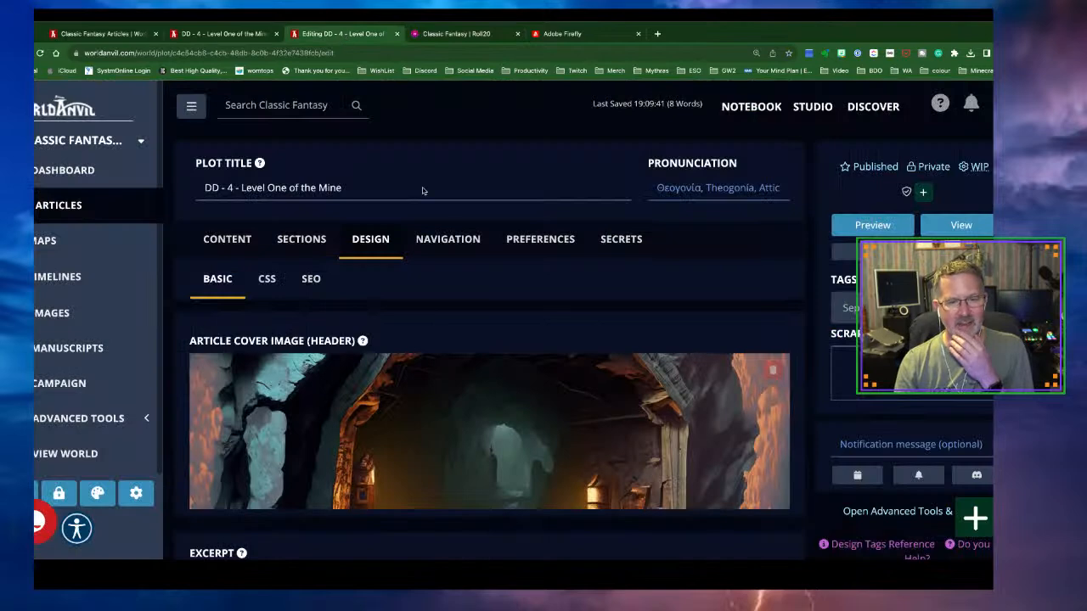
View the published DD - 4 page and go to the Dig too Deep overview
{"action": "left_click", "coordinate": [953, 226]}
{"action": "scroll", "coordinate": [643, 323], "scroll_direction": "down", "scroll_amount": 7}
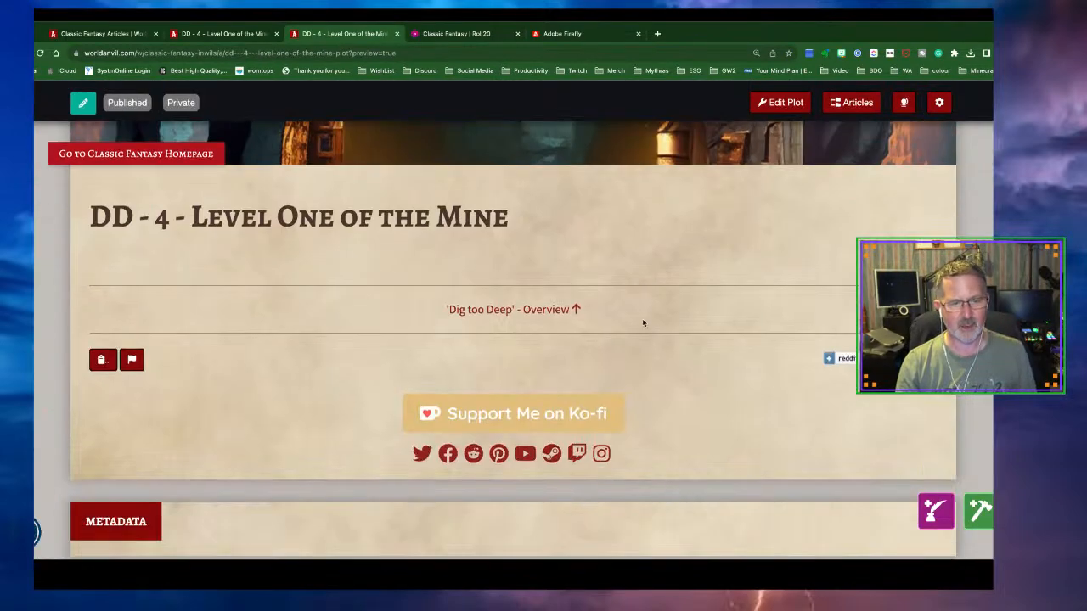
{"action": "scroll", "coordinate": [643, 322], "scroll_direction": "down", "scroll_amount": 2}
{"action": "scroll", "coordinate": [643, 323], "scroll_direction": "up", "scroll_amount": 4}
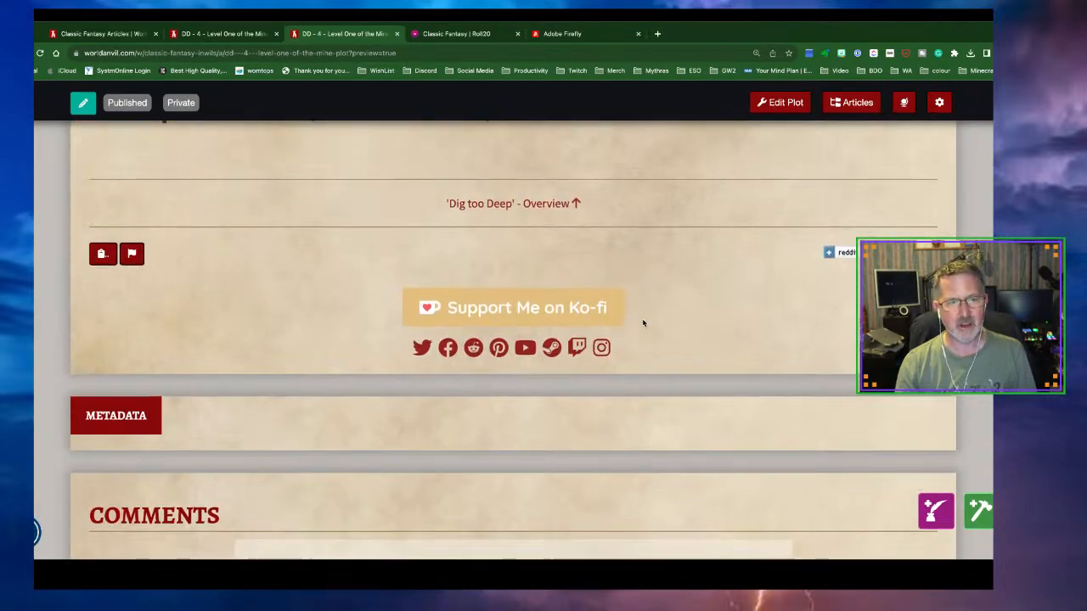
{"action": "left_click", "coordinate": [544, 204]}
{"action": "scroll", "coordinate": [584, 265], "scroll_direction": "down", "scroll_amount": 10}
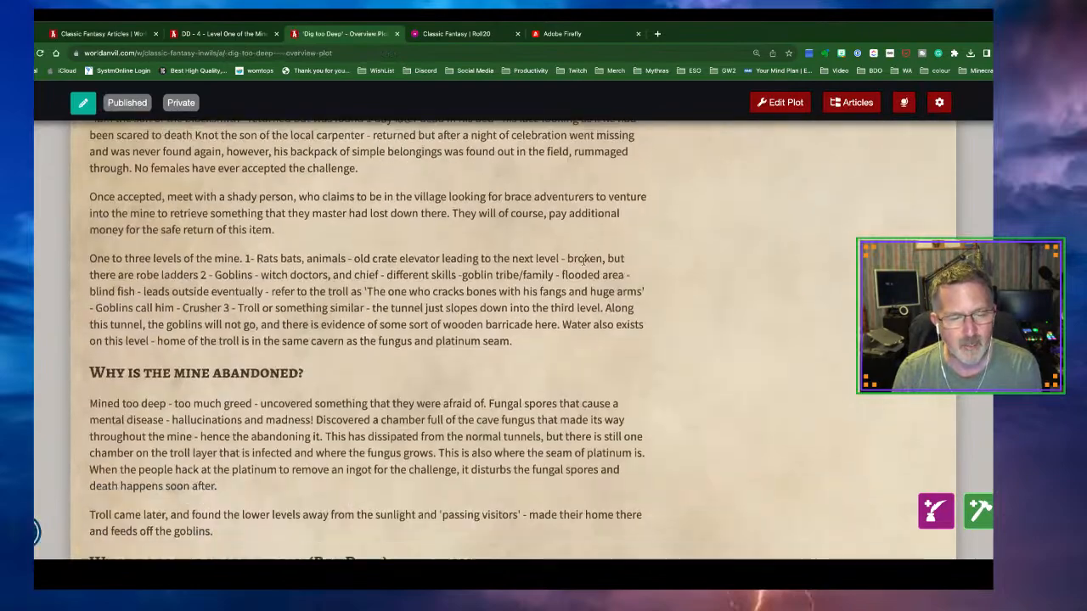
{"action": "scroll", "coordinate": [584, 264], "scroll_direction": "down", "scroll_amount": 3}
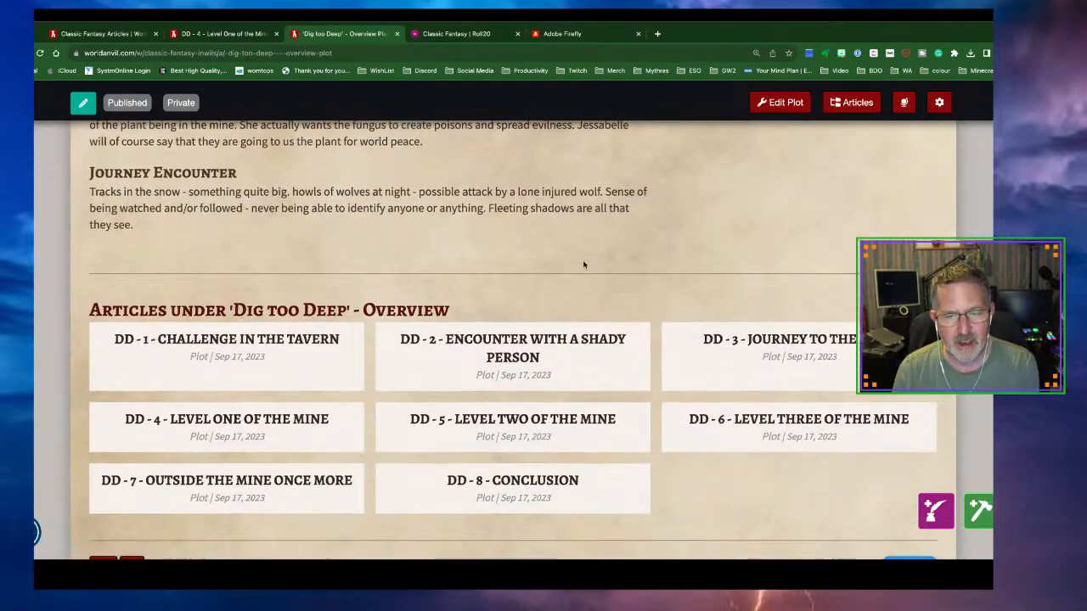
Read through the DD - 3 - Journey to the Mine article
{"action": "left_click", "coordinate": [744, 313]}
{"action": "scroll", "coordinate": [659, 317], "scroll_direction": "down", "scroll_amount": 4}
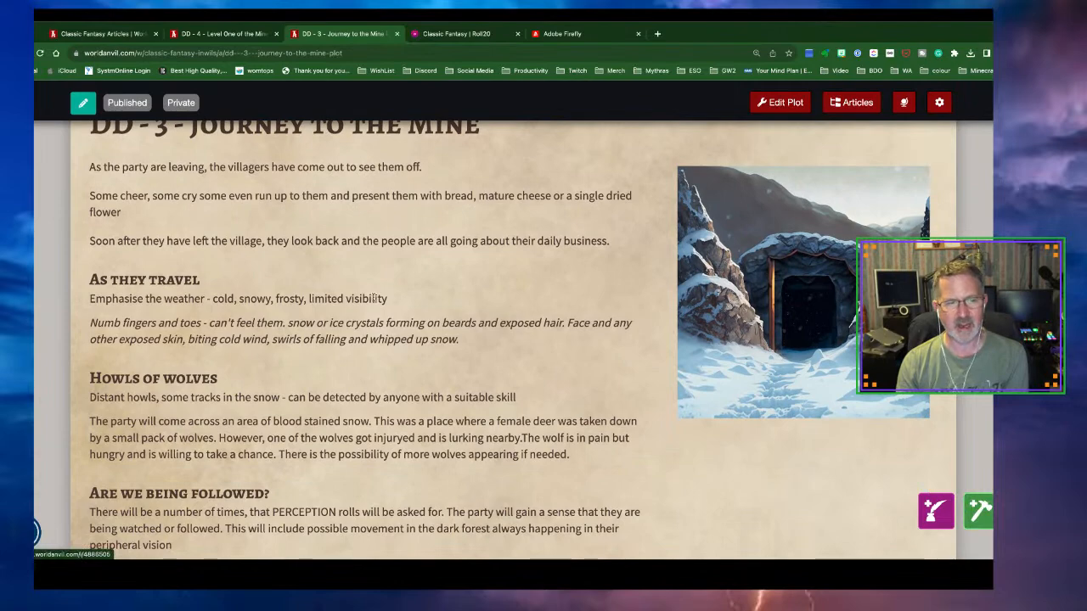
{"action": "scroll", "coordinate": [355, 286], "scroll_direction": "down", "scroll_amount": 2}
{"action": "scroll", "coordinate": [356, 286], "scroll_direction": "down", "scroll_amount": 1}
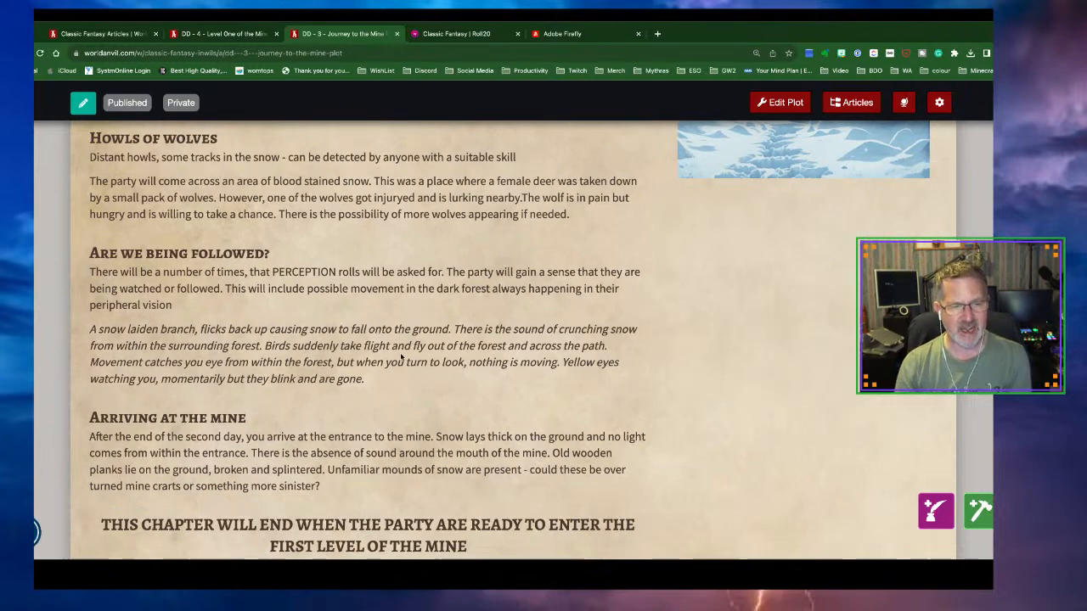
{"action": "scroll", "coordinate": [351, 363], "scroll_direction": "down", "scroll_amount": 1}
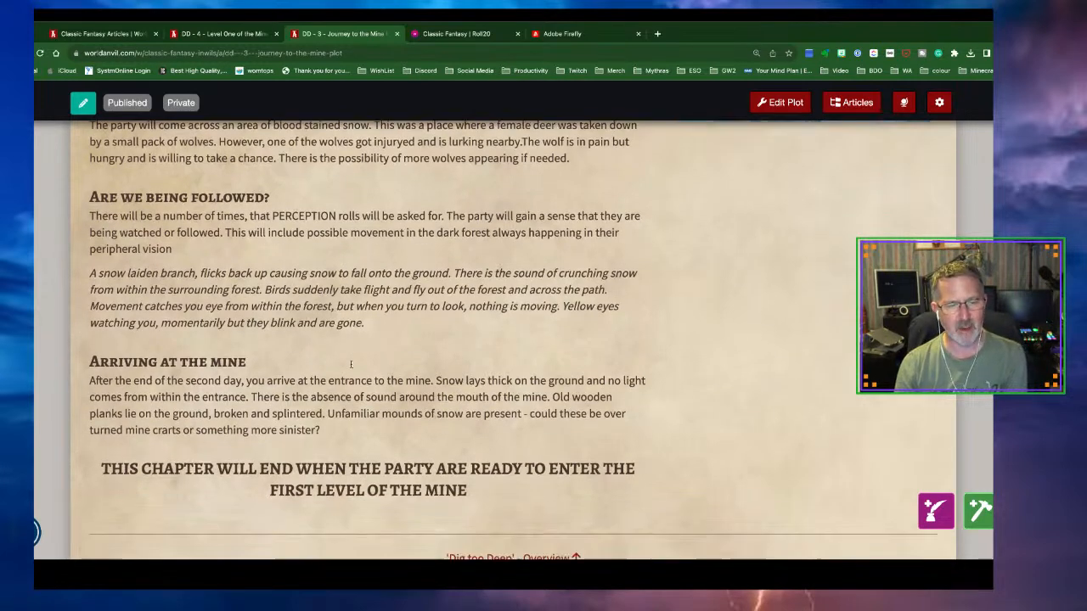
{"action": "scroll", "coordinate": [352, 365], "scroll_direction": "up", "scroll_amount": 2}
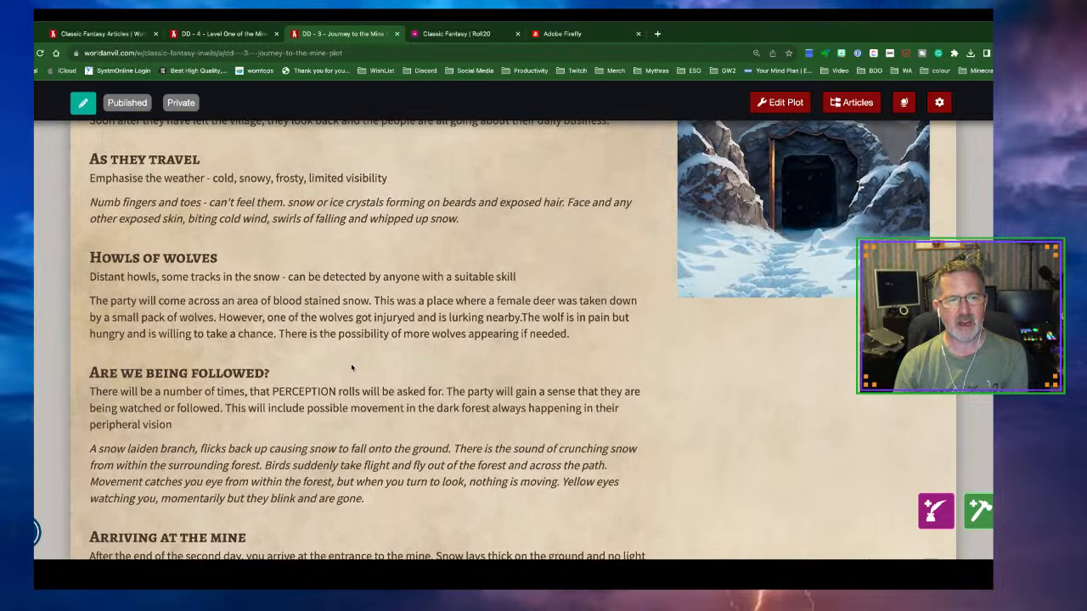
{"action": "scroll", "coordinate": [351, 367], "scroll_direction": "up", "scroll_amount": 3}
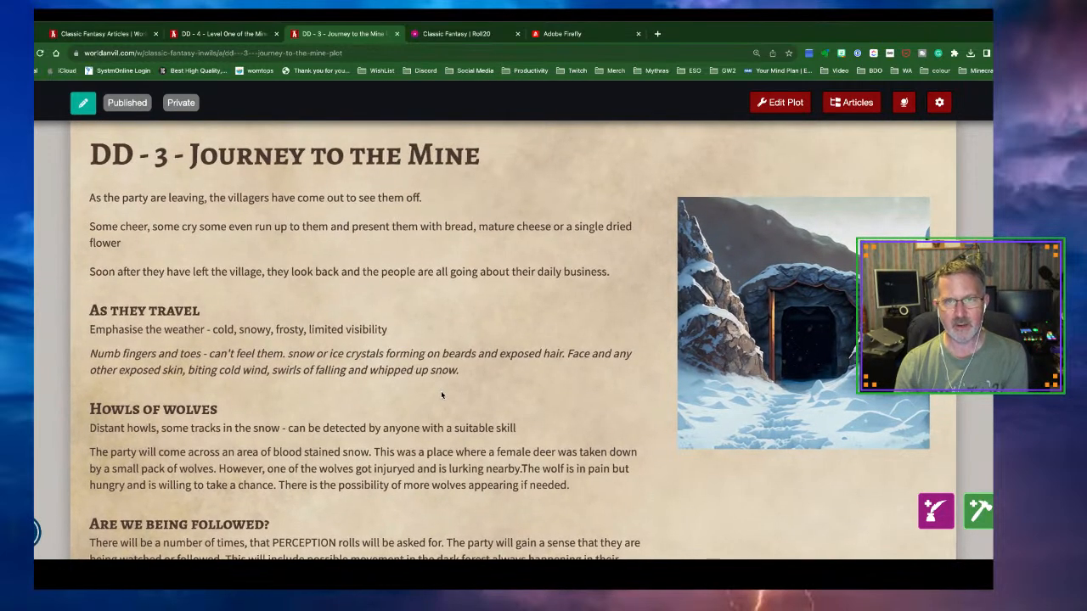
View the snowy mine-entrance picture full size, then return to the article
{"action": "left_click", "coordinate": [759, 312]}
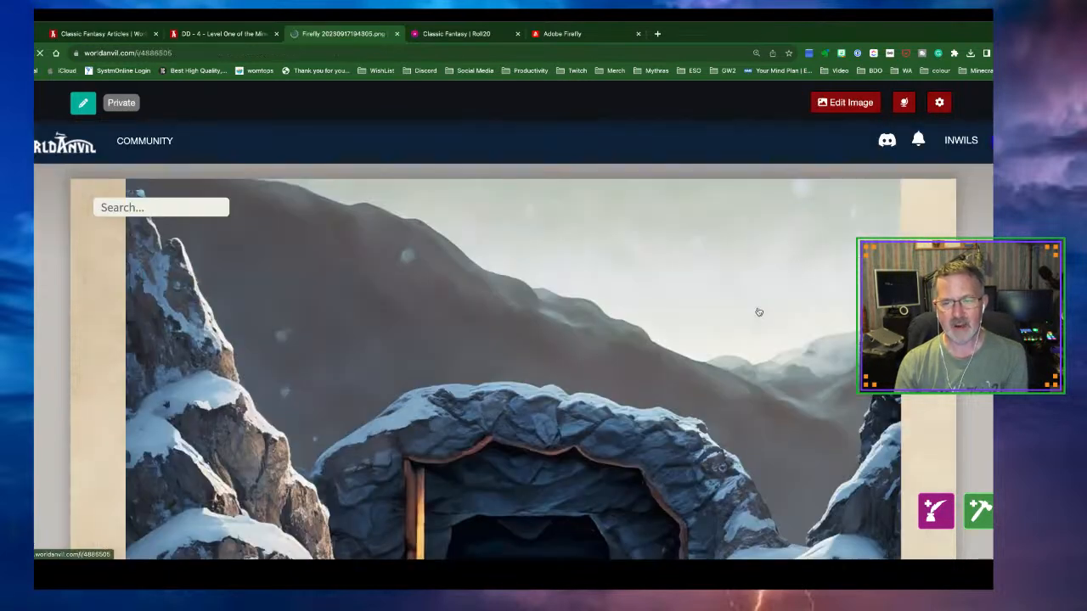
{"action": "scroll", "coordinate": [723, 314], "scroll_direction": "down", "scroll_amount": 5}
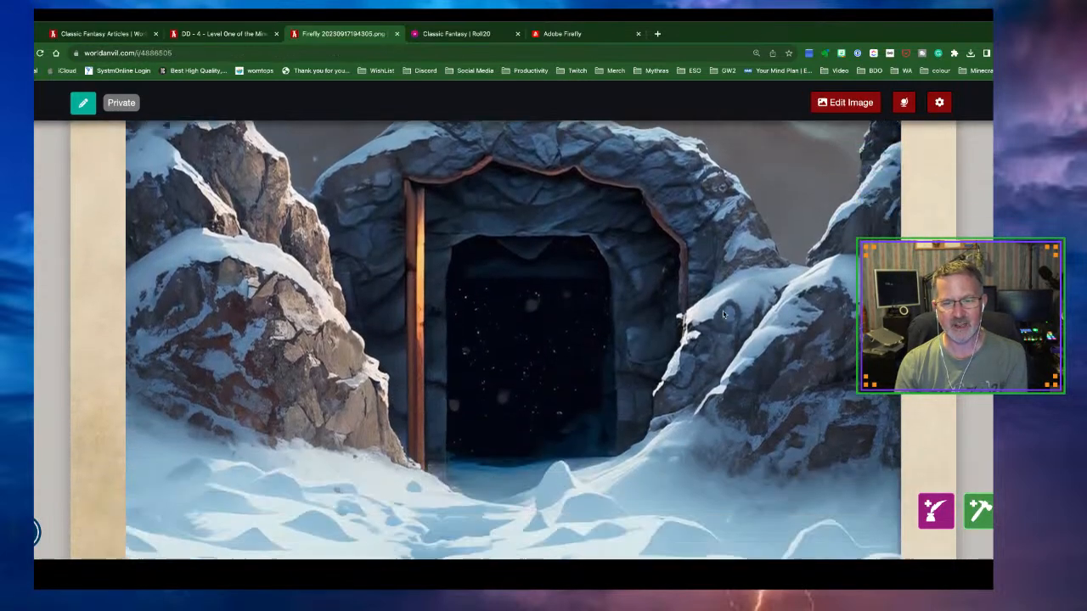
{"action": "scroll", "coordinate": [723, 314], "scroll_direction": "up", "scroll_amount": 3}
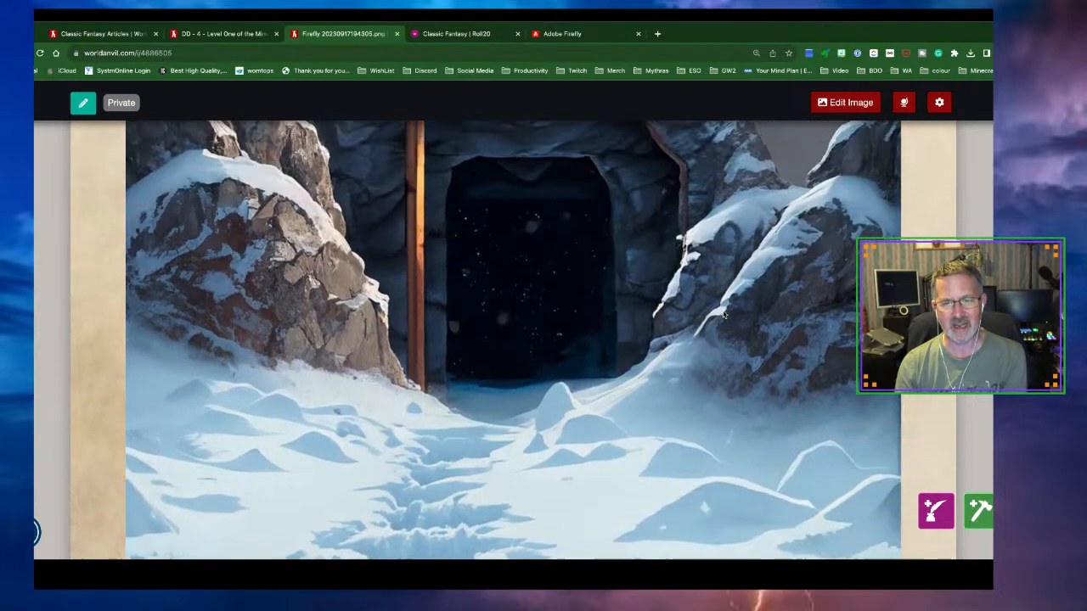
{"action": "scroll", "coordinate": [723, 314], "scroll_direction": "up", "scroll_amount": 4}
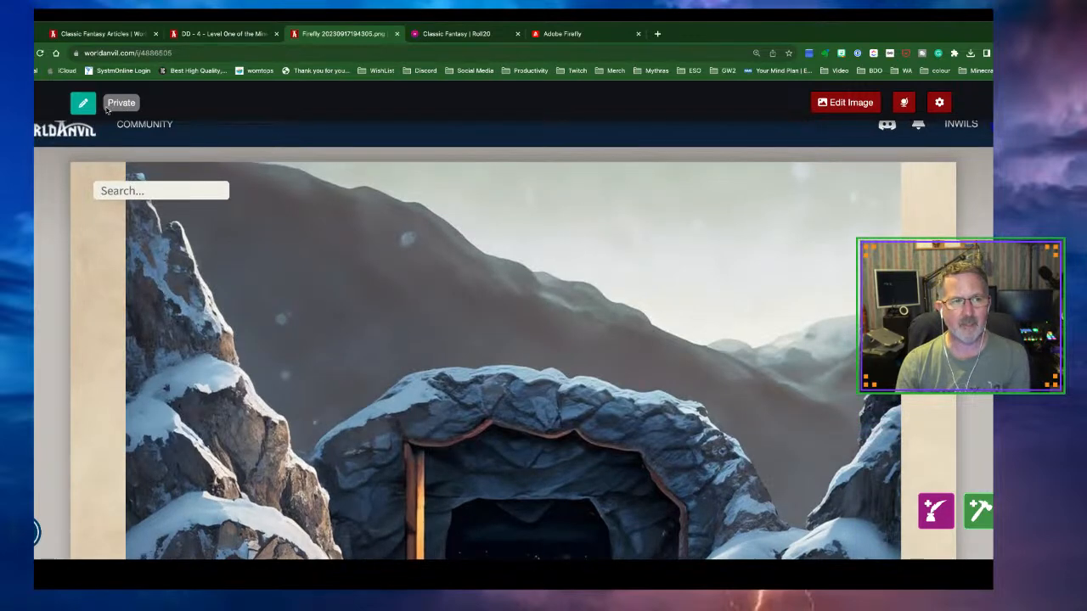
{"action": "key", "text": "alt+Left"}
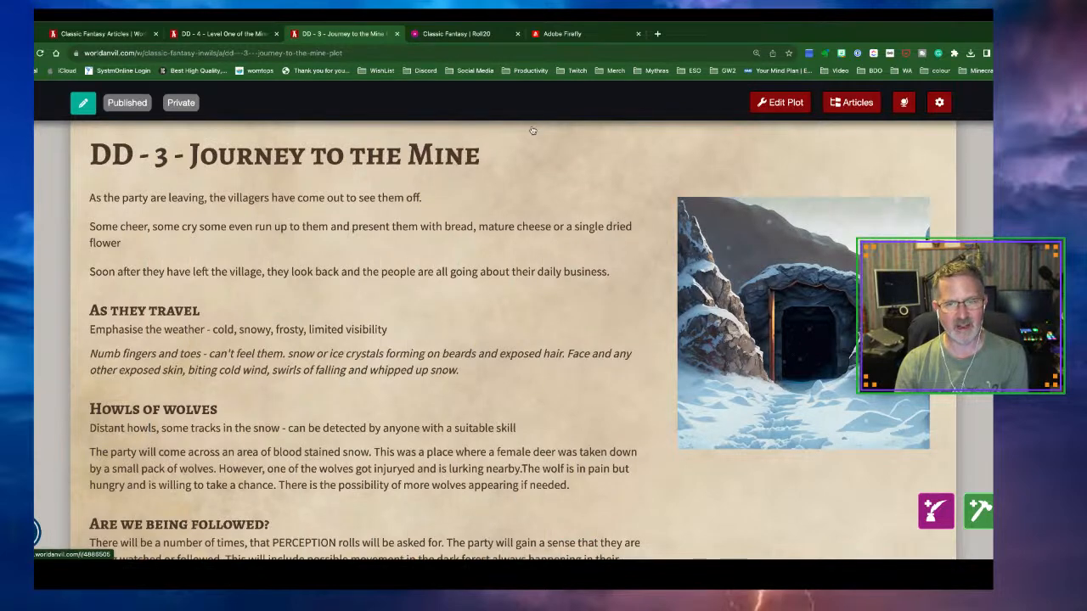
Compare the Firefly mine-entrance variations, choose the one with snow footprints, and return to the article
{"action": "left_click", "coordinate": [585, 34]}
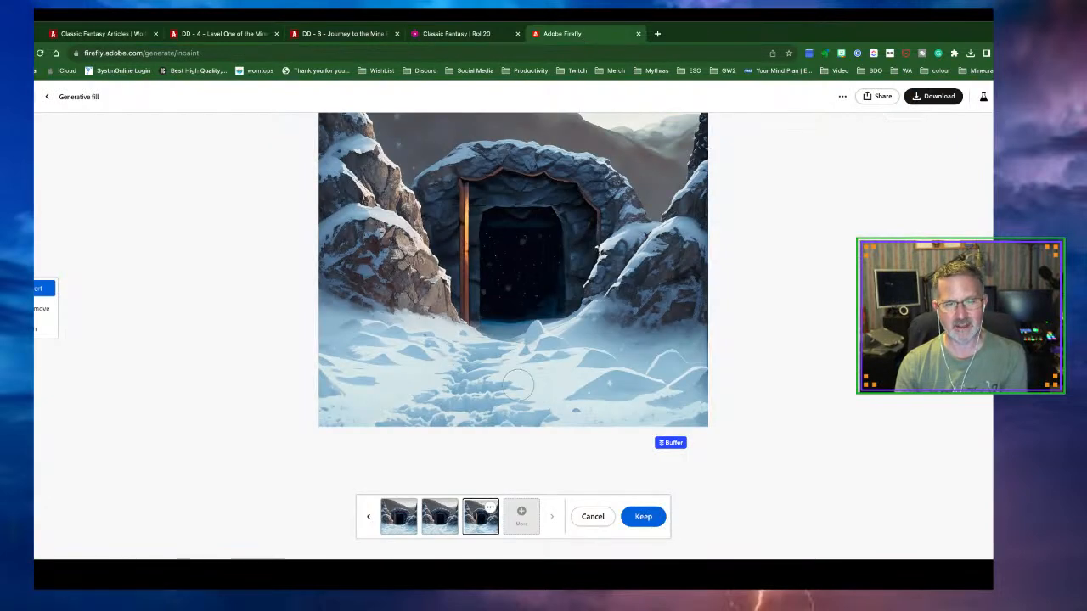
{"action": "left_click", "coordinate": [406, 520]}
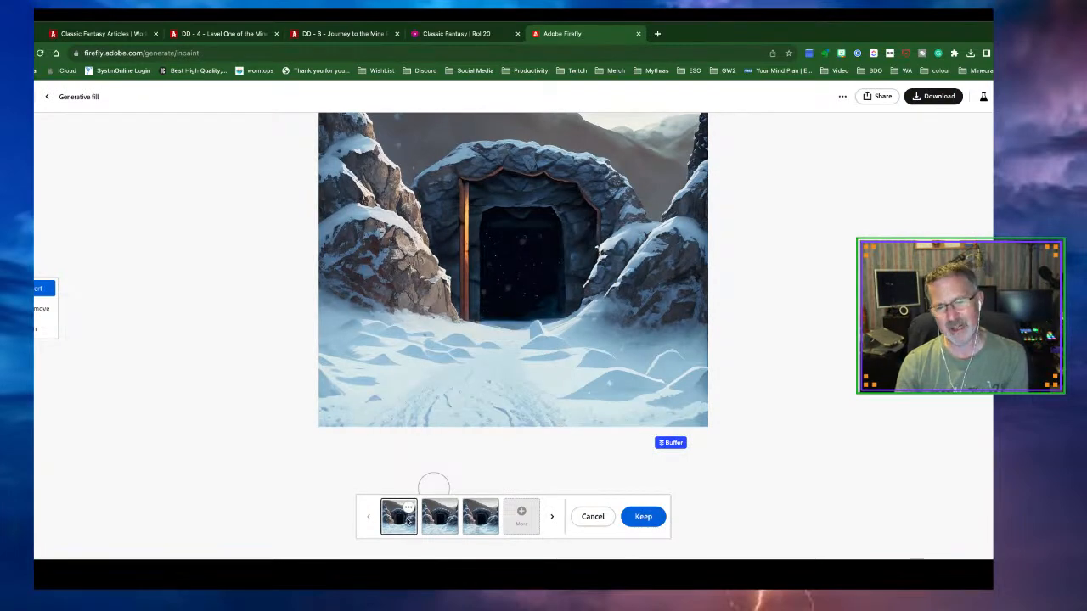
{"action": "left_click", "coordinate": [473, 520]}
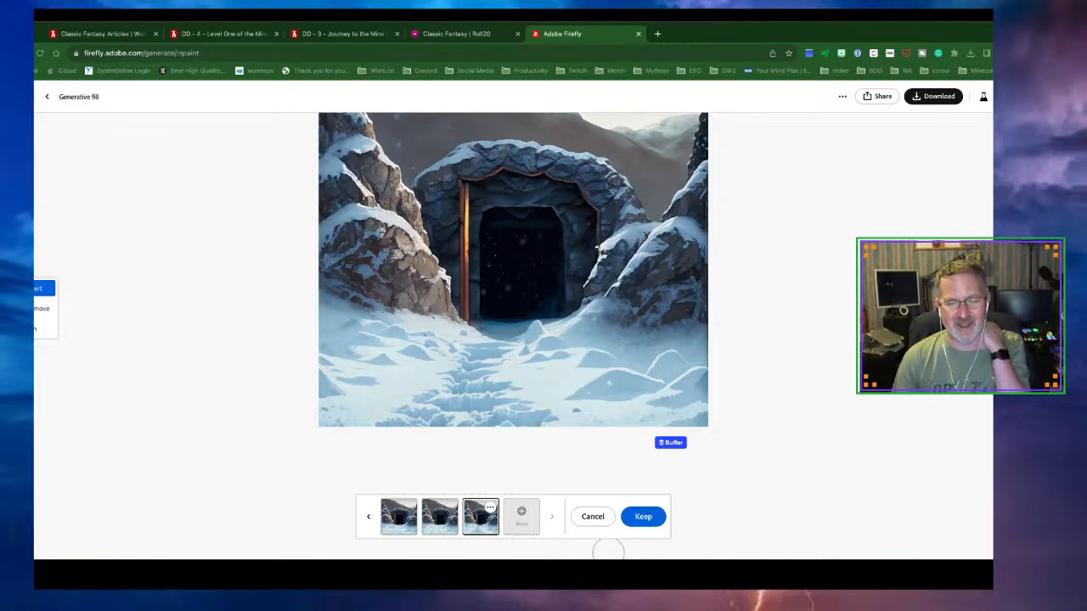
{"action": "scroll", "coordinate": [876, 529], "scroll_direction": "down", "scroll_amount": 1}
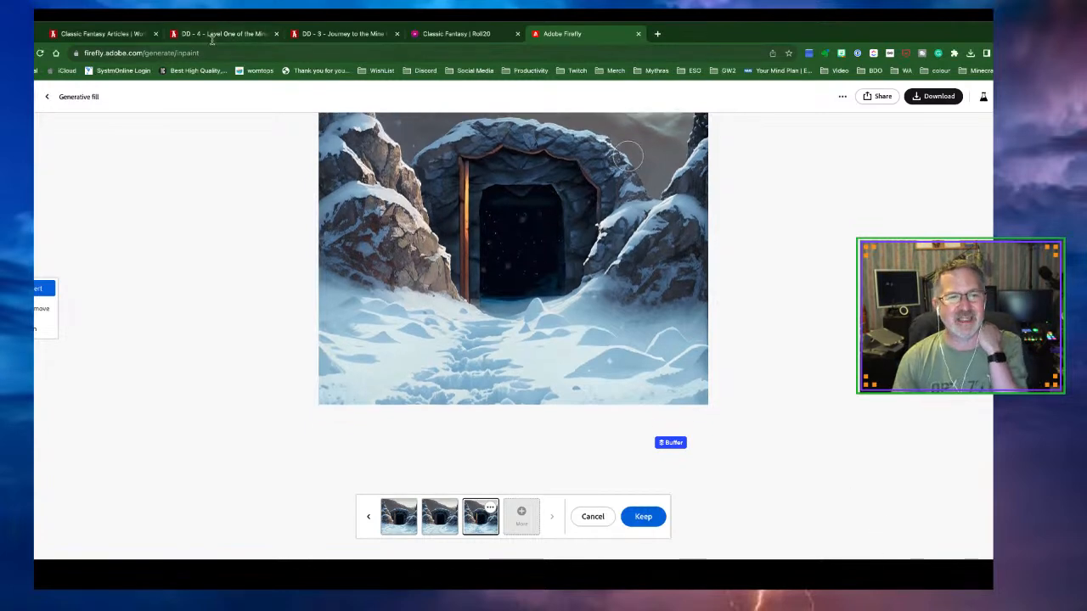
{"action": "left_click", "coordinate": [316, 35]}
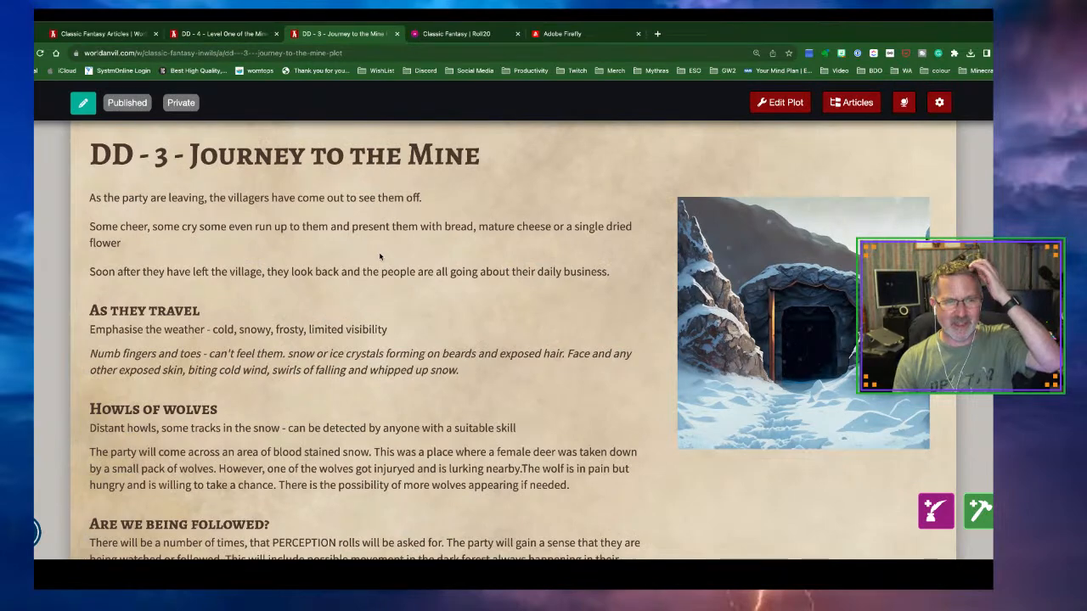
Go through the 'Dig too Deep' - Overview article list to DD - 1 - Challenge in the Tavern
{"action": "scroll", "coordinate": [372, 226], "scroll_direction": "down", "scroll_amount": 10}
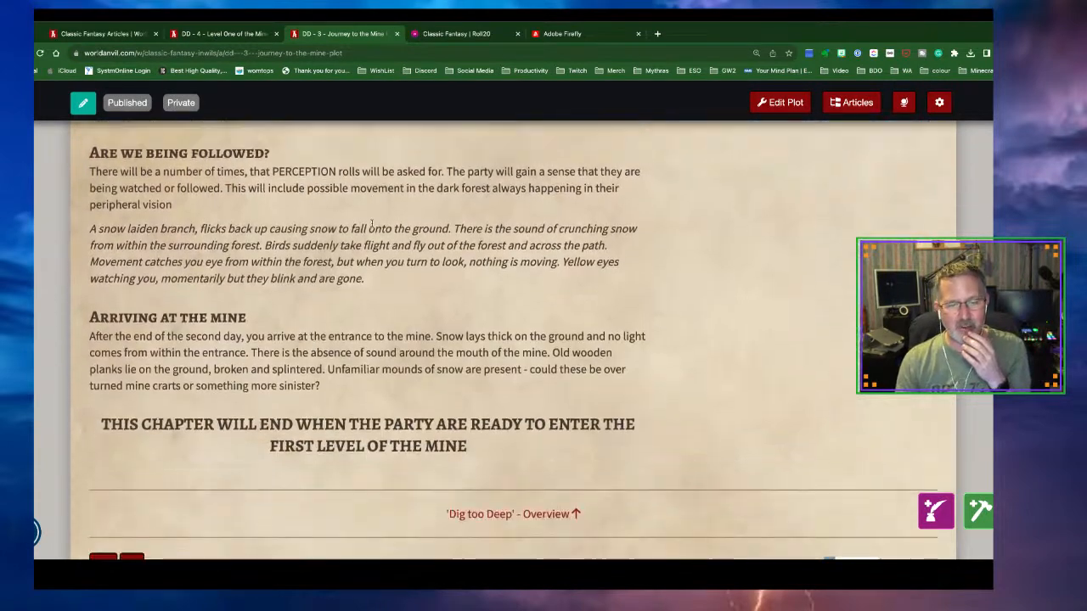
{"action": "left_click", "coordinate": [510, 412]}
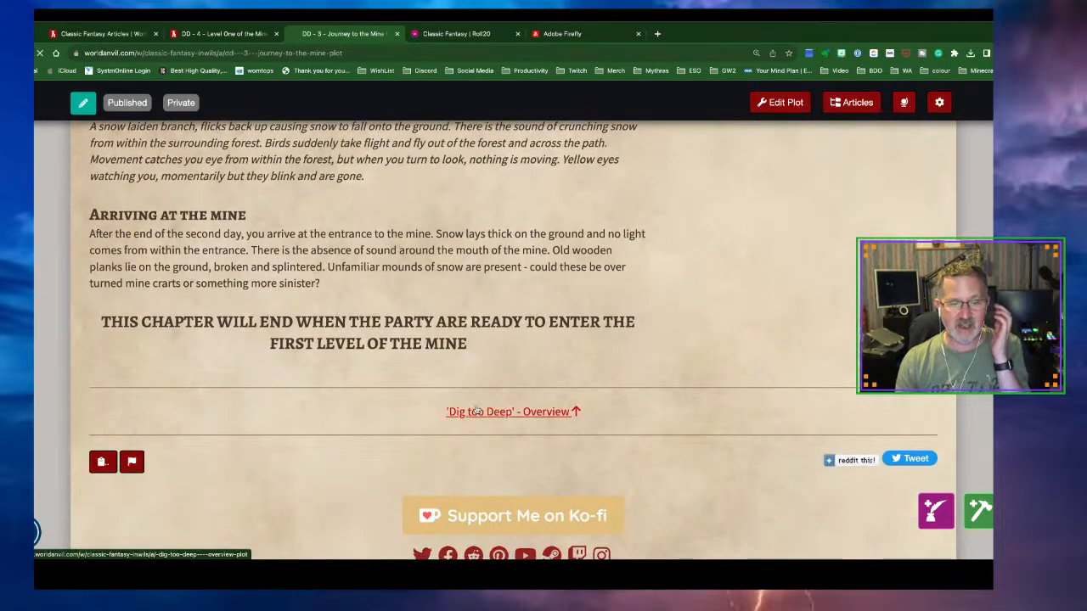
{"action": "scroll", "coordinate": [463, 389], "scroll_direction": "down", "scroll_amount": 15}
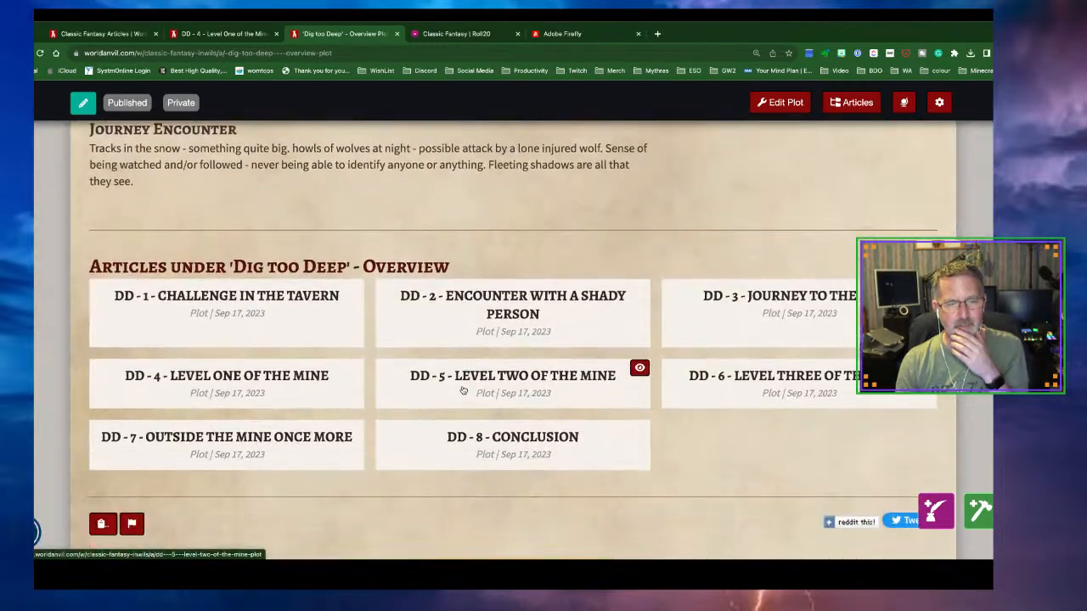
{"action": "left_click", "coordinate": [255, 309]}
Read through the tavern read-aloud text and mine backstory in Challenge in the Tavern
{"action": "scroll", "coordinate": [481, 338], "scroll_direction": "down", "scroll_amount": 3}
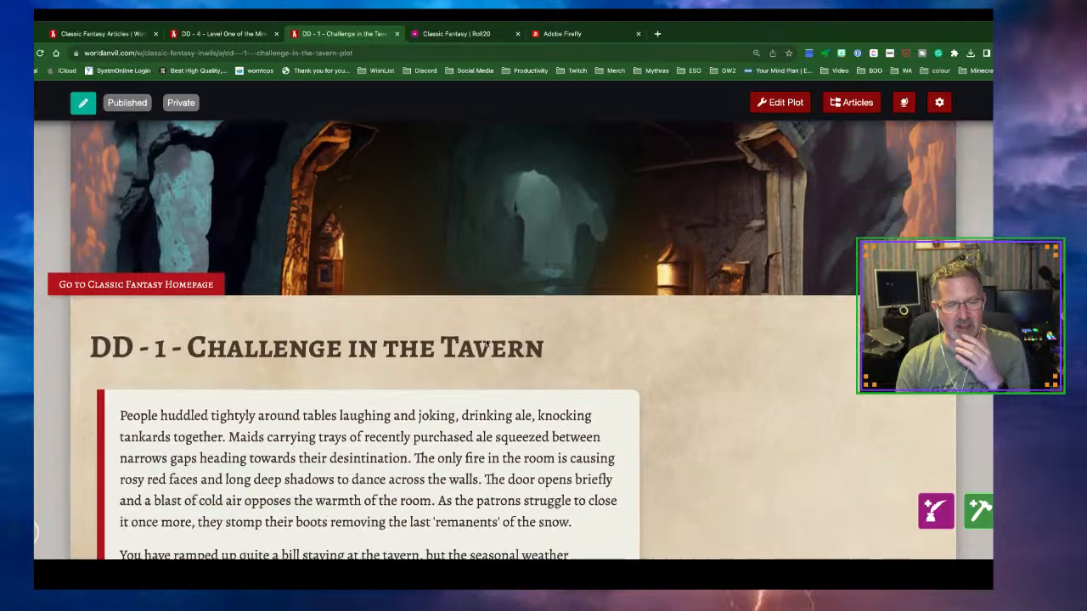
{"action": "scroll", "coordinate": [486, 338], "scroll_direction": "down", "scroll_amount": 2}
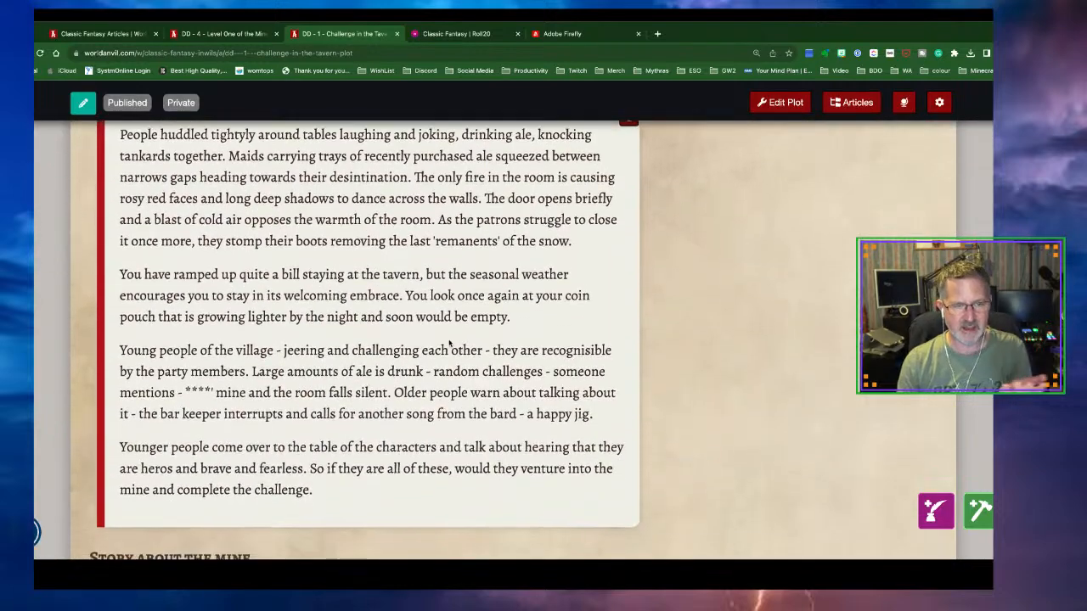
{"action": "scroll", "coordinate": [423, 344], "scroll_direction": "up", "scroll_amount": 1}
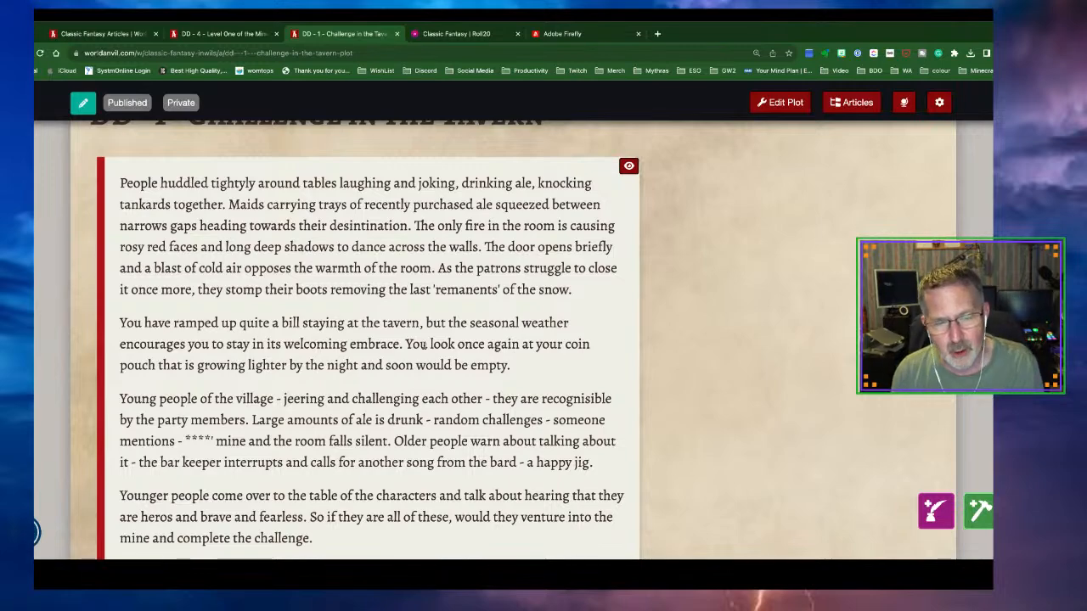
{"action": "scroll", "coordinate": [424, 344], "scroll_direction": "down", "scroll_amount": 5}
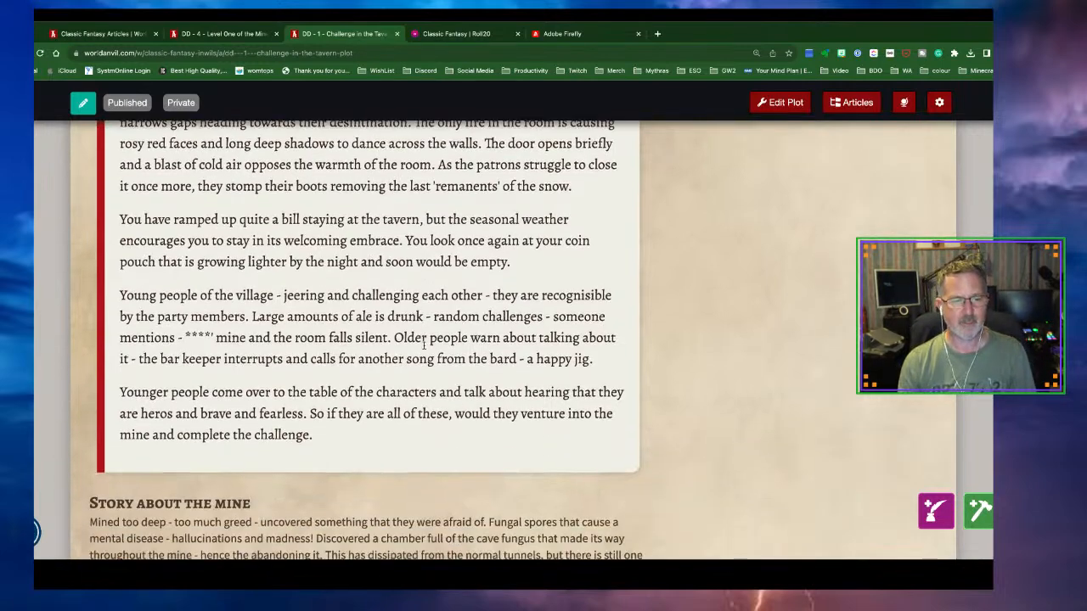
{"action": "scroll", "coordinate": [424, 349], "scroll_direction": "down", "scroll_amount": 6}
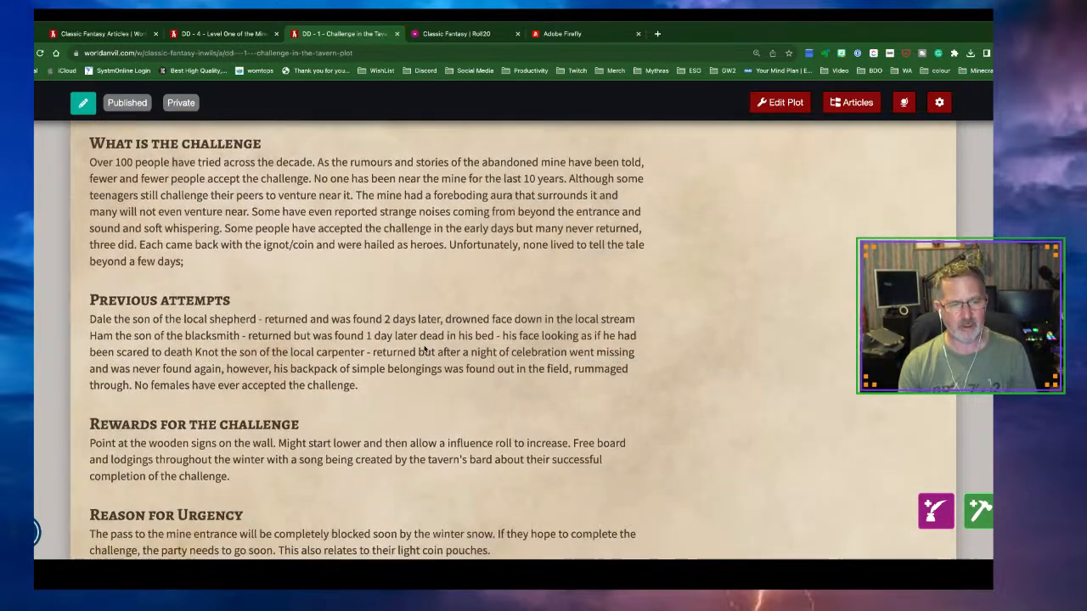
{"action": "scroll", "coordinate": [424, 348], "scroll_direction": "down", "scroll_amount": 3}
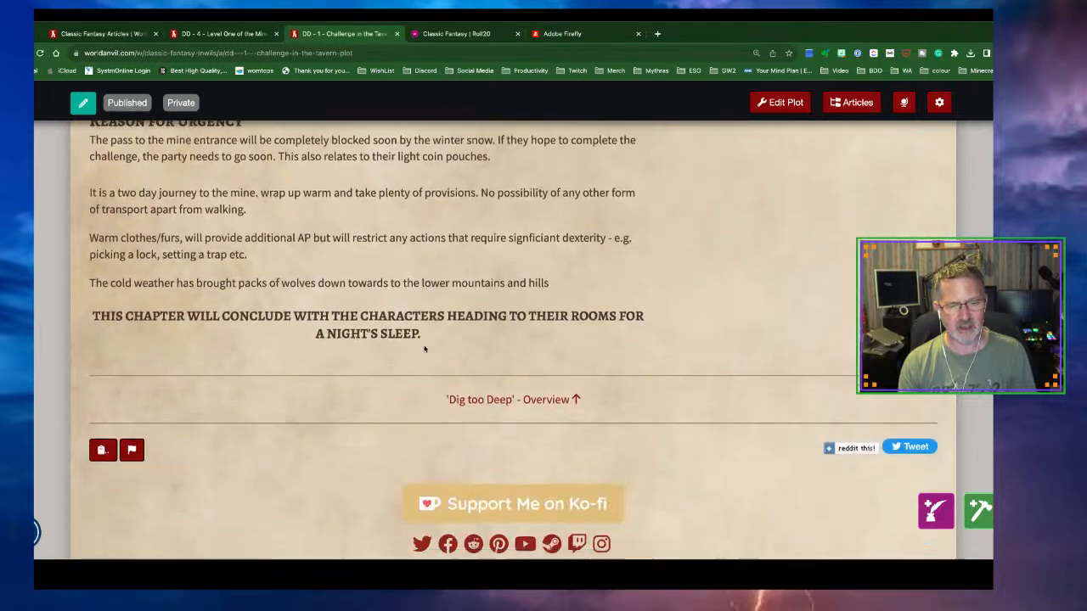
{"action": "scroll", "coordinate": [425, 348], "scroll_direction": "up", "scroll_amount": 15}
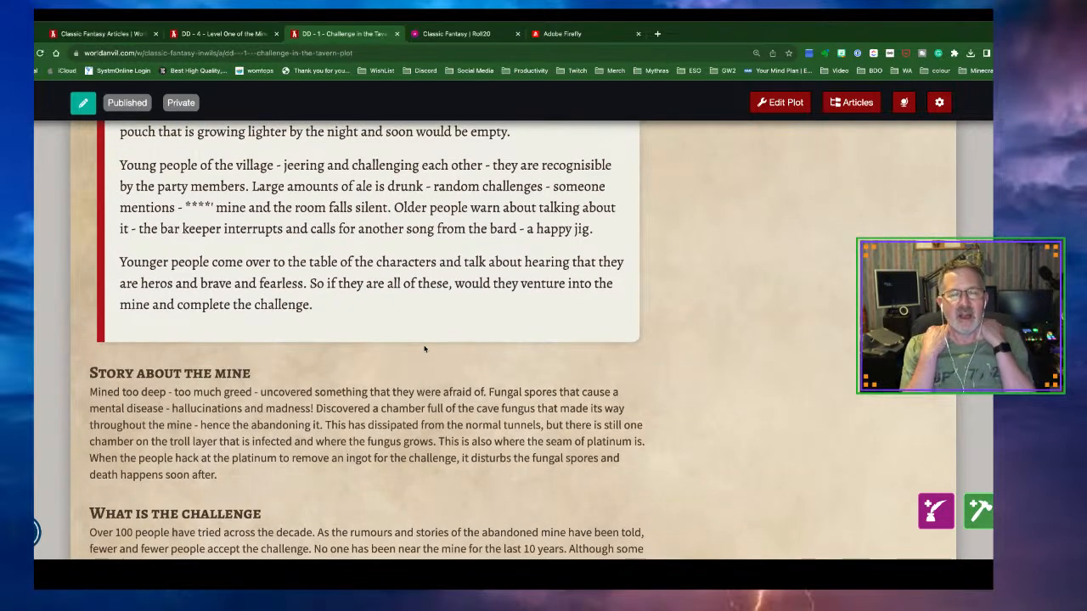
{"action": "scroll", "coordinate": [424, 348], "scroll_direction": "up", "scroll_amount": 1}
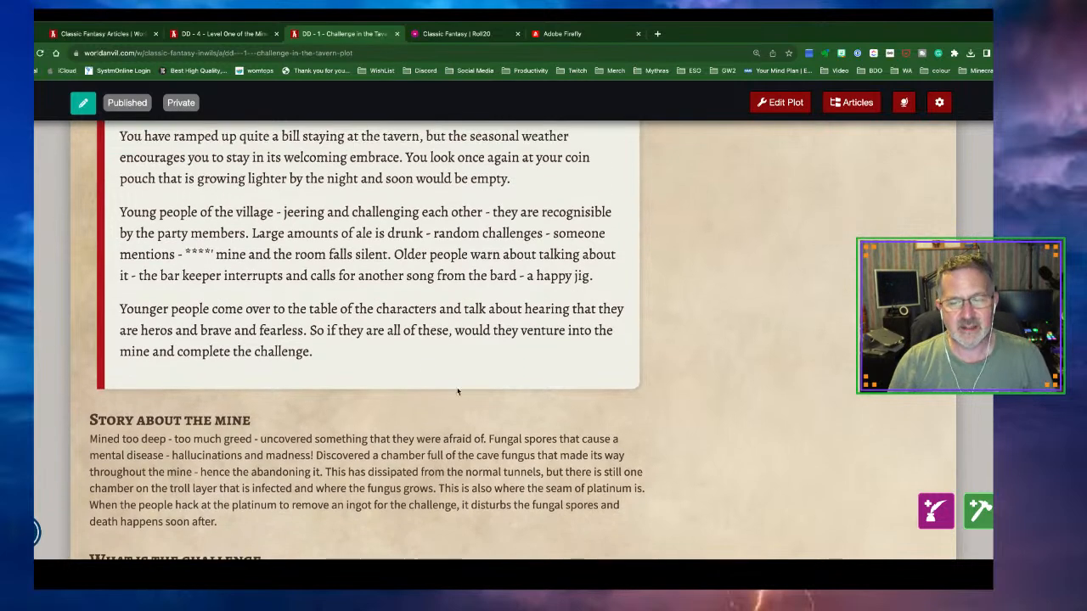
{"action": "left_click", "coordinate": [733, 570]}
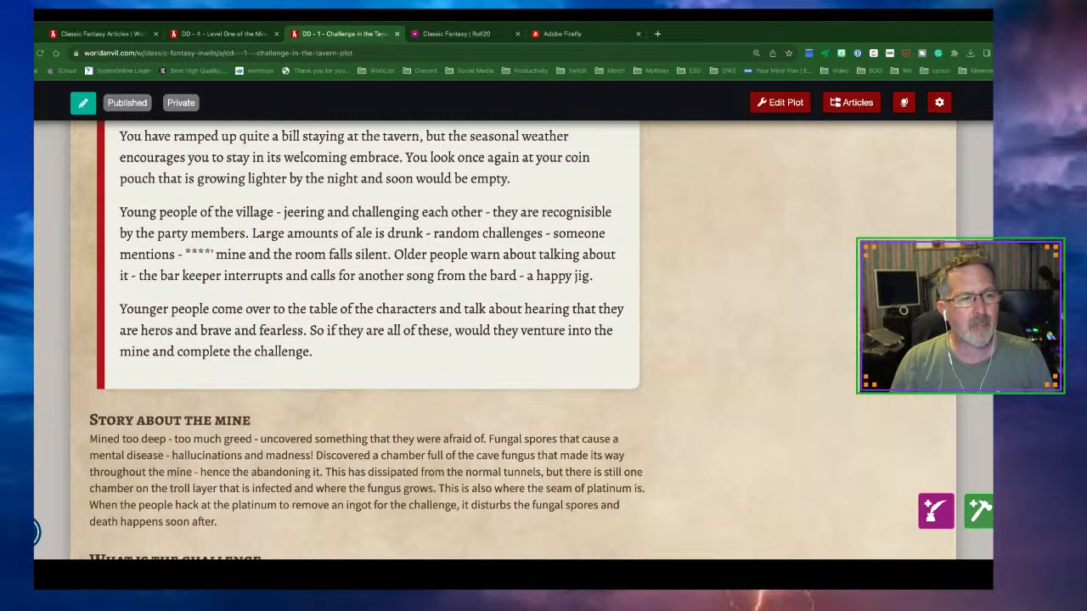